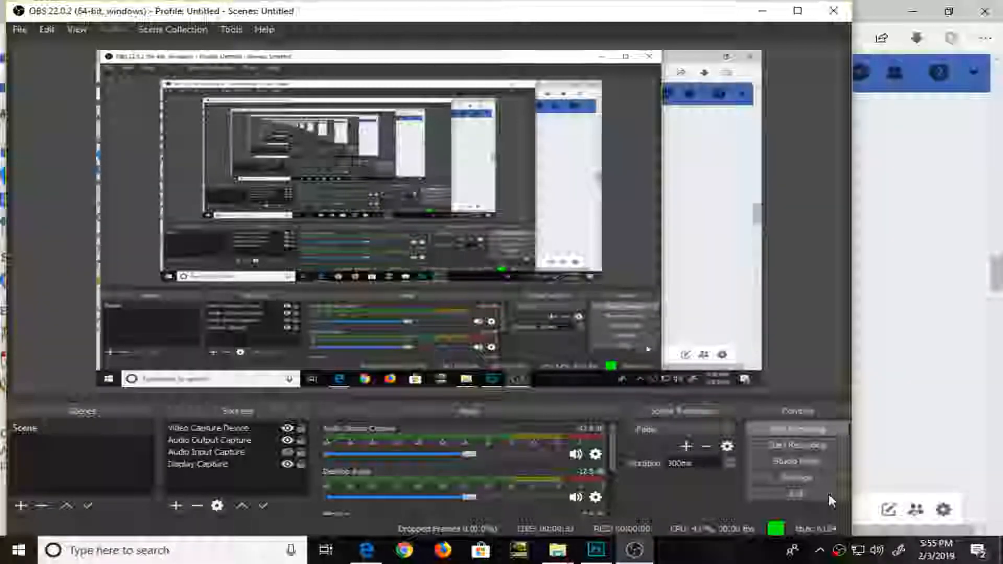
Switch to Photoshop and try to open the recent image 20190202_214054.jpg
key("alt+Tab")
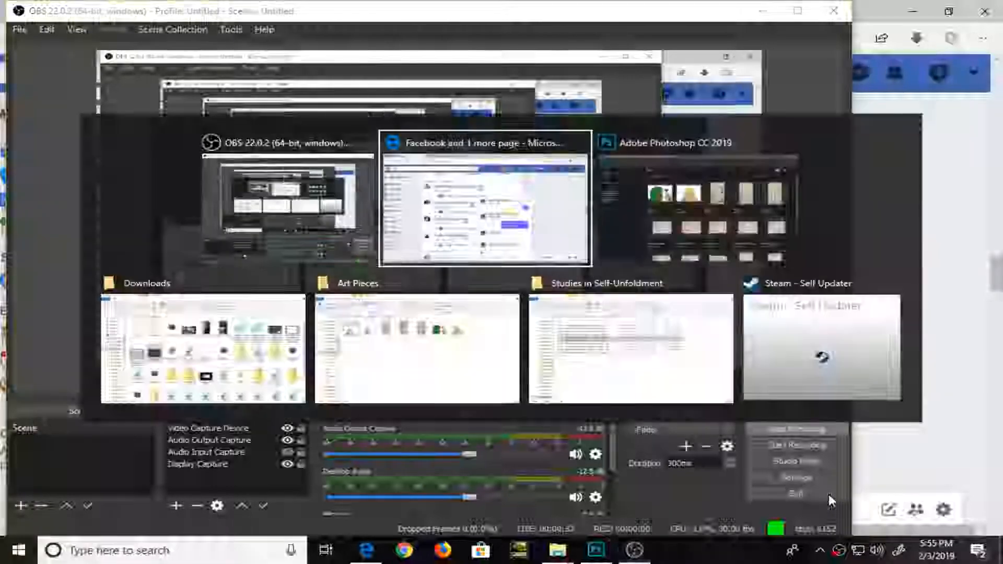
key("alt+Tab")
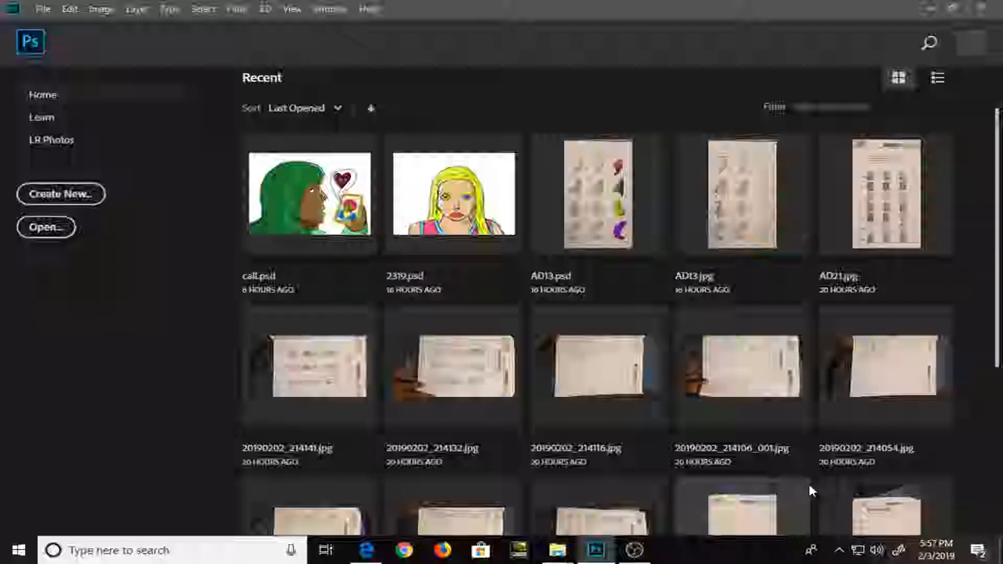
left_click(847, 450)
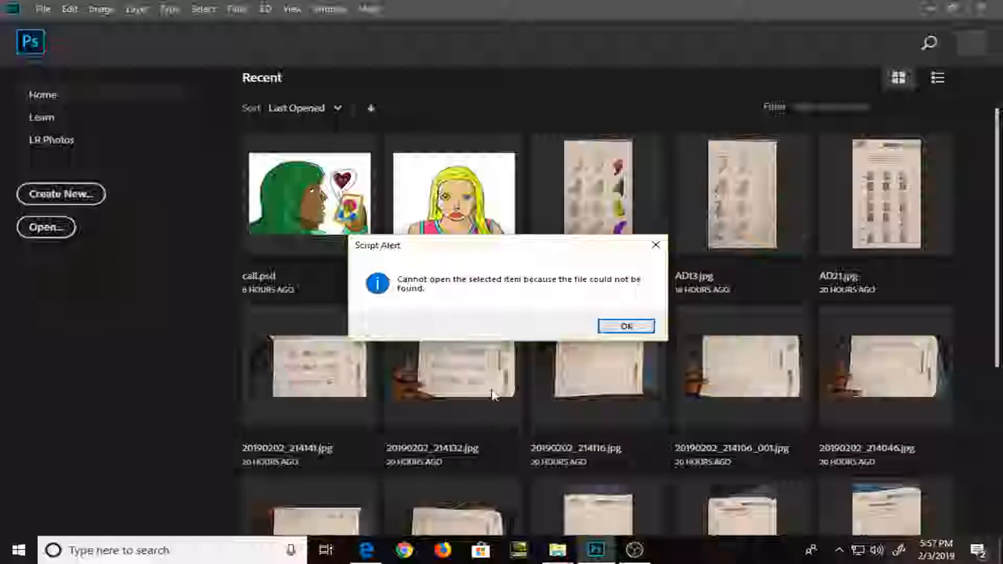
scroll(531, 412, "down", 2)
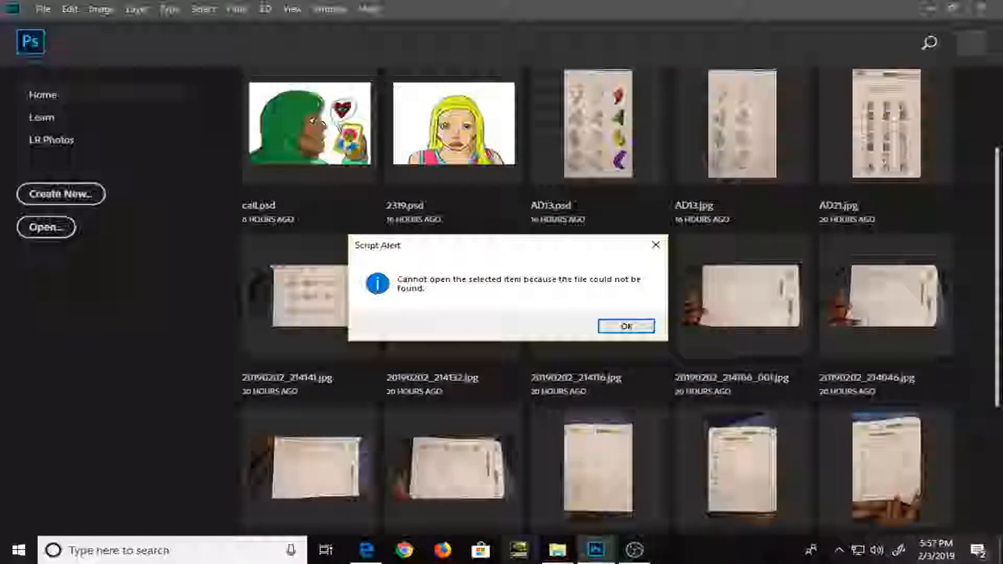
left_click(627, 327)
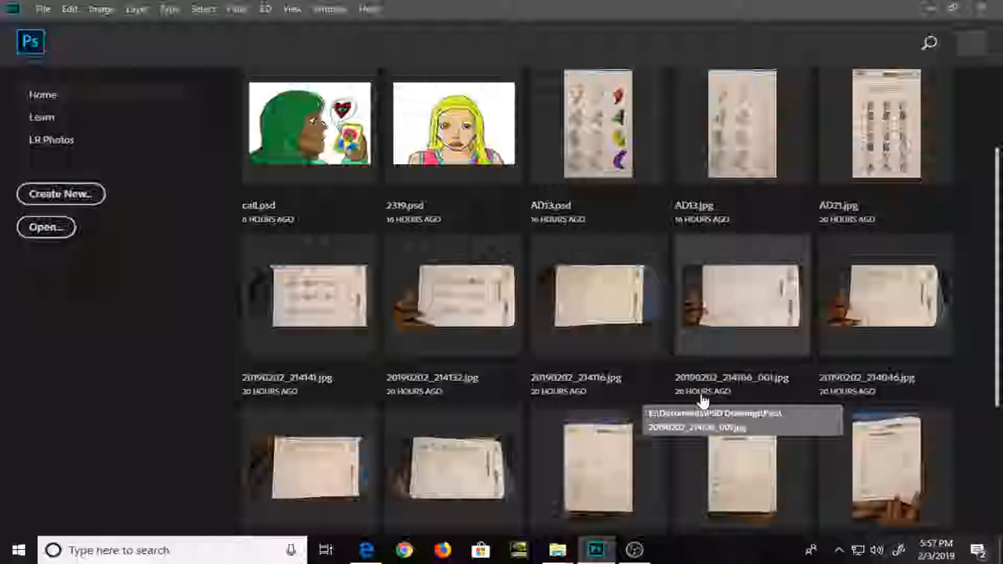
Switch to the Studies in Self-Unfoldment folder and play audio tracks 4A and 4B of The Mystery of the Transcendental Personality
mouse_move(558, 550)
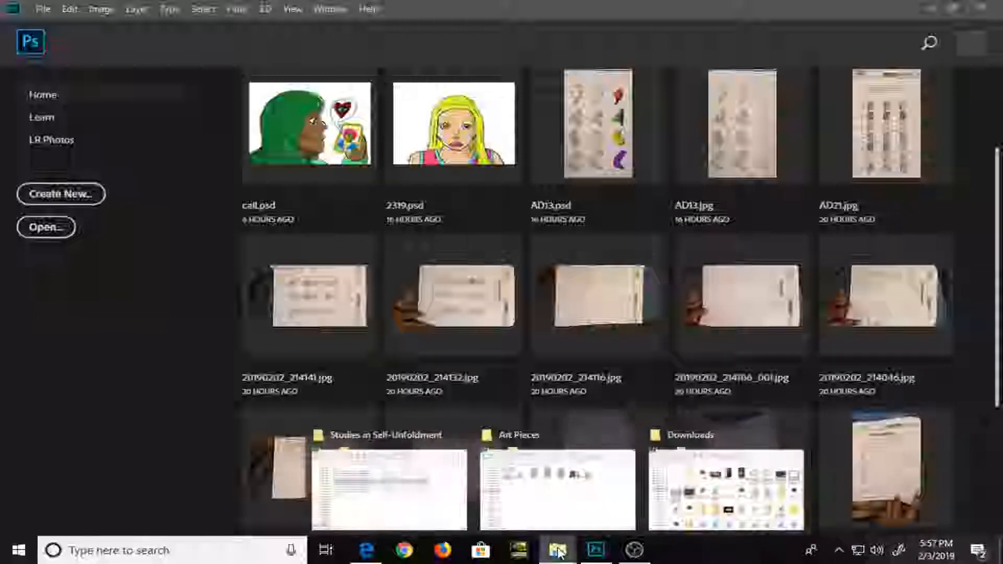
left_click(398, 501)
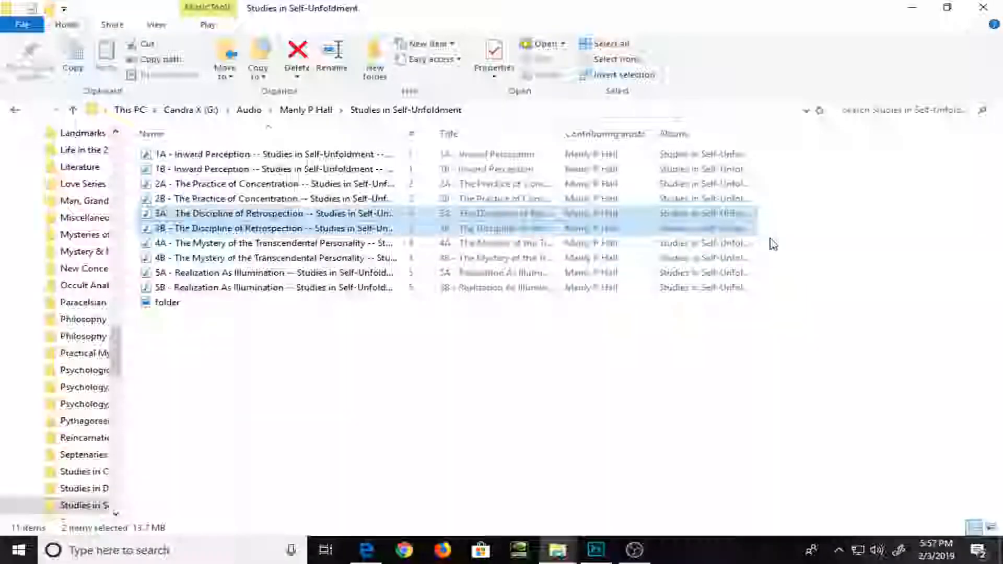
left_click_drag(770, 239, 732, 260)
right_click(718, 252)
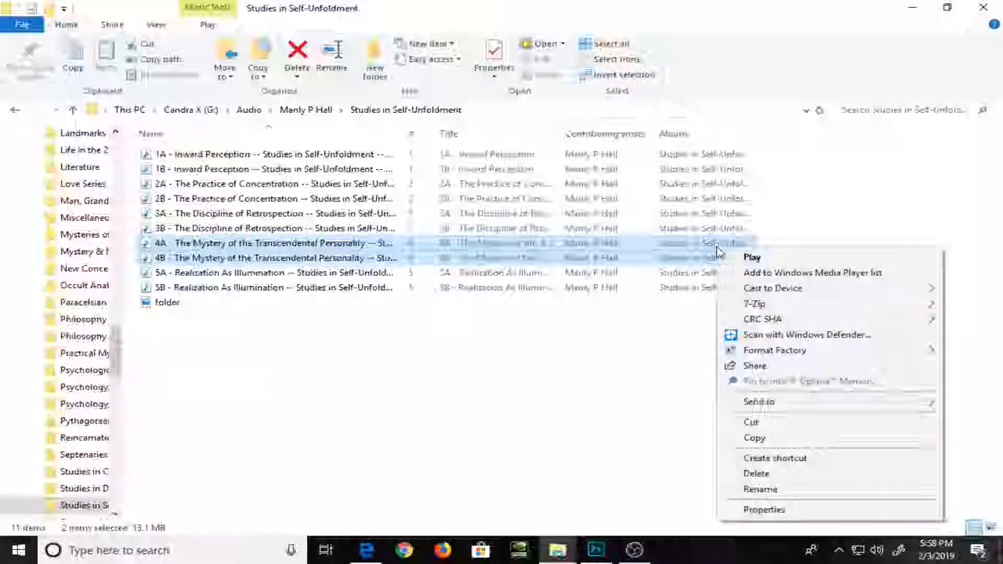
left_click(737, 258)
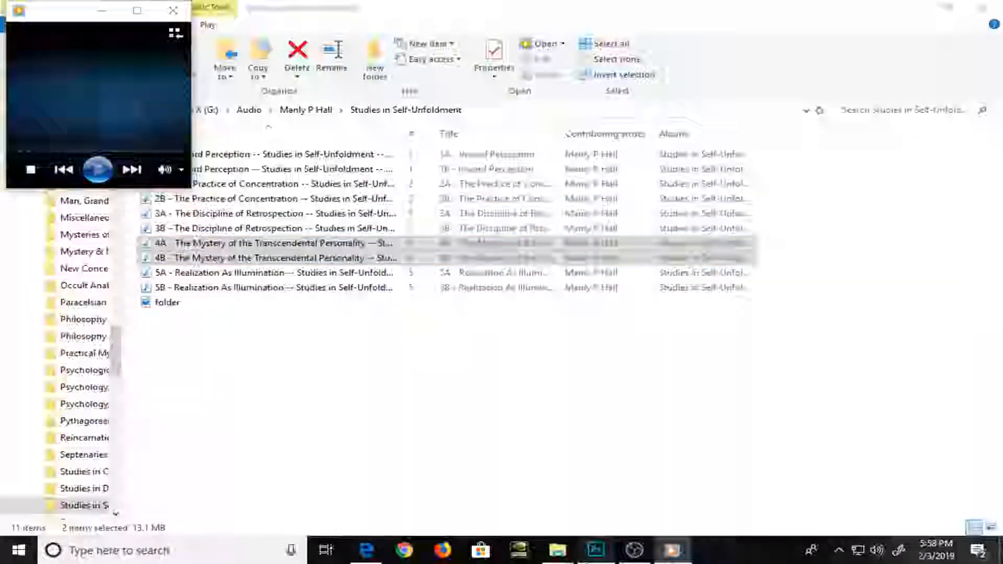
Return to Photoshop and create a new 1600 × 1200 pixel RGB document with a white background
left_click(597, 550)
left_click(42, 9)
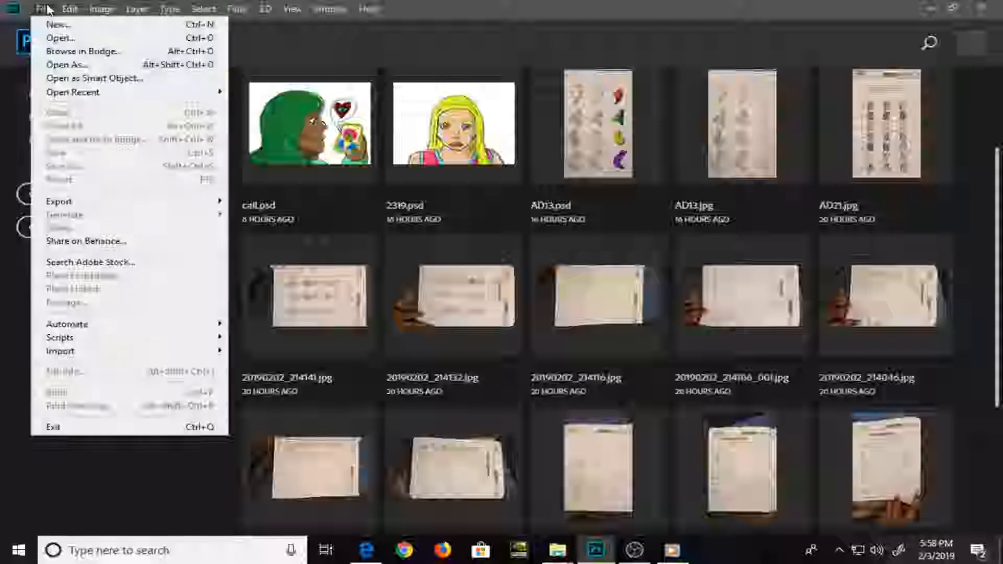
left_click(53, 25)
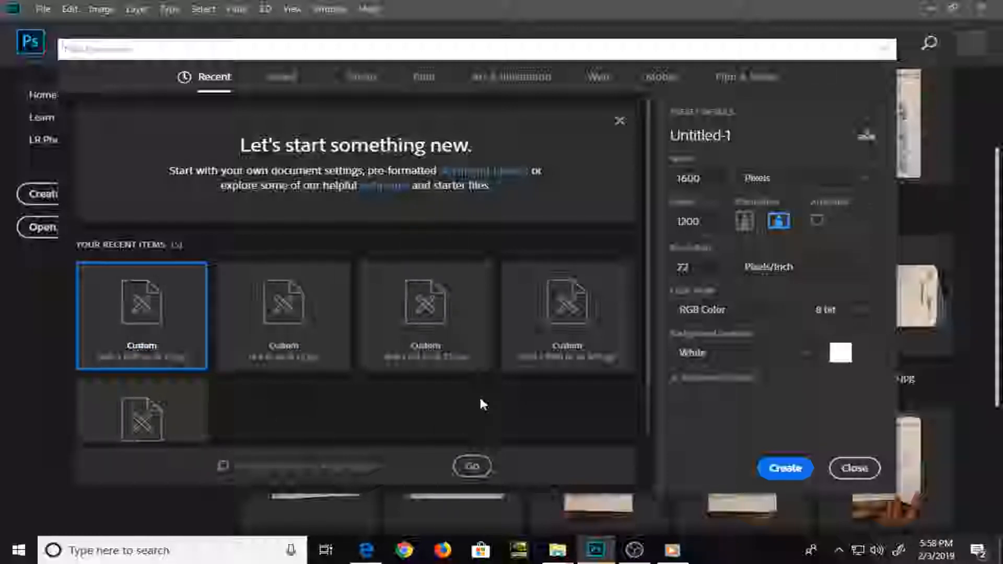
left_click(785, 470)
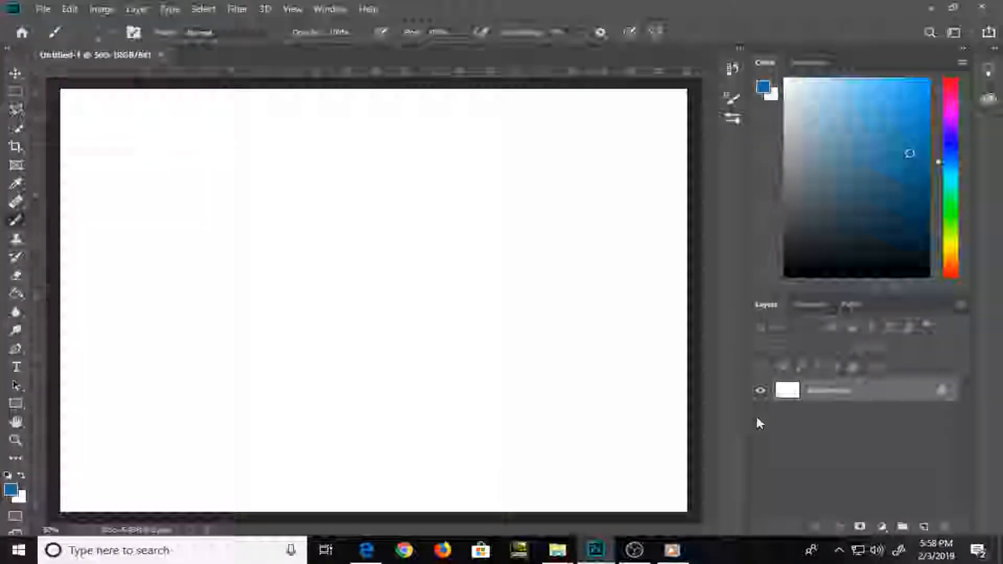
Handwrite "Brt" in blue with the thin brush across the upper left of the canvas
left_click_drag(100, 174, 132, 247)
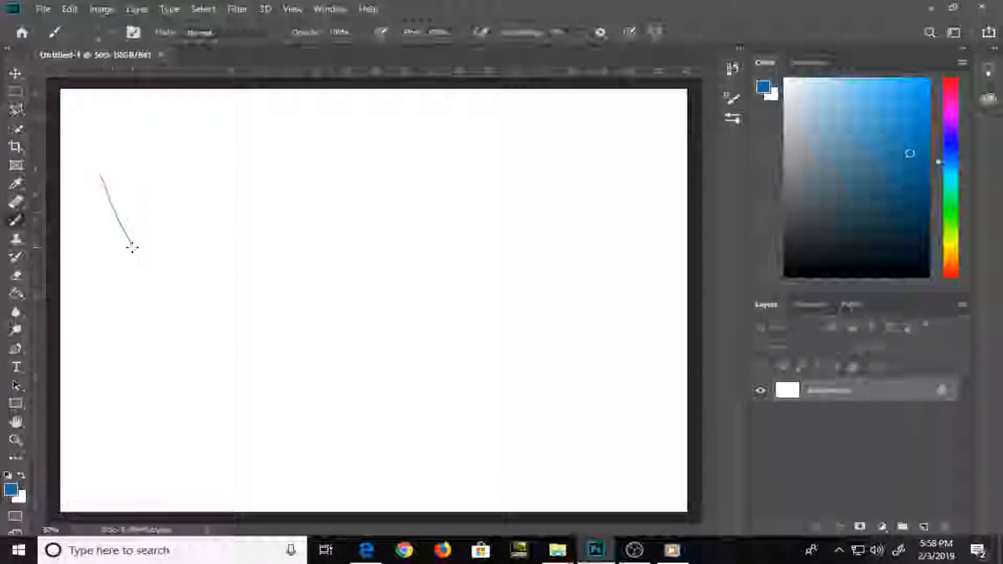
mouse_move(105, 199)
left_mouse_down()
mouse_move(141, 179)
mouse_move(117, 257)
left_mouse_up()
left_click_drag(201, 224, 235, 165)
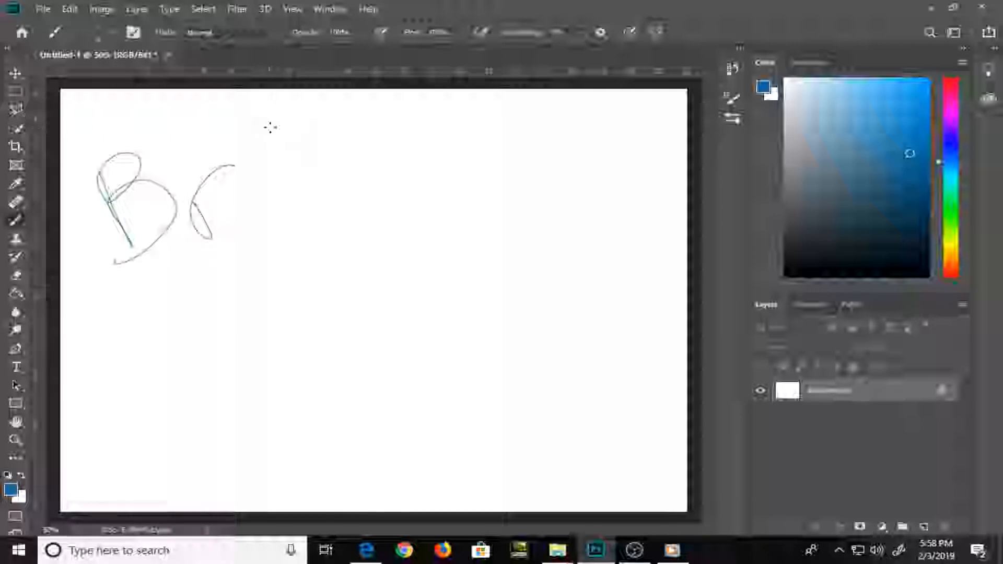
left_click_drag(266, 120, 303, 222)
left_click_drag(256, 204, 365, 141)
Handwrite "setting up" over two lines below the first word on the canvas
left_click_drag(166, 304, 130, 376)
left_click_drag(188, 339, 225, 371)
left_click_drag(216, 264, 264, 366)
left_click_drag(225, 350, 322, 295)
left_click_drag(253, 257, 300, 361)
mouse_move(312, 335)
left_mouse_down()
mouse_move(316, 349)
mouse_move(360, 334)
left_mouse_up()
mouse_move(387, 280)
left_mouse_down()
mouse_move(383, 270)
mouse_move(337, 377)
left_mouse_up()
mouse_move(273, 406)
left_mouse_down()
mouse_move(346, 416)
mouse_move(372, 451)
left_mouse_up()
mouse_move(406, 351)
left_mouse_down()
mouse_move(423, 409)
mouse_move(394, 393)
left_mouse_up()
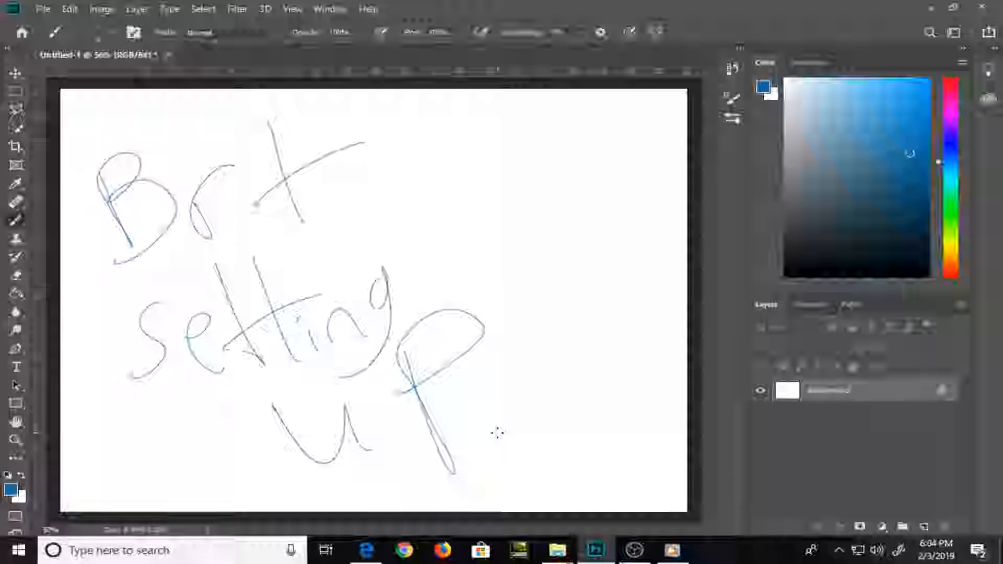
right_click(498, 433)
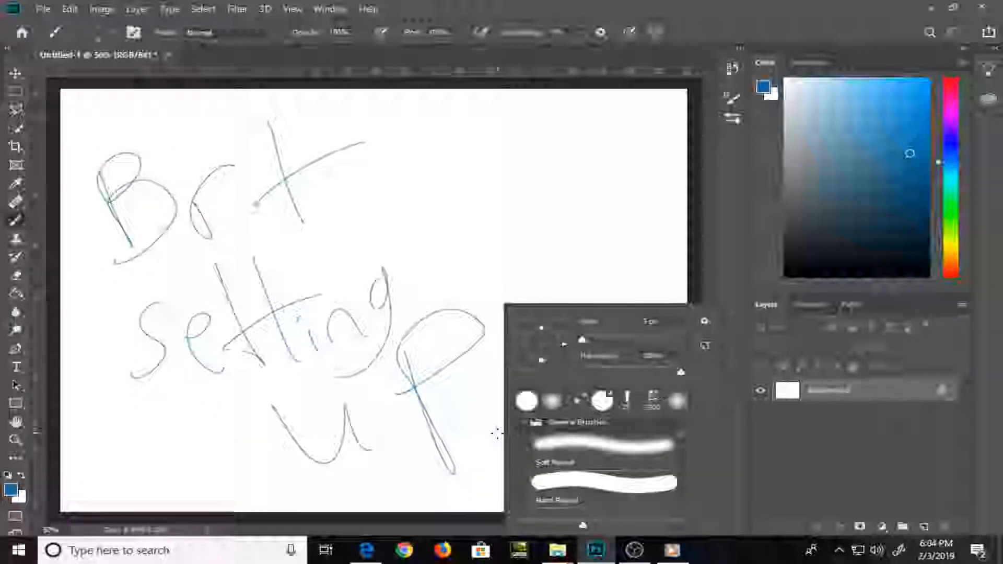
right_click(487, 442)
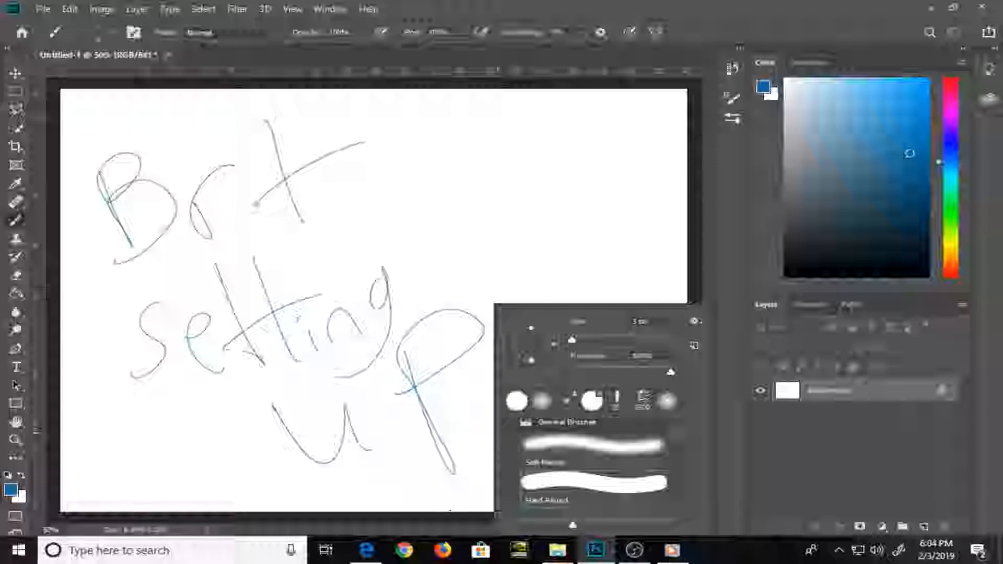
Switch to Microsoft Edge and open the WiFi File Explorer page at 192.168.1.186:8000 in a new tab
left_click(372, 555)
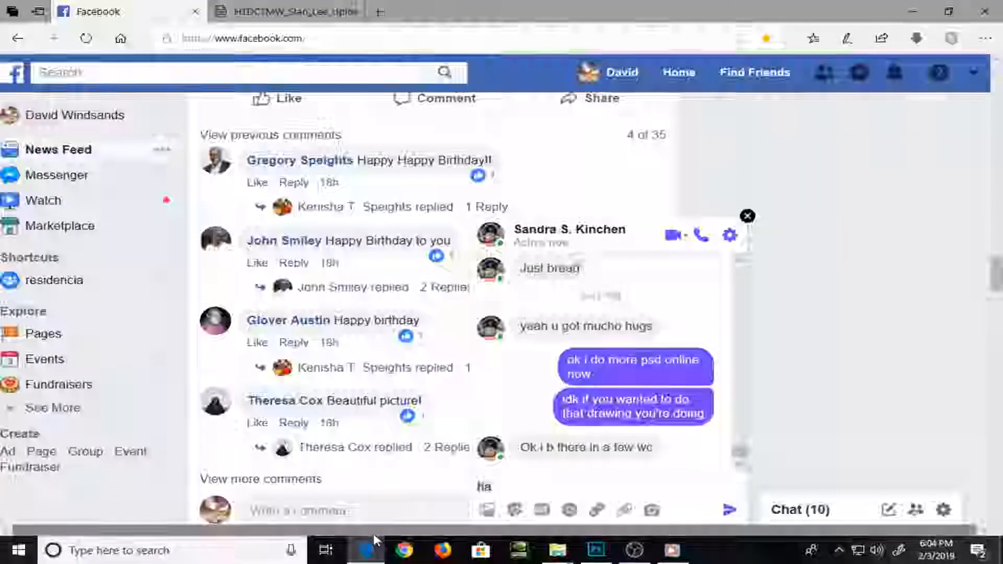
left_click(334, 15)
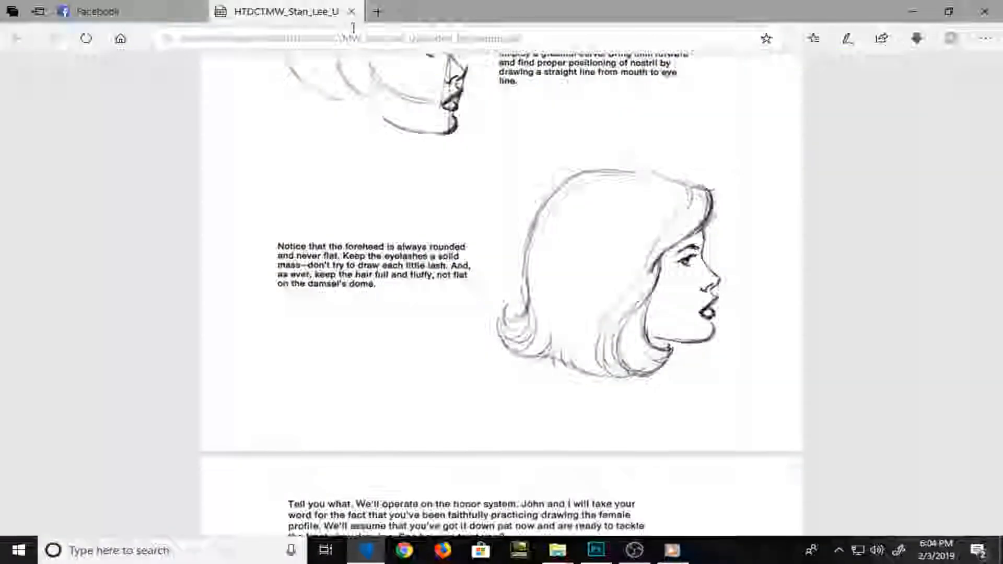
left_click(378, 12)
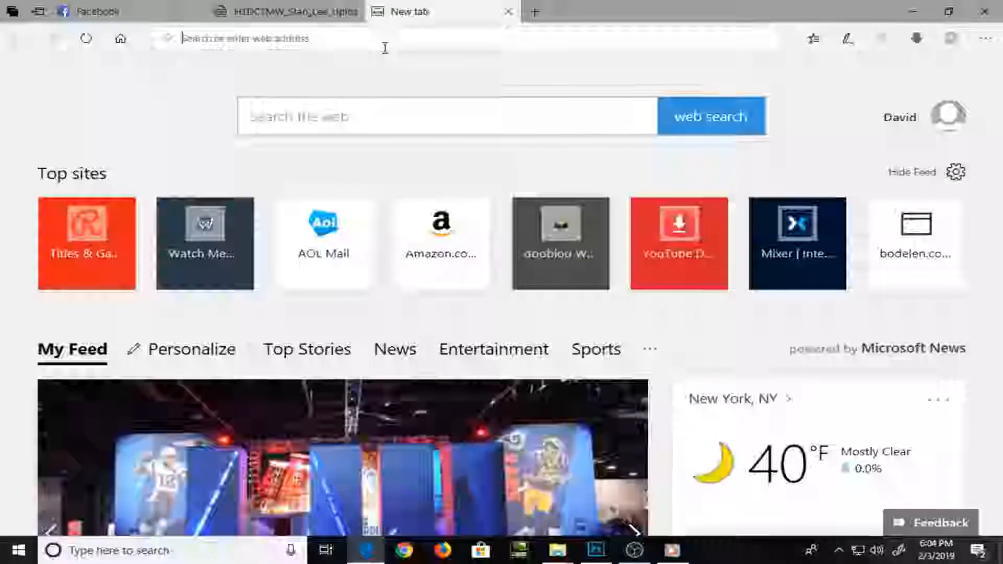
type("192.168.1.186:8000")
key("Return")
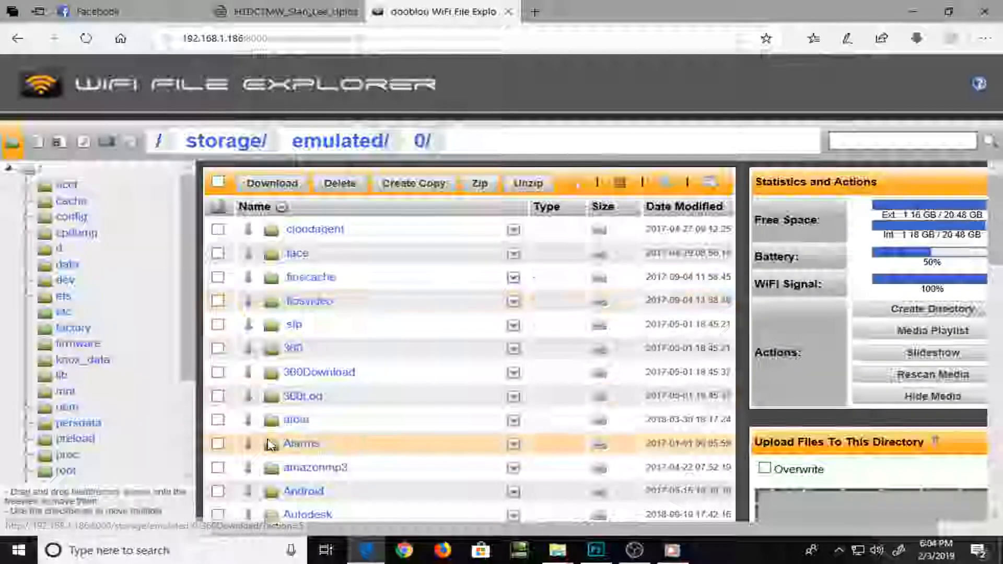
Open the Camera folder inside the phone's DCIM directory
scroll(270, 444, "down", 4)
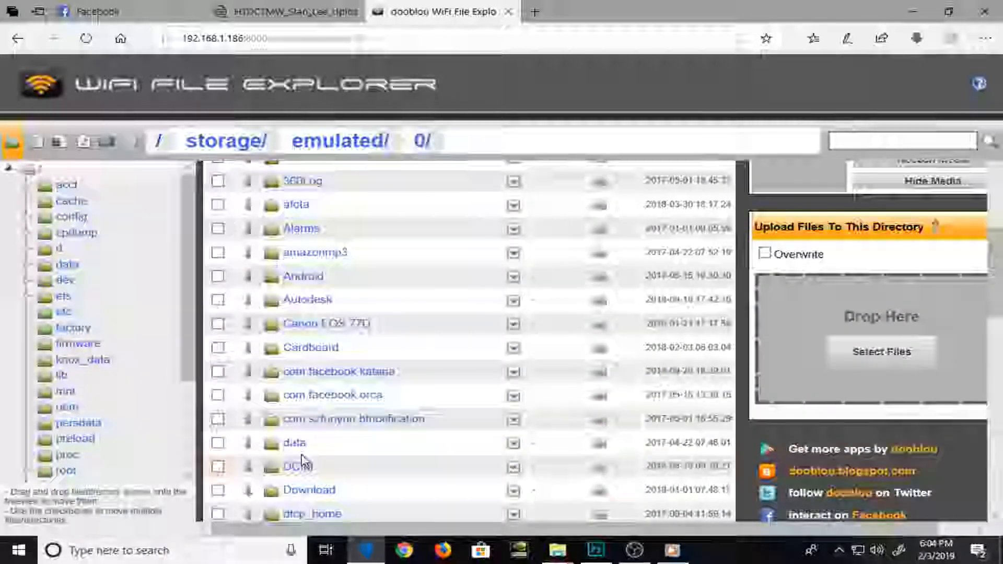
left_click(301, 466)
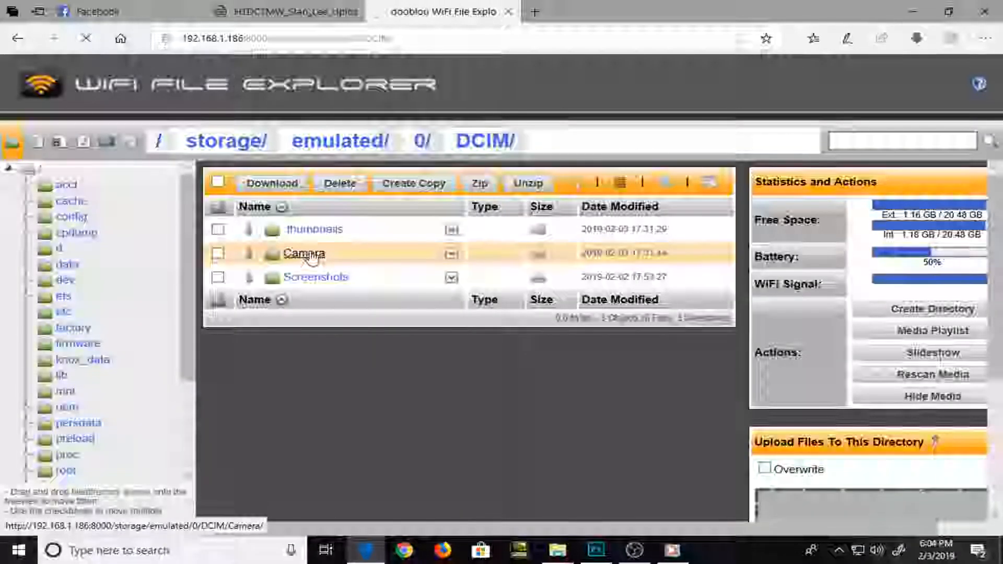
left_click(311, 256)
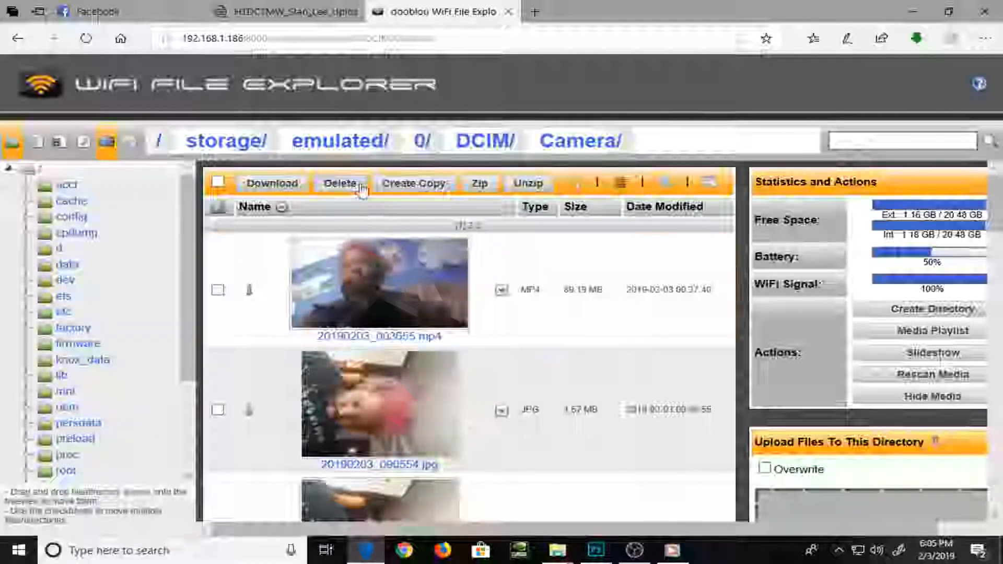
Select all listed files in the Camera folder, download them as a zip archive and save it
scroll(387, 214, "down", 15)
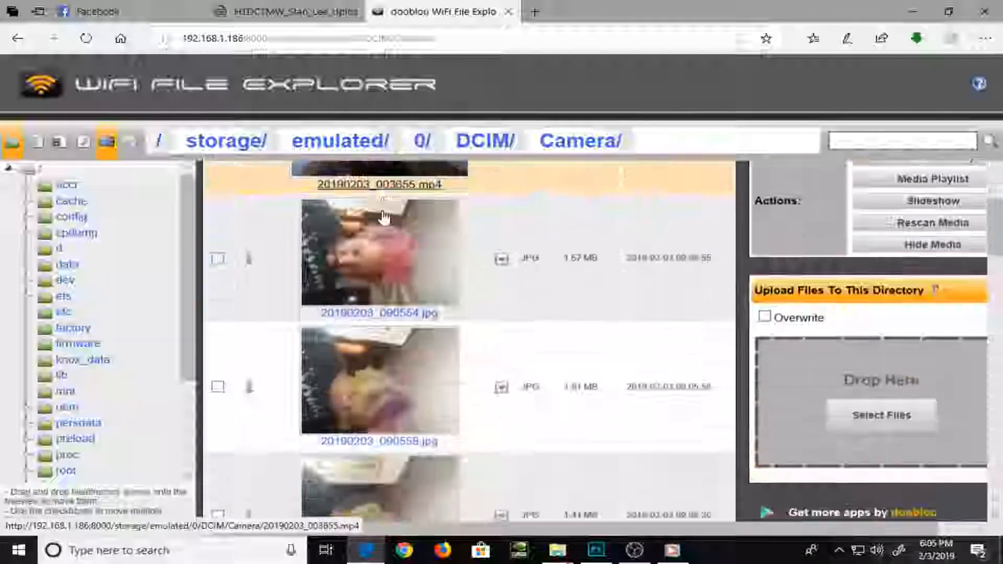
scroll(385, 220, "down", 15)
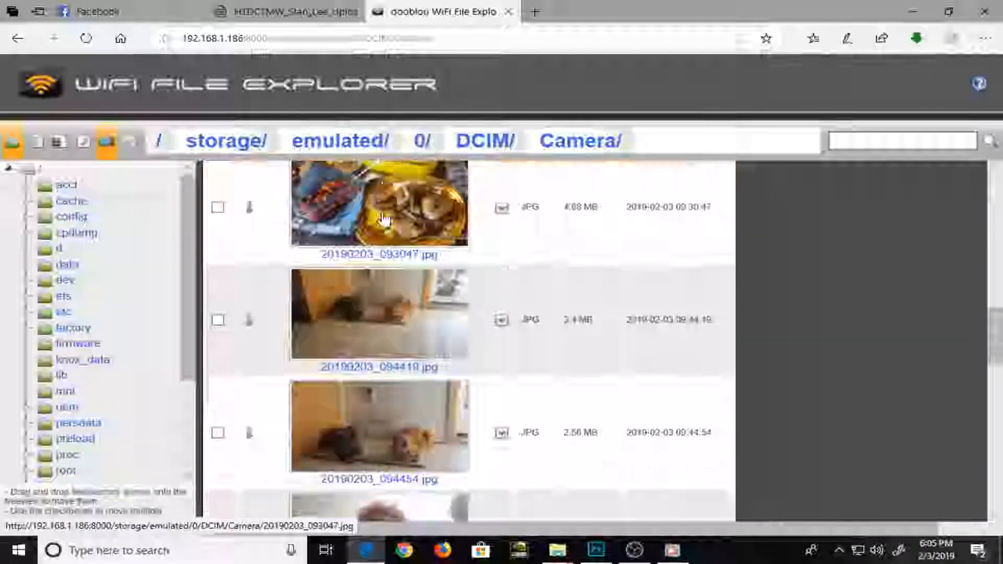
scroll(384, 220, "up", 20)
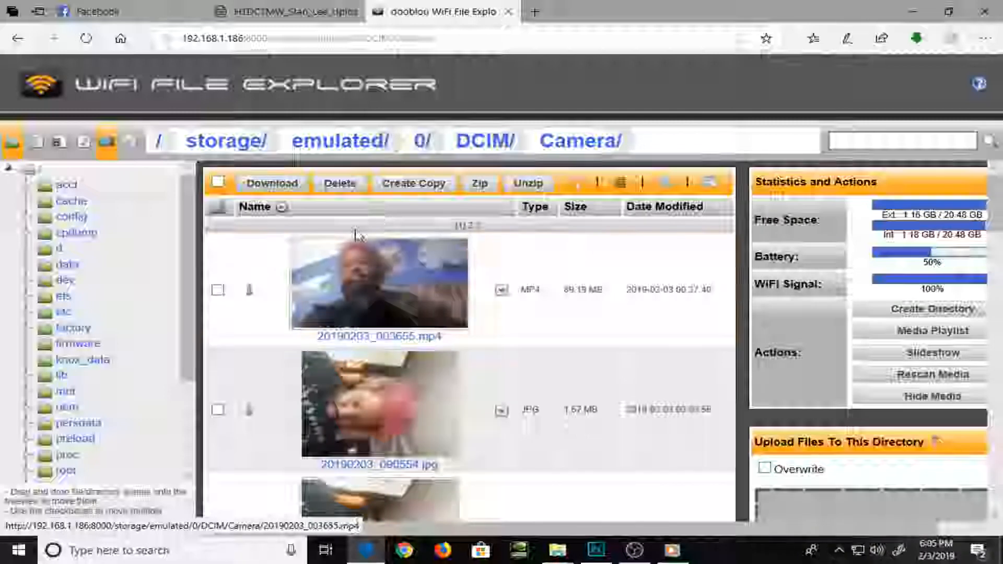
left_click(218, 181)
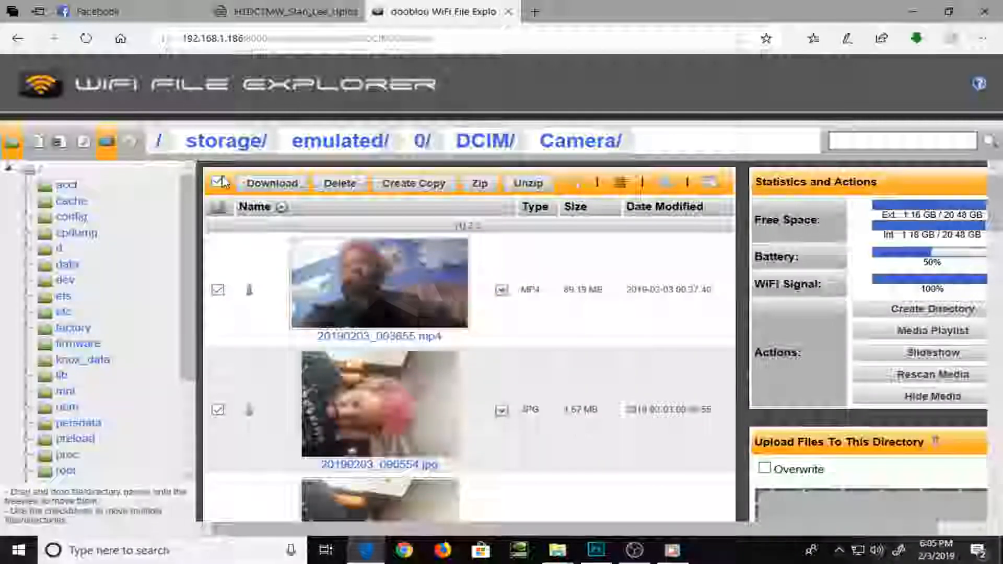
left_click(264, 190)
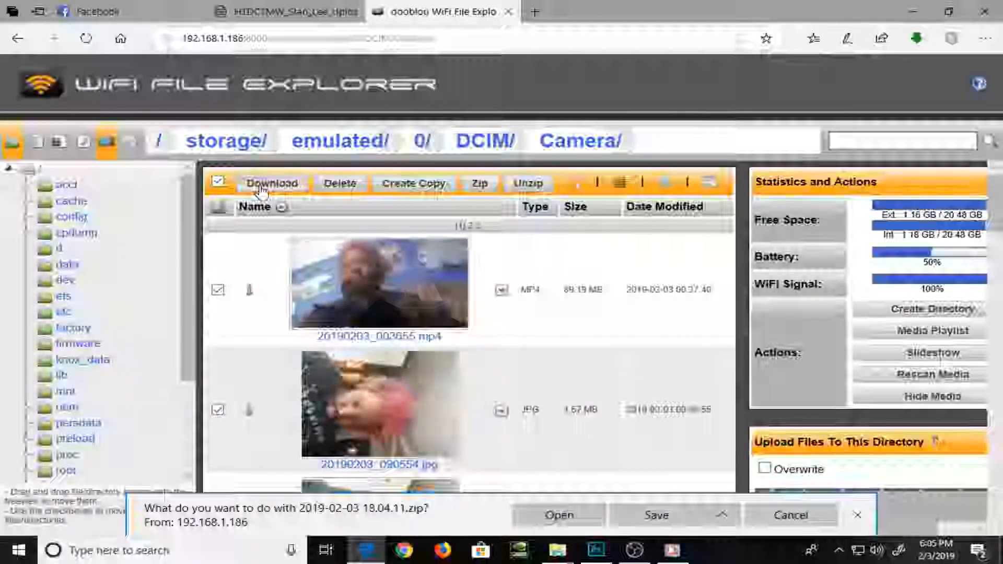
left_click(627, 516)
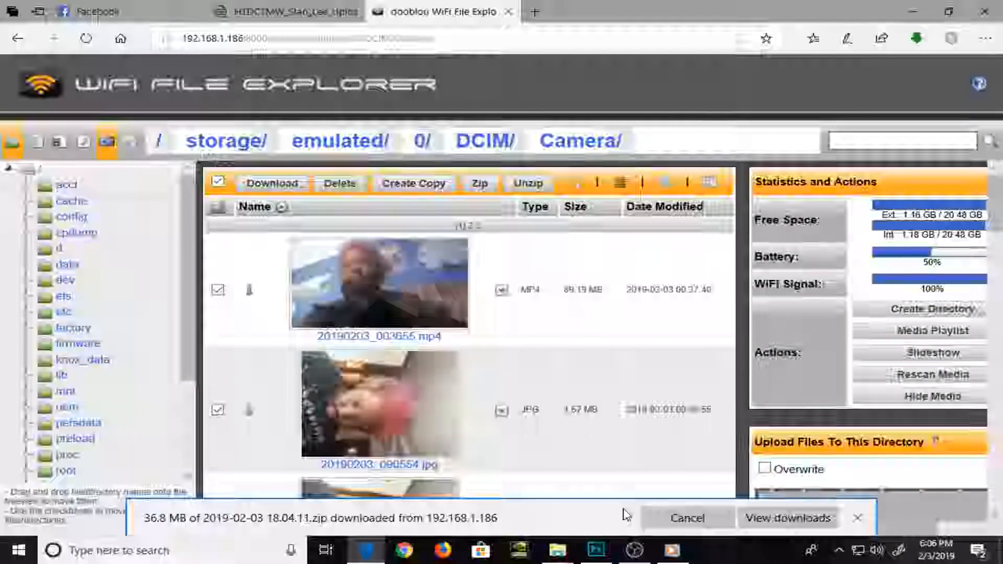
Bring up the download list and open the Downloads folder containing 2019-02-03 18.04.11.zip
scroll(626, 432, "down", 3)
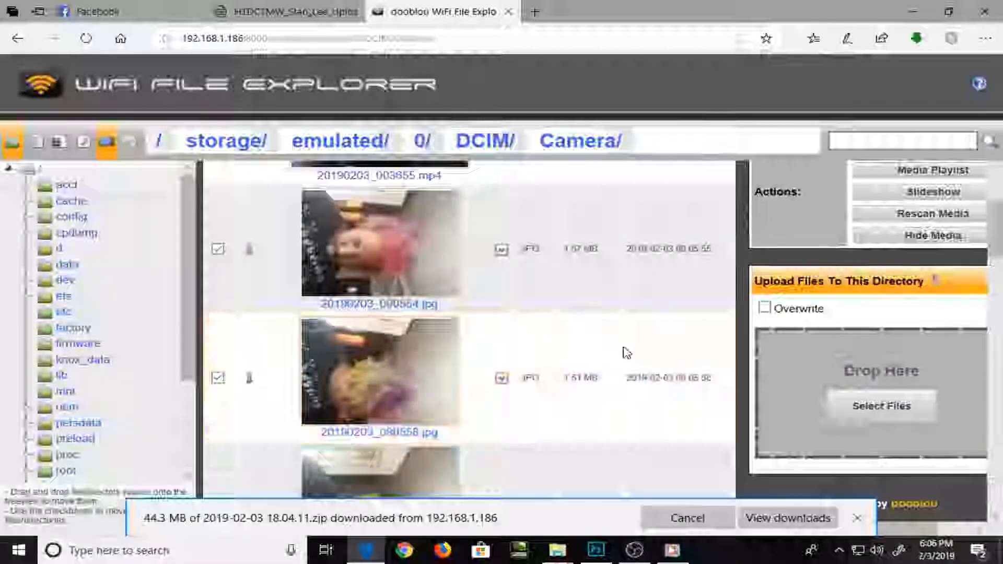
left_click(777, 518)
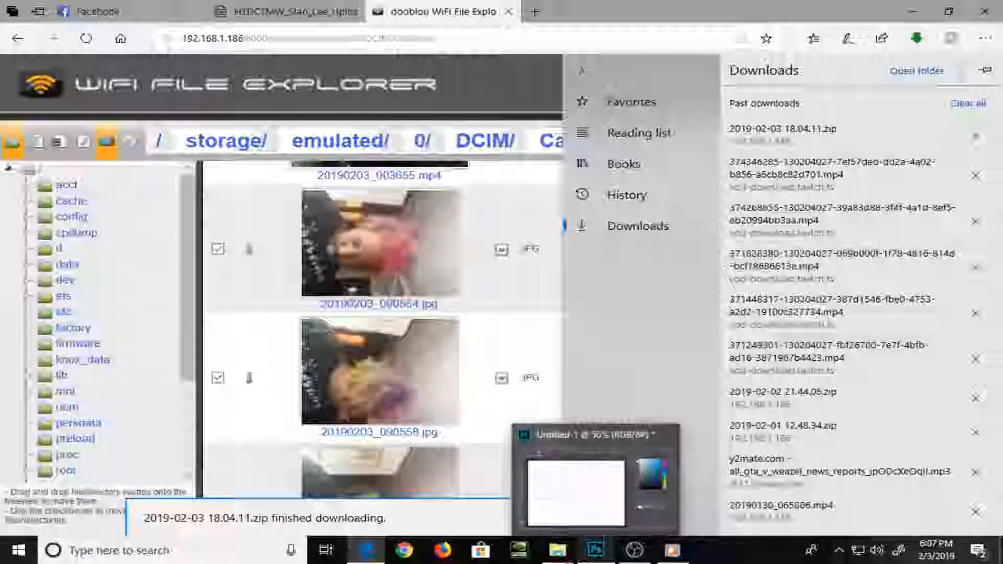
mouse_move(634, 559)
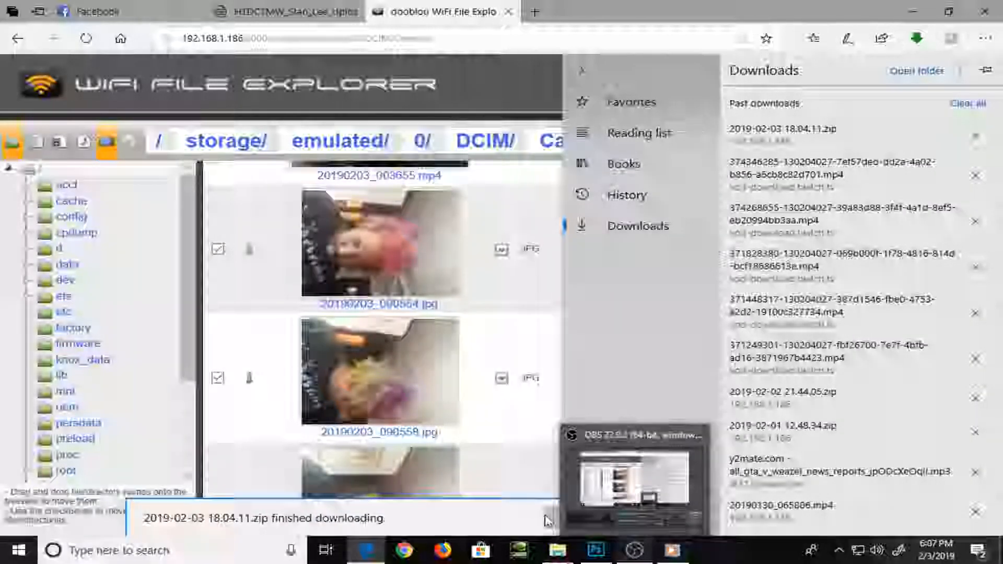
left_click(482, 523)
left_click(682, 525)
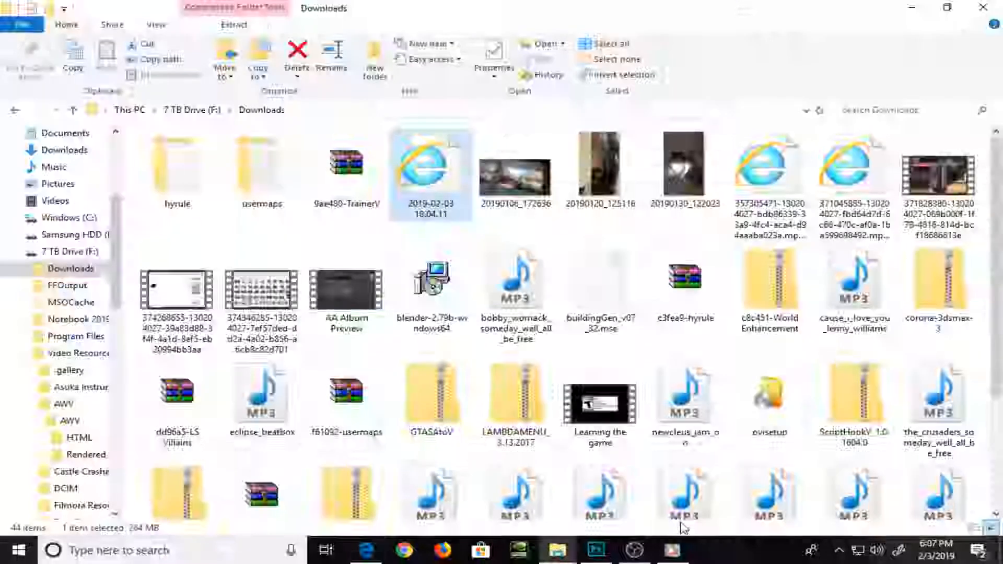
scroll(621, 436, "down", 2)
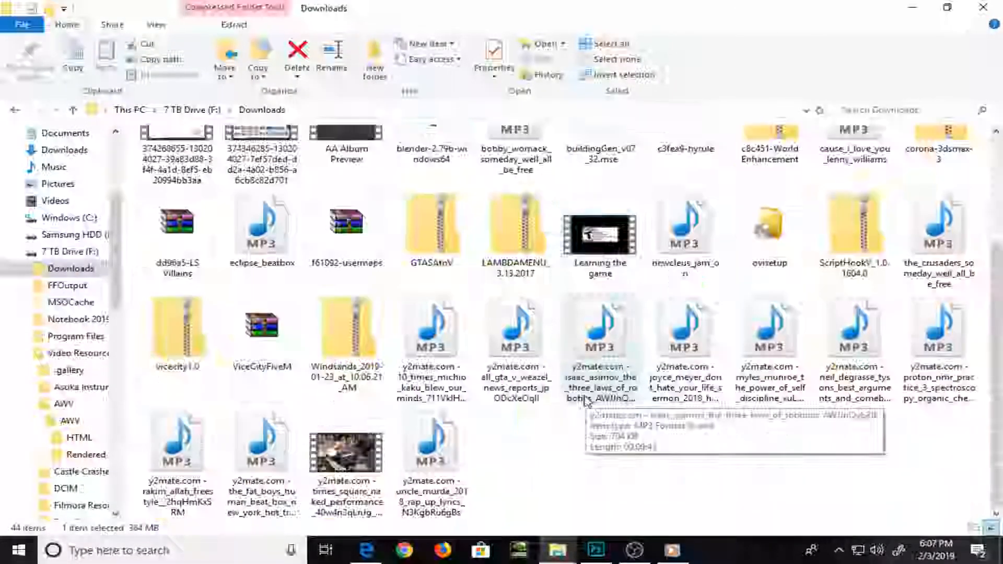
Find the 2019-02-03 18.04.11 archive in the Downloads folder and open it
scroll(585, 402, "up", 2)
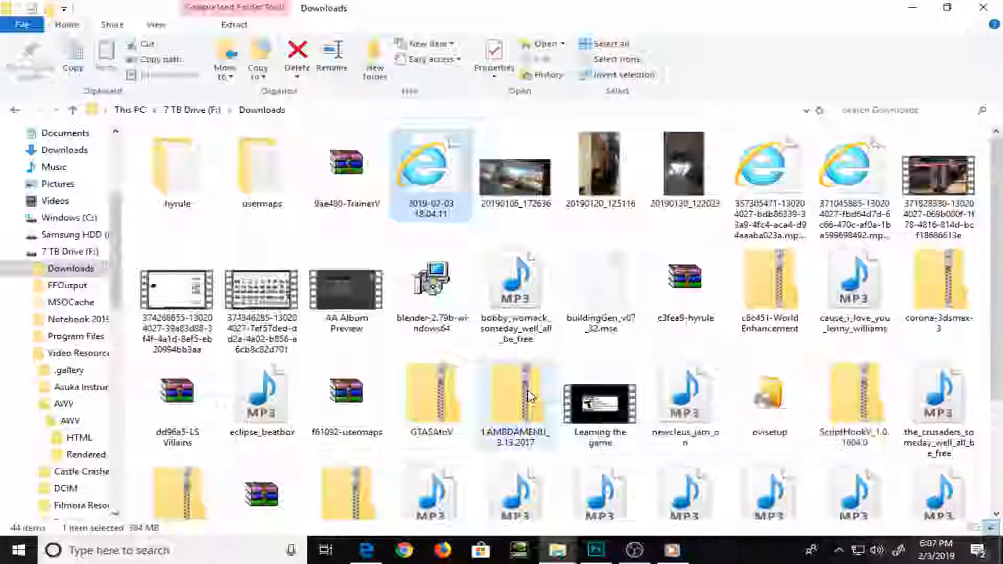
scroll(539, 396, "down", 3)
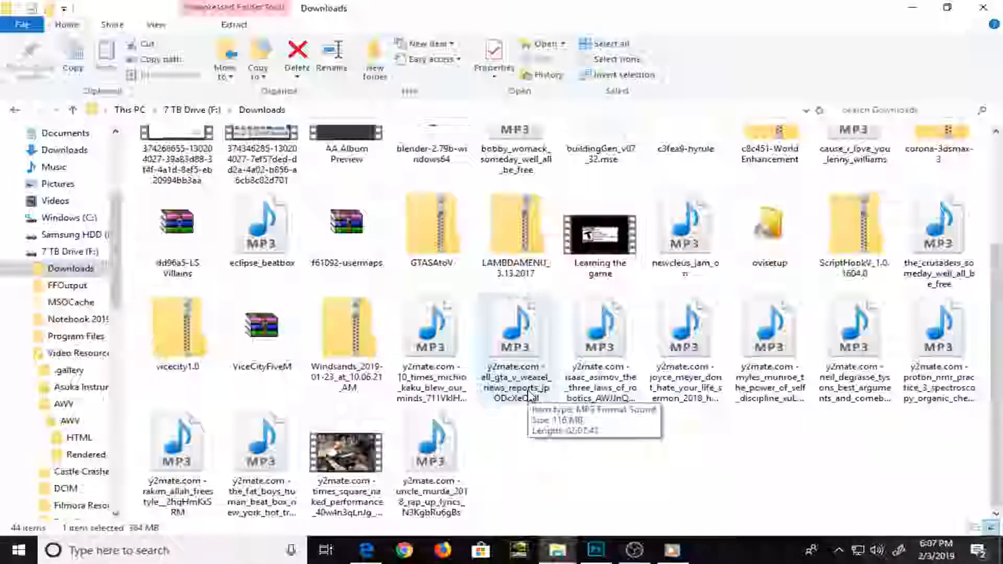
scroll(530, 395, "up", 3)
scroll(464, 188, "down", 3)
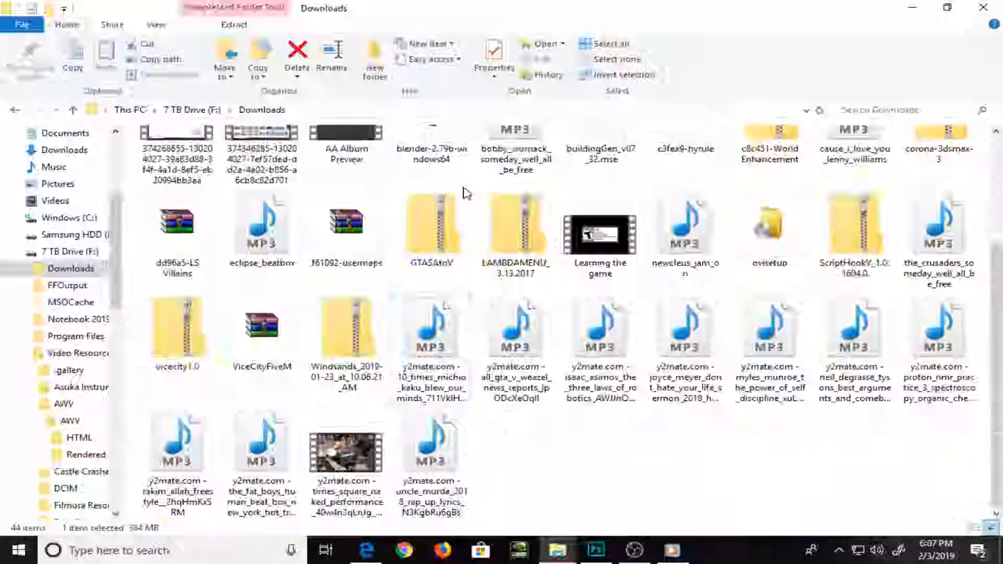
left_click(464, 188)
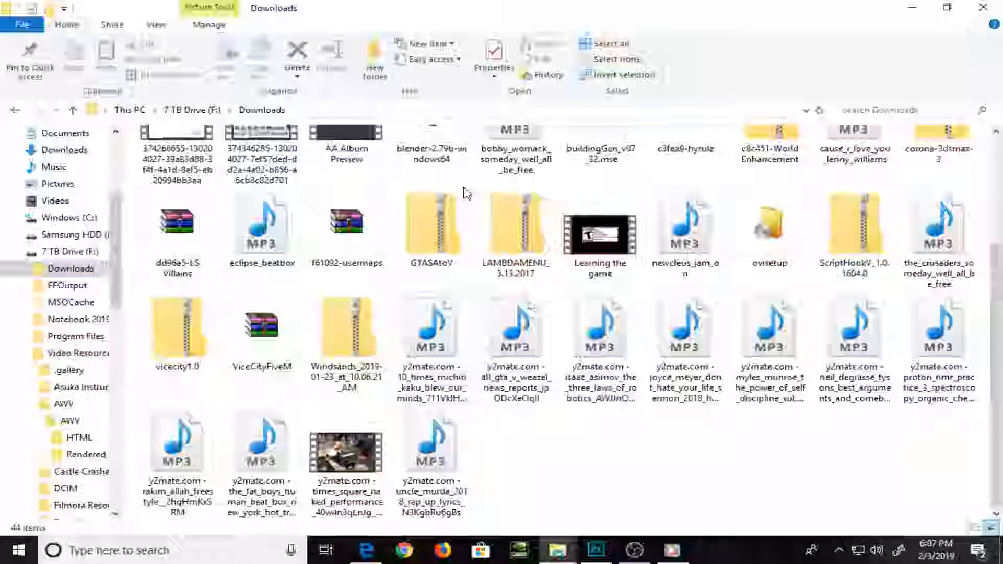
scroll(466, 193, "up", 3)
left_click(467, 194)
double_click(466, 194)
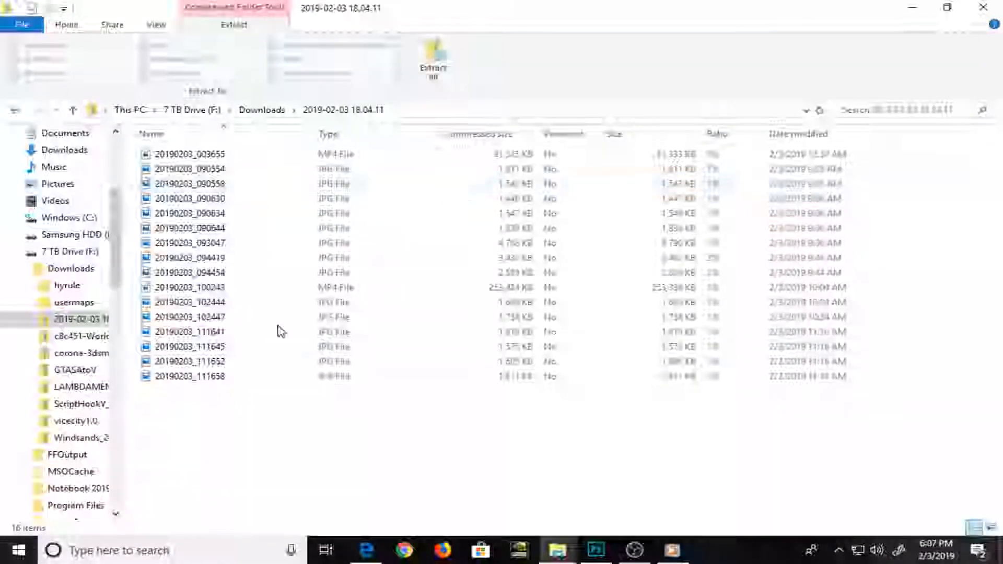
Select all files inside the 2019-02-03 18.04.11 archive and copy them
left_click_drag(215, 419, 202, 157)
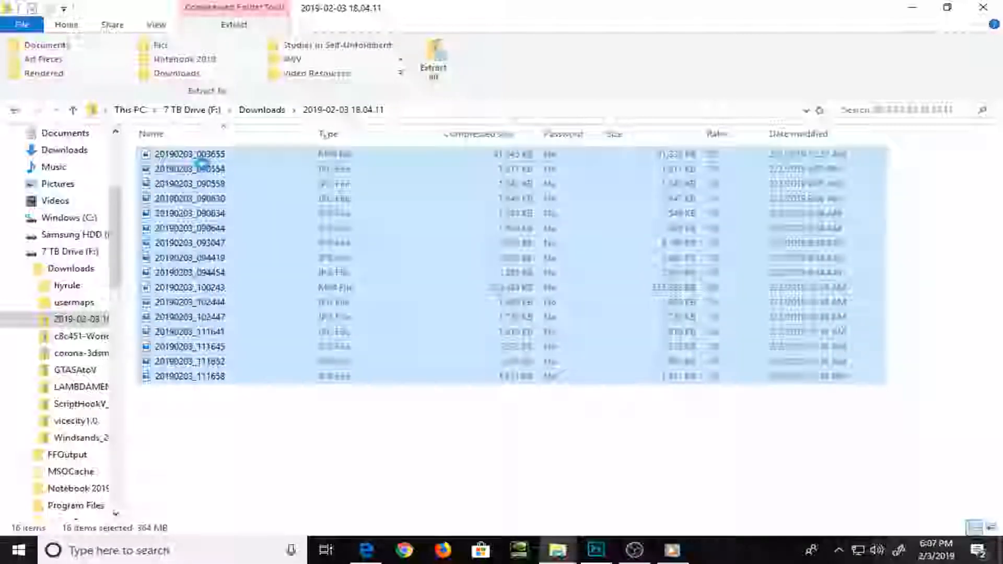
right_click(204, 170)
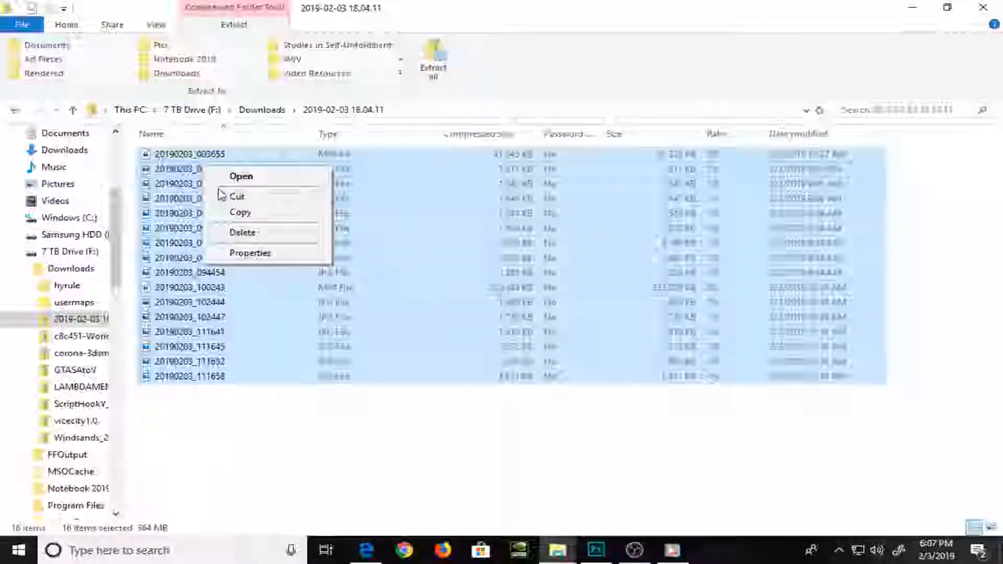
left_click(233, 213)
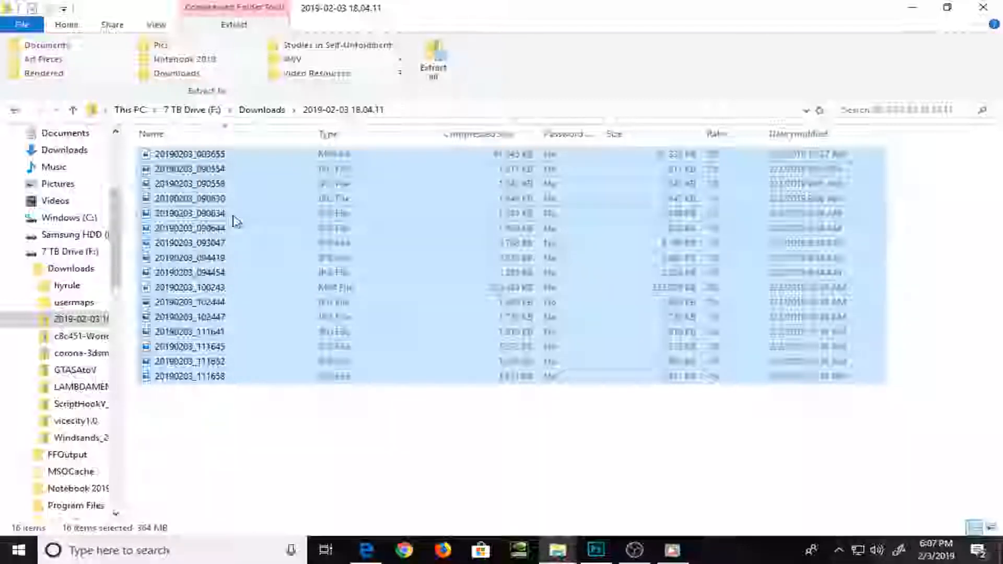
Switch to the Art Pieces window, go to the Pics folder under PSD Drawings and paste the copied files there
key("alt+Tab")
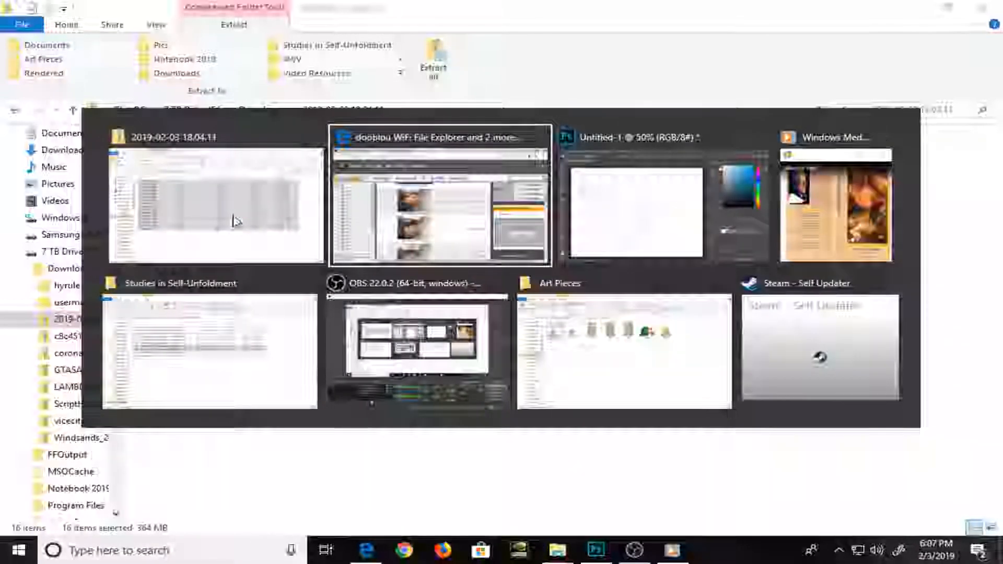
key("alt+Tab")
key("alt+Tab")
key("alt+Tab")
key("alt+Tab")
key("alt+Tab")
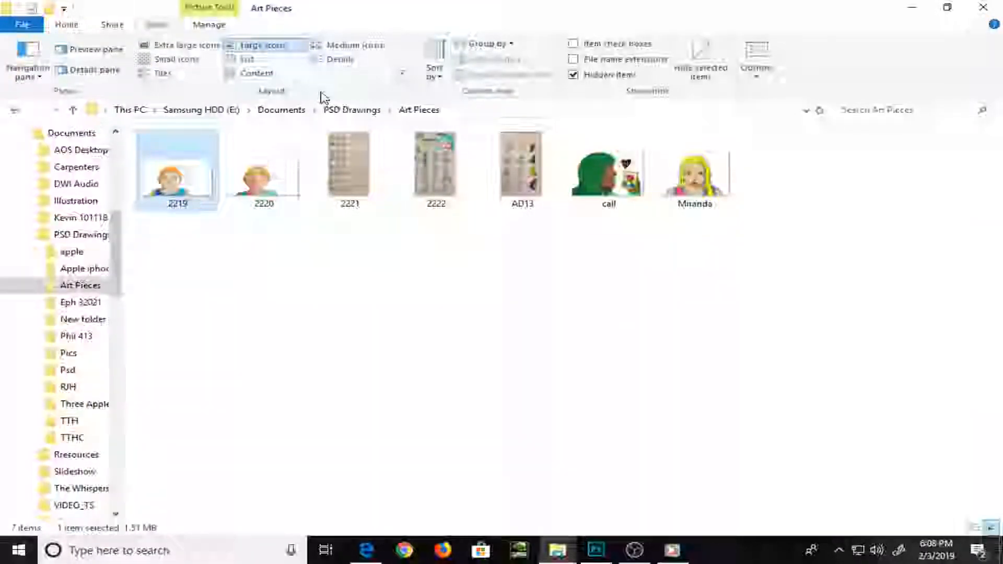
left_click(349, 112)
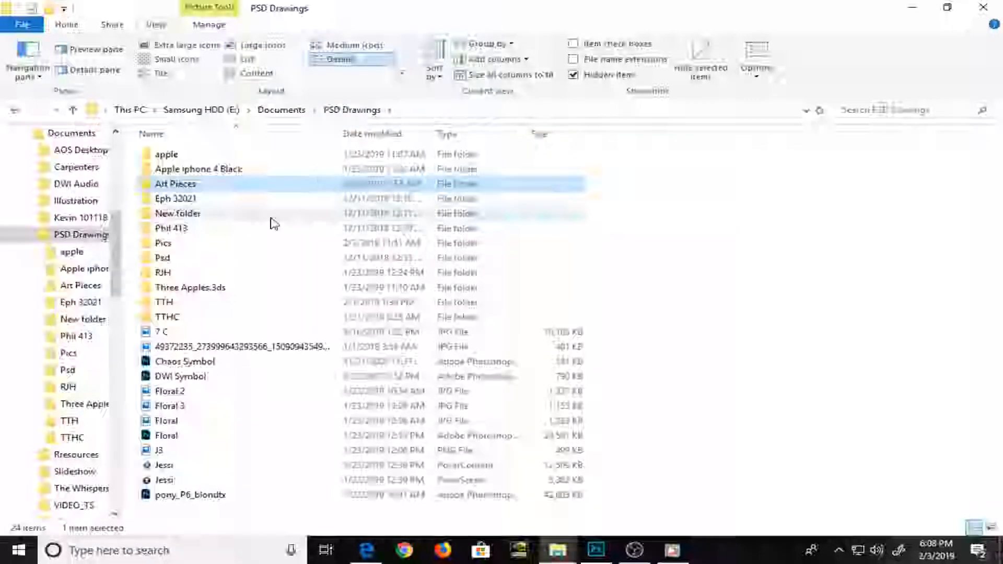
double_click(225, 244)
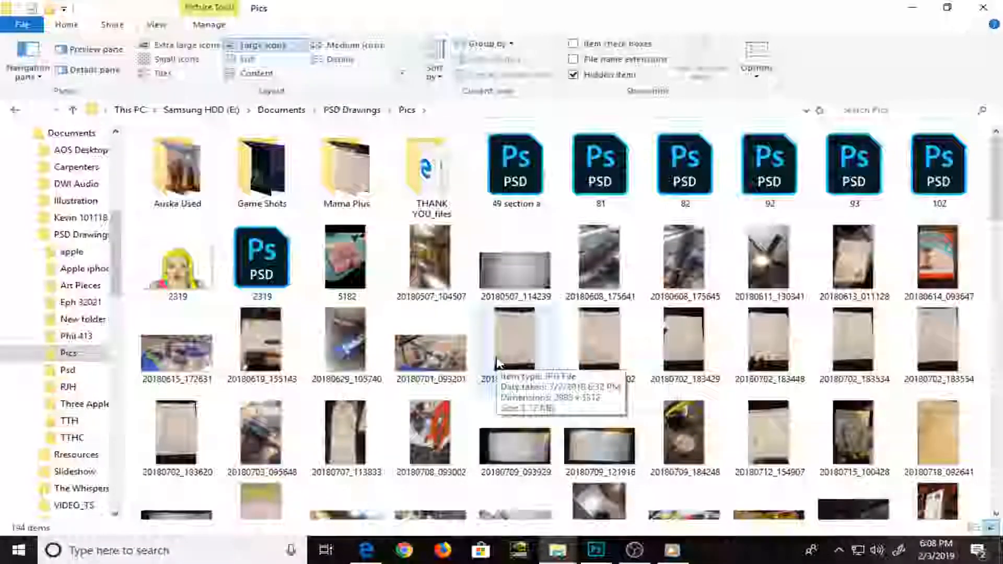
key("ctrl+v")
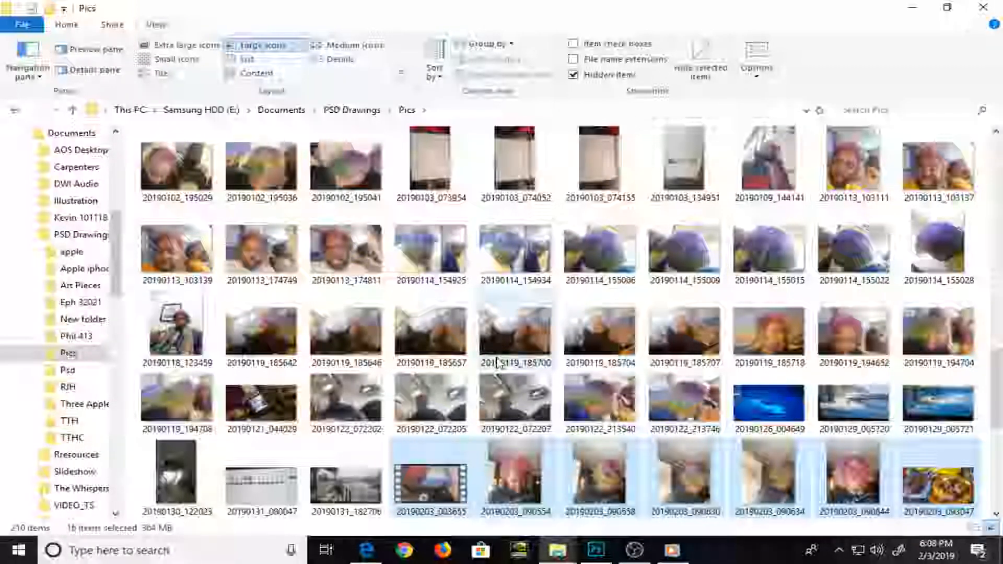
Switch back to Microsoft Edge, select all files on the Camera folder's second page and save them as 2019-02-03 18.06.48.zip
key("alt+Tab")
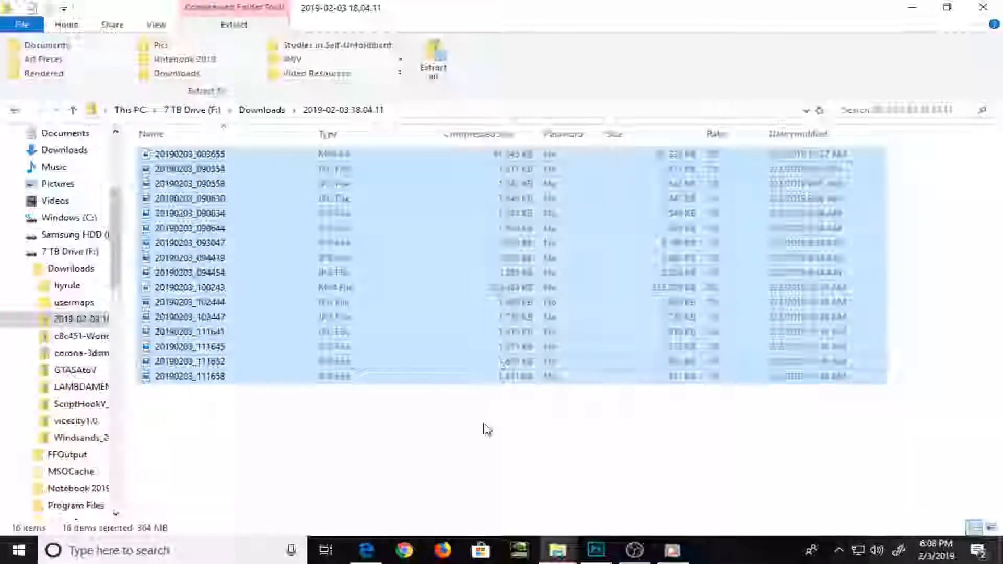
left_click(382, 547)
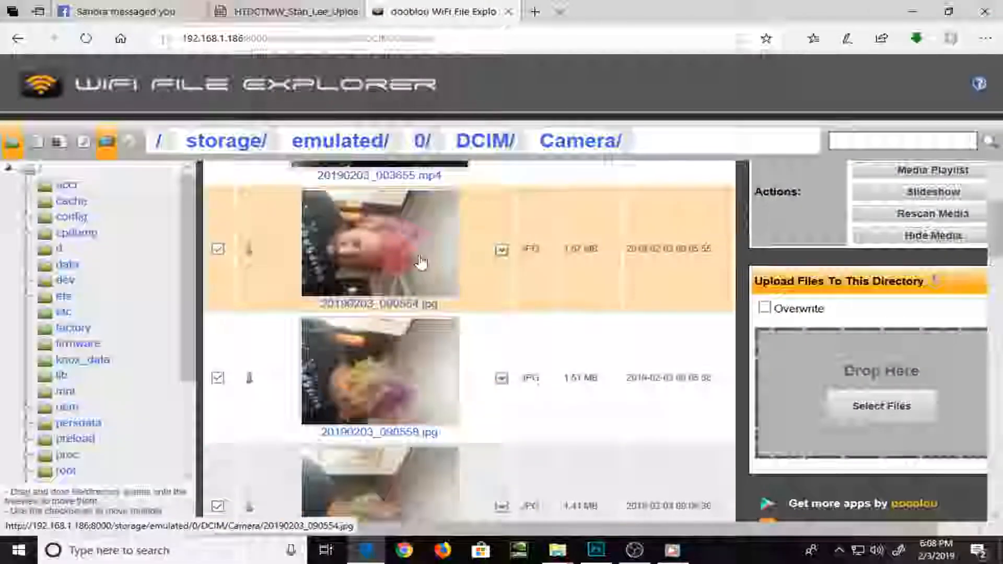
scroll(429, 324, "down", 8)
scroll(429, 329, "down", 15)
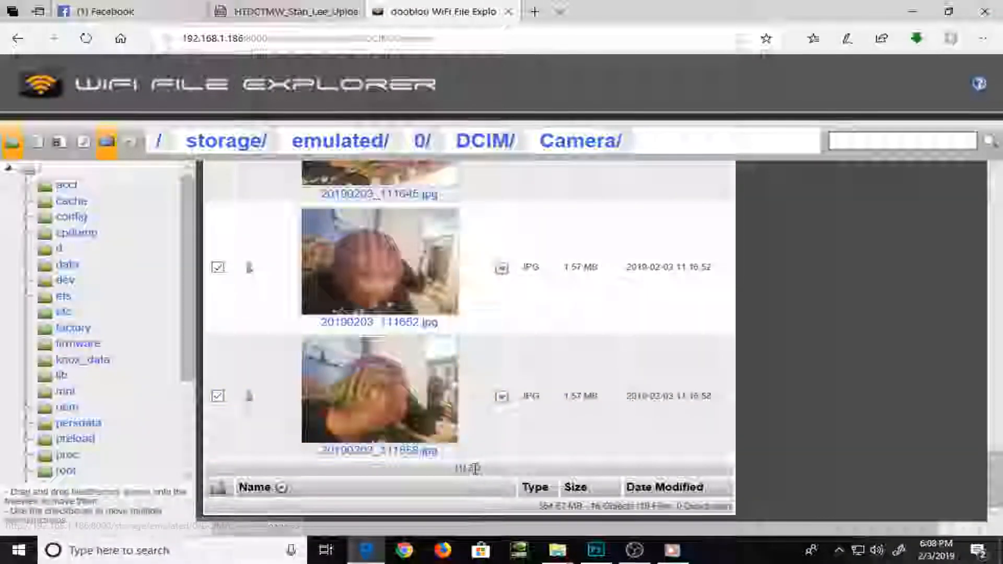
left_click(474, 472)
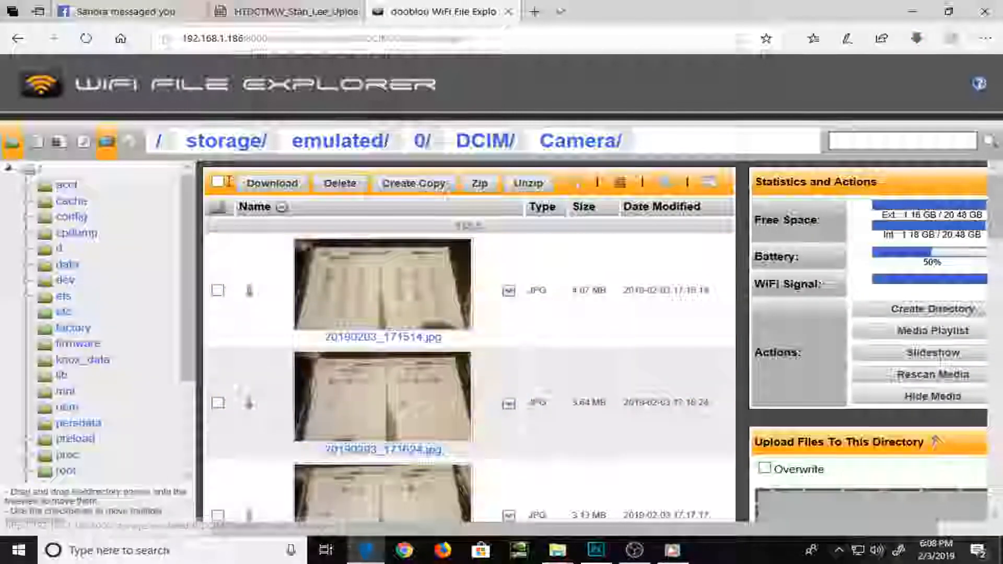
left_click(219, 182)
left_click(272, 190)
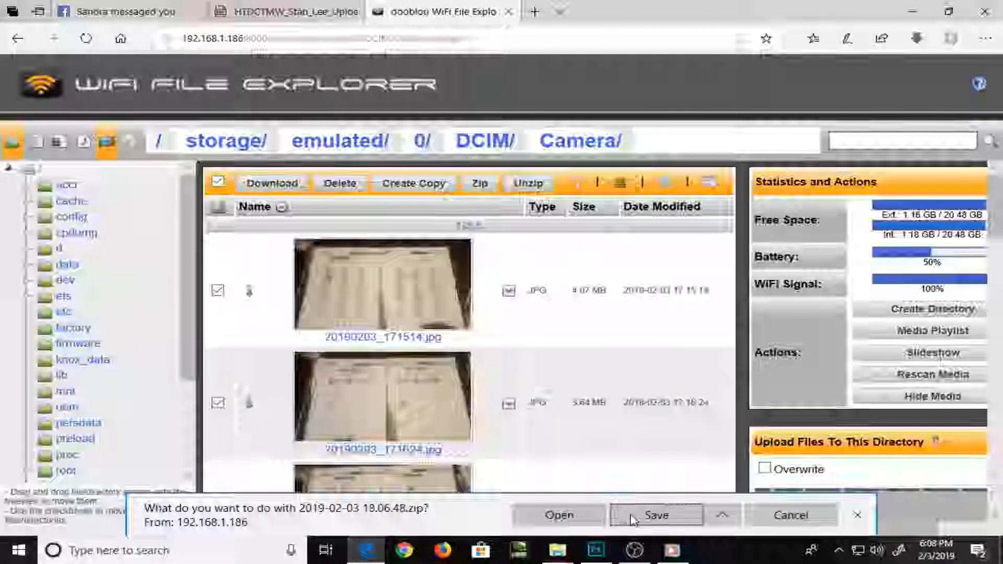
left_click(633, 516)
Check the Facebook page and return to the WiFi File Explorer page
left_click(141, 13)
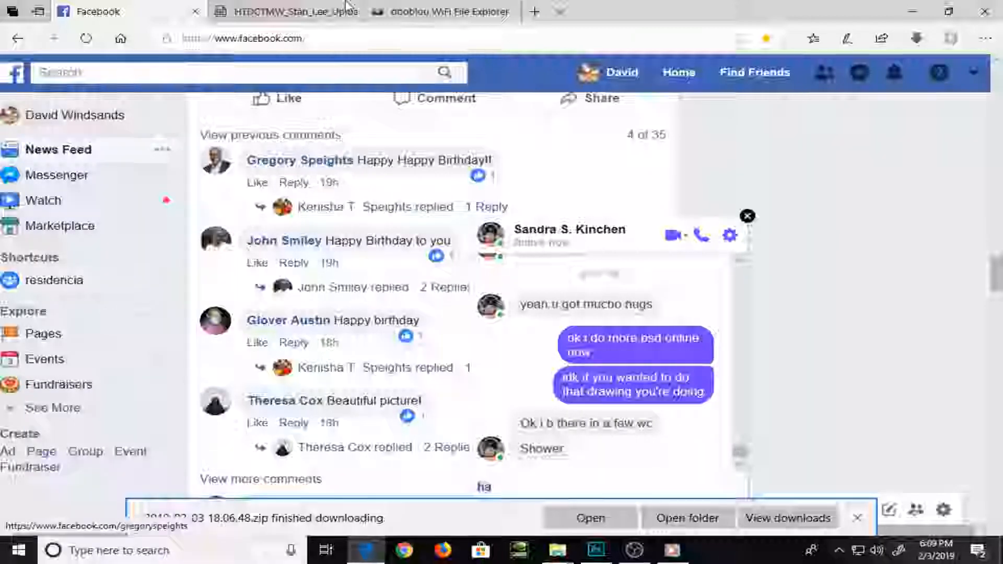
left_click(461, 6)
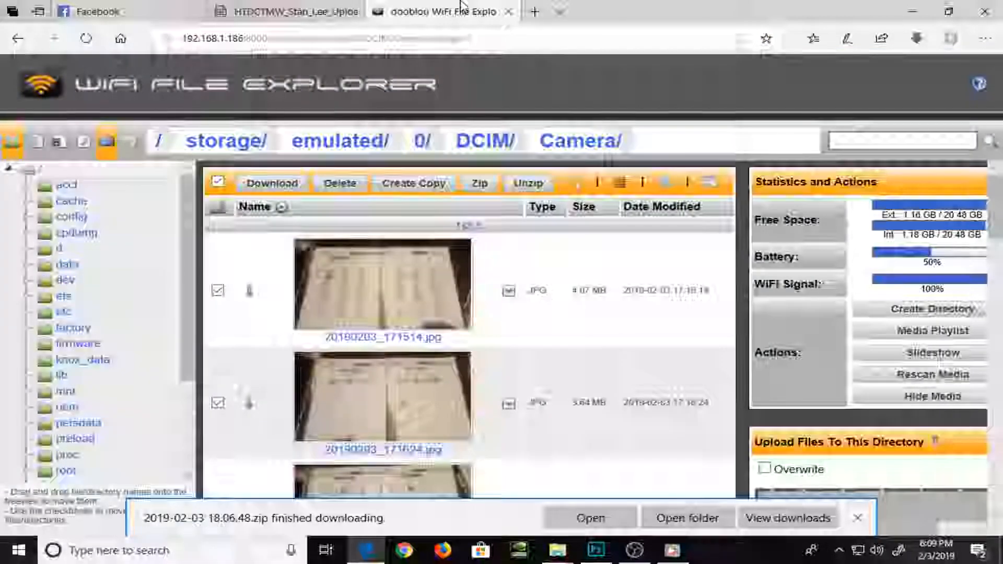
Open the downloaded 2019-02-03 18.06.48 archive and copy all its files into the Pics folder
left_click(674, 514)
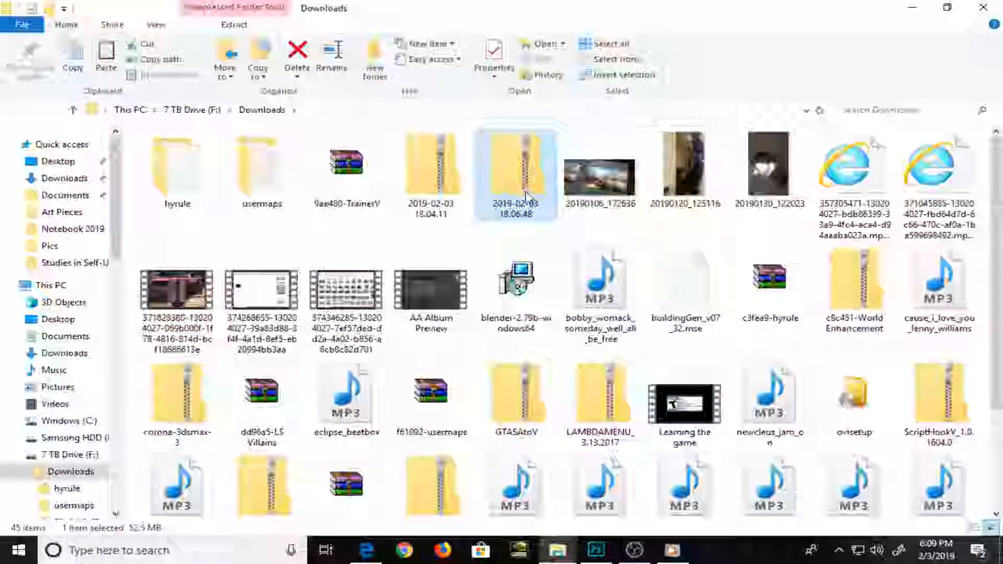
double_click(518, 185)
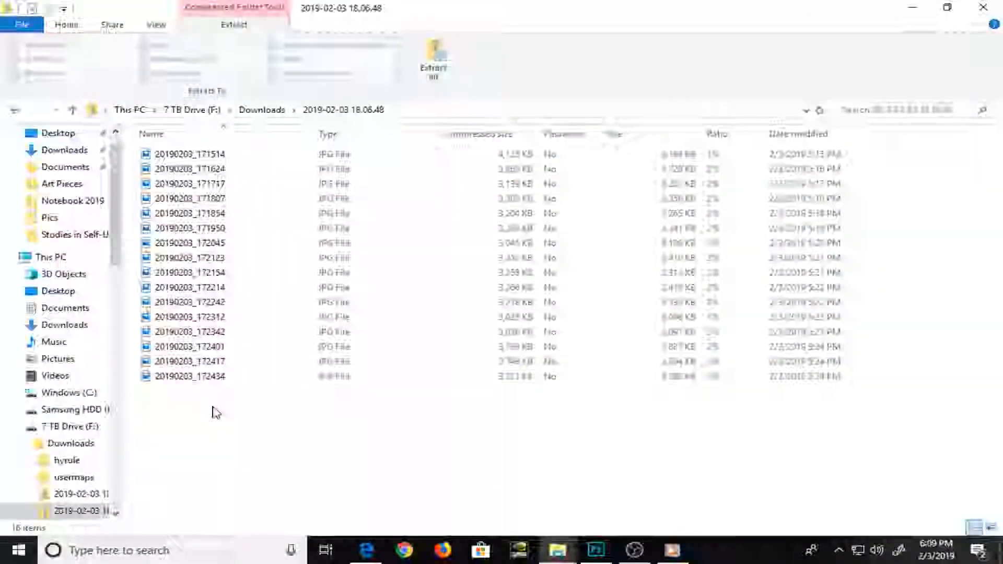
left_click_drag(210, 419, 209, 150)
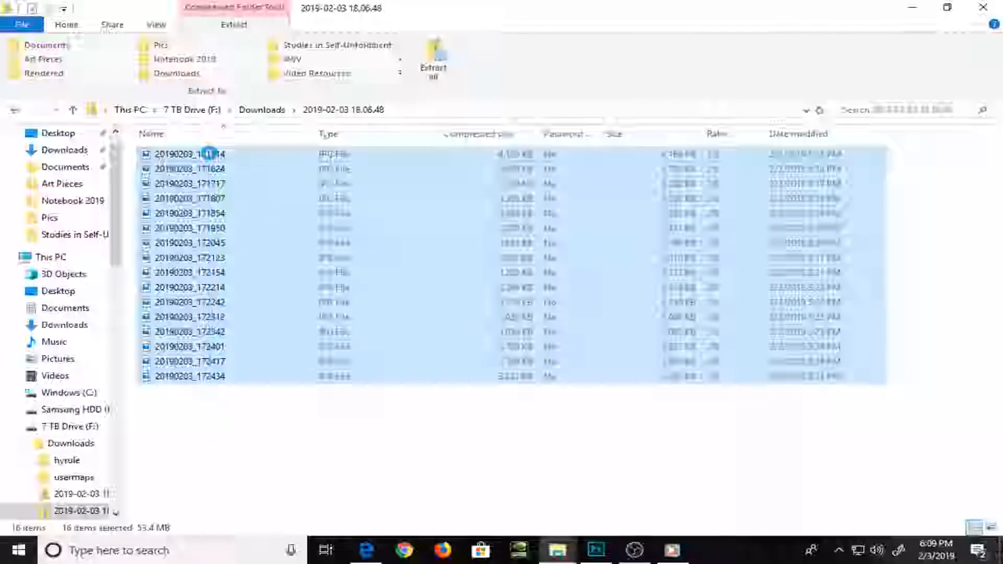
key("alt+Tab")
key("alt+Tab")
key("alt+Tab")
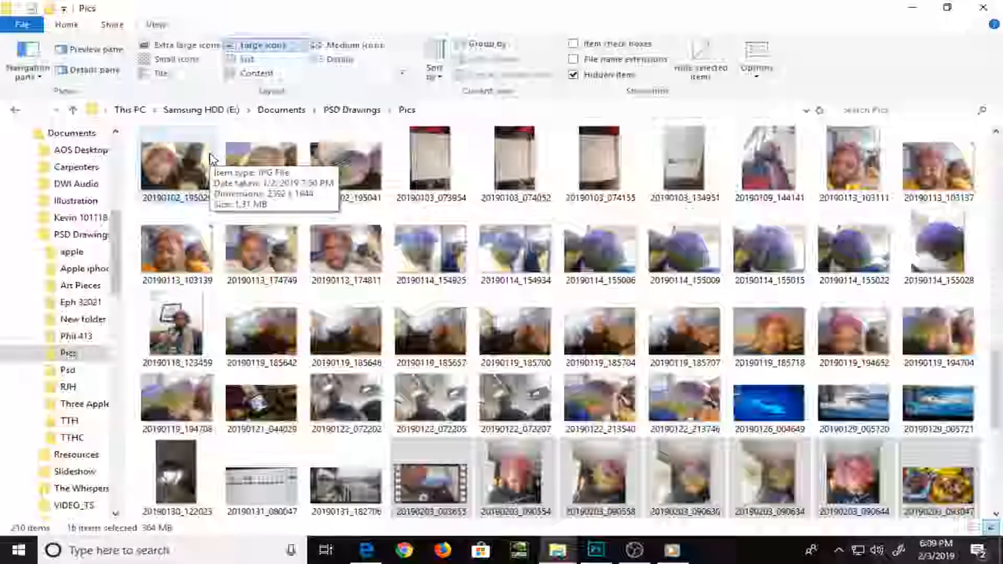
Return to Microsoft Edge, select all files on the Camera folder's third page and save them as 2019-02-03 18.07.51.zip
key("alt+Tab")
key("alt+Tab")
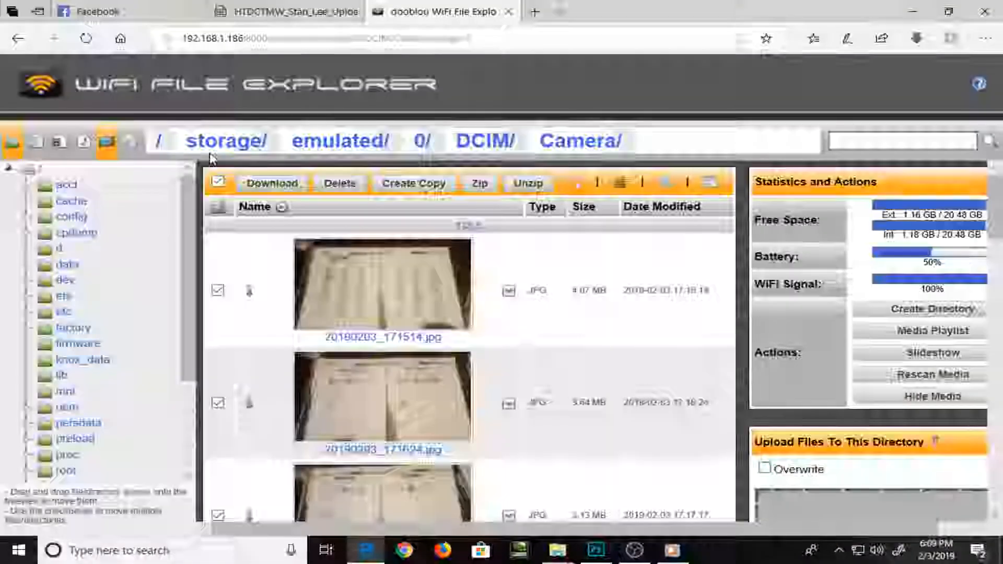
left_click(477, 229)
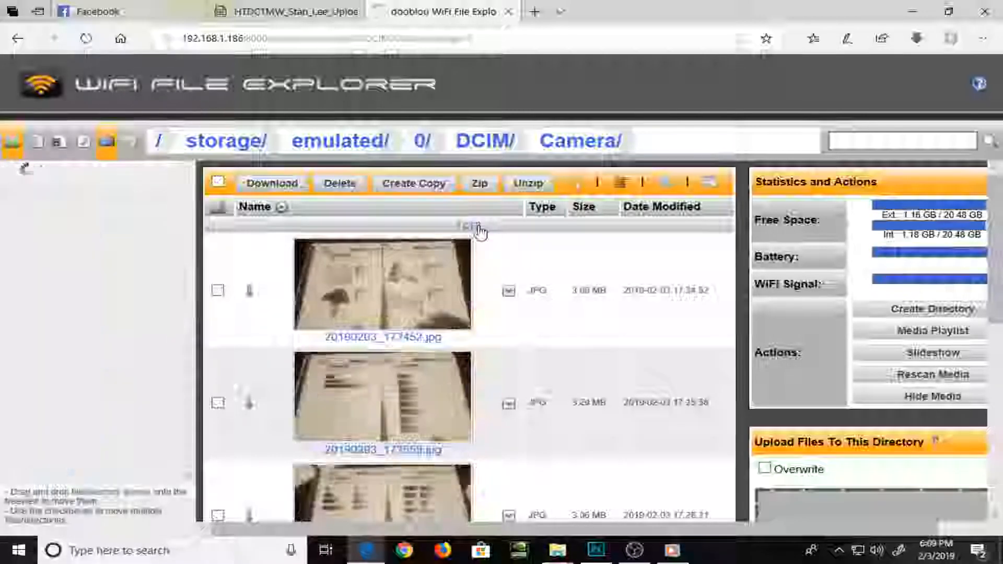
left_click(218, 184)
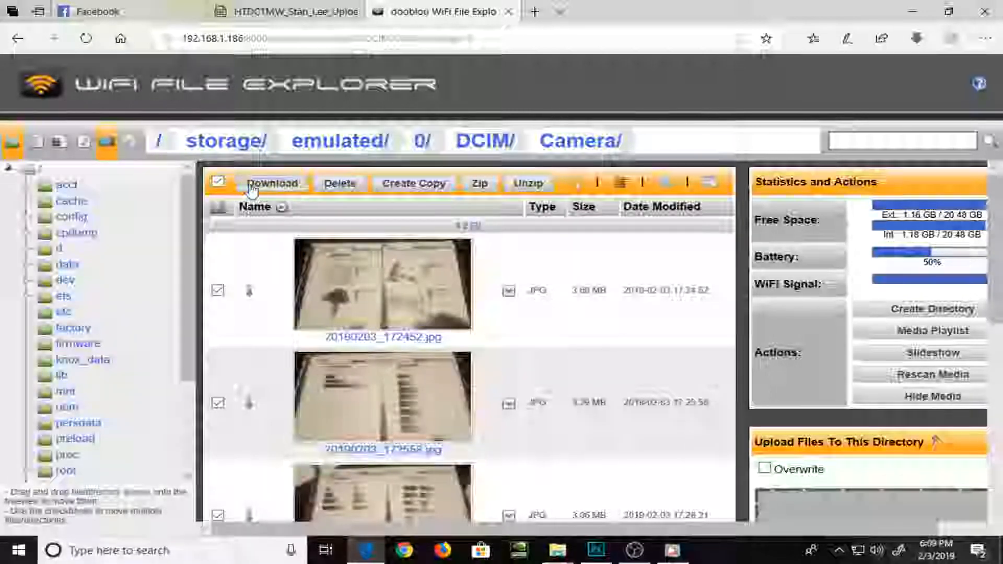
left_click(263, 189)
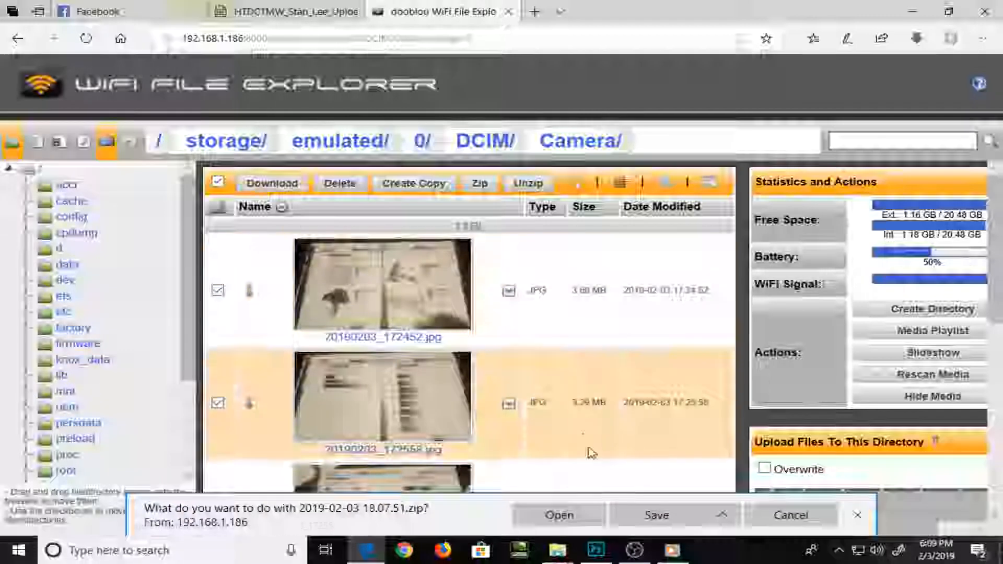
left_click(651, 518)
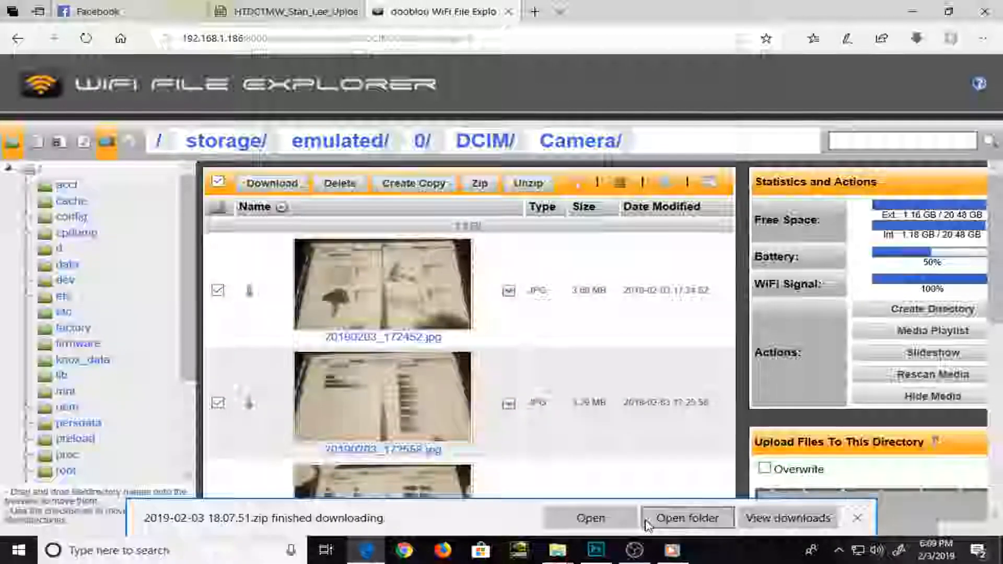
Open the downloaded 2019-02-03 18.07.51 archive, copy all its files into the Pics folder and look over the added photos
left_click(647, 523)
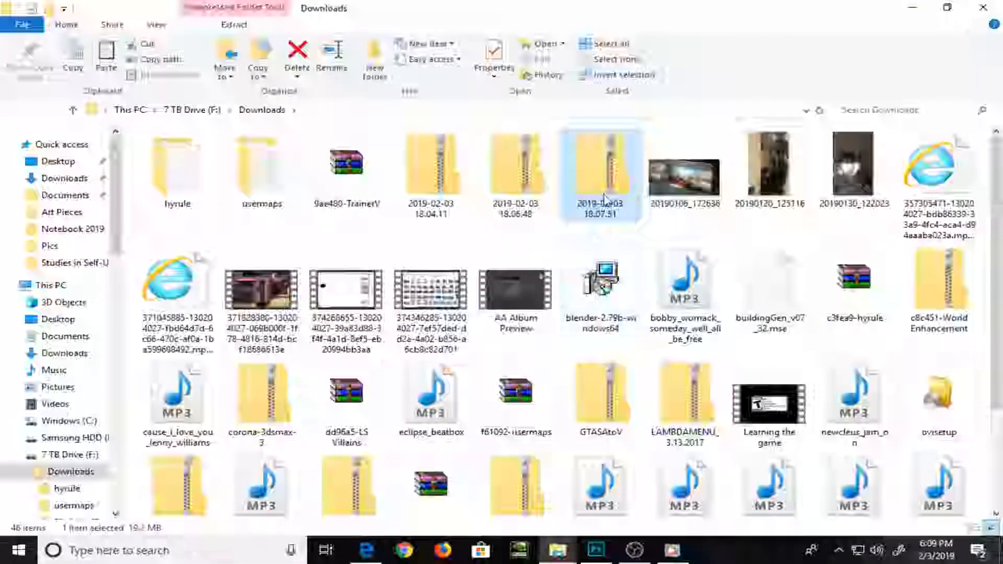
double_click(604, 199)
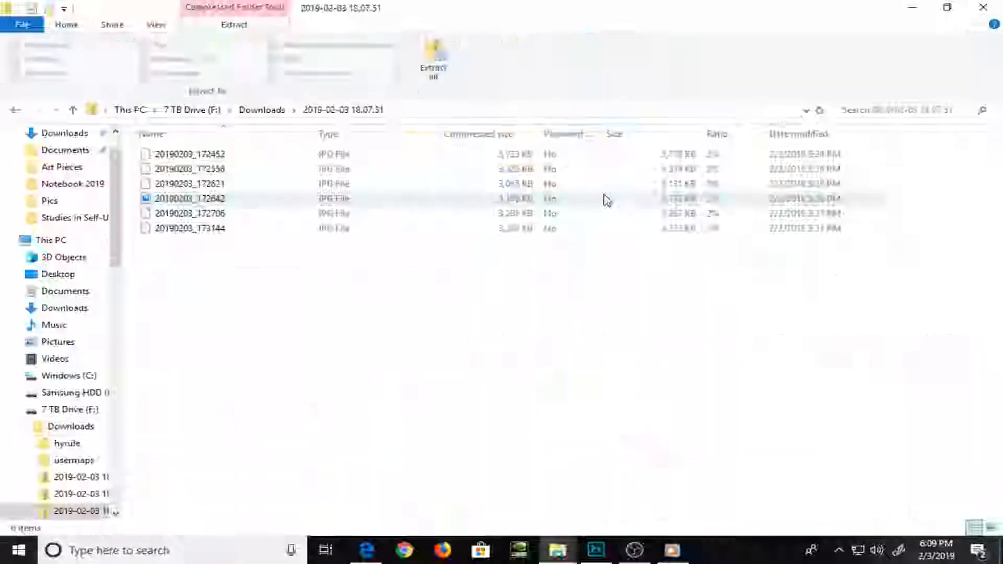
left_click_drag(222, 245, 217, 140)
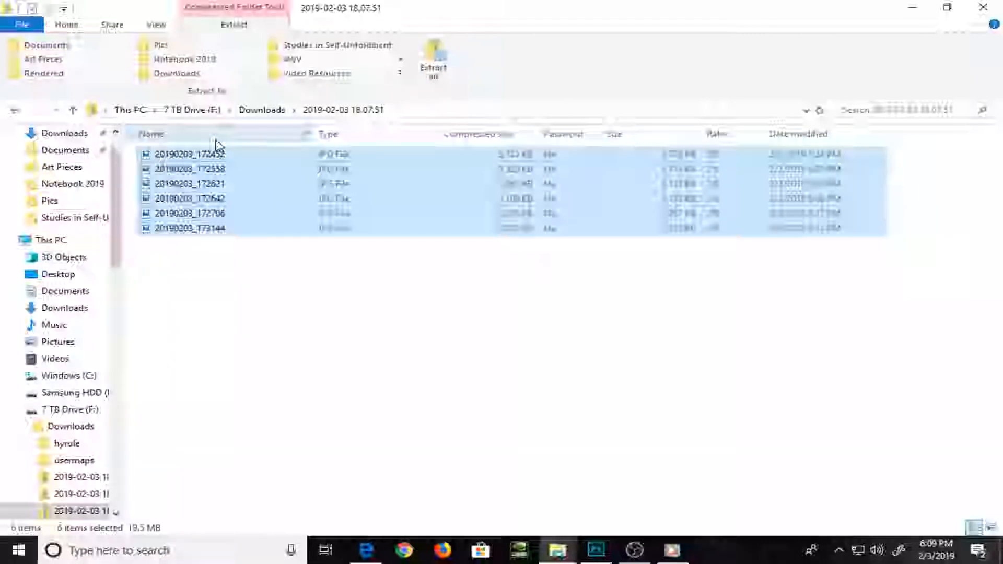
key("alt+Tab")
key("alt+Tab")
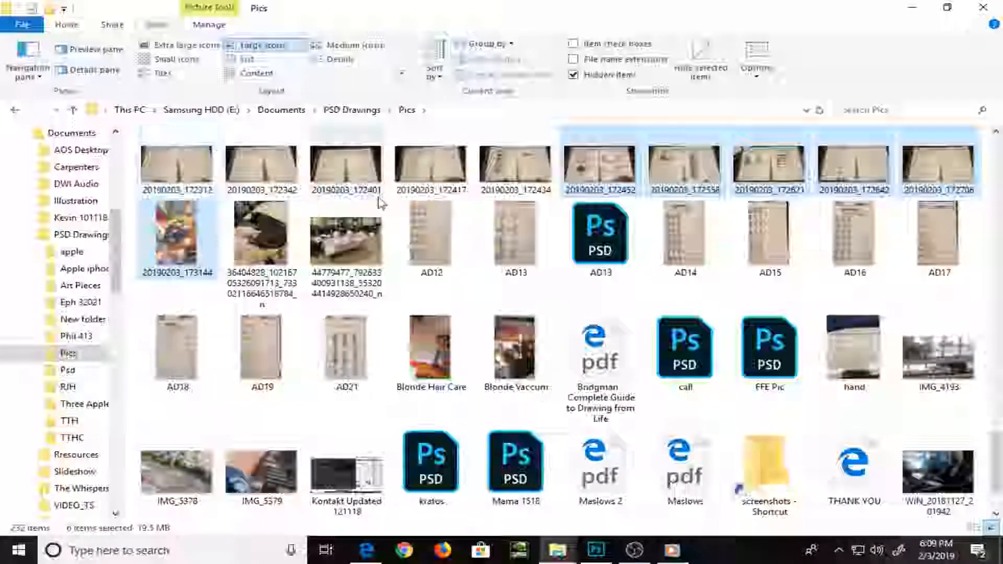
scroll(453, 234, "up", 5)
scroll(453, 234, "down", 6)
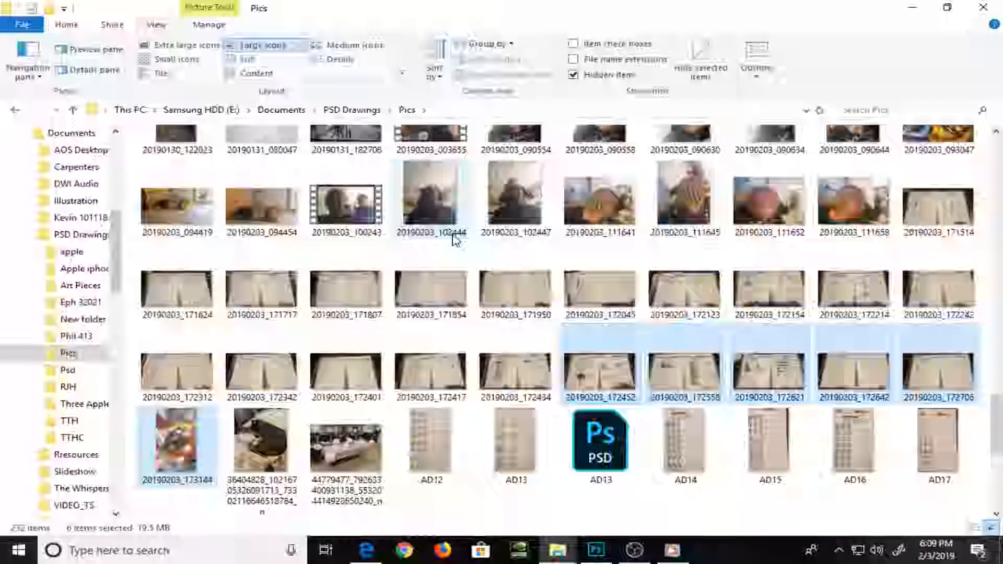
scroll(453, 234, "up", 3)
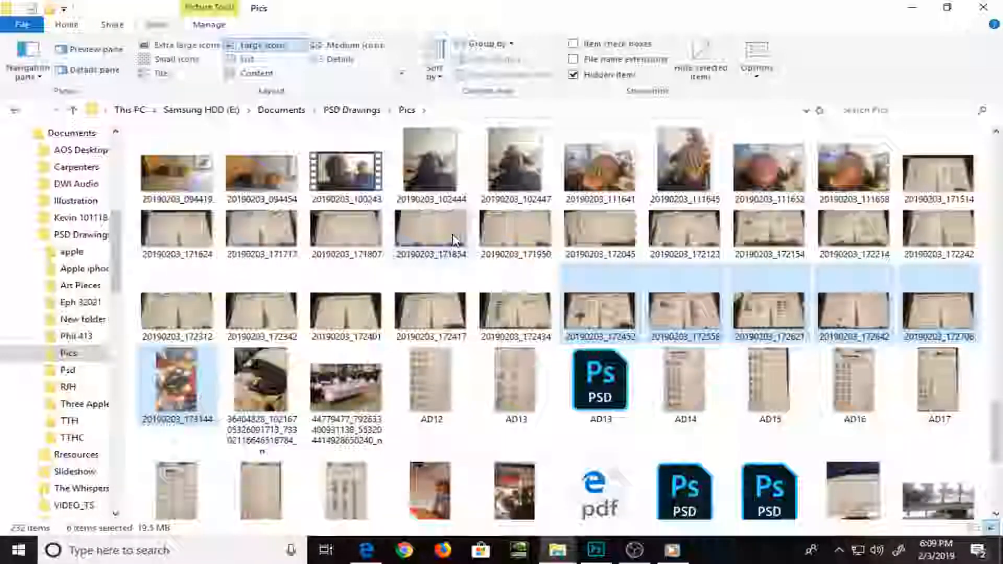
View the drawing workbook page photos one after another, starting from AD12, and close the photo viewer
double_click(442, 404)
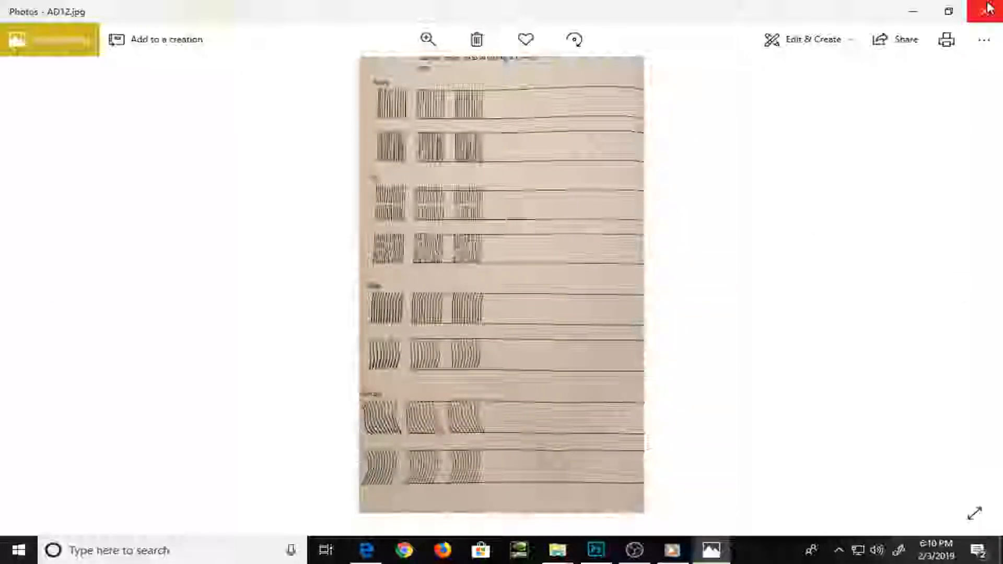
key("Right")
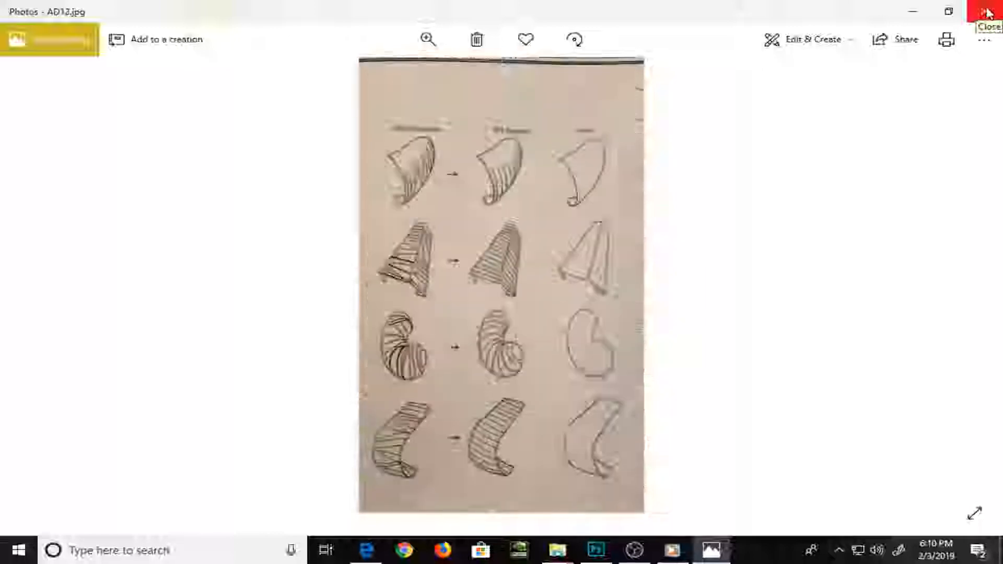
key("Right")
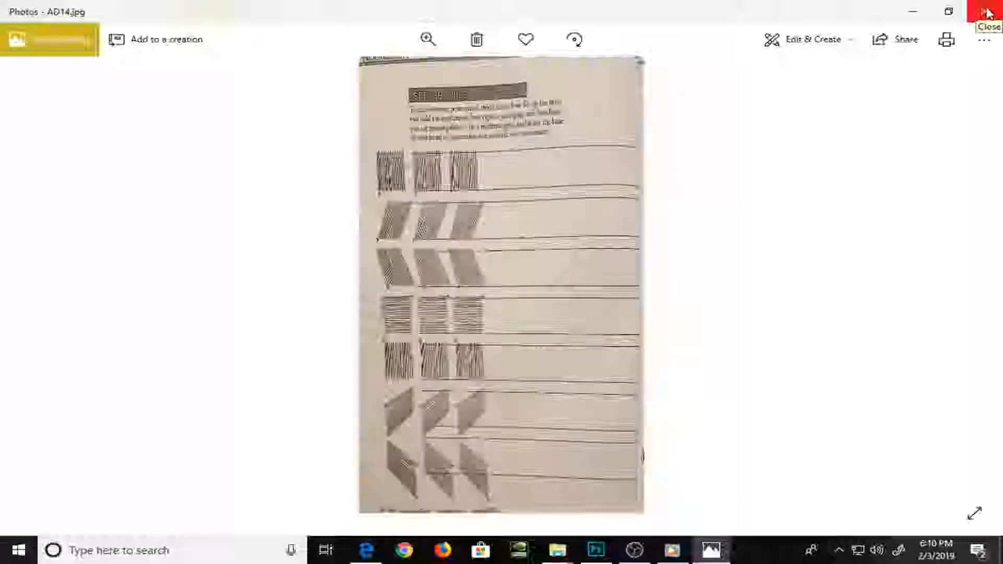
key("Right")
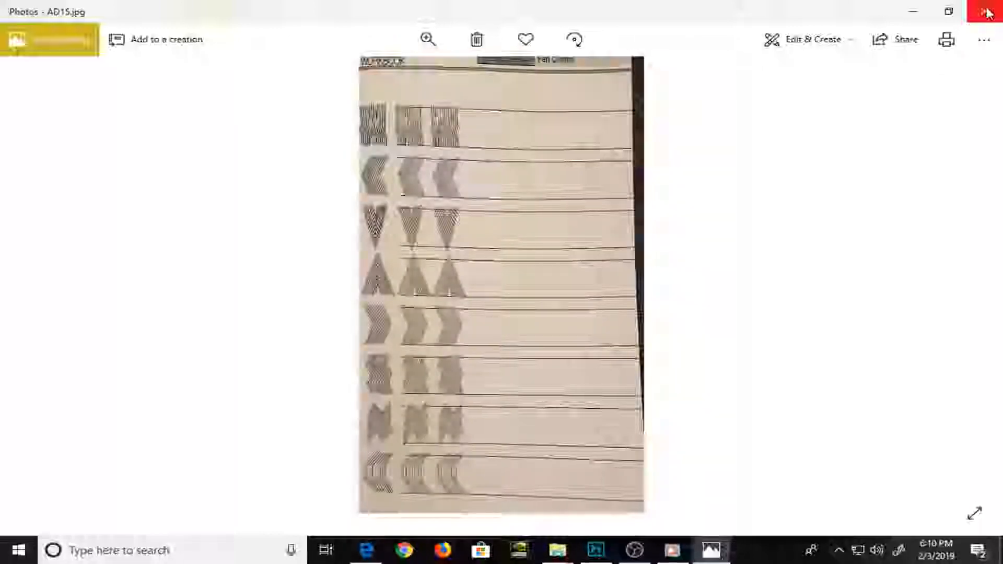
key("Right")
key("Right")
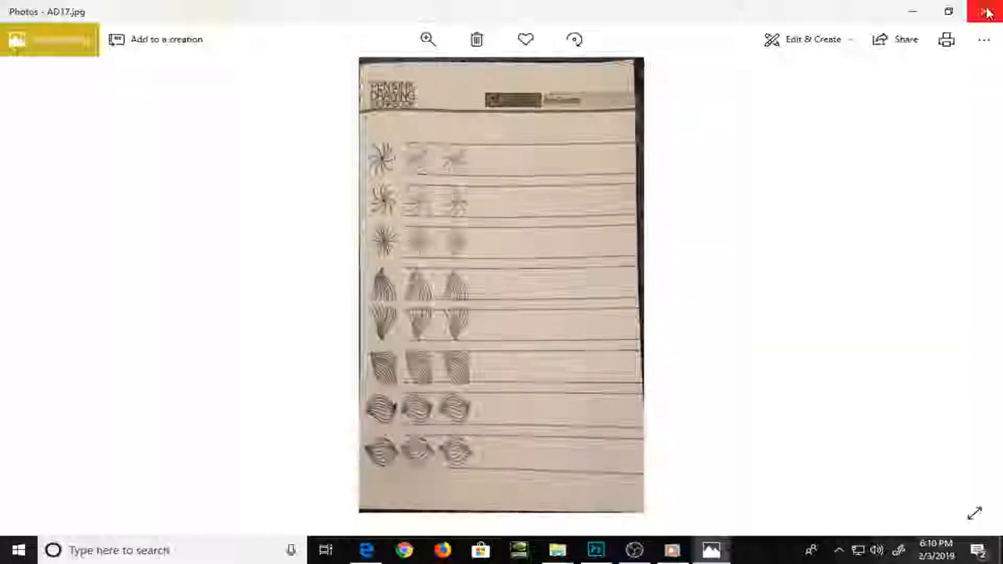
key("Right")
key("Right")
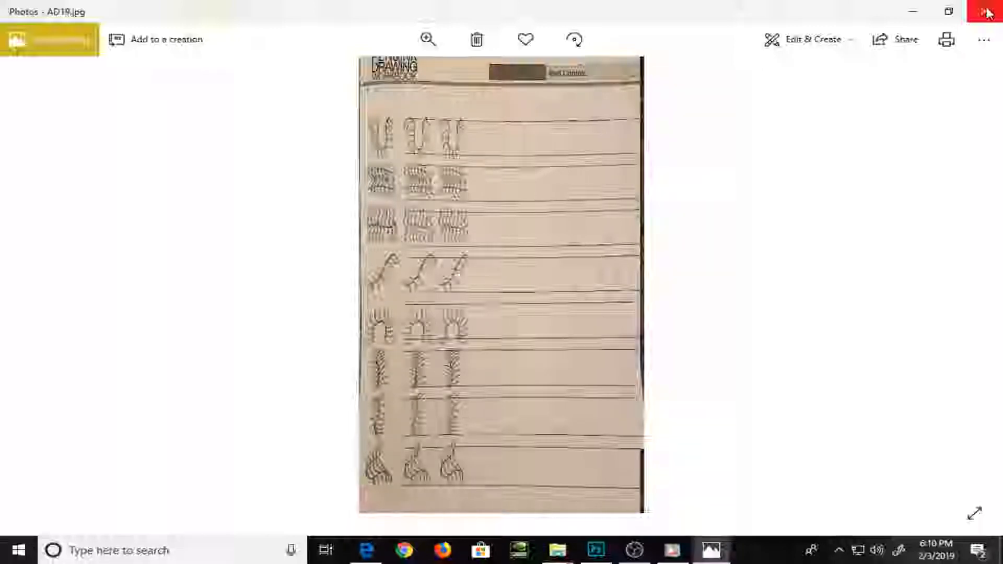
key("Right")
key("Right")
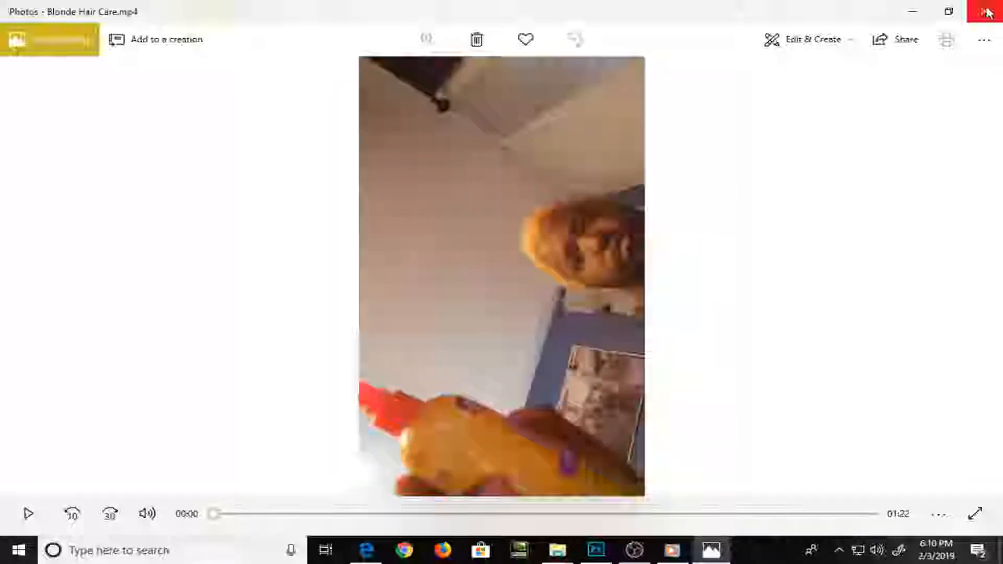
left_click(985, 8)
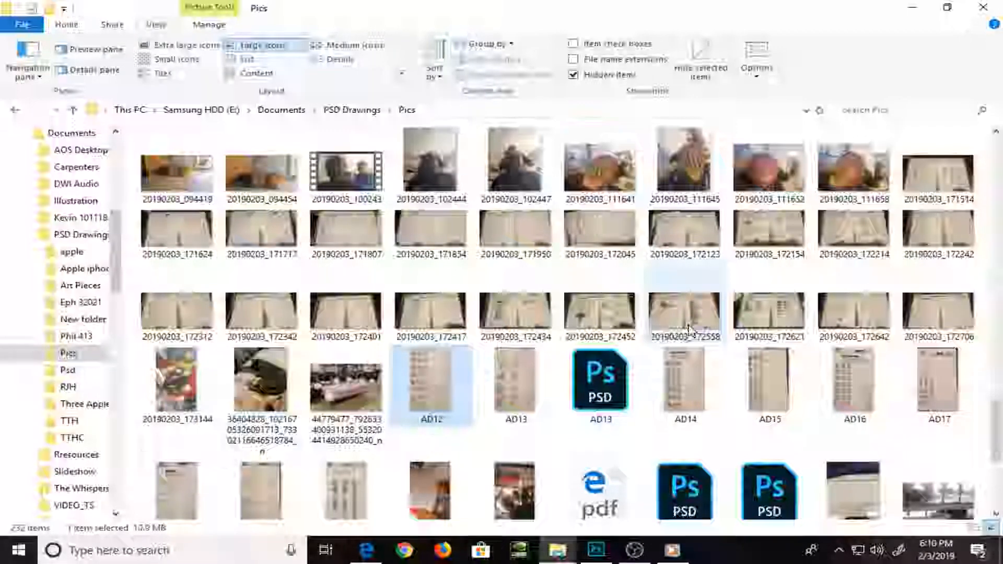
Find photo 20190103_073954 in the Pics folder, examine the sketchbook page up close and close the viewer
scroll(692, 331, "down", 3)
scroll(692, 331, "up", 15)
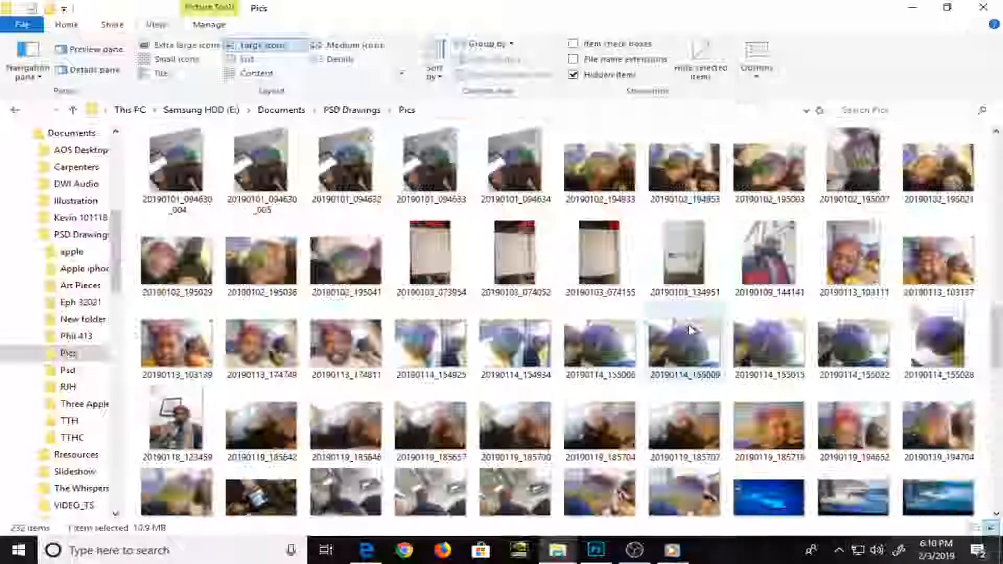
double_click(451, 233)
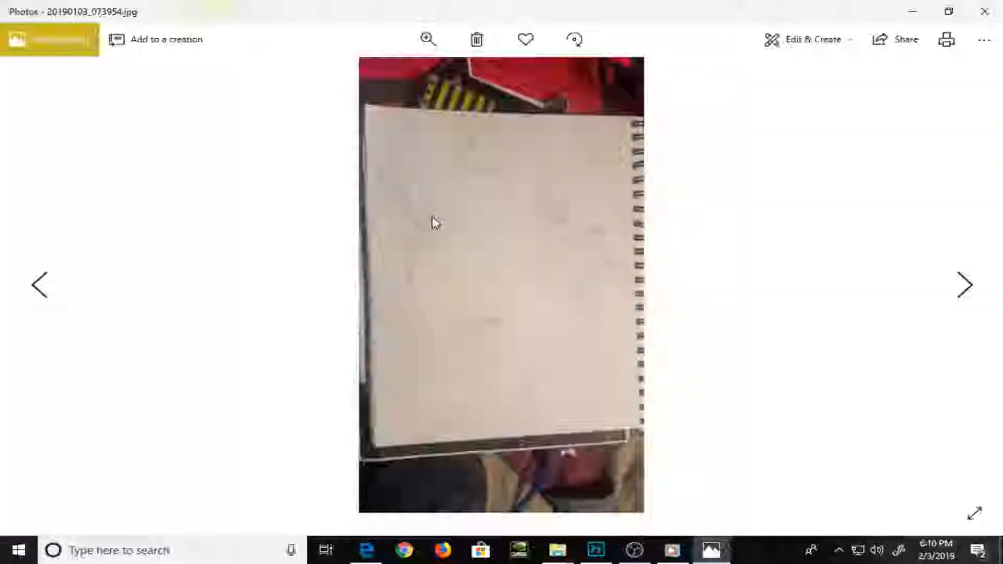
scroll(495, 194, "up", 3)
scroll(495, 199, "up", 1)
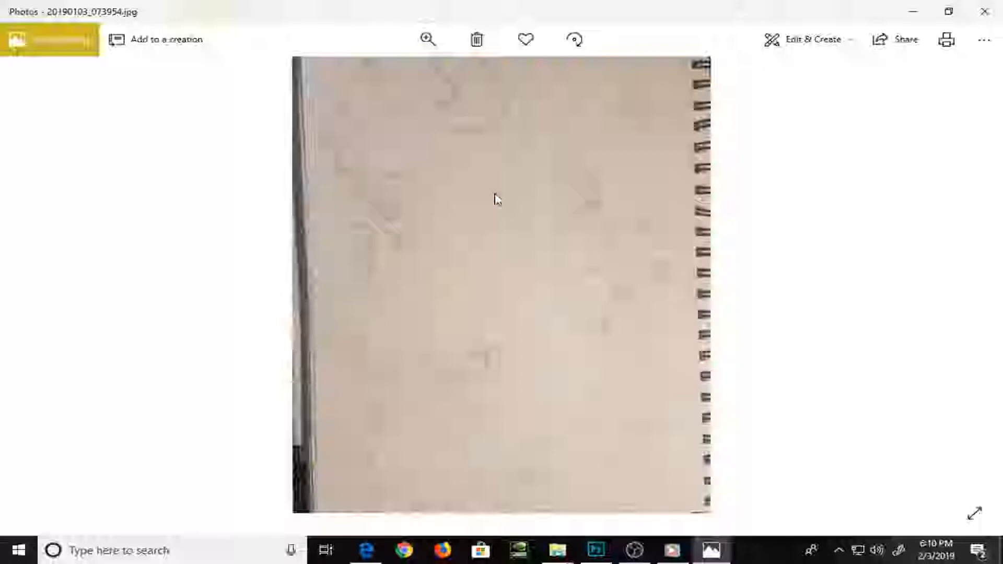
scroll(495, 198, "down", 4)
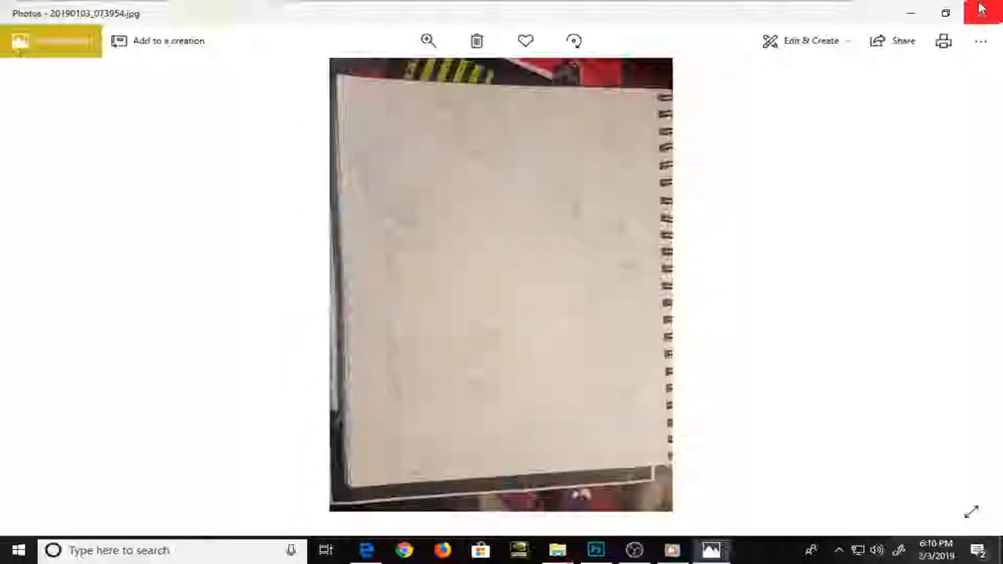
left_click(983, 9)
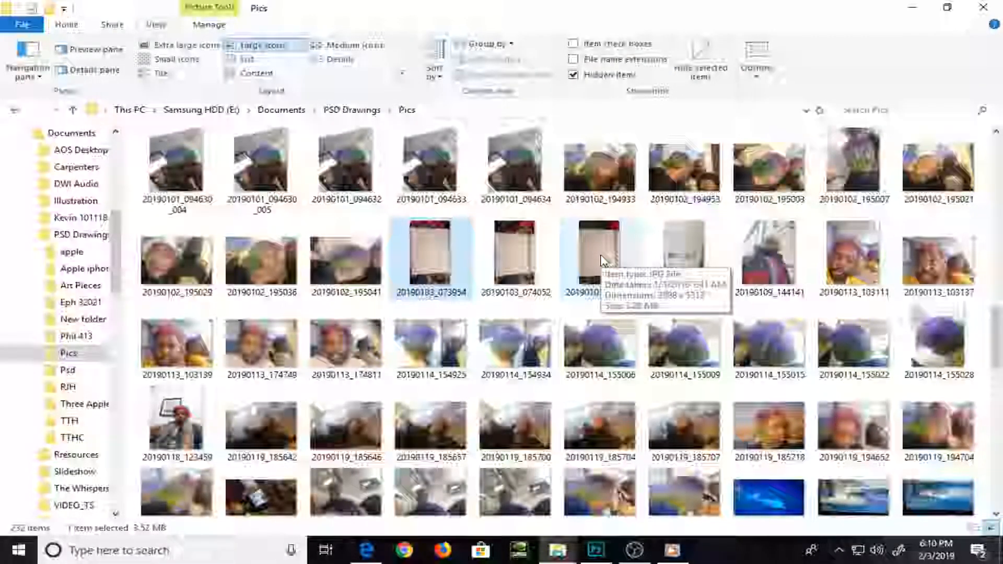
Delete the 2319 PNG image near the beginning of the Pics folder
scroll(601, 262, "up", 5)
scroll(598, 264, "down", 3)
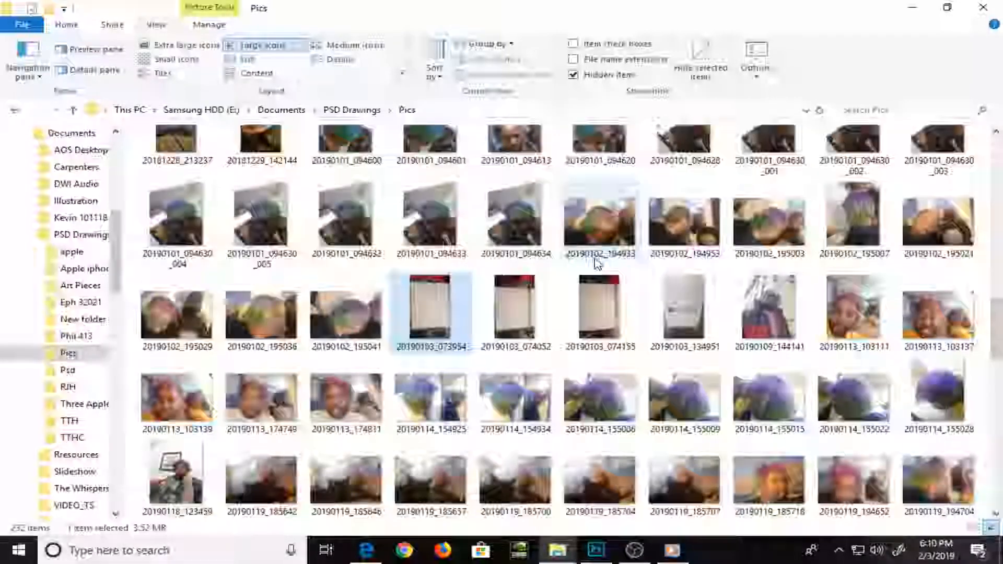
scroll(597, 264, "up", 6)
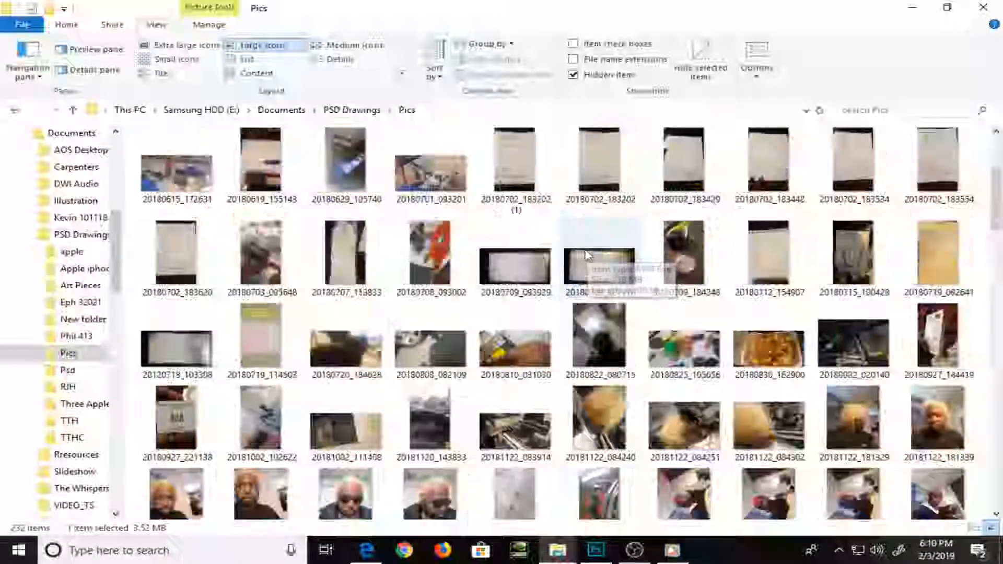
scroll(588, 254, "up", 3)
left_click(178, 261)
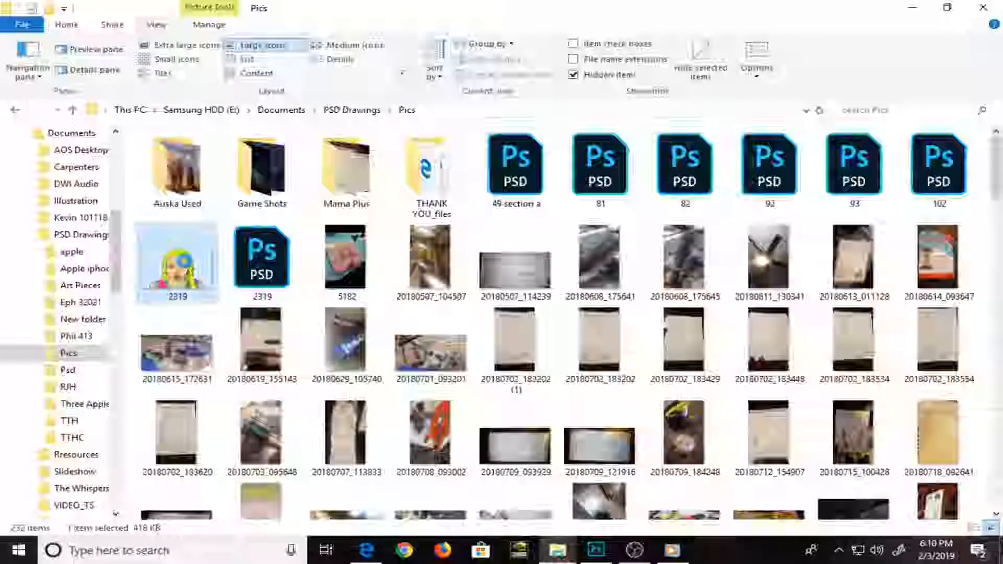
key("Delete")
key("Return")
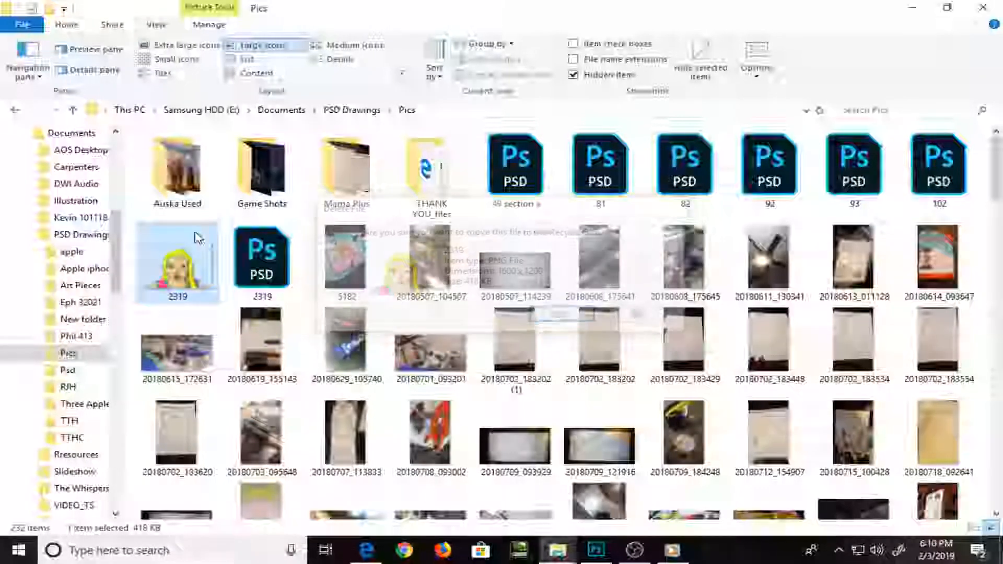
left_click(21, 555)
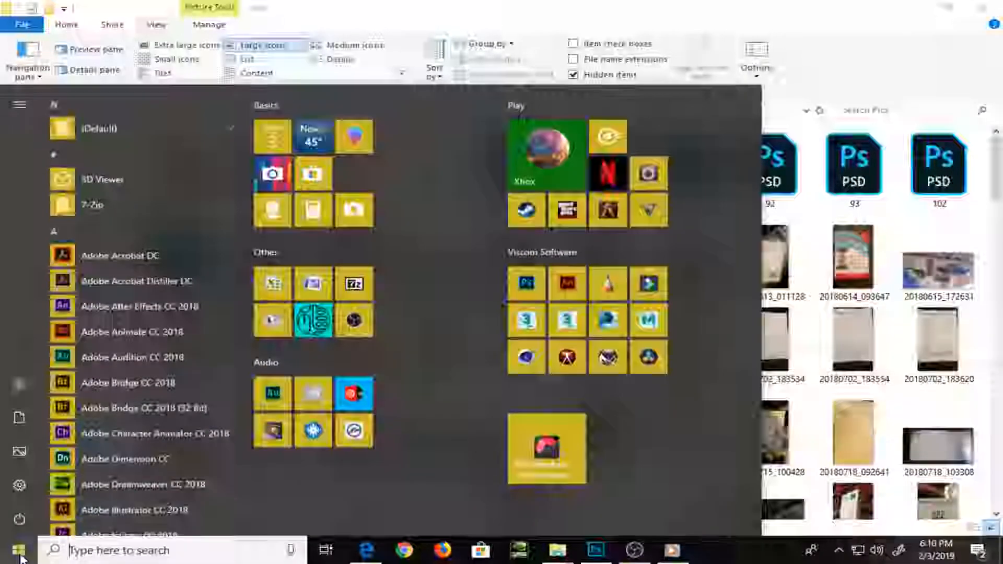
mouse_move(556, 558)
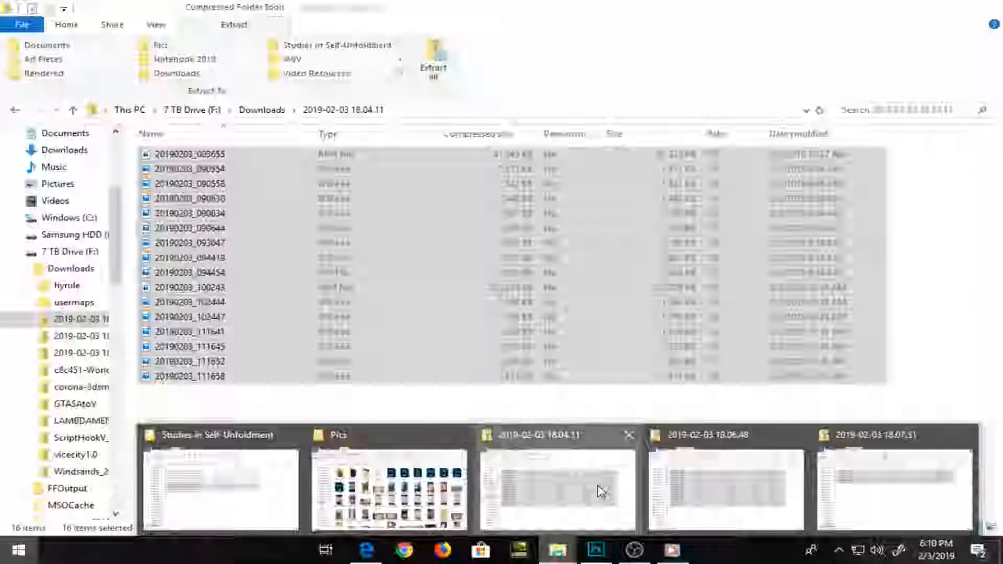
left_click(601, 492)
scroll(115, 226, "up", 1)
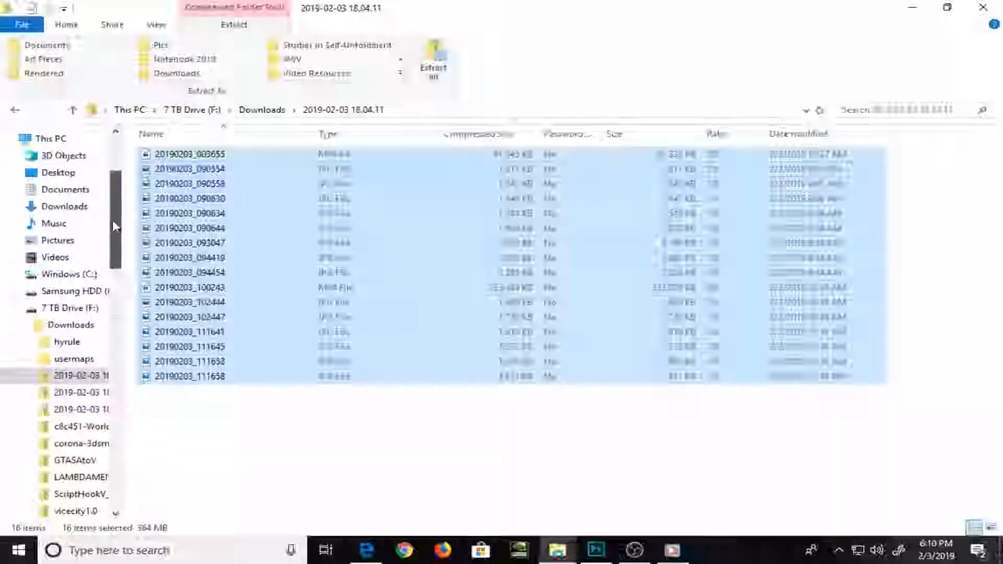
scroll(115, 226, "up", 3)
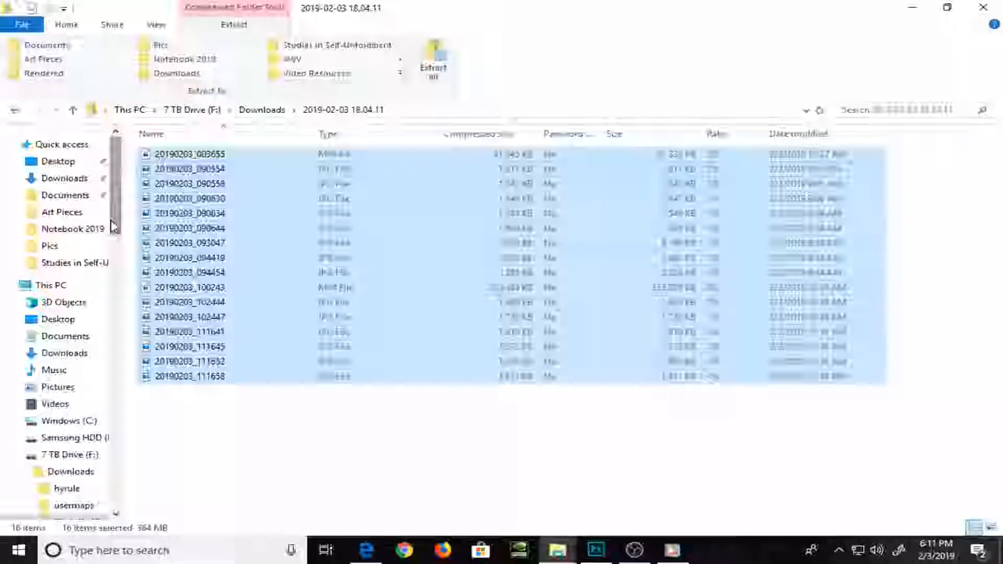
Switch to Microsoft Edge, open Dropbox in a new tab and decline the account upgrade offer
left_click(361, 556)
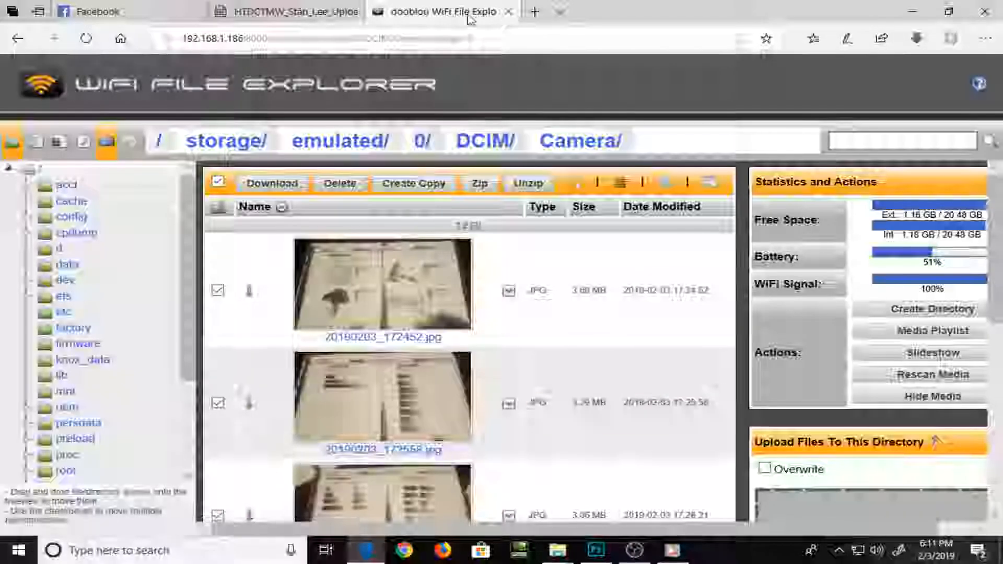
left_click(534, 11)
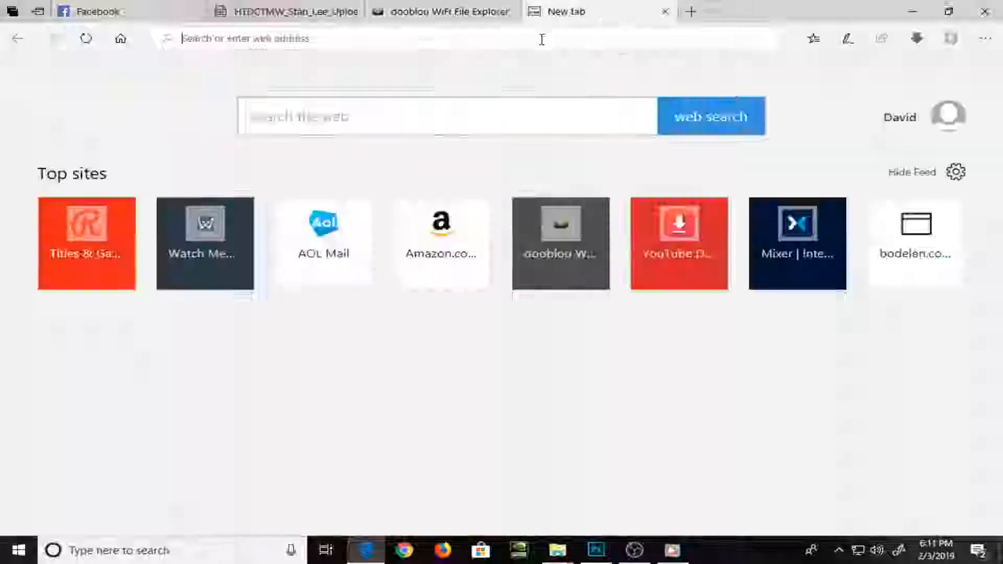
type("dropbox.com/")
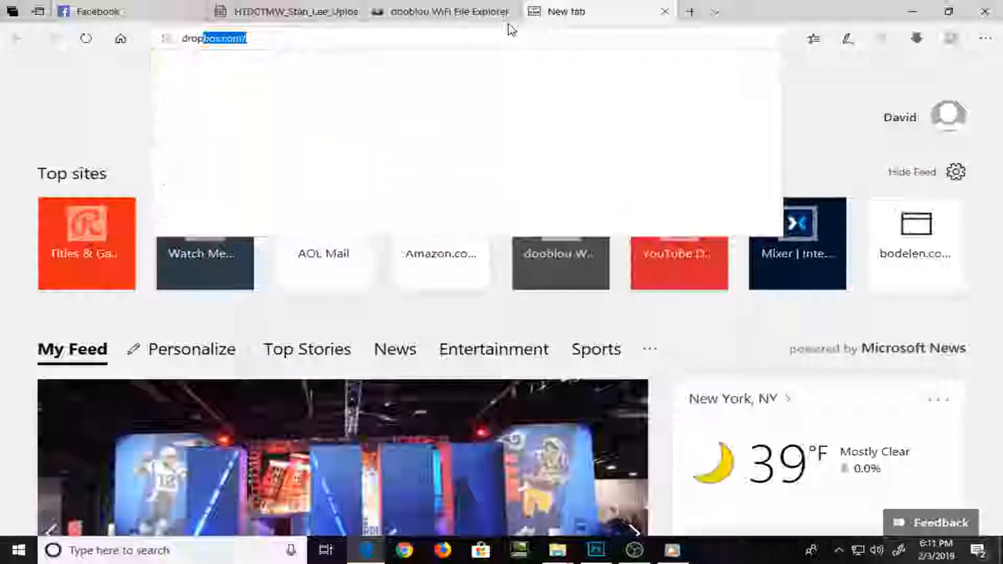
key("Return")
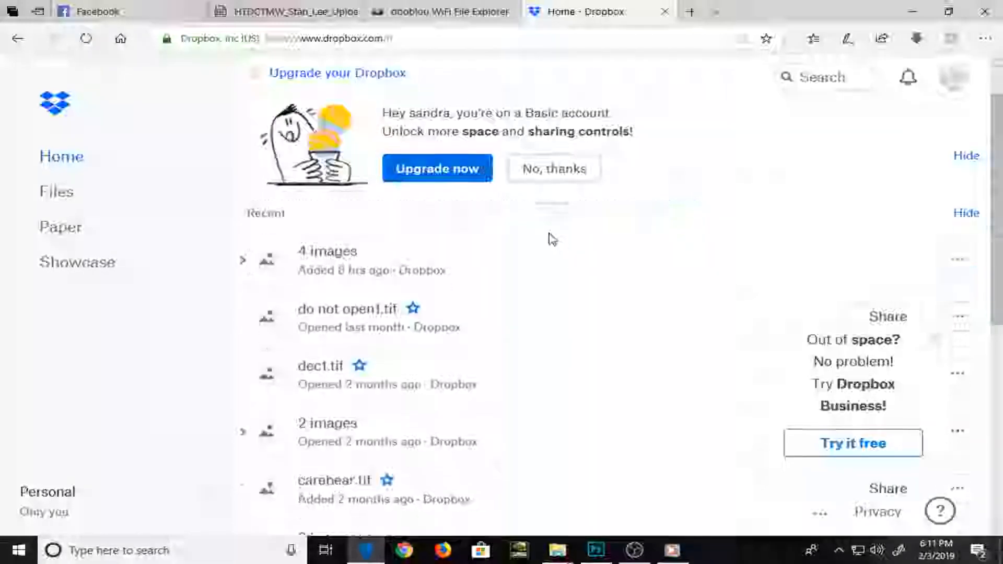
left_click(553, 168)
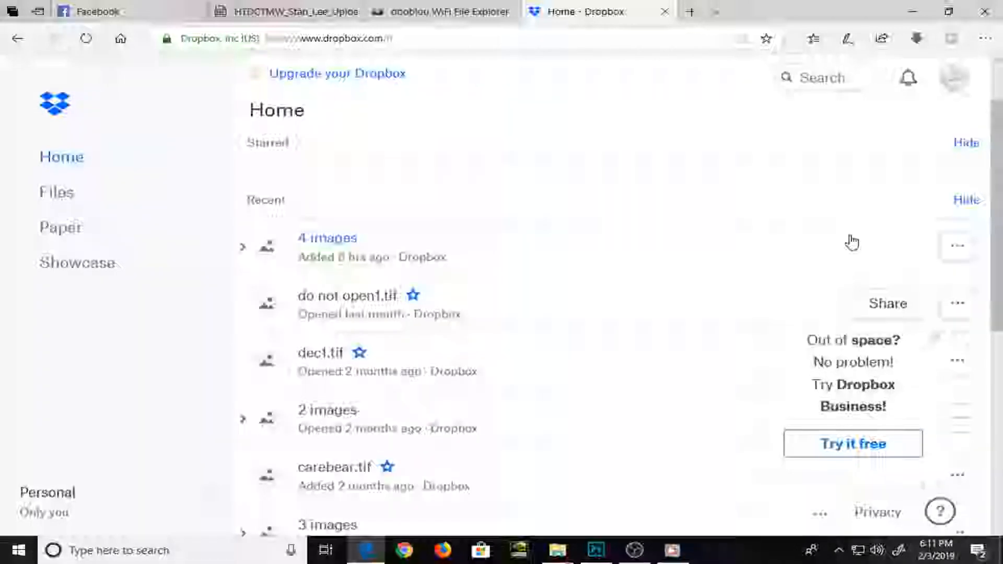
Expand the recent "4 images" group on the Dropbox home page and check its available options
scroll(849, 238, "down", 3)
scroll(841, 229, "up", 4)
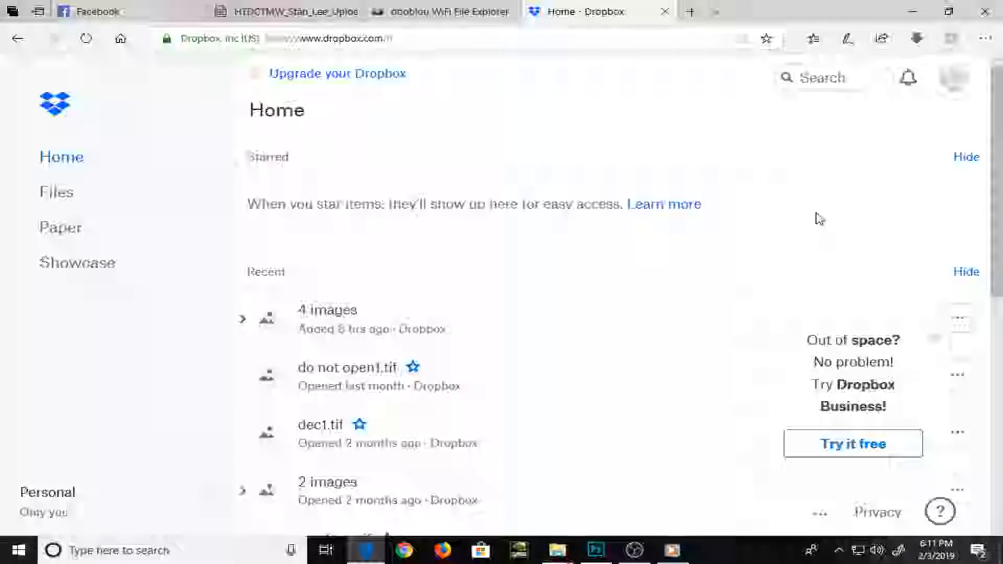
left_click(572, 304)
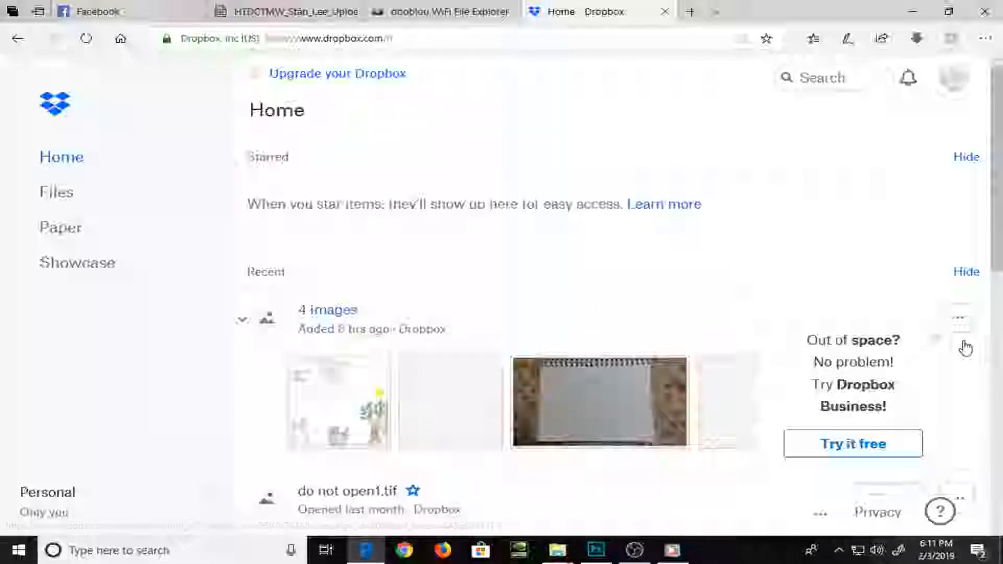
scroll(930, 378, "down", 1)
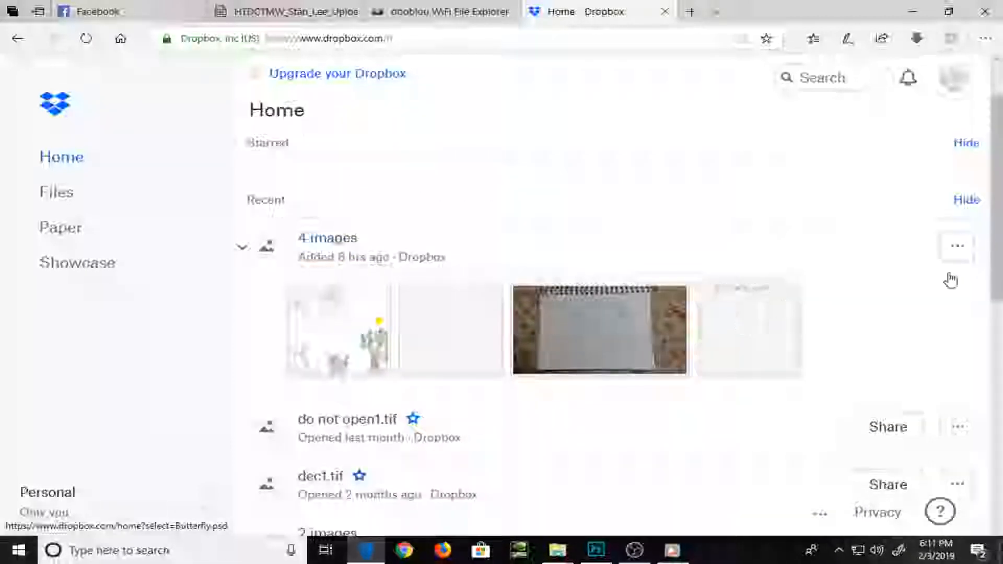
left_click(955, 253)
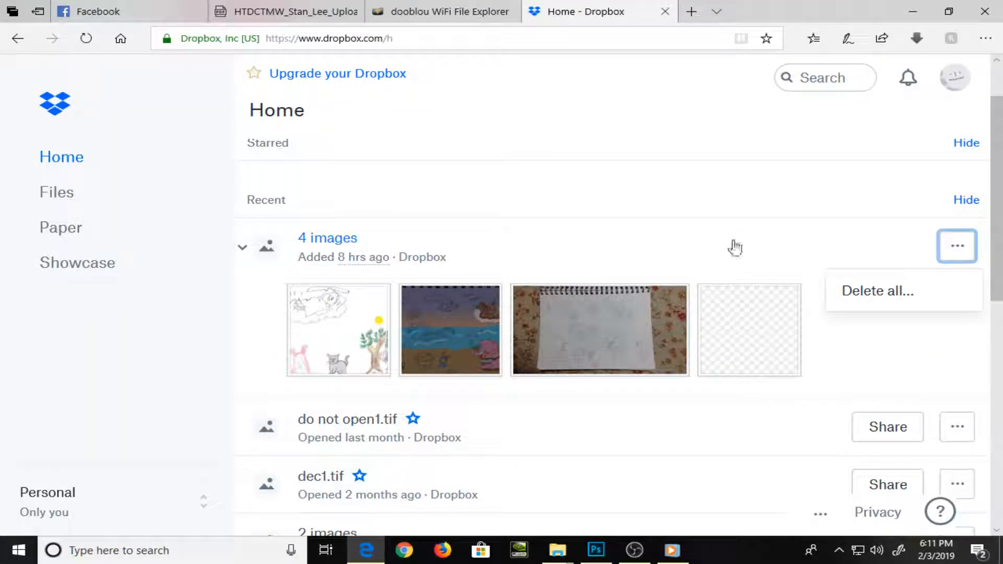
left_click(735, 248)
left_click(731, 246)
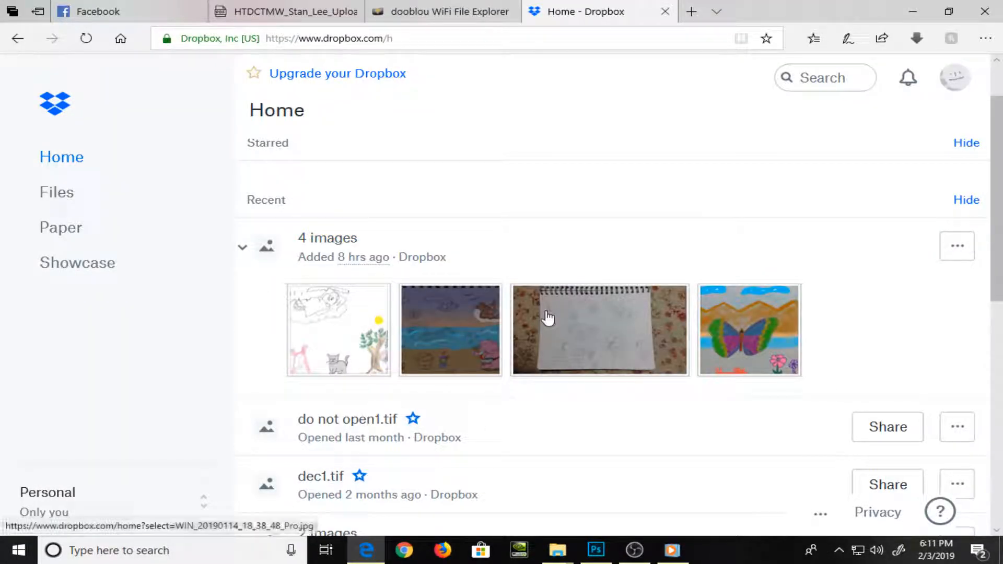
Open 1919.psd from the recent images, look it over and save a downloaded copy
left_click(321, 330)
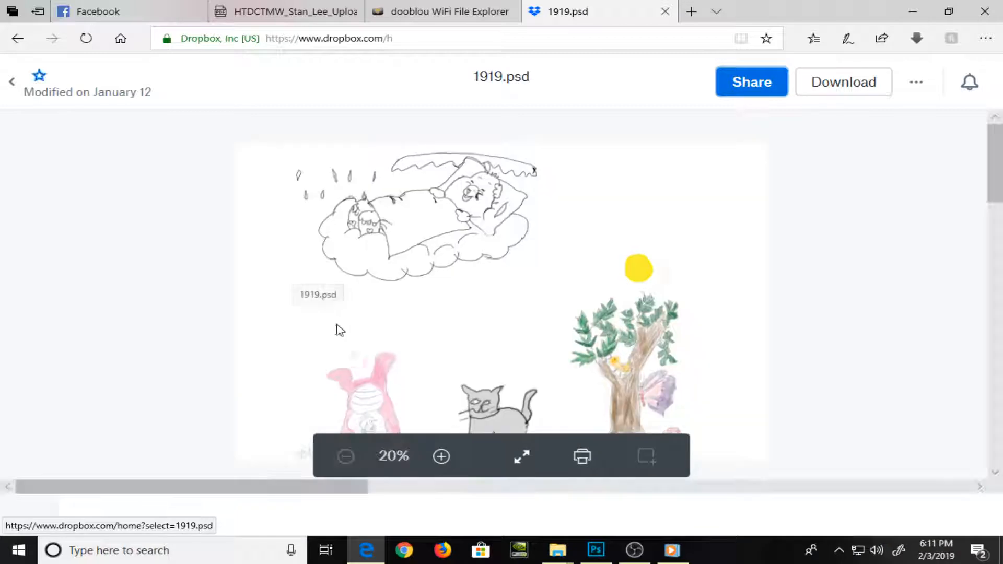
scroll(473, 314, "down", 2)
scroll(474, 311, "up", 2)
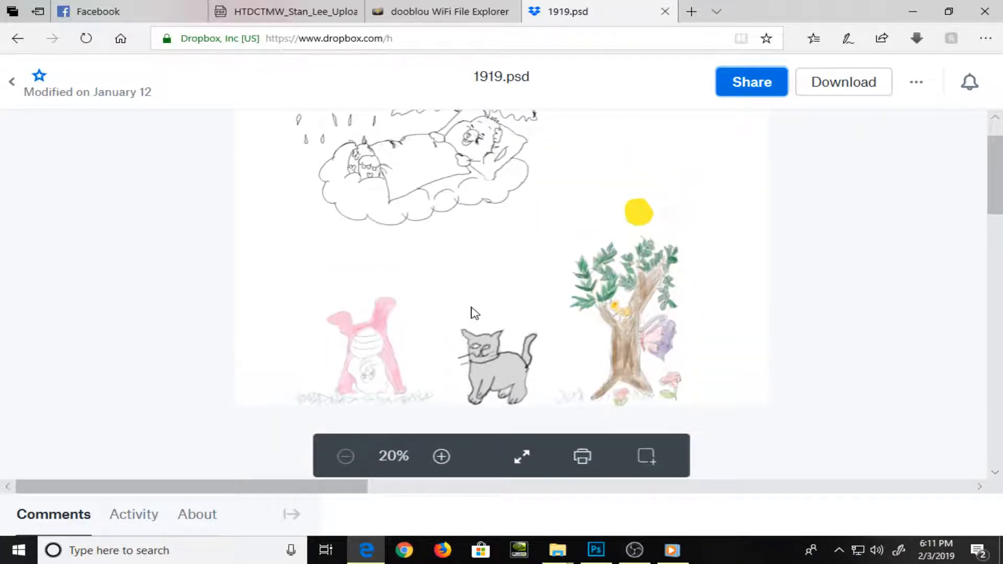
left_click(834, 98)
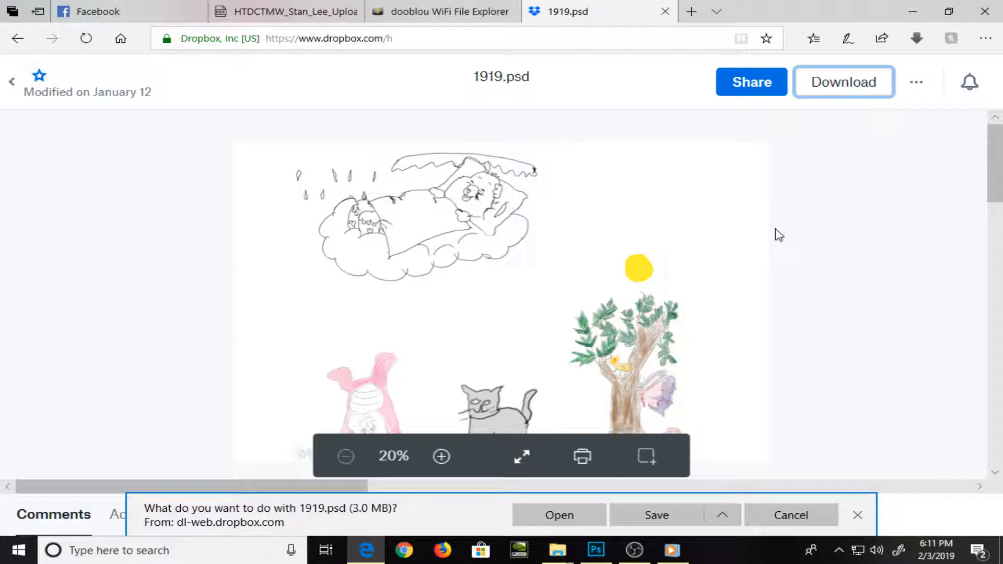
left_click(655, 520)
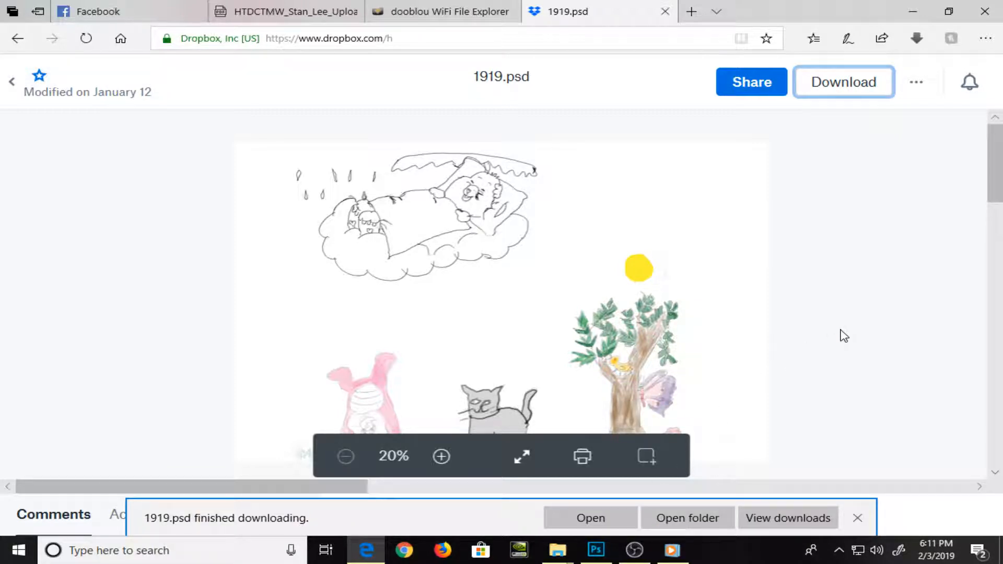
Look over the whole 1919.psd preview once more and return to the Dropbox home page
key("alt+Left")
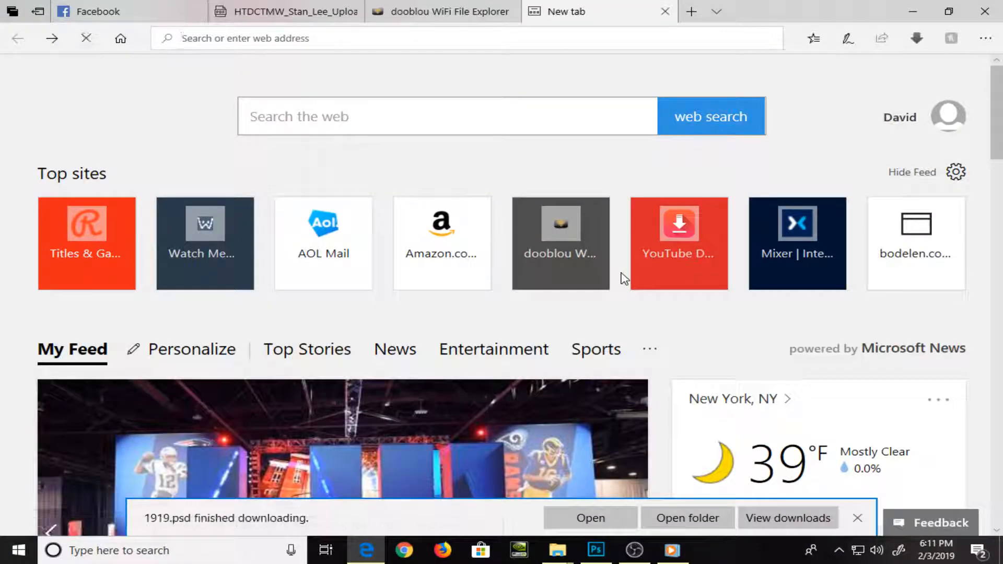
key("alt+Right")
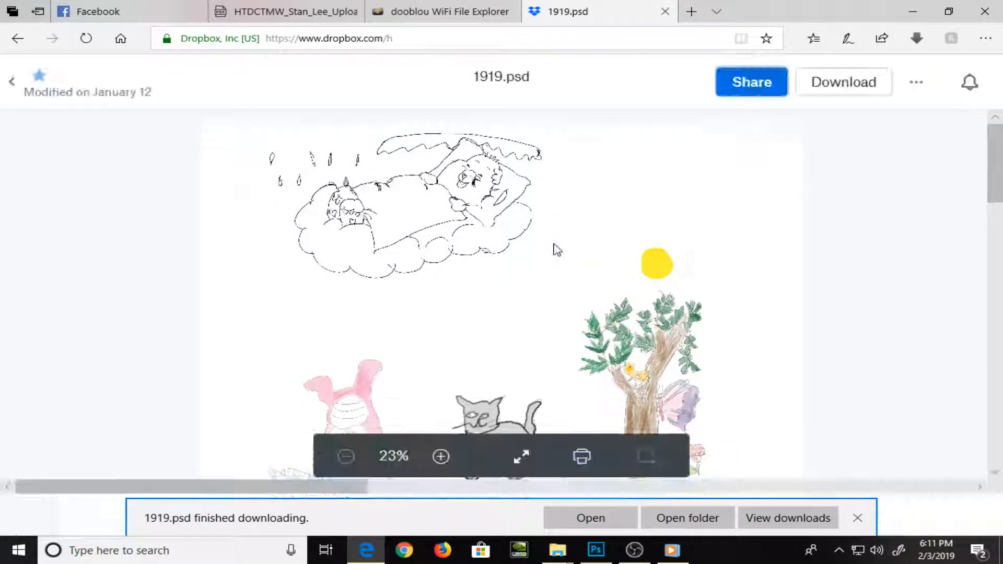
scroll(557, 249, "down", 3)
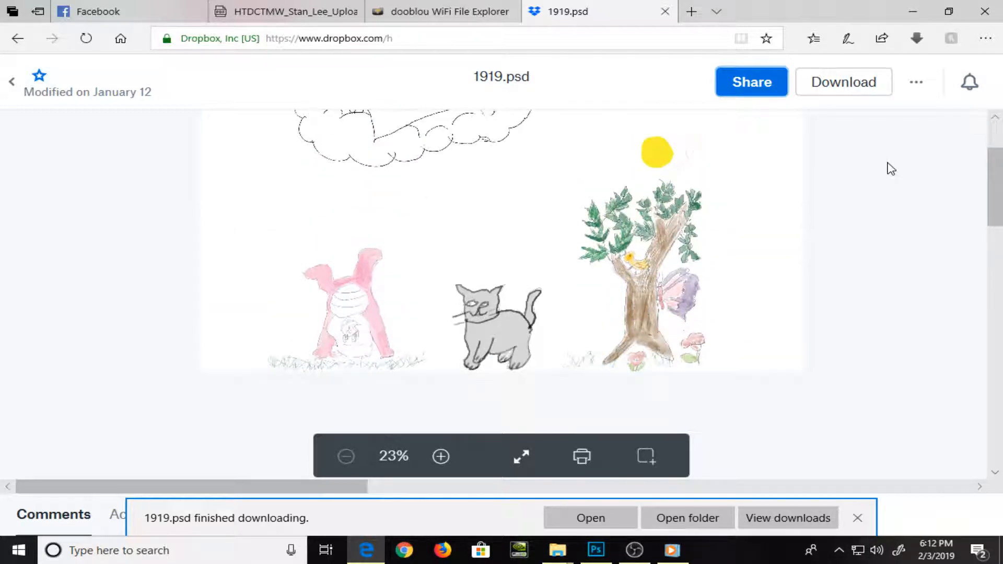
scroll(891, 168, "up", 3)
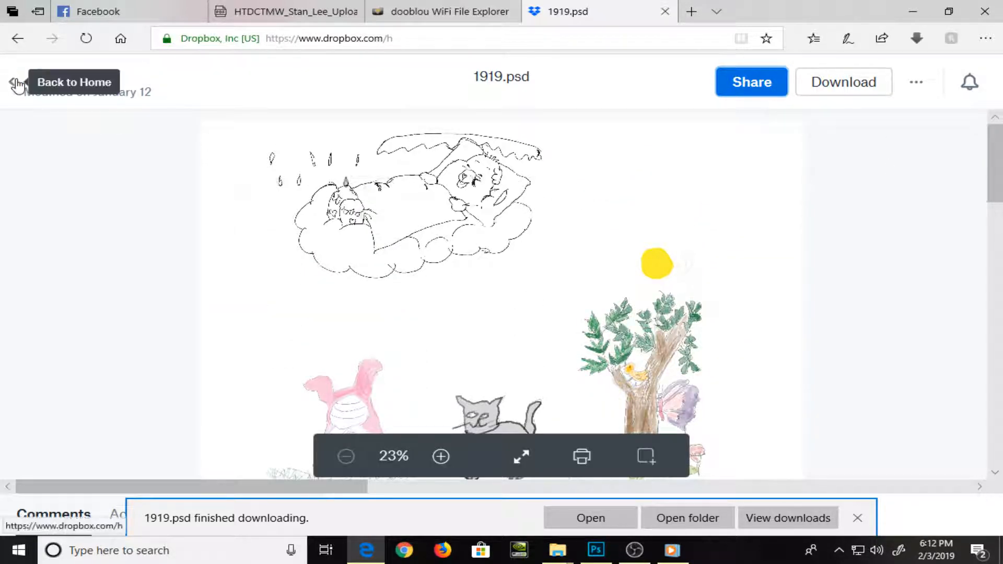
left_click(18, 85)
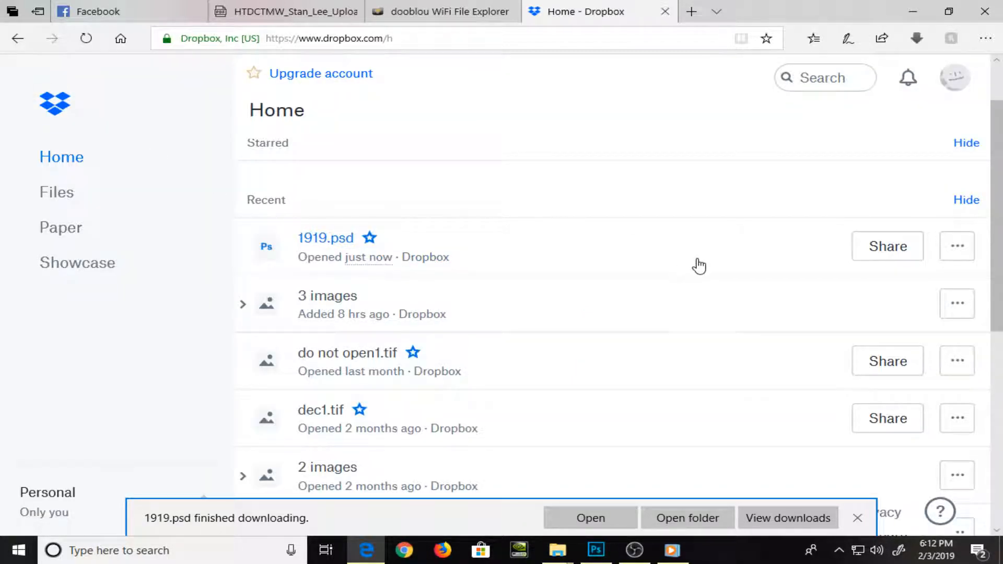
Download another copy of 1919.psd directly from the recent files list
left_click(973, 248)
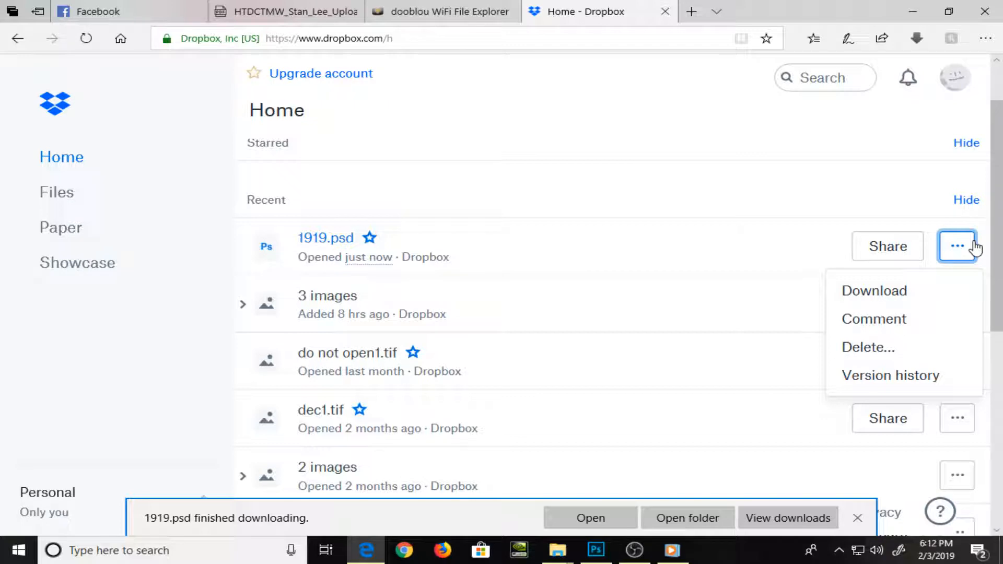
left_click(901, 306)
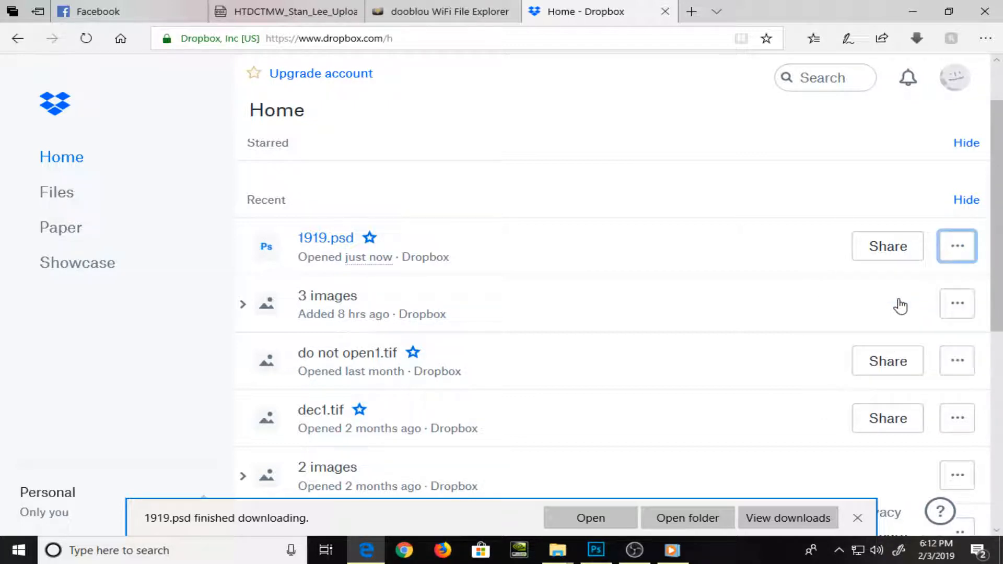
left_click(681, 516)
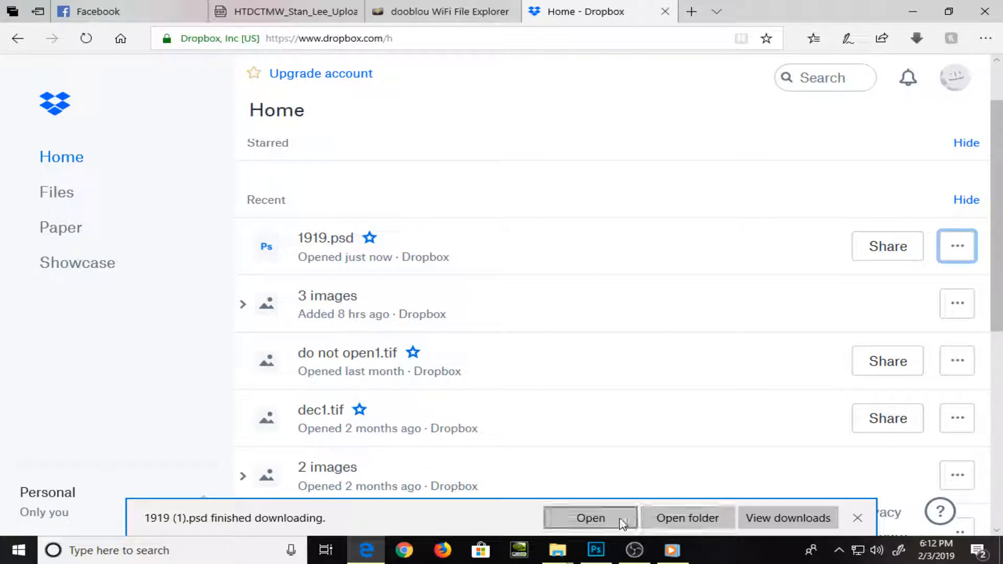
Switch to File Explorer and open the Downloads folder on the 7 TB Drive (F:)
mouse_move(566, 559)
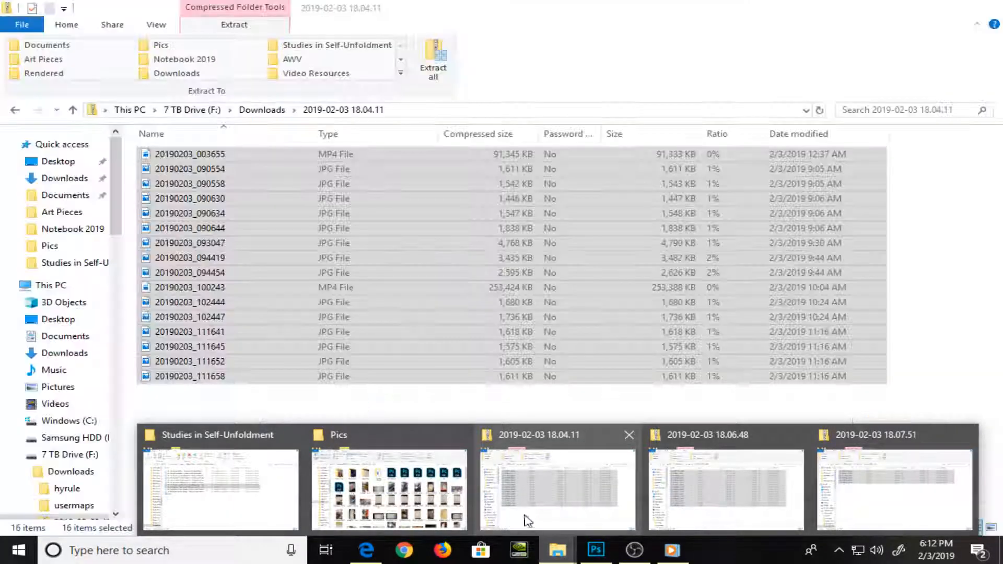
mouse_move(688, 495)
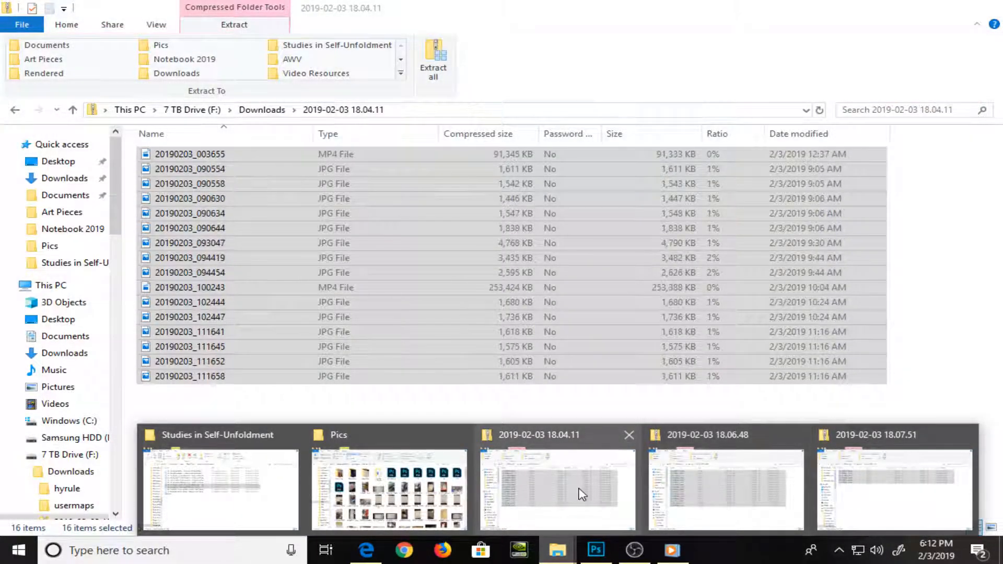
left_click(577, 493)
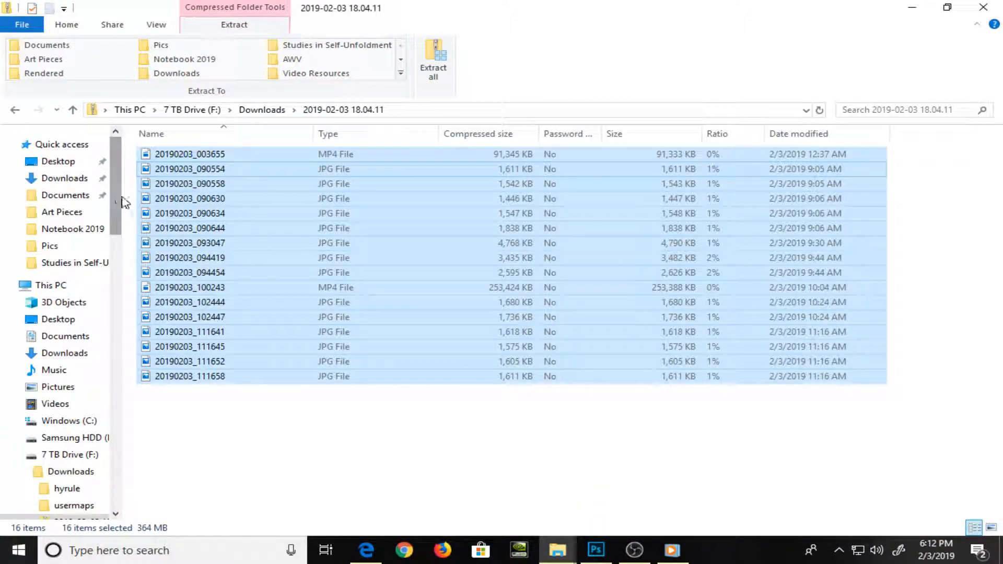
left_click(78, 337)
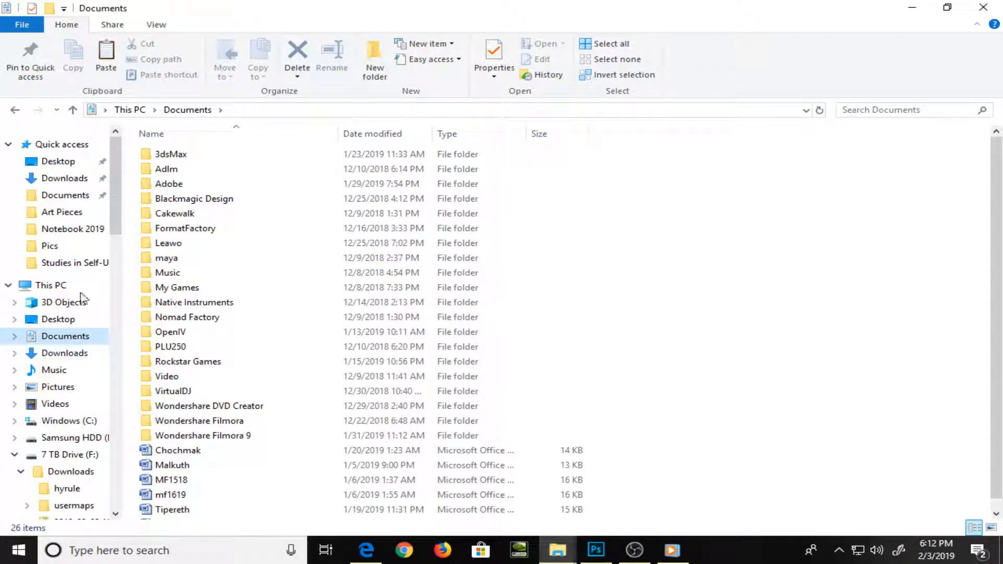
left_click(67, 354)
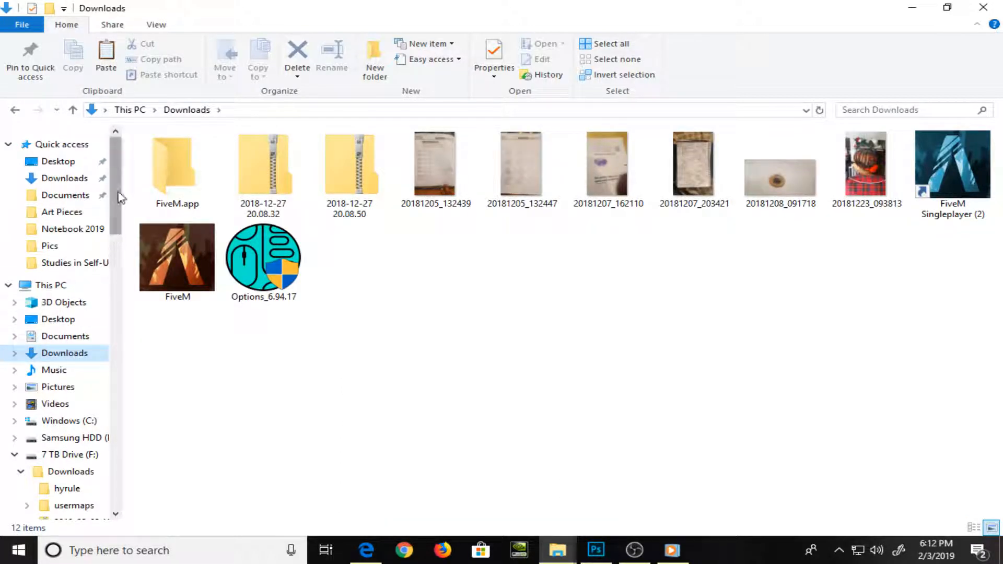
left_click_drag(118, 197, 117, 260)
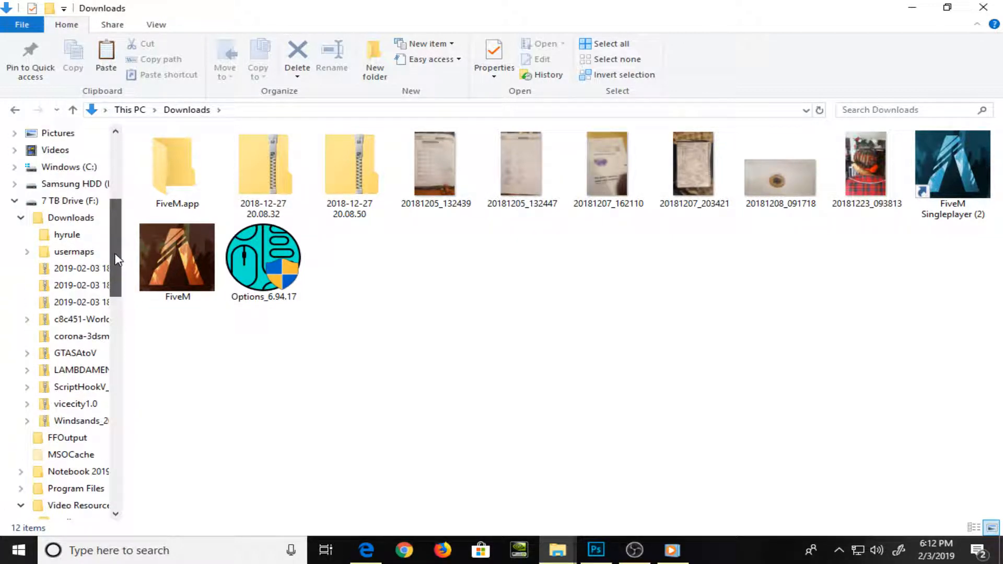
left_click(81, 217)
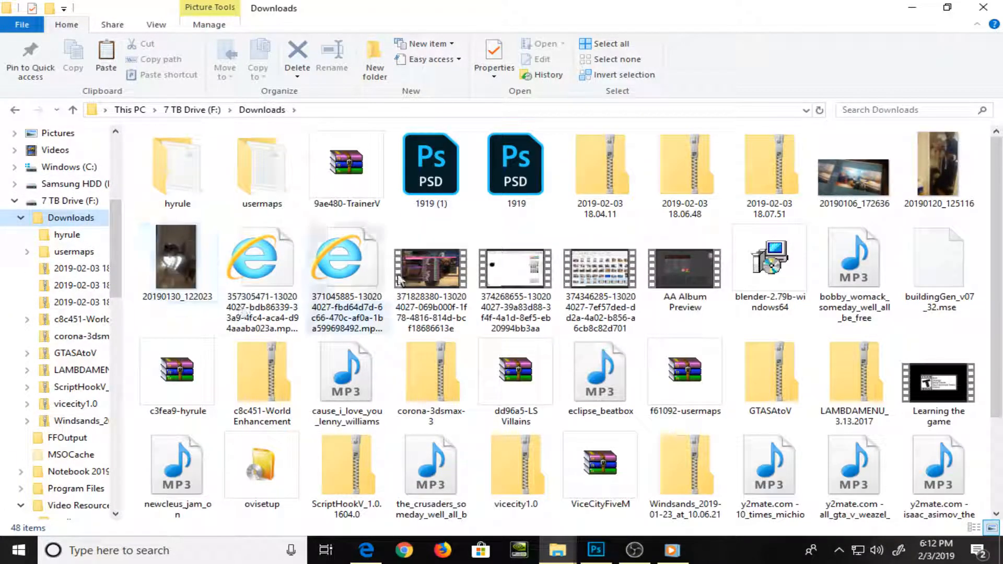
Open 1919 (1).psd in Photoshop to check the drawing, close it and return to the Downloads folder
double_click(425, 201)
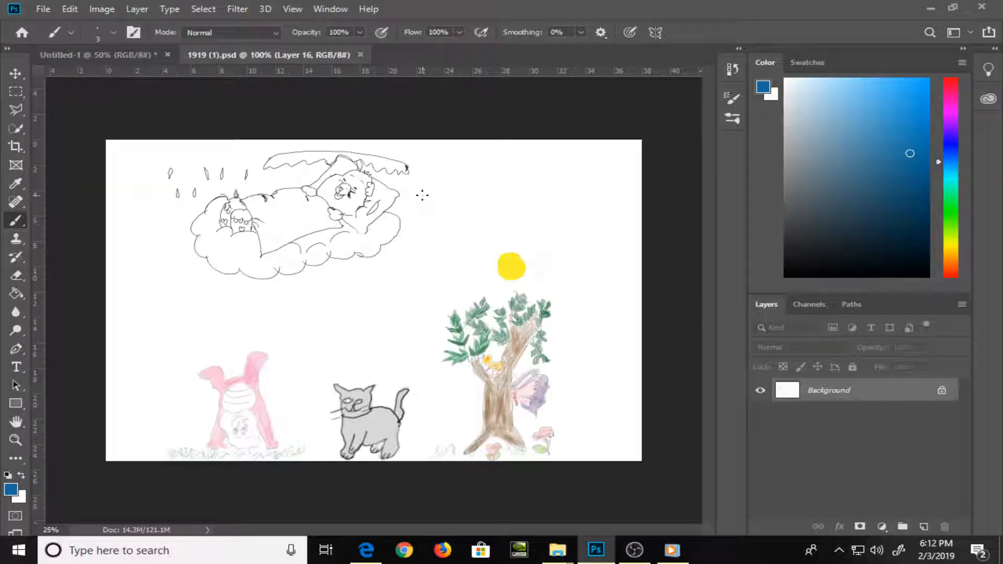
left_click(355, 55)
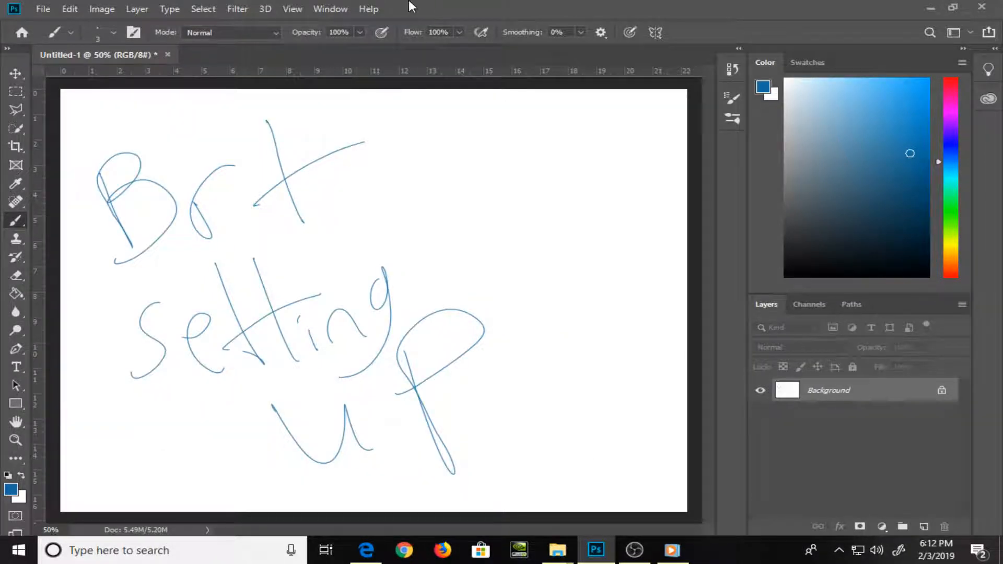
key("alt+Tab")
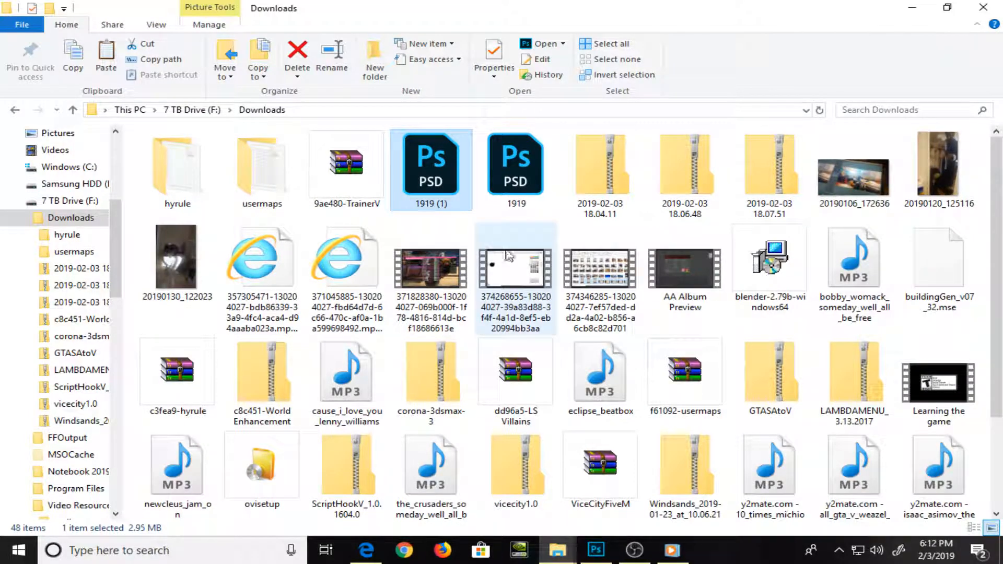
Look through the files in the Downloads folder and switch back to Dropbox in Microsoft Edge
scroll(541, 269, "down", 2)
scroll(545, 269, "up", 2)
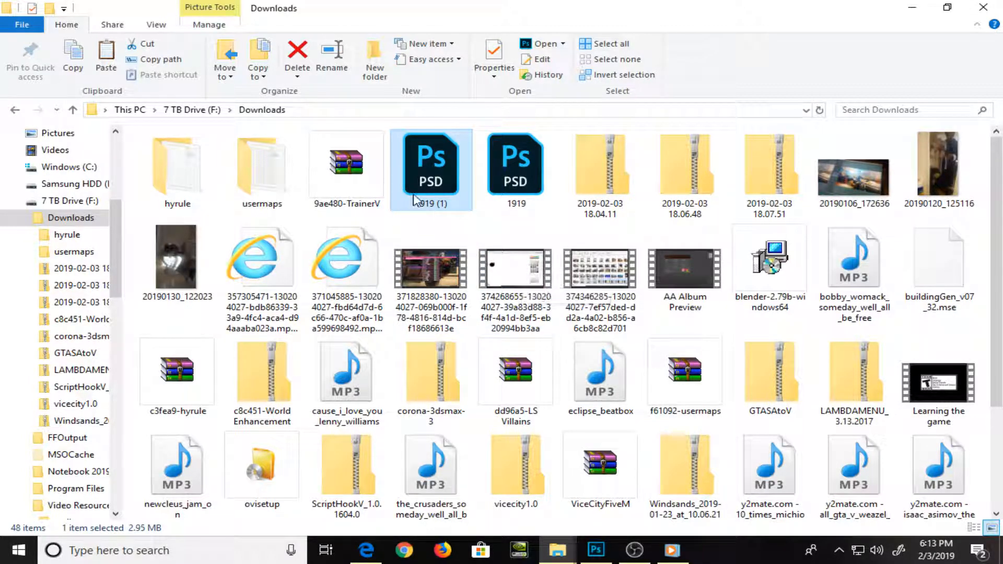
scroll(414, 199, "down", 3)
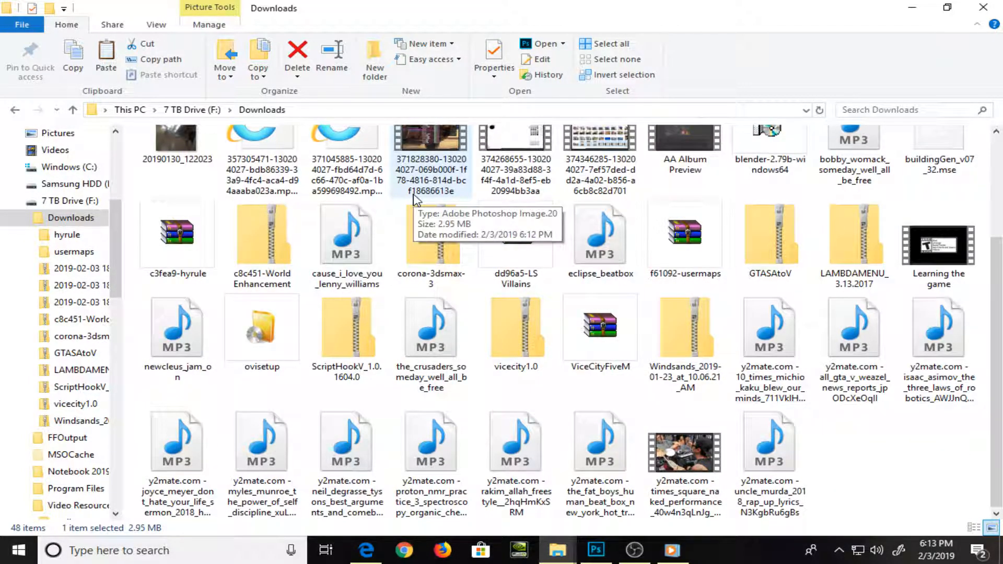
key("alt+Tab")
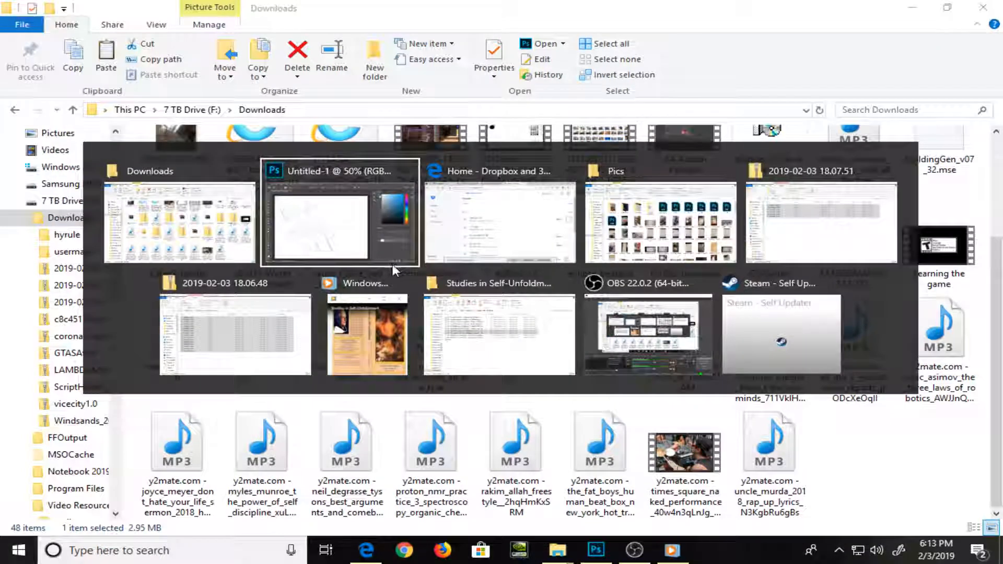
key("alt+Tab")
key("alt+Tab")
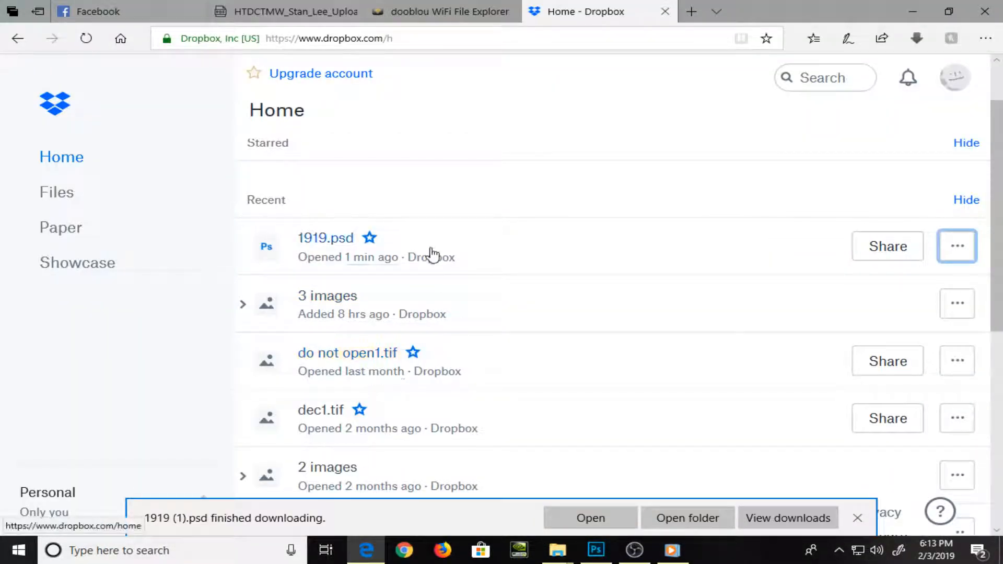
Preview 1919.psd again, return to the home page and expand the recent "3 images" group
left_click(328, 249)
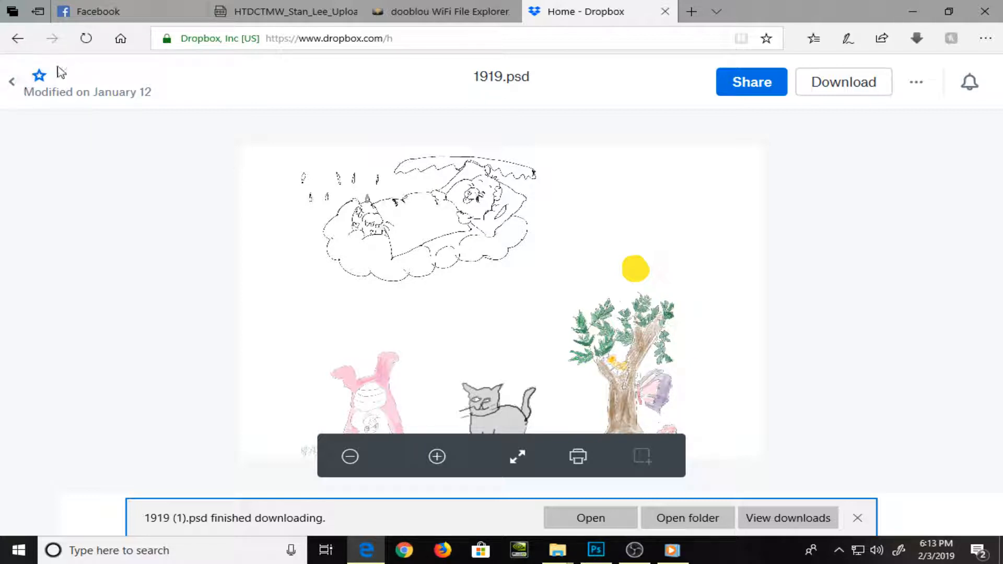
left_click(11, 82)
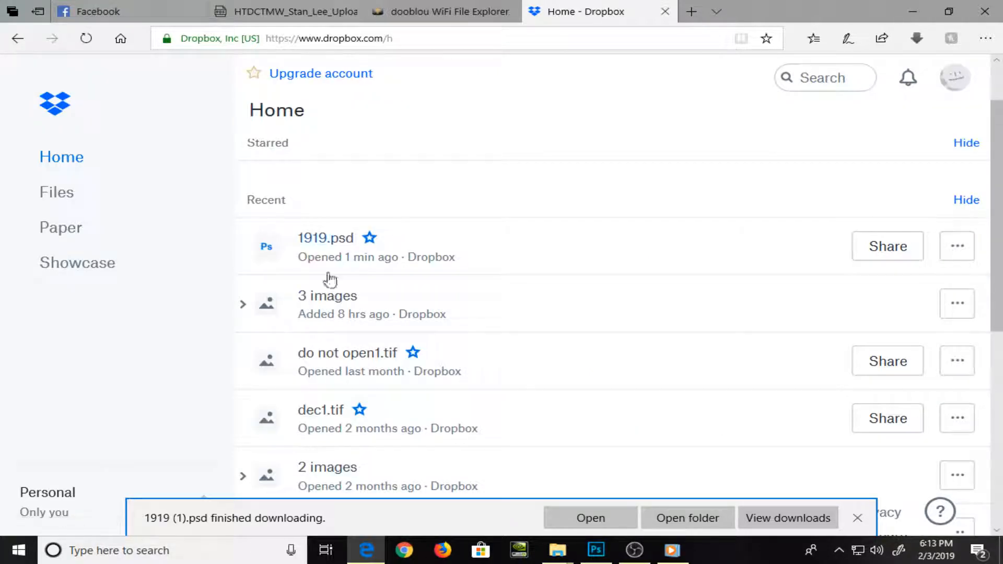
left_click(341, 303)
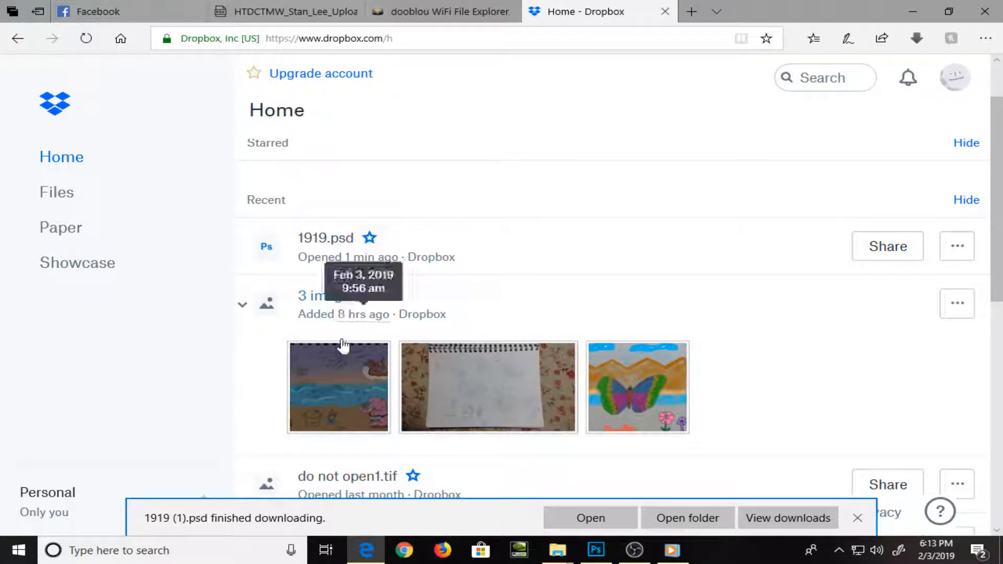
scroll(359, 377, "down", 1)
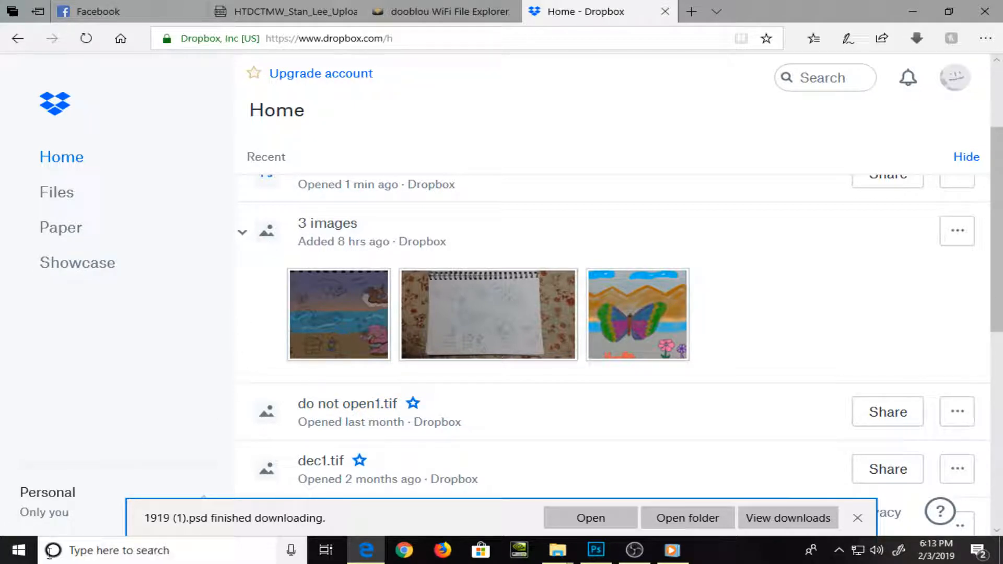
Search Windows for Dropbox and open the web results for the "dropbox download" suggestion
left_click(73, 552)
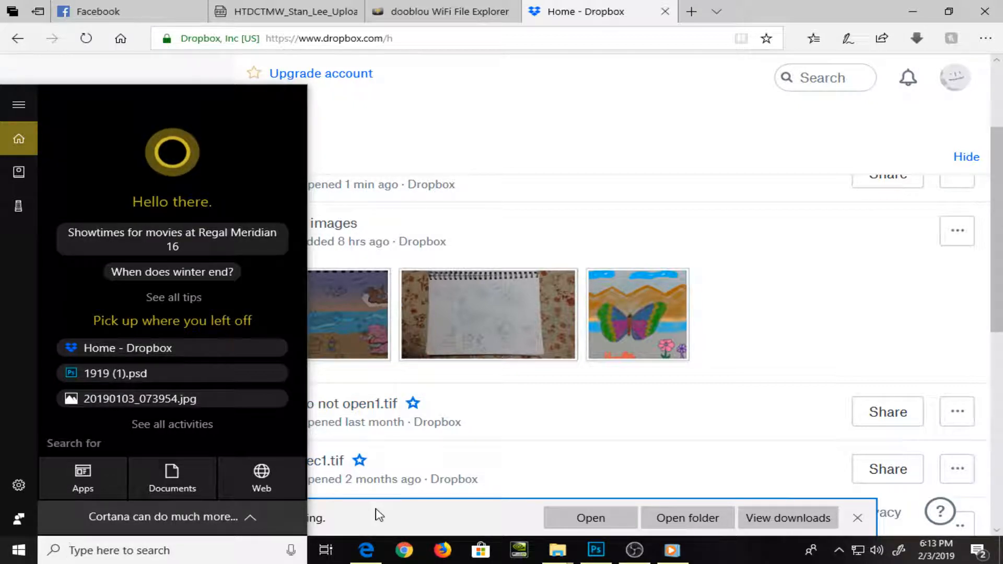
type("dropbo")
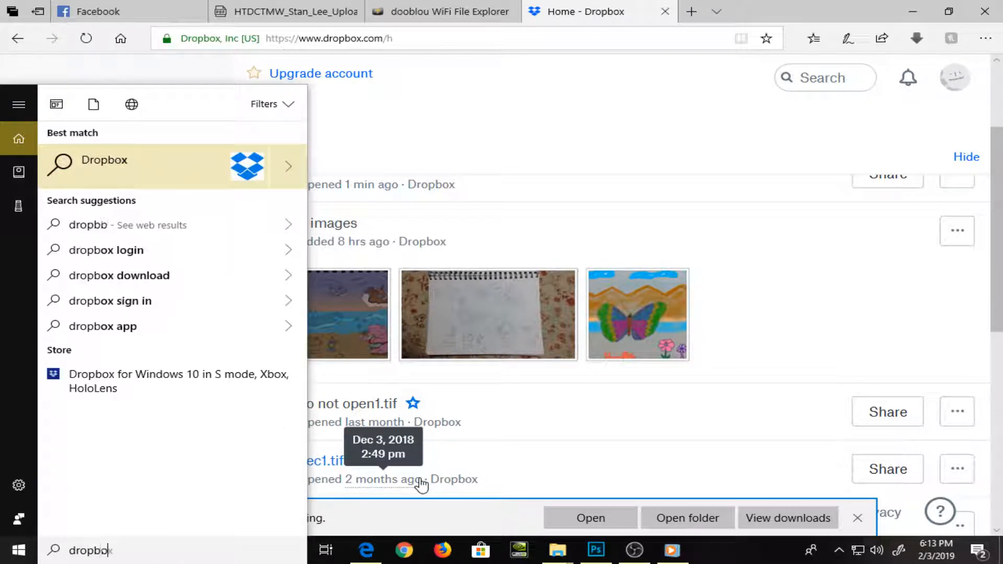
type("z")
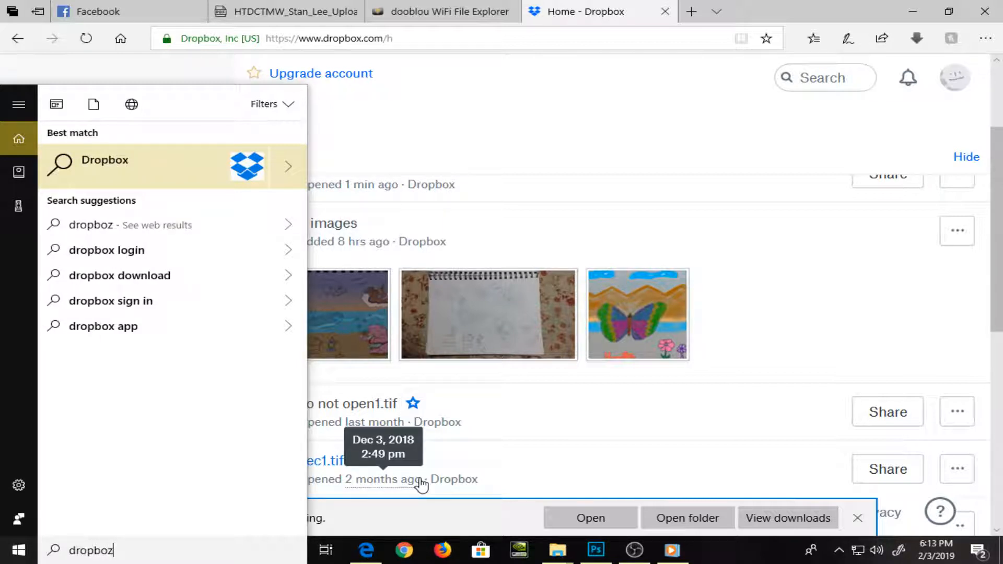
left_click(172, 281)
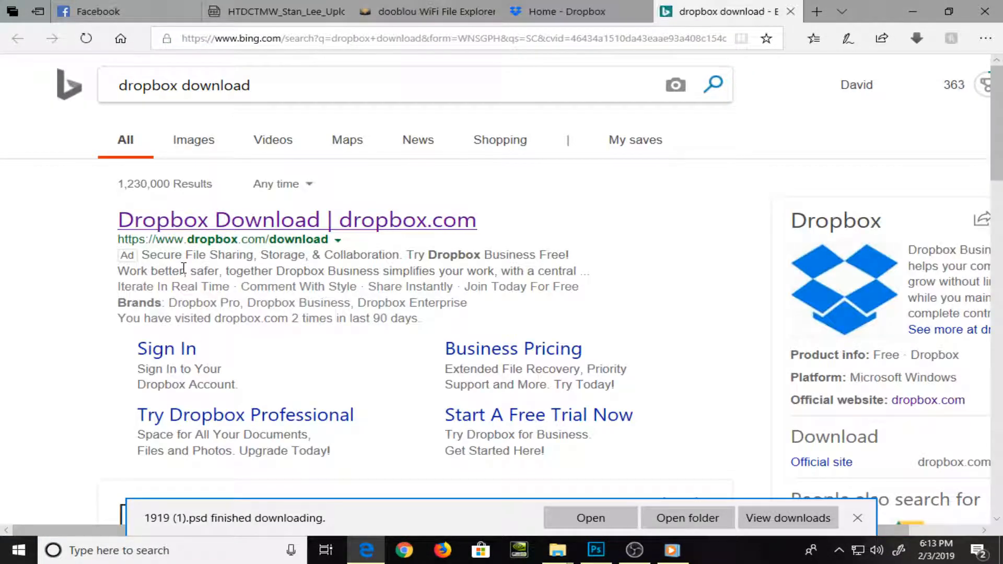
Download DropboxInstaller.exe from the Dropbox install page found in the search results and launch it
scroll(184, 269, "down", 3)
scroll(184, 269, "down", 2)
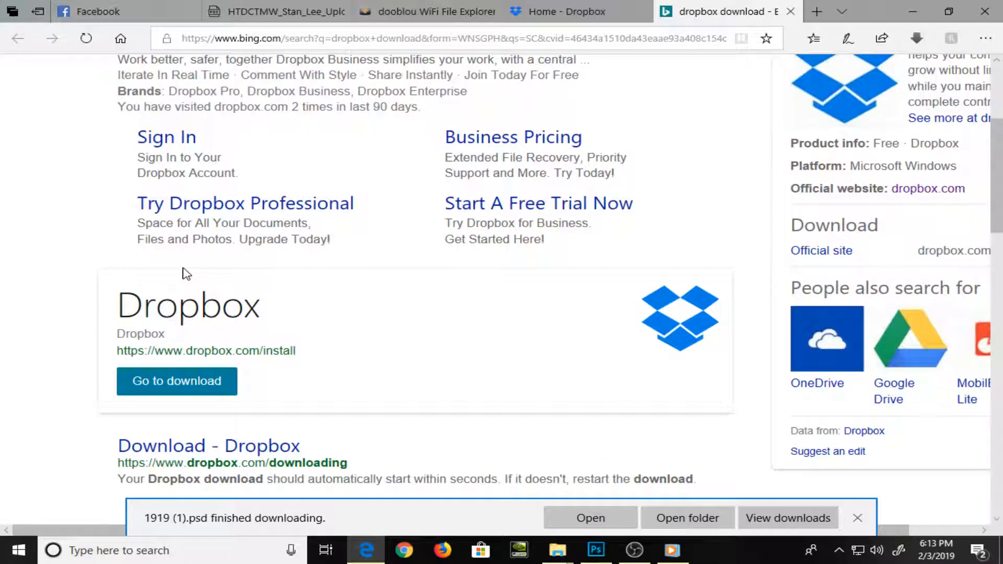
left_click(203, 387)
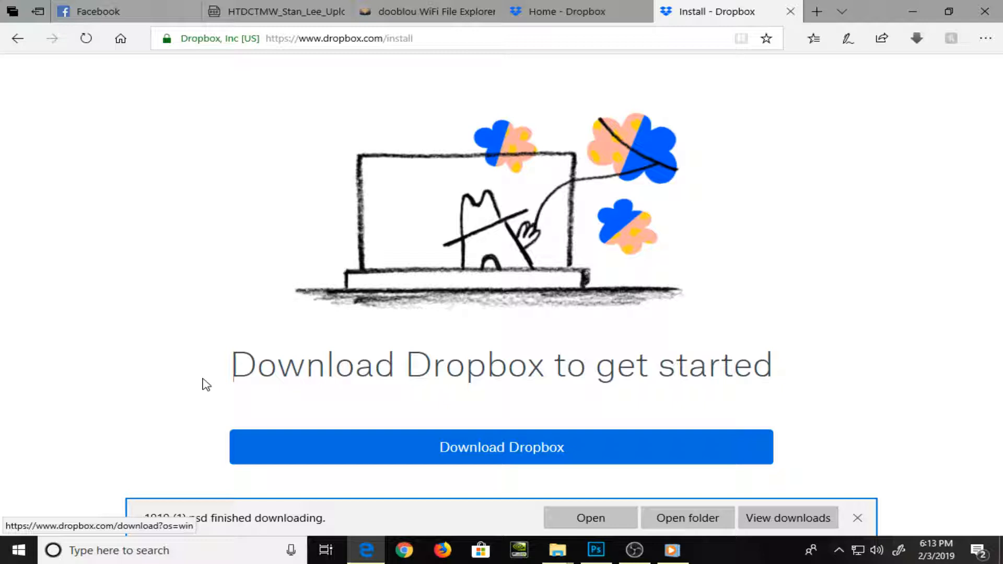
left_click(397, 446)
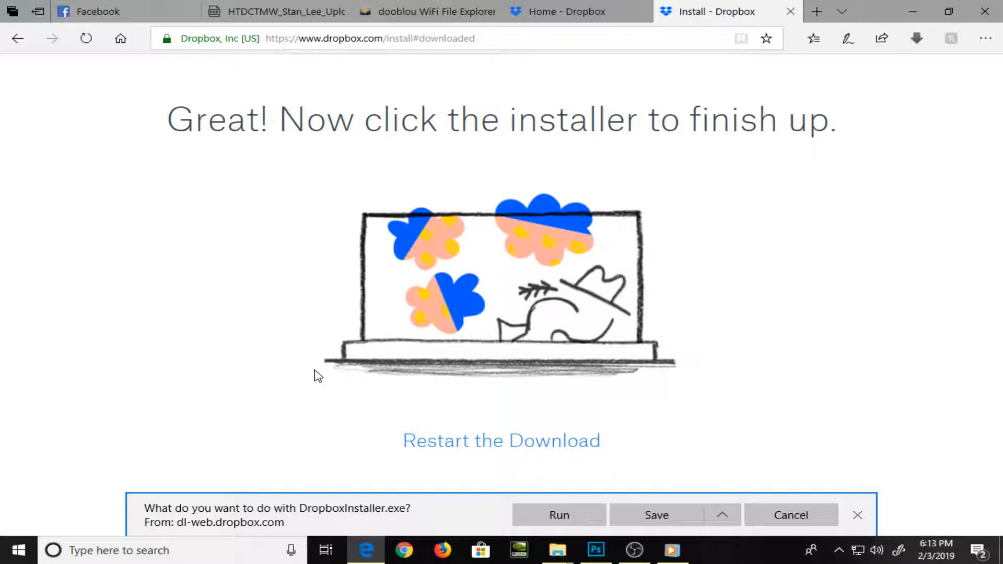
left_click(654, 515)
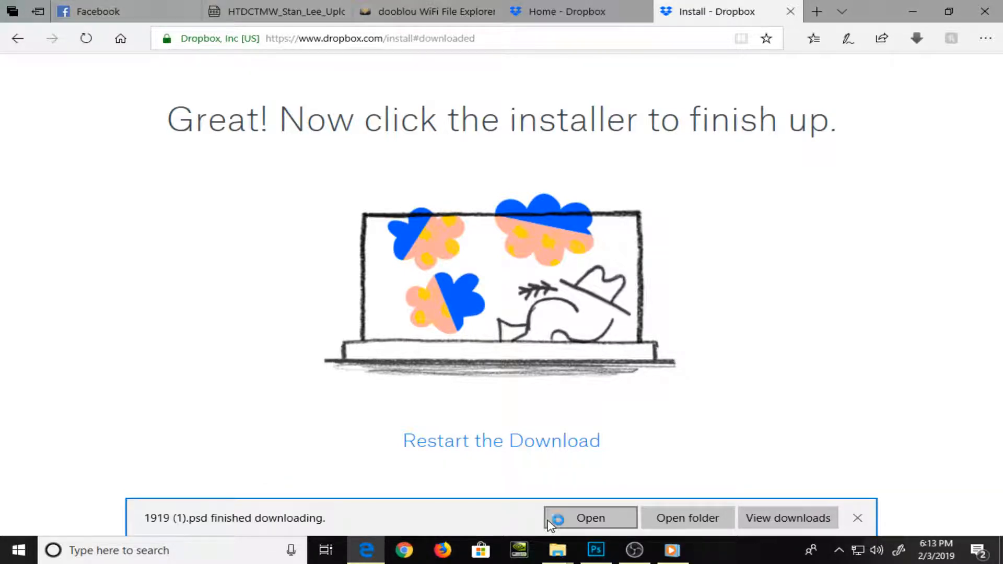
left_click(556, 517)
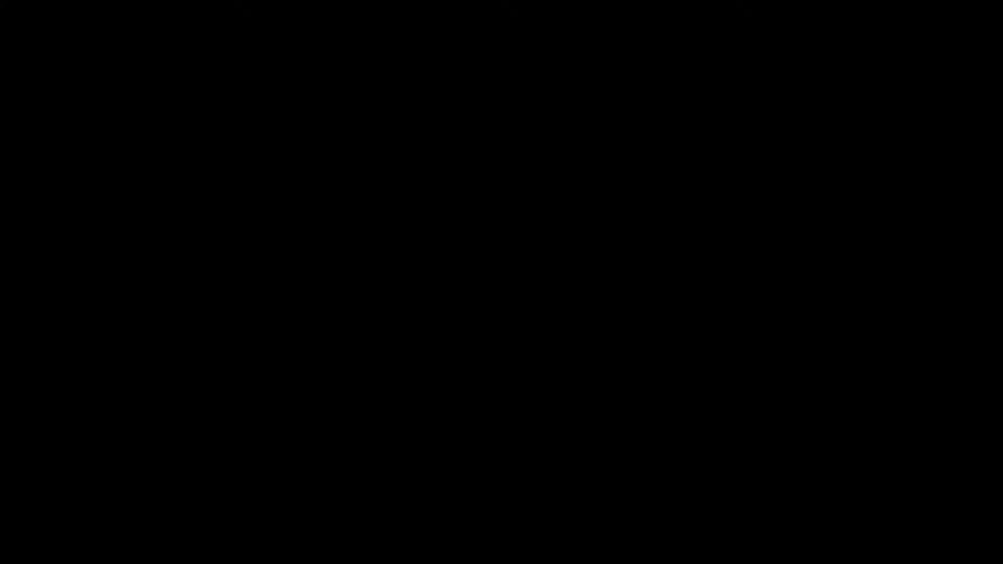
Let the Dropbox installer proceed and bring up the File Explorer window showing the 2019-02-03 18.06.48 archive
left_click(450, 376)
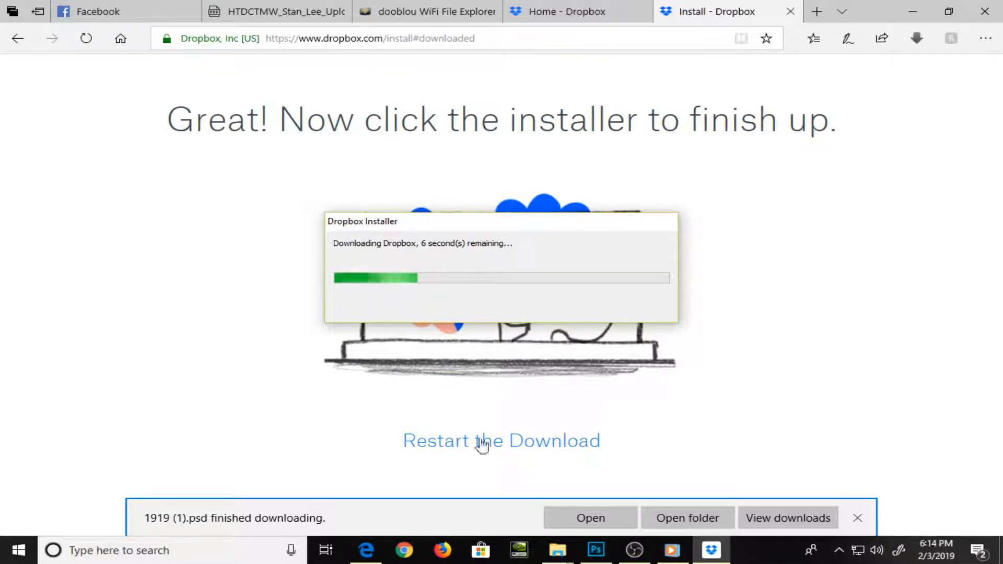
left_click(553, 552)
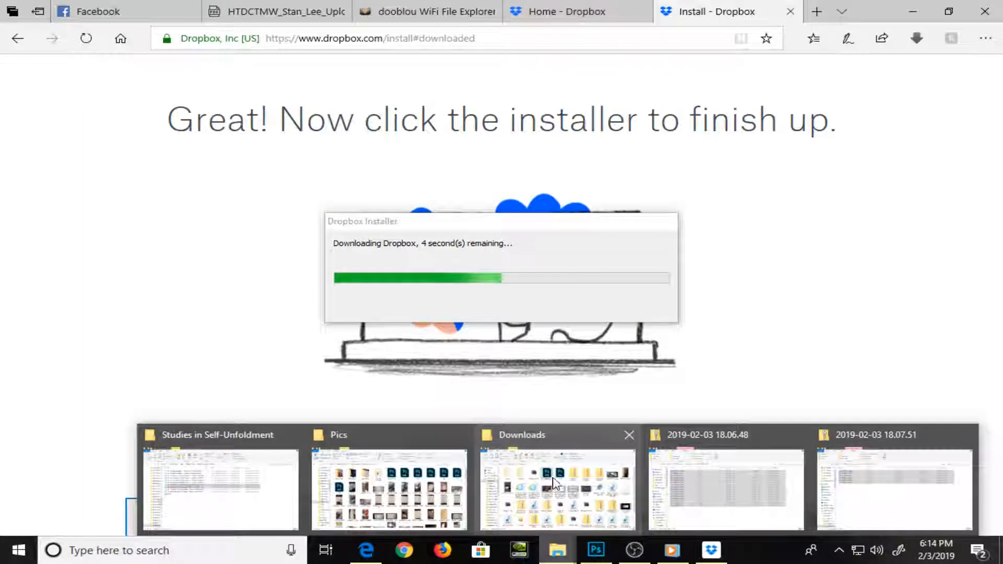
mouse_move(716, 483)
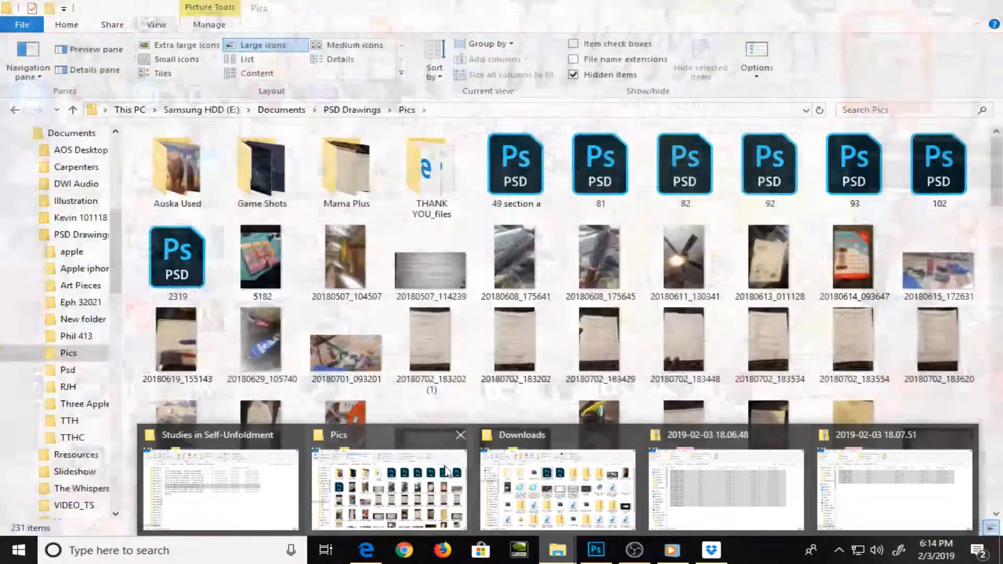
mouse_move(584, 499)
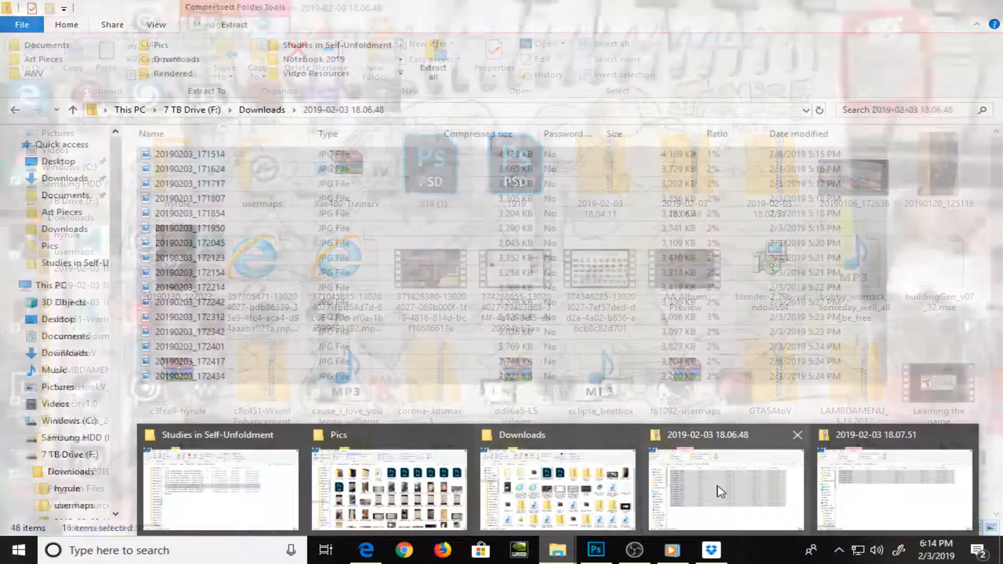
left_click(717, 488)
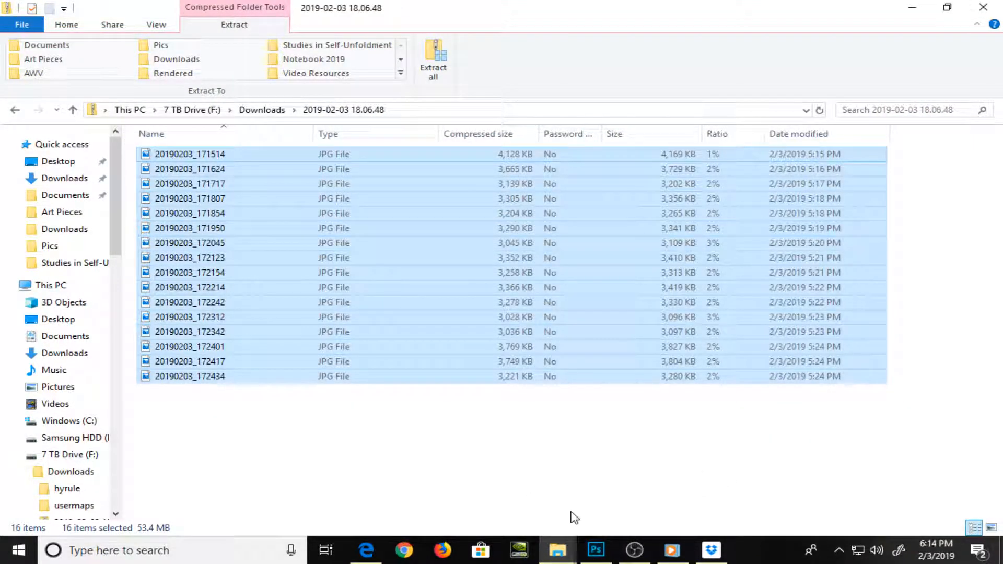
Open WIN_20190114_18_38_48_Pro.psd from the recent "3 images" group on the Dropbox home page in Microsoft Edge and request its download
left_click(366, 550)
left_click(583, 11)
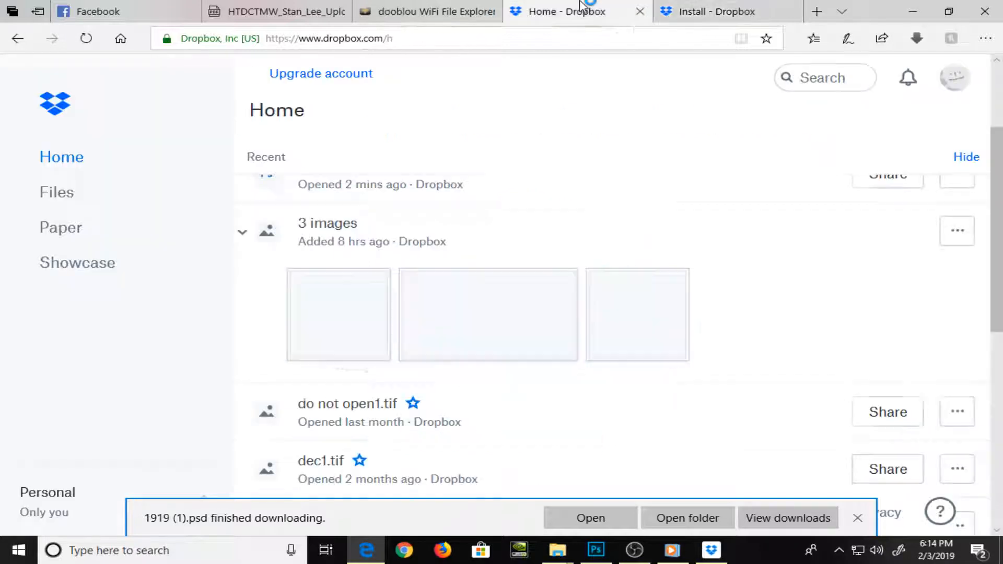
left_click(954, 229)
left_click(771, 239)
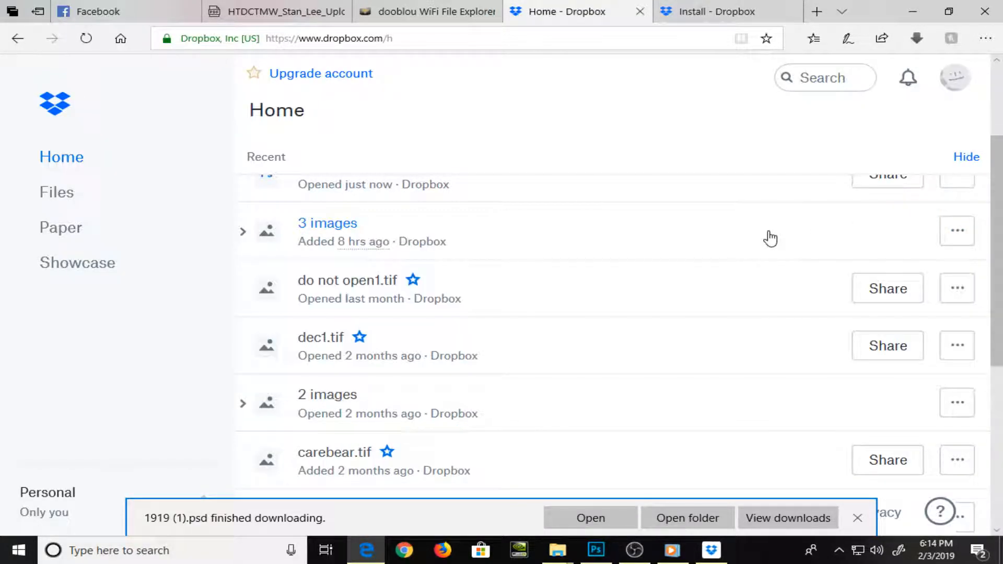
left_click(770, 238)
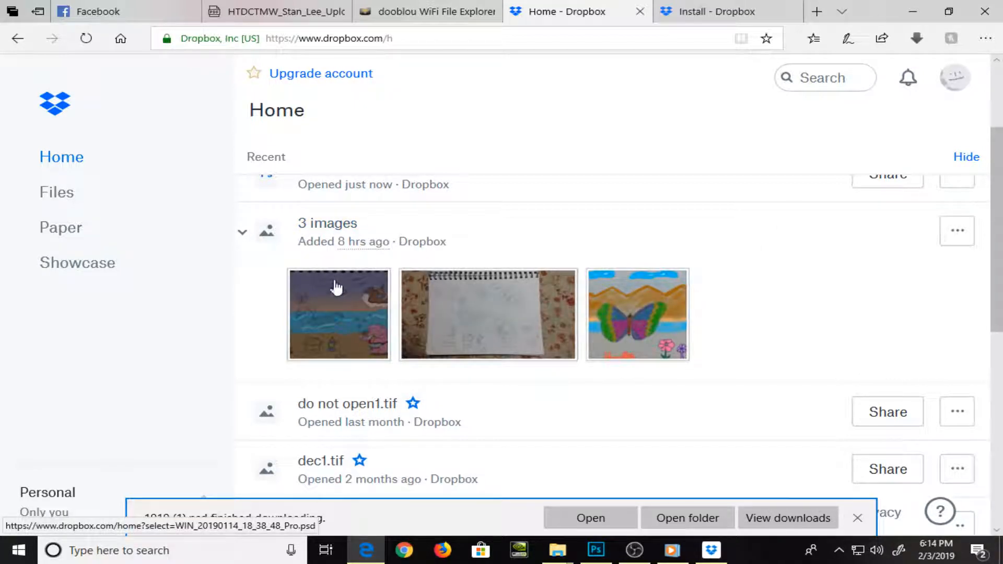
left_click(360, 327)
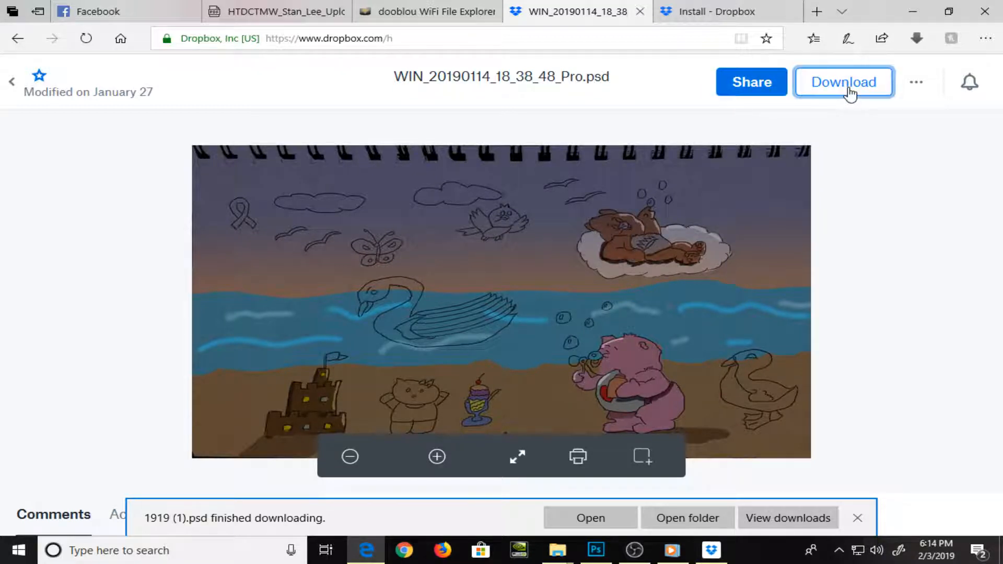
left_click(849, 93)
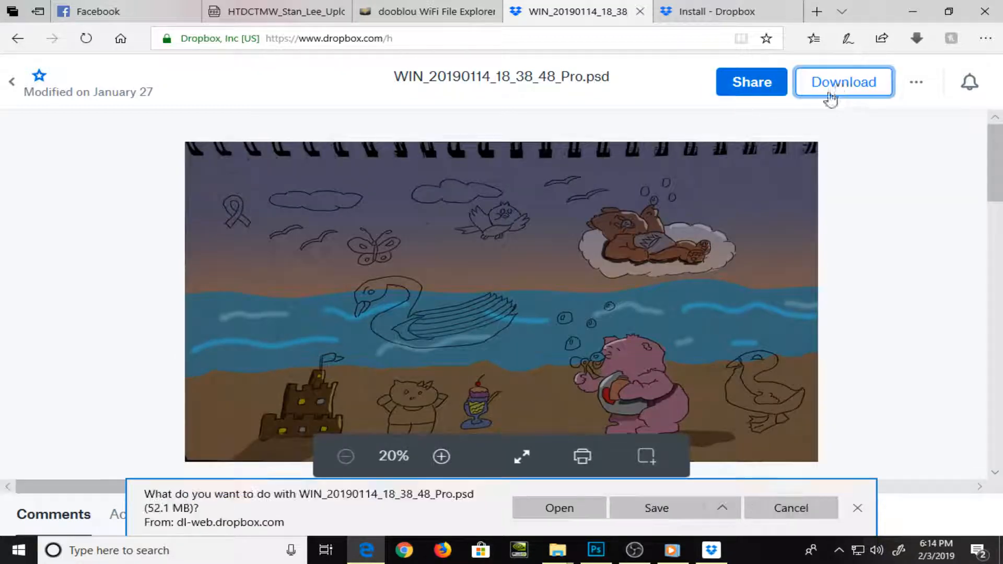
scroll(795, 226, "down", 2)
scroll(416, 171, "up", 2)
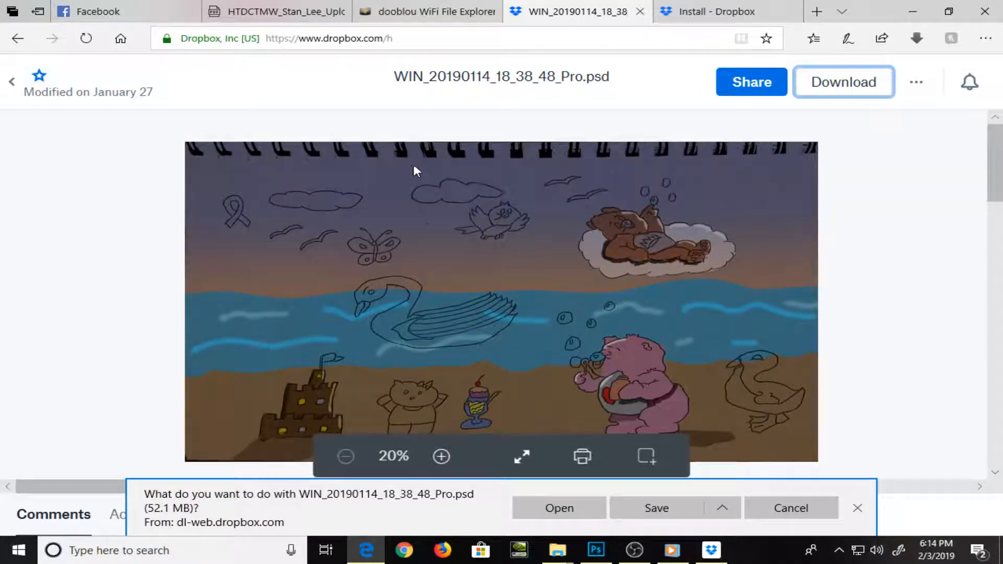
Download and save WIN_20190114_18_38_48_Pro.jpg from the "3 images" group, and choose to open the pending PSD download
left_click(11, 81)
left_click(493, 329)
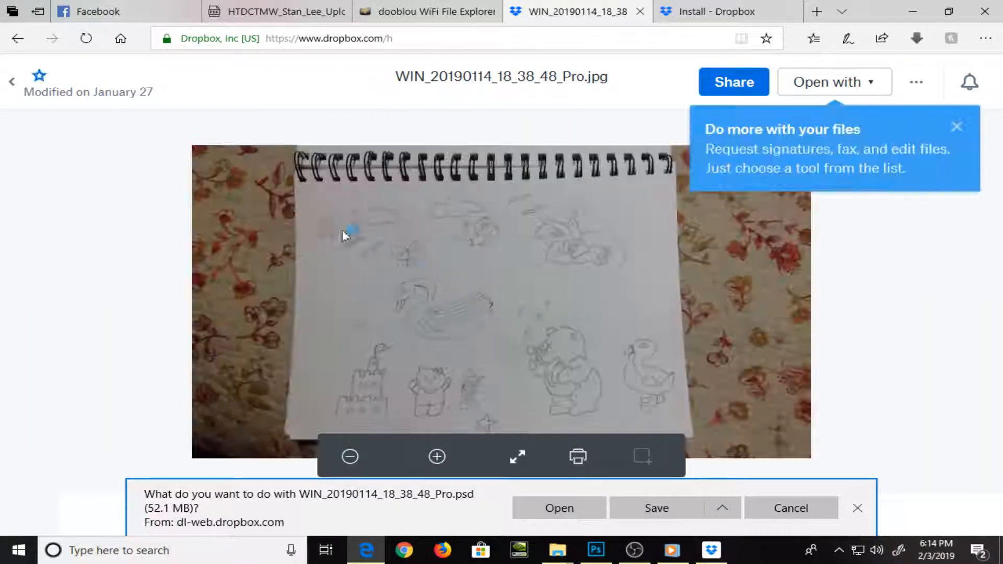
left_click(835, 86)
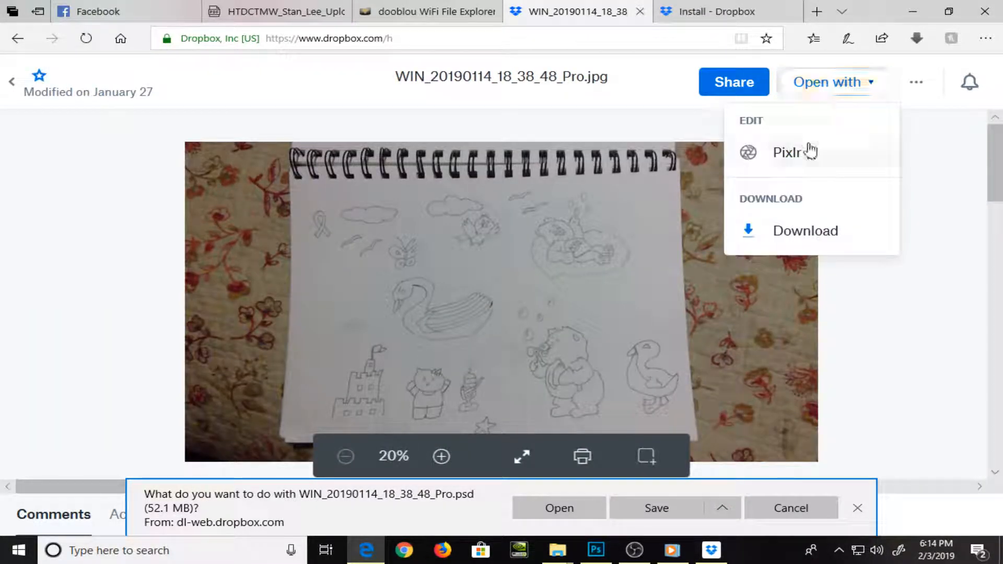
left_click(807, 233)
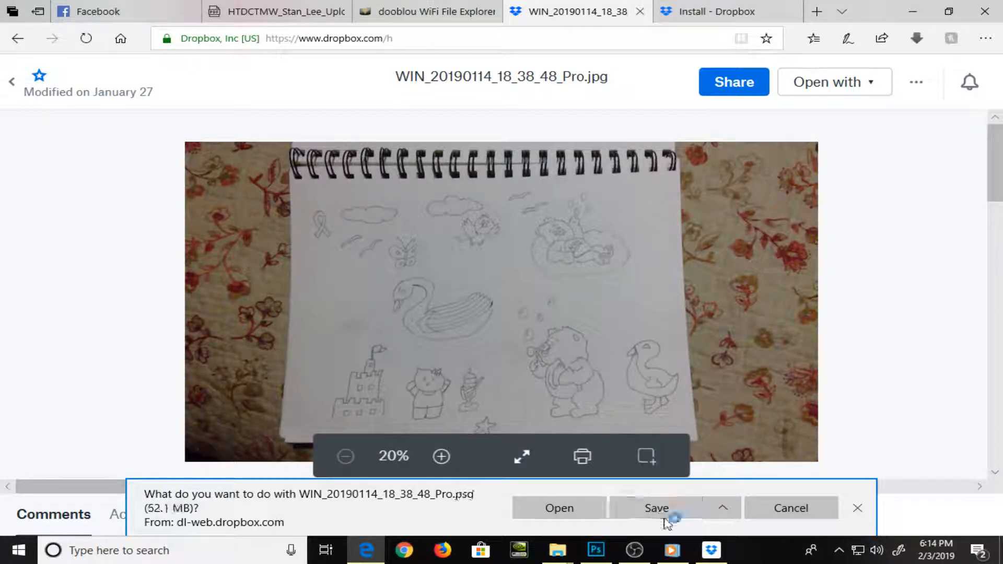
left_click(878, 97)
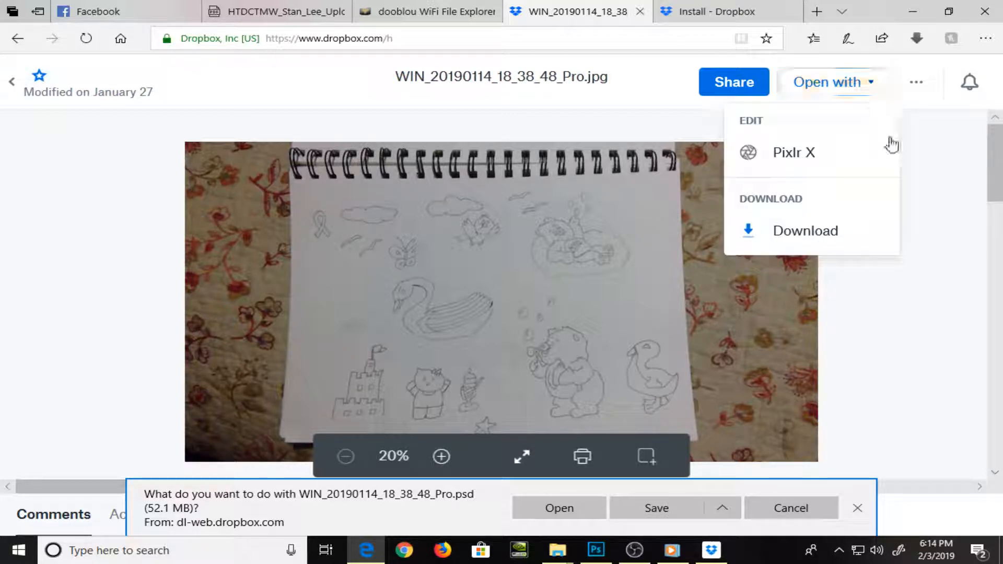
left_click(842, 234)
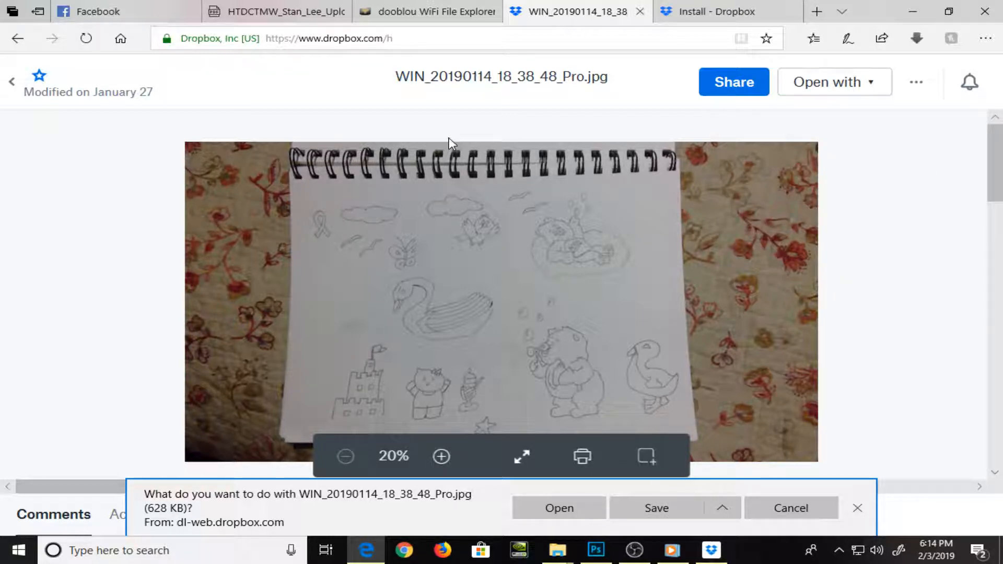
left_click(654, 512)
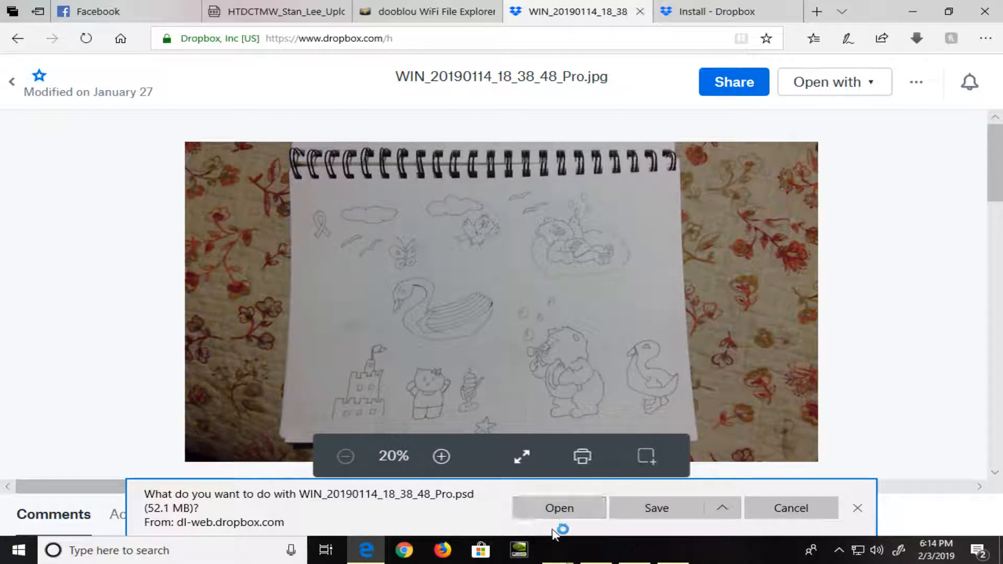
left_click(555, 515)
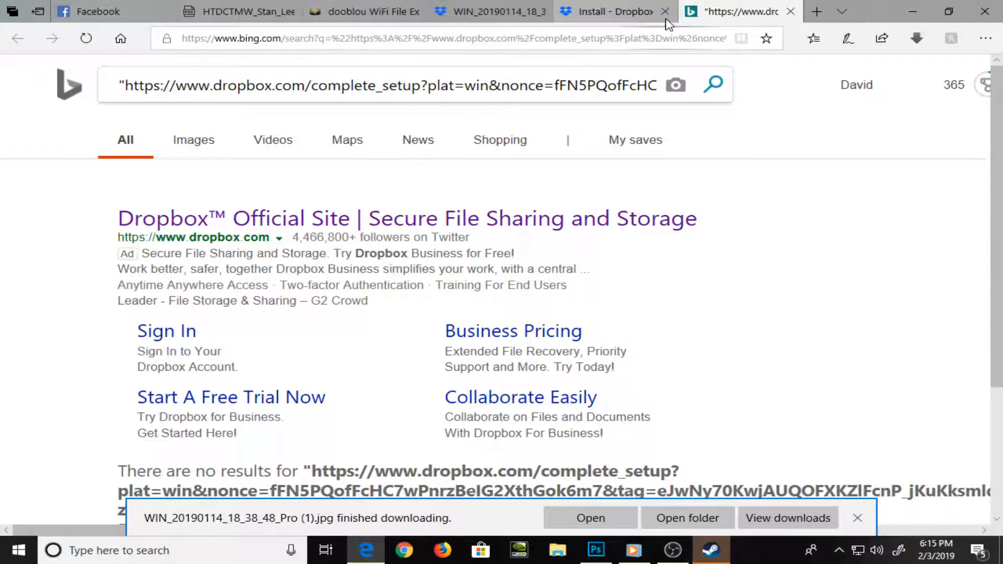
Close the Dropbox install and Bing search tabs, and download and save WIN_20190114_18_38_48_Pro.jpg again
left_click(665, 11)
left_click(699, 11)
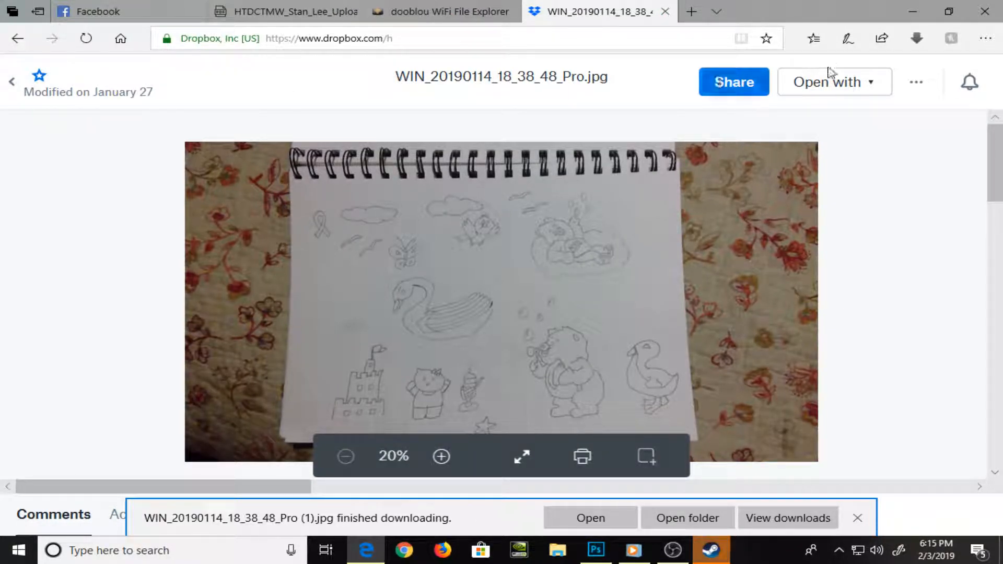
left_click(873, 85)
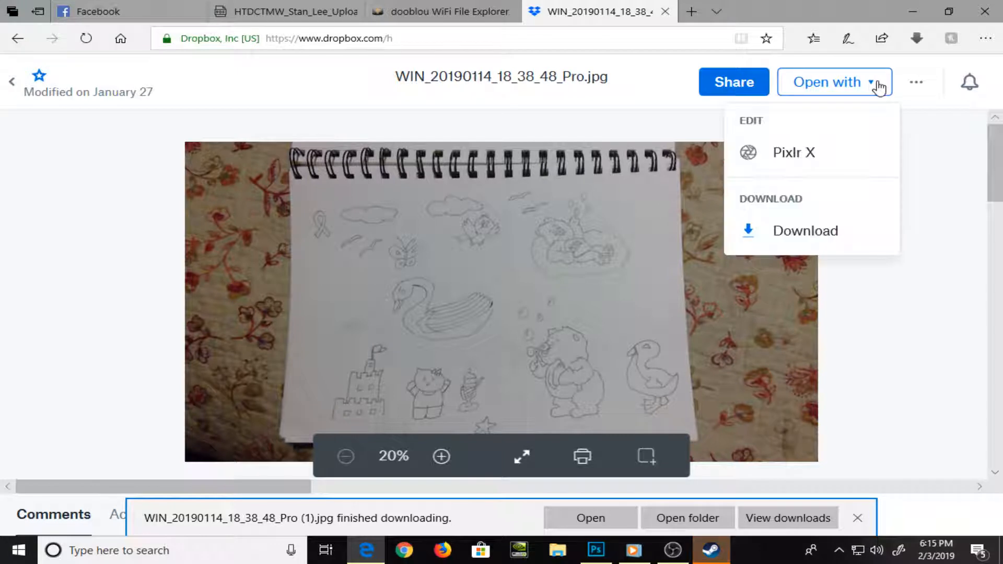
left_click(828, 242)
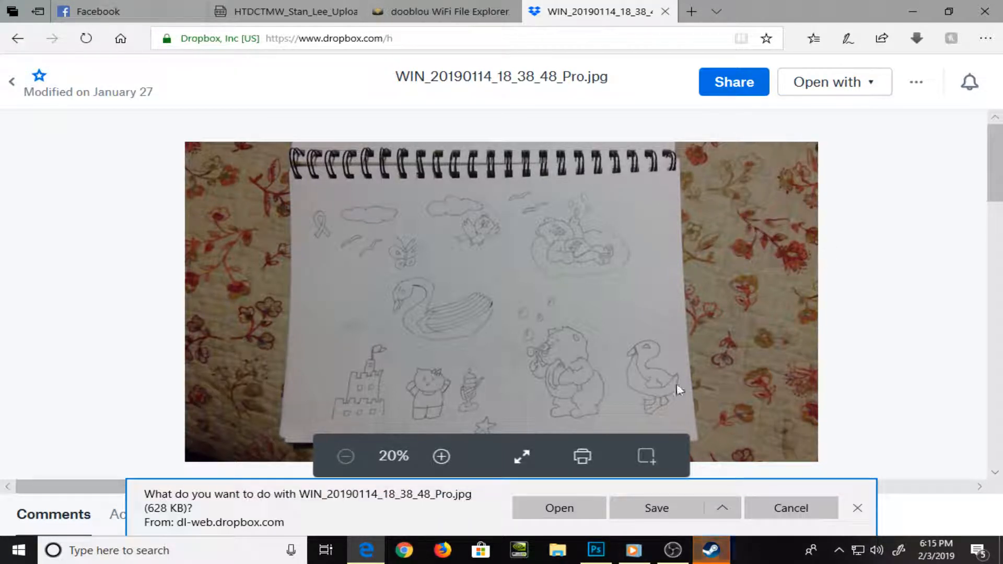
left_click(650, 504)
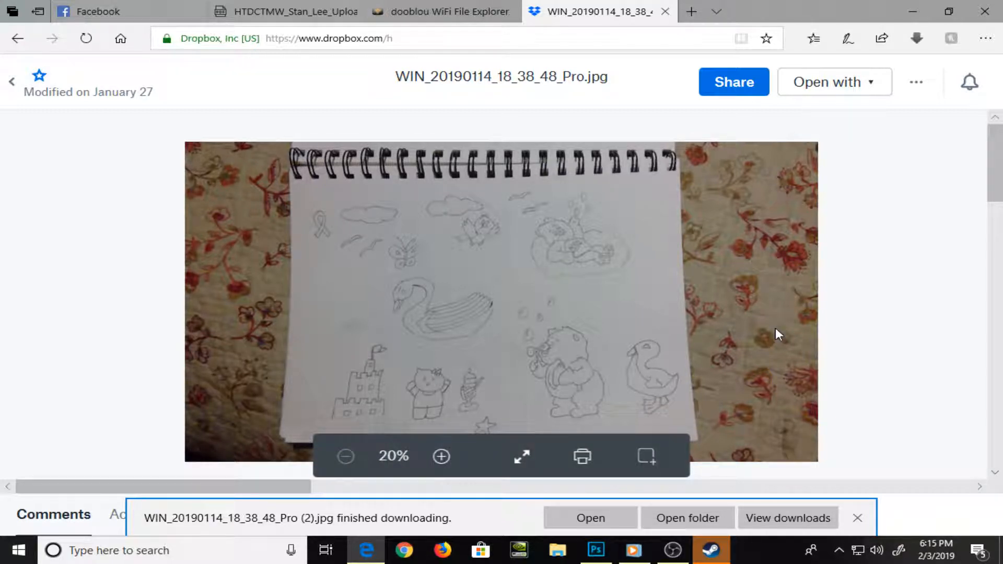
Open a File Explorer window and enter the account's email address in the Set Up Dropbox sign-in form
left_click(569, 558)
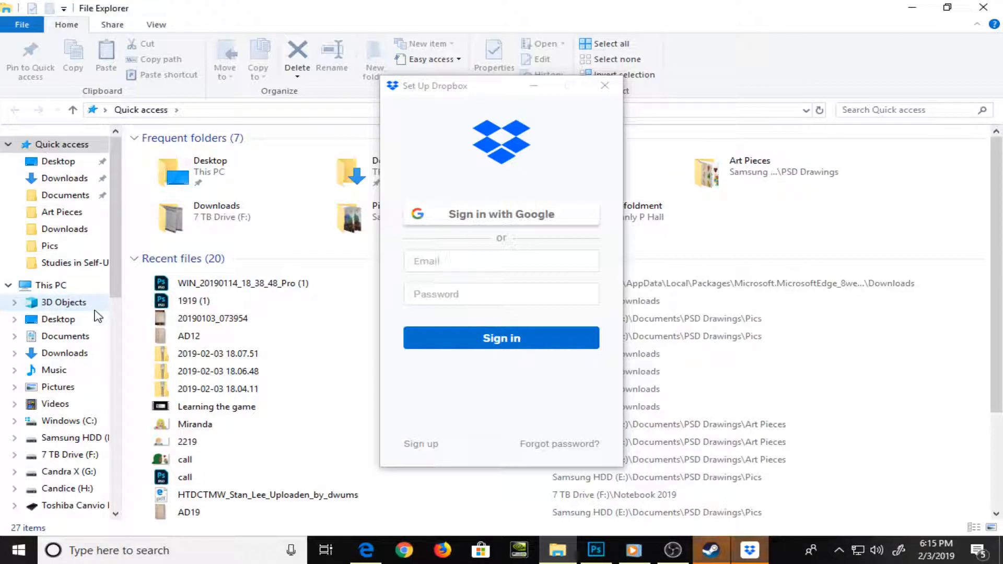
left_click_drag(116, 277, 117, 338)
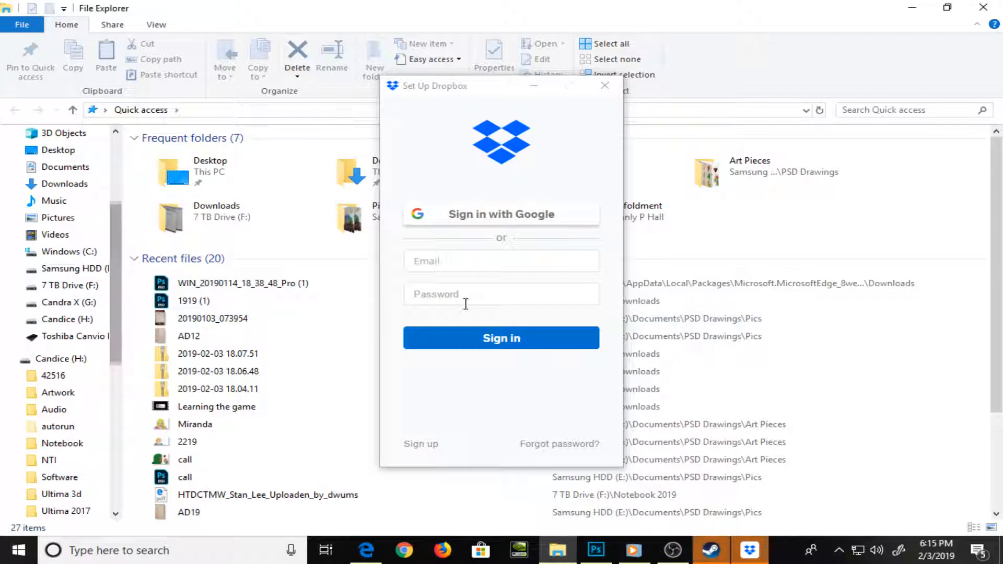
left_click(493, 270)
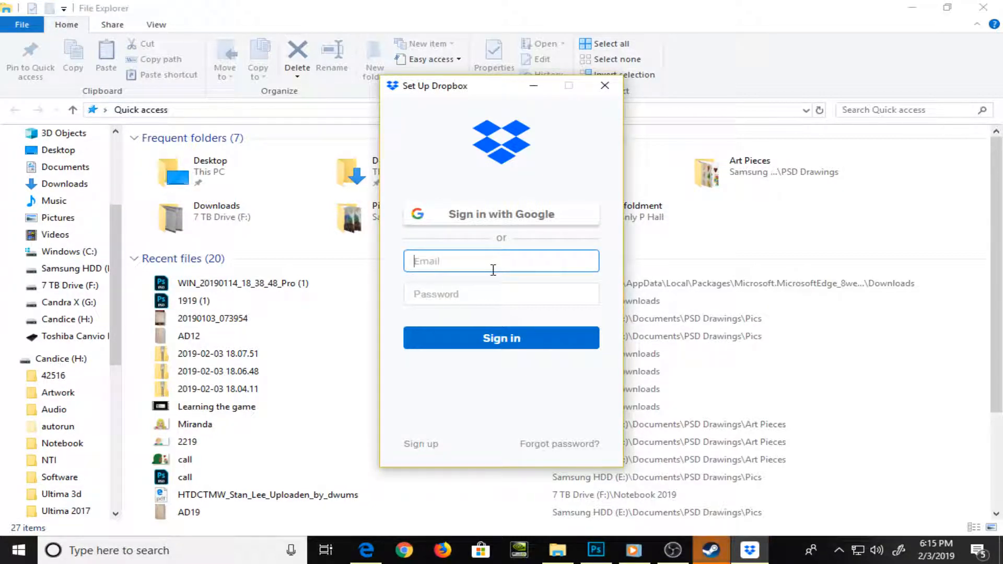
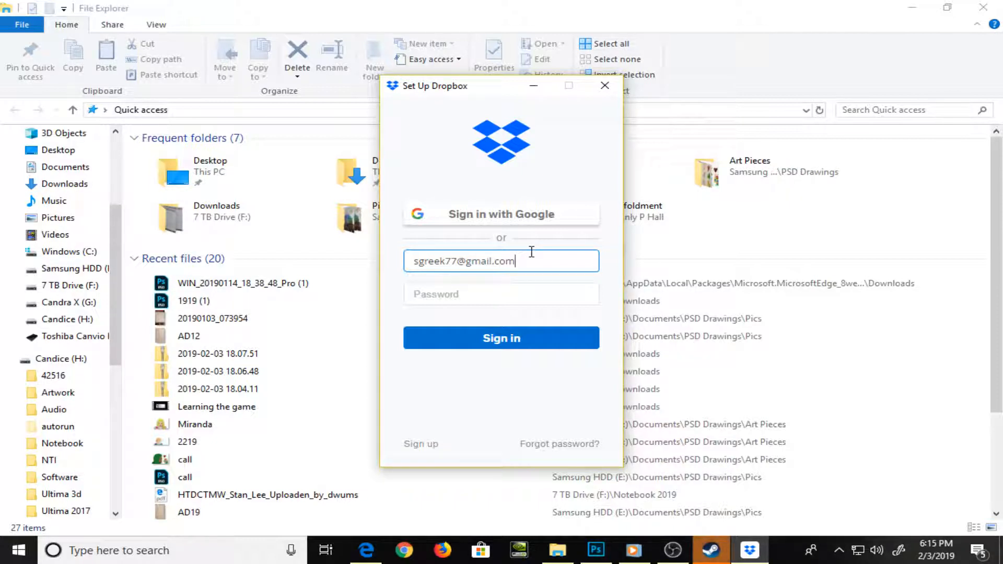
key("Tab")
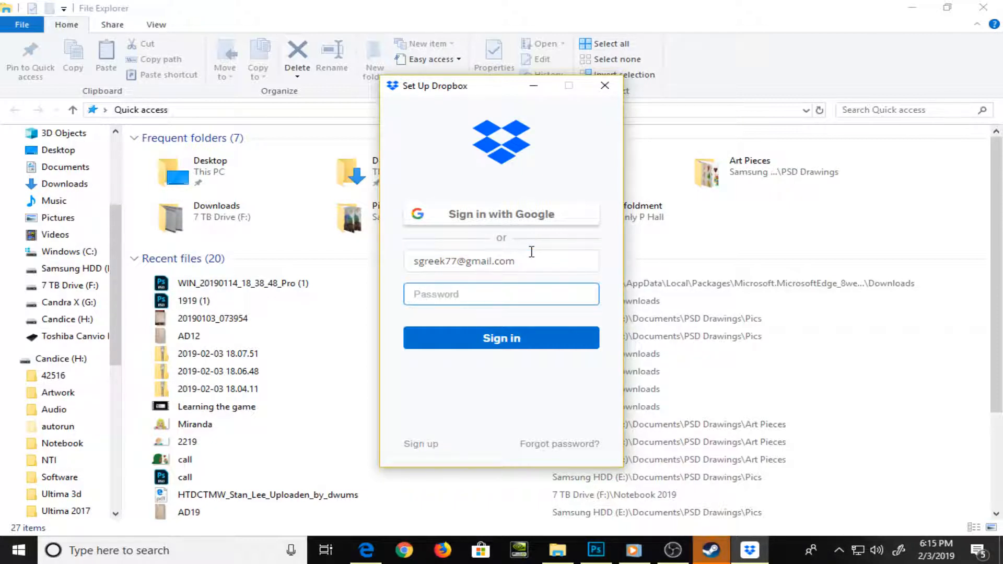
type("***")
key("Caps_Lock")
type("*")
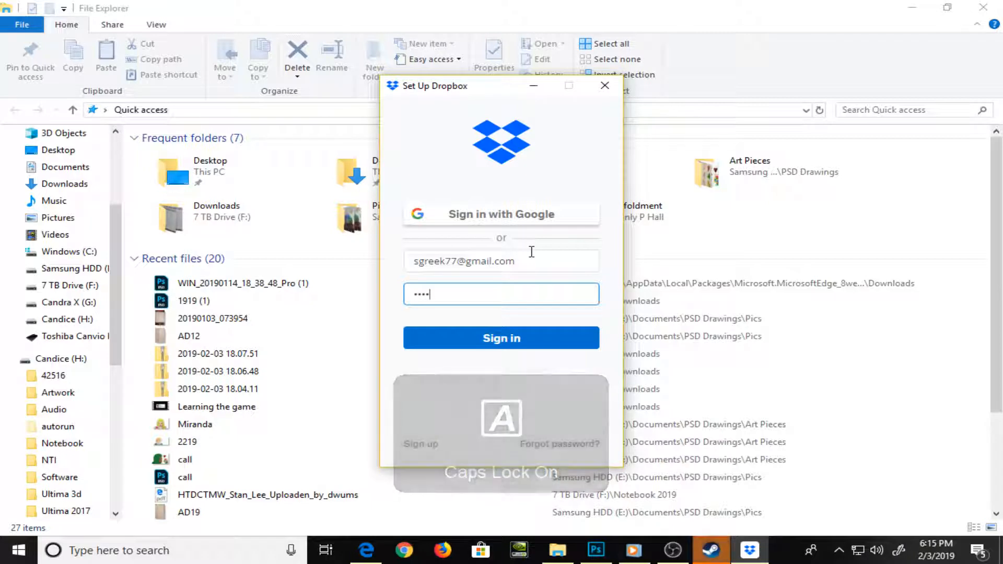
key("BackSpace")
key("BackSpace")
key("BackSpace")
key("BackSpace")
key("Tab")
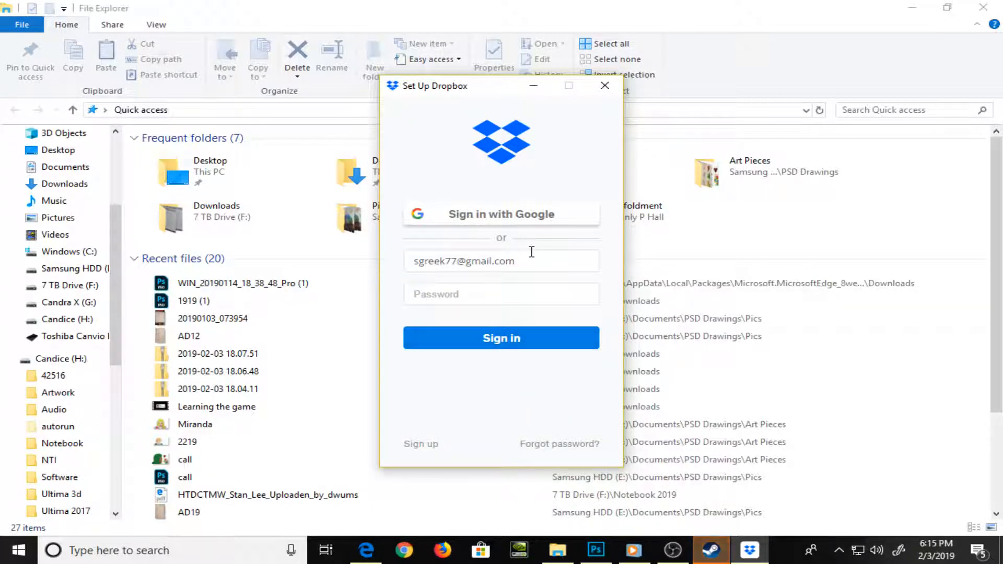
key("Caps_Lock")
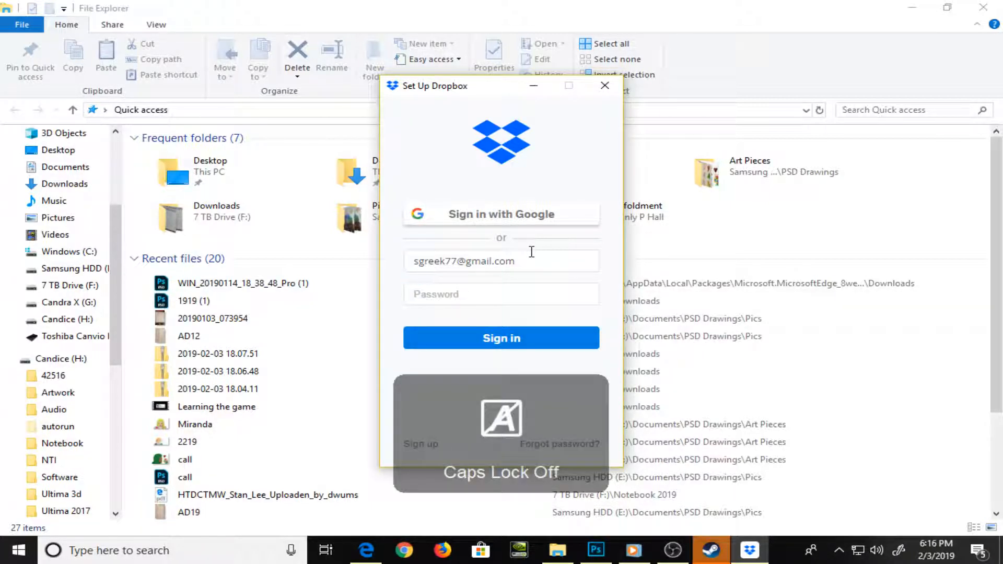
Enter the account password in the Set Up Dropbox form and sign in
left_click(522, 301)
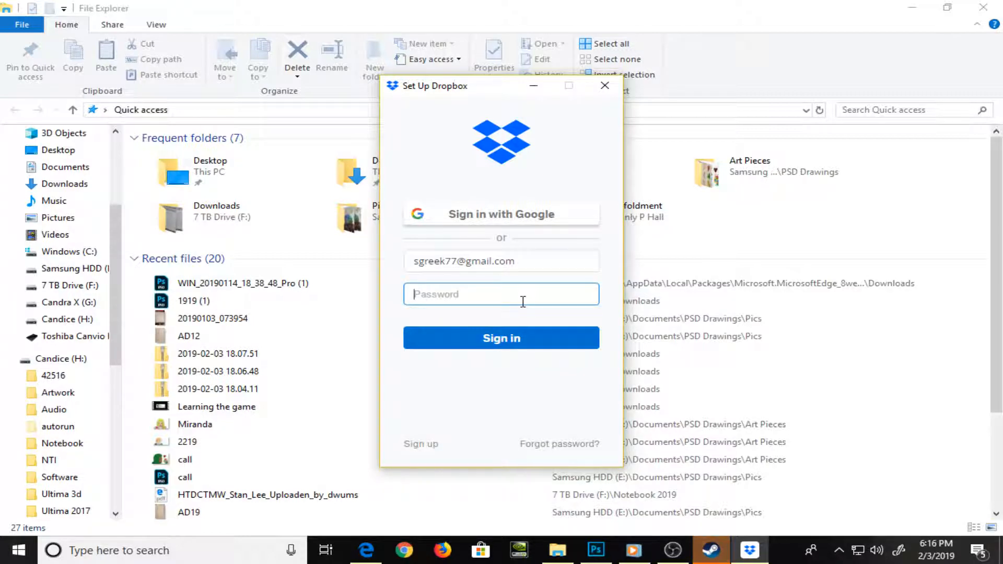
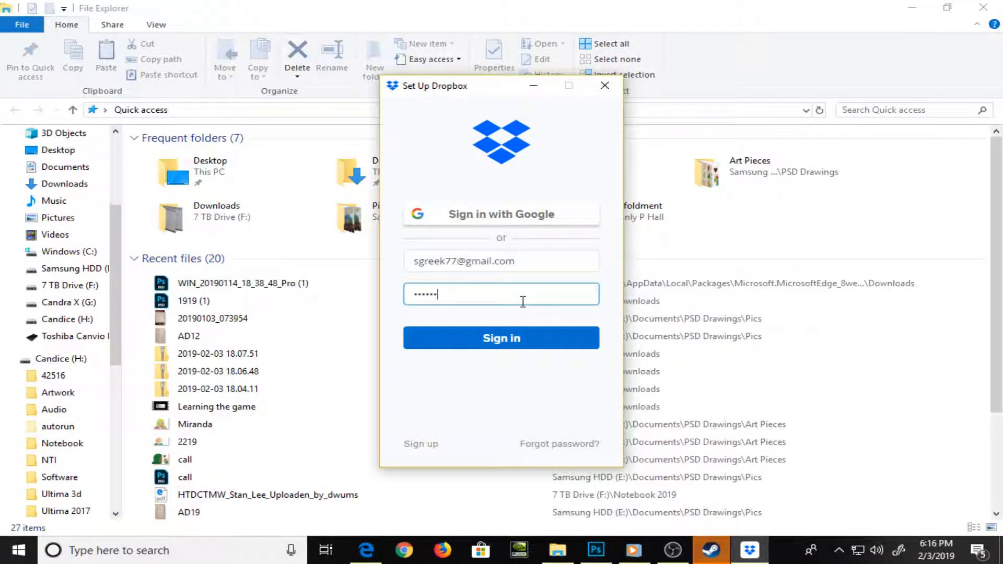
left_click(532, 334)
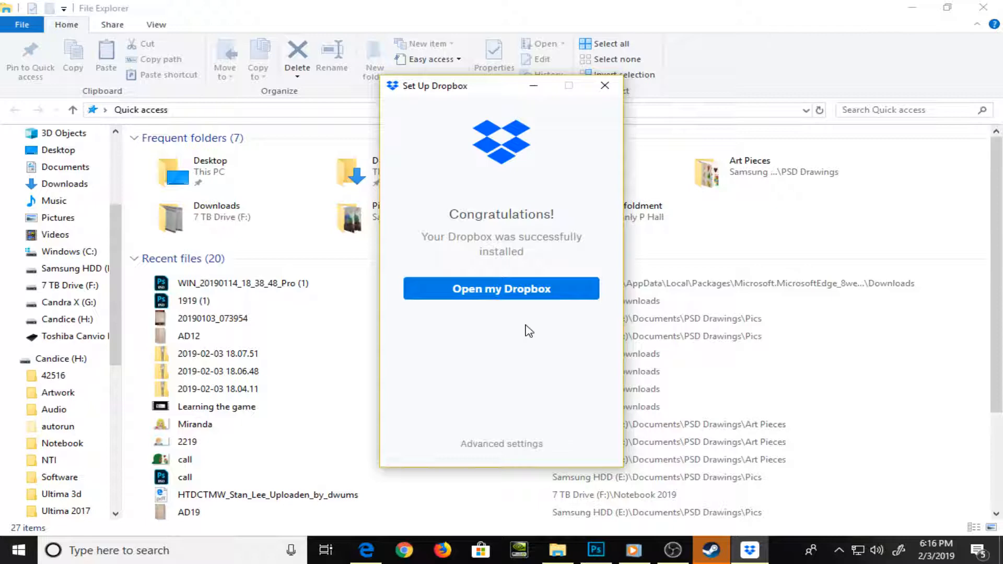
Finish the Dropbox setup by continuing with Dropbox Basic, and show the contents of the synced Dropbox folder in File Explorer
left_click(510, 291)
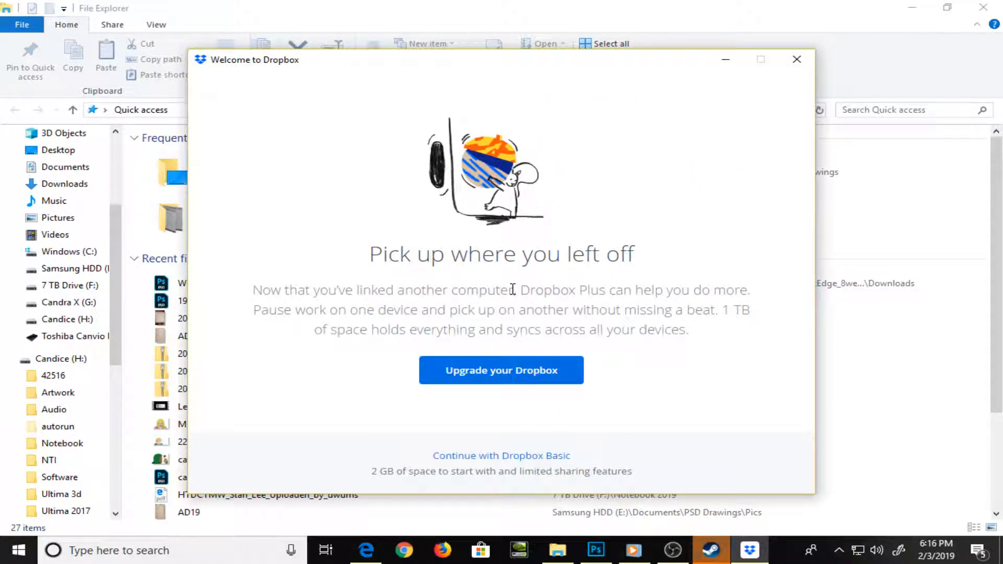
left_click(556, 456)
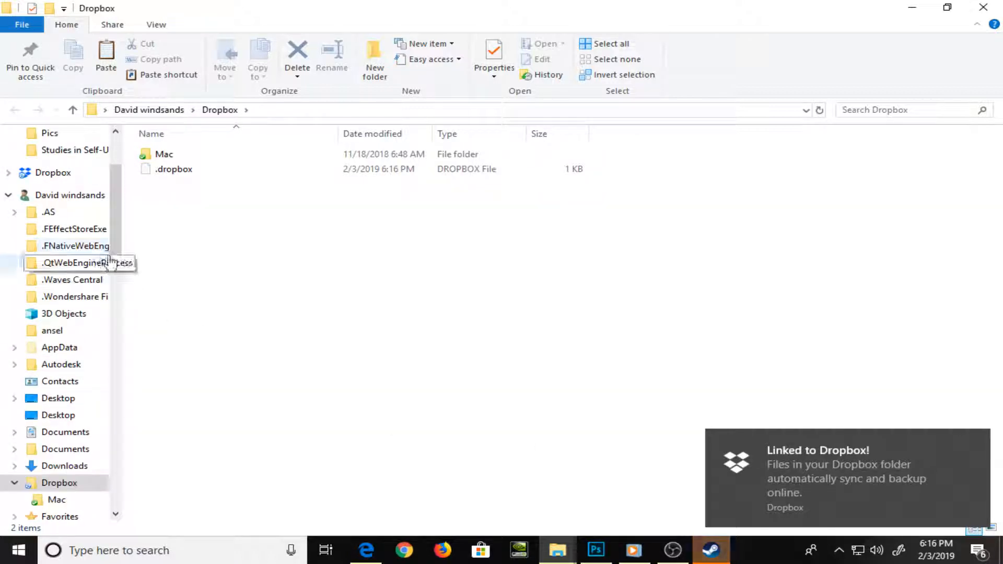
left_click(52, 178)
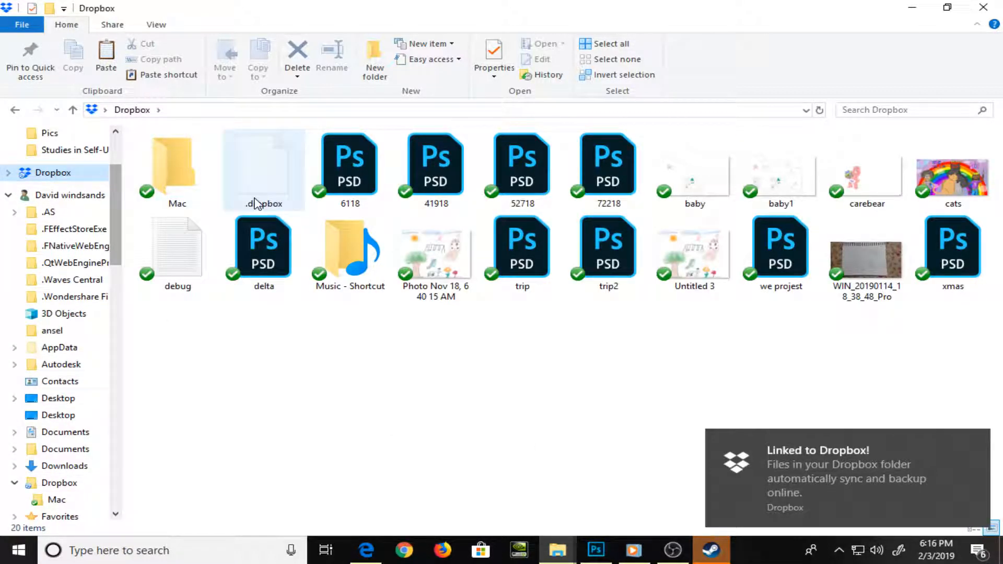
Close the WIN_20190114_18_38_48_Pro.jpg Dropbox page in Microsoft Edge and return to the Dropbox folder in File Explorer
left_click(375, 550)
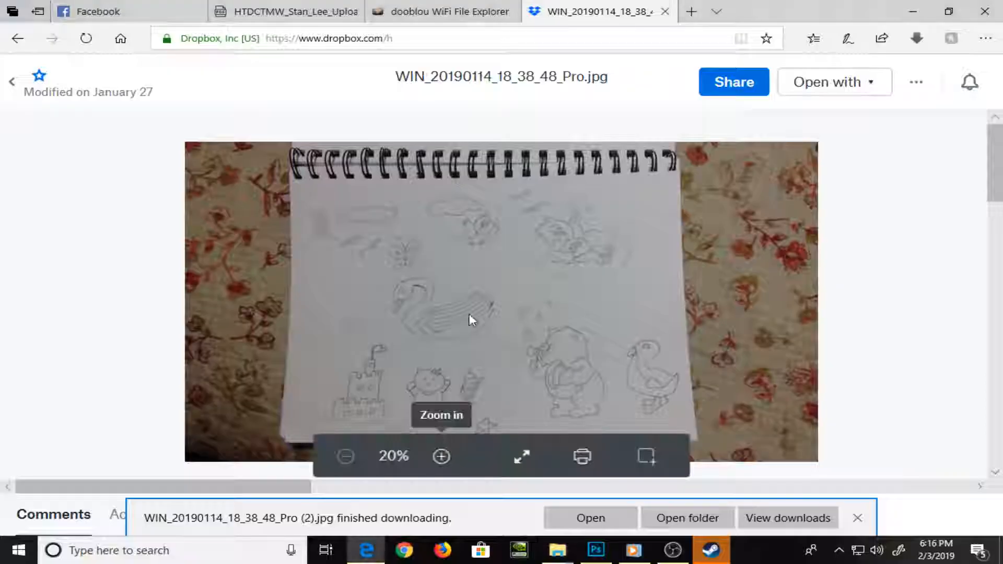
left_click(665, 11)
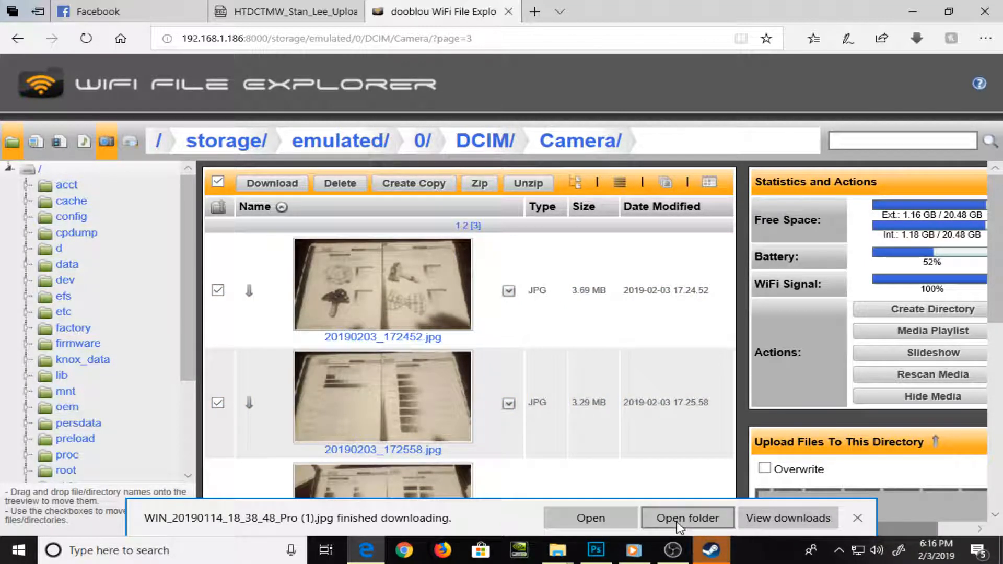
mouse_move(558, 550)
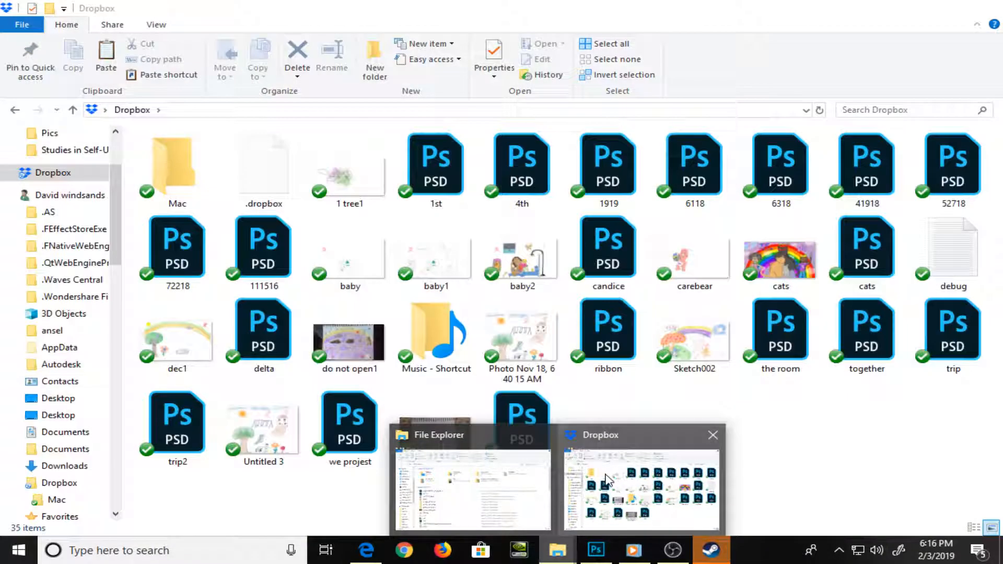
left_click(609, 481)
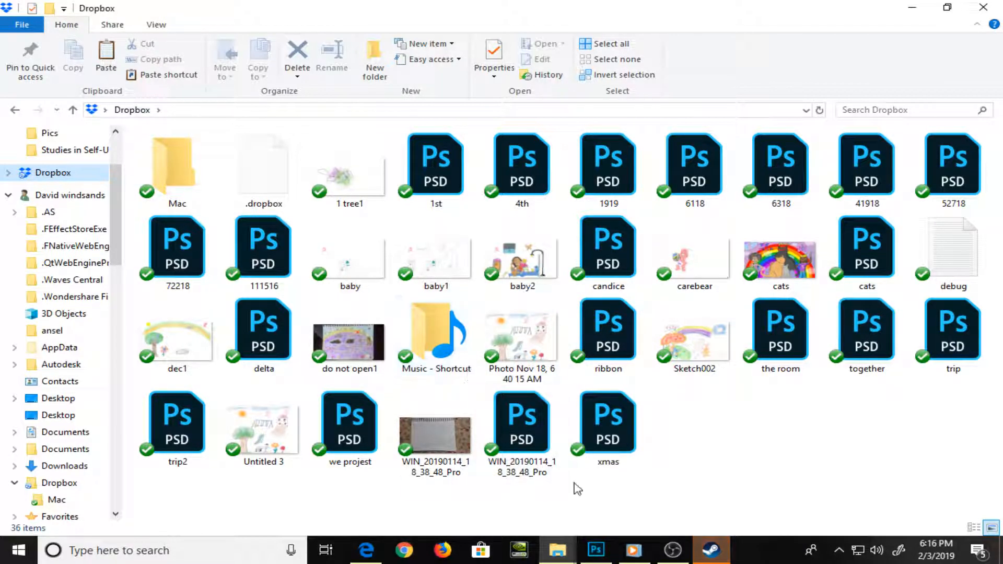
Open the Butterfly PSD from the Dropbox folder in Photoshop
left_click(462, 458)
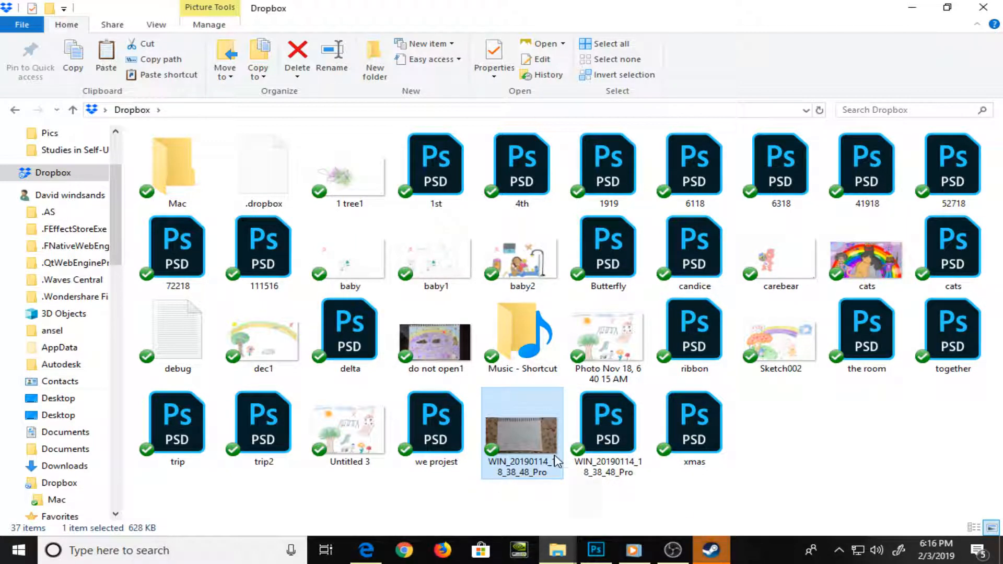
left_click(608, 266)
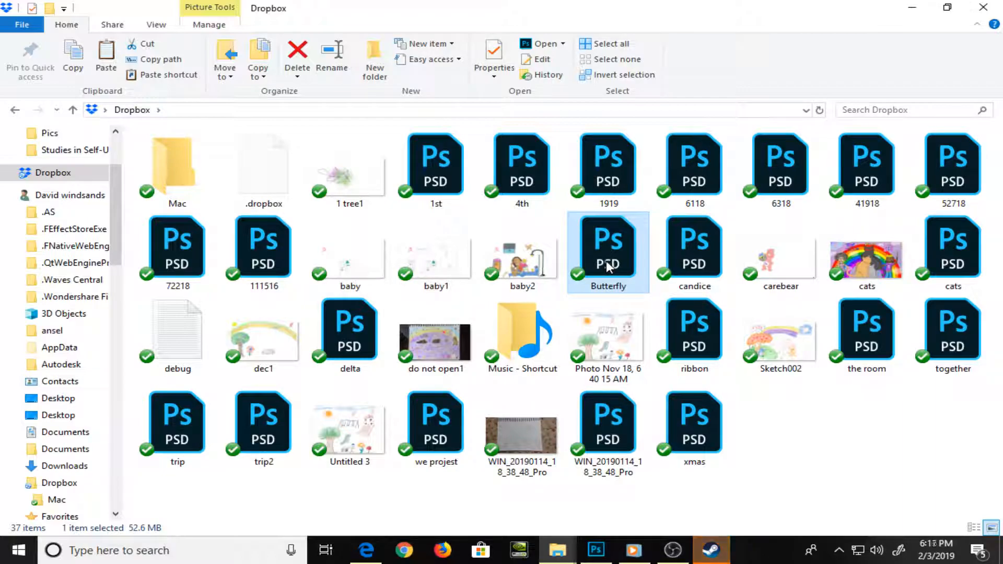
double_click(608, 266)
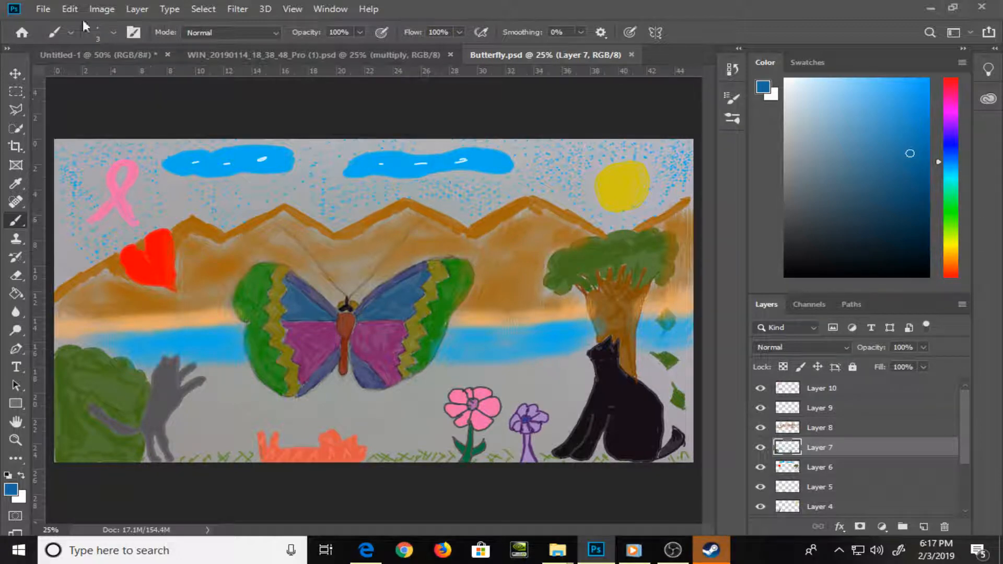
Start saving a copy of the butterfly drawing under Samsung HDD (E:) > Documents > PSD Drawings > Art Pieces
left_click(44, 8)
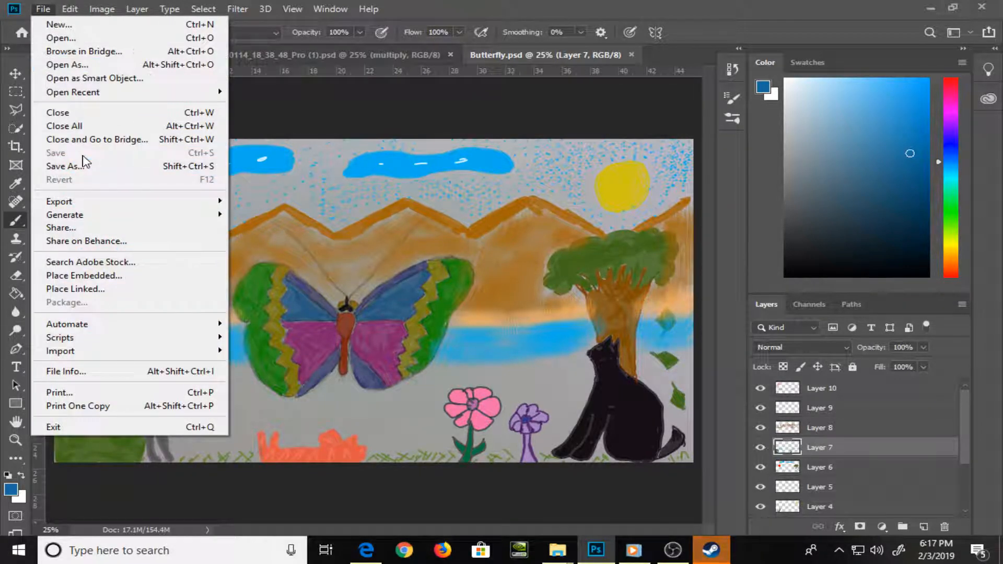
left_click(84, 166)
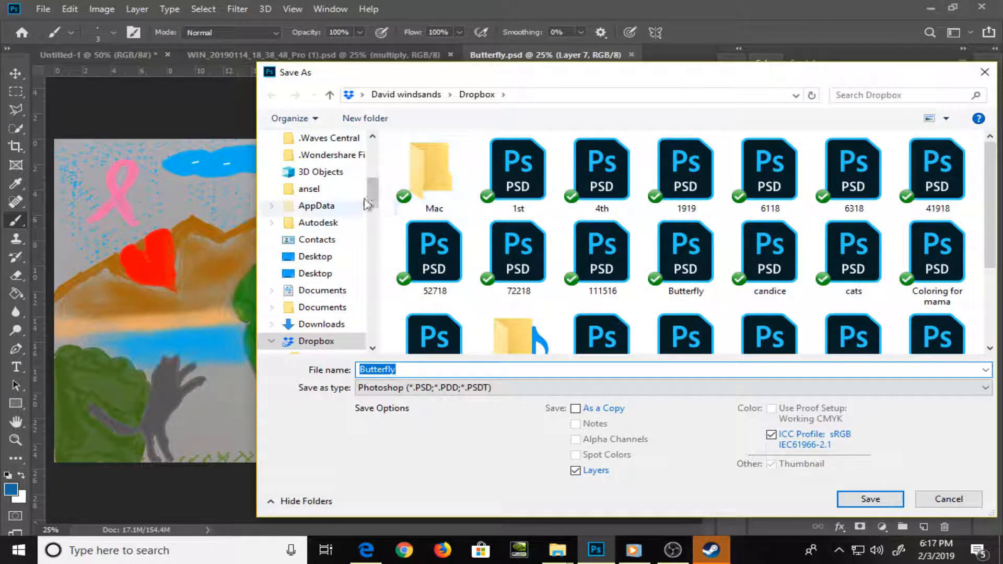
left_click_drag(380, 200, 380, 246)
scroll(347, 194, "down", 5)
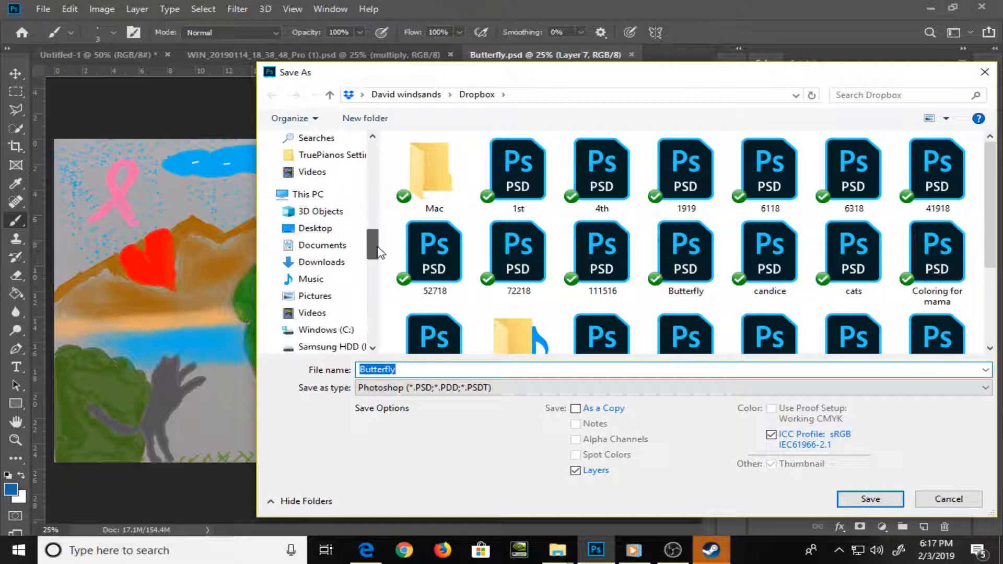
left_click(334, 173)
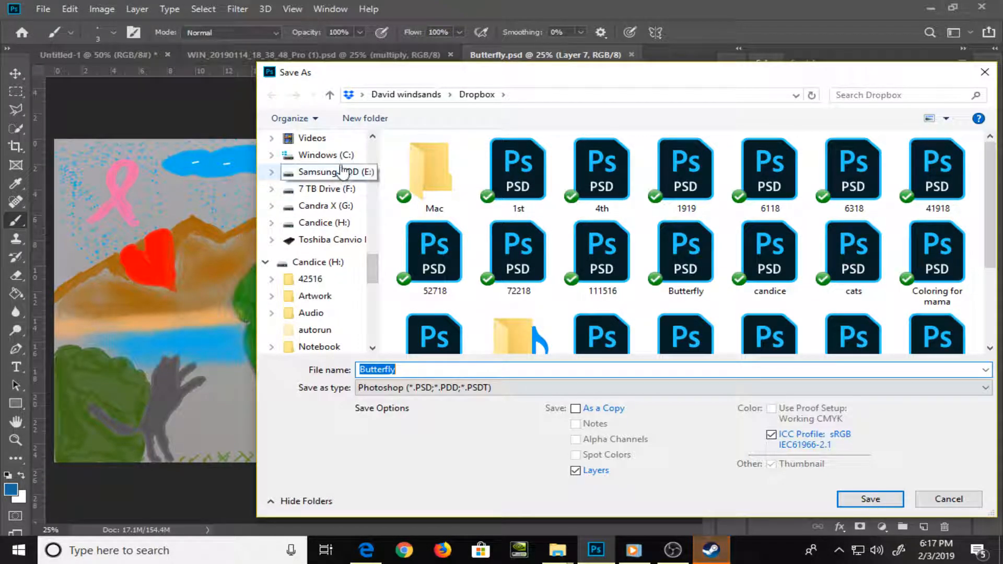
double_click(478, 177)
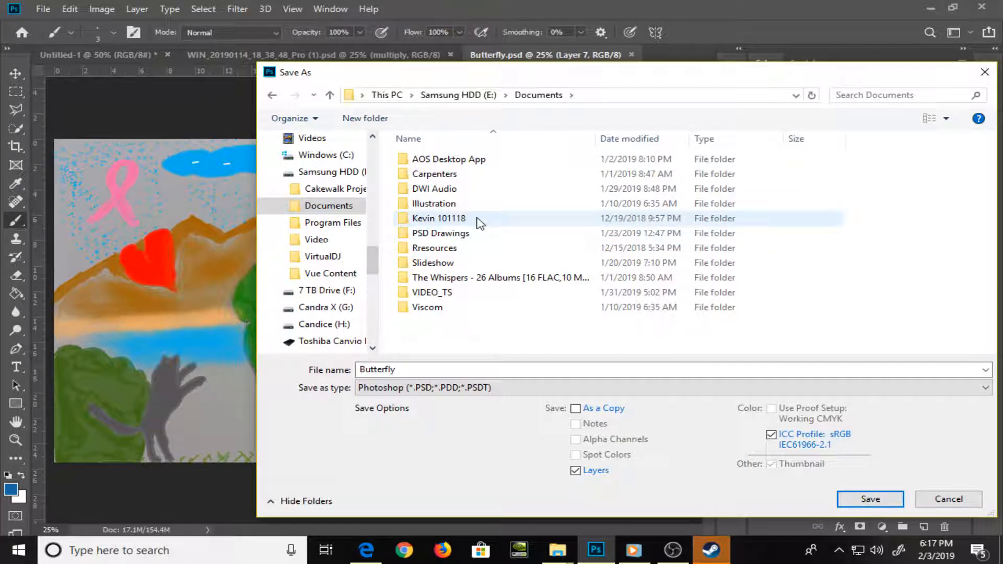
double_click(441, 233)
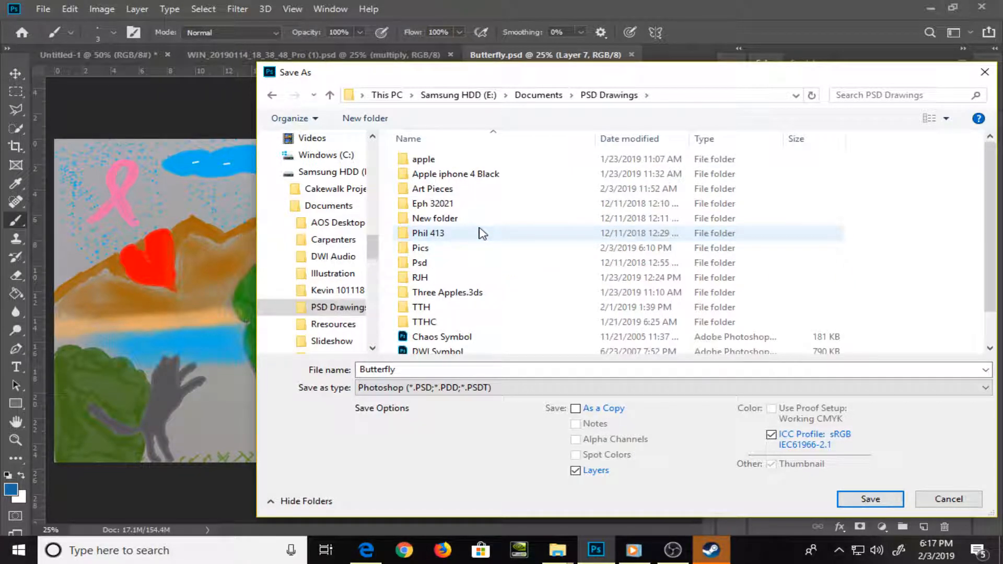
double_click(444, 189)
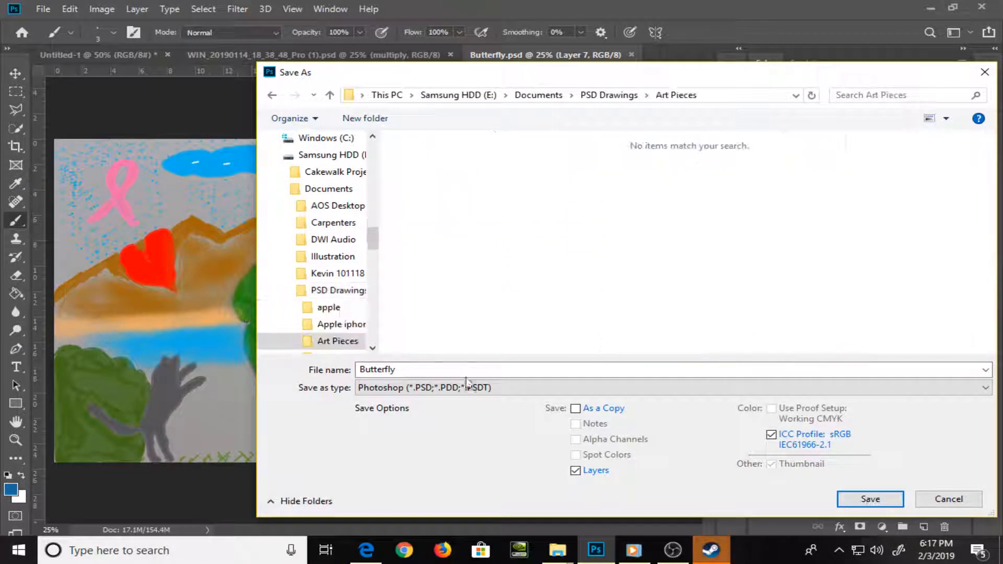
Name the file Mama Butterfly 122518 and save it as a JPEG at maximum quality 12 with the Baseline ("Standard") format
left_click(460, 370)
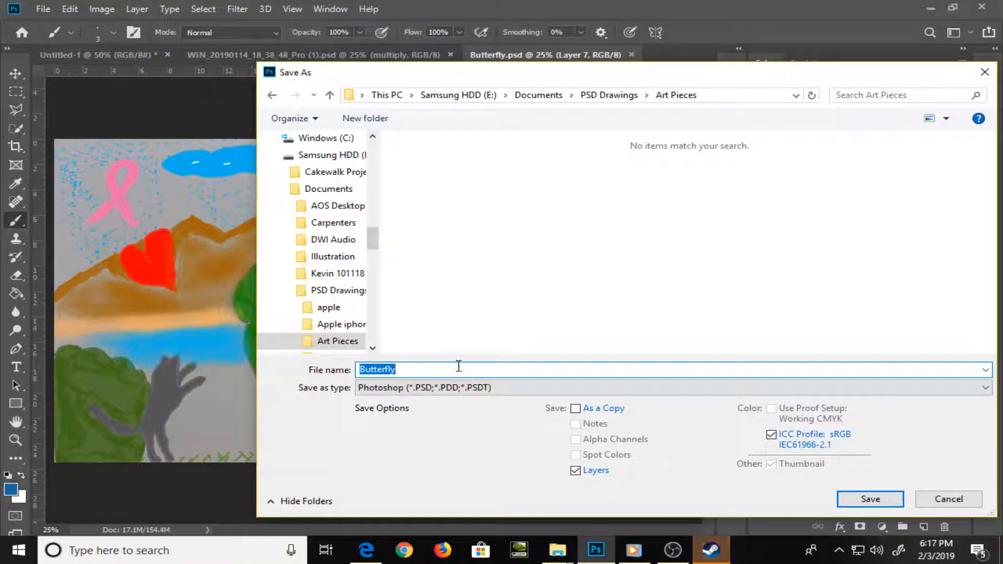
type("Mam")
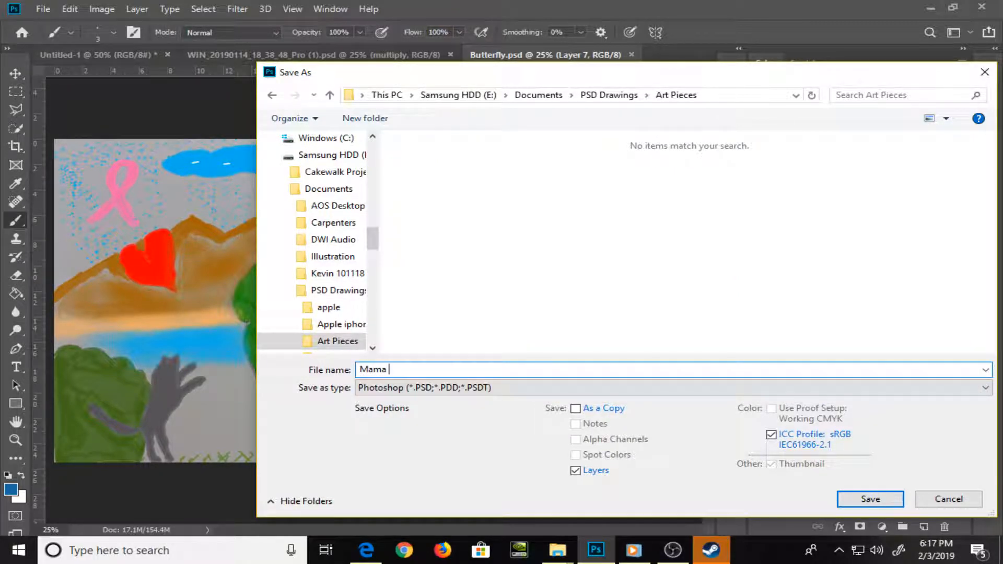
type("a B")
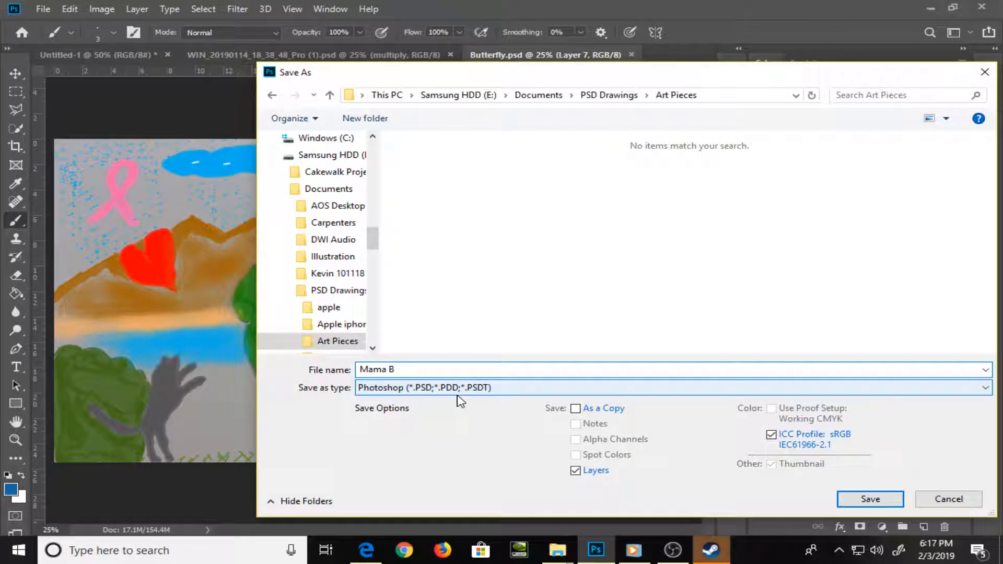
type("utterfly")
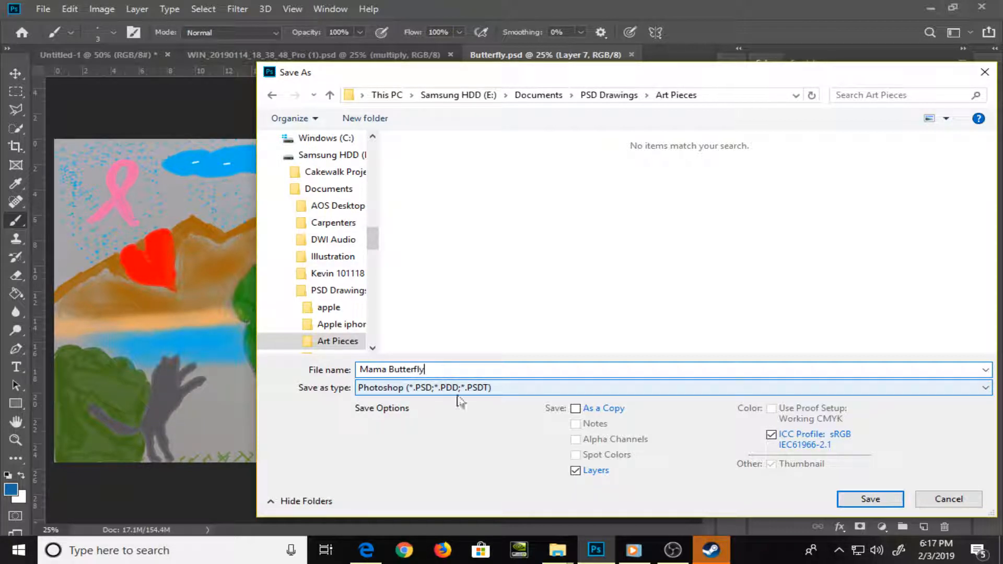
type(" 1225")
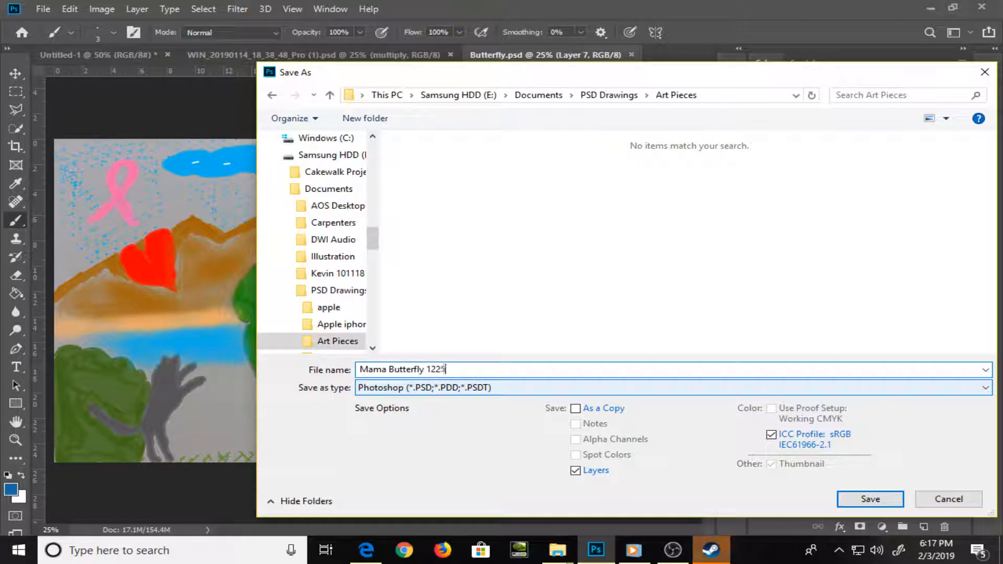
type("18")
key("Tab")
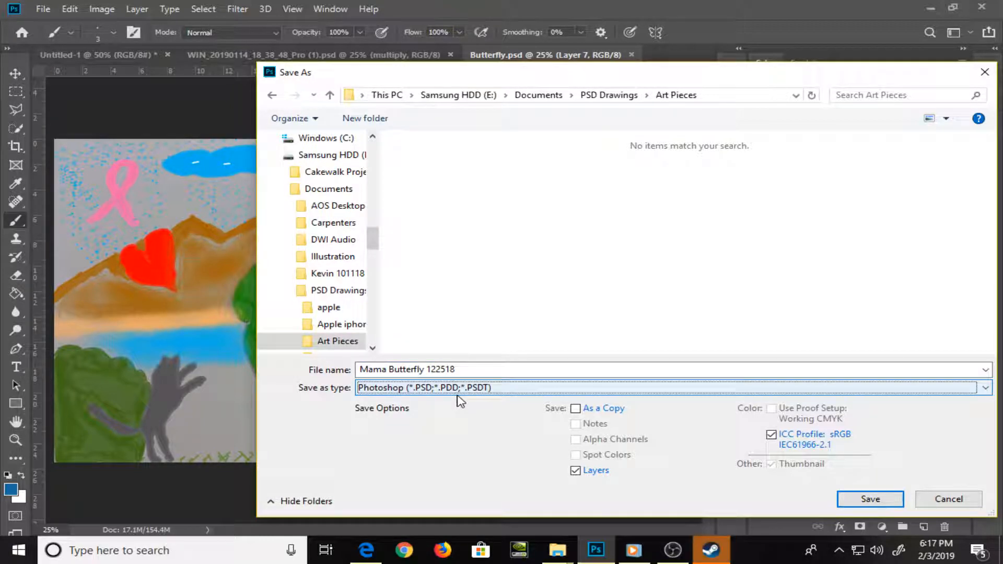
key("j")
key("Return")
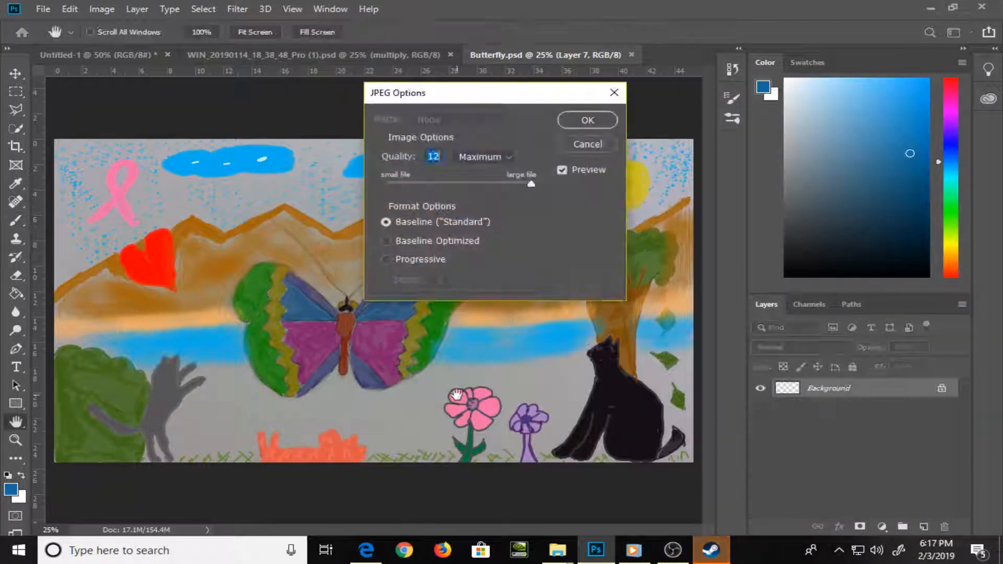
key("Return")
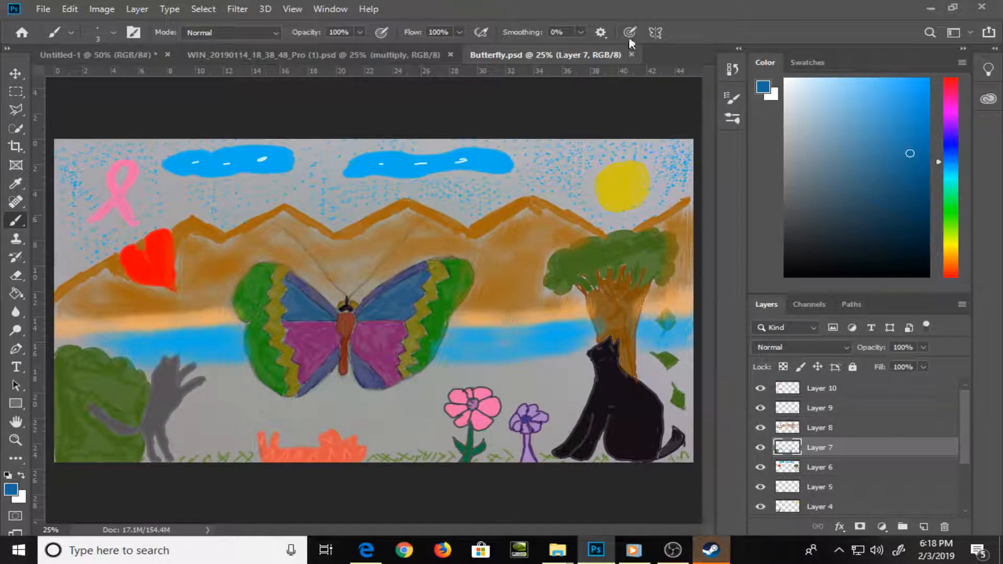
Close the Butterfly.psd and WIN_20190114_18_38_48_Pro (1).psd documents, and restart Steam to apply its client update
left_click(632, 55)
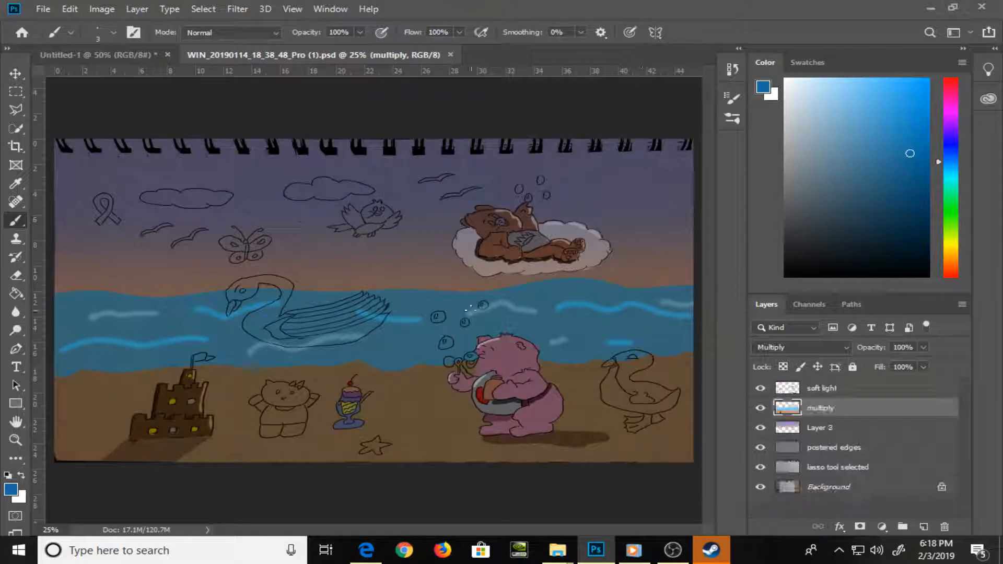
left_click(451, 55)
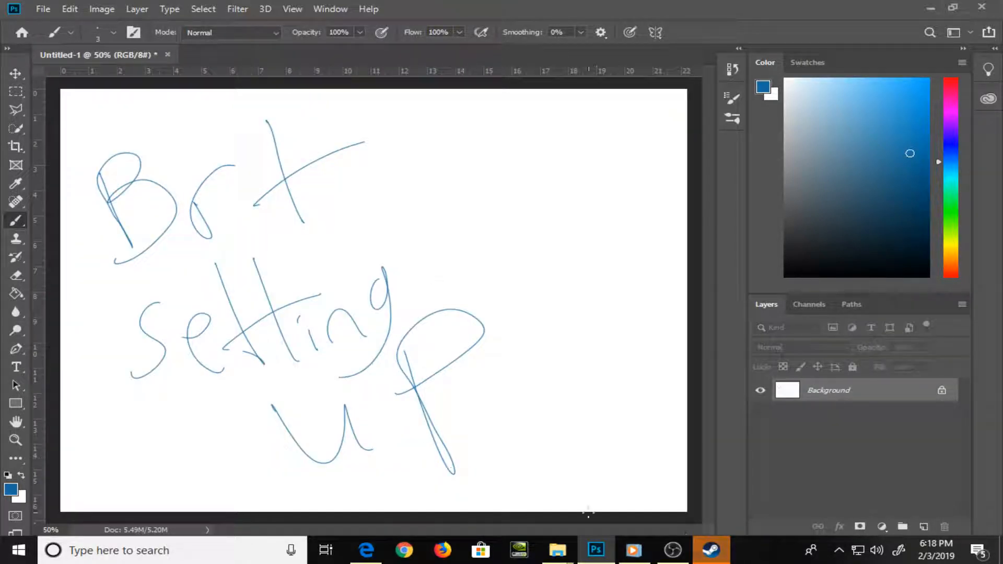
left_click(714, 554)
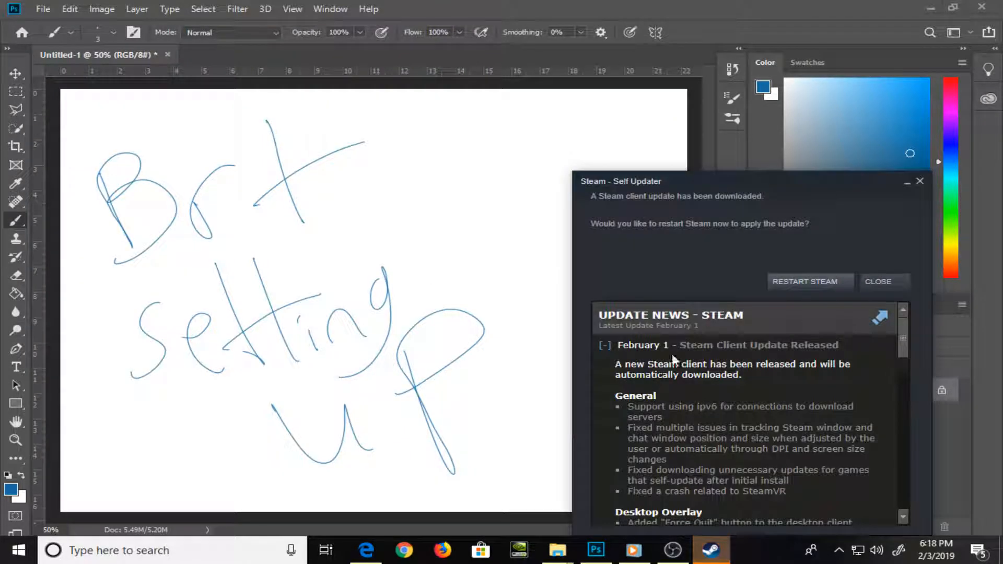
left_click(822, 278)
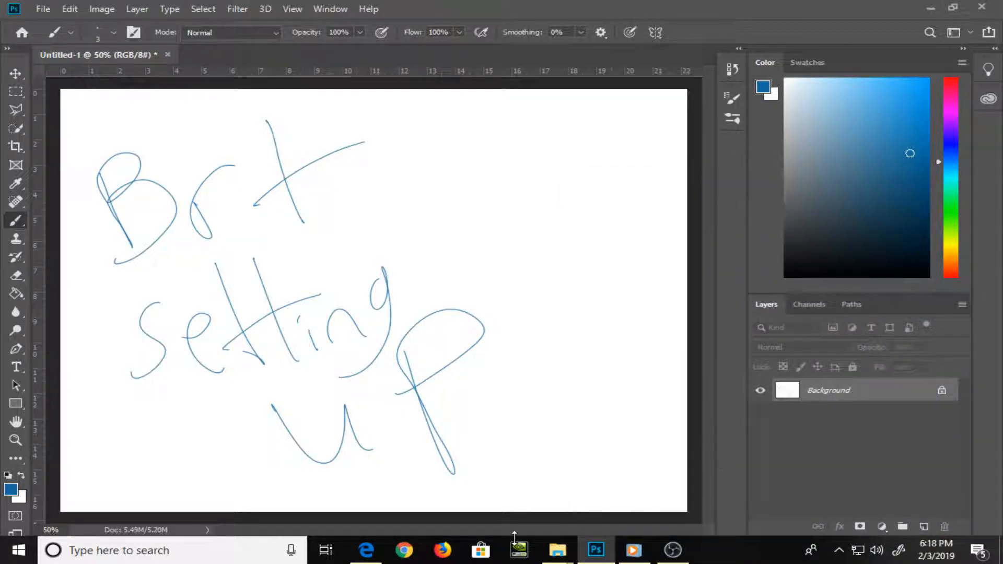
Switch to the Dropbox folder in File Explorer and open the 1919 PSD in Photoshop
mouse_move(557, 557)
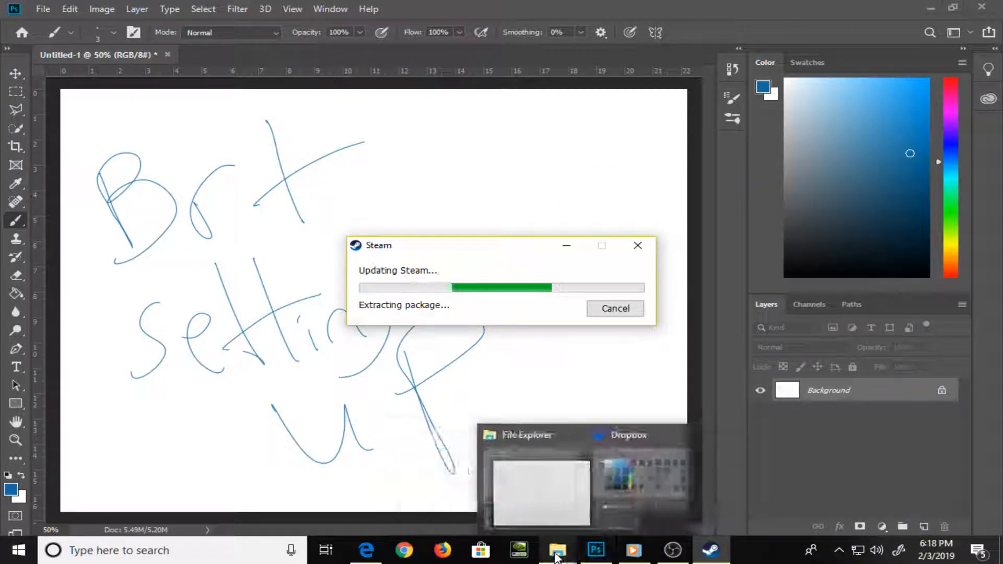
left_click(598, 500)
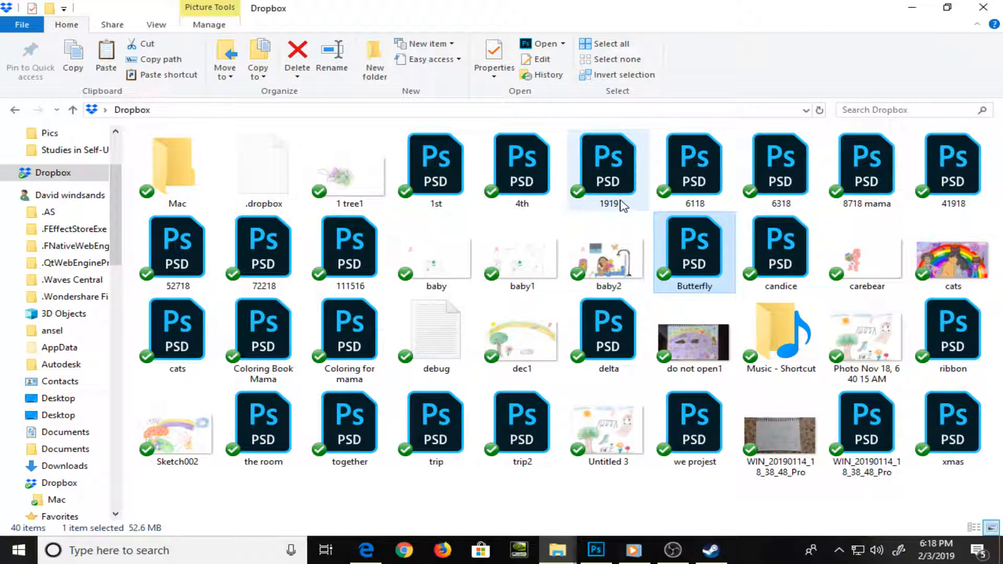
double_click(622, 205)
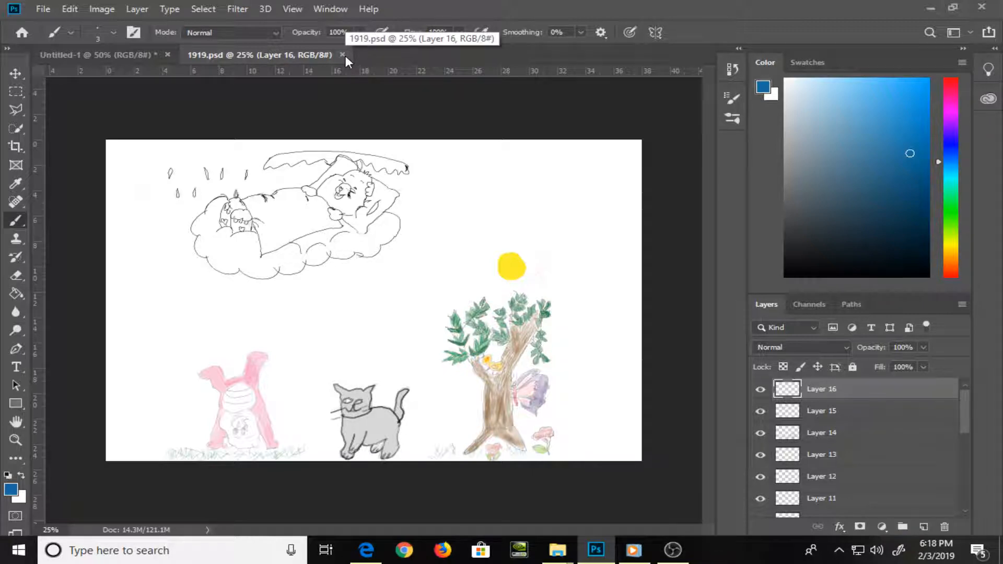
Switch to File Explorer, go to Samsung HDD (E:) > Documents > PSD Drawings, glance through the Pics folder and open the Art Pieces folder
mouse_move(556, 562)
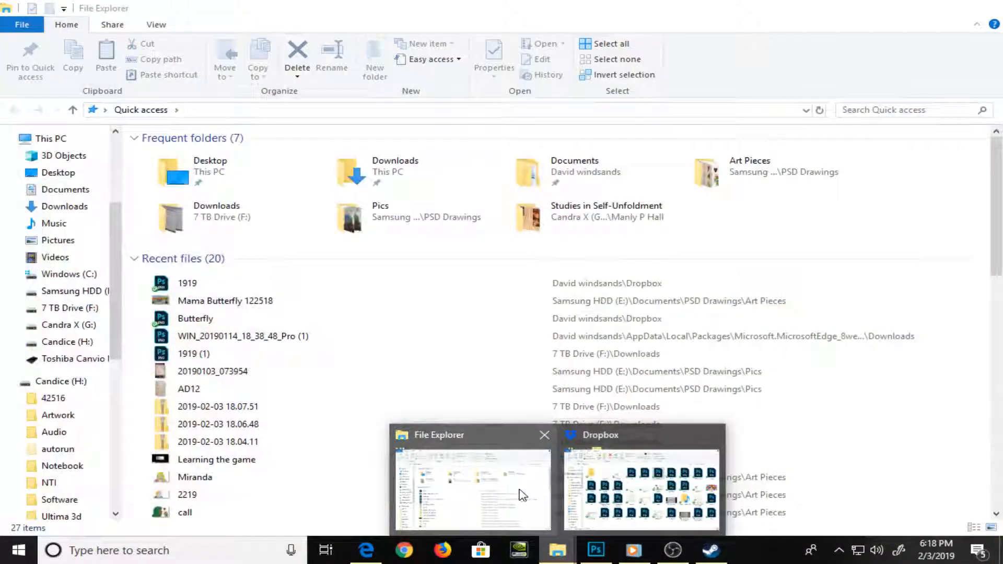
left_click(520, 495)
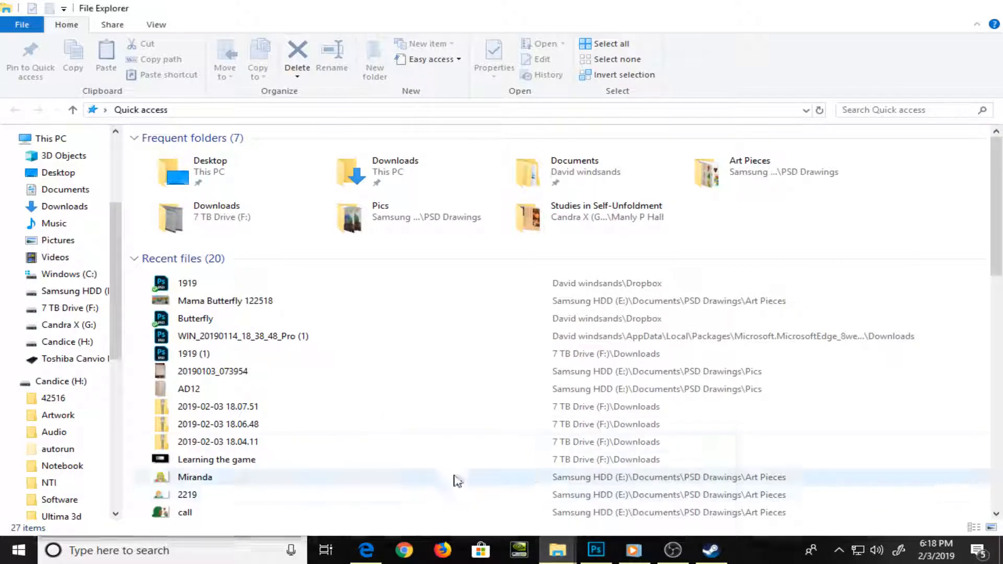
left_click(60, 292)
double_click(200, 171)
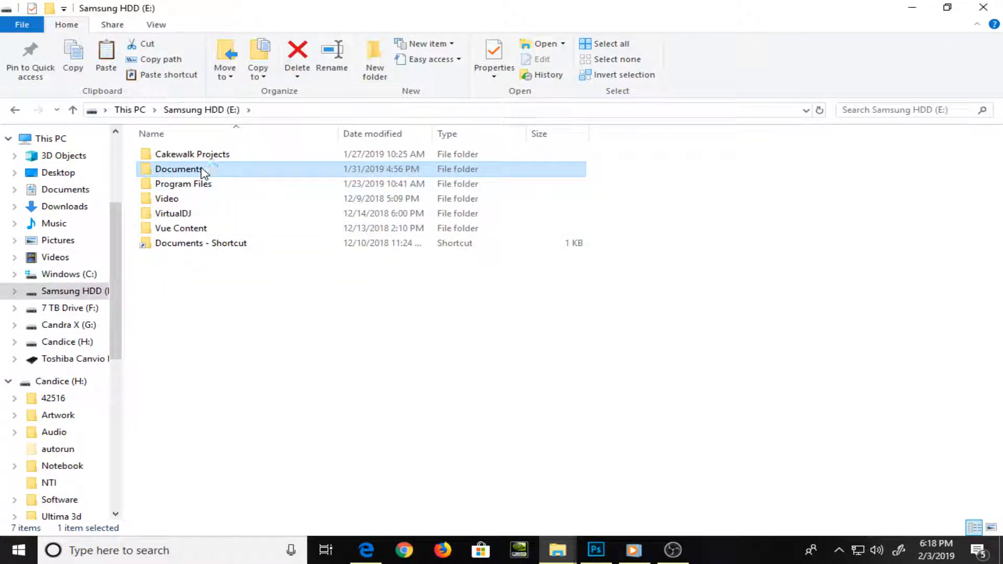
double_click(183, 228)
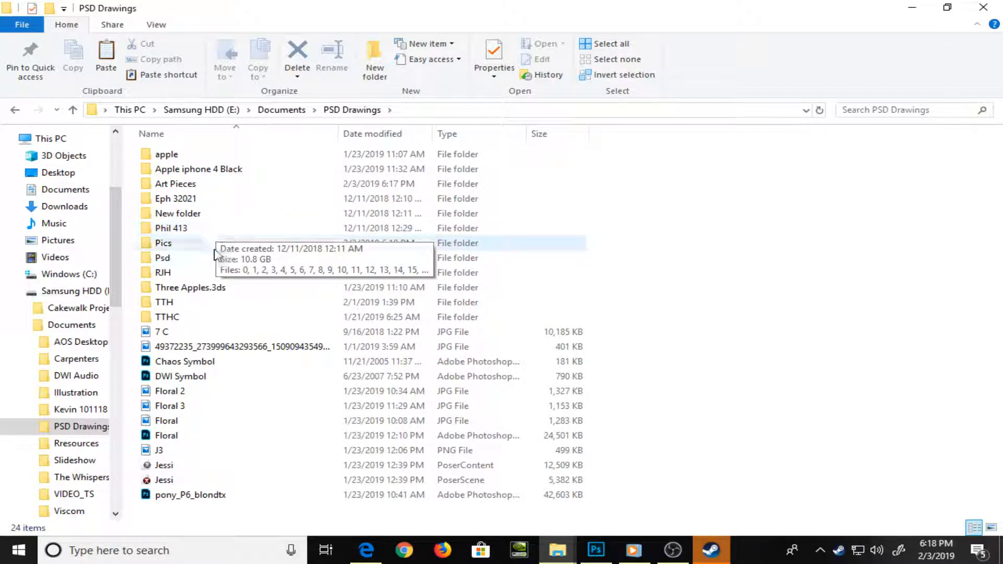
double_click(219, 248)
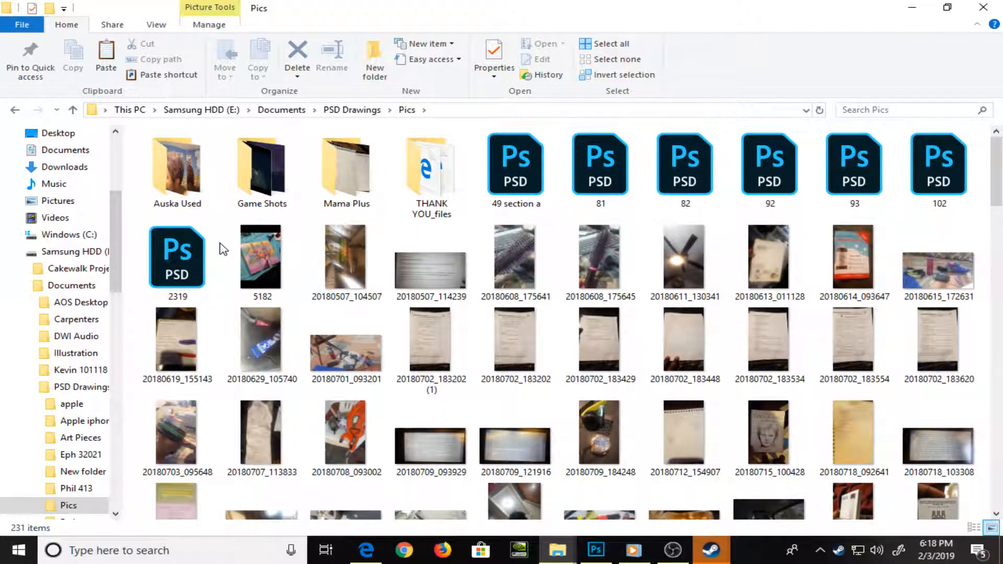
scroll(223, 249, "down", 3)
scroll(223, 249, "down", 7)
scroll(223, 248, "up", 10)
key("alt+Left")
double_click(206, 185)
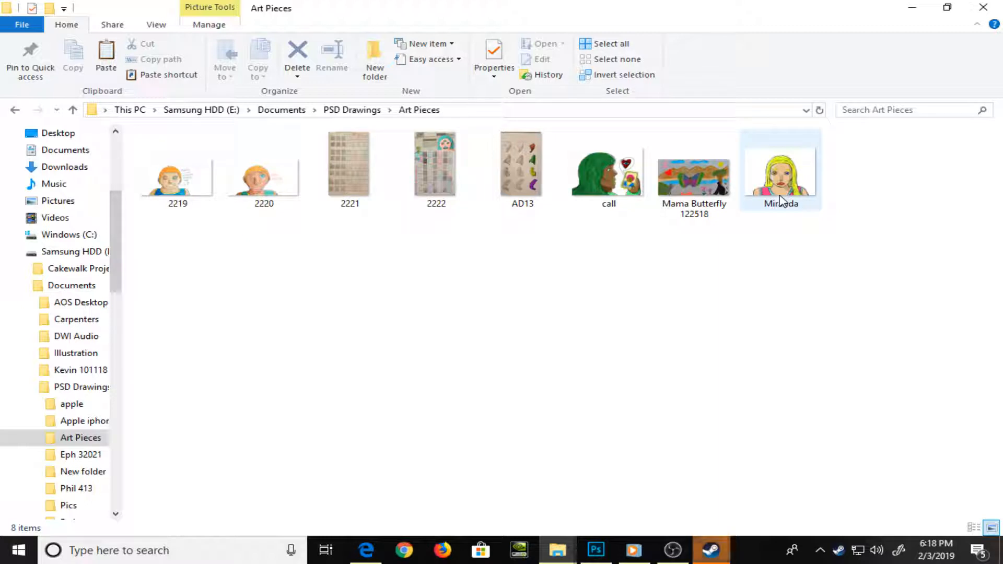
left_click(782, 201)
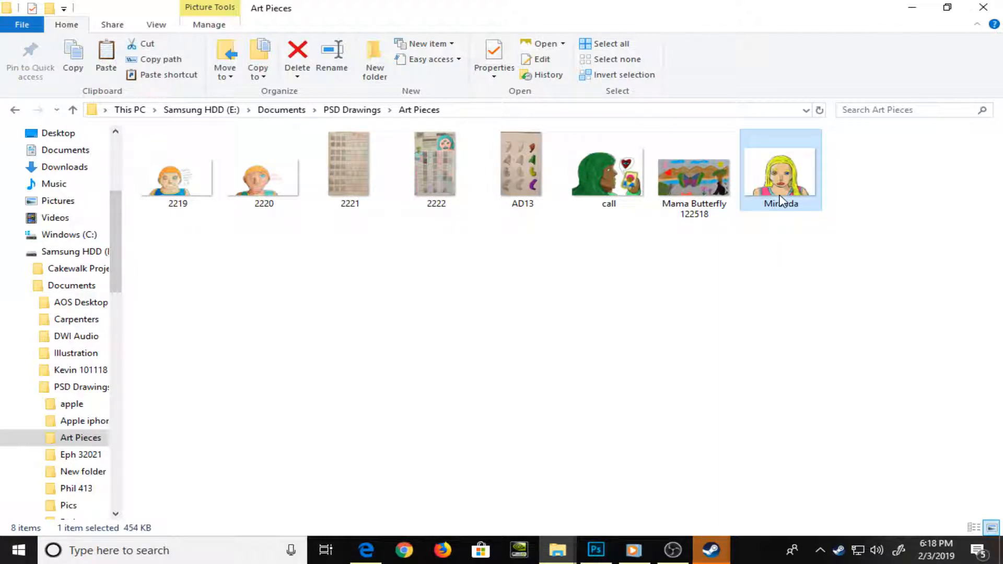
key("Delete")
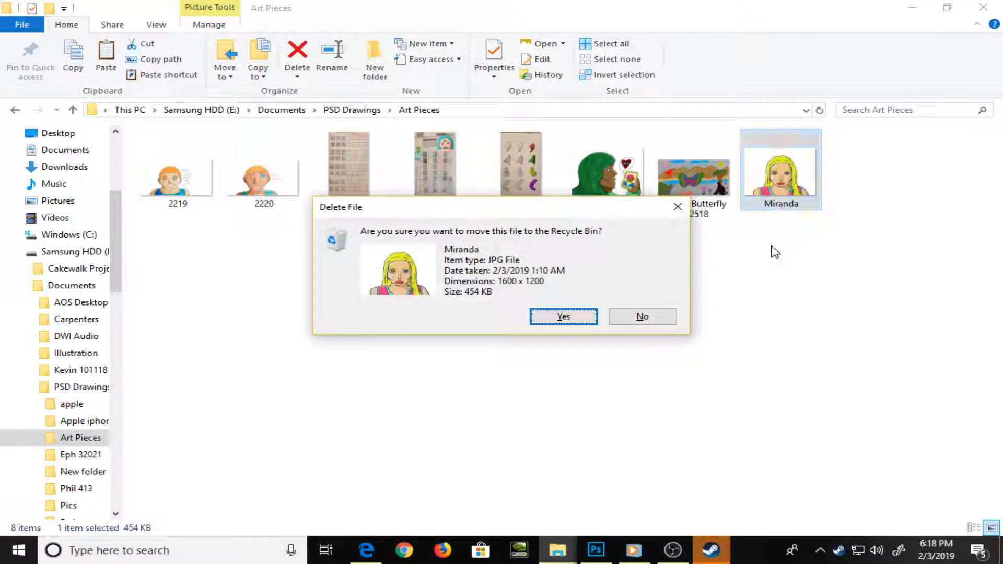
left_click(662, 316)
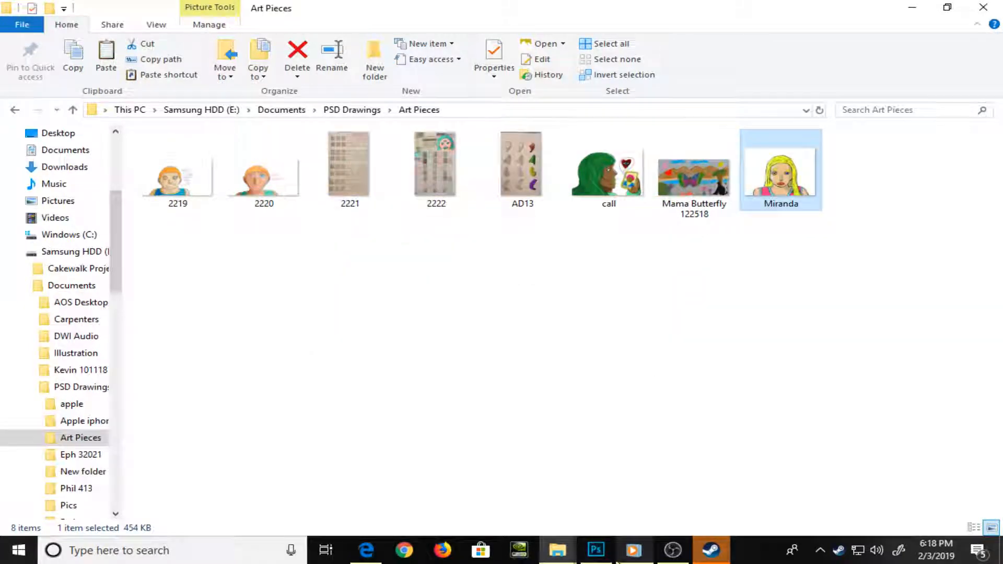
Switch to Photoshop and try to reopen 1919.psd from the recent files
left_click(596, 551)
left_click(31, 9)
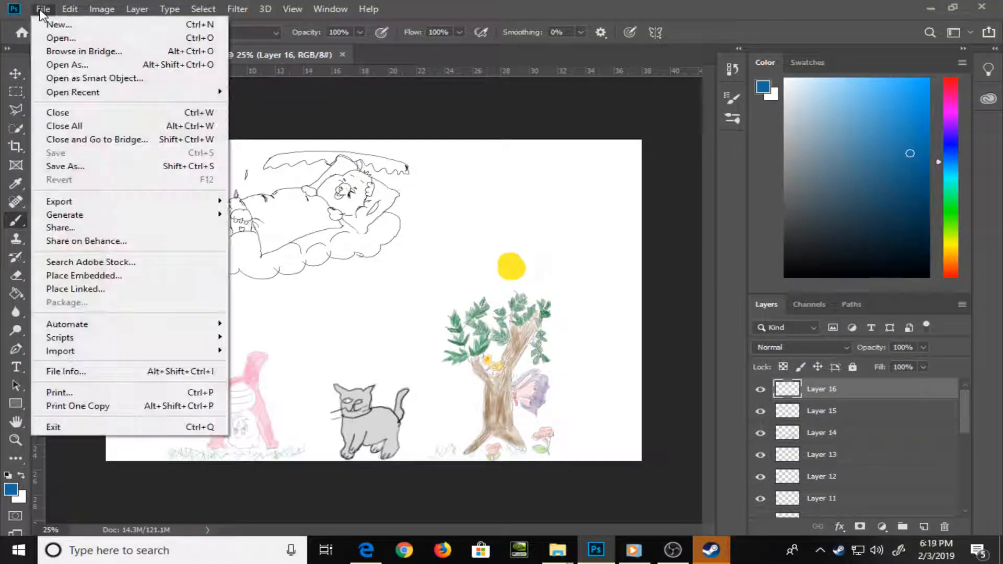
mouse_move(135, 93)
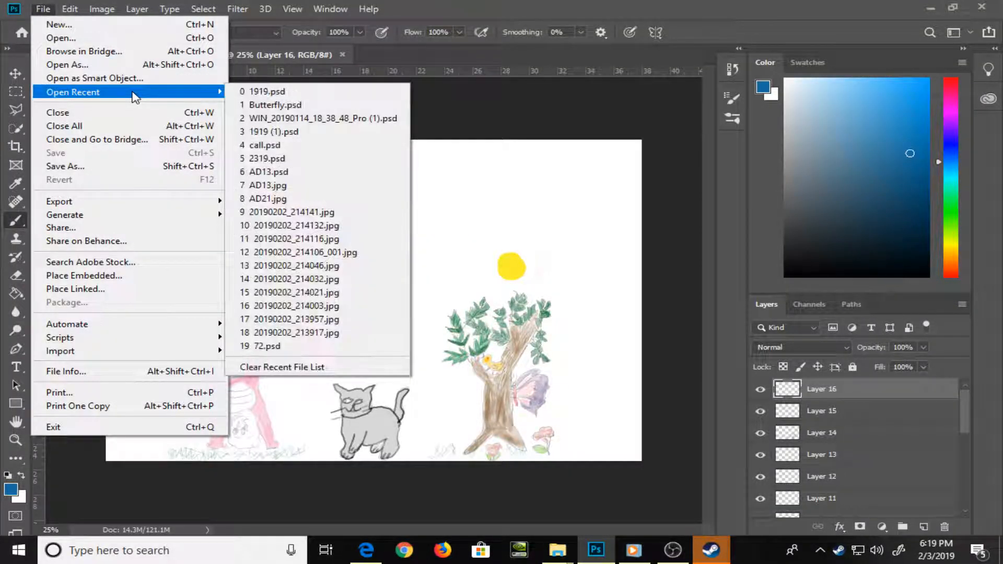
left_click(303, 92)
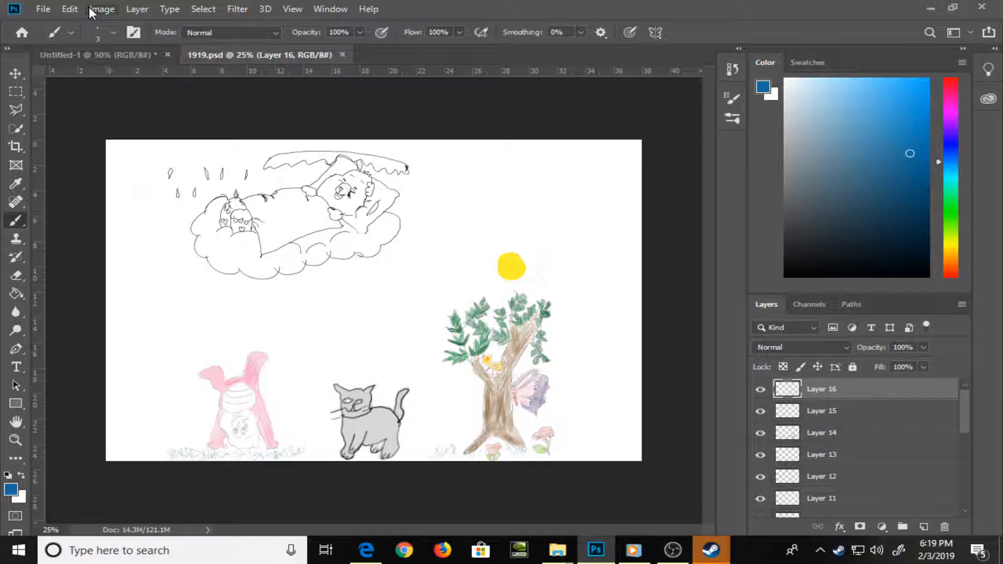
left_click(40, 11)
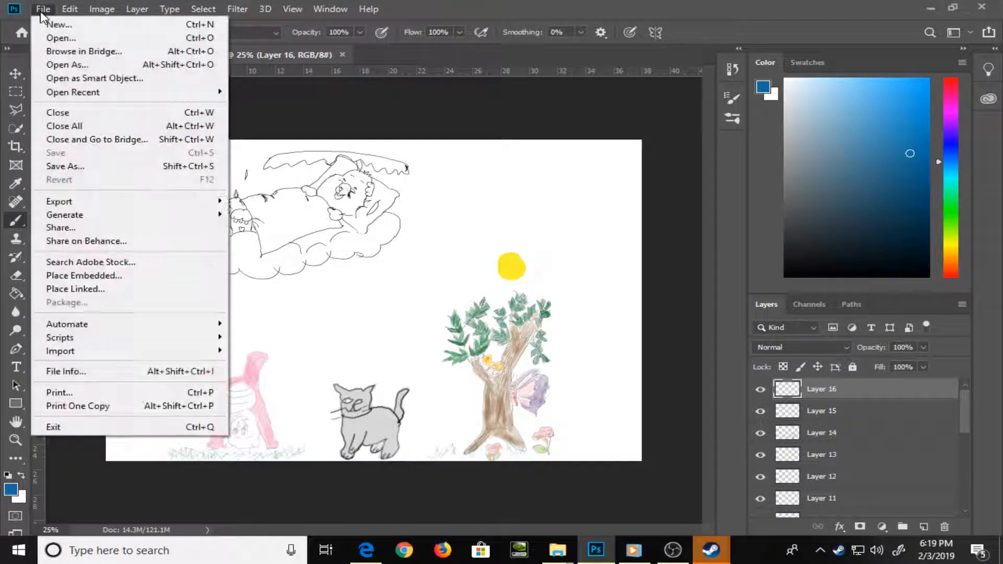
left_click(328, 90)
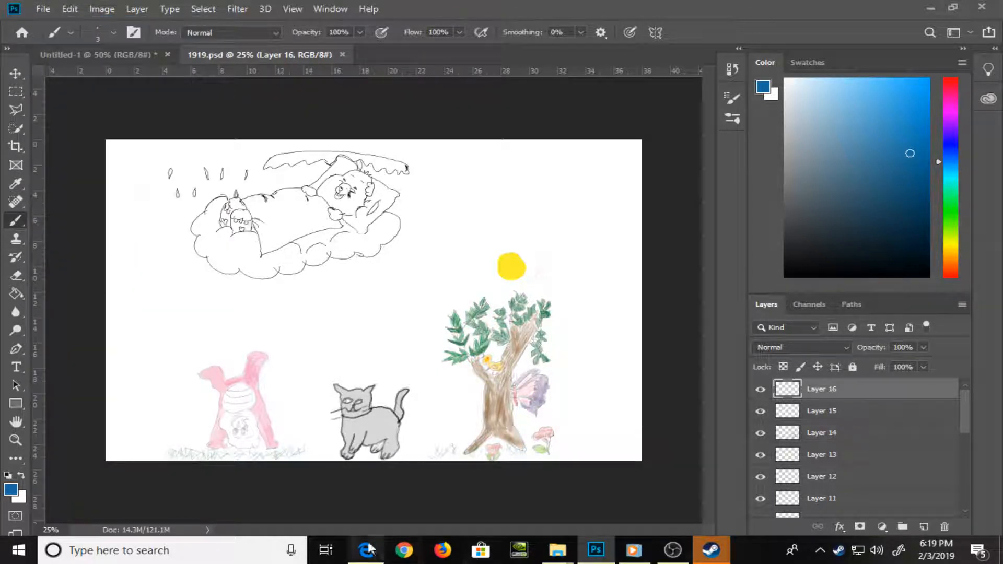
mouse_move(554, 559)
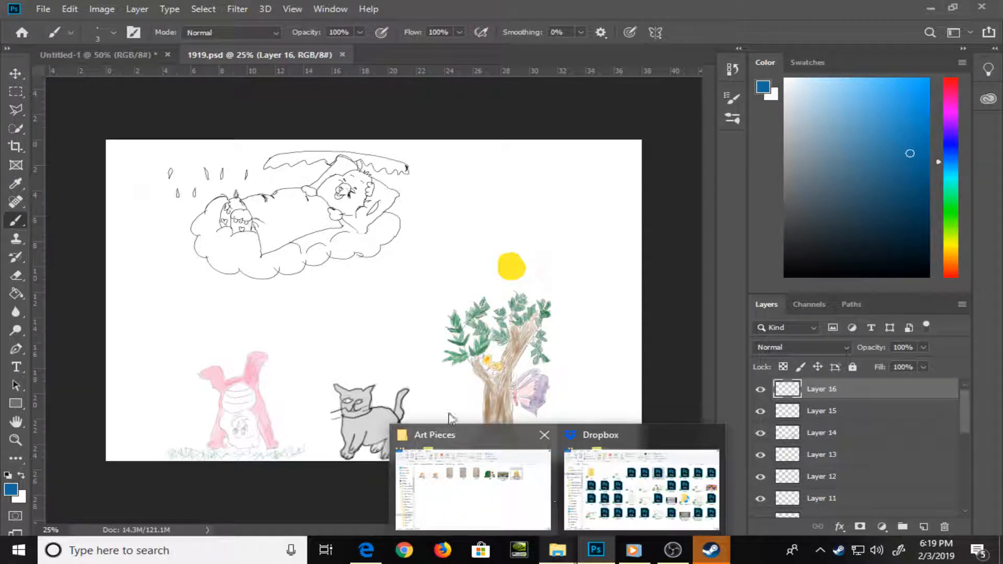
Open the portrait drawing 2319.psd from the recent files
left_click(42, 9)
mouse_move(123, 92)
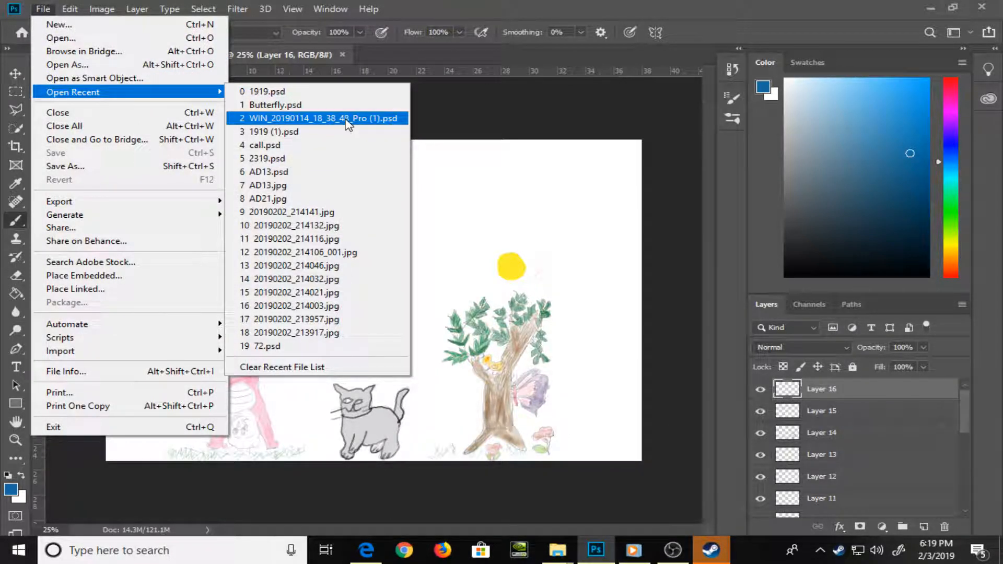
left_click(348, 164)
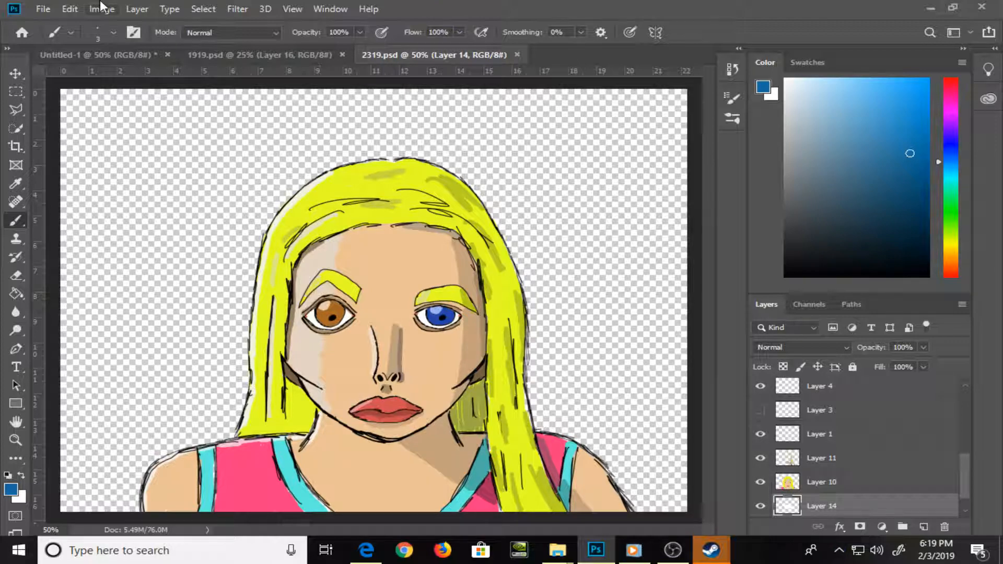
Start saving the portrait under a new name in the PSD Drawings > Art Pieces folder
left_click(43, 9)
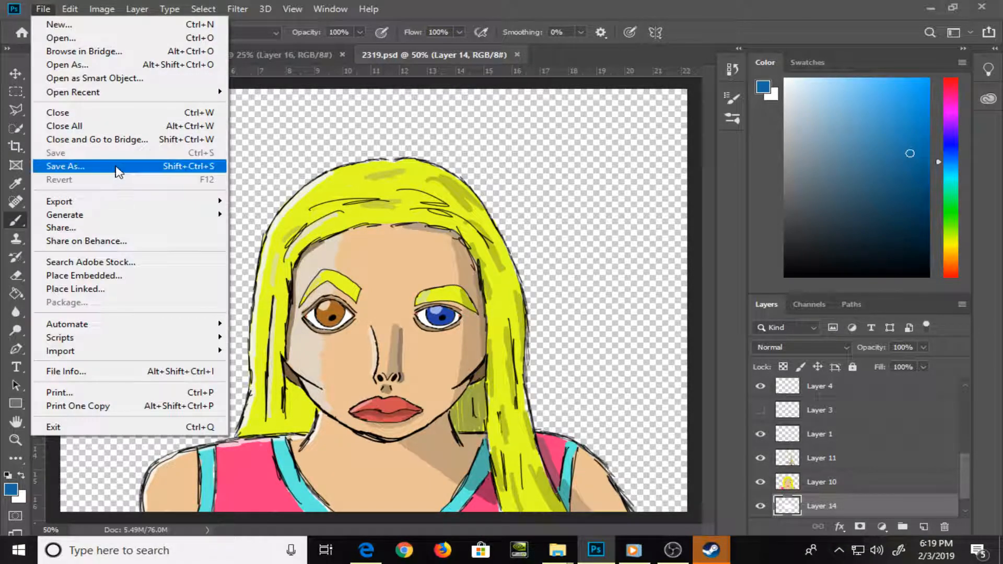
left_click(116, 165)
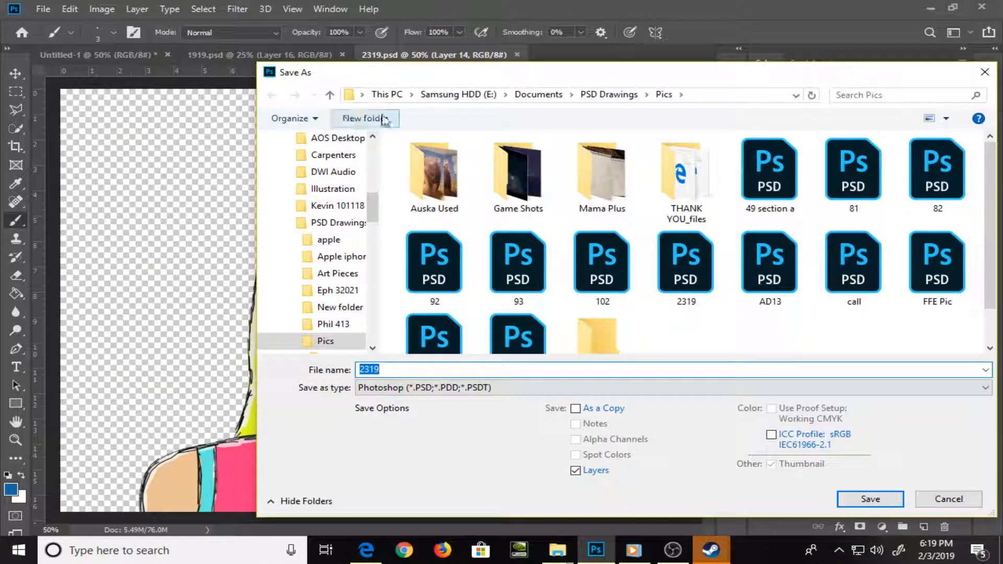
left_click(589, 95)
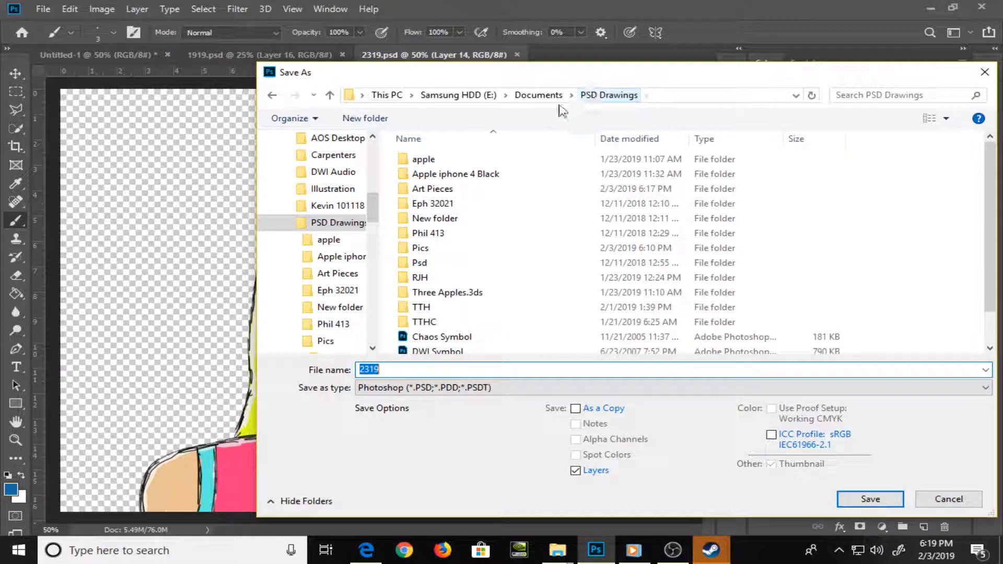
double_click(500, 191)
Name the portrait file Miranda, choose a non-PSD image format and save it with the default format options
left_click(445, 372)
double_click(445, 374)
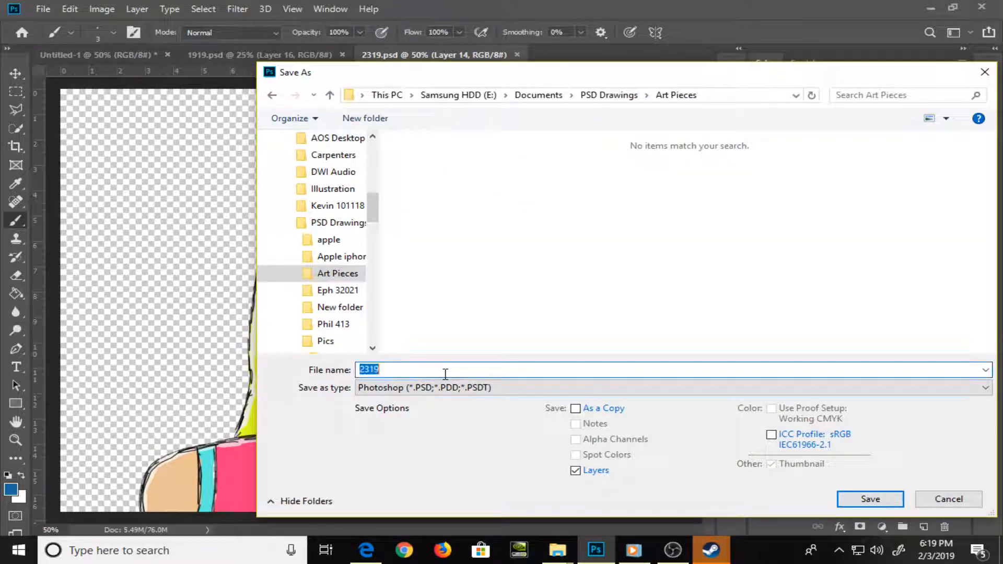
type("Miranda")
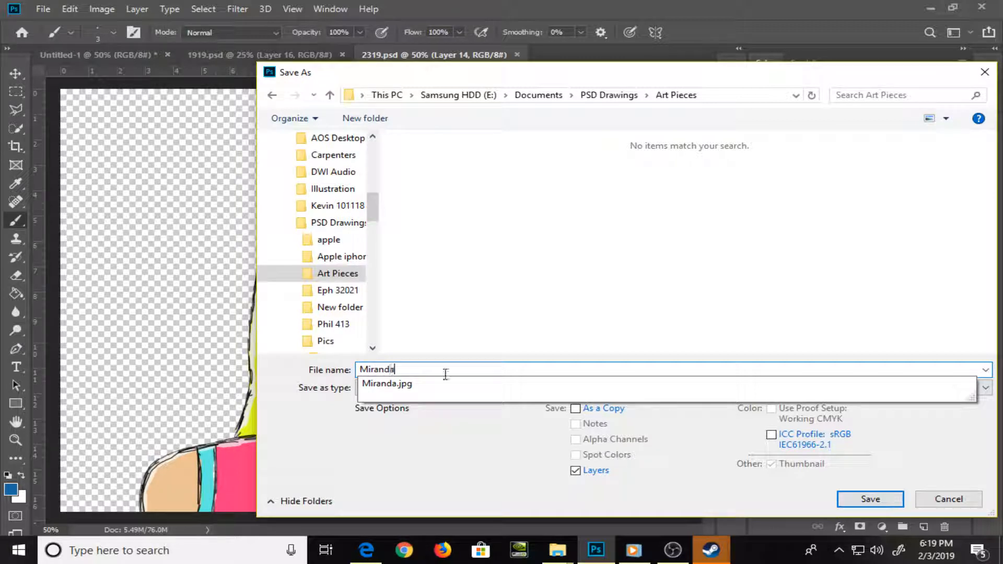
key("Tab")
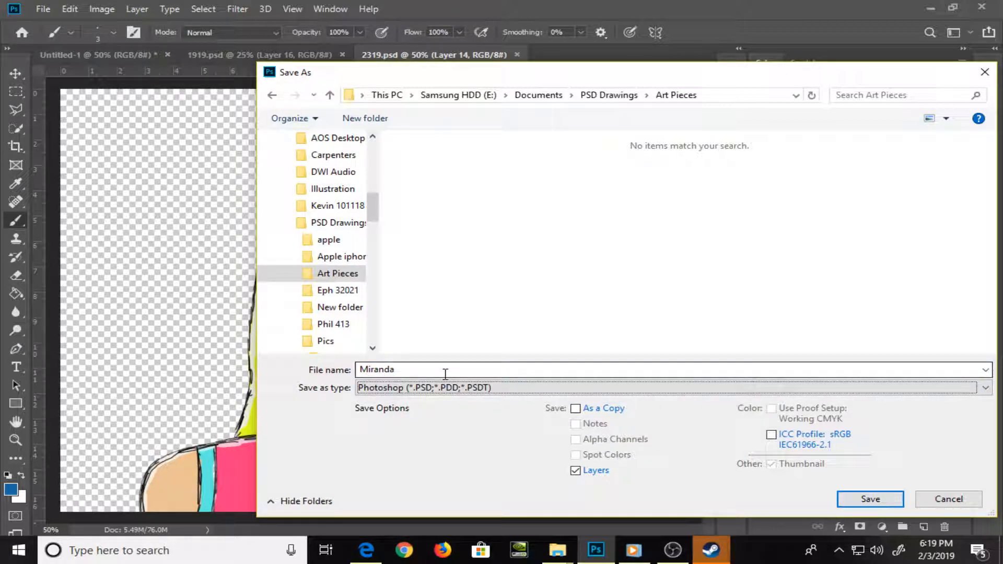
key("p")
key("p")
key("p")
key("p")
key("p")
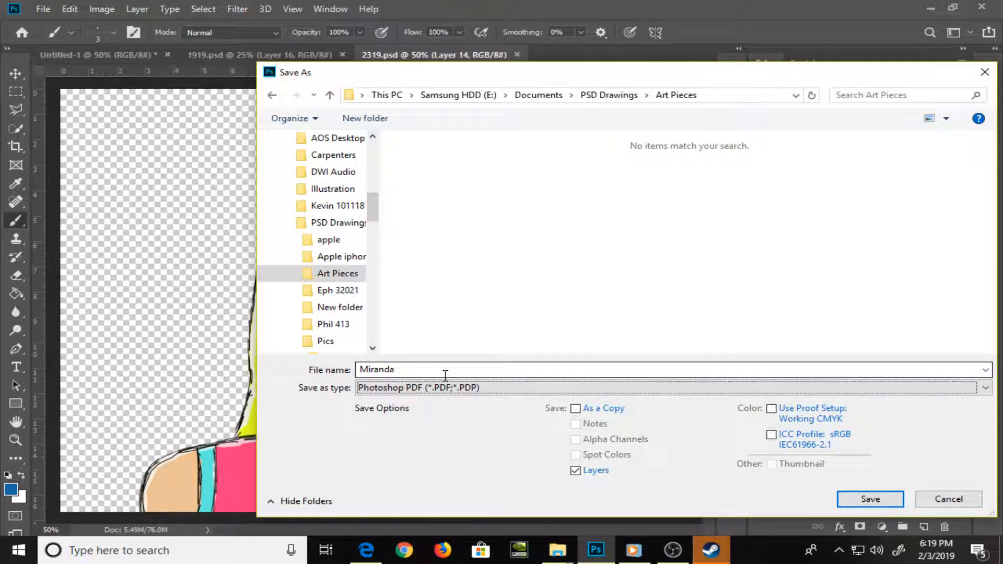
key("Return")
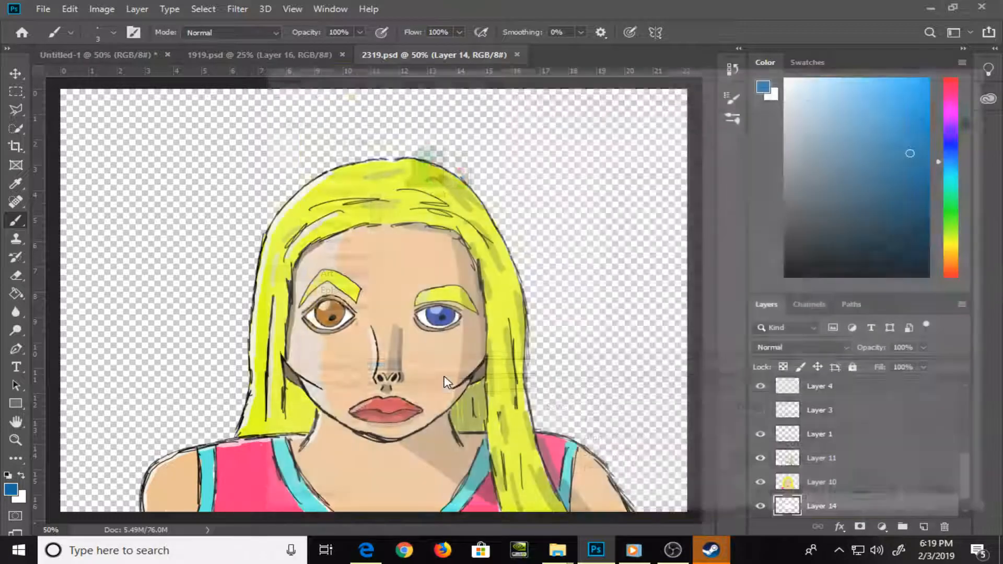
key("Return")
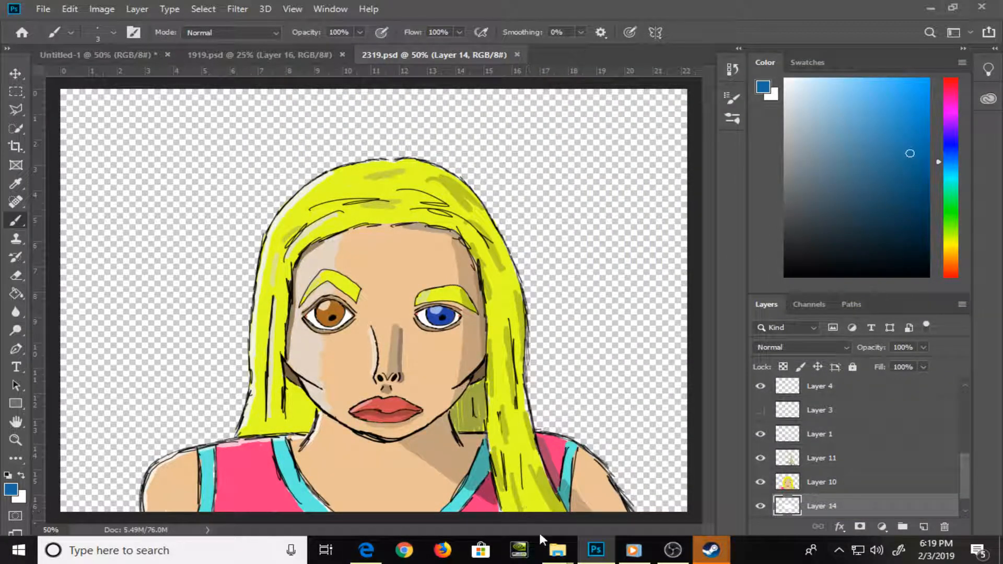
Switch to the Art Pieces folder in File Explorer and delete the older Miranda JPG
mouse_move(557, 551)
left_click(538, 507)
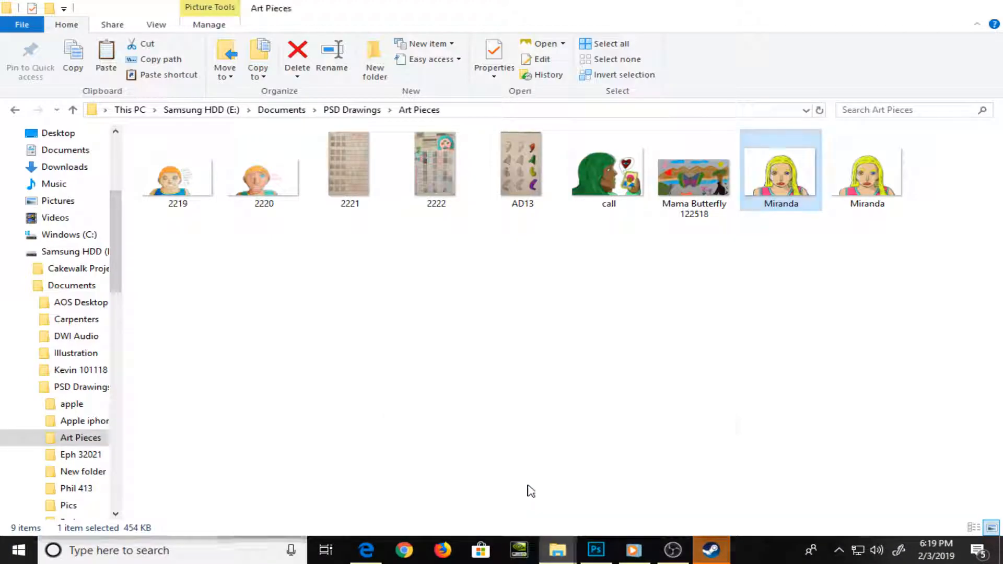
mouse_move(872, 168)
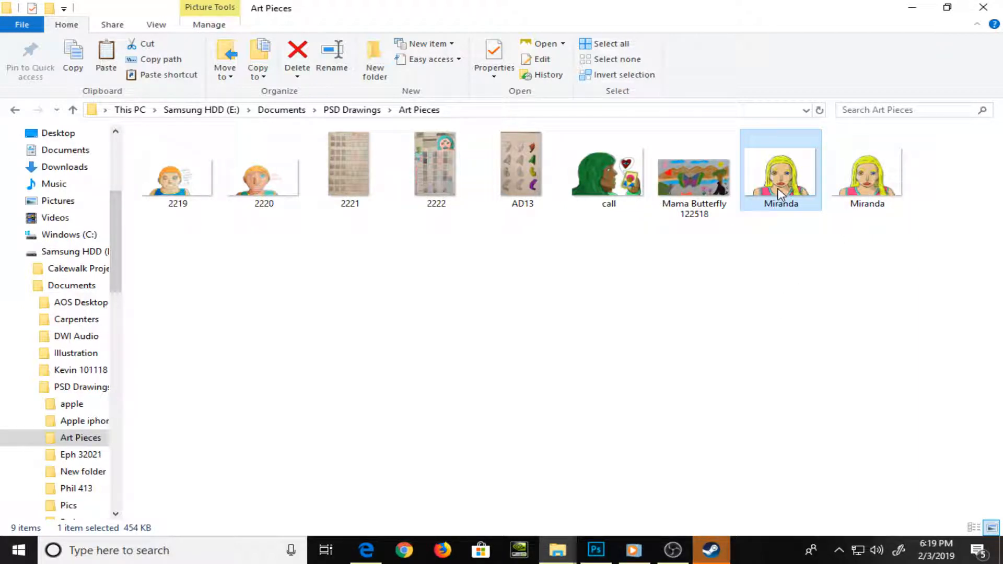
key("Delete")
key("Return")
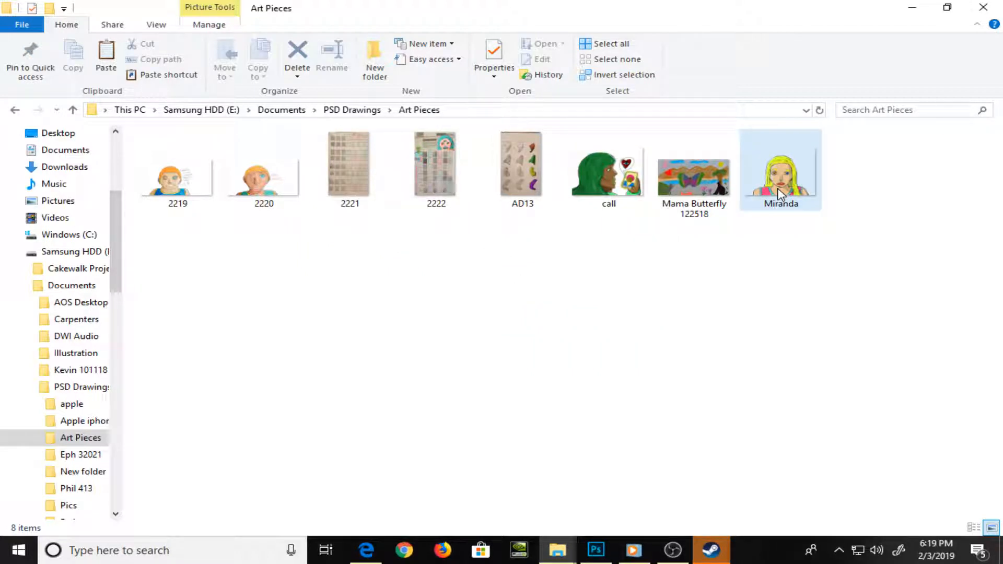
Switch to the Dropbox folder and view the carebear, Sketch002 and Photo Nov 18, 6 40 15 AM drawings one after another
key("alt+Tab")
key("Tab")
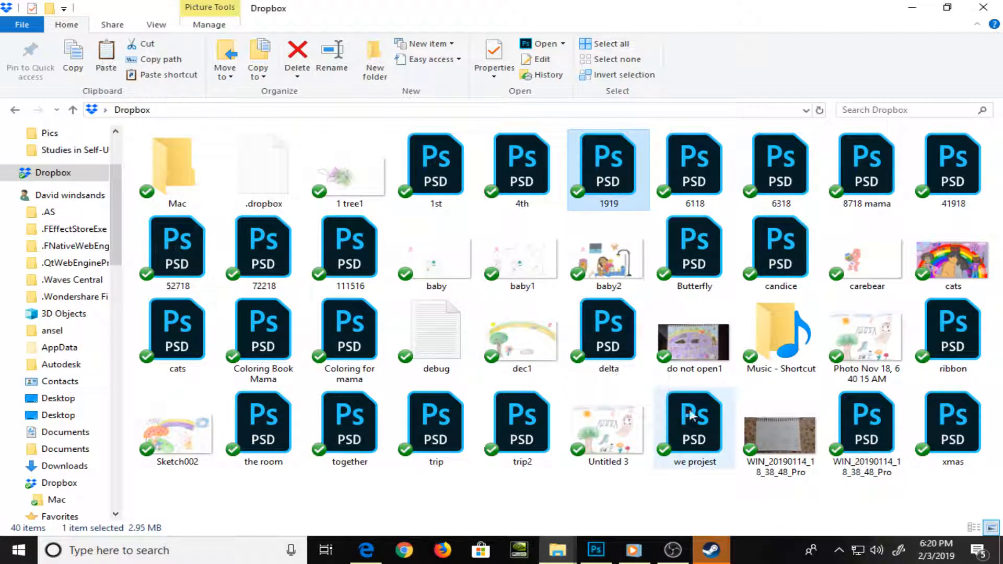
double_click(843, 266)
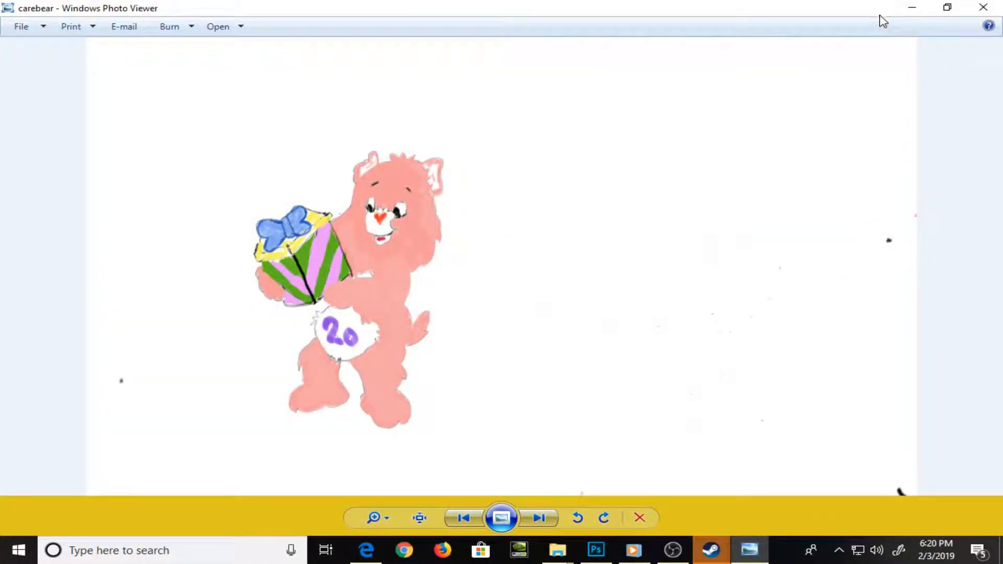
left_click(983, 8)
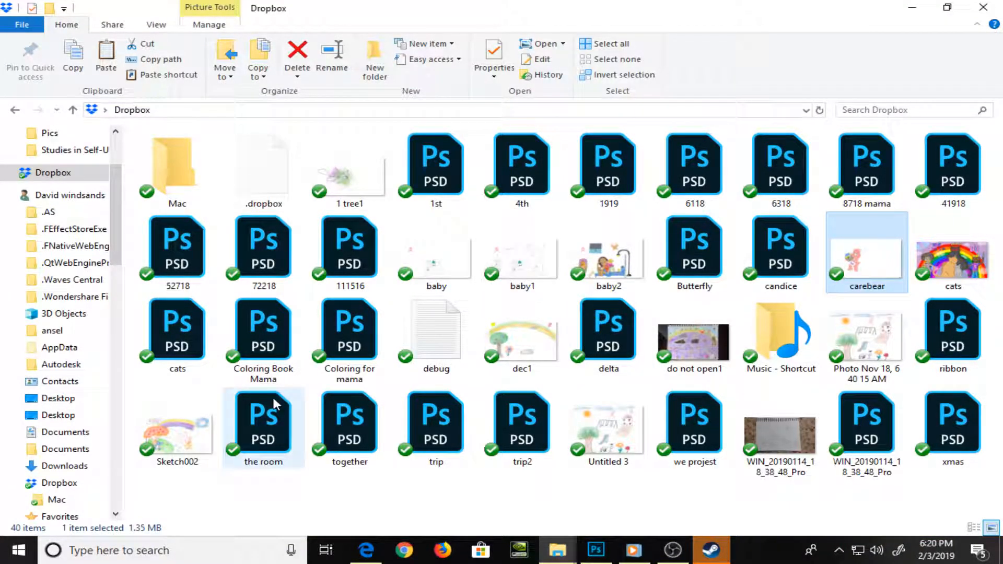
double_click(174, 448)
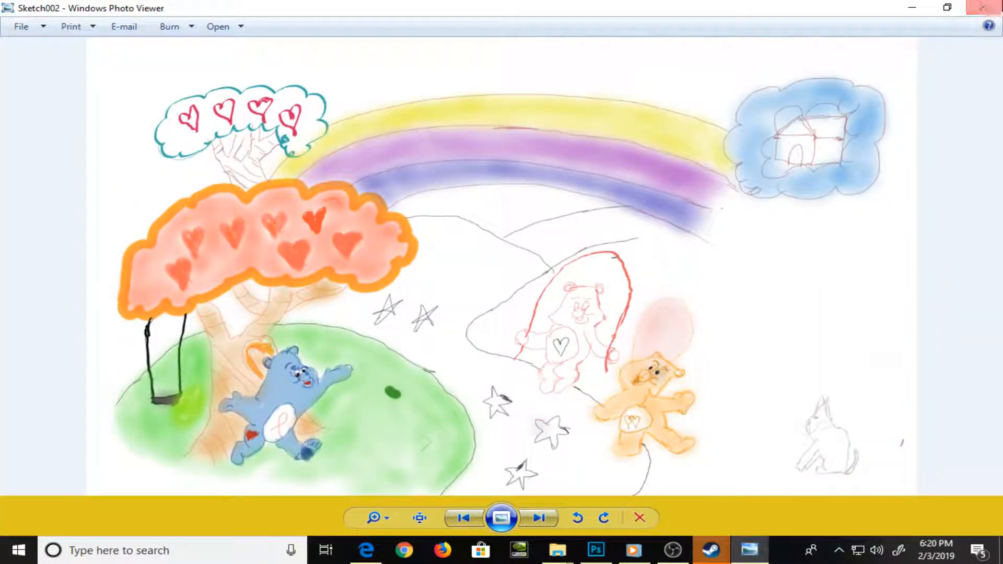
left_click(978, 10)
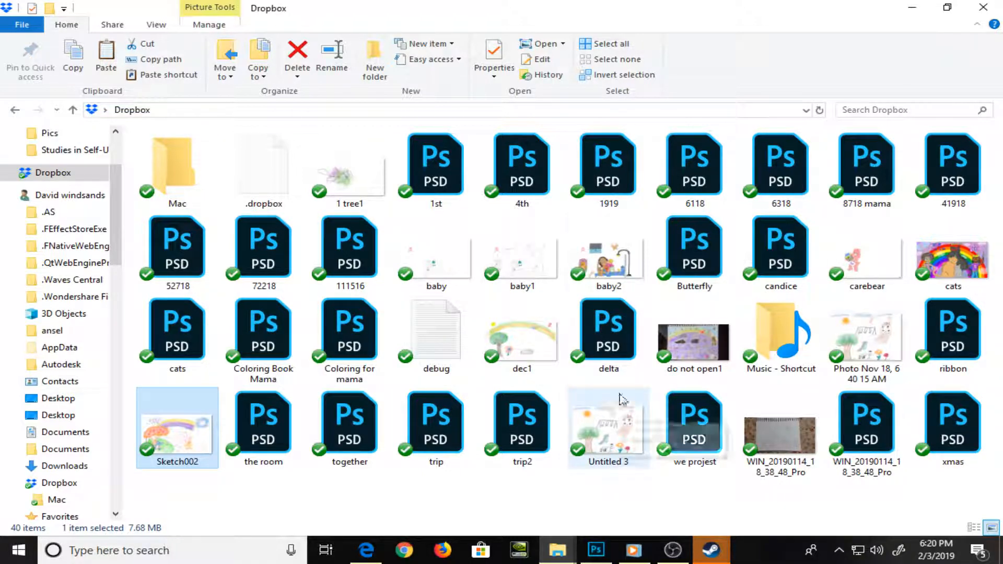
double_click(894, 334)
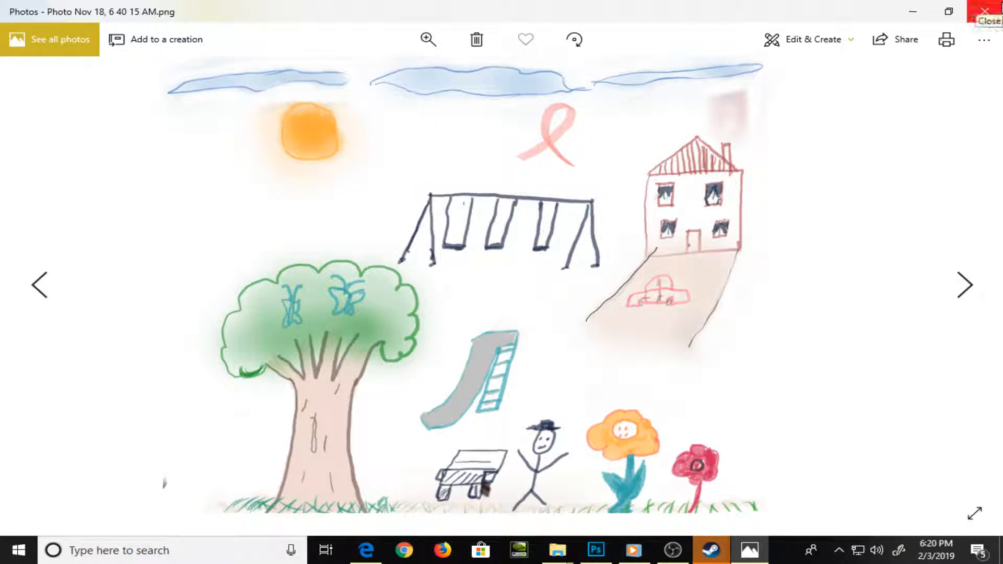
Close the photo being viewed and copy the carebear image from the Dropbox folder into the Art Pieces folder
left_click(1001, 7)
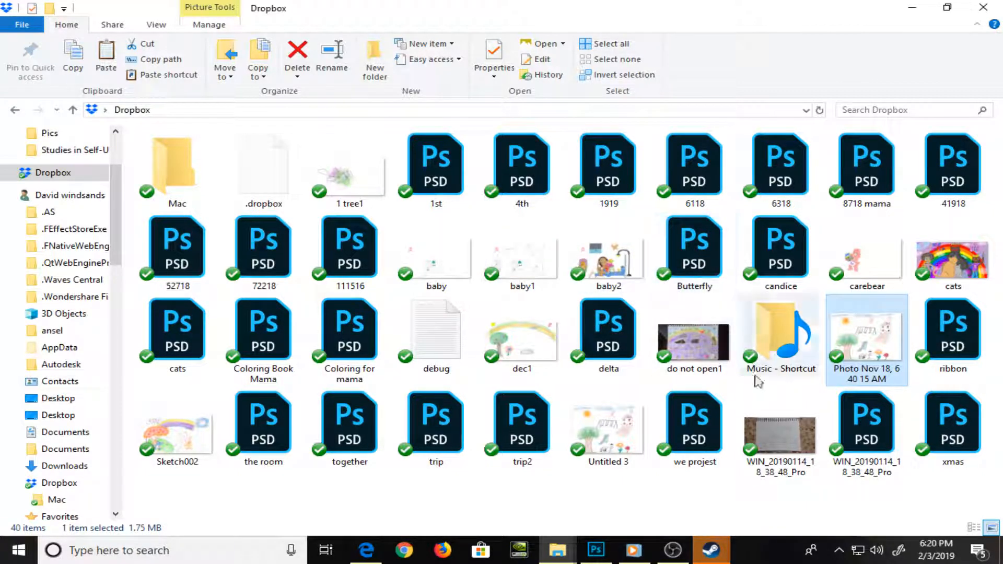
left_click(798, 442)
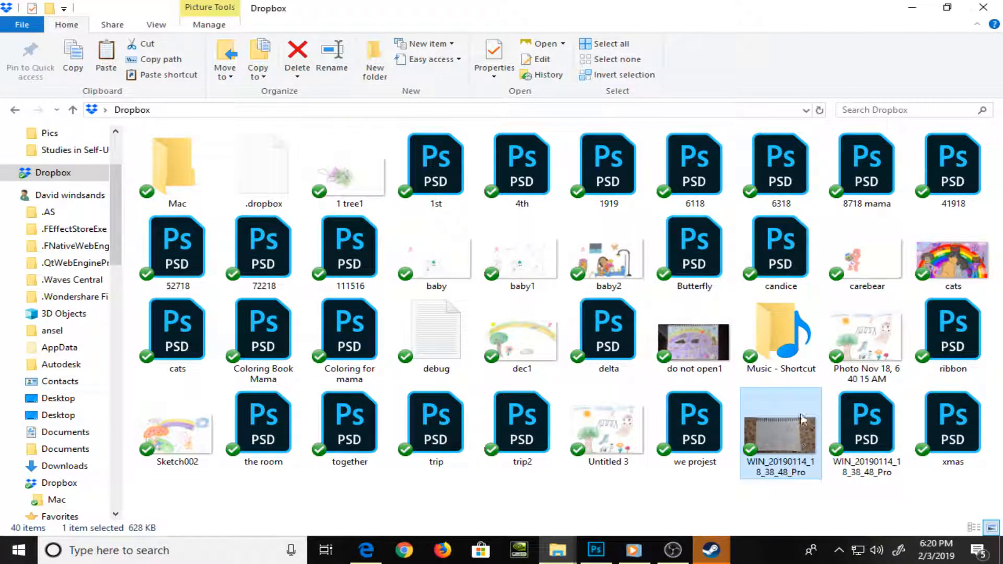
left_click(855, 260)
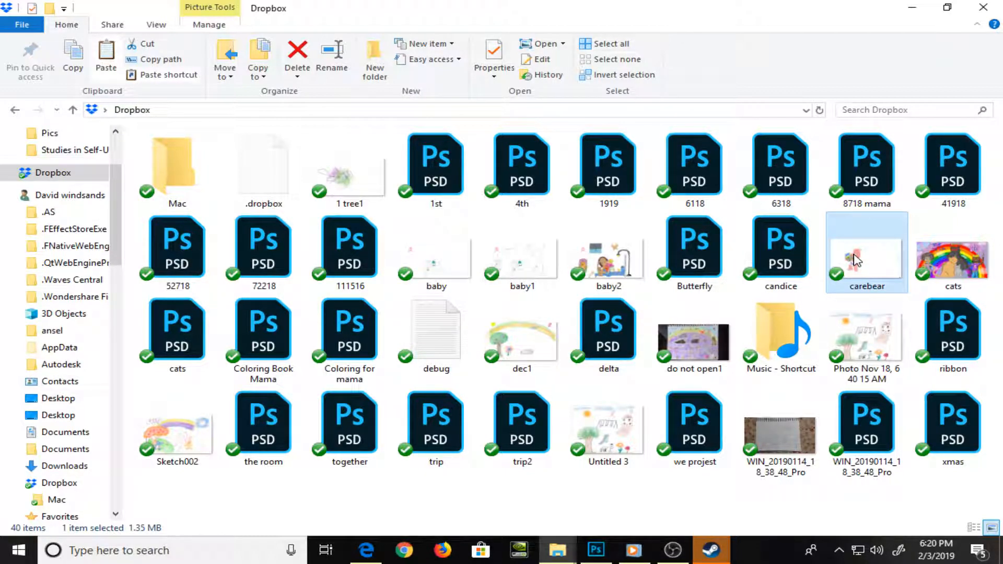
key("alt+Tab")
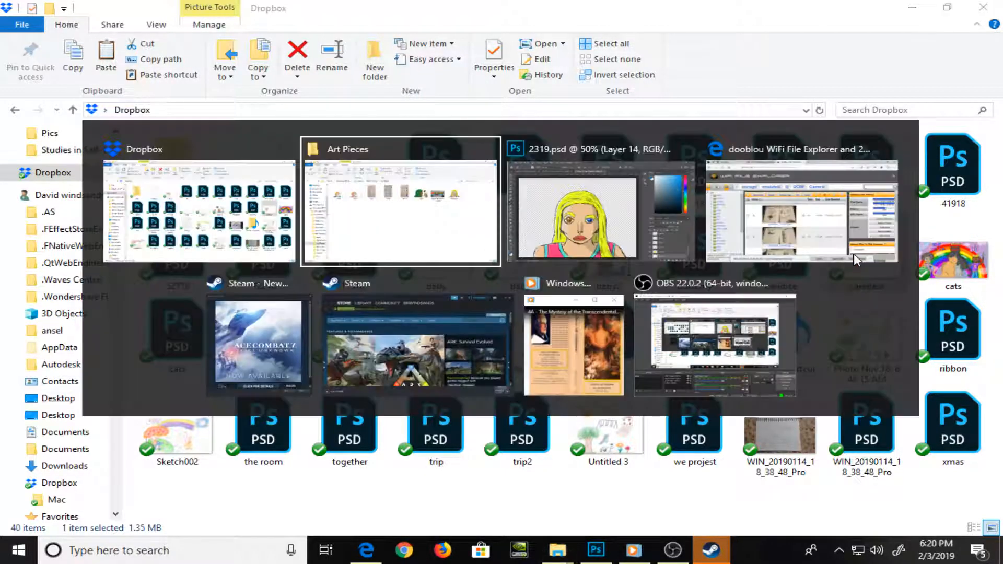
key("ctrl+v")
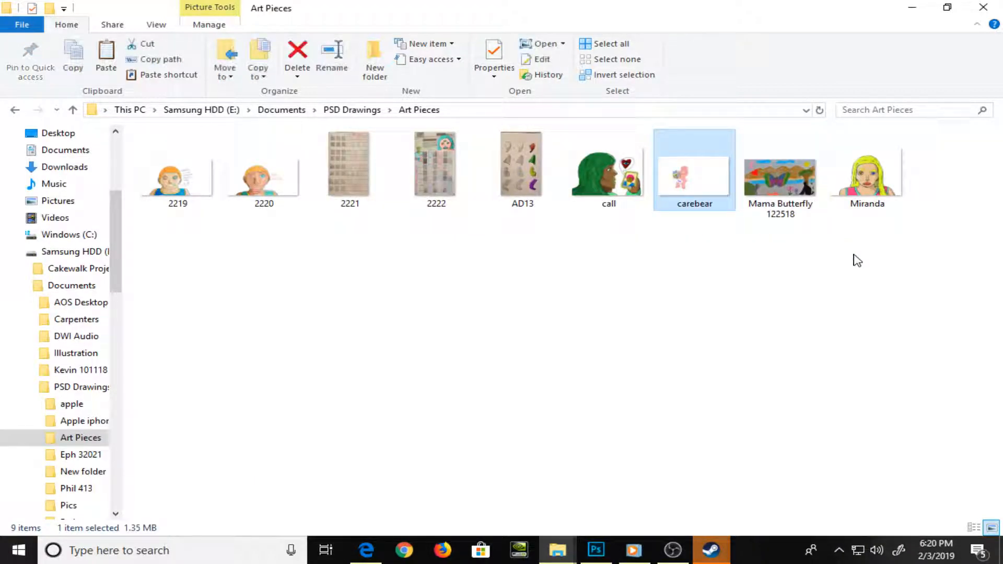
Return to the Dropbox folder, view the dec1 drawing and copy it into the Art Pieces folder
key("alt+Tab")
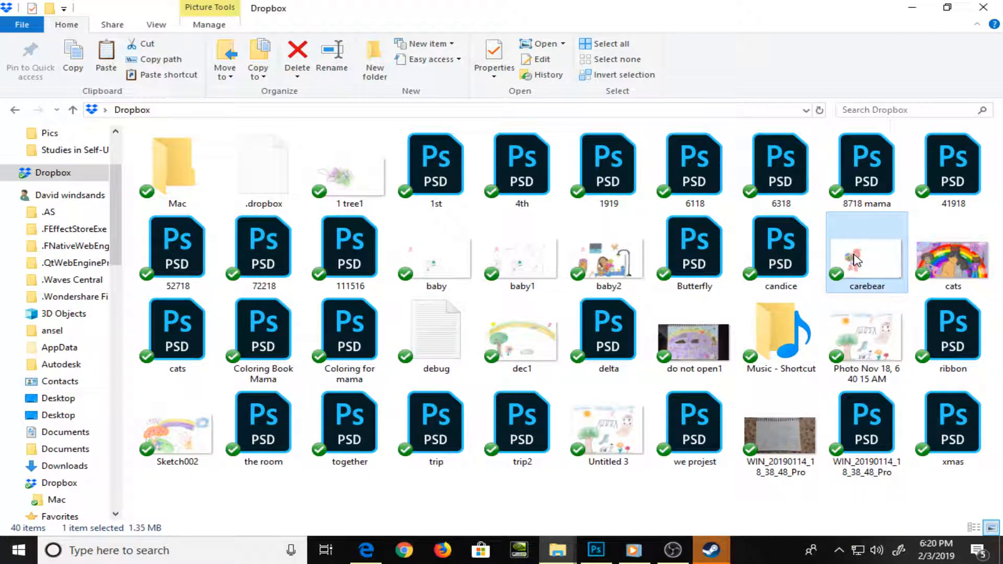
left_click(547, 375)
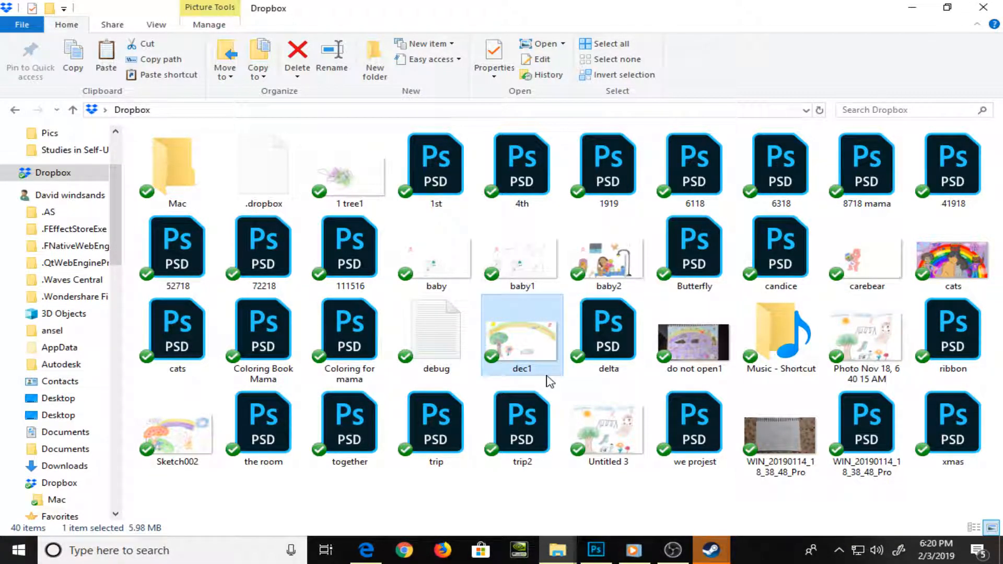
double_click(518, 360)
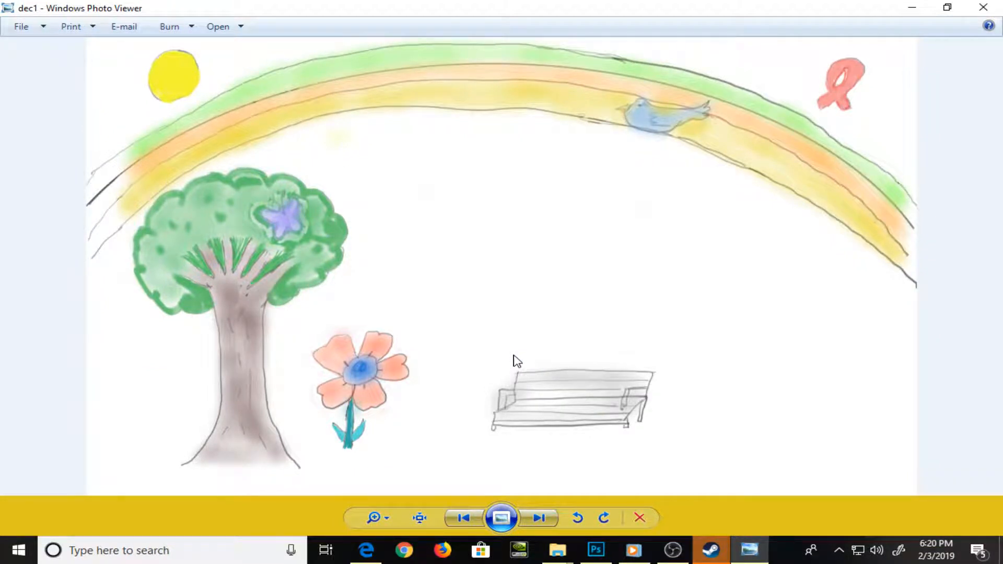
left_click(981, 7)
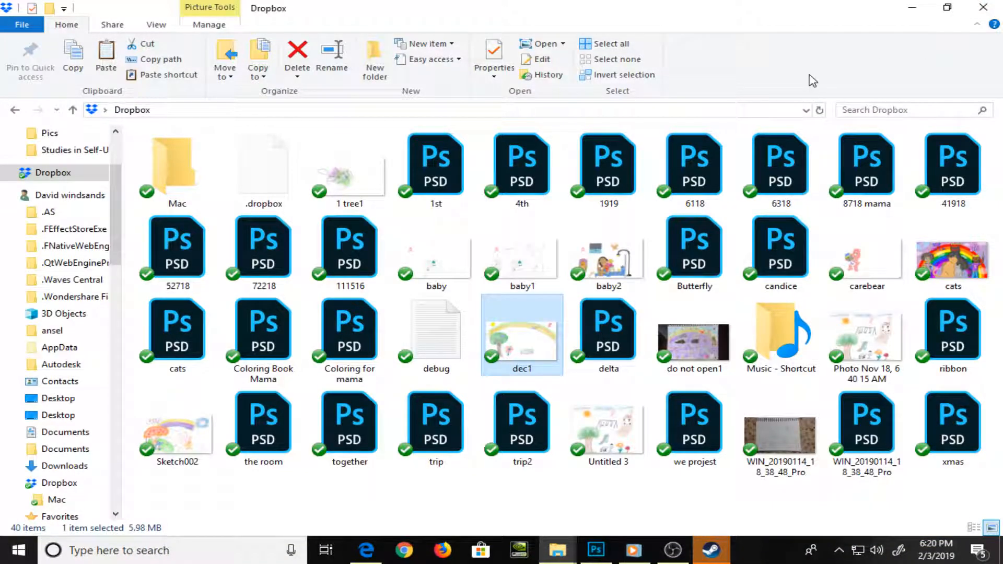
key("alt+Tab")
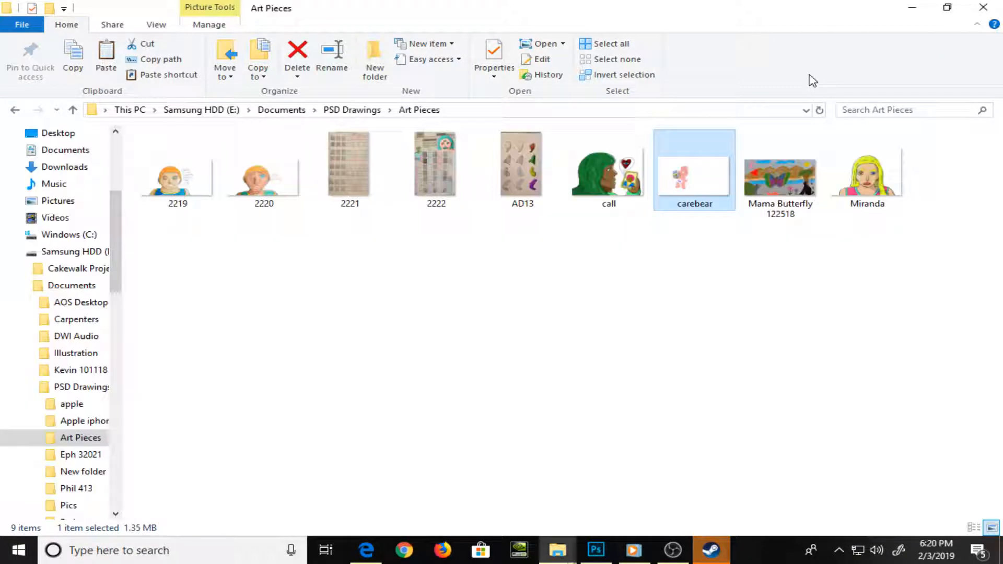
key("ctrl+v")
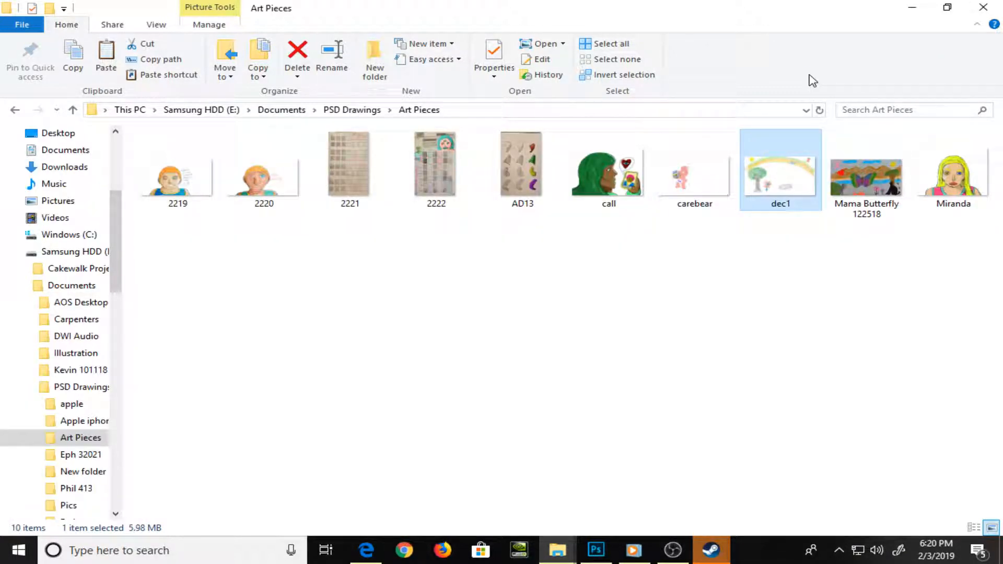
Go back to the Dropbox folder and copy the WIN_20190114_18_38_48_Pro photo to the clipboard
key("alt")
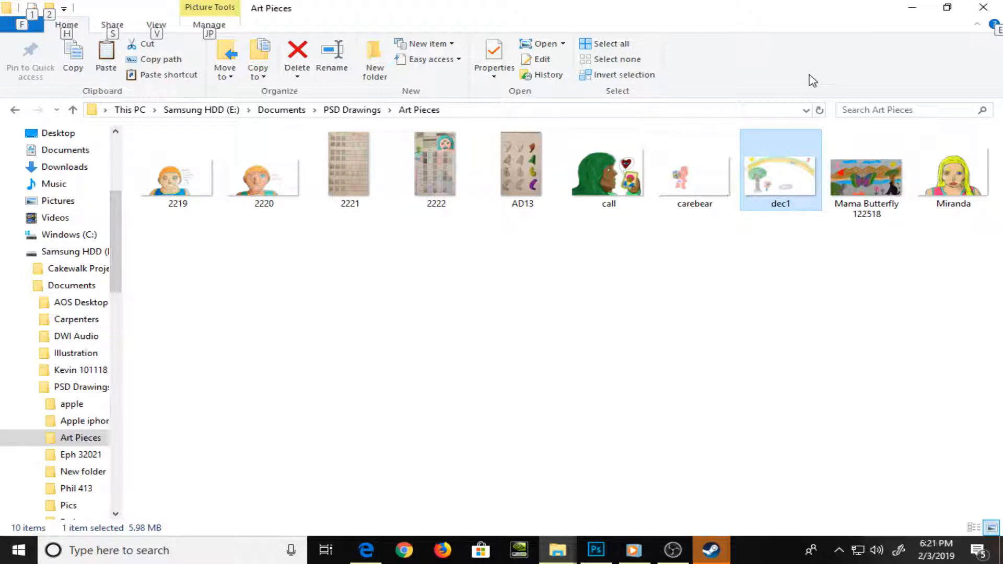
key("alt+Tab")
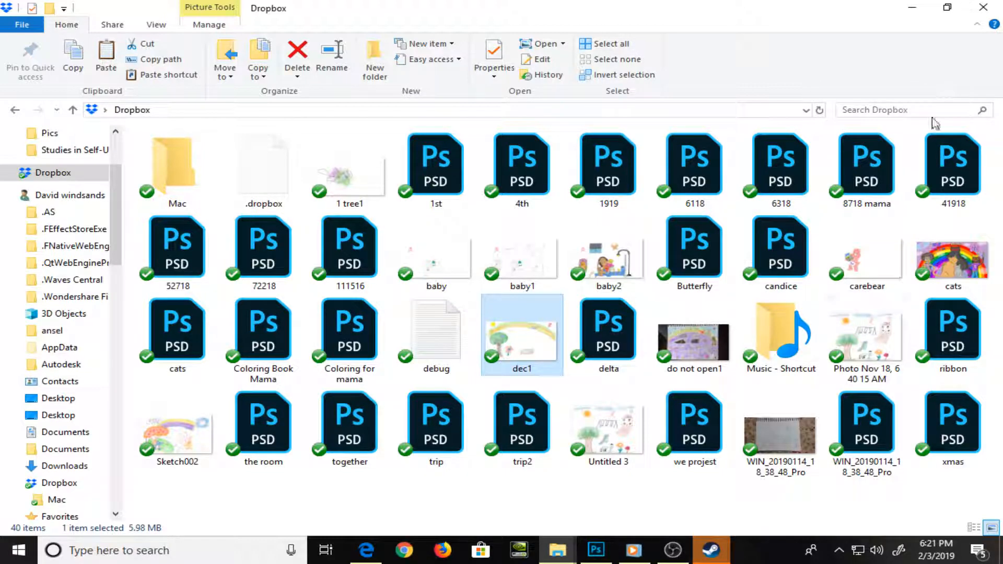
left_click(764, 455)
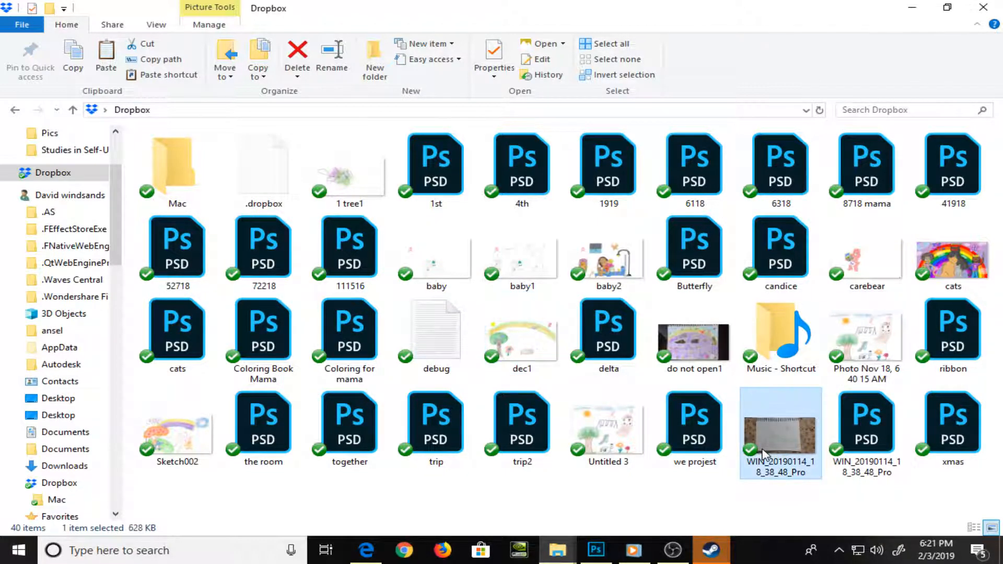
right_click(763, 454)
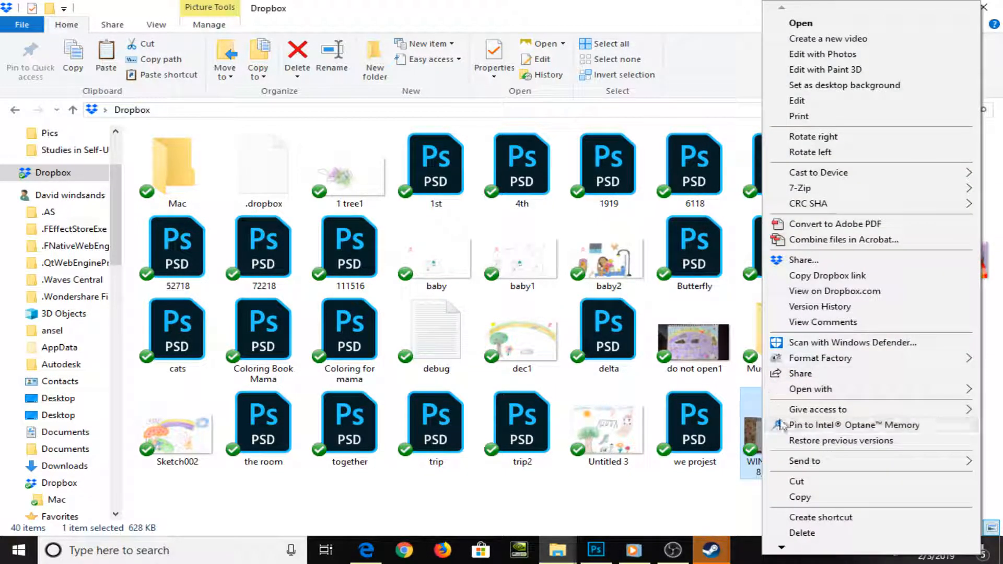
left_click(813, 497)
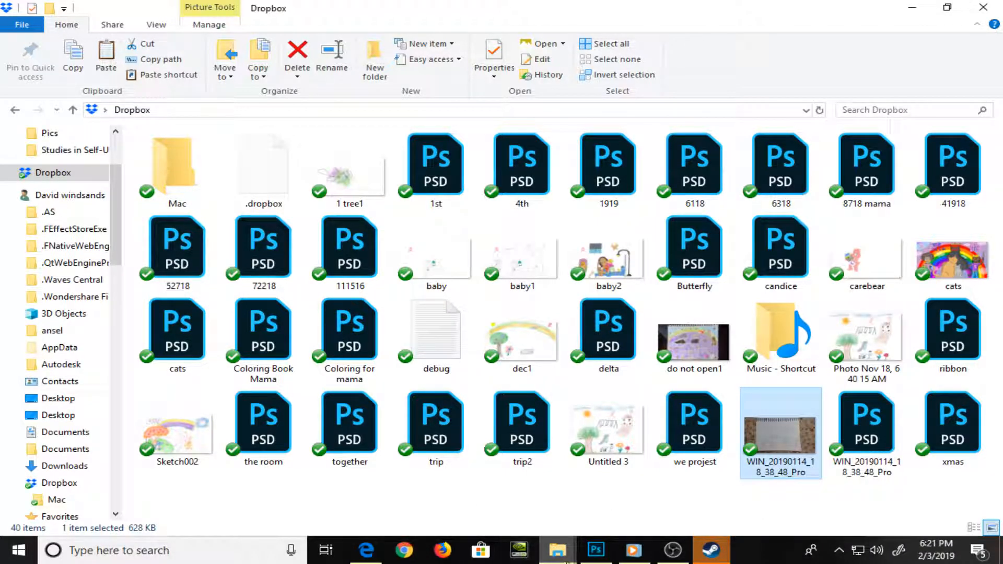
Switch to the PSD Drawings > Pics folder and paste the copied sketchbook photo there
mouse_move(570, 562)
left_click(533, 510)
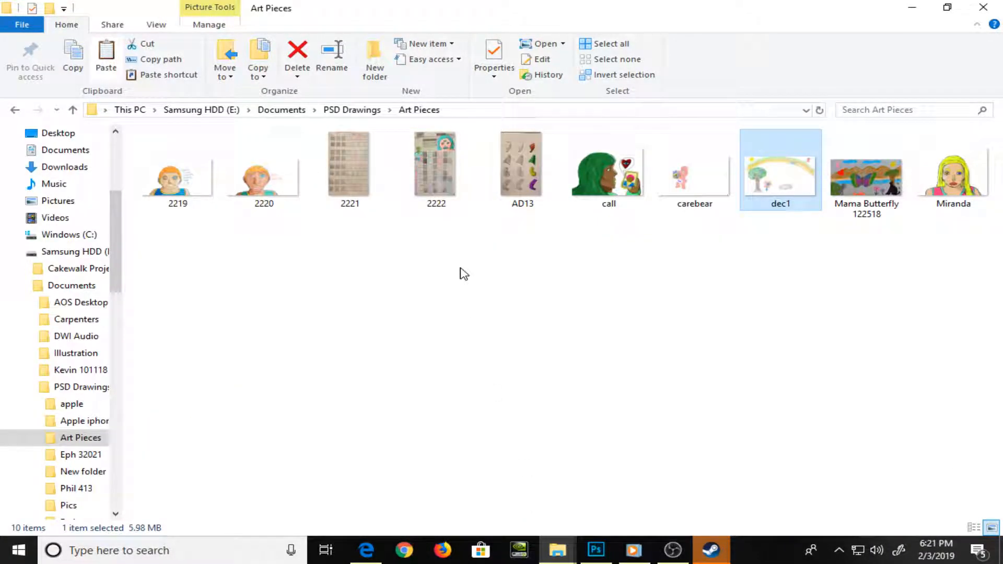
key("alt+Up")
double_click(245, 243)
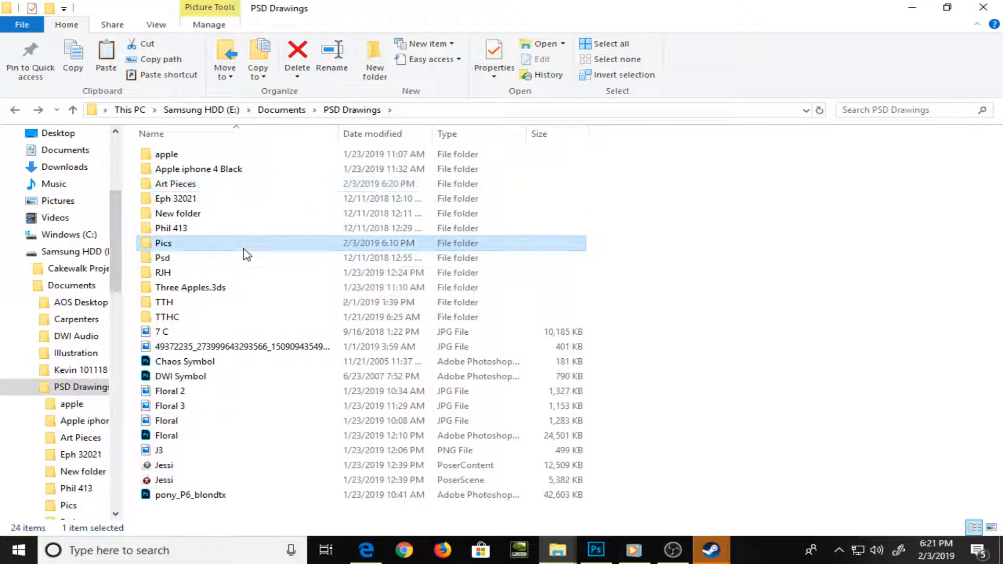
scroll(428, 351, "down", 20)
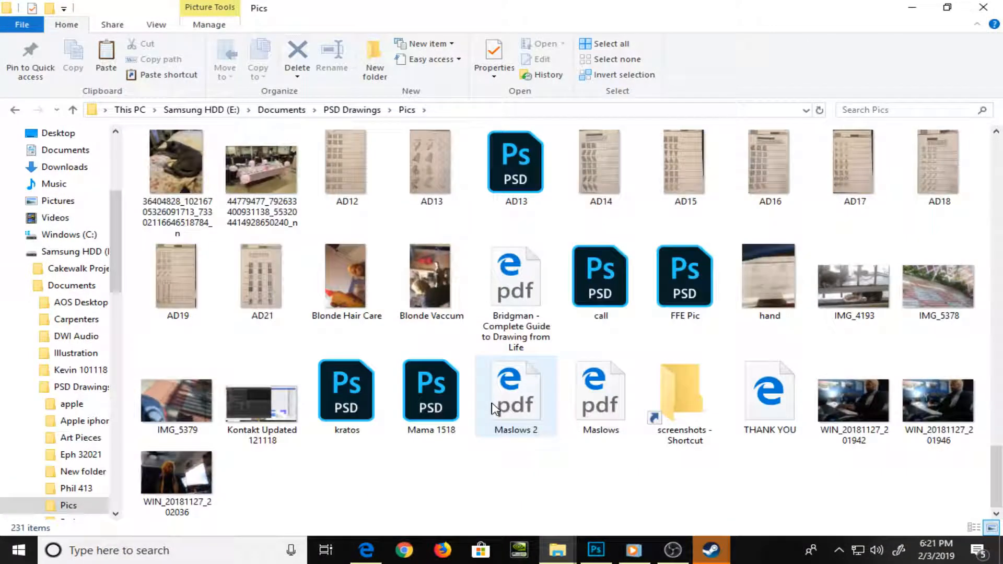
right_click(532, 490)
left_click(585, 382)
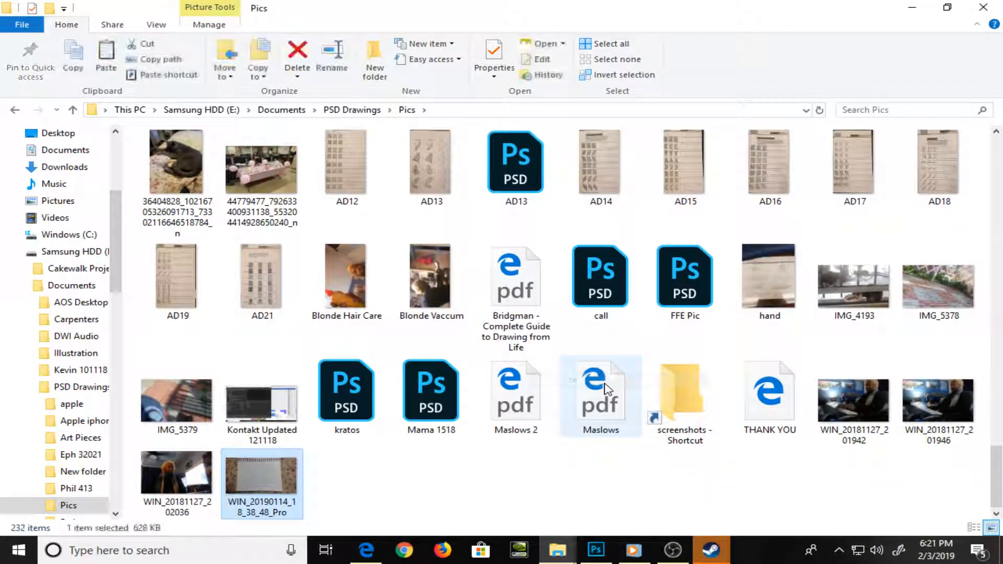
key("F2")
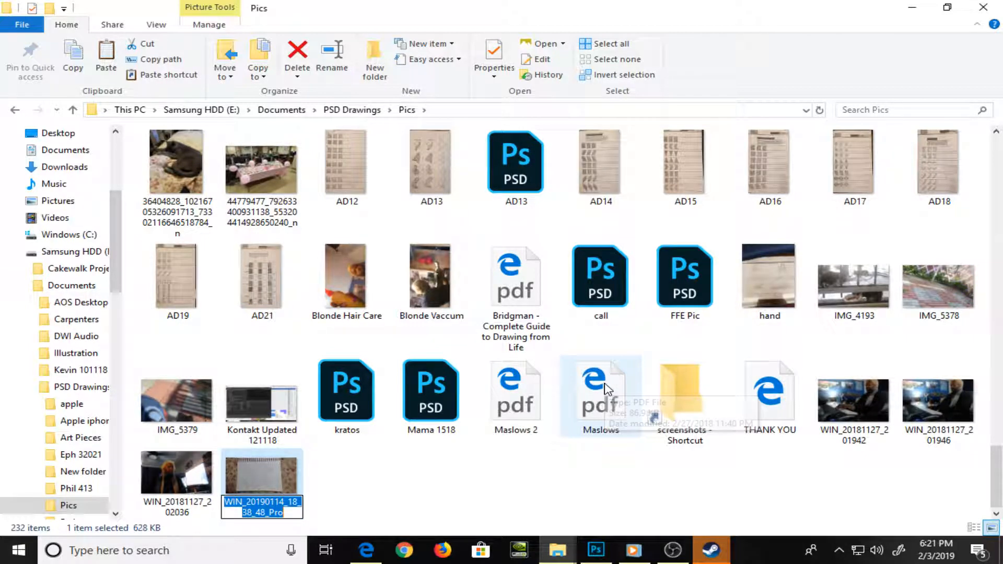
type("Mama ")
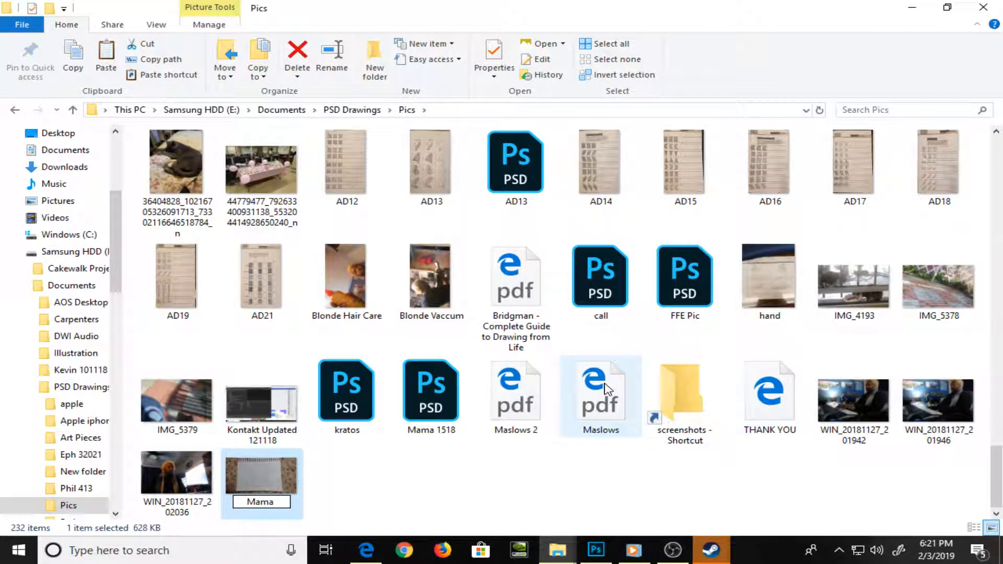
type("now")
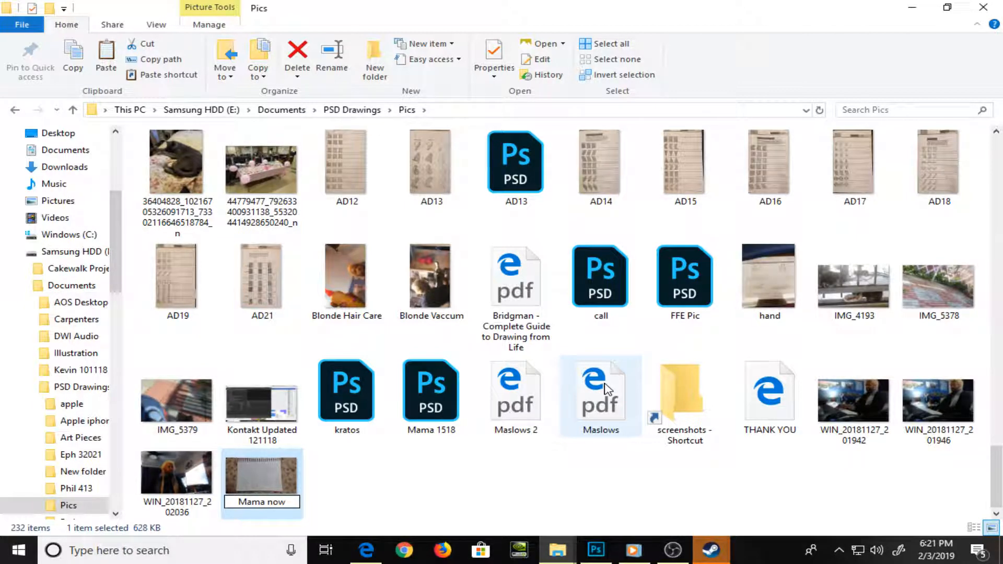
key("Escape")
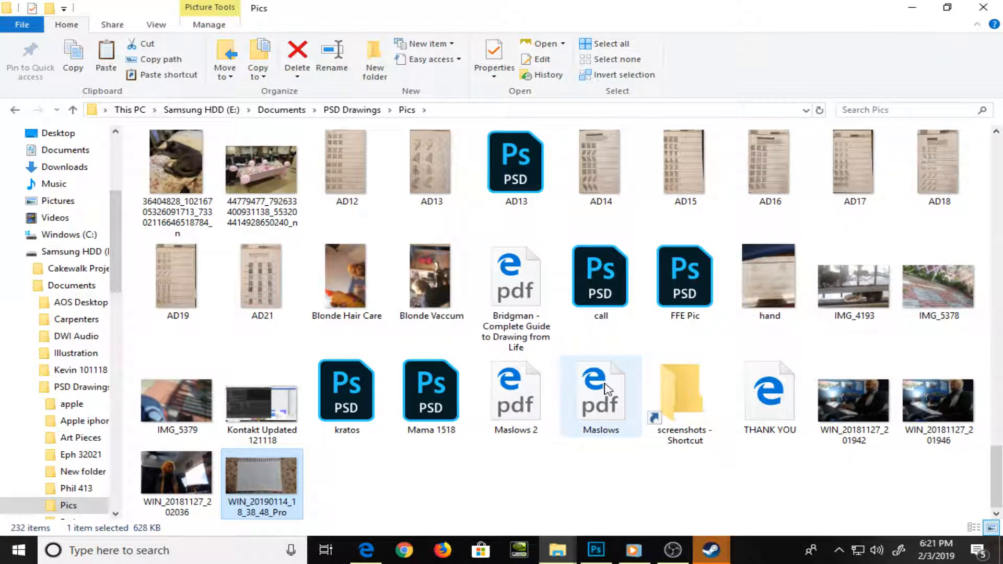
View the sketch photo 20190103_073954 in the Pics folder, close it and restore the folder window to its smaller size
scroll(314, 348, "up", 15)
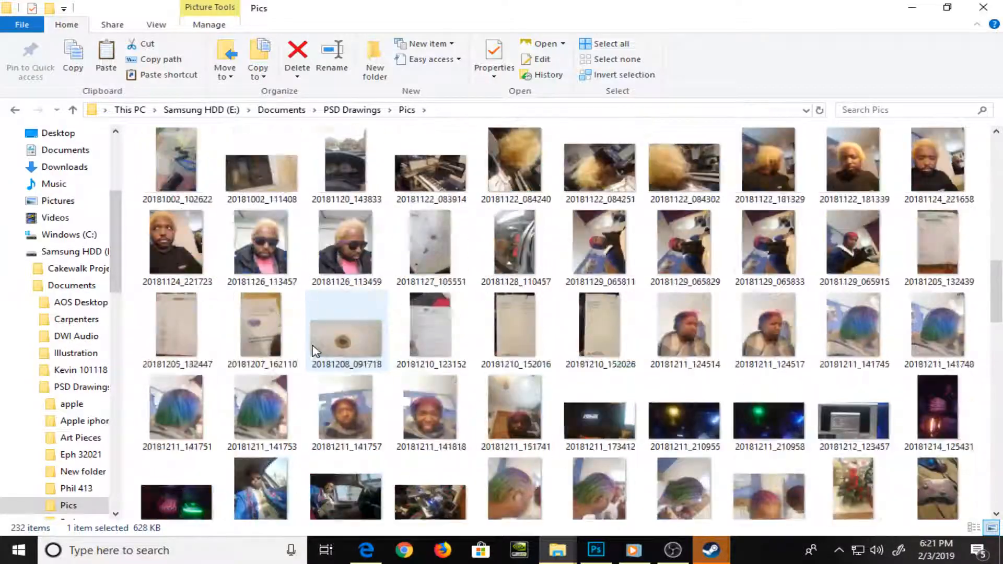
scroll(314, 351, "down", 5)
double_click(348, 326)
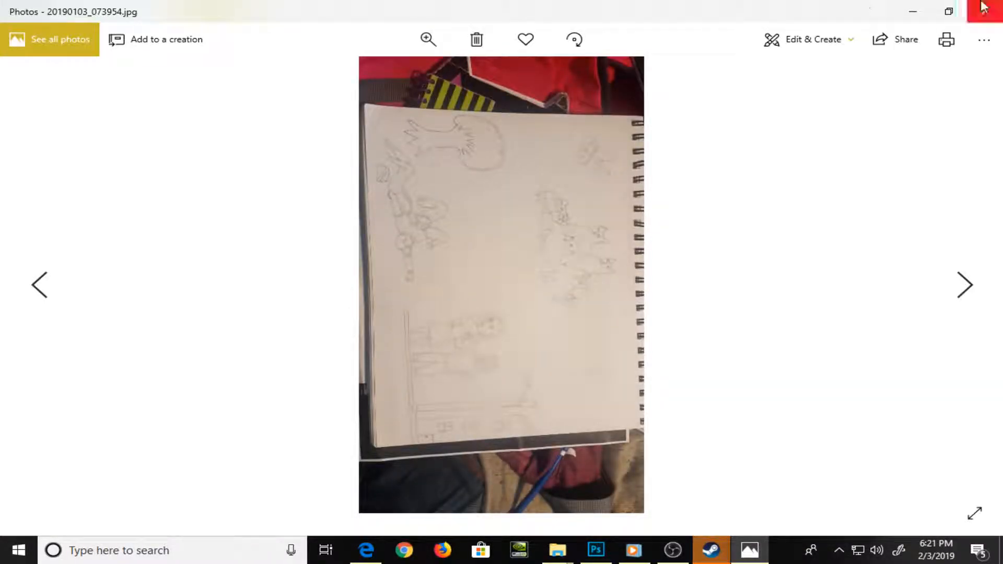
left_click(985, 11)
double_click(510, 8)
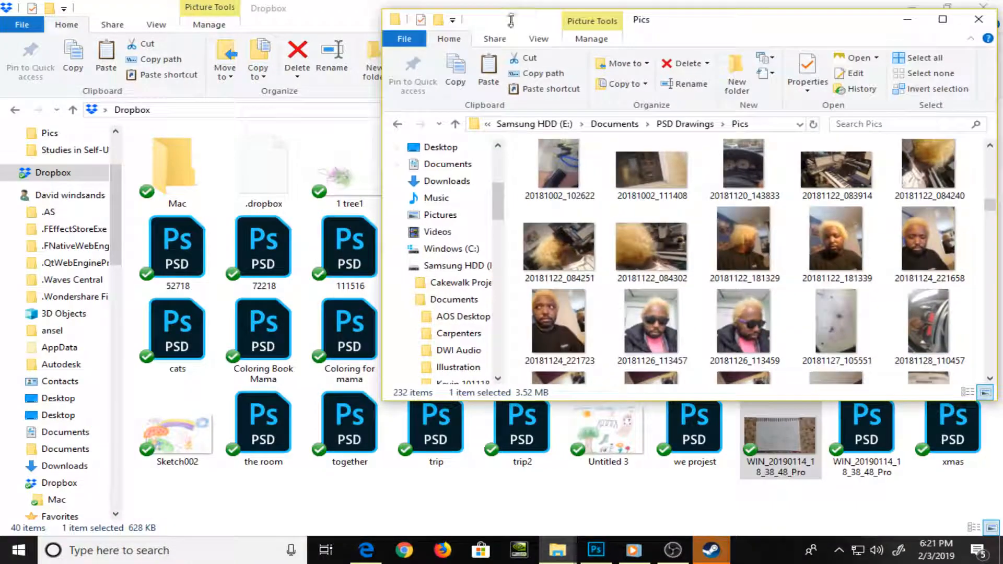
Switch to Photoshop, close 2319.psd and close Untitled-1 without saving its changes
left_click(596, 550)
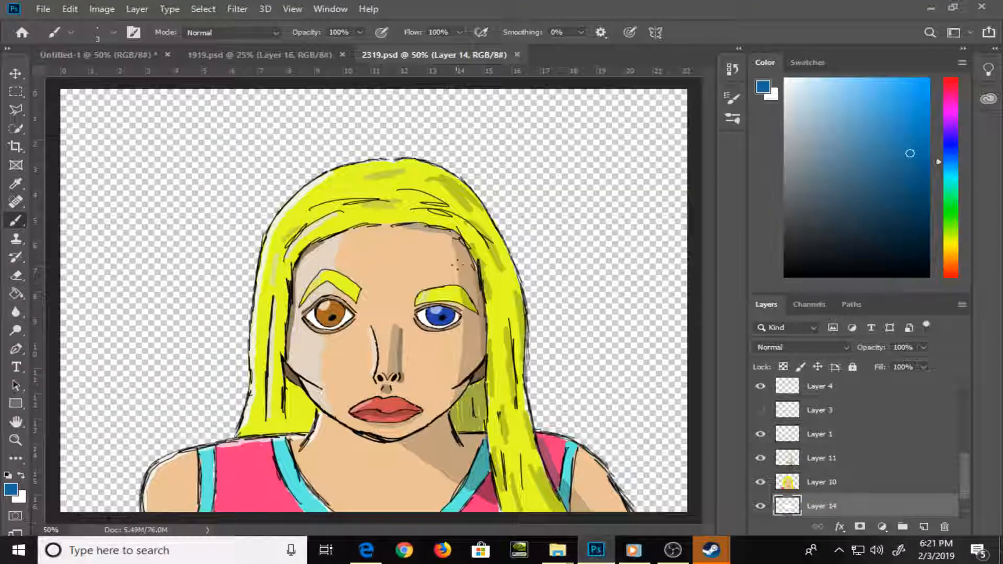
left_click(517, 54)
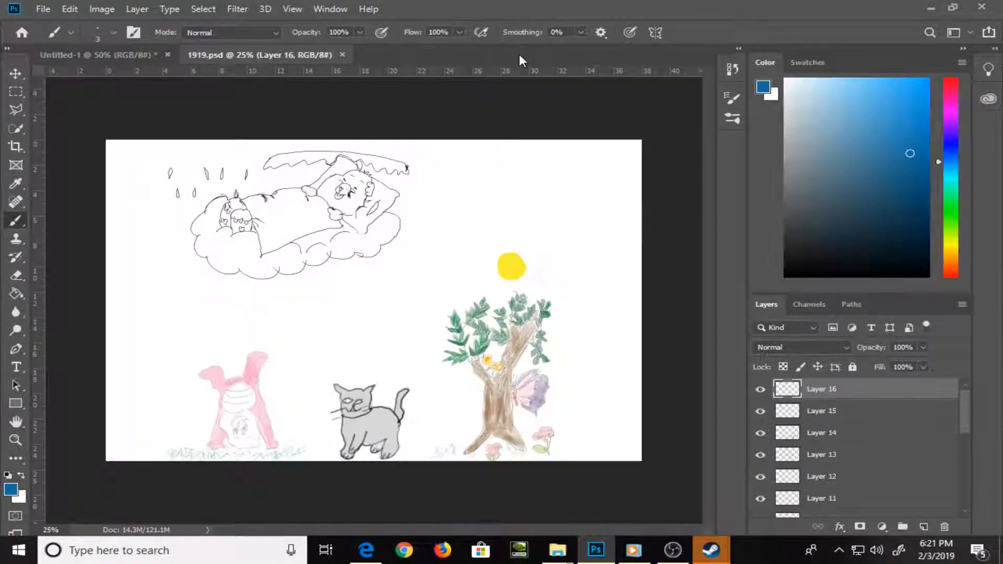
left_click(120, 56)
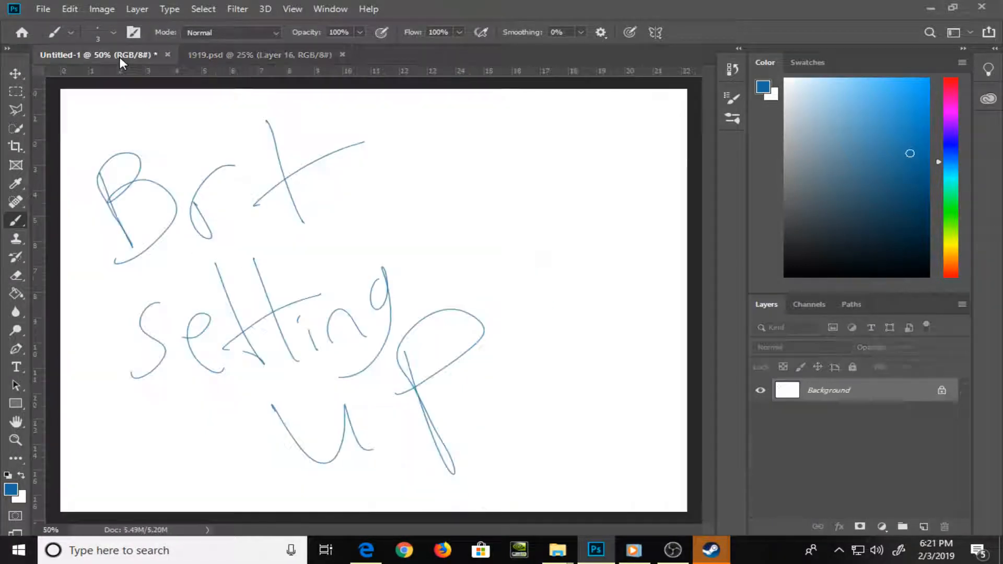
left_click(168, 54)
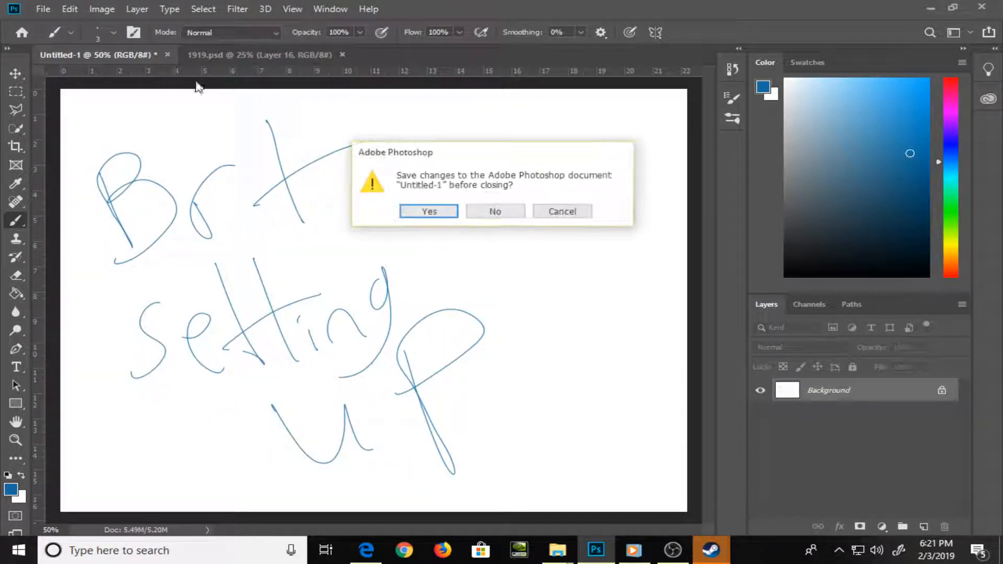
left_click(501, 212)
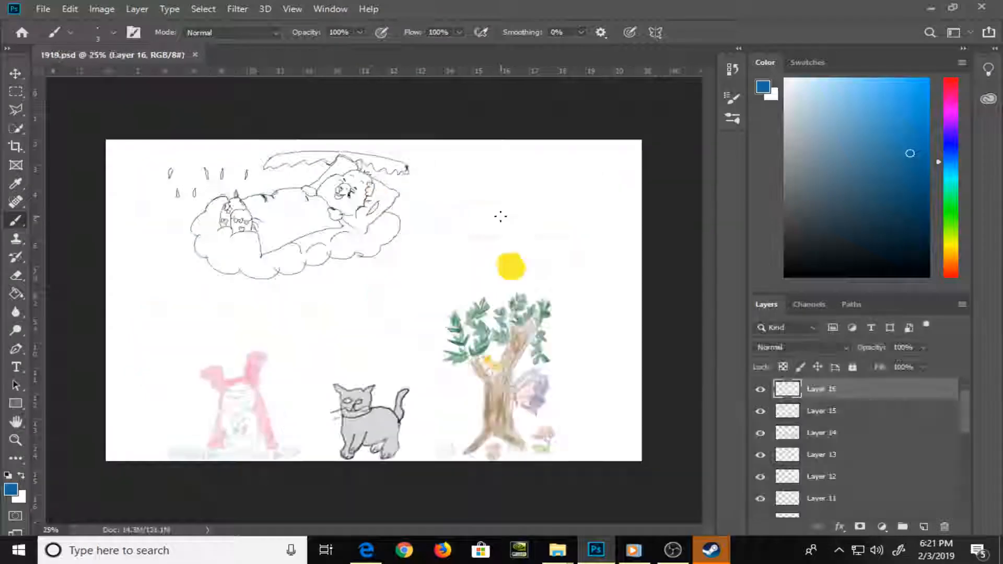
Switch from Photoshop to the Pics folder window in File Explorer
key("alt+Tab")
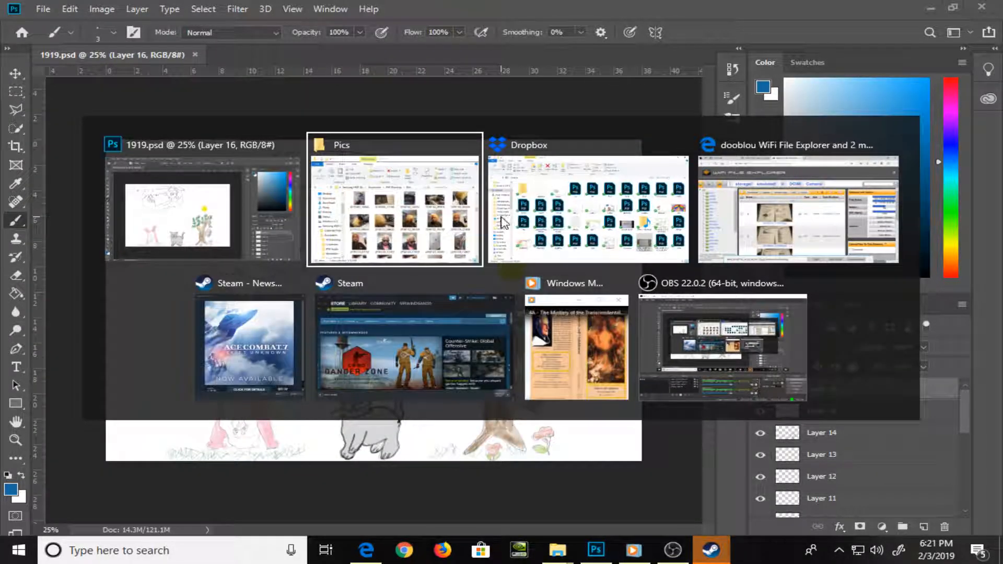
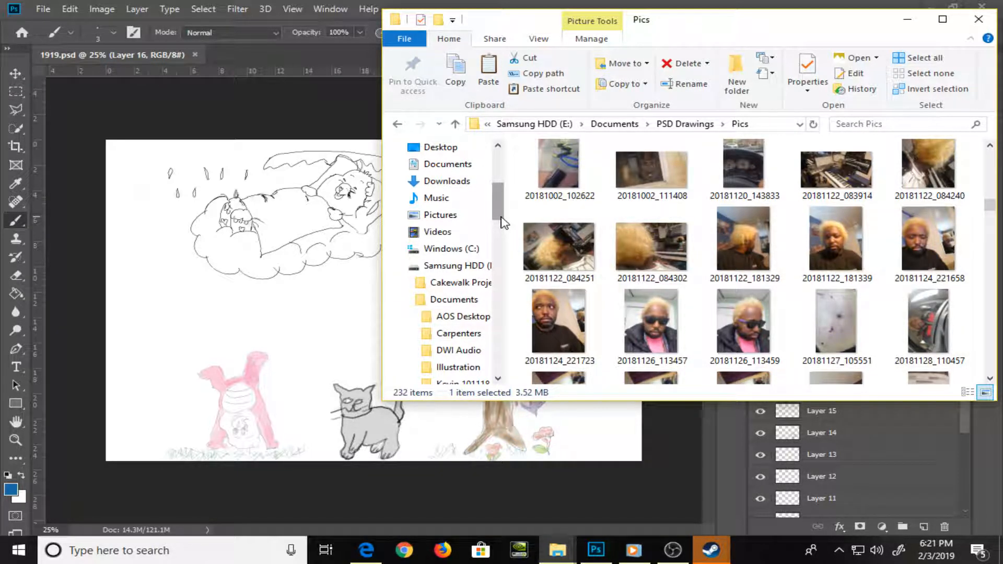
Open the sketchbook photo 20190103_073954 from the Pics folder in Photoshop as its own document
scroll(479, 251, "down", 1)
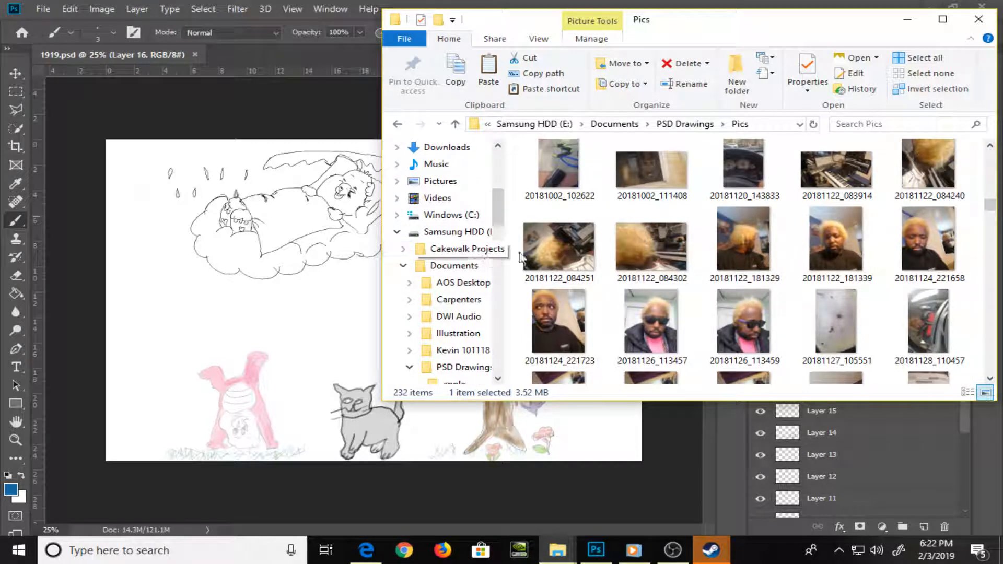
scroll(560, 258, "down", 3)
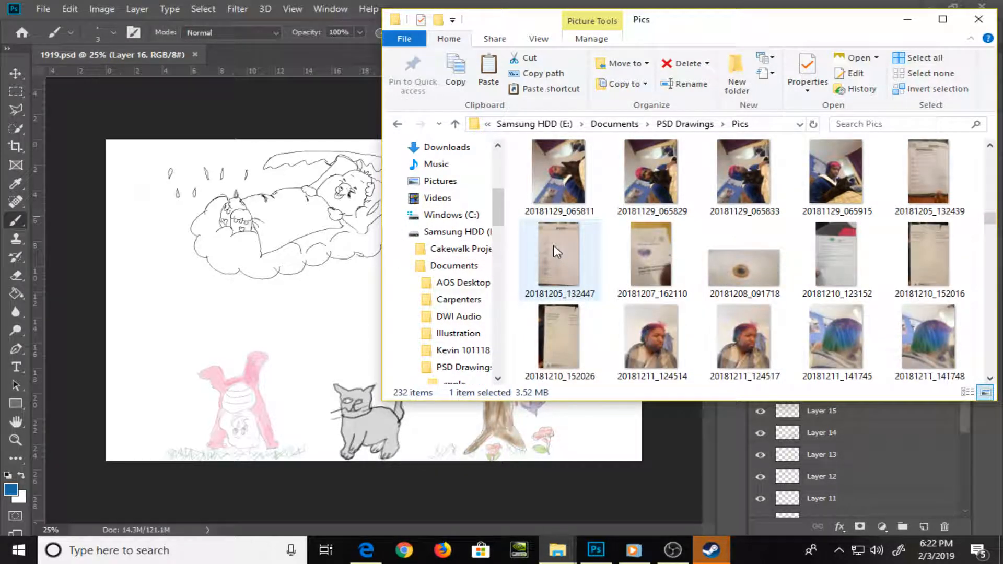
scroll(557, 253, "down", 8)
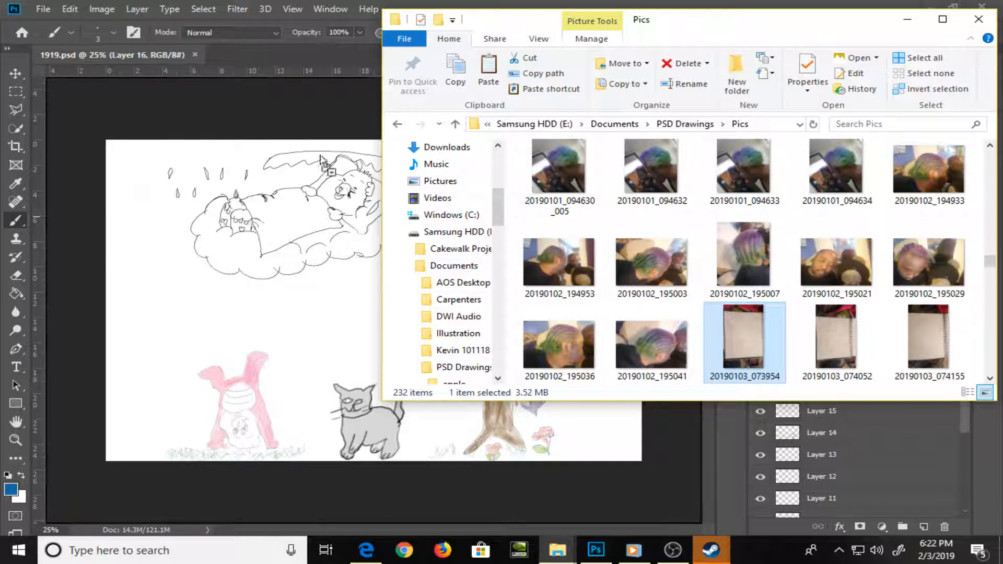
left_click(267, 45)
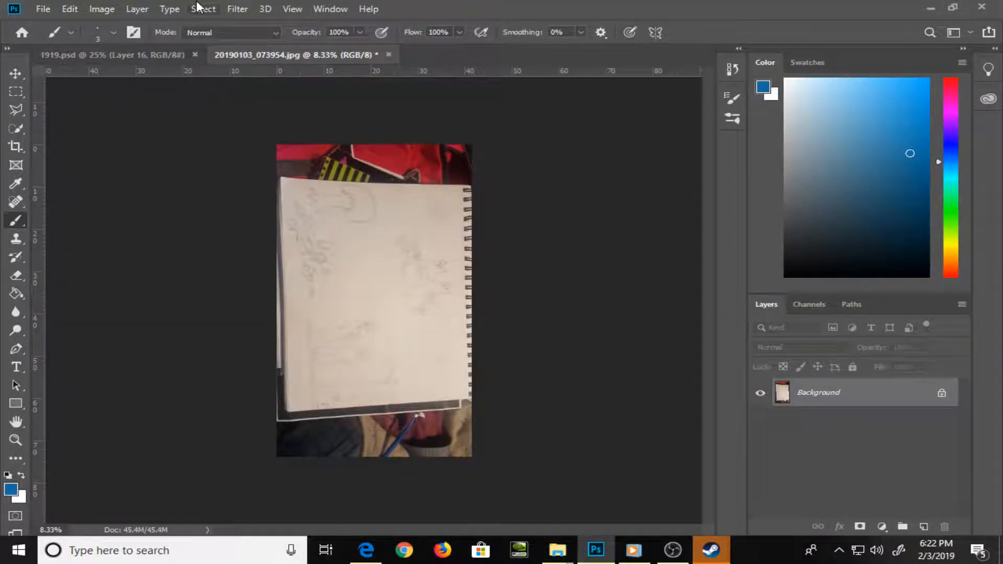
Rotate the whole image 90° clockwise and by a further 180° to put the spiral binding at the upper edge
left_click(101, 9)
mouse_move(230, 142)
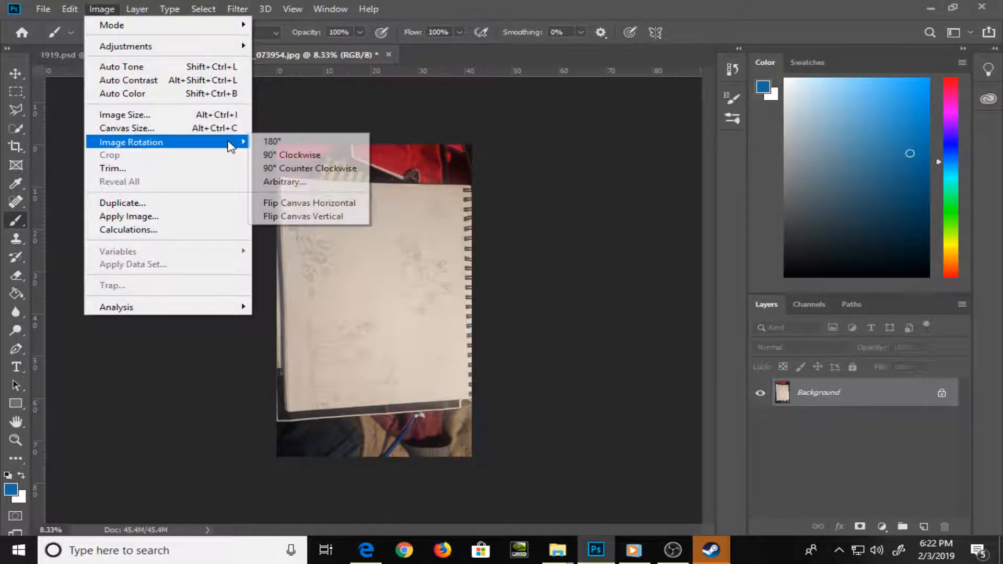
left_click(314, 155)
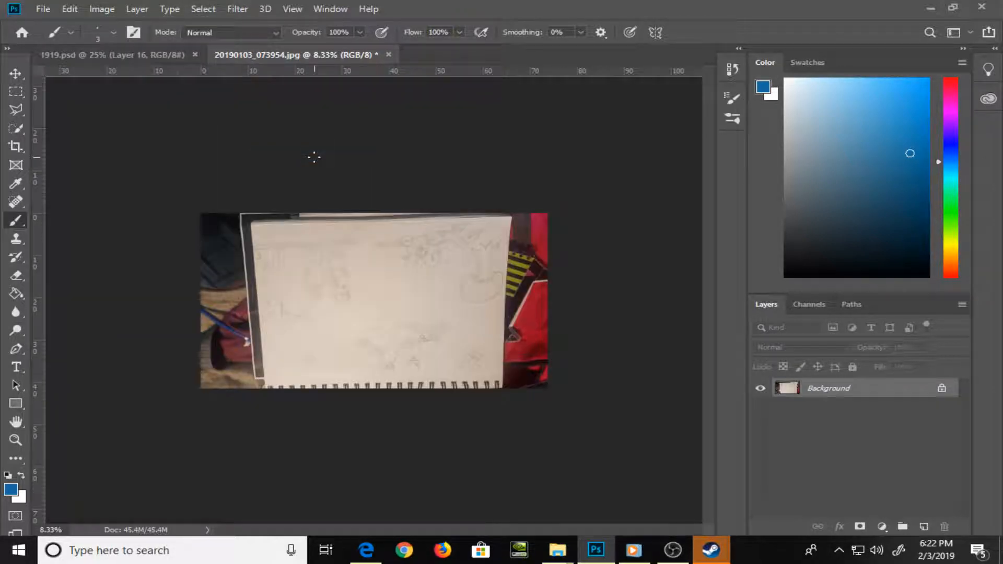
key("ctrl+0")
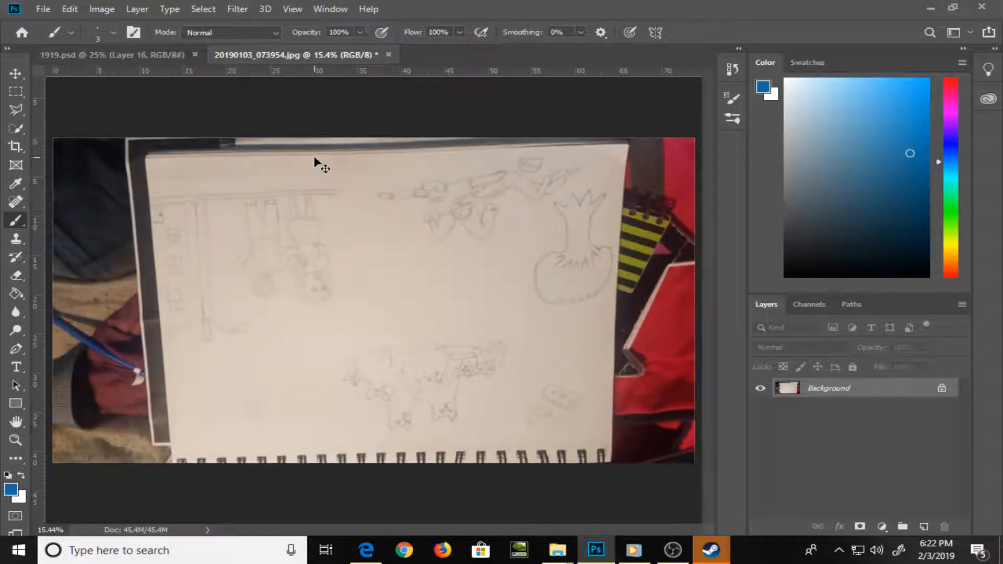
left_click(107, 9)
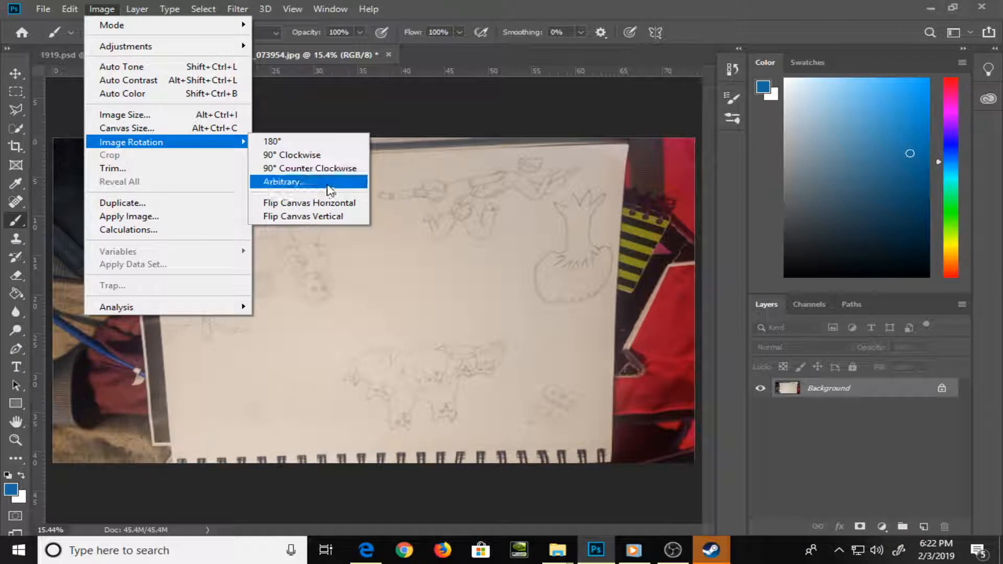
left_click(313, 141)
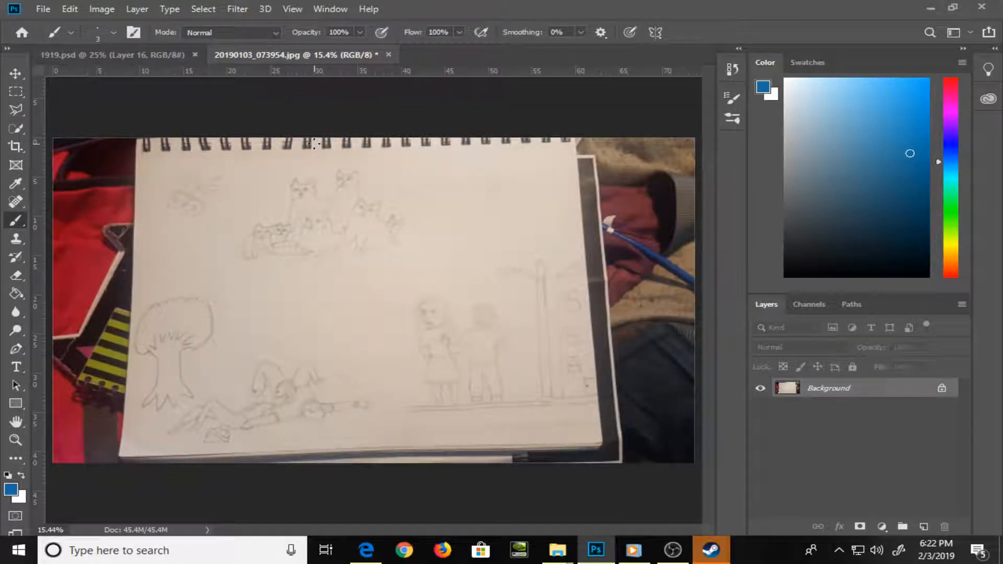
Outline the sketchbook page along its four edges with the Polygonal Lasso and copy the selection to a new layer
key("l")
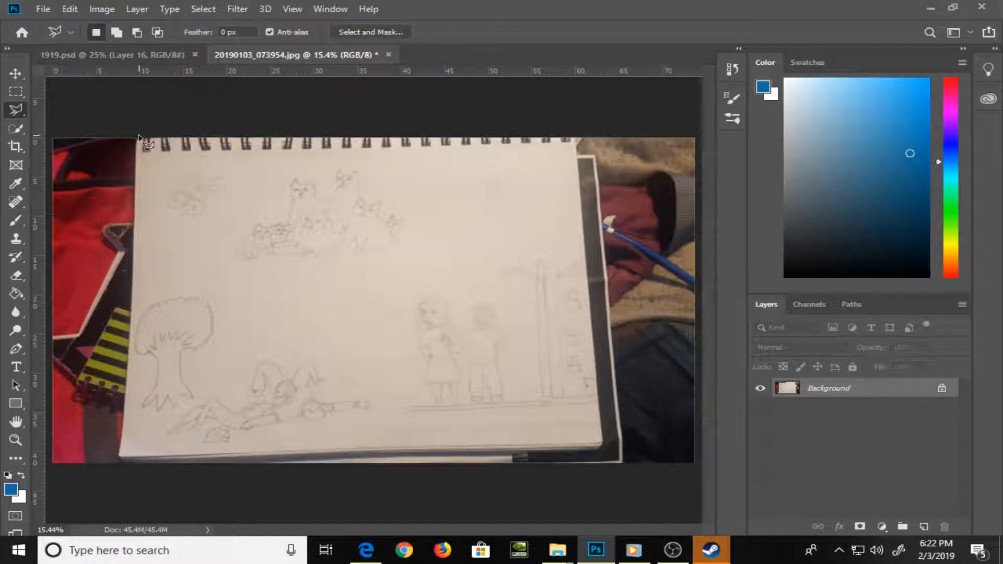
left_click(140, 139)
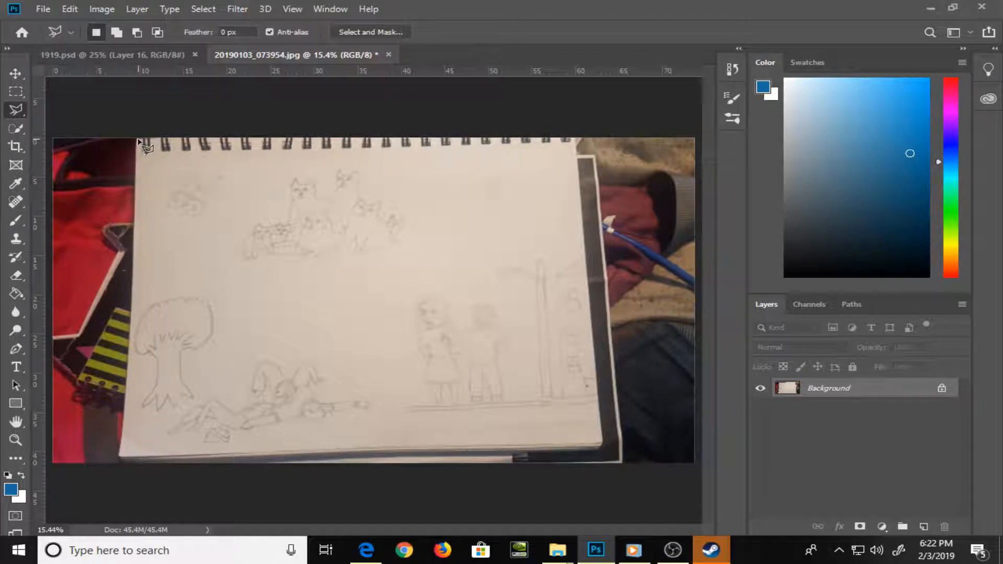
left_click(577, 140)
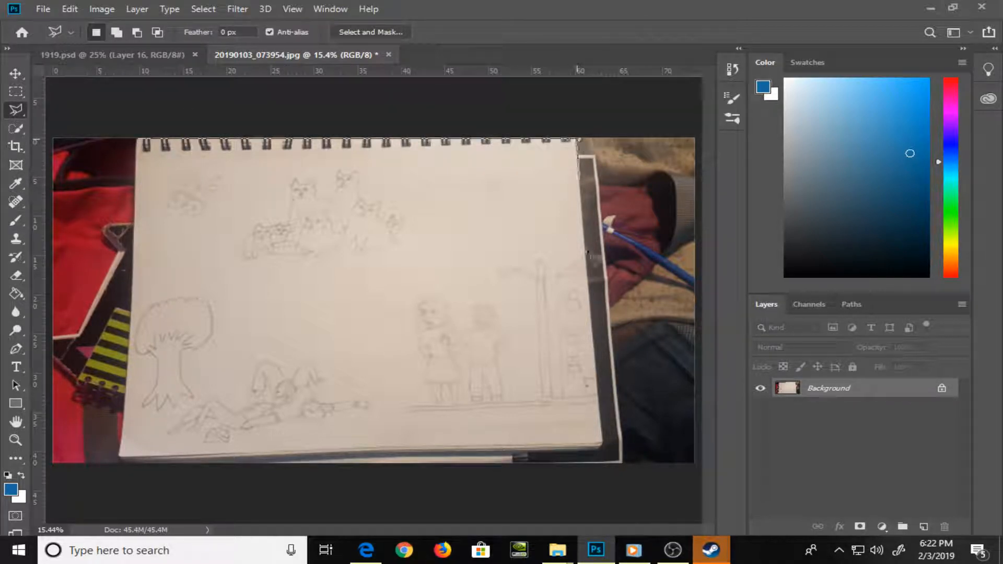
left_click(617, 460)
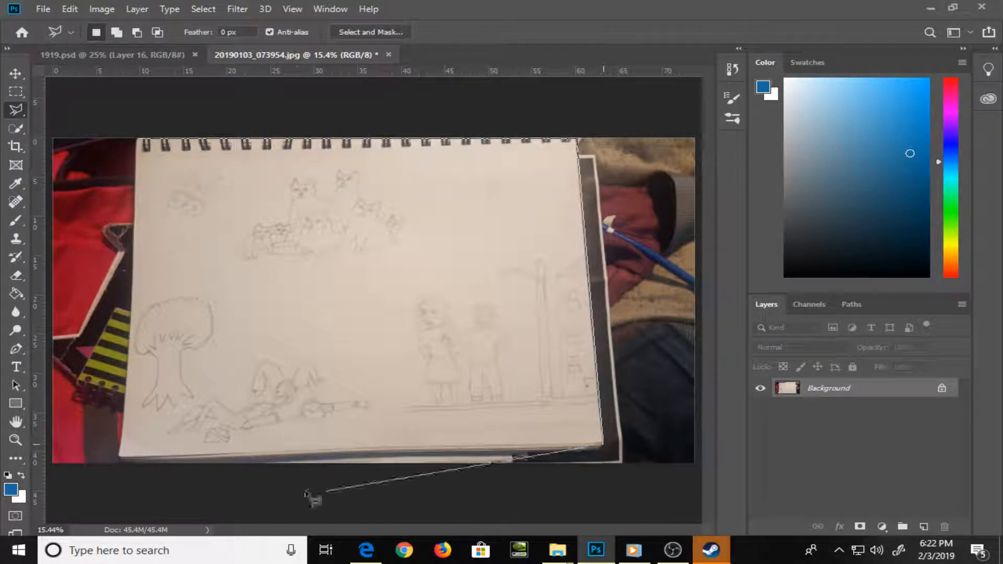
left_click(119, 459)
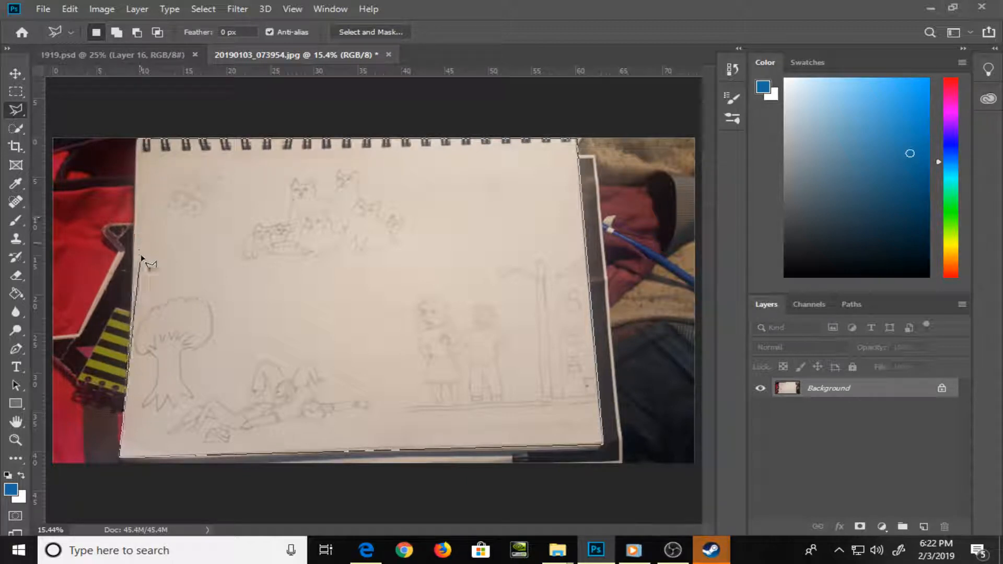
left_click(130, 328)
left_click(137, 140)
right_click(221, 197)
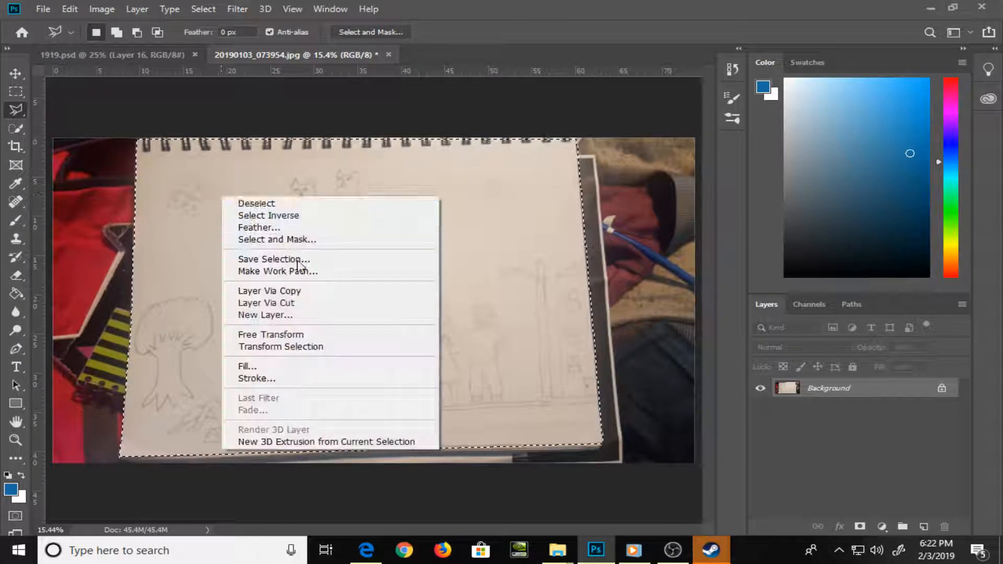
left_click(321, 296)
Apply a Filter Gallery effect to Layer 1 to darken the faint pencil lines
left_click(239, 9)
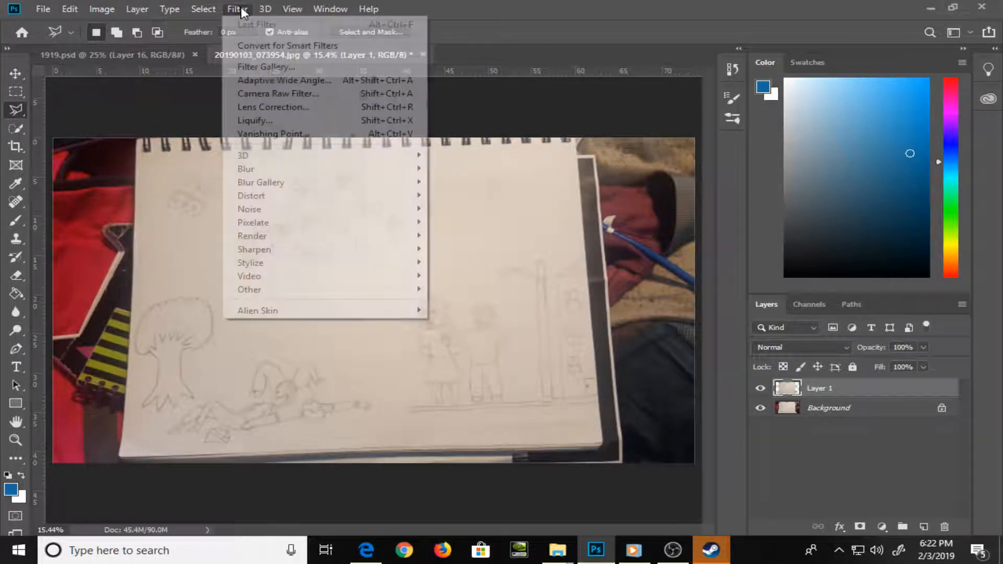
left_click(300, 70)
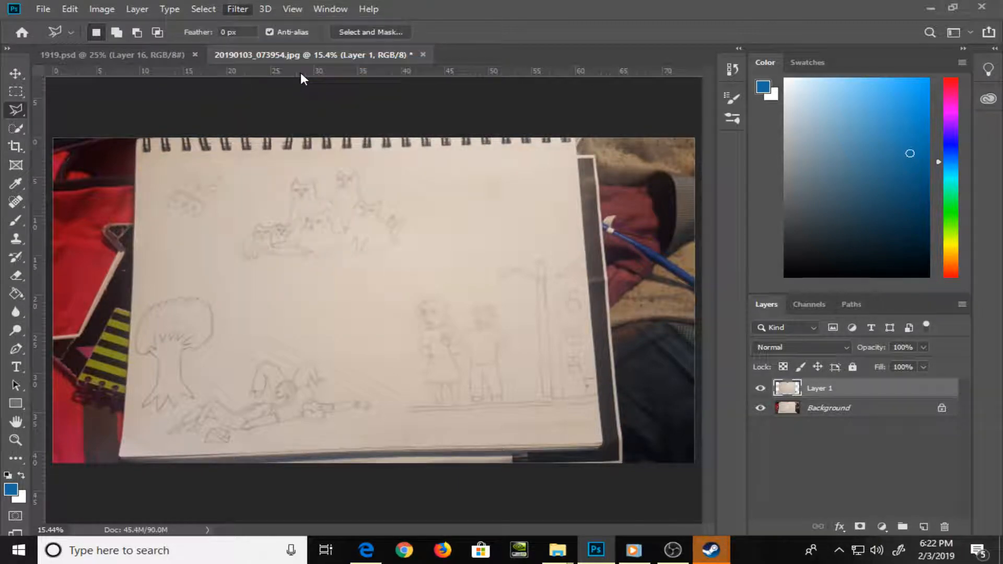
key("Return")
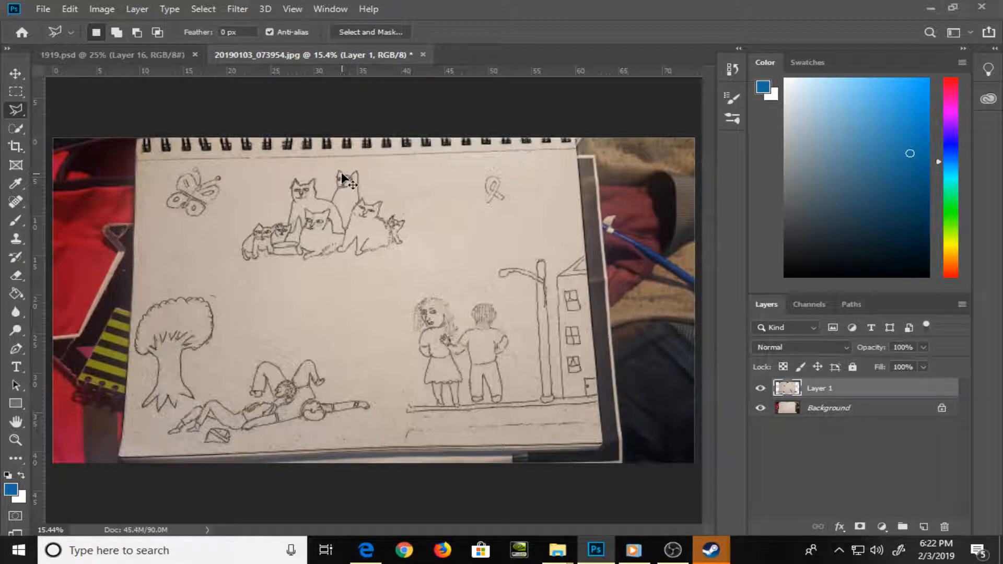
Hide the rulers and stretch Layer 1 with Free Transform to about 133% width and 103% height to span the canvas
key("ctrl+r")
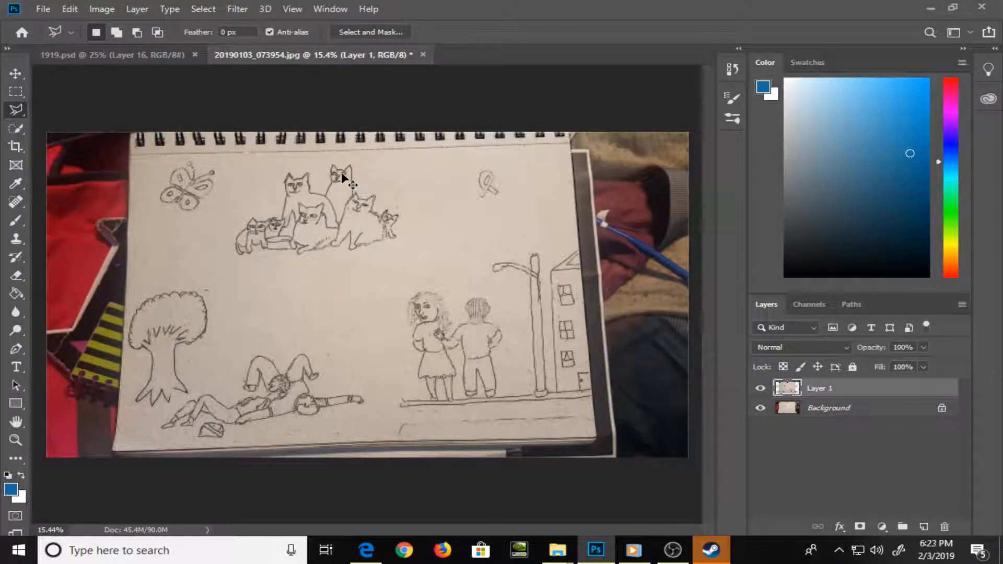
key("ctrl+t")
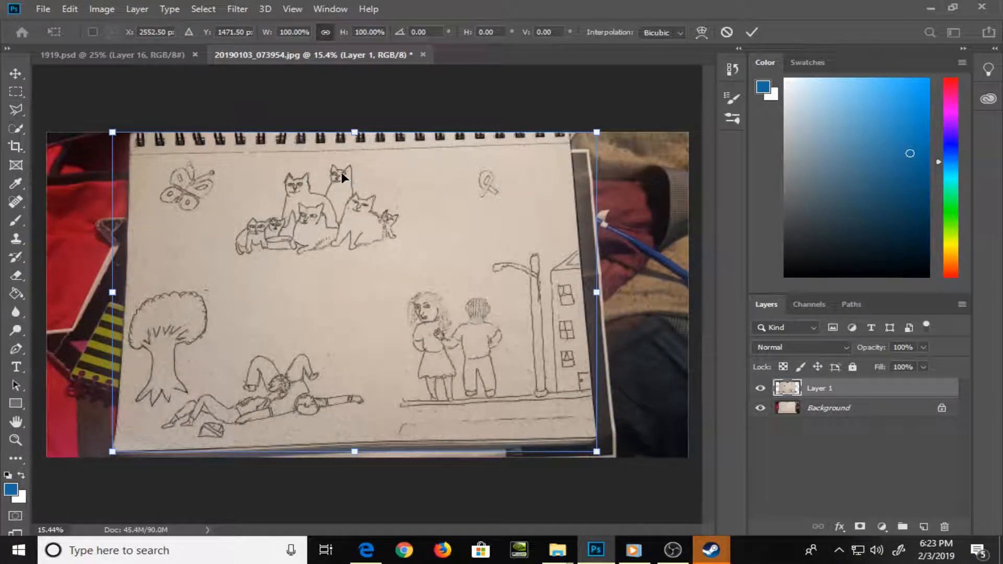
left_click_drag(597, 292, 688, 292)
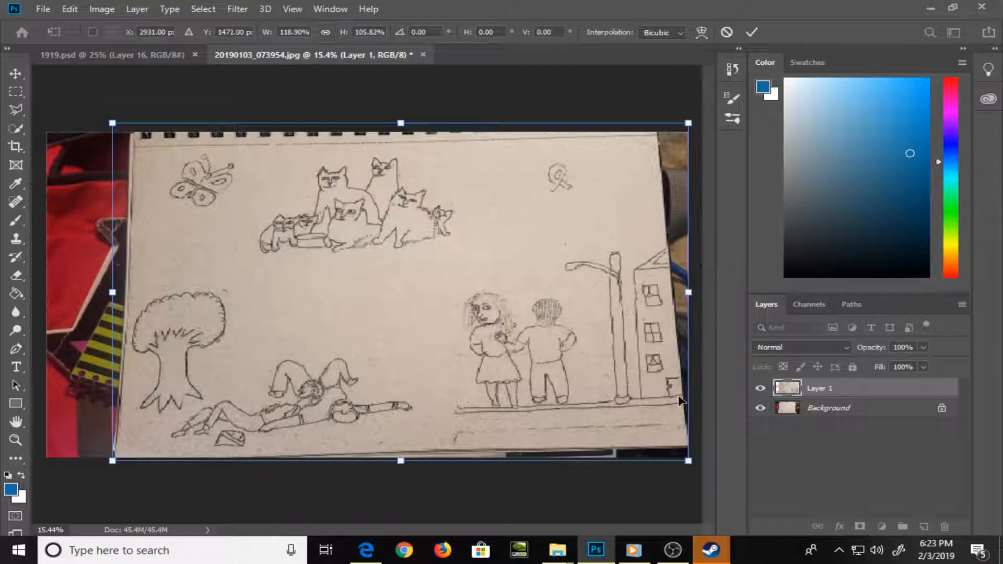
left_click_drag(121, 292, 41, 320)
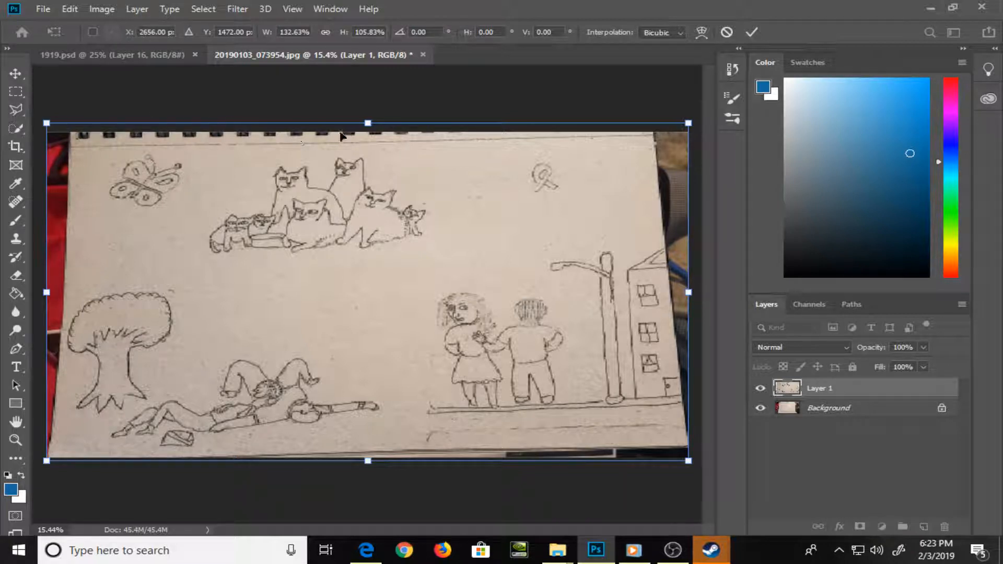
left_click_drag(340, 121, 340, 131)
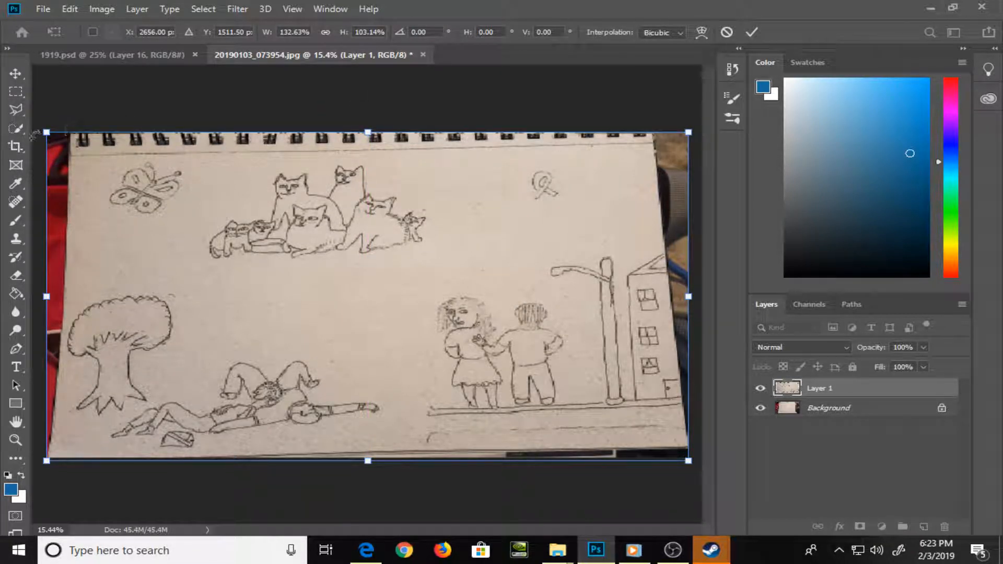
Pull the page's two upper corners outward past the canvas sides to square up the page, and apply the transform
left_click_drag(48, 135, 23, 137)
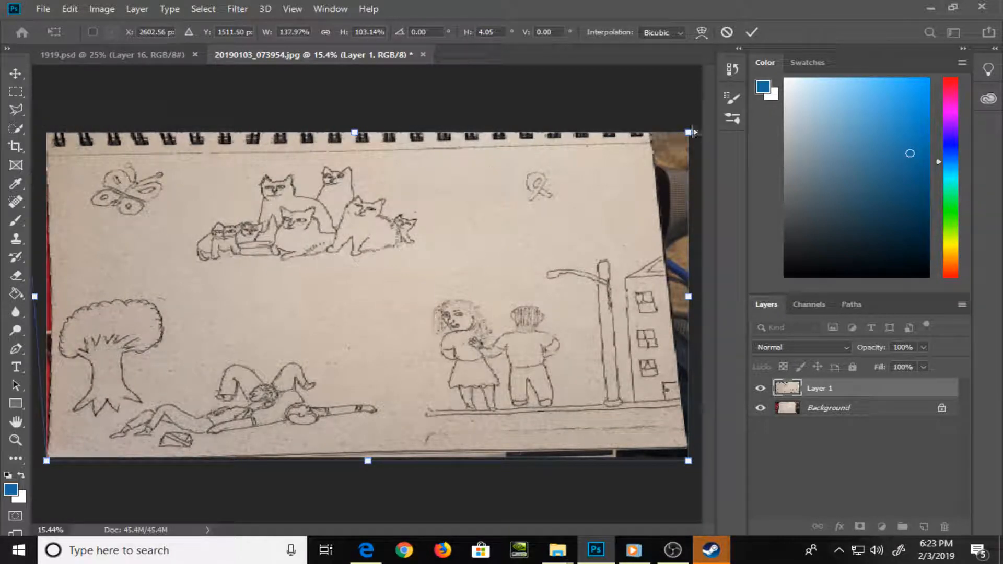
left_click_drag(689, 132, 734, 141)
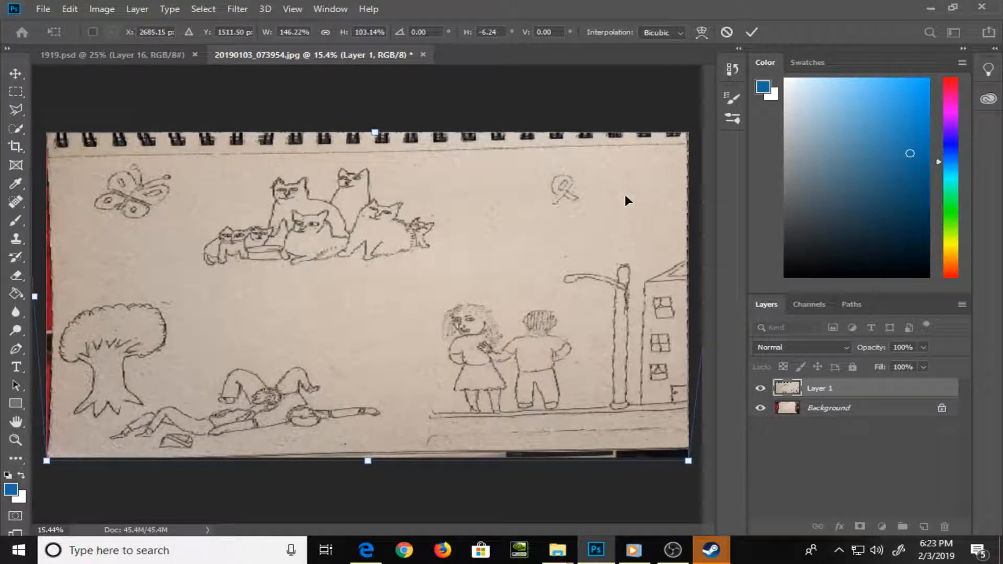
key("ctrl+minus")
left_click_drag(609, 163, 610, 164)
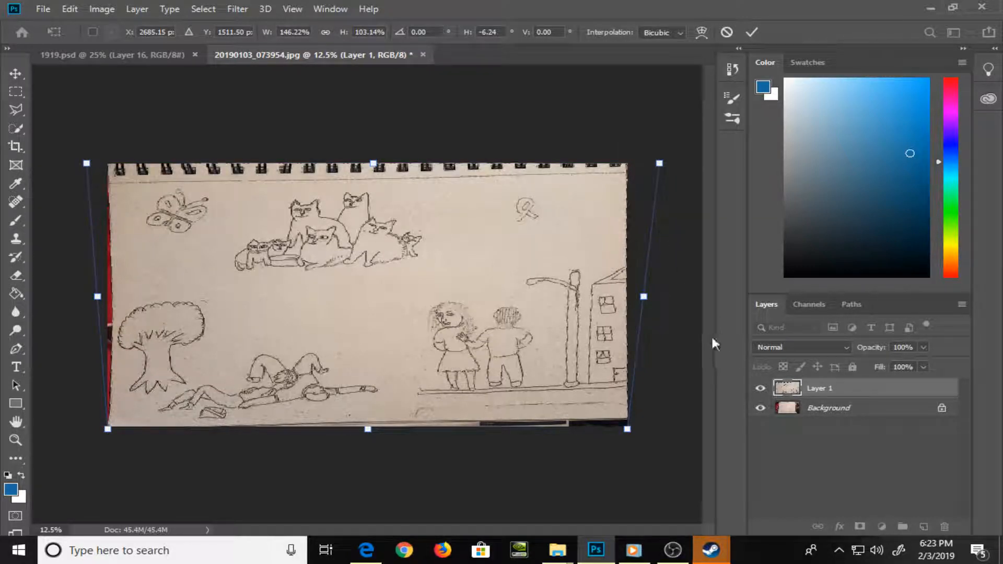
key("l")
Warp Layer 1 by pulling its lower right corner down and its left edge outward to cover the remaining background, and apply it
left_click(67, 9)
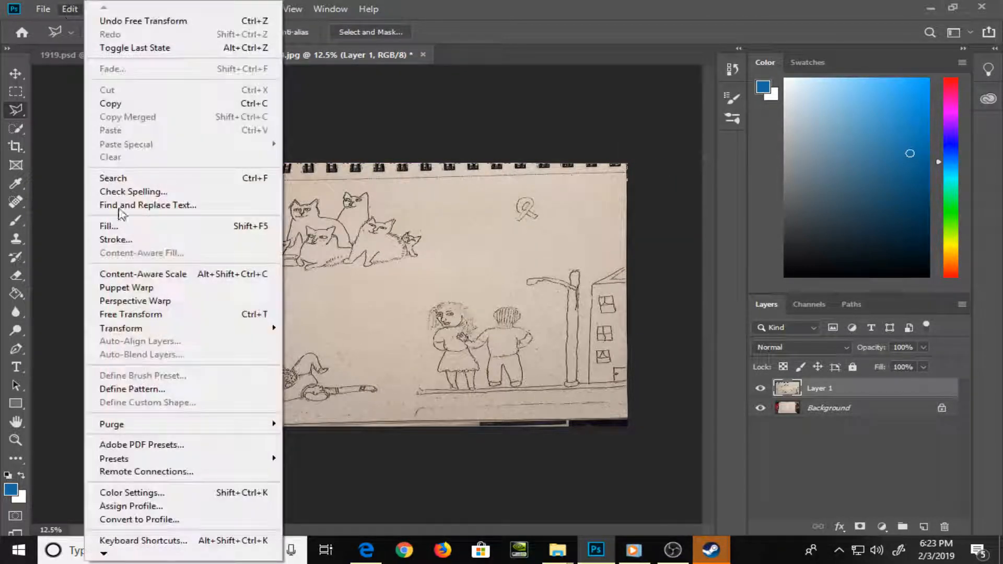
mouse_move(256, 328)
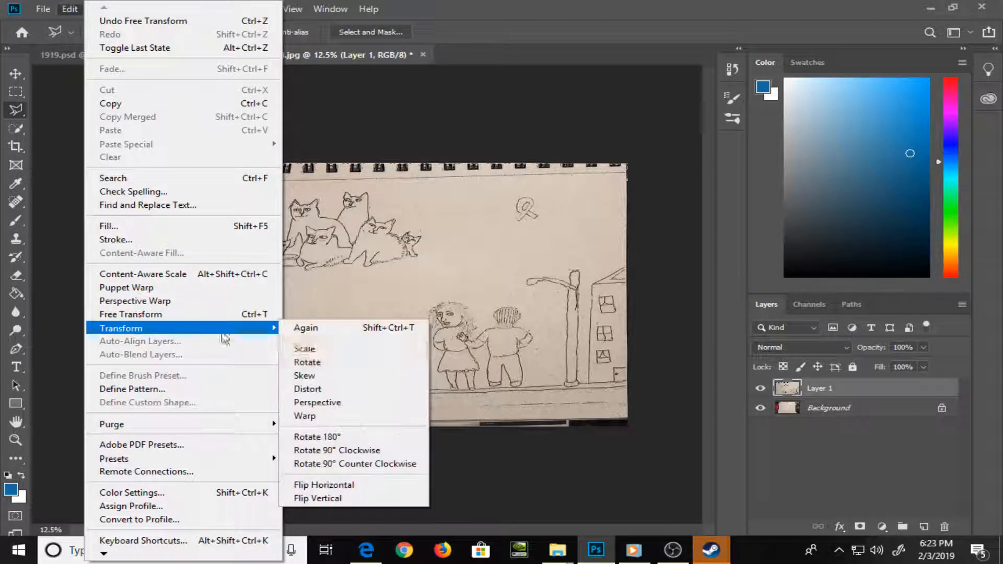
left_click(381, 416)
left_click_drag(631, 433, 631, 442)
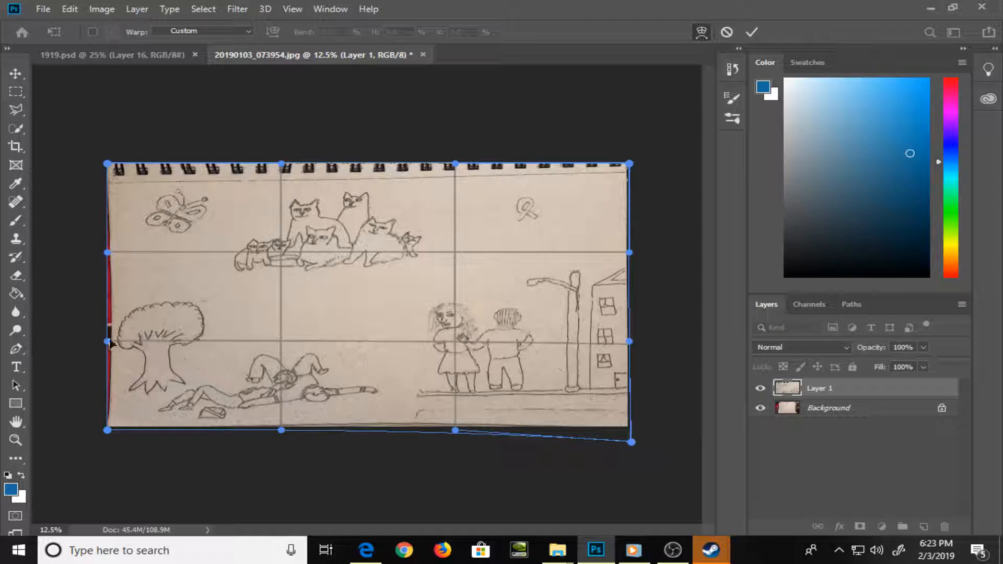
left_click_drag(109, 342, 96, 340)
left_click_drag(111, 253, 94, 251)
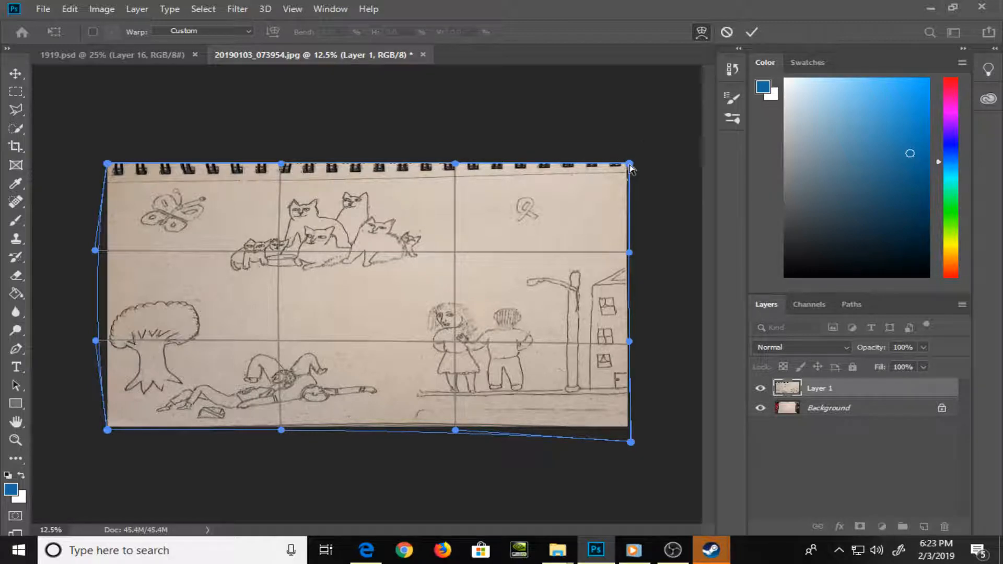
left_click_drag(630, 164, 631, 166)
key("l")
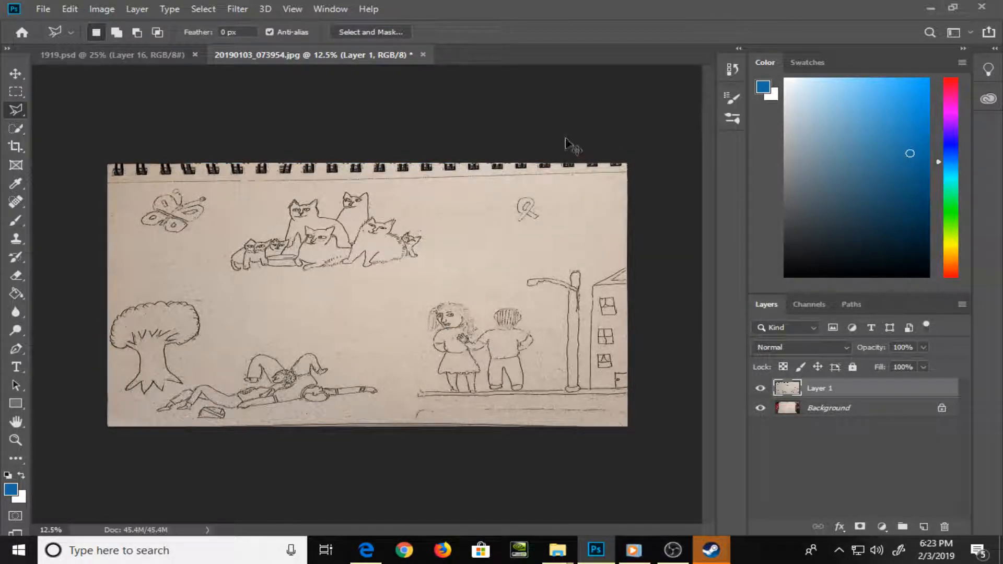
Save the document as a Photoshop PSD named "mama more" in the Pics folder, with layers and Maximize Compatibility enabled
scroll(567, 143, "up", 1)
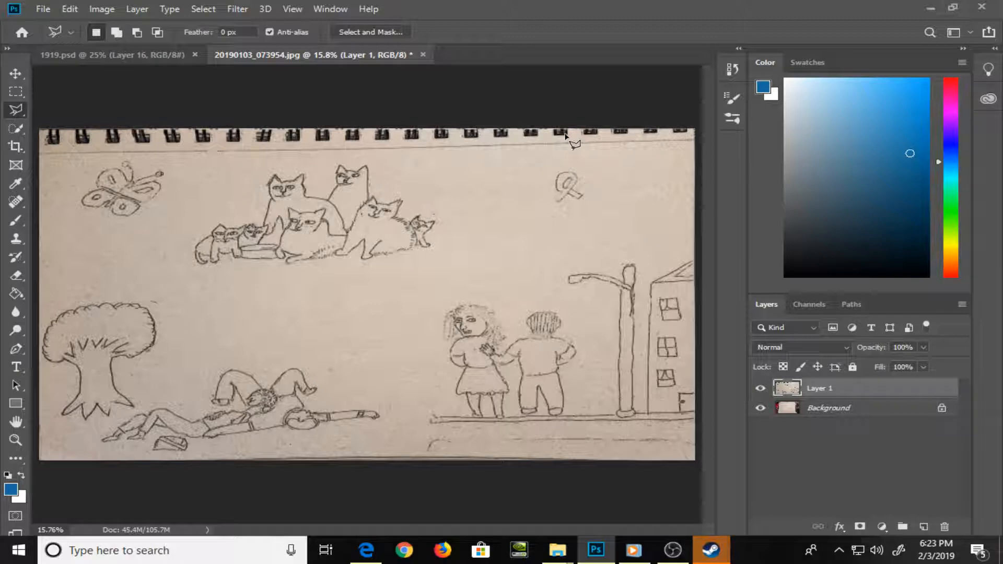
left_click(41, 8)
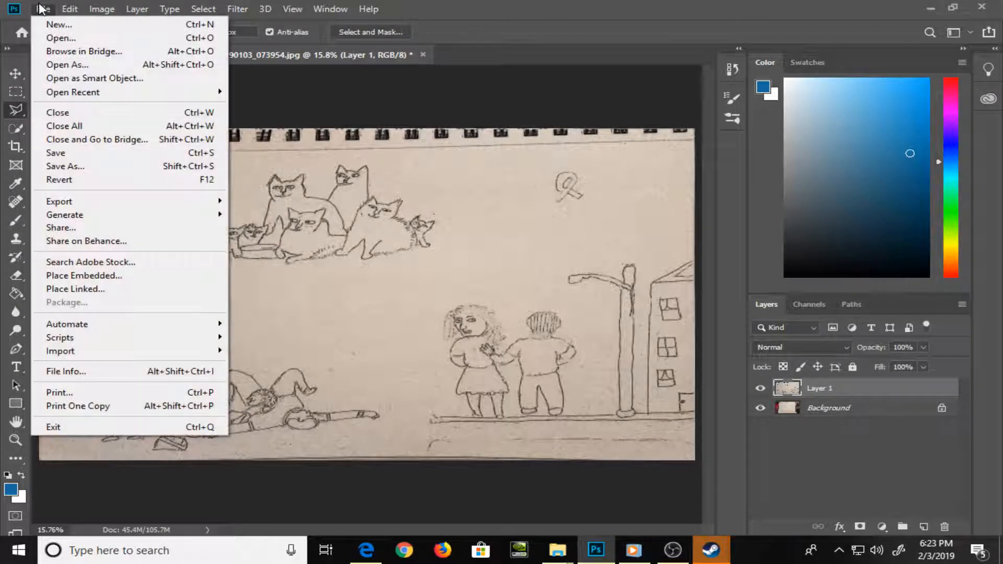
left_click(111, 165)
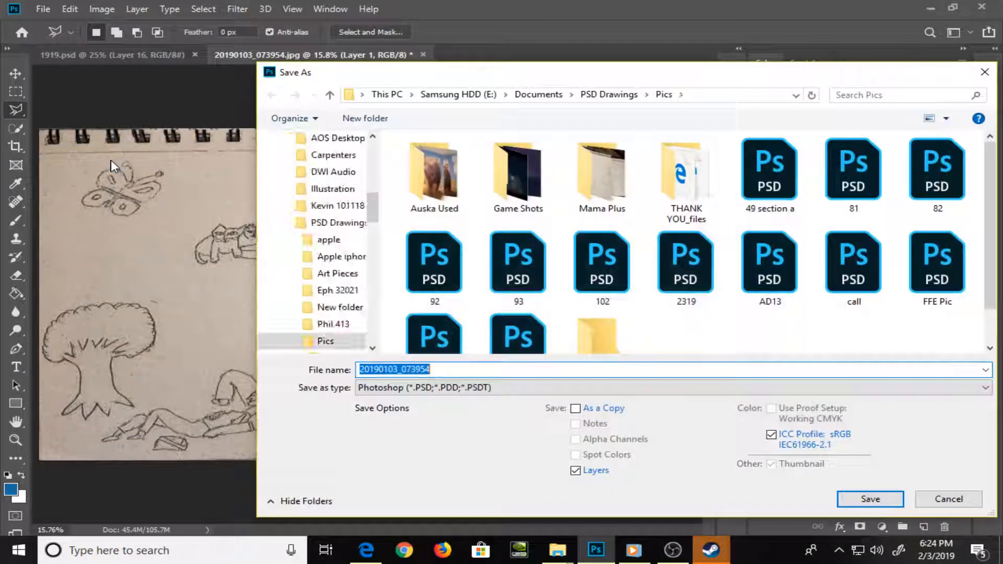
type("mama")
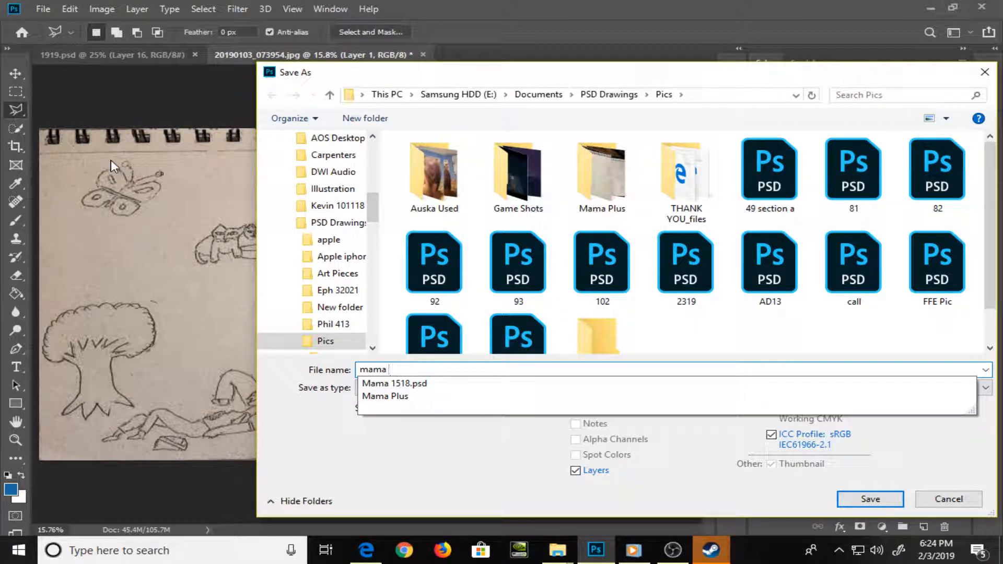
type(" more")
key("Return")
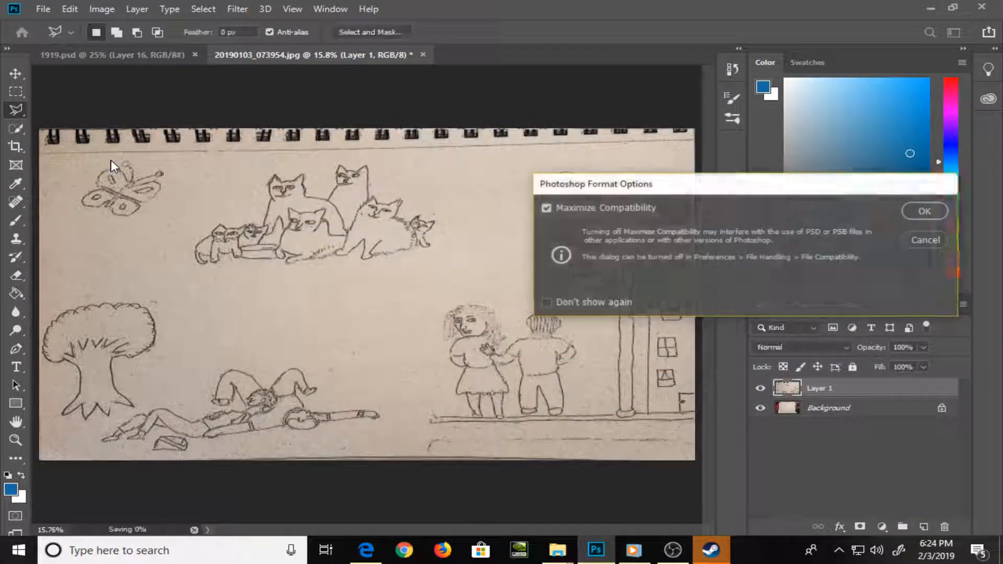
key("Return")
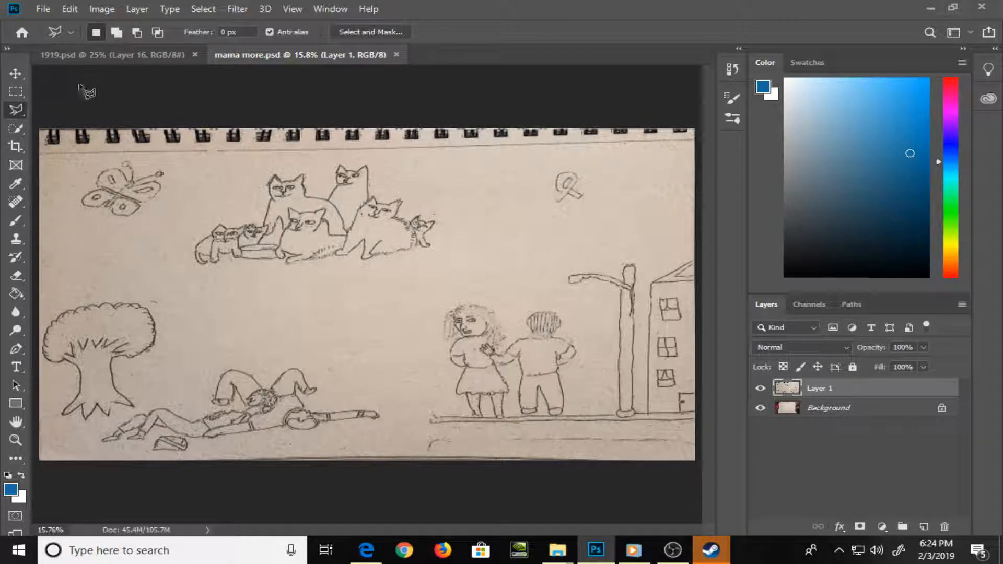
Check the drawing in 1919.psd and create a new 1600 x 1200 pixel document at 72 pixels/inch with white background contents
left_click(84, 55)
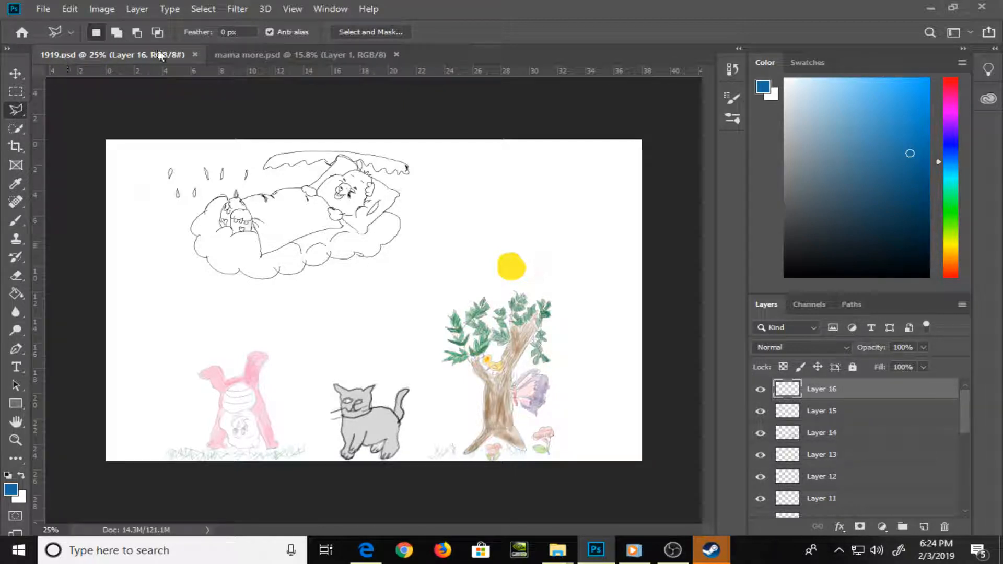
left_click(230, 62)
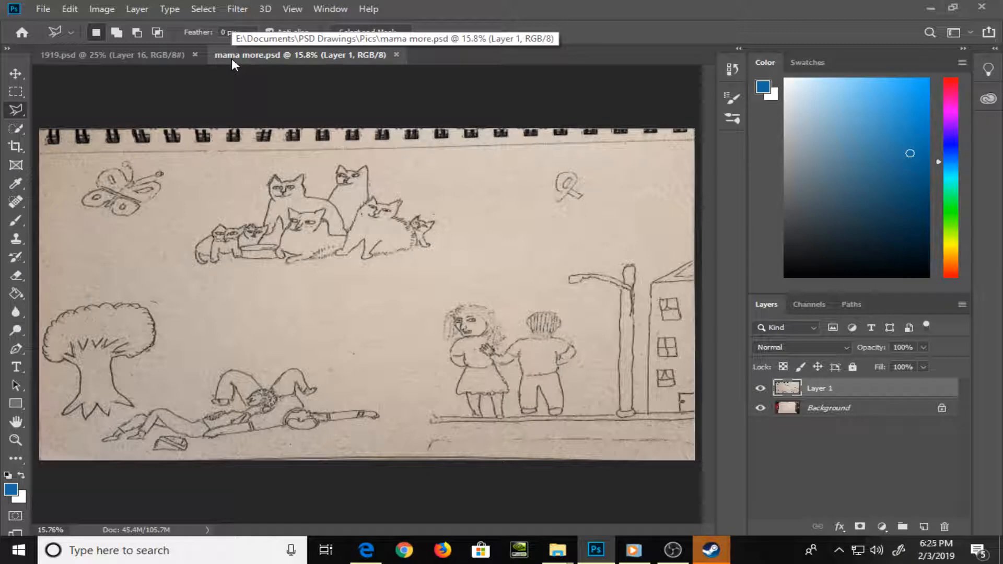
left_click(43, 9)
left_click(49, 24)
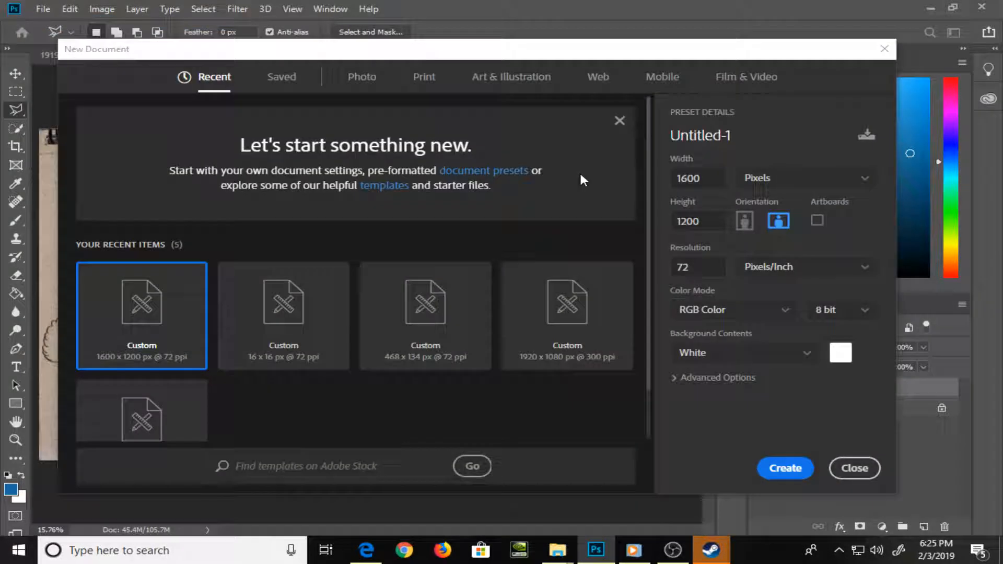
left_click(785, 468)
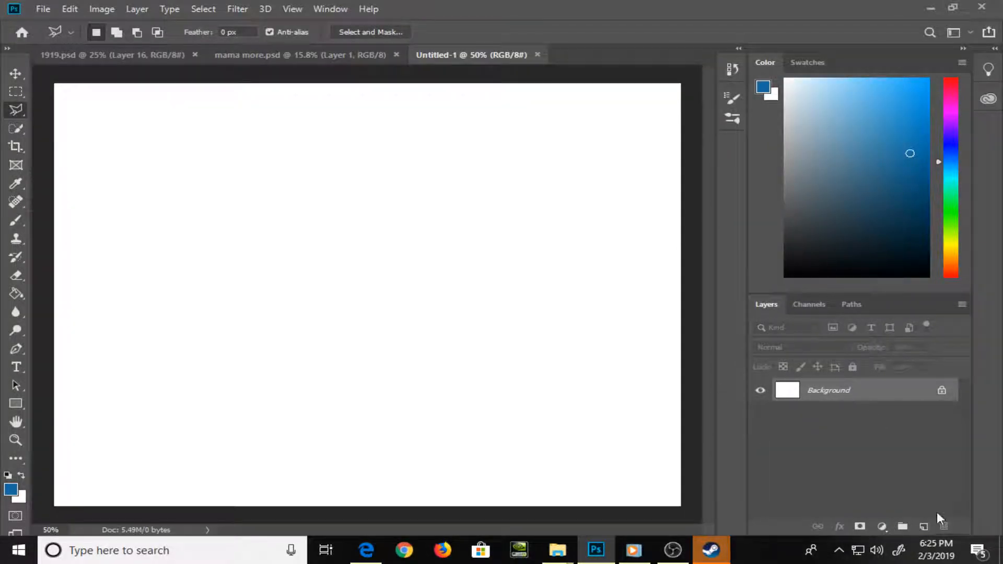
Add an empty layer above the background and ready the Brush tool with the default black foreground colour
left_click(925, 527)
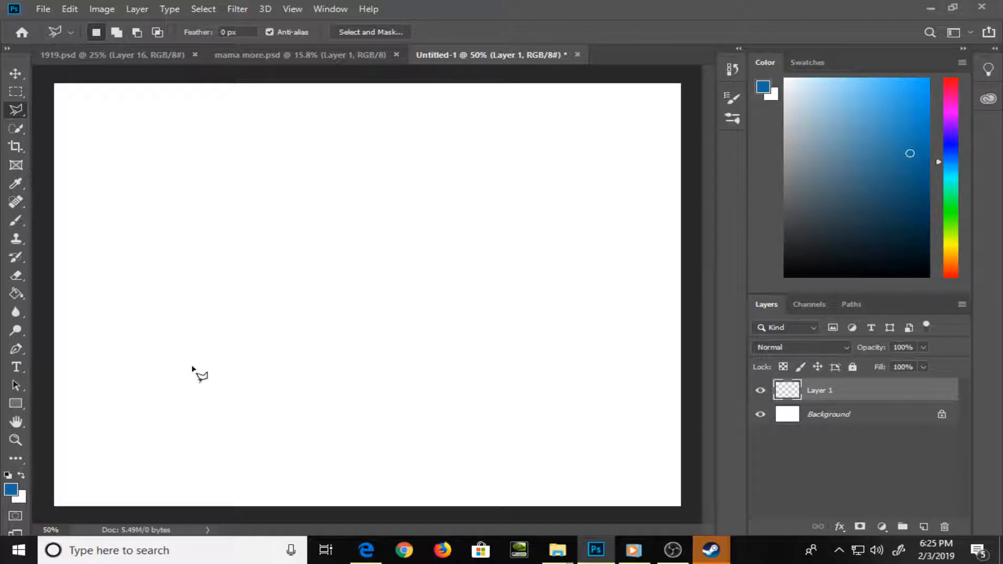
key("d")
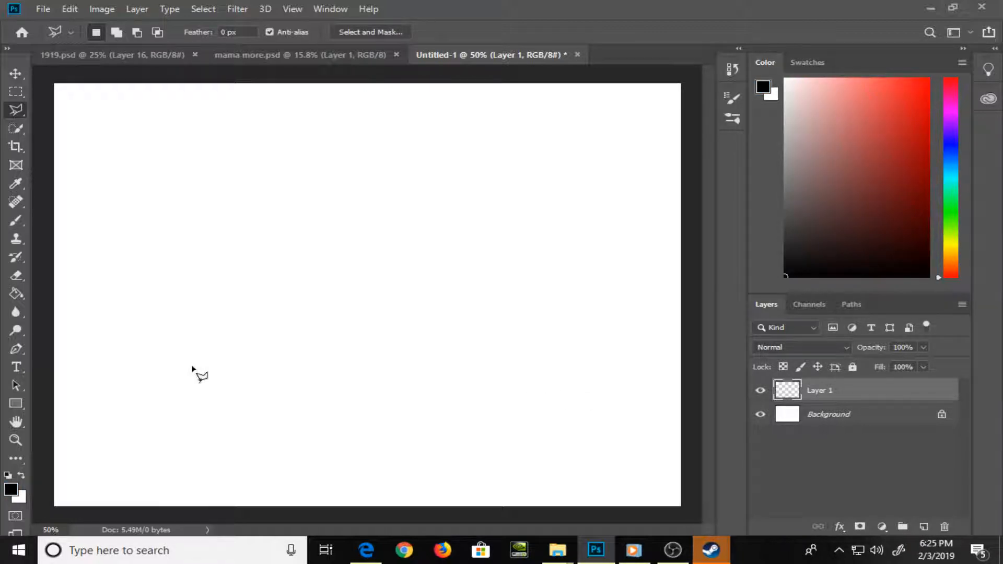
key("b")
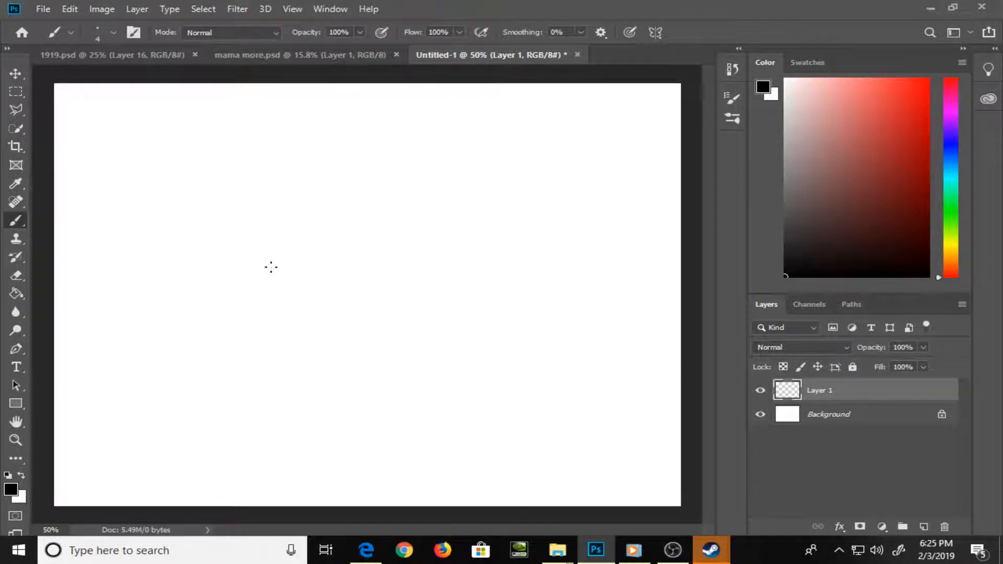
Switch to the Stan Lee drawing-book PDF in Edge and look through its profile, villain and hero head pages
key("alt+Tab")
key("alt+Tab")
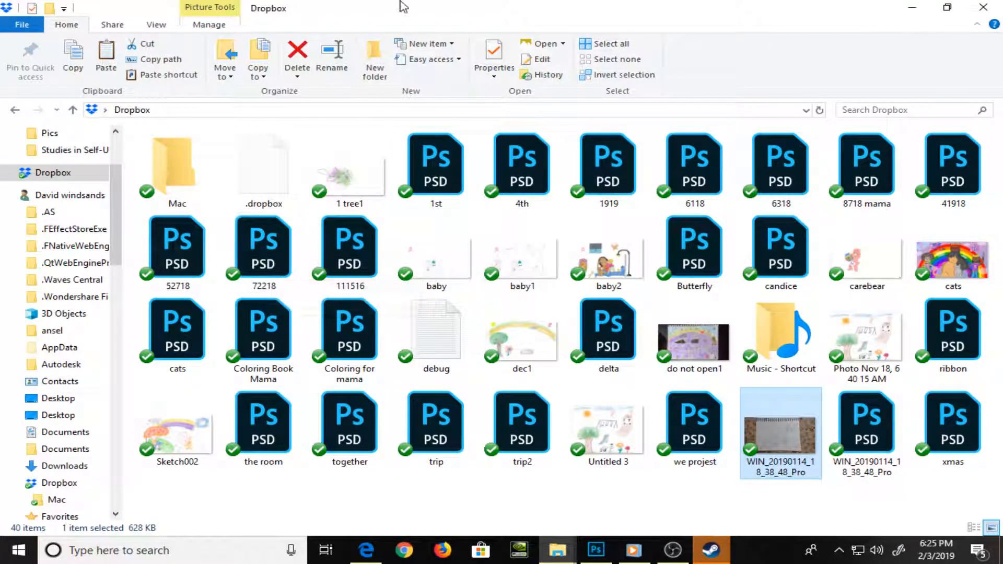
left_click(372, 544)
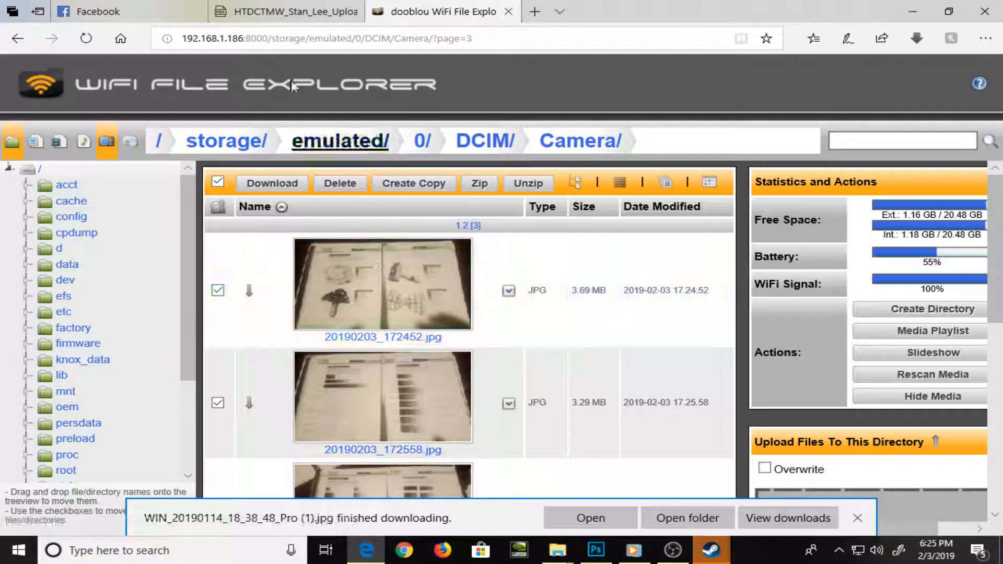
left_click(249, 6)
scroll(355, 206, "up", 4)
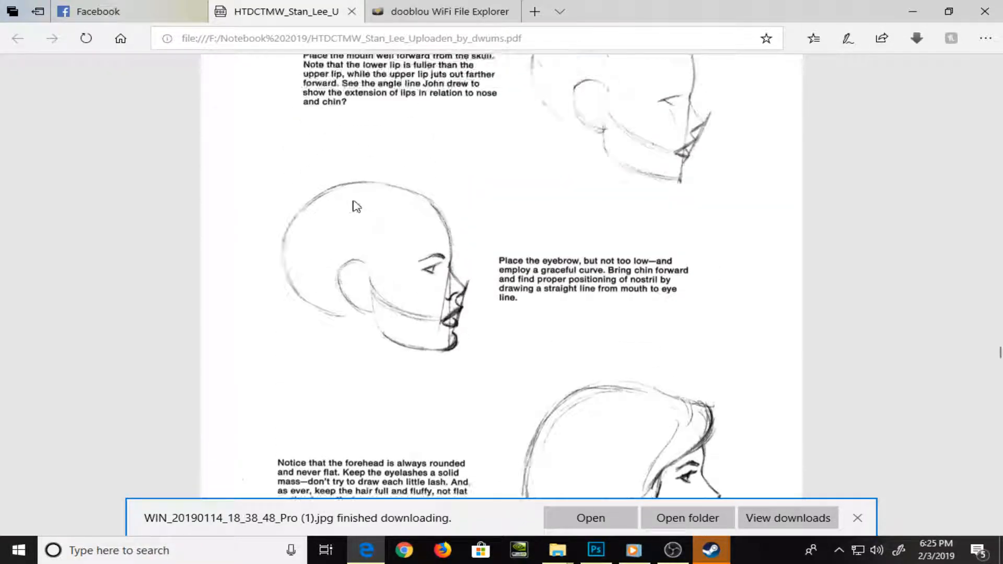
scroll(354, 206, "up", 20)
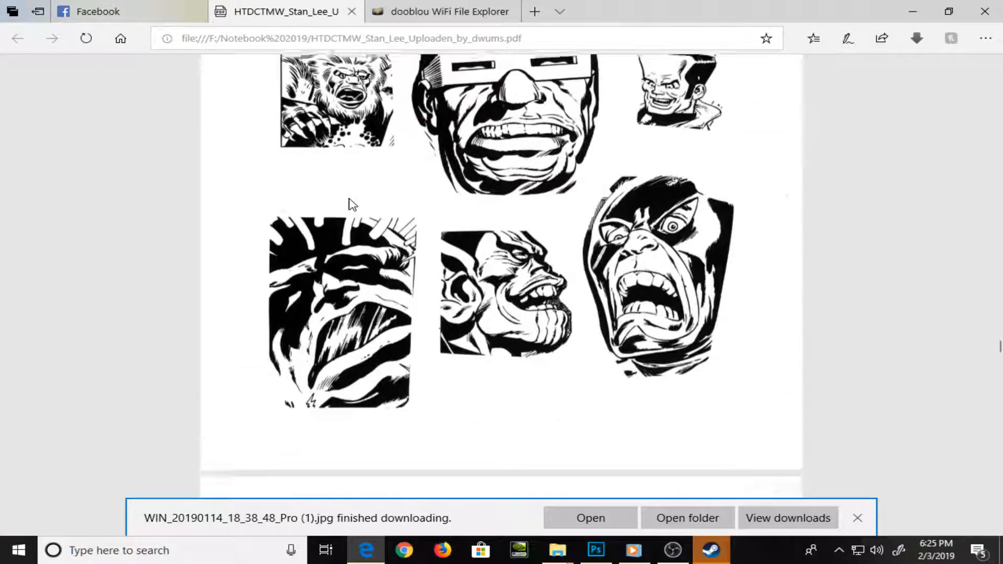
scroll(349, 204, "up", 20)
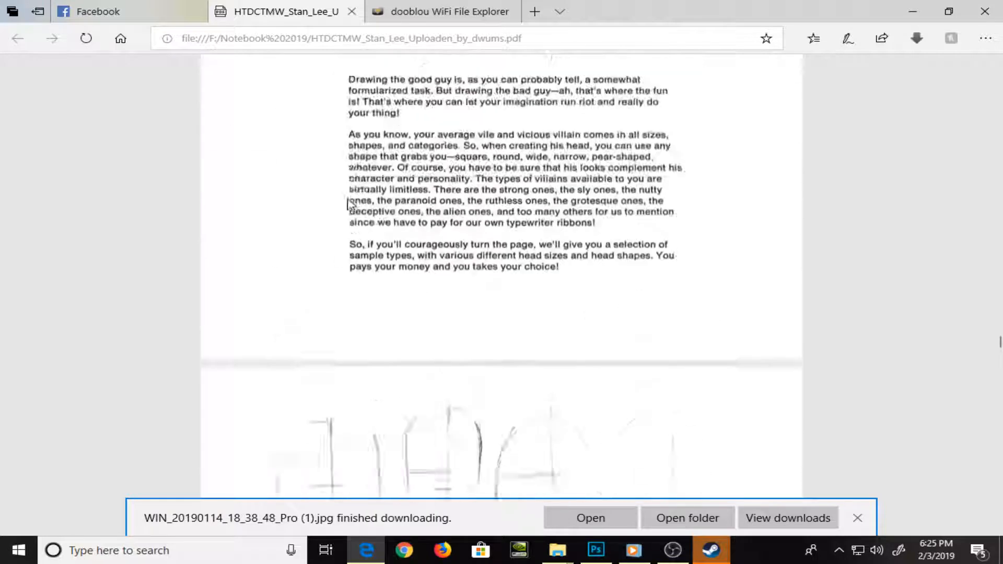
scroll(347, 203, "down", 4)
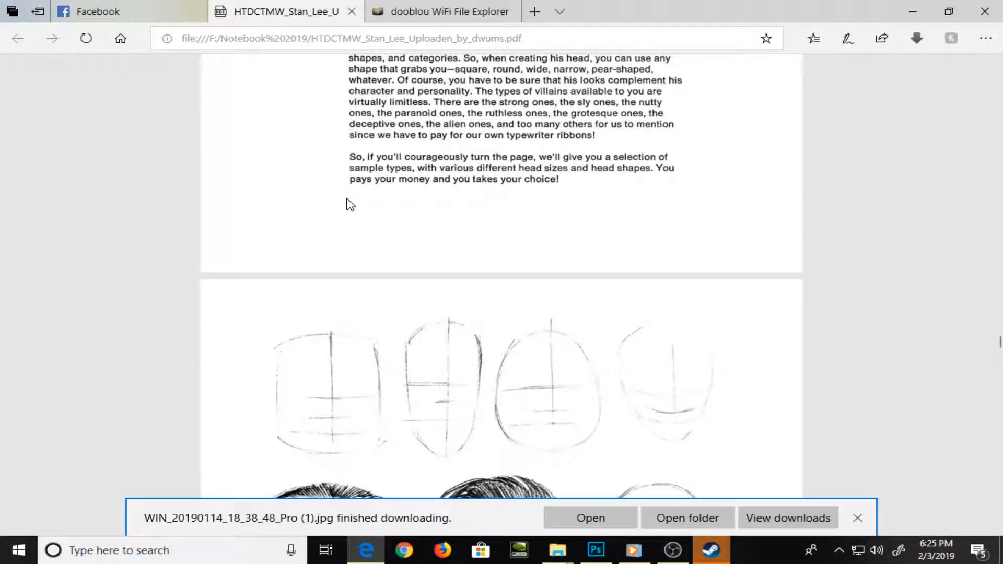
scroll(350, 204, "up", 8)
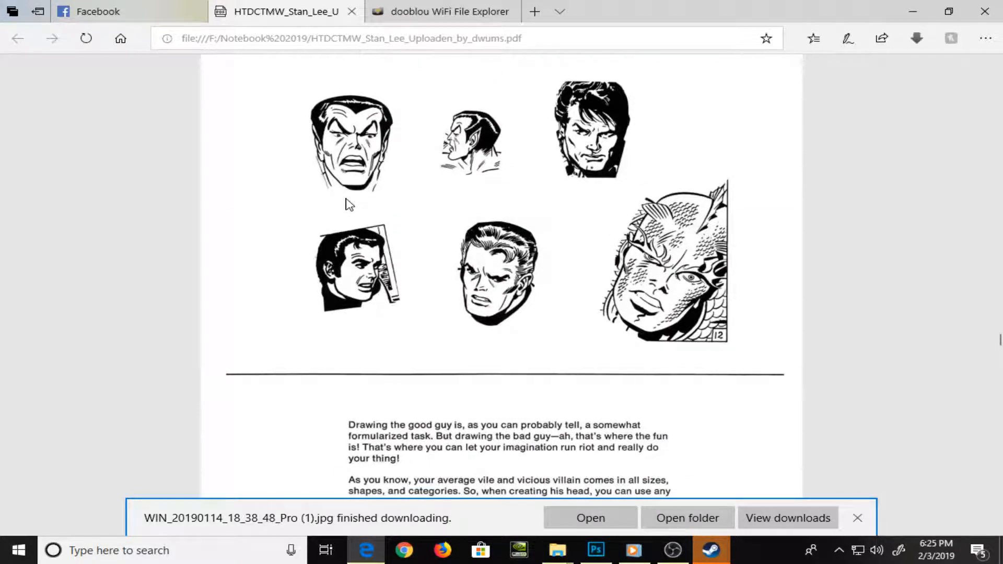
scroll(349, 204, "down", 10)
scroll(348, 203, "up", 12)
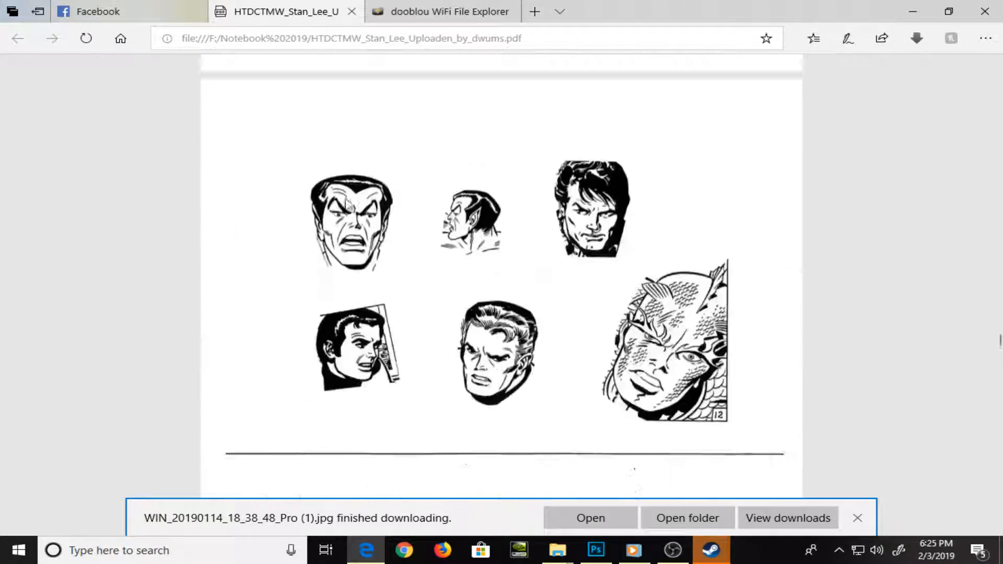
Examine the hero face proportions and head construction sketches, back to the start of the chapter "Drawing the Human Head!"
scroll(348, 204, "up", 18)
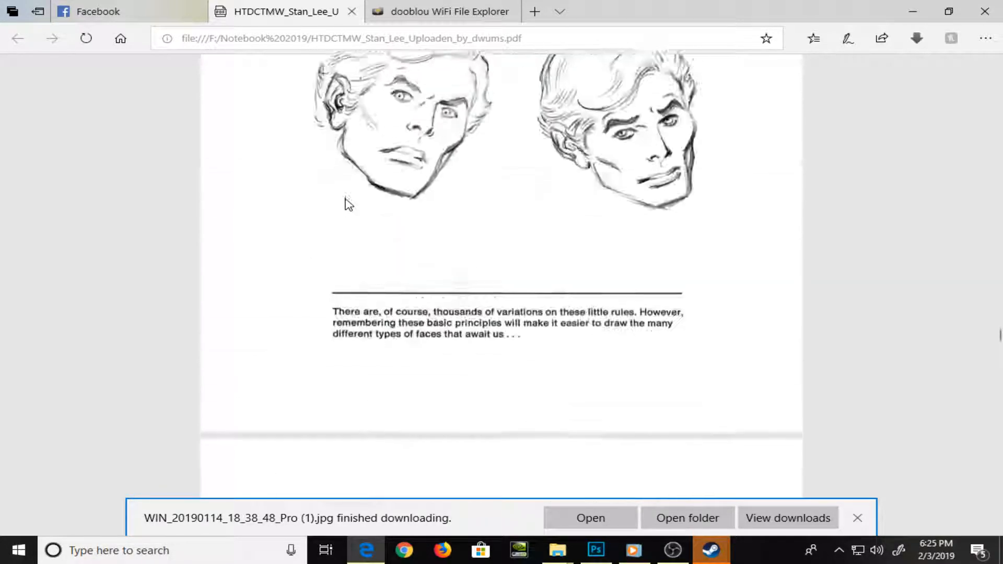
scroll(349, 204, "up", 12)
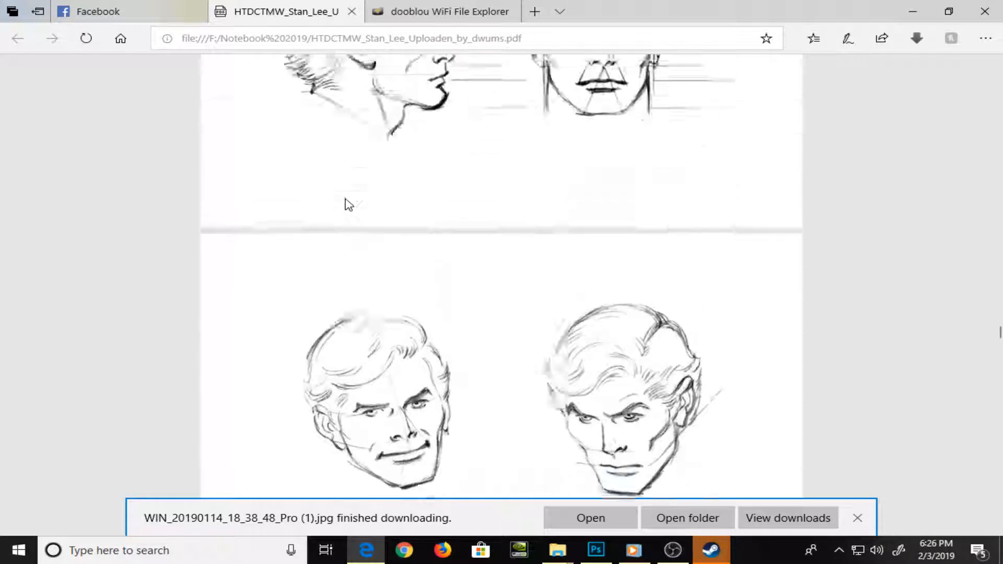
scroll(349, 204, "up", 5)
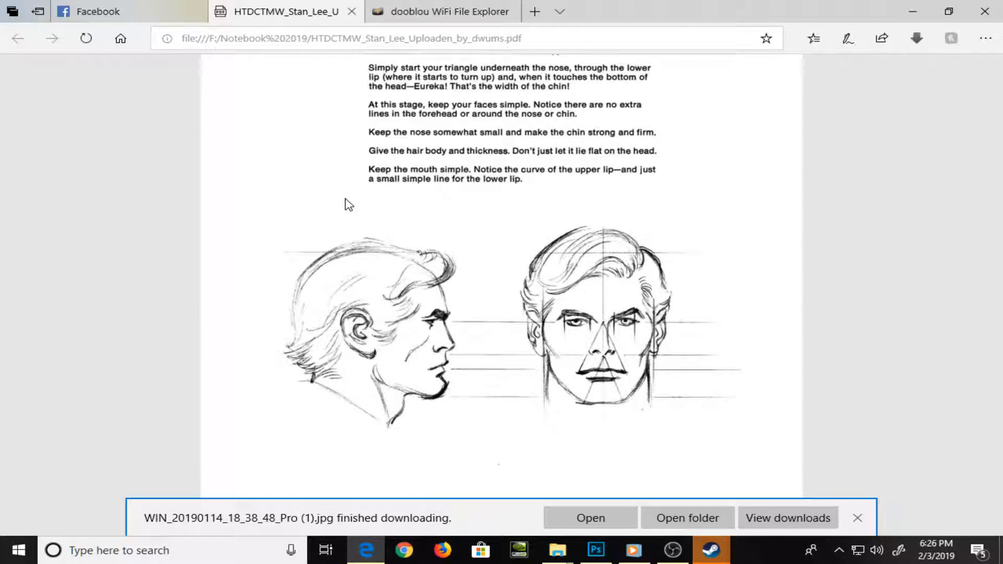
scroll(350, 204, "up", 15)
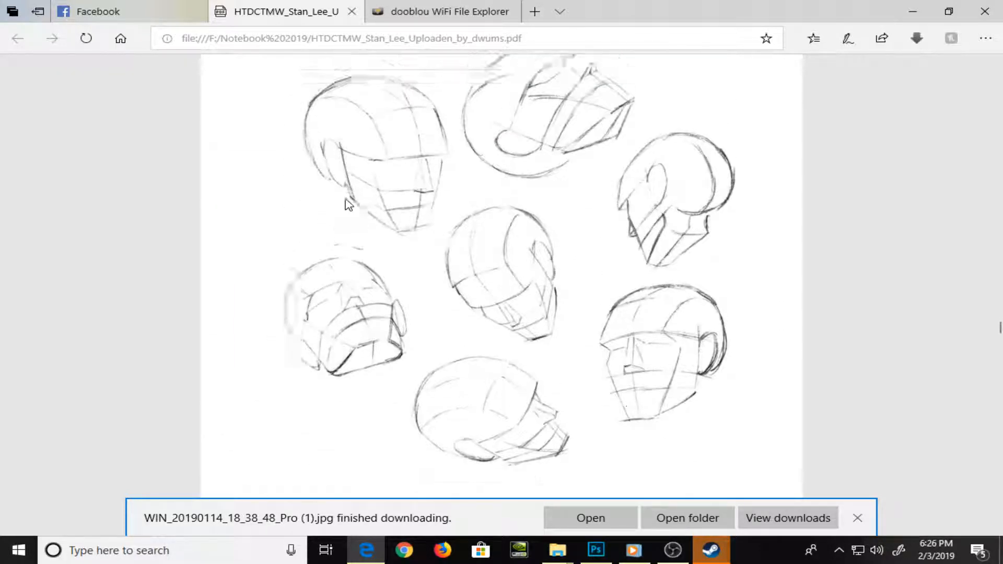
scroll(349, 204, "up", 1)
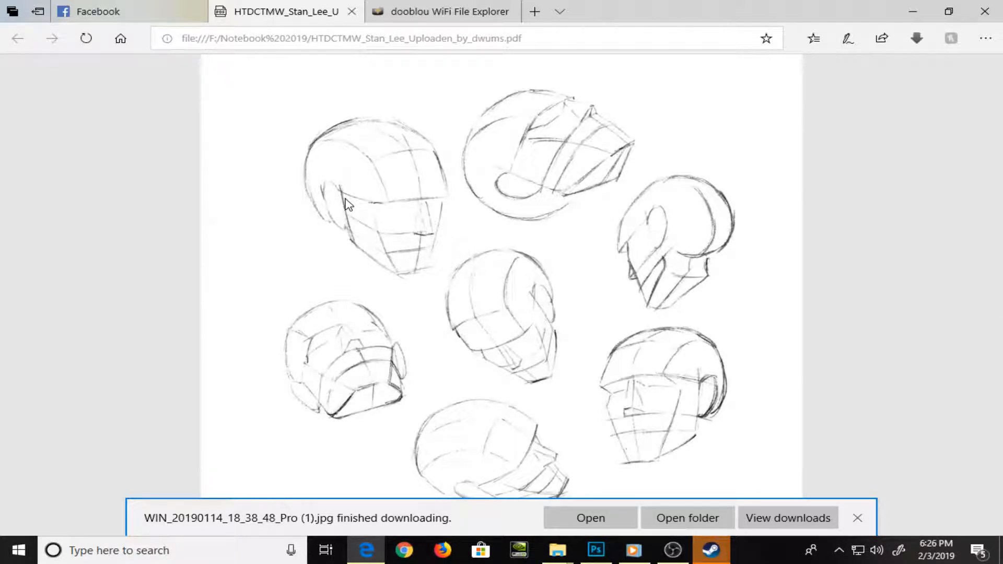
scroll(349, 205, "down", 2)
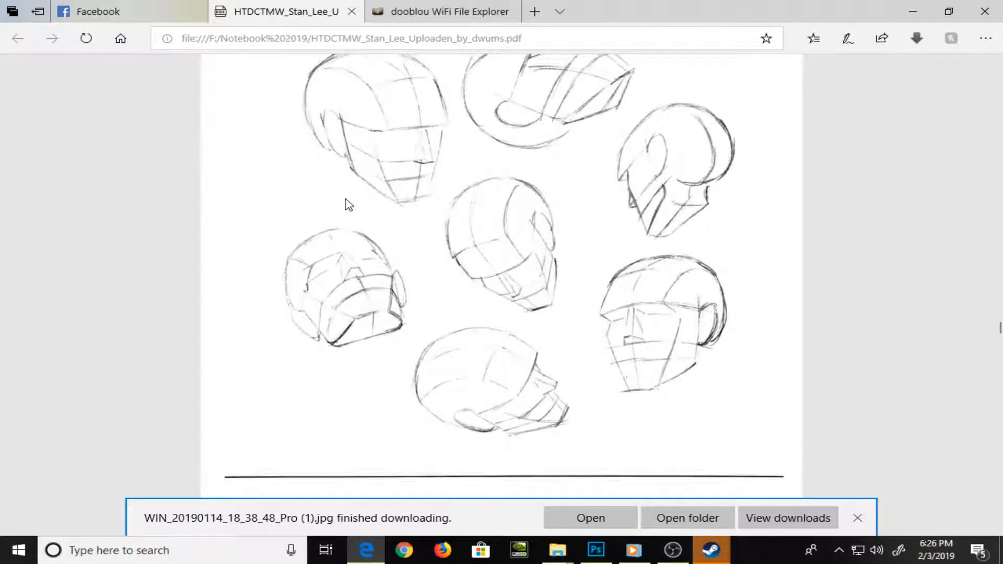
scroll(349, 204, "up", 2)
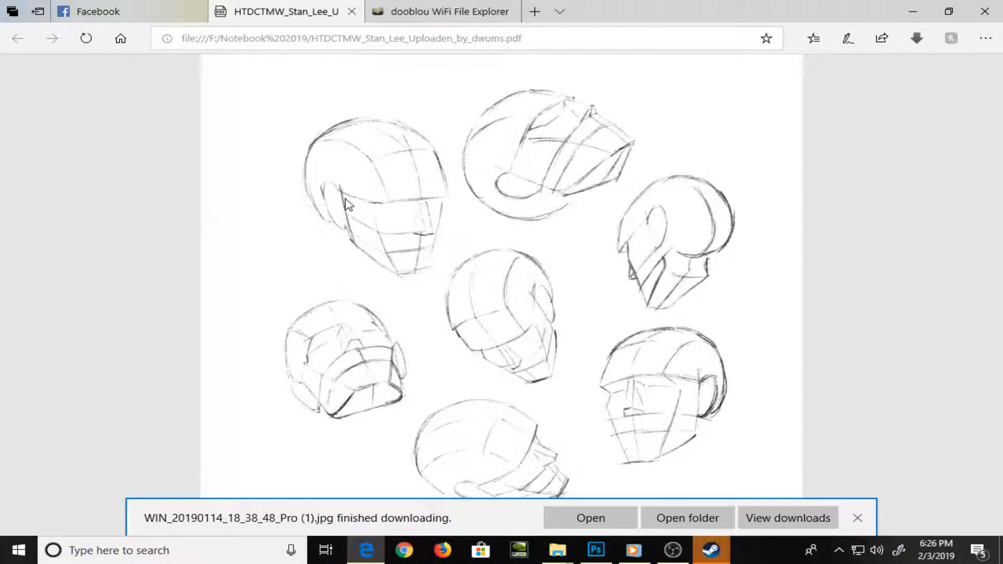
scroll(349, 204, "up", 20)
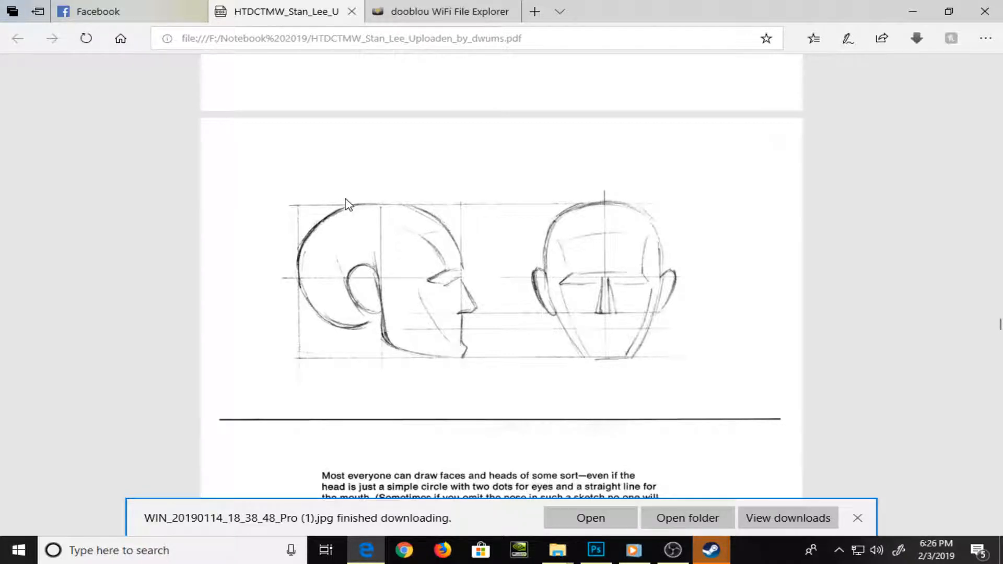
scroll(350, 204, "down", 6)
scroll(347, 202, "up", 2)
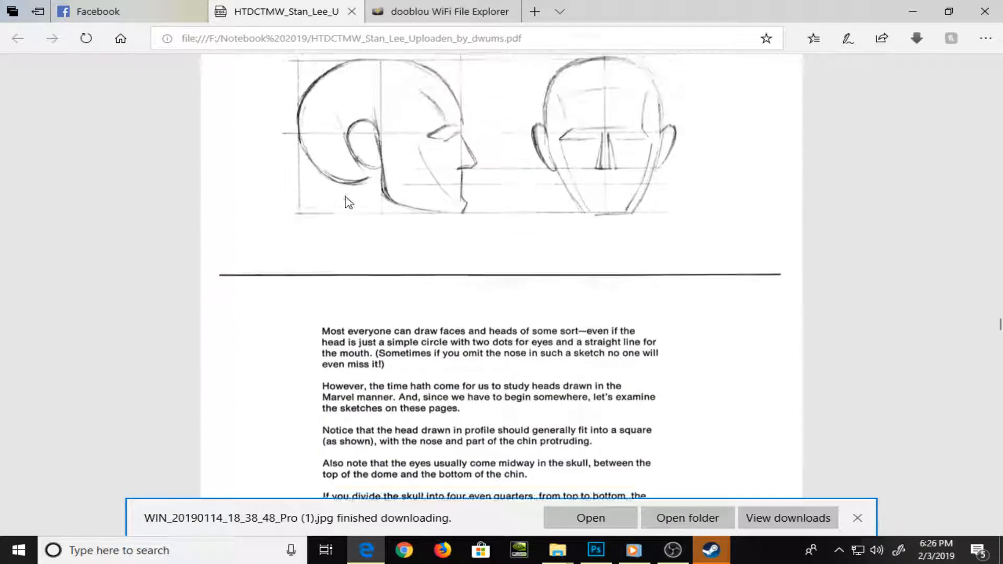
scroll(349, 203, "up", 6)
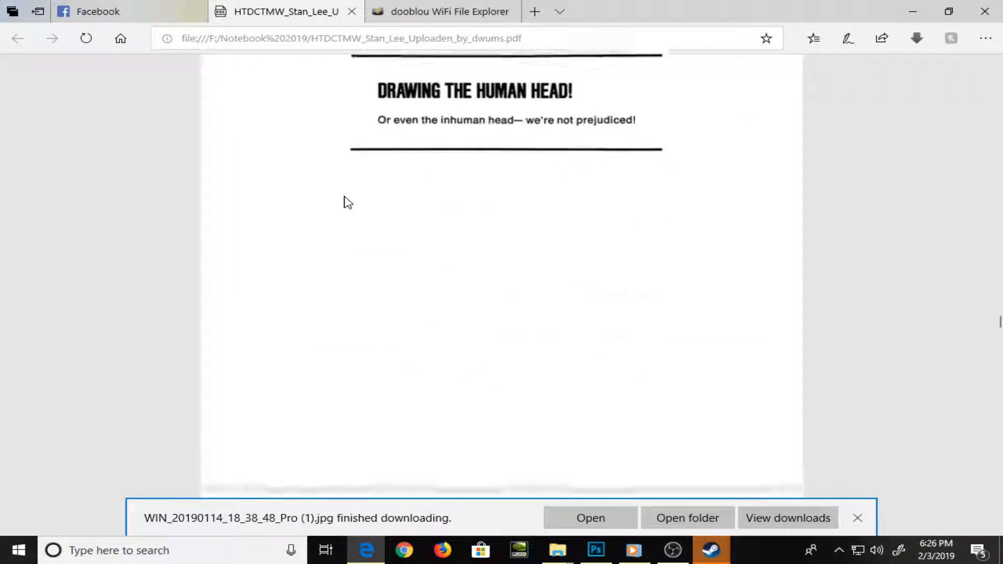
Look again at the hero-head tips and the page of villain head types built on differently shaped construction ovals
scroll(348, 202, "down", 15)
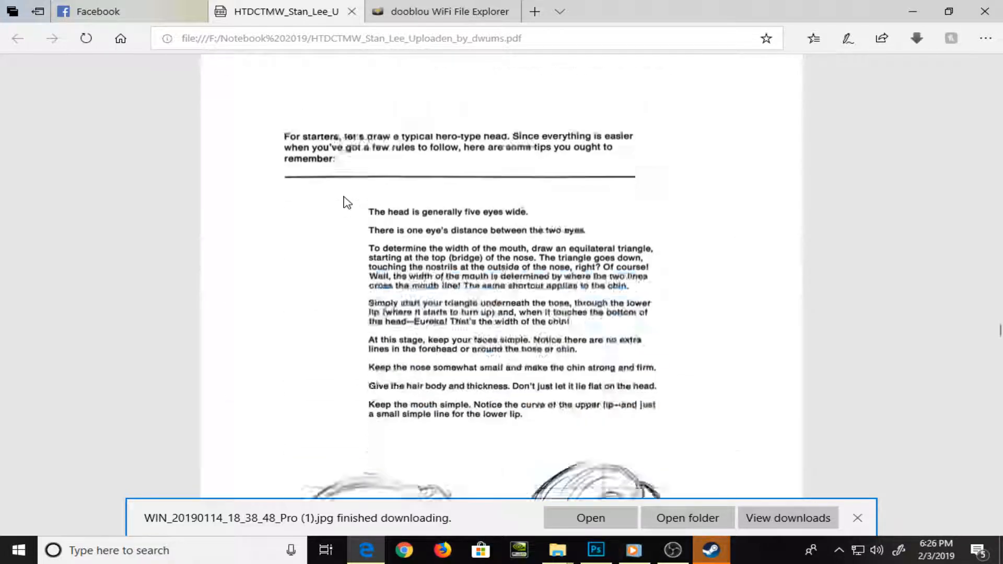
scroll(347, 203, "down", 20)
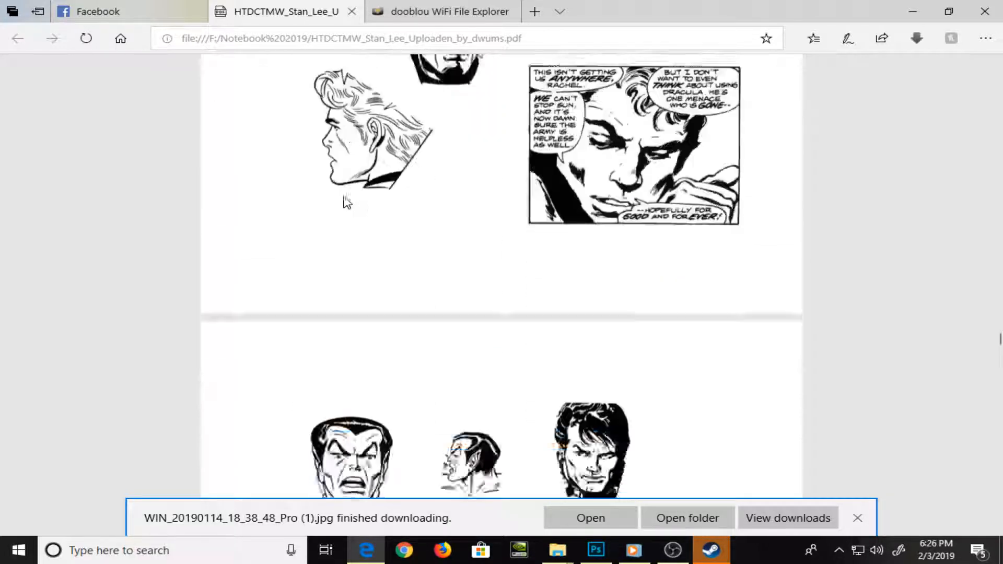
scroll(347, 203, "down", 20)
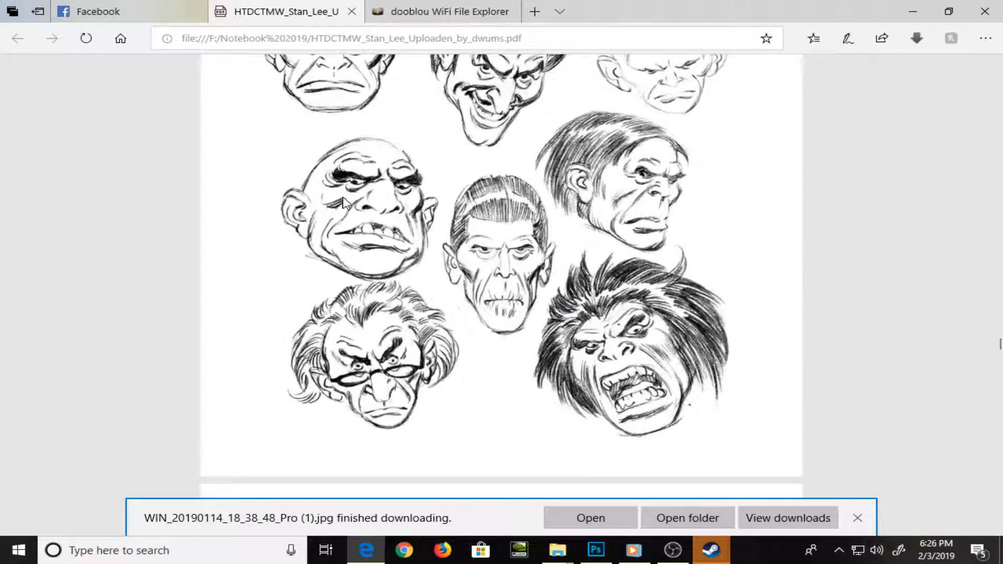
scroll(347, 203, "up", 8)
scroll(347, 203, "down", 3)
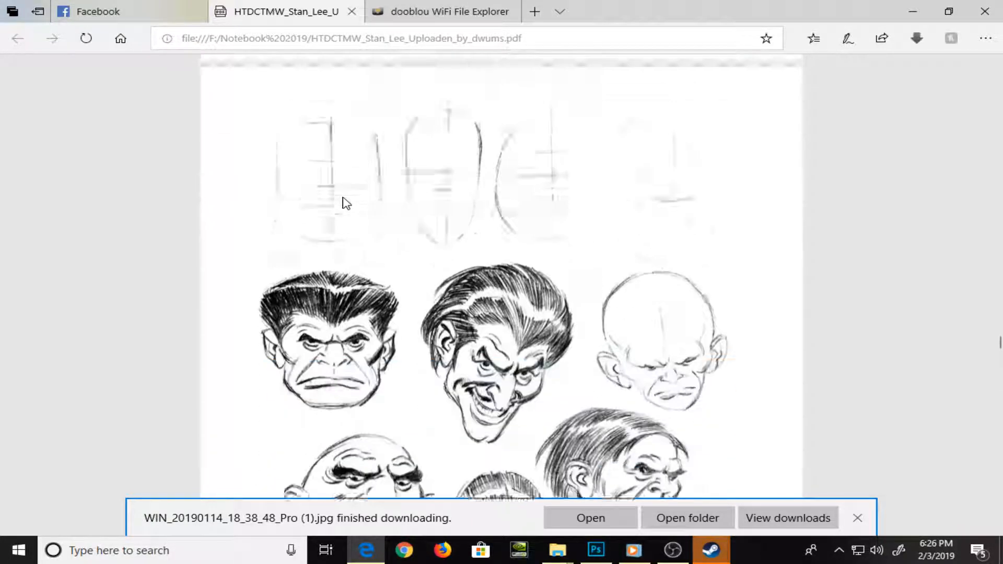
Look over the villain head types, the inked comic villain panels and the step-by-step female profile head pages
scroll(347, 203, "down", 1)
scroll(347, 203, "up", 1)
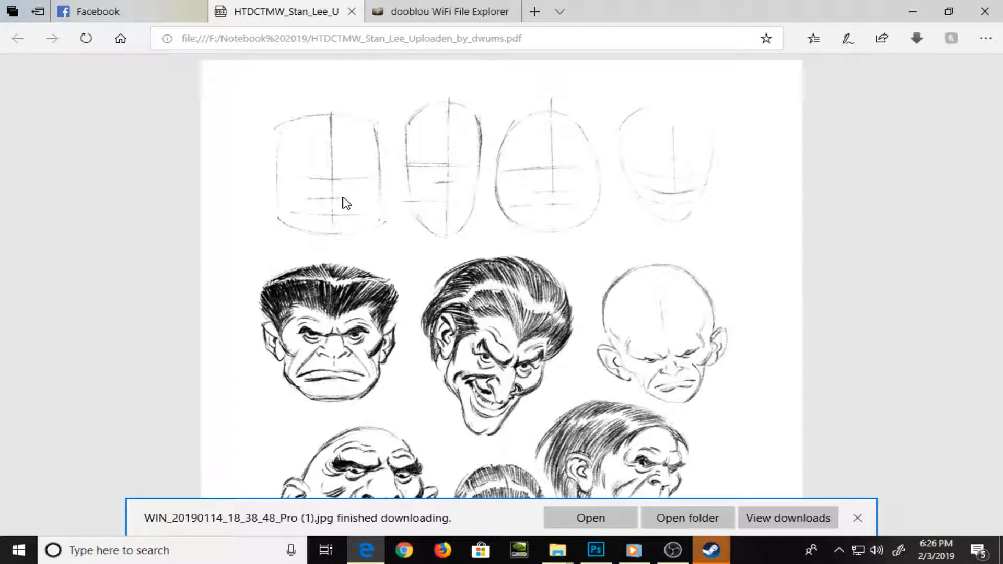
scroll(347, 203, "down", 2)
scroll(347, 202, "up", 1)
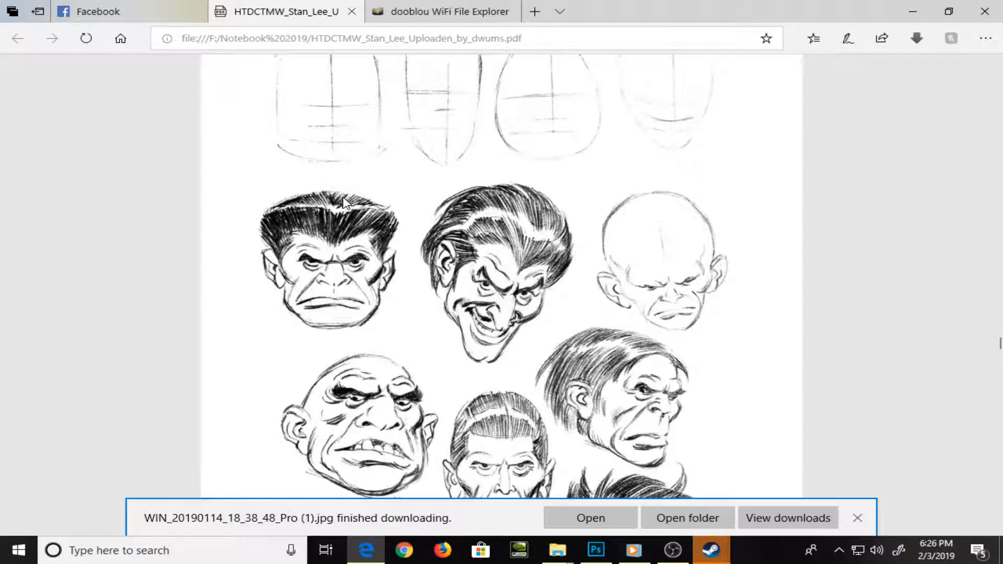
scroll(345, 202, "down", 9)
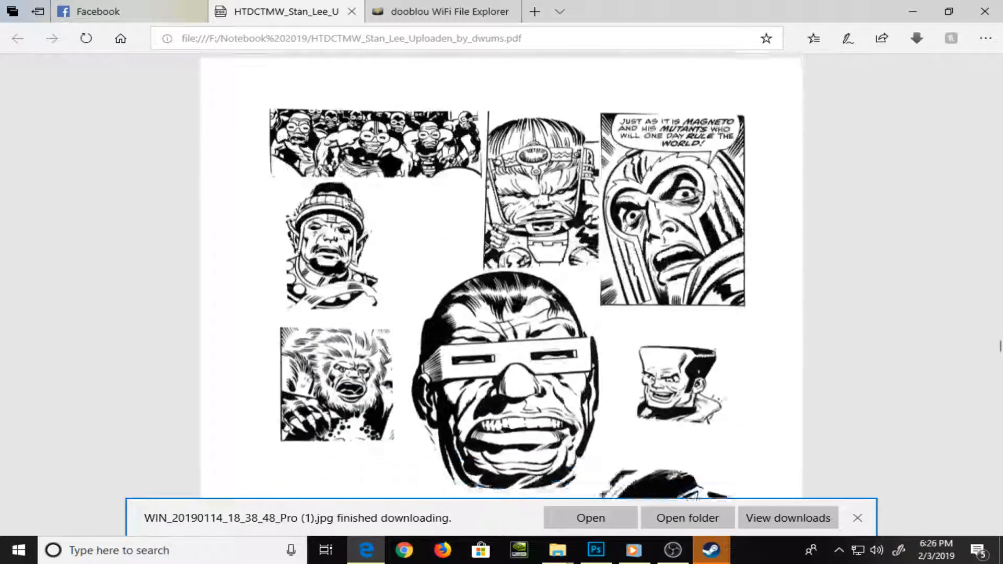
scroll(345, 203, "down", 15)
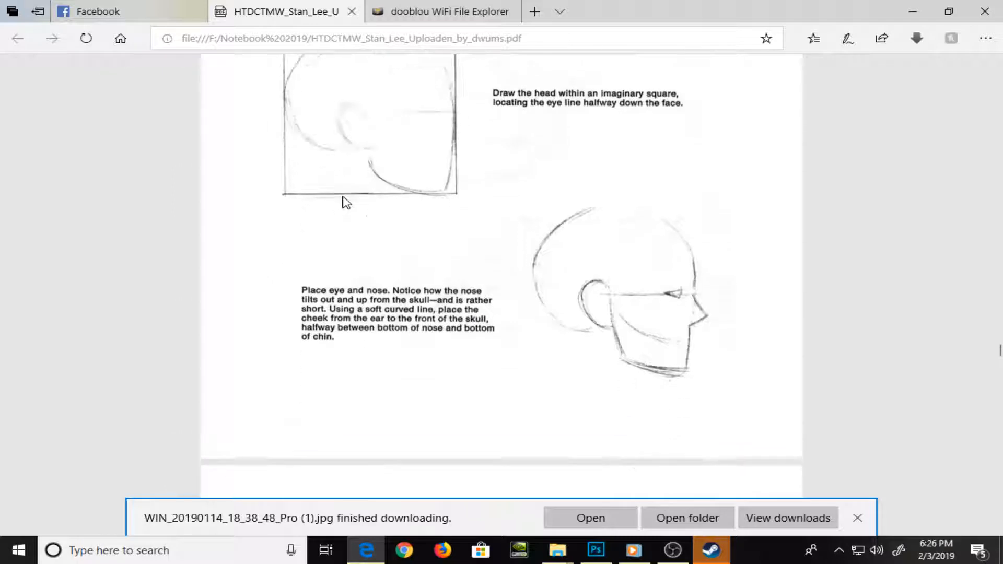
scroll(347, 203, "down", 12)
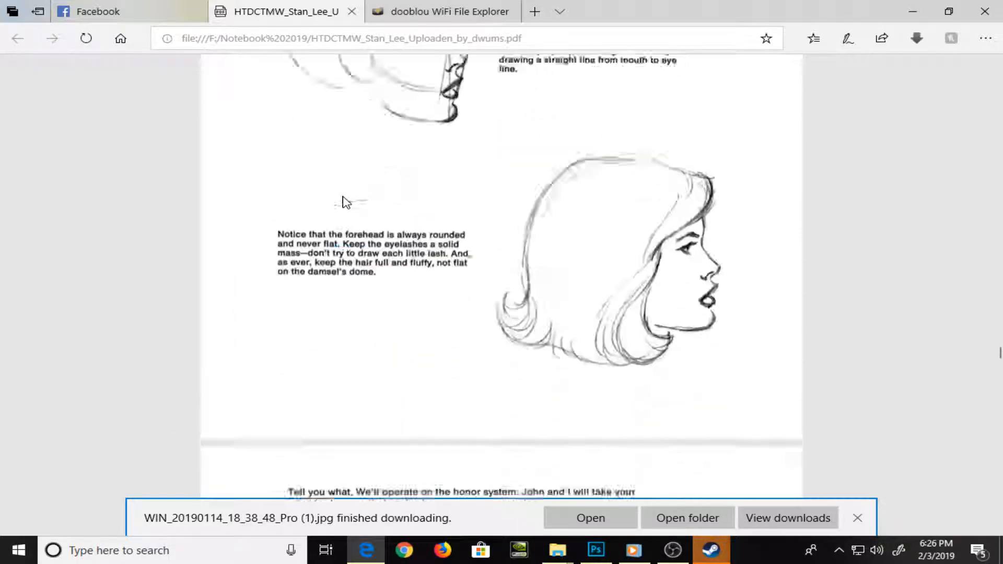
Examine the front-view female head construction, from egg shape to eye line, mouth and nose placement, and the three expression sketches
scroll(347, 203, "down", 10)
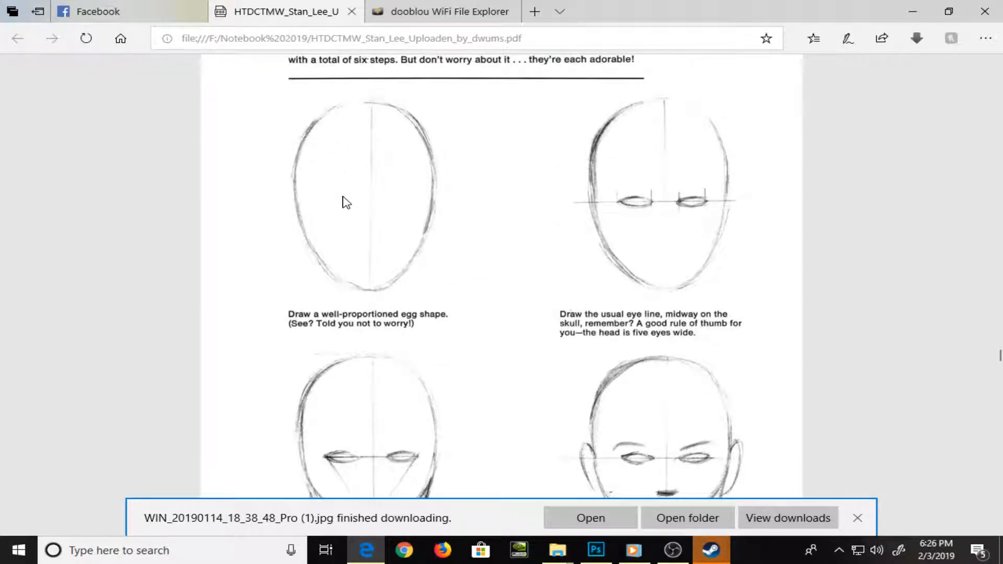
scroll(346, 203, "down", 1)
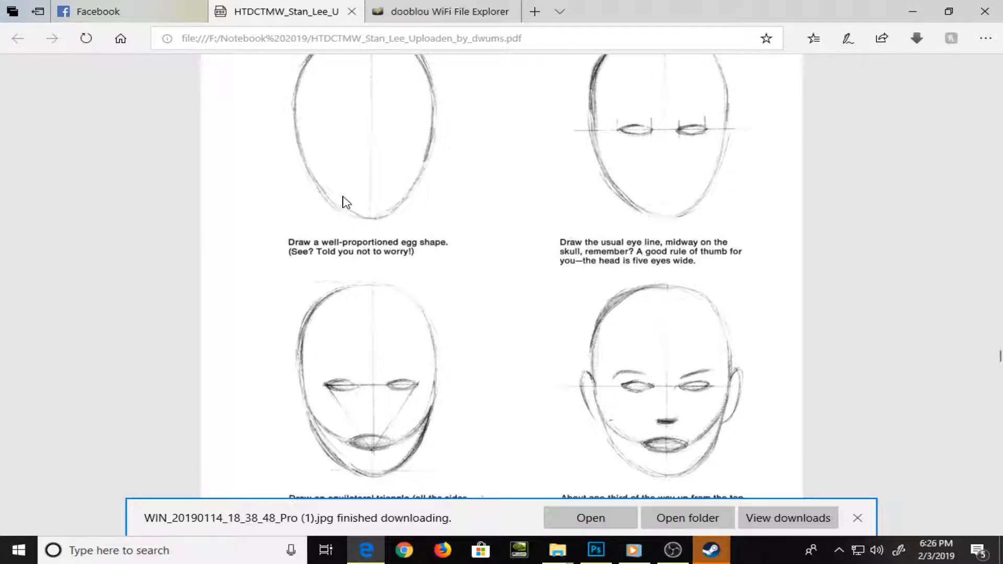
scroll(347, 202, "up", 1)
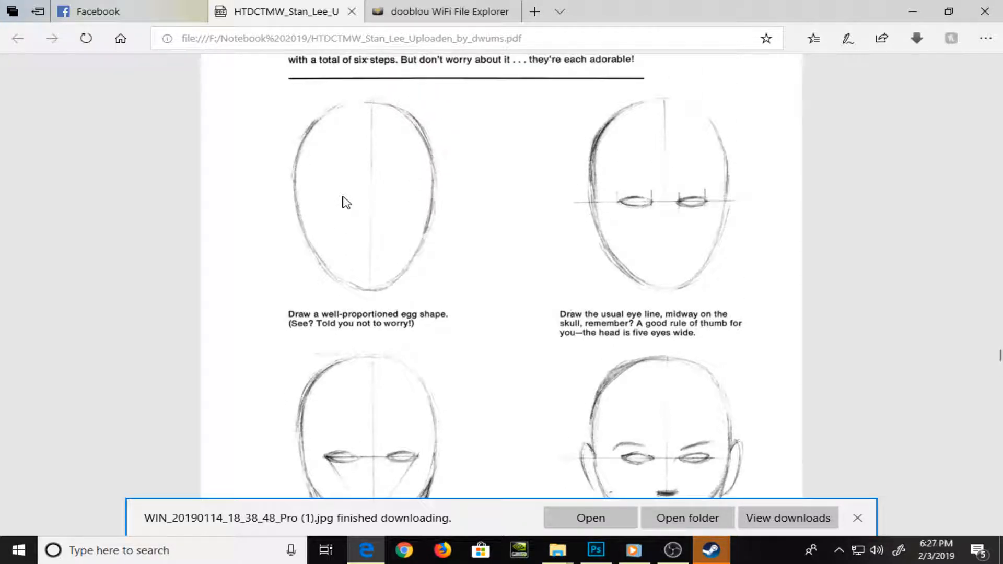
scroll(346, 202, "down", 1)
scroll(346, 203, "down", 6)
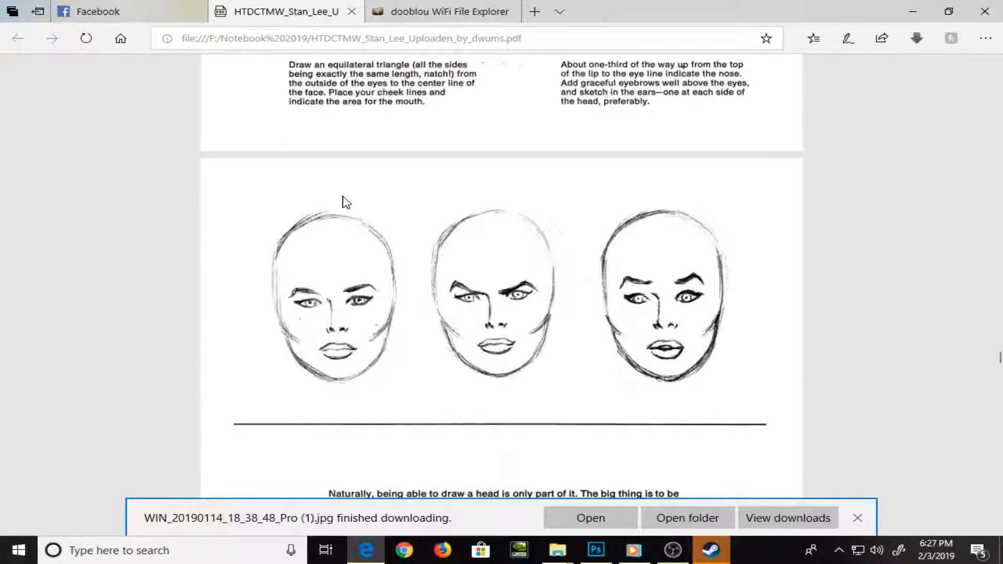
scroll(346, 202, "down", 9)
scroll(346, 203, "up", 8)
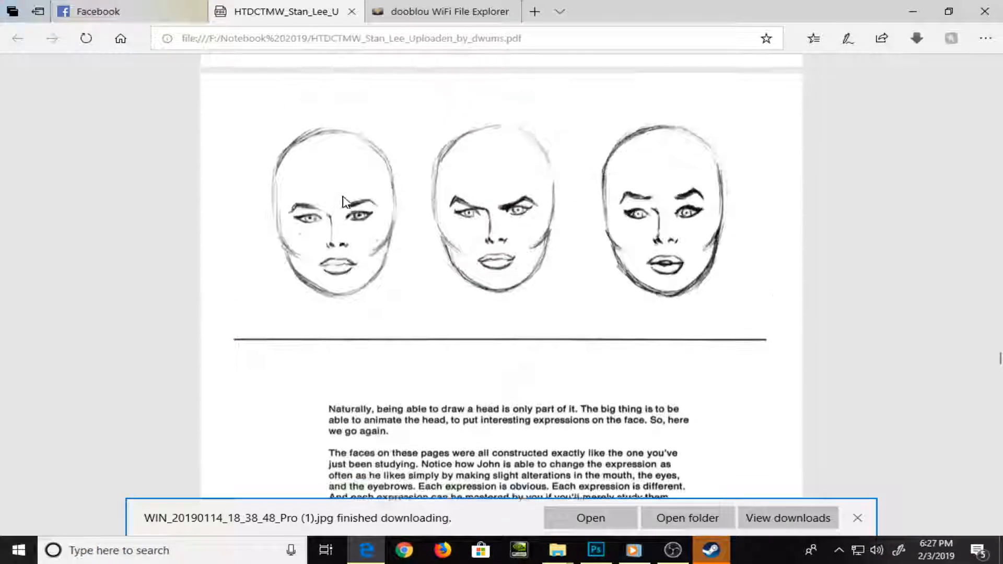
scroll(346, 203, "up", 2)
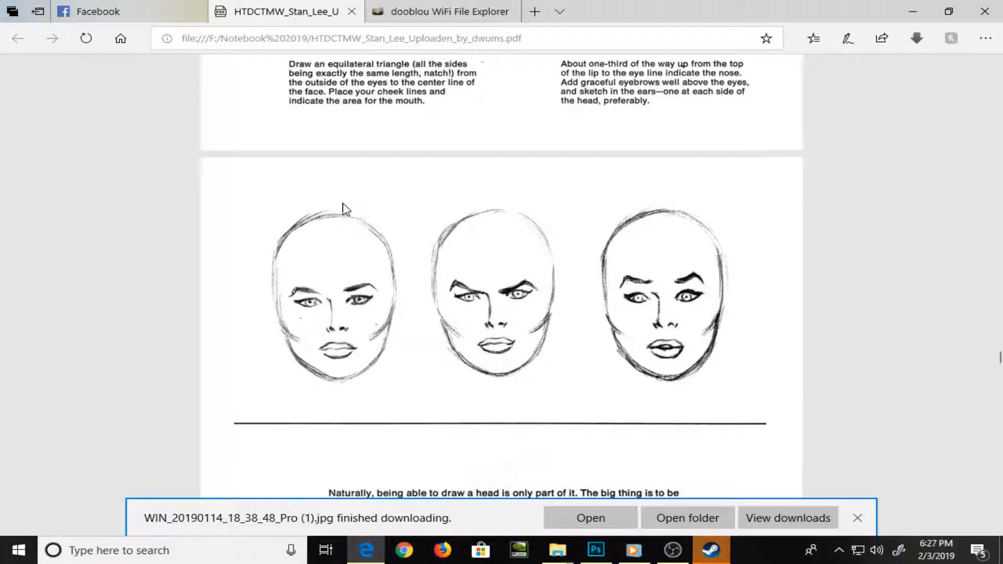
Switch to Photoshop, sketch a black egg-shaped head outline tapering to the chin on Layer 1, and select the whole canvas
key("alt+Tab")
key("alt+Tab")
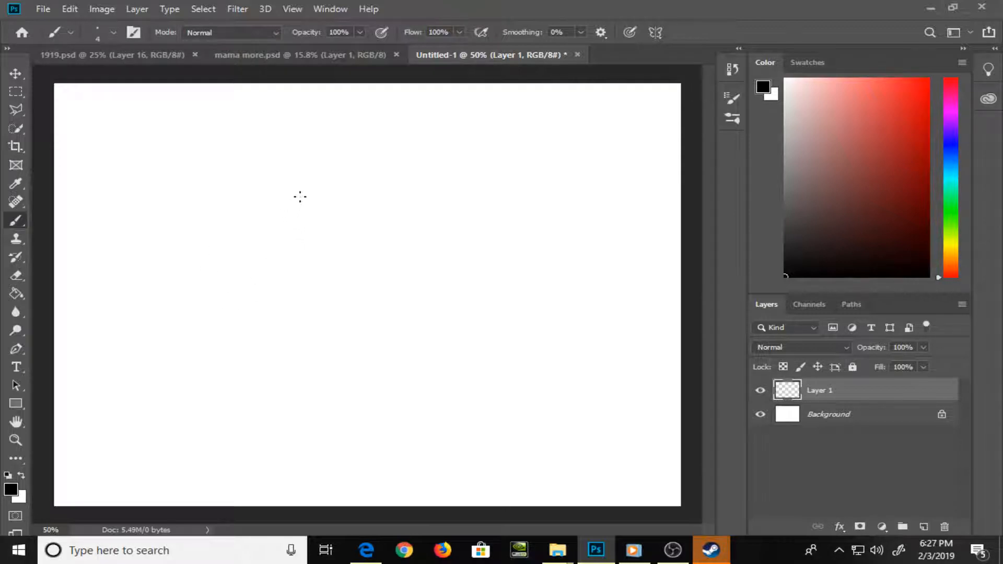
mouse_move(303, 193)
left_mouse_down()
mouse_move(246, 231)
mouse_move(230, 288)
mouse_move(248, 344)
mouse_move(295, 418)
mouse_move(355, 467)
left_mouse_up()
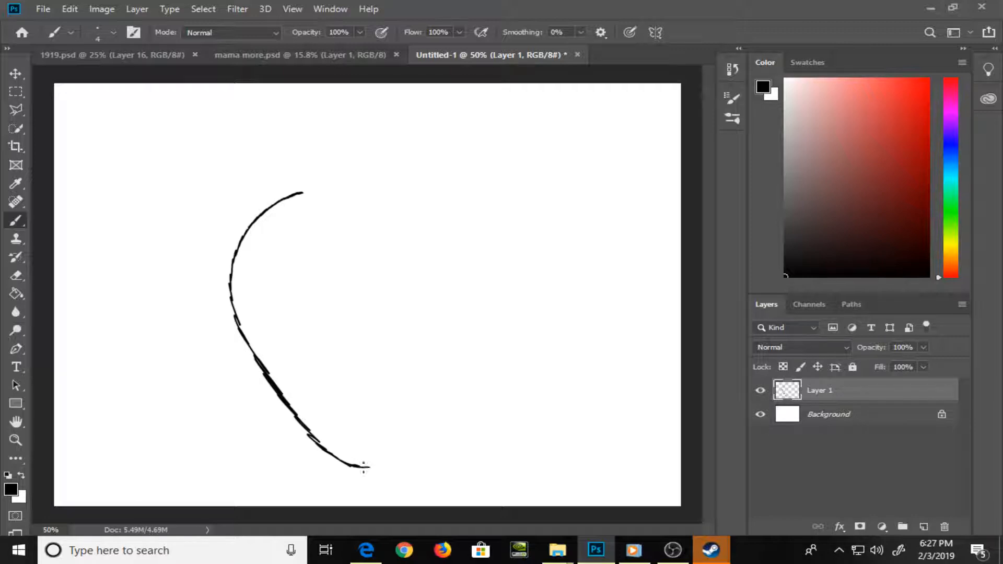
left_click_drag(383, 465, 430, 426)
mouse_move(302, 191)
left_mouse_down()
mouse_move(395, 180)
mouse_move(411, 187)
mouse_move(381, 185)
mouse_move(443, 201)
mouse_move(467, 241)
mouse_move(462, 303)
mouse_move(429, 421)
mouse_move(461, 349)
mouse_move(482, 261)
mouse_move(466, 224)
mouse_move(385, 188)
mouse_move(427, 190)
mouse_move(389, 177)
mouse_move(461, 207)
mouse_move(479, 237)
mouse_move(473, 316)
left_mouse_up()
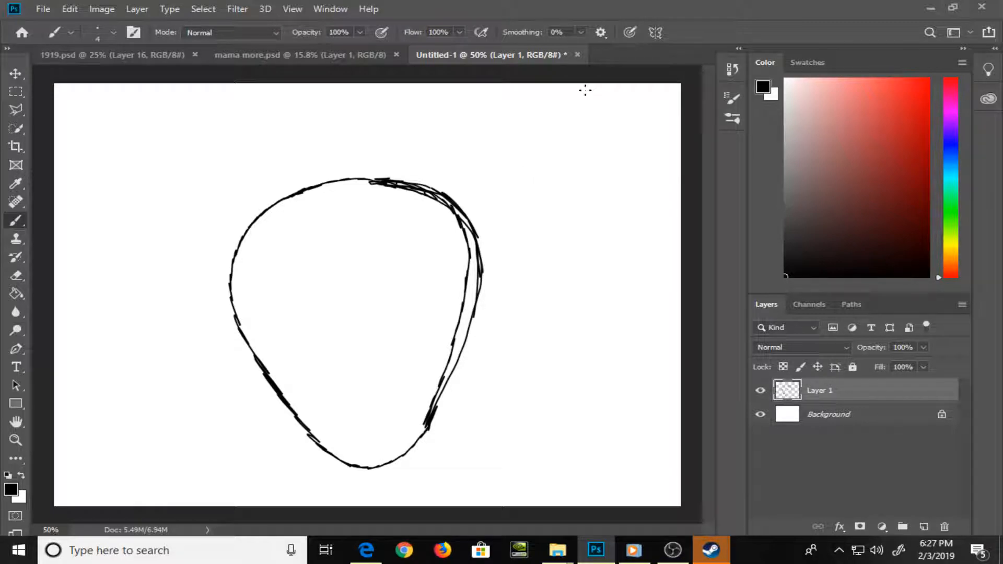
key("ctrl+a")
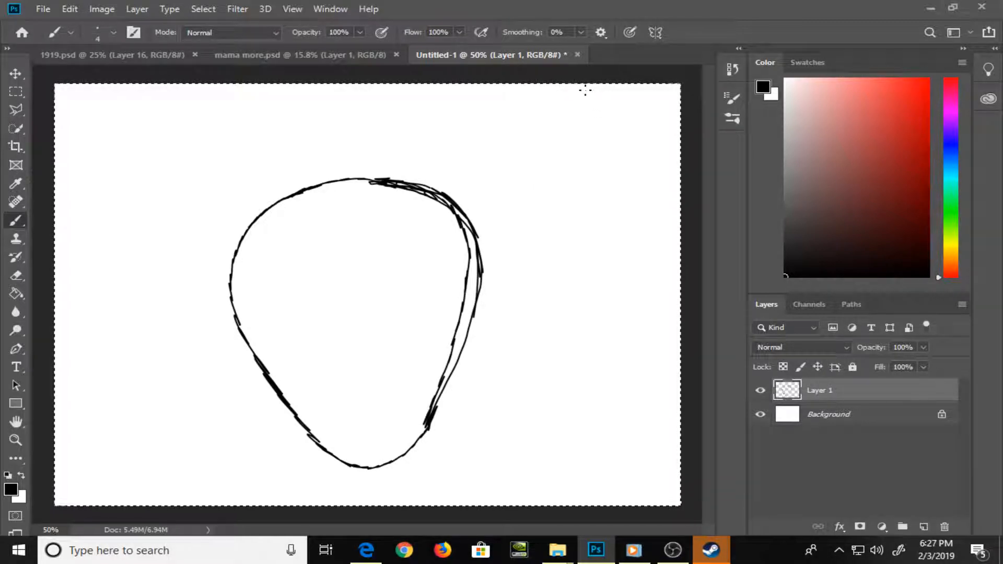
Erase the doubled inner lines along the right side of the head outline with a 30 px Eraser
key("e")
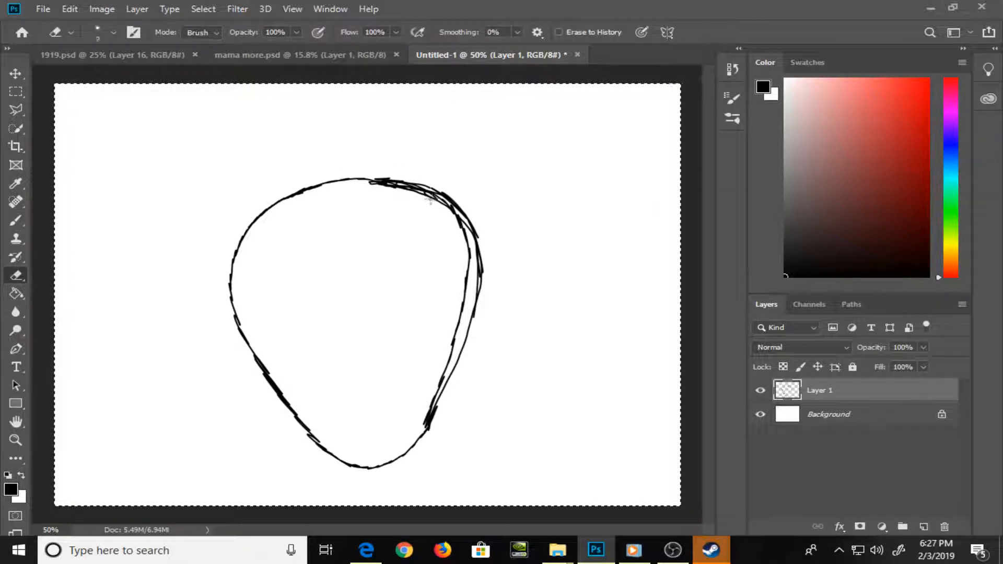
key("bracketright")
key("bracketright")
key("bracketright")
key("bracketright")
key("bracketright")
key("bracketright")
mouse_move(407, 192)
left_mouse_down()
mouse_move(370, 188)
mouse_move(433, 197)
mouse_move(446, 207)
mouse_move(423, 196)
mouse_move(461, 231)
mouse_move(422, 197)
mouse_move(462, 235)
mouse_move(457, 221)
mouse_move(465, 241)
mouse_move(461, 293)
mouse_move(432, 361)
mouse_move(463, 336)
mouse_move(451, 335)
mouse_move(461, 301)
mouse_move(418, 421)
mouse_move(441, 365)
left_mouse_up()
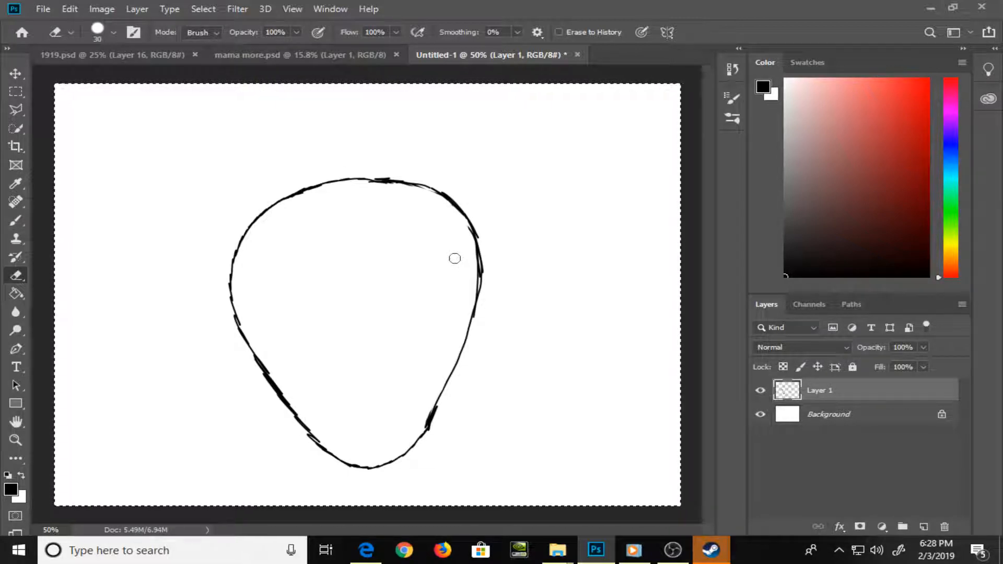
Erase the thick overlap at the outline's lower right side and redraw that stretch as a single thin brush line
left_click_drag(433, 417, 440, 407)
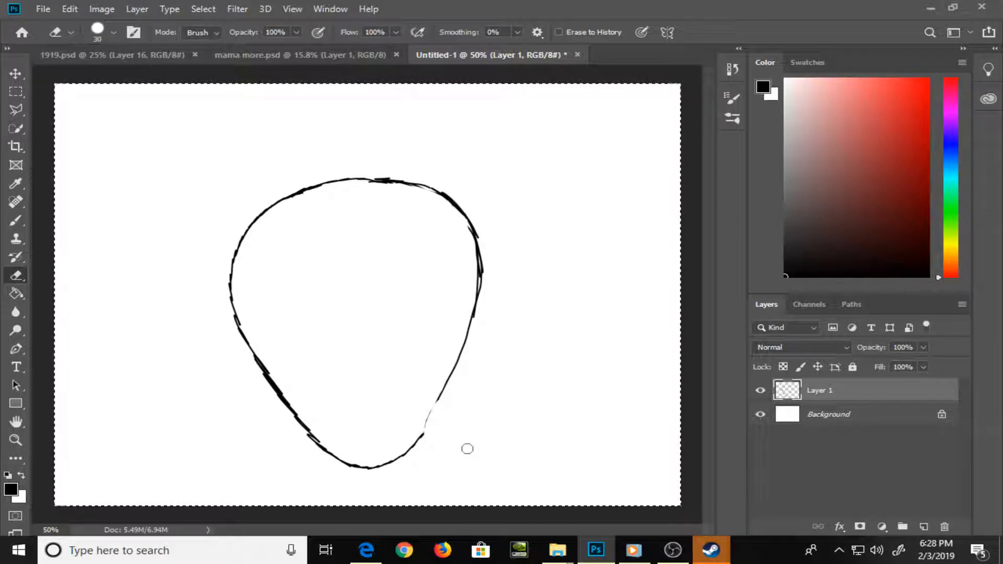
key("ctrl+z")
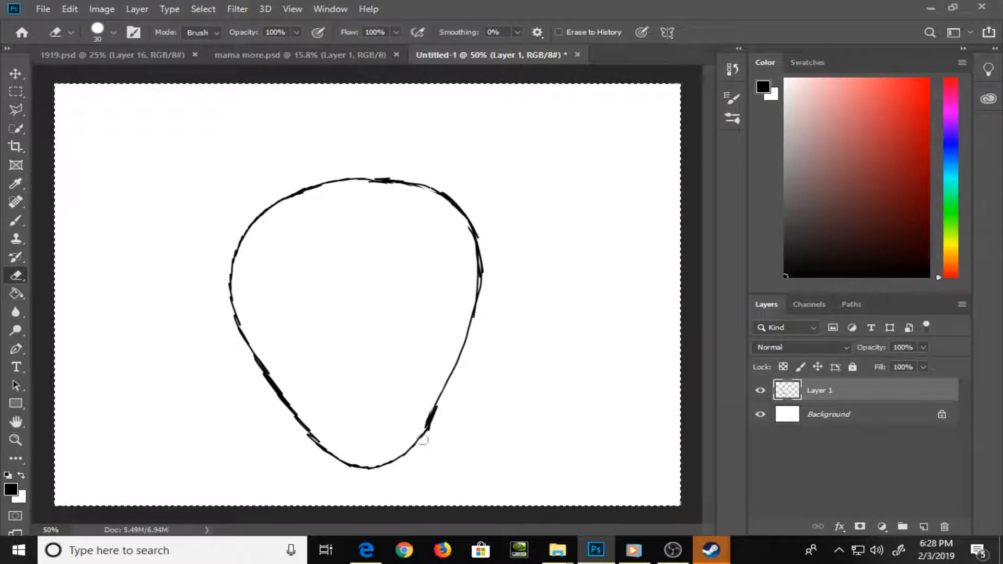
left_click_drag(421, 441, 423, 428)
key("b")
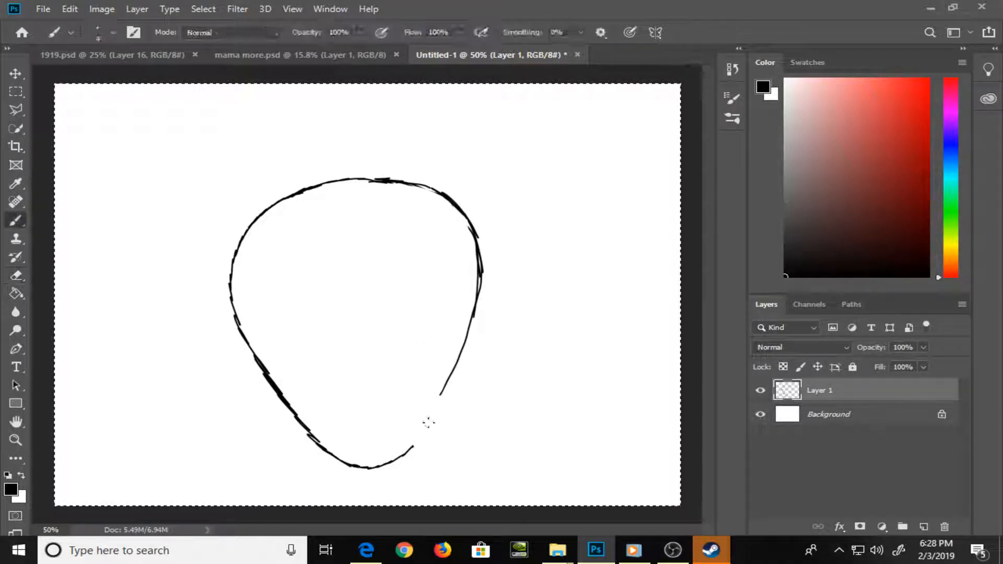
left_click_drag(415, 445, 440, 397)
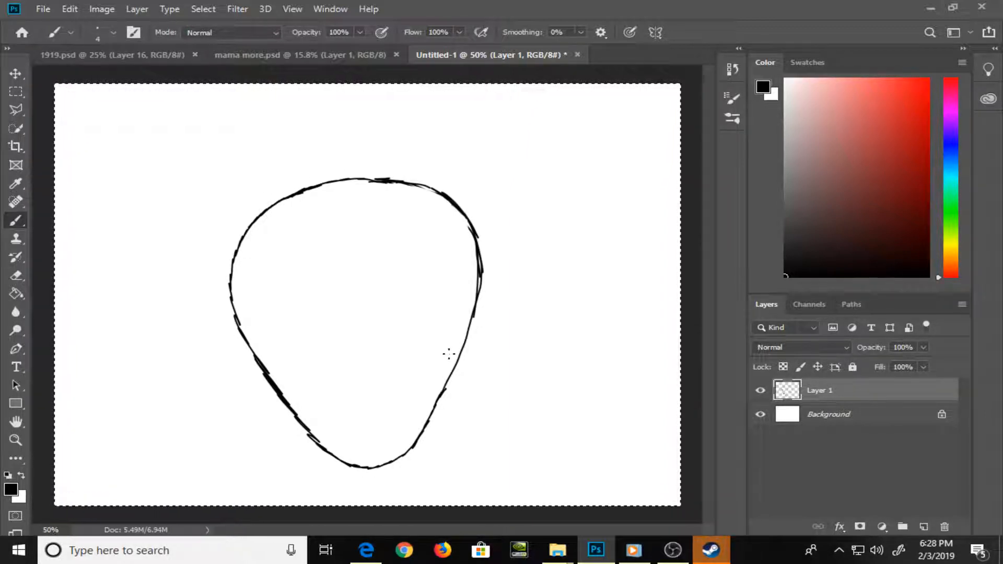
Clear the head outline from Layer 1, and undo the first freehand curve of a new head
key("Delete")
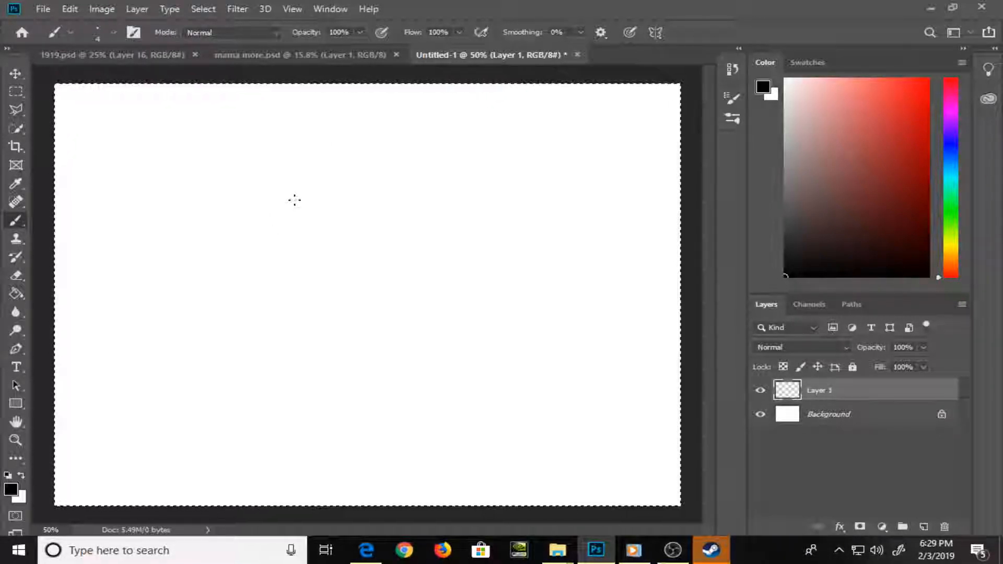
mouse_move(294, 200)
left_mouse_down()
mouse_move(249, 252)
mouse_move(244, 285)
mouse_move(270, 336)
mouse_move(306, 358)
left_mouse_up()
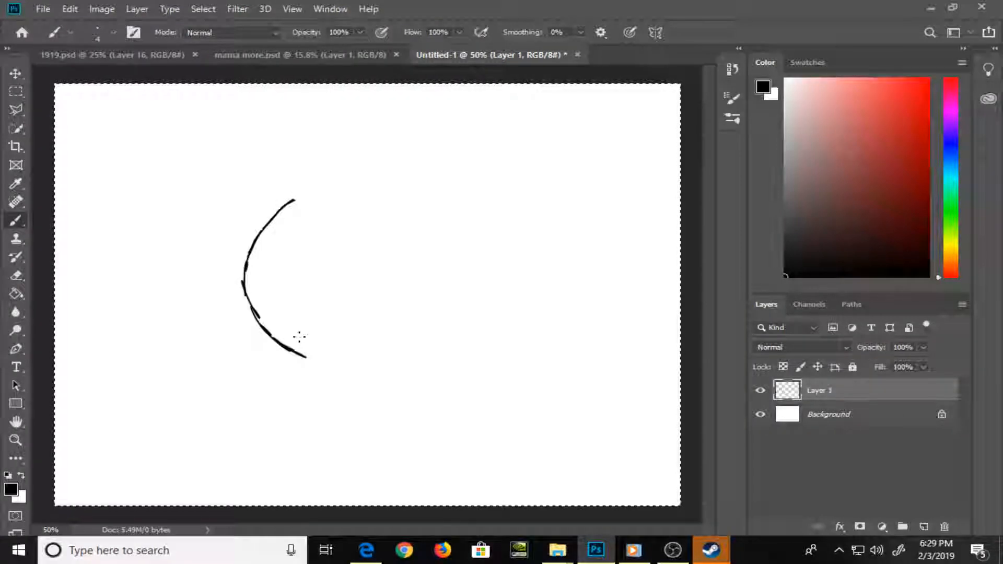
key("ctrl+z")
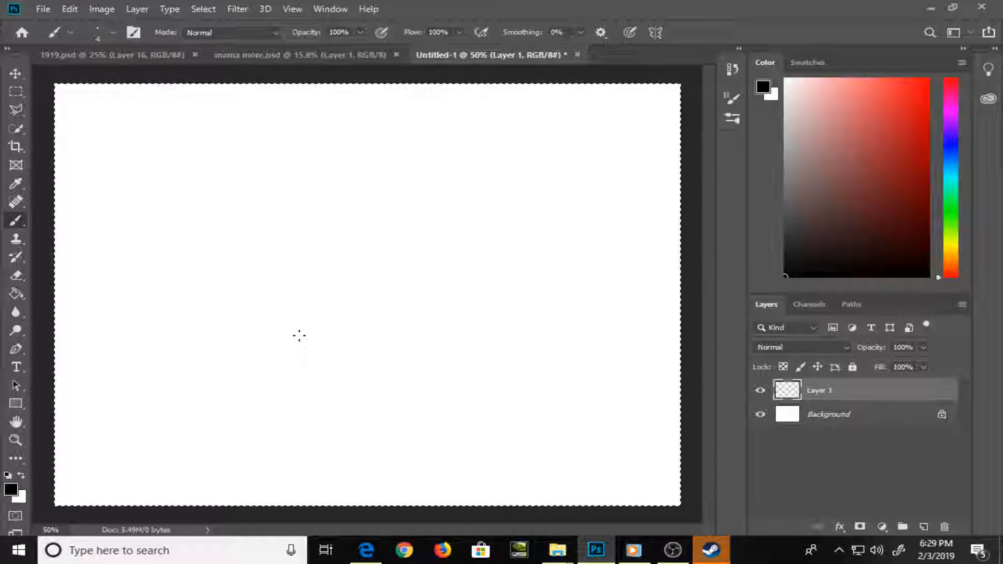
Collapse the General, Dry Media and Wet Media brush groups in the brush preset list
left_click(113, 33)
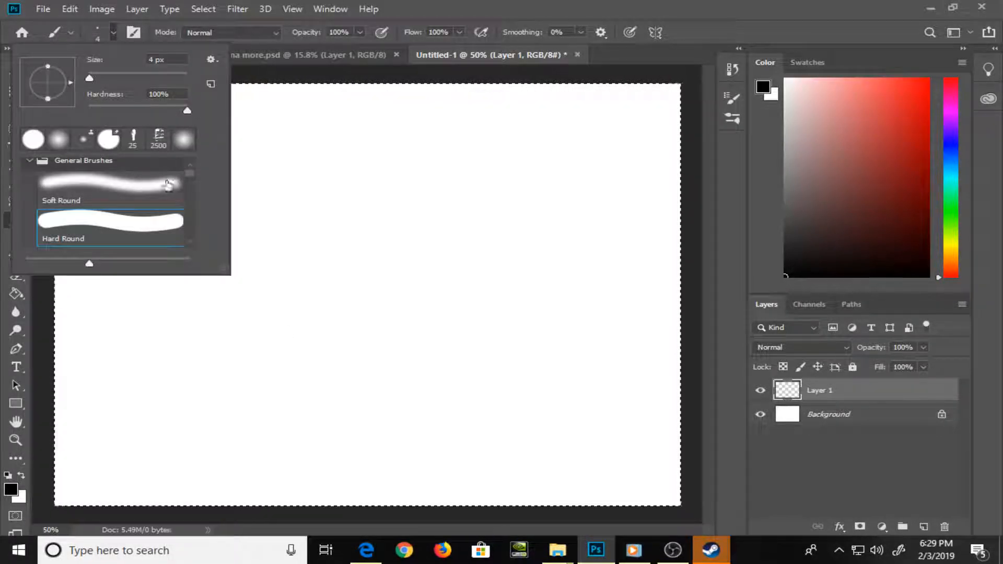
mouse_move(192, 175)
left_mouse_down()
mouse_move(192, 186)
mouse_move(192, 168)
left_mouse_up()
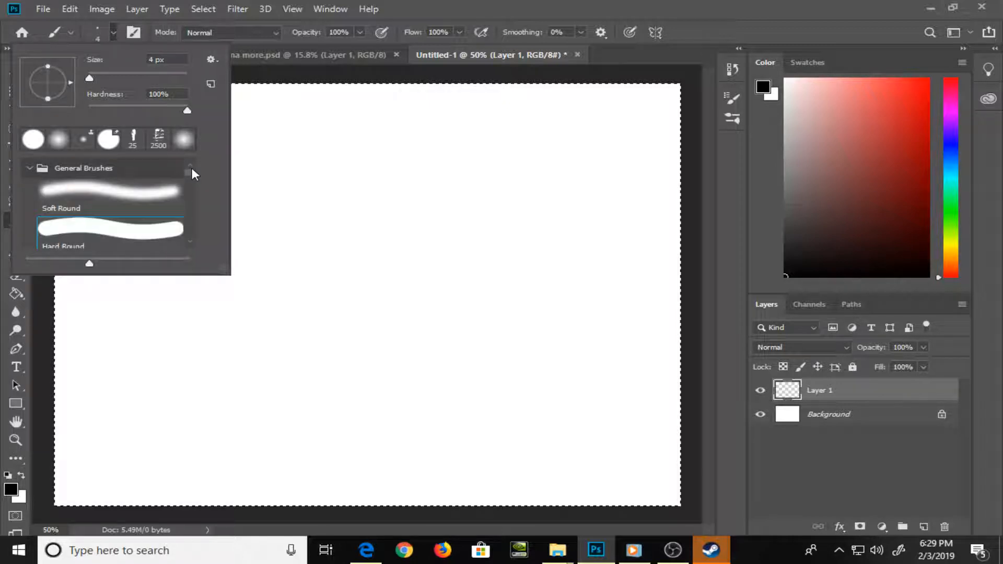
left_click(30, 169)
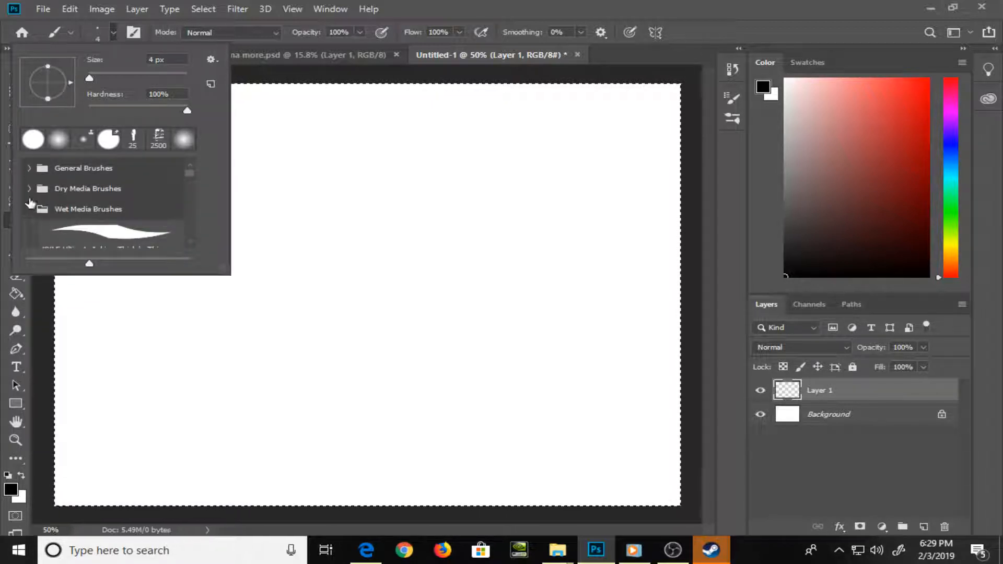
scroll(27, 209, "down", 5)
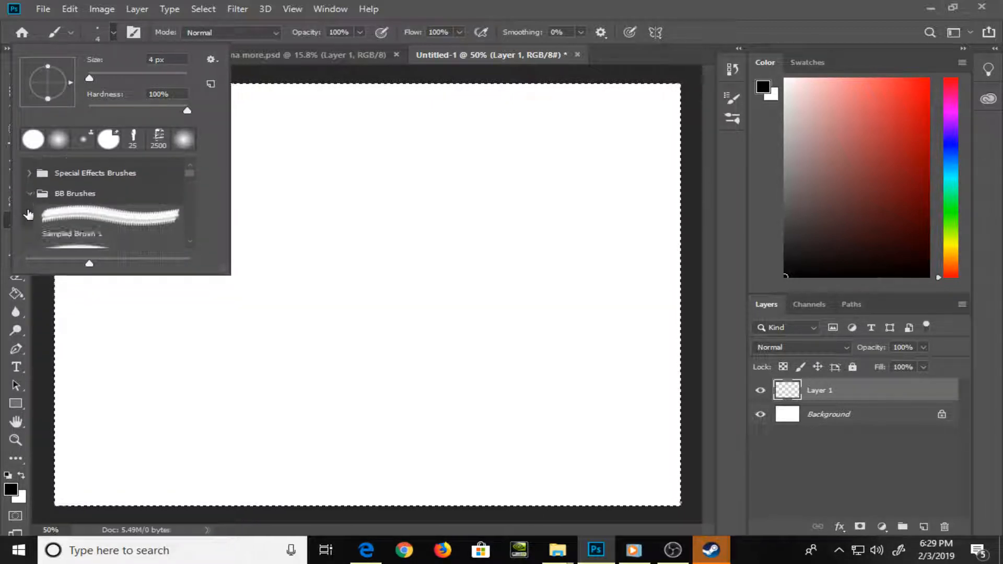
Enlarge the brush preset list and choose the M@_Circle_Thin_No_FX brush
scroll(26, 206, "down", 4)
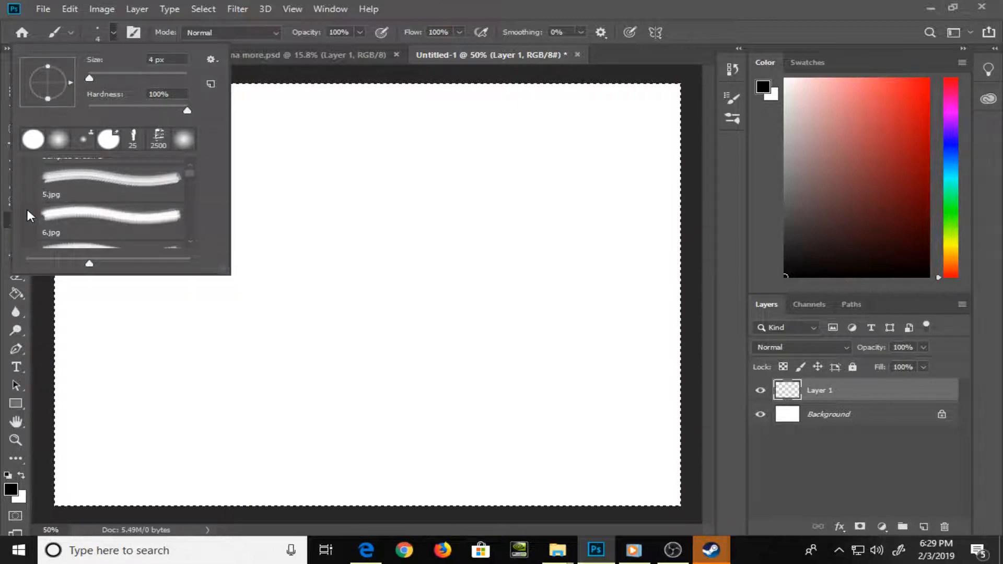
scroll(26, 206, "down", 2)
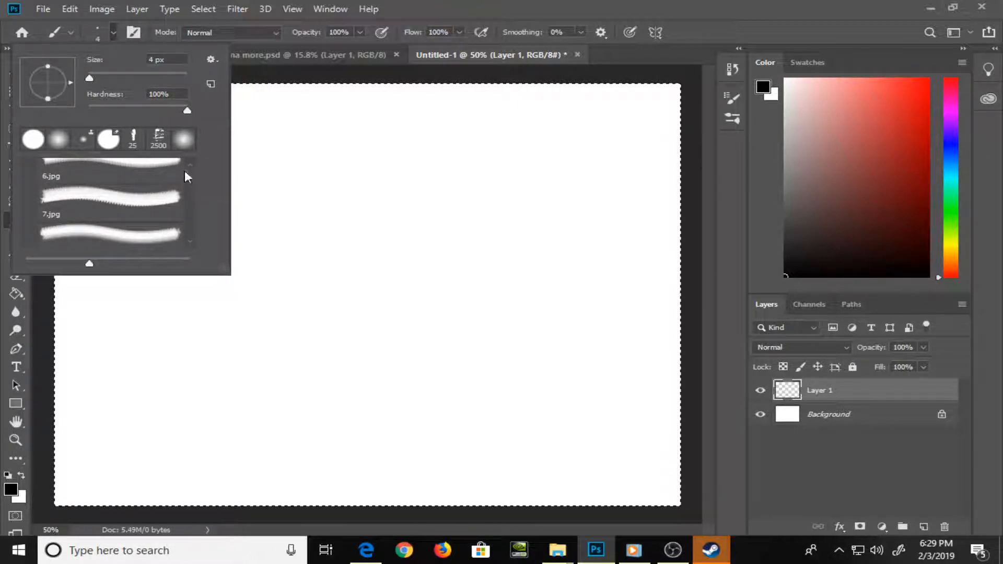
scroll(188, 174, "down", 2)
left_click_drag(190, 177, 190, 224)
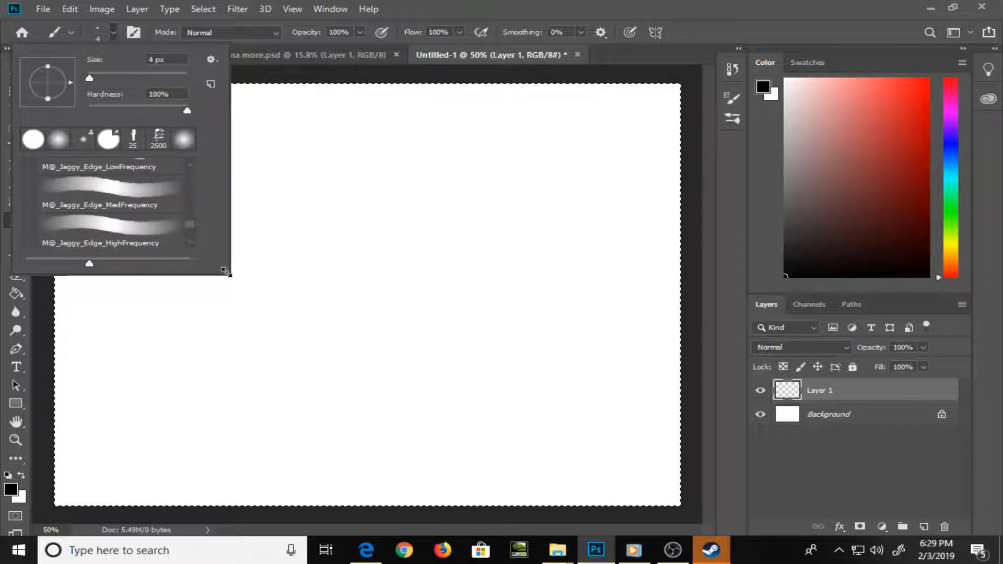
mouse_move(225, 271)
left_mouse_down()
mouse_move(236, 448)
mouse_move(247, 475)
left_mouse_up()
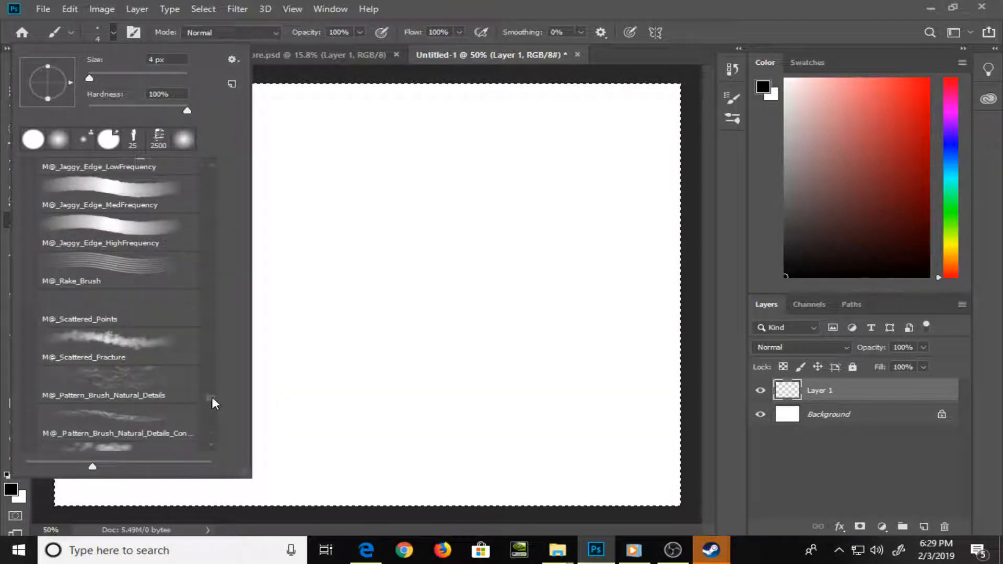
left_click_drag(213, 403, 211, 407)
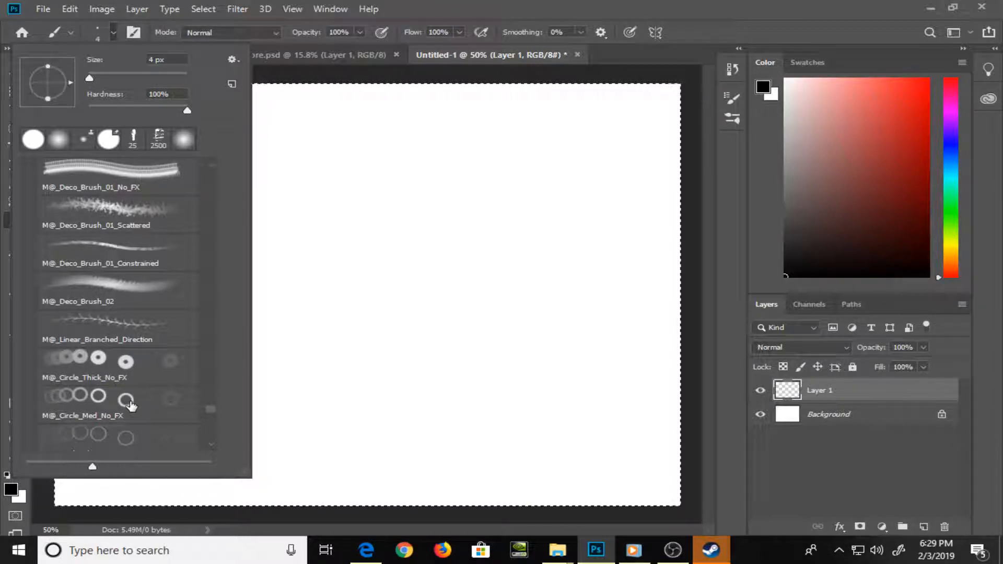
scroll(147, 426, "down", 2)
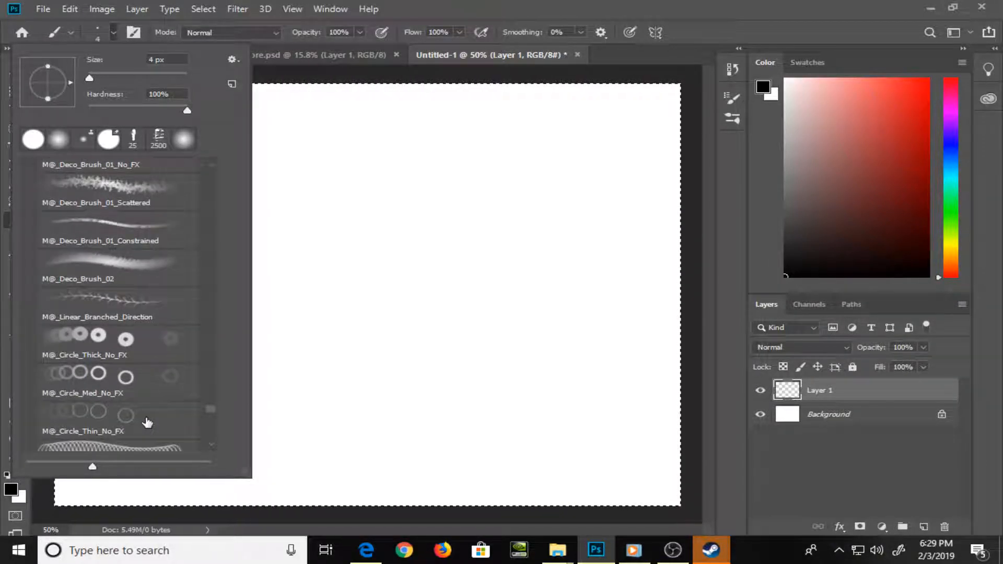
left_click(127, 421)
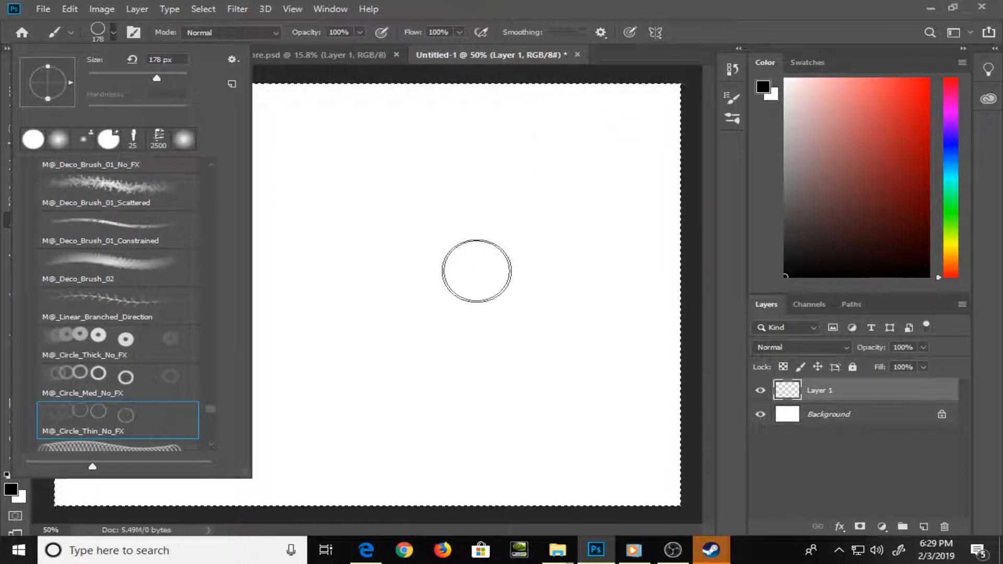
Stamp a single circle at 600 px on Layer 1 near the canvas centre as the head's base shape
left_click(476, 270)
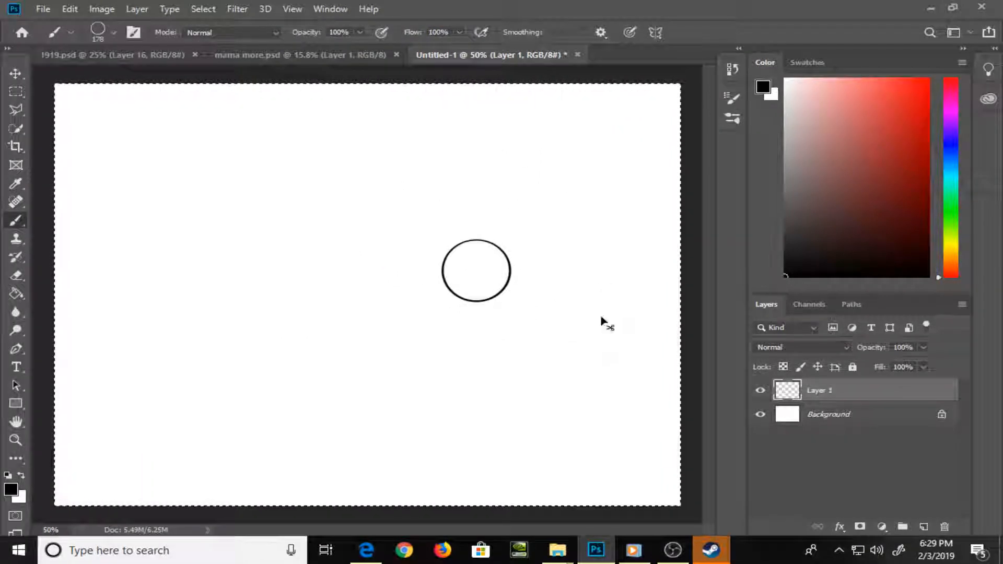
key("ctrl+z")
key("bracketright")
key("bracketright")
key("bracketright")
key("bracketright")
key("bracketright")
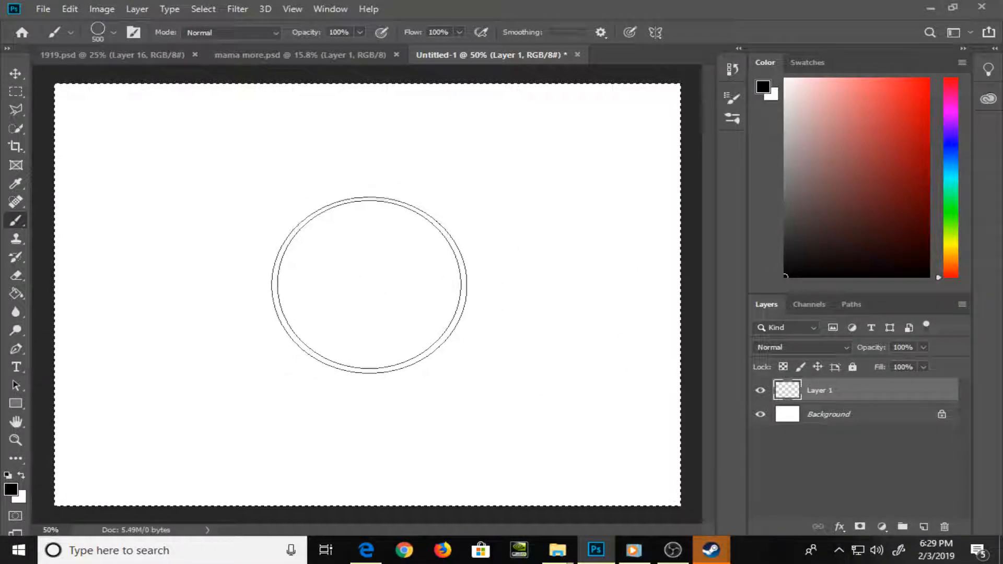
key("bracketright")
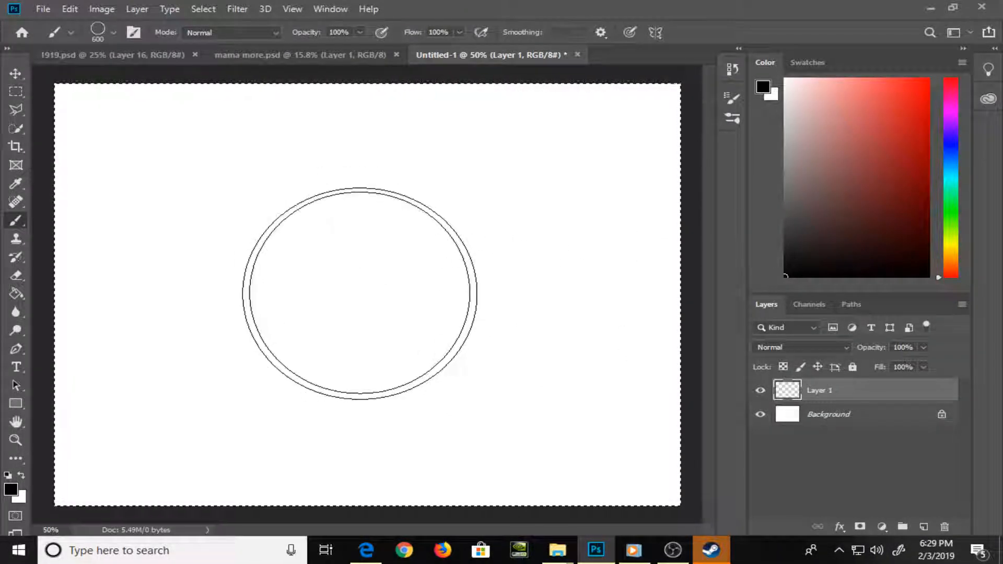
left_click(356, 269)
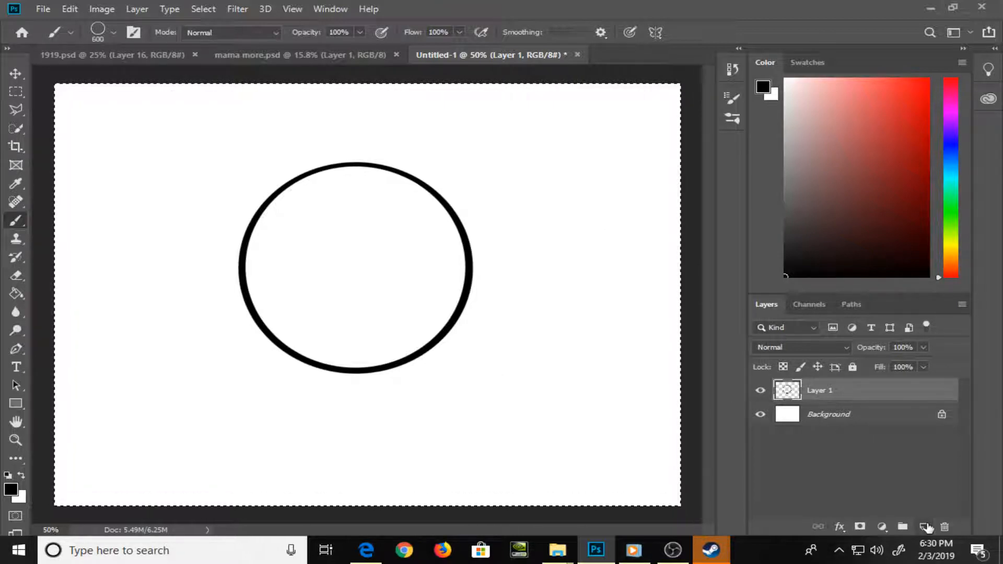
Lower Layer 1's opacity to 34% and add a new layer above it
left_click(923, 348)
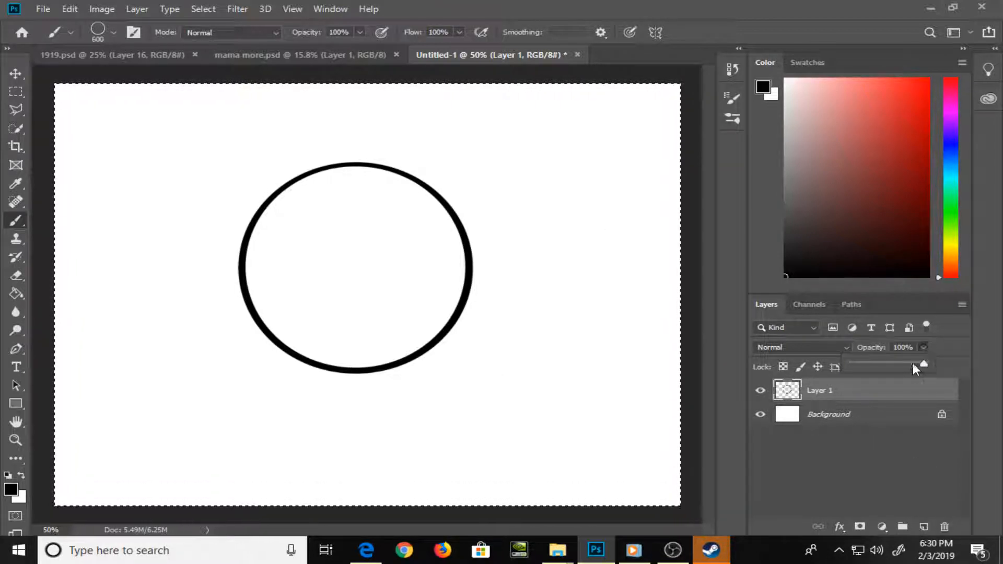
left_click_drag(911, 362, 874, 366)
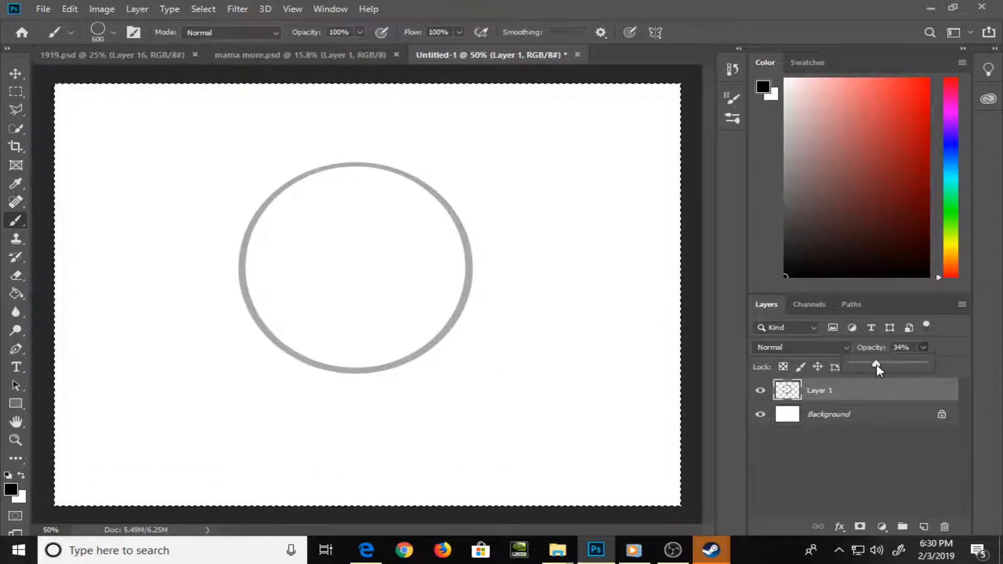
left_click(924, 527)
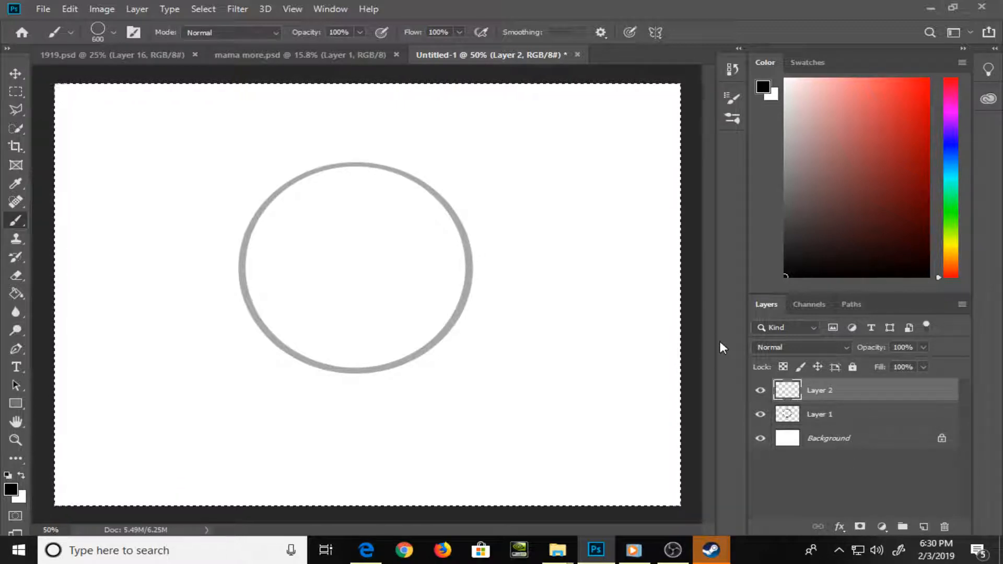
Switch to the hard round brush and reduce its size to 3 px for tracing the circle
key("ctrl+plus")
key("ctrl+plus")
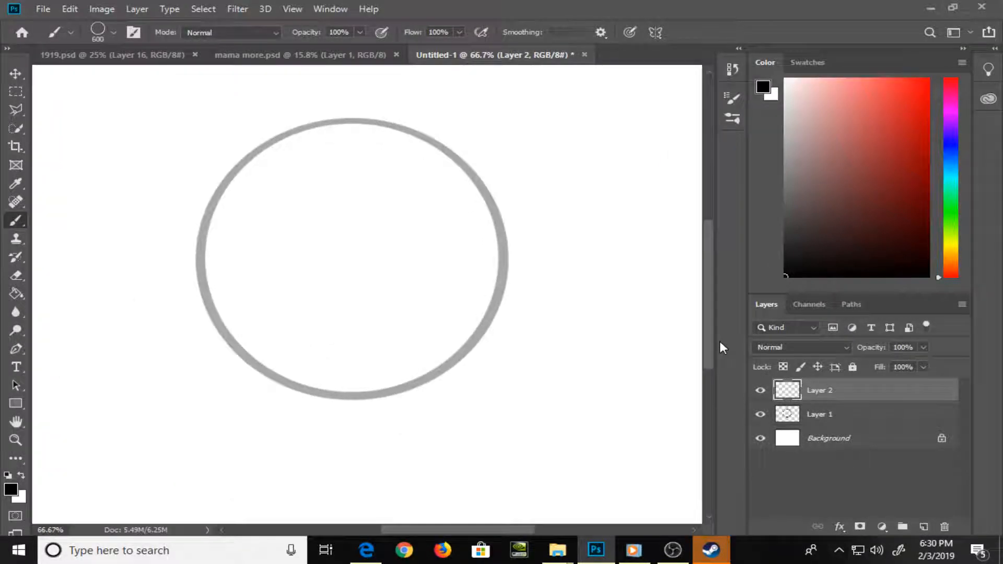
key("space")
left_click_drag(329, 222, 320, 278)
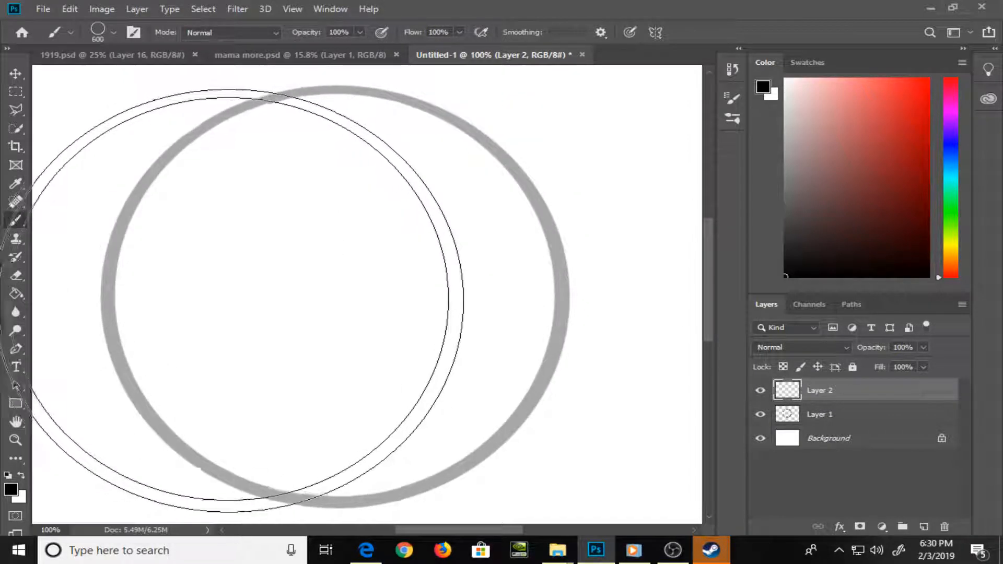
left_click(109, 34)
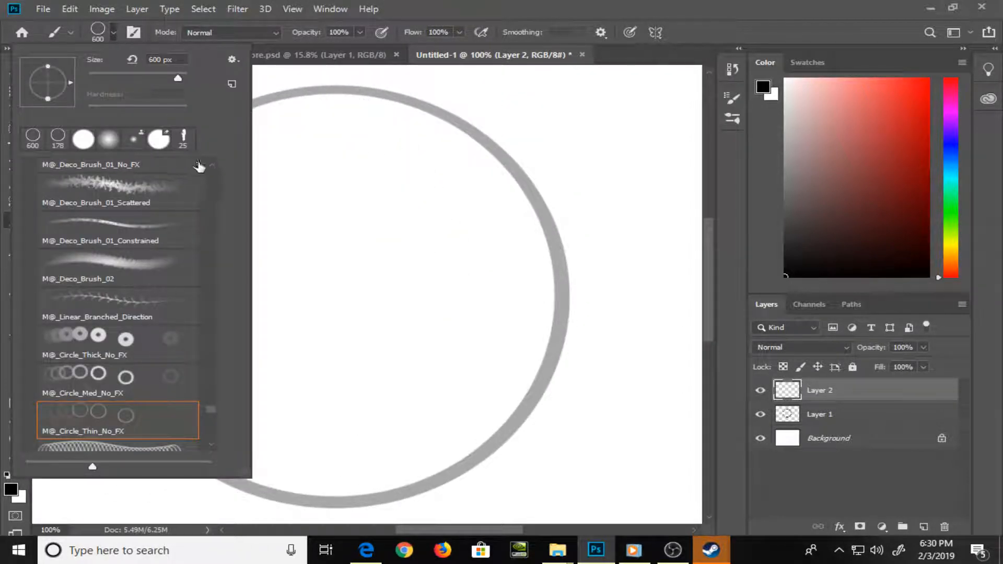
left_click(86, 142)
left_click(590, 4)
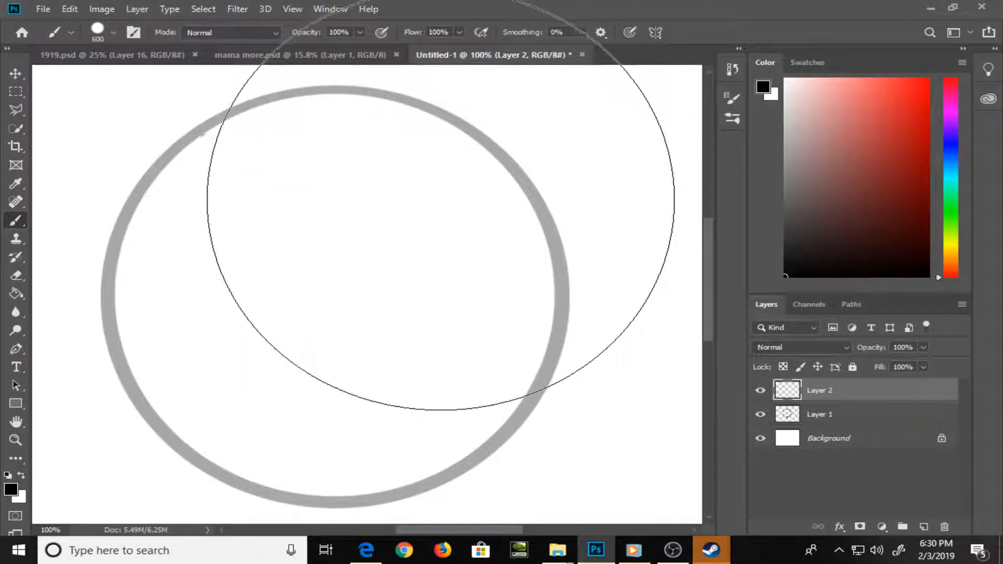
key("bracketleft")
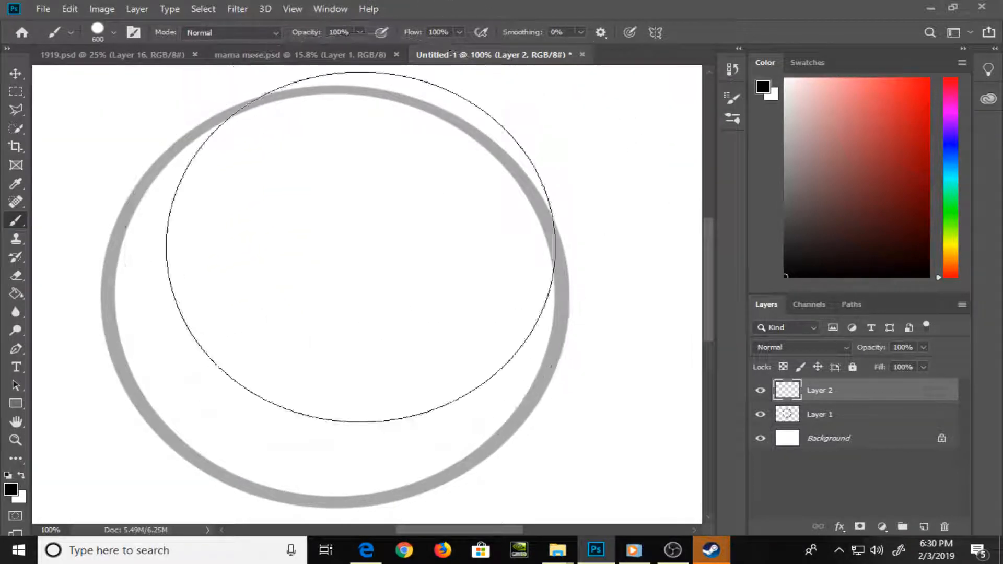
key("bracketleft")
key("bracketleft")
key("bracketleft")
key("bracketleft")
key("bracketleft")
key("bracketleft")
key("bracketleft")
key("bracketleft")
key("bracketleft")
key("bracketleft")
key("bracketleft")
key("bracketleft")
key("bracketleft")
key("bracketleft")
key("bracketleft")
key("bracketleft")
key("bracketleft")
key("bracketleft")
key("bracketleft")
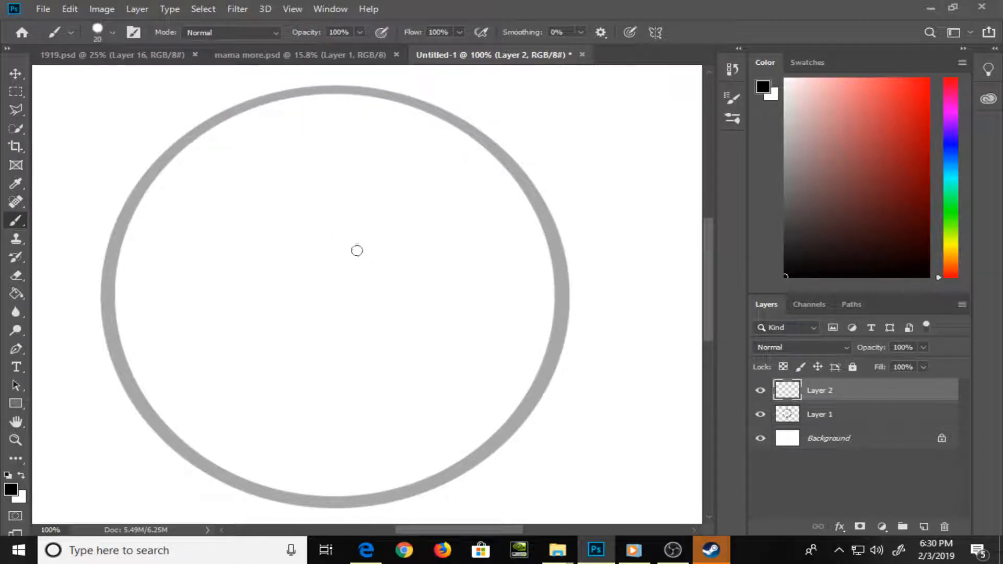
key("bracketleft")
key("bracketleft")
key("bracketleft")
Trace the outer edge of the faded circle's left side on Layer 2 with thin black strokes
left_click_drag(102, 300, 104, 328)
key("ctrl+z")
left_click_drag(99, 306, 111, 369)
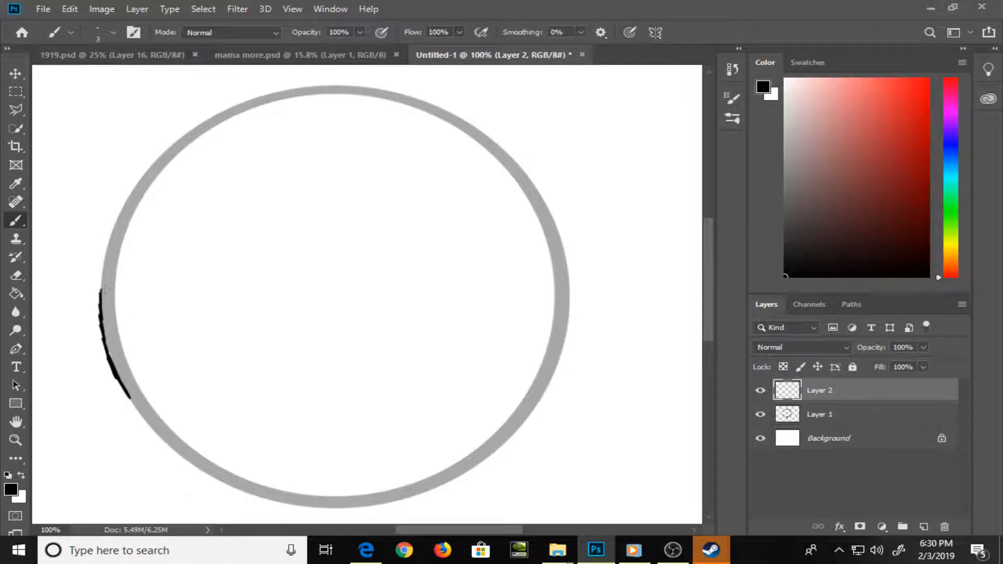
mouse_move(101, 293)
left_mouse_down()
mouse_move(126, 201)
mouse_move(184, 137)
left_mouse_up()
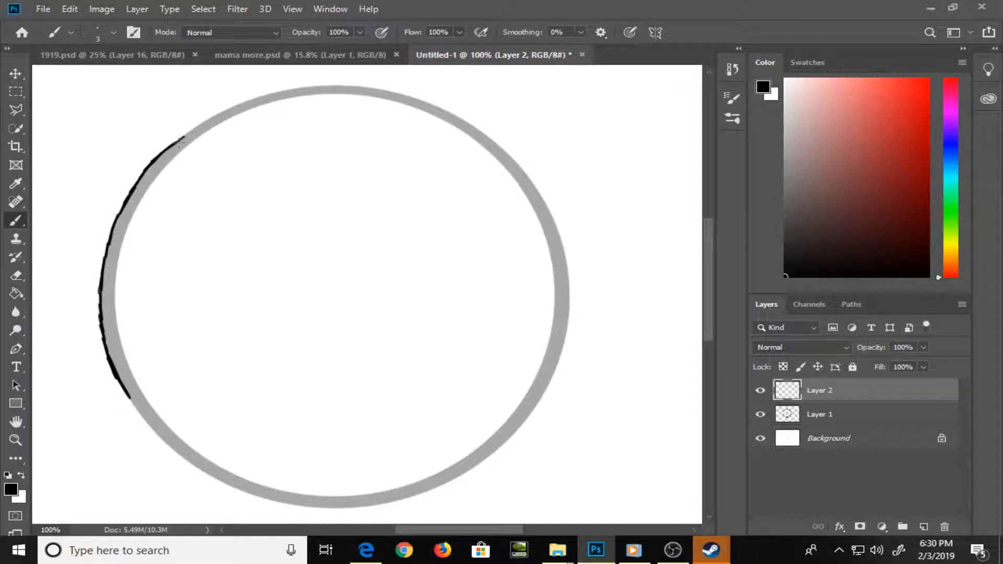
left_click_drag(219, 341, 151, 220)
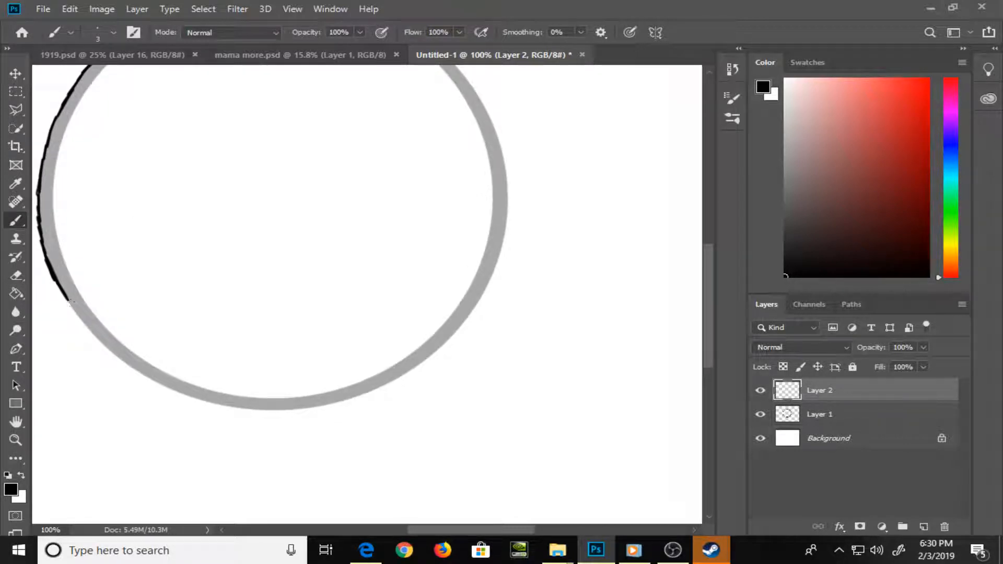
mouse_move(73, 308)
left_mouse_down()
mouse_move(142, 376)
mouse_move(202, 399)
left_mouse_up()
left_click_drag(246, 206, 325, 343)
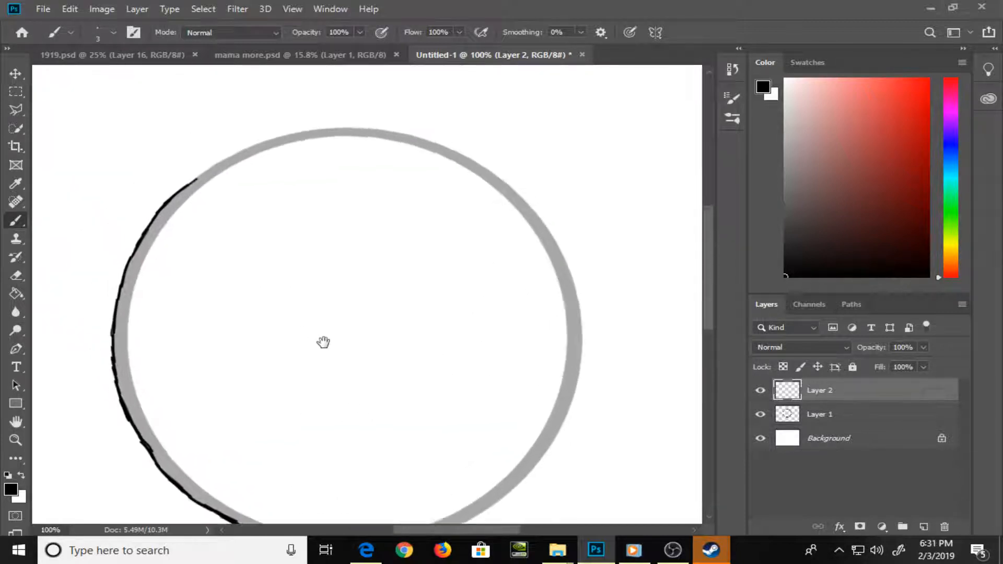
left_click_drag(197, 174, 282, 133)
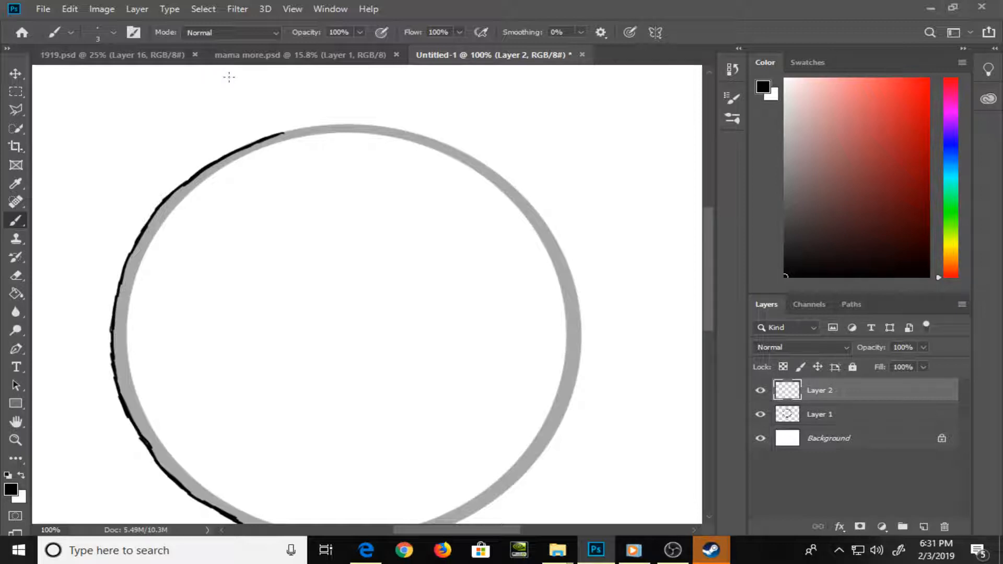
Scribble a few loose strokes inside the circle on Layer 2 and erase them
left_click_drag(413, 323, 339, 238)
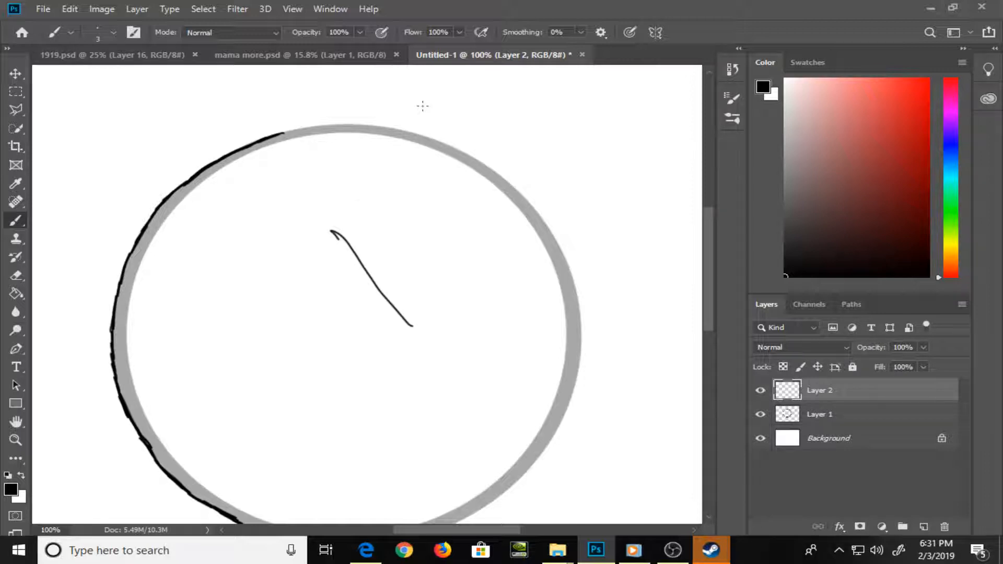
mouse_move(335, 176)
left_mouse_down()
mouse_move(346, 233)
mouse_move(396, 84)
left_mouse_up()
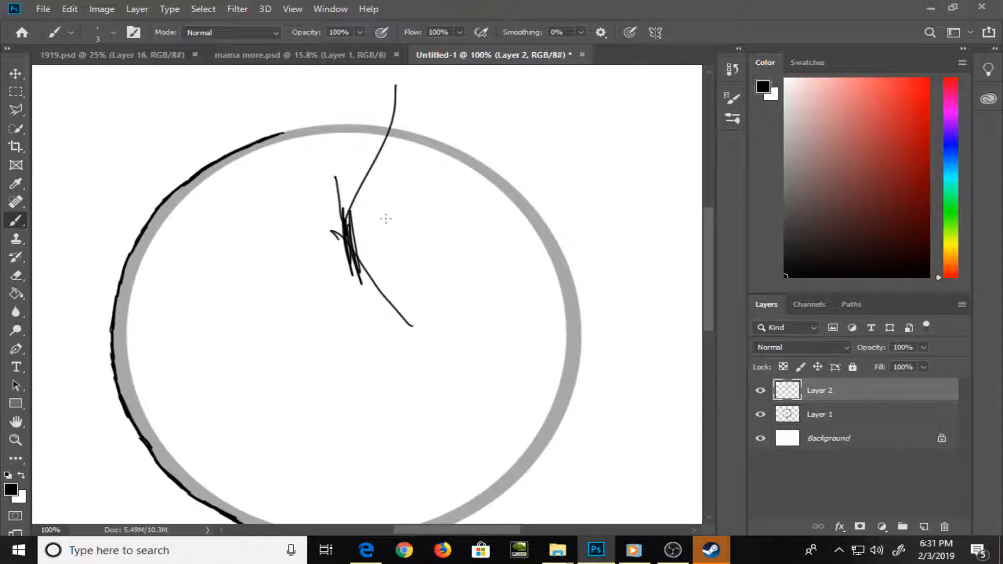
key("e")
mouse_move(386, 215)
left_mouse_down()
mouse_move(369, 181)
mouse_move(372, 157)
mouse_move(323, 189)
mouse_move(407, 80)
mouse_move(377, 272)
mouse_move(347, 264)
mouse_move(426, 352)
left_mouse_up()
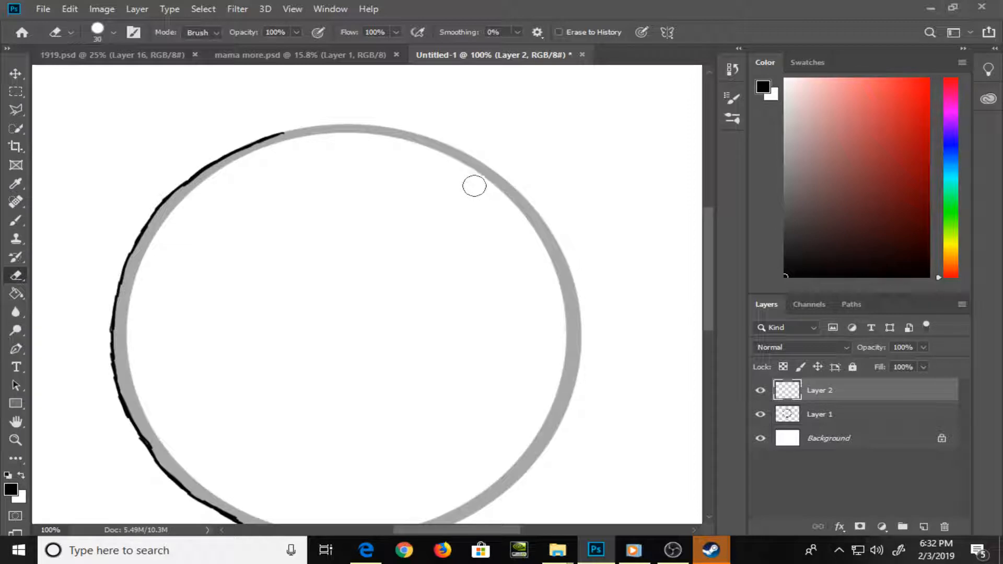
Extend the traced line along the circle's upper edge, and undo the whole traced outline on Layer 2
key("b")
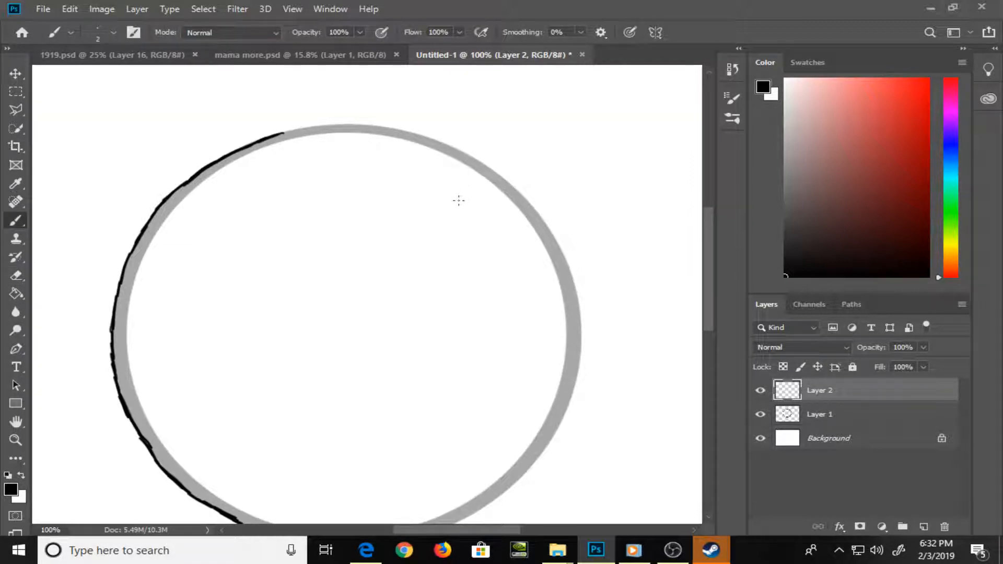
left_click_drag(298, 360, 251, 320)
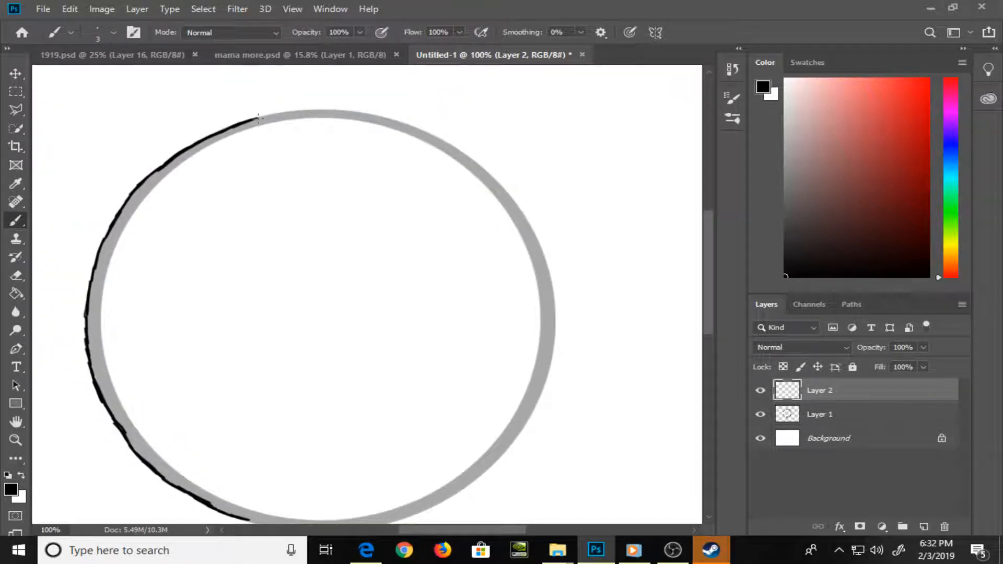
left_click_drag(260, 119, 264, 116)
mouse_move(302, 108)
left_mouse_down()
mouse_move(376, 114)
mouse_move(451, 147)
left_mouse_up()
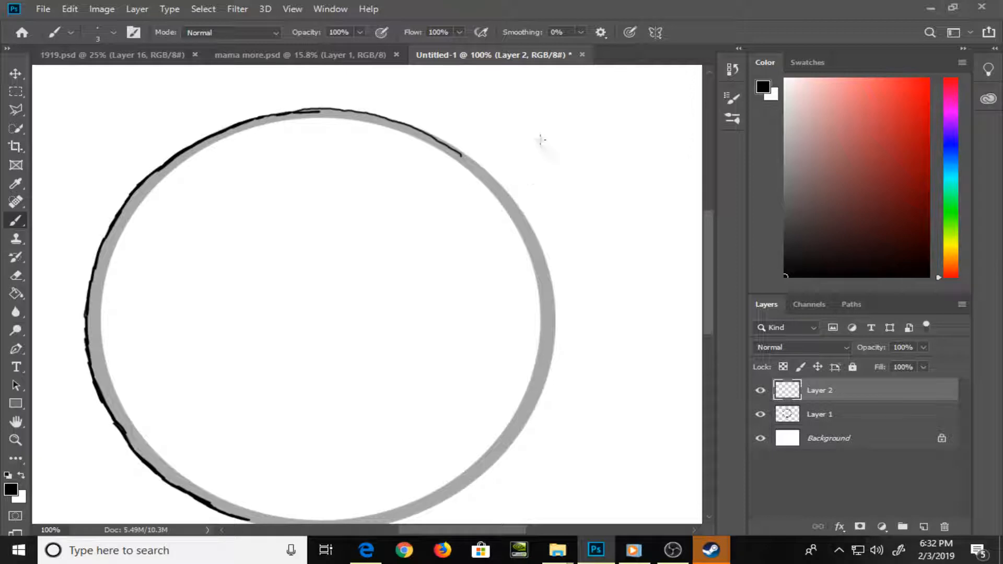
key("ctrl+z")
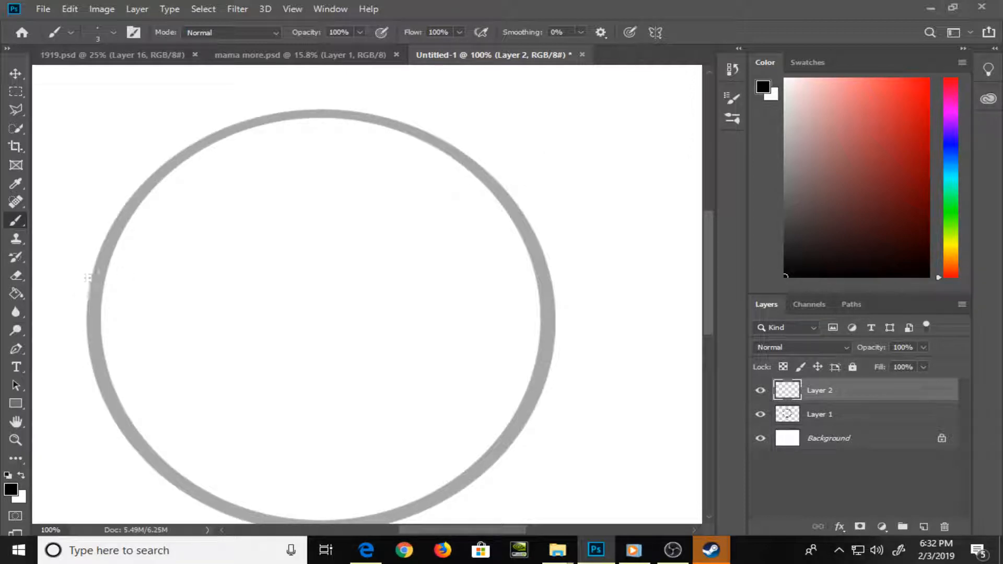
key("ctrl+z")
left_click_drag(91, 276, 87, 291)
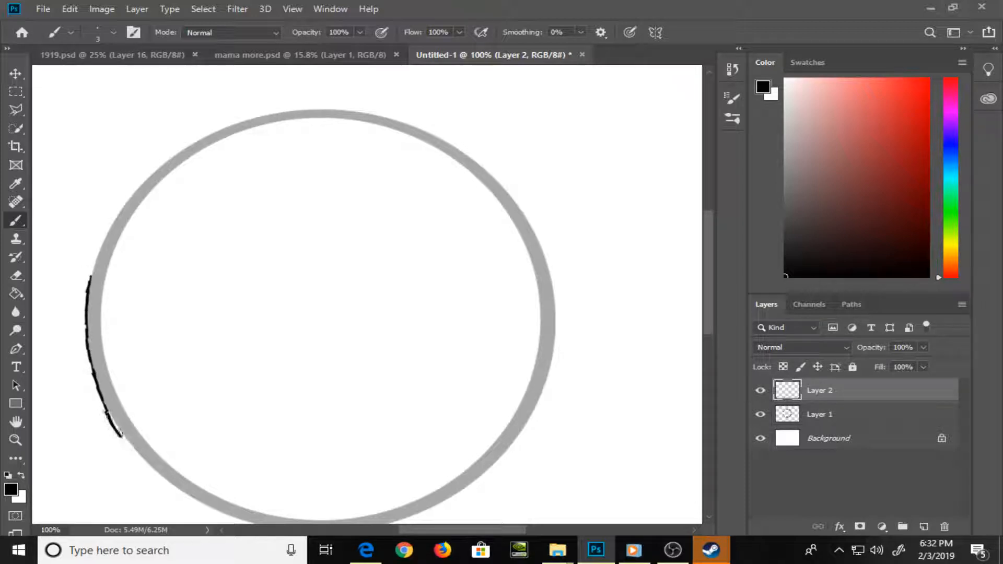
key("ctrl+z")
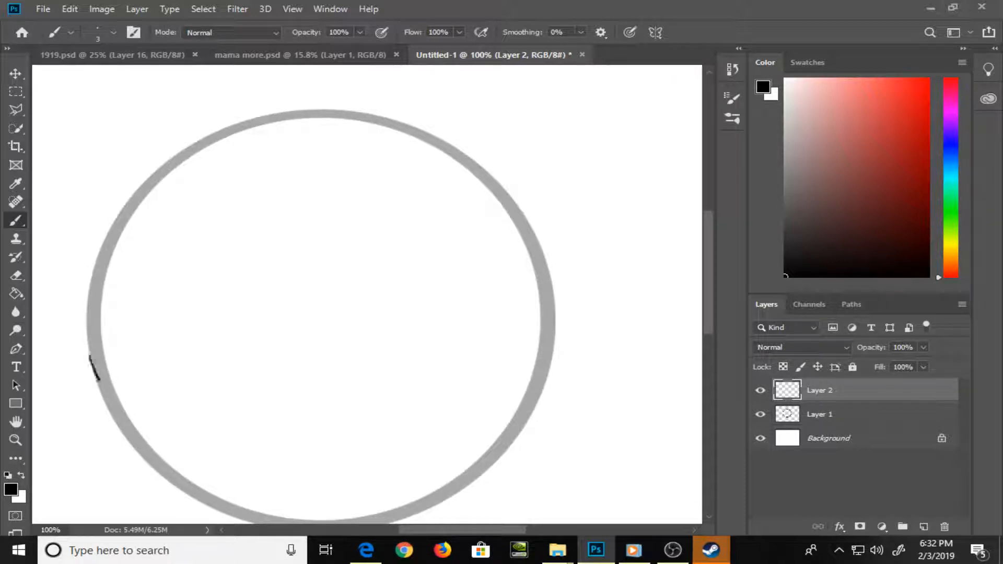
mouse_move(98, 379)
left_mouse_down()
mouse_move(119, 435)
mouse_move(164, 479)
left_mouse_up()
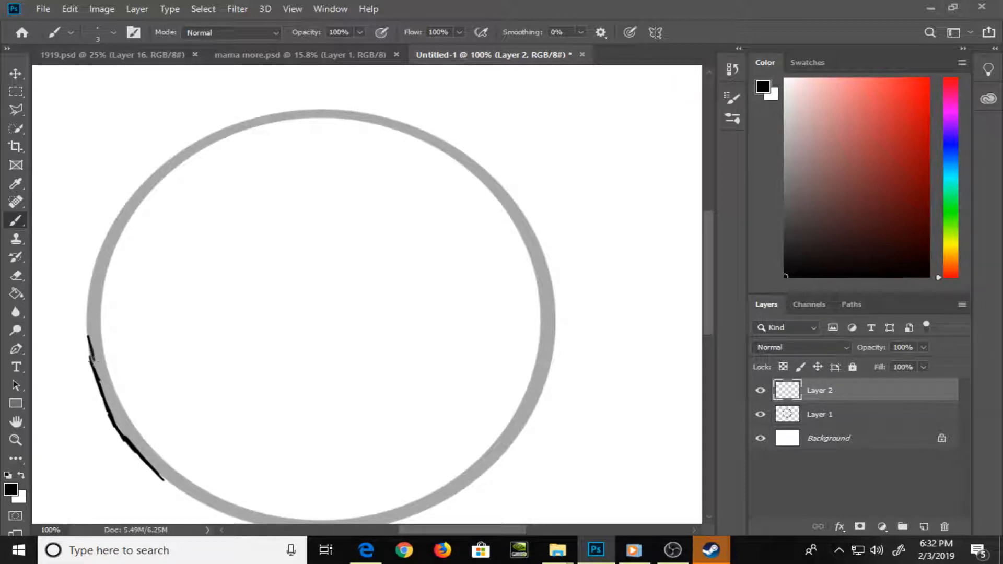
left_click_drag(91, 360, 87, 315)
key("ctrl+z")
key("ctrl+z")
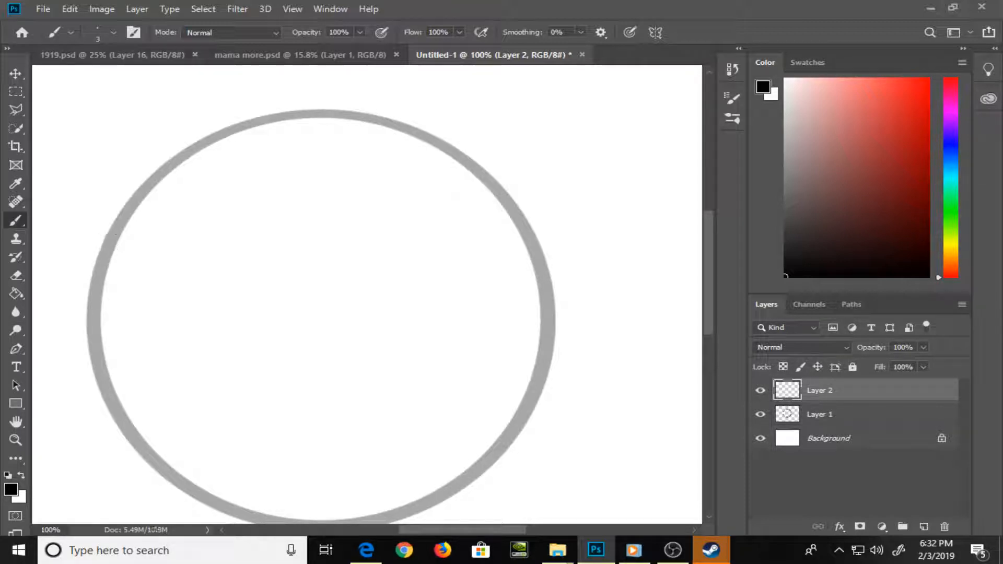
Restore Layer 1 to 100% opacity and erase the inner edge of the circle's upper-left and left outline with a 30 px eraser
left_click(899, 413)
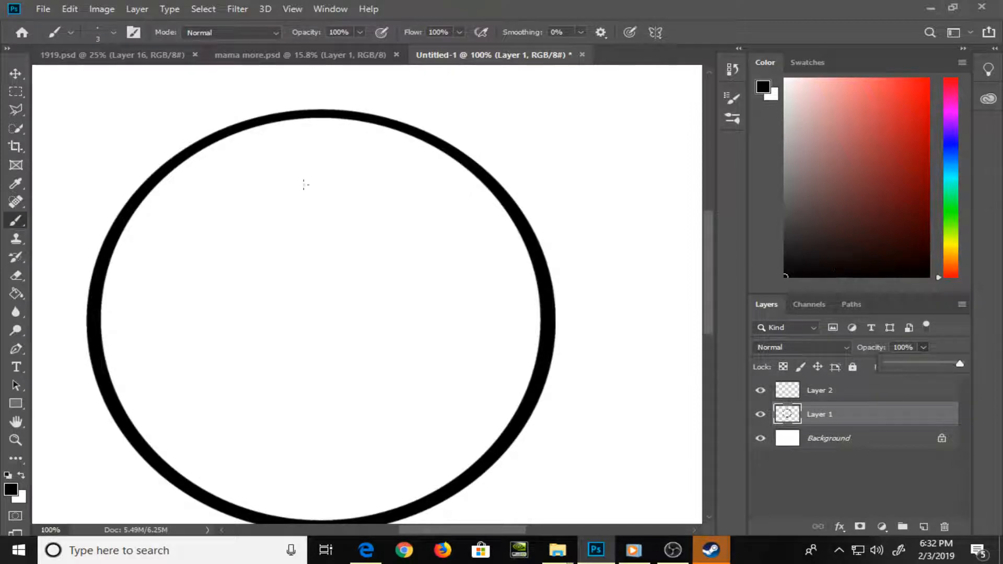
key("e")
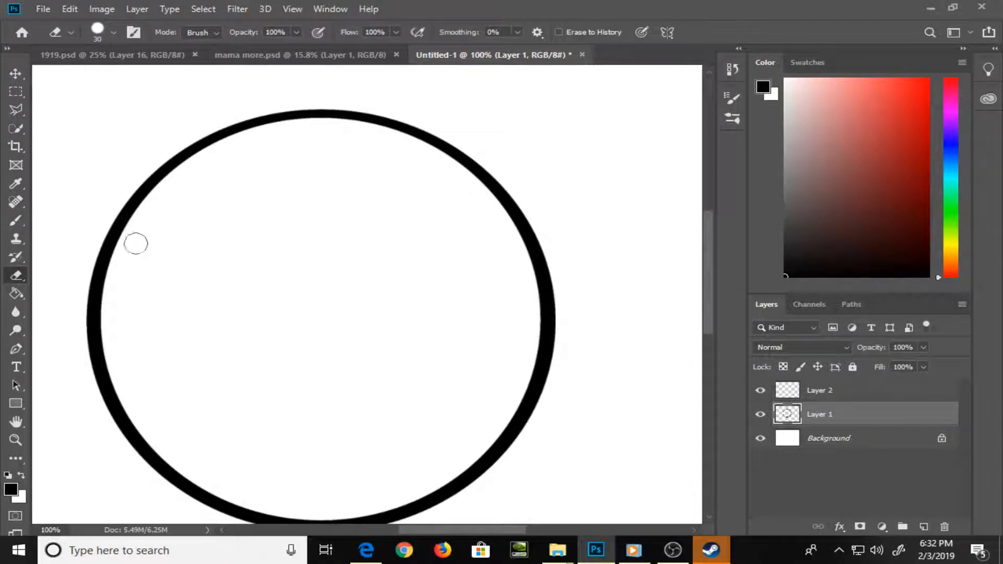
mouse_move(134, 239)
left_mouse_down()
mouse_move(117, 257)
mouse_move(148, 200)
mouse_move(205, 157)
mouse_move(295, 126)
mouse_move(364, 120)
left_mouse_up()
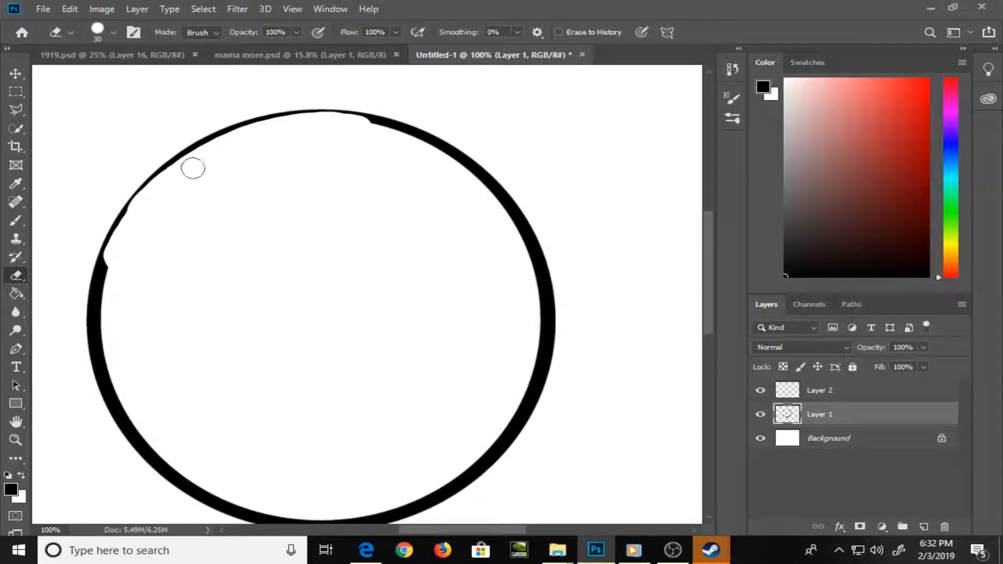
mouse_move(139, 237)
left_mouse_down()
mouse_move(110, 276)
mouse_move(115, 256)
mouse_move(104, 319)
mouse_move(109, 273)
mouse_move(140, 211)
mouse_move(106, 340)
mouse_move(106, 325)
mouse_move(109, 359)
mouse_move(139, 424)
mouse_move(207, 486)
left_mouse_up()
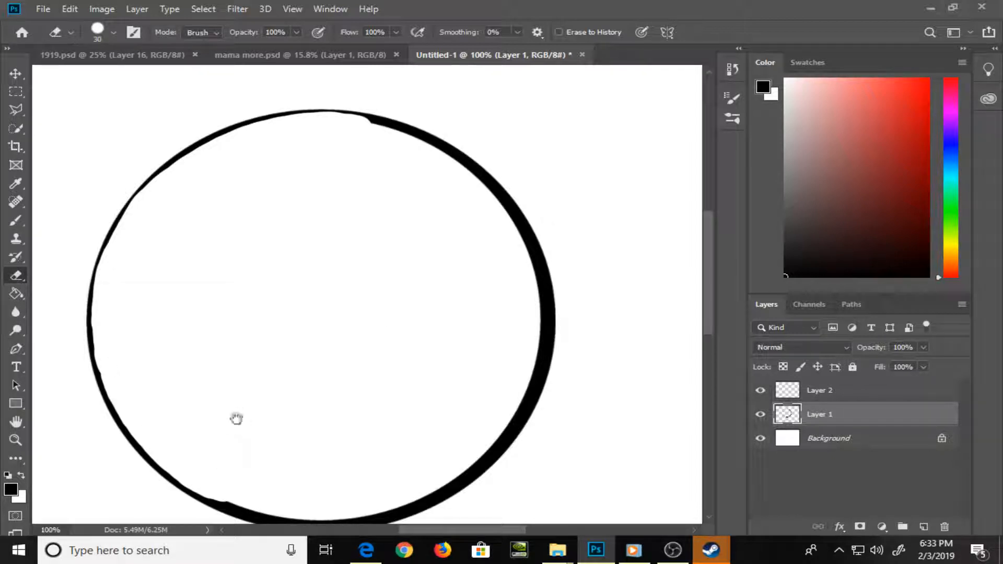
Thin the circle's bottom and lower-right outline on Layer 1 by erasing along its inner edge
left_click_drag(390, 361, 349, 277)
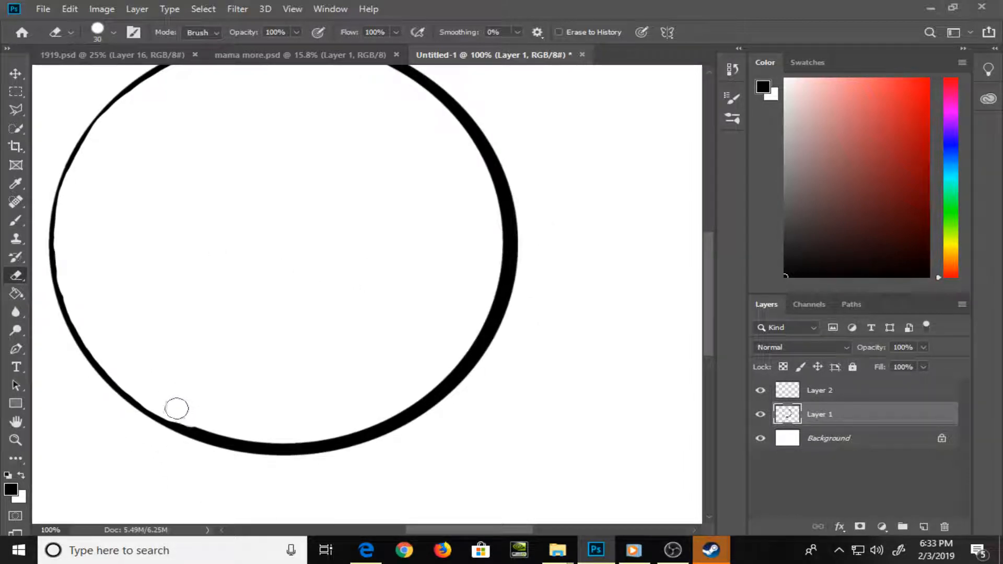
mouse_move(174, 410)
left_mouse_down()
mouse_move(220, 428)
mouse_move(180, 414)
mouse_move(277, 437)
mouse_move(242, 430)
left_mouse_up()
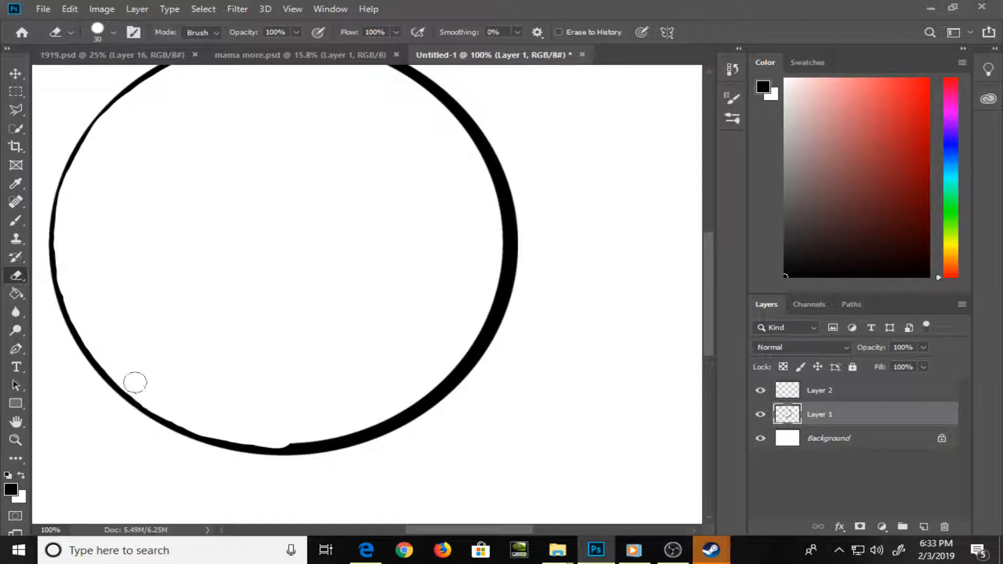
mouse_move(135, 383)
left_mouse_down()
mouse_move(215, 427)
mouse_move(179, 417)
mouse_move(242, 435)
mouse_move(219, 431)
mouse_move(232, 434)
mouse_move(352, 431)
mouse_move(440, 381)
mouse_move(494, 270)
left_mouse_up()
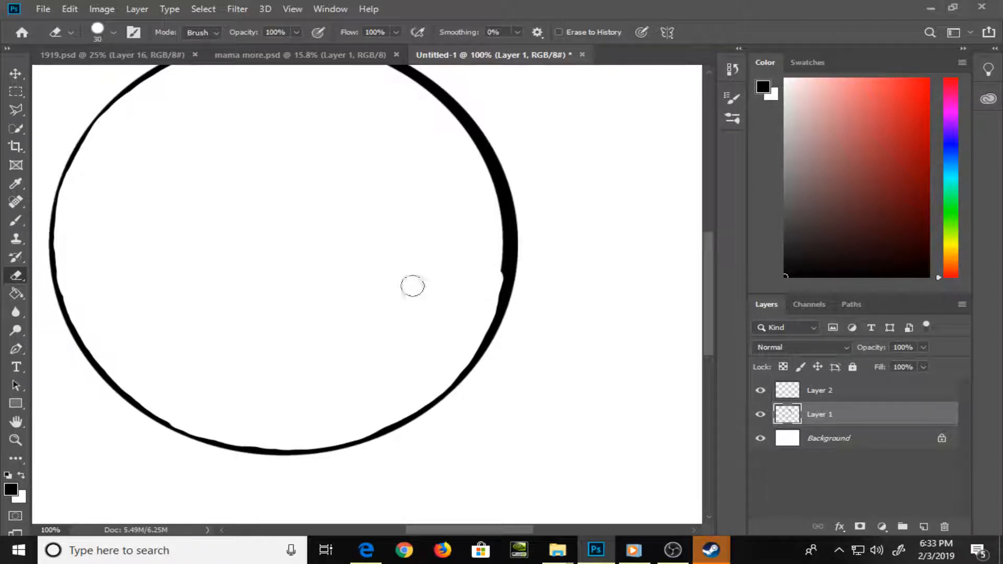
Erase the inner edge of the circle's upper-right and right outline on Layer 1 to match the thinned line
left_click_drag(423, 224, 415, 289)
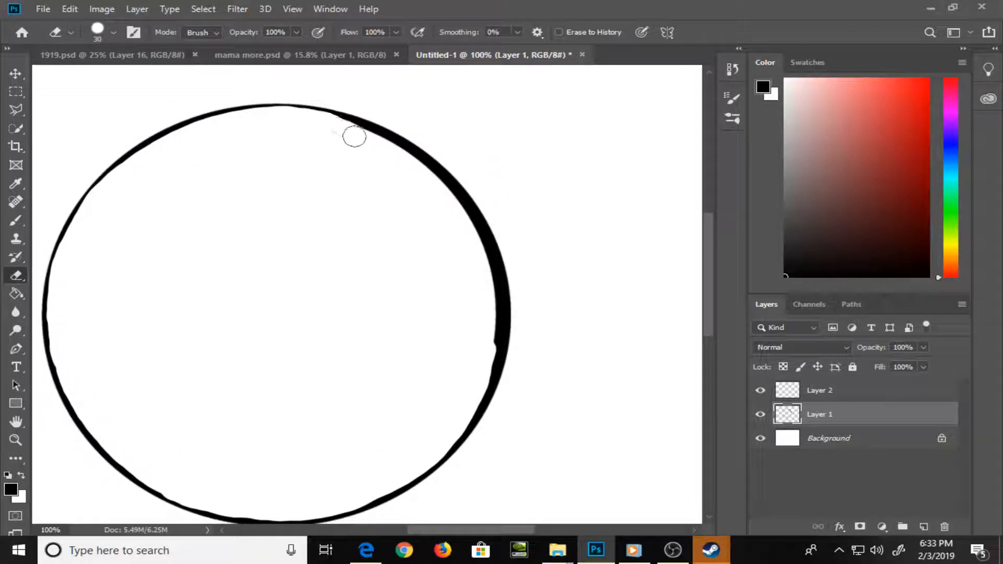
mouse_move(354, 137)
left_mouse_down()
mouse_move(345, 128)
mouse_move(370, 141)
mouse_move(336, 130)
mouse_move(394, 156)
mouse_move(354, 135)
mouse_move(383, 146)
mouse_move(439, 195)
mouse_move(387, 147)
mouse_move(405, 157)
mouse_move(458, 213)
mouse_move(454, 204)
mouse_move(490, 287)
mouse_move(491, 368)
left_mouse_up()
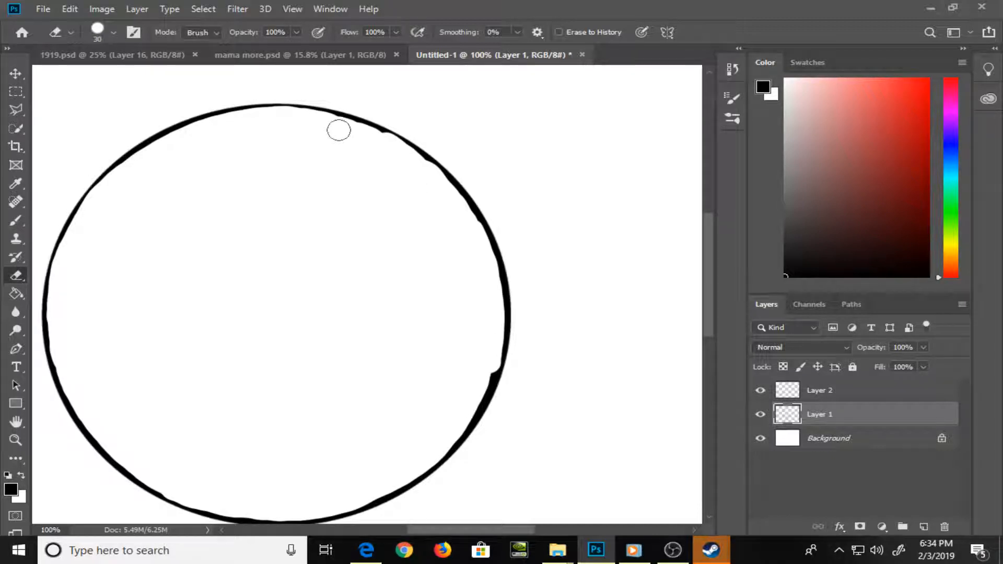
left_click_drag(335, 124, 368, 137)
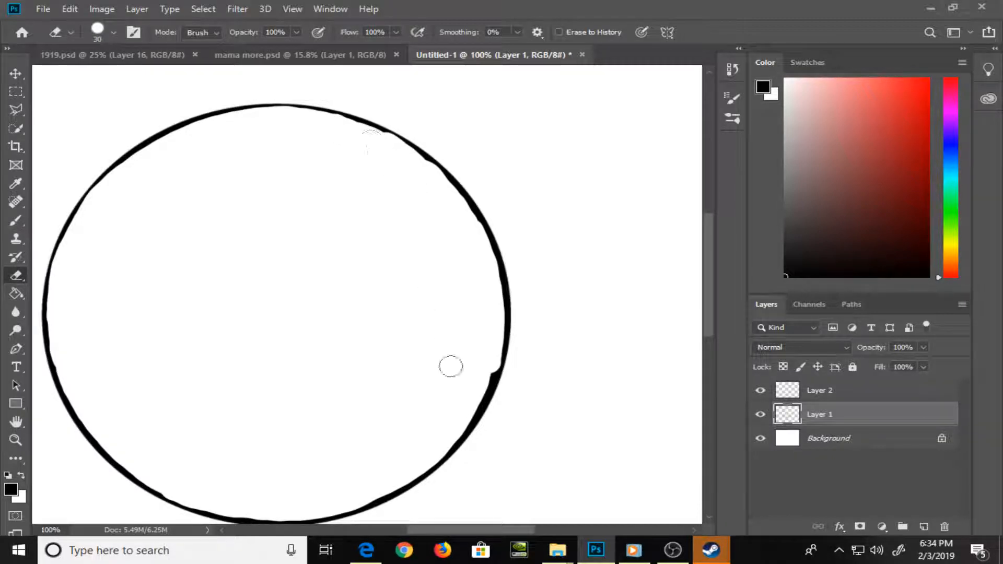
mouse_move(373, 493)
left_mouse_down()
mouse_move(363, 495)
mouse_move(446, 441)
left_mouse_up()
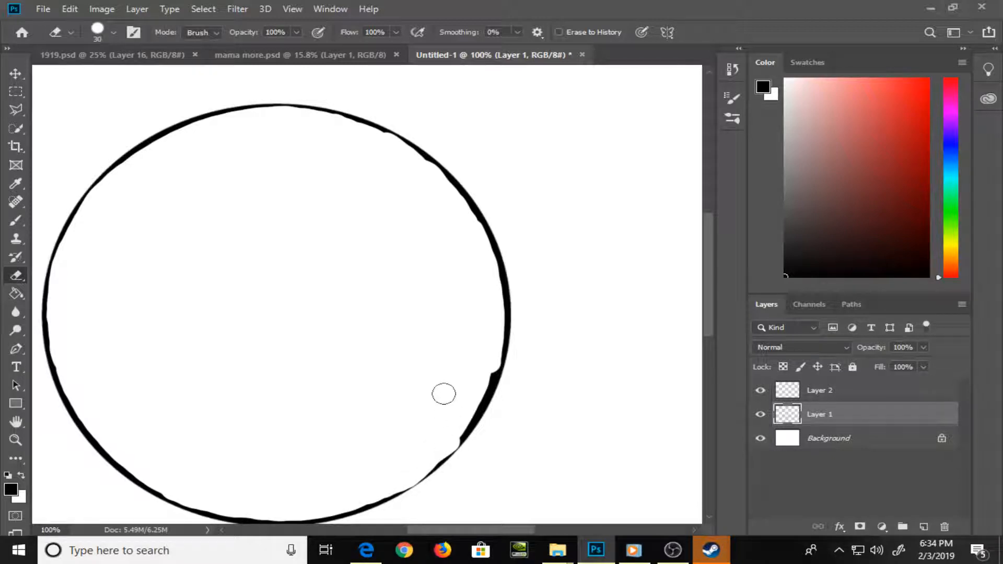
mouse_move(443, 406)
left_mouse_down()
mouse_move(433, 335)
mouse_move(480, 302)
mouse_move(476, 313)
mouse_move(480, 300)
mouse_move(450, 359)
mouse_move(466, 333)
left_mouse_up()
Refine the circle's lower-right outline with the eraser reduced to 15 px, and close the mama more.psd document
key("[")
key("[")
key("[")
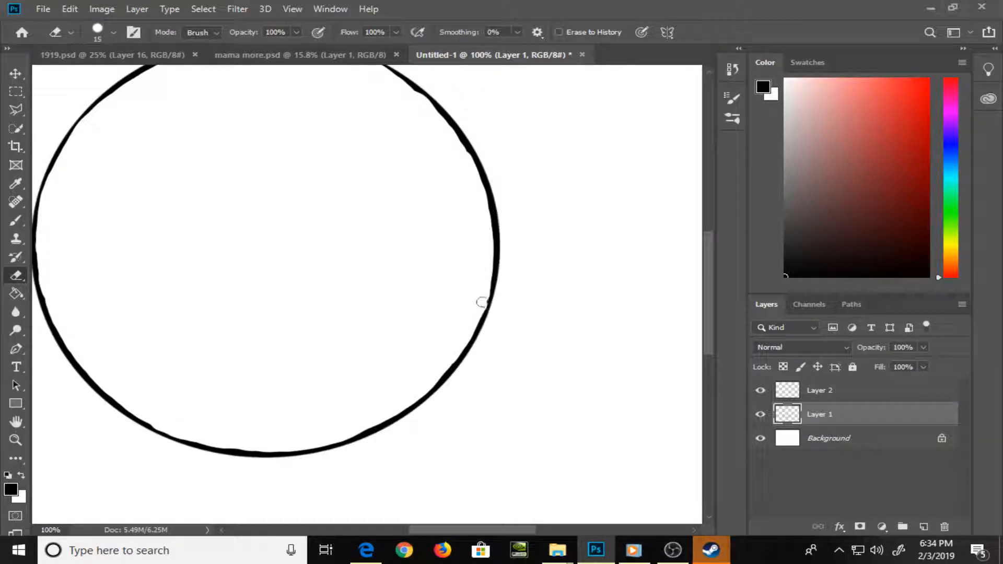
mouse_move(439, 368)
left_mouse_down()
mouse_move(363, 426)
mouse_move(376, 423)
left_mouse_up()
left_click(396, 54)
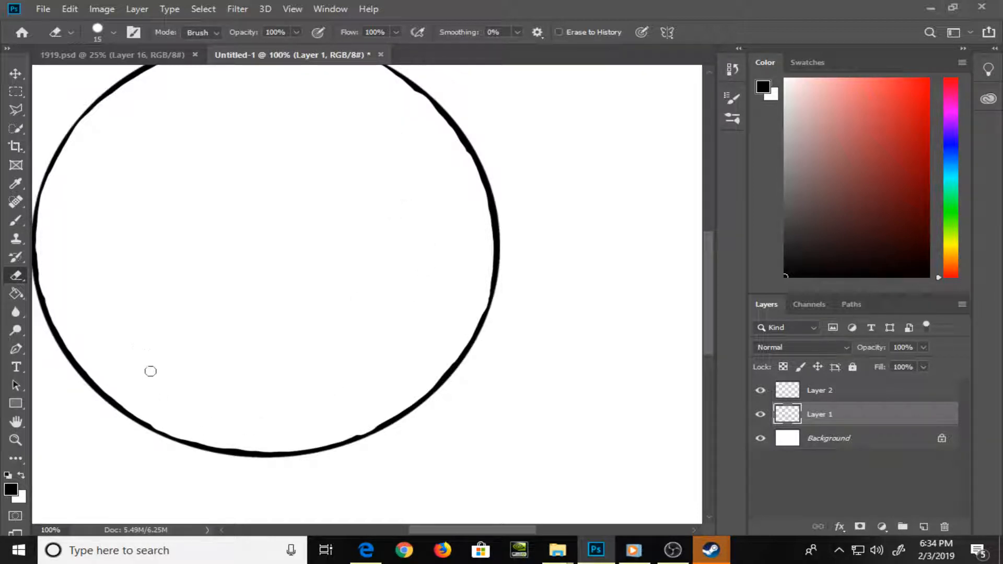
Smooth the thick spots along the inside of the circle's bottom and left outline with the 15 px eraser
left_click_drag(107, 387, 155, 423)
left_click_drag(217, 440, 298, 442)
left_click_drag(388, 203, 465, 238)
left_click_drag(130, 327, 124, 262)
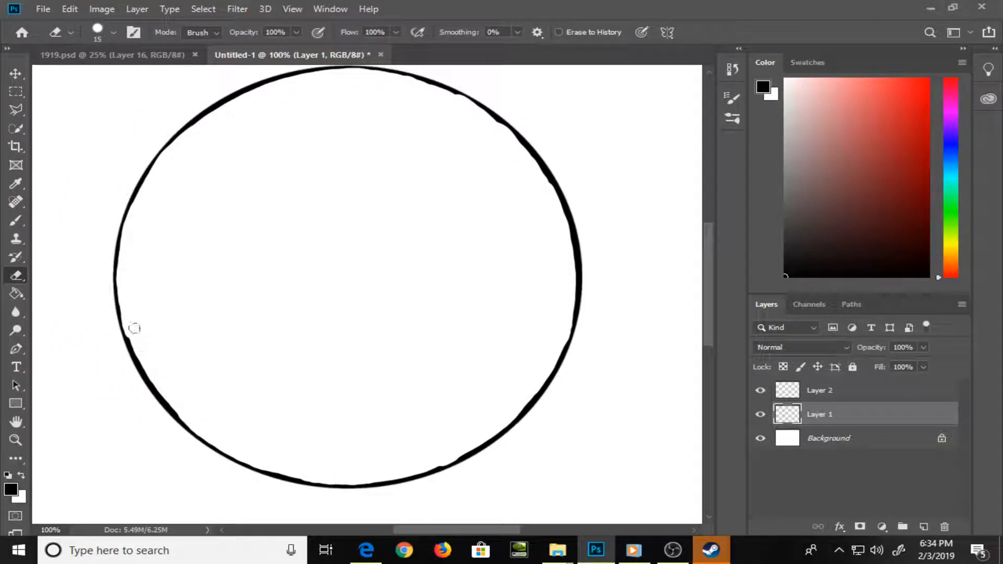
left_click_drag(138, 345, 191, 418)
Even out the circle's right outline and the remaining bumps along its bottom with the eraser
mouse_move(517, 151)
left_mouse_down()
mouse_move(490, 122)
mouse_move(534, 170)
left_mouse_up()
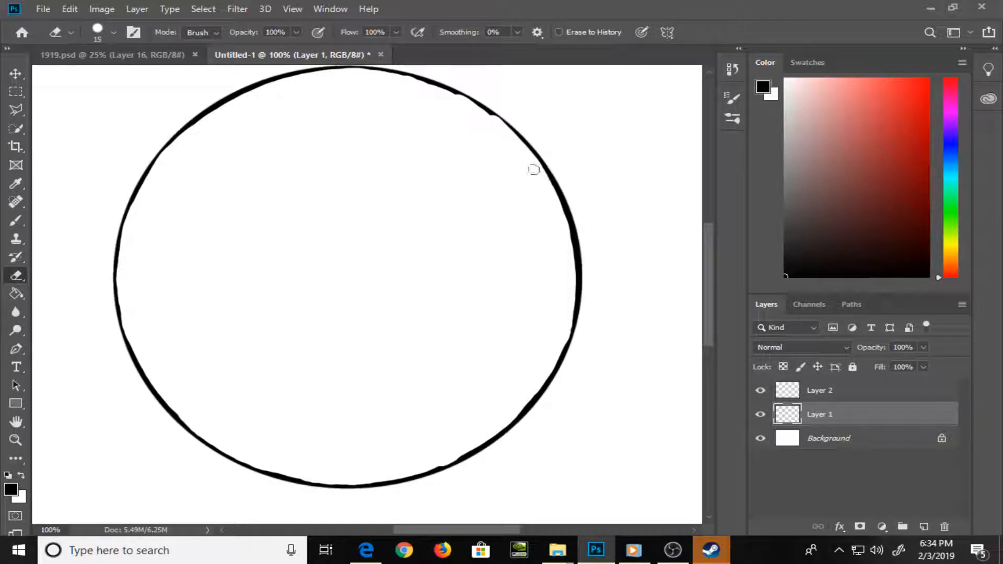
mouse_move(553, 202)
left_mouse_down()
mouse_move(545, 189)
mouse_move(569, 248)
mouse_move(568, 312)
left_mouse_up()
left_click_drag(437, 465, 453, 452)
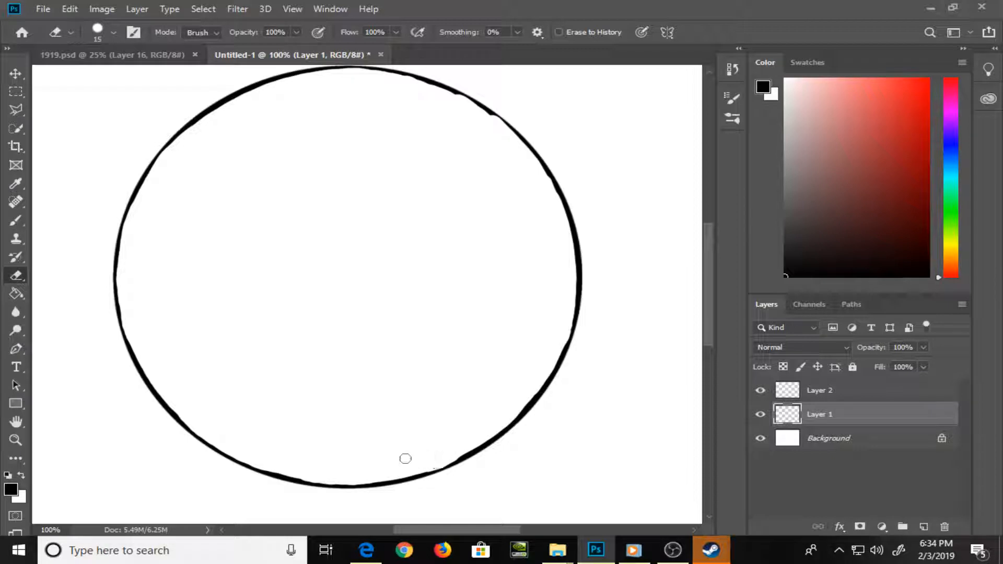
left_click_drag(282, 468, 301, 474)
Make Layer 2 active and display the rulers around the canvas
left_click(845, 392)
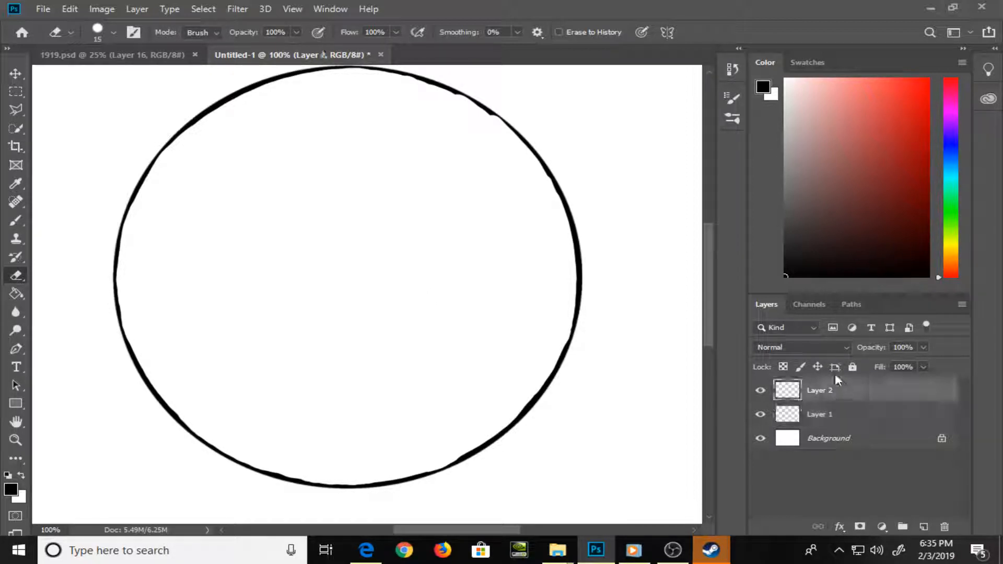
left_click(242, 14)
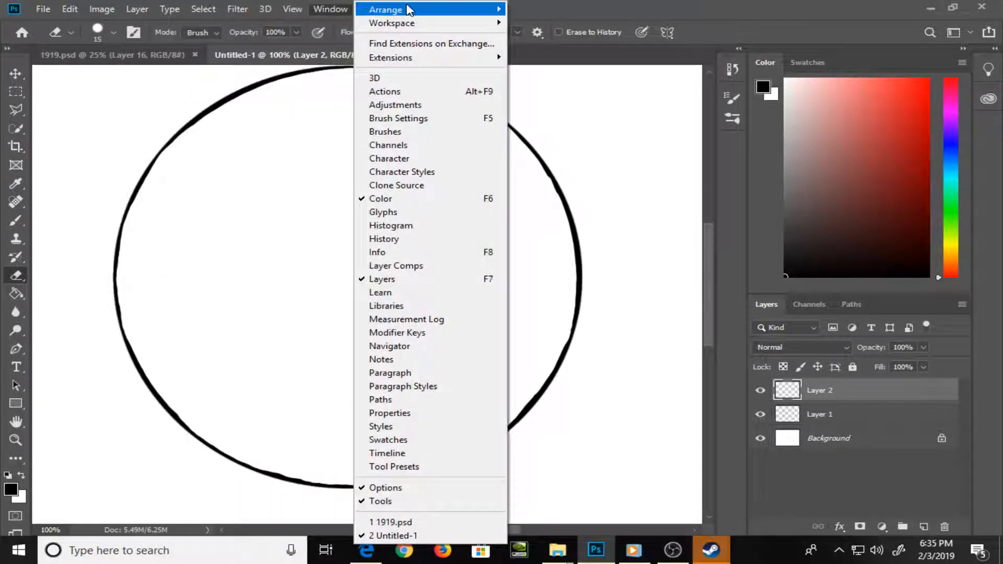
mouse_move(292, 11)
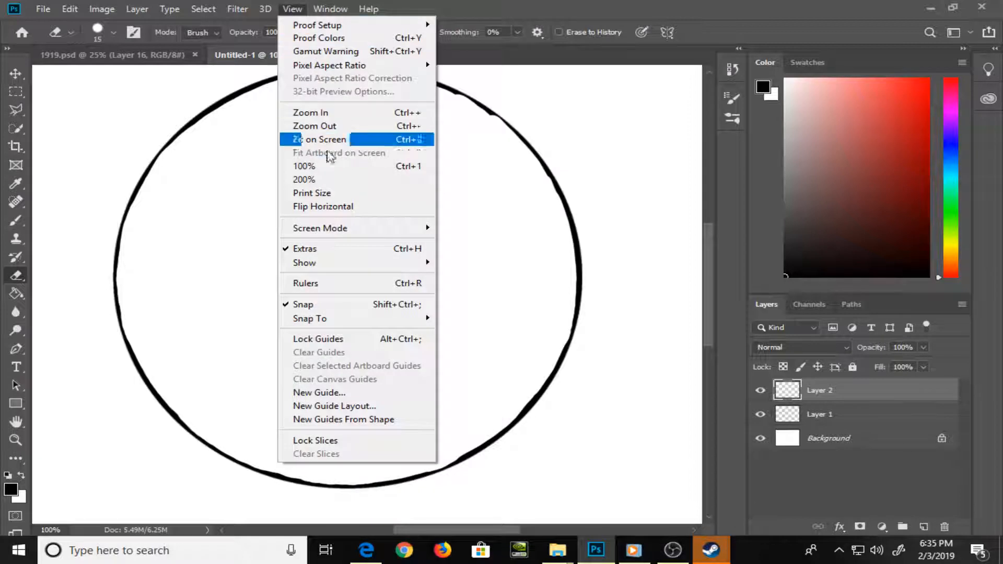
mouse_move(355, 267)
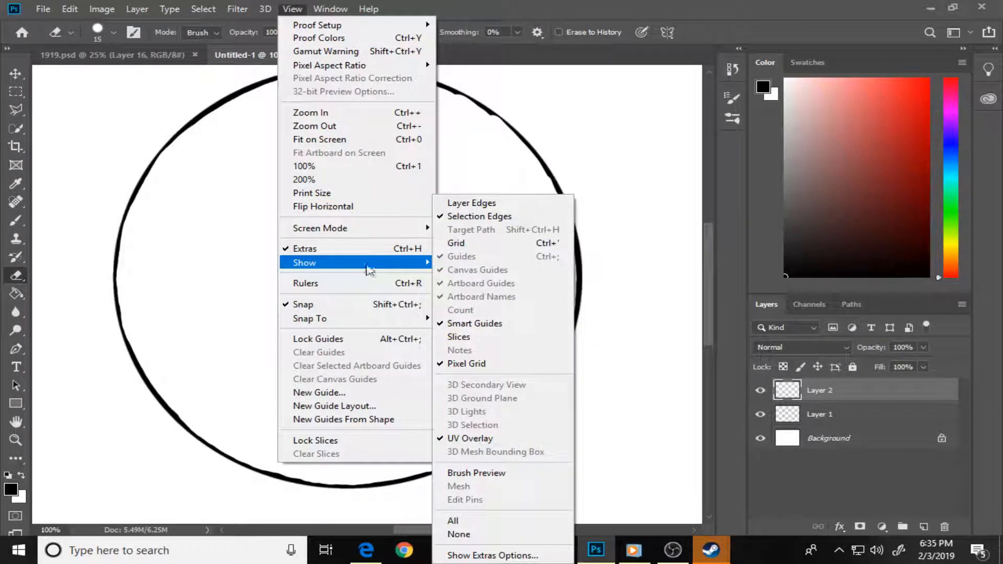
left_click(370, 283)
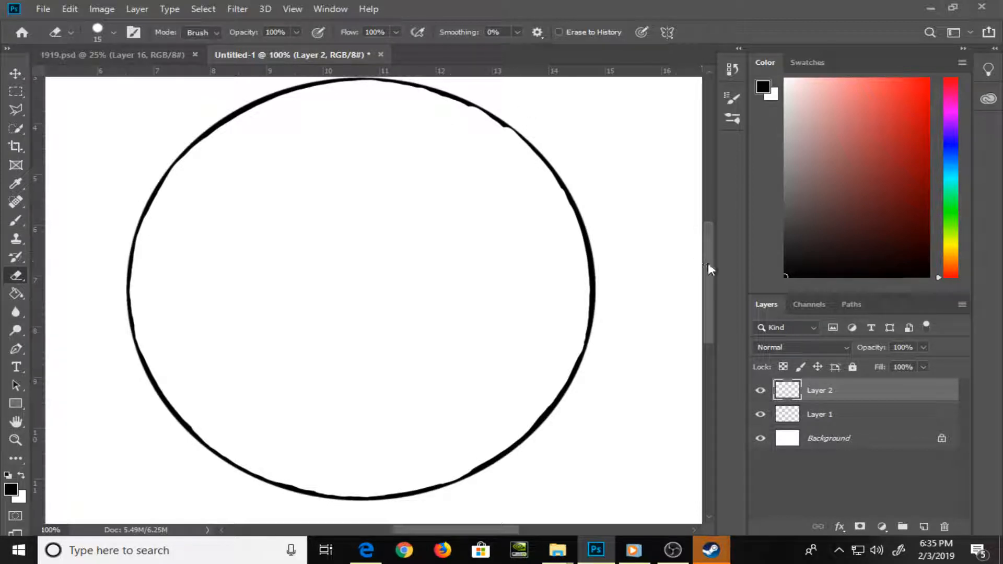
Mark the circle's centre on Layer 2 with a small dot using the 3 px black brush
left_click_drag(708, 265, 713, 303)
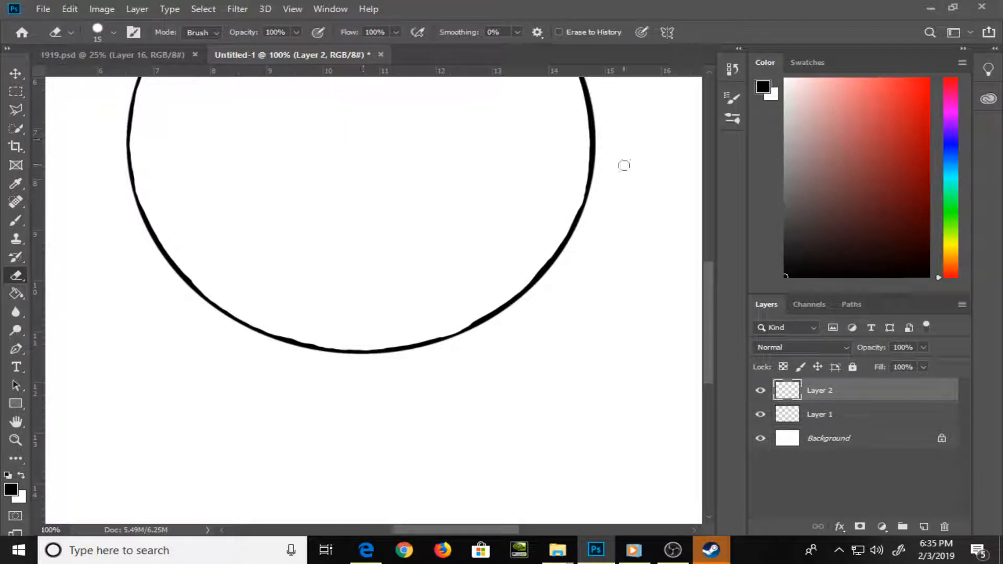
key("b")
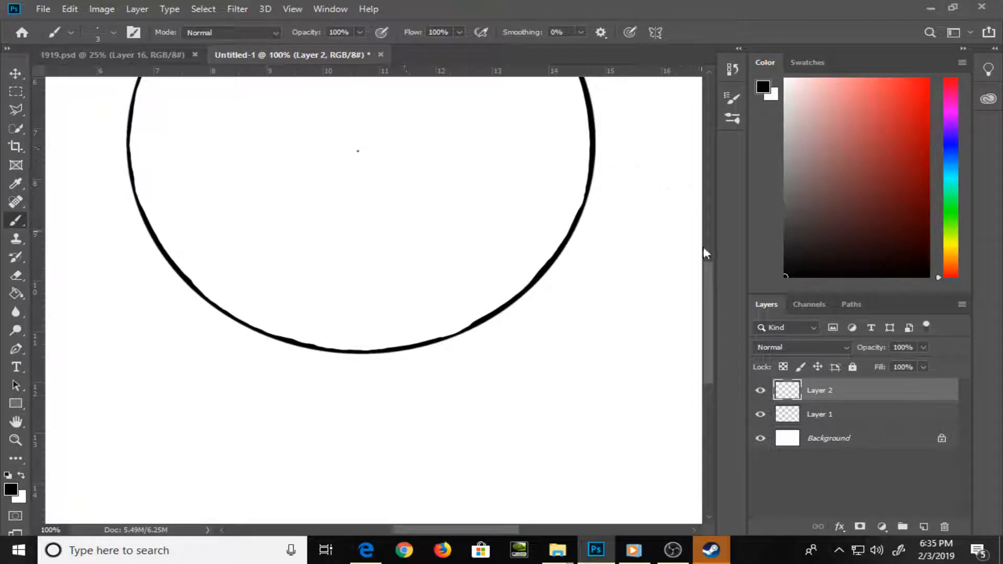
scroll(704, 247, "up", 5)
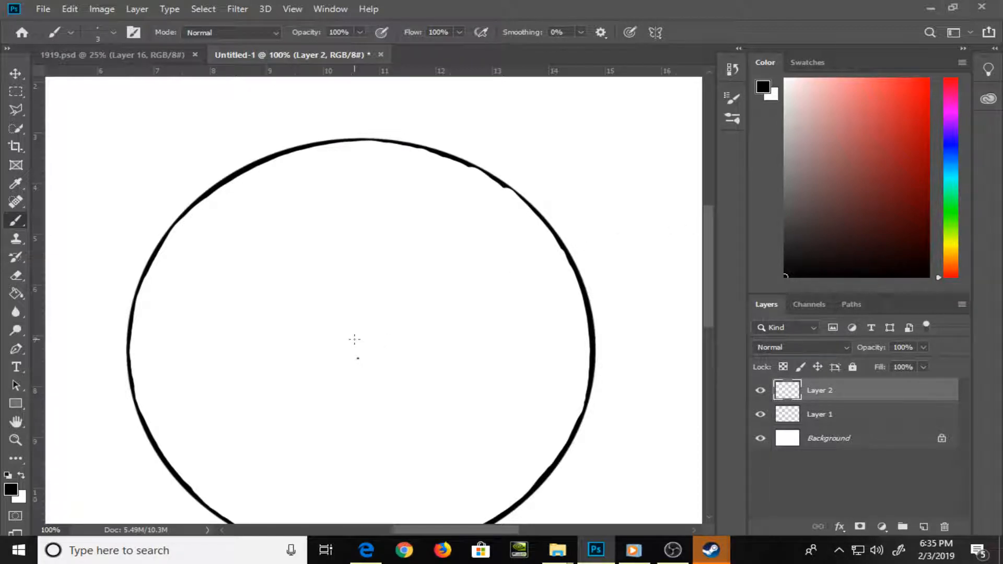
Draw straight horizontal and vertical guide lines through the centre dot on Layer 2, extending beyond the circle on all sides
mouse_move(359, 358)
left_mouse_down()
mouse_move(619, 345)
mouse_move(662, 358)
left_mouse_up()
left_click(79, 357, "shift")
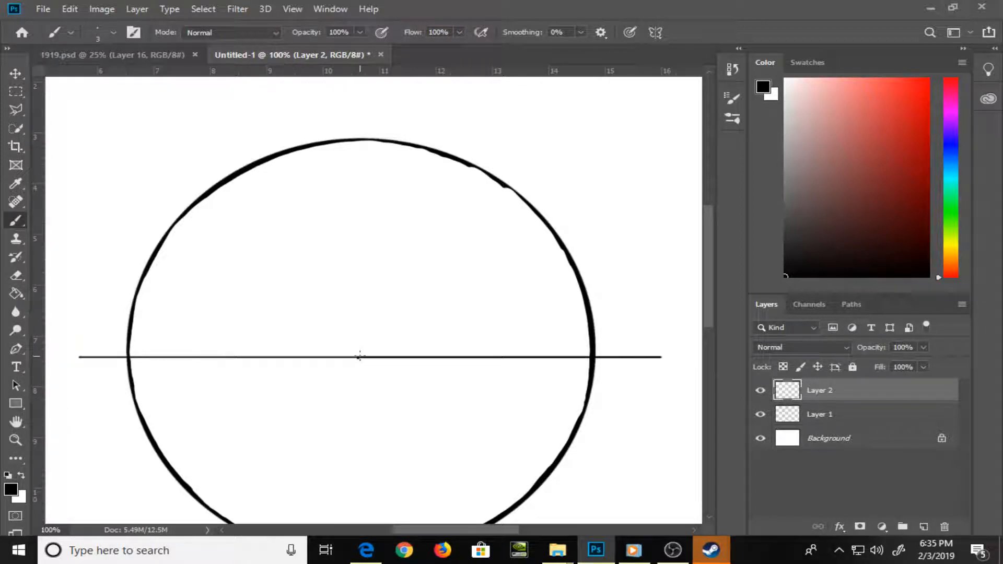
mouse_move(360, 357)
left_mouse_down()
mouse_move(358, 85)
mouse_move(375, 342)
mouse_move(406, 34)
left_mouse_up()
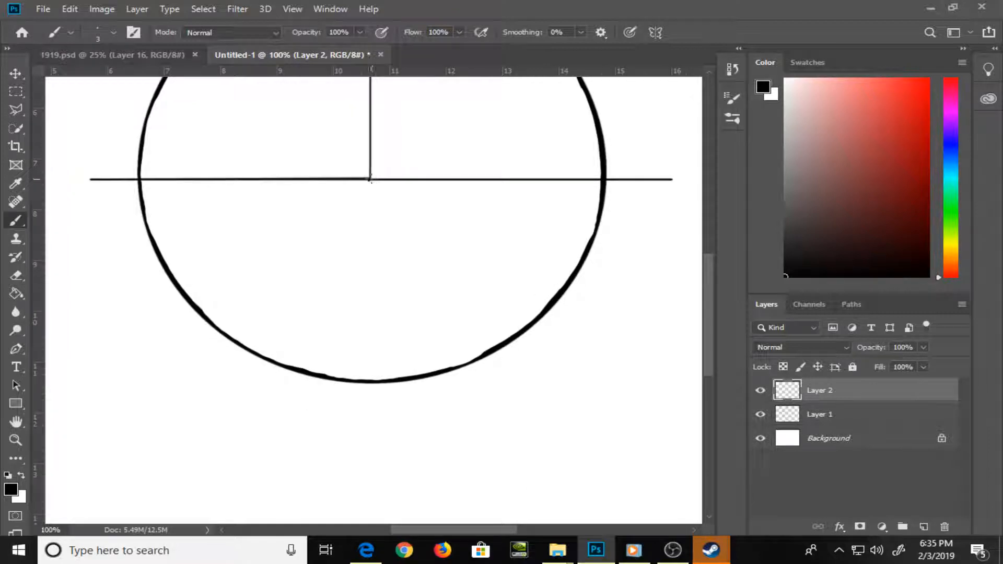
mouse_move(371, 181)
left_mouse_down()
mouse_move(347, 415)
mouse_move(354, 504)
left_mouse_up()
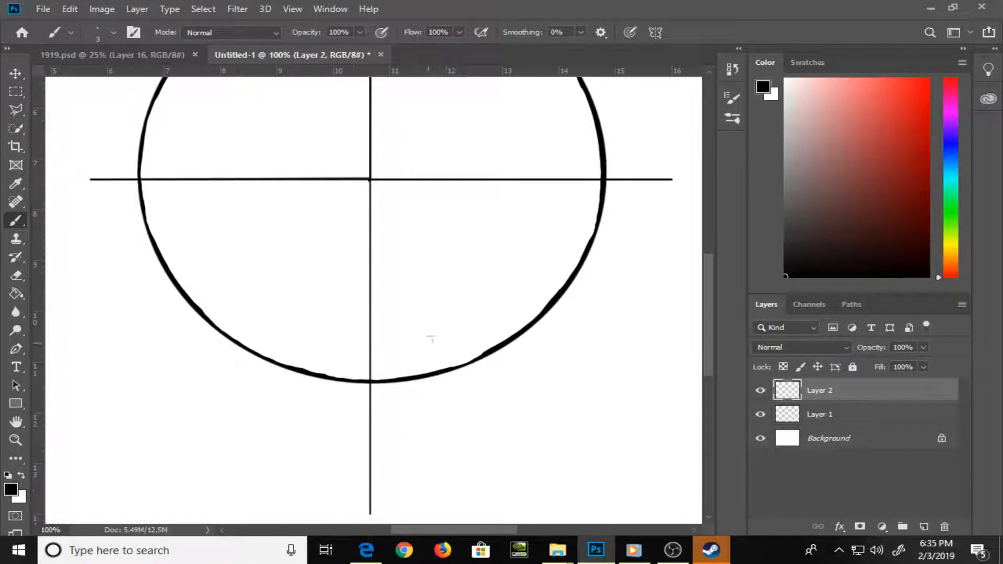
key("ctrl+0")
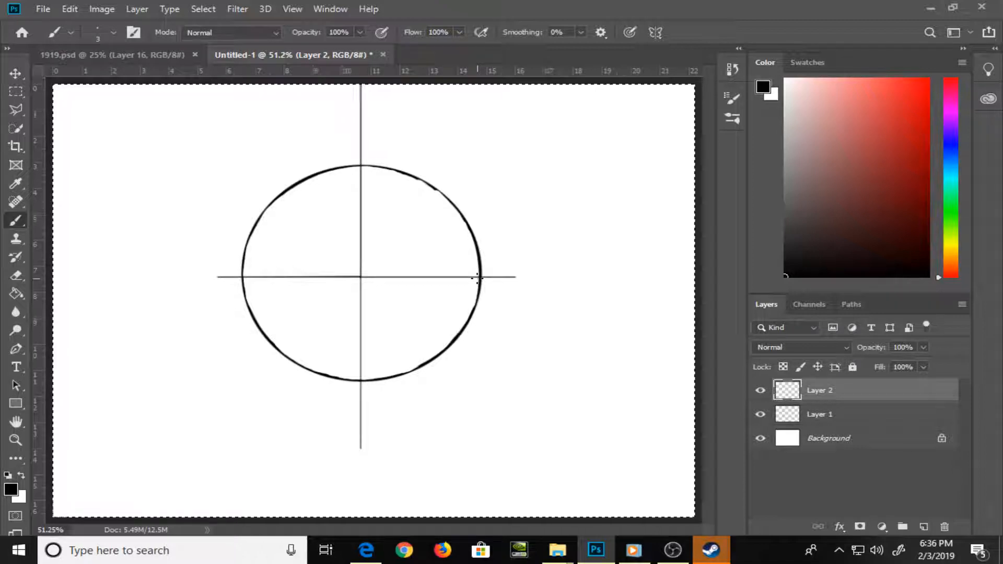
Trim both ends of the vertical guide line and draw a short horizontal chin line across its lower end
key("e")
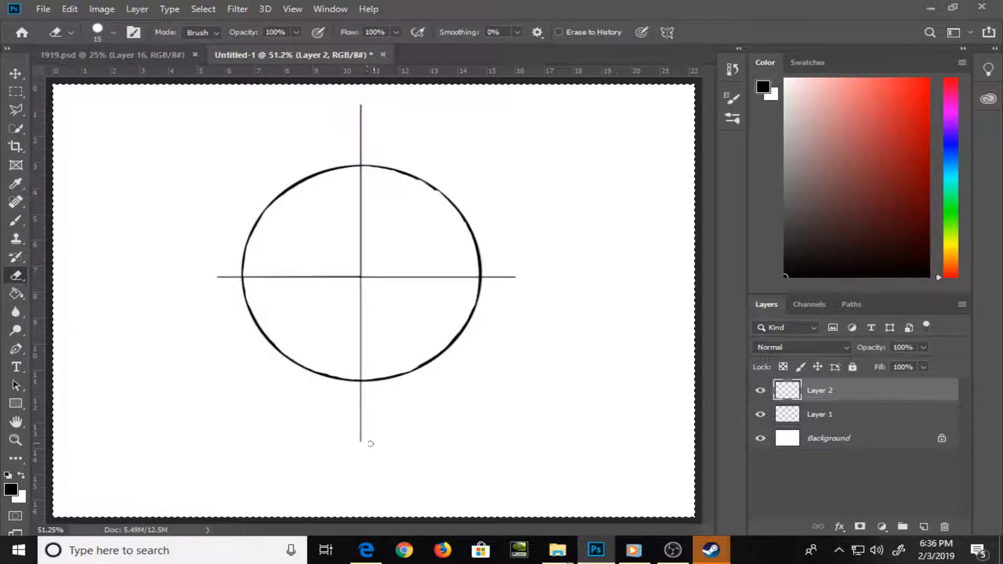
key("b")
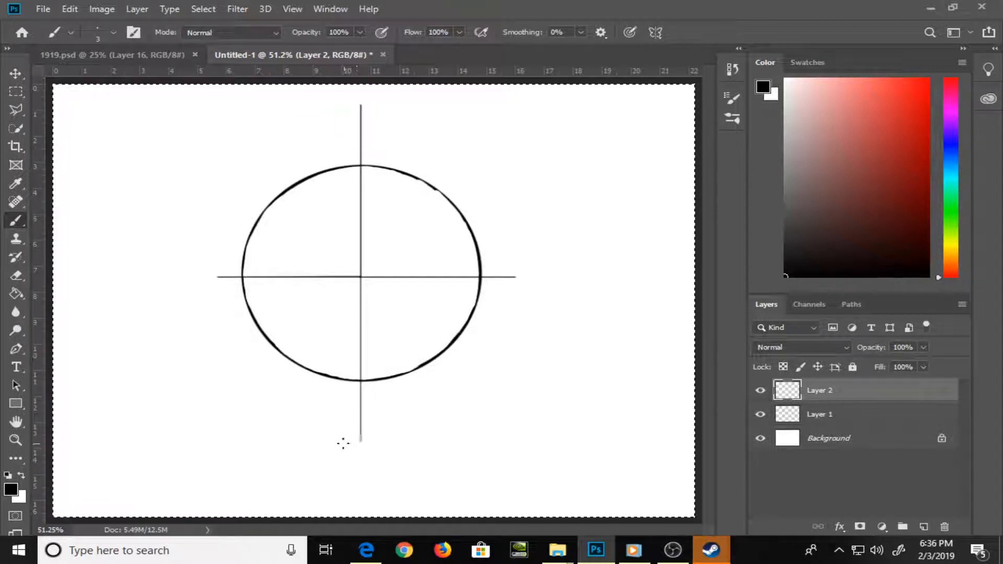
mouse_move(343, 443)
left_mouse_down()
mouse_move(386, 443)
mouse_move(335, 444)
mouse_move(403, 442)
mouse_move(328, 444)
left_mouse_up()
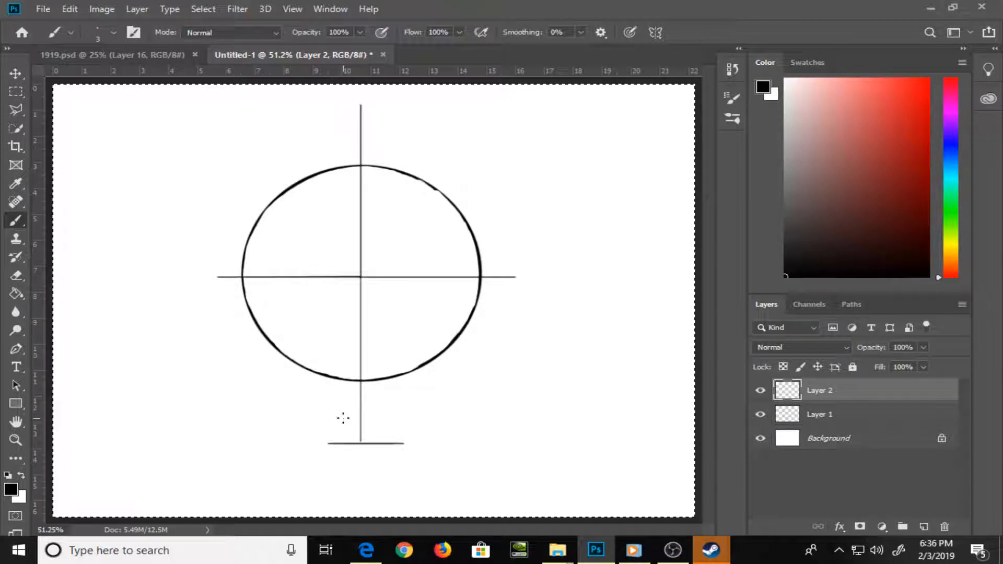
Merge the guide lines on Layer 2 down into Layer 1 and lower the merged layer's opacity to 39%
left_click(961, 304)
left_click(902, 431)
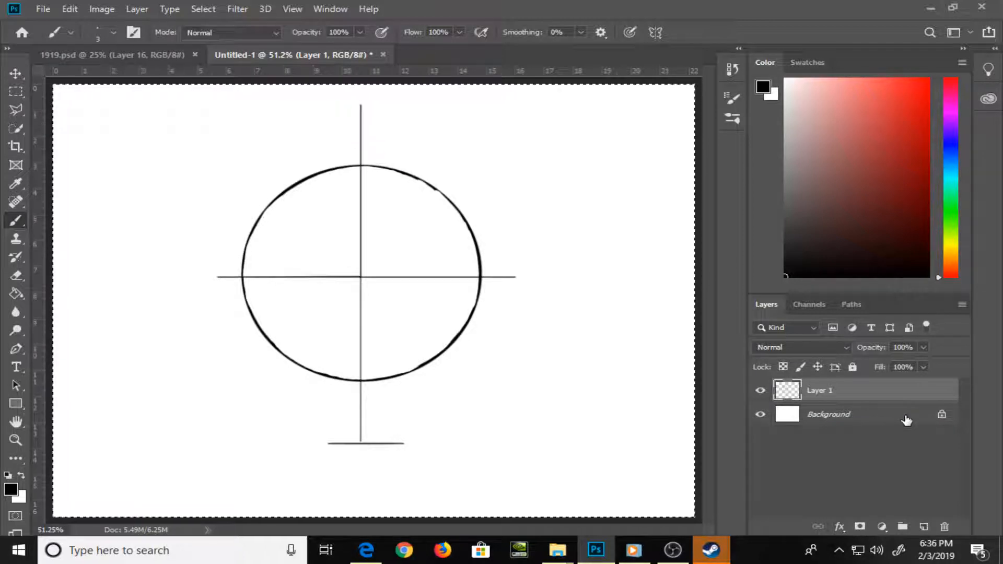
left_click(924, 347)
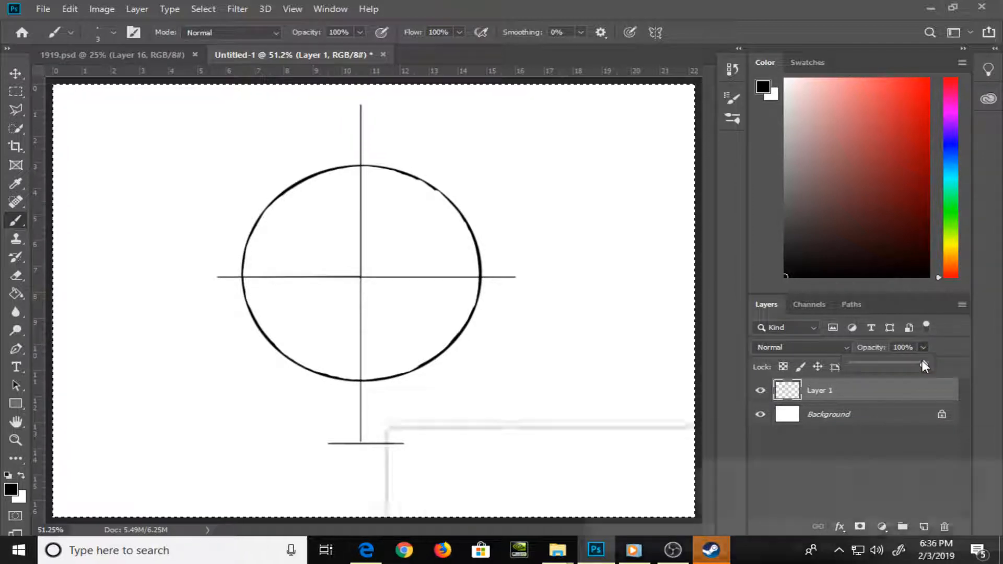
left_click_drag(928, 363, 883, 362)
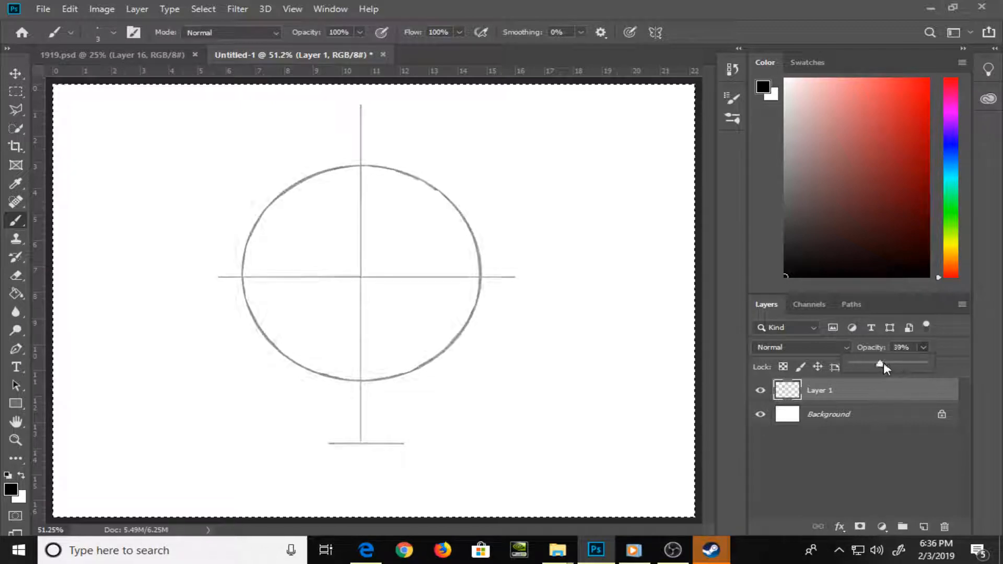
Add a new empty layer above the faded construction layer
left_click(924, 527)
left_click(924, 526)
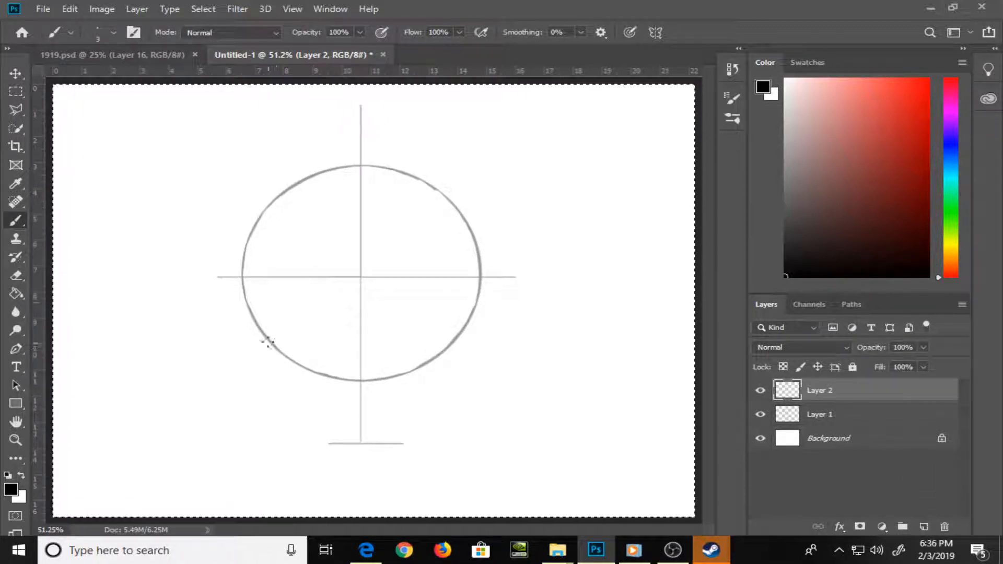
Draw the jaw outline on Layer 2, running from both ends of the circle's horizontal diameter down to the chin line
mouse_move(242, 280)
left_mouse_down()
mouse_move(281, 355)
mouse_move(322, 375)
mouse_move(284, 358)
mouse_move(324, 430)
mouse_move(339, 446)
mouse_move(389, 444)
left_mouse_up()
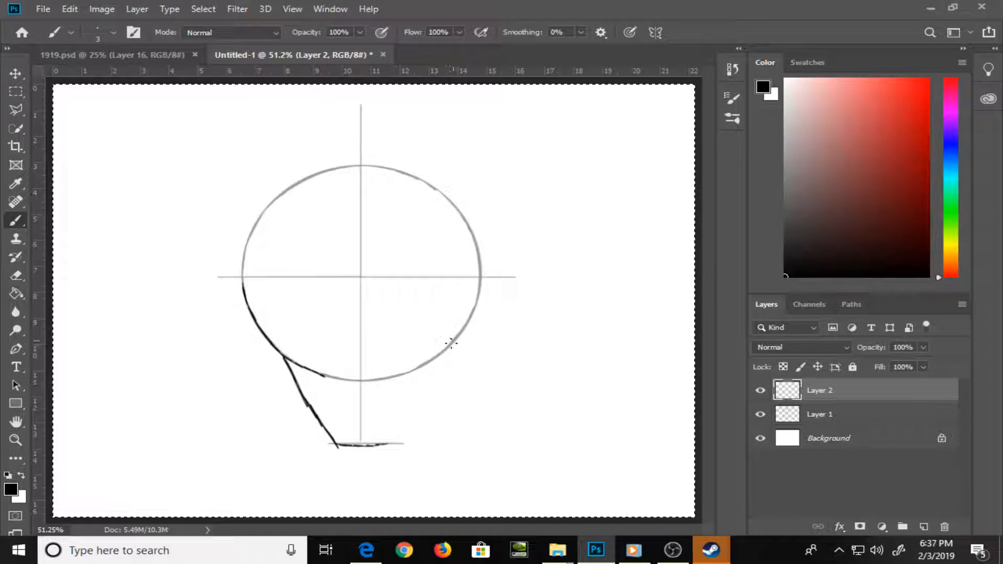
left_click_drag(453, 340, 390, 444)
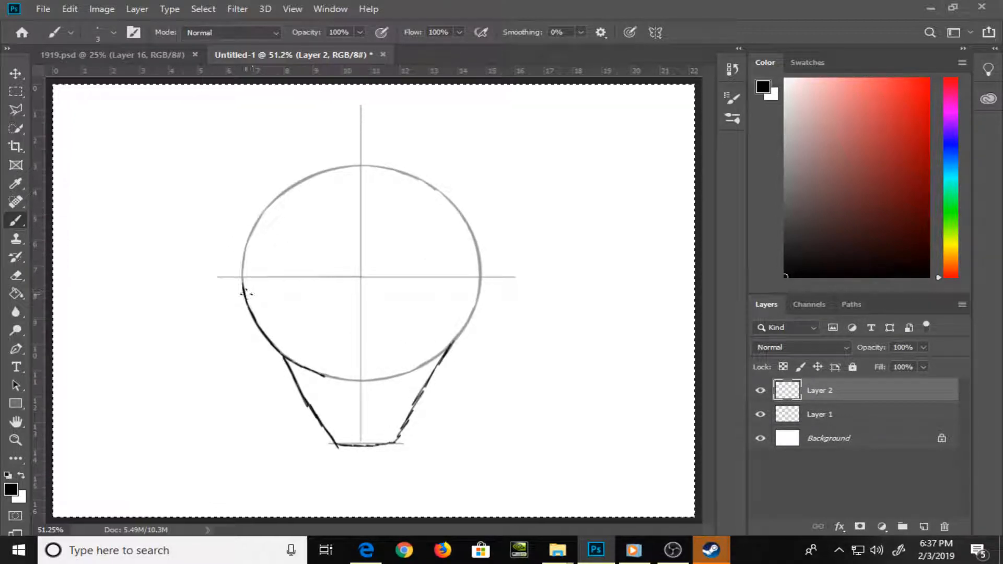
left_click_drag(450, 348, 478, 278)
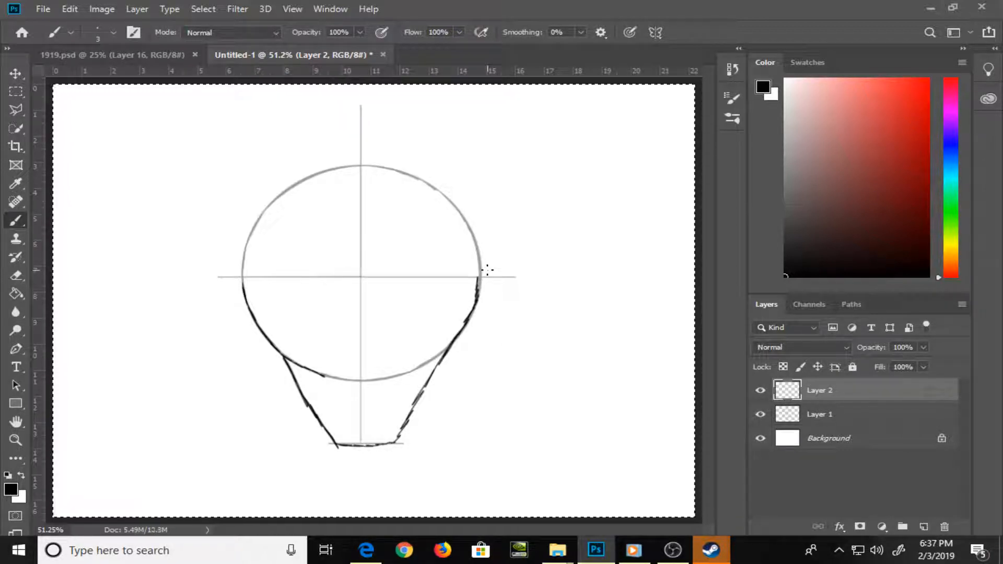
Add a new empty layer directly above Layer 1, beneath the jaw outline on Layer 2
key("ctrl+plus")
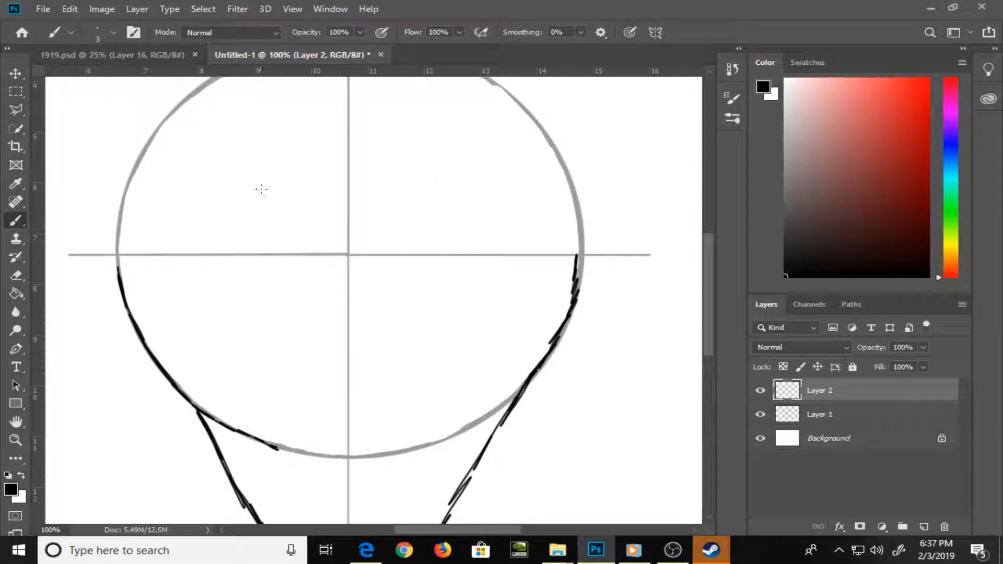
key("ctrl+plus")
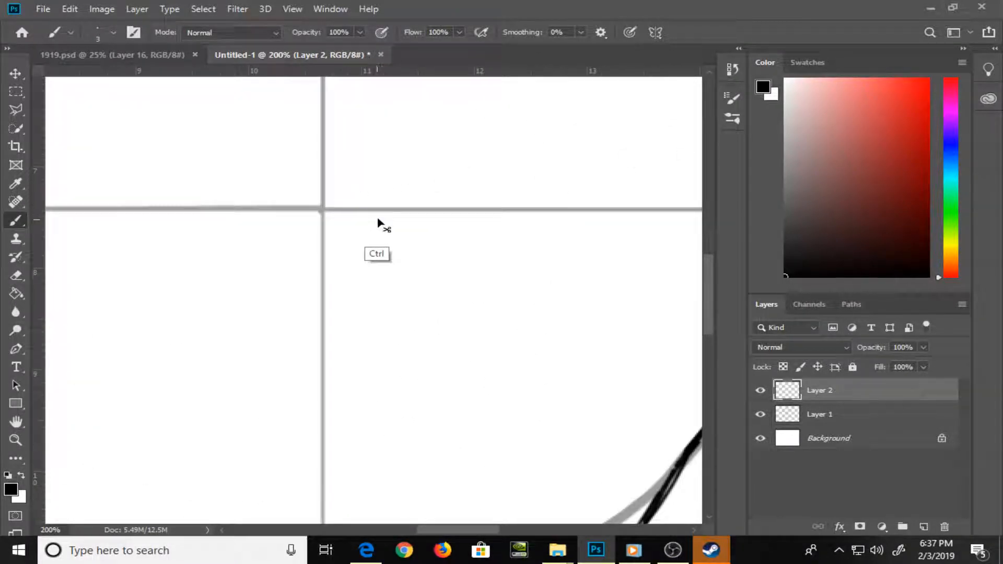
key("ctrl+minus")
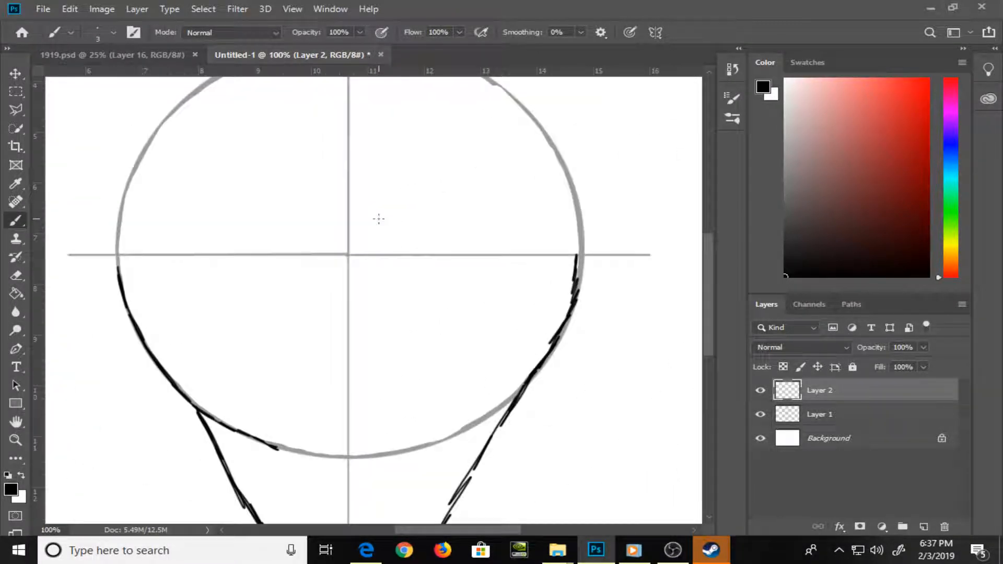
left_click(841, 418)
left_click(924, 528)
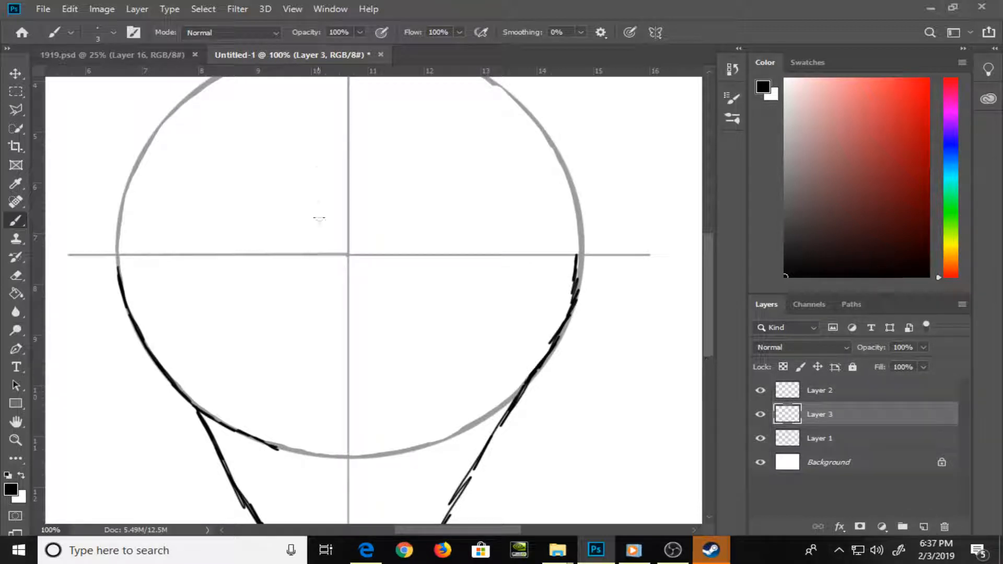
Mark the eye corners on Layer 3 with four short vertical ticks across the horizontal guide, two on each side of the centre line
left_click_drag(303, 246, 302, 264)
left_click_drag(392, 246, 391, 265)
left_click_drag(181, 246, 181, 265)
left_click_drag(501, 246, 500, 267)
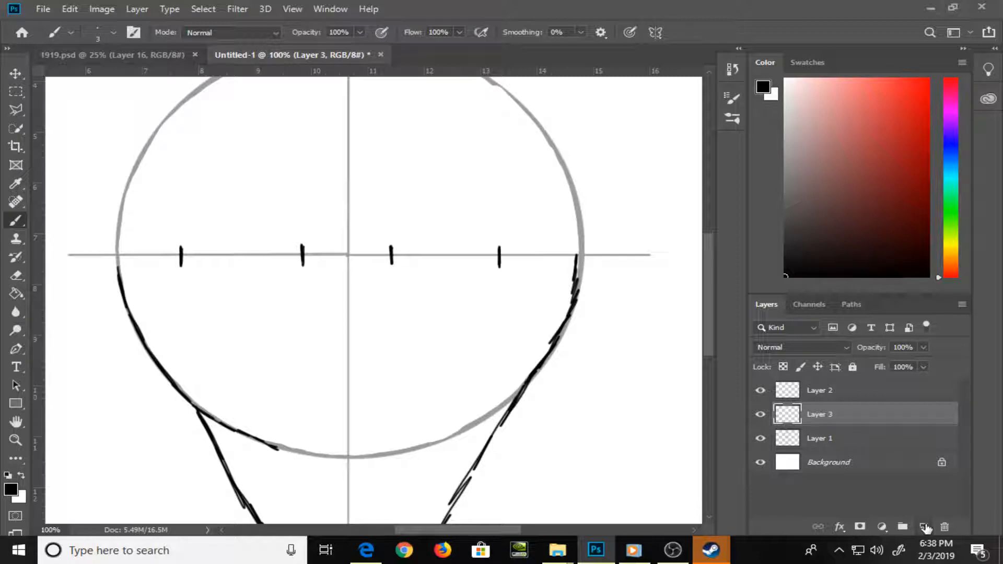
Draw an almond-shaped eye on Layer 2 between the two ticks right of the centre line, redoing its lower lid
left_click(880, 393)
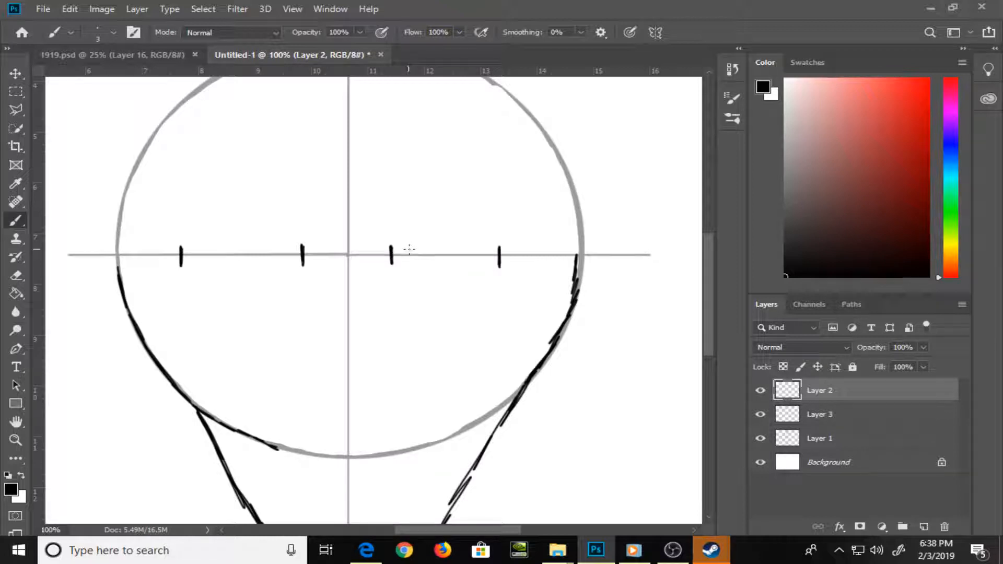
mouse_move(395, 253)
left_mouse_down()
mouse_move(462, 232)
mouse_move(453, 232)
mouse_move(499, 264)
left_mouse_up()
mouse_move(392, 255)
left_mouse_down()
mouse_move(439, 279)
mouse_move(499, 256)
left_mouse_up()
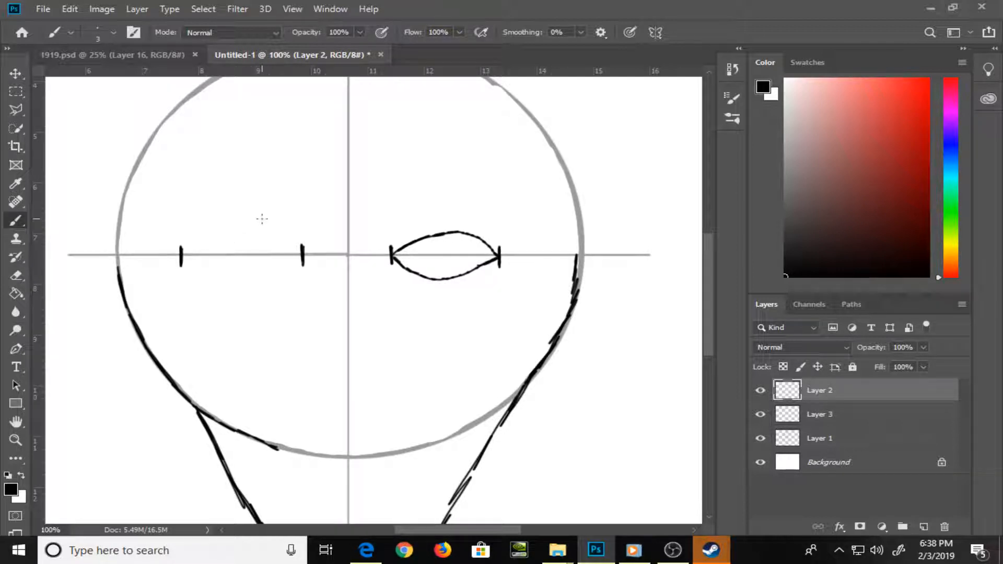
key("ctrl+z")
key("ctrl+z")
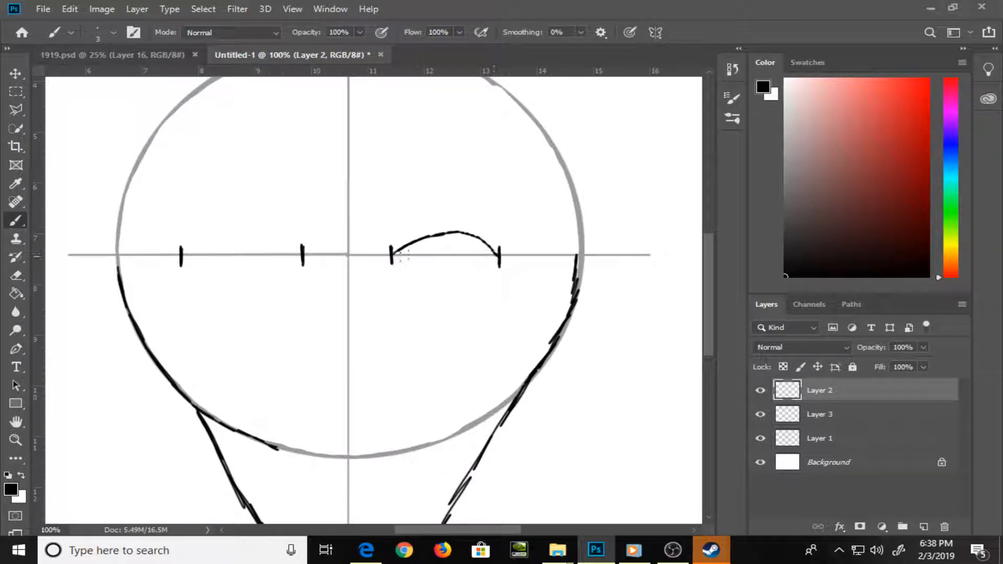
mouse_move(392, 257)
left_mouse_down()
mouse_move(441, 280)
mouse_move(498, 256)
left_mouse_up()
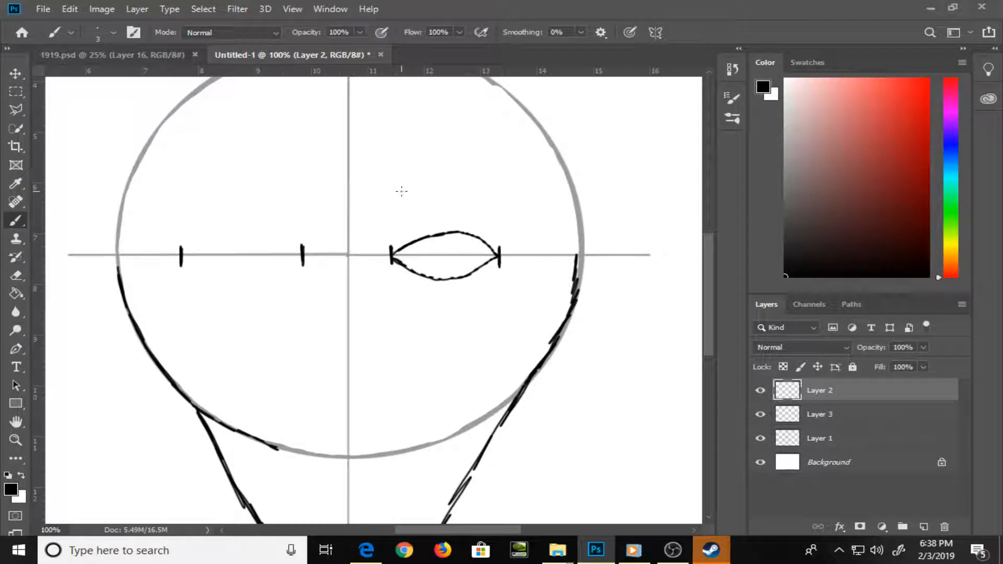
Erase all four eye-corner ticks from Layer 3
left_click(843, 415)
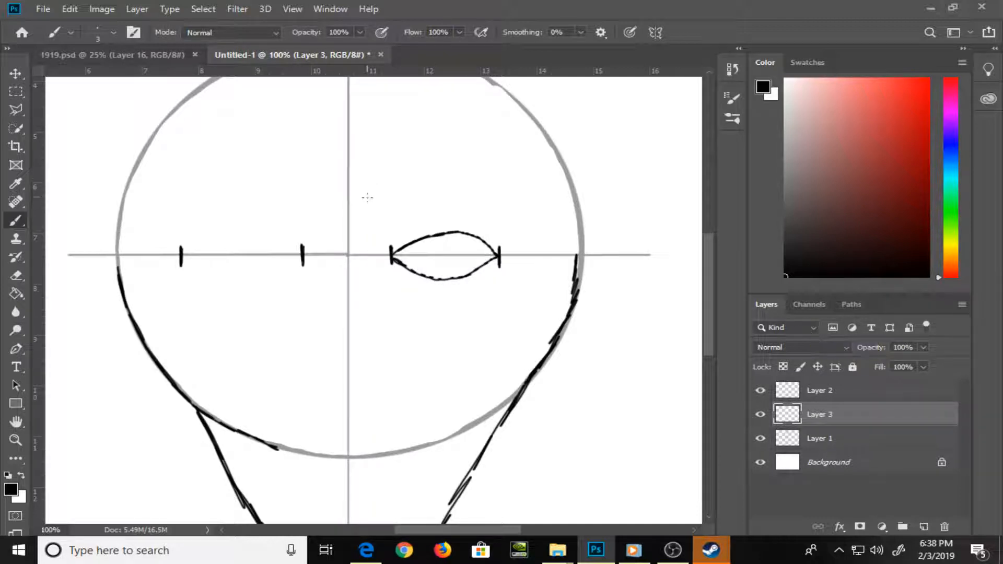
key("e")
left_click_drag(182, 246, 182, 267)
left_click_drag(302, 242, 302, 269)
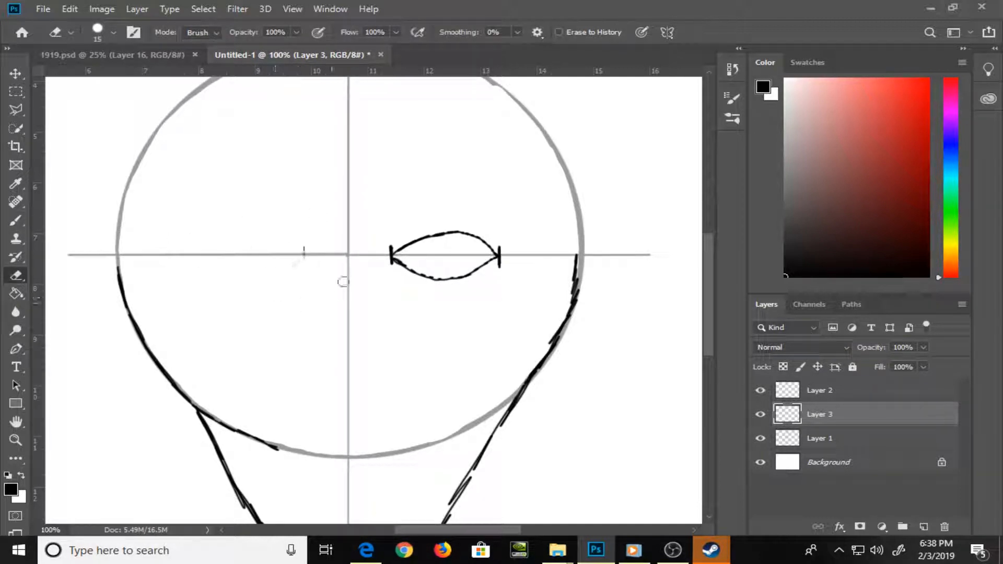
left_click_drag(392, 244, 392, 268)
left_click_drag(499, 244, 500, 274)
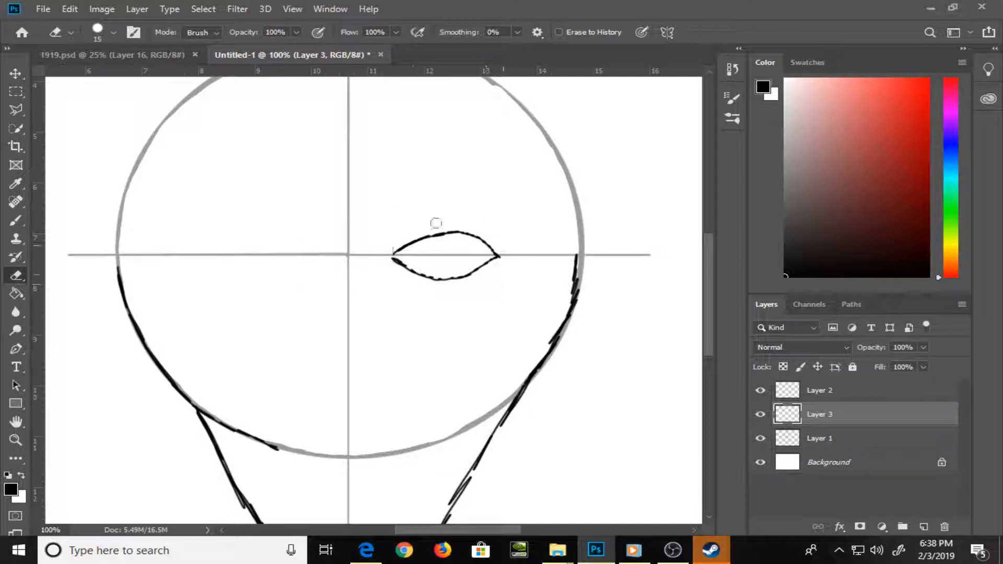
Toggle Layer 2's visibility to check its contents and erase the eye outline from that layer
left_click(761, 391)
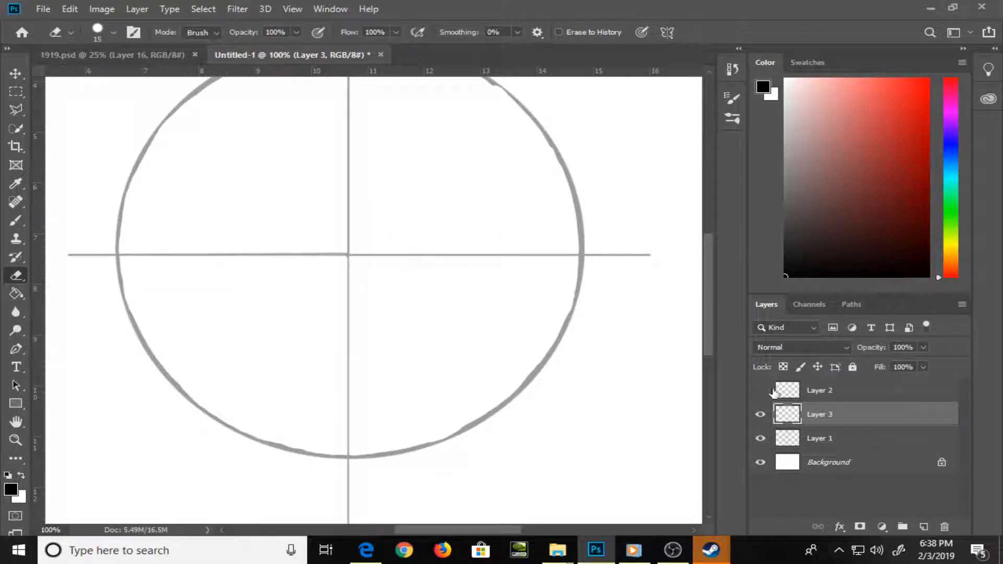
left_click(760, 391)
left_click(840, 395)
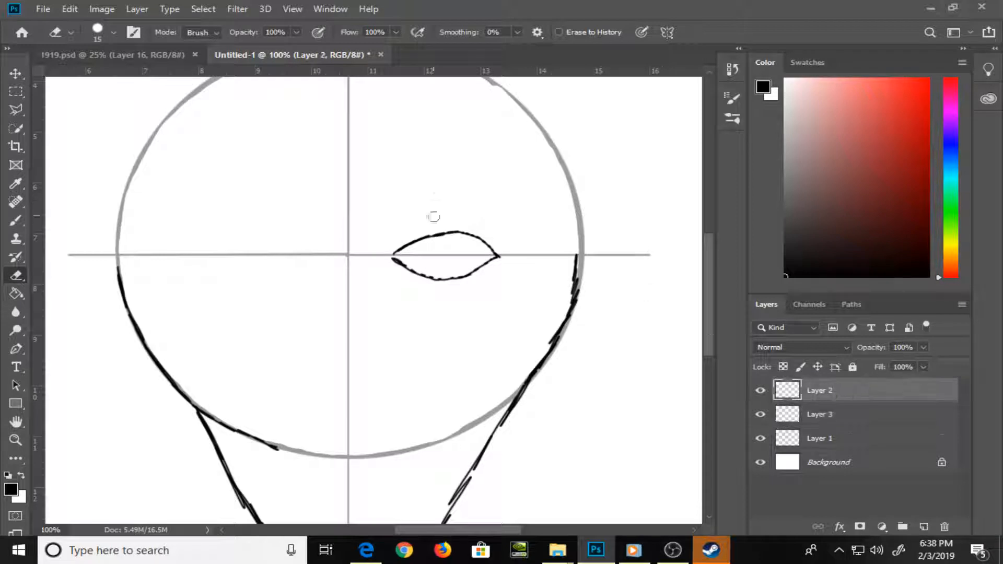
mouse_move(434, 232)
left_mouse_down()
mouse_move(395, 277)
mouse_move(404, 306)
mouse_move(422, 221)
mouse_move(437, 312)
mouse_move(424, 220)
mouse_move(448, 280)
mouse_move(471, 215)
mouse_move(495, 296)
mouse_move(491, 239)
mouse_move(504, 281)
left_mouse_up()
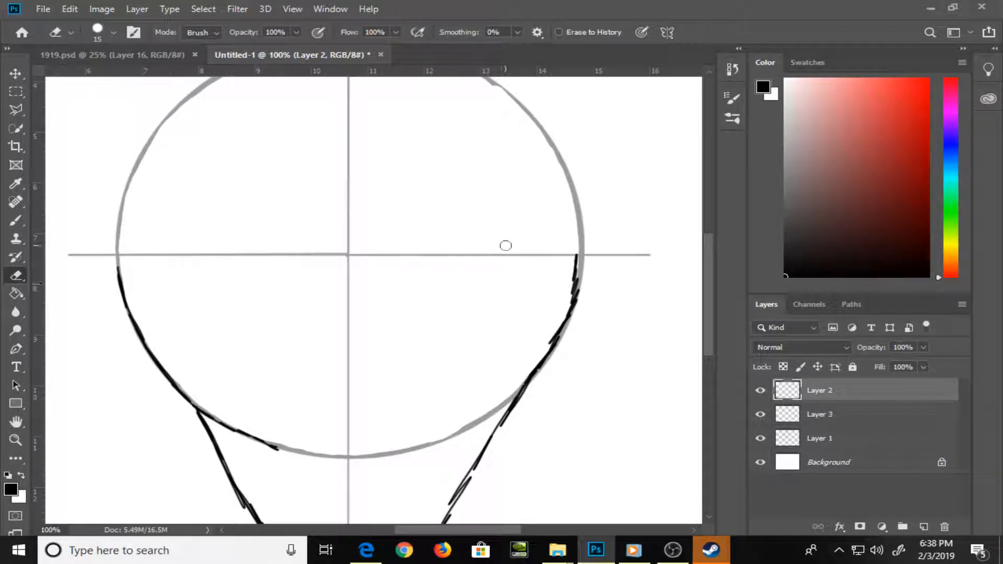
Try a new set of brushed eye-corner ticks across the horizontal guide on Layer 3, and undo them
left_click(832, 418)
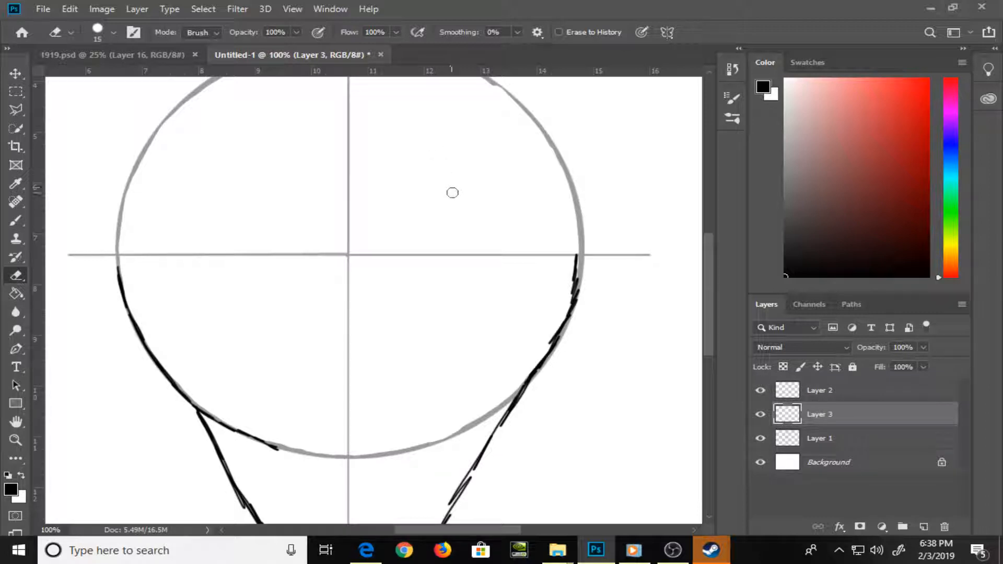
key("b")
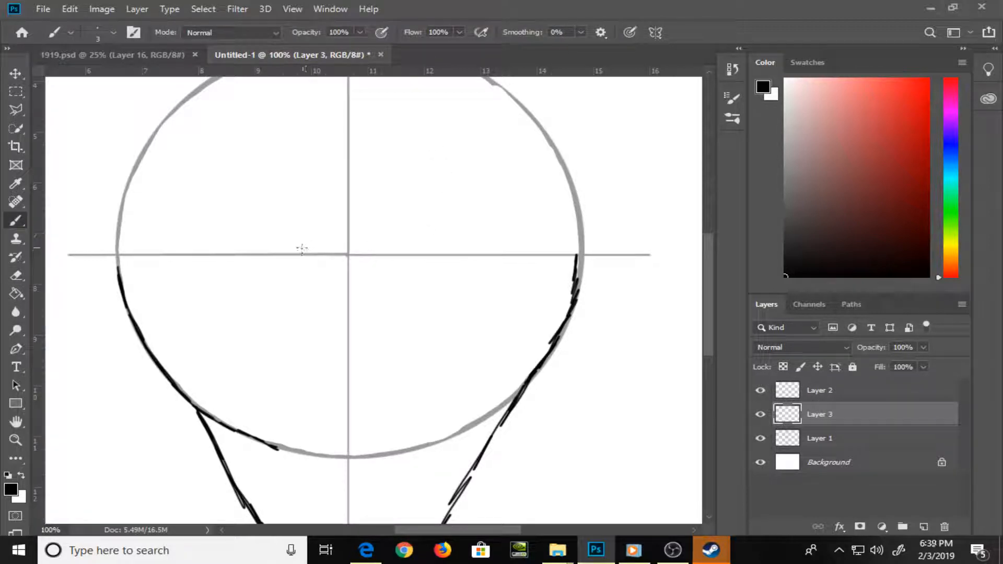
left_click_drag(301, 244, 302, 264)
left_click_drag(395, 244, 397, 264)
left_click_drag(489, 246, 491, 265)
left_click_drag(193, 245, 194, 270)
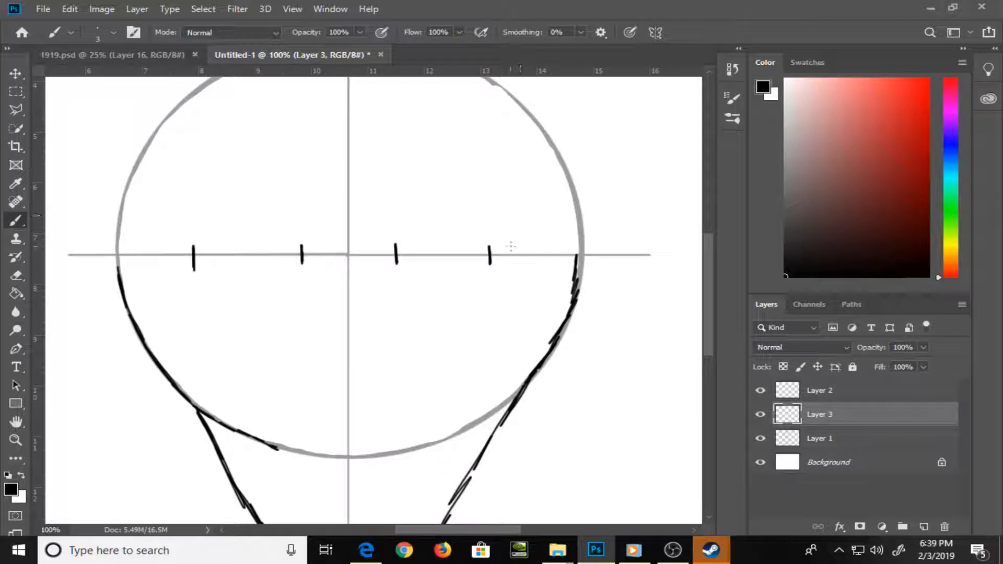
left_click_drag(502, 250, 501, 268)
key("ctrl+z")
key("ctrl+z")
key("ctrl+z")
key("ctrl+z")
key("ctrl+z")
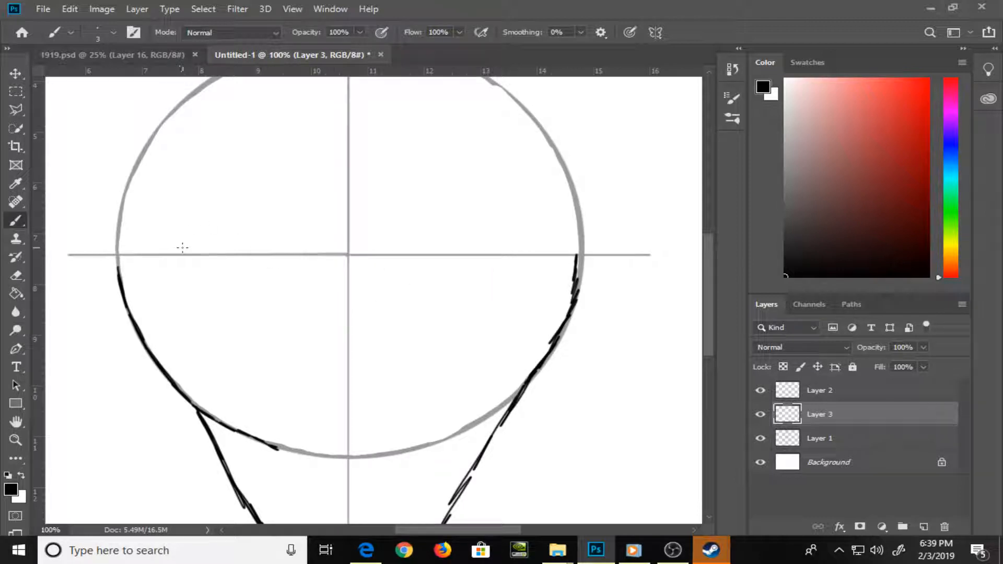
Brush four evenly spaced vertical eye-corner ticks across the horizontal guide on Layer 3, working from the left side of the face
left_click_drag(185, 242, 185, 265)
left_click_drag(280, 238, 280, 270)
left_click_drag(385, 239, 385, 268)
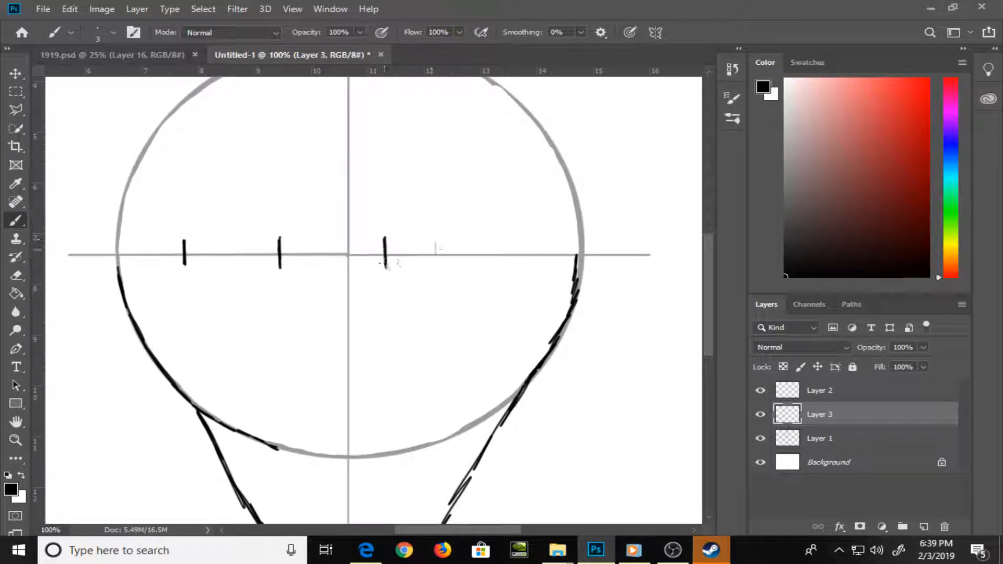
left_click_drag(482, 238, 484, 264)
Clear the selection and nudge the ticks on Layer 3 slightly right to centre them on the vertical guide line
key("v")
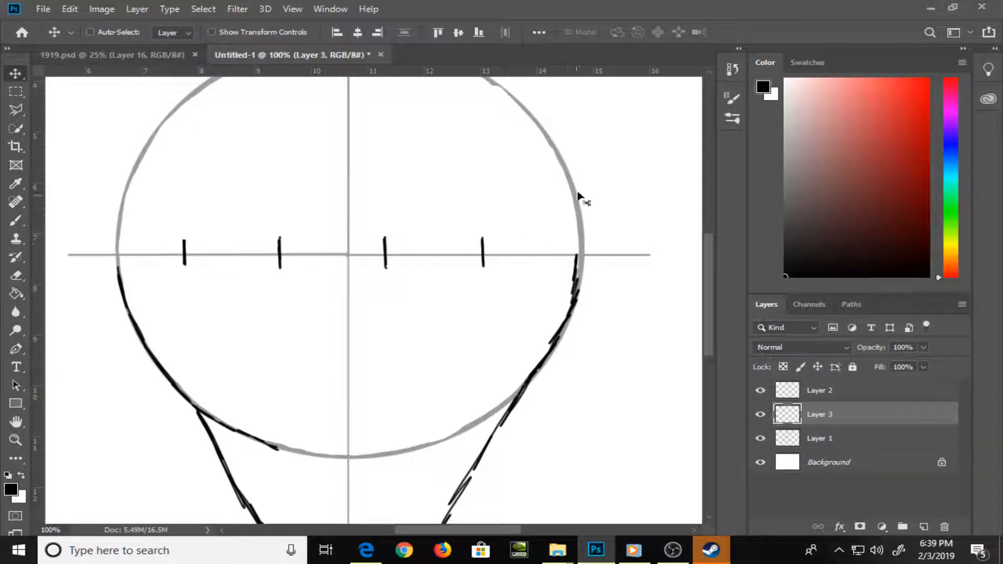
left_click_drag(578, 191, 577, 195)
key("ctrl+d")
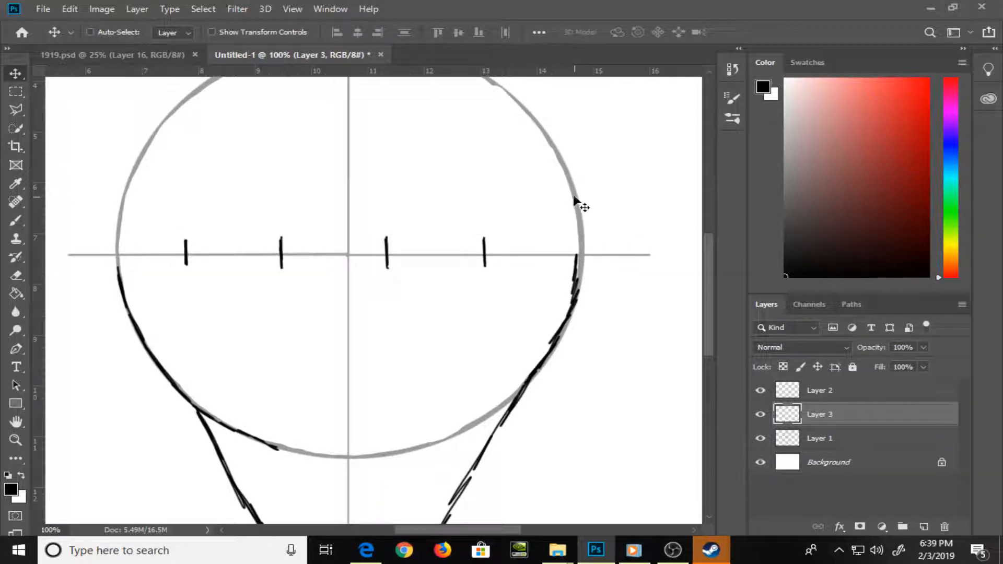
key("Right")
key("Right")
key("Right")
key("Right")
key("Right")
key("Right")
key("Left")
key("Left")
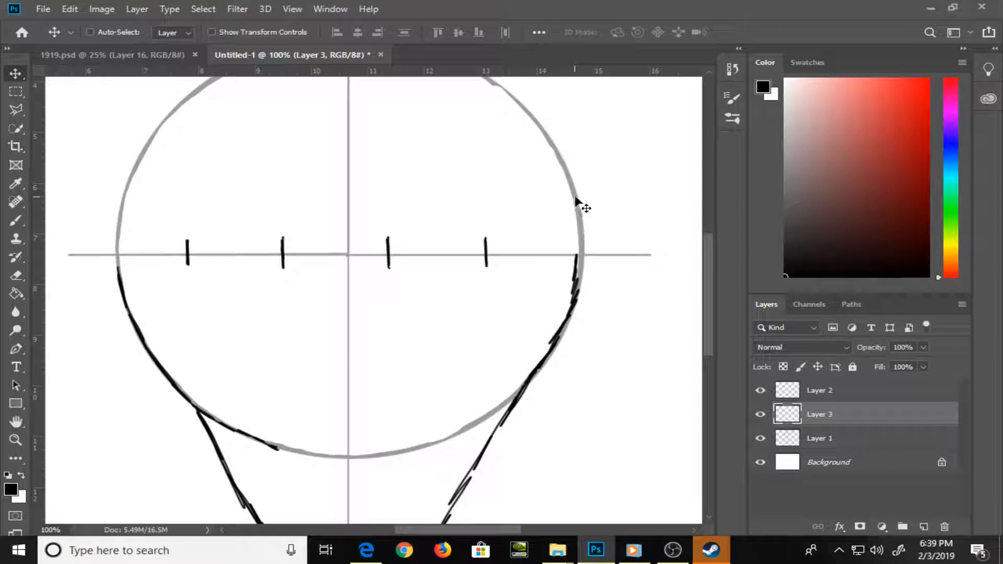
key("Right")
key("Right")
key("Right")
key("Left")
key("Left")
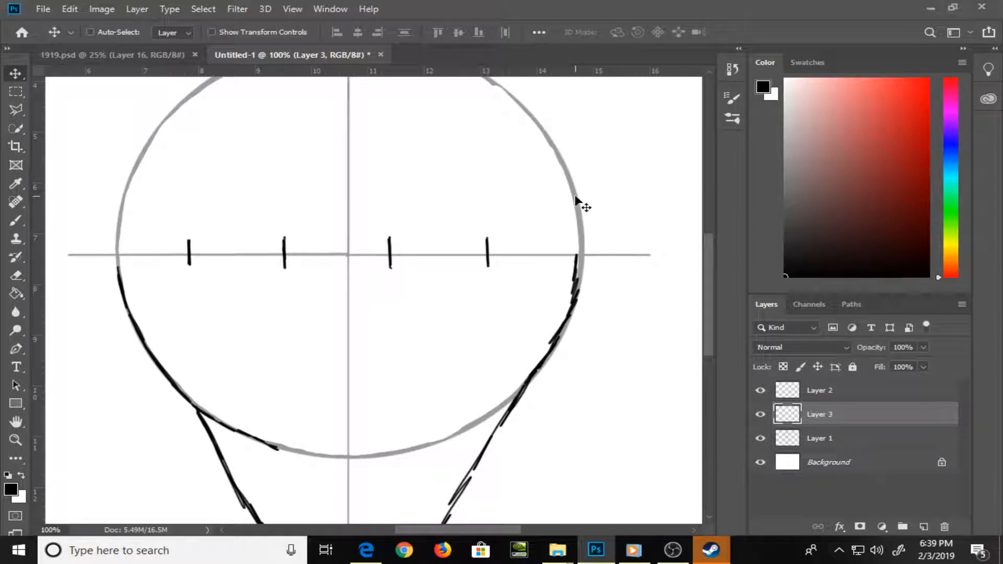
Brush the upper and lower lid curves of the right-hand eye on Layer 2, between the two ticks right of the centre line
left_click(844, 393)
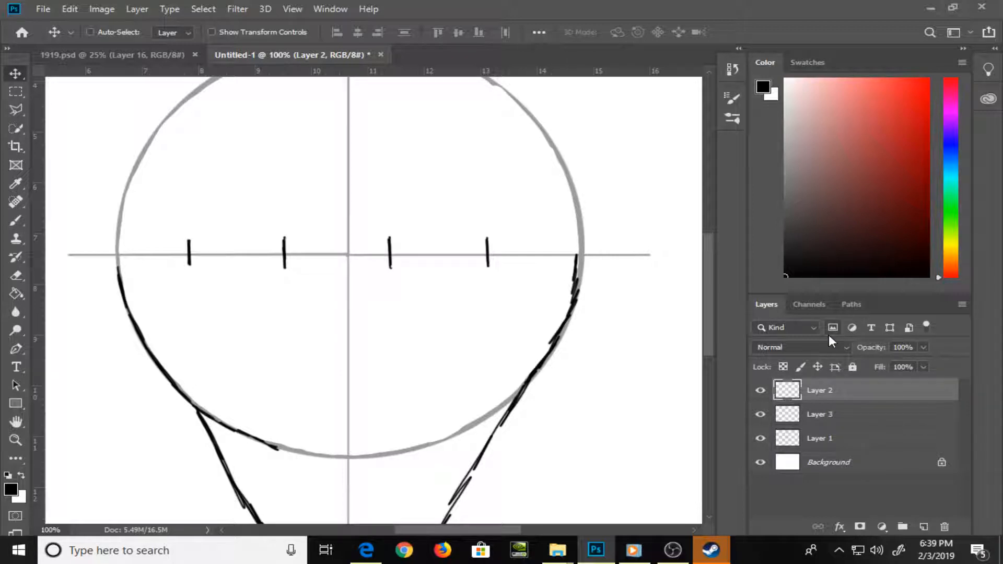
key("ctrl+plus")
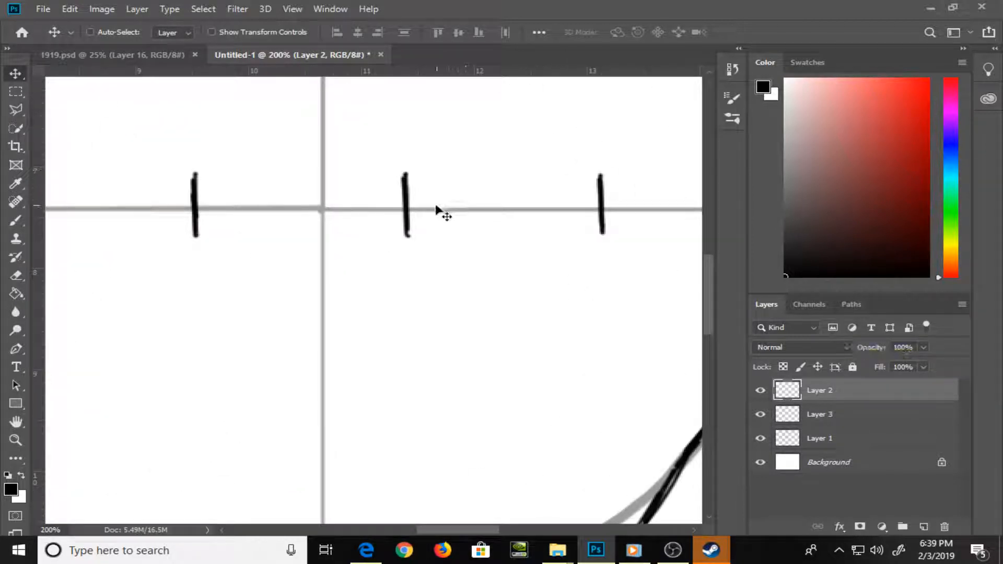
key("b")
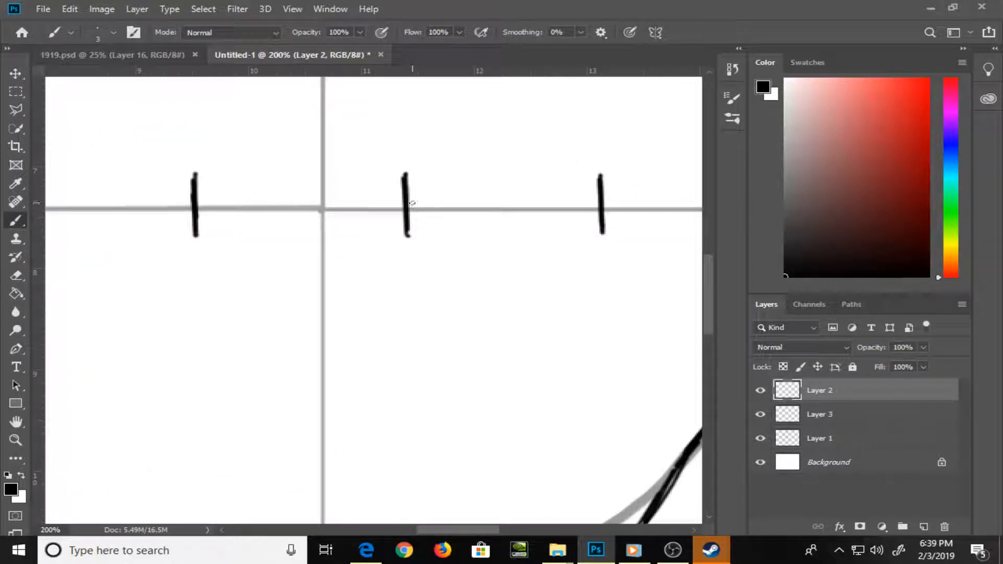
mouse_move(409, 204)
left_mouse_down()
mouse_move(445, 179)
mouse_move(499, 164)
mouse_move(547, 170)
mouse_move(599, 209)
left_mouse_up()
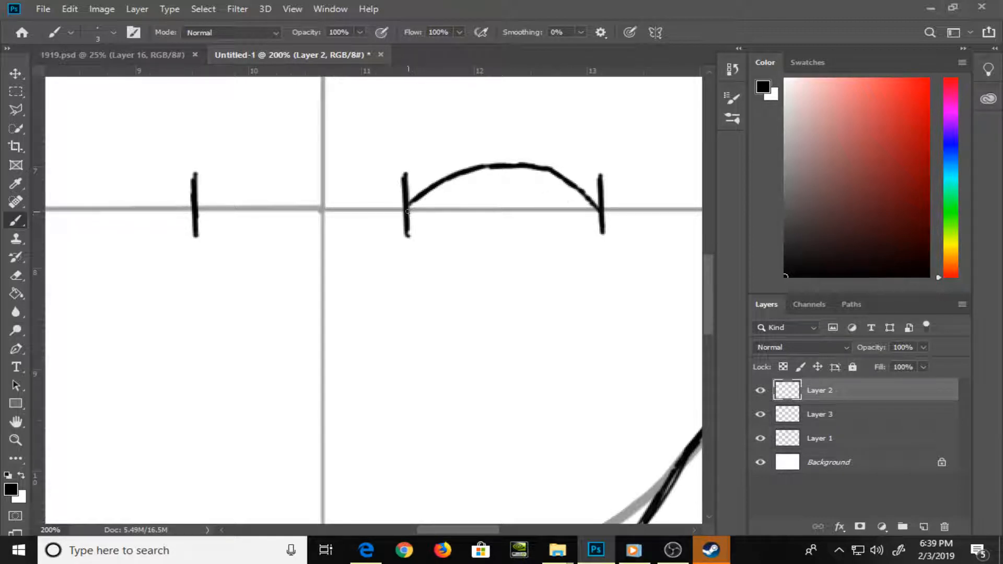
mouse_move(408, 211)
left_mouse_down()
mouse_move(474, 256)
mouse_move(543, 250)
mouse_move(592, 224)
left_mouse_up()
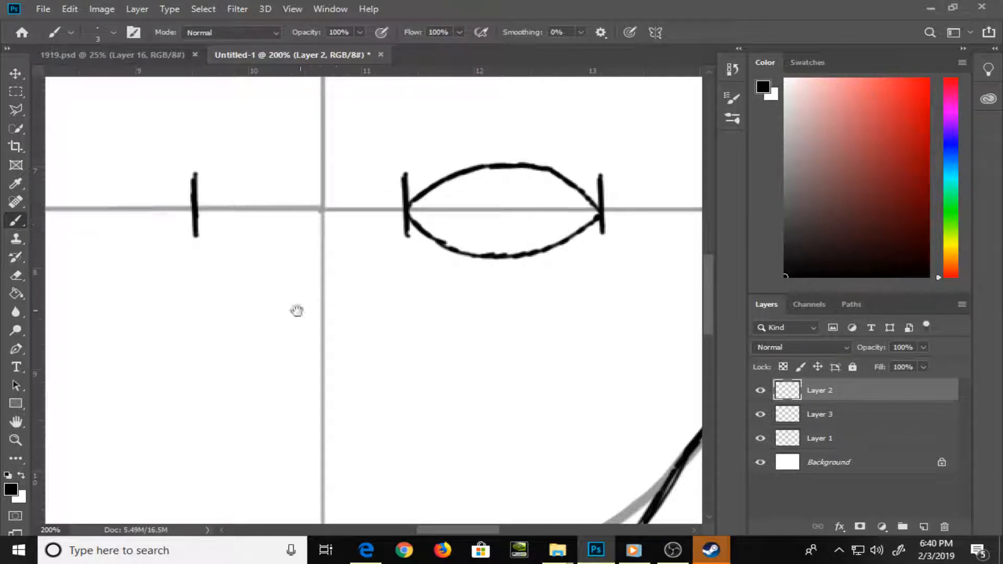
Brush the matching almond-shaped left-hand eye on Layer 2, between the two ticks left of the centre line
left_click_drag(298, 314, 602, 287)
mouse_move(317, 182)
left_mouse_down()
mouse_move(363, 154)
mouse_move(419, 145)
mouse_move(466, 151)
mouse_move(499, 180)
left_mouse_up()
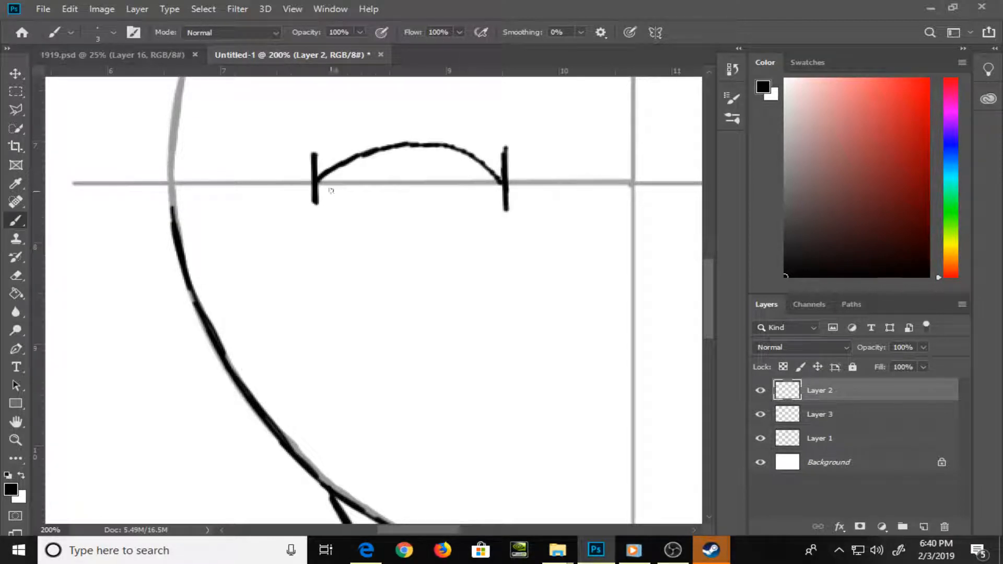
mouse_move(318, 184)
left_mouse_down()
mouse_move(369, 218)
mouse_move(424, 222)
mouse_move(501, 190)
left_mouse_up()
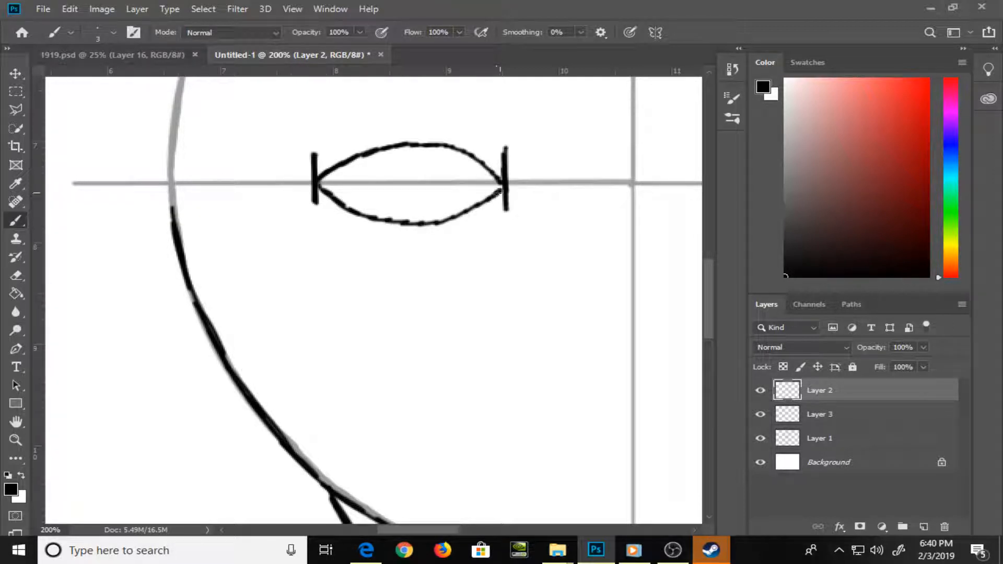
key("o")
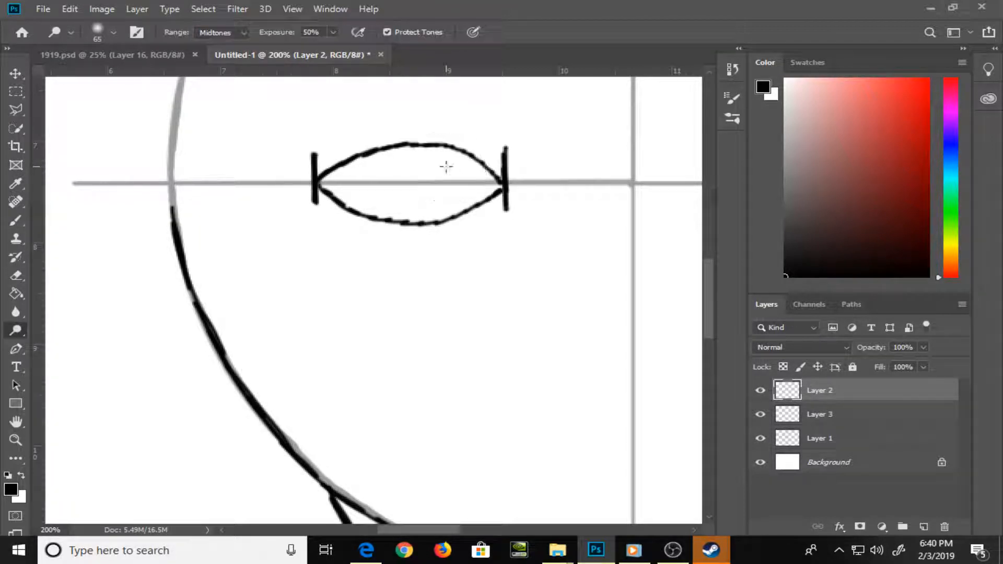
Brush two straight horizontal guide lines across the face on Layer 1, one below the eyes for the nose base and one just above the chin
key("k")
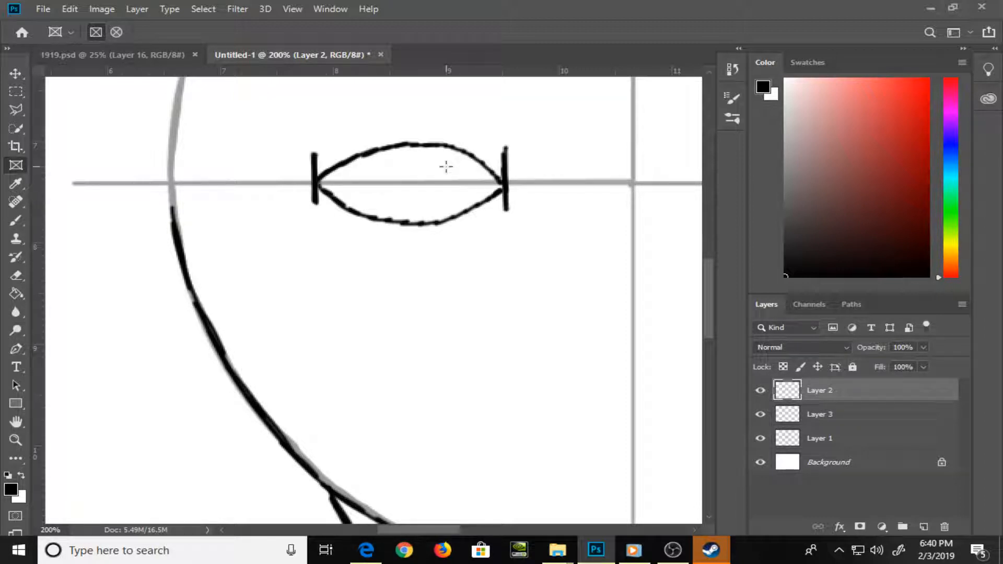
key("ctrl+minus")
key("ctrl+minus")
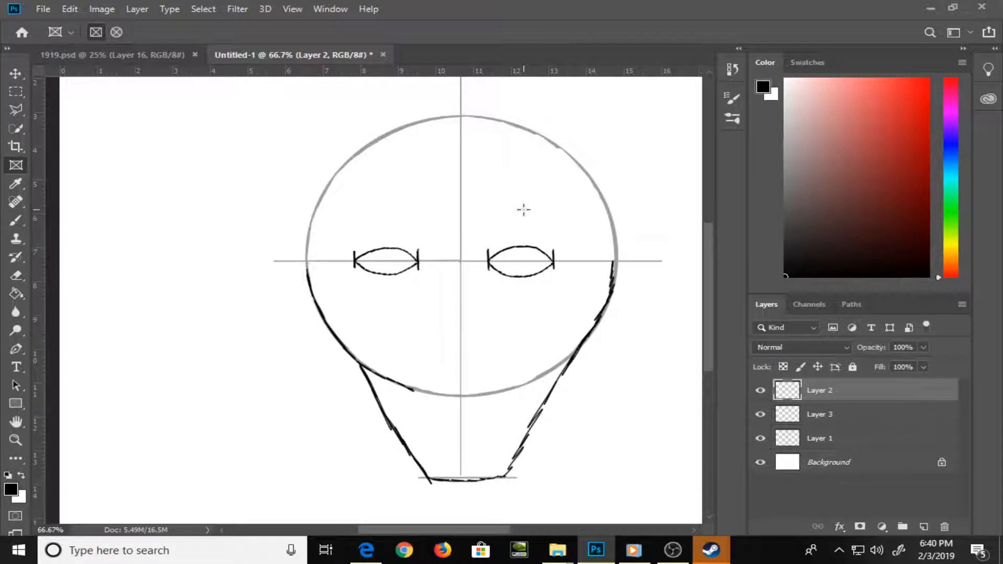
left_click(891, 439)
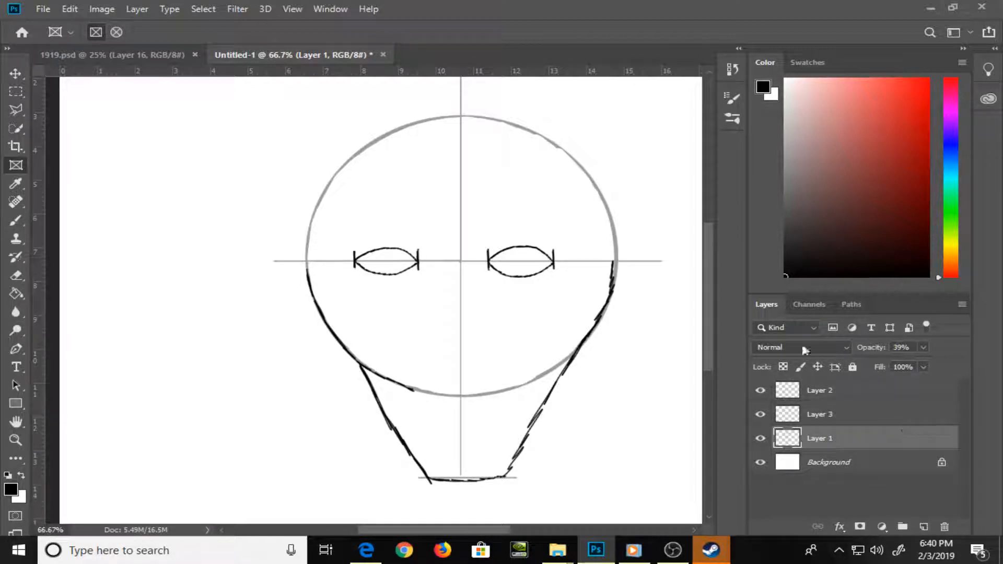
key("3")
key("9")
left_click_drag(314, 356, 620, 343)
key("ctrl+z")
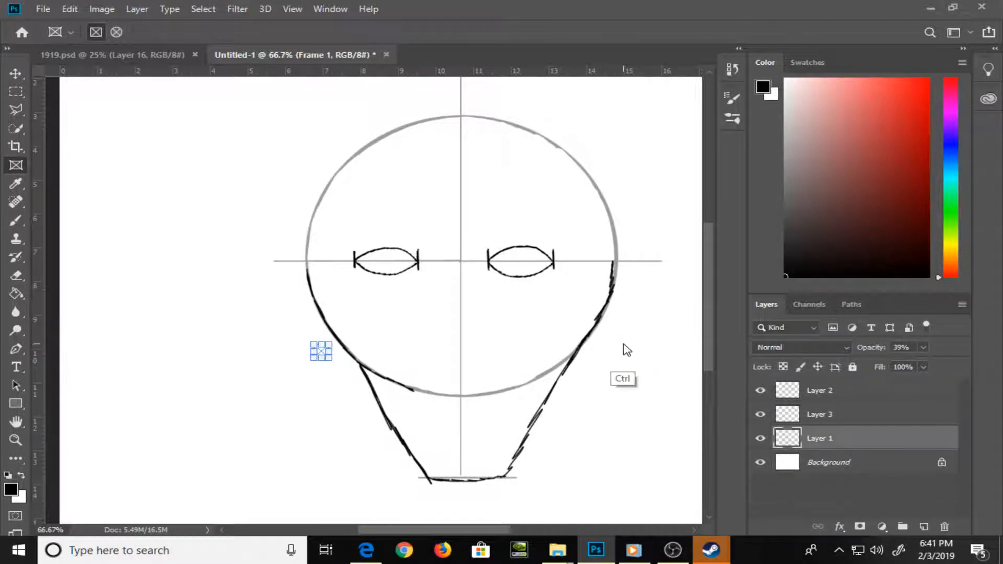
key("b")
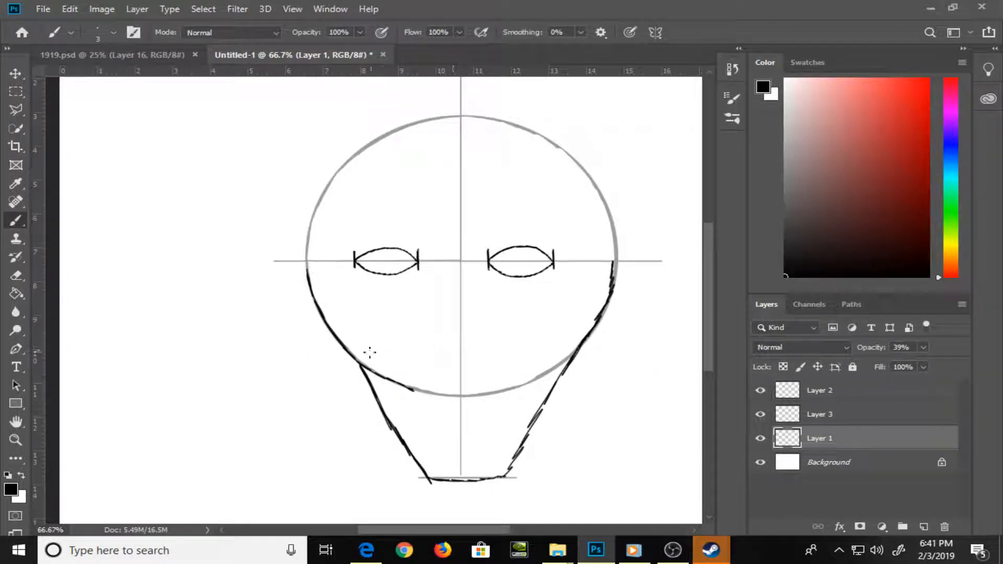
left_click(307, 351)
left_click(567, 350, "shift")
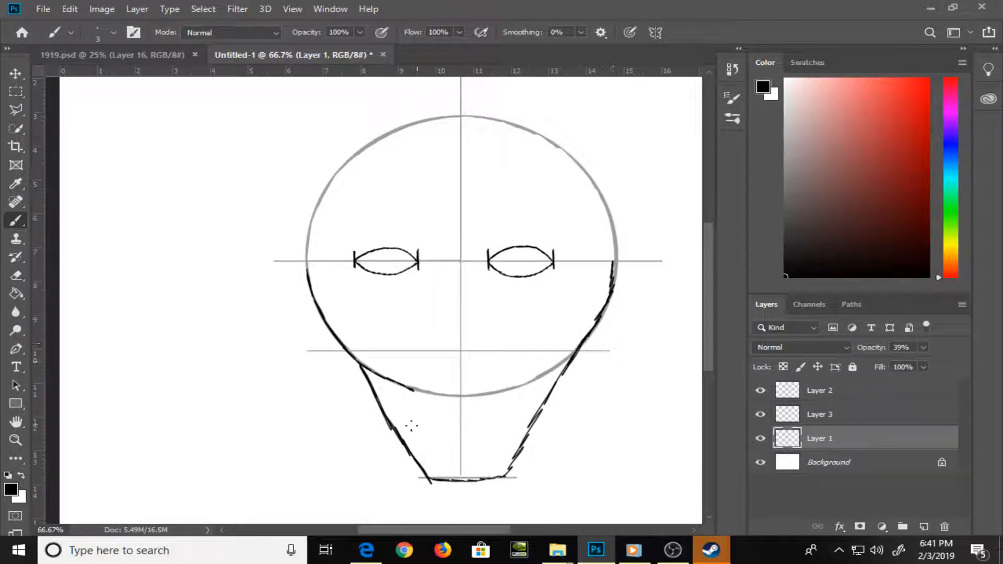
left_click(332, 440)
left_click(601, 440, "shift")
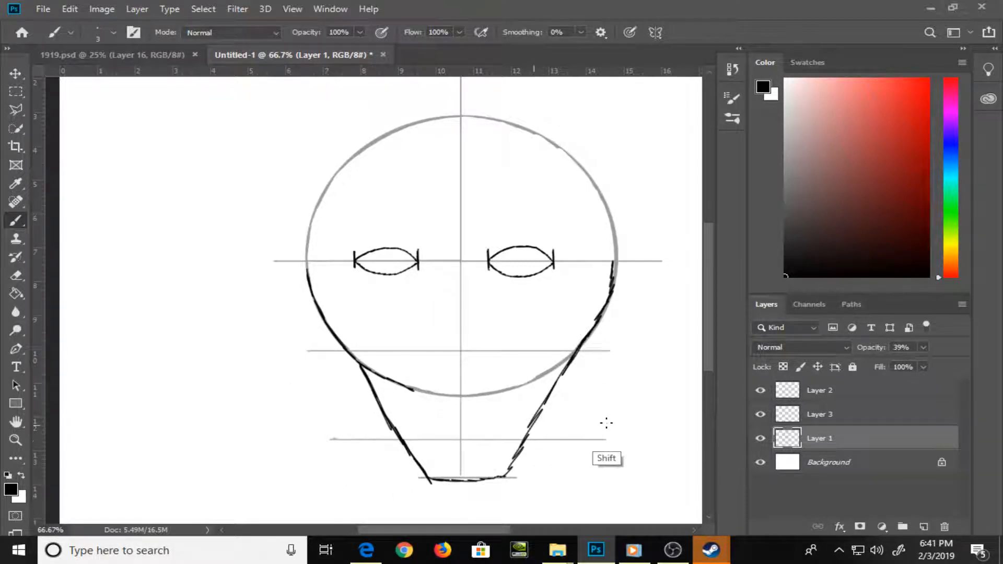
left_click(849, 391)
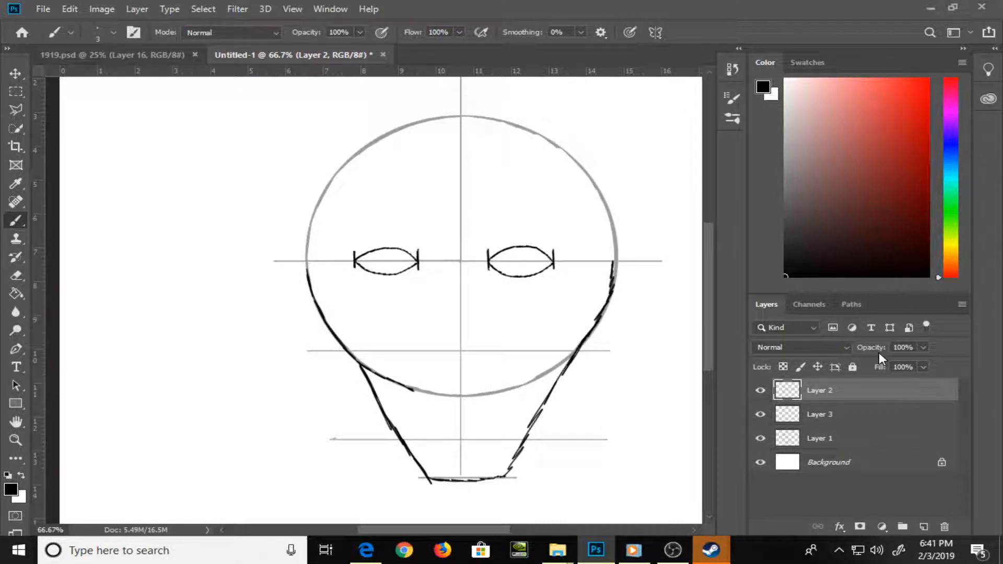
left_click(851, 441)
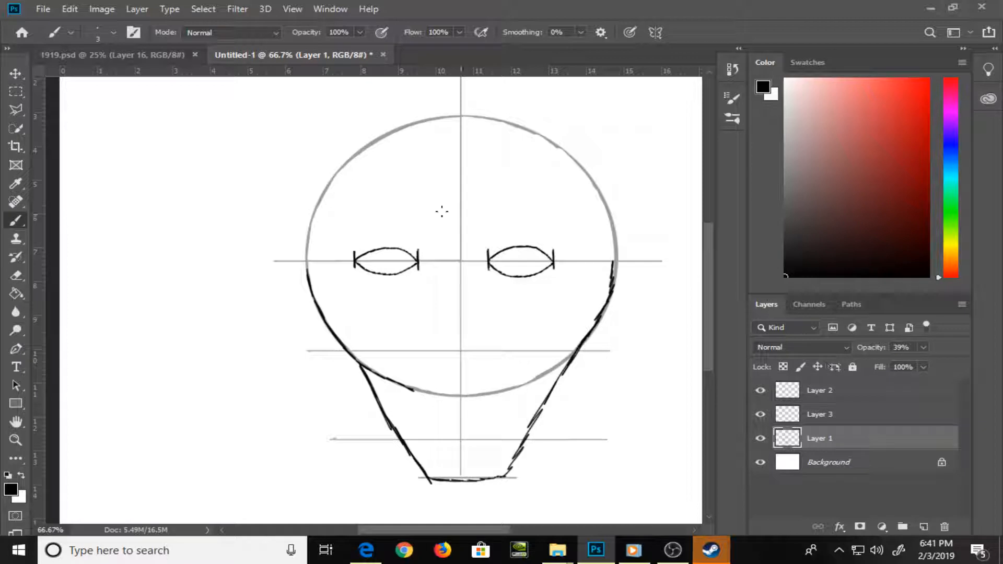
key("ctrl+plus")
left_click_drag(550, 339, 499, 246)
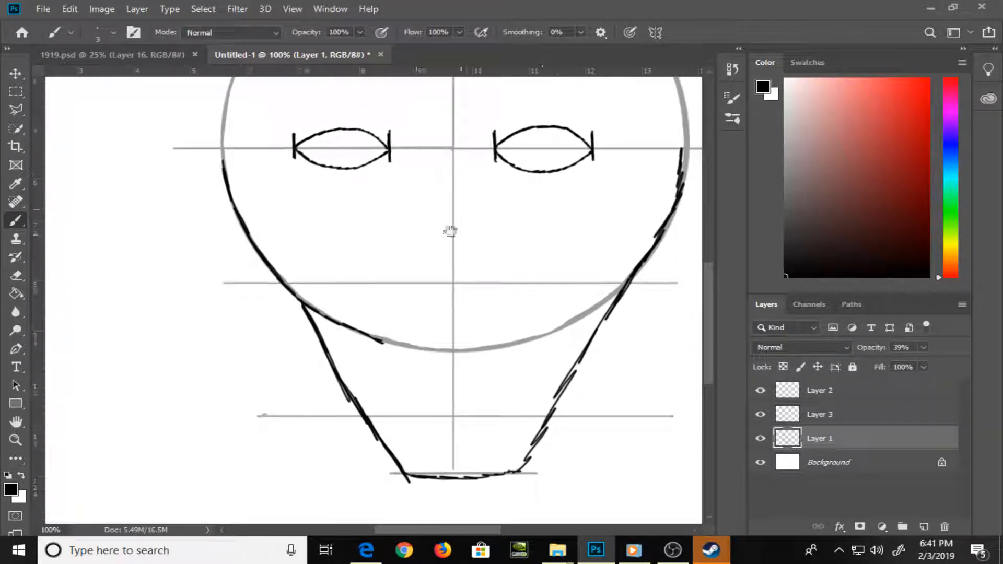
left_click(390, 161, "shift")
left_click(390, 282, "shift")
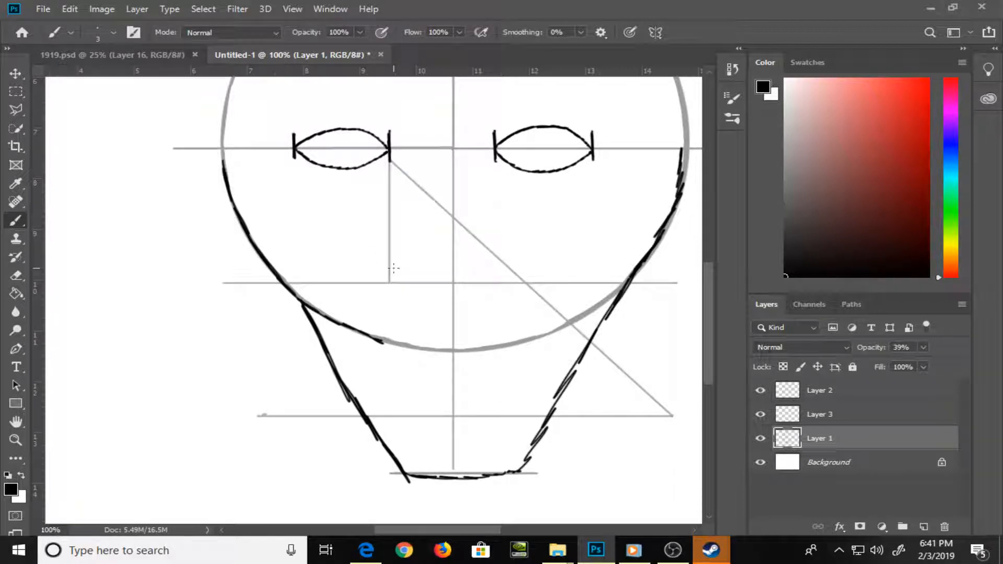
key("ctrl+z")
key("ctrl+z")
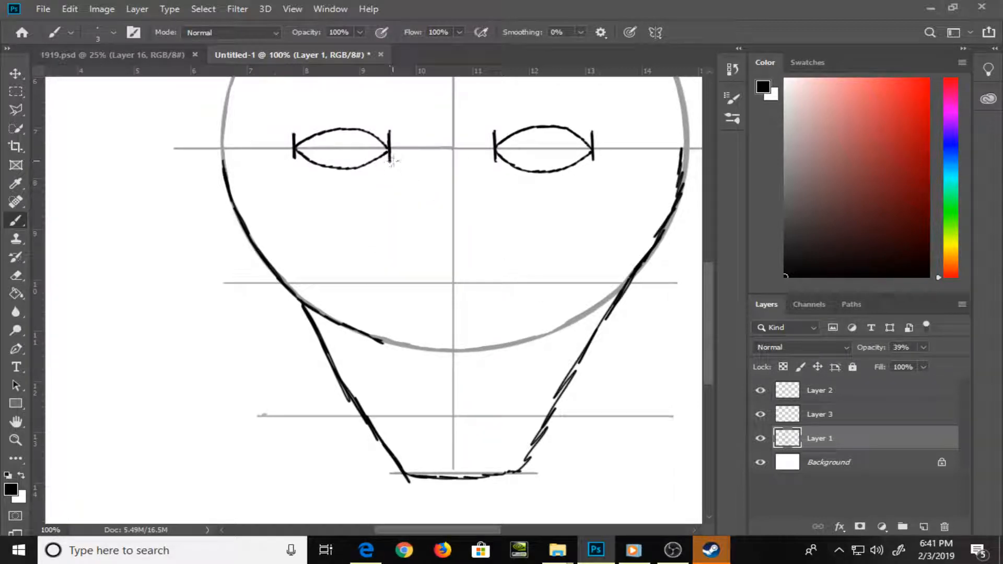
Brush straight vertical guide lines on Layer 1 from the inner corner of each eye down to the chin line
left_click_drag(389, 159, 384, 382)
left_click(390, 473, "shift")
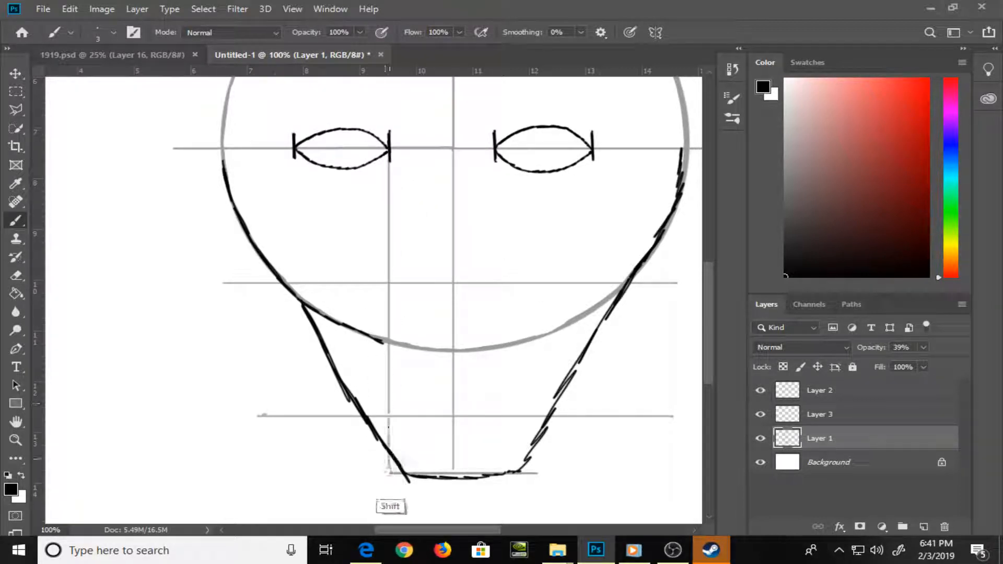
left_click(495, 156)
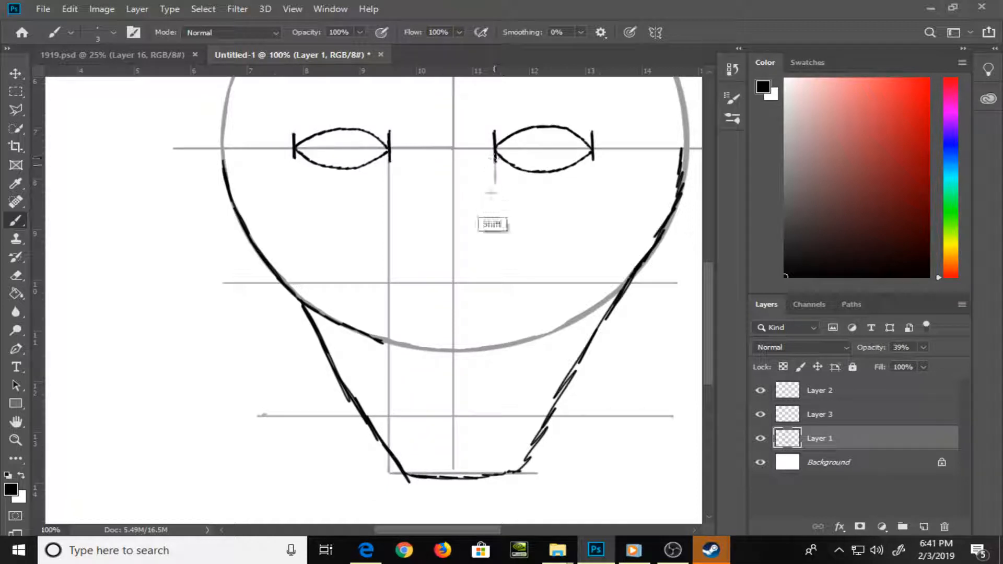
left_click(495, 473, "shift")
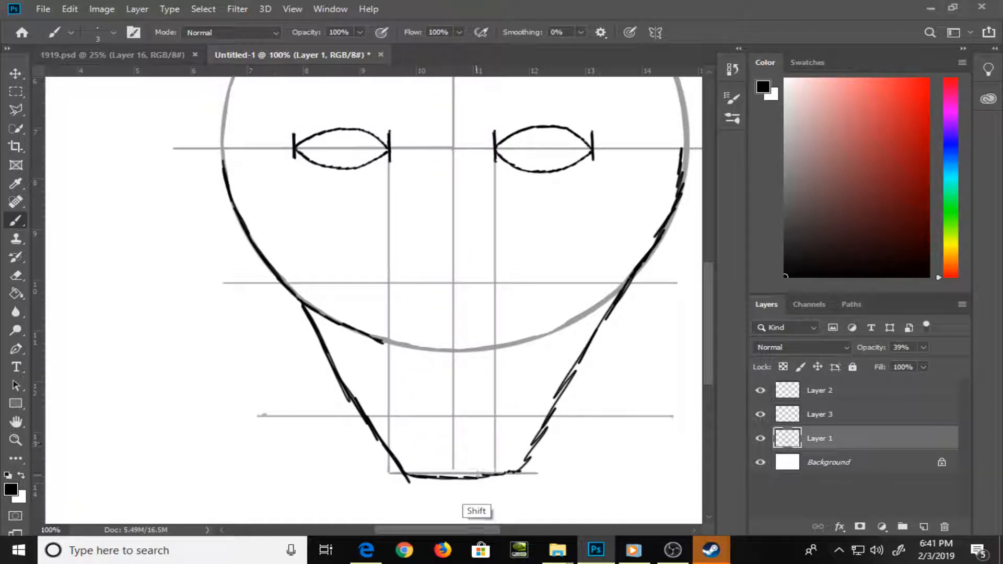
Brush straight vertical guide lines on Layer 1 from the middle of each eye's lower lid down to the slanted jaw
left_click(335, 168)
left_click(335, 358, "shift")
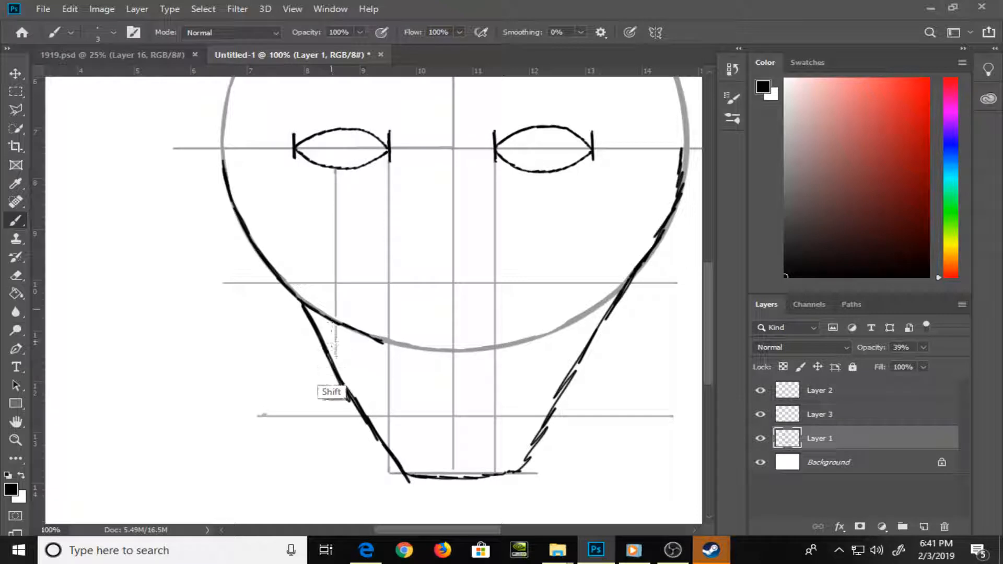
left_click_drag(548, 174, 548, 404)
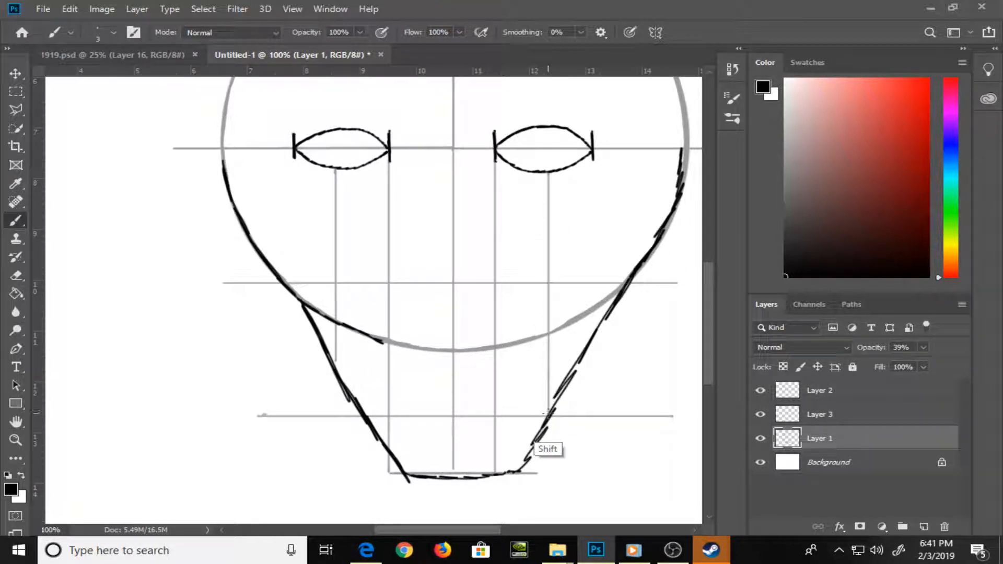
Brush a small nose-tip circle on Layer 2, centred just above the nose guide line, with short curves flaring from its base on both sides
left_click(872, 393)
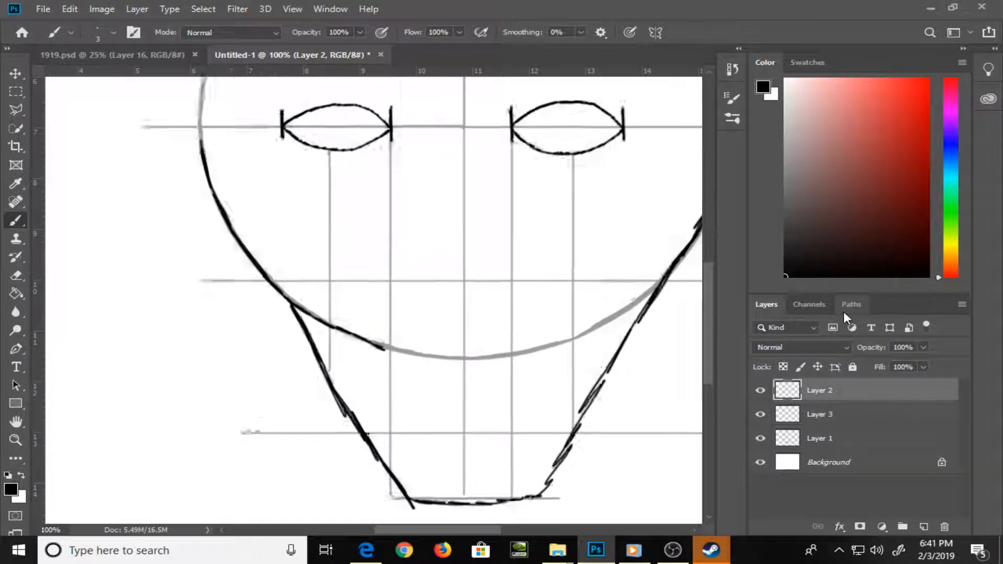
key("ctrl+plus")
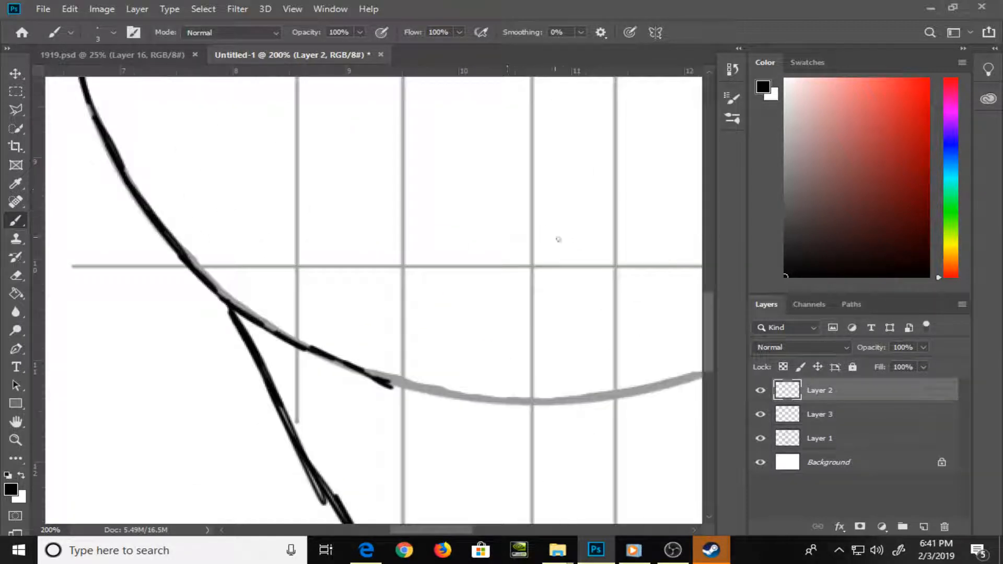
left_click_drag(557, 238, 478, 350)
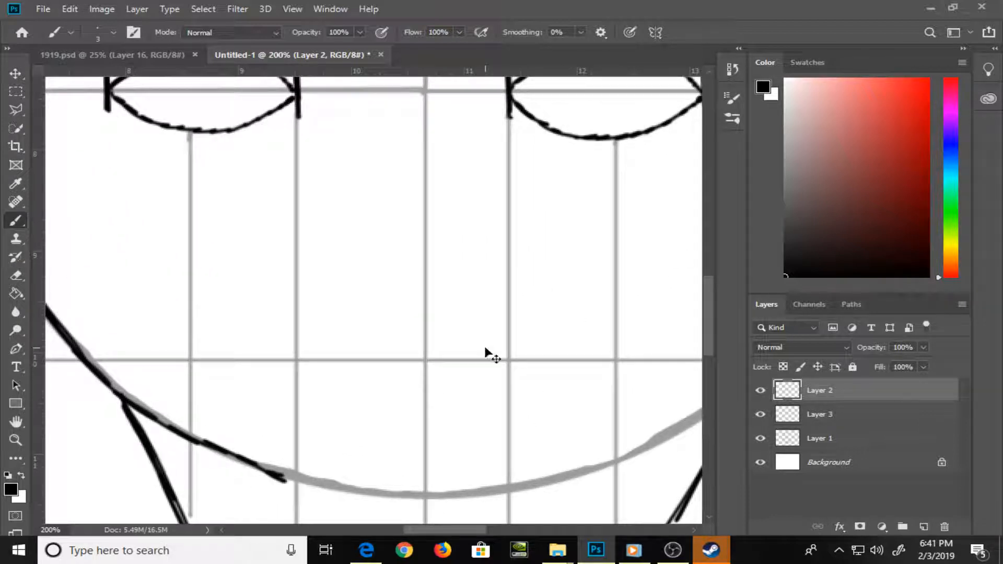
key("ctrl+minus")
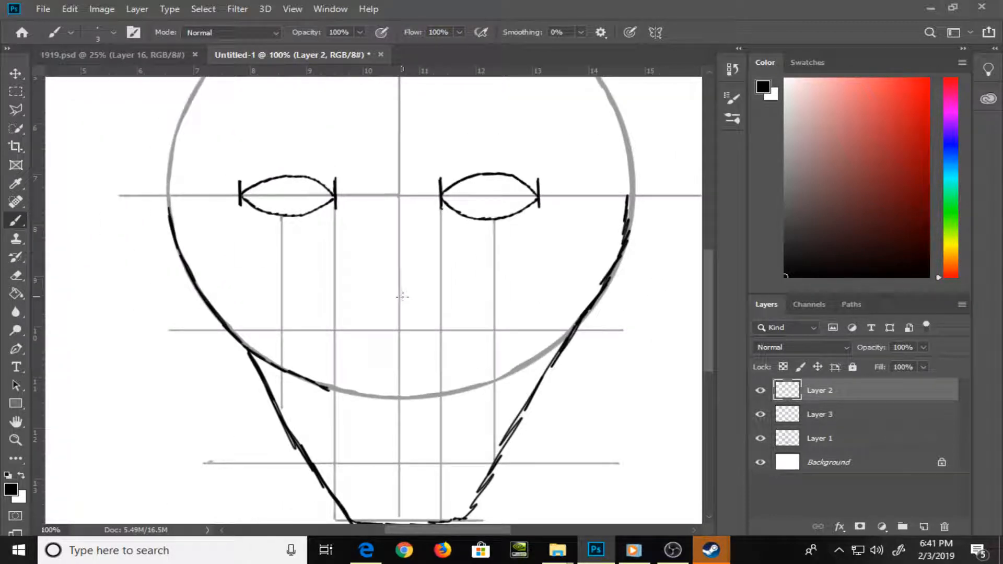
mouse_move(401, 295)
left_mouse_down()
mouse_move(418, 319)
mouse_move(407, 326)
mouse_move(388, 310)
mouse_move(392, 298)
mouse_move(417, 317)
mouse_move(390, 322)
mouse_move(383, 312)
mouse_move(406, 300)
mouse_move(380, 320)
mouse_move(398, 329)
mouse_move(406, 296)
left_mouse_up()
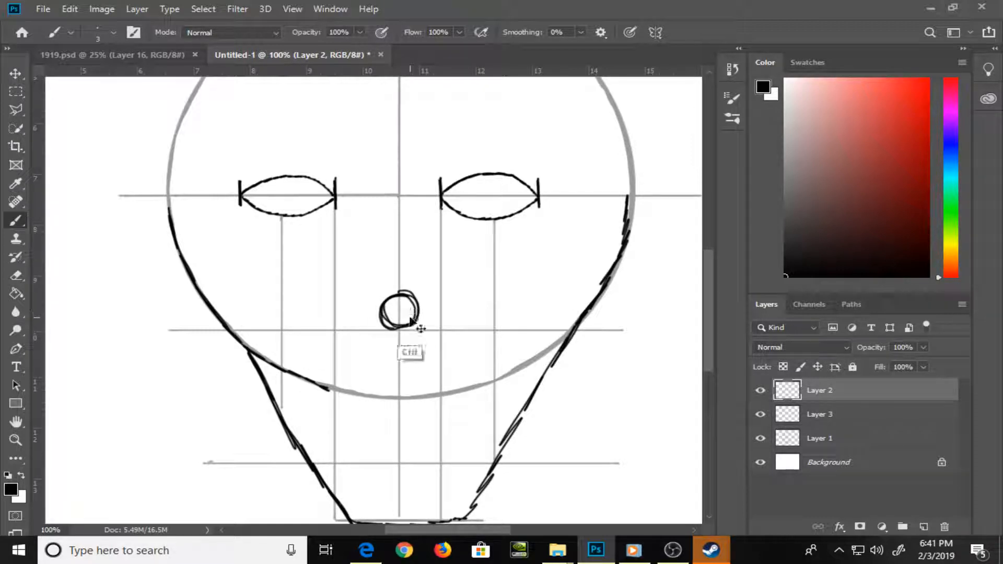
key("ctrl+z")
mouse_move(403, 324)
left_mouse_down()
mouse_move(383, 294)
mouse_move(404, 290)
mouse_move(415, 314)
mouse_move(365, 305)
left_mouse_up()
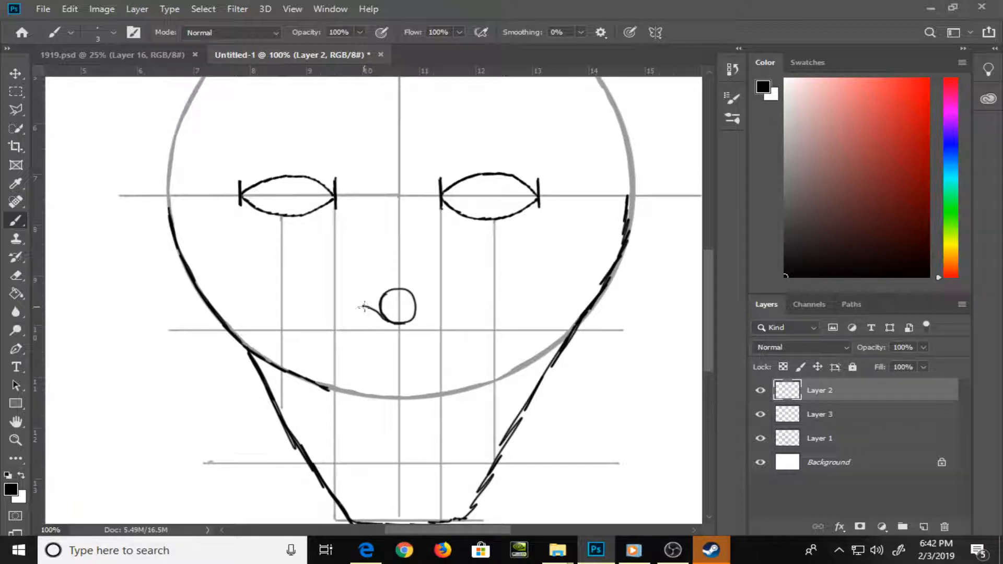
mouse_move(407, 324)
left_mouse_down()
mouse_move(428, 310)
mouse_move(359, 317)
mouse_move(347, 305)
mouse_move(348, 230)
left_mouse_up()
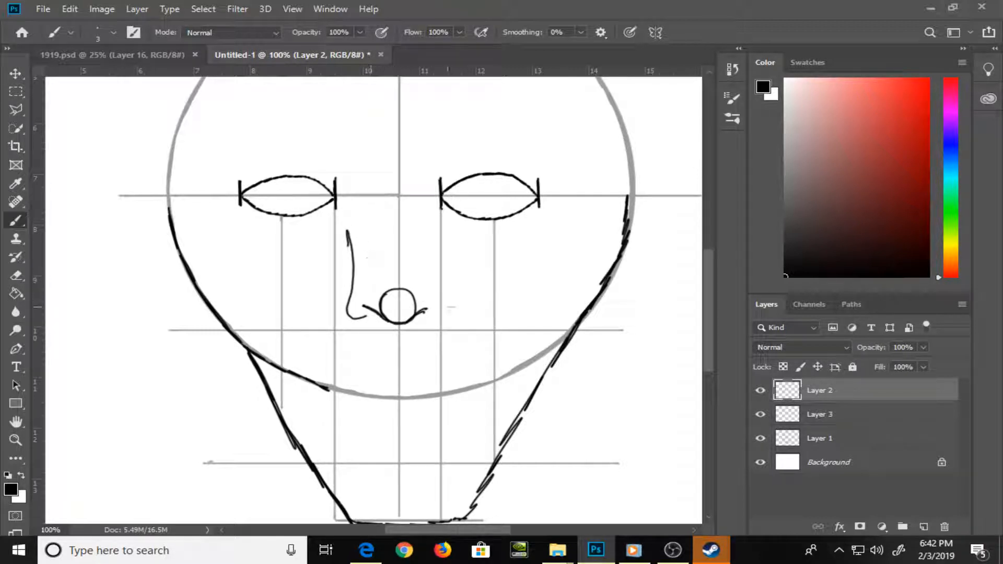
mouse_move(425, 312)
left_mouse_down()
mouse_move(421, 319)
mouse_move(434, 319)
mouse_move(439, 292)
mouse_move(419, 270)
left_mouse_up()
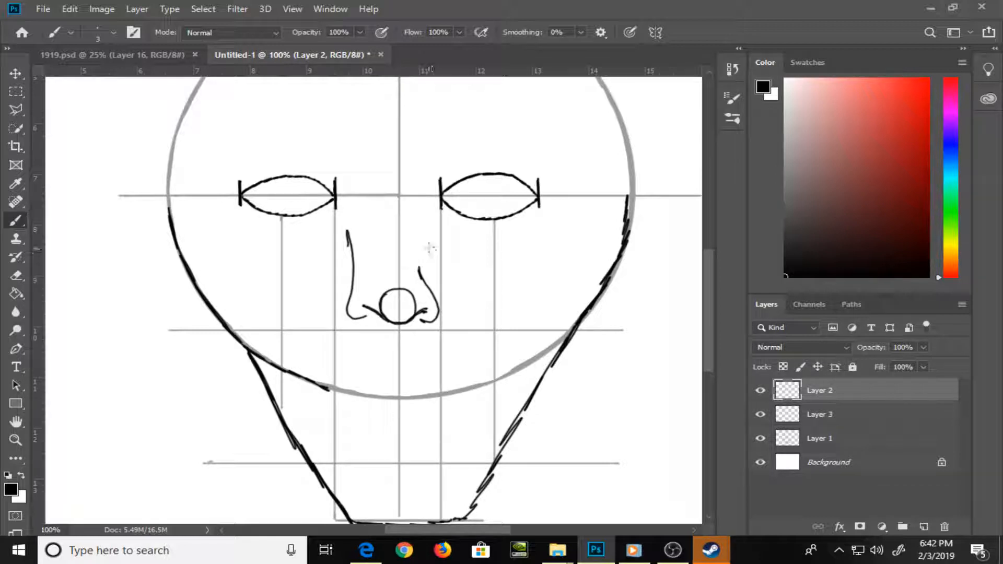
key("ctrl+z")
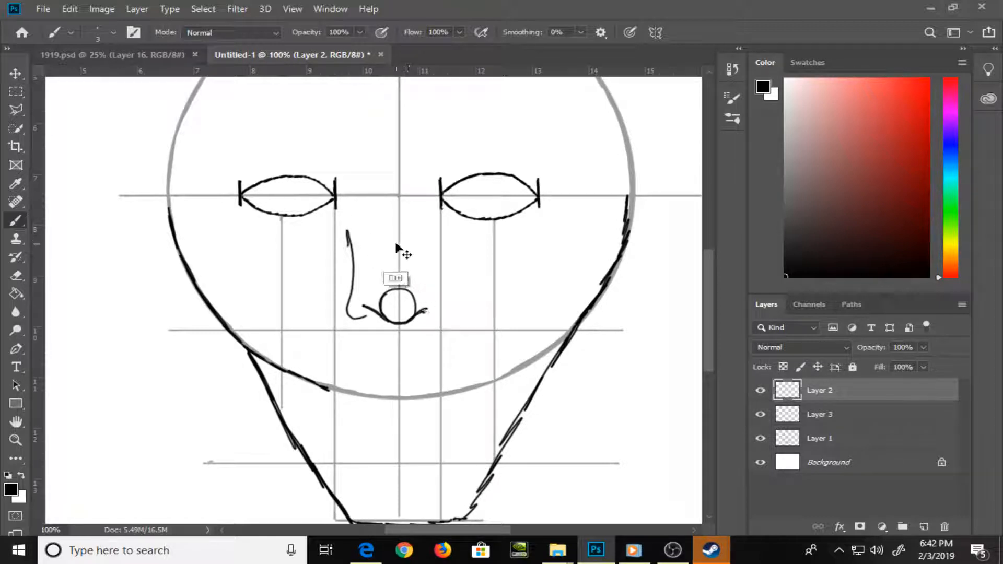
key("ctrl+z")
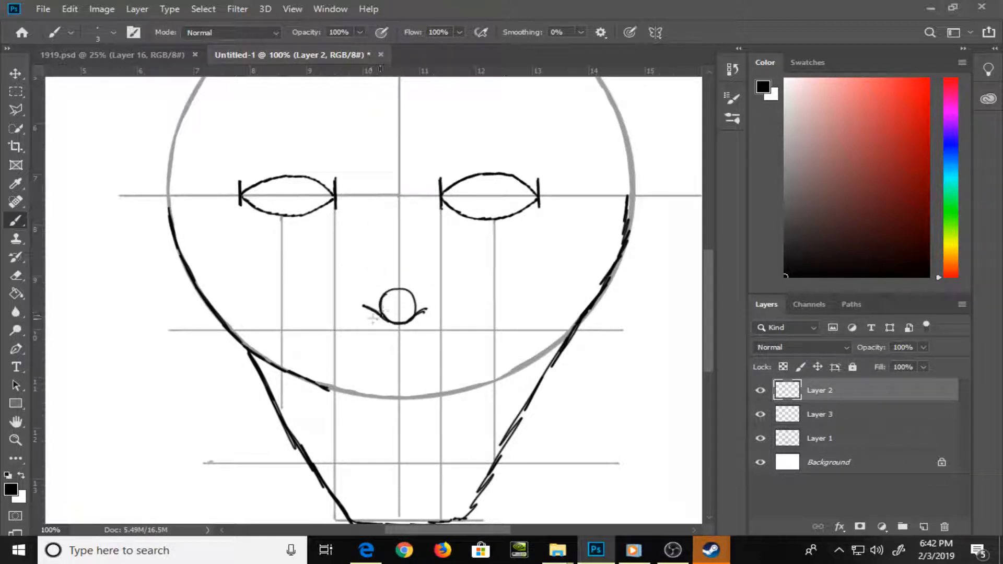
Brush the left nose contour from the nostril up past the inner eye corner, add the right nostril wing, and erase the circle above the nose-tip curve
mouse_move(369, 318)
left_mouse_down()
mouse_move(346, 315)
mouse_move(368, 199)
mouse_move(346, 171)
left_mouse_up()
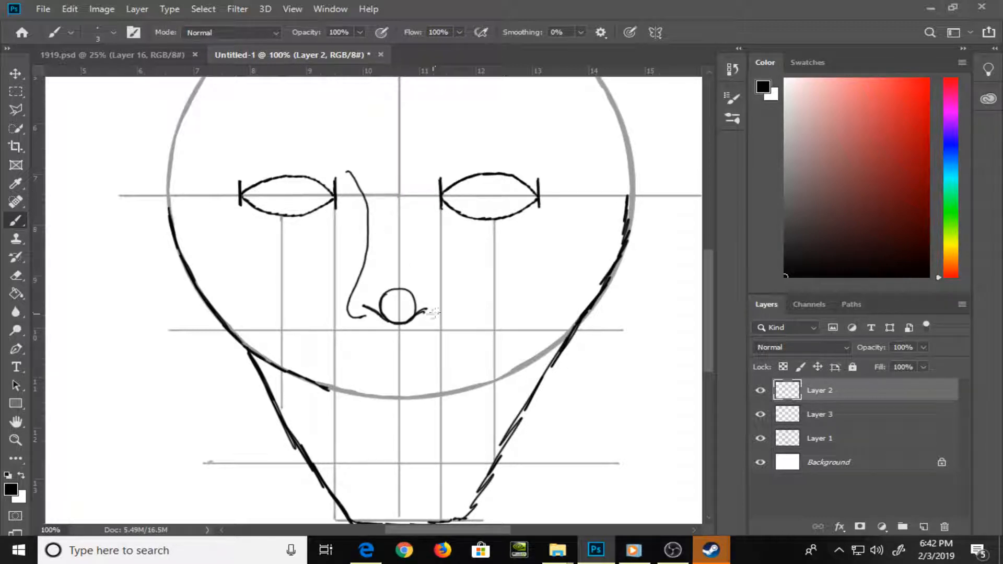
left_click_drag(421, 319, 430, 321)
mouse_move(433, 296)
left_mouse_down()
mouse_move(423, 272)
mouse_move(382, 304)
mouse_move(408, 296)
mouse_move(412, 306)
left_mouse_up()
key("e")
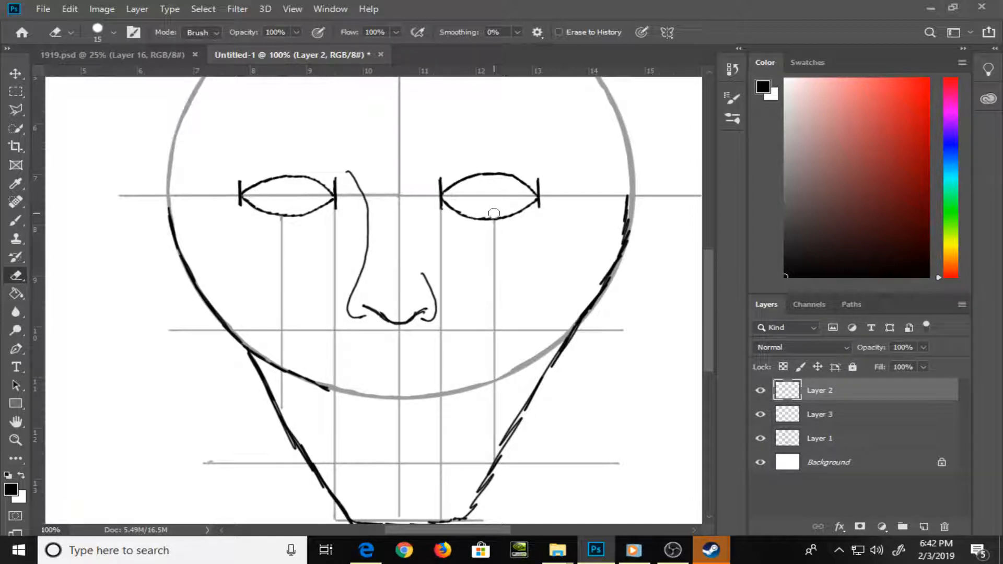
Brush two short slanted philtrum strokes on Layer 2 just below the nose, one on each side of the centre line
key("b")
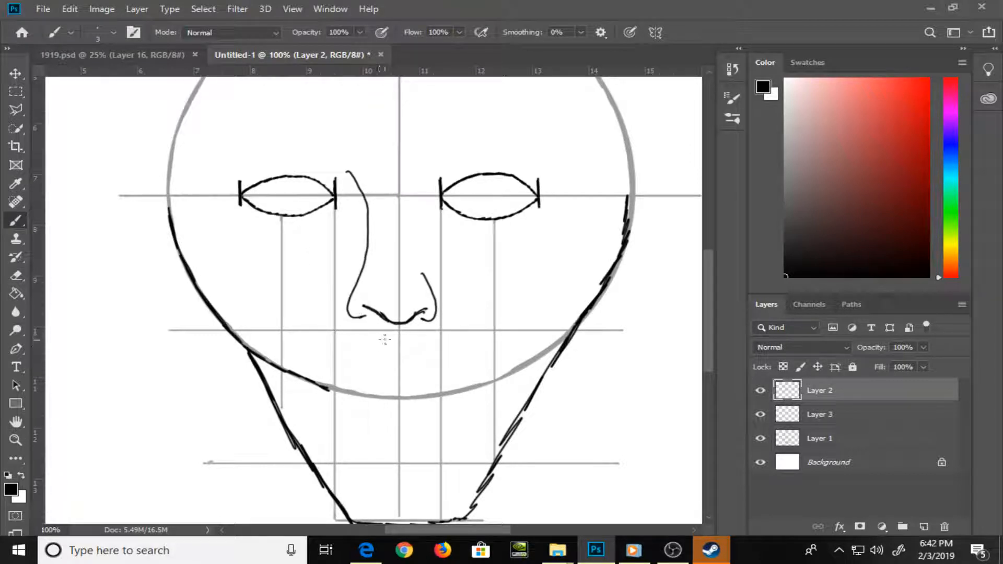
mouse_move(387, 337)
left_mouse_down()
mouse_move(382, 348)
mouse_move(416, 350)
mouse_move(377, 351)
left_mouse_up()
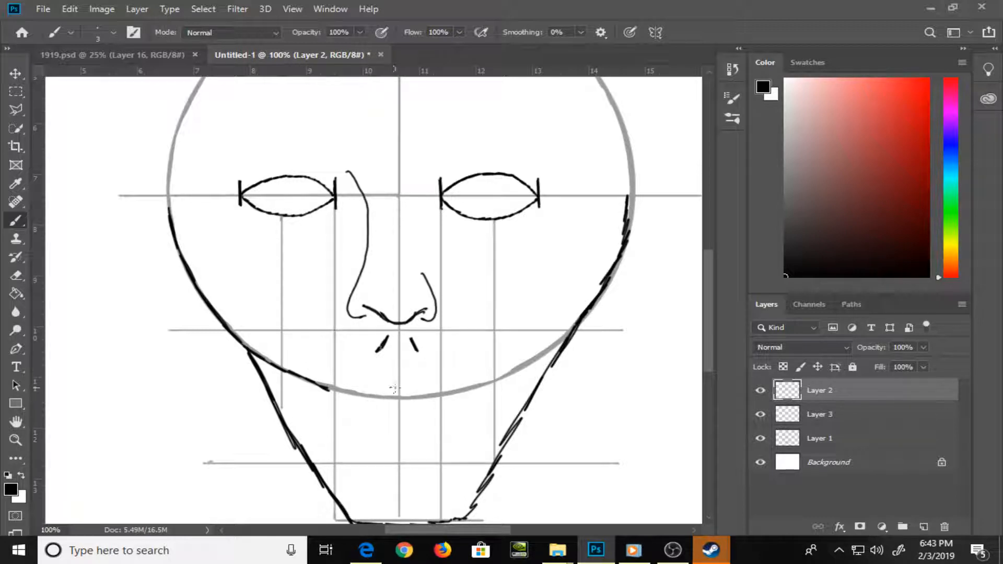
Brush the lips on Layer 2 below the philtrum: a double-arched upper lip, a parting line between the corners and a curved lower lip
mouse_move(396, 389)
left_mouse_down()
mouse_move(361, 388)
mouse_move(318, 416)
left_mouse_up()
left_click_drag(394, 389, 445, 379)
key("ctrl+z")
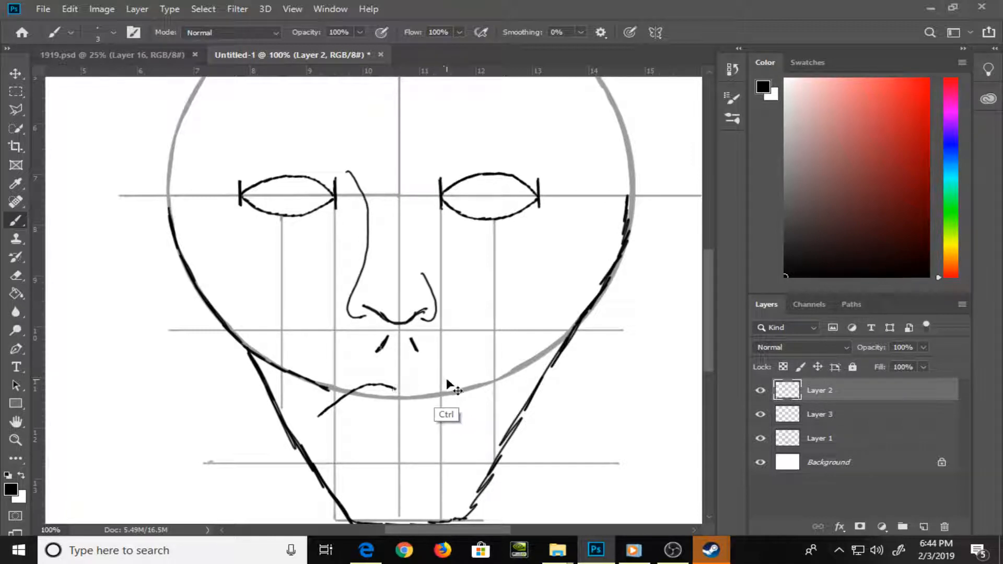
mouse_move(399, 388)
left_mouse_down()
mouse_move(452, 380)
mouse_move(489, 407)
left_mouse_up()
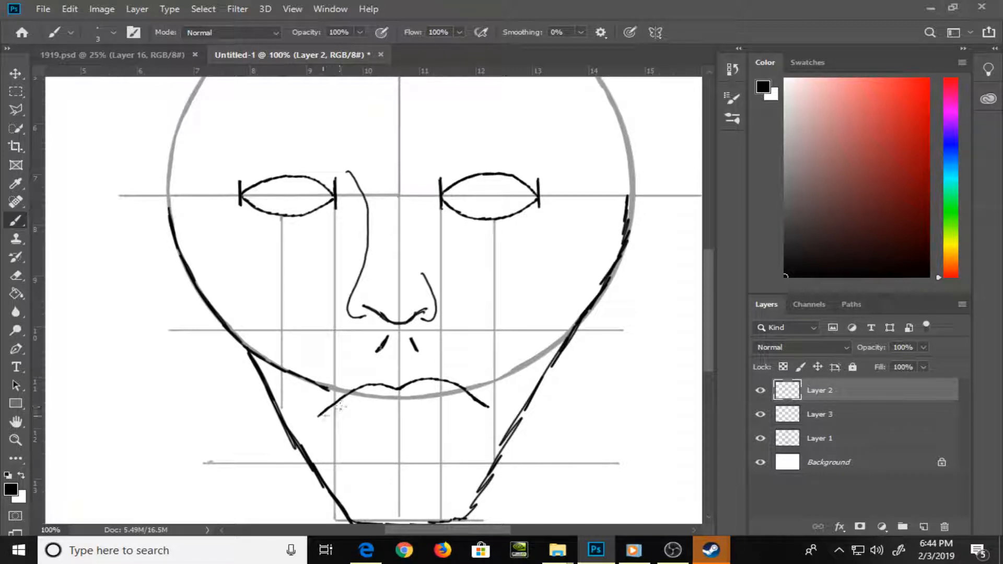
mouse_move(319, 417)
left_mouse_down()
mouse_move(411, 427)
mouse_move(490, 410)
left_mouse_up()
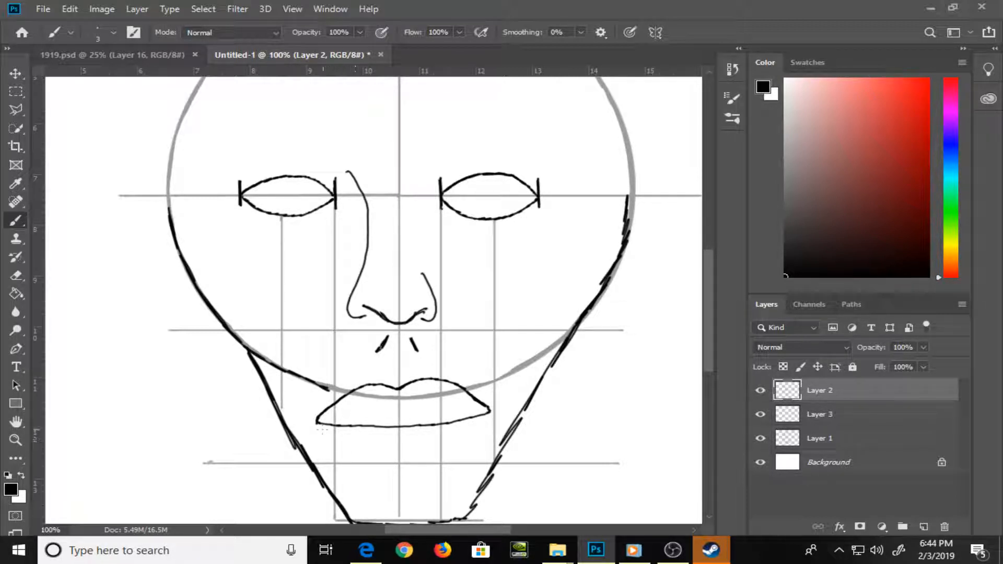
mouse_move(320, 427)
left_mouse_down()
mouse_move(355, 461)
mouse_move(422, 467)
mouse_move(468, 442)
mouse_move(490, 412)
left_mouse_up()
mouse_move(489, 413)
left_mouse_down()
mouse_move(452, 456)
mouse_move(398, 469)
left_mouse_up()
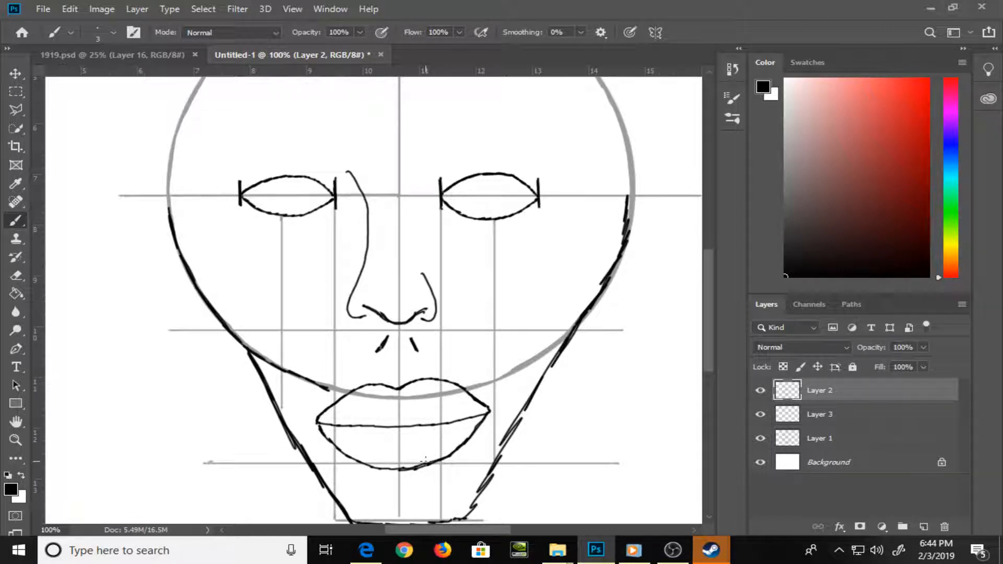
Darken the faded circle above the right jaw and up to the eye line on both sides, and brush a curved ear outside each side
left_click_drag(544, 463, 515, 466)
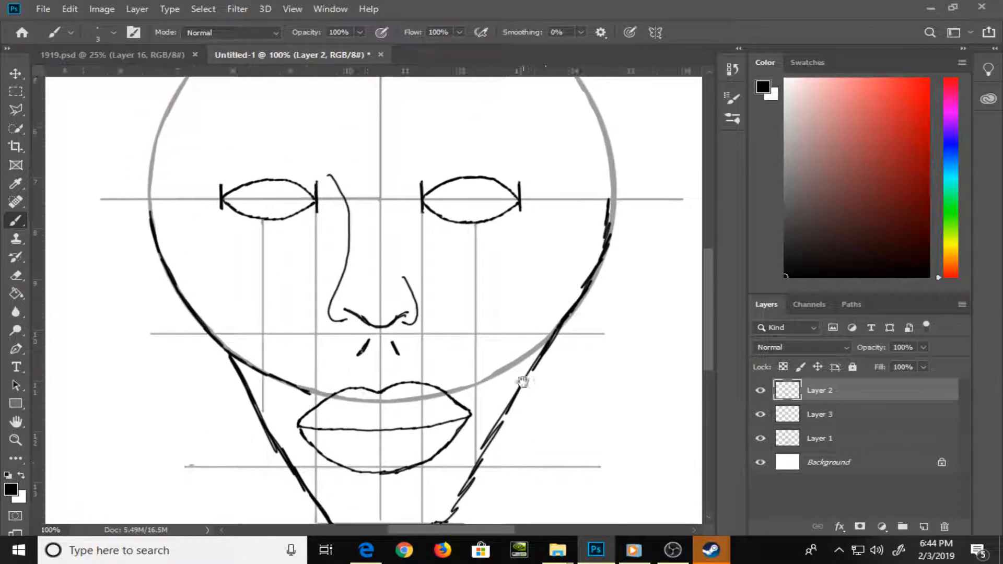
mouse_move(552, 340)
left_mouse_down()
mouse_move(484, 380)
mouse_move(566, 315)
left_mouse_up()
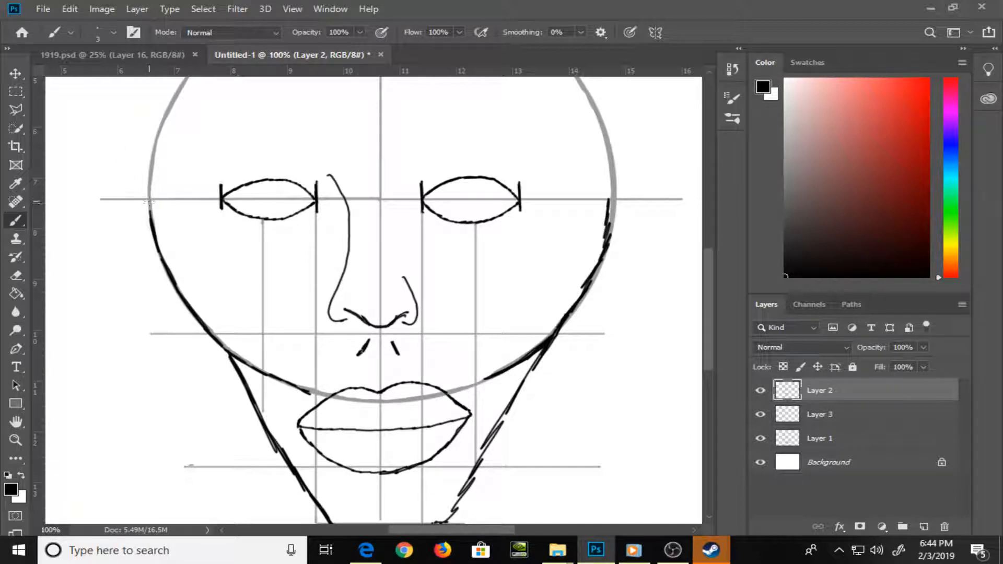
left_click_drag(149, 197, 152, 216)
left_click_drag(612, 194, 609, 225)
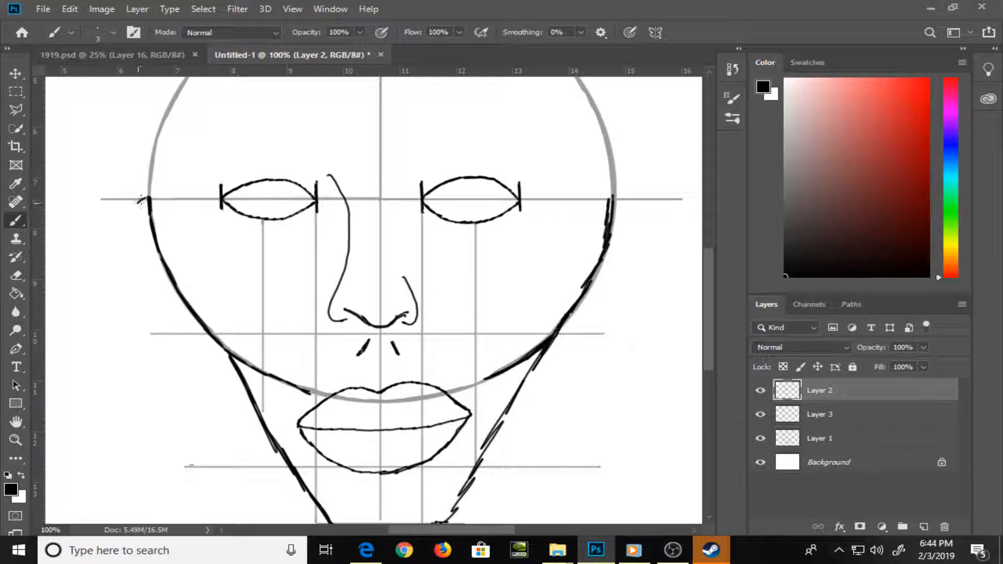
mouse_move(147, 198)
left_mouse_down()
mouse_move(130, 217)
mouse_move(134, 259)
mouse_move(167, 308)
mouse_move(215, 338)
left_mouse_up()
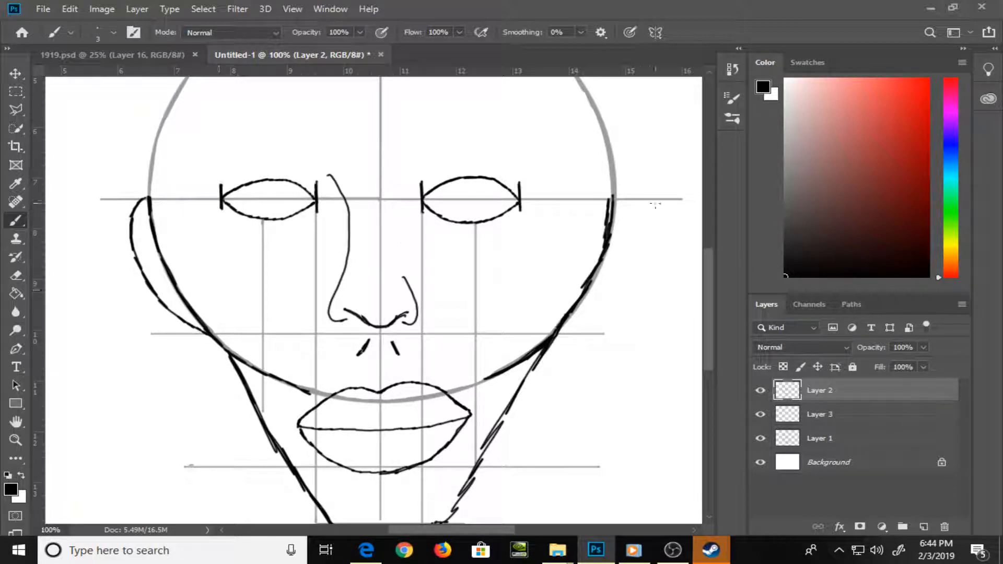
mouse_move(619, 200)
left_mouse_down()
mouse_move(626, 240)
mouse_move(617, 276)
mouse_move(563, 334)
left_mouse_up()
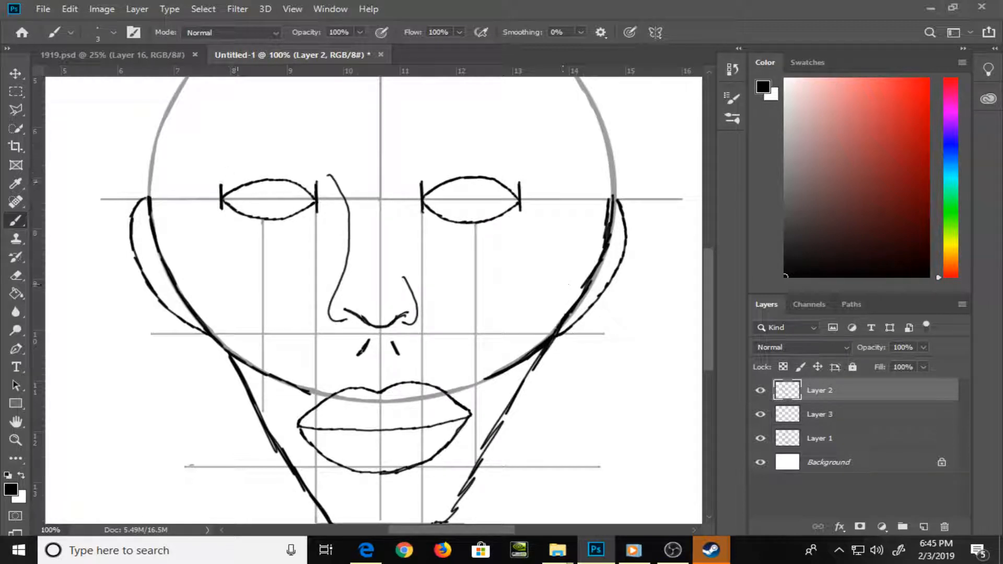
Brush a U-shaped iris inside each eye and a curved crease just beneath each lower lid on Layer 2
mouse_move(240, 192)
left_mouse_down()
mouse_move(243, 207)
mouse_move(267, 215)
mouse_move(289, 210)
mouse_move(294, 184)
left_mouse_up()
mouse_move(438, 189)
left_mouse_down()
mouse_move(442, 205)
mouse_move(471, 214)
mouse_move(501, 181)
left_mouse_up()
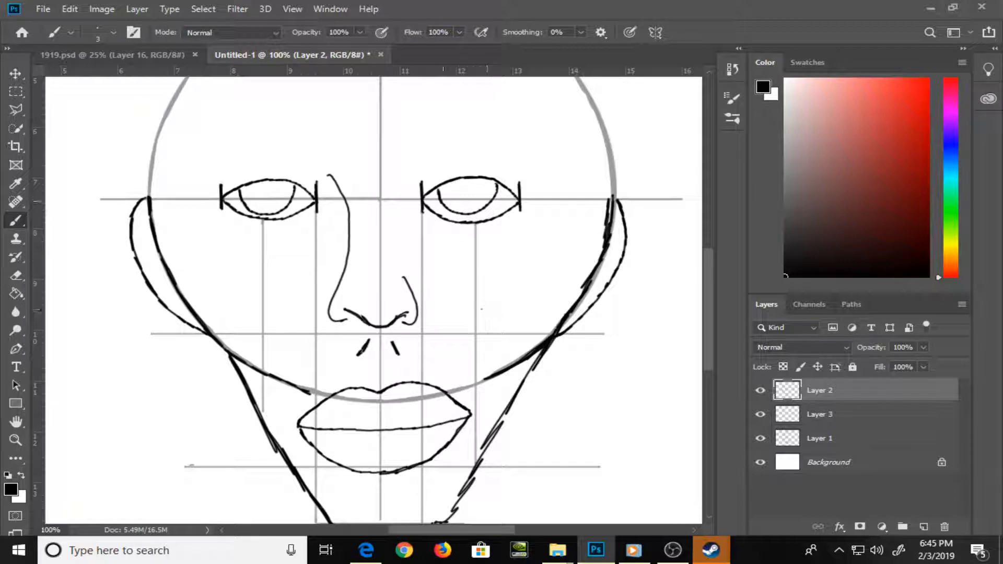
mouse_move(427, 216)
left_mouse_down()
mouse_move(468, 230)
mouse_move(507, 216)
left_mouse_up()
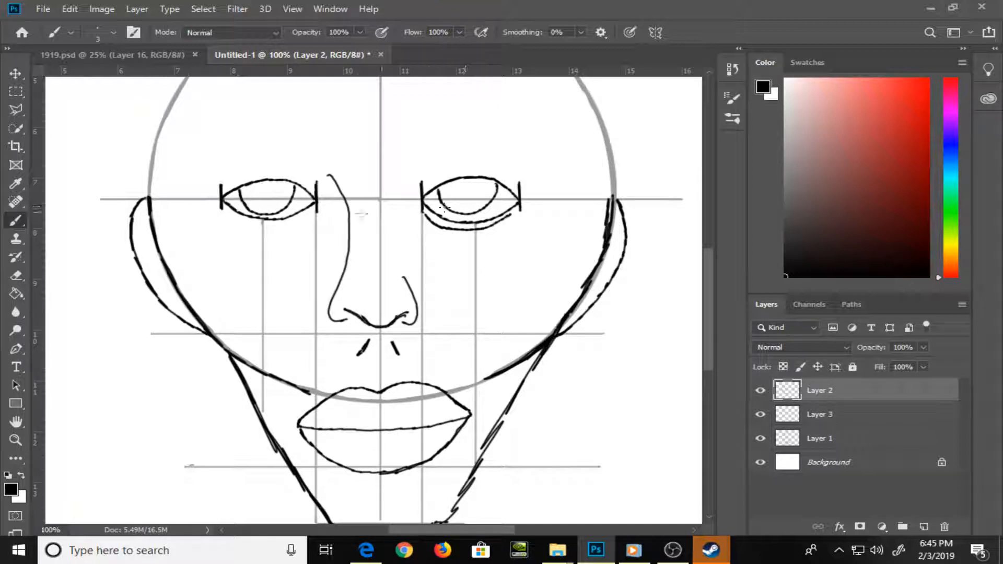
left_click(761, 390)
left_click(761, 391)
mouse_move(224, 210)
left_mouse_down()
mouse_move(261, 227)
mouse_move(305, 217)
left_mouse_up()
Erase the flat chin line, thicken the right jaw line, and brush a double-curved chin with a central dip between the jaw ends
left_click_drag(587, 399, 587, 242)
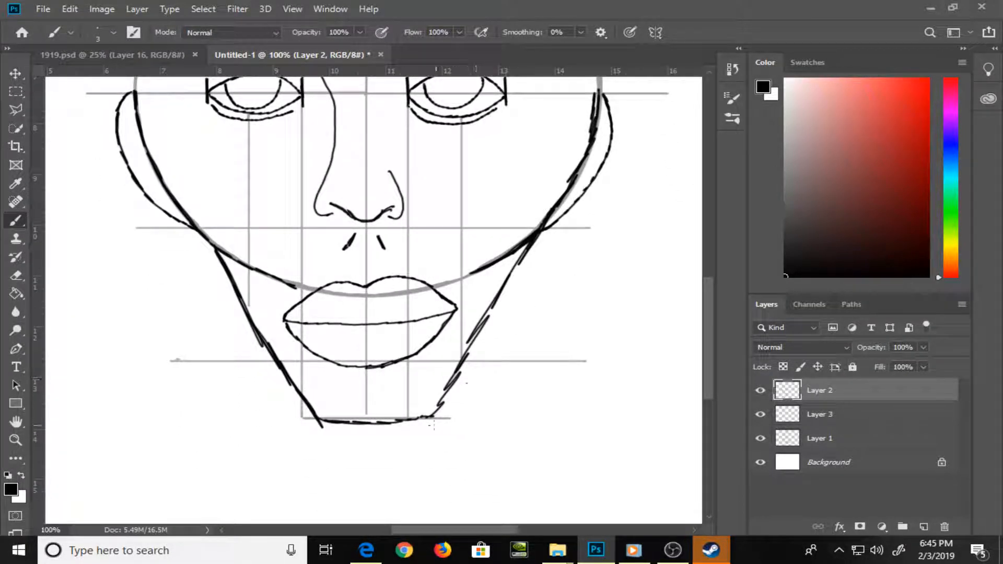
key("e")
mouse_move(340, 425)
left_mouse_down()
mouse_move(375, 425)
mouse_move(324, 427)
mouse_move(430, 417)
left_mouse_up()
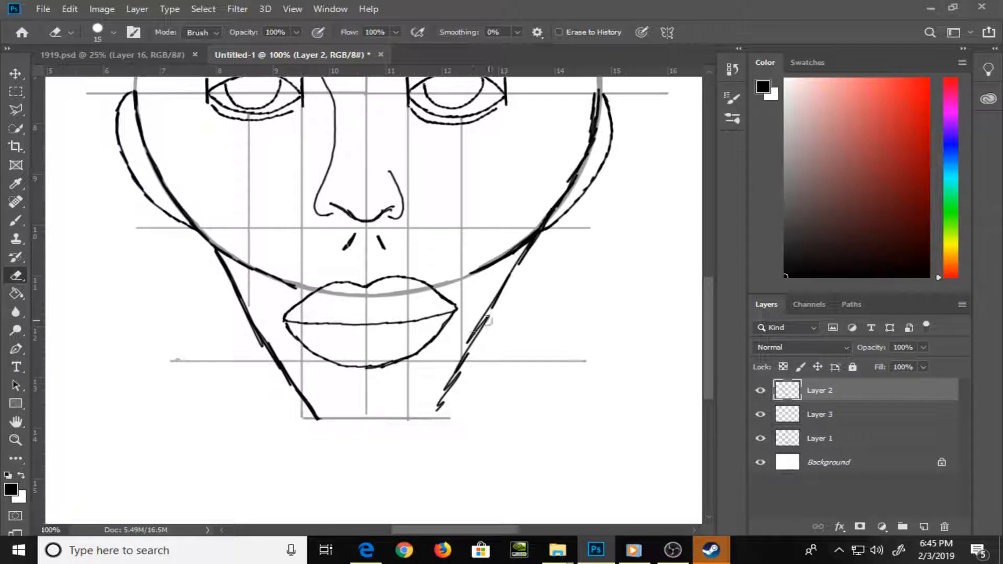
key("b")
left_click_drag(496, 287, 456, 370)
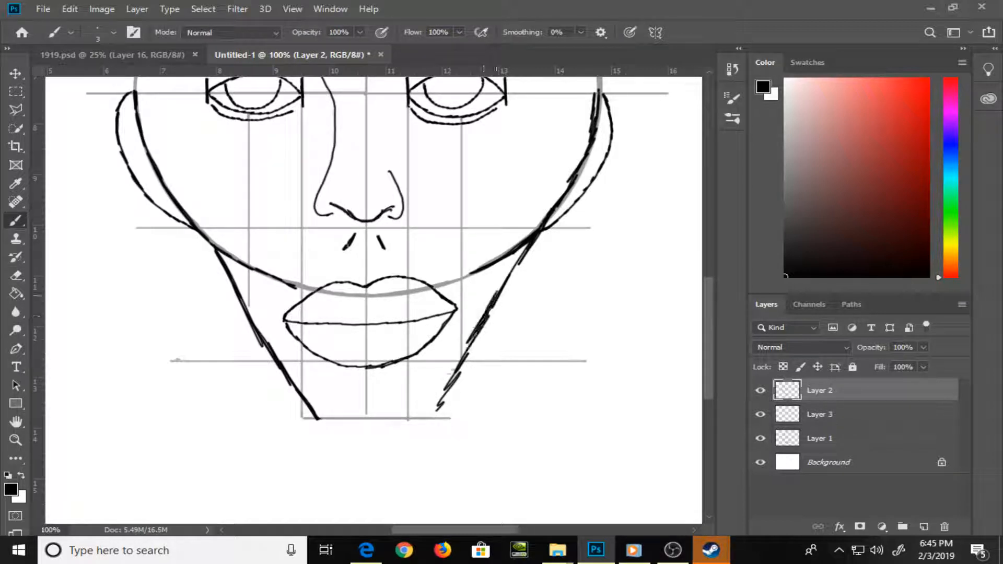
mouse_move(325, 419)
left_mouse_down()
mouse_move(432, 413)
mouse_move(380, 418)
left_mouse_up()
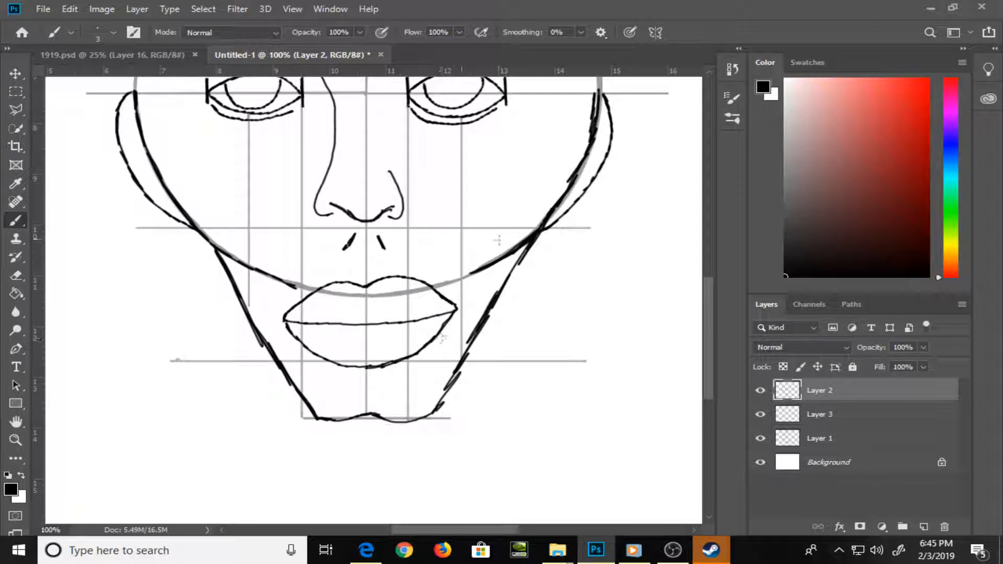
Erase the sketchy right slanted jaw line and redraw it as a cleaner line from the chin up to the circle
key("e")
left_click_drag(499, 289, 437, 403)
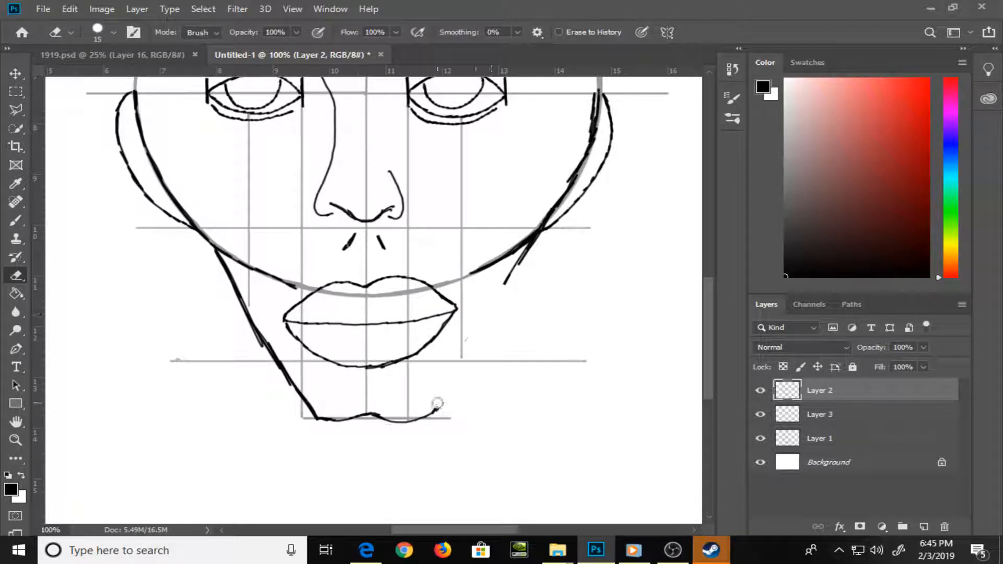
left_click_drag(503, 288, 522, 259)
key("b")
left_click_drag(432, 413, 501, 302)
left_click_drag(516, 269, 522, 254)
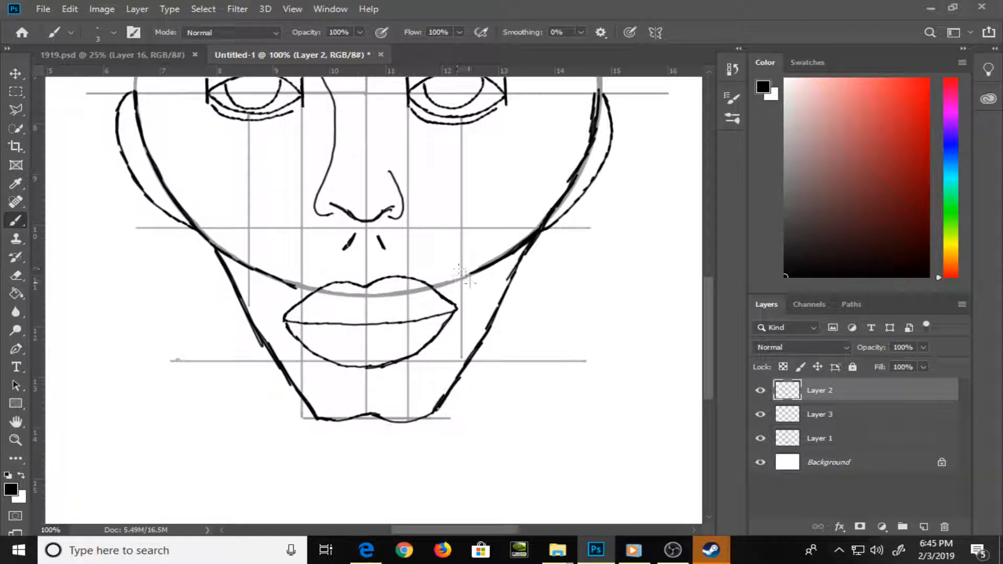
Erase the double-curved chin and redraw it slightly lower, with a shallow notch right of the centre line
key("e")
mouse_move(395, 400)
left_mouse_down()
mouse_move(333, 421)
mouse_move(427, 417)
mouse_move(405, 419)
mouse_move(425, 406)
mouse_move(382, 392)
mouse_move(321, 422)
mouse_move(434, 410)
left_mouse_up()
key("b")
key("e")
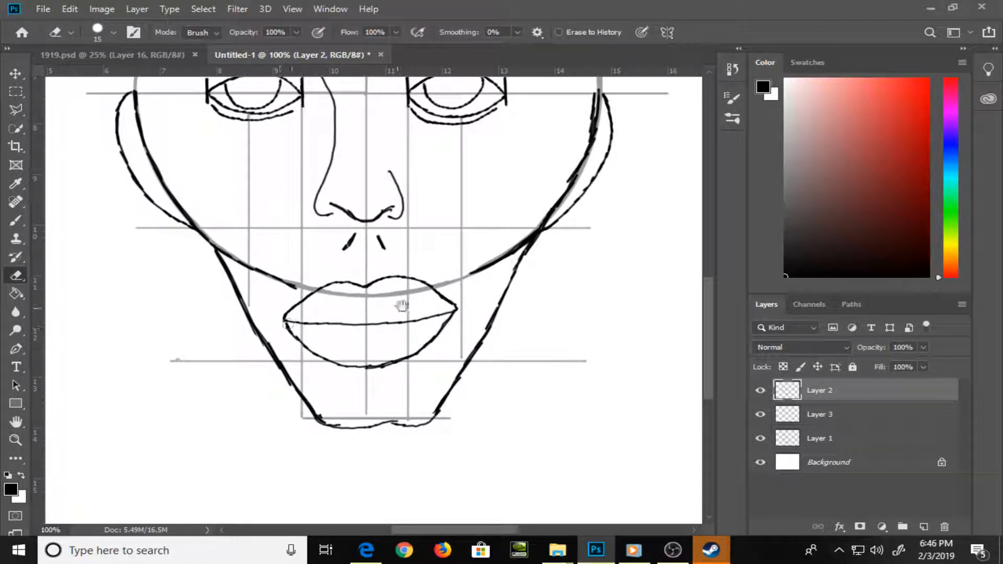
Brush a thin curved crease just above the upper lid of each eye on Layer 2 with a brush size of 2
mouse_move(432, 257)
left_mouse_down()
mouse_move(394, 347)
mouse_move(390, 392)
left_mouse_up()
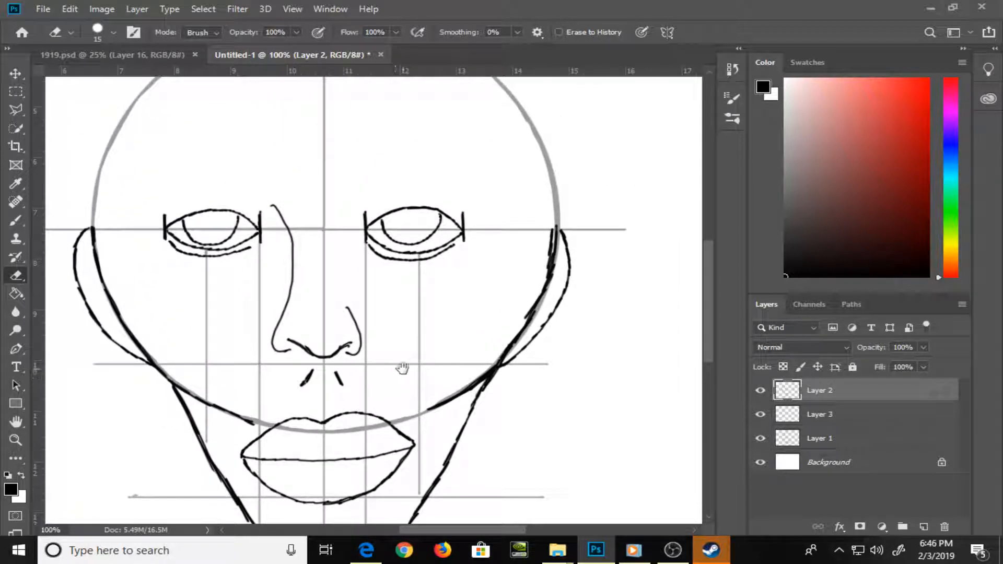
key("b")
key("ctrl+plus")
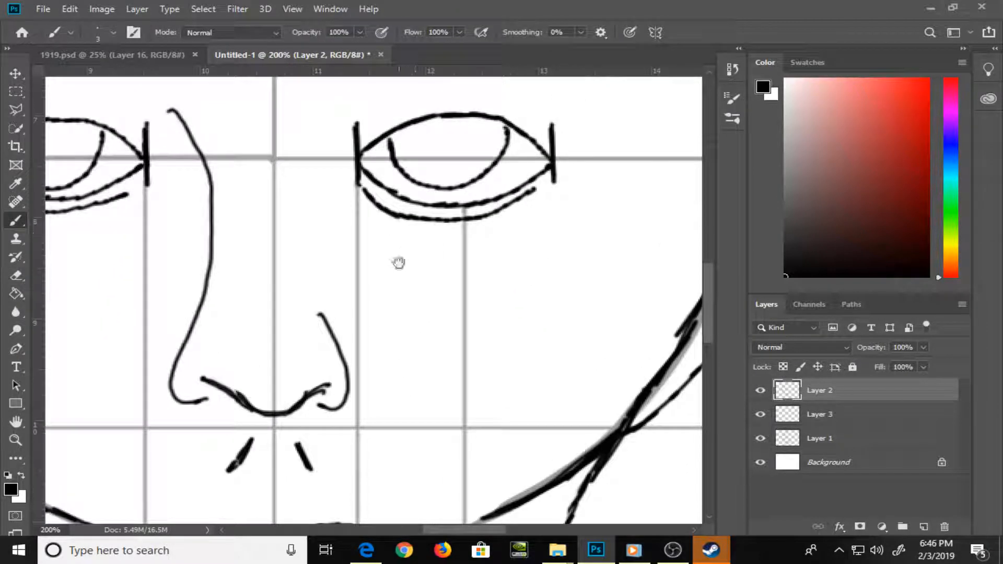
left_click_drag(384, 287, 415, 432)
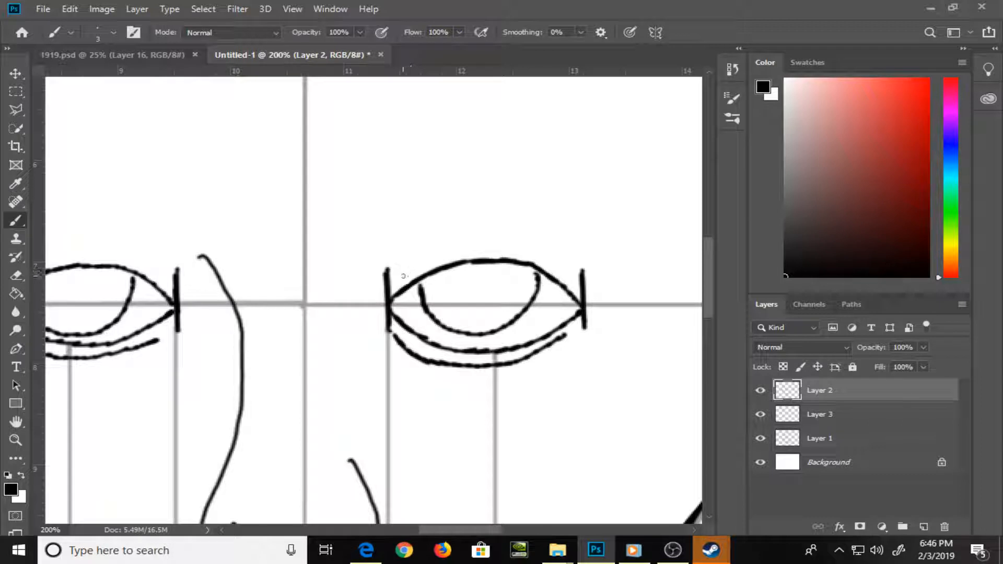
left_click_drag(403, 275, 487, 250)
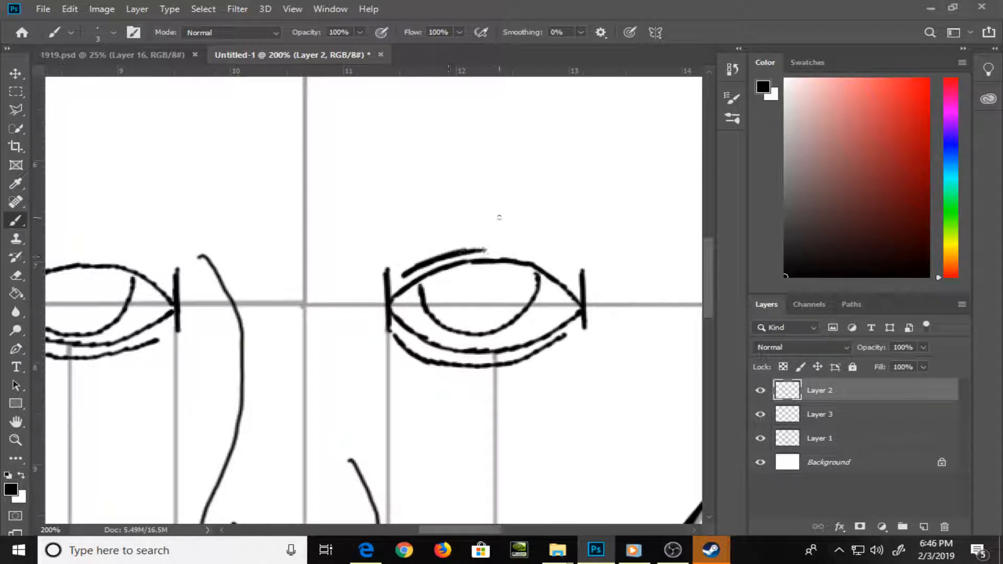
key("ctrl+z")
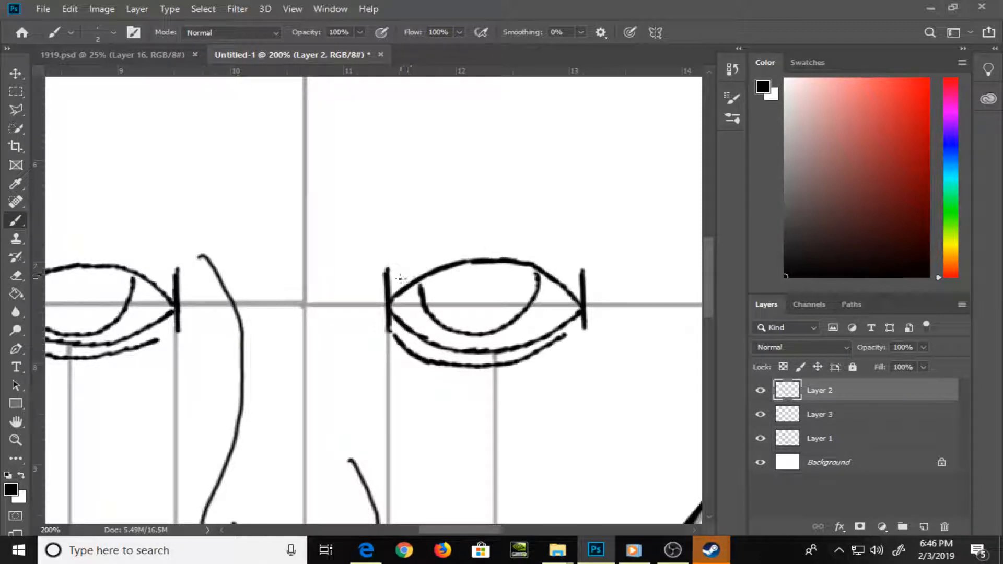
mouse_move(401, 278)
left_mouse_down()
mouse_move(470, 249)
mouse_move(560, 268)
left_mouse_up()
scroll(465, 313, "left", 5)
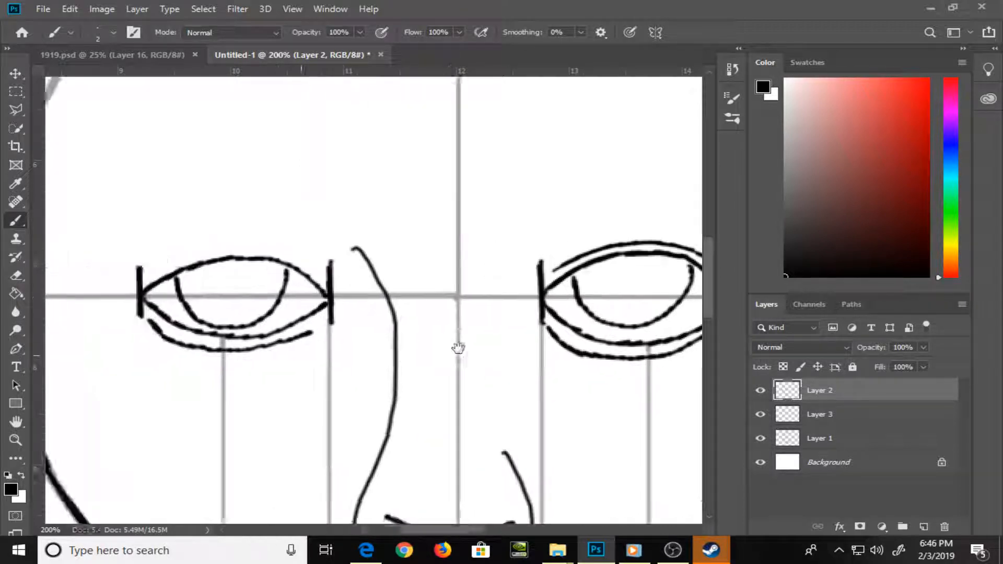
mouse_move(214, 282)
left_mouse_down()
mouse_move(301, 252)
mouse_move(386, 276)
left_mouse_up()
left_click(673, 551)
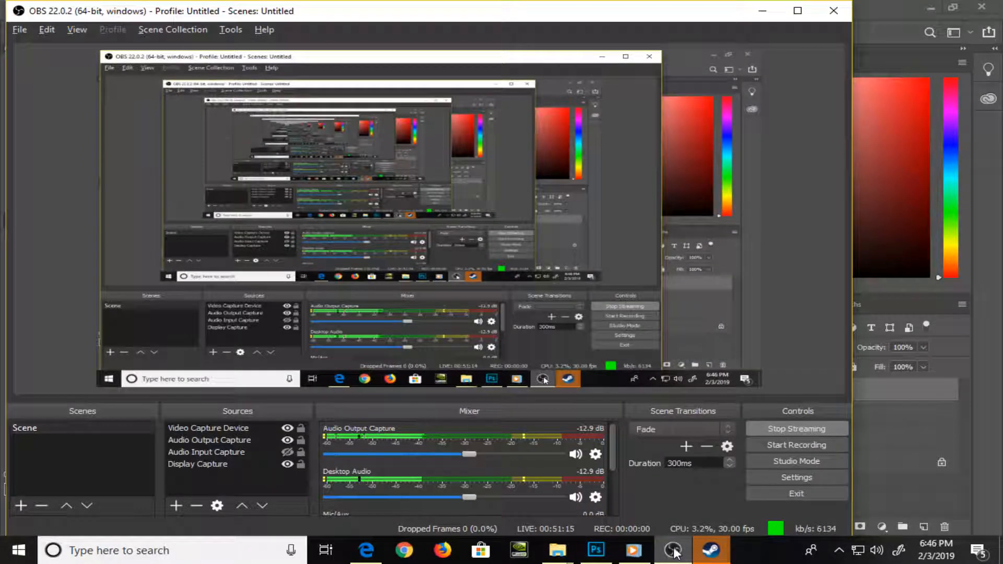
left_click(673, 551)
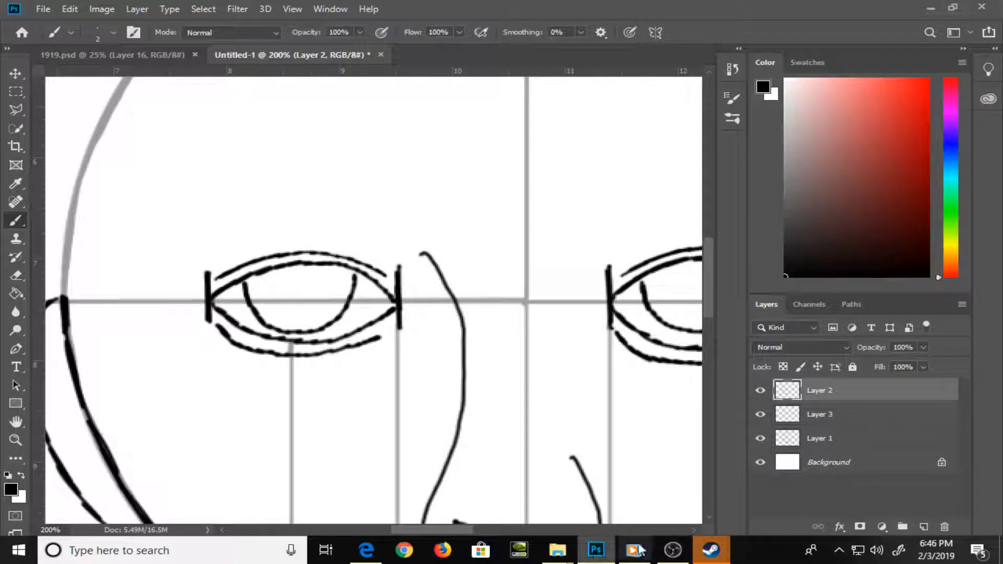
left_click(634, 551)
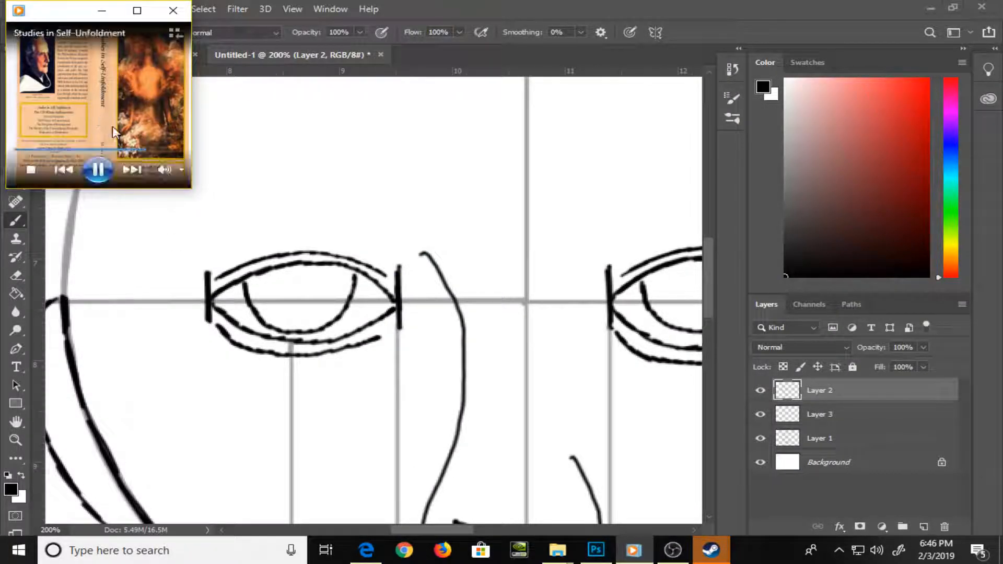
left_click(723, 9)
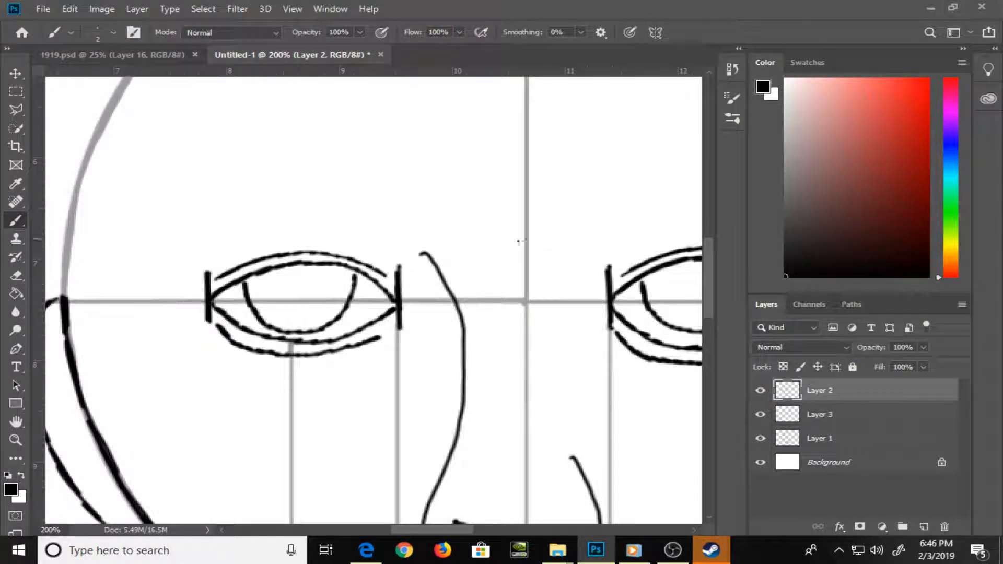
Brush outlined eyebrows above both eyes, each with a straight inner edge and two arched lines tapering to an outer point
mouse_move(393, 207)
left_mouse_down()
mouse_move(390, 250)
mouse_move(260, 233)
mouse_move(208, 244)
mouse_move(149, 282)
left_mouse_up()
mouse_move(389, 207)
left_mouse_down()
mouse_move(282, 199)
mouse_move(180, 235)
mouse_move(149, 274)
left_mouse_up()
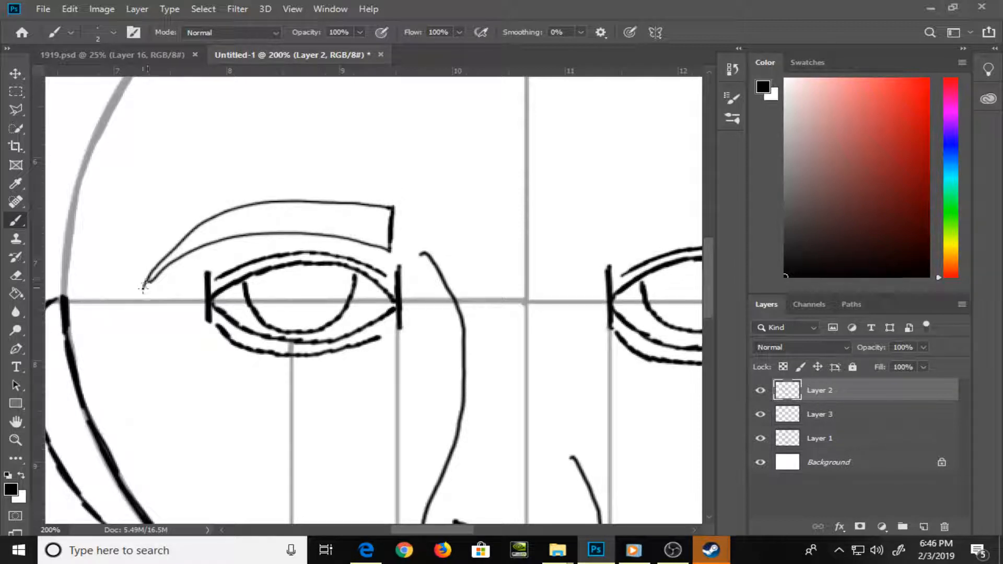
left_click_drag(545, 334, 291, 353)
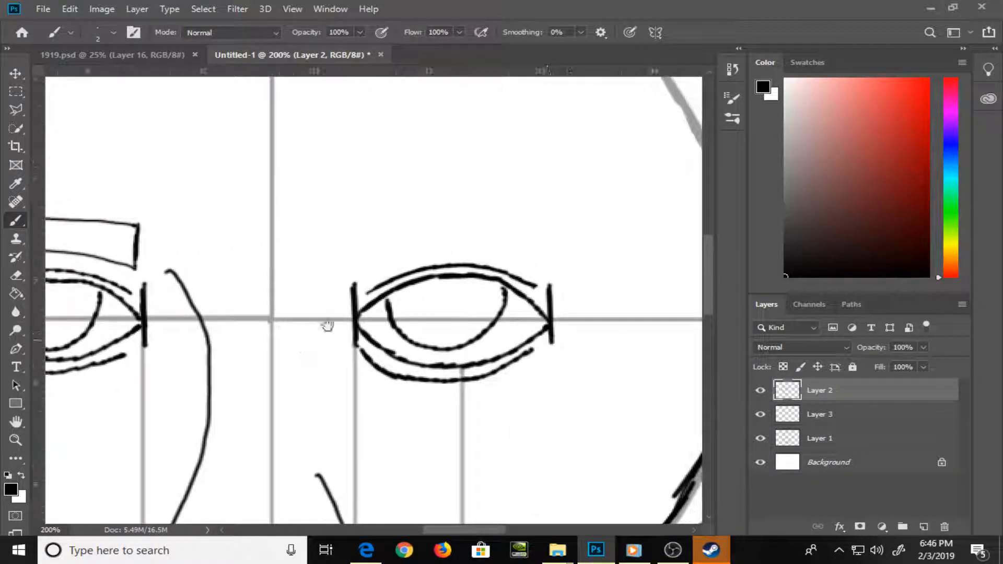
mouse_move(361, 228)
left_mouse_down()
mouse_move(368, 255)
mouse_move(448, 235)
mouse_move(556, 255)
mouse_move(586, 273)
left_mouse_up()
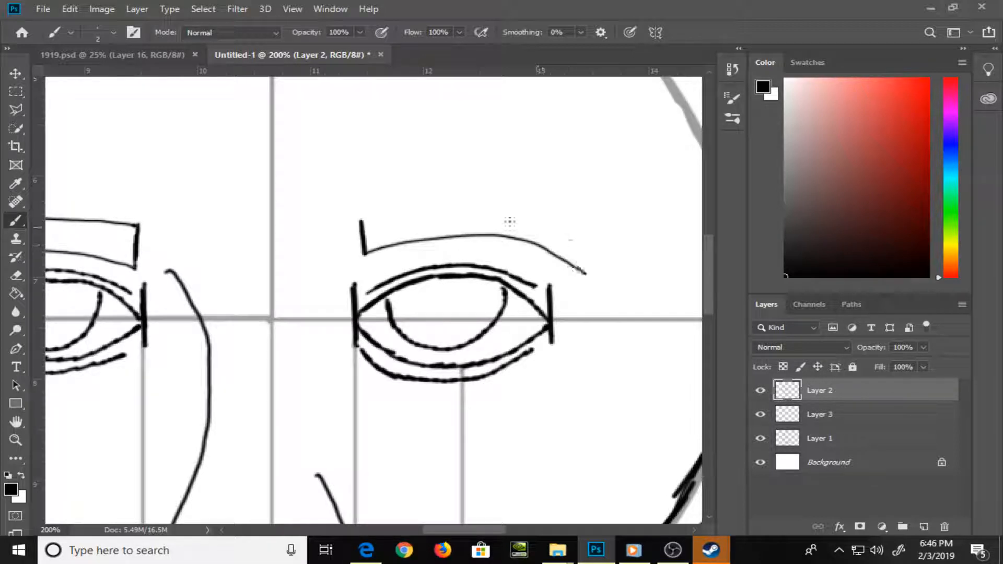
mouse_move(362, 224)
left_mouse_down()
mouse_move(359, 210)
mouse_move(429, 199)
mouse_move(521, 211)
mouse_move(571, 245)
mouse_move(587, 270)
left_mouse_up()
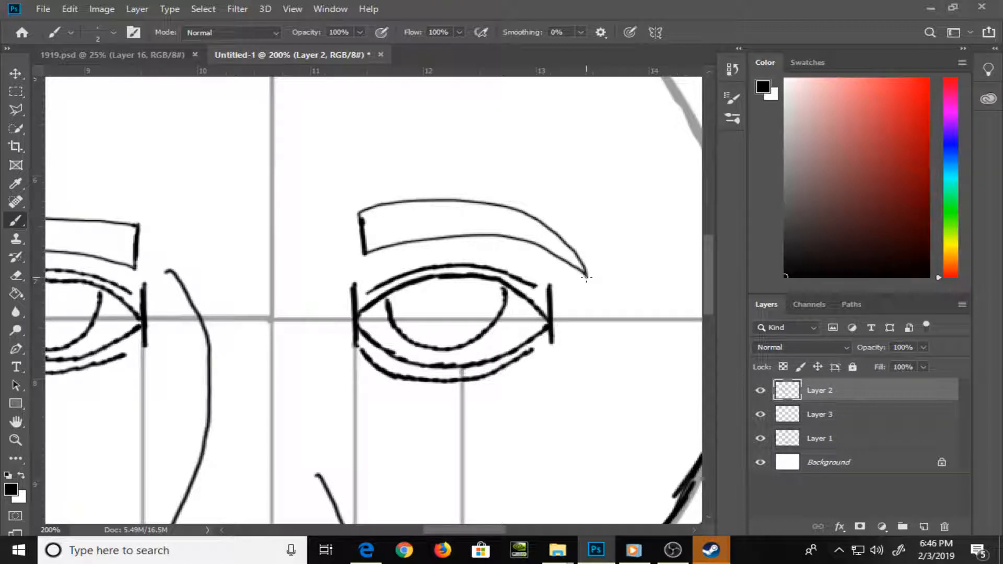
Brush over the lower curve of the chin outline on Layer 2, from its left part to the notch
key("ctrl+0")
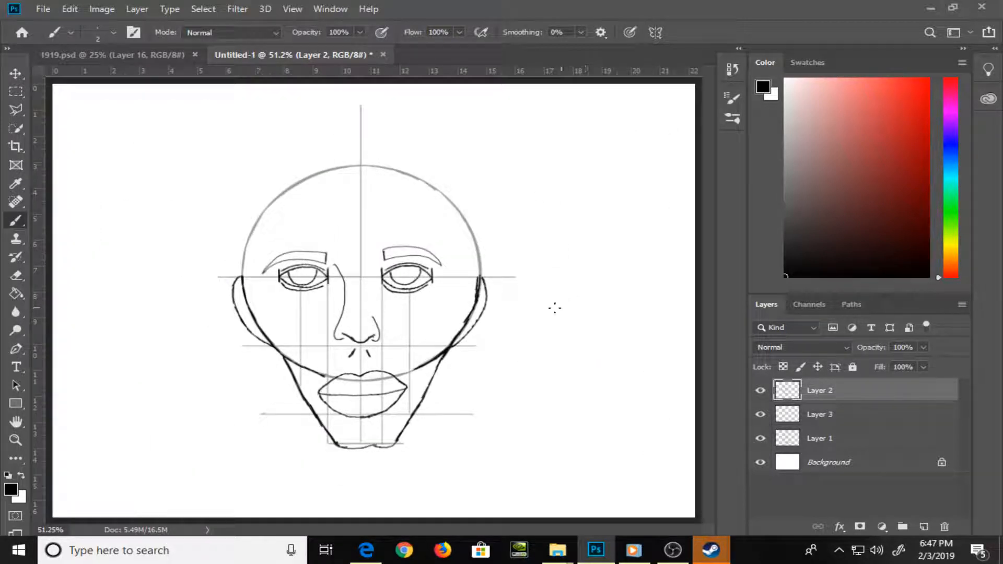
key("z")
mouse_move(341, 424)
left_mouse_down()
mouse_move(401, 455)
mouse_move(463, 446)
mouse_move(353, 342)
left_mouse_up()
key("space")
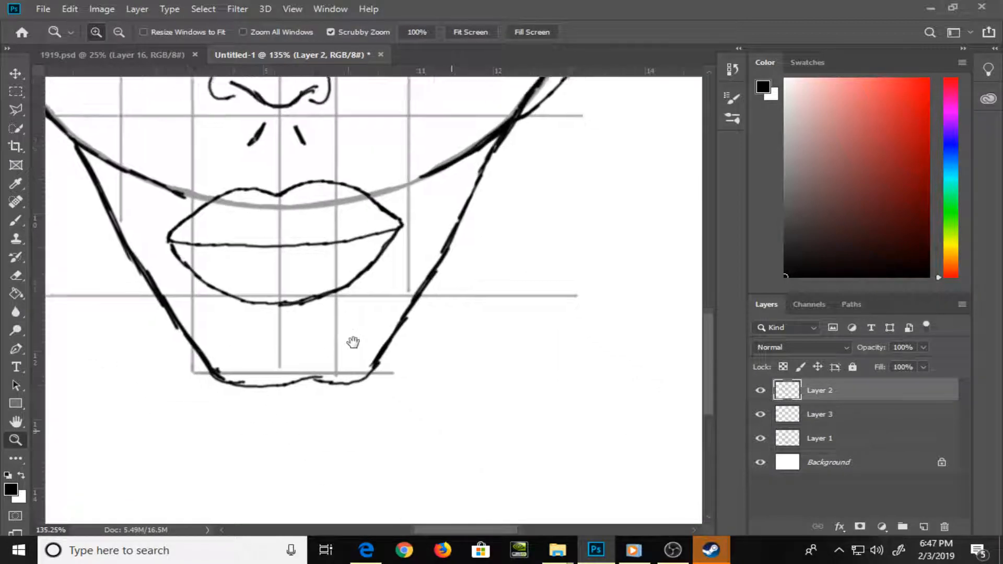
key("b")
left_click_drag(244, 383, 314, 377)
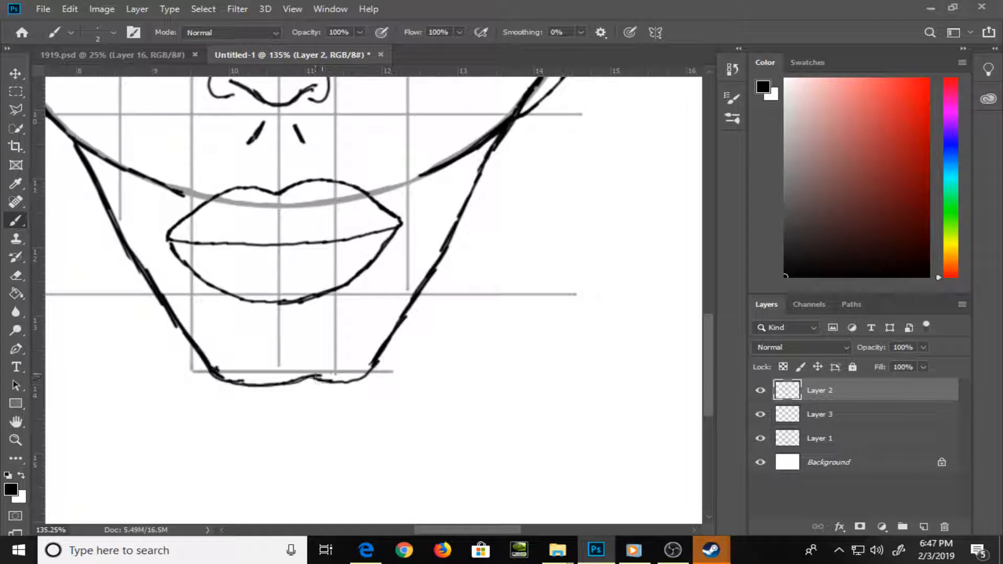
Trim the outer edge of the thick left jaw line with the Eraser and redraw the line from the circle down toward the chin
key("e")
left_click_drag(160, 319, 166, 329)
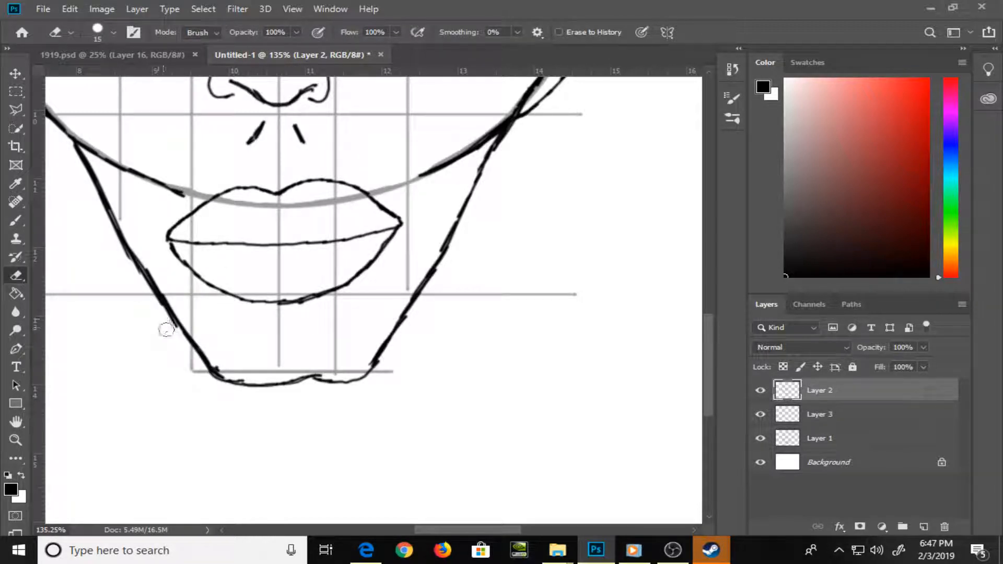
mouse_move(125, 271)
left_mouse_down()
mouse_move(134, 280)
mouse_move(123, 260)
left_mouse_up()
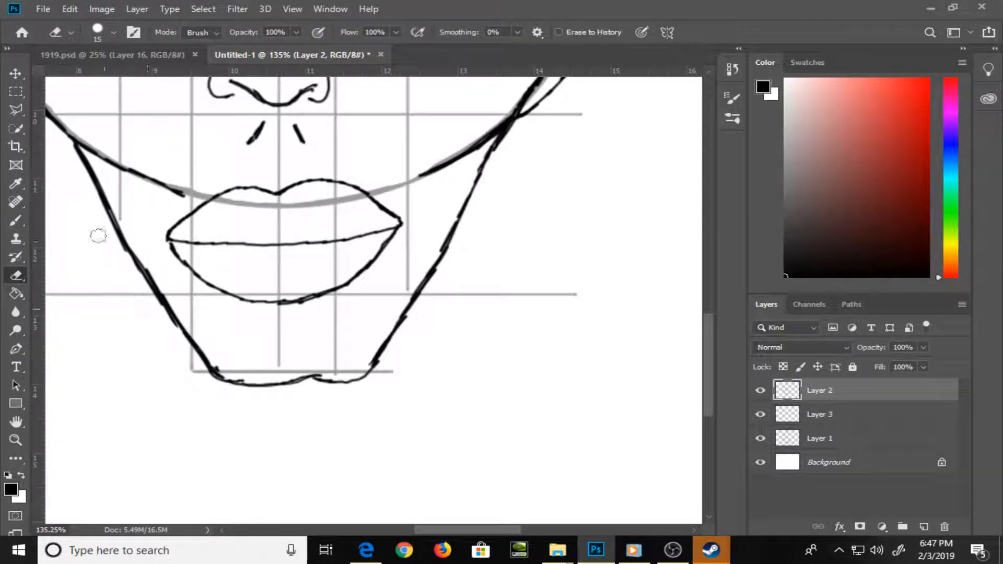
left_click_drag(67, 155, 113, 244)
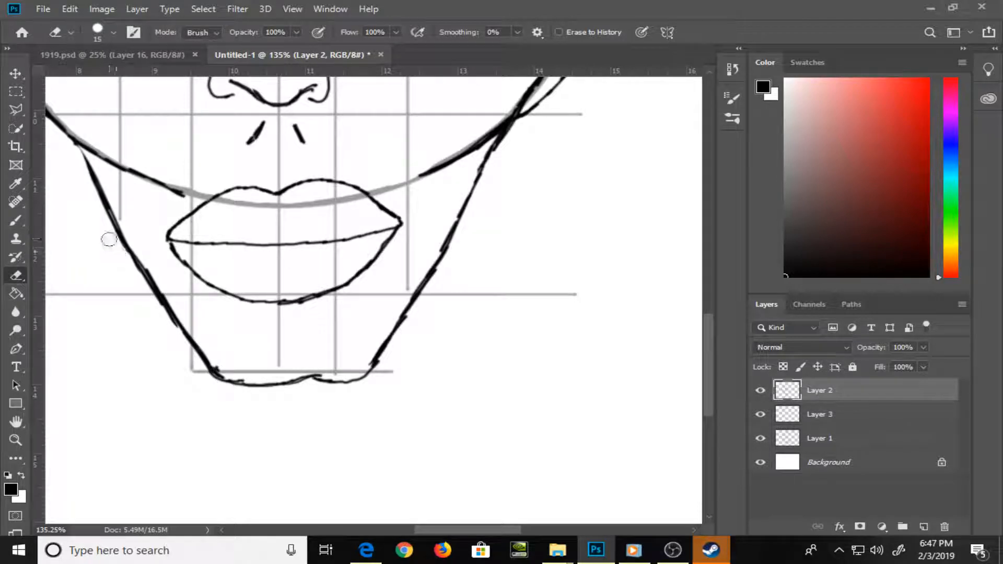
left_click_drag(84, 187, 114, 239)
key("b")
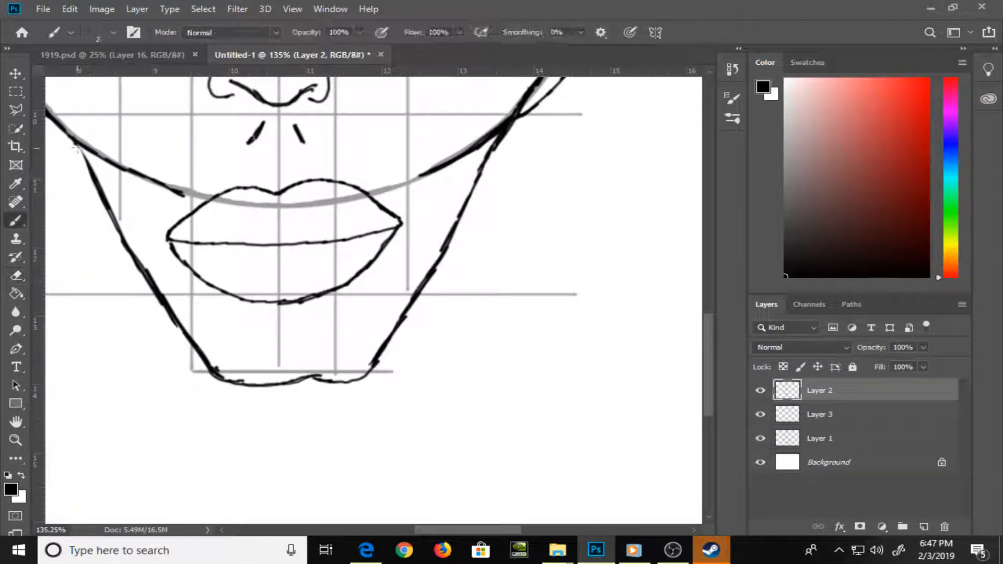
mouse_move(78, 147)
left_mouse_down()
mouse_move(119, 244)
mouse_move(175, 333)
left_mouse_up()
Brush short neck lines on both sides, curving outward from the lower jaw to about chin level
key("ctrl+minus")
key("ctrl+minus")
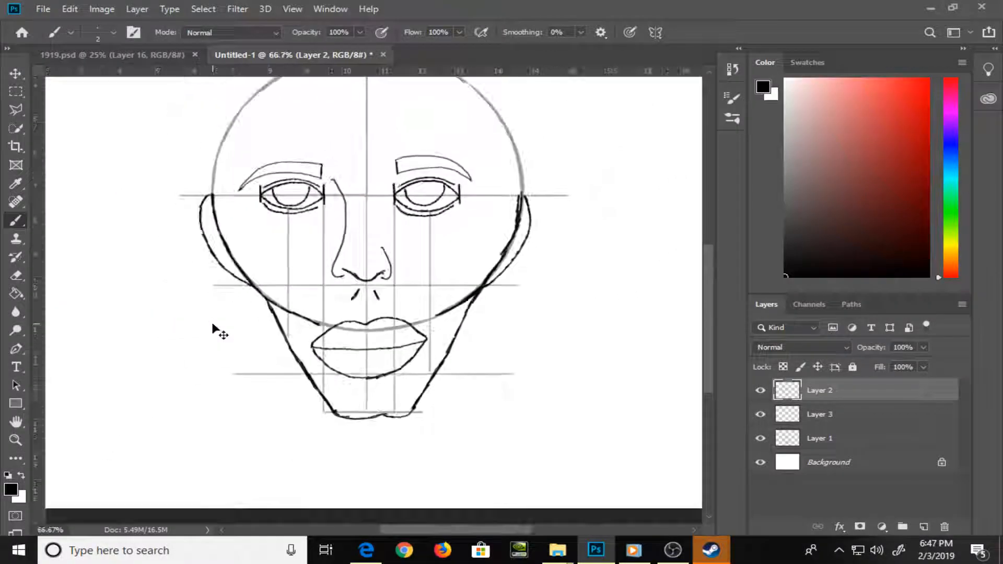
left_click_drag(540, 263, 523, 268)
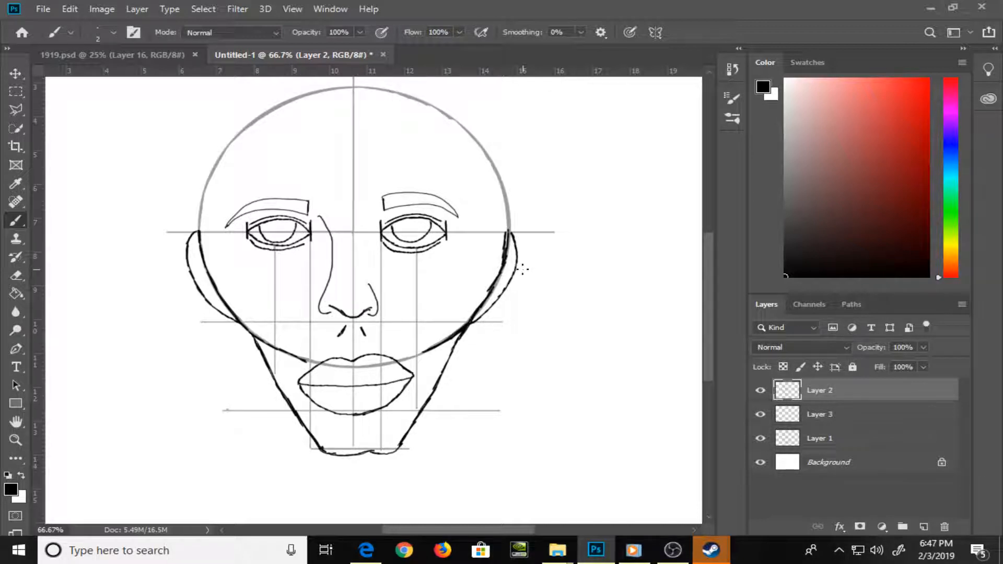
mouse_move(283, 423)
left_mouse_down()
mouse_move(285, 412)
mouse_move(274, 436)
left_mouse_up()
left_click_drag(438, 422, 450, 437)
left_click_drag(432, 401, 455, 448)
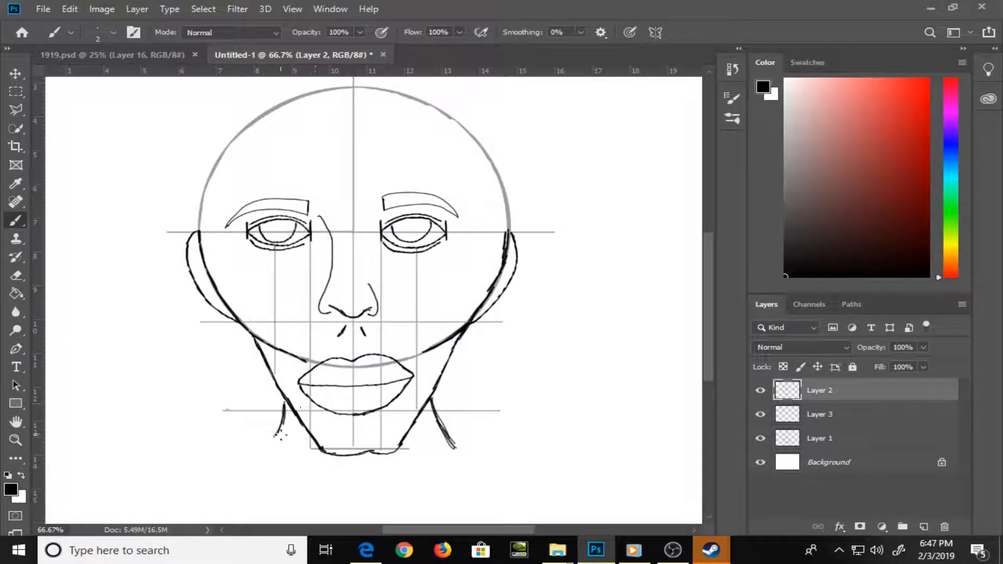
left_click_drag(281, 431, 263, 450)
scroll(266, 457, "down", 2)
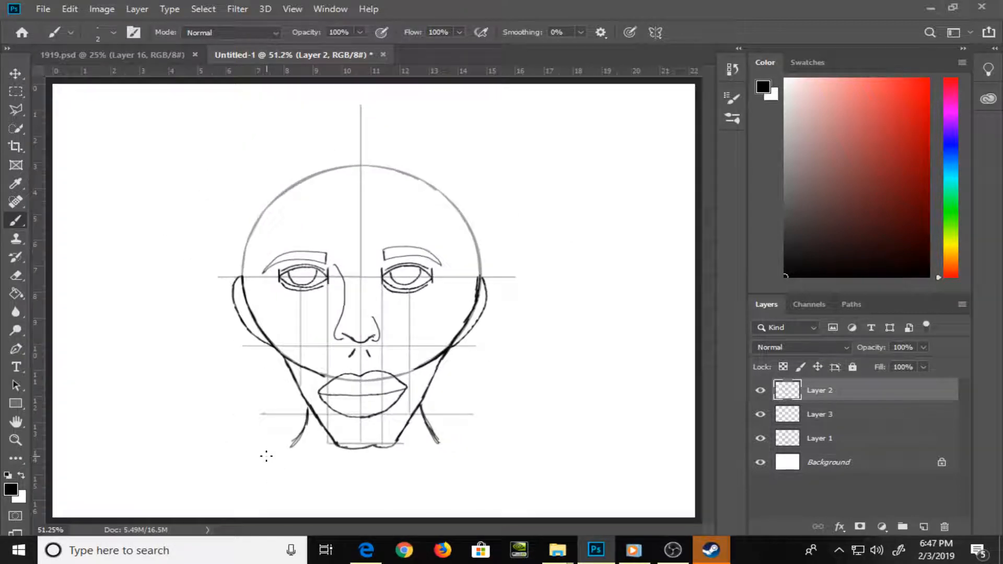
left_click_drag(298, 434, 204, 460)
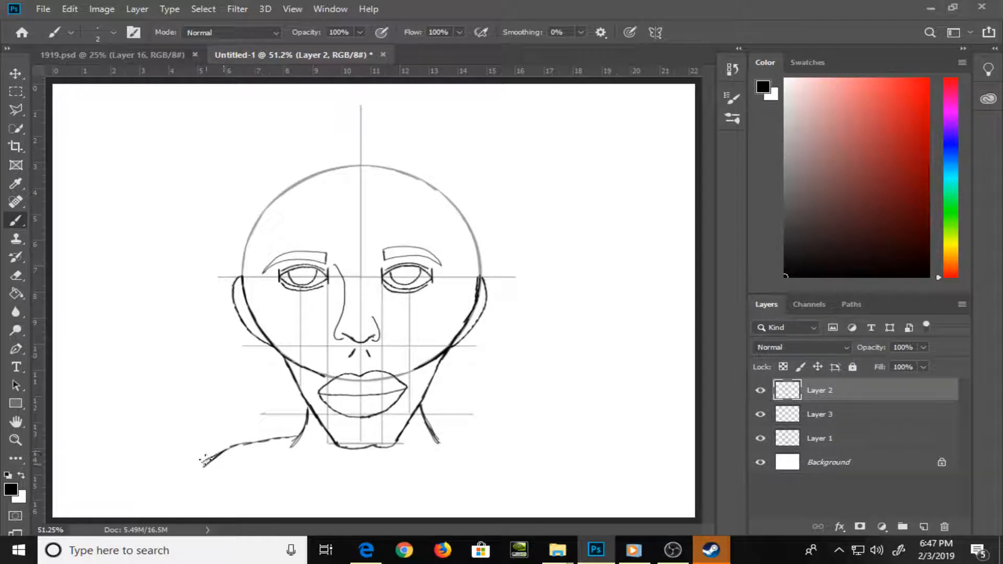
key("ctrl+z")
key("ctrl+z")
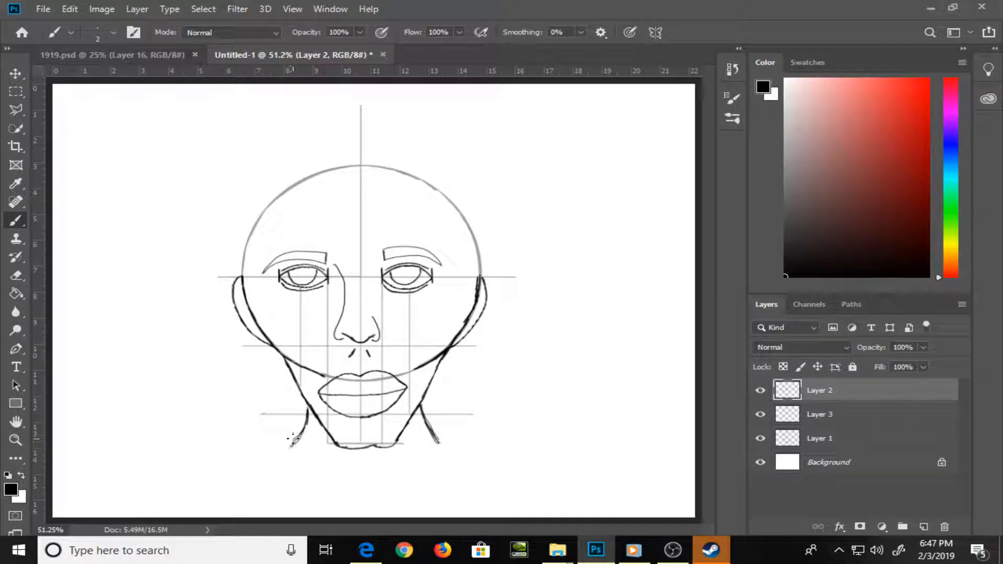
Brush rounded shoulders from both neck lines to the canvas's lower edge, erasing and redrawing the outer side of the right shoulder
mouse_move(298, 438)
left_mouse_down()
mouse_move(174, 452)
mouse_move(152, 517)
mouse_move(152, 504)
left_mouse_up()
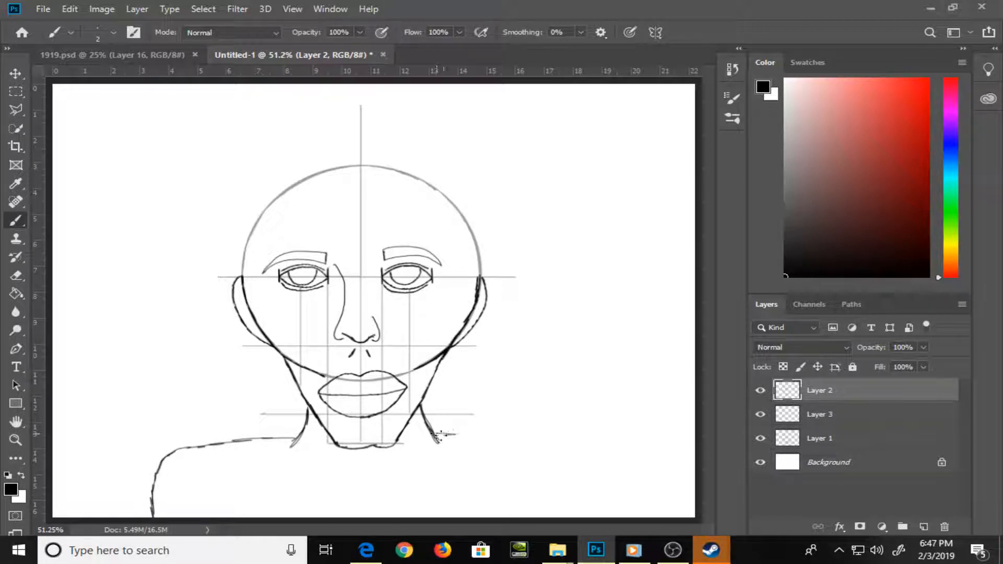
mouse_move(441, 434)
left_mouse_down()
mouse_move(566, 442)
mouse_move(571, 496)
mouse_move(568, 478)
mouse_move(571, 495)
mouse_move(554, 516)
left_mouse_up()
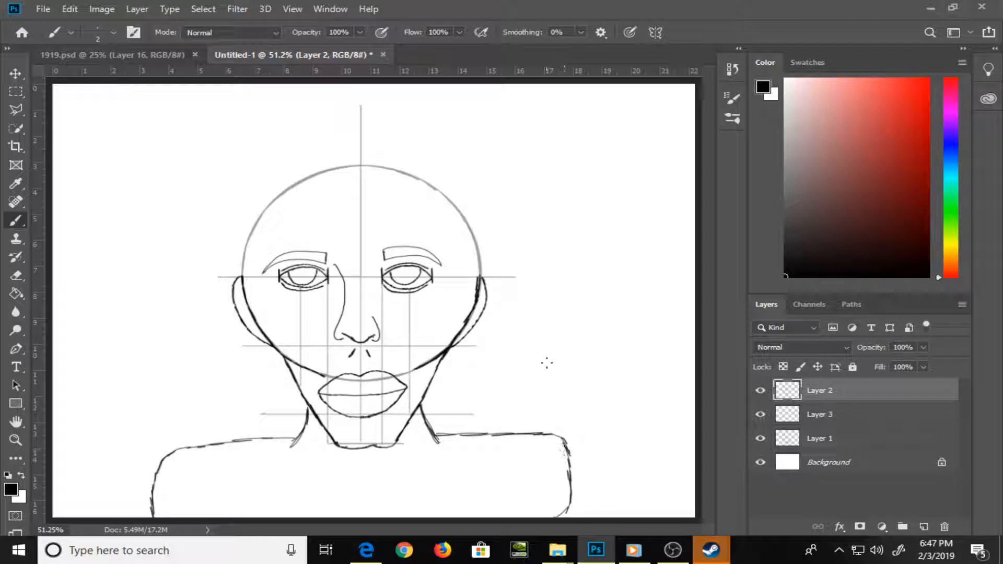
key("e")
left_click_drag(565, 443, 569, 505)
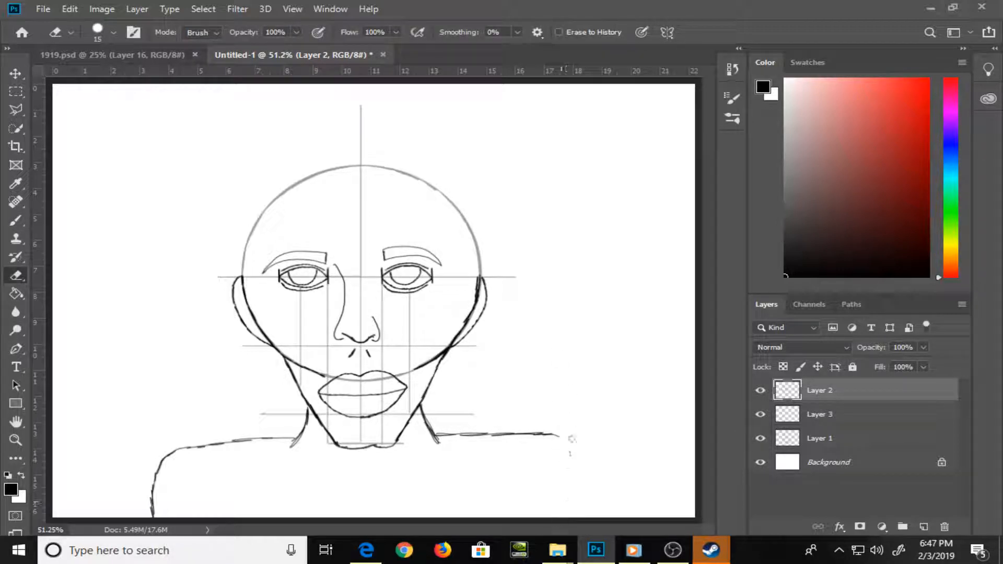
key("b")
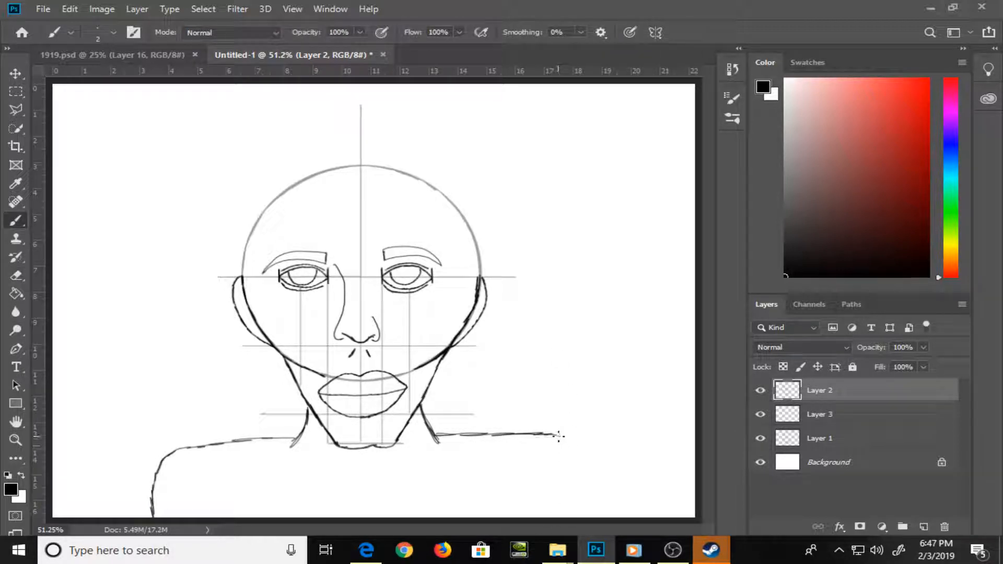
left_click_drag(561, 438, 577, 470)
left_click_drag(578, 512, 579, 519)
Add a new layer above Layer 2, and brush two straight horizontal guide lines across the forehead and upper circle on Layer 1
left_click(923, 529)
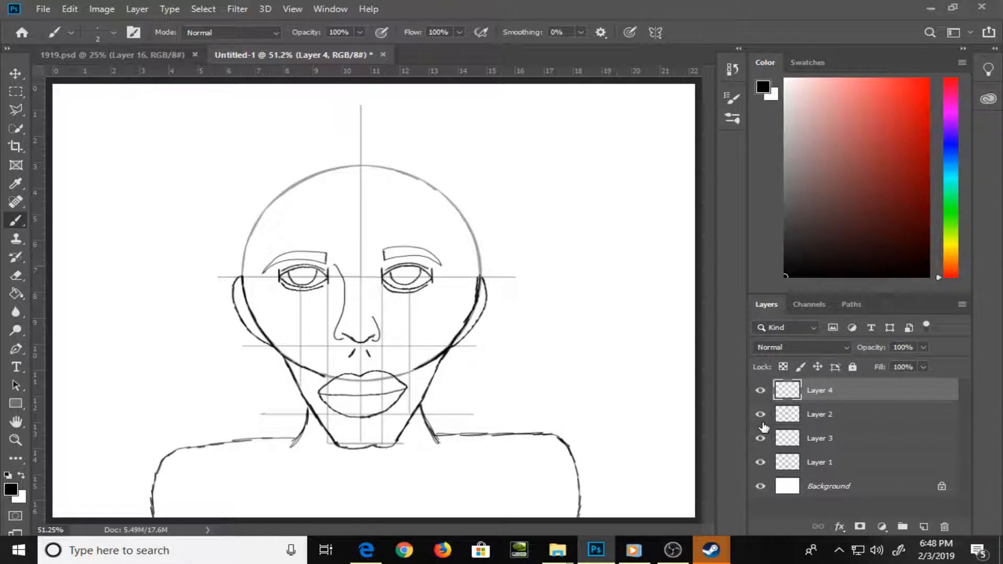
key("ctrl+plus")
key("ctrl+plus")
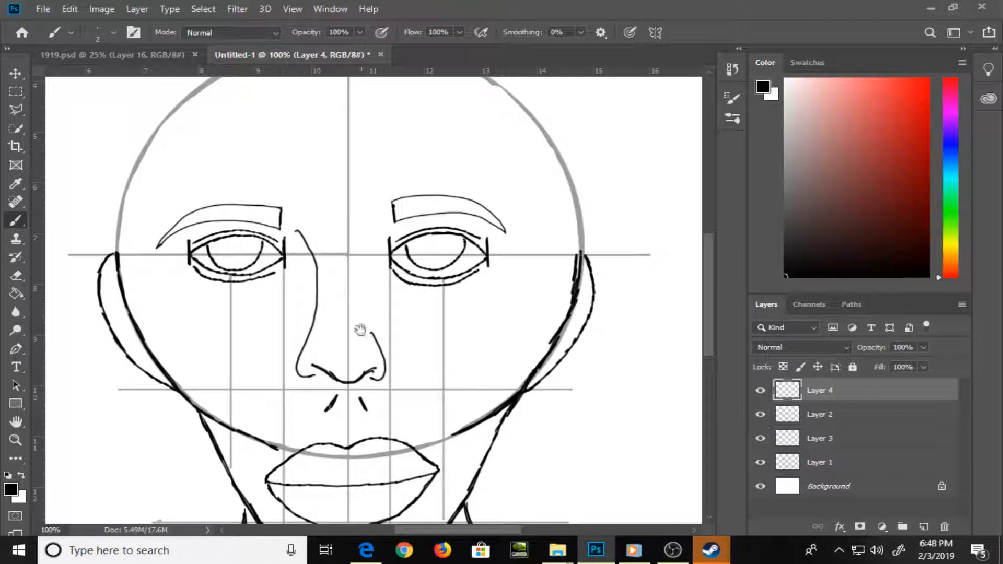
left_click_drag(358, 331, 526, 336)
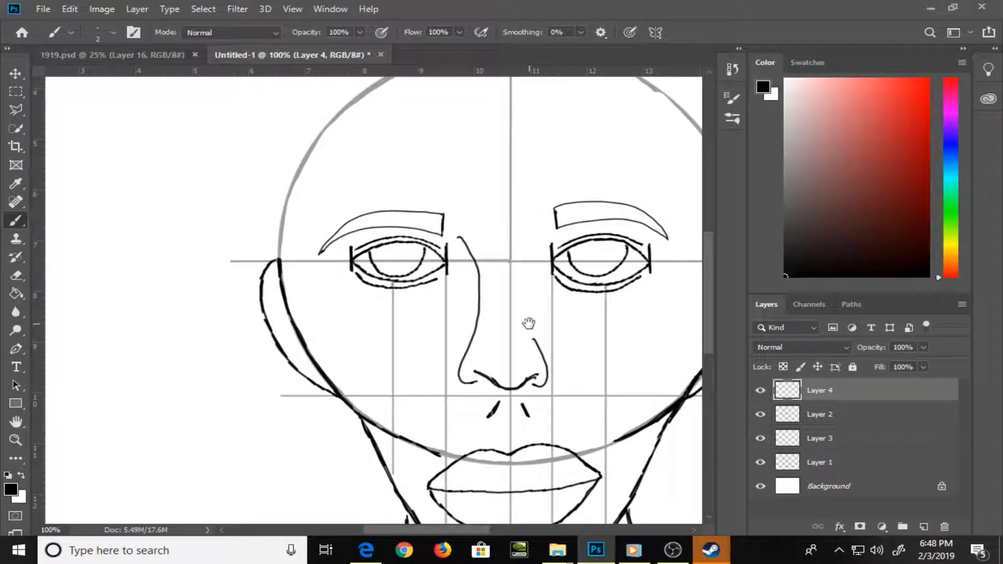
key("ctrl+minus")
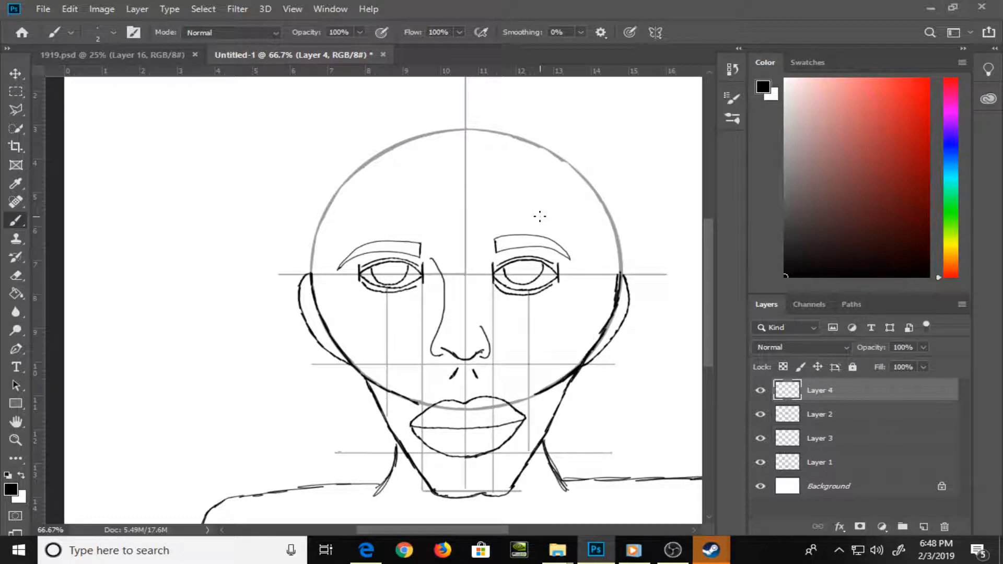
left_click(868, 464)
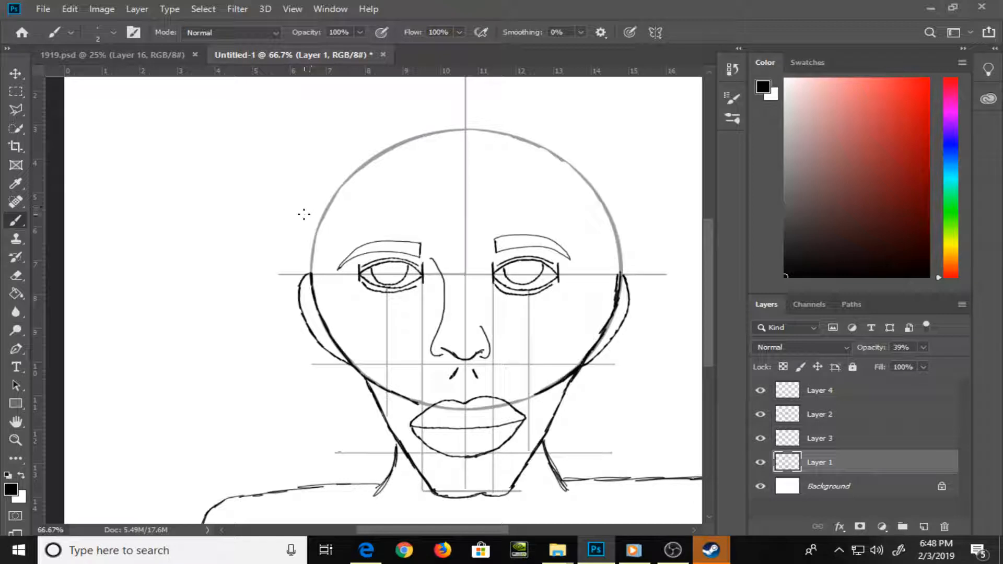
left_click_drag(294, 214, 637, 213)
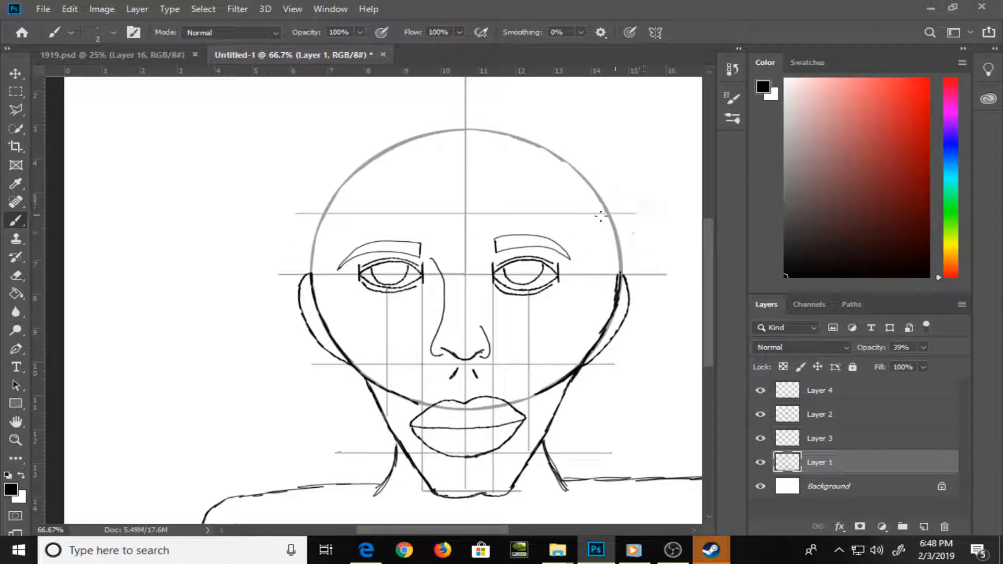
left_click_drag(321, 167, 637, 167)
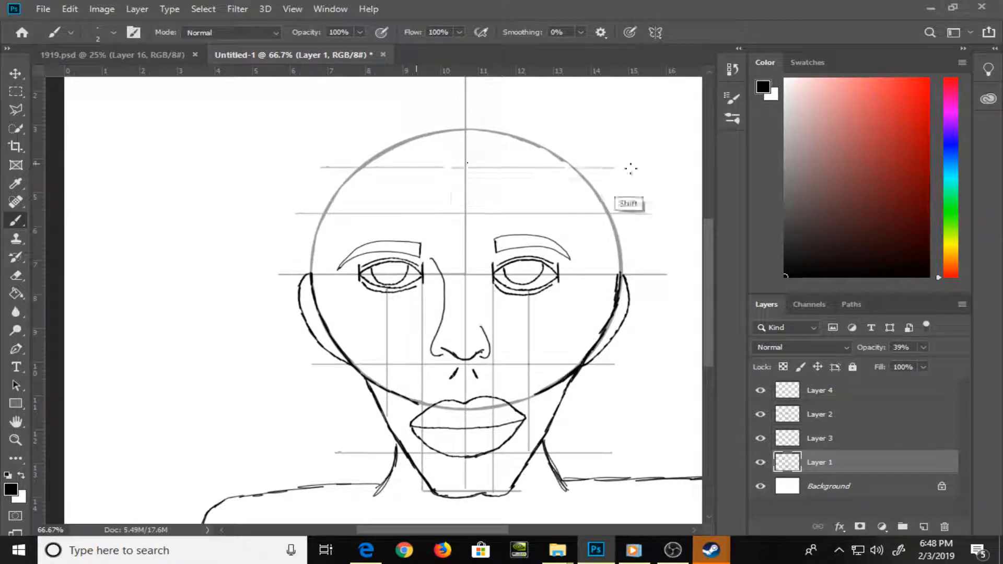
Brush the right hairline on Layer 4 from the centre line across the forehead, over the brow and down past the ear
left_click(872, 392)
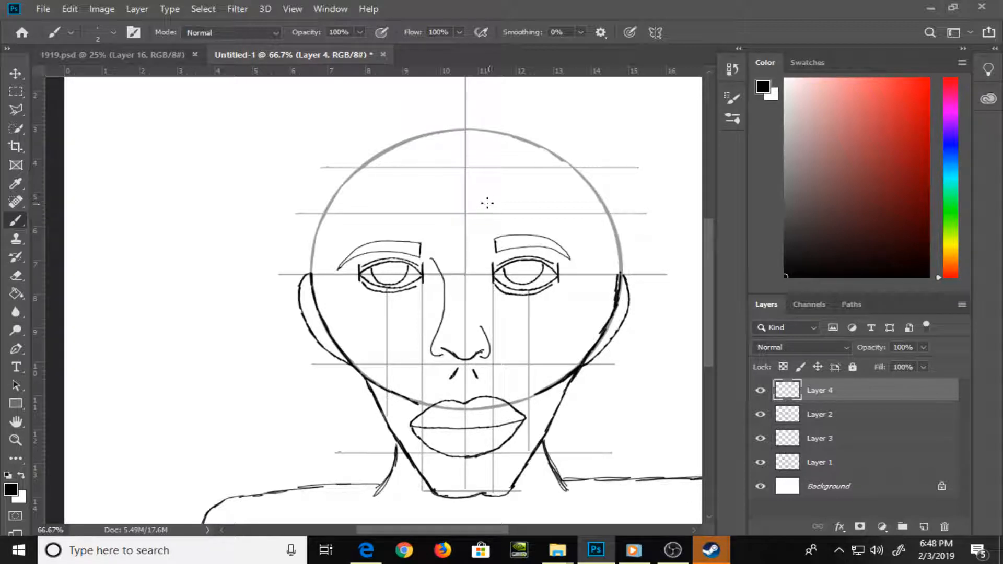
mouse_move(467, 193)
left_mouse_down()
mouse_move(483, 214)
mouse_move(536, 227)
left_mouse_up()
left_click_drag(537, 226, 585, 213)
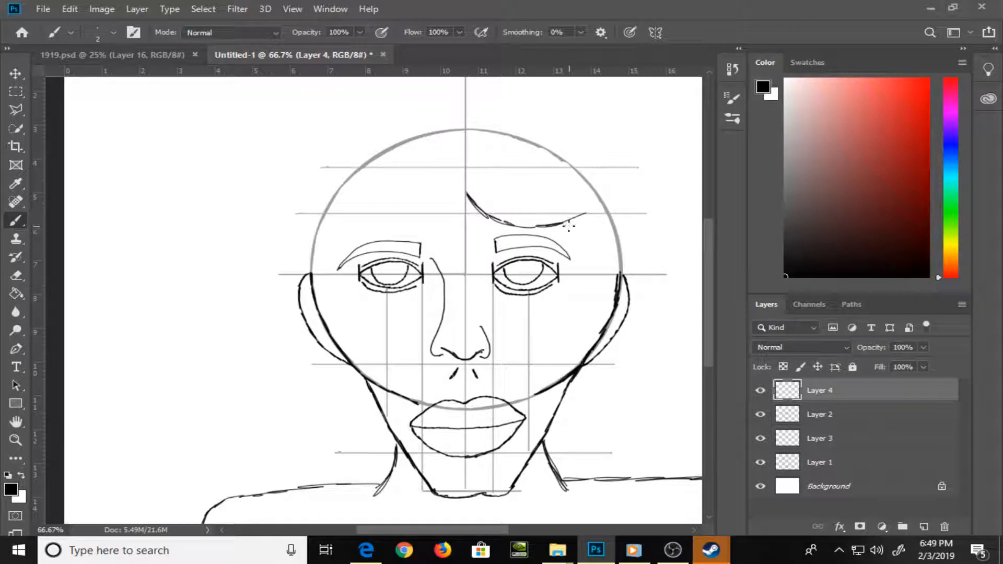
key("ctrl+z")
mouse_move(545, 226)
left_mouse_down()
mouse_move(597, 264)
mouse_move(630, 333)
left_mouse_up()
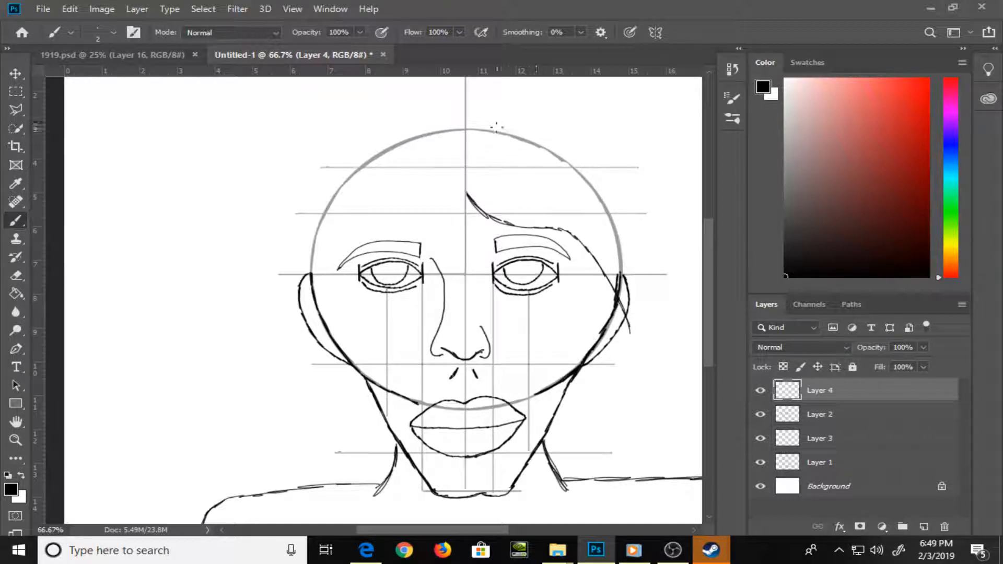
Brush the long outer hair outline from the crown to both shoulders, and the left hairline from the centre parting to the ear
mouse_move(470, 124)
left_mouse_down()
mouse_move(598, 168)
mouse_move(564, 153)
mouse_move(590, 175)
mouse_move(636, 251)
mouse_move(626, 234)
mouse_move(651, 337)
mouse_move(631, 304)
mouse_move(644, 320)
mouse_move(646, 310)
mouse_move(646, 479)
left_mouse_up()
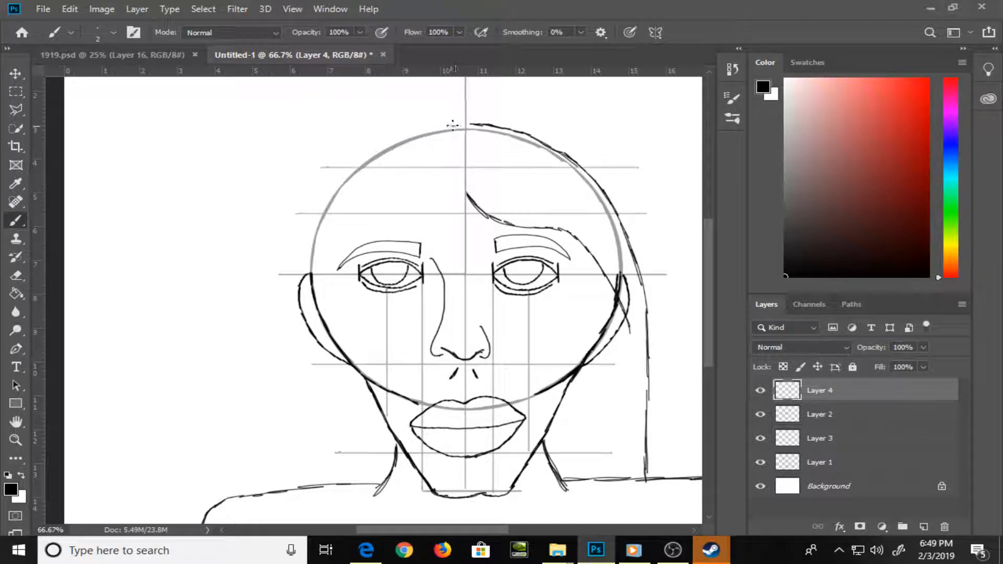
mouse_move(457, 125)
left_mouse_down()
mouse_move(353, 163)
mouse_move(381, 144)
mouse_move(364, 149)
mouse_move(315, 209)
mouse_move(288, 273)
mouse_move(267, 491)
left_mouse_up()
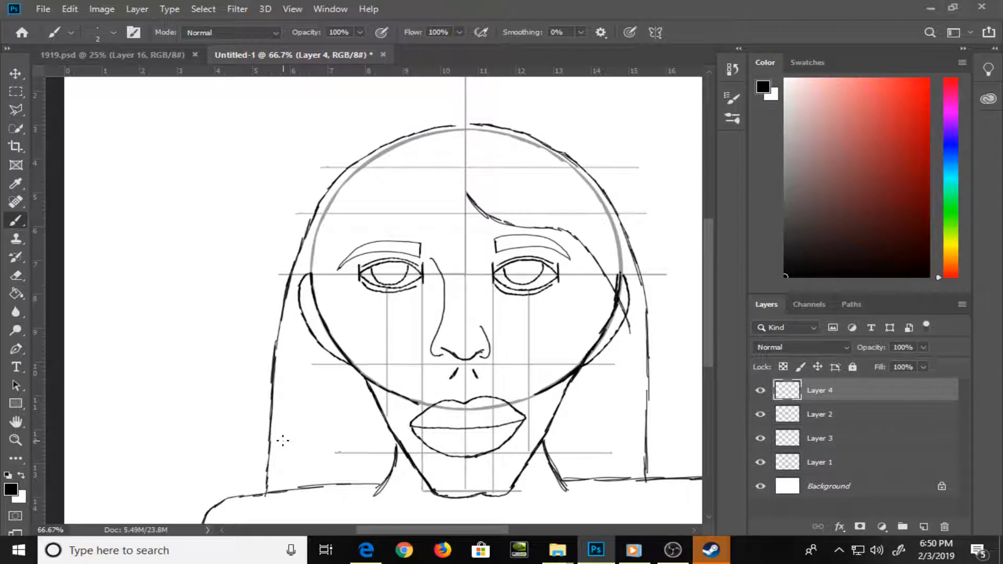
mouse_move(474, 125)
left_mouse_down()
mouse_move(453, 127)
mouse_move(463, 128)
left_mouse_up()
left_click_drag(464, 186, 319, 255)
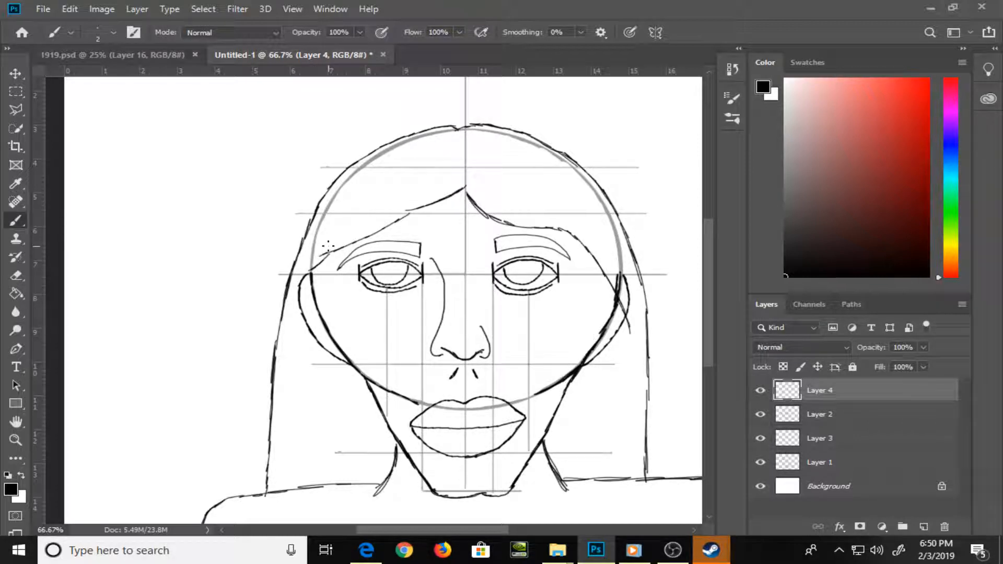
Hide the guide lines on Layer 1 and add a new layer above Layer 4
left_click_drag(605, 376, 527, 276)
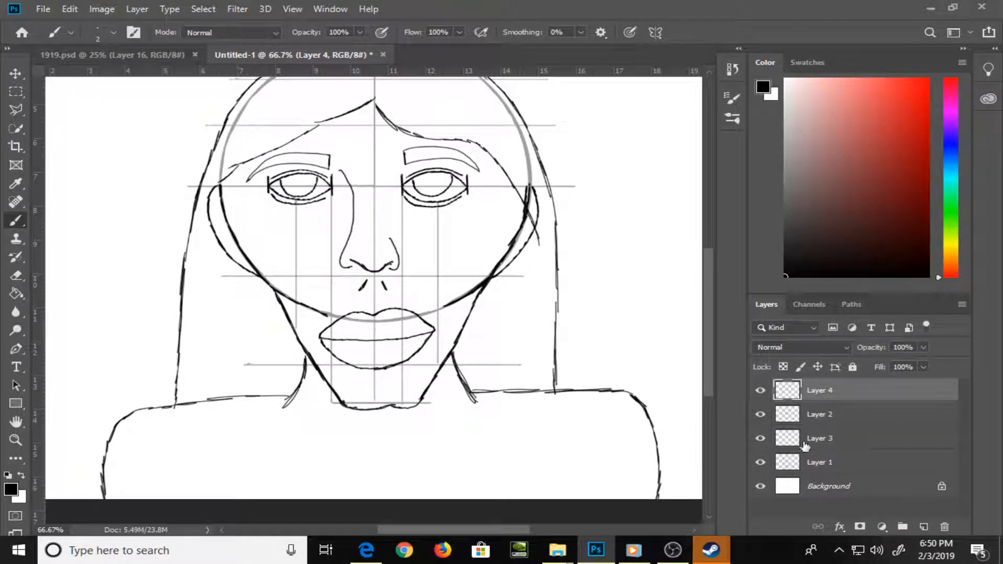
left_click(761, 463)
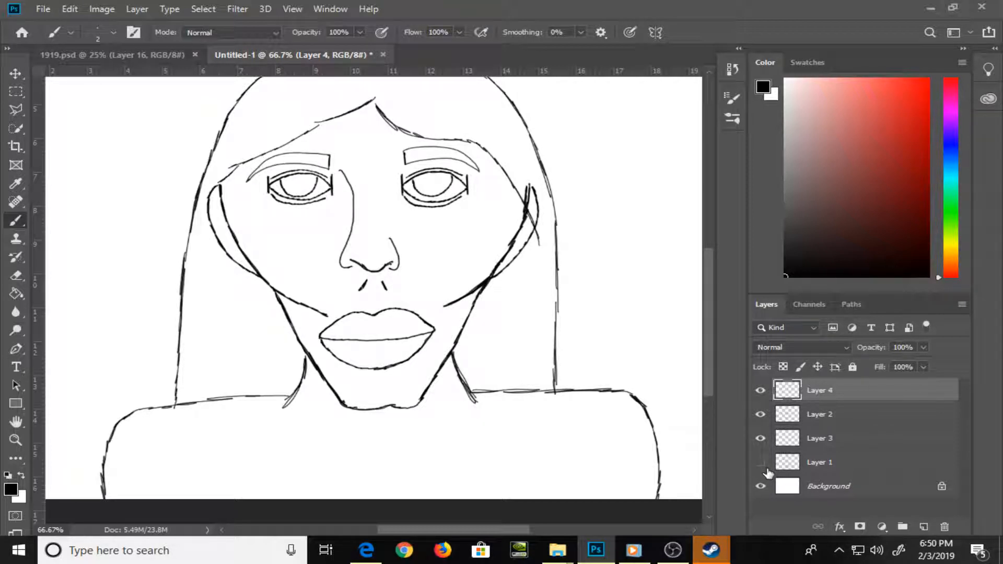
left_click(924, 528)
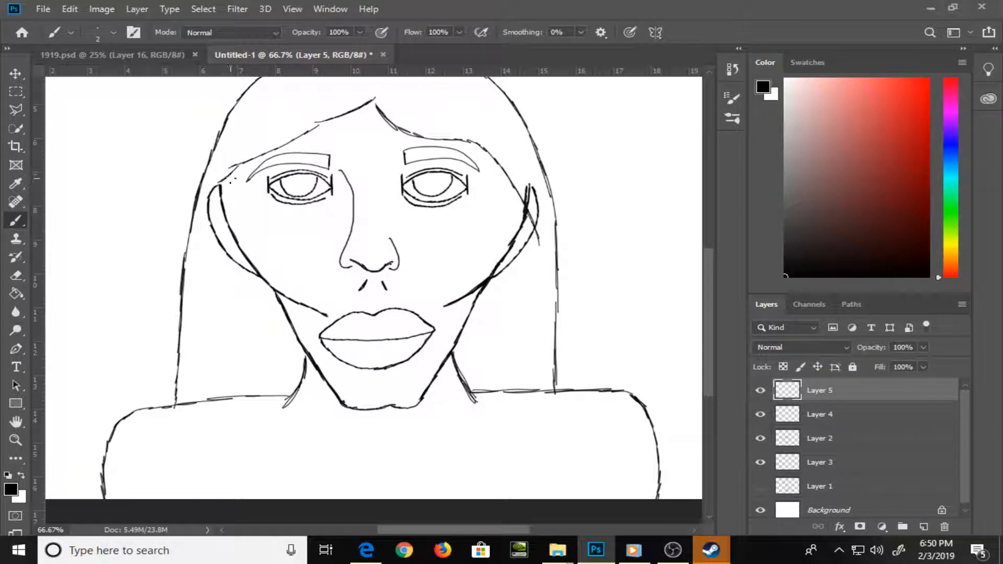
mouse_move(229, 174)
left_mouse_down()
mouse_move(236, 199)
mouse_move(234, 173)
mouse_move(263, 256)
mouse_move(297, 290)
mouse_move(449, 284)
left_mouse_up()
key("ctrl+z")
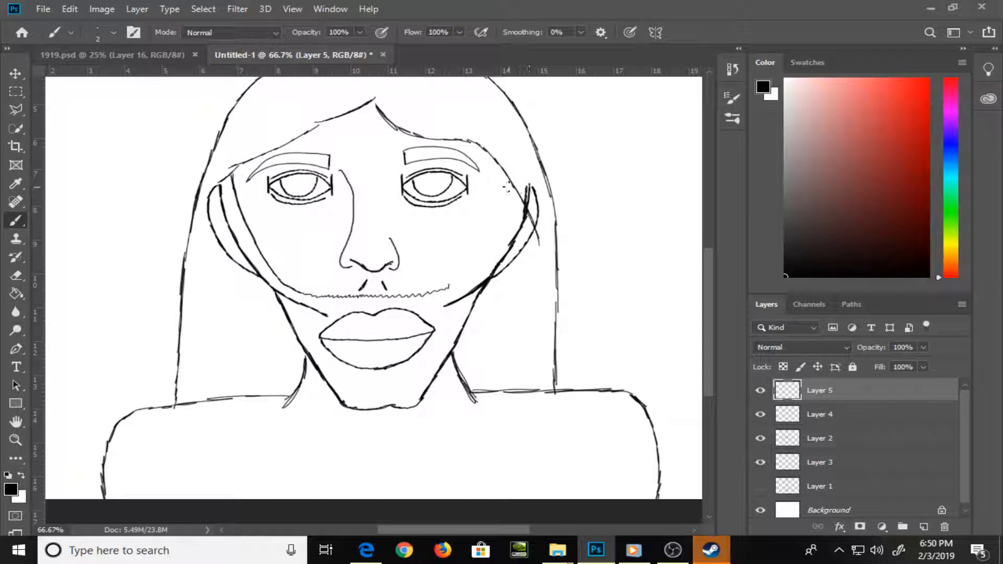
key("ctrl")
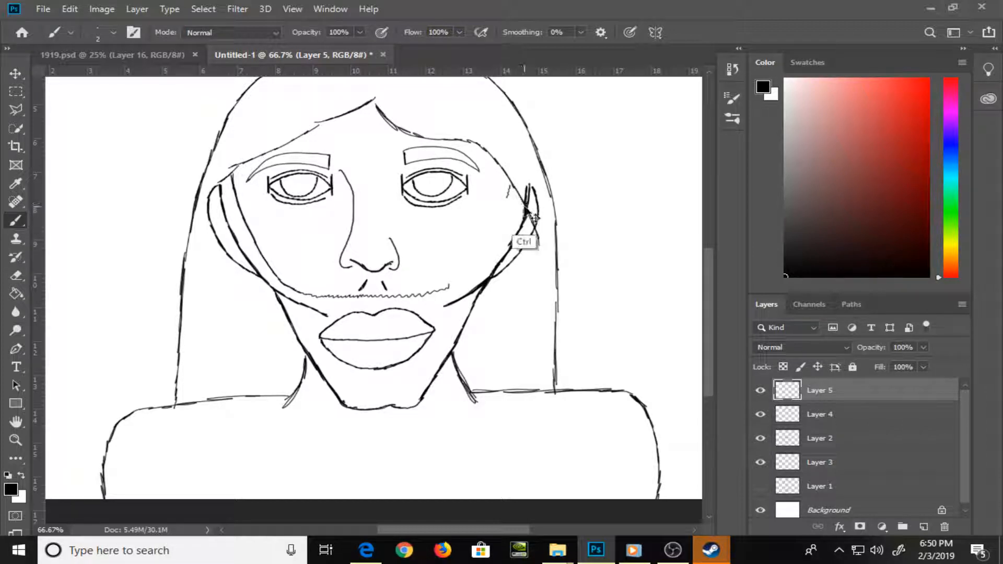
key("ctrl+z")
key("ctrl+z")
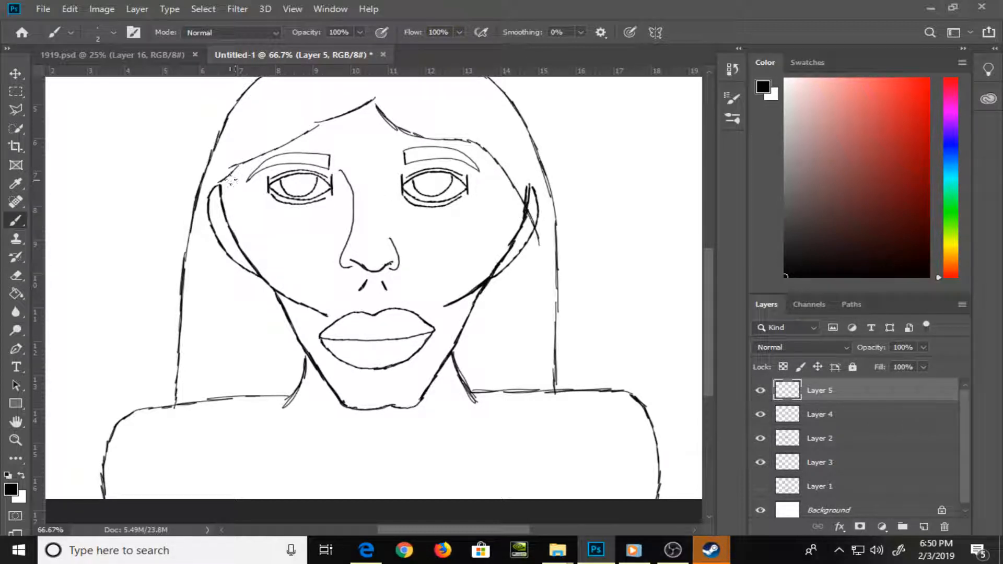
Brush the jagged beard outline on Layer 5: upper edge from ear to ear under the nose, lower edge around the jaw and chin
mouse_move(228, 181)
left_mouse_down()
mouse_move(275, 265)
mouse_move(334, 295)
mouse_move(451, 282)
mouse_move(522, 206)
left_mouse_up()
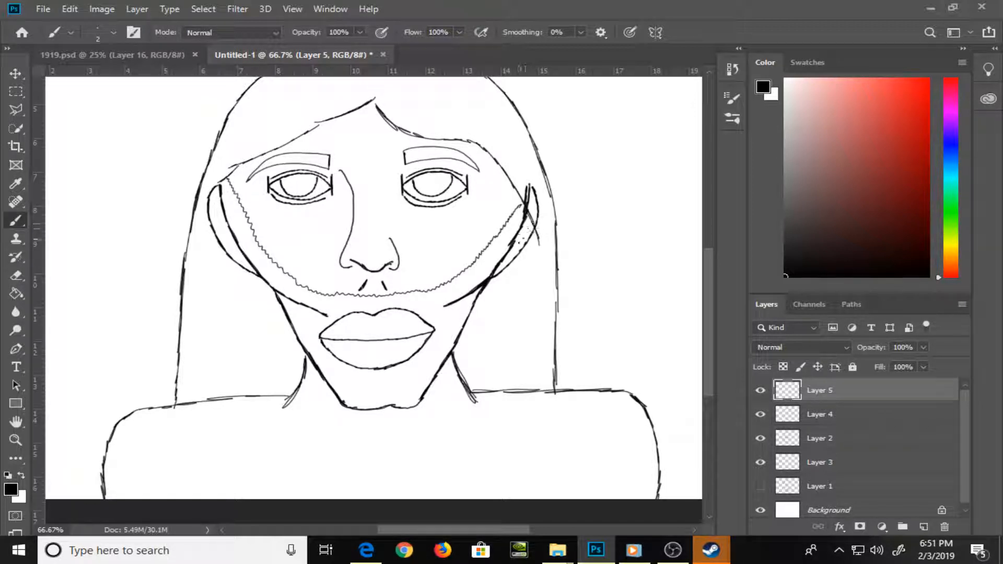
mouse_move(525, 218)
left_mouse_down()
mouse_move(446, 384)
mouse_move(398, 425)
mouse_move(347, 423)
mouse_move(324, 410)
mouse_move(294, 377)
mouse_move(256, 272)
left_mouse_up()
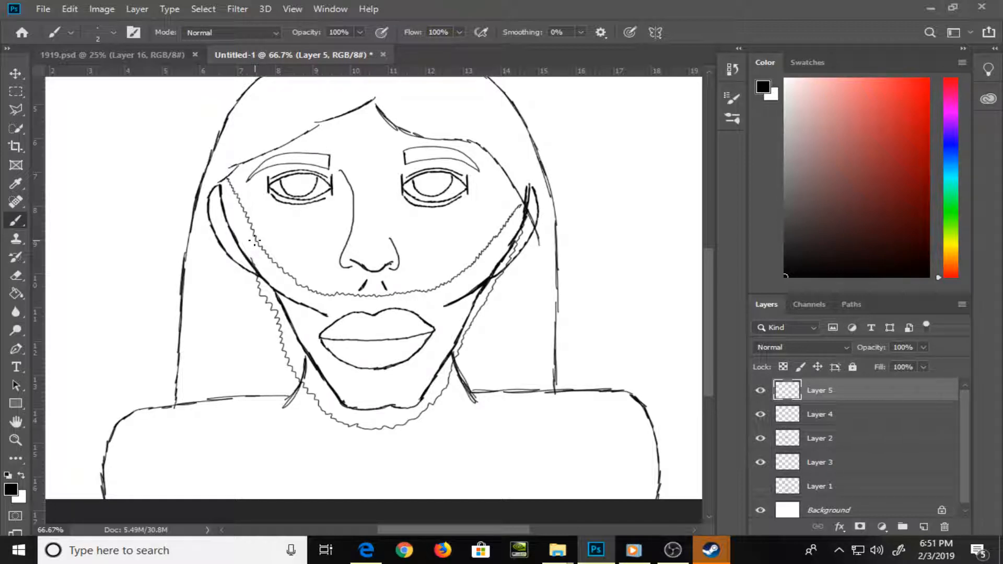
key("ctrl+z")
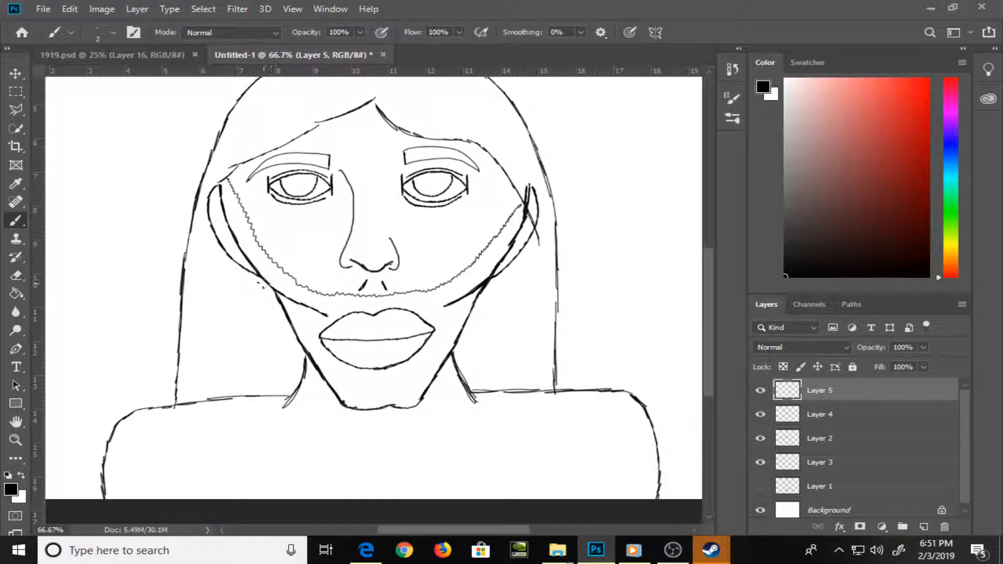
mouse_move(261, 278)
left_mouse_down()
mouse_move(327, 404)
mouse_move(358, 422)
mouse_move(393, 424)
mouse_move(431, 404)
mouse_move(490, 278)
left_mouse_up()
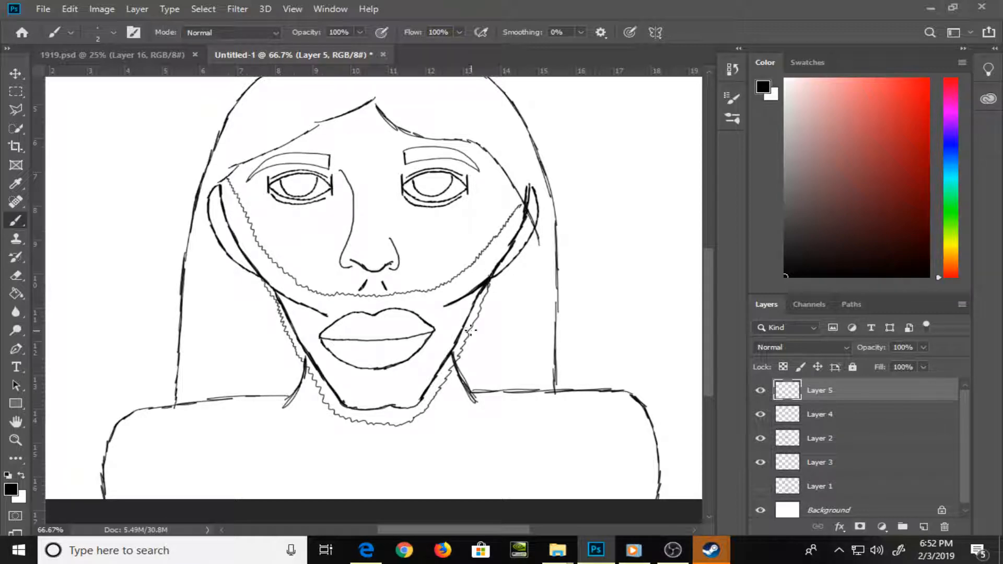
Switch to Microsoft Edge and search Bing Images for "man face beard" to view reference photos of bearded faces
left_click(373, 546)
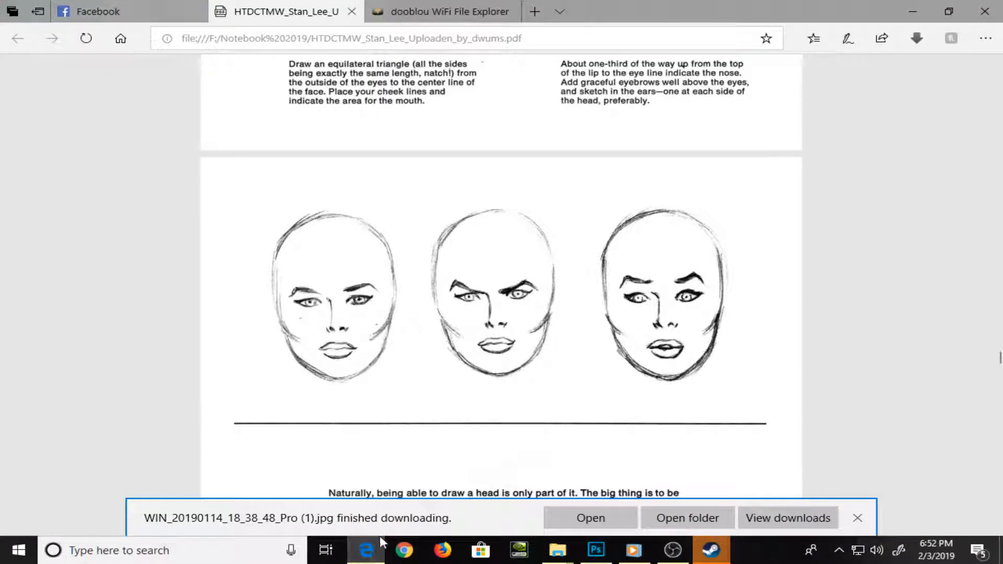
left_click(446, 12)
left_click(449, 39)
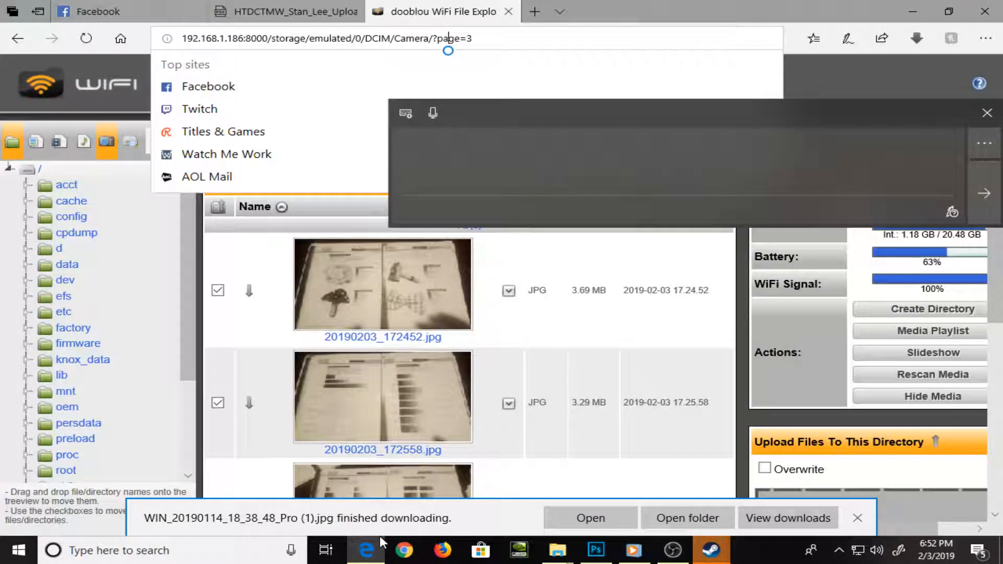
left_click(473, 39)
key("ctrl+a")
type("man fa")
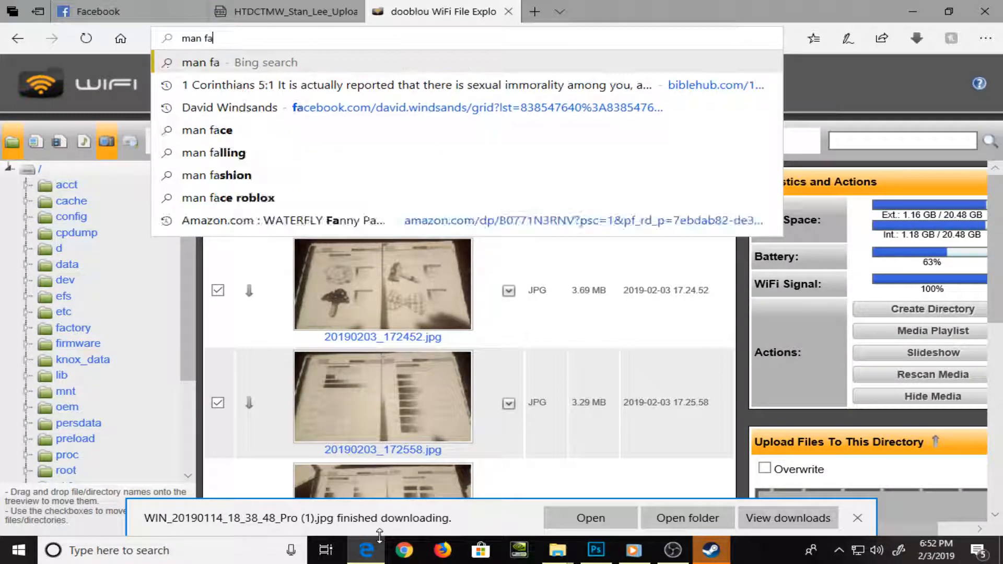
type("ce beard")
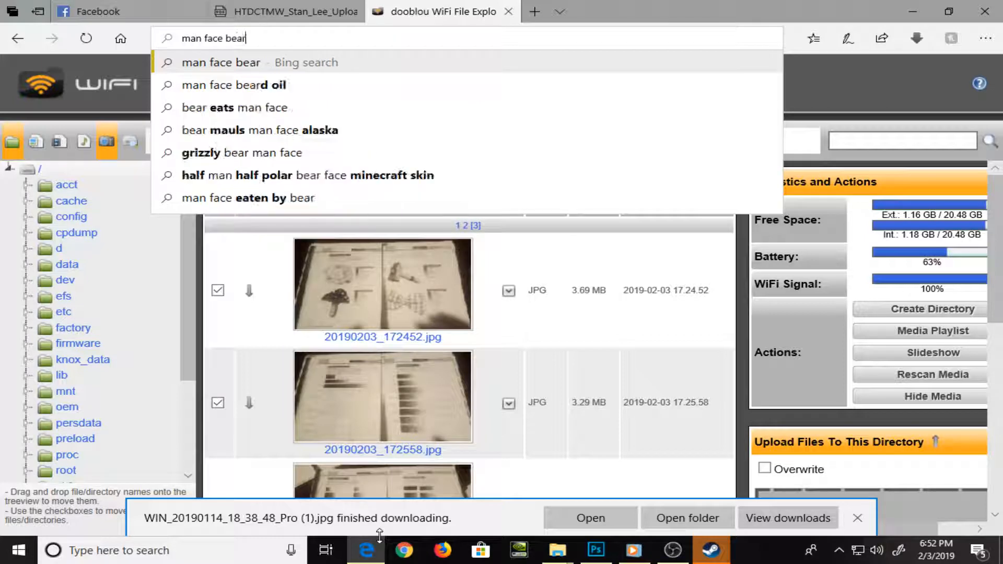
key("Return")
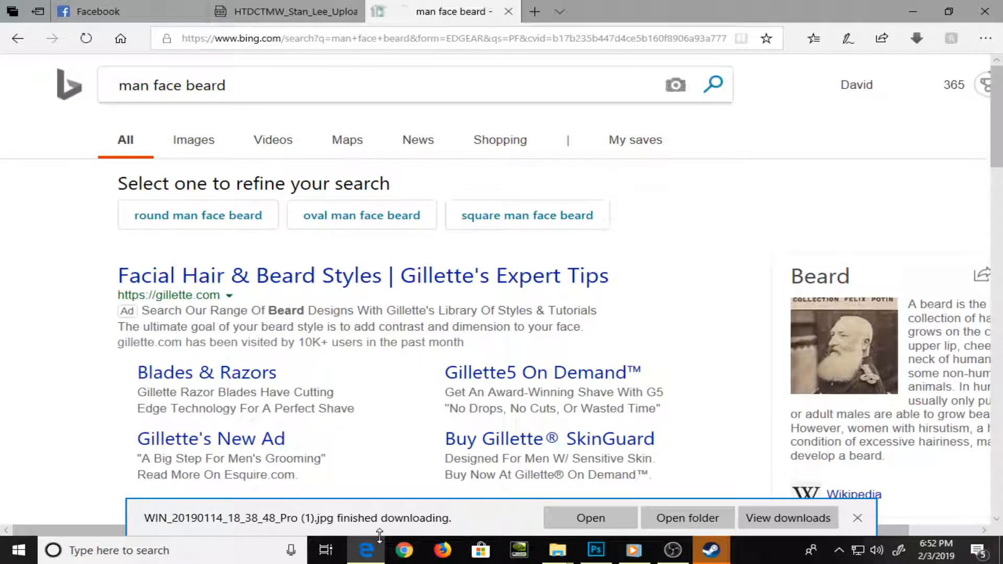
left_click(194, 141)
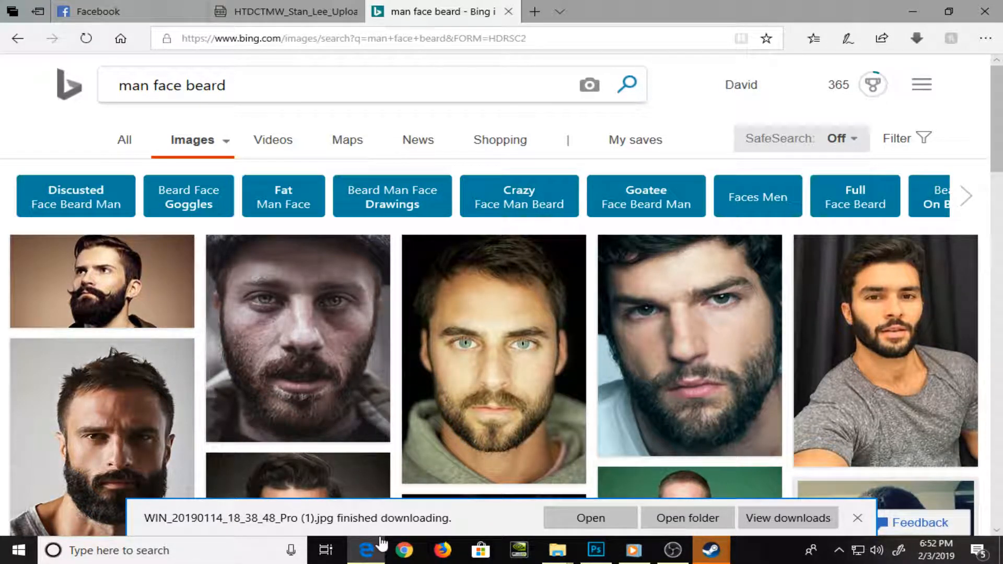
scroll(381, 539, "down", 3)
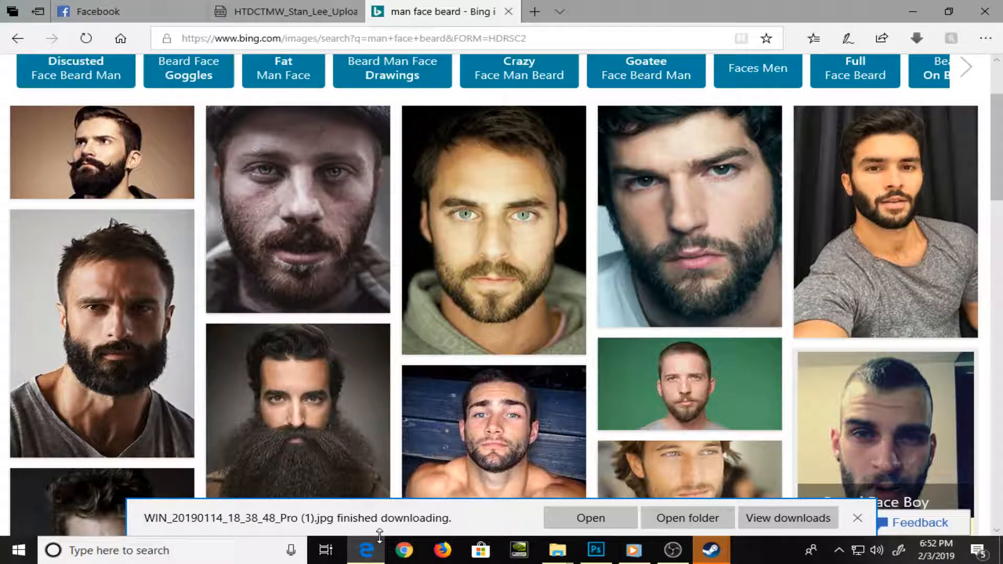
Compare the beard outline in the Photoshop drawing with the bearded-face photos in Edge
key("alt+Tab")
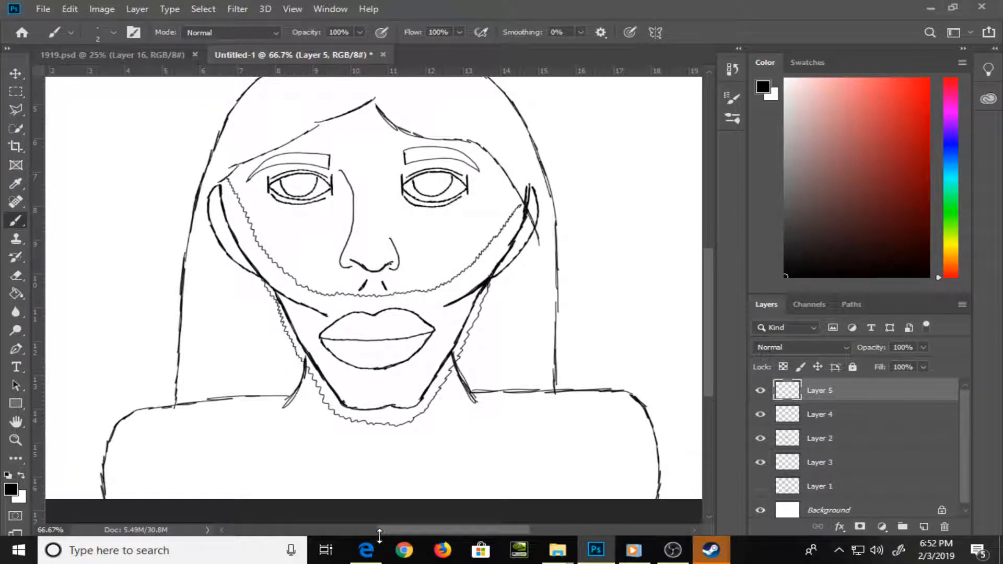
key("alt+Tab")
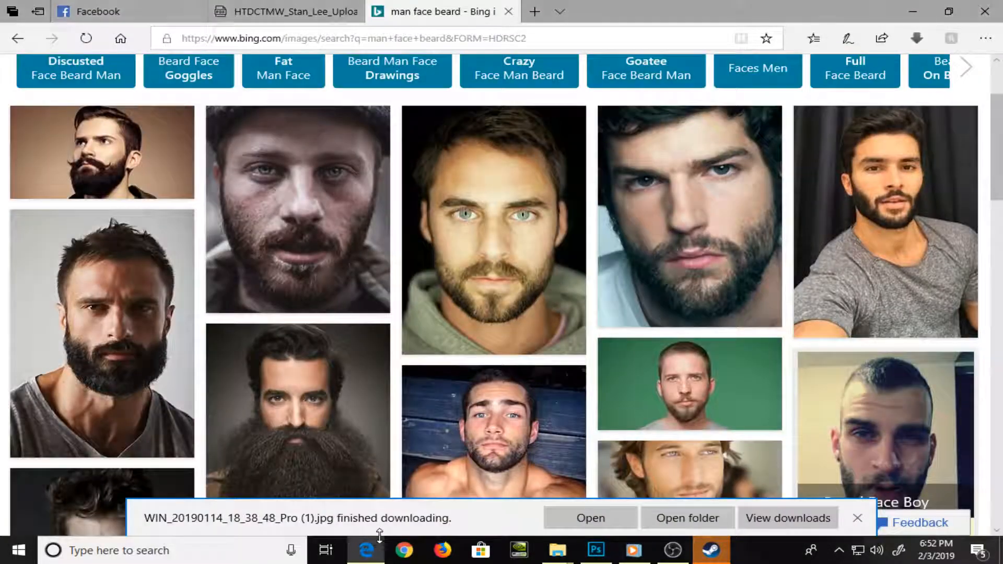
key("alt+Tab")
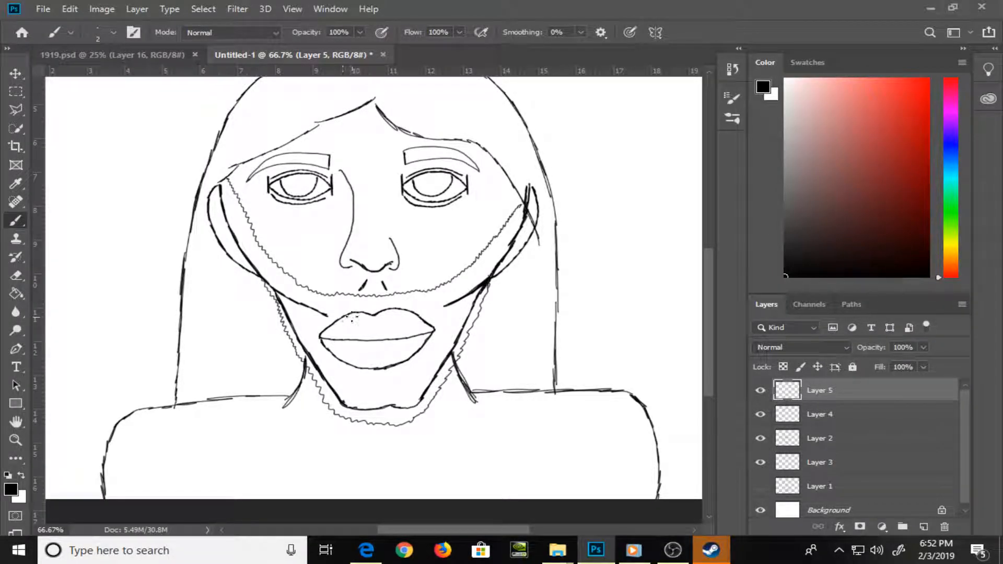
key("super+Tab")
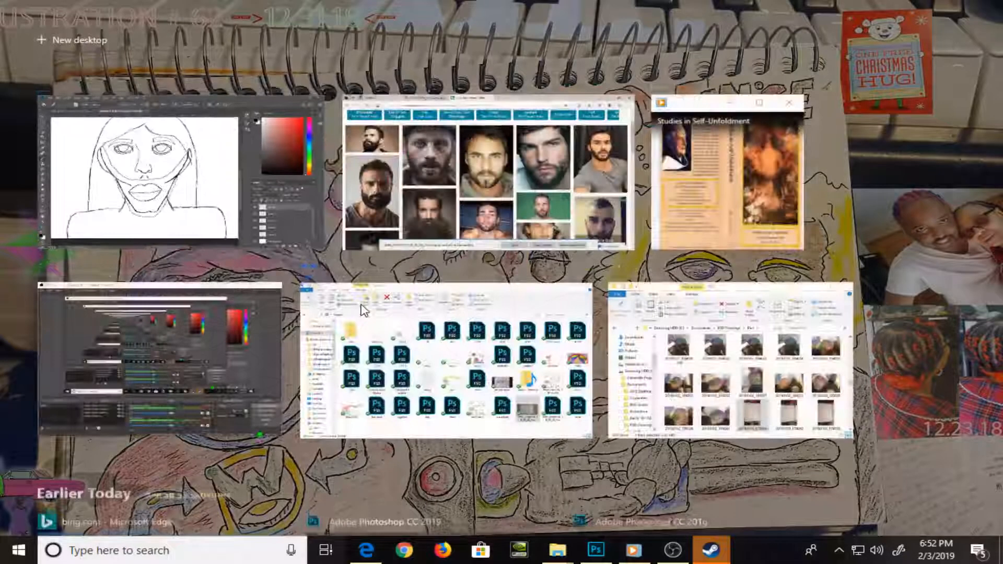
key("Escape")
key("alt+Tab")
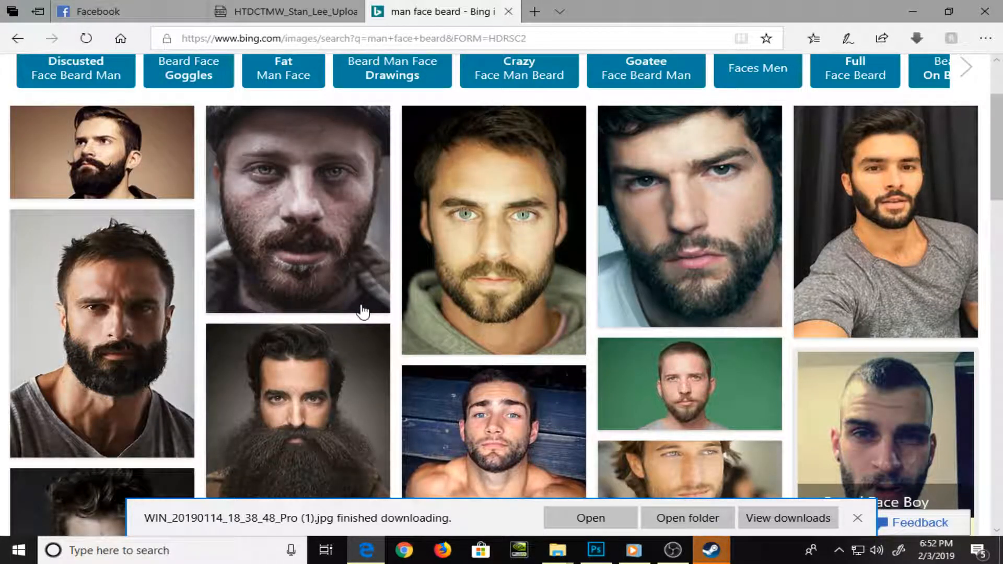
Return to Photoshop and brush jagged beard edges under the lower lip and along both cheek lines on Layer 5
key("alt+Tab")
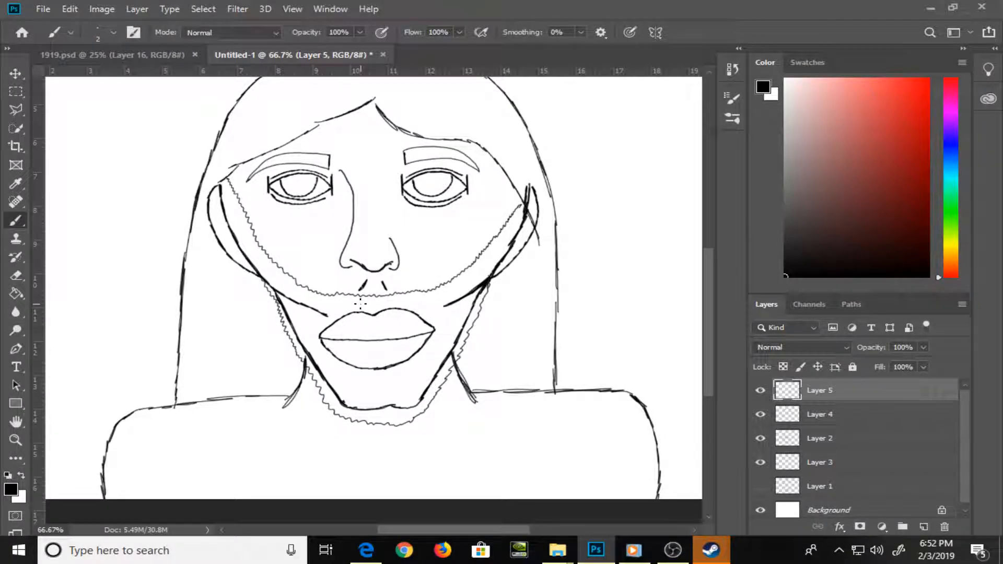
mouse_move(333, 355)
left_mouse_down()
mouse_move(376, 375)
mouse_move(404, 369)
mouse_move(421, 343)
left_mouse_up()
left_click_drag(271, 286, 328, 313)
left_click_drag(442, 309, 473, 291)
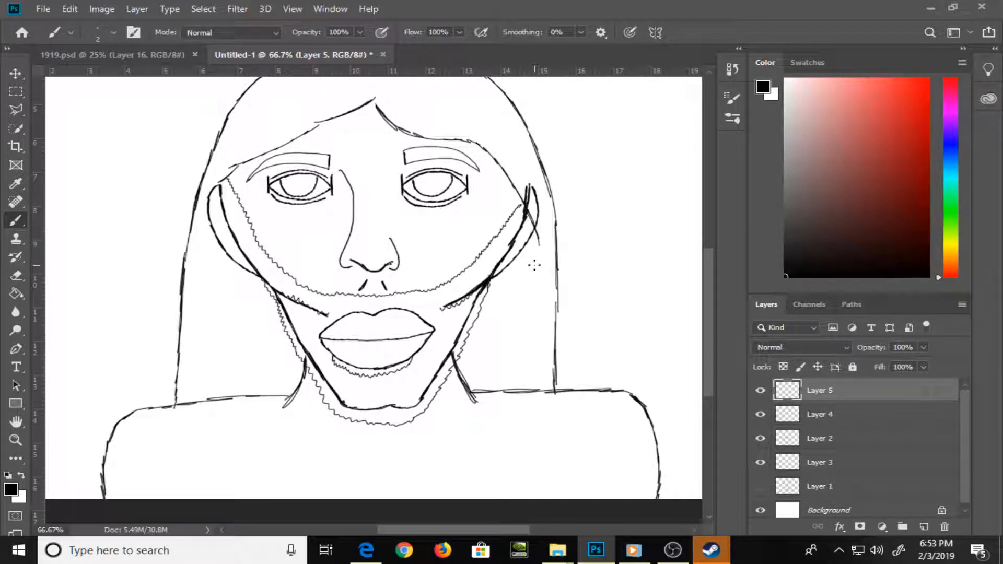
Add a new layer above Layer 5 and save the document as 23192.psd in the Pics folder with Maximize Compatibility on
left_click(923, 528)
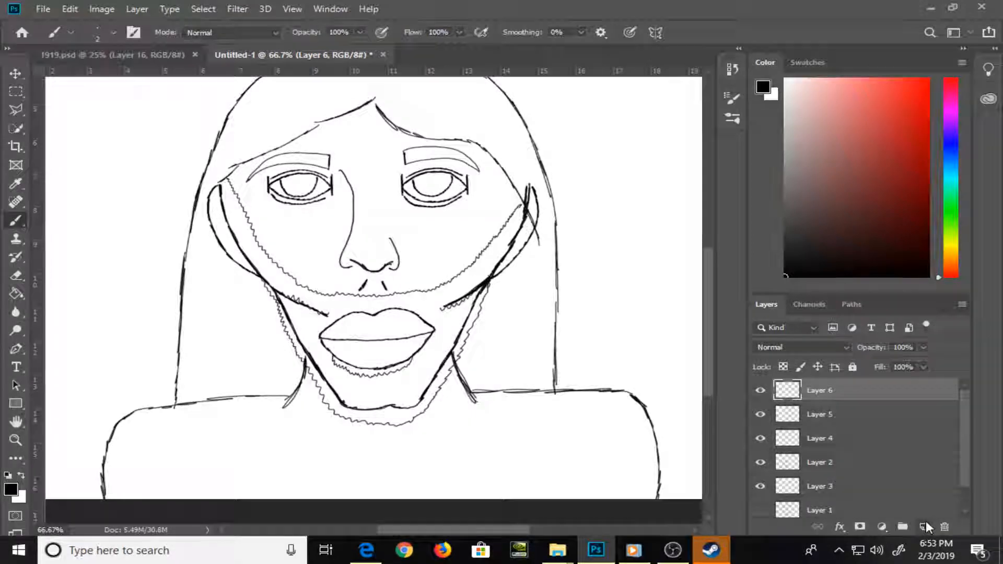
key("ctrl+shift+s")
type("231")
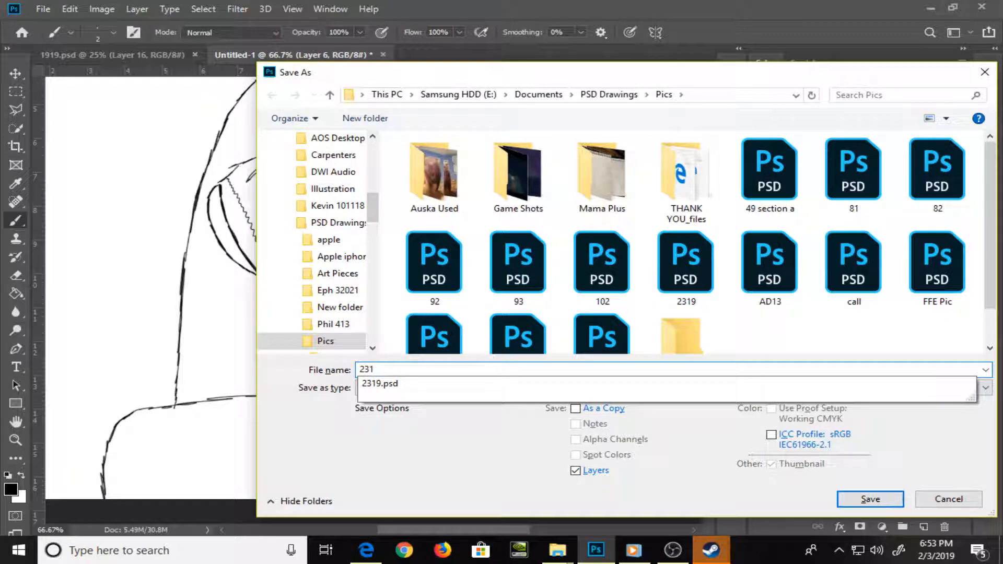
type("9")
key("Return")
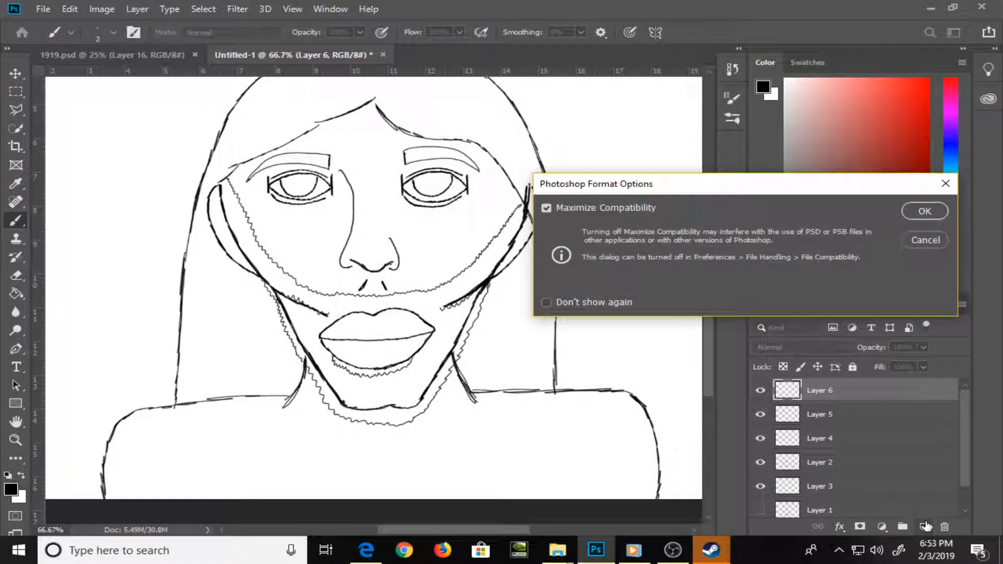
key("Return")
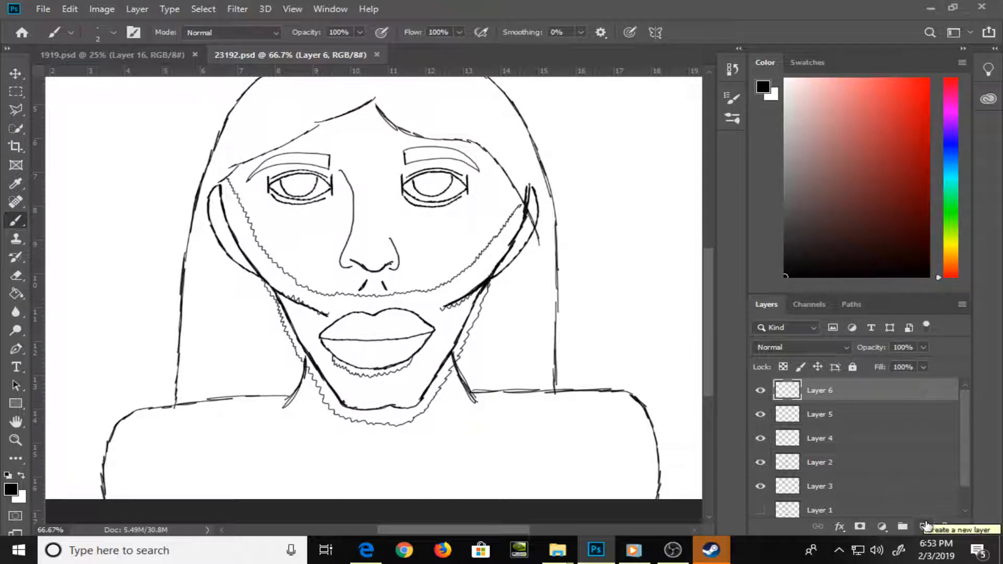
Handwrite "BRB water" above the head on Layer 6, and clear the layer's contents
key("ctrl+0")
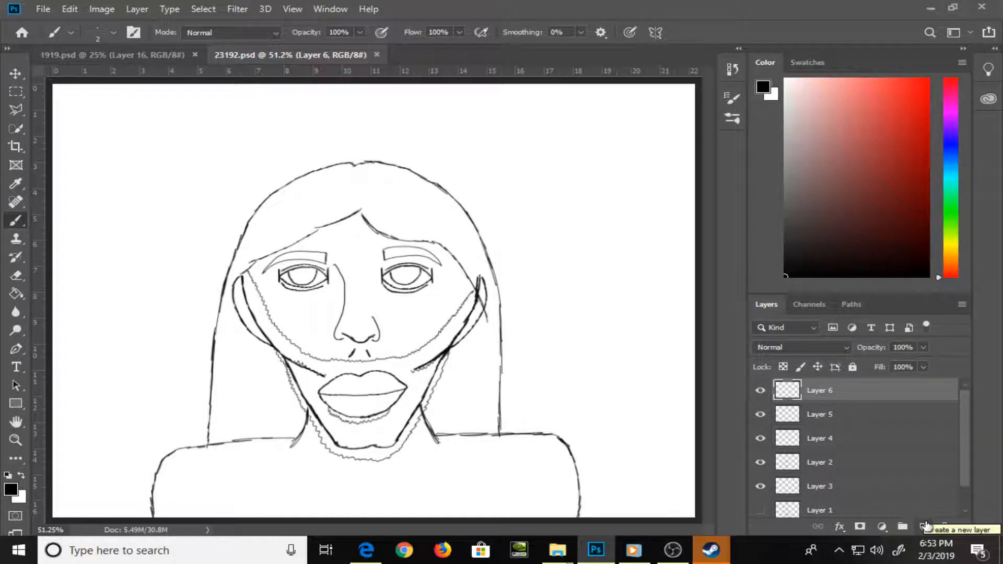
left_click(762, 394)
left_click(762, 393)
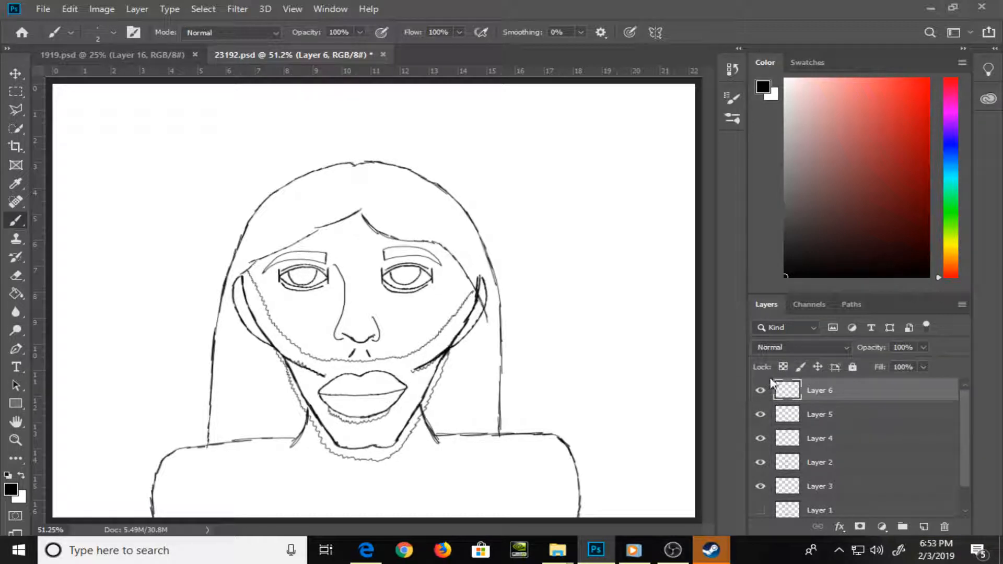
mouse_move(97, 140)
left_mouse_down()
mouse_move(124, 205)
mouse_move(98, 135)
mouse_move(127, 121)
mouse_move(121, 157)
mouse_move(149, 173)
mouse_move(184, 118)
mouse_move(189, 153)
mouse_move(243, 179)
mouse_move(257, 110)
mouse_move(272, 153)
mouse_move(272, 143)
mouse_move(367, 151)
mouse_move(427, 138)
mouse_move(468, 162)
mouse_move(475, 129)
mouse_move(511, 125)
mouse_move(522, 155)
mouse_move(569, 118)
left_mouse_up()
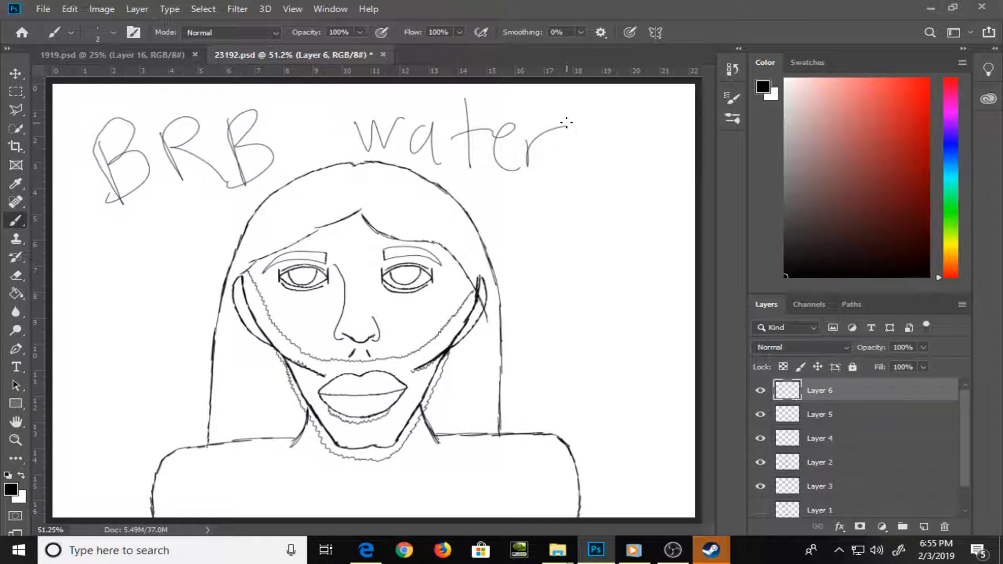
key("ctrl+a")
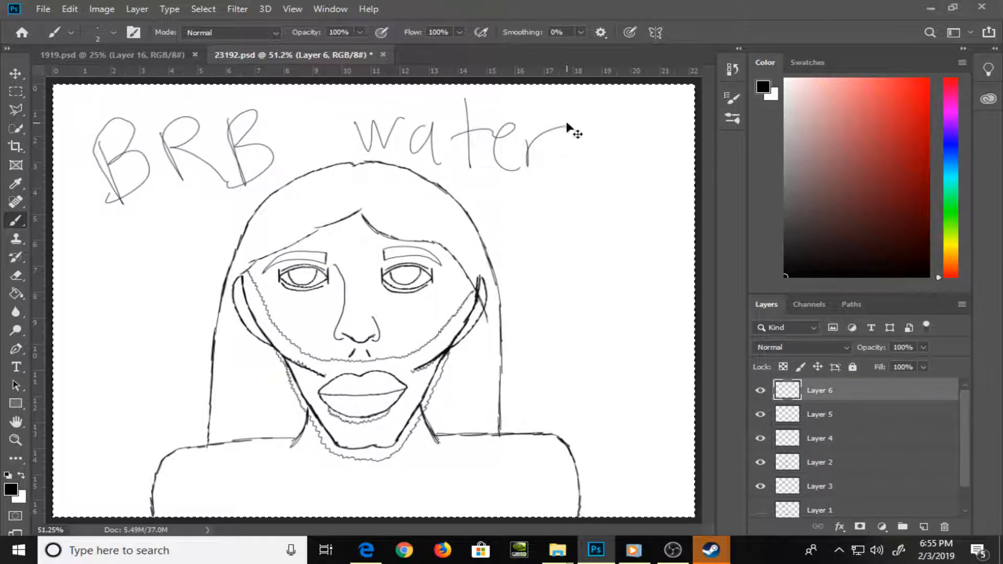
key("Delete")
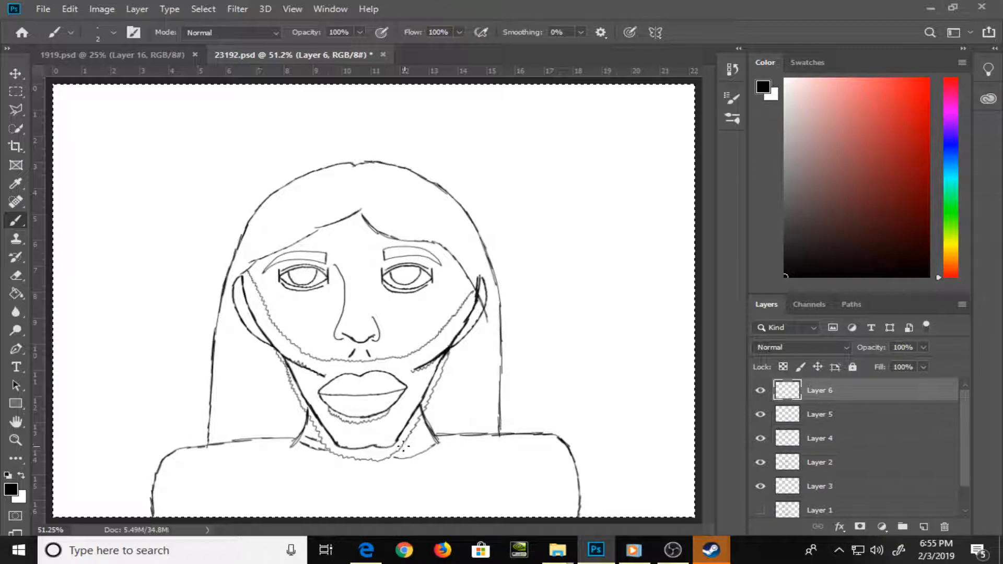
Brush short curved neck strokes beside the beard under the jaw on Layer 6, and add a new layer above it
left_click_drag(398, 448, 430, 441)
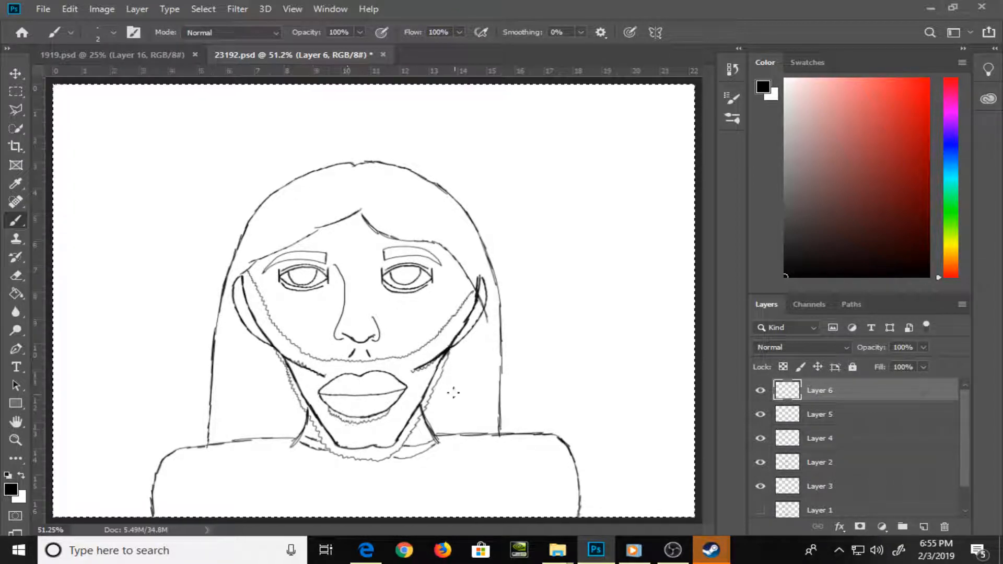
left_click_drag(333, 417, 357, 422)
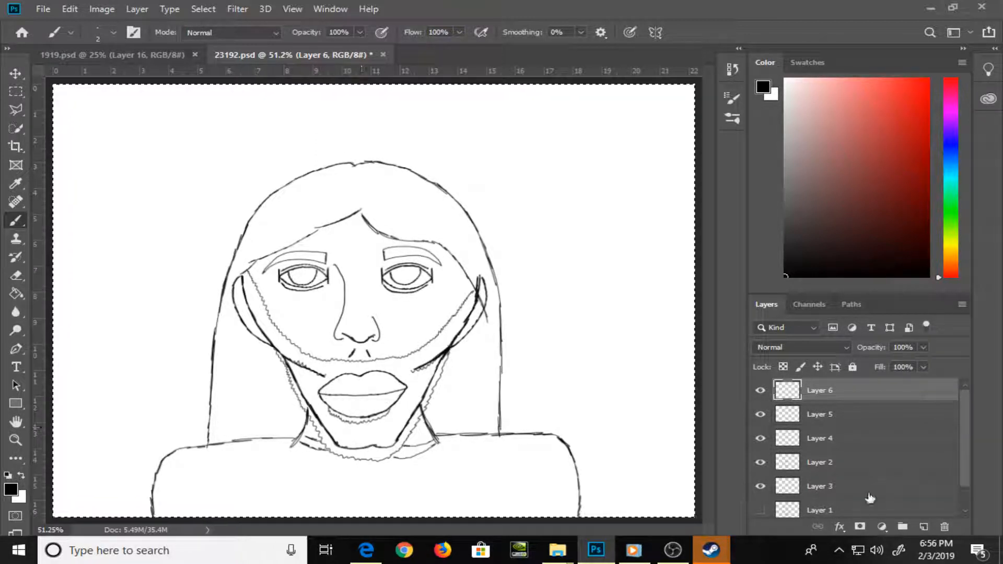
left_click(924, 527)
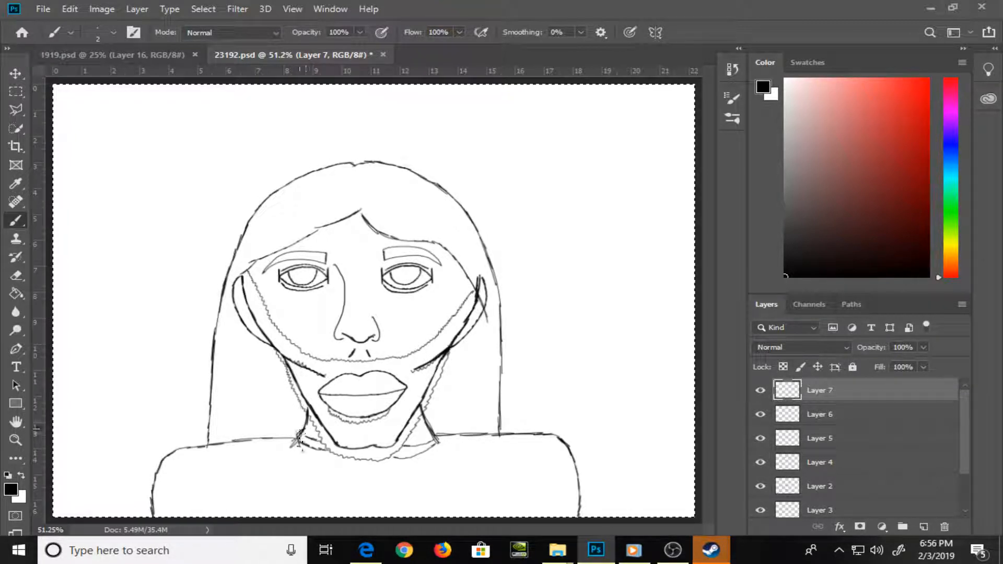
Brush the inner and outer curves of a round shirt collar around the neck on Layer 7, closing them at both shoulders
mouse_move(300, 444)
left_mouse_down()
mouse_move(336, 482)
mouse_move(359, 487)
mouse_move(395, 479)
mouse_move(430, 426)
left_mouse_up()
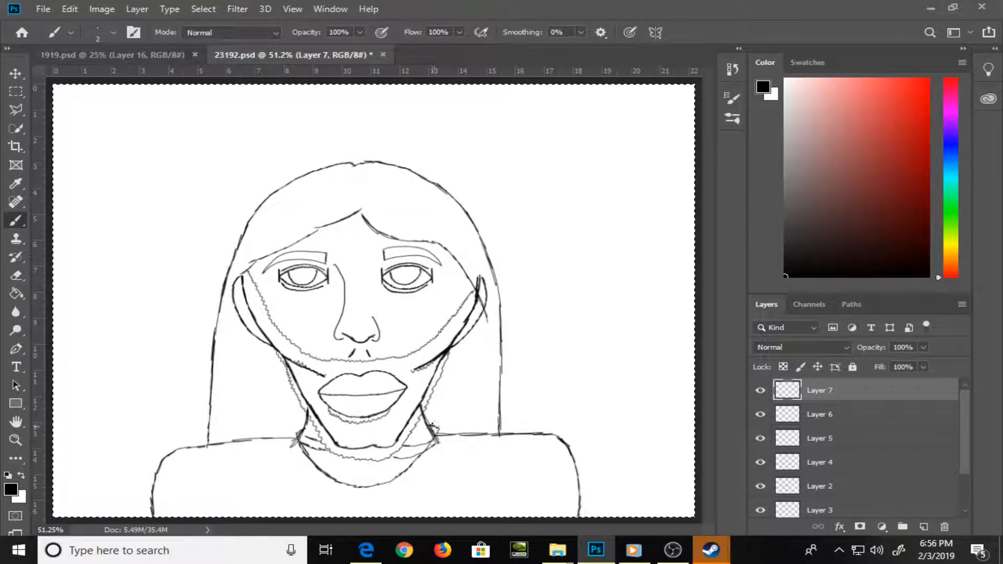
mouse_move(306, 425)
left_mouse_down()
mouse_move(289, 438)
mouse_move(291, 459)
mouse_move(326, 491)
mouse_move(395, 489)
mouse_move(380, 241)
left_mouse_up()
key("ctrl+plus")
key("ctrl+plus")
left_click_drag(337, 438, 408, 399)
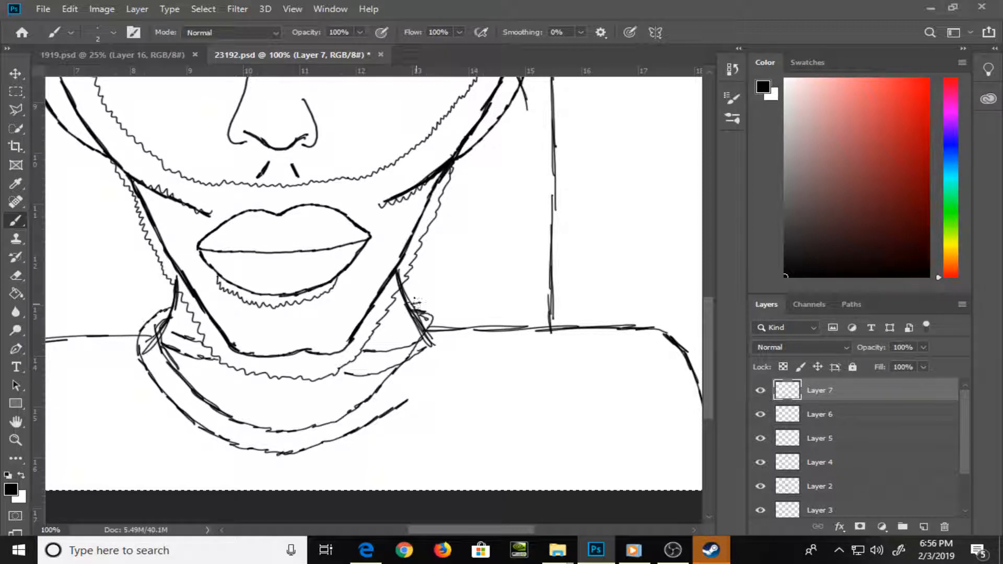
mouse_move(432, 306)
left_mouse_down()
mouse_move(443, 350)
mouse_move(401, 403)
left_mouse_up()
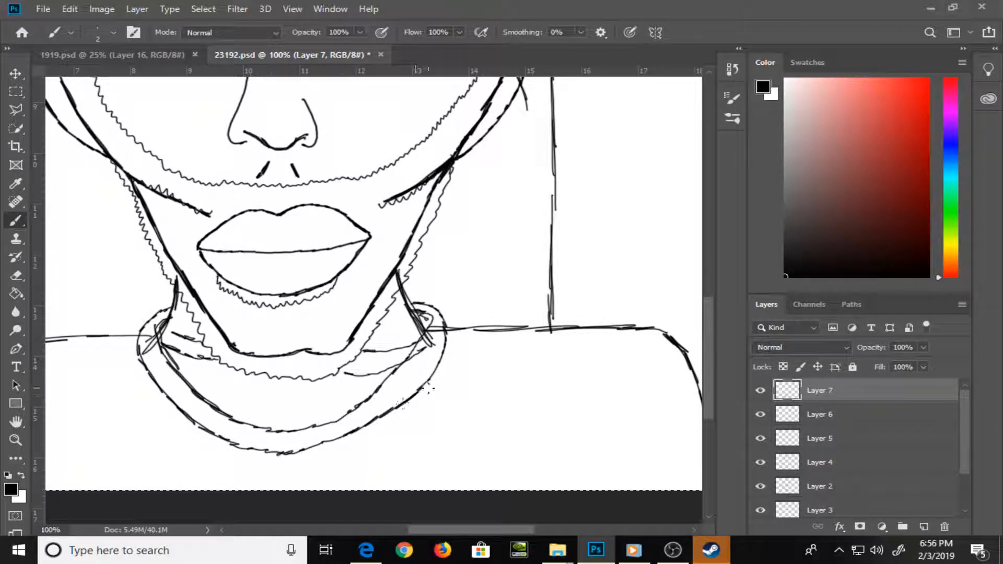
Brush a stepped, mirrored outline below the collar's centre, running down to the canvas edge
scroll(522, 314, "down", 3)
scroll(536, 297, "left", 2)
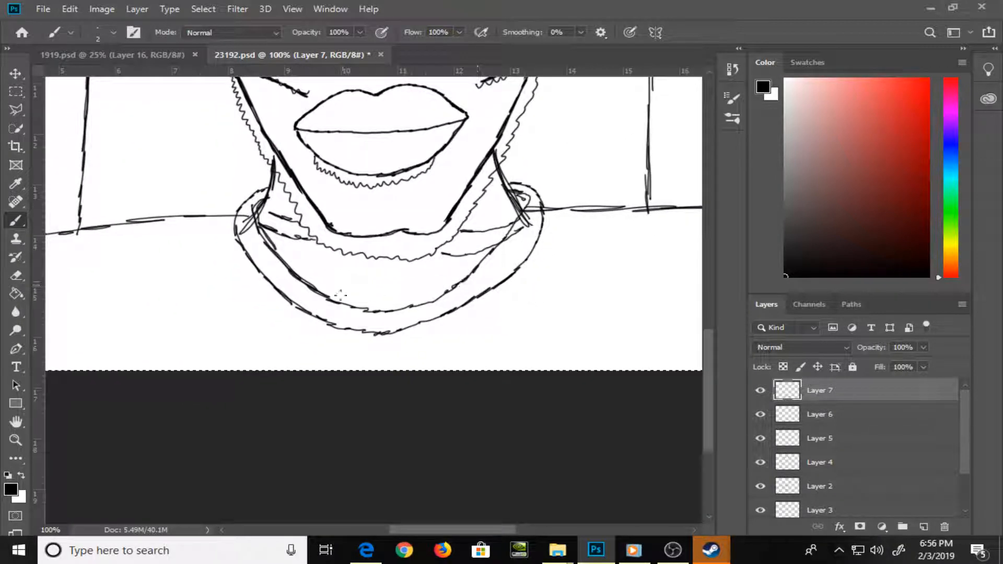
left_click_drag(359, 334, 322, 370)
key("ctrl+z")
left_click_drag(361, 332, 359, 359)
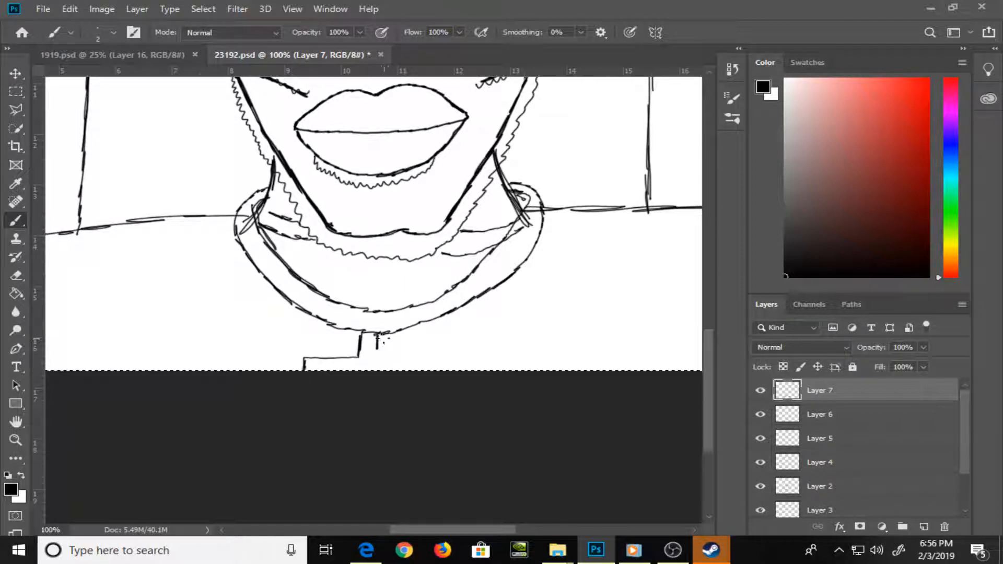
key("ctrl+z")
mouse_move(395, 357)
left_mouse_down()
mouse_move(424, 358)
mouse_move(444, 373)
left_mouse_up()
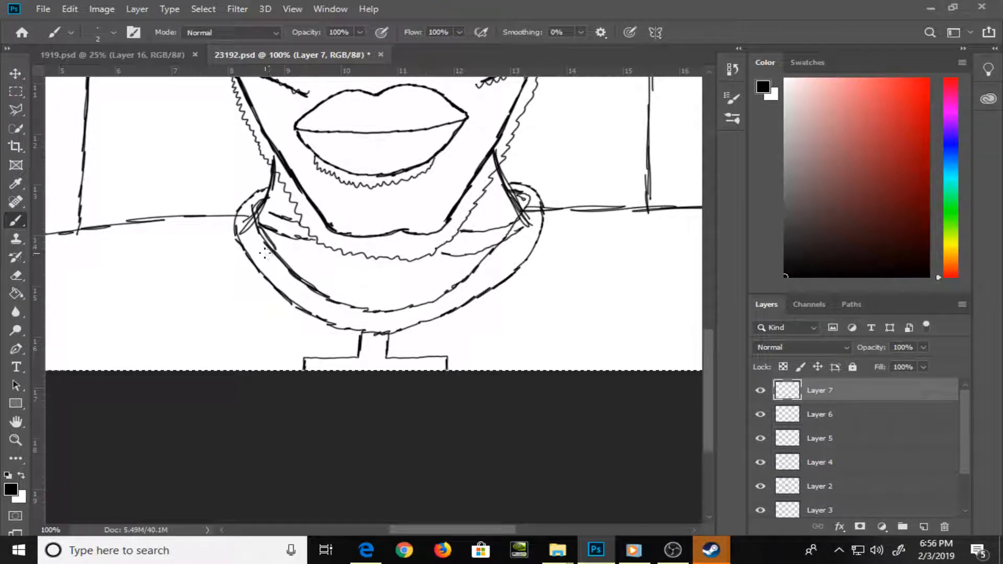
Brush short ribbing strokes across the collar band all the way around the neck
mouse_move(257, 225)
left_mouse_down()
mouse_move(282, 278)
mouse_move(329, 320)
left_mouse_up()
left_click_drag(413, 307, 406, 324)
left_click_drag(477, 281, 466, 301)
left_click_drag(509, 242, 507, 272)
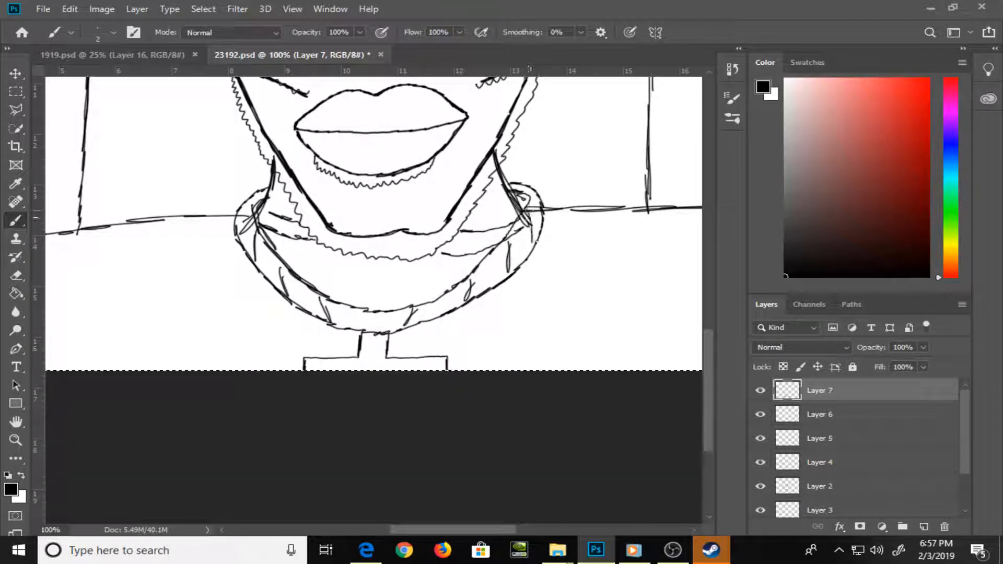
key("ctrl+0")
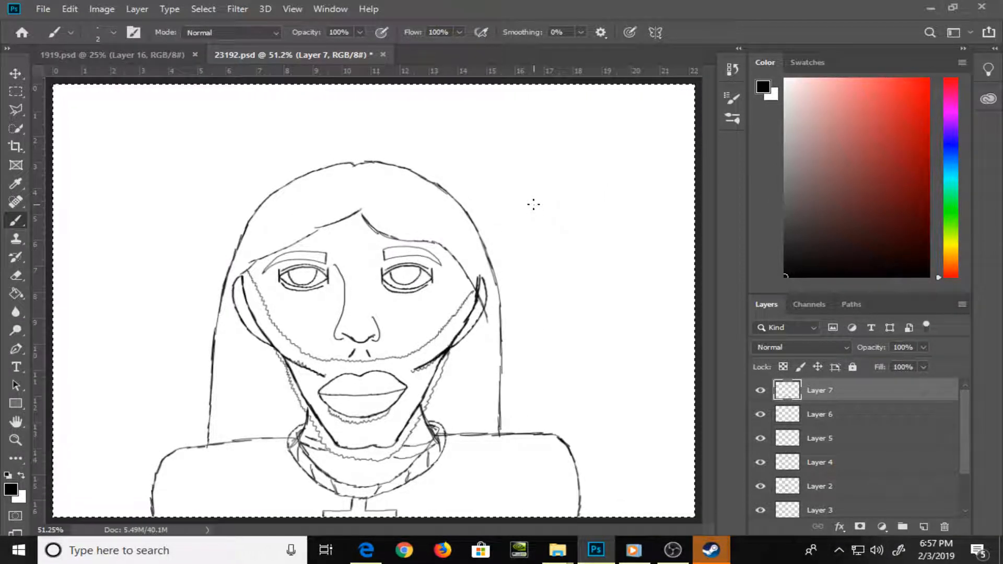
Brush hair strand strokes down both side lengths and across the top of the hair on Layer 7
mouse_move(225, 364)
left_mouse_down()
mouse_move(232, 402)
mouse_move(256, 384)
mouse_move(262, 416)
left_mouse_up()
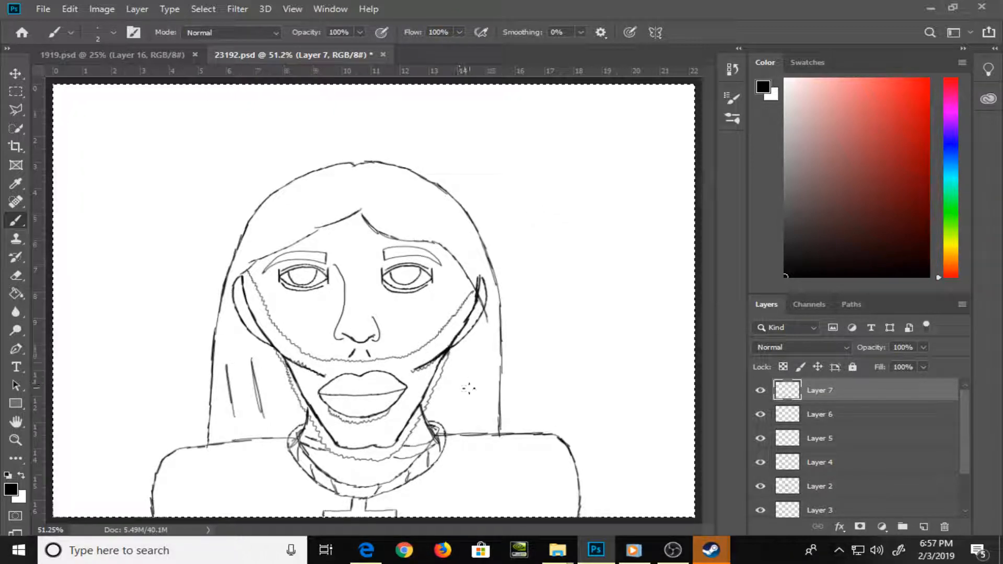
left_click_drag(462, 360, 453, 398)
left_click_drag(483, 344, 477, 401)
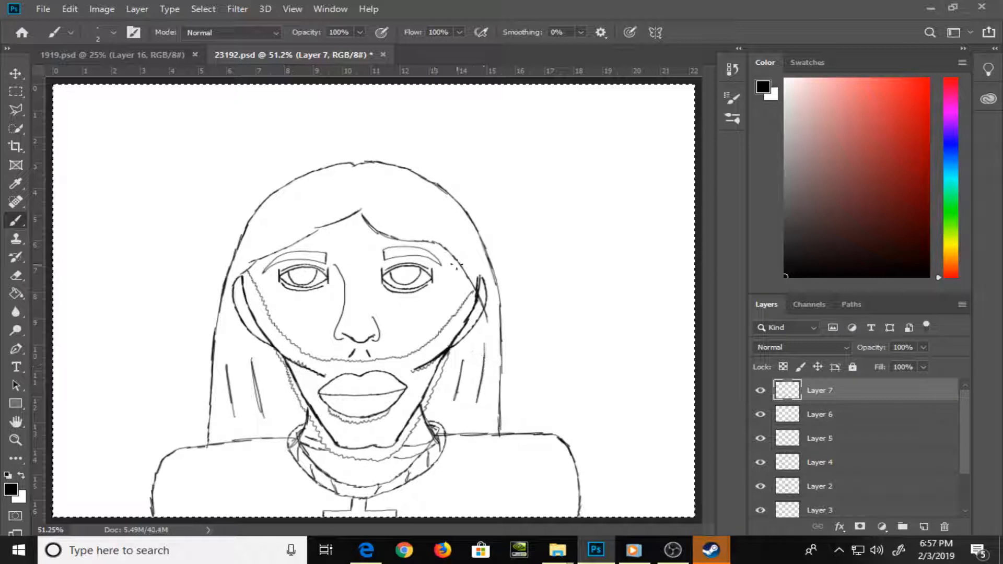
mouse_move(385, 209)
left_mouse_down()
mouse_move(401, 226)
mouse_move(444, 235)
left_mouse_up()
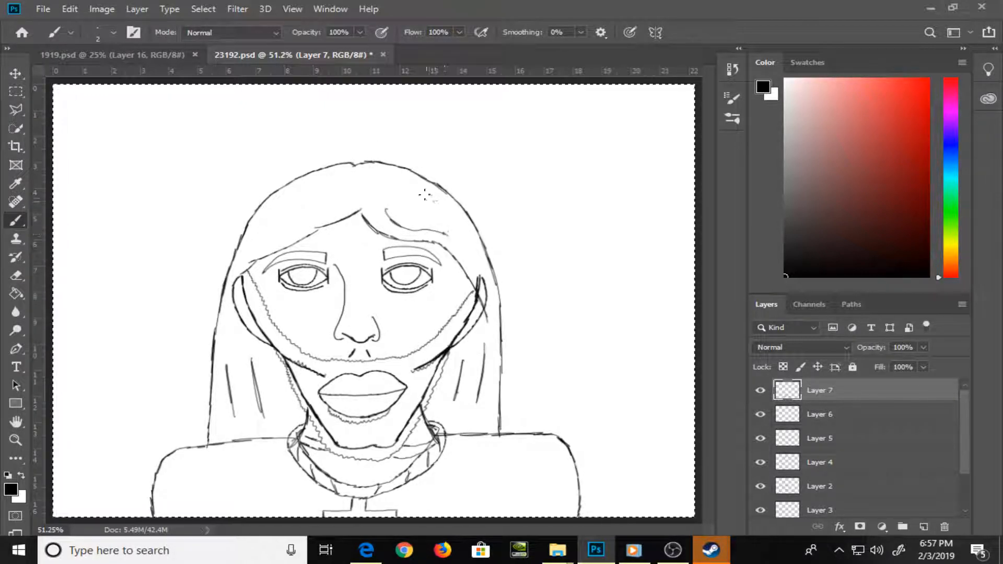
left_click_drag(424, 194, 456, 225)
left_click_drag(430, 200, 453, 225)
left_click_drag(314, 216, 344, 206)
mouse_move(344, 207)
left_mouse_down()
mouse_move(276, 236)
mouse_move(272, 217)
mouse_move(320, 191)
mouse_move(412, 188)
left_mouse_up()
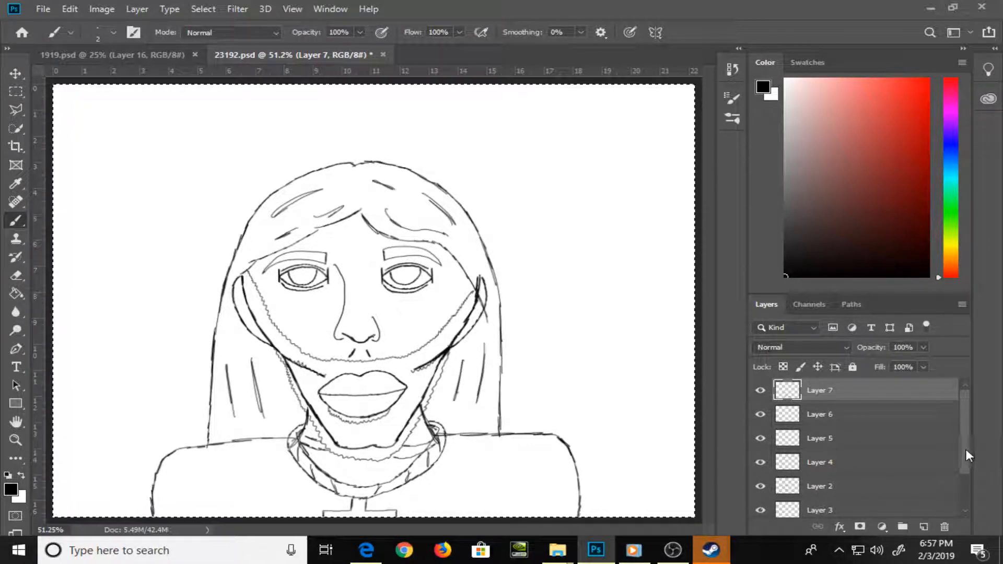
Identify the face outline layer by toggling visibility, duplicate Layer 2, and hide the original
left_click_drag(966, 450, 967, 485)
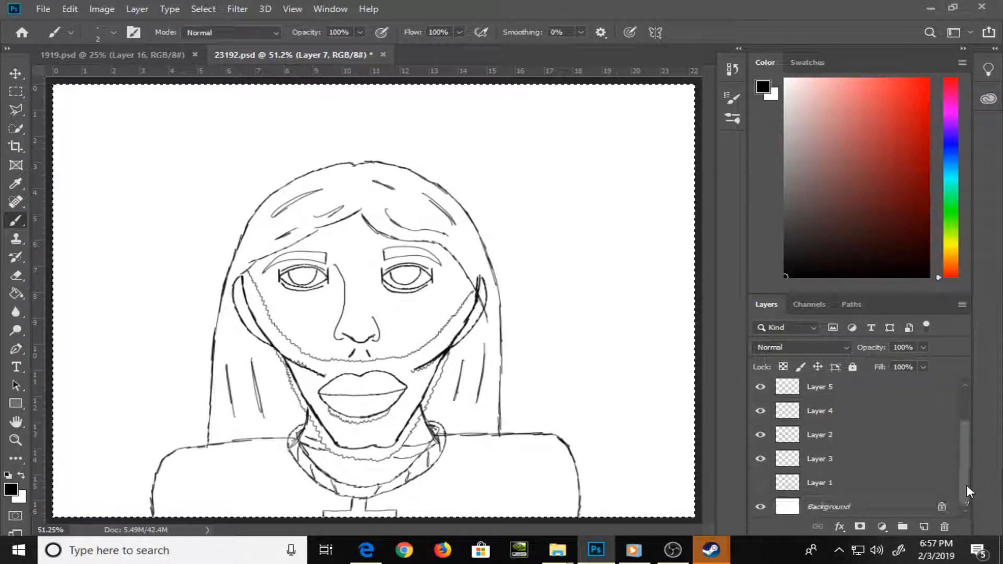
left_click(761, 459)
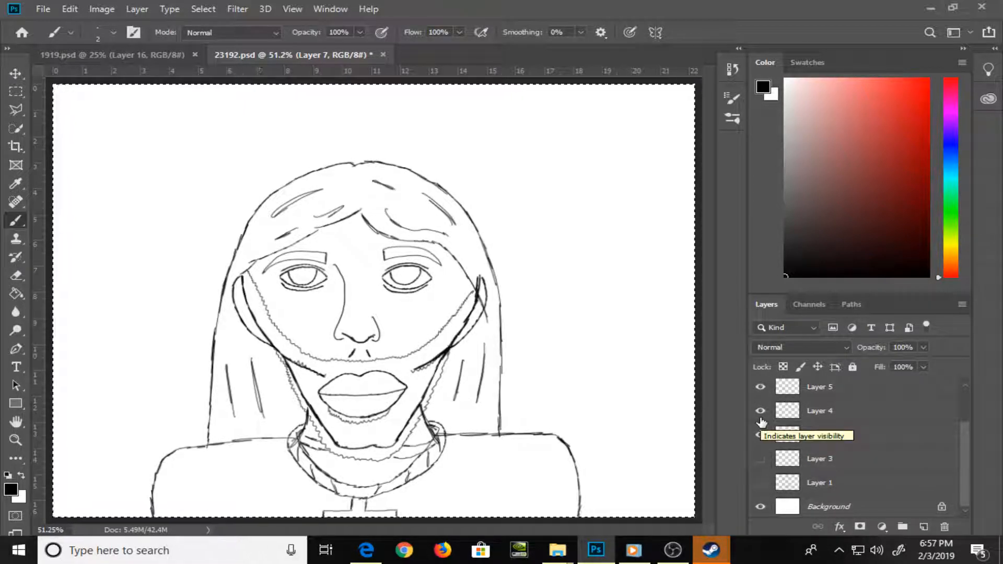
left_click(762, 436)
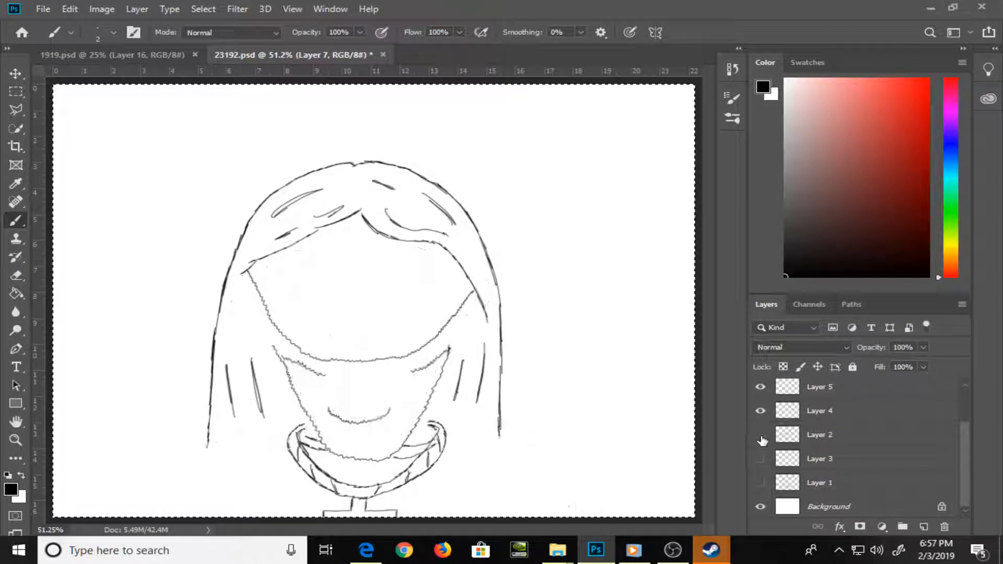
left_click(761, 436)
left_click(871, 436)
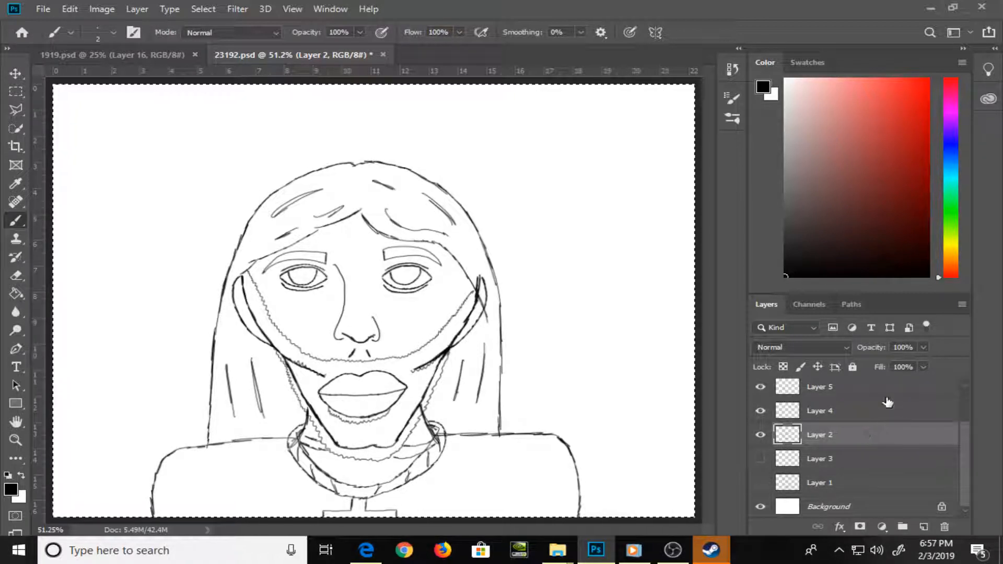
key("ctrl+j")
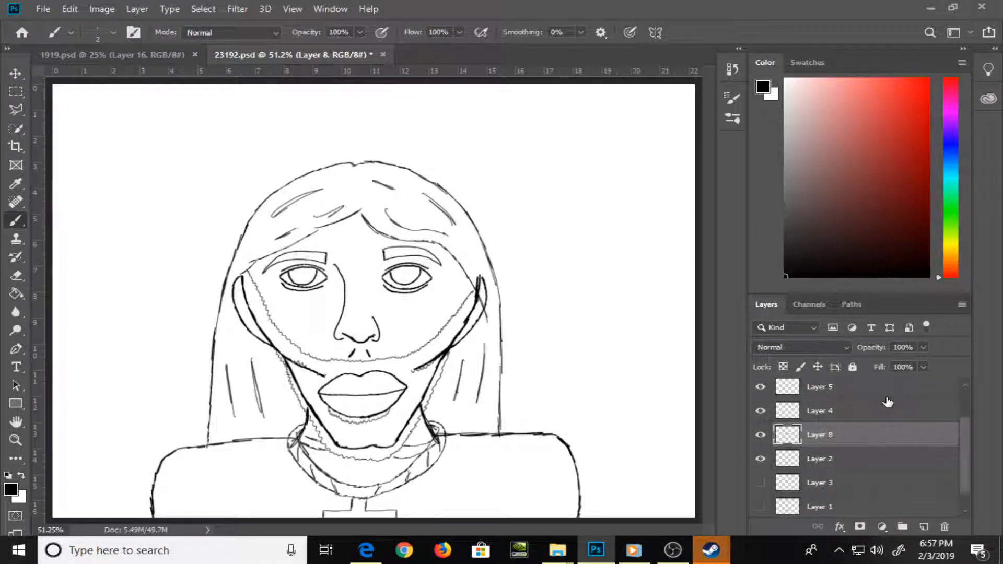
left_click(763, 459)
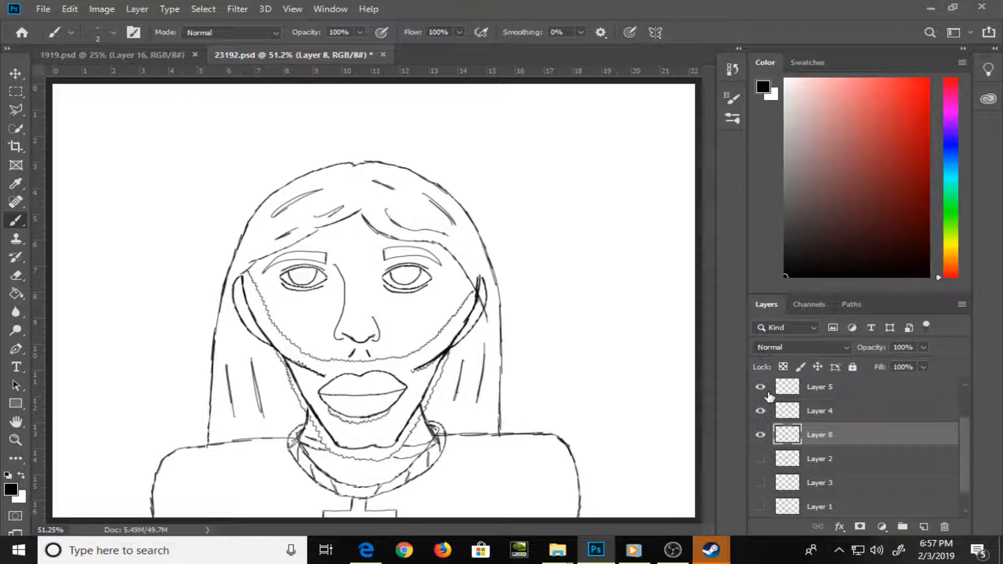
Erase the jaw and cheek lines overlapping the beard on Layer 8 with the 15 px eraser, undoing slips along the way
key("e")
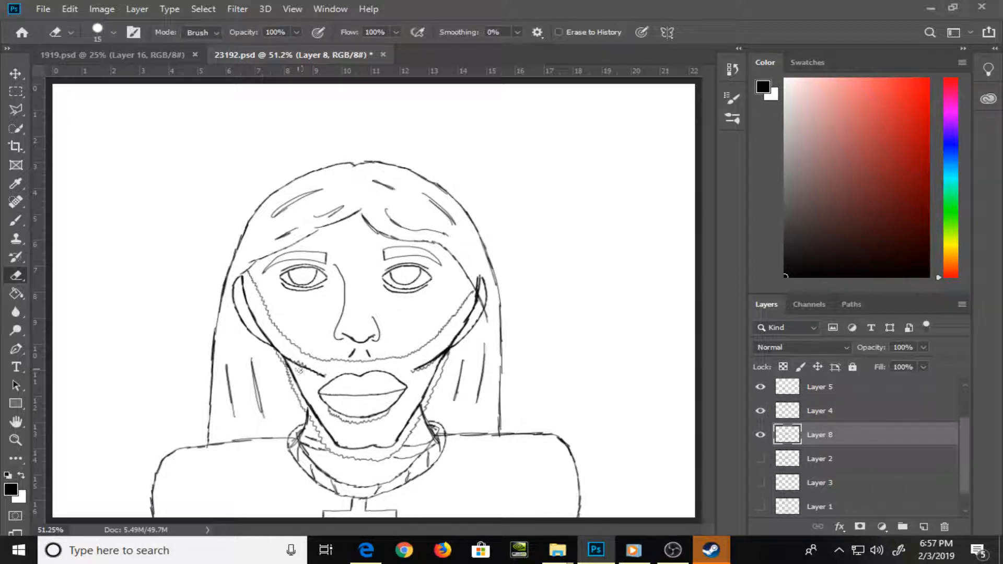
mouse_move(299, 368)
left_mouse_down()
mouse_move(287, 360)
mouse_move(313, 372)
mouse_move(314, 413)
mouse_move(339, 445)
mouse_move(389, 446)
mouse_move(433, 360)
mouse_move(419, 376)
mouse_move(452, 347)
left_mouse_up()
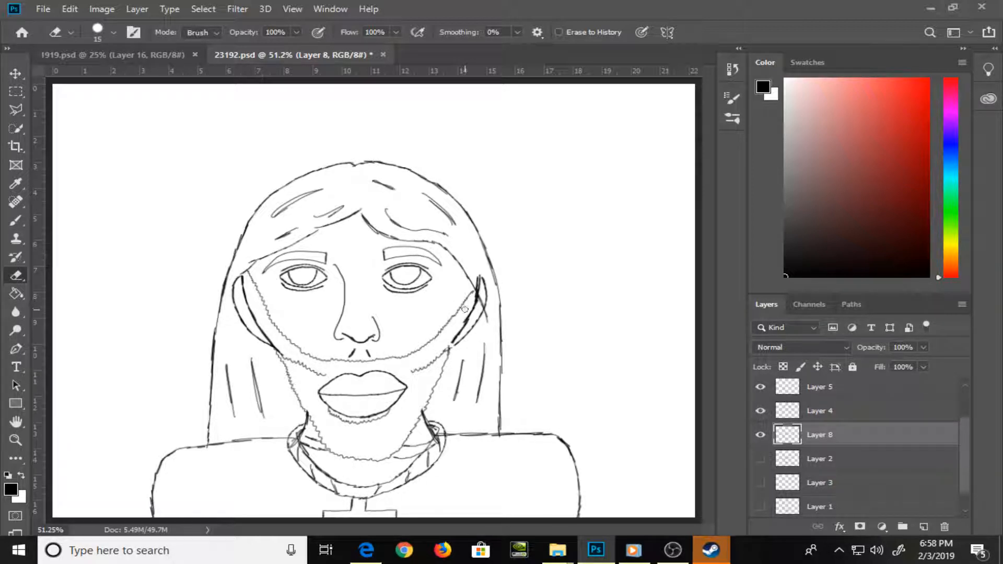
key("ctrl+z")
mouse_move(429, 363)
left_mouse_down()
mouse_move(437, 357)
mouse_move(439, 368)
mouse_move(425, 393)
left_mouse_up()
mouse_move(301, 372)
left_mouse_down()
mouse_move(287, 368)
mouse_move(317, 376)
mouse_move(279, 347)
mouse_move(328, 385)
mouse_move(320, 393)
left_mouse_up()
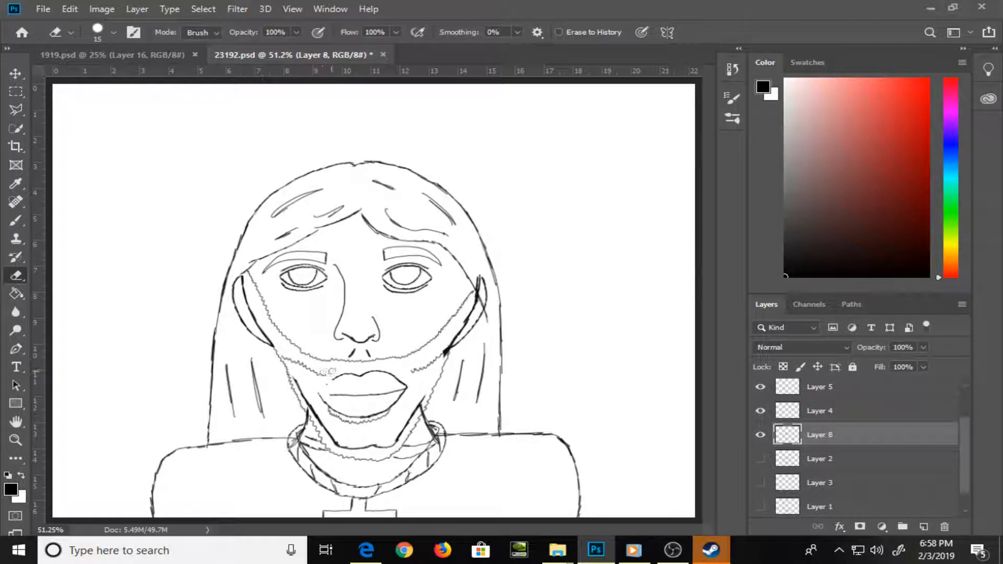
key("ctrl+z")
mouse_move(286, 353)
left_mouse_down()
mouse_move(320, 424)
mouse_move(355, 446)
mouse_move(348, 449)
mouse_move(359, 449)
mouse_move(370, 410)
mouse_move(398, 421)
mouse_move(418, 406)
mouse_move(405, 426)
mouse_move(427, 388)
mouse_move(388, 448)
mouse_move(401, 431)
left_mouse_up()
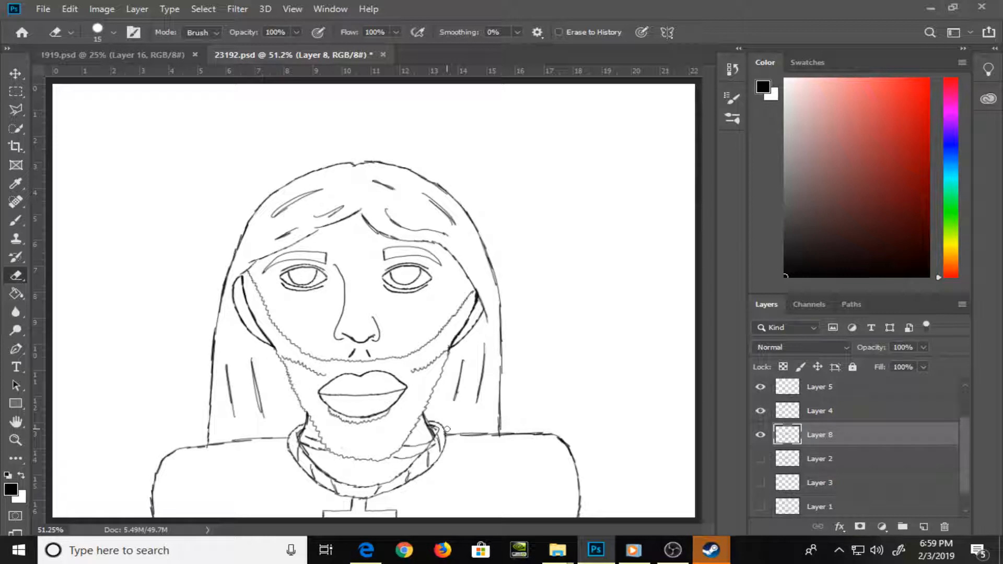
Add a new layer directly above Layer 8
scroll(965, 433, "up", 2)
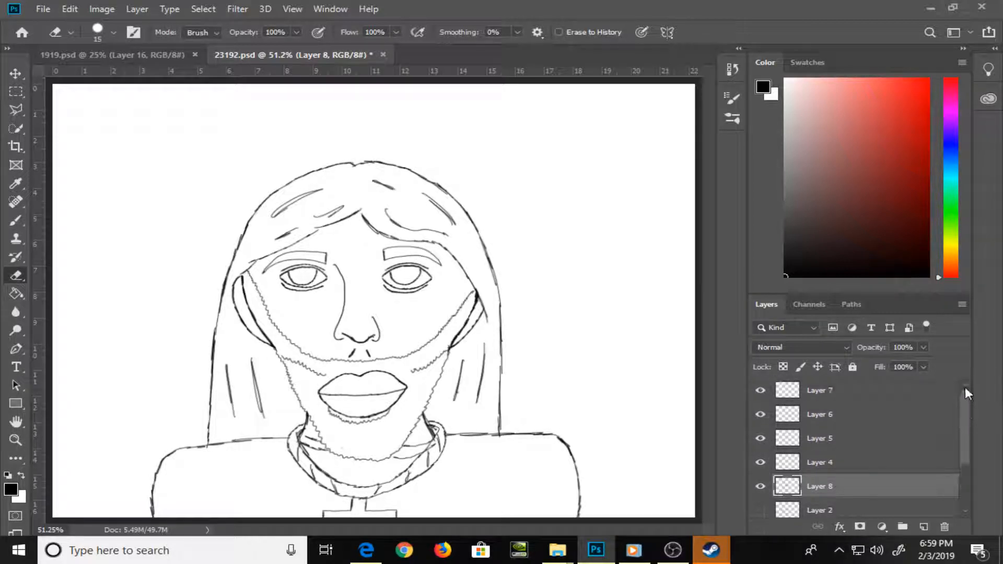
left_click(924, 526)
key("z")
mouse_move(538, 249)
left_mouse_down()
mouse_move(551, 268)
mouse_move(470, 327)
left_mouse_up()
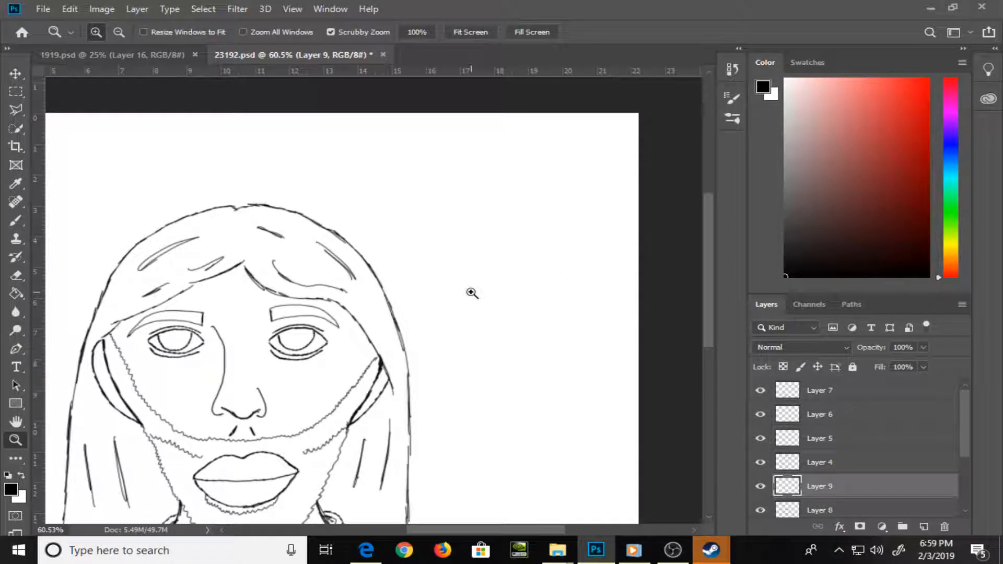
key("m")
left_click_drag(413, 268, 431, 228)
key("ctrl+d")
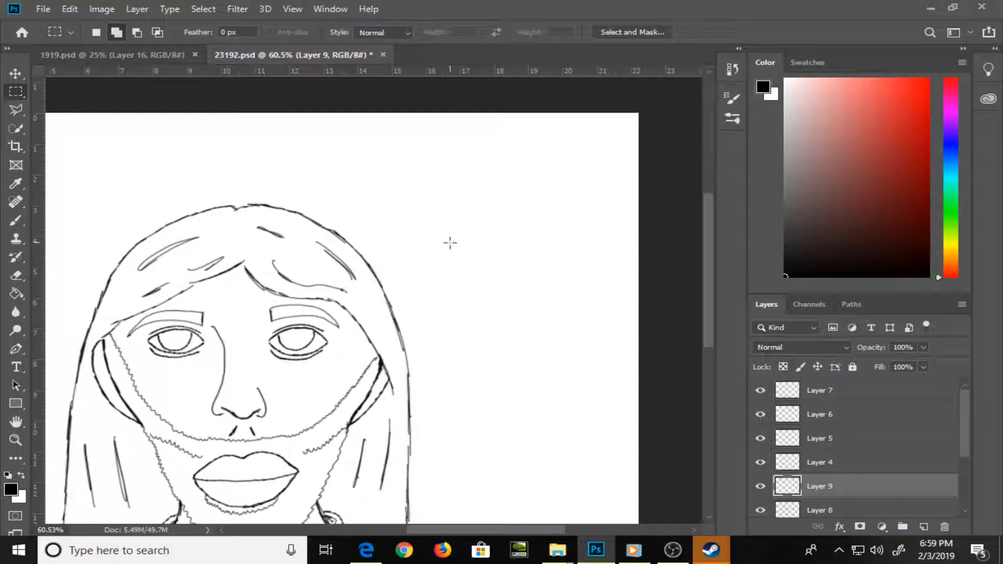
Handwrite "Mixer w/ Mama on" in black beside the head on Layer 9, using a 4 px brush
key("b")
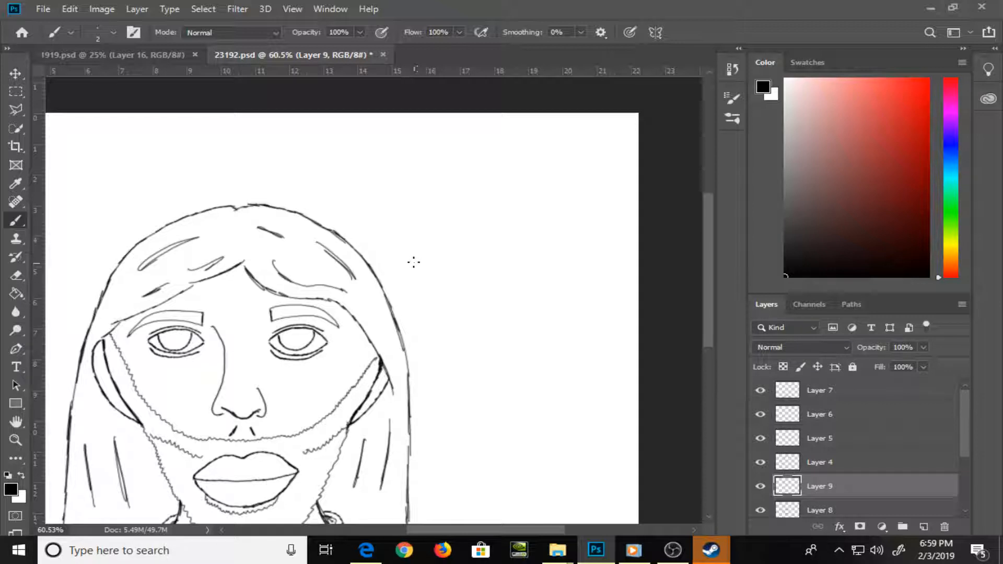
mouse_move(413, 269)
left_mouse_down()
mouse_move(416, 236)
mouse_move(431, 236)
mouse_move(434, 268)
mouse_move(474, 265)
mouse_move(490, 244)
left_mouse_up()
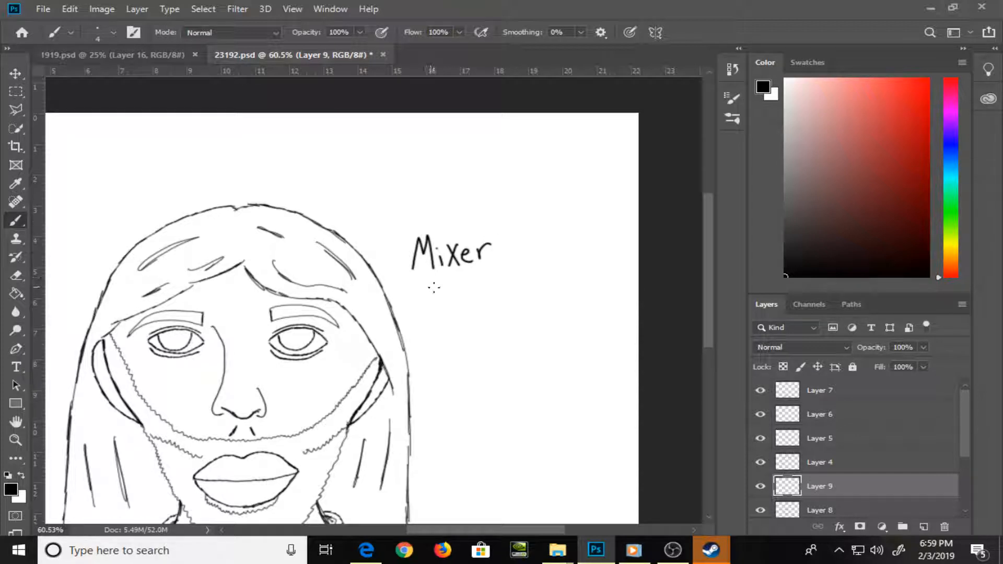
mouse_move(420, 284)
left_mouse_down()
mouse_move(449, 281)
mouse_move(426, 315)
mouse_move(432, 330)
mouse_move(436, 316)
mouse_move(470, 333)
mouse_move(486, 318)
mouse_move(485, 365)
mouse_move(484, 301)
mouse_move(438, 297)
mouse_move(466, 307)
left_mouse_up()
left_click(461, 322)
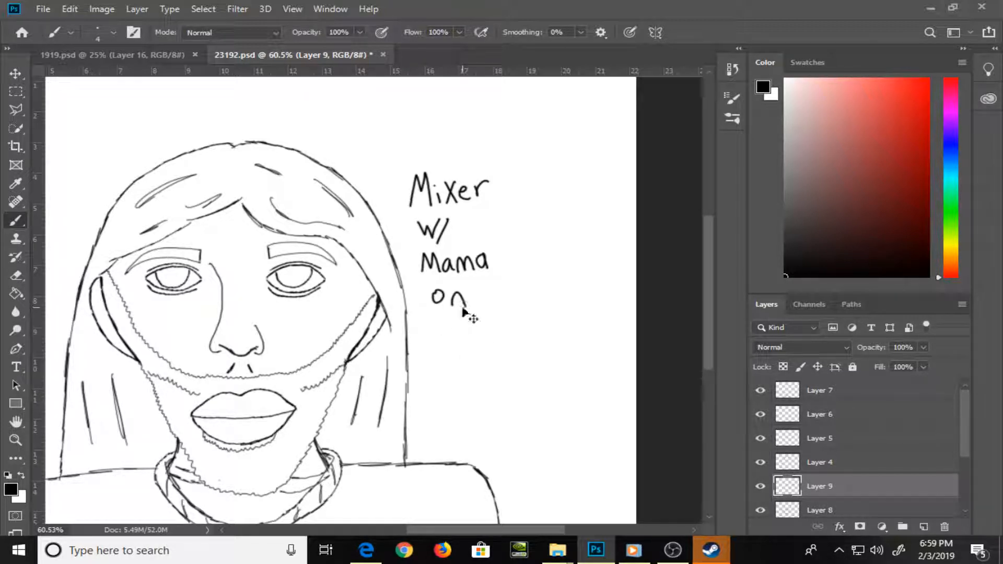
Clear the handwriting from Layer 9, and choose a light red foreground colour with a 4 px brush
key("ctrl+a")
key("Delete")
left_click(881, 107)
key("ctrl+plus")
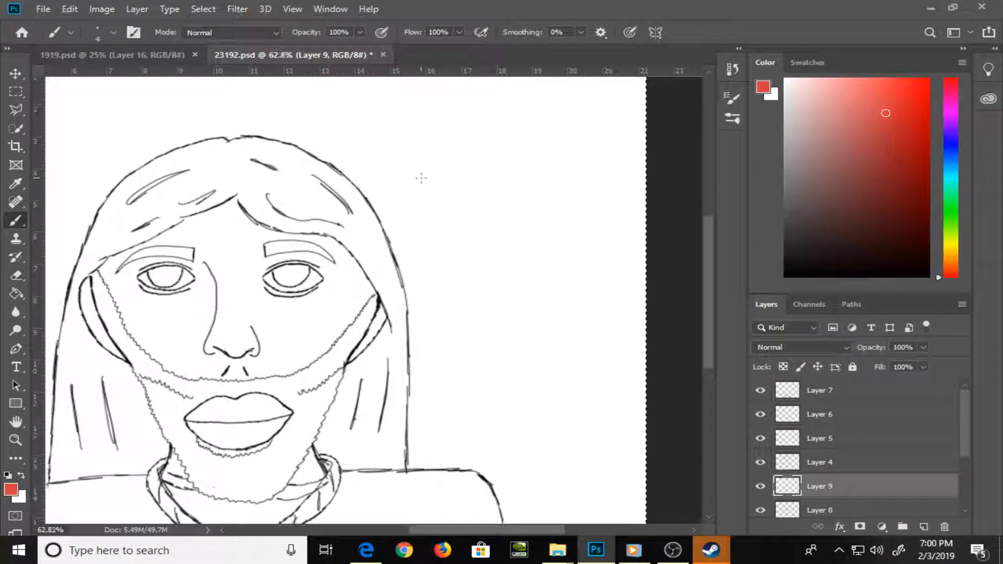
key("bracketright")
key("bracketright")
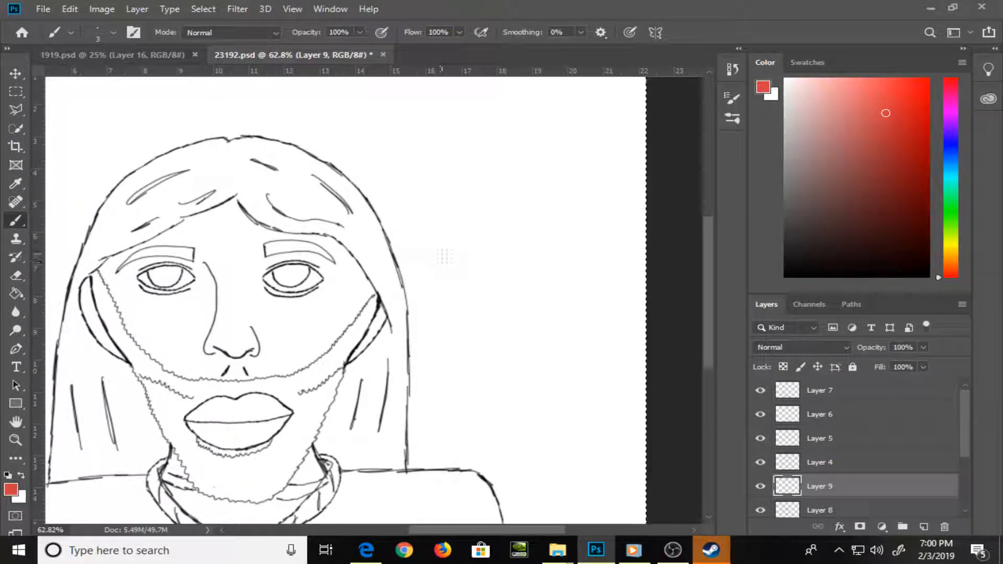
scroll(897, 216, "up", 2)
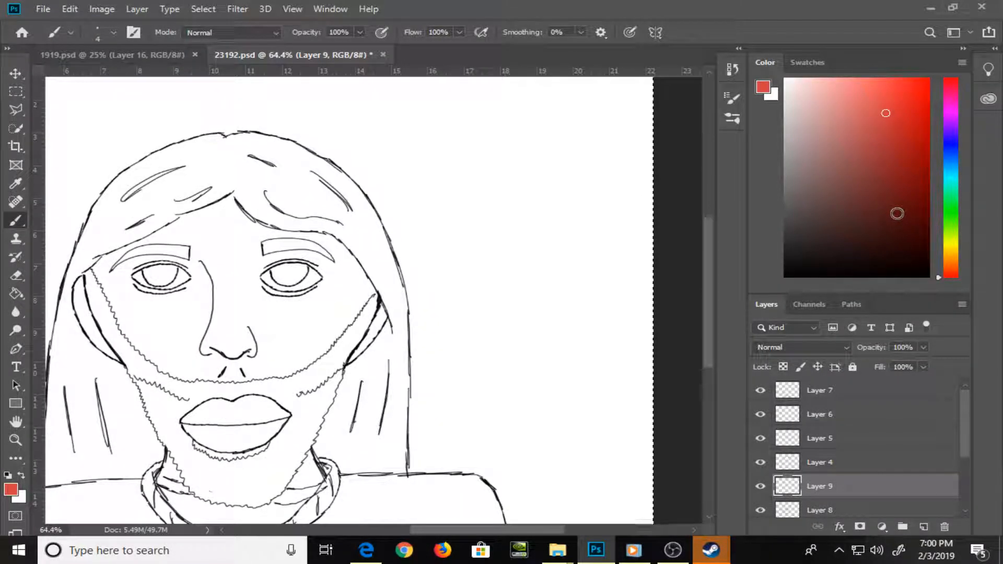
key("ctrl+0")
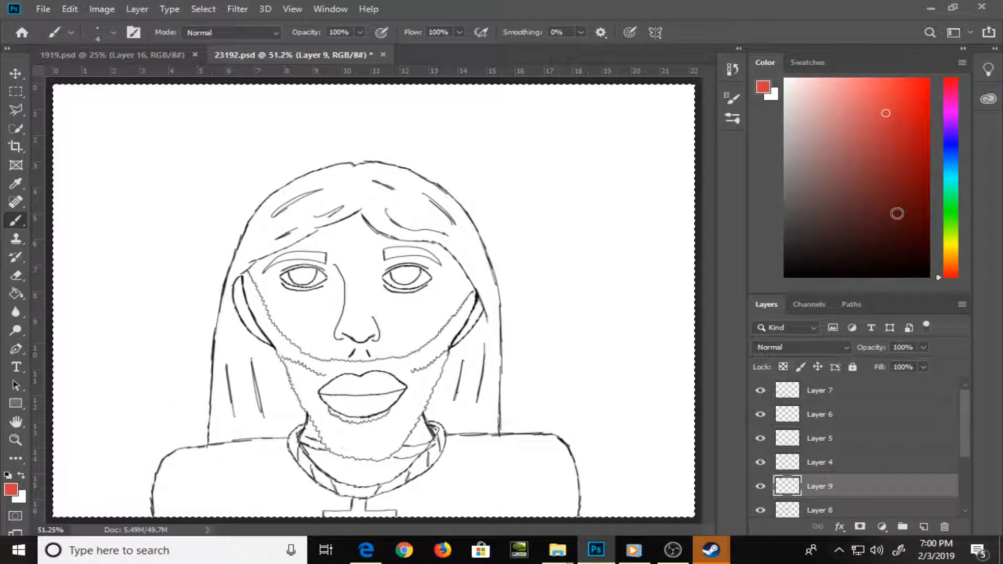
Undo the clearing of Layer 9's handwriting, and try a red letter S below it, undoing that stroke
left_click(70, 9)
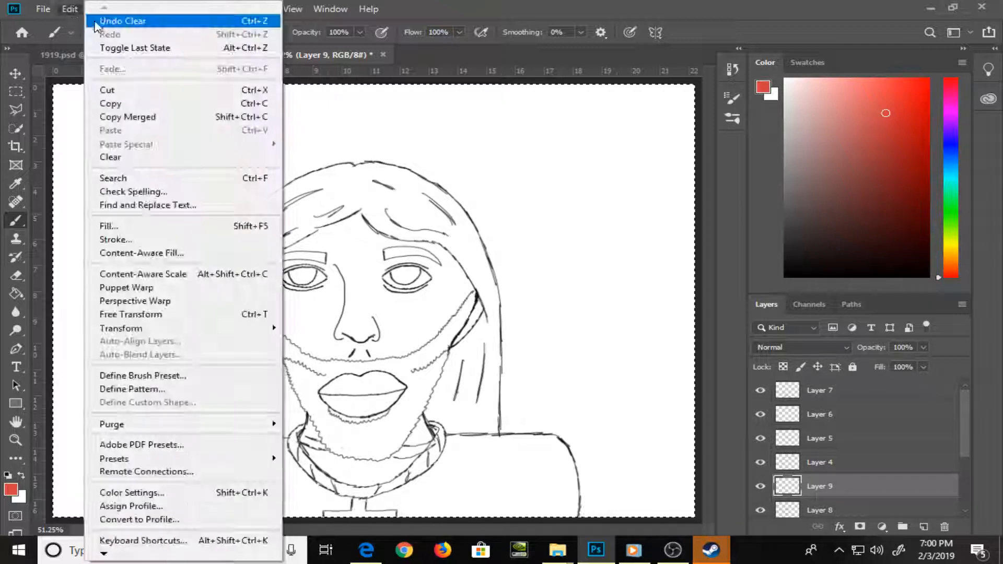
left_click(175, 23)
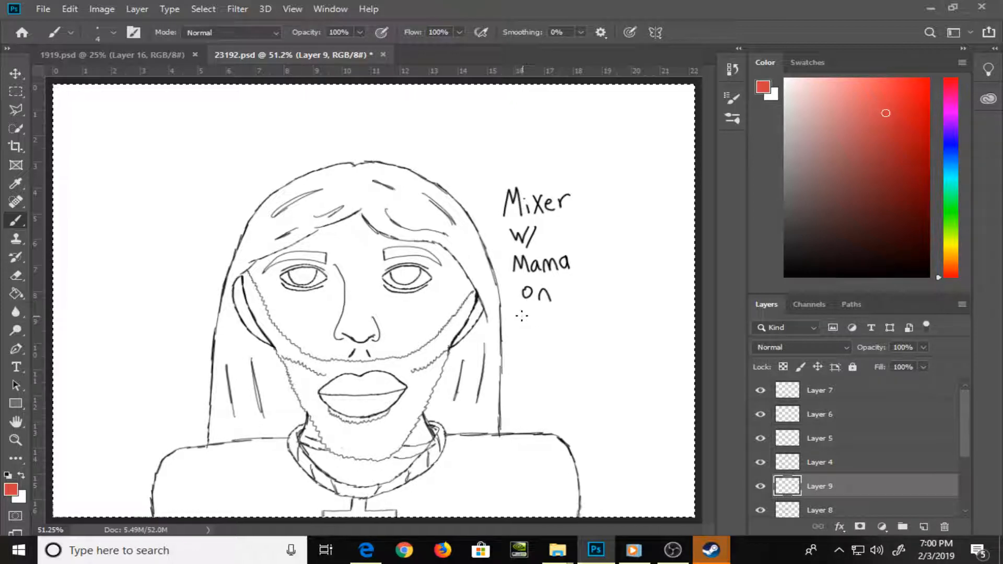
left_click_drag(524, 312, 517, 329)
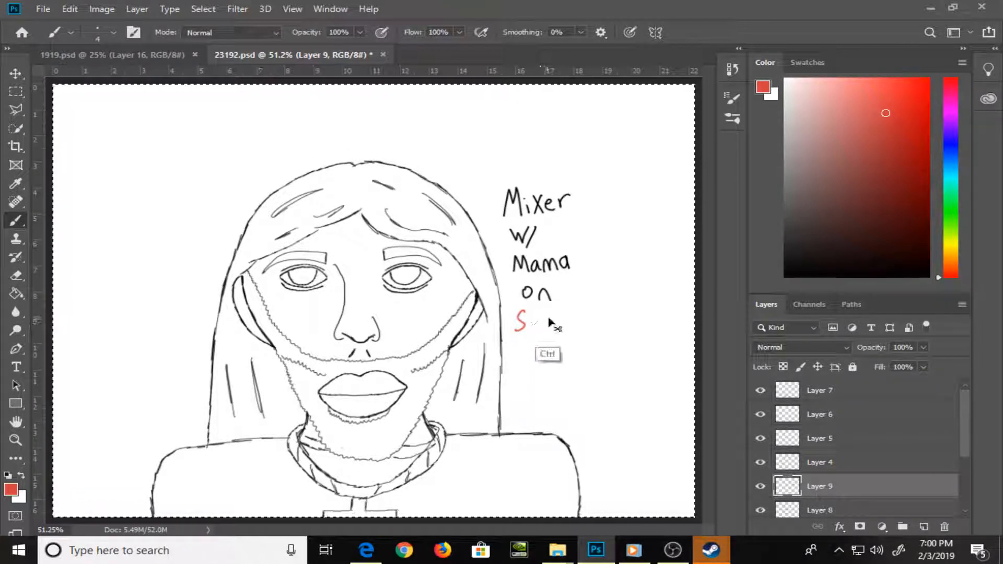
key("ctrl+z")
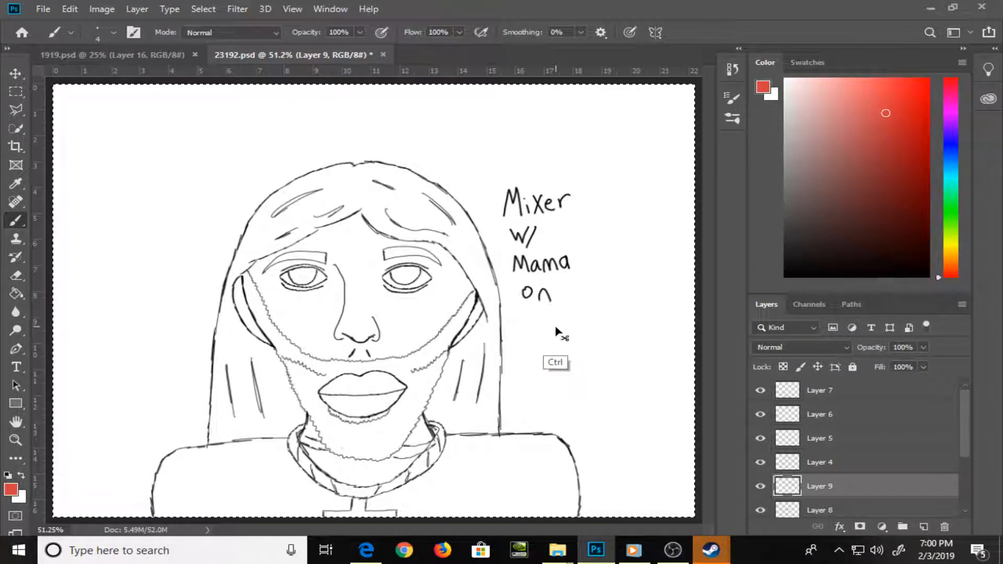
Reset the foreground to black, add "superbowl sunday!" below the handwriting and enclose the note in a speech bubble pointing to the mouth
key("d")
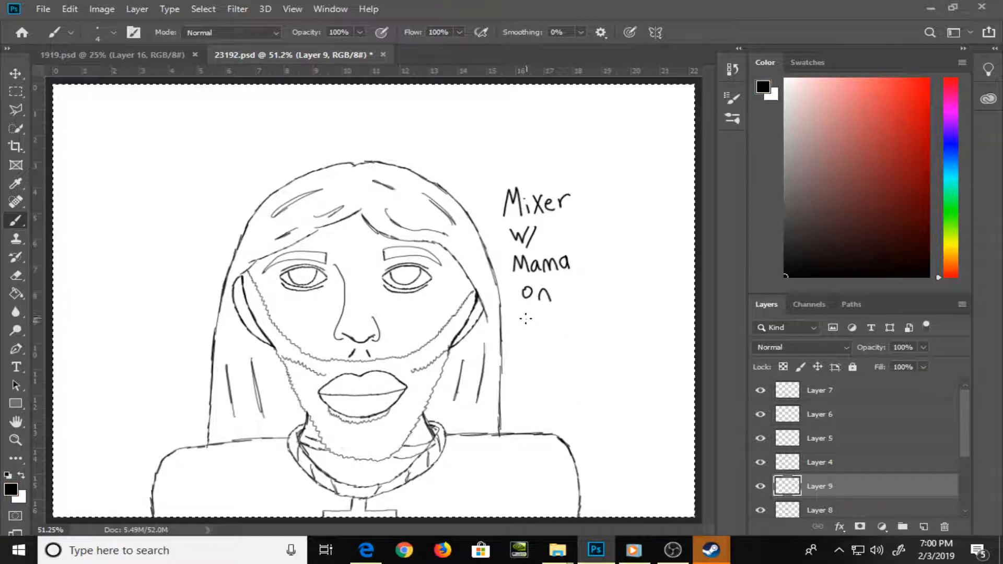
mouse_move(528, 316)
left_mouse_down()
mouse_move(521, 331)
mouse_move(577, 314)
mouse_move(578, 336)
mouse_move(613, 331)
left_mouse_up()
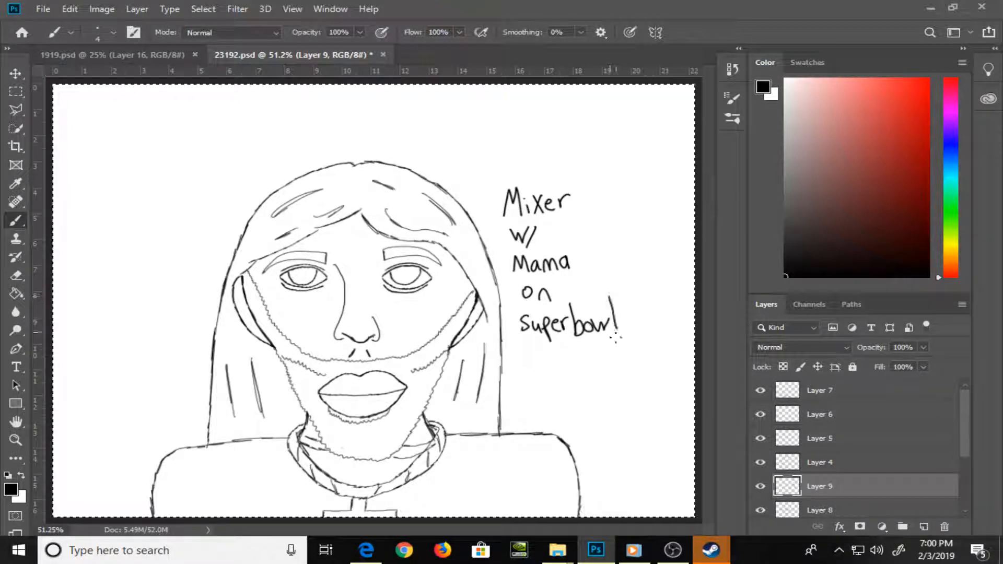
mouse_move(542, 349)
left_mouse_down()
mouse_move(602, 364)
mouse_move(605, 354)
mouse_move(614, 362)
mouse_move(609, 384)
left_mouse_up()
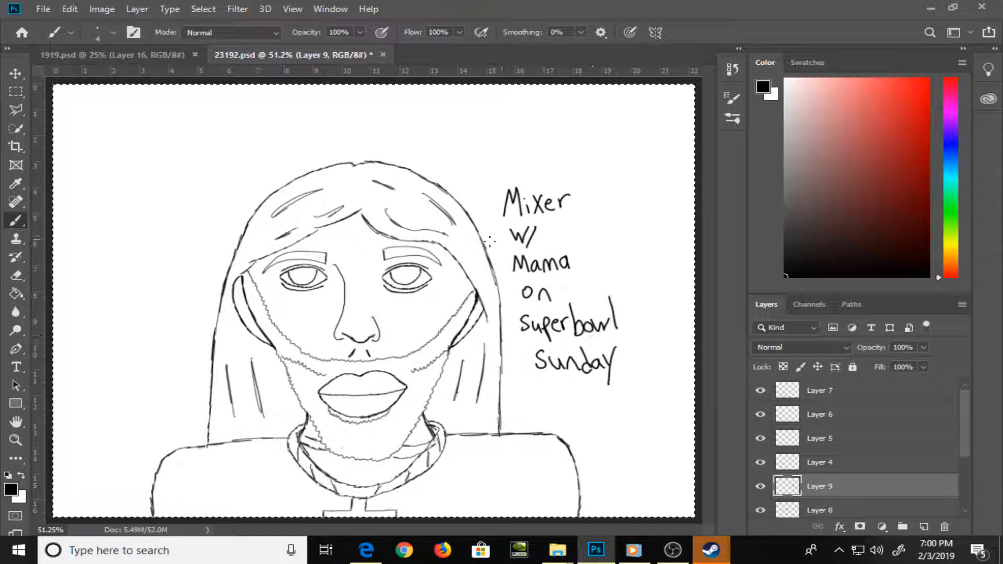
mouse_move(530, 176)
left_mouse_down()
mouse_move(488, 191)
mouse_move(506, 328)
mouse_move(428, 383)
mouse_move(499, 358)
mouse_move(571, 408)
mouse_move(610, 400)
mouse_move(648, 356)
mouse_move(656, 285)
mouse_move(624, 180)
mouse_move(571, 163)
mouse_move(536, 168)
left_mouse_up()
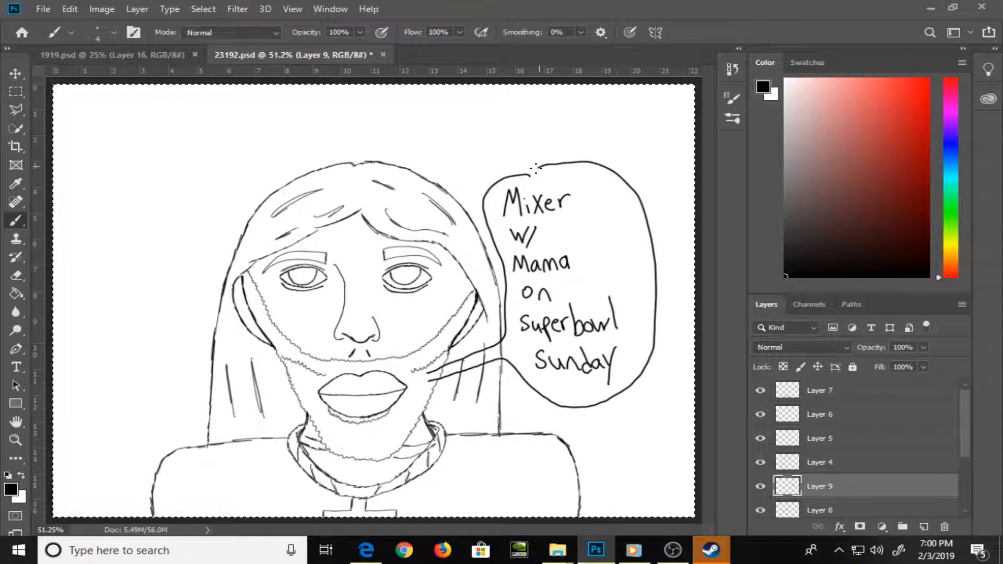
left_click(627, 365)
left_click_drag(626, 337, 626, 360)
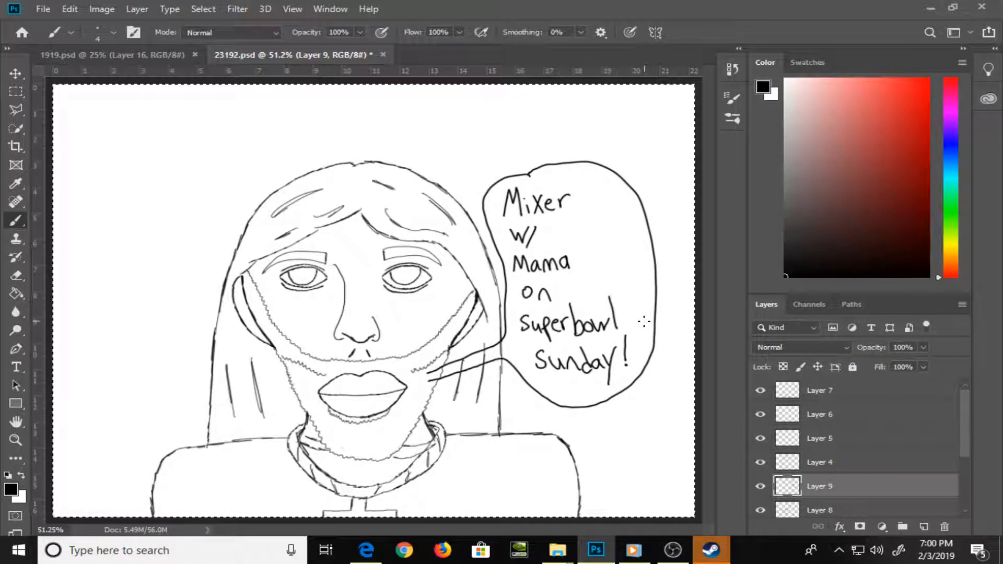
Draw a black heart inside the speech bubble beside the words "Mixer w/ Mama", using a 3 px brush
key("ctrl+plus")
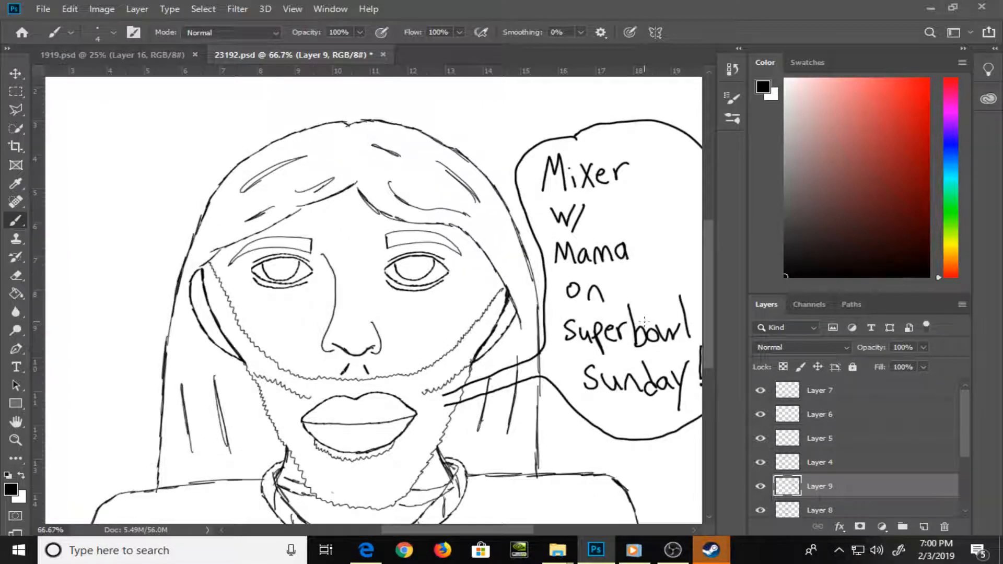
left_click_drag(644, 275, 439, 352)
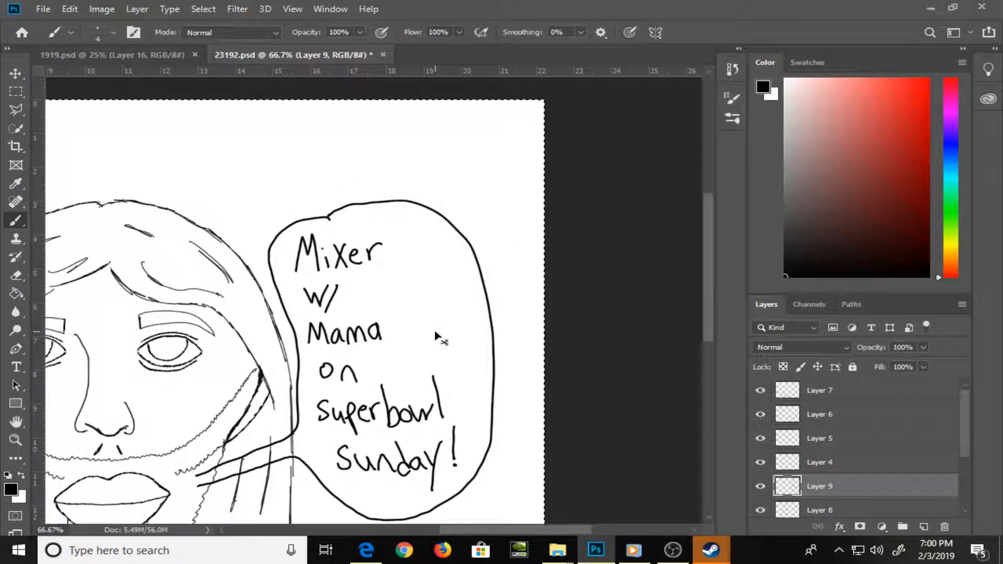
key("ctrl+plus")
key("bracketleft")
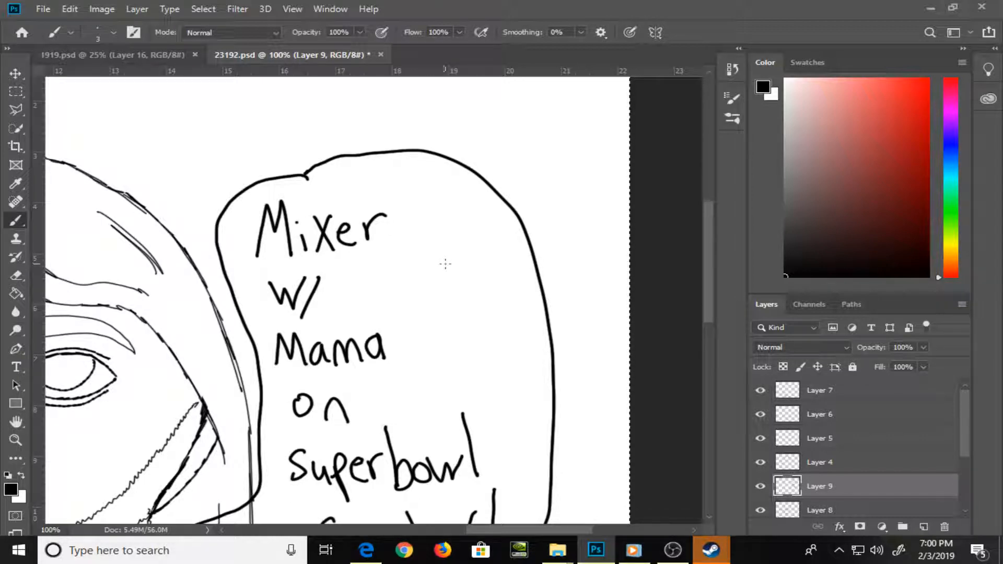
mouse_move(446, 264)
left_mouse_down()
mouse_move(415, 251)
mouse_move(382, 262)
mouse_move(369, 290)
mouse_move(449, 391)
mouse_move(410, 360)
left_mouse_up()
left_click_drag(373, 299, 415, 358)
mouse_move(448, 266)
left_mouse_down()
mouse_move(491, 237)
mouse_move(519, 295)
mouse_move(458, 397)
mouse_move(498, 349)
left_mouse_up()
left_click_drag(500, 245, 518, 294)
mouse_move(373, 299)
left_mouse_down()
mouse_move(392, 330)
mouse_move(368, 284)
mouse_move(387, 261)
left_mouse_up()
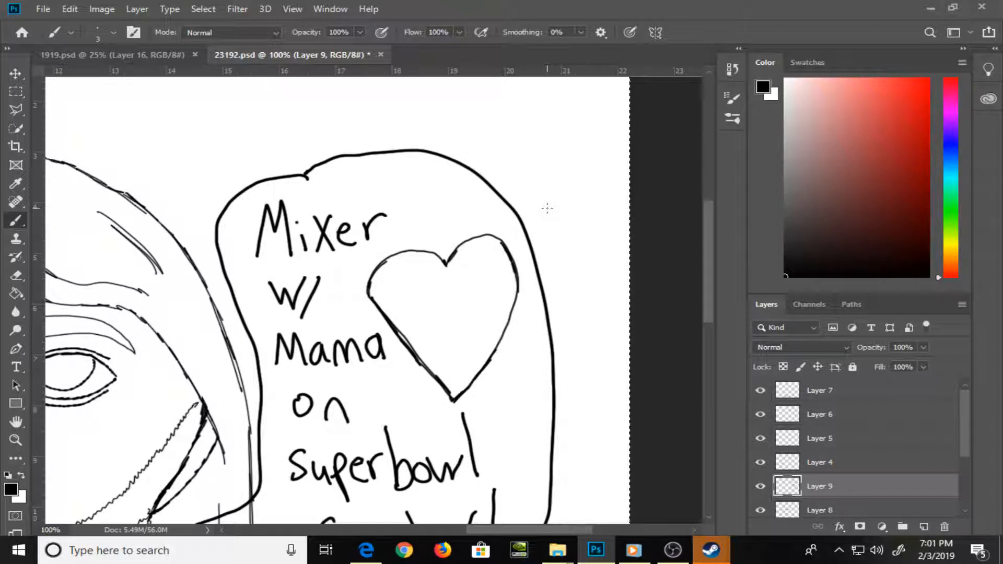
Handwrite "mama", "papa" and two family members' first names inside the heart with the 3 px brush
mouse_move(388, 299)
left_mouse_down()
mouse_move(458, 283)
mouse_move(413, 330)
mouse_move(430, 317)
mouse_move(435, 325)
mouse_move(449, 308)
left_mouse_up()
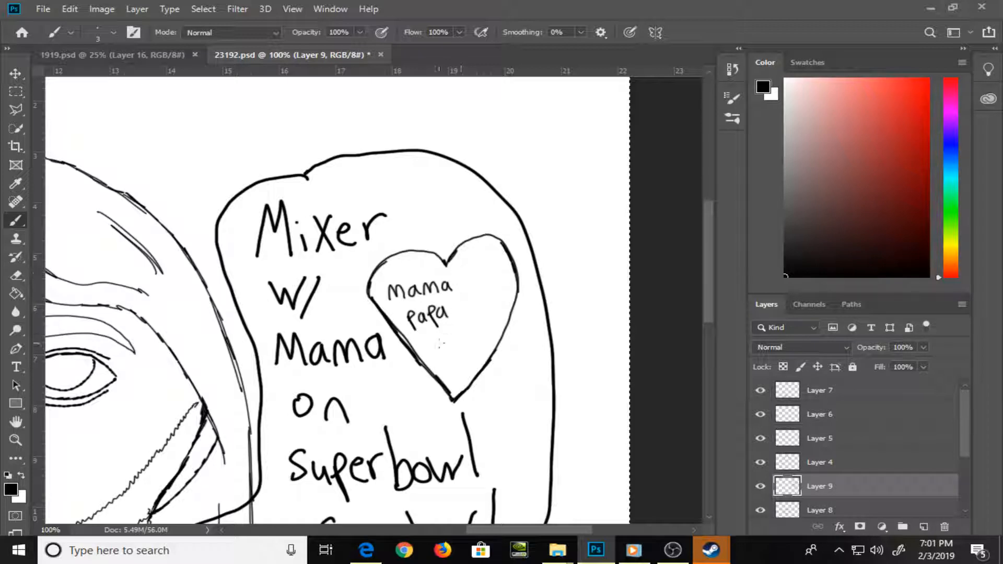
mouse_move(427, 338)
left_mouse_down()
mouse_move(423, 351)
mouse_move(442, 340)
mouse_move(453, 351)
mouse_move(468, 348)
mouse_move(471, 332)
mouse_move(479, 347)
mouse_move(488, 334)
left_mouse_up()
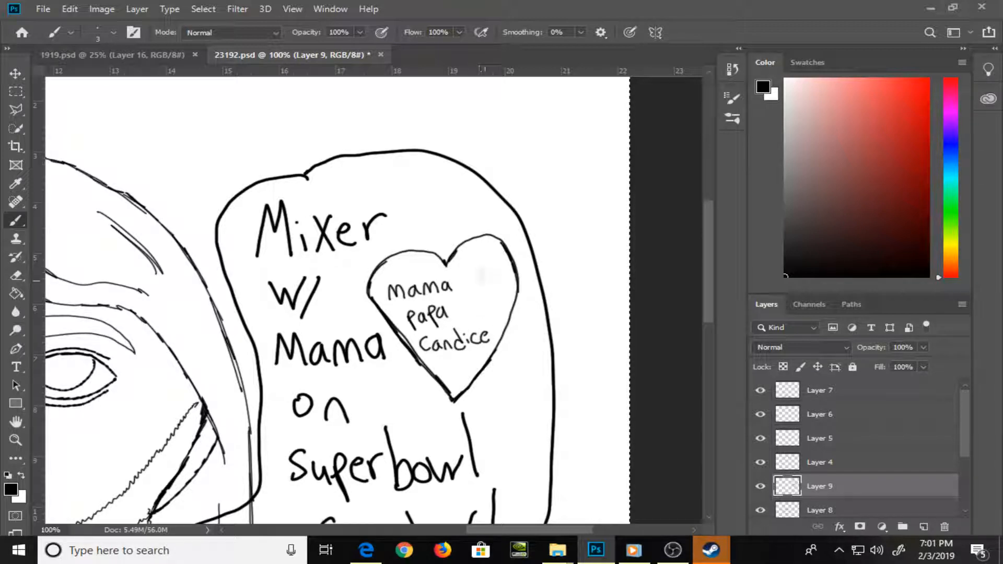
mouse_move(470, 293)
left_mouse_down()
mouse_move(463, 308)
mouse_move(497, 298)
left_mouse_up()
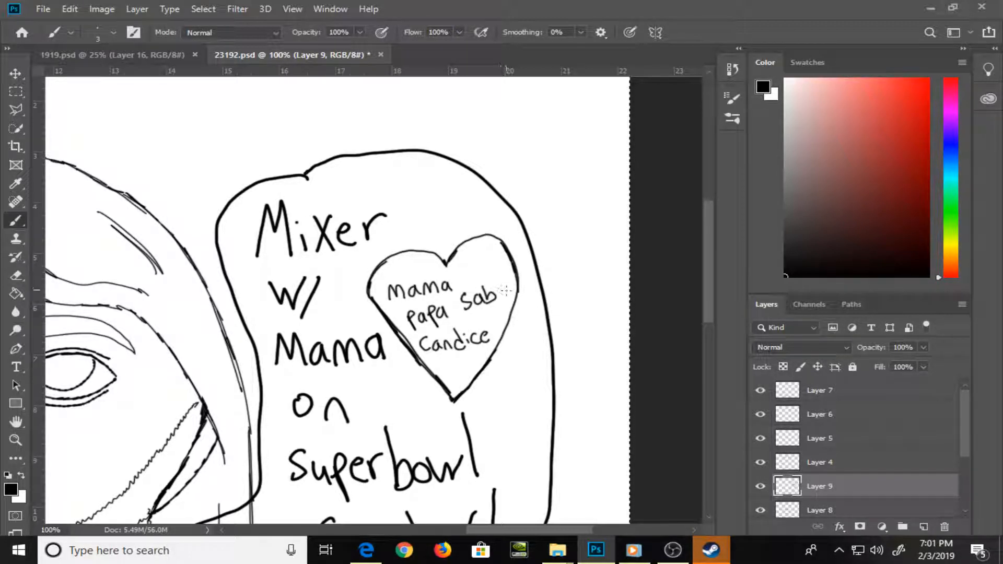
key("ctrl+0")
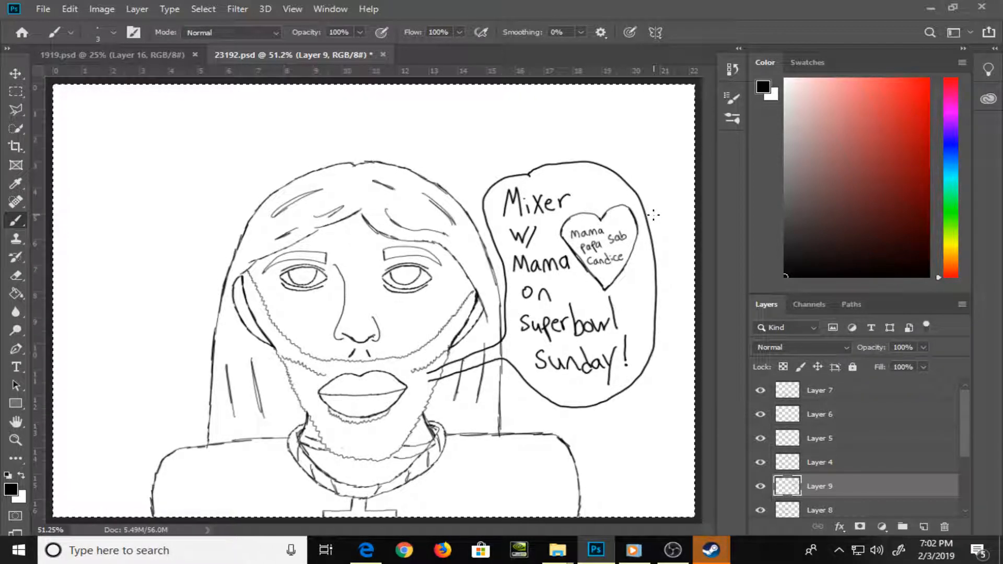
Erase the stray line end overlapping the collar beside the neck on Layer 6 with the 15 px eraser, and make Layer 8 active
key("z")
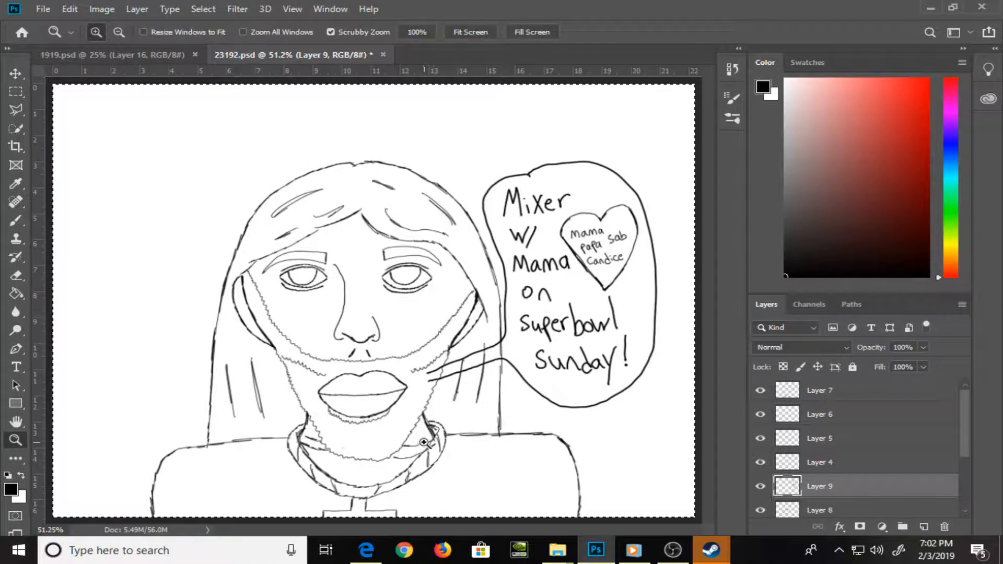
left_click_drag(434, 418, 462, 475)
key("v")
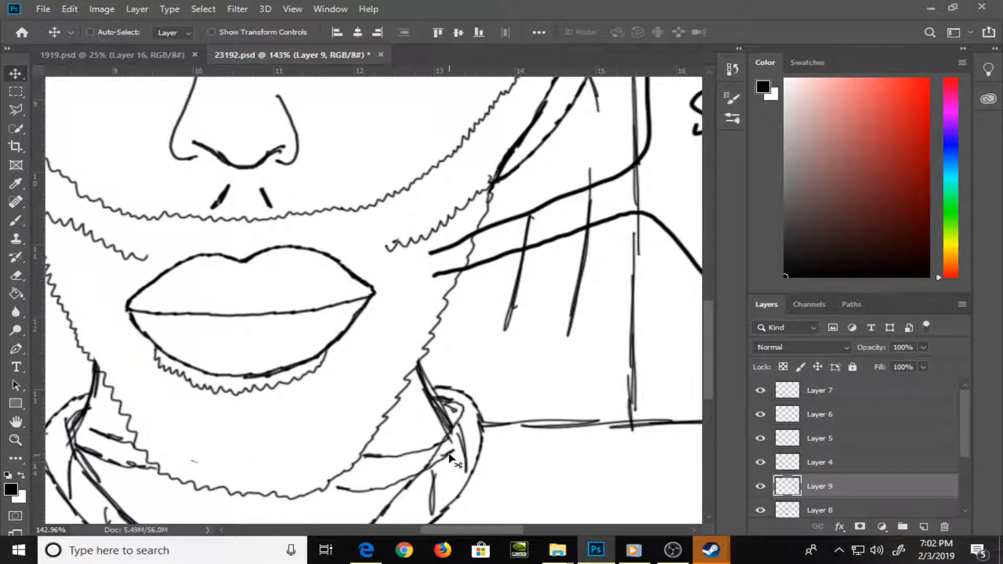
right_click(445, 444)
left_click(463, 458)
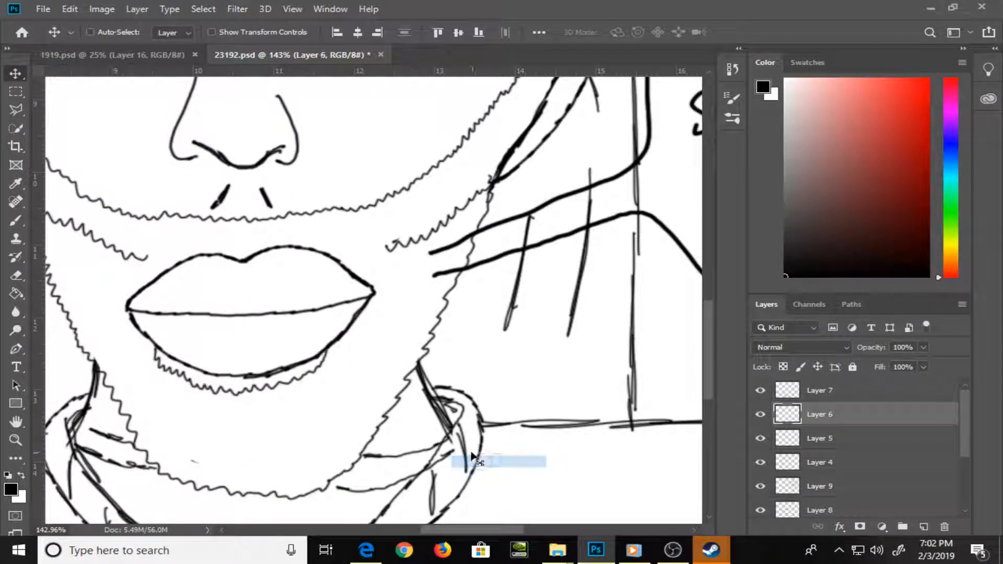
key("e")
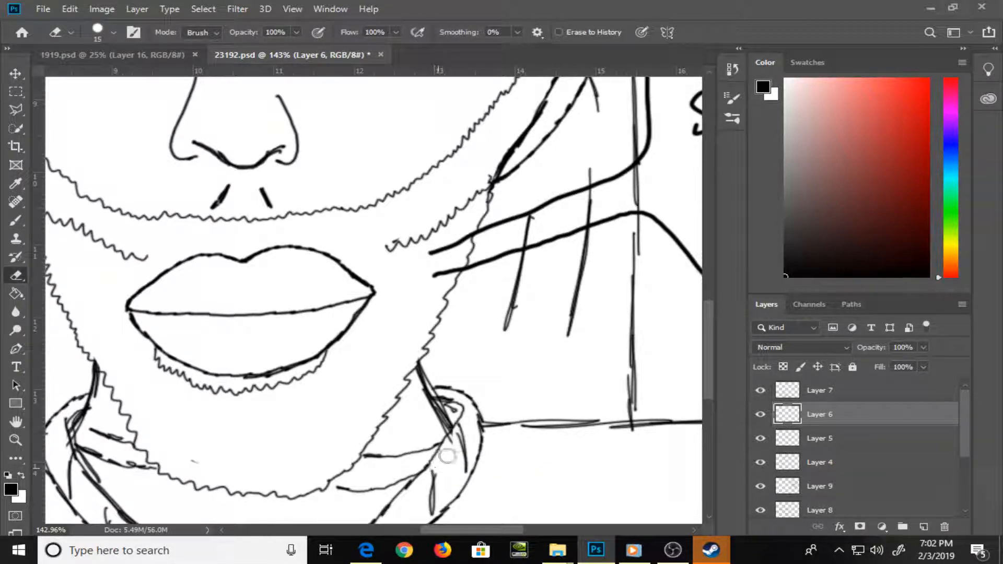
key("v")
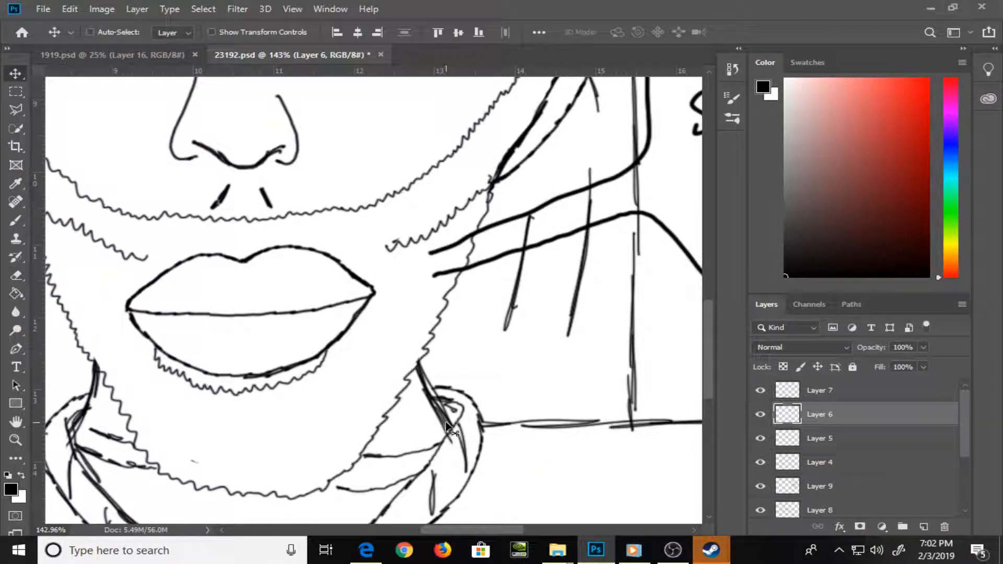
right_click(449, 427)
key("e")
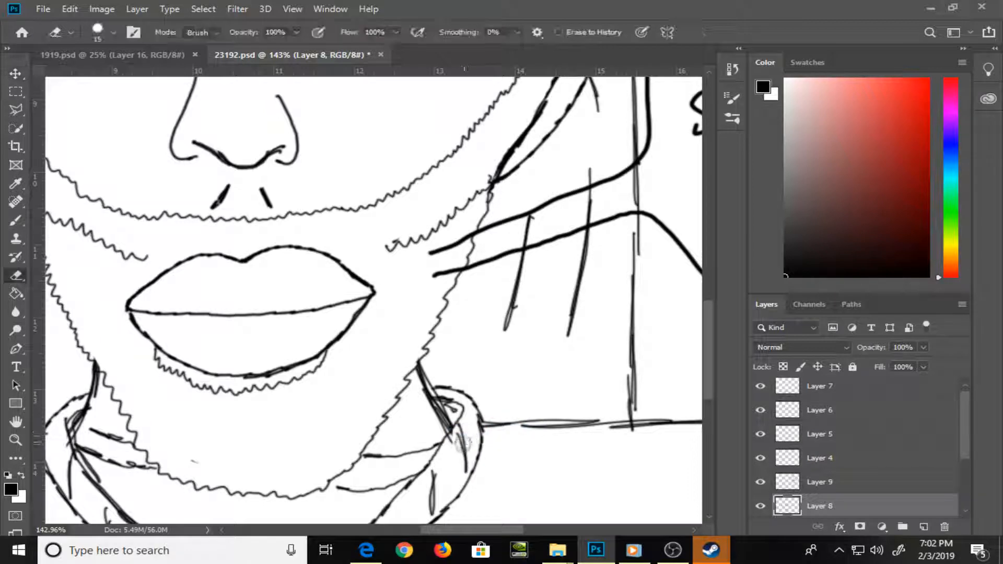
left_click_drag(460, 450, 517, 403)
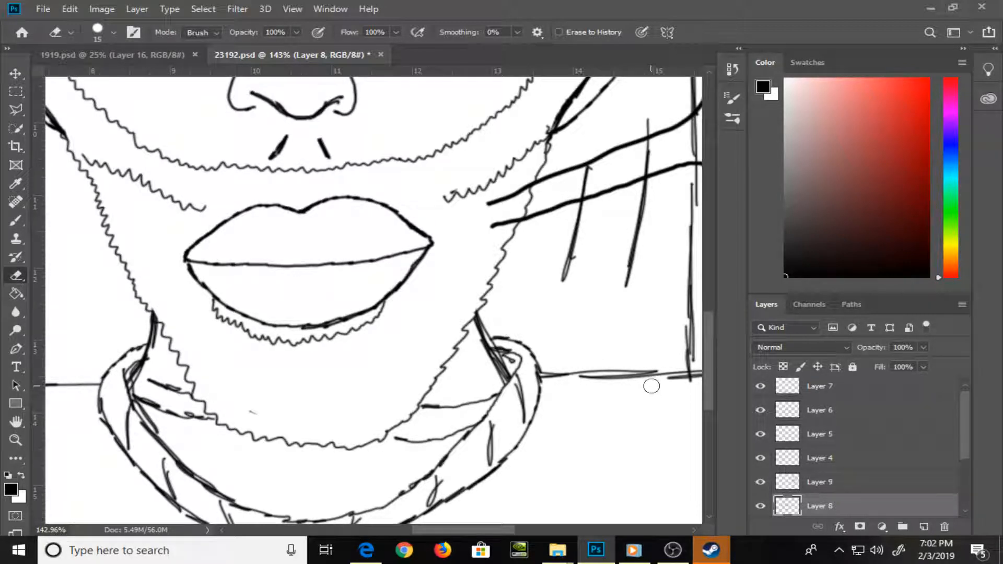
key("ctrl+0")
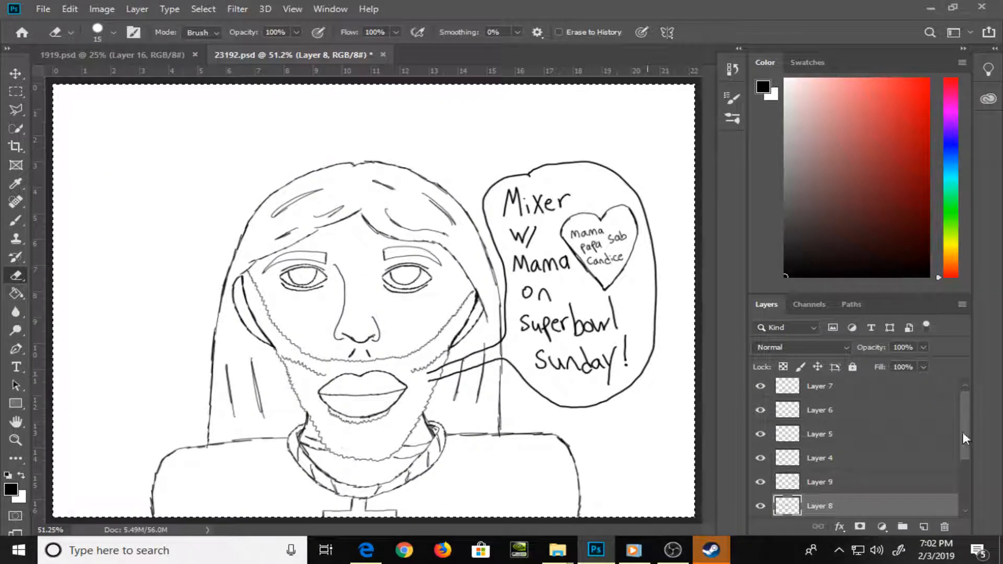
Add a new layer between Layer 8 and Layer 2 and name it "Color"
left_click_drag(966, 437, 975, 489)
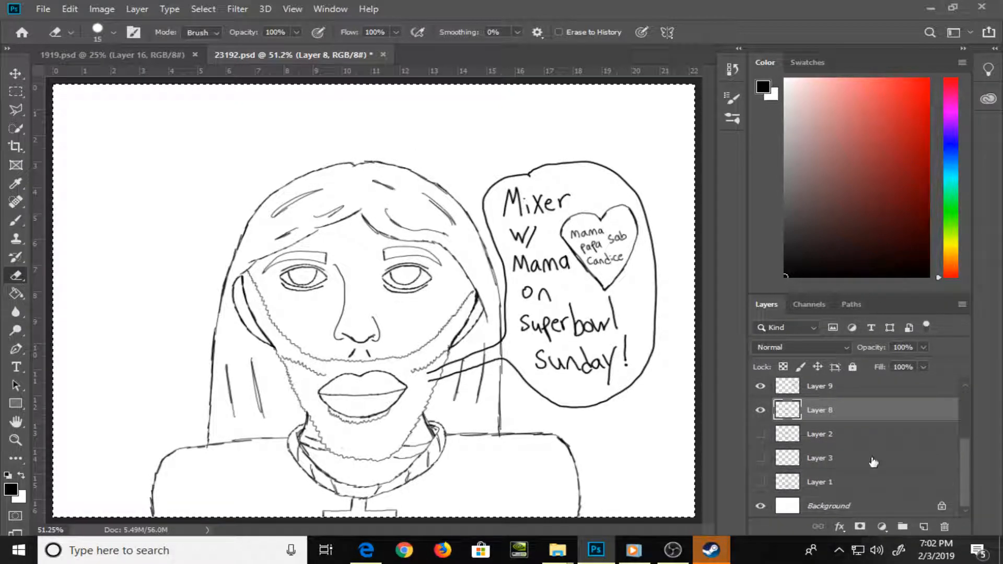
left_click(876, 437)
left_click(924, 527)
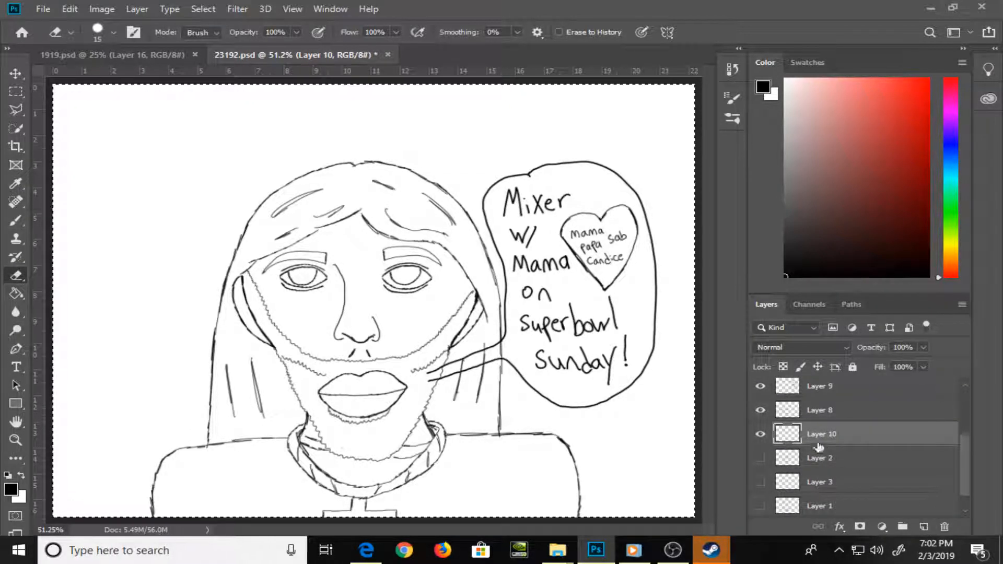
double_click(821, 434)
type("c")
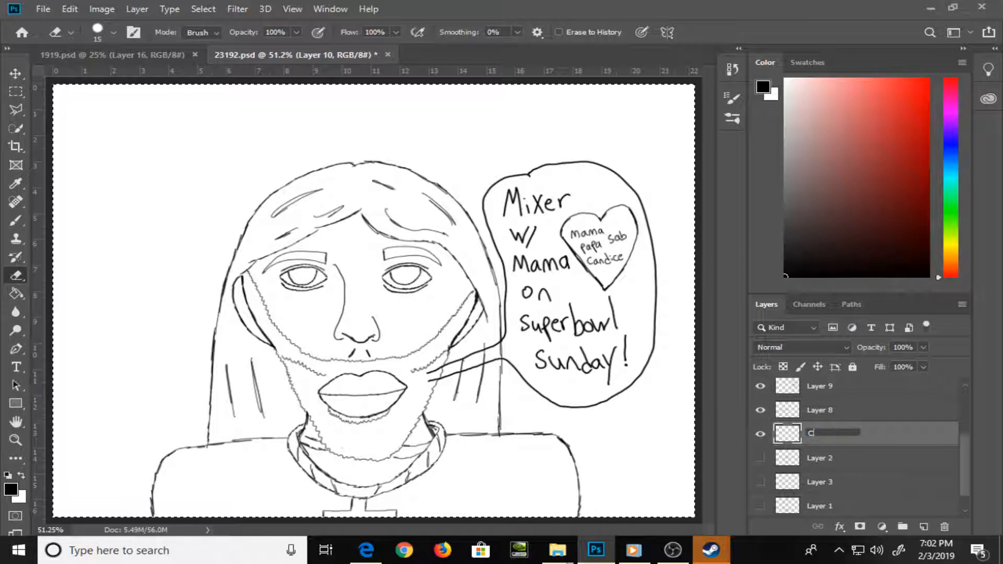
type("olor")
key("Return")
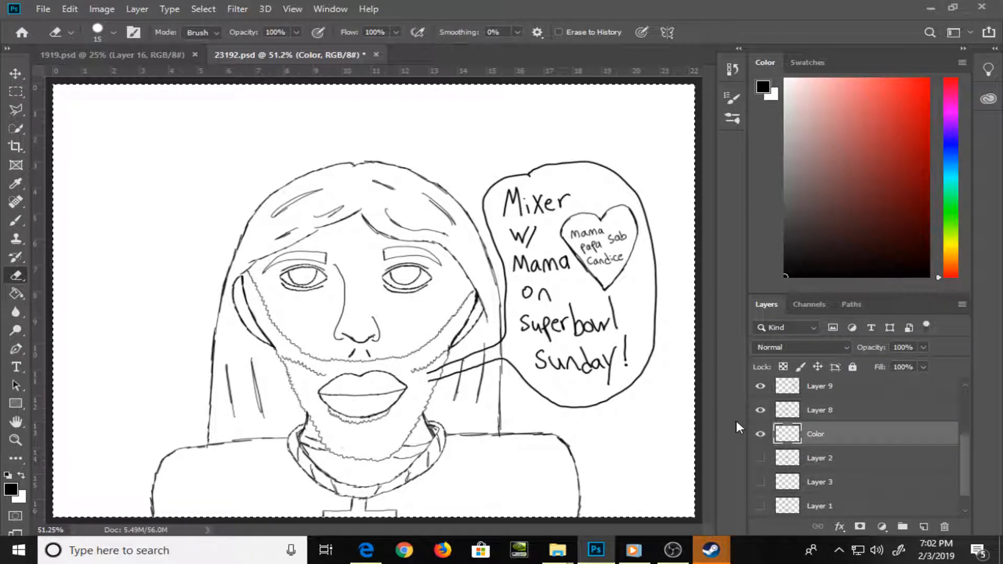
Remove the selection around the whole canvas
key("v")
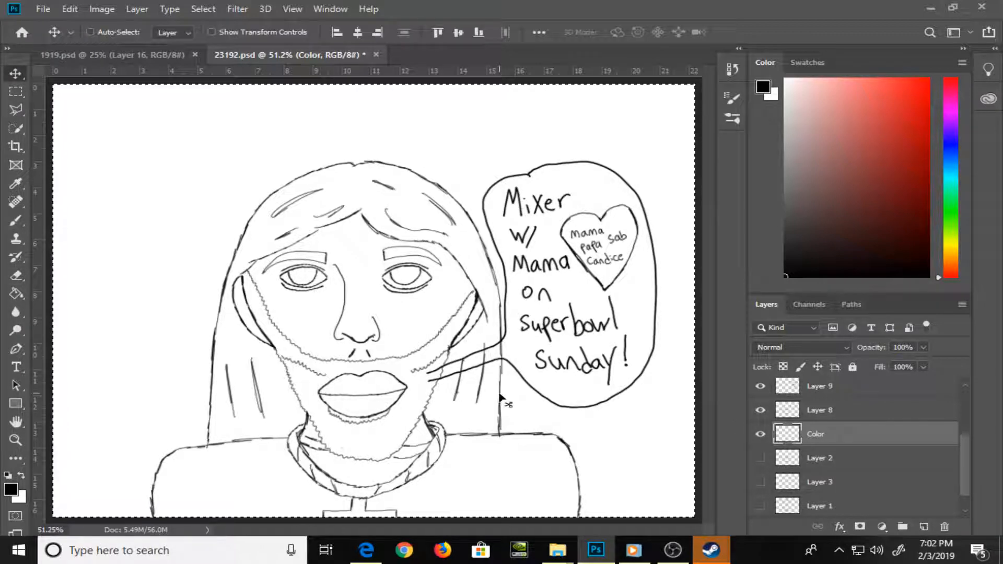
left_click(499, 398)
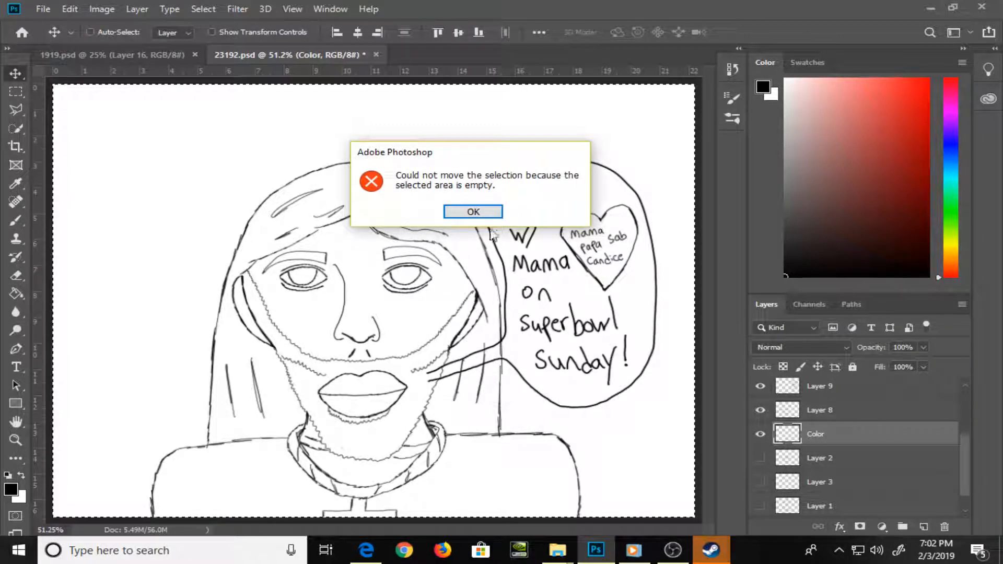
left_click(473, 211)
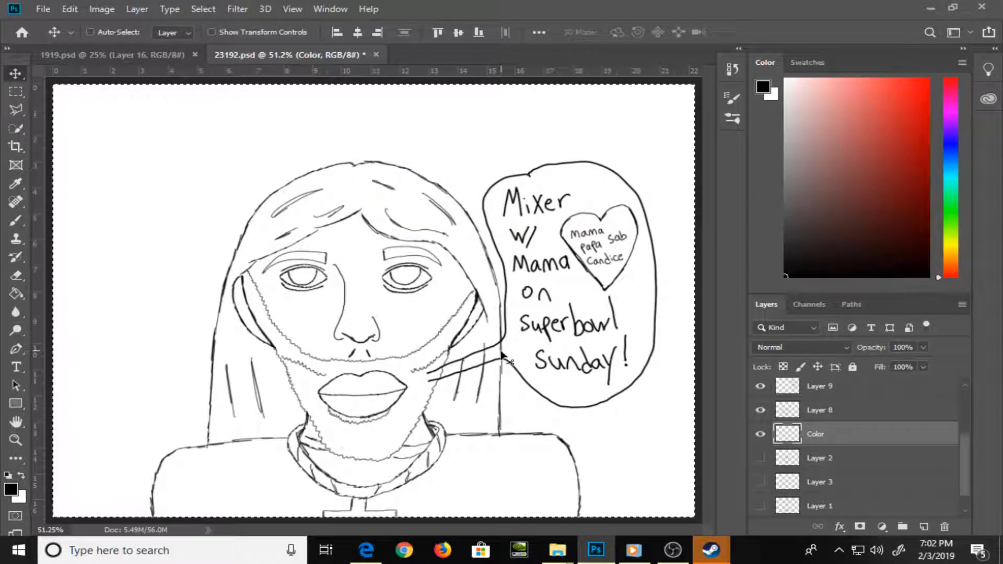
left_click(520, 343)
left_click(471, 208)
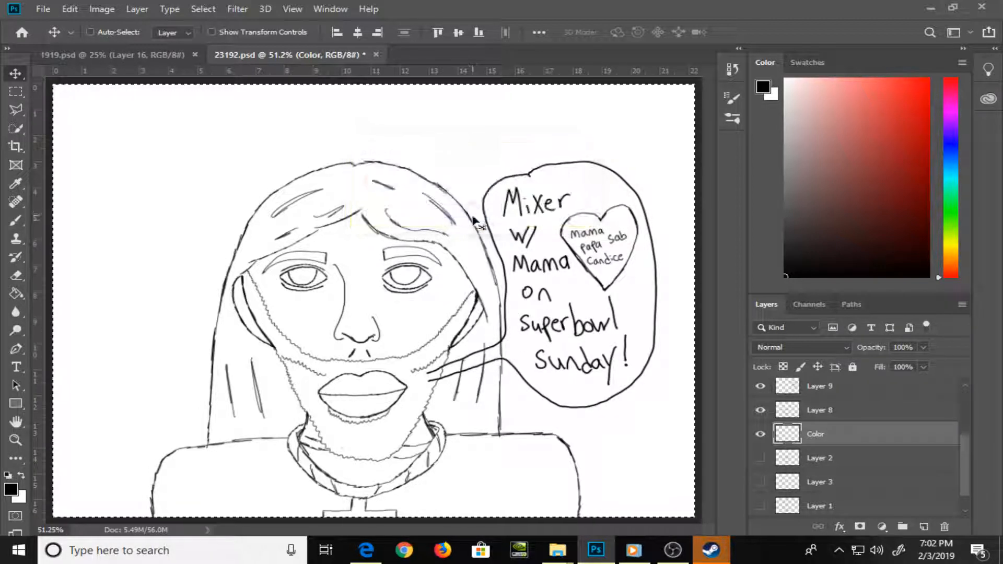
key("ctrl+d")
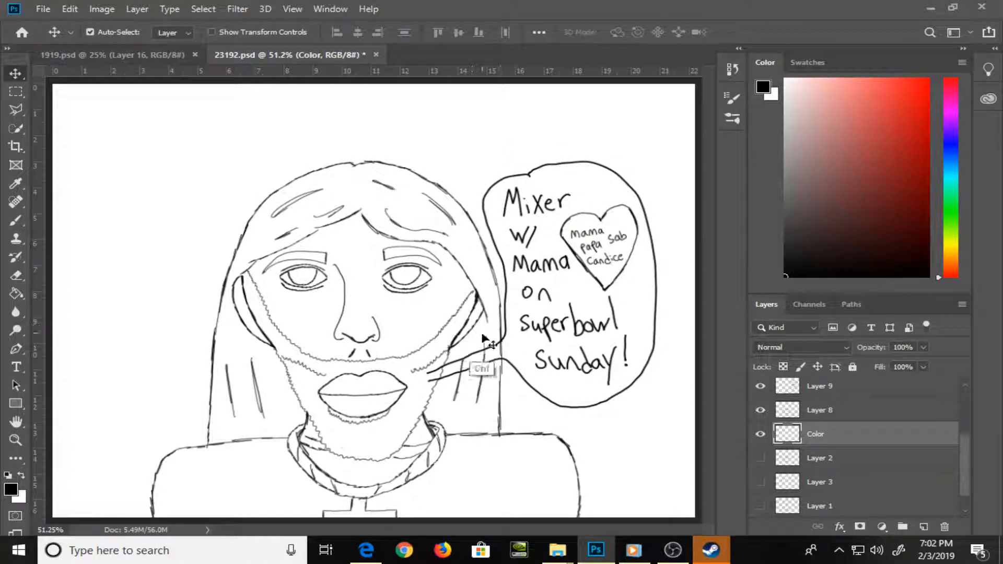
Erase the hair outline segment on Layer 4 that crosses the speech bubble's tail with the 15 px eraser
right_click(505, 358)
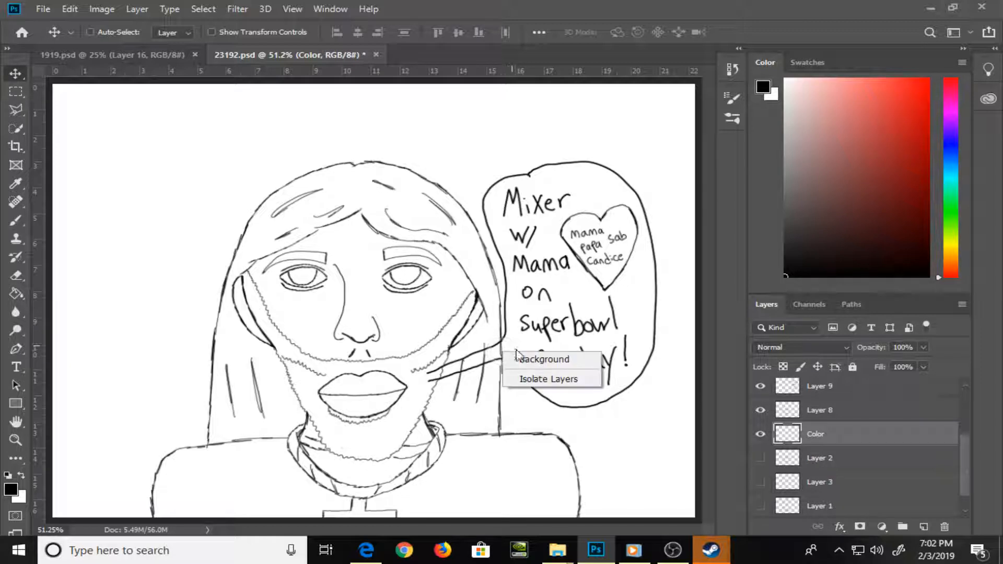
left_click(523, 353)
key("z")
left_click_drag(500, 346, 544, 394)
key("v")
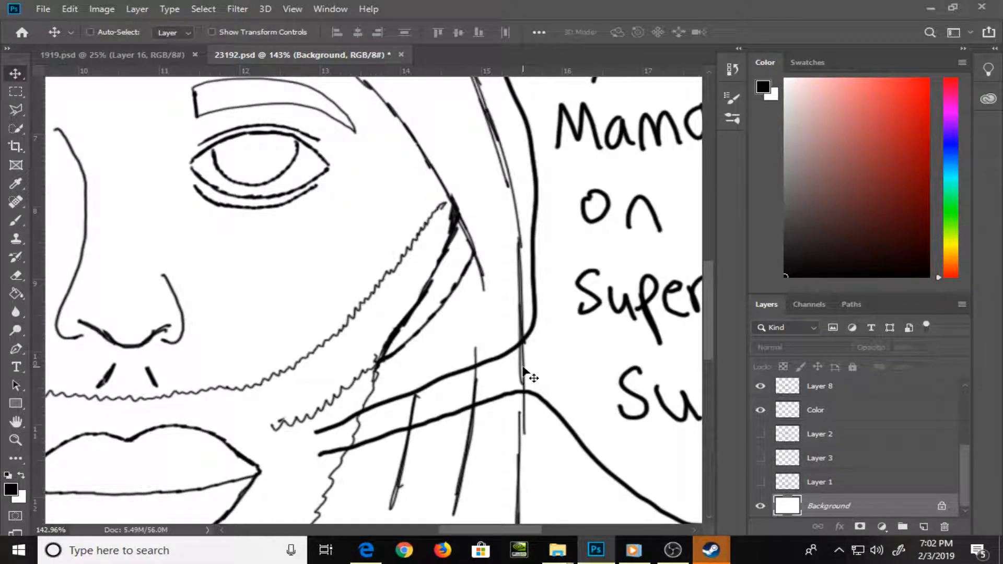
right_click(523, 372)
left_click(544, 374)
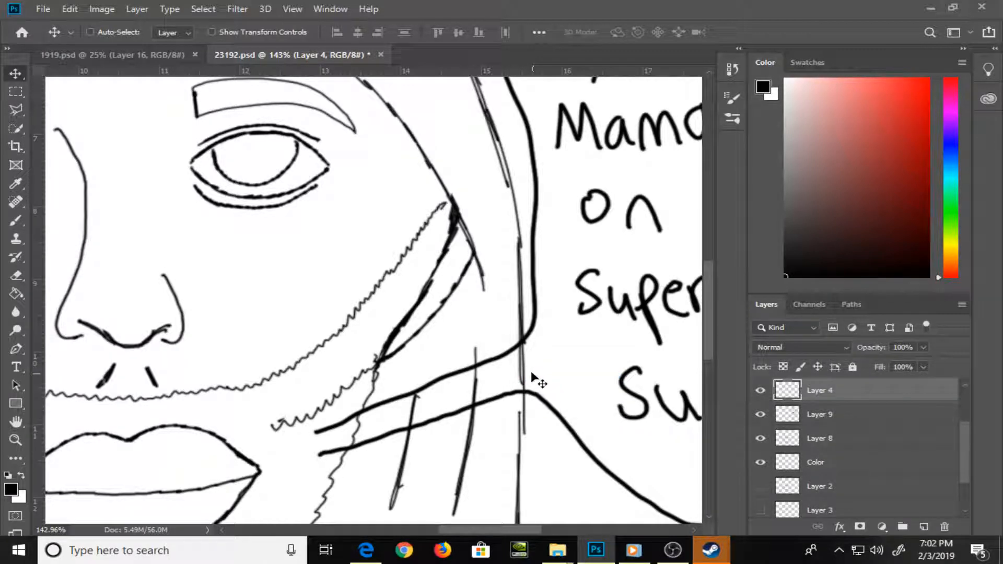
key("e")
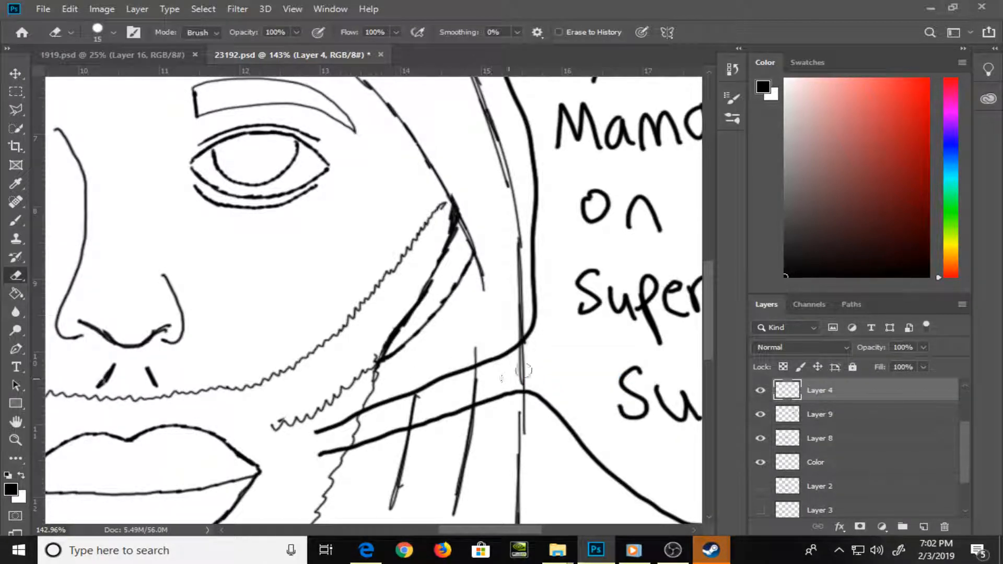
mouse_move(524, 371)
left_mouse_down()
mouse_move(533, 352)
mouse_move(513, 359)
mouse_move(528, 383)
left_mouse_up()
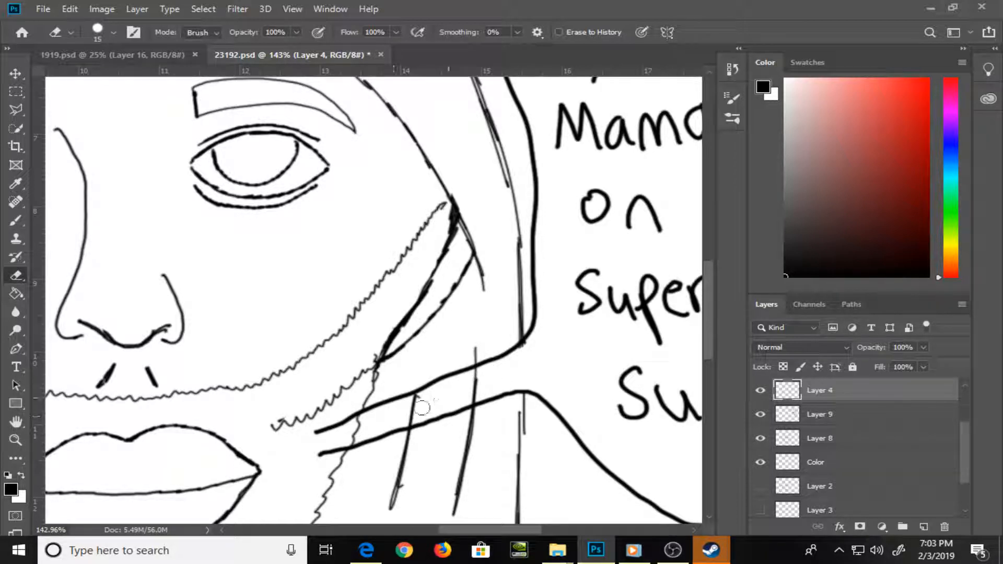
Erase the hair strand lines on Layer 7 that run through the speech bubble's tail with the 15 px eraser
key("v")
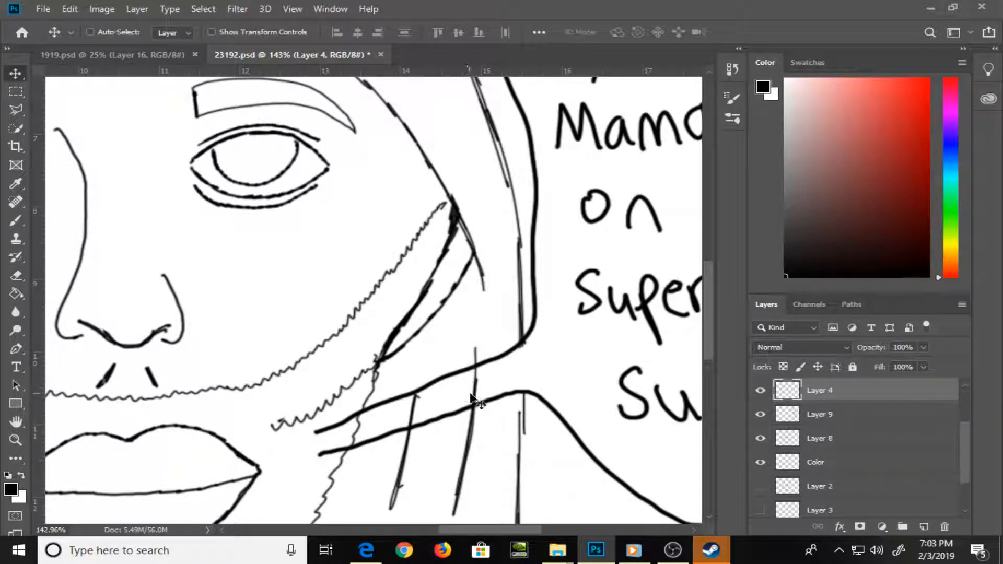
right_click(477, 396)
left_click(499, 402)
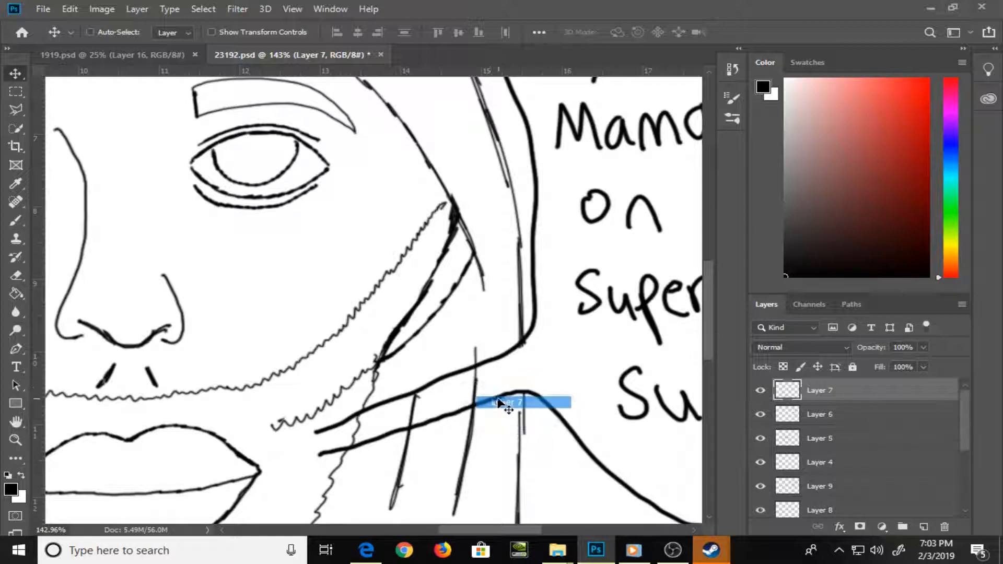
key("e")
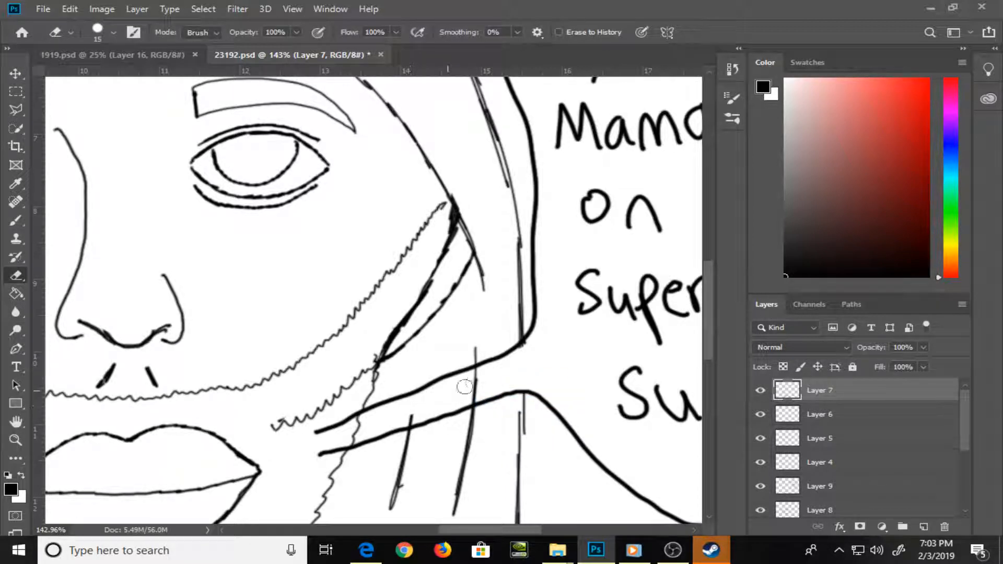
mouse_move(465, 386)
left_mouse_down()
mouse_move(477, 374)
mouse_move(474, 395)
mouse_move(410, 415)
mouse_move(481, 387)
mouse_move(367, 426)
left_mouse_up()
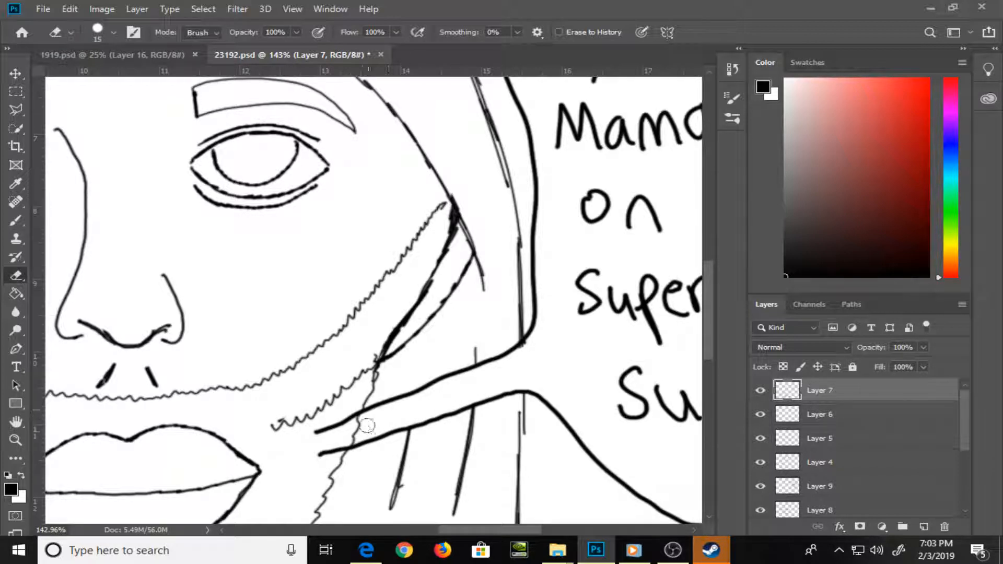
Erase the jaw beard line on Layer 5 between the two edges of the speech bubble's tail with the 15 px eraser
key("v")
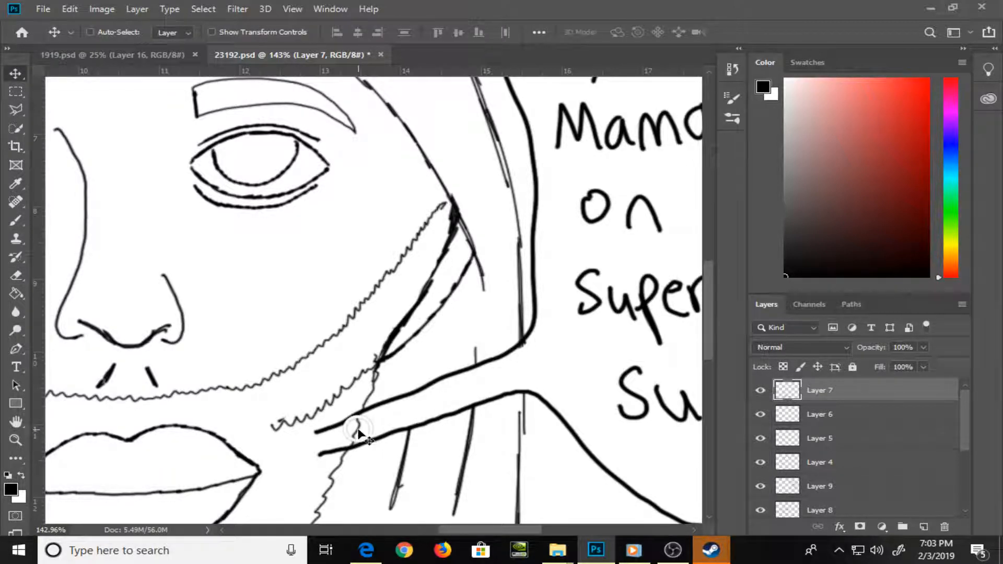
right_click(361, 429)
left_click(380, 437)
key("e")
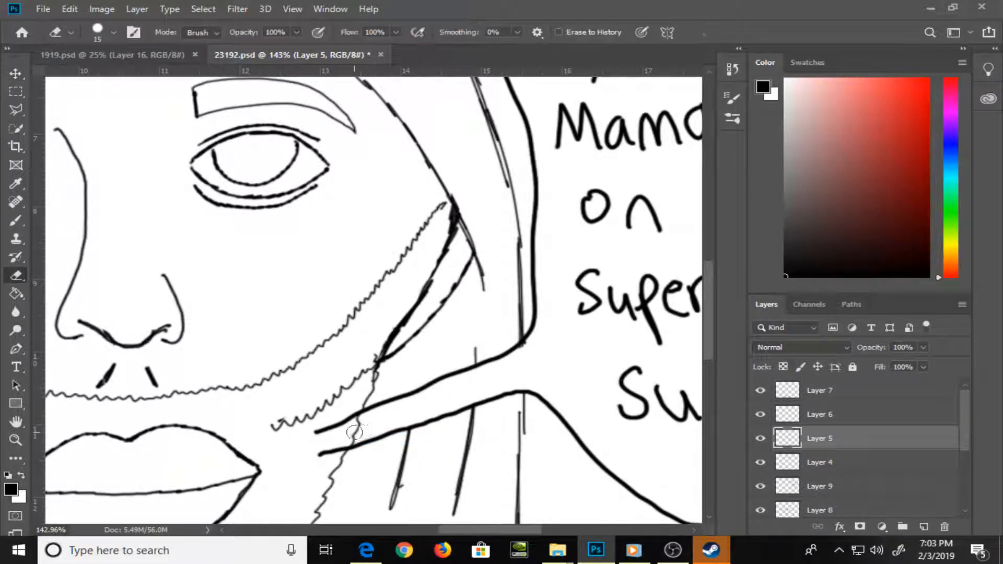
mouse_move(363, 433)
left_mouse_down()
mouse_move(360, 422)
mouse_move(372, 426)
left_mouse_up()
key("v")
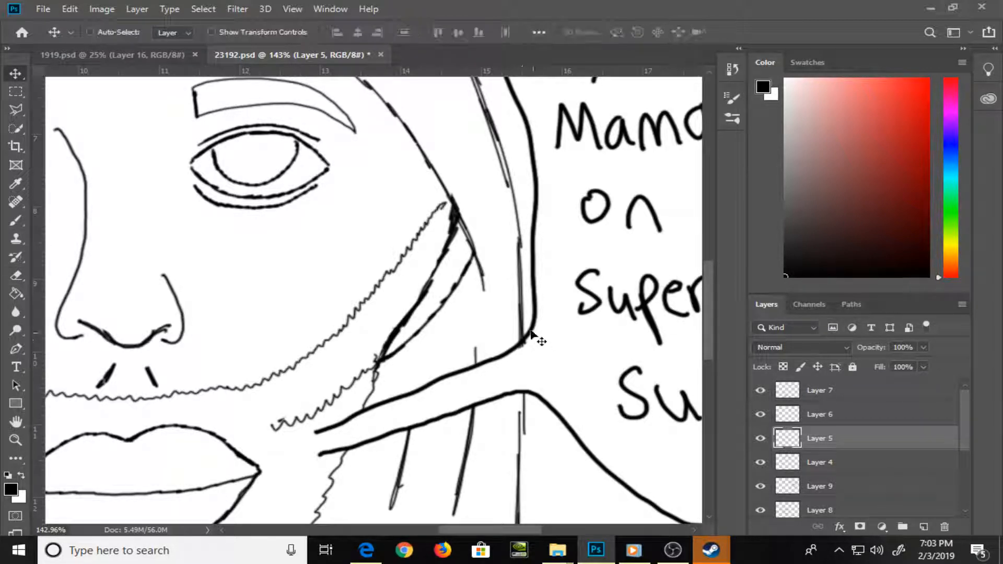
right_click(525, 324)
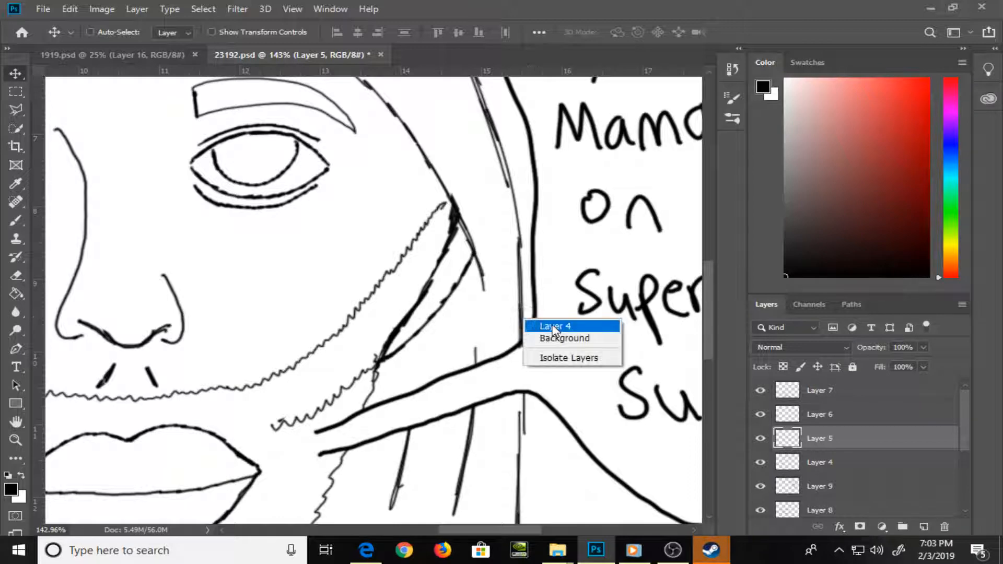
left_click(549, 326)
key("e")
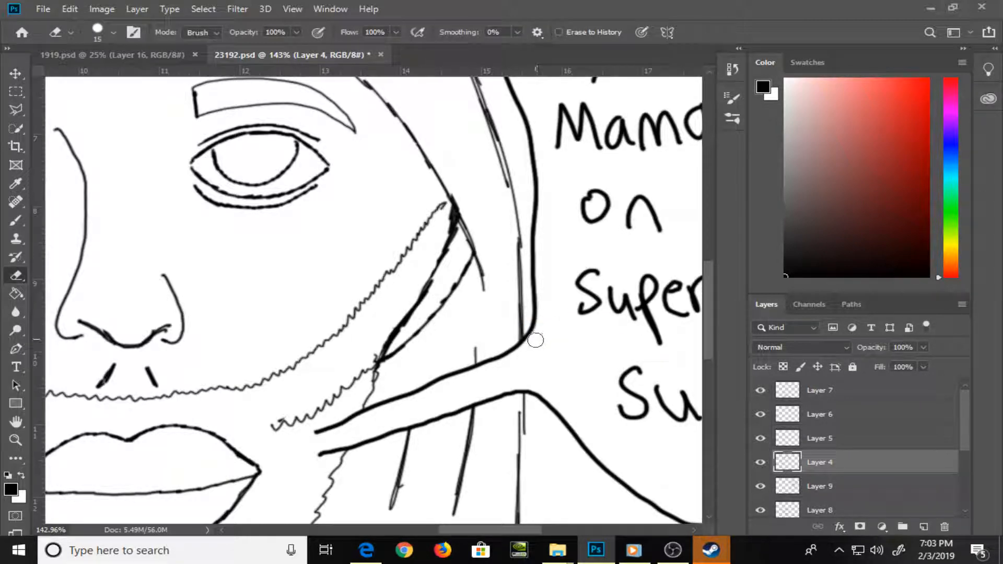
Make the Color layer active and pick a medium brown swatch as the foreground color
key("ctrl+0")
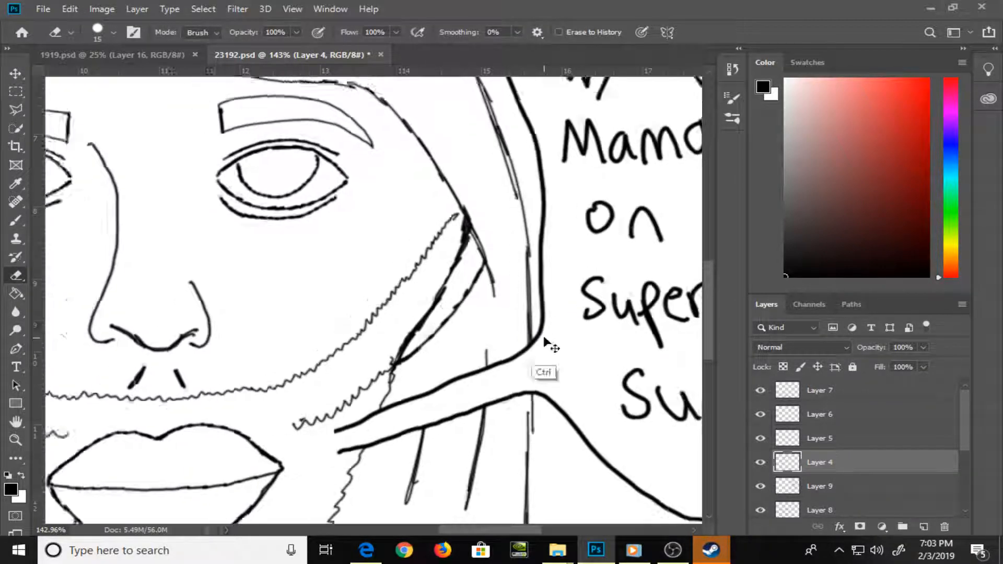
left_click_drag(958, 442, 970, 503)
left_click(913, 484)
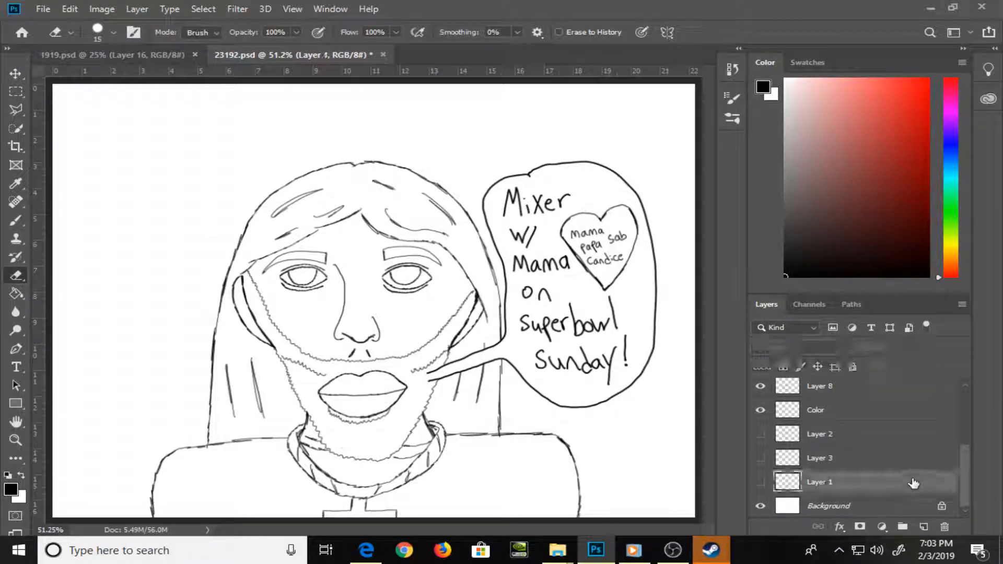
left_click(889, 416)
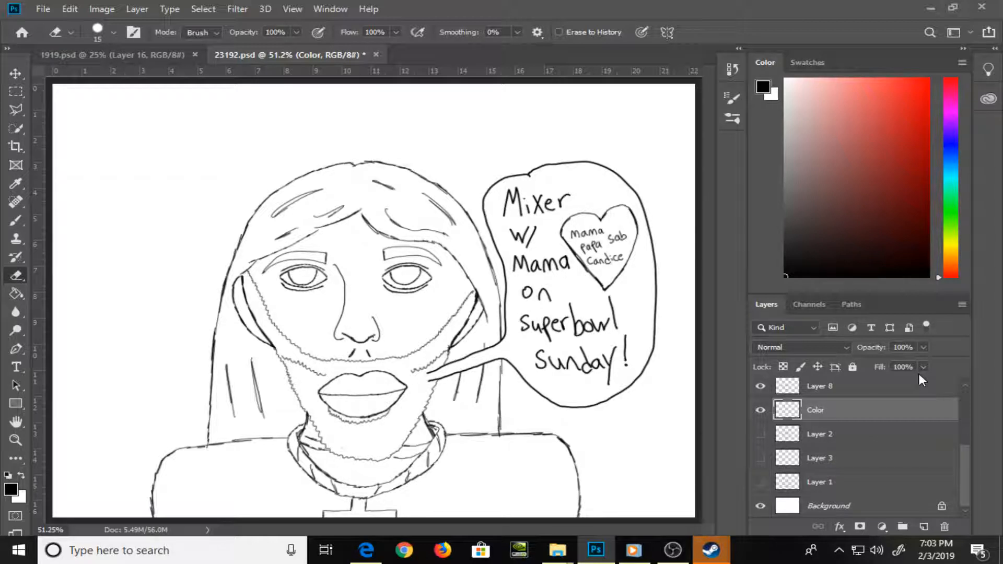
left_click(810, 55)
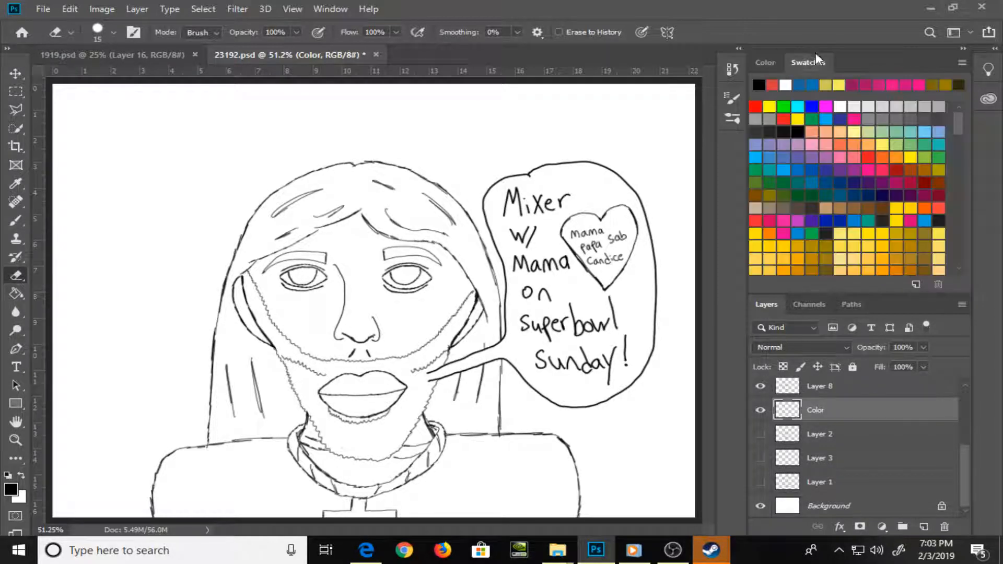
left_click(865, 208)
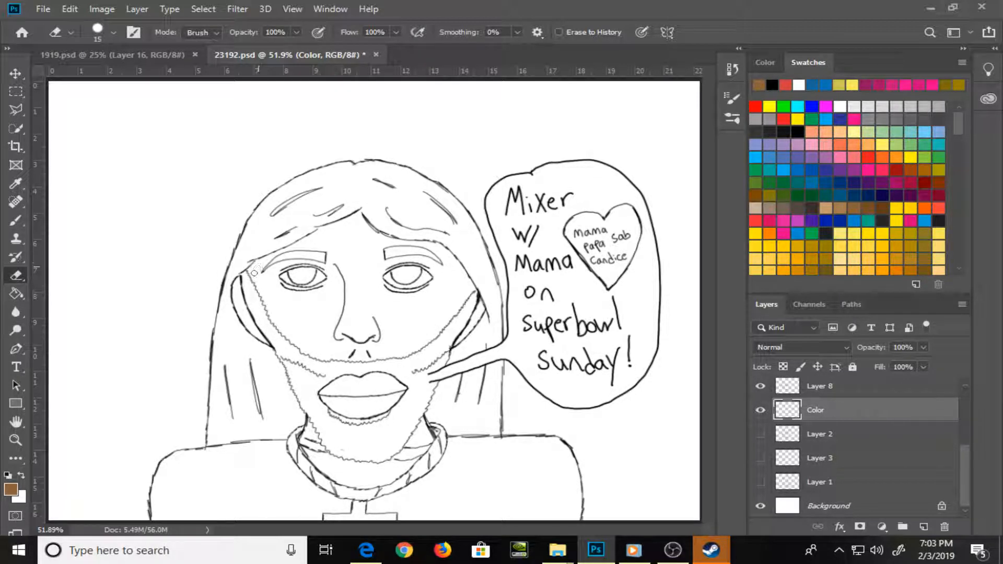
Paint the left ear and the left temple corner of the face brown with a 20 px brush
key("b")
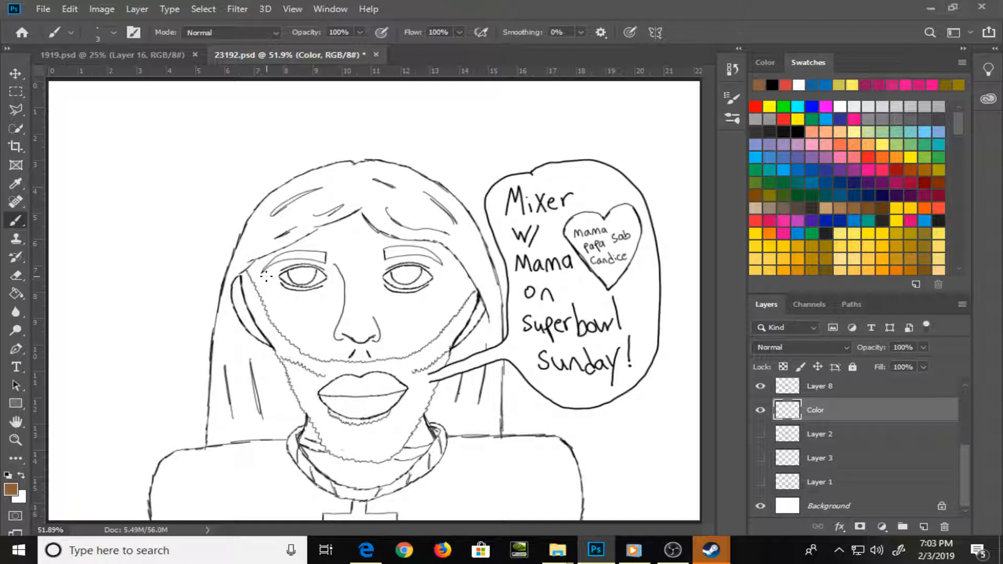
key("bracketright")
key("bracketright")
key("bracketright")
key("bracketright")
key("bracketright")
key("bracketright")
key("bracketright")
mouse_move(264, 260)
left_mouse_down()
mouse_move(238, 291)
mouse_move(270, 345)
left_mouse_up()
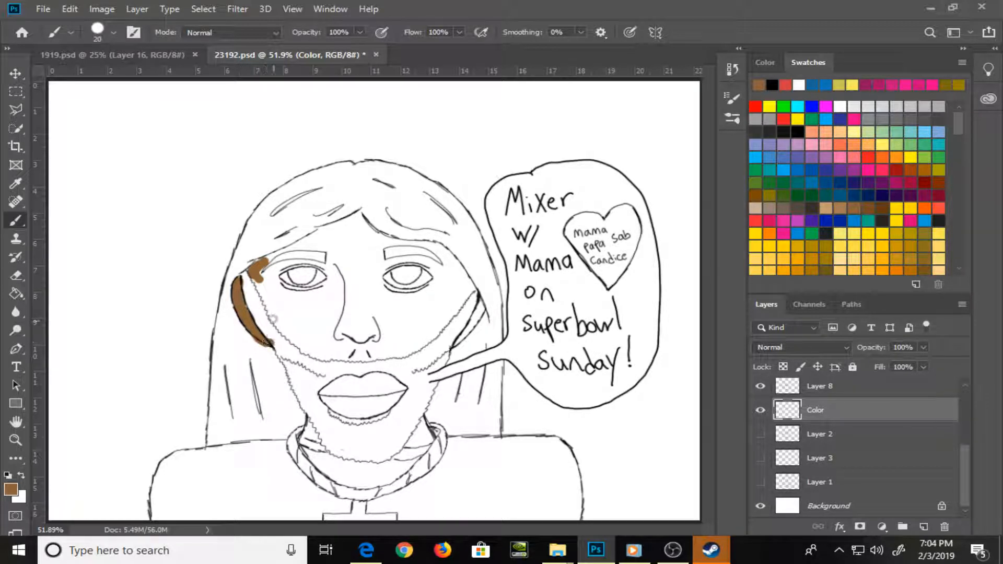
Paint both visible neck areas and the strip under the lower lip brown with a 15 px brush
key("bracketleft")
mouse_move(308, 435)
left_mouse_down()
mouse_move(311, 421)
mouse_move(314, 429)
left_mouse_up()
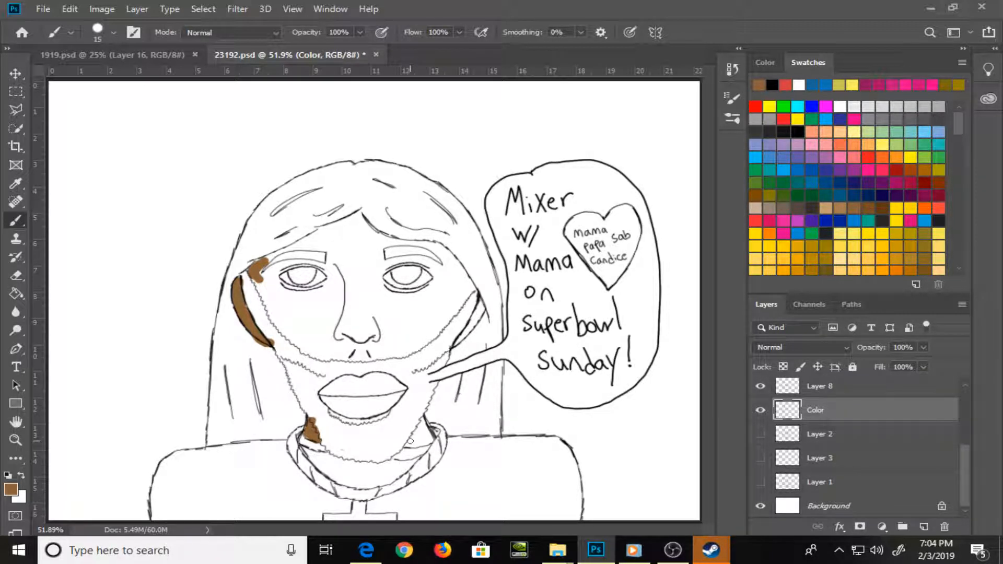
mouse_move(412, 442)
left_mouse_down()
mouse_move(418, 422)
mouse_move(425, 442)
left_mouse_up()
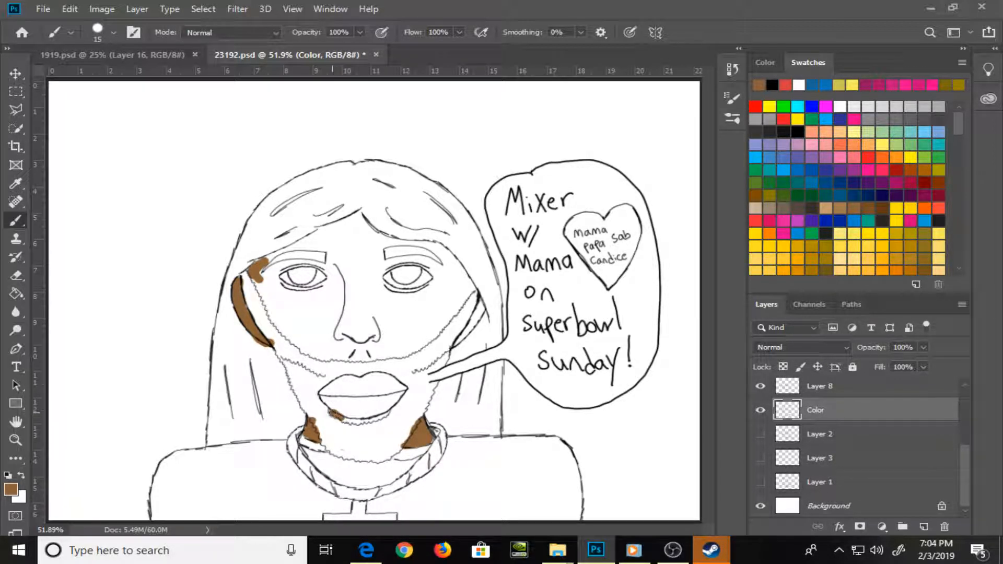
left_click_drag(335, 415, 389, 414)
Outline the face between hairline and beard in brown with a 25 px brush, and fill its interior with the Paint Bucket
key("bracketright")
key("bracketright")
mouse_move(259, 273)
left_mouse_down()
mouse_move(359, 219)
mouse_move(455, 259)
mouse_move(475, 296)
mouse_move(426, 345)
mouse_move(372, 359)
mouse_move(329, 357)
mouse_move(277, 330)
mouse_move(252, 278)
mouse_move(262, 294)
left_mouse_up()
key("g")
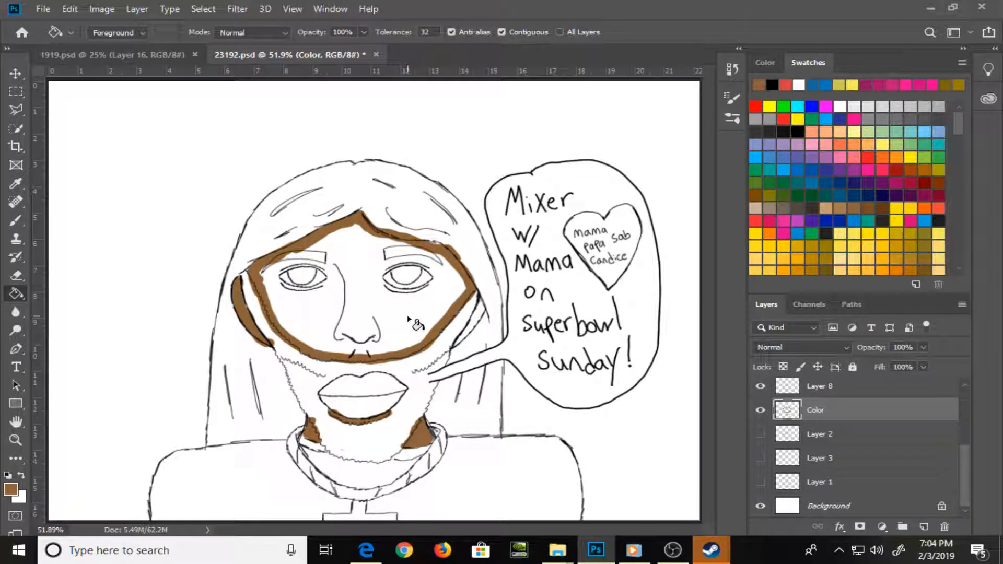
left_click(409, 315)
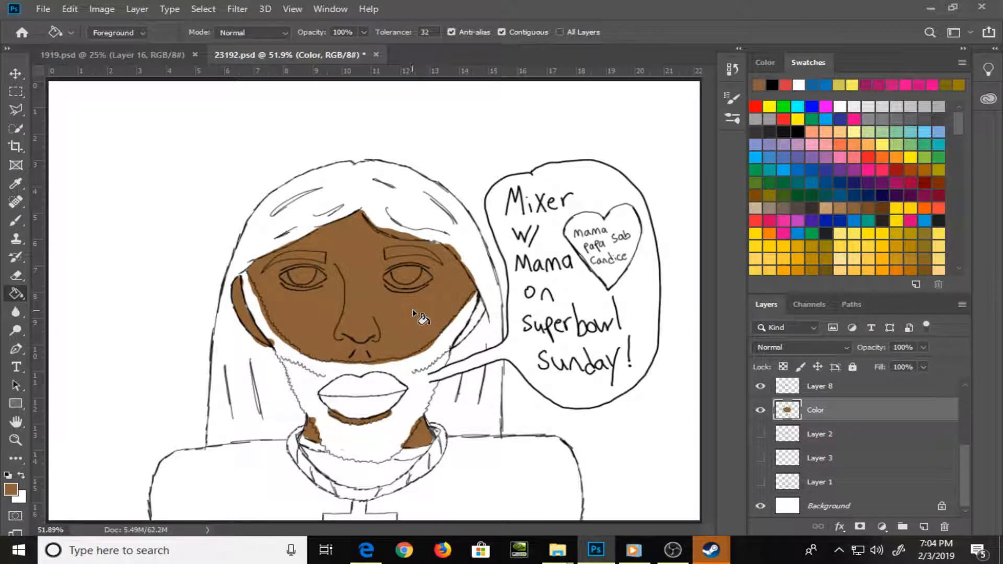
Paint the right ear brown with the 25 px brush and extend the brown patch at the left end of the lower lip
key("b")
left_click_drag(460, 341, 481, 306)
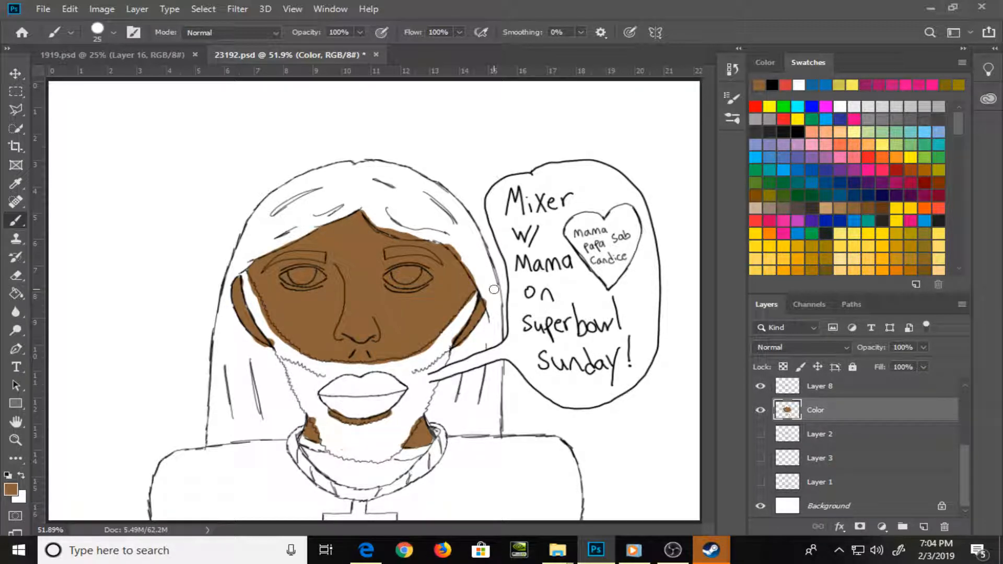
left_click_drag(325, 413, 322, 411)
Pick a light purple swatch and paint the long hair section left of the face and neck with the 25 px brush
left_click_drag(952, 121, 956, 159)
left_click(853, 151)
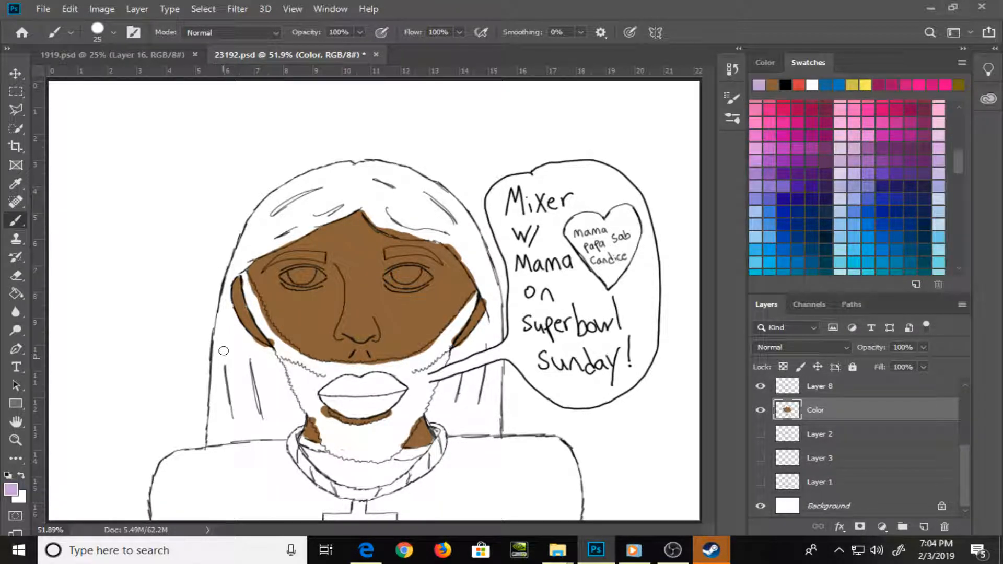
mouse_move(223, 351)
left_mouse_down()
mouse_move(225, 305)
mouse_move(231, 344)
mouse_move(227, 309)
mouse_move(234, 329)
mouse_move(219, 337)
mouse_move(220, 322)
mouse_move(212, 442)
mouse_move(227, 439)
mouse_move(211, 442)
mouse_move(268, 436)
left_mouse_up()
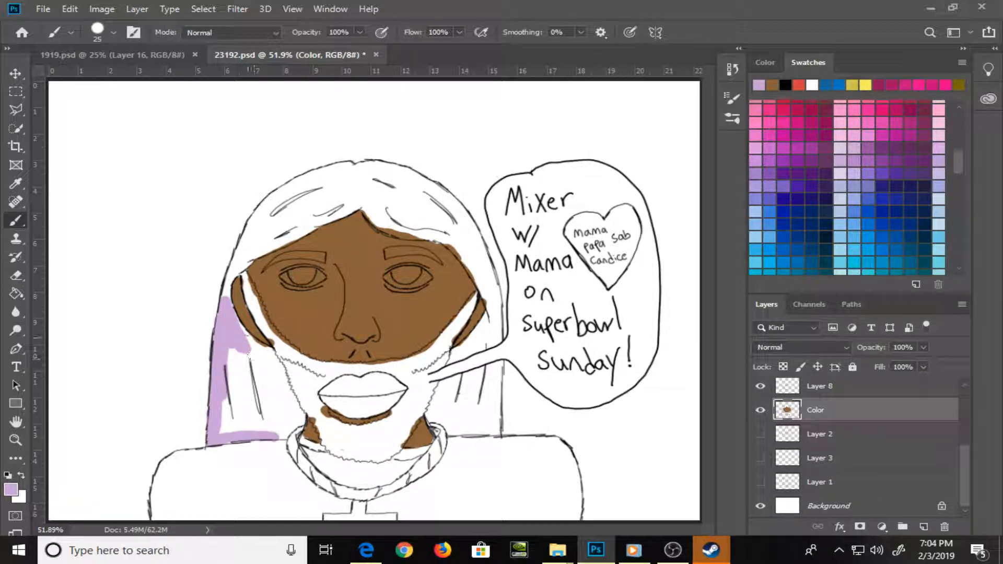
mouse_move(238, 329)
left_mouse_down()
mouse_move(277, 369)
mouse_move(270, 352)
mouse_move(287, 429)
left_mouse_up()
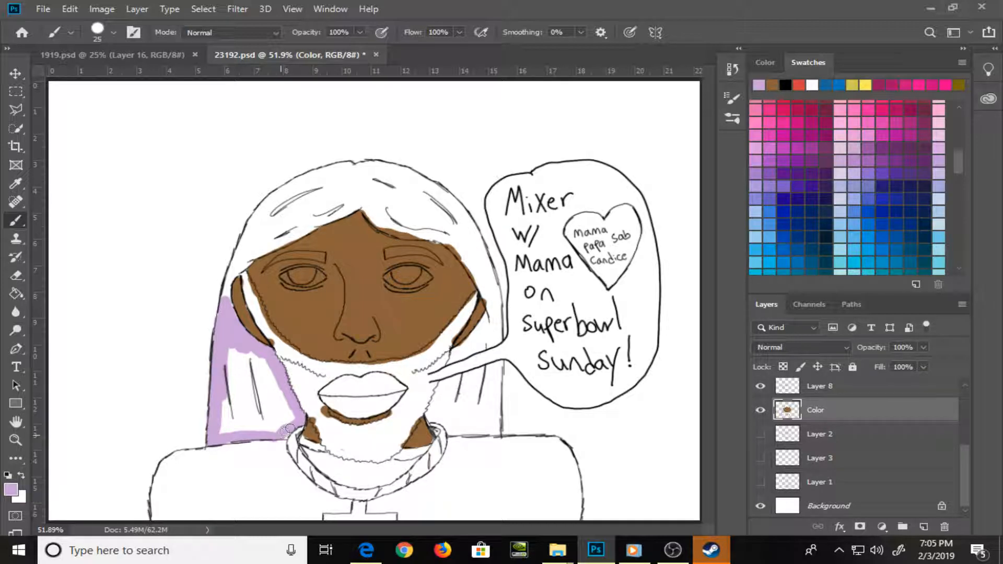
mouse_move(226, 427)
left_mouse_down()
mouse_move(230, 368)
mouse_move(246, 424)
mouse_move(237, 427)
mouse_move(241, 350)
mouse_move(250, 382)
mouse_move(256, 370)
mouse_move(267, 391)
mouse_move(268, 382)
mouse_move(274, 421)
mouse_move(285, 421)
mouse_move(276, 430)
mouse_move(284, 402)
left_mouse_up()
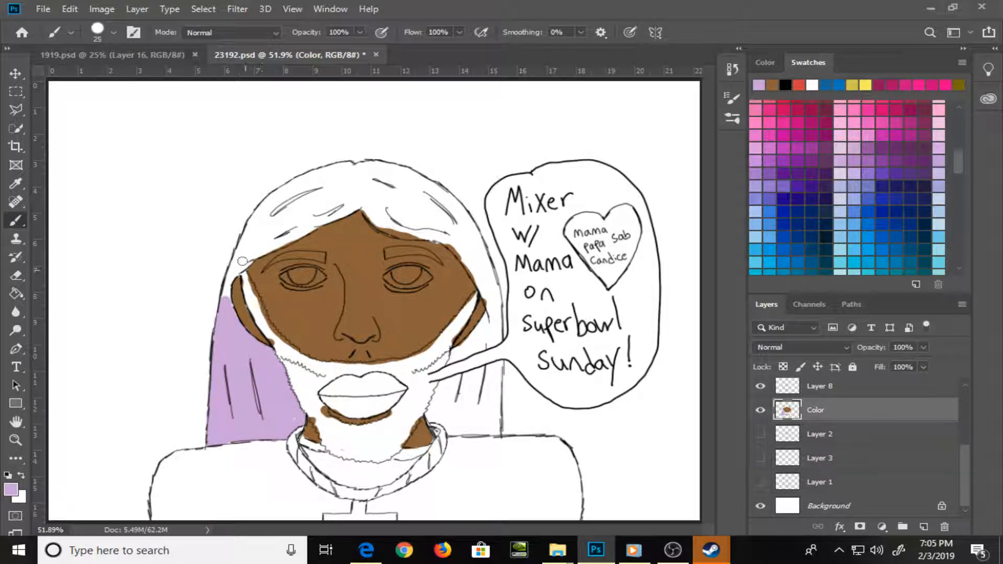
left_click_drag(224, 305, 253, 243)
key("ctrl+z")
key("ctrl+z")
key("ctrl+z")
Paint light purple along the inner hairline and the outer top edge of the hair with a 20 px brush
key("bracketleft")
left_click_drag(226, 302, 225, 293)
key("bracketright")
mouse_move(248, 256)
left_mouse_down()
mouse_move(230, 274)
mouse_move(272, 203)
mouse_move(255, 219)
mouse_move(313, 178)
mouse_move(320, 175)
left_mouse_up()
mouse_move(276, 236)
left_mouse_down()
mouse_move(245, 258)
mouse_move(355, 207)
mouse_move(309, 230)
mouse_move(379, 222)
mouse_move(365, 209)
mouse_move(394, 230)
mouse_move(456, 230)
left_mouse_up()
left_click_drag(438, 238, 467, 260)
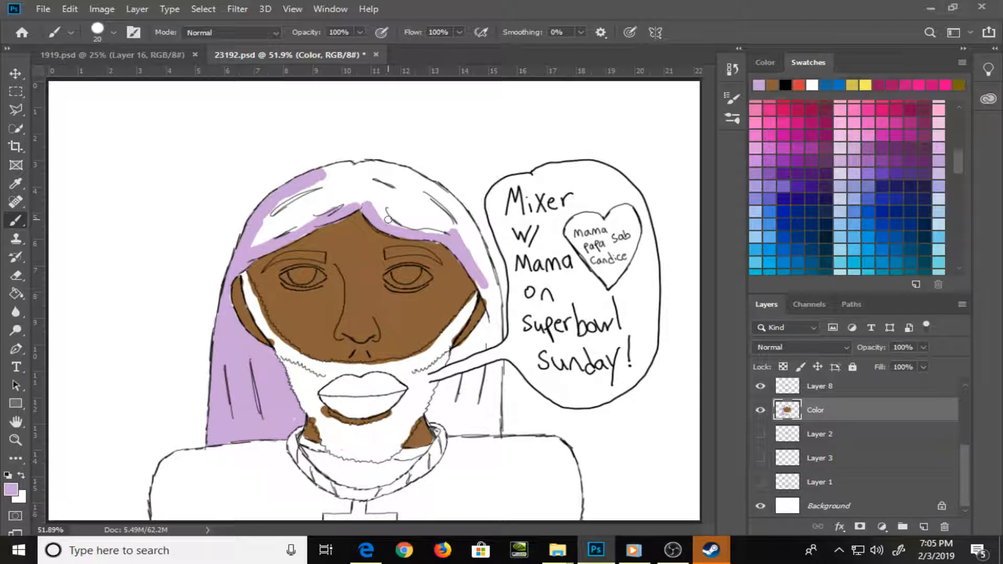
mouse_move(345, 173)
left_mouse_down()
mouse_move(389, 157)
mouse_move(328, 171)
mouse_move(383, 167)
mouse_move(425, 183)
mouse_move(391, 169)
mouse_move(454, 218)
mouse_move(412, 177)
mouse_move(446, 198)
mouse_move(432, 187)
mouse_move(469, 221)
left_mouse_up()
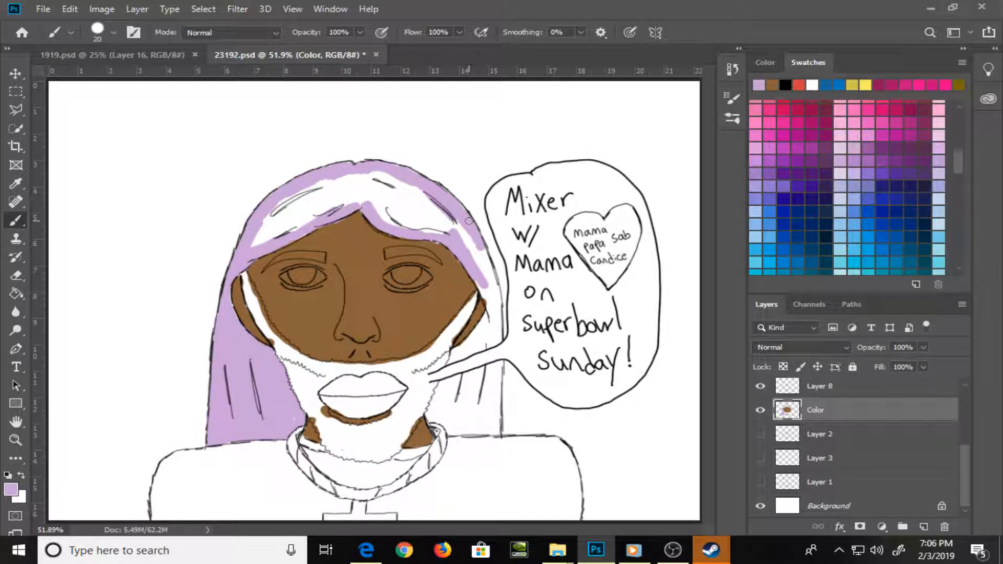
Check the painted coverage by hiding the Background layer, and make that layer active and visible again
left_click(761, 506)
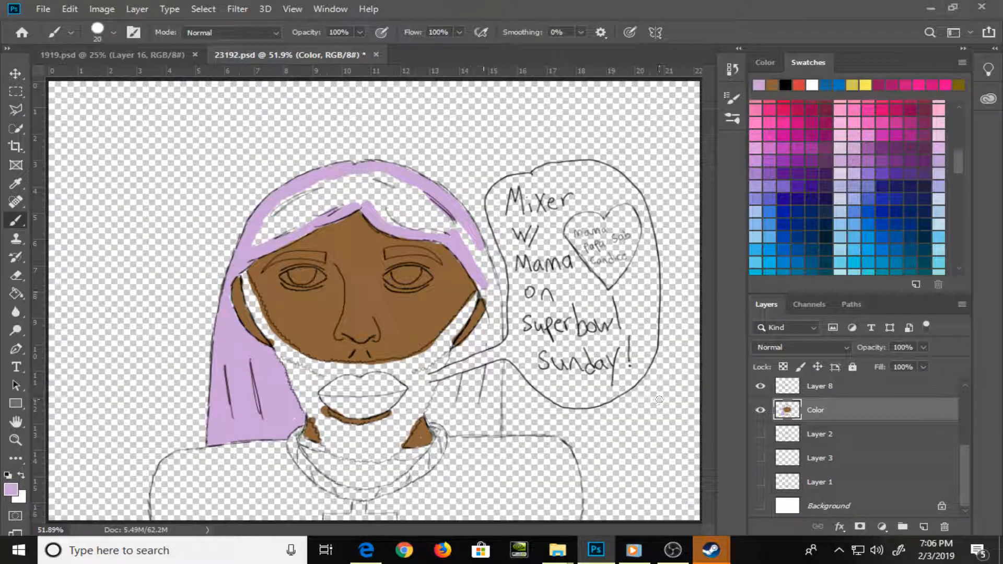
left_click(847, 507)
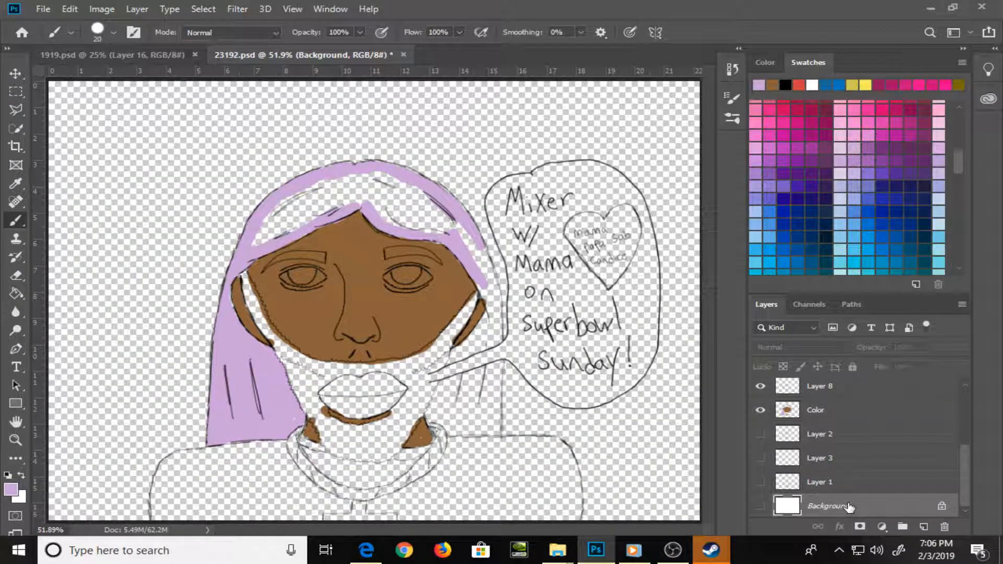
left_click(761, 506)
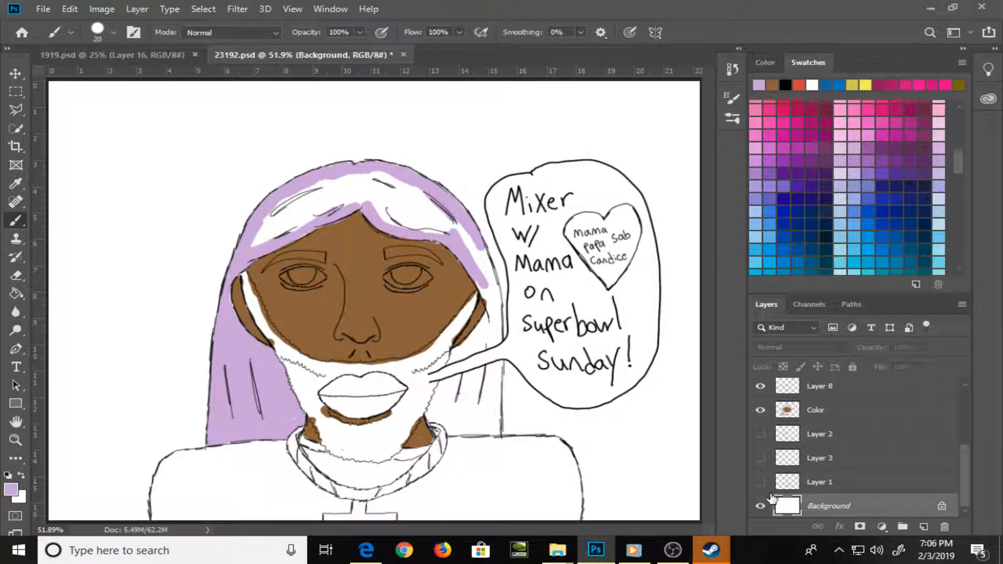
Invert the Background layer to view the painted areas against black, and undo the inversion
key("ctrl+i")
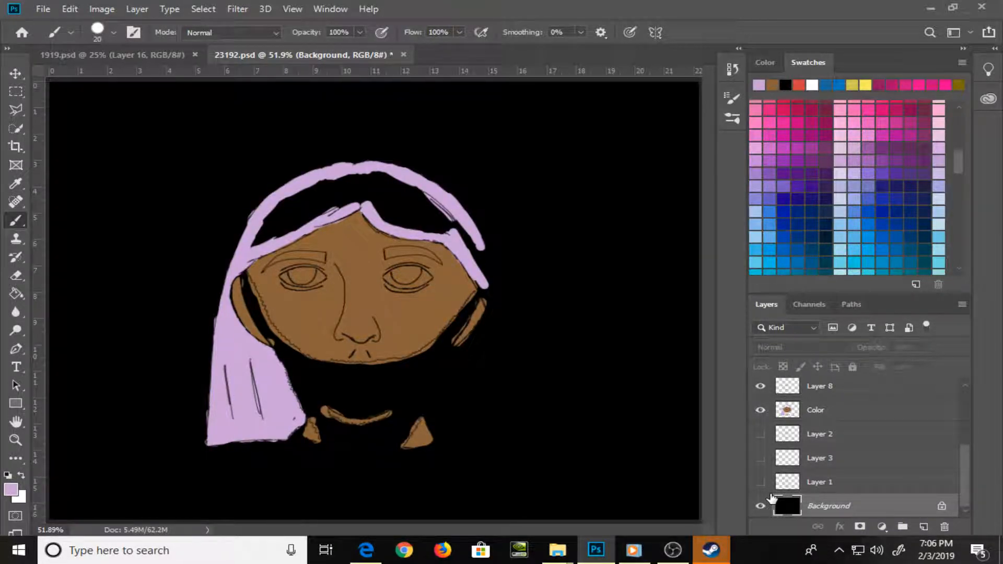
key("ctrl+z")
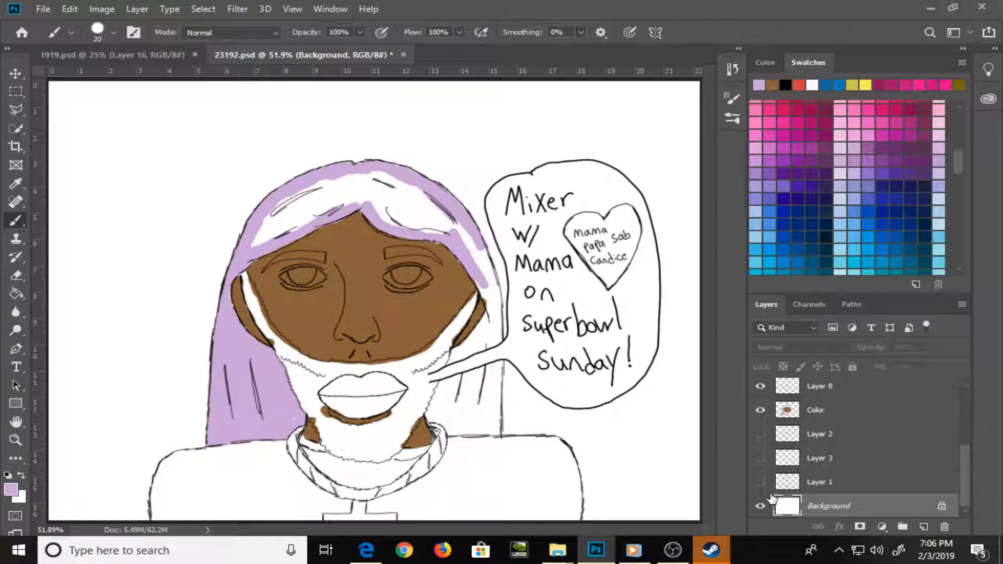
Make the Color layer active, close the purple outline at the right side of the hair, and fill the enclosed top hair area light purple
left_click_drag(475, 246, 488, 279)
left_click(821, 413)
left_click(762, 411)
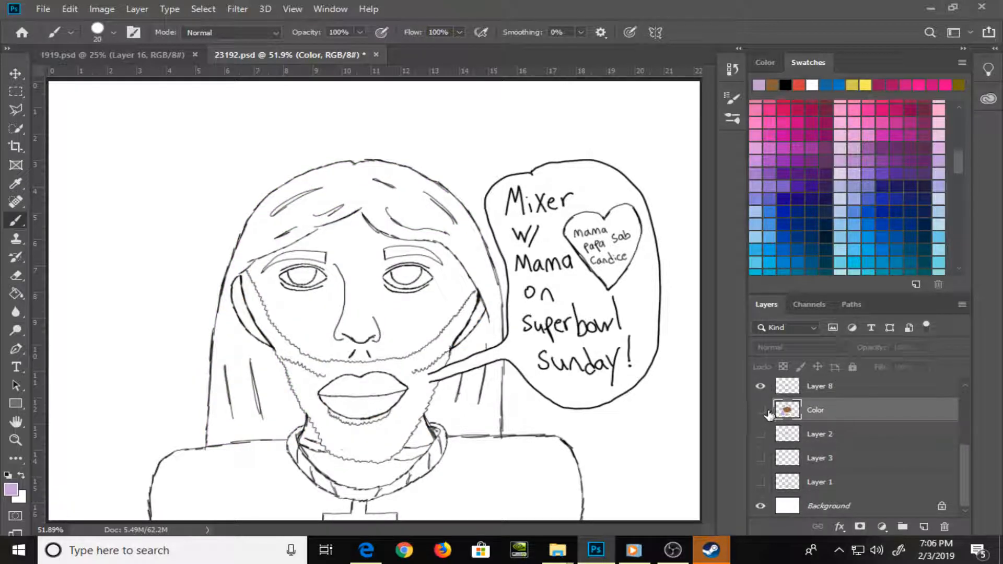
left_click(762, 411)
left_click_drag(478, 274, 454, 228)
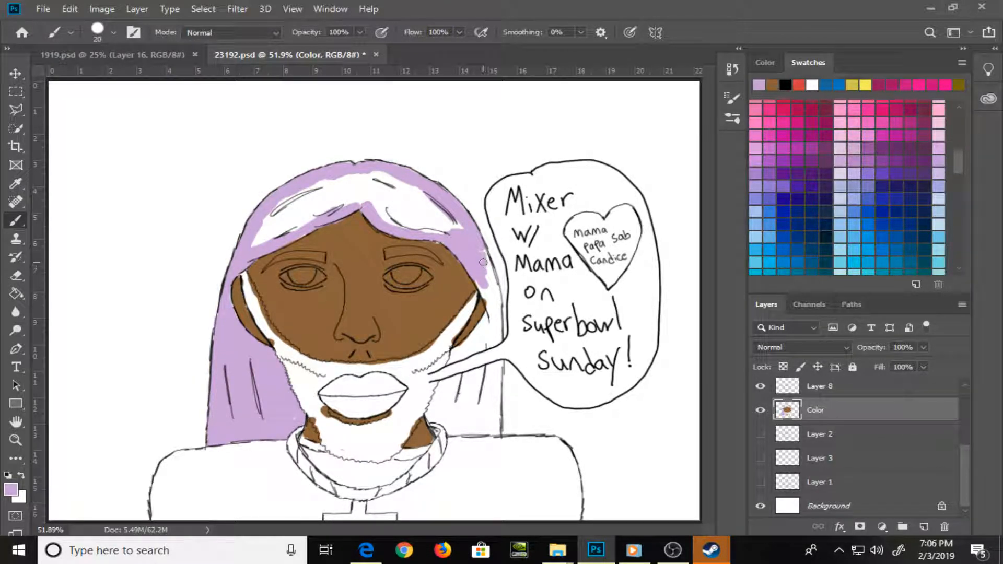
key("g")
left_click(413, 212)
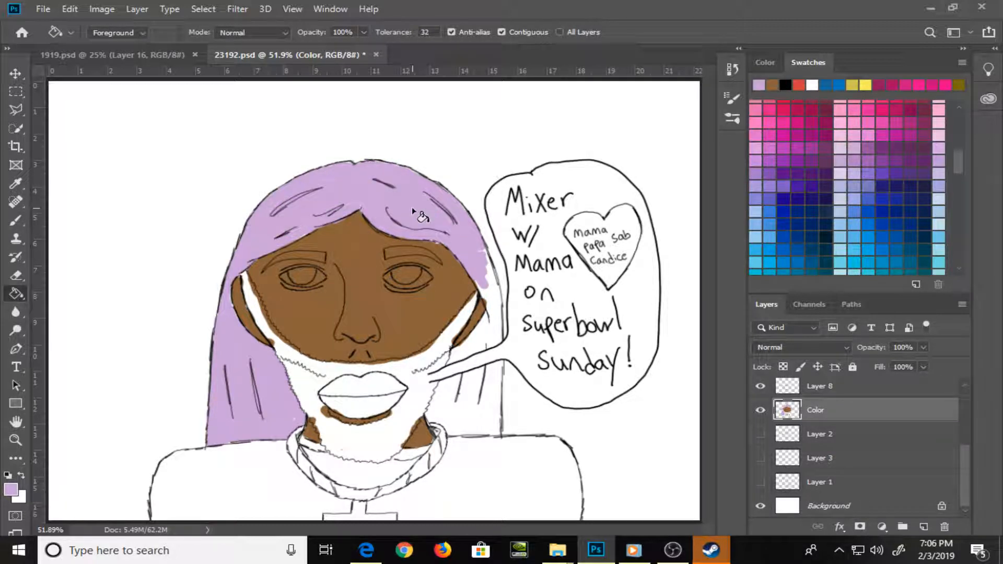
Paint the remaining hair right of the face and neck light purple with the 20 px brush, above and below the speech bubble's tail
key("b")
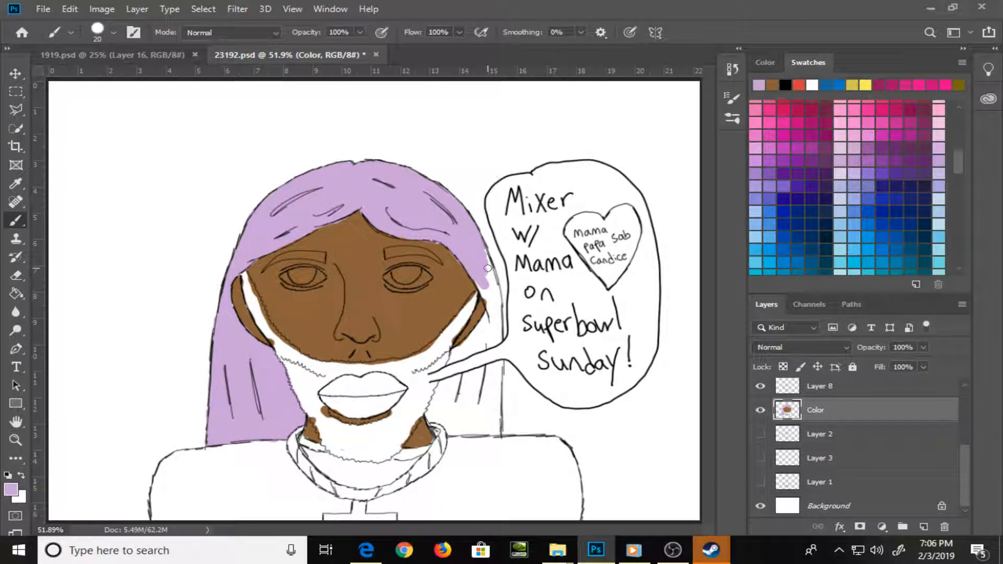
mouse_move(490, 267)
left_mouse_down()
mouse_move(497, 325)
mouse_move(496, 291)
left_mouse_up()
mouse_move(497, 332)
left_mouse_down()
mouse_move(496, 343)
mouse_move(456, 359)
mouse_move(487, 320)
mouse_move(484, 339)
left_mouse_up()
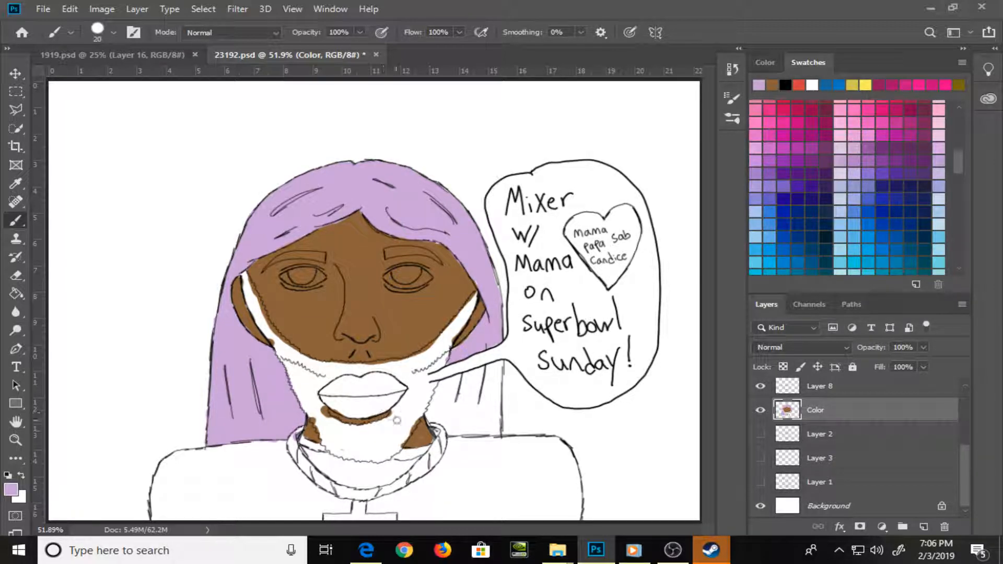
mouse_move(437, 431)
left_mouse_down()
mouse_move(461, 403)
mouse_move(444, 417)
mouse_move(440, 400)
mouse_move(429, 415)
mouse_move(441, 386)
mouse_move(480, 372)
mouse_move(488, 385)
mouse_move(492, 368)
mouse_move(494, 388)
mouse_move(496, 365)
mouse_move(497, 403)
left_mouse_up()
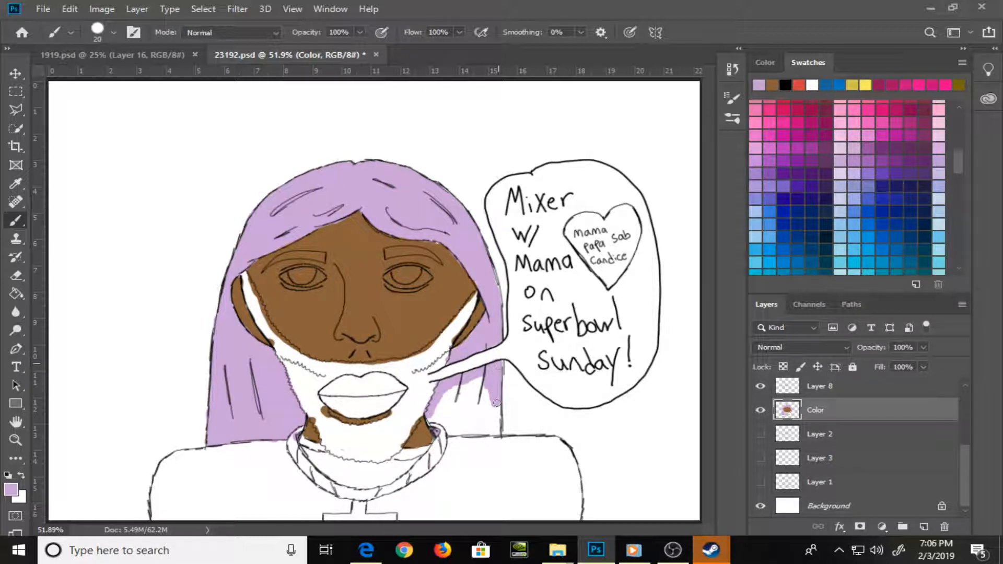
mouse_move(500, 364)
left_mouse_down()
mouse_move(495, 431)
mouse_move(480, 434)
mouse_move(496, 423)
mouse_move(449, 433)
mouse_move(433, 420)
mouse_move(450, 413)
mouse_move(444, 397)
mouse_move(457, 413)
mouse_move(431, 418)
mouse_move(464, 418)
mouse_move(479, 382)
mouse_move(489, 428)
mouse_move(499, 422)
left_mouse_up()
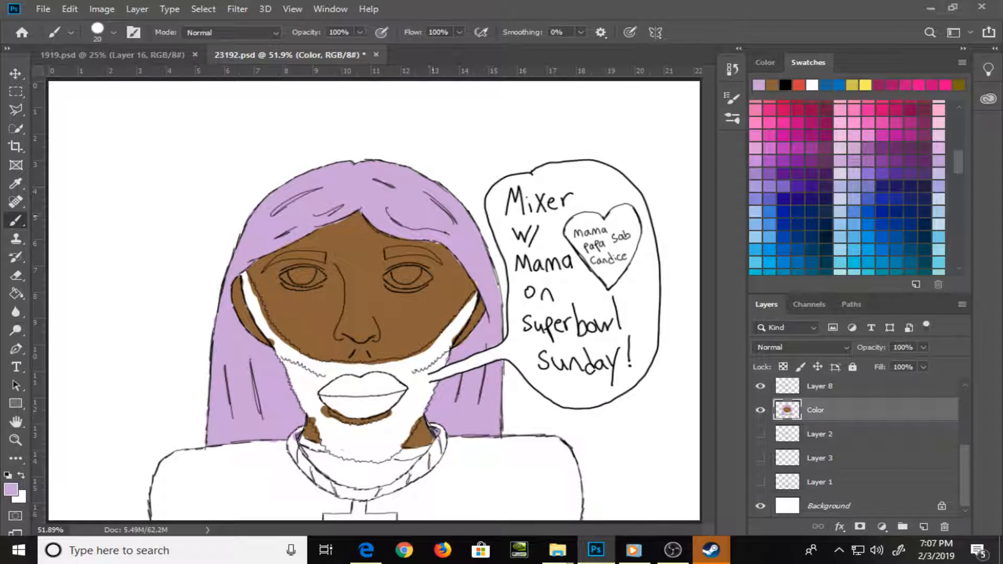
Pick a light gray swatch and paint the upper beard strip between the left ear and the cheek with the 20 px brush
left_click(352, 282, "alt")
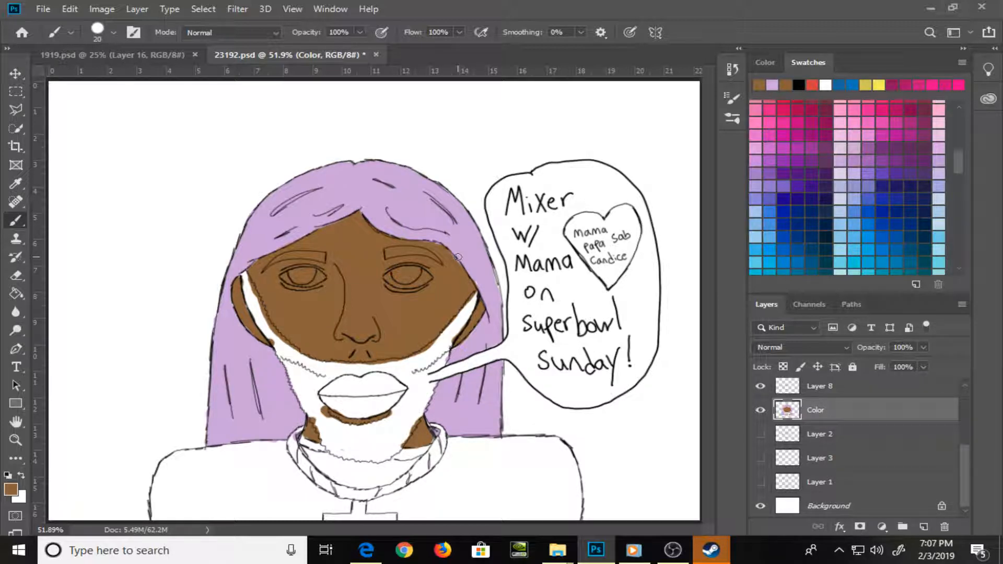
left_click_drag(958, 165, 952, 122)
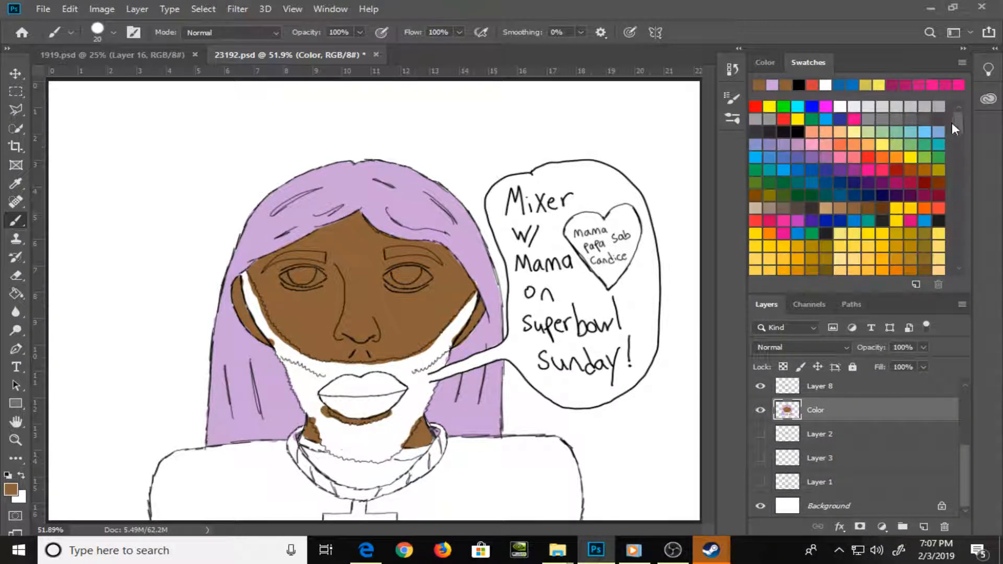
left_click(924, 108)
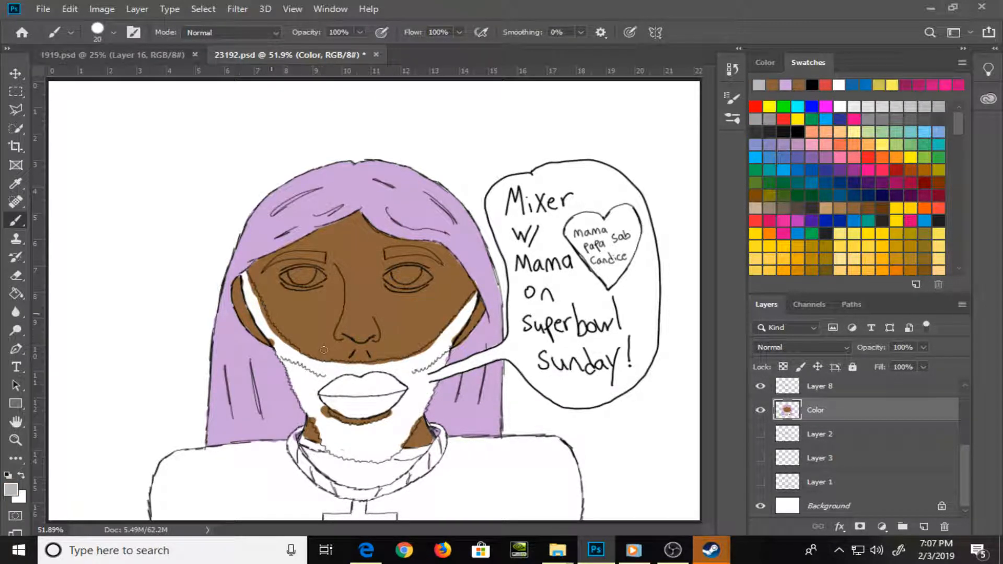
mouse_move(256, 305)
left_mouse_down()
mouse_move(245, 278)
mouse_move(264, 323)
mouse_move(260, 308)
mouse_move(373, 396)
mouse_move(359, 376)
left_mouse_up()
key("z")
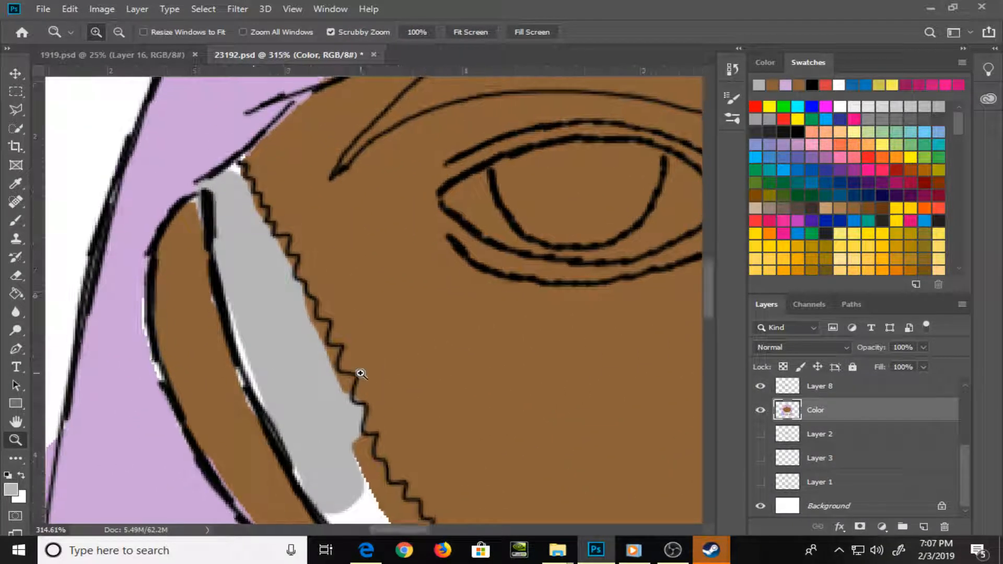
key("b")
mouse_move(232, 217)
left_mouse_down()
mouse_move(230, 303)
mouse_move(253, 390)
left_mouse_up()
Refine the gray beard strip along the zigzag cheek line with a 6 px brush, touching up the spill with sampled brown and resampling the gray
key("bracketleft")
key("bracketleft")
key("bracketleft")
key("bracketleft")
key("bracketleft")
left_click_drag(234, 175, 357, 398)
left_click(380, 347, "alt")
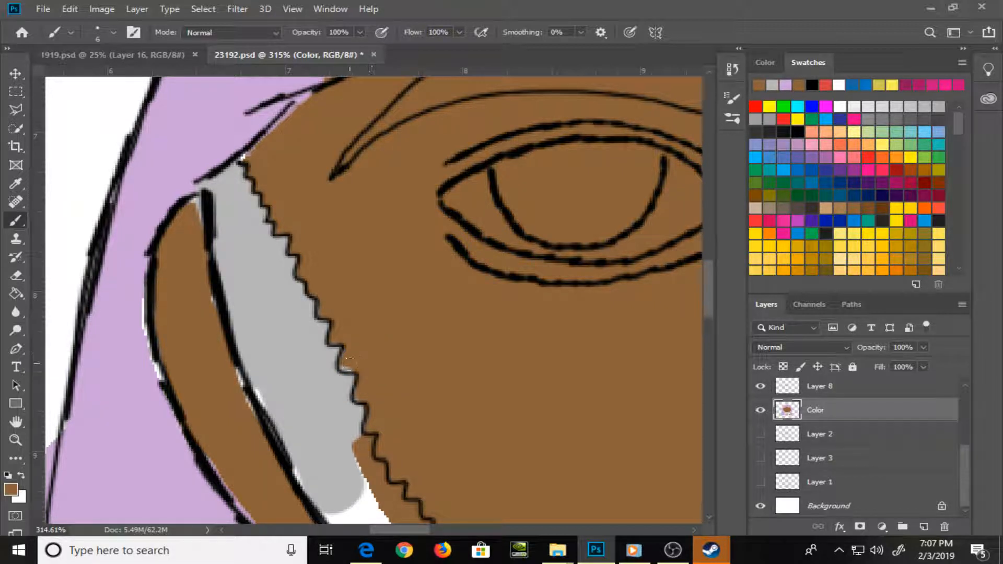
left_click_drag(347, 363, 360, 364)
left_click(328, 395, "alt")
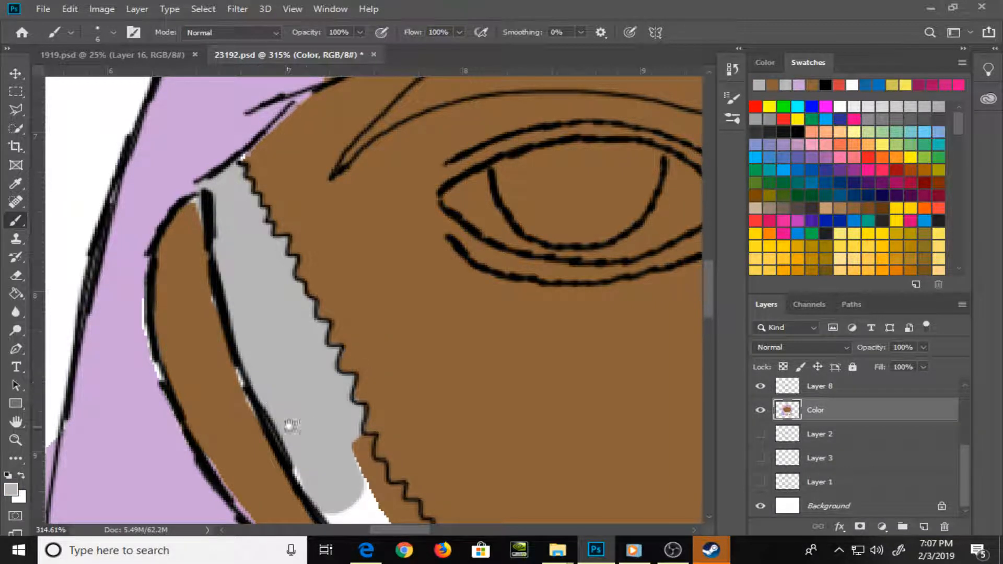
Extend the gray beard color down the left jaw below the ear, reducing the brush to 4 px for the zigzag edge
mouse_move(287, 422)
left_mouse_down()
mouse_move(251, 276)
mouse_move(284, 273)
mouse_move(271, 319)
mouse_move(296, 380)
mouse_move(302, 345)
mouse_move(322, 381)
mouse_move(315, 405)
mouse_move(259, 304)
mouse_move(288, 342)
mouse_move(311, 327)
mouse_move(301, 285)
mouse_move(312, 287)
mouse_move(307, 305)
mouse_move(316, 287)
mouse_move(328, 333)
mouse_move(343, 332)
mouse_move(343, 369)
mouse_move(325, 347)
mouse_move(323, 360)
mouse_move(313, 302)
mouse_move(386, 400)
mouse_move(374, 369)
mouse_move(368, 393)
mouse_move(323, 339)
mouse_move(340, 361)
mouse_move(325, 384)
mouse_move(302, 355)
mouse_move(314, 397)
mouse_move(348, 408)
mouse_move(320, 412)
mouse_move(336, 381)
mouse_move(326, 280)
left_mouse_up()
key("bracketleft")
key("bracketleft")
key("bracketright")
key("bracketright")
key("bracketleft")
key("bracketleft")
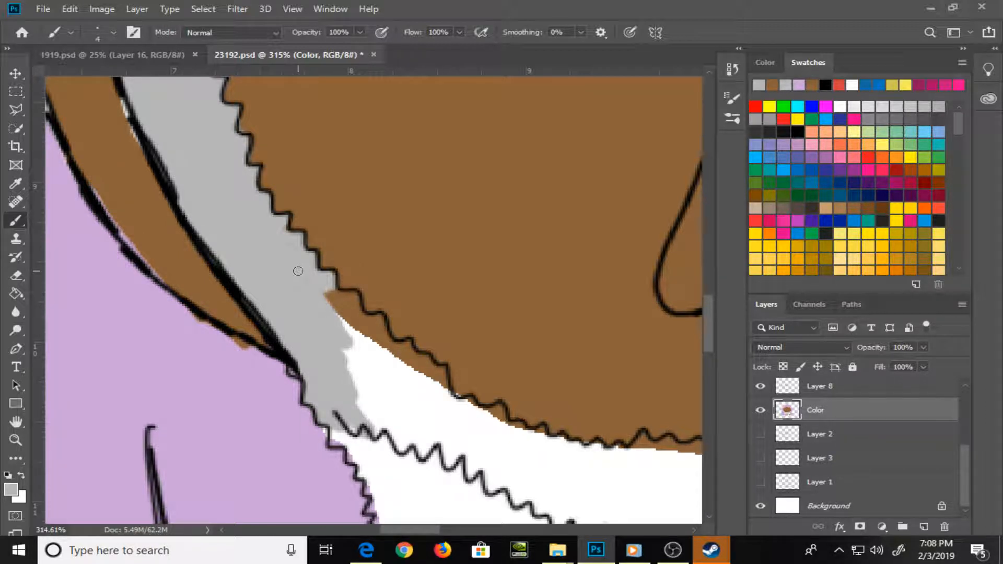
Cover the brown spill on the jaw with gray, and paint sampled light purple over the brown spill below the left ear at 3 px
mouse_move(325, 303)
left_mouse_down()
mouse_move(287, 246)
mouse_move(346, 309)
mouse_move(353, 297)
mouse_move(351, 306)
mouse_move(334, 298)
mouse_move(361, 329)
mouse_move(359, 317)
mouse_move(357, 343)
mouse_move(360, 323)
mouse_move(376, 333)
mouse_move(377, 322)
mouse_move(395, 413)
mouse_move(374, 399)
mouse_move(371, 413)
mouse_move(291, 303)
mouse_move(263, 296)
mouse_move(250, 309)
mouse_move(276, 325)
left_mouse_up()
key("]")
key("bracketleft")
key("bracketleft")
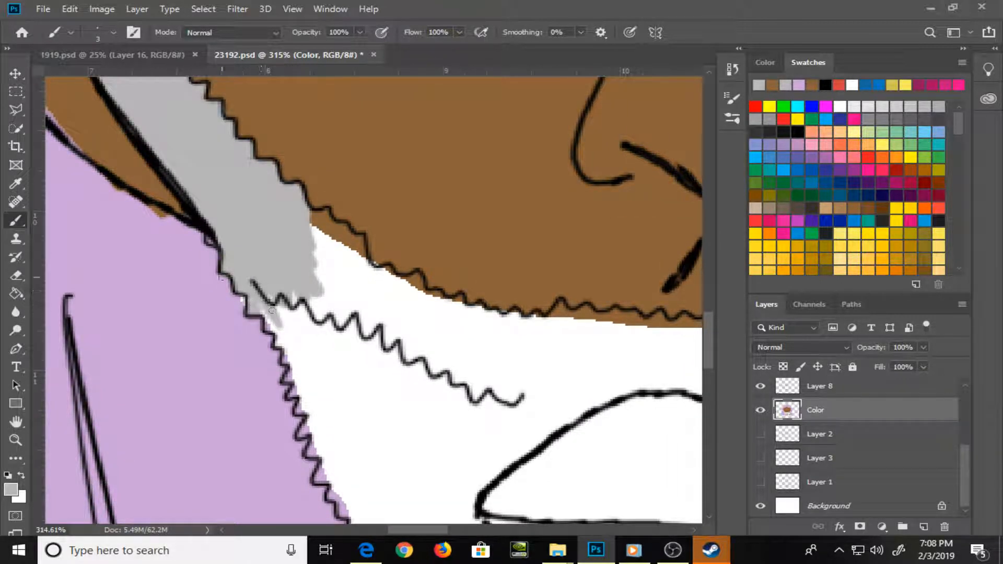
key("o")
key("a")
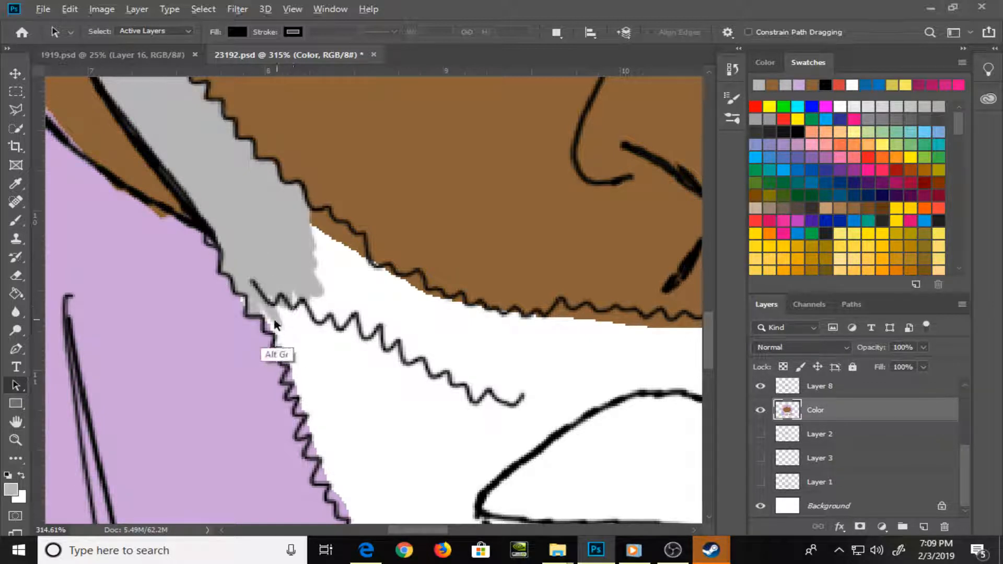
key("b")
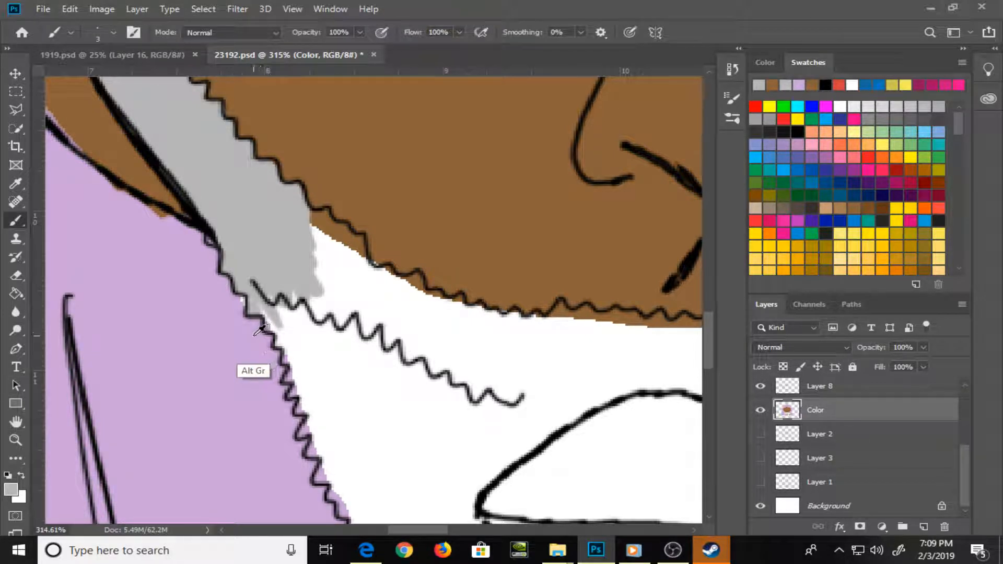
left_click(246, 377, "alt")
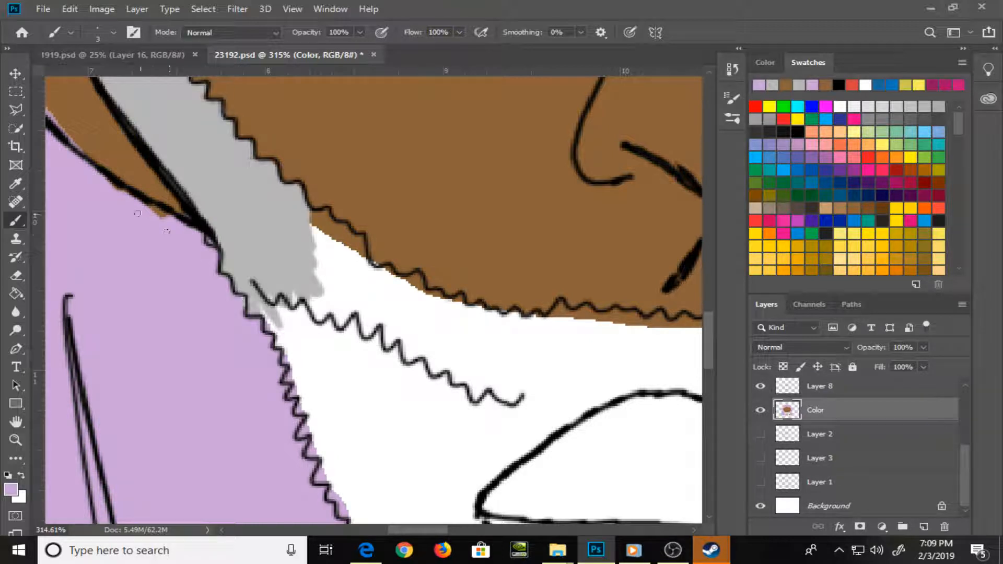
mouse_move(155, 218)
left_mouse_down()
mouse_move(385, 365)
mouse_move(410, 421)
mouse_move(394, 490)
left_mouse_up()
Clean up the left ear's edges with sampled brown and light purple, filling the white gaps along its outer and inner outlines
left_click(352, 337, "alt")
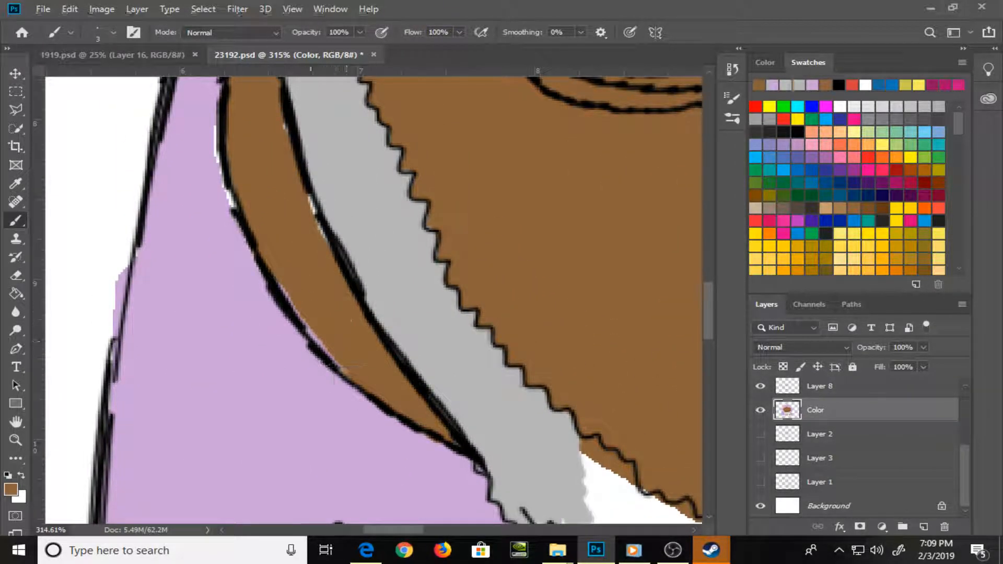
left_click(377, 413, "alt")
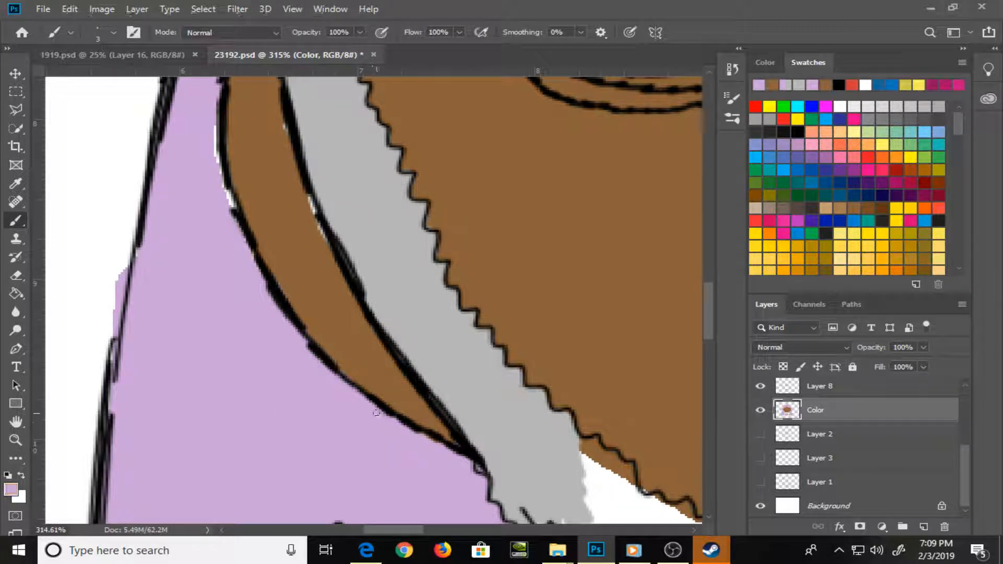
left_click_drag(287, 228, 336, 354)
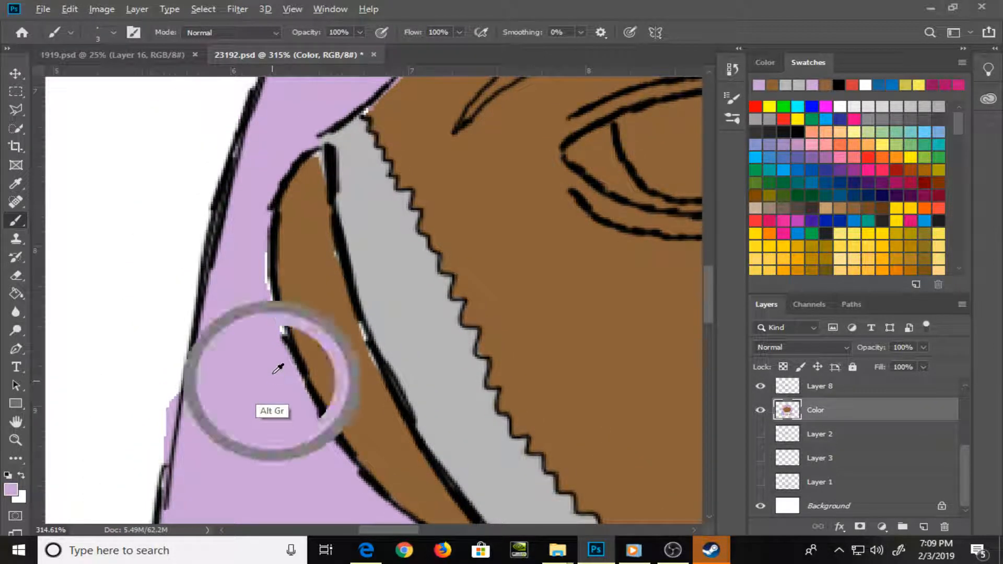
left_click_drag(271, 314, 265, 255)
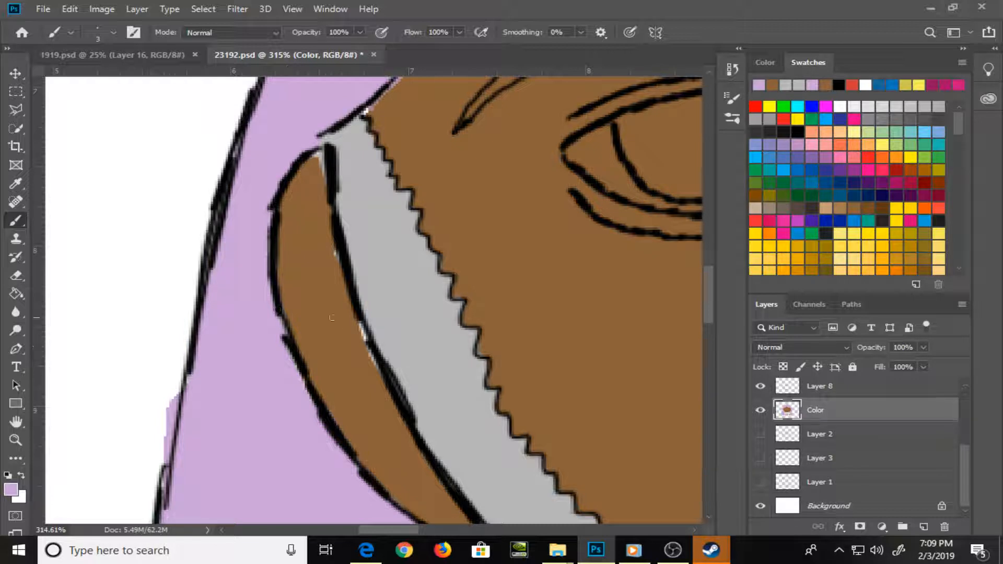
left_click(347, 325, "alt")
left_click_drag(356, 325, 372, 355)
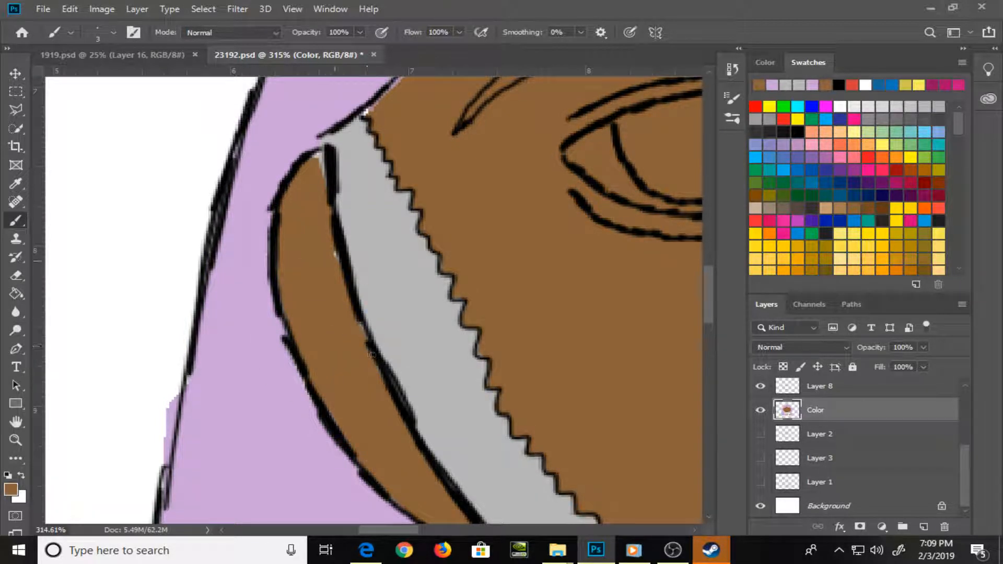
Fill the pale gap along the hairline at the left temple with sampled brown
left_click_drag(319, 219, 323, 416)
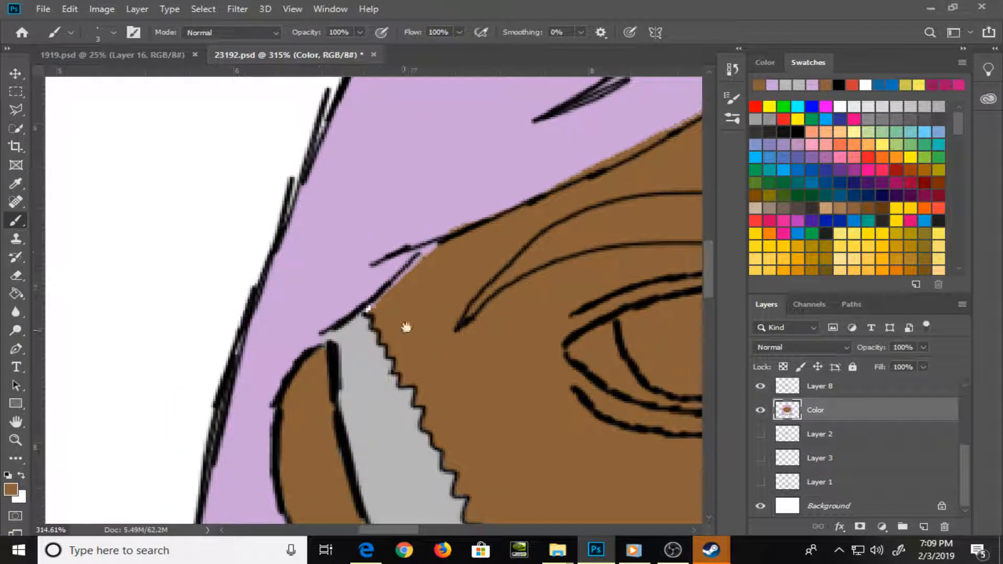
left_click(413, 315, "alt")
left_click_drag(371, 310, 432, 248)
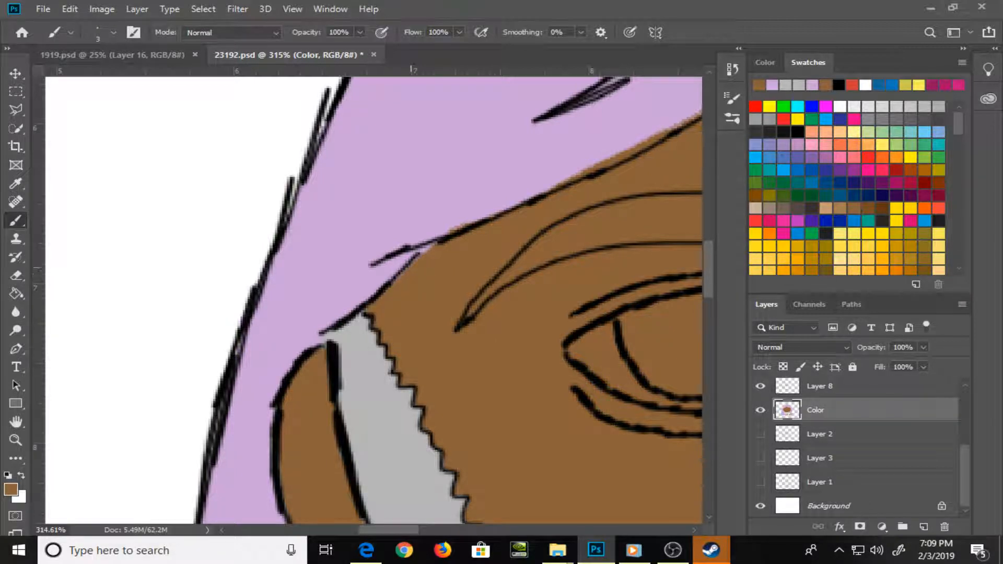
Erase the purple spill outside the left hair outline and fill the remaining gap at that edge with sampled light purple
left_click_drag(266, 406, 311, 141)
key("e")
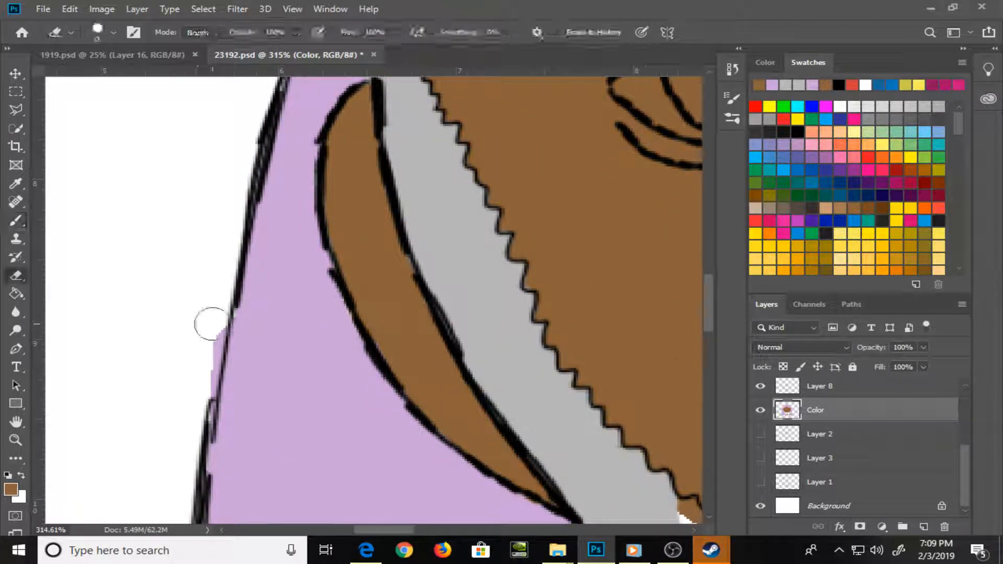
mouse_move(213, 324)
left_mouse_down()
mouse_move(197, 396)
mouse_move(199, 354)
mouse_move(213, 349)
left_mouse_up()
key("b")
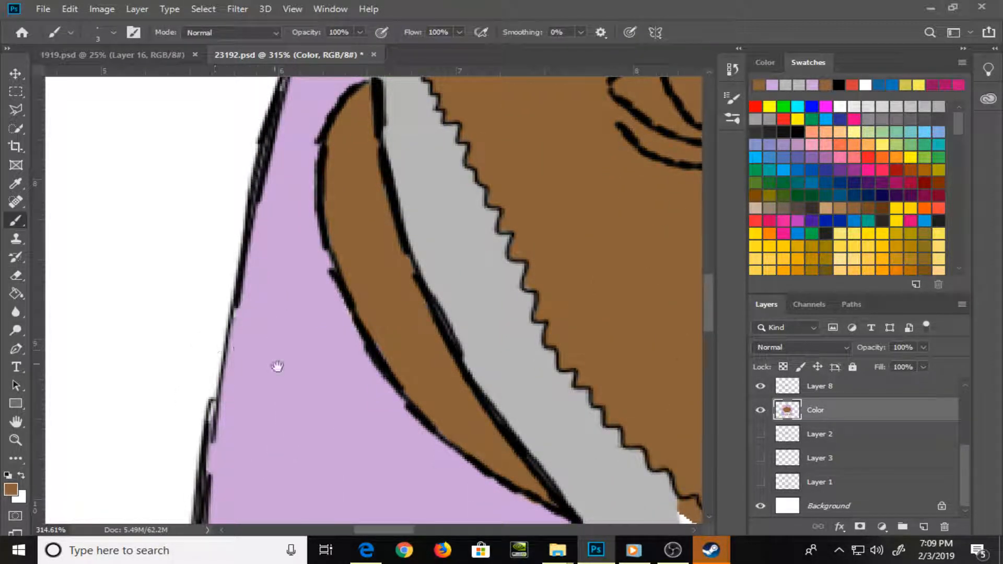
left_click_drag(309, 406, 228, 282)
left_click(289, 361, "alt")
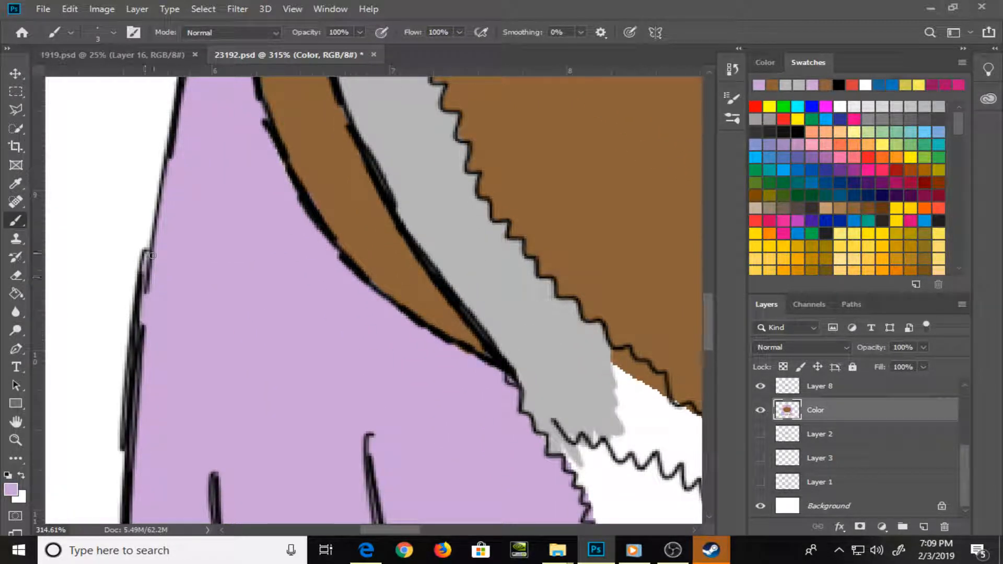
left_click_drag(294, 387, 156, 82)
Sample the beard gray and paint it along the underside of the cheek's zigzag line toward the upper lip with a 4 px brush
left_click_drag(421, 307, 168, 491)
left_click(195, 240, "alt")
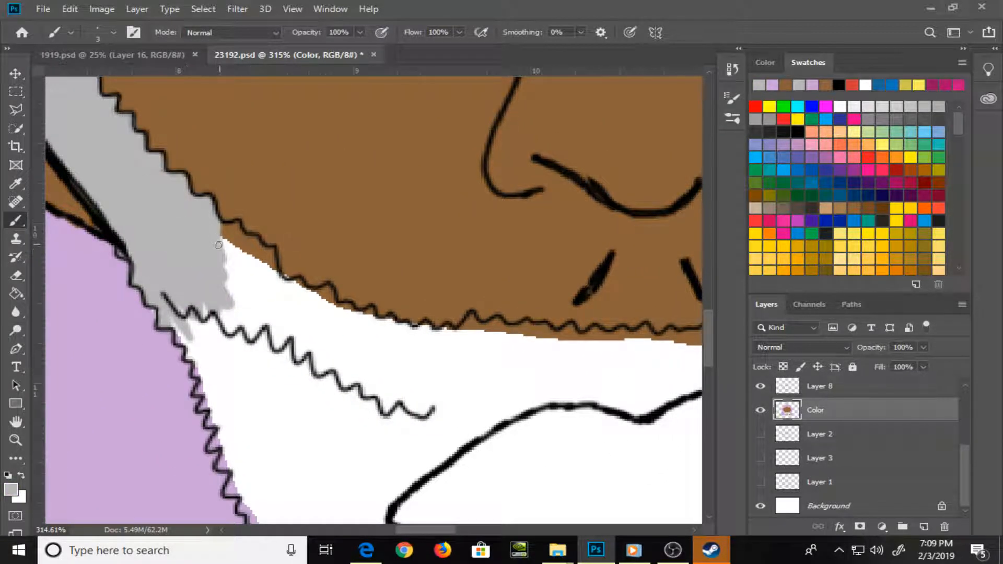
key("bracketleft")
key("bracketleft")
key("bracketleft")
mouse_move(224, 230)
left_mouse_down()
mouse_move(276, 281)
mouse_move(302, 293)
mouse_move(303, 284)
mouse_move(331, 302)
left_mouse_up()
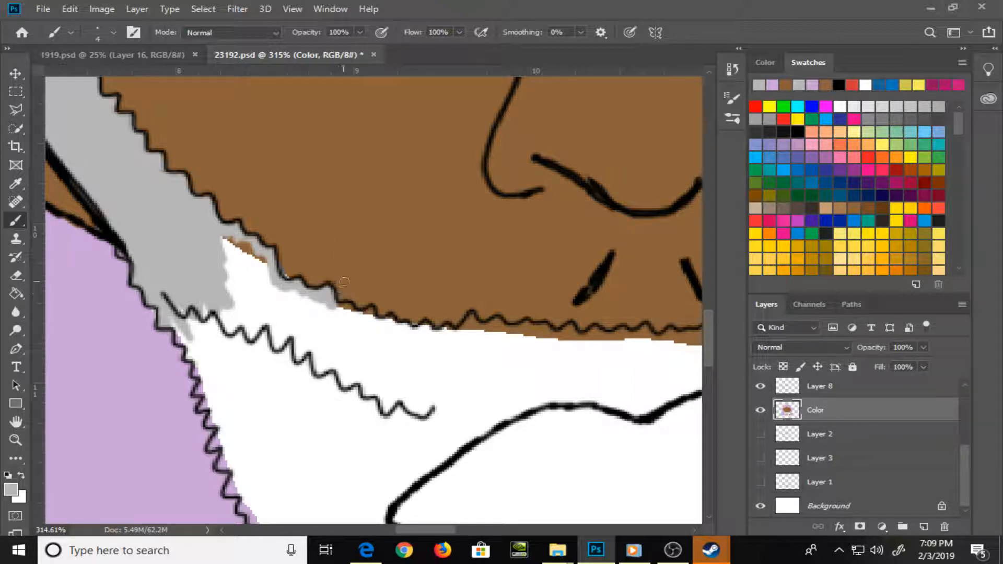
mouse_move(324, 303)
left_mouse_down()
mouse_move(368, 326)
mouse_move(356, 314)
mouse_move(373, 311)
mouse_move(365, 315)
mouse_move(382, 334)
mouse_move(370, 320)
mouse_move(453, 343)
mouse_move(446, 333)
mouse_move(464, 336)
mouse_move(479, 319)
mouse_move(479, 335)
mouse_move(460, 340)
mouse_move(471, 319)
mouse_move(477, 336)
mouse_move(472, 320)
mouse_move(532, 341)
mouse_move(534, 329)
mouse_move(485, 307)
mouse_move(482, 248)
left_mouse_up()
Paint the beard's left edge gray along the zigzag hair line and down beside the brown neck patch
mouse_move(113, 197)
left_mouse_down()
mouse_move(153, 265)
mouse_move(151, 289)
mouse_move(164, 293)
mouse_move(163, 328)
mouse_move(176, 327)
mouse_move(169, 349)
mouse_move(179, 367)
left_mouse_up()
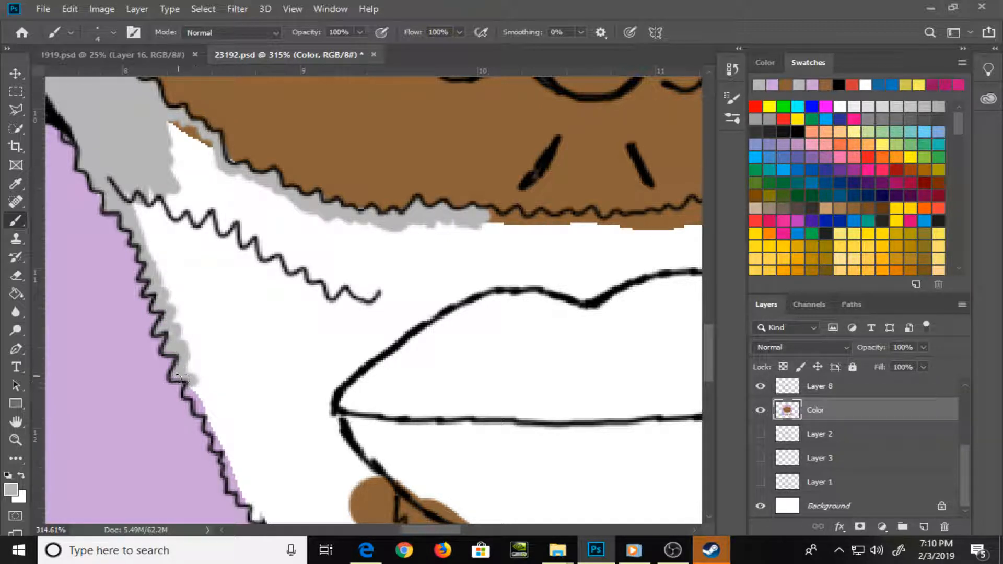
mouse_move(200, 411)
left_mouse_down()
mouse_move(224, 452)
mouse_move(238, 281)
left_mouse_up()
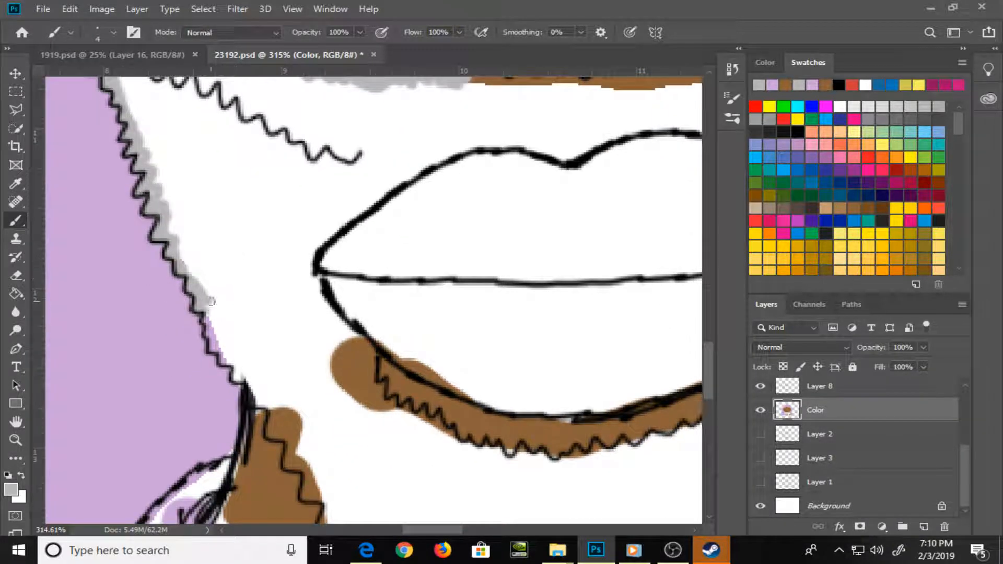
mouse_move(211, 331)
left_mouse_down()
mouse_move(264, 397)
mouse_move(271, 437)
mouse_move(294, 418)
mouse_move(312, 447)
mouse_move(285, 432)
mouse_move(246, 261)
mouse_move(232, 264)
mouse_move(230, 290)
mouse_move(253, 284)
mouse_move(259, 311)
mouse_move(246, 302)
mouse_move(261, 316)
left_mouse_up()
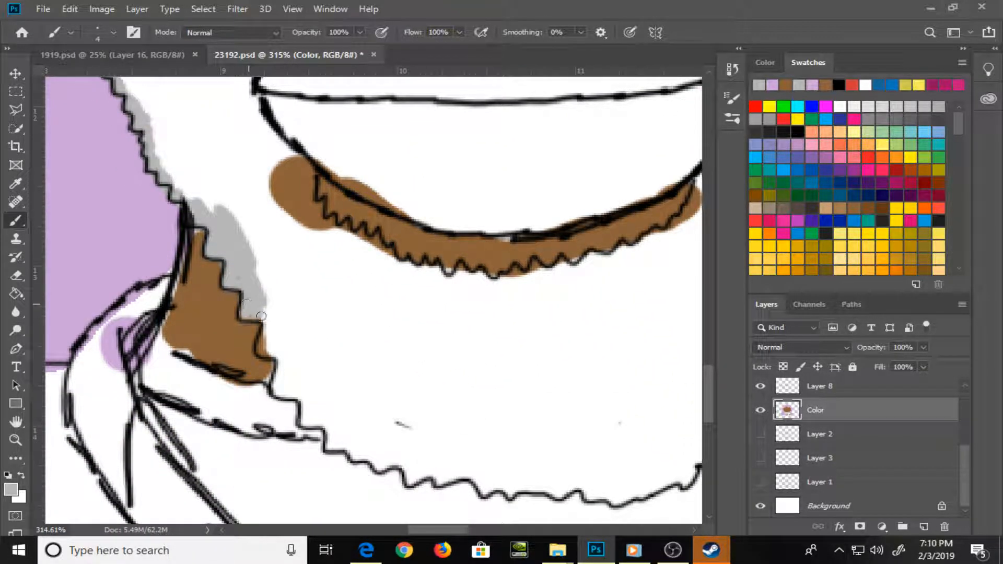
mouse_move(244, 267)
left_mouse_down()
mouse_move(267, 352)
mouse_move(282, 344)
mouse_move(274, 338)
mouse_move(281, 359)
mouse_move(329, 400)
left_mouse_up()
Erase the stray dash inside the lower beard on Layer 8 and return to painting on the Color layer
mouse_move(366, 402)
left_mouse_down()
mouse_move(418, 438)
mouse_move(365, 400)
left_mouse_up()
key("ctrl+z")
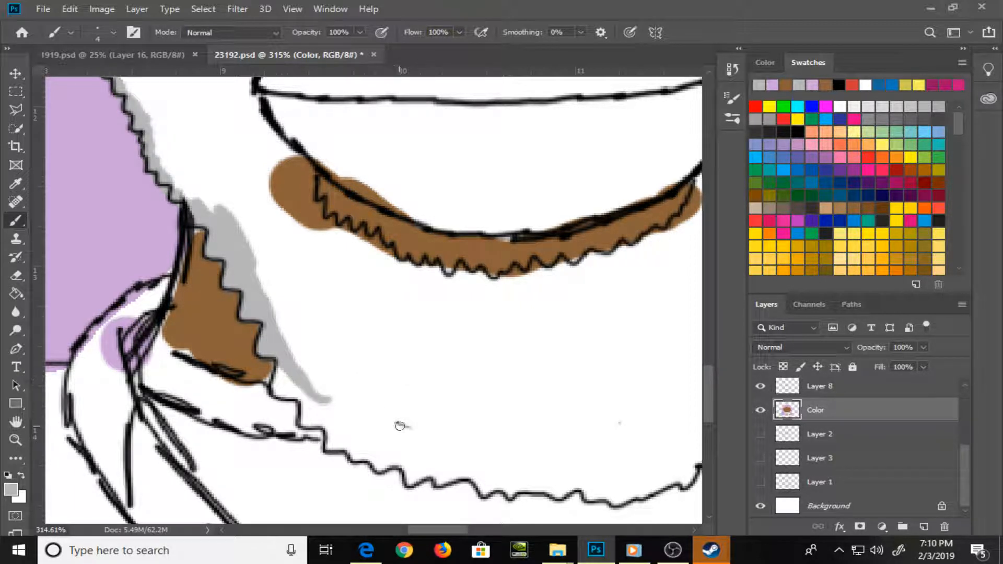
key("v")
right_click(408, 429)
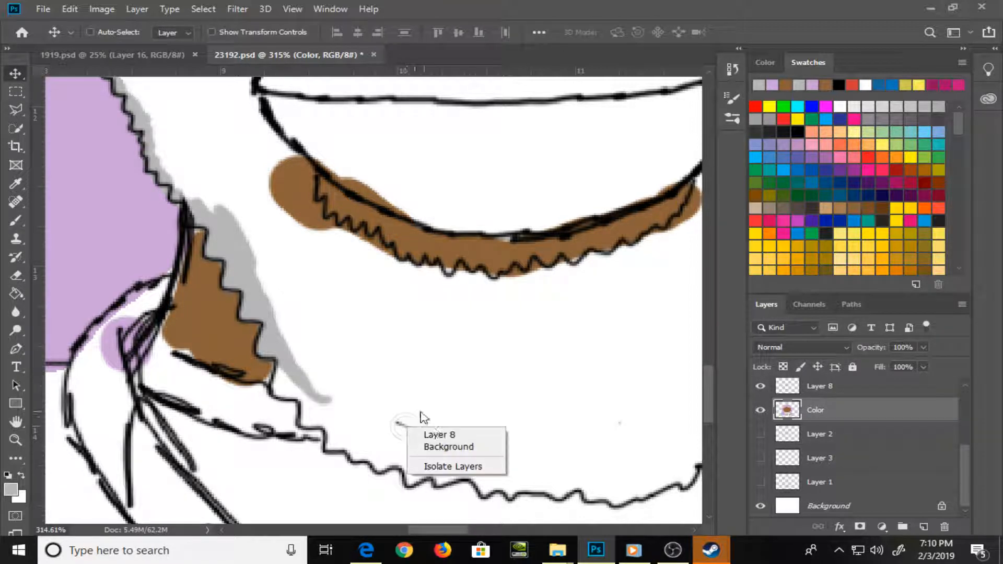
left_click(443, 435)
key("e")
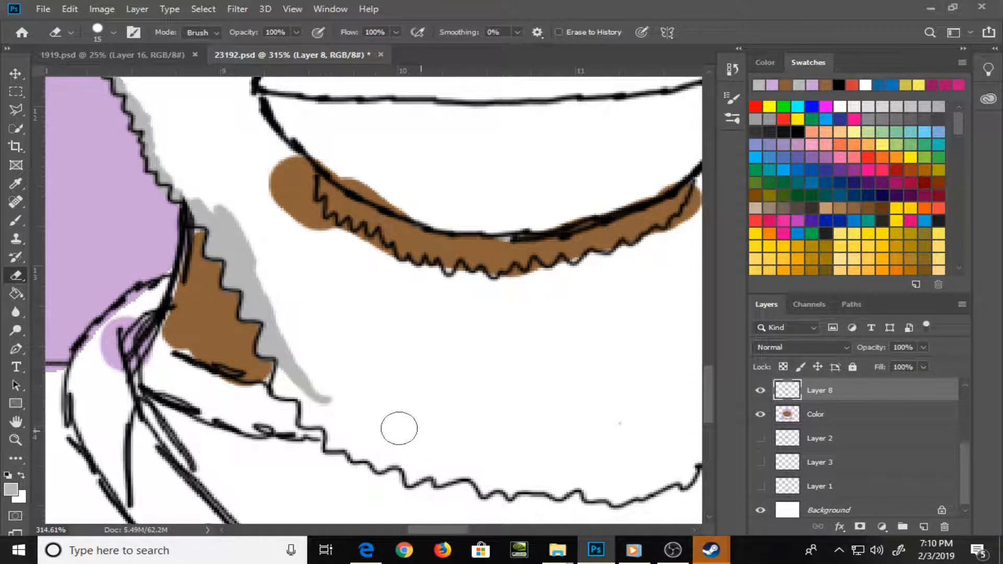
key("v")
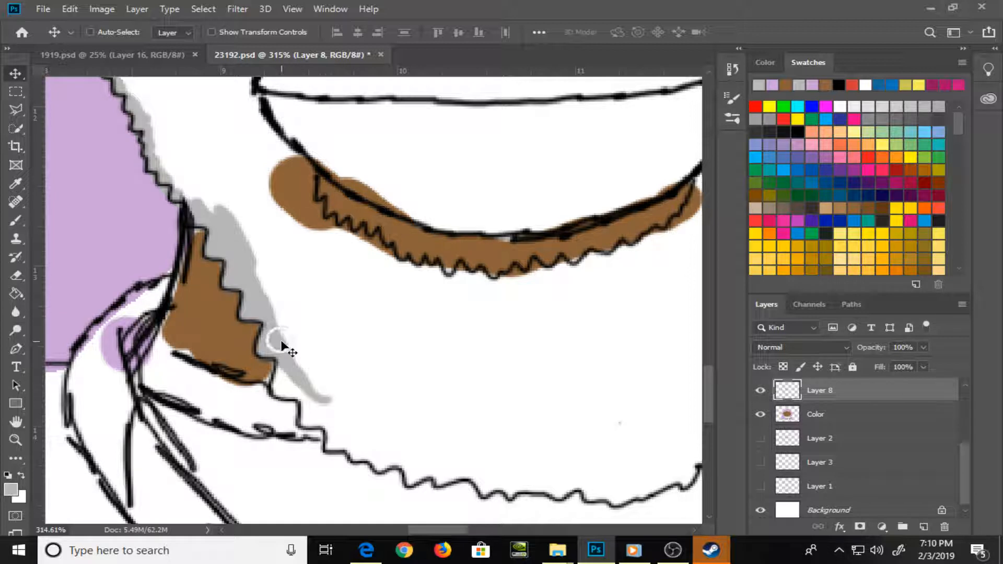
right_click(285, 345)
left_click(309, 346)
key("b")
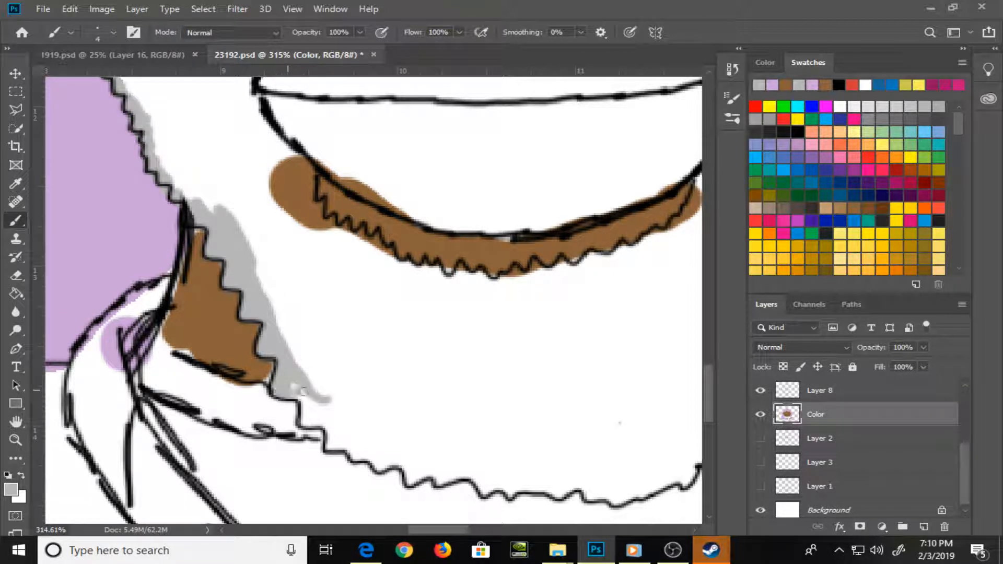
Paint gray along the beard's lower zigzag edge, from the left neck patch across the chin and up beside the right neck patch
mouse_move(317, 408)
left_mouse_down()
mouse_move(305, 404)
mouse_move(308, 418)
mouse_move(332, 423)
mouse_move(317, 411)
mouse_move(341, 445)
mouse_move(356, 447)
mouse_move(268, 363)
left_mouse_up()
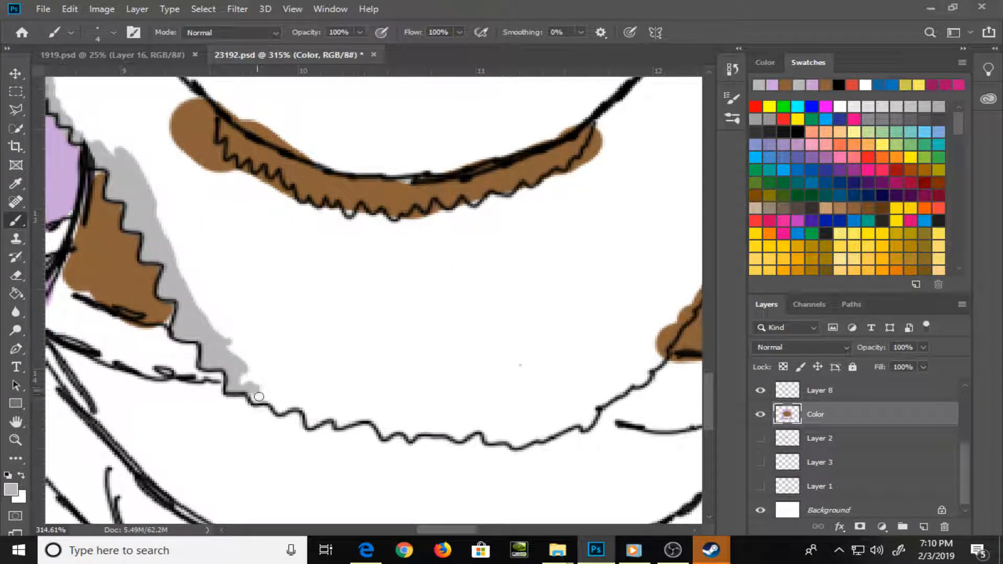
left_click_drag(259, 397, 289, 401)
mouse_move(298, 407)
left_mouse_down()
mouse_move(346, 407)
mouse_move(336, 418)
mouse_move(456, 436)
left_mouse_up()
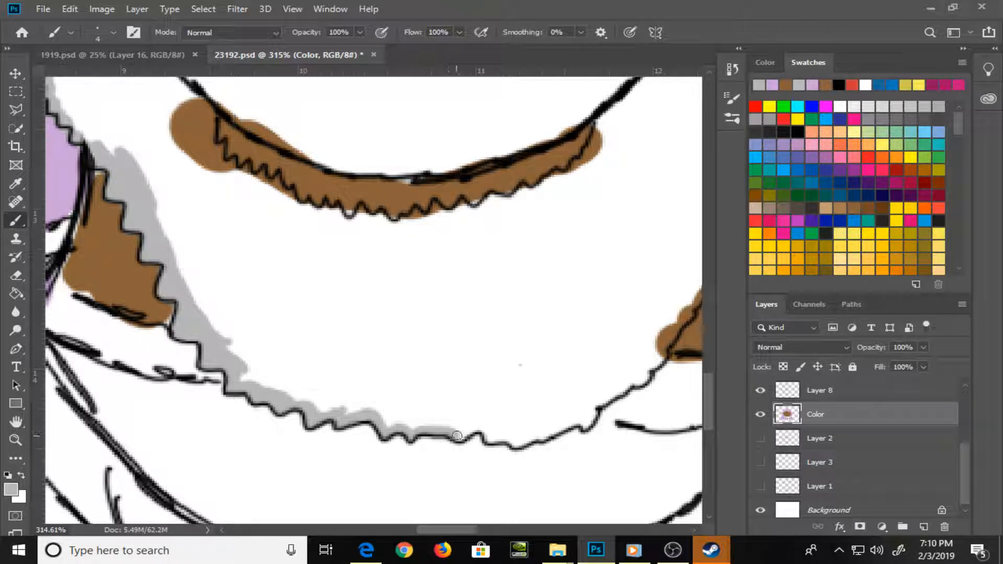
left_click_drag(560, 345, 387, 347)
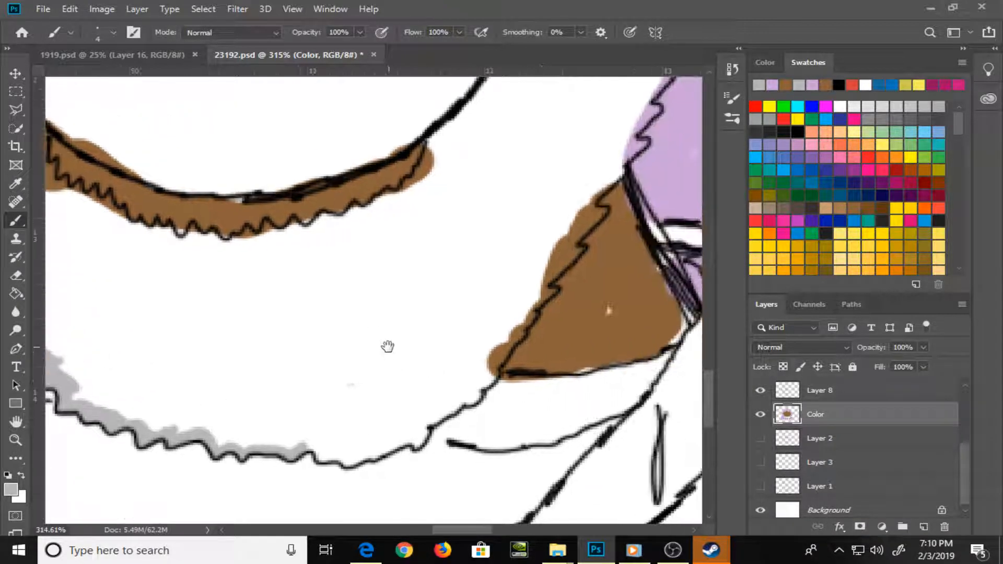
mouse_move(308, 446)
left_mouse_down()
mouse_move(353, 462)
mouse_move(420, 436)
mouse_move(440, 403)
mouse_move(480, 390)
mouse_move(560, 269)
mouse_move(546, 287)
mouse_move(559, 271)
mouse_move(553, 294)
mouse_move(577, 227)
mouse_move(594, 217)
mouse_move(572, 235)
mouse_move(590, 191)
mouse_move(558, 226)
mouse_move(520, 341)
left_mouse_up()
mouse_move(576, 285)
left_mouse_down()
mouse_move(601, 257)
mouse_move(588, 258)
mouse_move(592, 231)
left_mouse_up()
Paint a gray border around the outside of the lips, from the left mouth corner over the upper lip to the right side
left_click_drag(390, 358, 580, 517)
left_click_drag(275, 381, 373, 460)
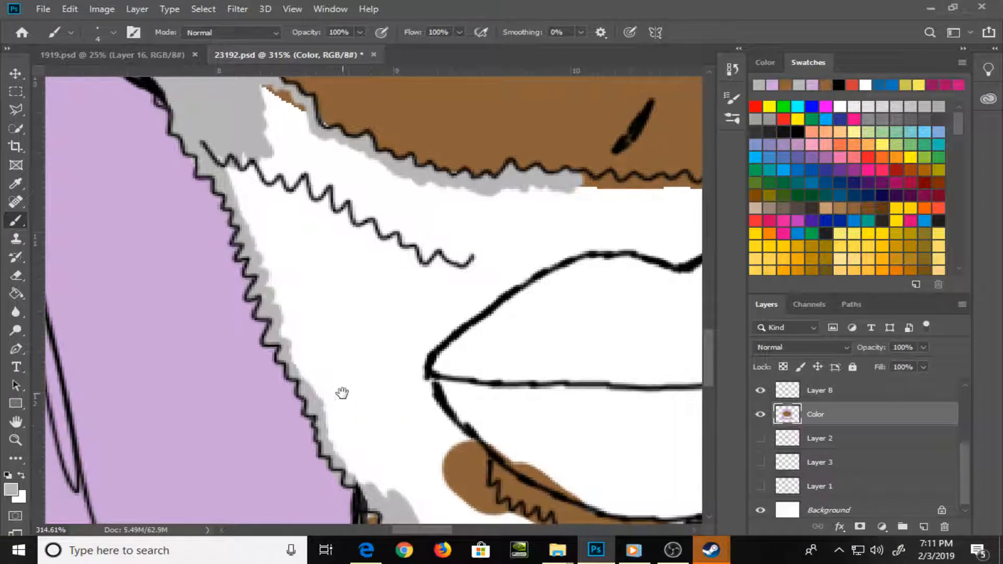
left_click_drag(558, 265, 375, 196)
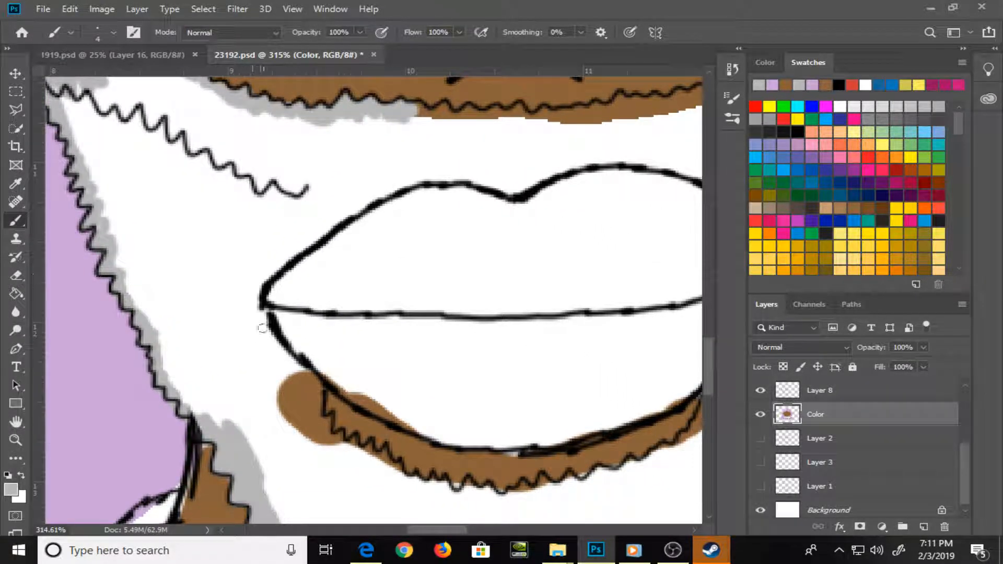
mouse_move(257, 310)
left_mouse_down()
mouse_move(316, 387)
mouse_move(339, 441)
left_mouse_up()
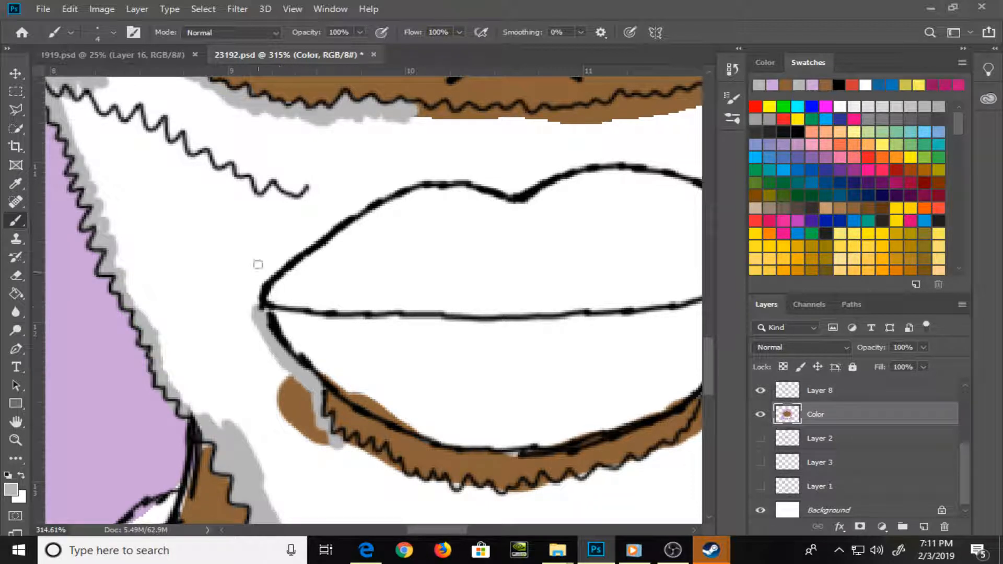
mouse_move(260, 304)
left_mouse_down()
mouse_move(285, 255)
mouse_move(371, 191)
mouse_move(450, 166)
mouse_move(456, 179)
mouse_move(527, 195)
mouse_move(315, 226)
left_mouse_up()
mouse_move(319, 170)
left_mouse_down()
mouse_move(377, 151)
mouse_move(462, 151)
mouse_move(532, 176)
mouse_move(580, 220)
mouse_move(602, 262)
mouse_move(529, 359)
left_mouse_up()
mouse_move(586, 292)
left_mouse_down()
mouse_move(548, 355)
mouse_move(505, 387)
mouse_move(518, 366)
mouse_move(523, 397)
left_mouse_up()
left_click_drag(524, 401, 566, 274)
Paint gray below the zigzag patch under the lower lip and cover the brown spill at its left end with a 5 px brush
mouse_move(173, 309)
left_mouse_down()
mouse_move(193, 311)
mouse_move(255, 351)
mouse_move(246, 348)
mouse_move(286, 348)
mouse_move(301, 384)
mouse_move(301, 370)
mouse_move(324, 374)
mouse_move(353, 357)
mouse_move(371, 366)
mouse_move(400, 351)
mouse_move(419, 359)
mouse_move(438, 343)
mouse_move(474, 339)
mouse_move(519, 315)
mouse_move(544, 272)
left_mouse_up()
key("bracketleft")
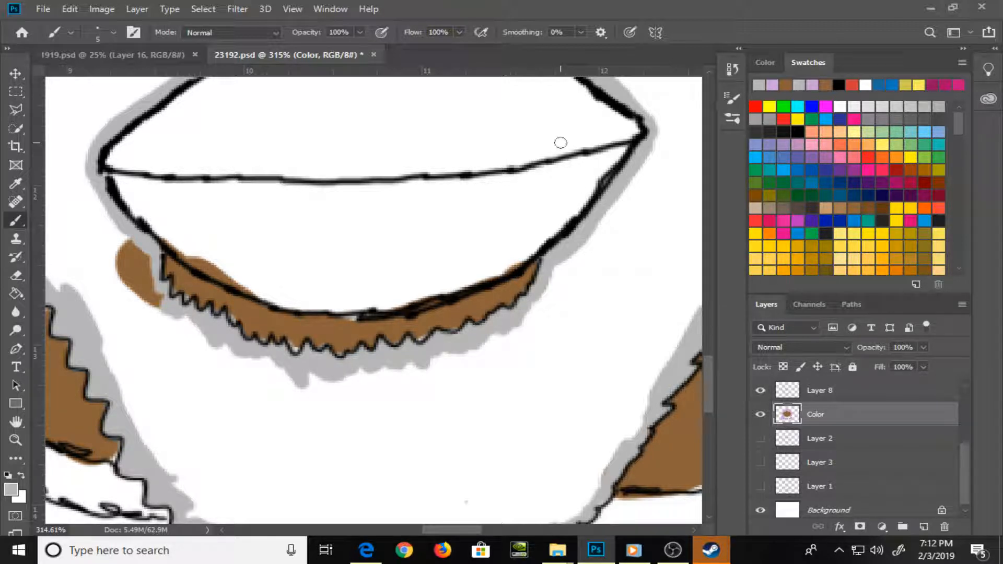
mouse_move(190, 306)
left_mouse_down()
mouse_move(151, 292)
mouse_move(134, 262)
mouse_move(141, 255)
left_mouse_up()
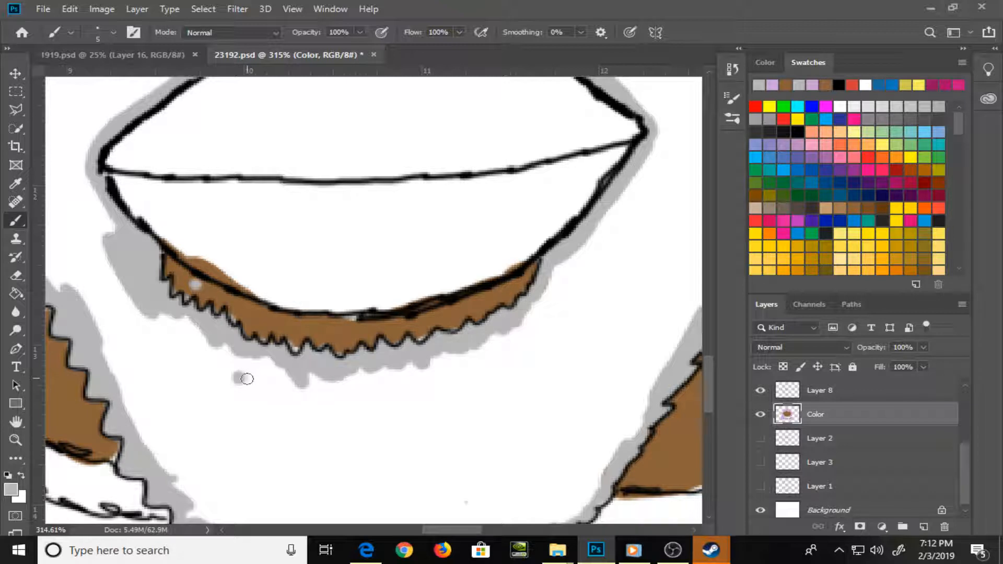
mouse_move(254, 388)
left_mouse_down()
mouse_move(297, 415)
mouse_move(262, 388)
left_mouse_up()
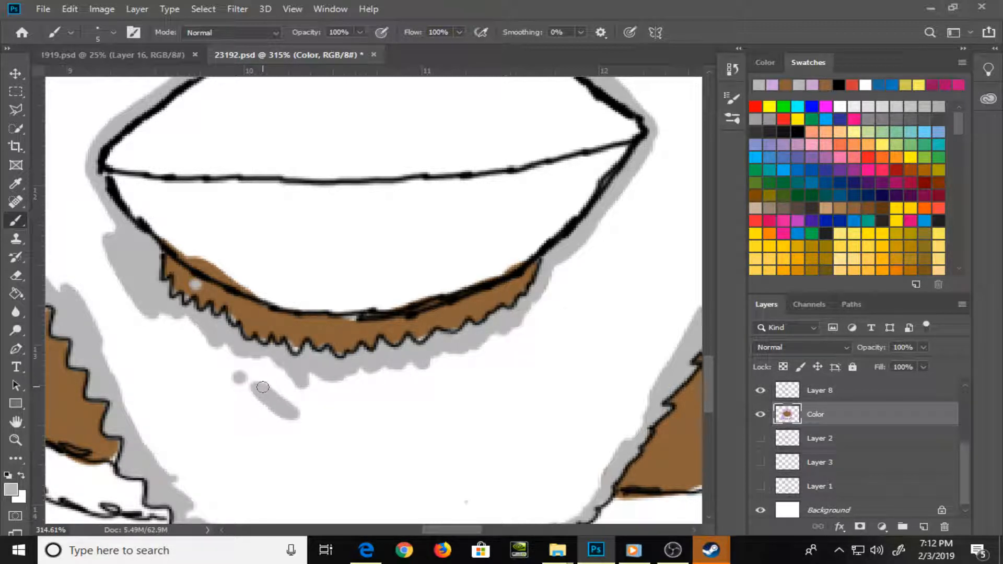
key("super")
key("super")
key("alt")
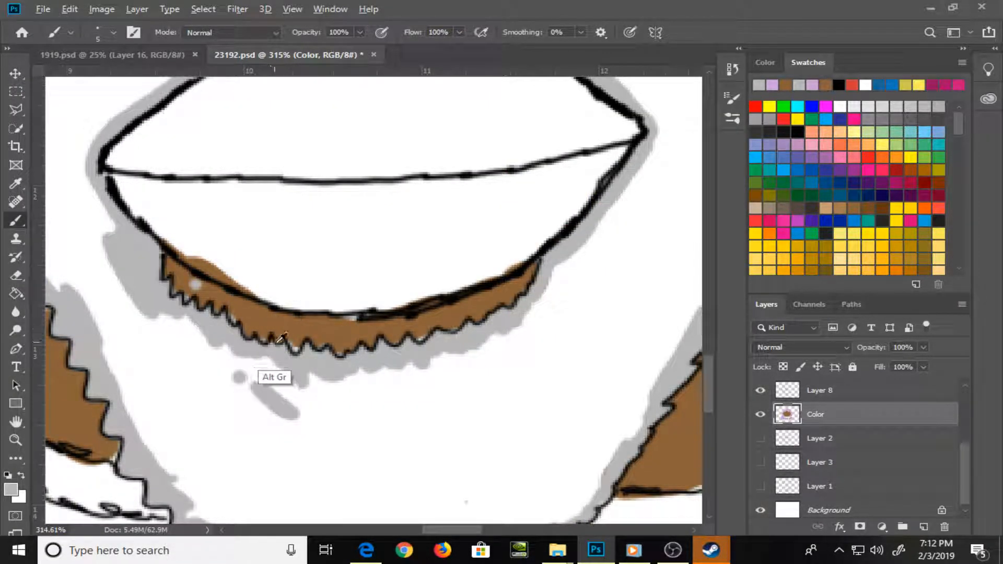
mouse_move(224, 354)
left_mouse_down()
mouse_move(285, 400)
mouse_move(163, 316)
left_mouse_up()
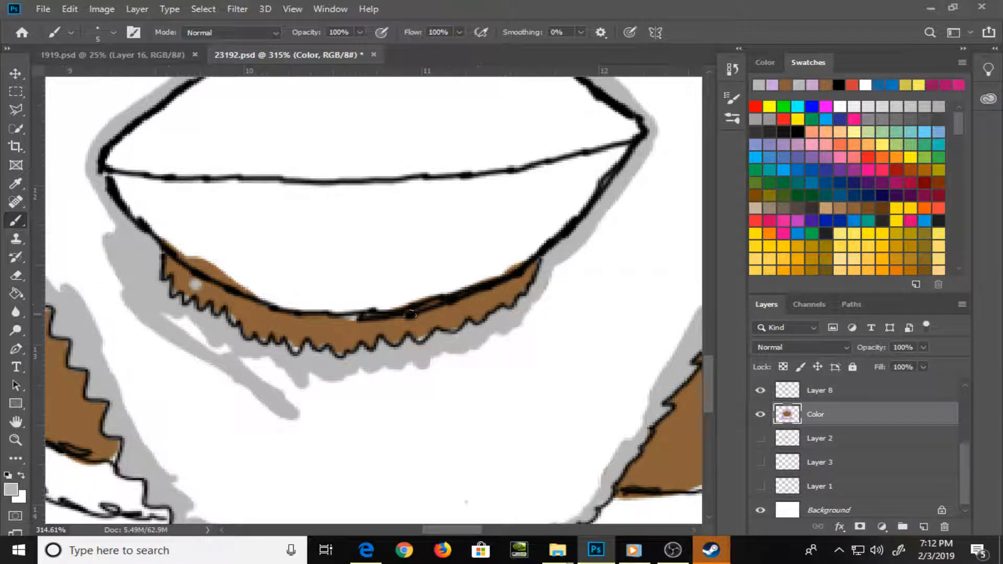
Touch up the gaps in the zigzag patch under the lower lip with sampled brown and a 4 px brush
left_click(244, 302, "alt")
left_click(196, 283)
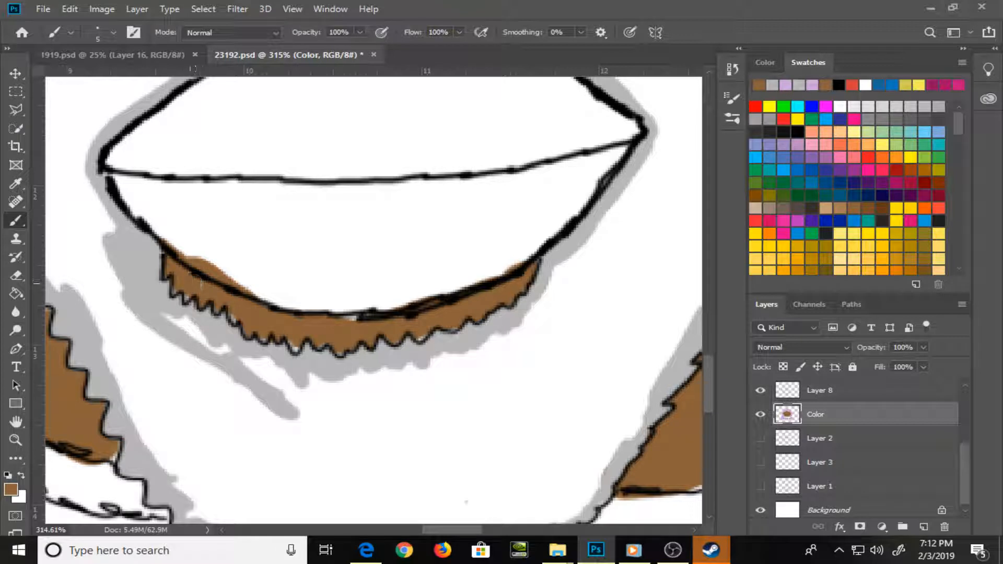
key("bracketleft")
left_click_drag(296, 347, 294, 352)
left_click_drag(347, 319, 361, 317)
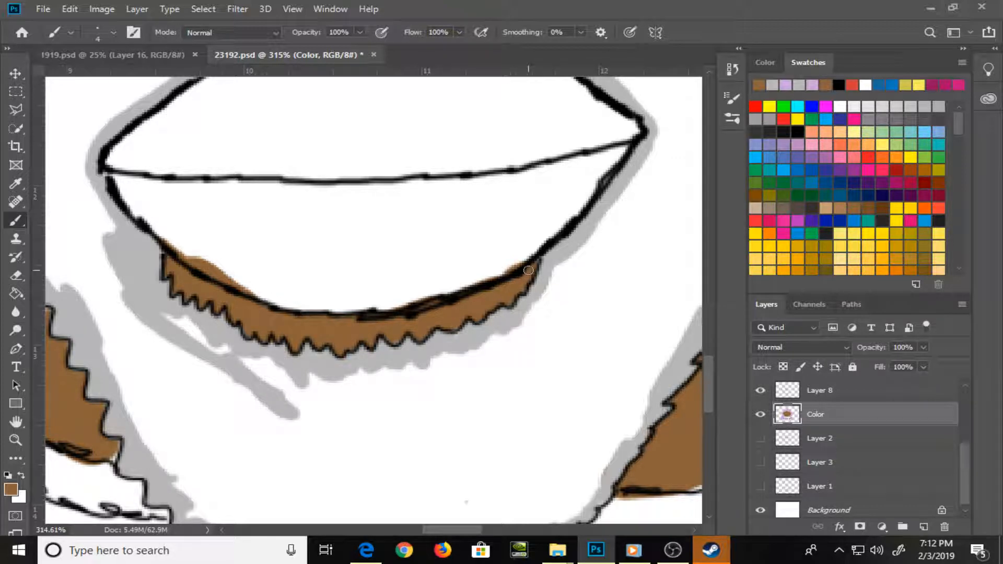
Paint sampled gray along the beard's right zigzag edge, around the speech bubble tail's tip and up to the ear
key("ctrl+minus")
key("ctrl+minus")
key("ctrl+minus")
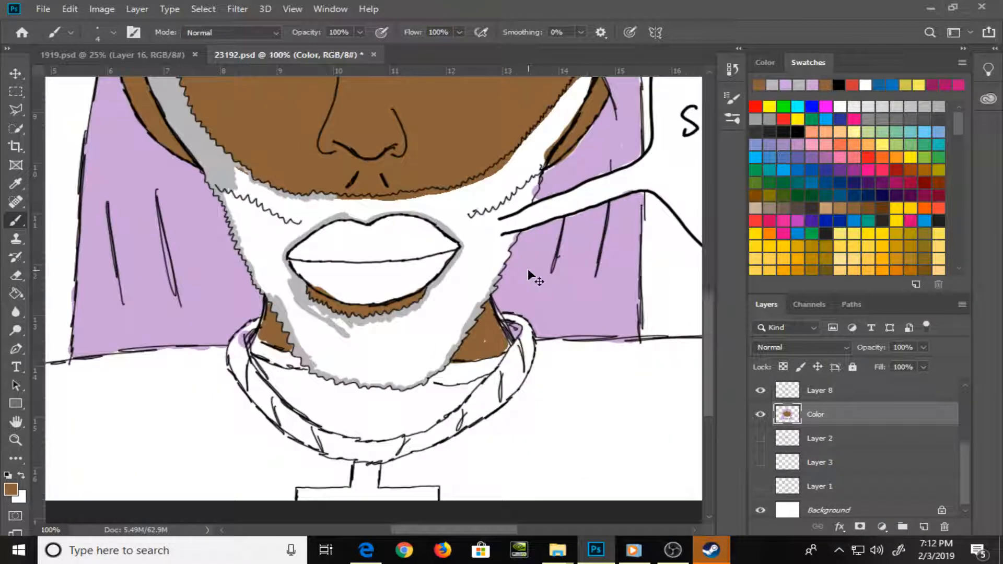
key("ctrl+plus")
key("ctrl+minus")
left_click_drag(601, 262, 497, 318)
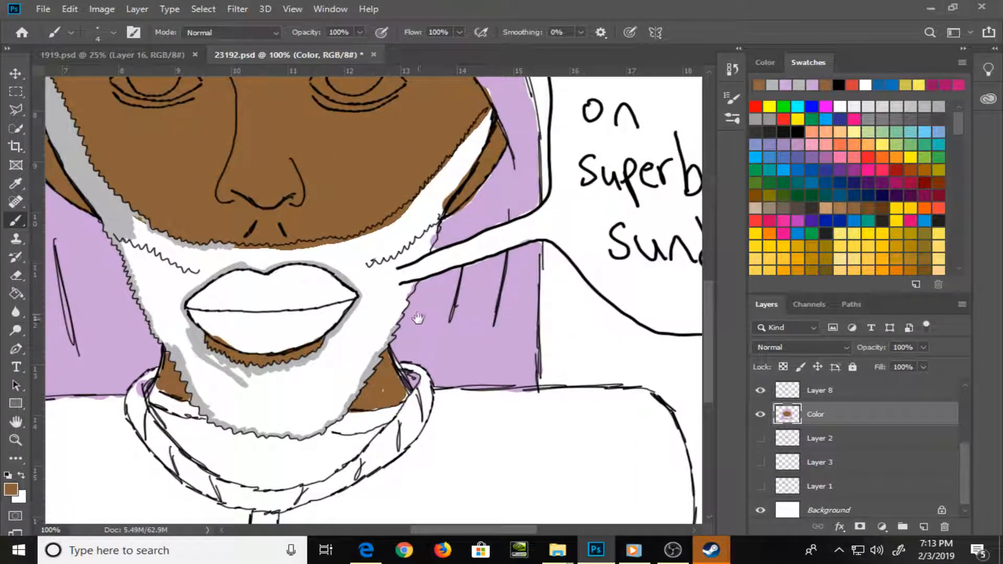
left_click(347, 319, "alt")
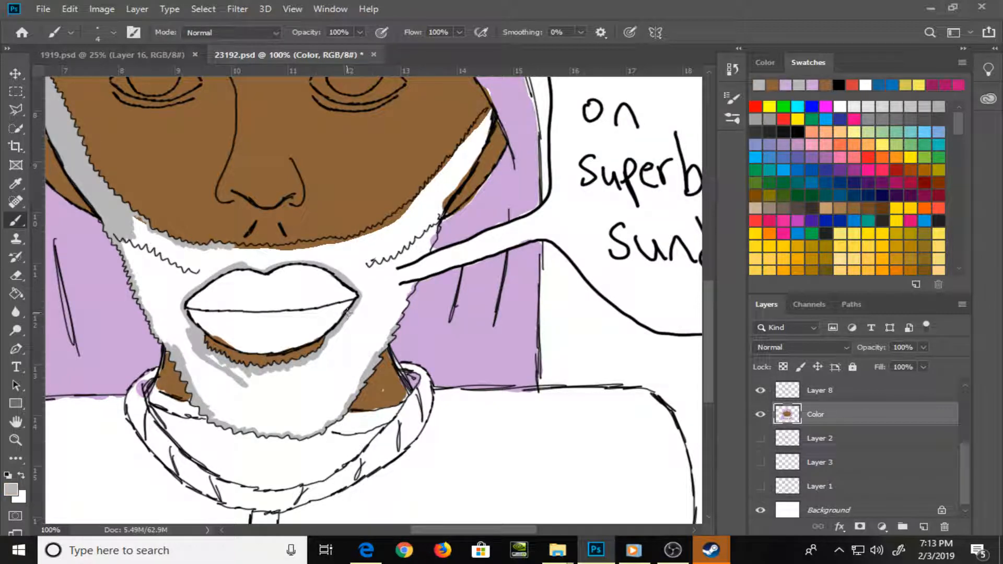
key("ctrl+plus")
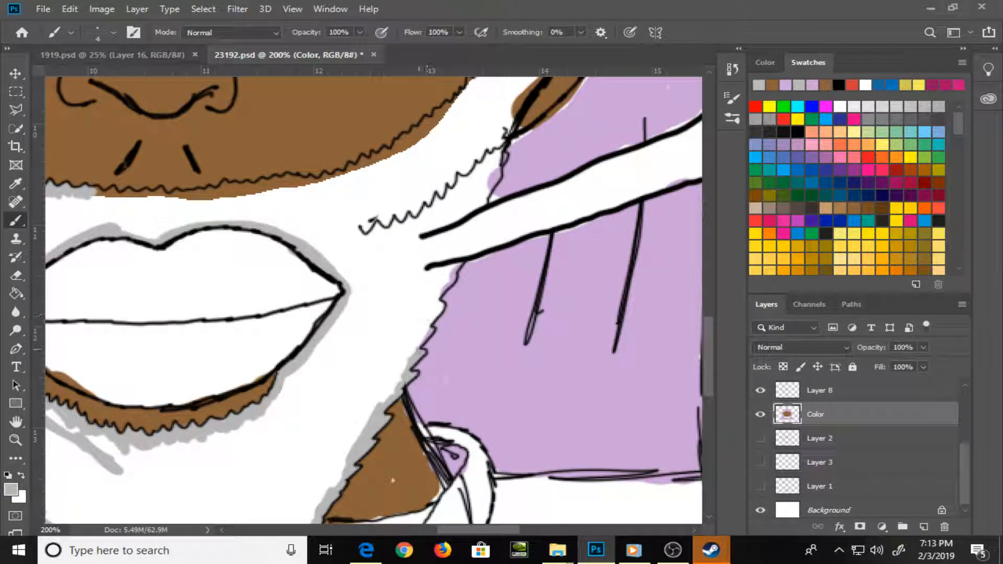
mouse_move(433, 318)
left_mouse_down()
mouse_move(436, 293)
mouse_move(461, 260)
mouse_move(428, 276)
mouse_move(419, 234)
mouse_move(435, 270)
mouse_move(435, 227)
mouse_move(455, 214)
left_mouse_up()
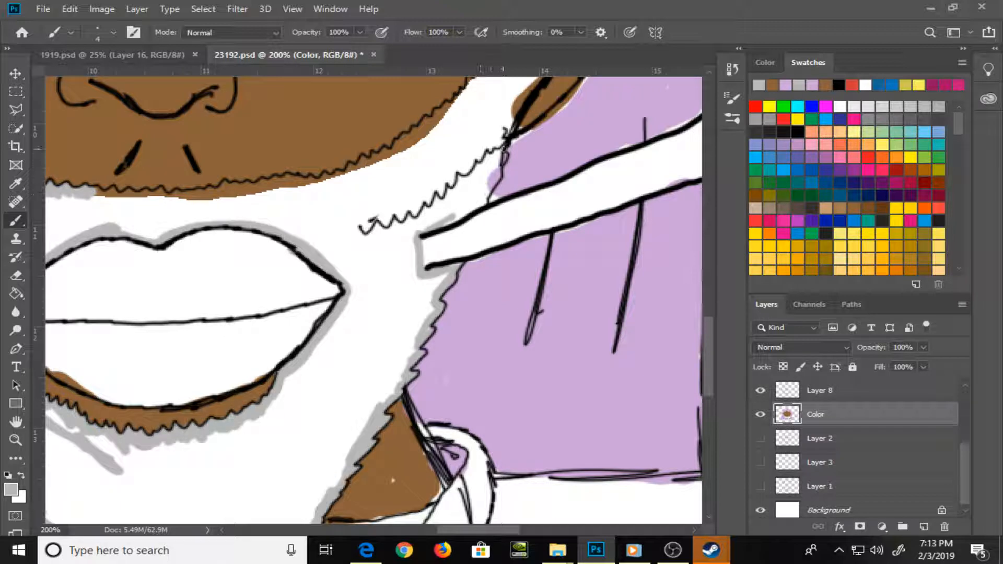
mouse_move(505, 149)
left_mouse_down()
mouse_move(487, 197)
mouse_move(436, 229)
mouse_move(498, 173)
mouse_move(462, 239)
mouse_move(440, 337)
mouse_move(435, 308)
mouse_move(442, 323)
mouse_move(460, 289)
left_mouse_up()
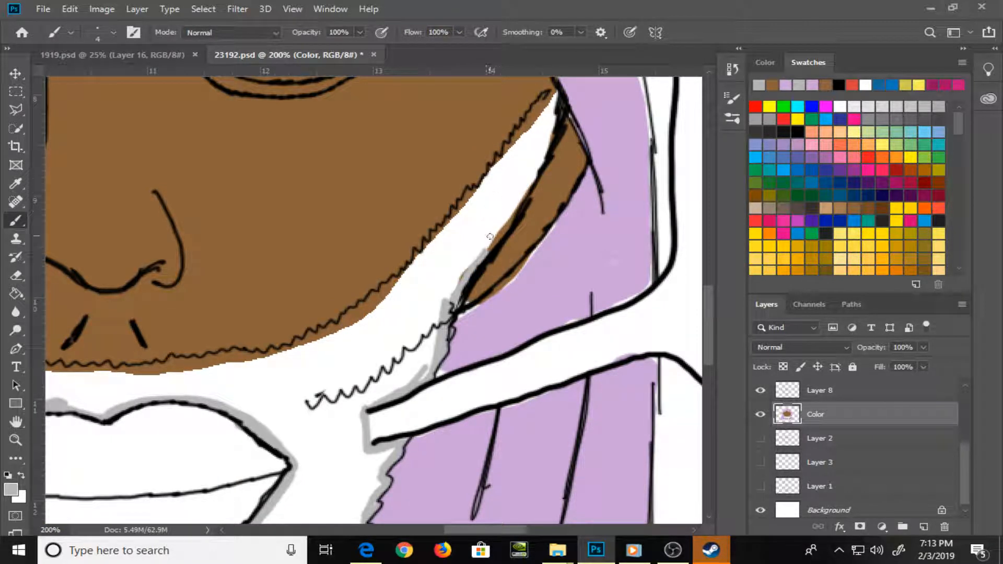
Paint the right sideburn gray between the zigzag cheek line and the ear, using a 5 px brush for the inner area
mouse_move(490, 237)
left_mouse_down()
mouse_move(505, 225)
mouse_move(465, 280)
mouse_move(523, 190)
mouse_move(553, 115)
mouse_move(547, 98)
mouse_move(529, 124)
mouse_move(549, 94)
mouse_move(497, 181)
mouse_move(469, 194)
mouse_move(432, 252)
mouse_move(412, 264)
mouse_move(424, 259)
mouse_move(414, 255)
mouse_move(401, 286)
mouse_move(407, 274)
left_mouse_up()
left_click(408, 256, "alt")
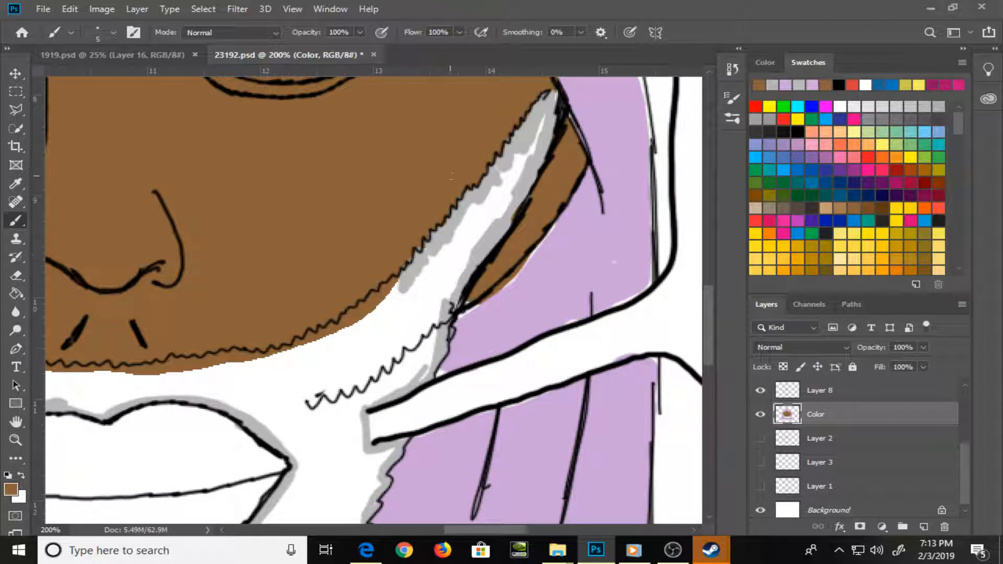
left_click(451, 263, "alt")
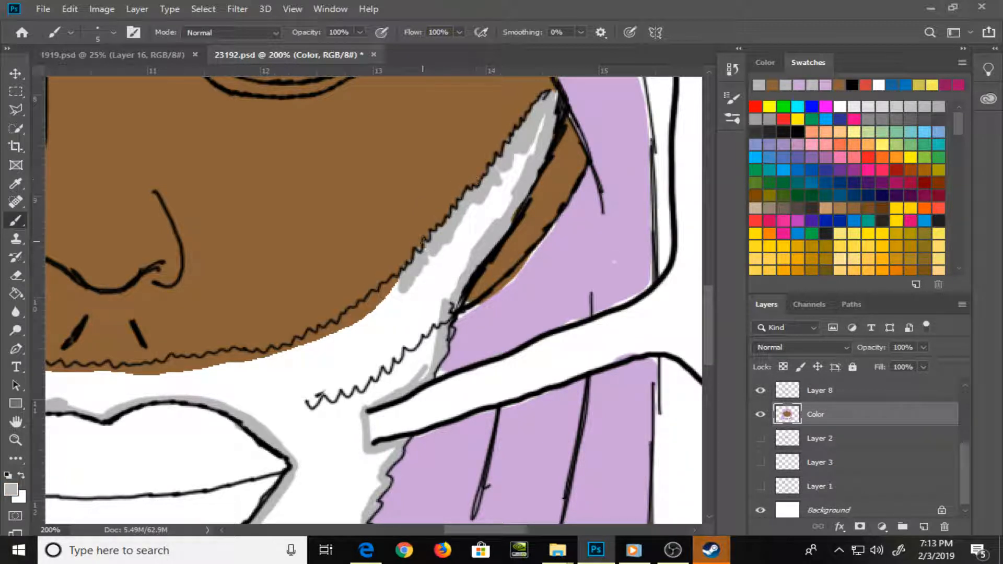
left_click(414, 262, "alt")
left_click(447, 276, "alt")
mouse_move(434, 262)
left_mouse_down()
mouse_move(471, 215)
mouse_move(422, 270)
mouse_move(537, 136)
mouse_move(474, 244)
mouse_move(481, 208)
left_mouse_up()
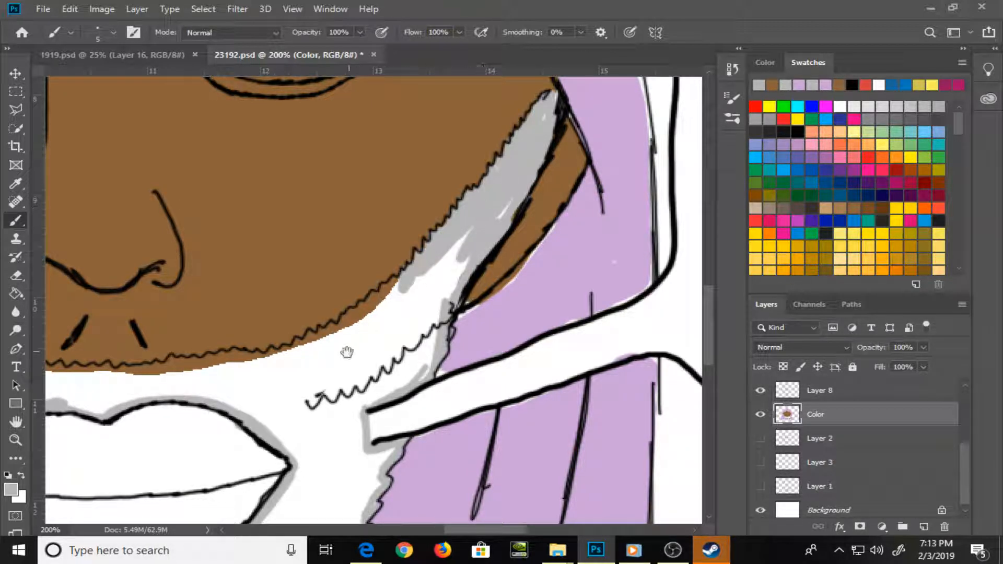
Paint gray under the zigzag mustache edge below the nose and fill the remaining white beard area with the same gray
left_click_drag(347, 352, 484, 296)
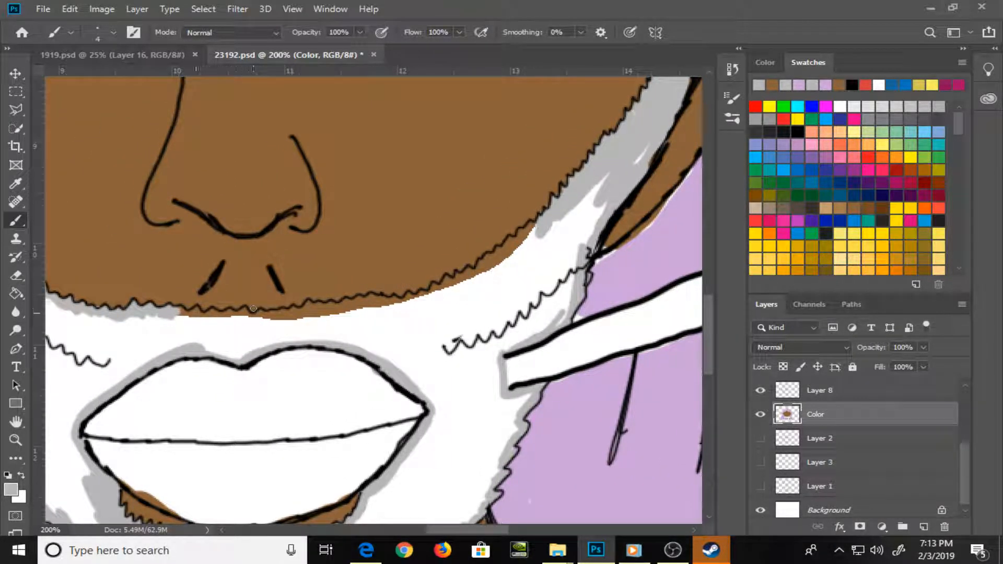
mouse_move(181, 314)
left_mouse_down()
mouse_move(446, 293)
mouse_move(441, 286)
mouse_move(500, 266)
mouse_move(514, 239)
mouse_move(547, 218)
left_mouse_up()
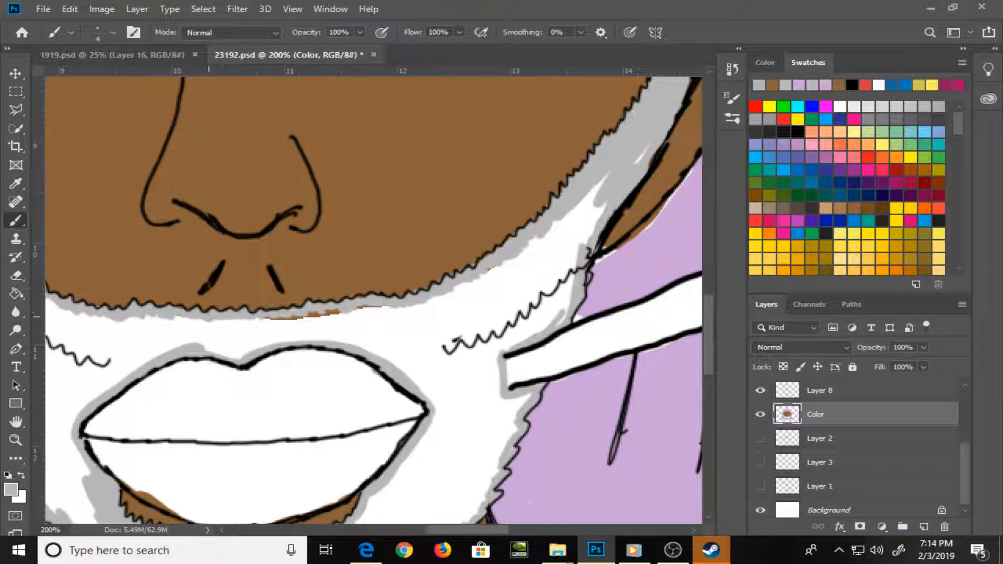
scroll(198, 315, "down", 6)
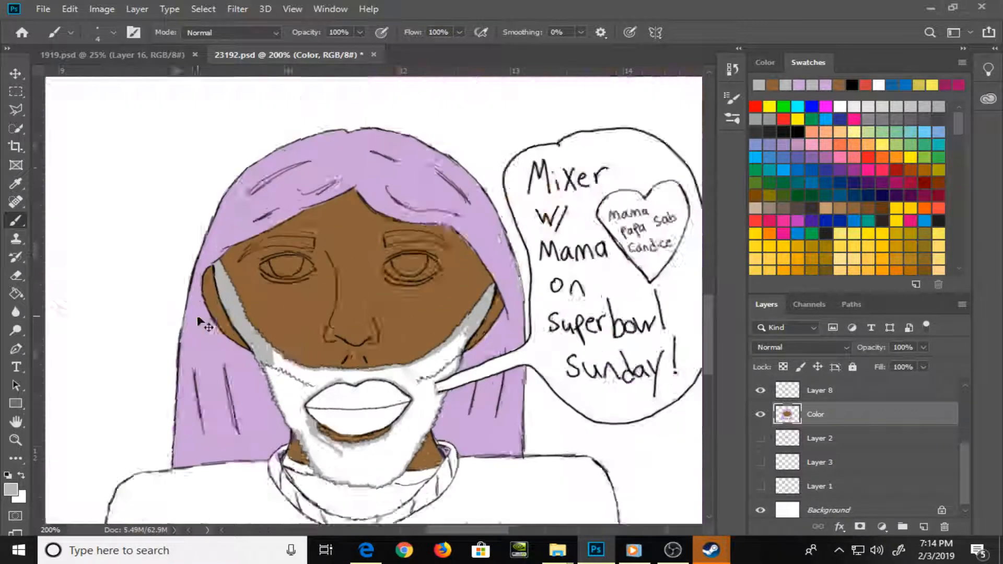
scroll(198, 316, "up", 2)
key("g")
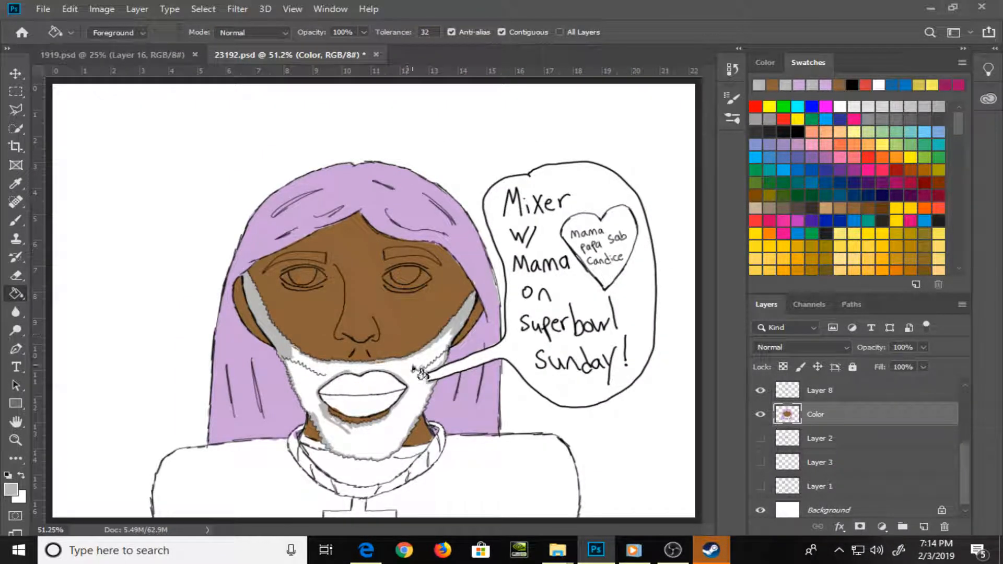
left_click(417, 400)
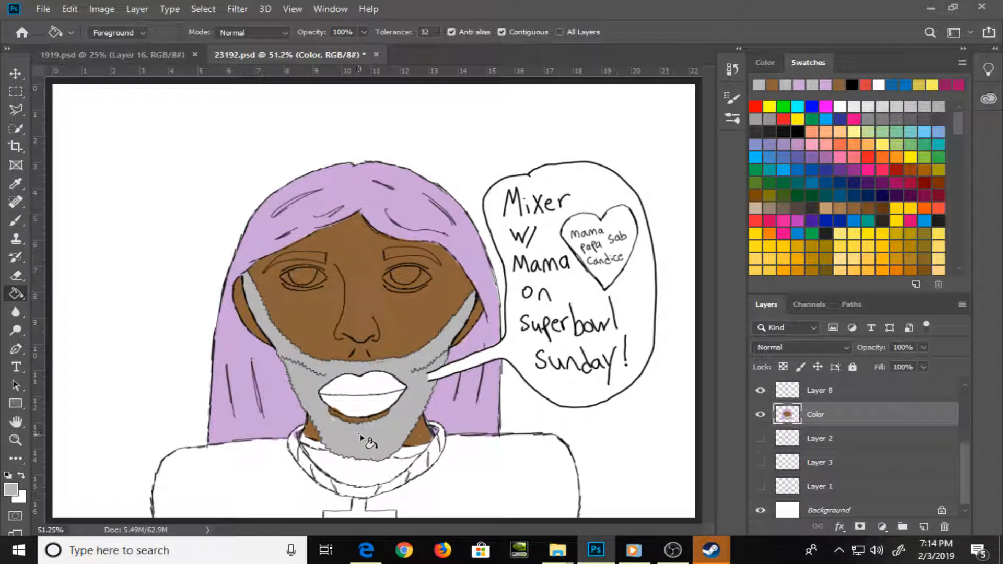
Return to the Brush tool at 10 px and save the document
key("b")
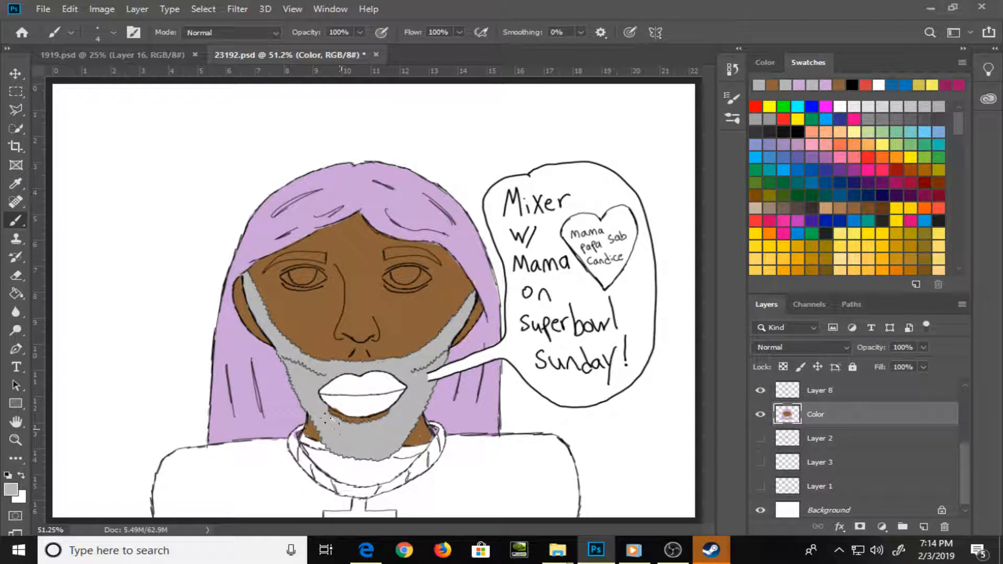
key("bracketright")
key("bracketright")
key("bracketright")
key("bracketright")
key("bracketright")
key("bracketleft")
key("bracketleft")
key("bracketleft")
key("bracketleft")
key("bracketleft")
key("ctrl+s")
Paint the rope chain around the neck golden yellow, starting with a 10 px brush and finishing at 9 px
left_click(891, 243)
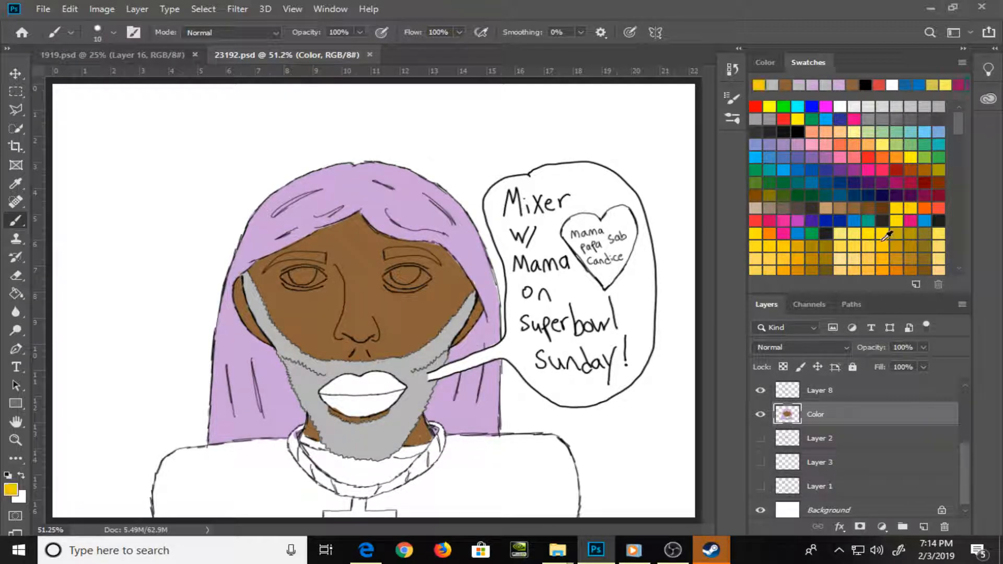
key("z")
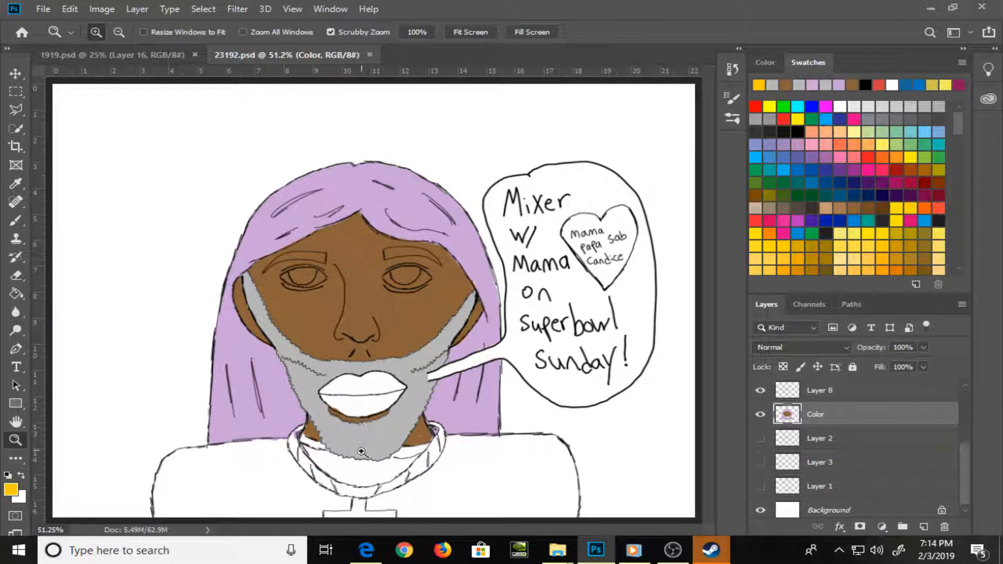
mouse_move(332, 488)
left_mouse_down()
mouse_move(370, 480)
mouse_move(270, 339)
left_mouse_up()
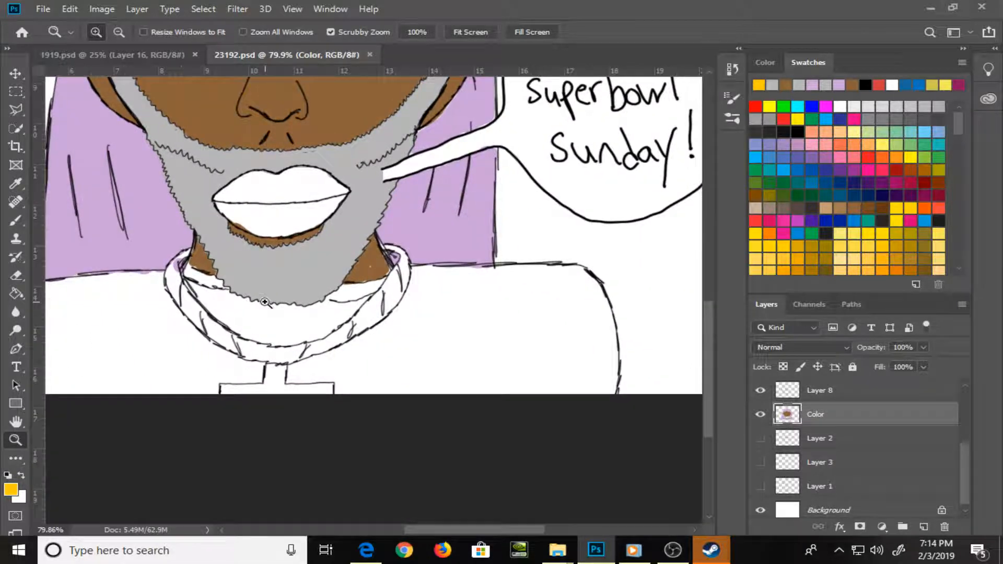
key("b")
mouse_move(173, 276)
left_mouse_down()
mouse_move(186, 255)
mouse_move(168, 274)
mouse_move(186, 255)
mouse_move(183, 300)
mouse_move(176, 282)
mouse_move(187, 299)
mouse_move(173, 278)
mouse_move(188, 313)
mouse_move(232, 337)
left_mouse_up()
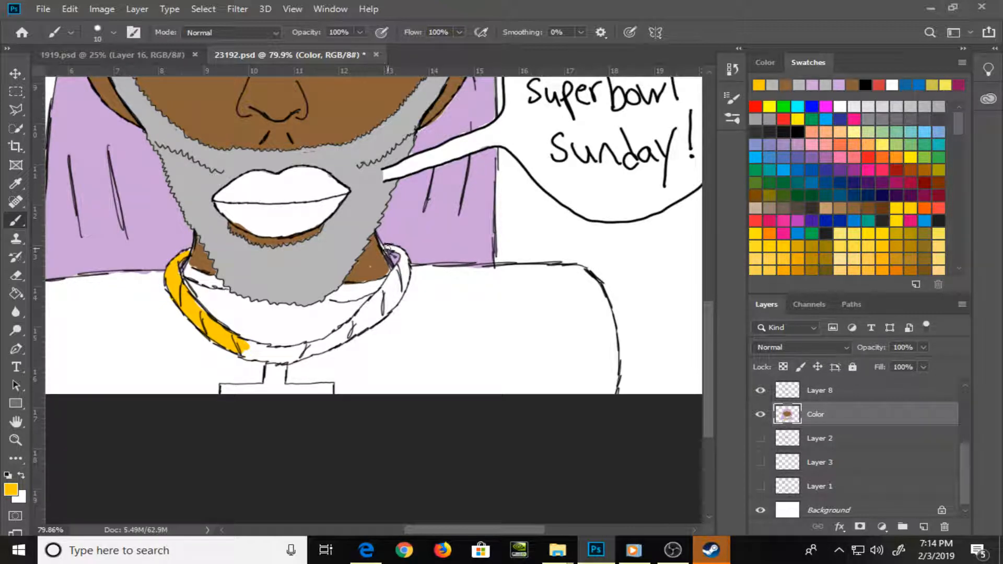
key("bracketleft")
mouse_move(386, 247)
left_mouse_down()
mouse_move(403, 275)
mouse_move(384, 296)
mouse_move(406, 273)
mouse_move(397, 302)
mouse_move(372, 317)
left_mouse_up()
mouse_move(241, 339)
left_mouse_down()
mouse_move(271, 358)
mouse_move(284, 354)
mouse_move(247, 355)
mouse_move(282, 355)
mouse_move(323, 327)
mouse_move(294, 356)
mouse_move(305, 355)
mouse_move(297, 357)
mouse_move(334, 339)
mouse_move(281, 361)
mouse_move(368, 315)
mouse_move(359, 317)
mouse_move(386, 290)
mouse_move(379, 307)
mouse_move(323, 349)
mouse_move(346, 339)
mouse_move(318, 353)
mouse_move(377, 321)
mouse_move(388, 296)
mouse_move(361, 312)
mouse_move(403, 283)
left_mouse_up()
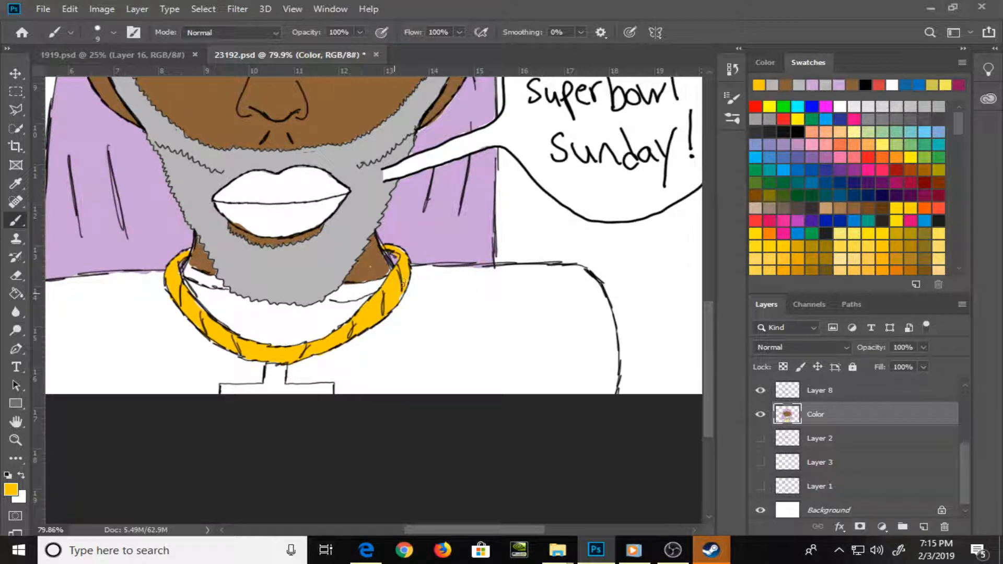
Paint the cross pendant below the chain in a lighter yellow swatch color
left_click(926, 106)
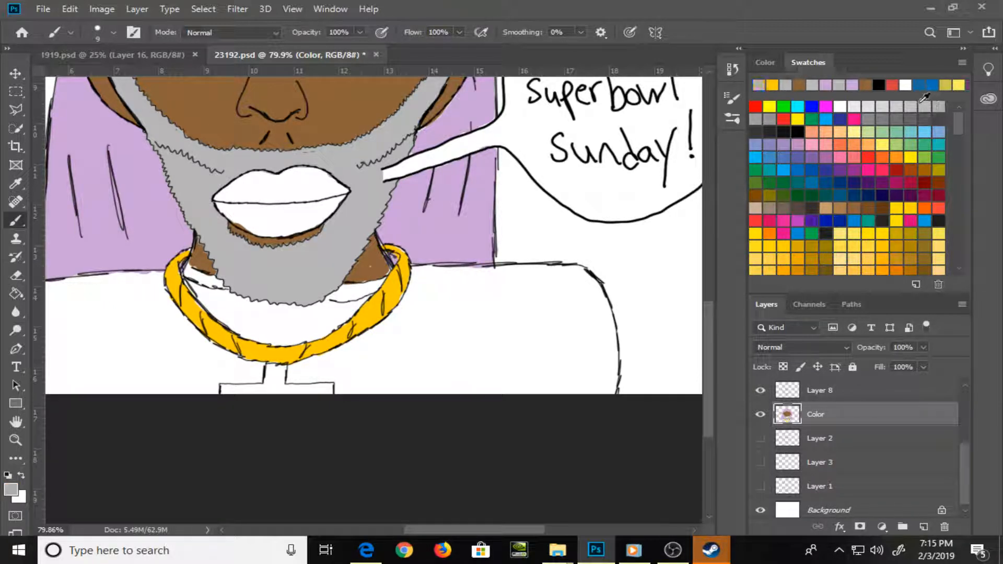
left_click(855, 233)
mouse_move(270, 386)
left_mouse_down()
mouse_move(271, 371)
mouse_move(281, 391)
mouse_move(271, 370)
mouse_move(266, 392)
mouse_move(226, 390)
mouse_move(272, 390)
mouse_move(282, 375)
mouse_move(293, 391)
mouse_move(311, 391)
mouse_move(285, 375)
mouse_move(292, 390)
mouse_move(322, 393)
left_mouse_up()
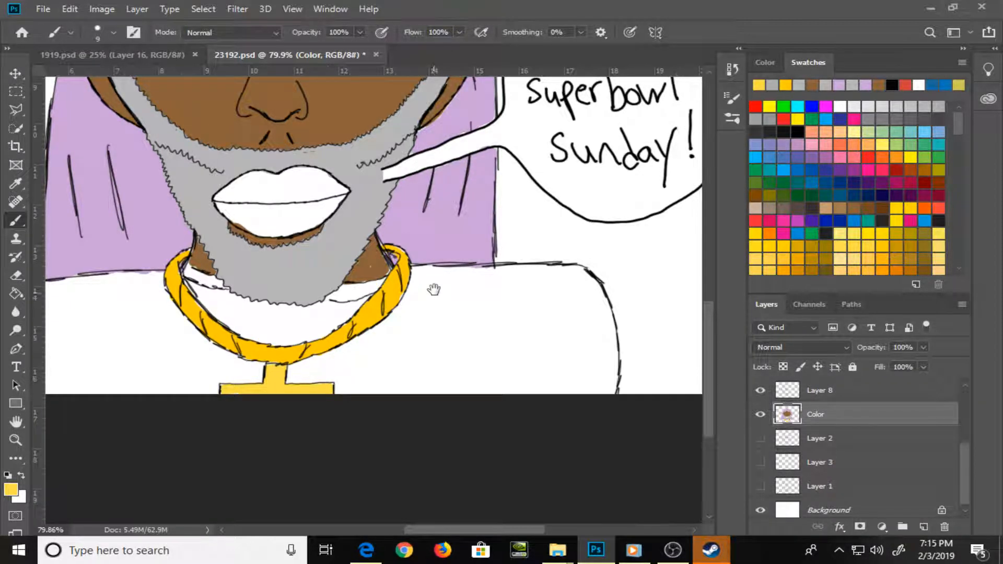
Touch up the brown skin along the left sideburn's zigzag edge with sampled brown and a 6 px brush
left_click_drag(271, 144, 434, 390)
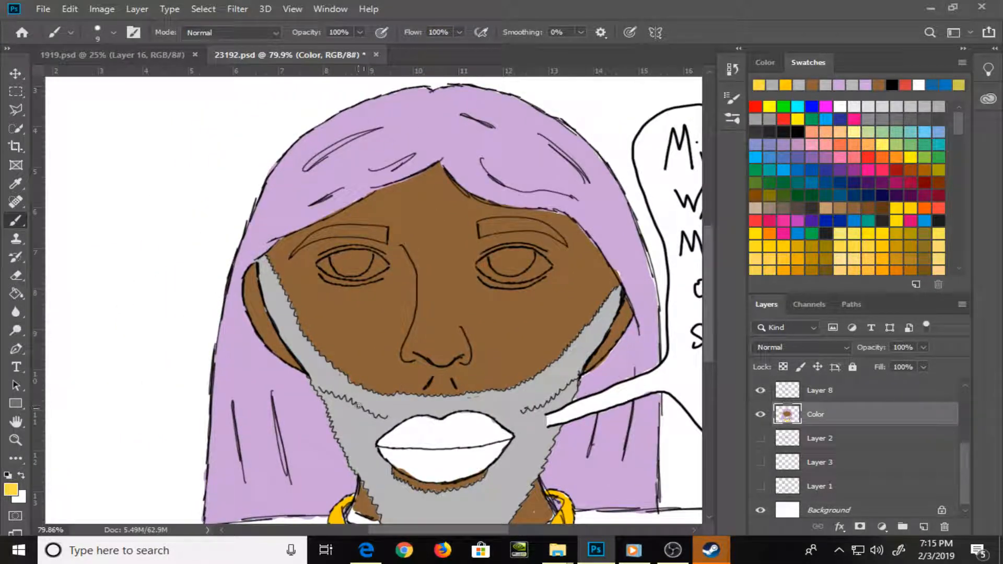
left_click(350, 453, "alt")
key("ctrl+plus")
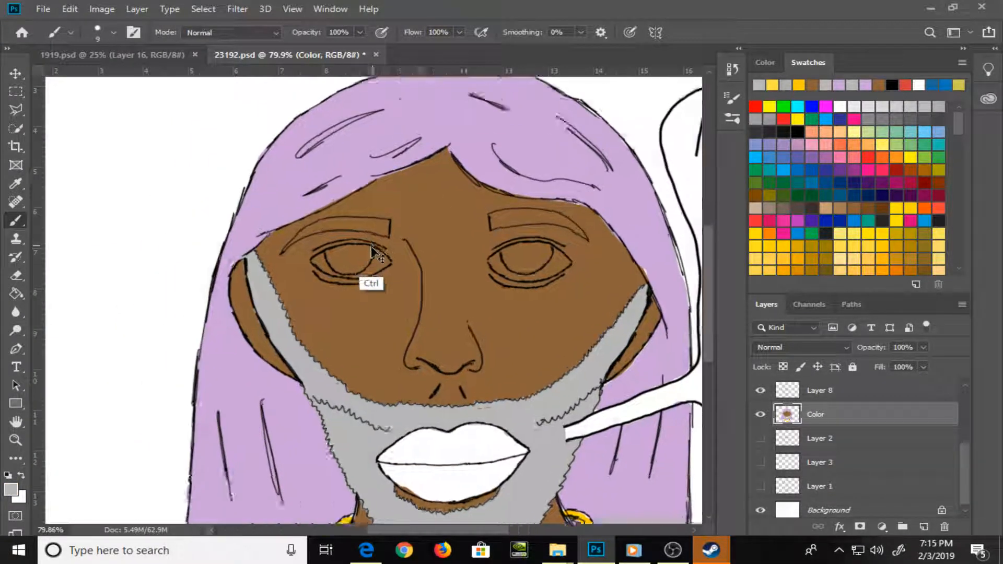
key("ctrl+plus")
key("ctrl+plus")
key("ctrl+plus")
left_click_drag(373, 399, 525, 291)
left_click_drag(318, 387, 374, 345)
left_click(374, 344, "alt")
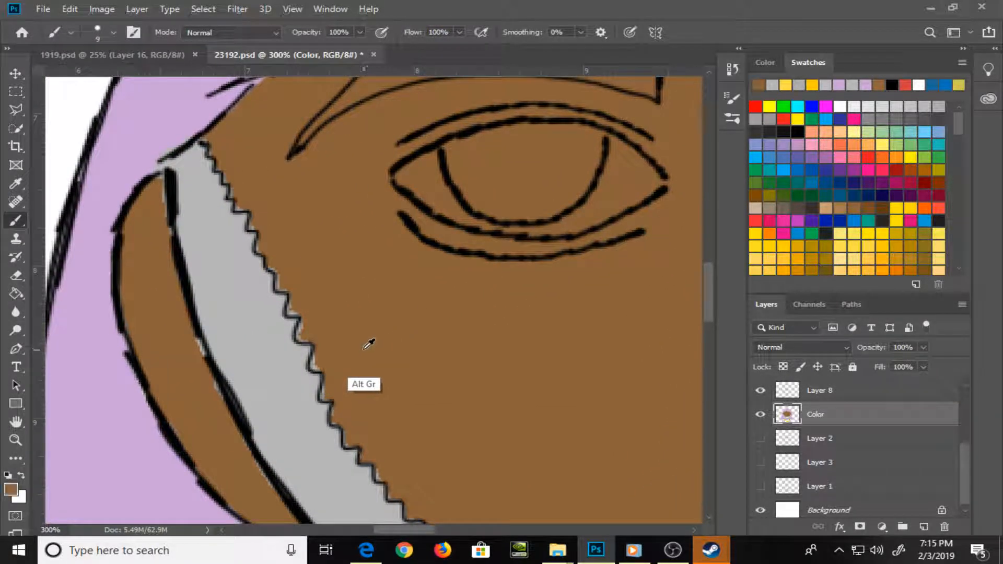
key("bracketleft")
key("bracketleft")
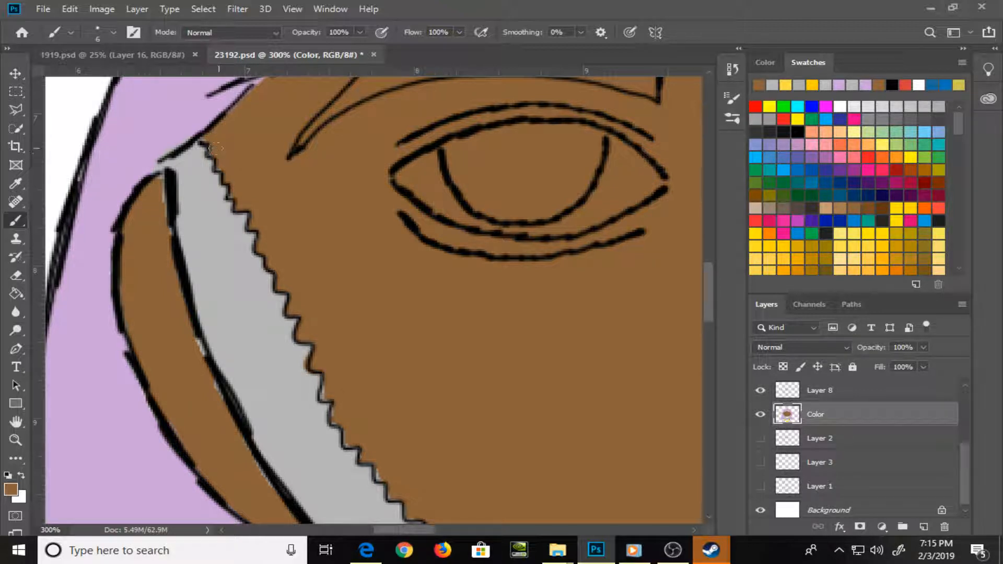
mouse_move(157, 187)
left_mouse_down()
mouse_move(201, 355)
mouse_move(276, 511)
mouse_move(135, 298)
left_mouse_up()
left_click_drag(356, 330, 335, 353)
left_click_drag(213, 252, 227, 273)
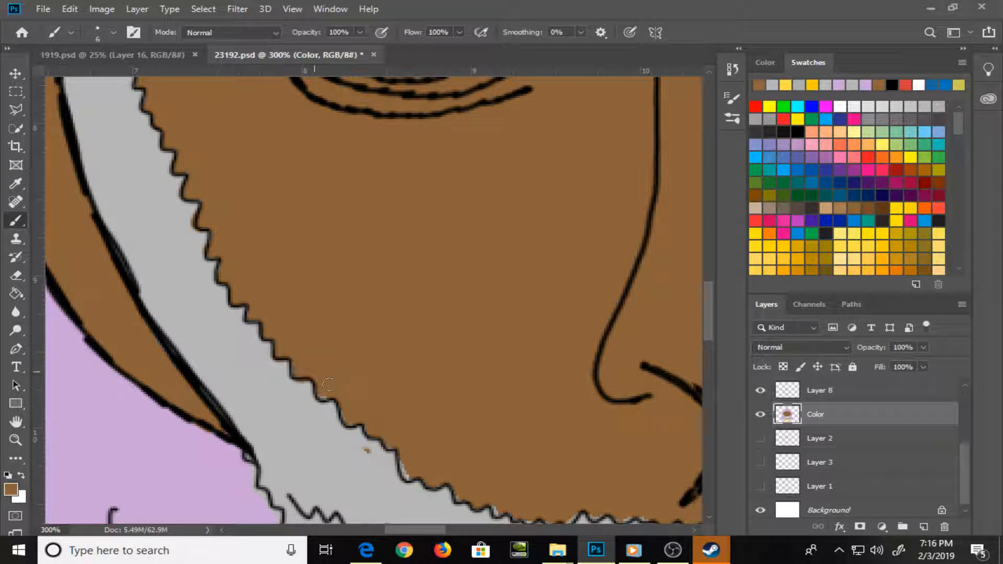
Fill the gap at the left cheek's lower zigzag edge with brown and cover the stray brown speck with sampled gray
left_click_drag(349, 417, 369, 284)
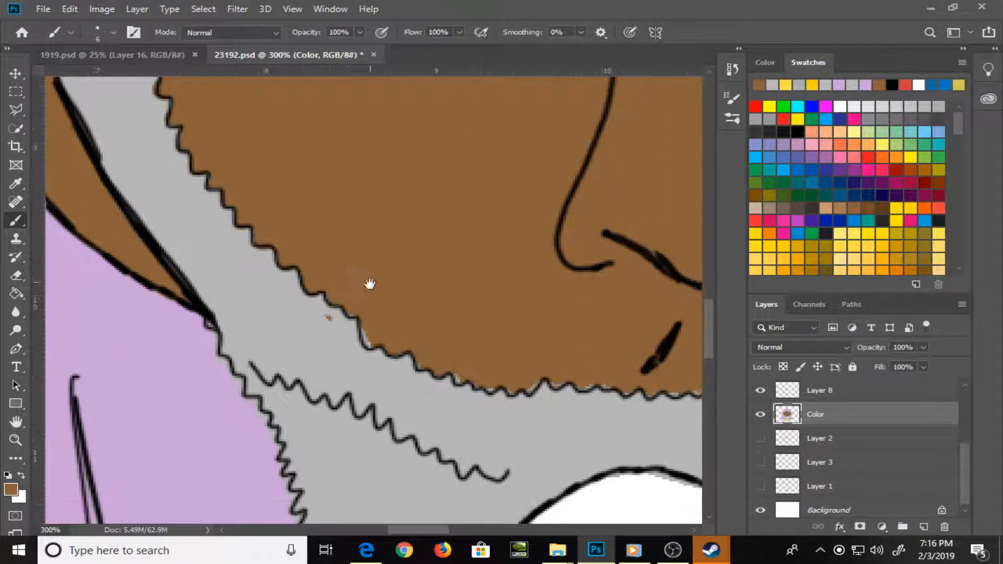
left_click_drag(367, 328, 370, 342)
left_click(355, 360, "alt")
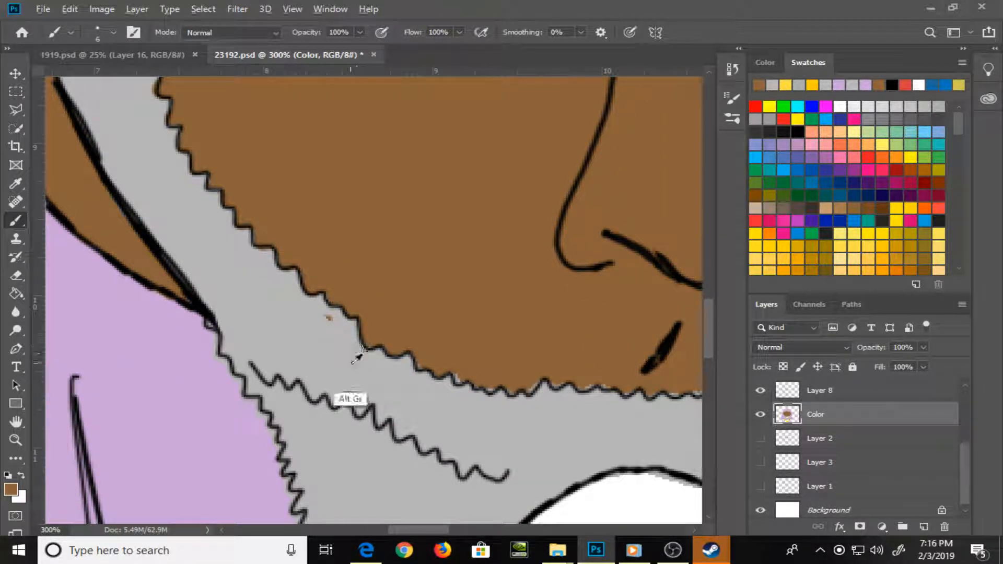
left_click_drag(327, 317, 334, 323)
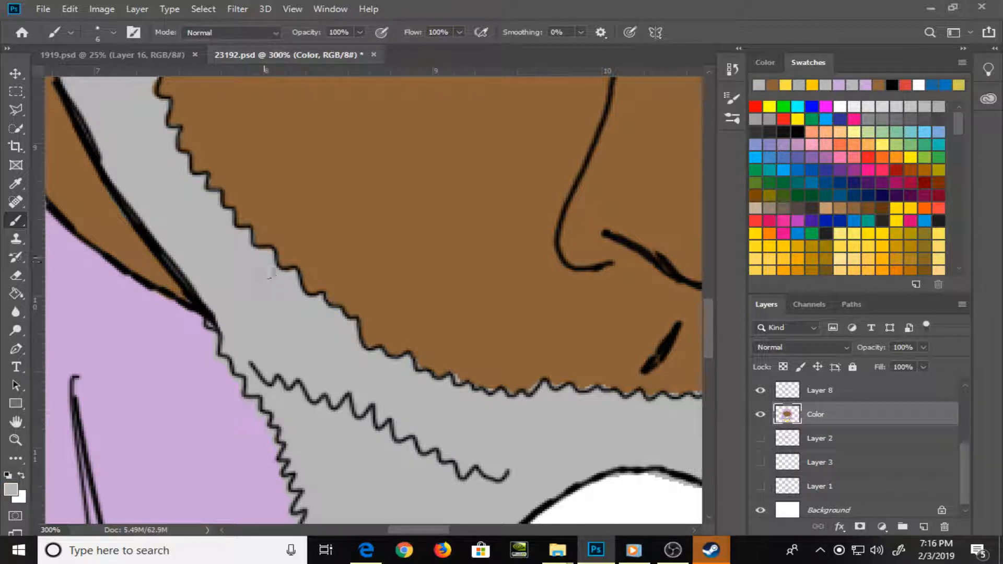
Fill the pale gaps along the beard's zigzag upper edge beneath the nose with sampled brown
left_click(419, 325, "alt")
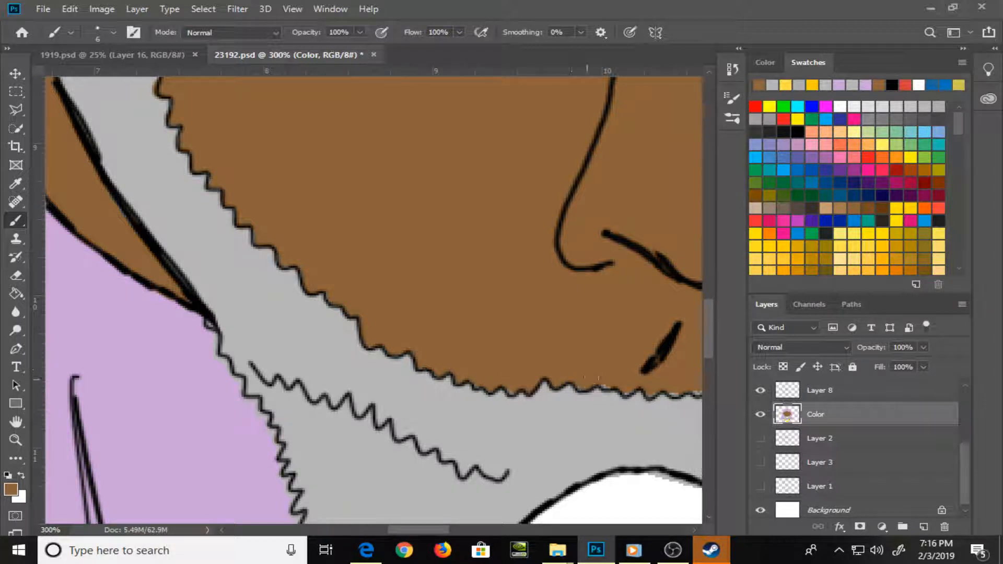
left_click_drag(614, 347, 333, 288)
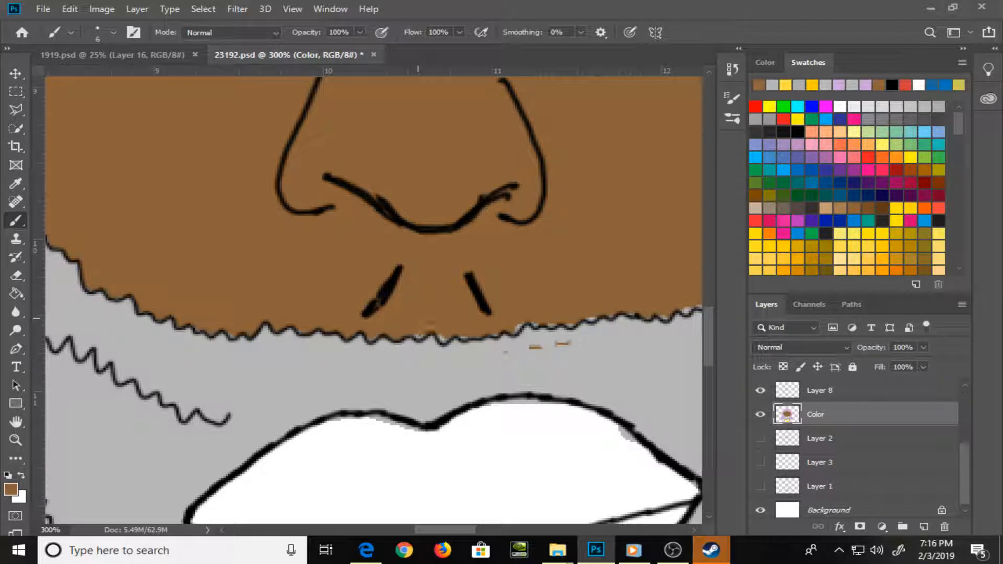
mouse_move(418, 331)
left_mouse_down()
mouse_move(491, 336)
mouse_move(539, 316)
mouse_move(569, 322)
left_mouse_up()
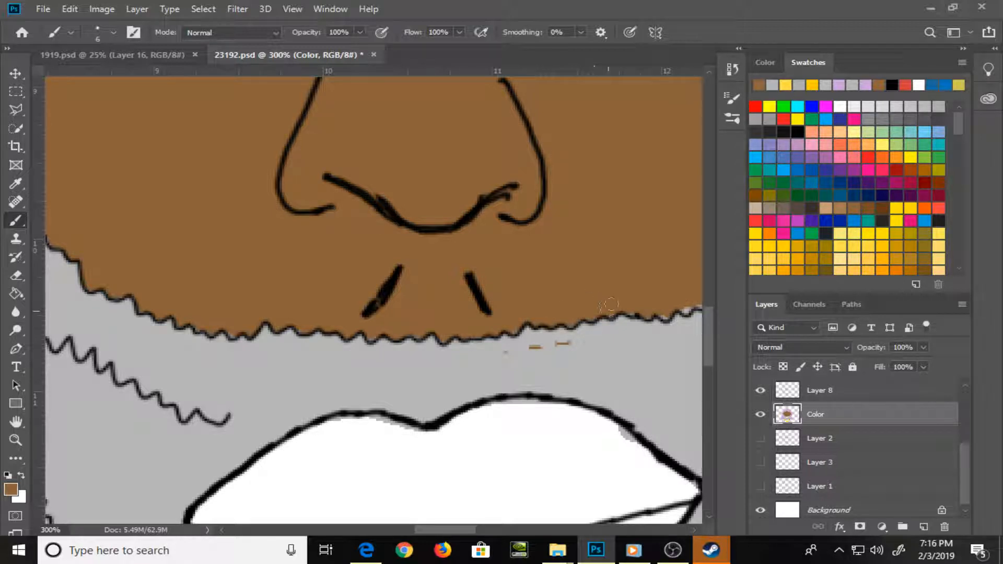
left_click_drag(678, 309, 687, 307)
Cover the stray brown marks between the nose and the upper lip with sampled beard gray
left_click_drag(680, 271, 457, 219)
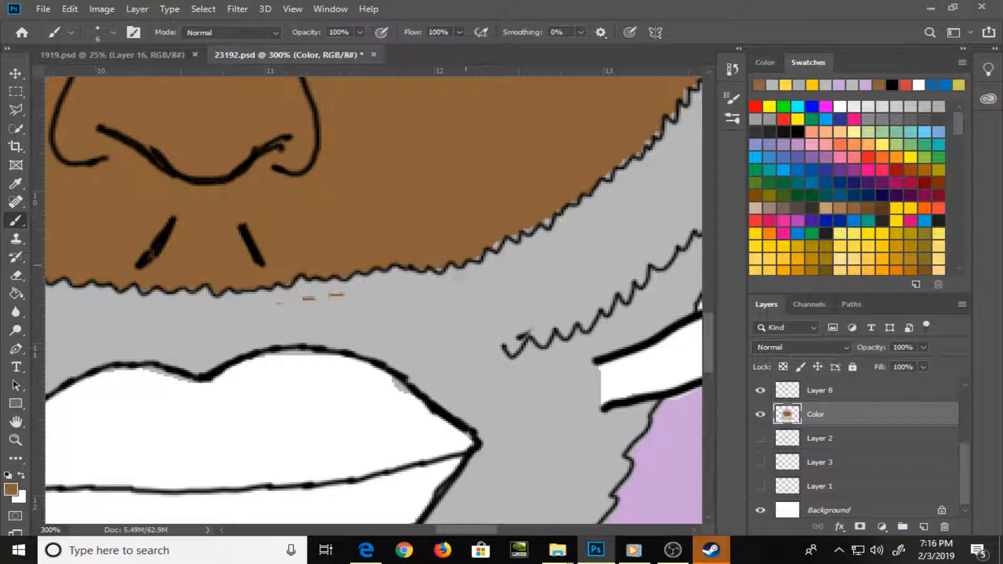
left_click(374, 305, "alt")
left_click_drag(276, 303, 343, 295)
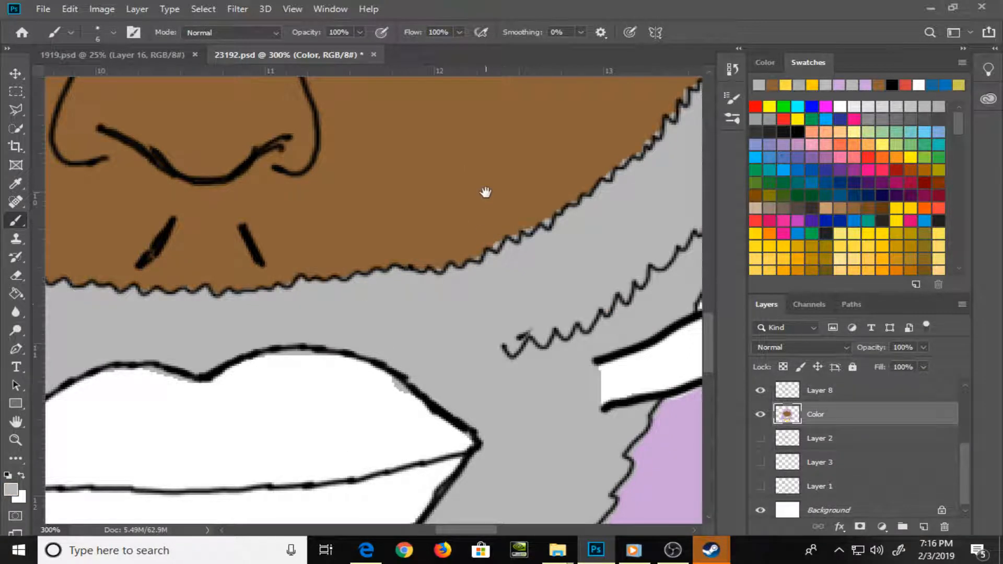
Fill the gaps along the right cheek's zigzag beard edge with sampled brown, reducing the brush to 5 px
left_click_drag(486, 193, 416, 268)
left_click(371, 337, "alt")
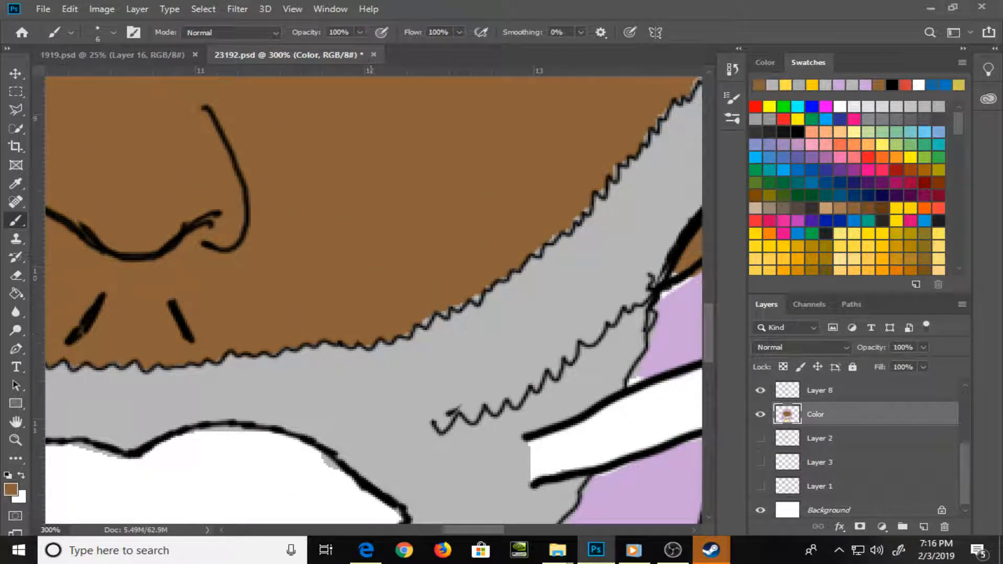
left_click_drag(407, 326, 424, 318)
left_click_drag(473, 293, 476, 298)
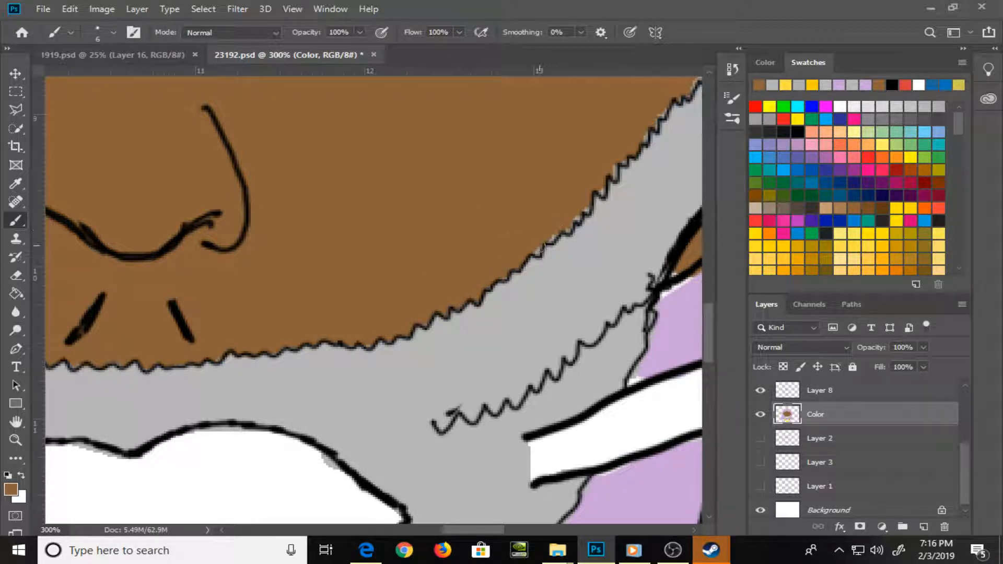
mouse_move(540, 249)
left_mouse_down()
mouse_move(564, 224)
mouse_move(527, 265)
left_mouse_up()
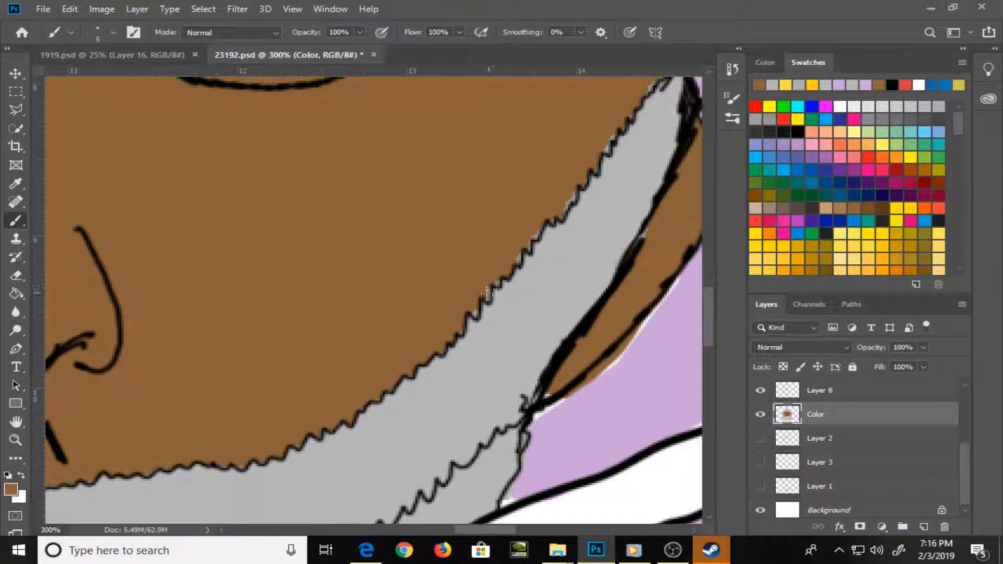
left_click_drag(477, 310, 485, 276)
left_click_drag(562, 212, 585, 160)
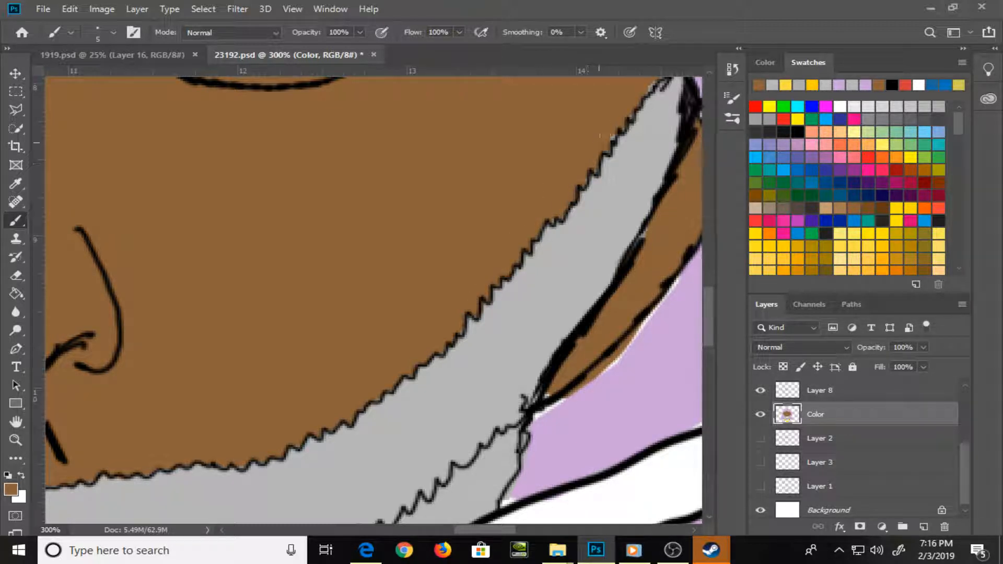
Cover the brown overspill and white gap outside the right temple outline with sampled hair purple
left_click_drag(623, 105, 597, 211)
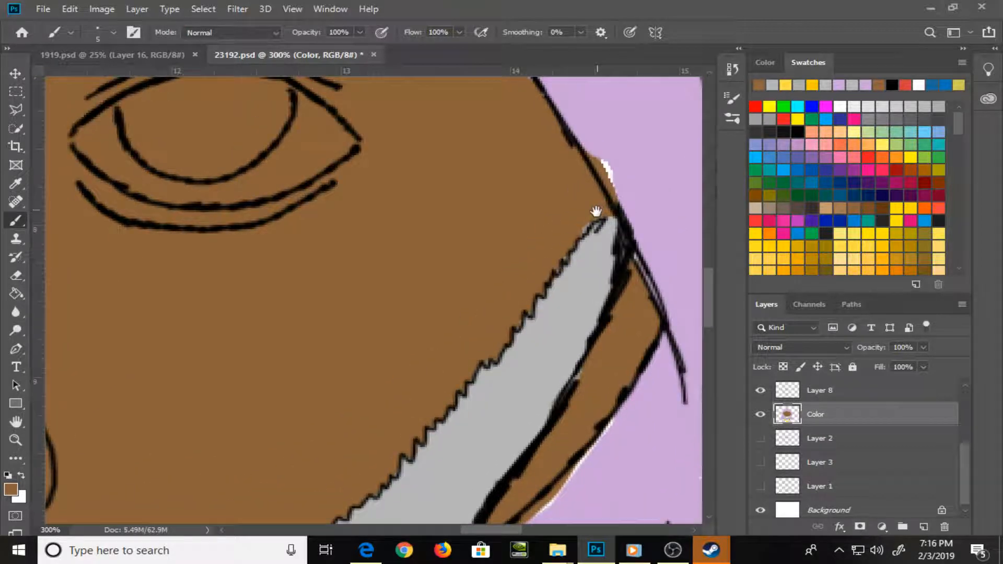
left_click(620, 190, "alt")
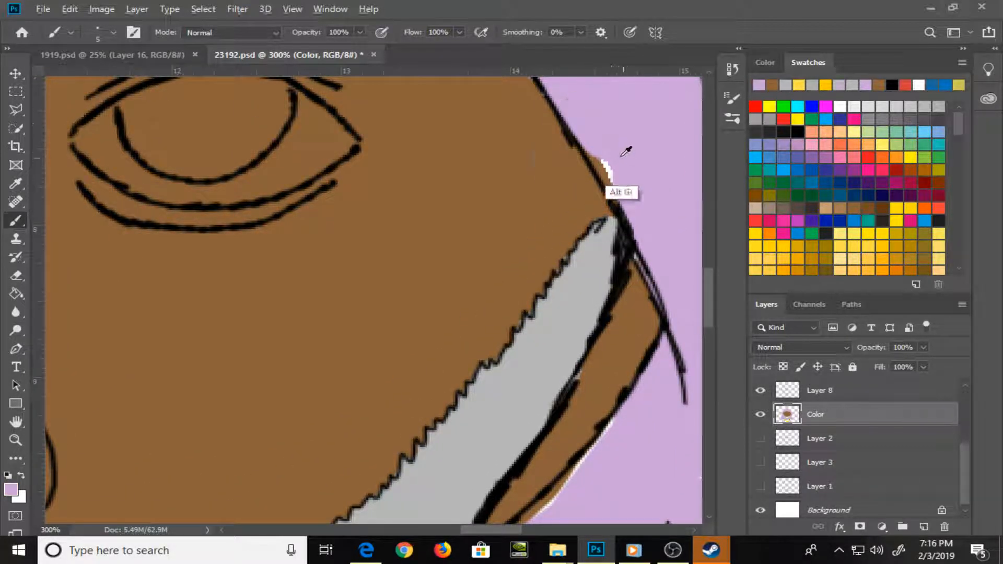
left_click_drag(607, 157, 618, 199)
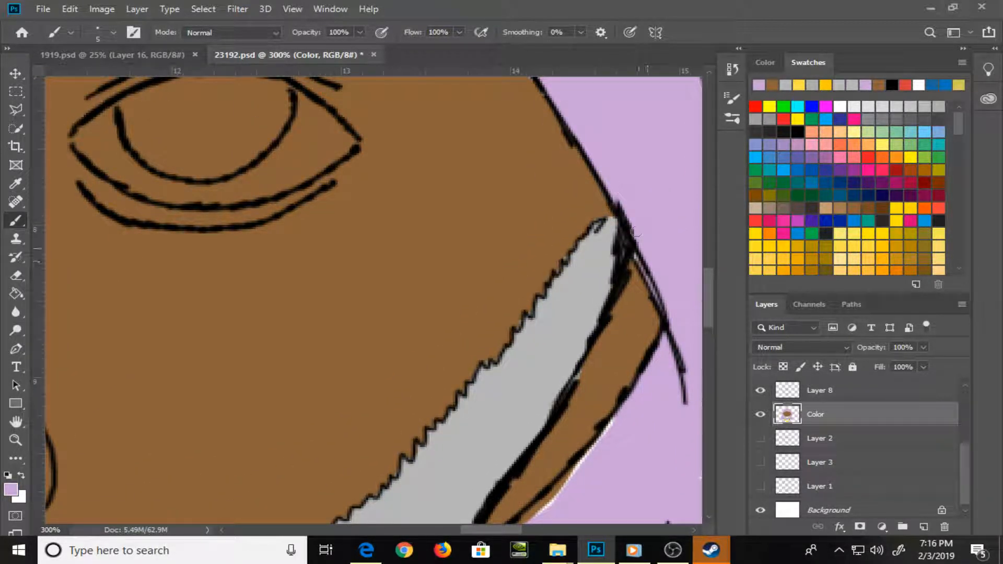
Paint sampled hair purple over the brown overspill and white gaps along the right ear's lower outer edge
left_click_drag(654, 264, 621, 106)
left_click(568, 238, "alt")
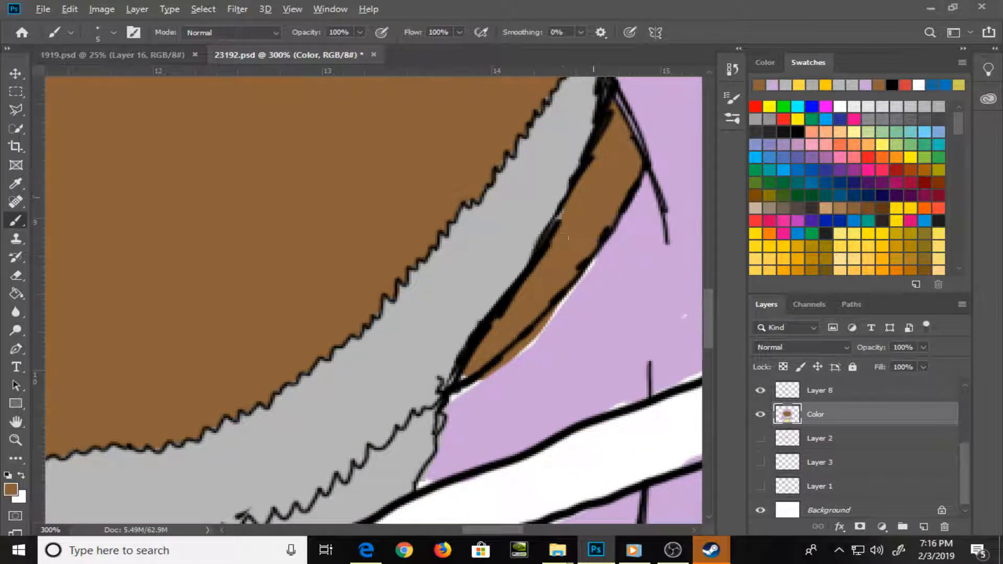
mouse_move(570, 214)
left_mouse_down()
mouse_move(559, 218)
mouse_move(575, 144)
left_mouse_up()
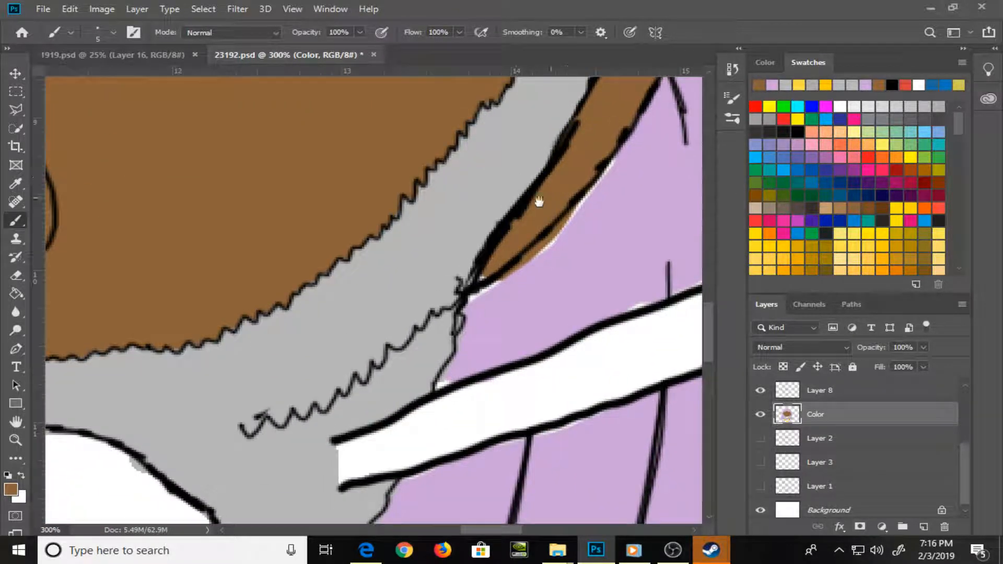
left_click(594, 235, "alt")
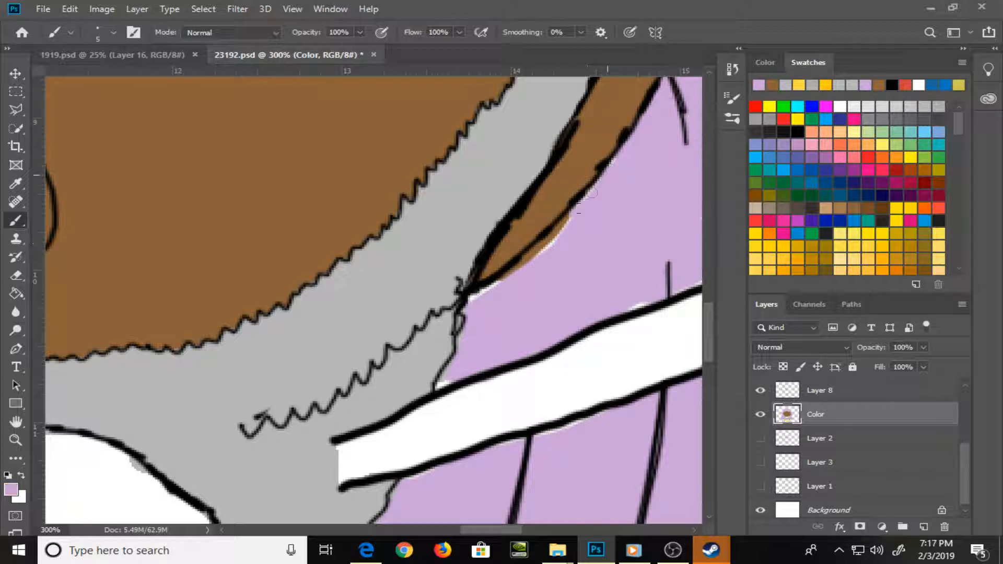
mouse_move(567, 217)
left_mouse_down()
mouse_move(519, 272)
mouse_move(473, 299)
left_mouse_up()
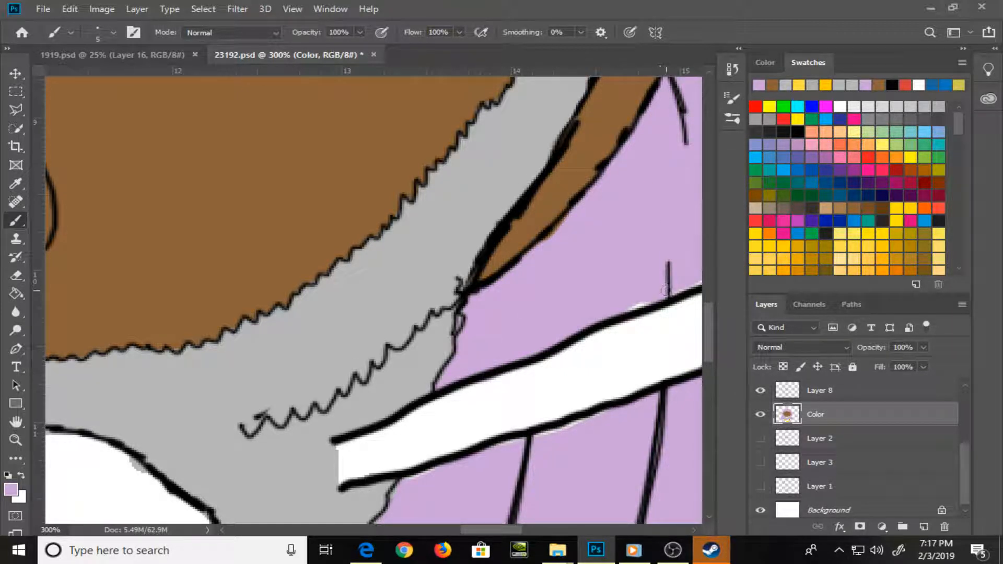
Fill the remaining white gaps in the purple hair along both edges of the speech bubble's tail
left_click_drag(643, 280, 449, 267)
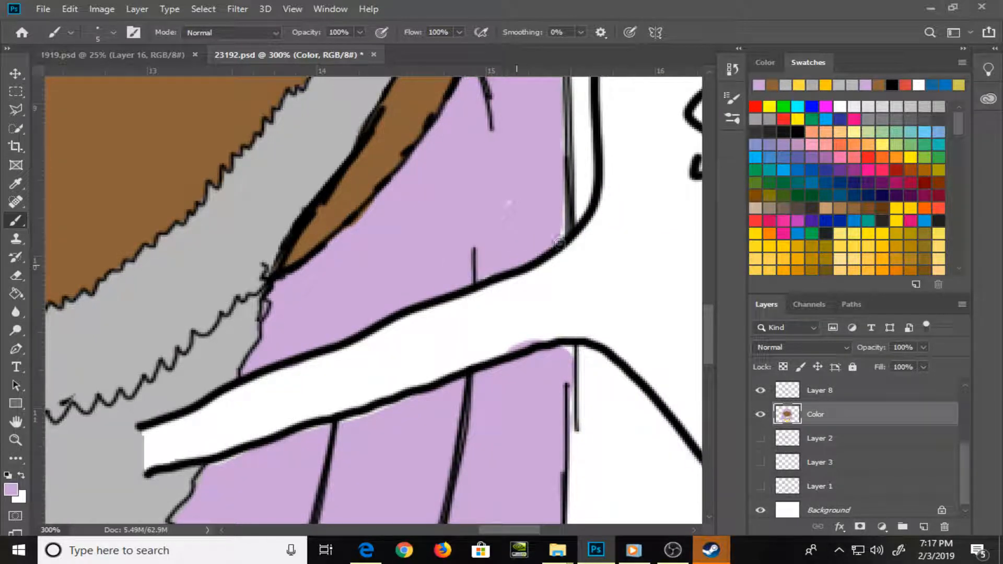
left_click_drag(559, 244, 560, 231)
left_click_drag(569, 352, 570, 353)
left_click_drag(399, 408, 217, 465)
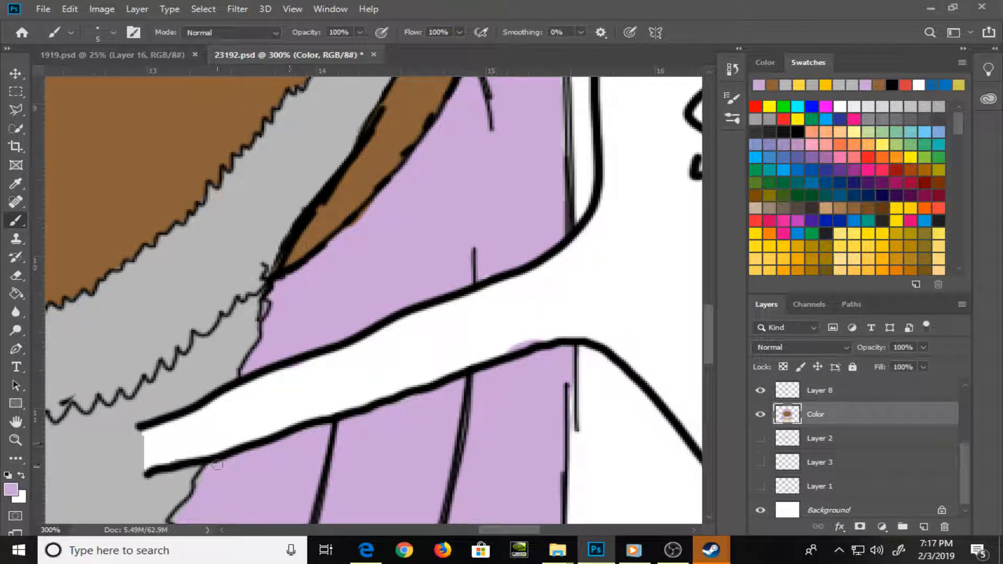
Paint the inner corners of both eyes bright red
left_click_drag(296, 322, 562, 387)
left_click_drag(491, 306, 504, 385)
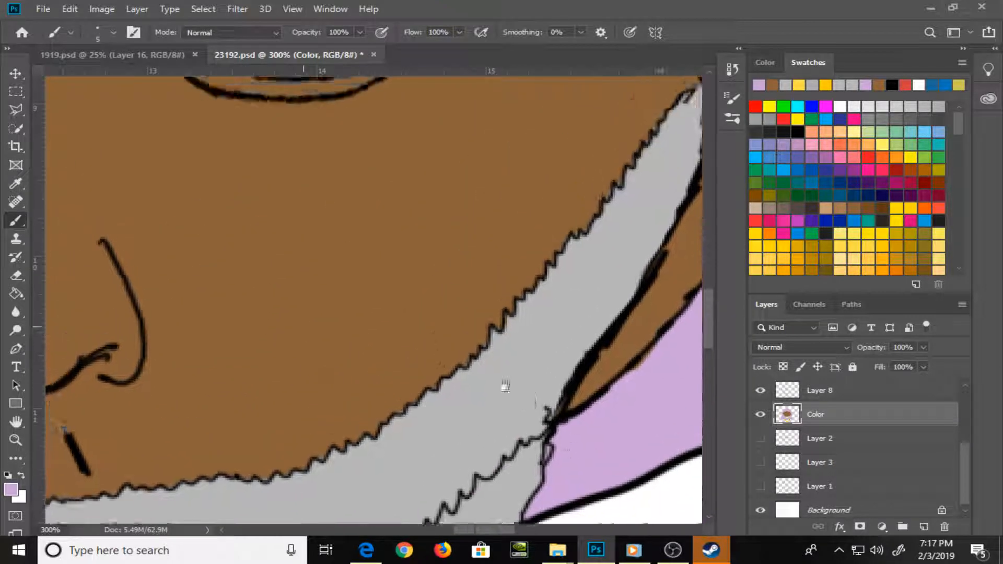
left_click_drag(321, 302, 589, 416)
left_click_drag(334, 338, 533, 446)
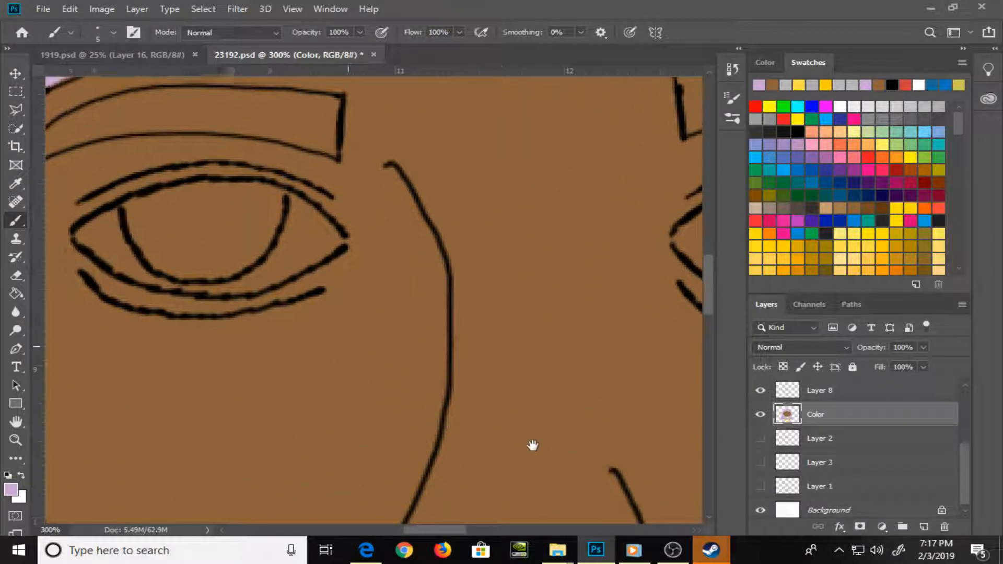
left_click_drag(452, 294, 489, 355)
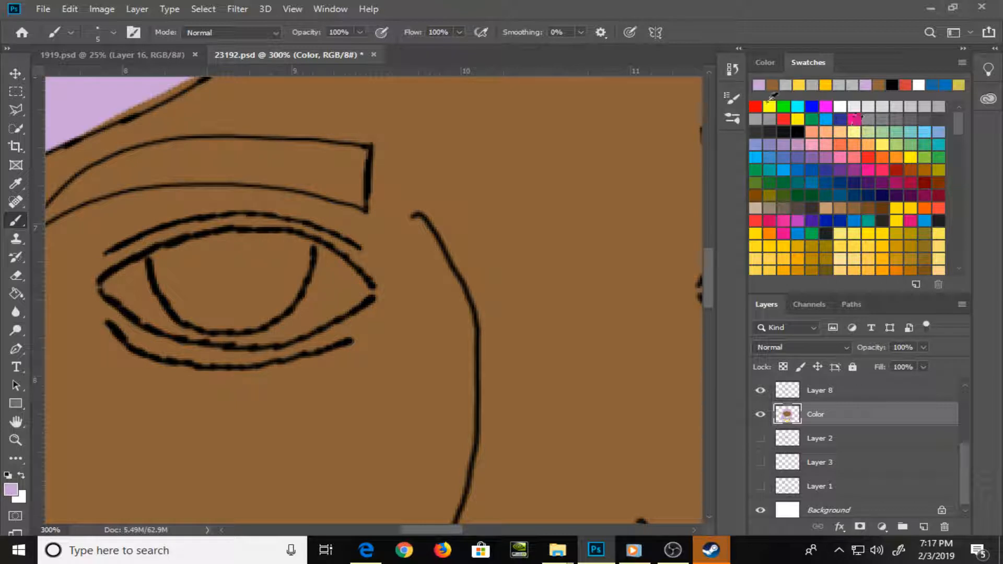
left_click(762, 105)
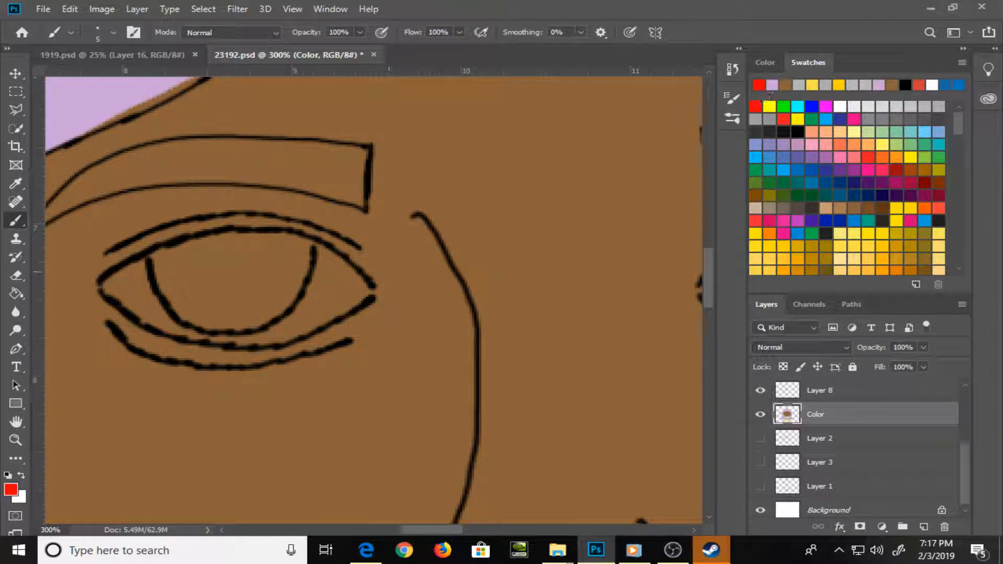
left_click(364, 291)
left_click_drag(643, 284, 543, 290)
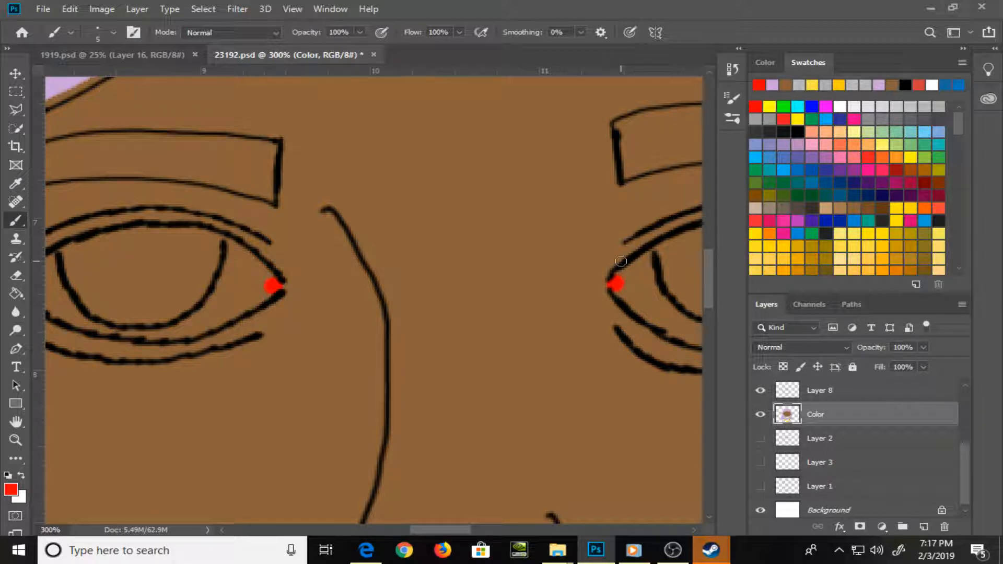
Paint the whites of both eyes with a very light gray swatch, leaving the irises and red corners uncovered
left_click(884, 105)
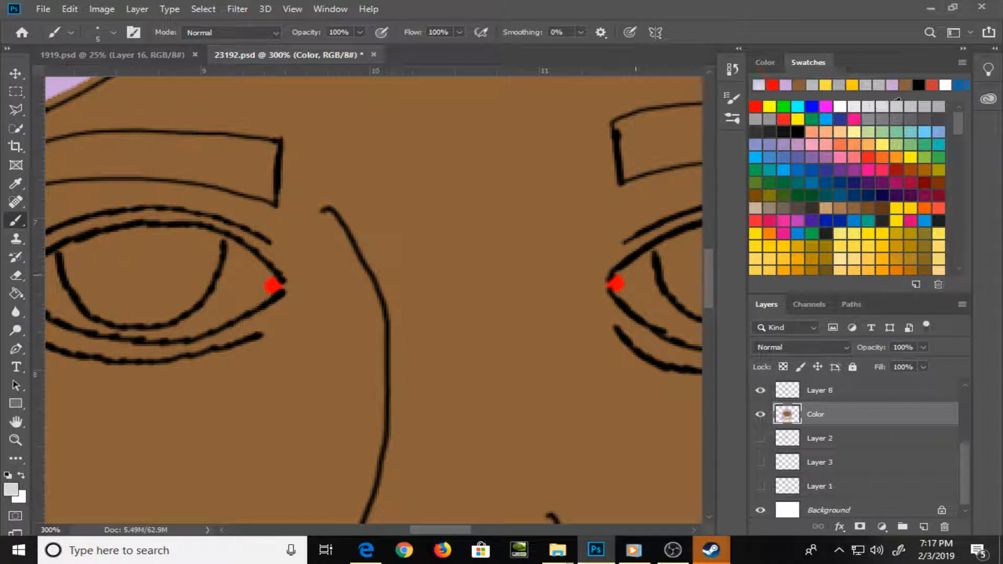
mouse_move(619, 285)
left_mouse_down()
mouse_move(645, 257)
mouse_move(641, 305)
mouse_move(624, 294)
mouse_move(652, 309)
mouse_move(614, 283)
mouse_move(404, 222)
mouse_move(364, 226)
mouse_move(383, 218)
mouse_move(333, 226)
mouse_move(351, 255)
mouse_move(317, 238)
mouse_move(432, 273)
mouse_move(389, 263)
mouse_move(429, 269)
mouse_move(497, 236)
mouse_move(487, 239)
mouse_move(516, 204)
mouse_move(515, 177)
mouse_move(564, 224)
mouse_move(445, 276)
mouse_move(504, 263)
mouse_move(487, 258)
mouse_move(527, 207)
mouse_move(531, 238)
mouse_move(533, 215)
mouse_move(550, 231)
left_mouse_up()
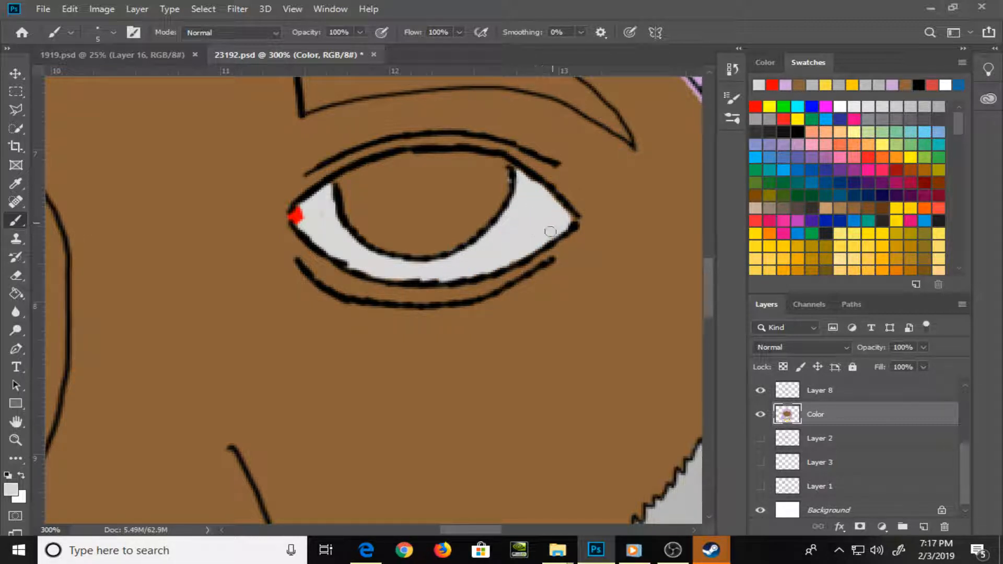
mouse_move(314, 345)
left_mouse_down()
mouse_move(553, 291)
mouse_move(605, 336)
left_mouse_up()
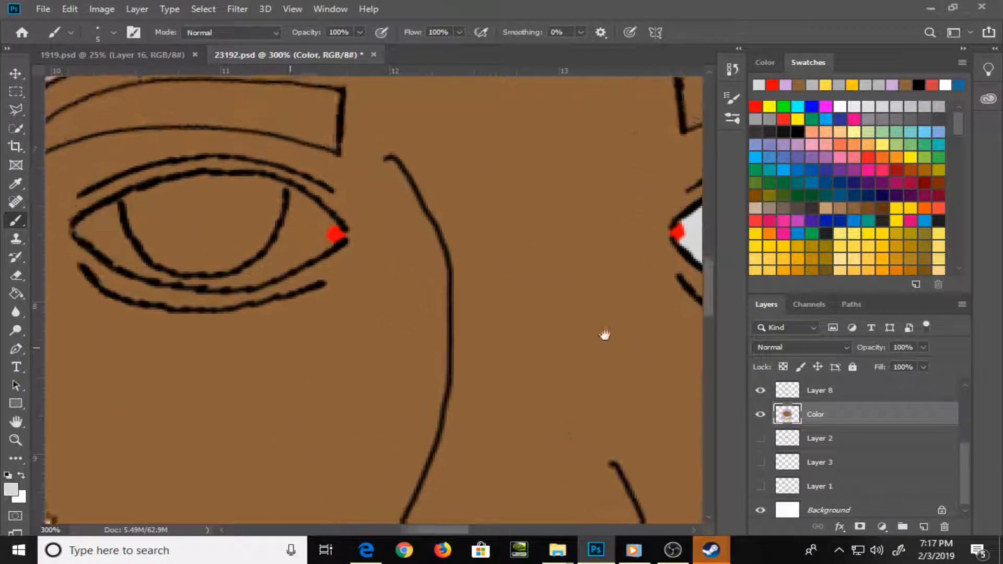
mouse_move(151, 239)
left_mouse_down()
mouse_move(159, 264)
mouse_move(118, 254)
mouse_move(141, 262)
mouse_move(145, 252)
mouse_move(125, 262)
mouse_move(143, 254)
mouse_move(168, 282)
mouse_move(134, 252)
mouse_move(192, 303)
mouse_move(158, 284)
mouse_move(235, 305)
mouse_move(313, 282)
mouse_move(256, 310)
mouse_move(314, 282)
mouse_move(323, 289)
mouse_move(337, 274)
mouse_move(326, 258)
mouse_move(302, 280)
mouse_move(333, 222)
mouse_move(362, 249)
mouse_move(363, 265)
mouse_move(335, 282)
mouse_move(335, 249)
left_mouse_up()
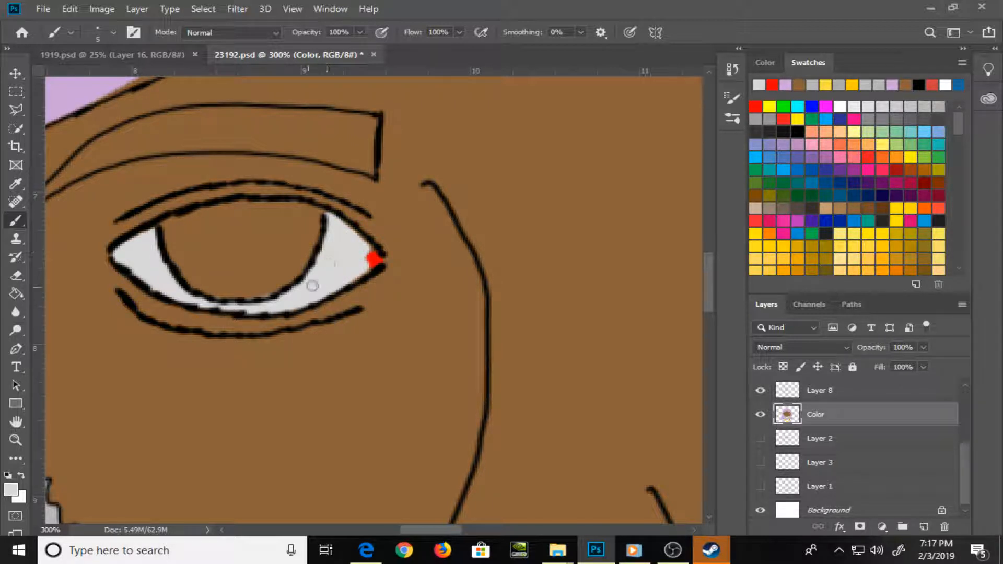
Outline the left eye's iris in a soft green swatch color and fill its interior with the same green
left_click(912, 140)
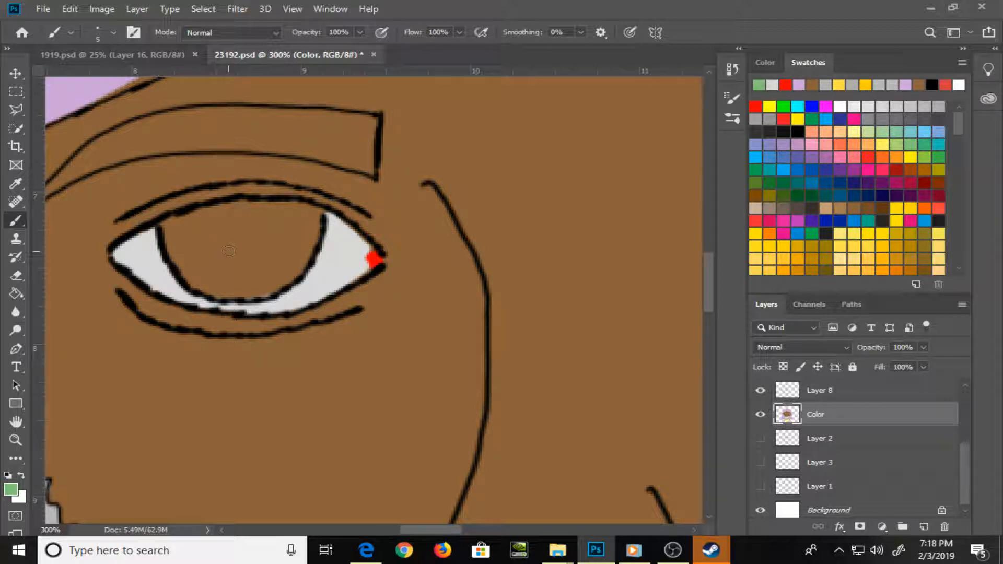
mouse_move(168, 228)
left_mouse_down()
mouse_move(232, 204)
mouse_move(279, 205)
mouse_move(316, 211)
mouse_move(320, 242)
mouse_move(289, 281)
mouse_move(219, 296)
mouse_move(183, 271)
mouse_move(169, 228)
left_mouse_up()
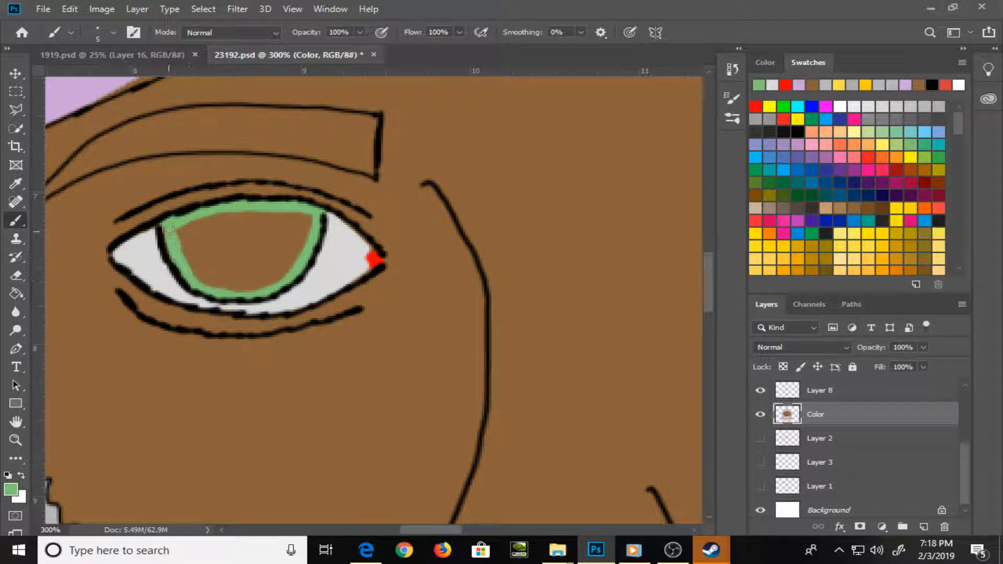
key("g")
left_click(250, 247)
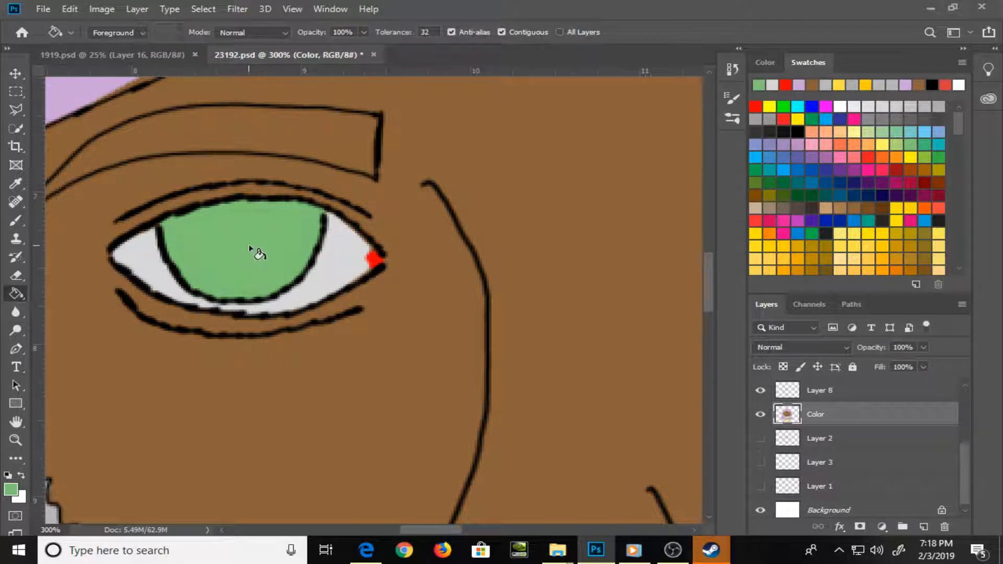
Outline the right eye's iris in a light blue swatch color and fill its interior with the same blue
key("space")
left_click_drag(504, 327, 107, 312)
left_click_drag(666, 335, 422, 365)
left_click(922, 132)
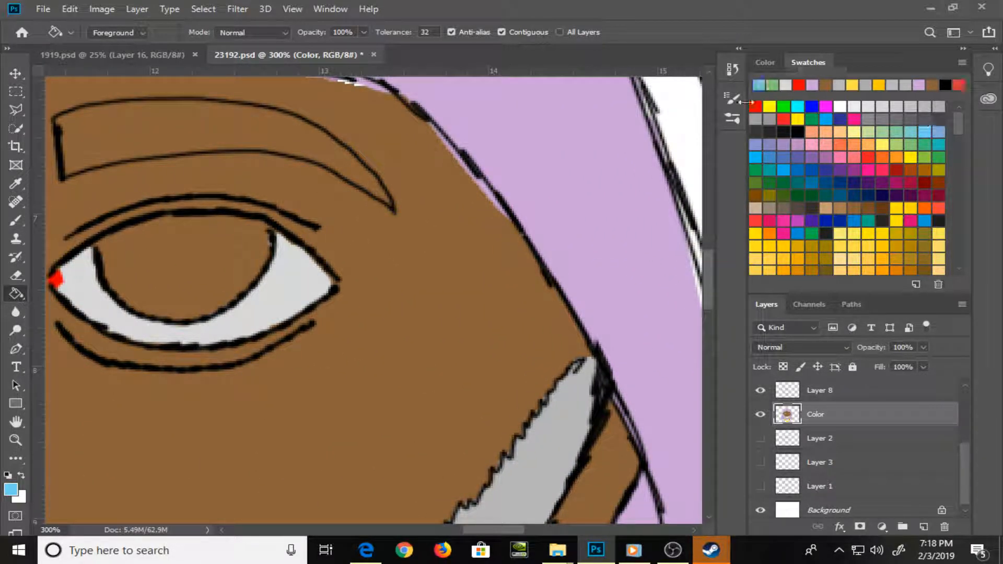
key("b")
mouse_move(107, 261)
left_mouse_down()
mouse_move(104, 240)
mouse_move(146, 219)
mouse_move(233, 220)
left_mouse_up()
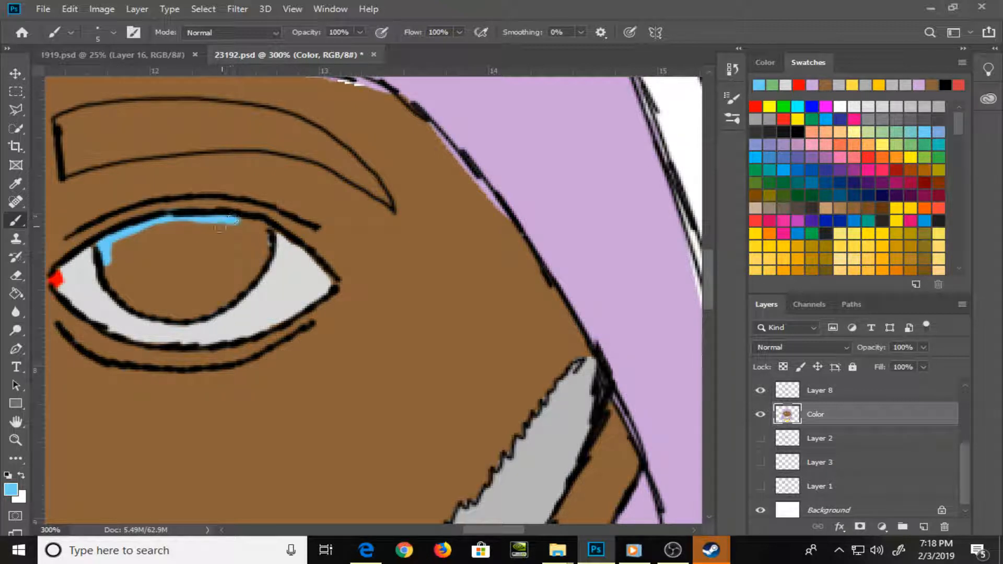
key("ctrl+z")
mouse_move(105, 244)
left_mouse_down()
mouse_move(167, 219)
mouse_move(213, 218)
mouse_move(269, 235)
mouse_move(264, 264)
mouse_move(240, 297)
mouse_move(173, 314)
mouse_move(108, 285)
mouse_move(104, 244)
left_mouse_up()
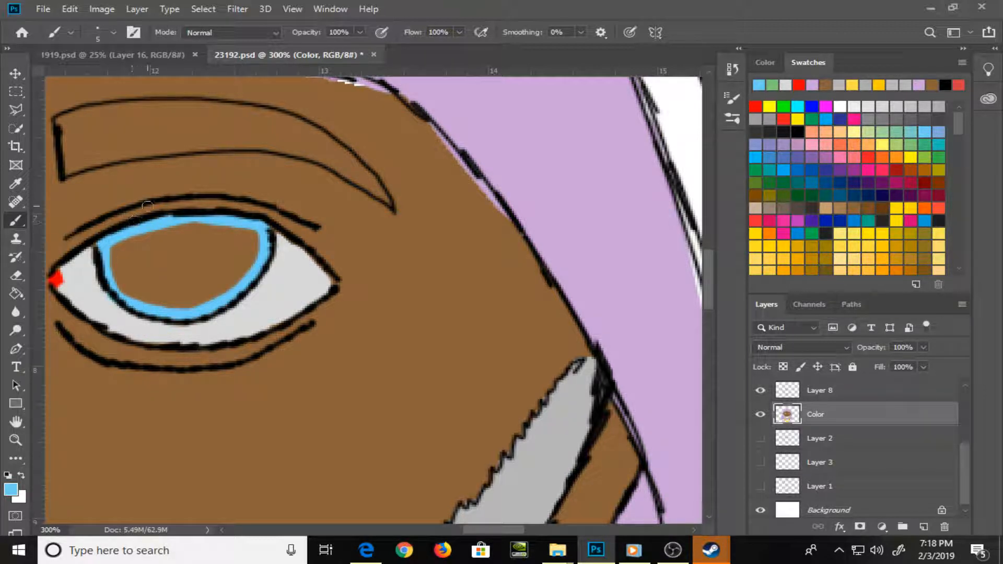
key("g")
left_click(203, 255)
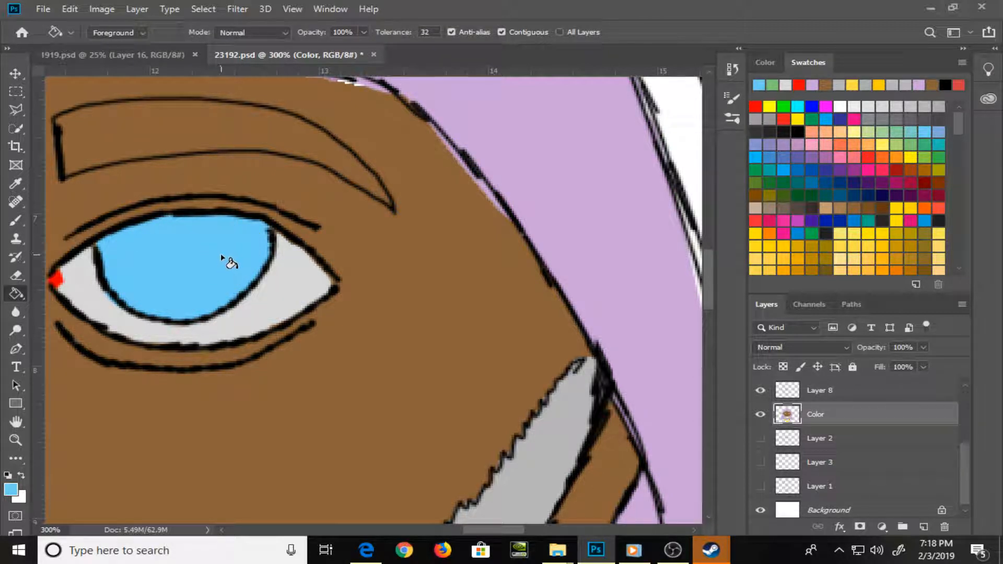
Paint the inner end of the right eyebrow gray, then recolor the painted part with a lighter gray swatch
key("b")
left_click(918, 102)
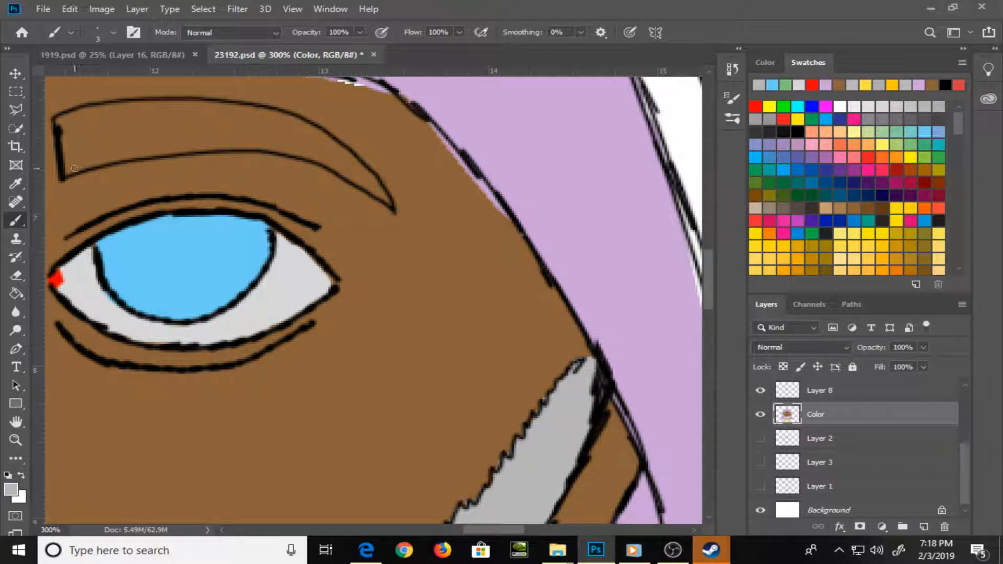
mouse_move(71, 169)
left_mouse_down()
mouse_move(149, 140)
mouse_move(84, 131)
mouse_move(65, 157)
mouse_move(69, 119)
mouse_move(89, 112)
mouse_move(237, 116)
mouse_move(161, 137)
left_mouse_up()
left_click(771, 116)
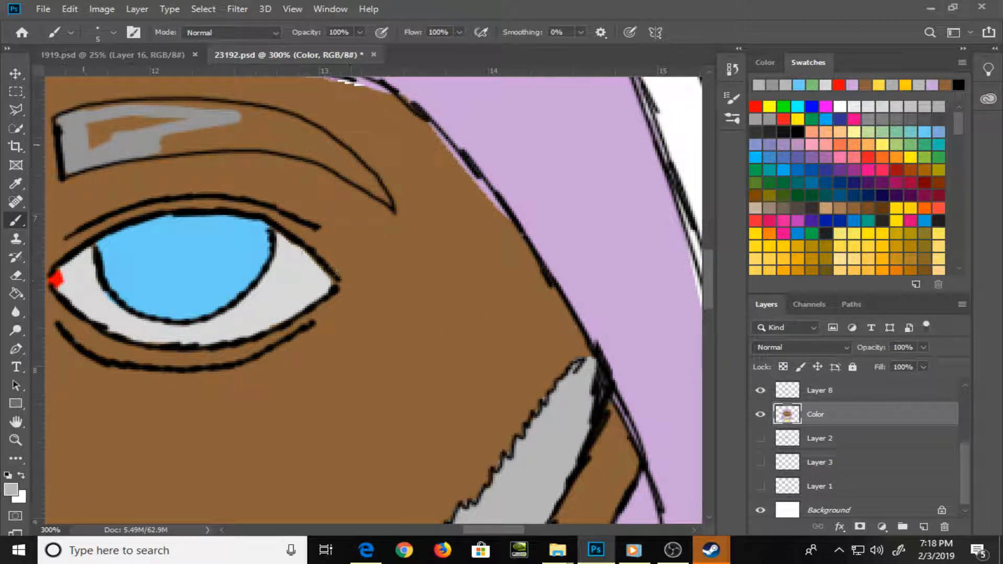
mouse_move(169, 134)
left_mouse_down()
mouse_move(89, 146)
mouse_move(84, 162)
mouse_move(73, 123)
mouse_move(98, 125)
left_mouse_up()
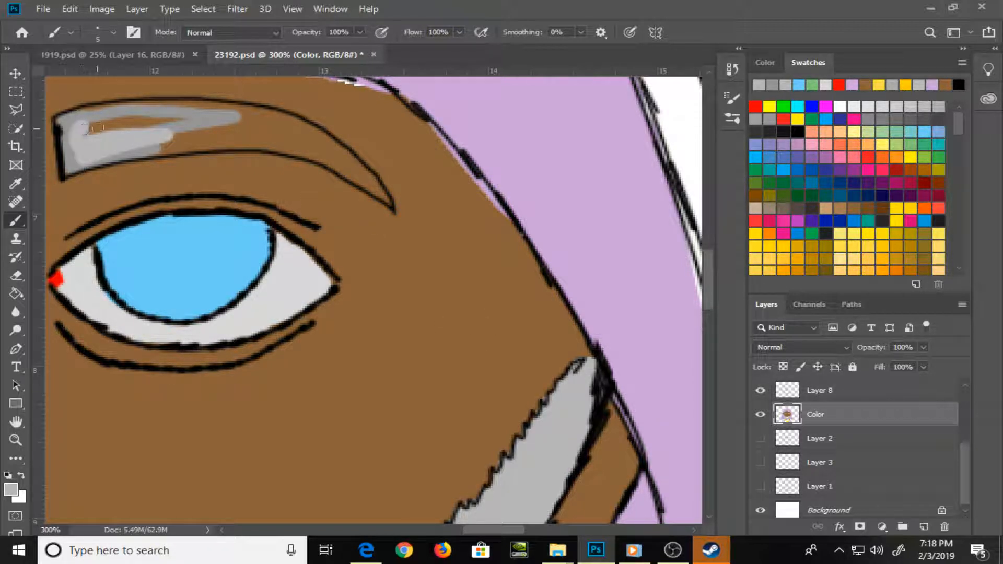
key("g")
left_click(100, 113)
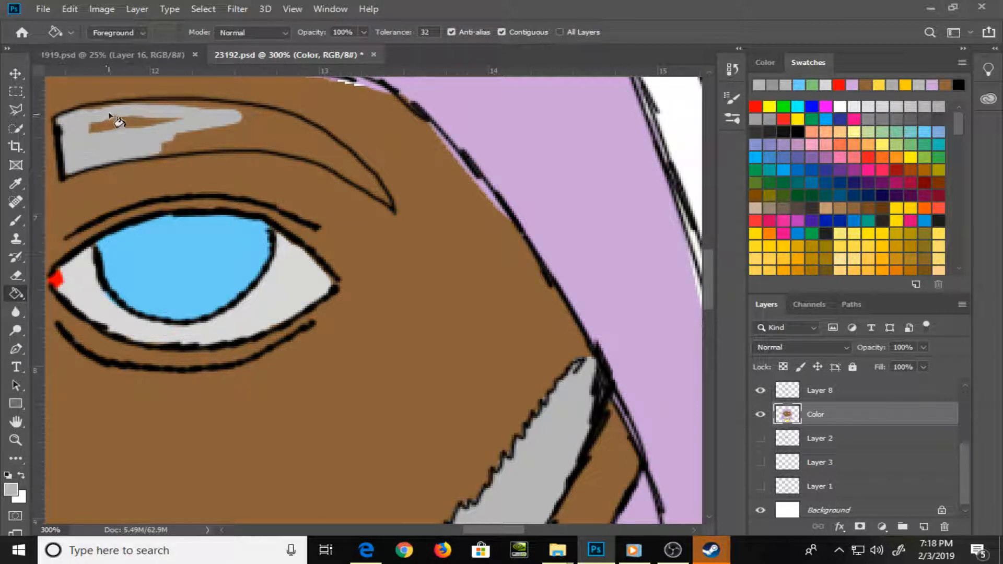
Paint the rest of the right eyebrow light gray out to its tip and touch up its surroundings with the skin brown
key("b")
left_click_drag(90, 125, 178, 122)
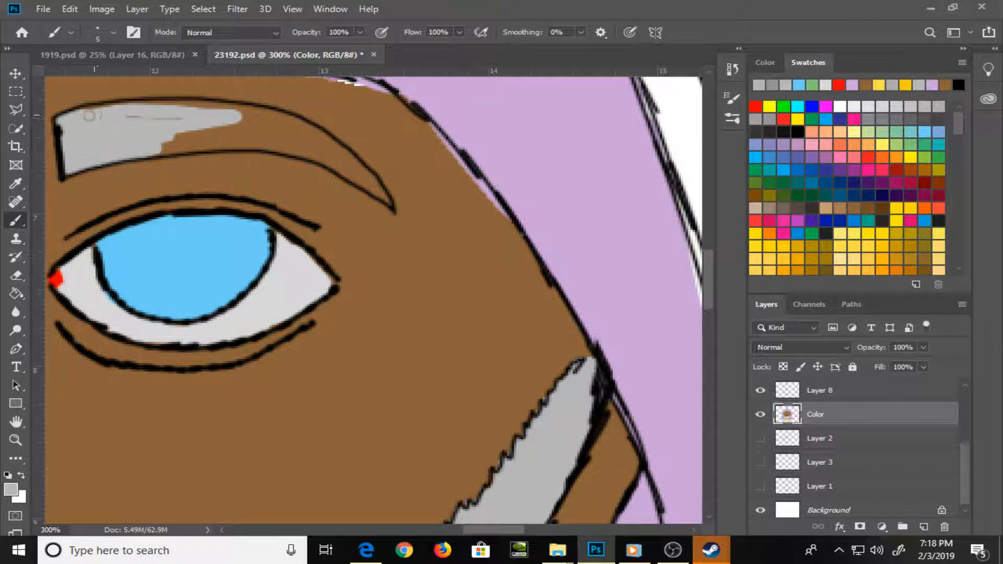
mouse_move(89, 116)
left_mouse_down()
mouse_move(138, 123)
mouse_move(96, 115)
mouse_move(124, 106)
mouse_move(251, 111)
mouse_move(302, 129)
mouse_move(178, 137)
mouse_move(188, 142)
mouse_move(178, 146)
mouse_move(321, 144)
left_mouse_up()
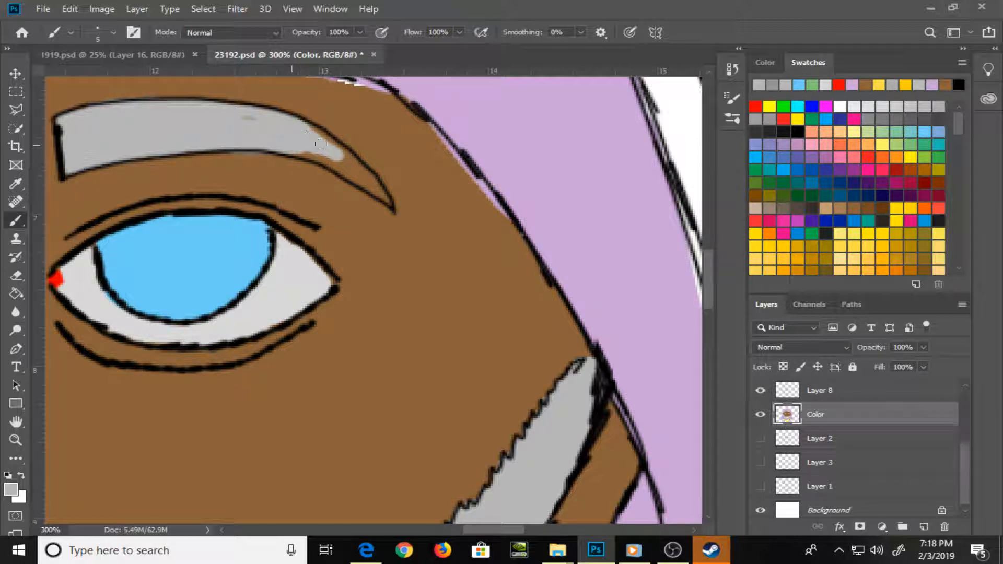
mouse_move(290, 145)
left_mouse_down()
mouse_move(343, 160)
mouse_move(339, 152)
mouse_move(372, 189)
mouse_move(349, 159)
mouse_move(388, 203)
left_mouse_up()
key("bracketright")
key("alt")
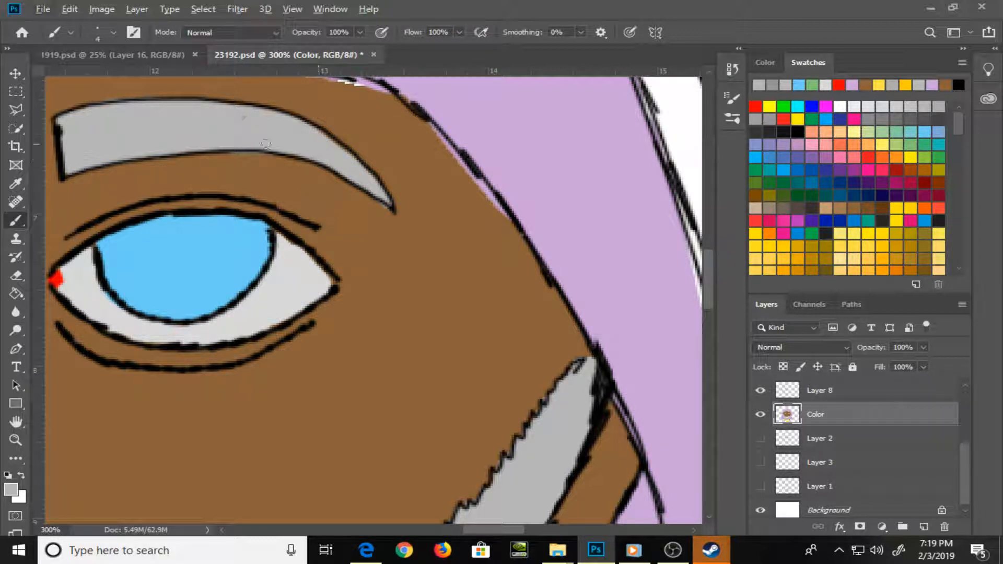
key("alt")
left_click(320, 194, "alt")
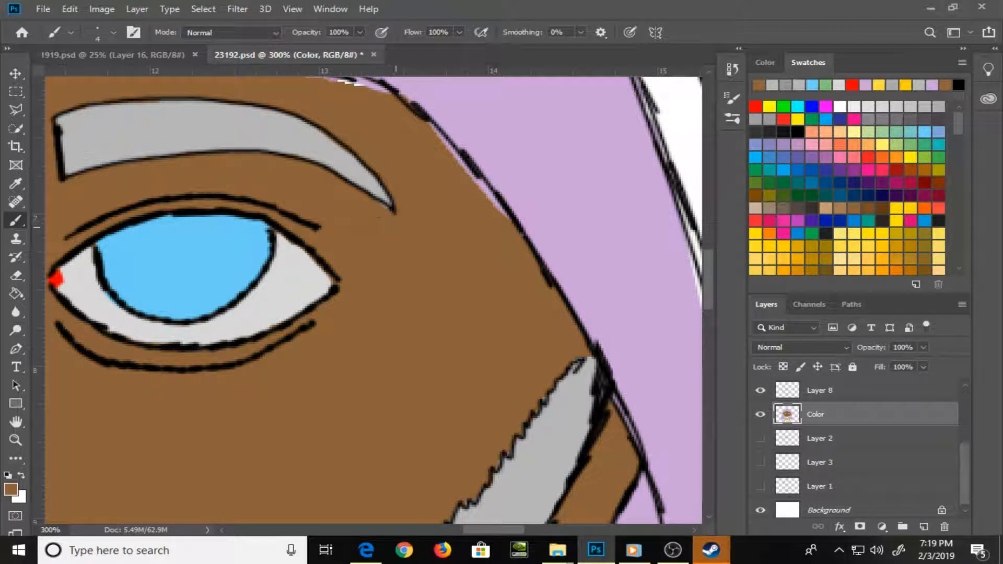
left_click(360, 173, "alt")
Clean up the hairline above the right eyebrow, covering gaps and spill with skin brown below the line and hair purple above it
left_click_drag(431, 195, 426, 325)
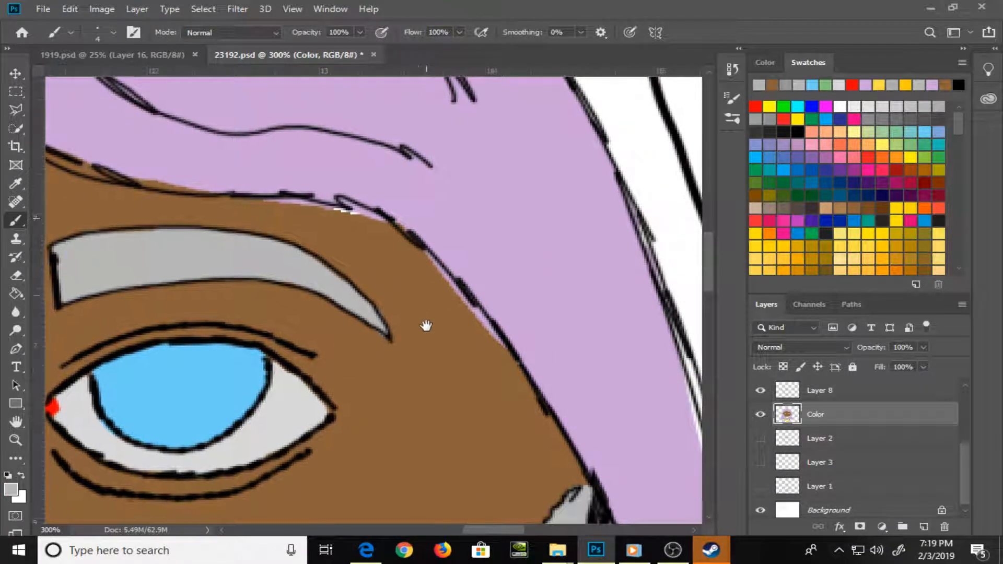
left_click(403, 268, "alt")
left_click_drag(270, 199, 381, 218)
left_click_drag(372, 214, 347, 206)
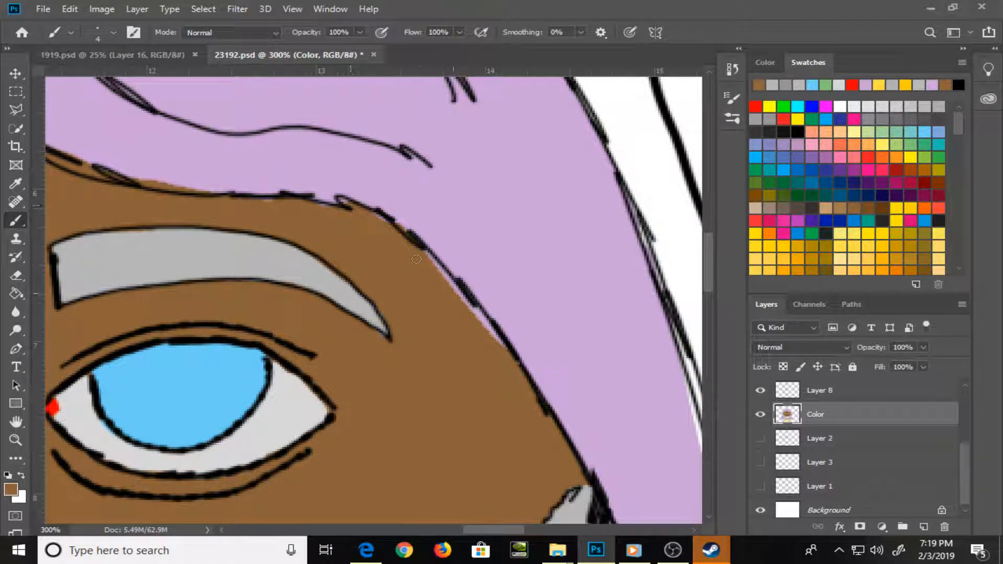
mouse_move(428, 266)
left_mouse_down()
mouse_move(498, 343)
mouse_move(453, 284)
mouse_move(492, 331)
left_mouse_up()
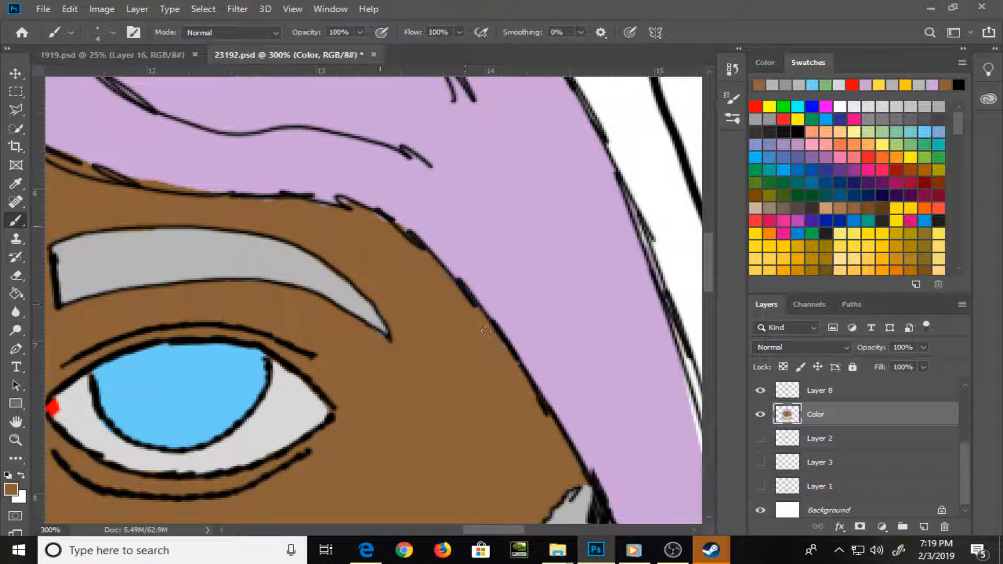
left_click_drag(341, 200, 344, 206)
mouse_move(152, 156)
left_mouse_down()
mouse_move(356, 114)
mouse_move(412, 152)
mouse_move(359, 151)
left_mouse_up()
left_click(395, 130, "alt")
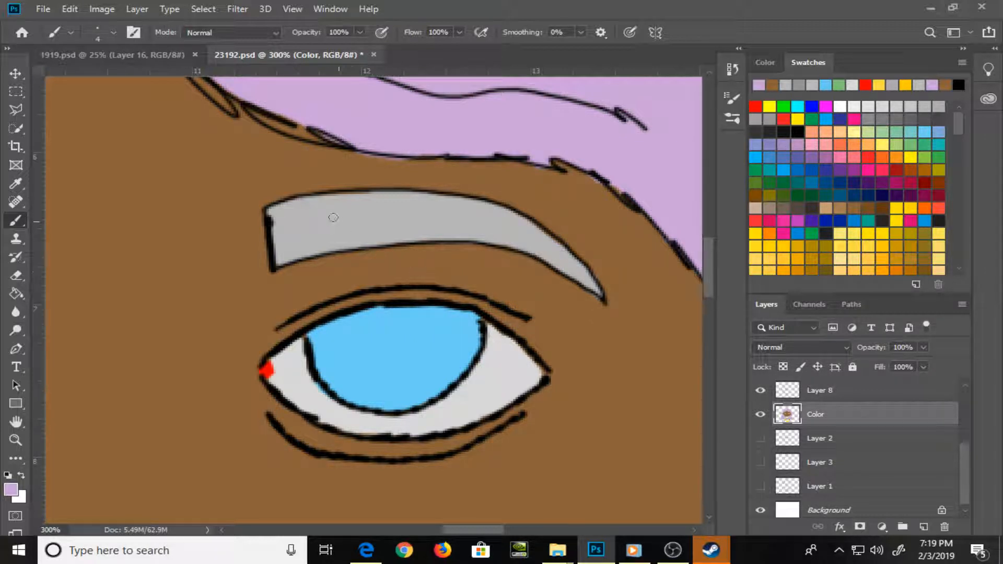
Touch up the right eyebrow's edges with its gray and the skin brown, and sample the eye white beside the blue iris
left_click(393, 207, "alt")
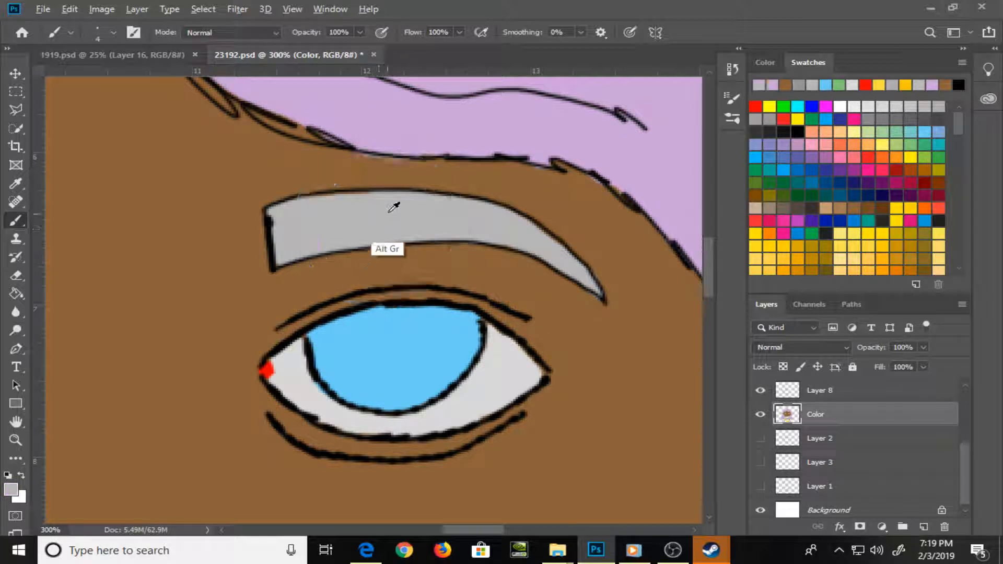
mouse_move(325, 196)
left_mouse_down()
mouse_move(396, 187)
mouse_move(362, 187)
left_mouse_up()
left_click(479, 180, "alt")
mouse_move(403, 160)
left_mouse_down()
mouse_move(372, 185)
mouse_move(398, 186)
left_mouse_up()
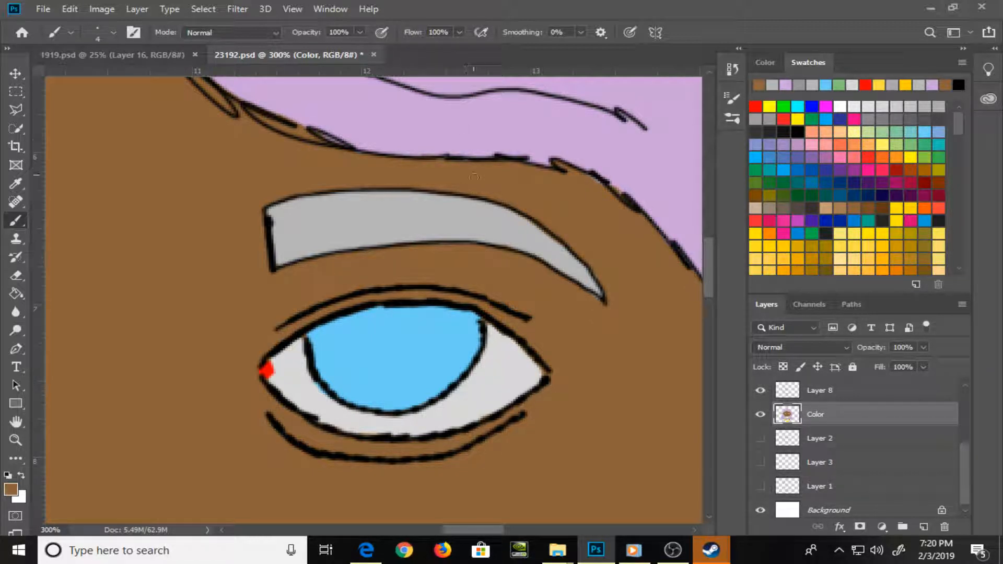
key("alt")
left_click(459, 211, "alt")
left_click(317, 385, "alt")
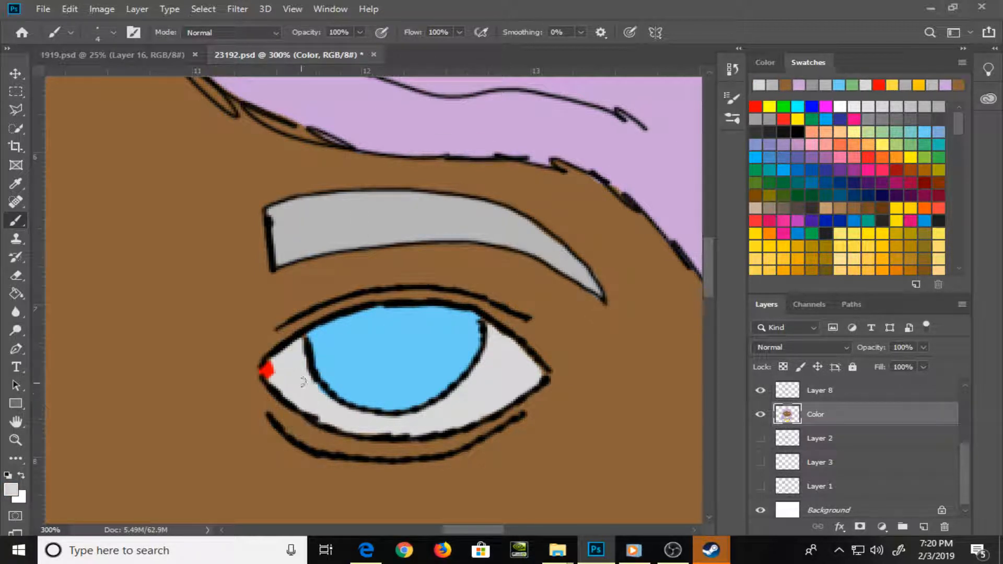
Fill the gaps inside the hair strand just right of the parting with the hair purple
left_click_drag(509, 158, 390, 315)
left_click(190, 268, "alt")
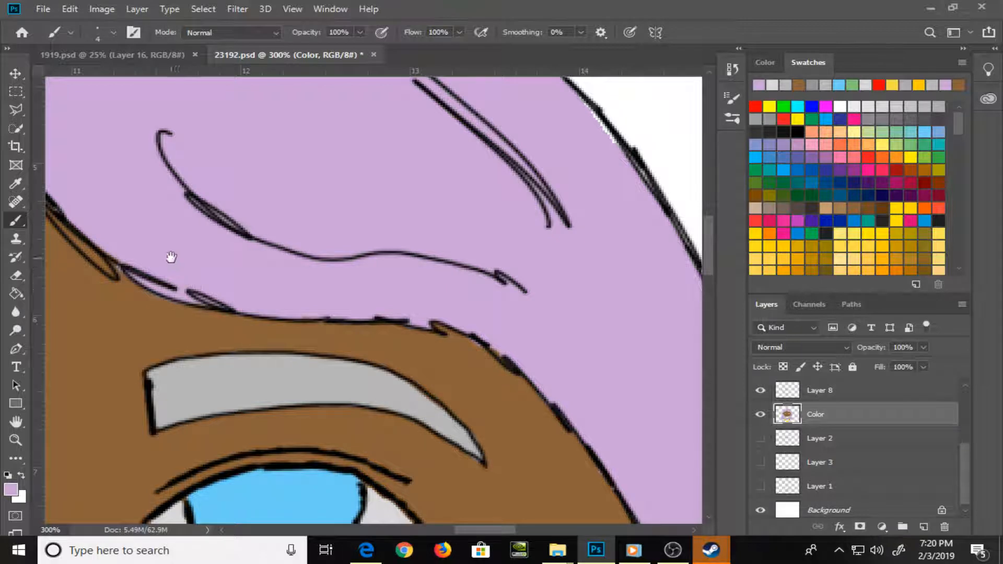
mouse_move(167, 257)
left_mouse_down()
mouse_move(392, 253)
mouse_move(412, 279)
left_mouse_up()
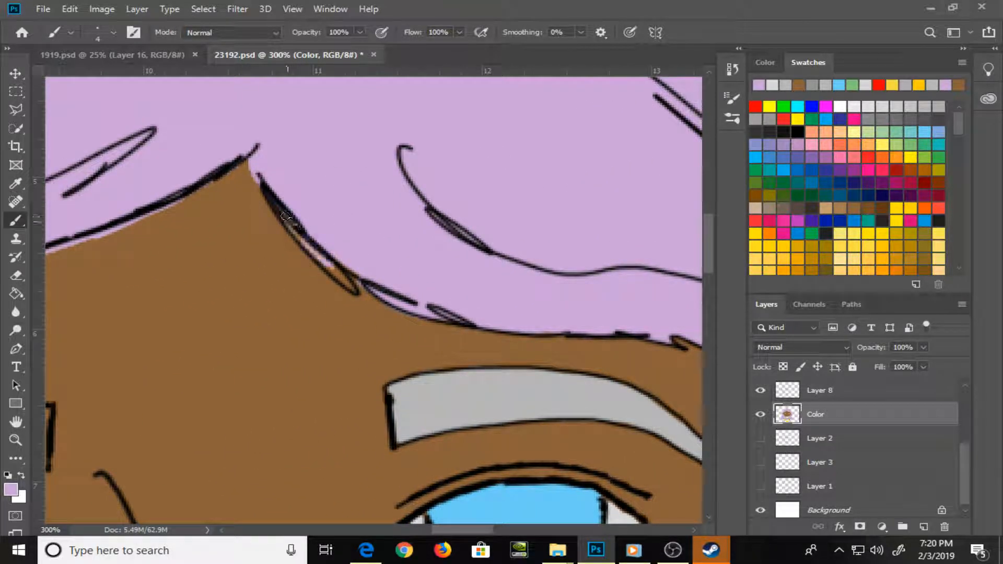
mouse_move(325, 227)
left_mouse_down()
mouse_move(387, 247)
mouse_move(426, 321)
mouse_move(373, 286)
mouse_move(432, 322)
left_mouse_up()
Paint skin brown along the forehead hairline left of the parting to cover the purple spill below the outline
left_click(359, 302, "alt")
mouse_move(221, 344)
left_mouse_down()
mouse_move(423, 271)
mouse_move(412, 277)
left_mouse_up()
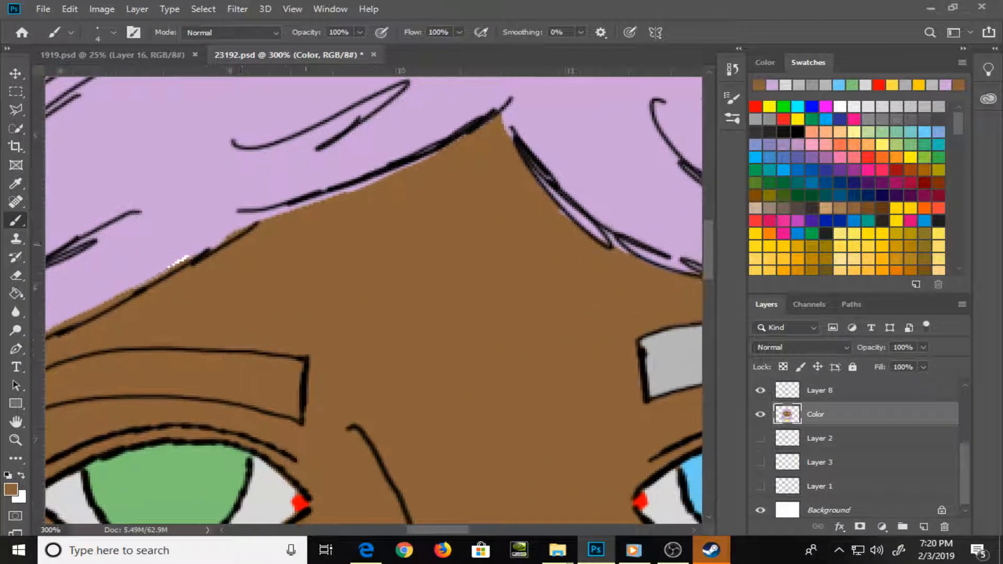
left_click_drag(266, 218, 429, 157)
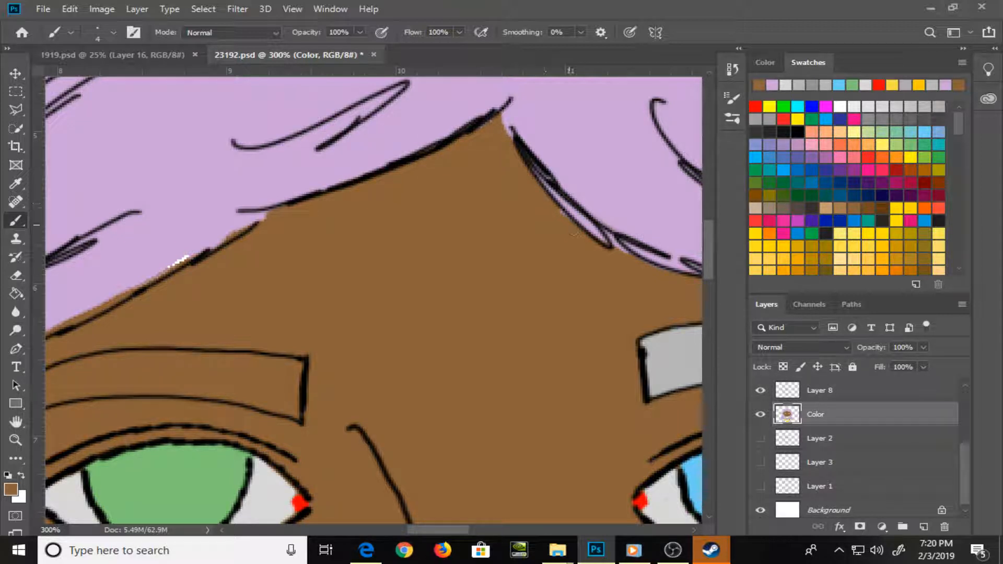
Paint hair purple along the hairline above the left eyebrow, covering the white gap and the brown spill
left_click_drag(282, 300, 479, 267)
left_click(246, 264, "alt")
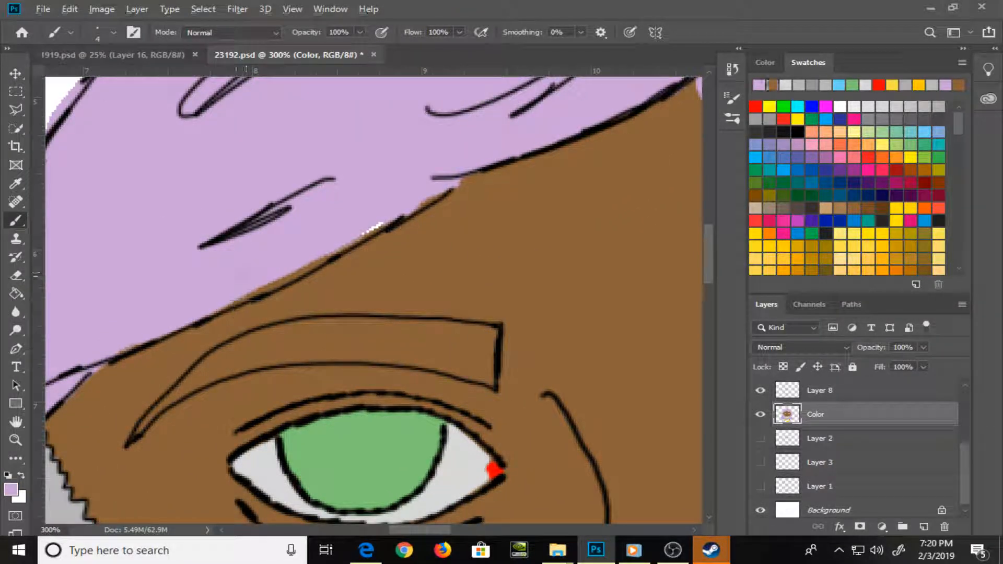
mouse_move(110, 353)
left_mouse_down()
mouse_move(337, 252)
mouse_move(409, 204)
mouse_move(351, 244)
mouse_move(410, 202)
left_mouse_up()
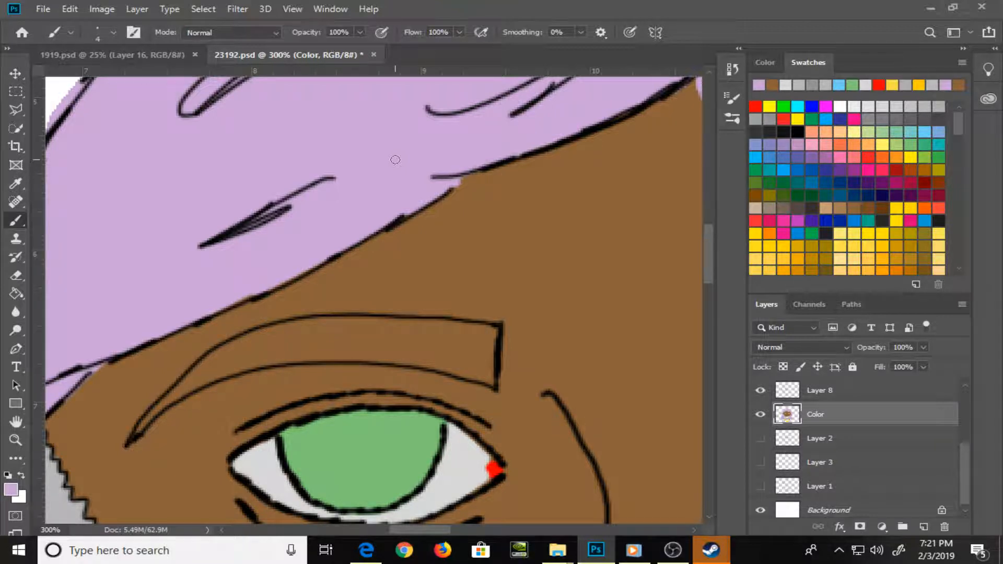
Clean up the outer edge of the hair from the crown down the left side, erasing purple outside the outline
key("ctrl+minus")
key("ctrl+minus")
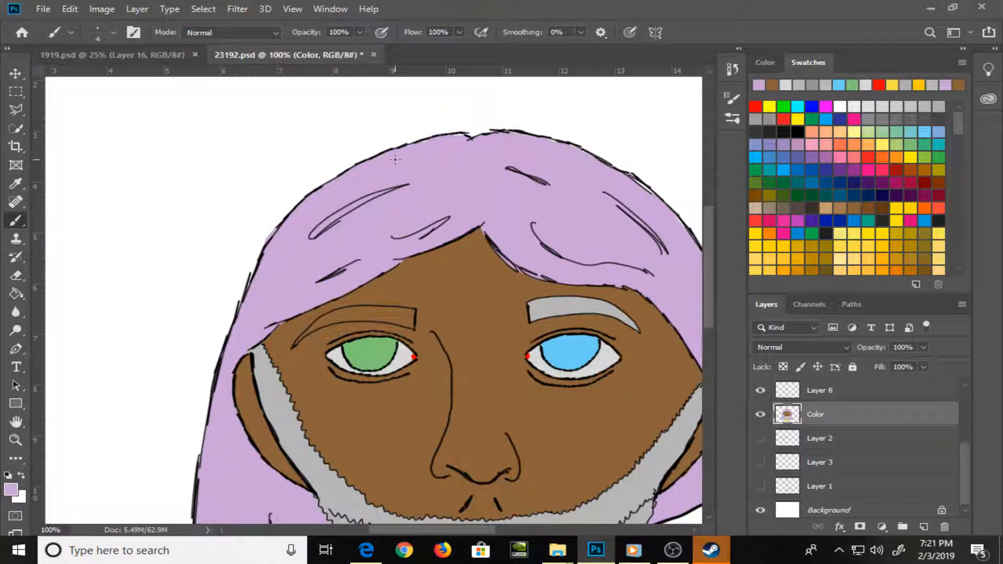
key("ctrl+plus")
left_click_drag(459, 139, 331, 246)
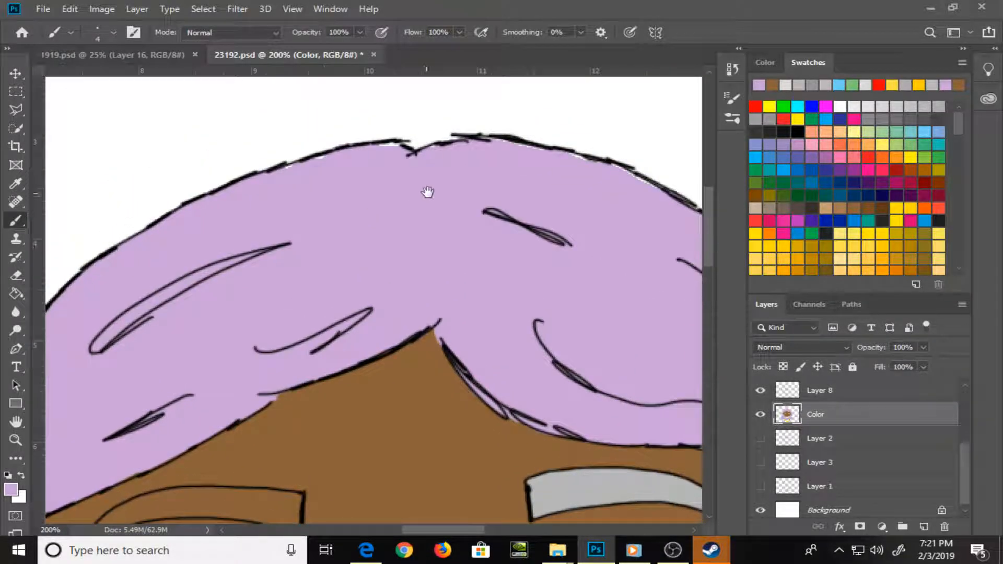
left_click(426, 195, "alt")
left_click_drag(251, 307, 468, 206)
key("e")
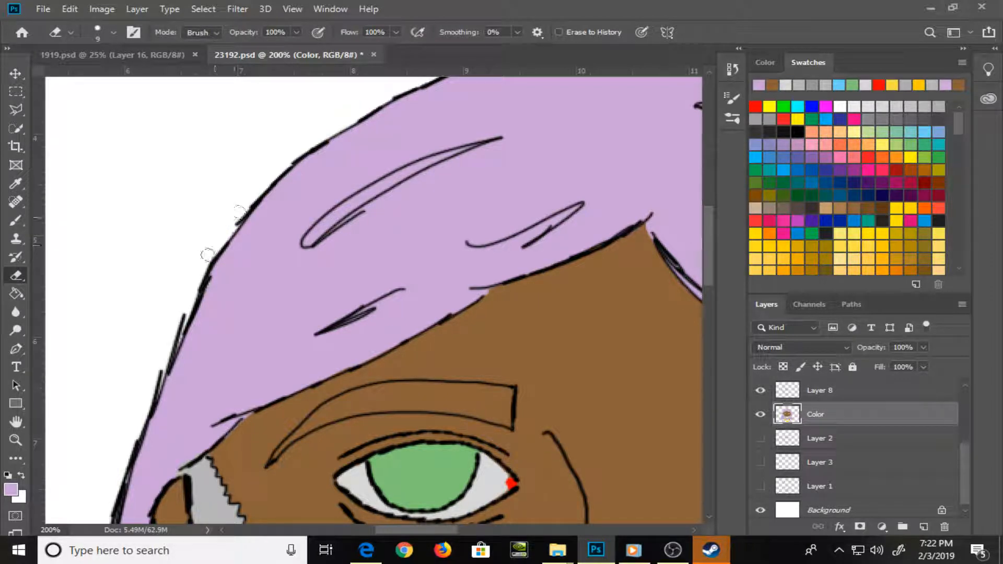
key("b")
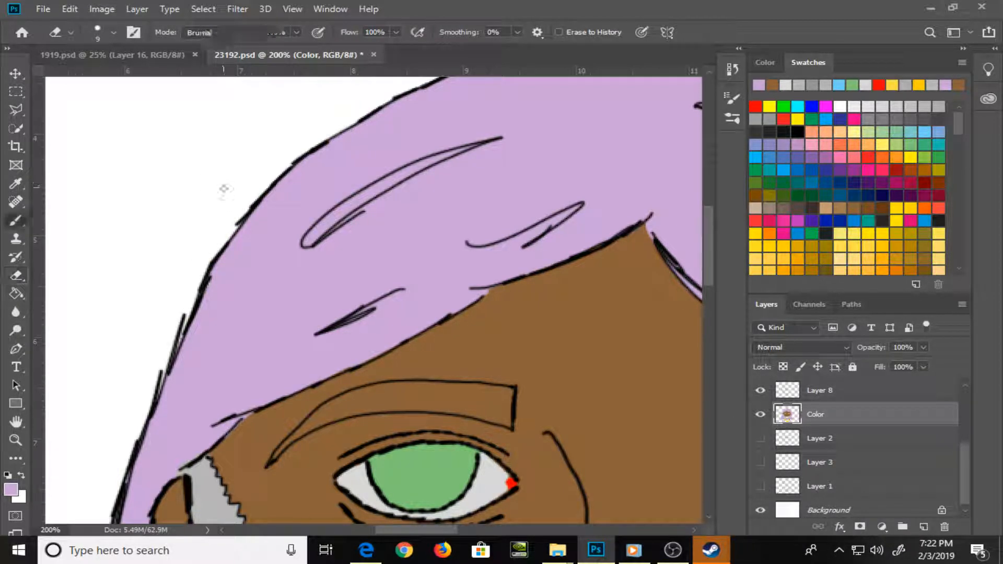
Erase the brown spill inside the lower edge of the bottom lip
left_click_drag(291, 318, 246, 101)
left_click_drag(201, 328, 322, 151)
key("ctrl+minus")
key("ctrl+minus")
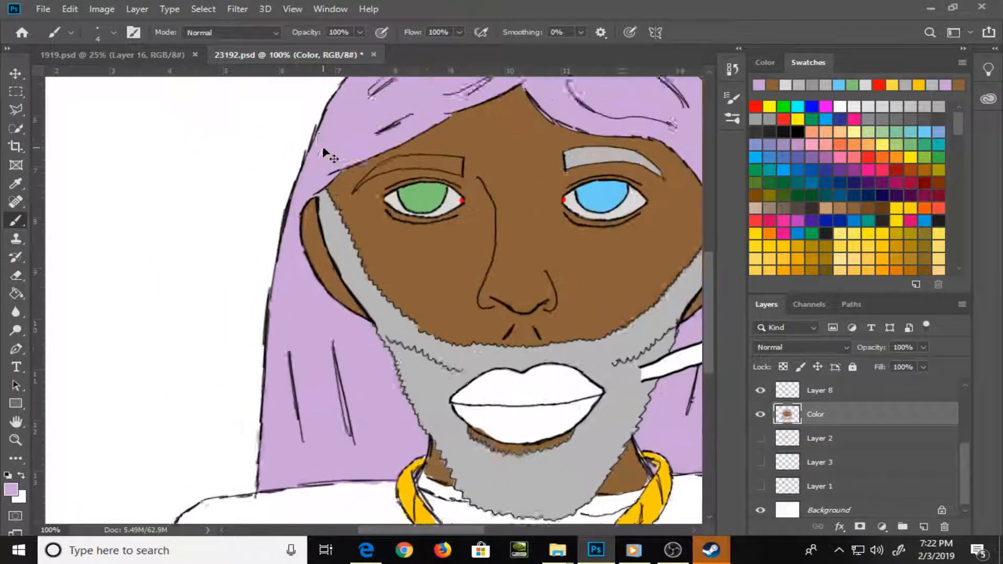
left_click_drag(478, 300, 292, 273)
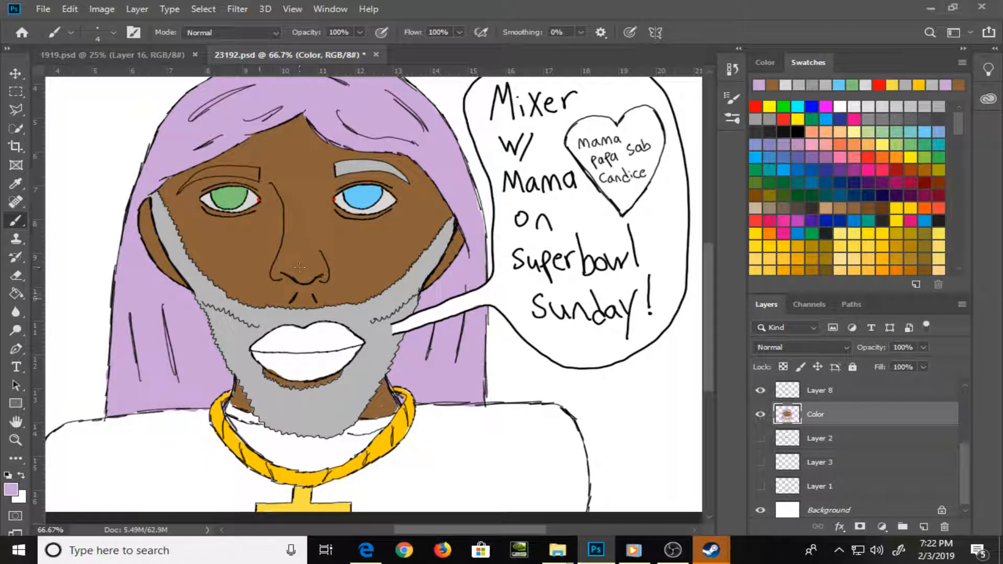
key("z")
left_click_drag(258, 353, 337, 420)
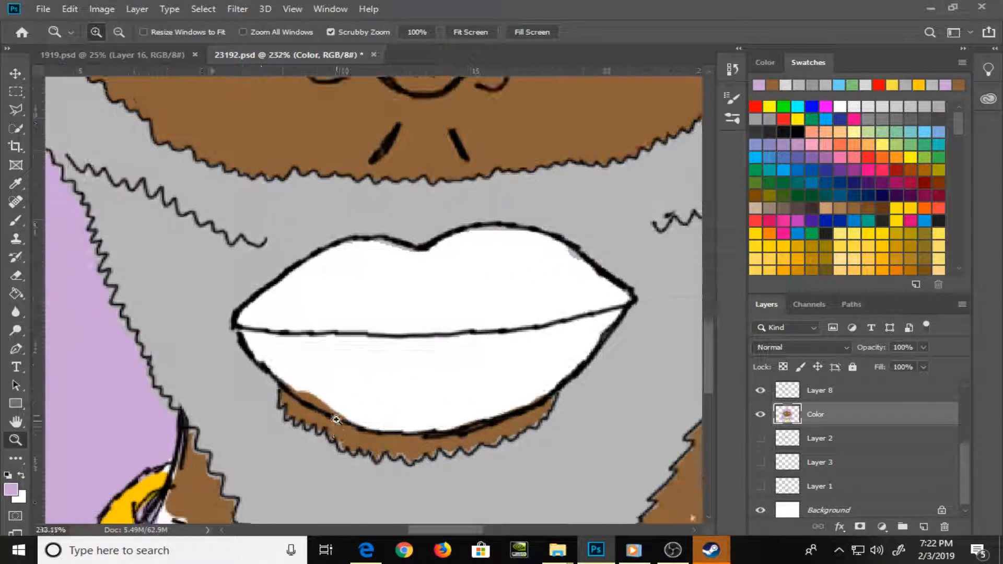
key("e")
mouse_move(314, 383)
left_mouse_down()
mouse_move(339, 404)
mouse_move(303, 386)
mouse_move(362, 417)
left_mouse_up()
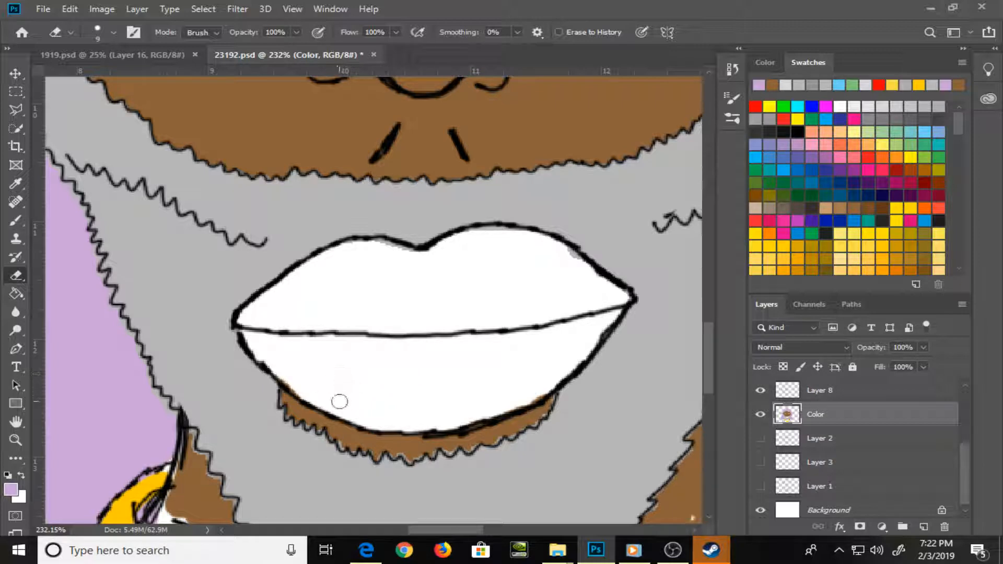
Paint skin brown into the pale gaps along the jagged beard edge below the bottom lip, using a size 3 brush
key("b")
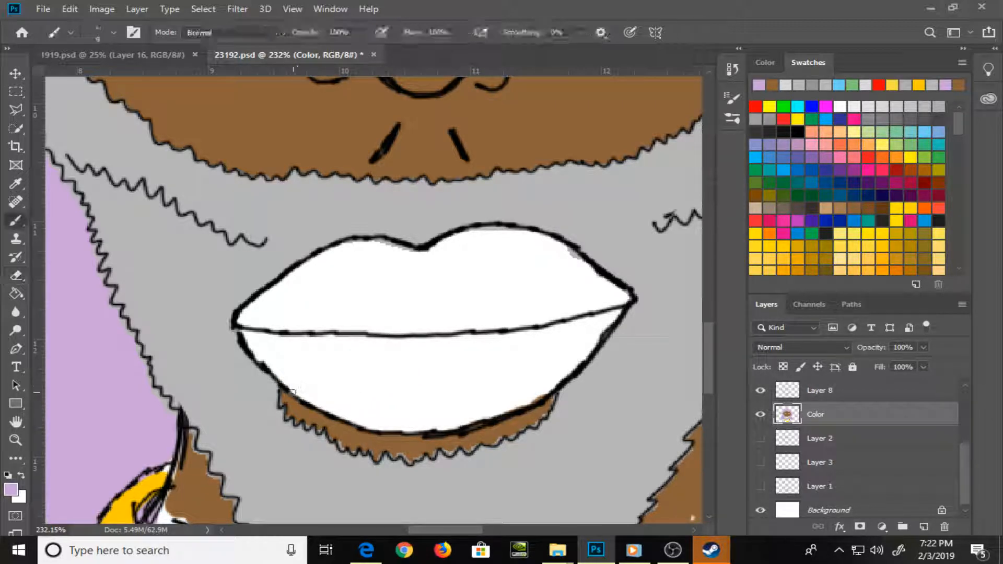
left_click(299, 409, "alt")
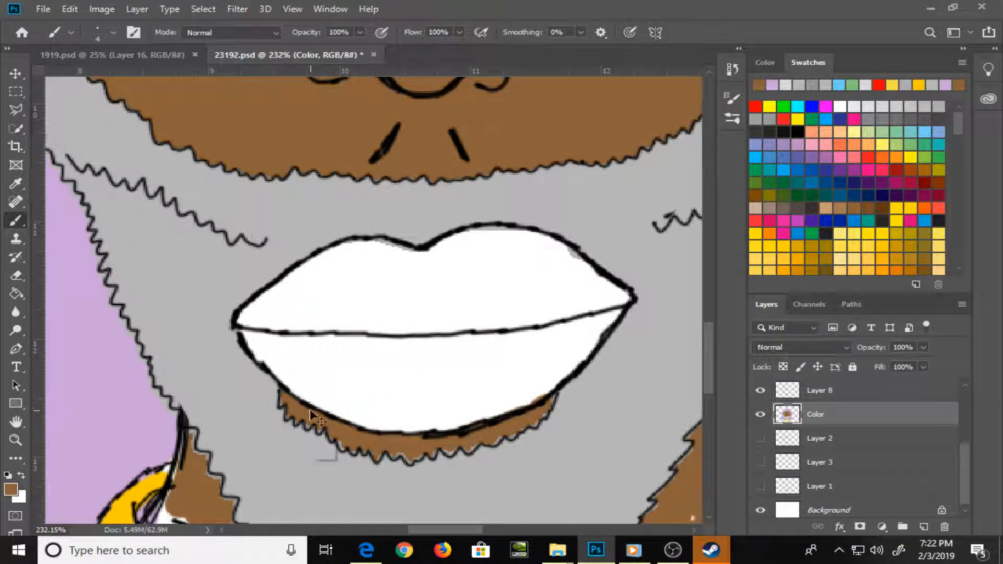
key("ctrl+plus")
key("ctrl+plus")
left_click_drag(274, 472, 144, 281)
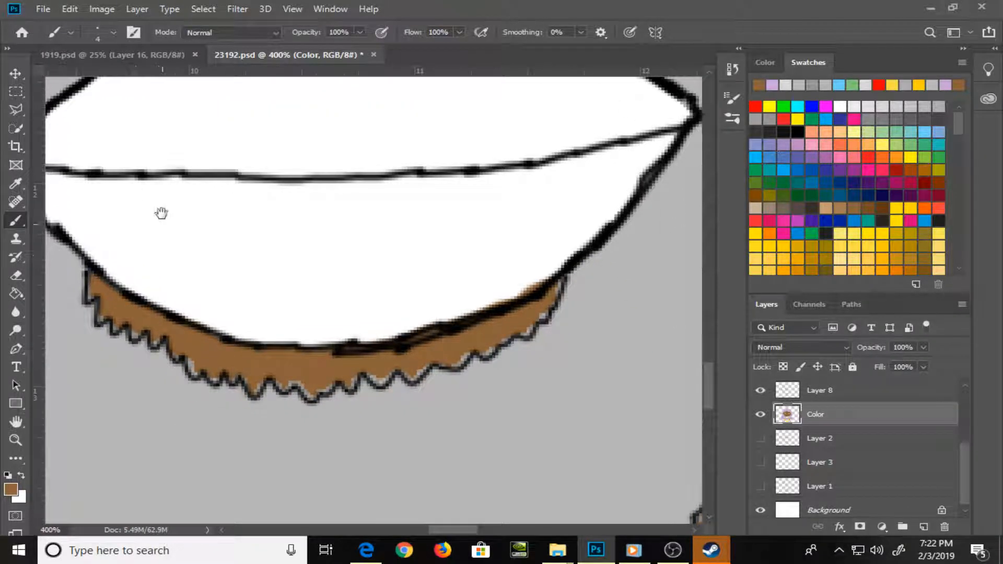
key("bracketleft")
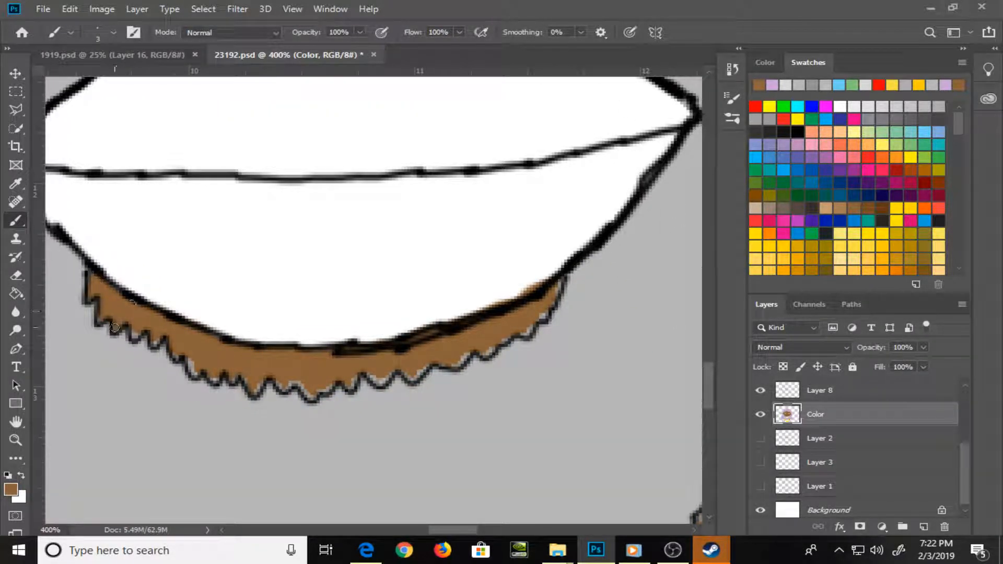
mouse_move(178, 361)
left_mouse_down()
mouse_move(213, 382)
mouse_move(240, 375)
mouse_move(328, 388)
mouse_move(351, 377)
mouse_move(355, 387)
mouse_move(490, 345)
mouse_move(557, 303)
left_mouse_up()
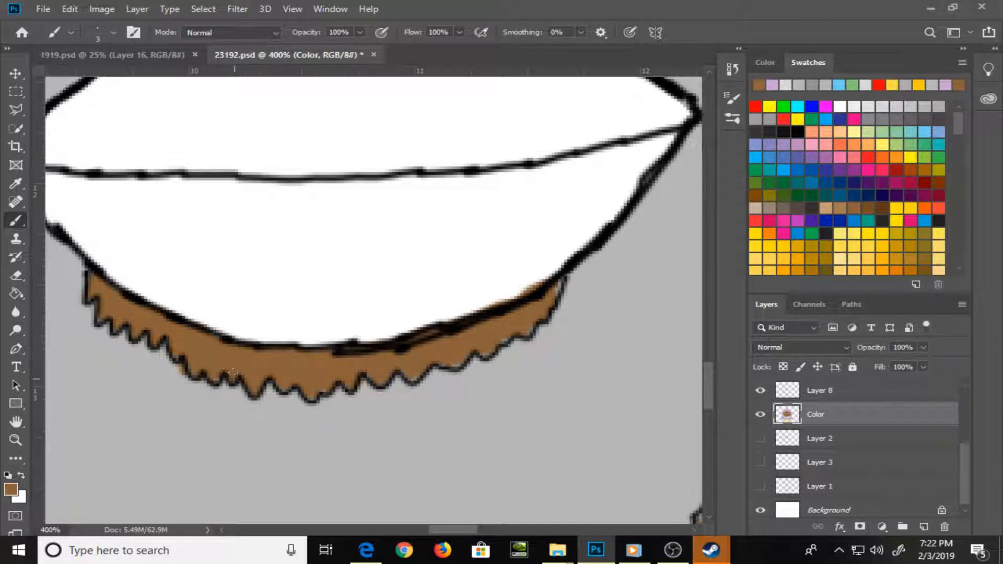
Paint beard grey over the brown spill outside the jagged edge below the bottom lip, and resample the skin brown
key("alt")
left_click(190, 410, "alt")
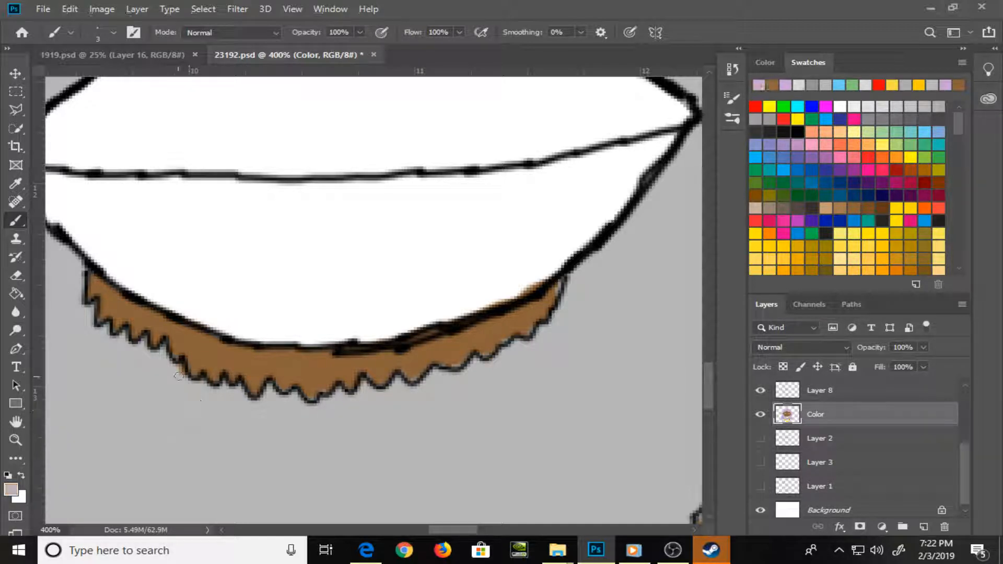
left_click_drag(179, 369, 184, 381)
left_click(195, 349, "alt")
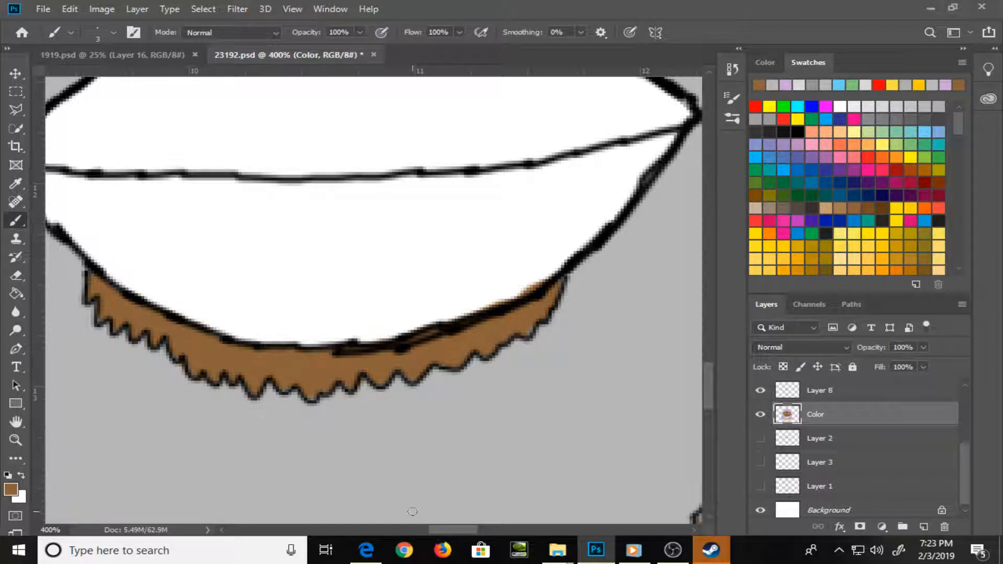
Switch to File Explorer and open the JPG illustration from the 101118 project folder in Documents on Samsung HDD (E:)
mouse_move(576, 560)
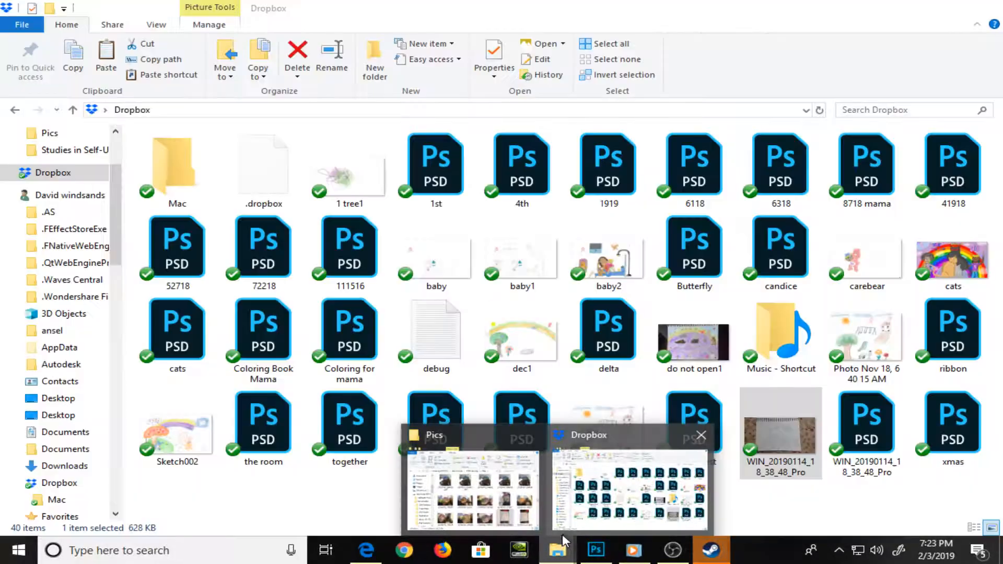
left_click(605, 511)
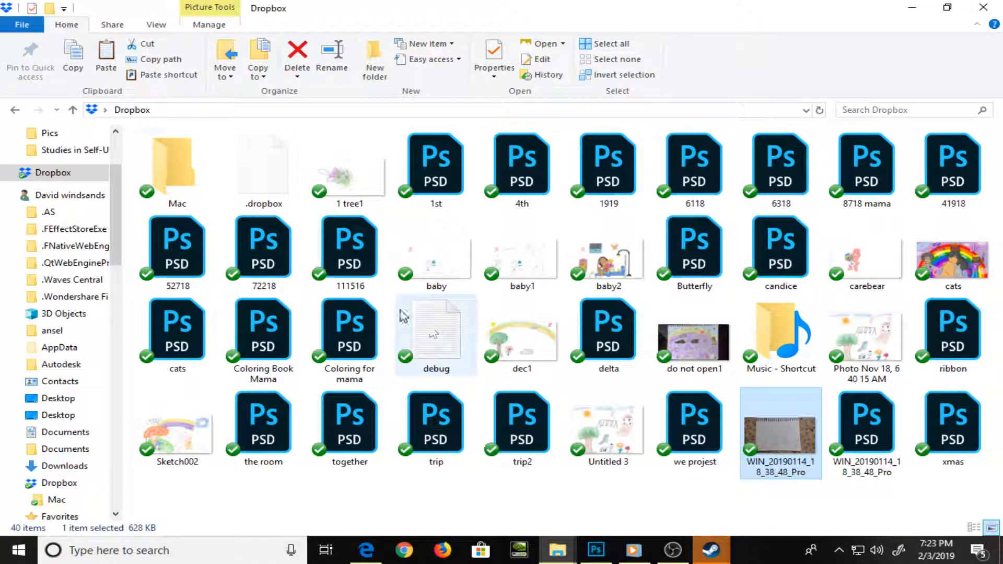
left_click(108, 234)
left_click_drag(116, 240, 107, 376)
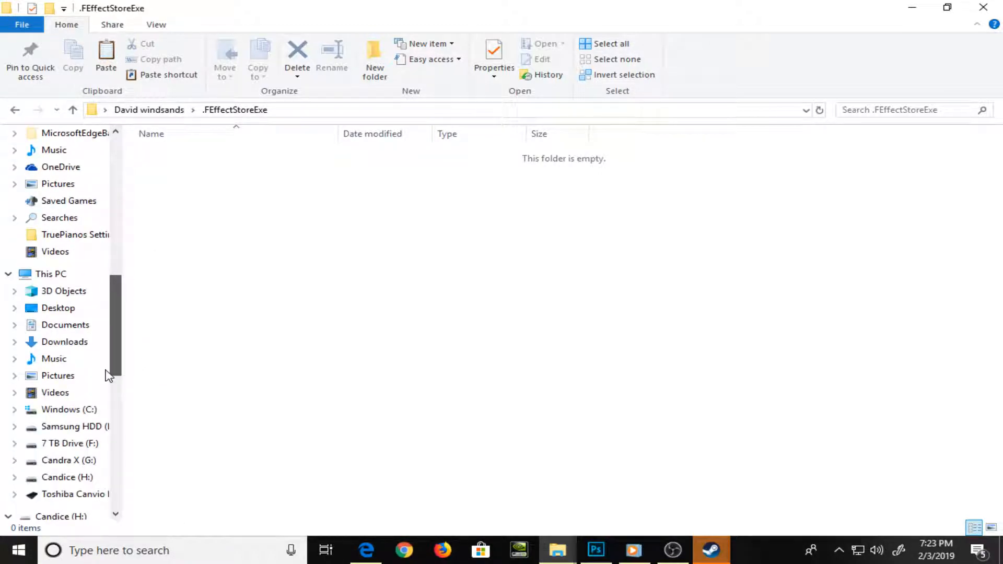
left_click(68, 426)
double_click(217, 173)
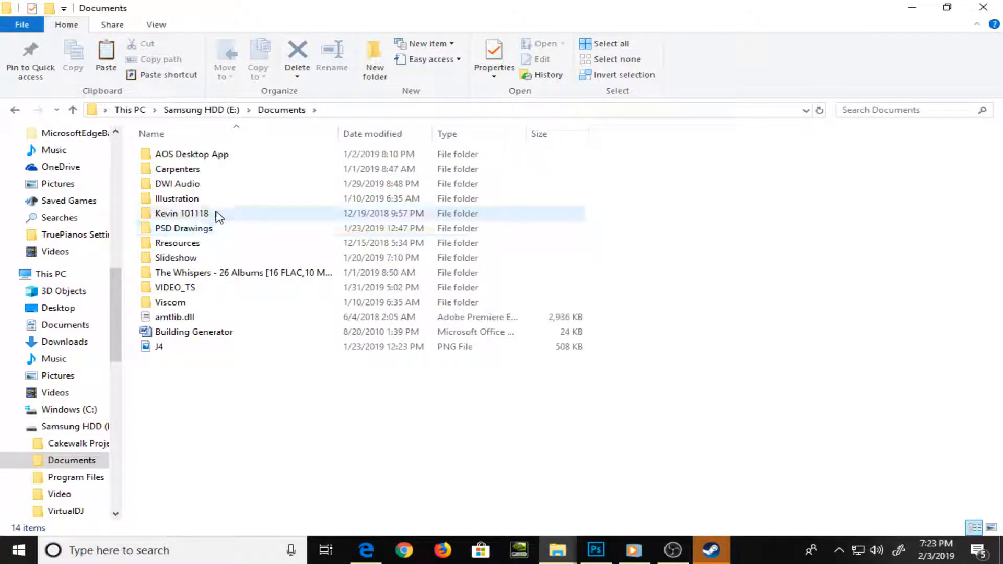
double_click(217, 214)
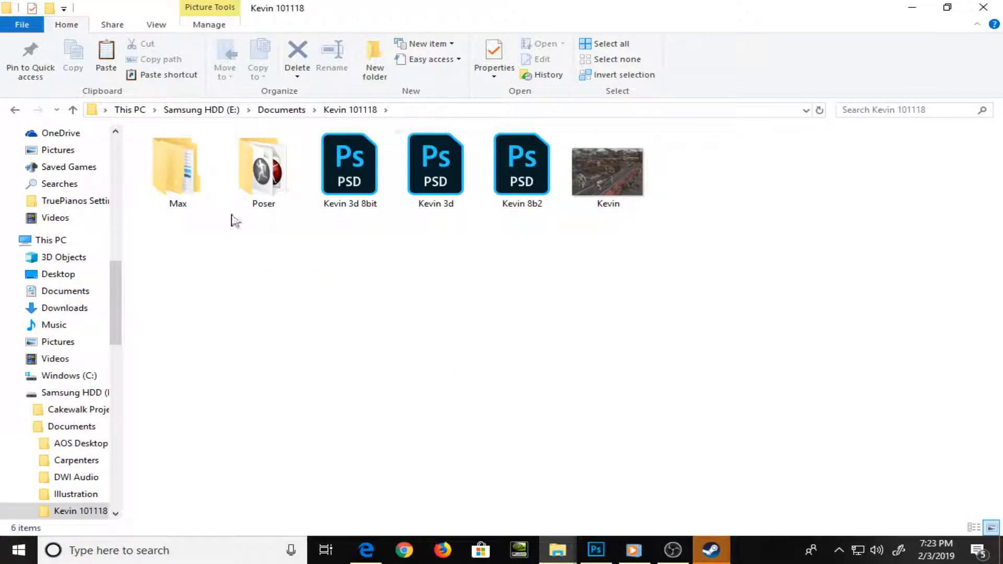
double_click(614, 148)
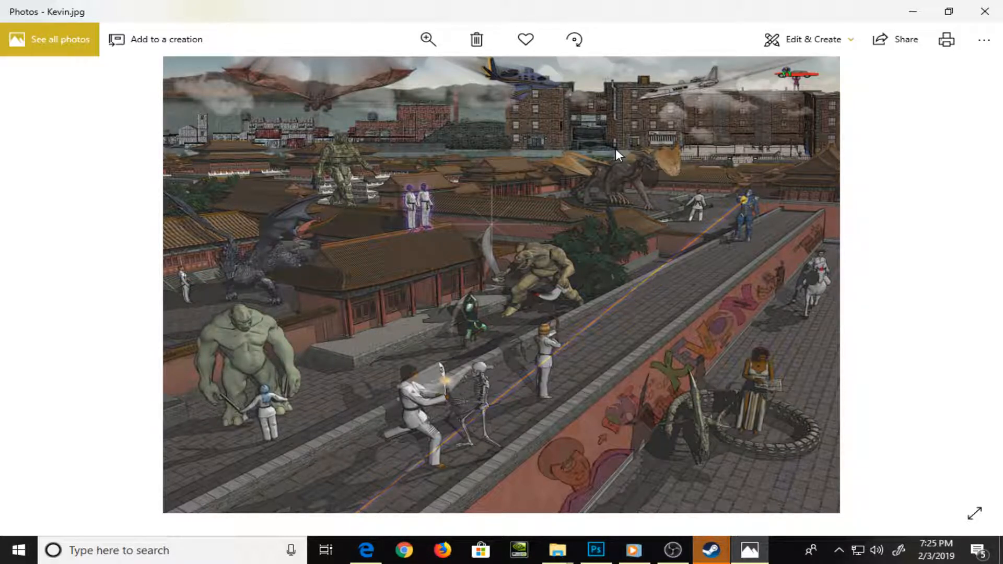
Switch back to 23192.psd in Photoshop and paint skin brown into the pale gaps on the neck left of the beard
key("alt+Tab")
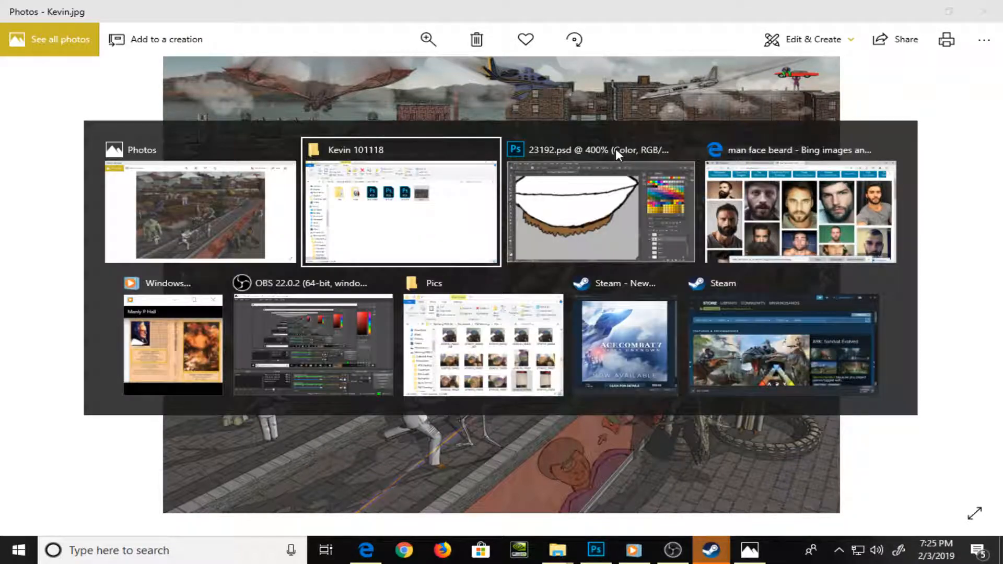
key("alt+Tab")
left_click(616, 151)
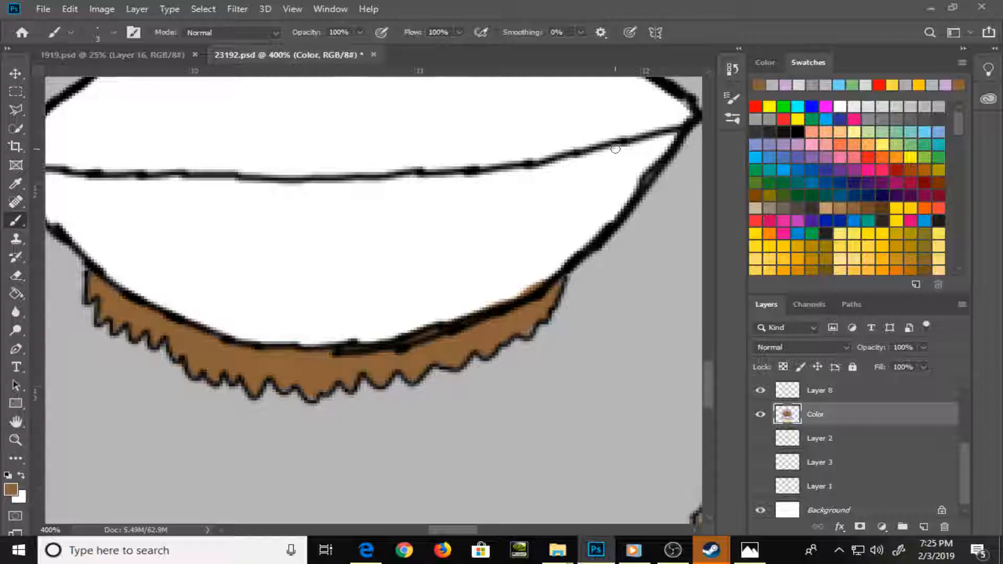
key("ctrl+minus")
key("ctrl+minus")
key("ctrl+minus")
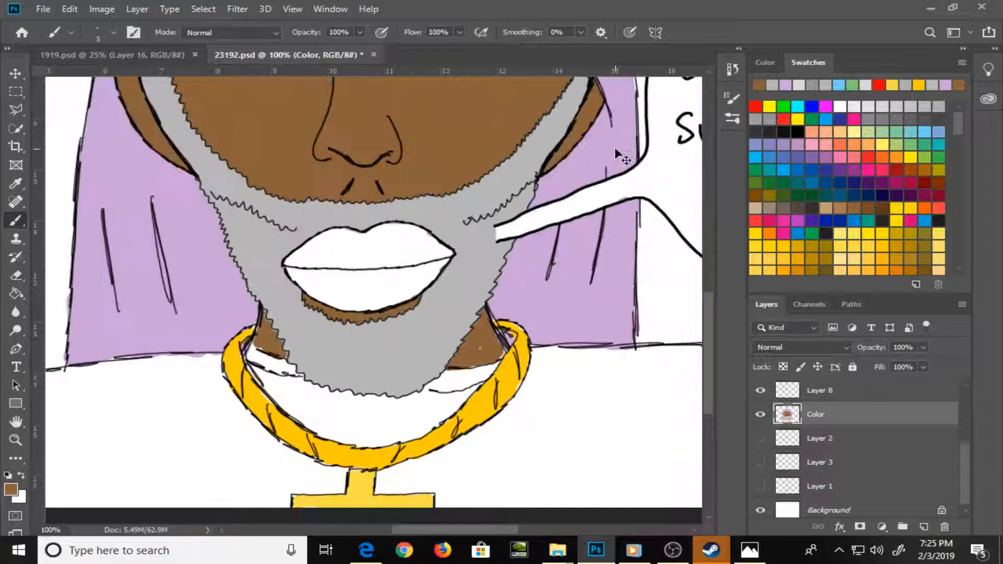
key("ctrl+plus")
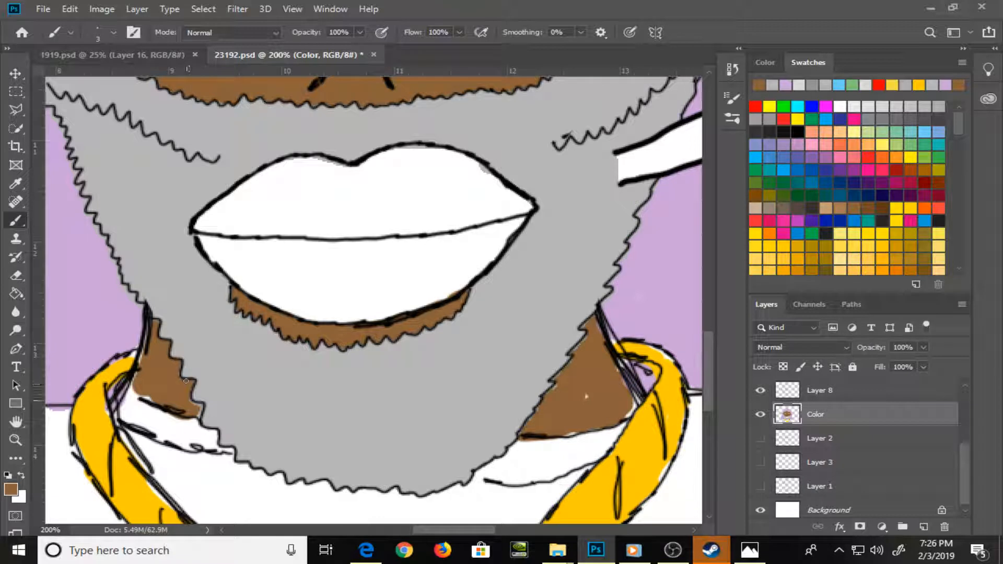
left_click_drag(196, 403, 201, 413)
mouse_move(140, 350)
left_mouse_down()
mouse_move(141, 397)
mouse_move(131, 389)
left_mouse_up()
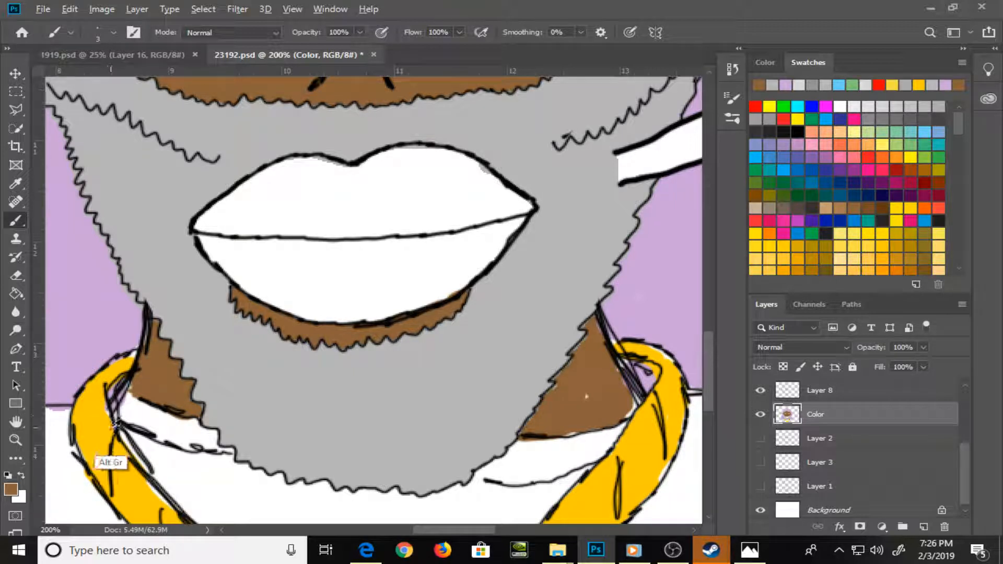
Paint the necklace's sampled gold into the pale gaps along its left inner edge, using a size 5 brush
left_click(101, 460, "alt")
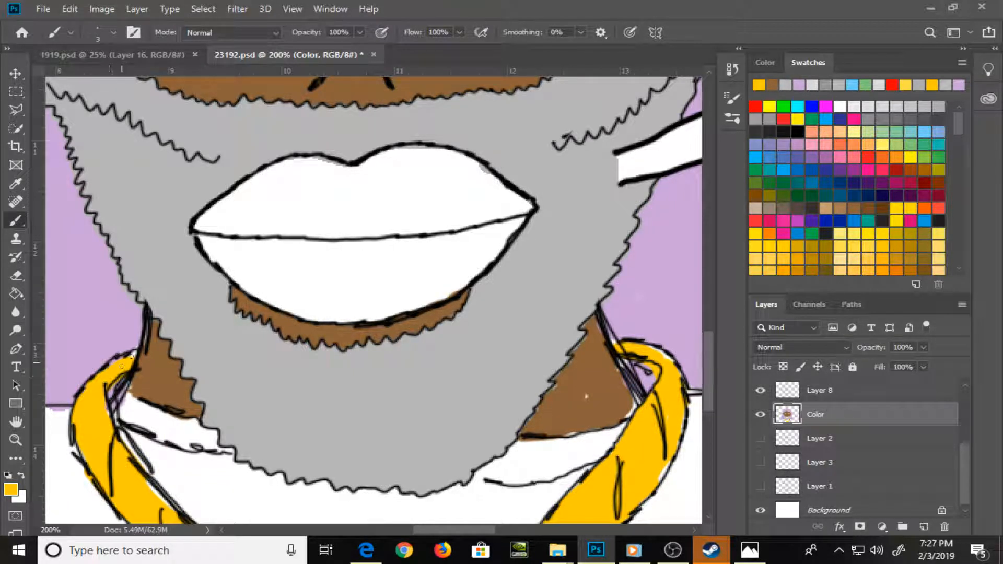
key("bracketright")
key("bracketright")
left_click_drag(127, 360, 135, 355)
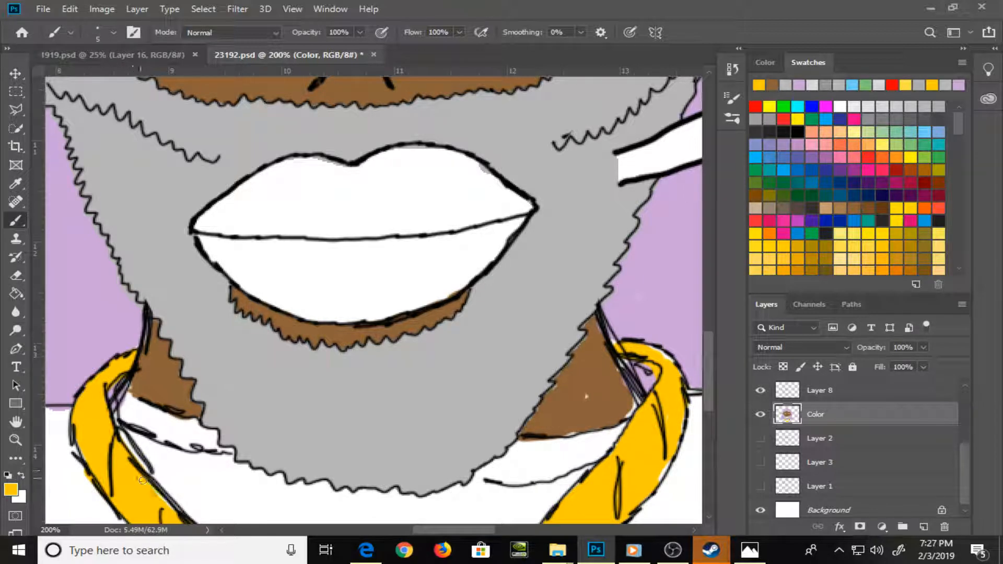
mouse_move(153, 489)
left_mouse_down()
mouse_move(164, 502)
mouse_move(119, 392)
mouse_move(219, 399)
mouse_move(202, 357)
mouse_move(108, 313)
left_mouse_up()
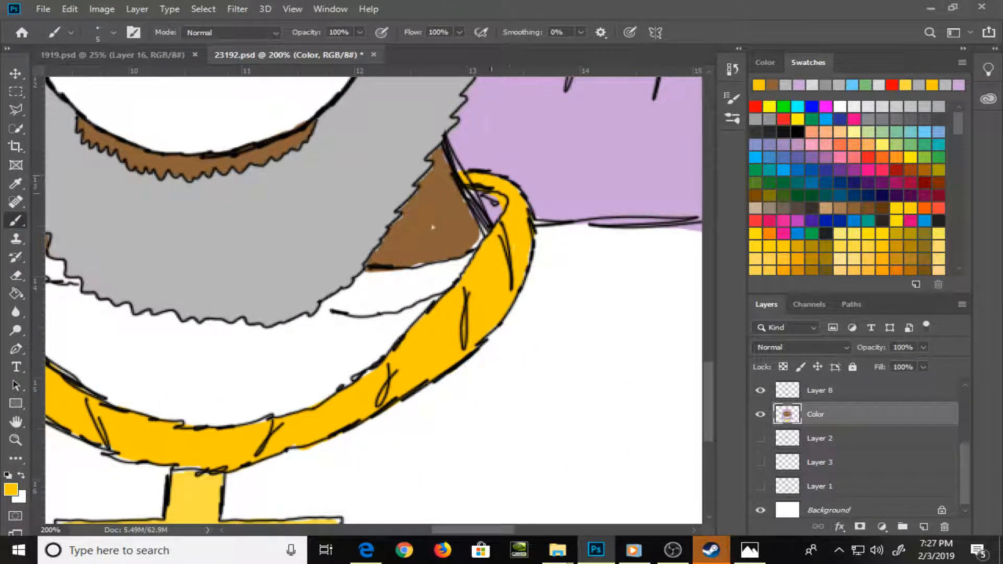
Sample the hair purple and paint it into the small white gap inside the necklace's right-hand loop
key("alt")
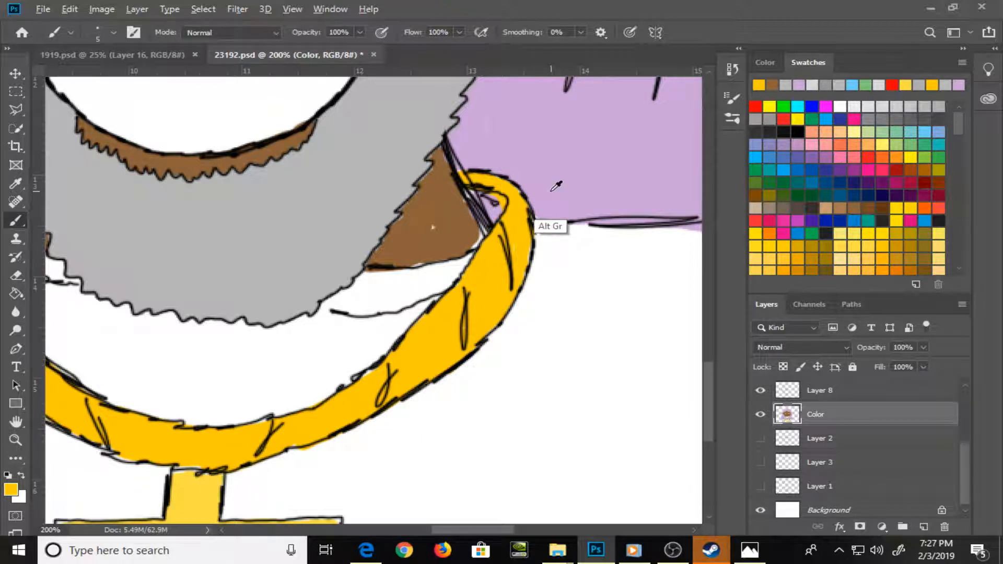
left_click(557, 186, "alt")
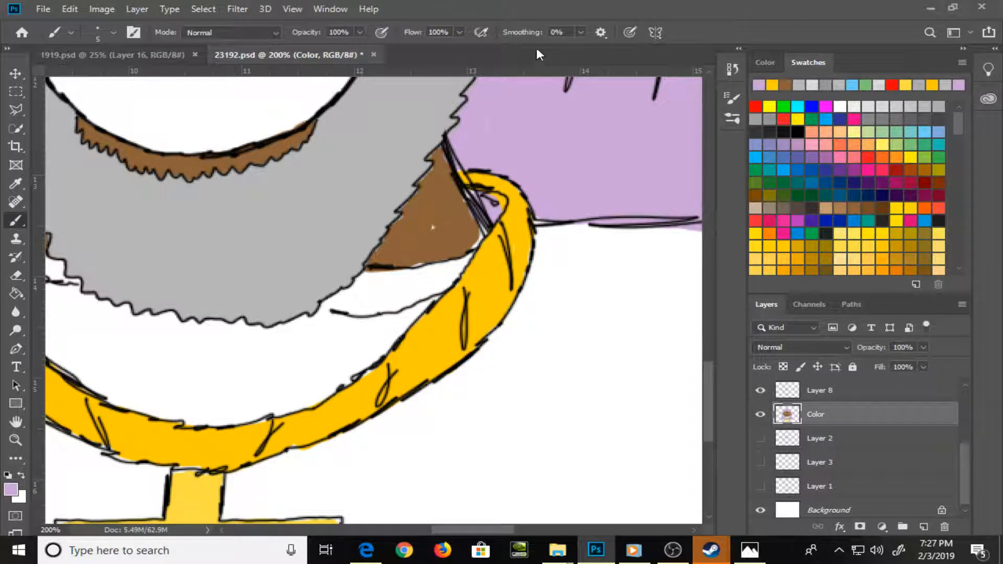
left_click_drag(483, 216, 497, 205)
Sample the skin brown and cover the white speck and pale edge gaps on the neck right of the beard
left_click(452, 246, "alt")
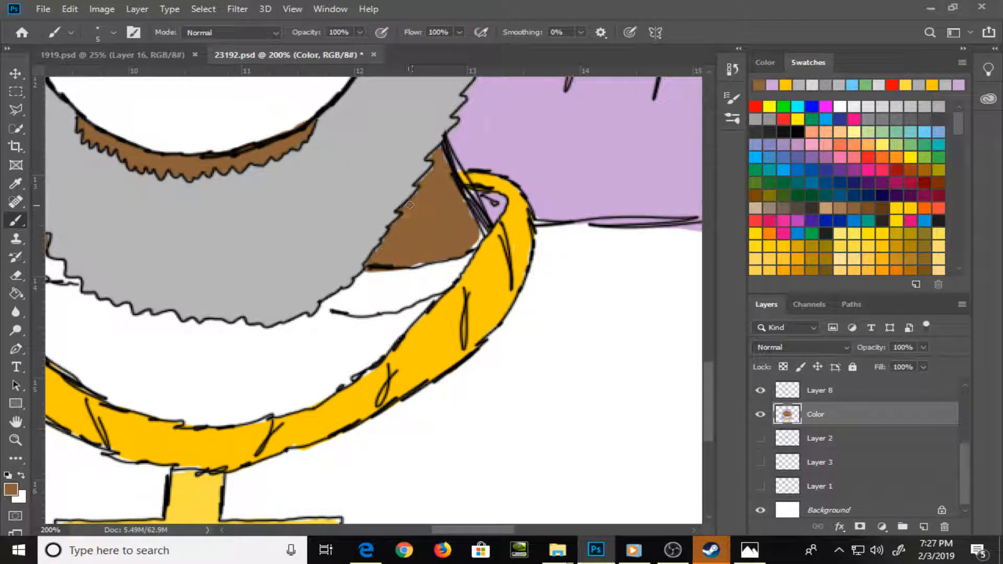
mouse_move(443, 150)
left_mouse_down()
mouse_move(480, 241)
mouse_move(408, 261)
mouse_move(378, 245)
mouse_move(393, 231)
left_mouse_up()
left_click_drag(412, 270, 437, 262)
left_click_drag(483, 231, 474, 205)
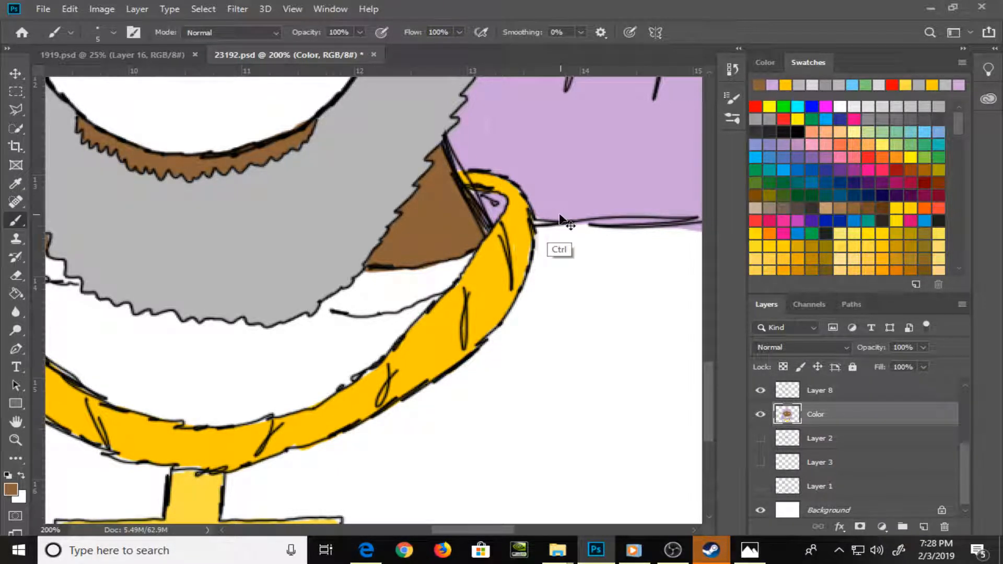
Fill both lips with light pink using the Paint Bucket and save the drawing
key("ctrl+minus")
key("ctrl+equal")
key("ctrl+minus")
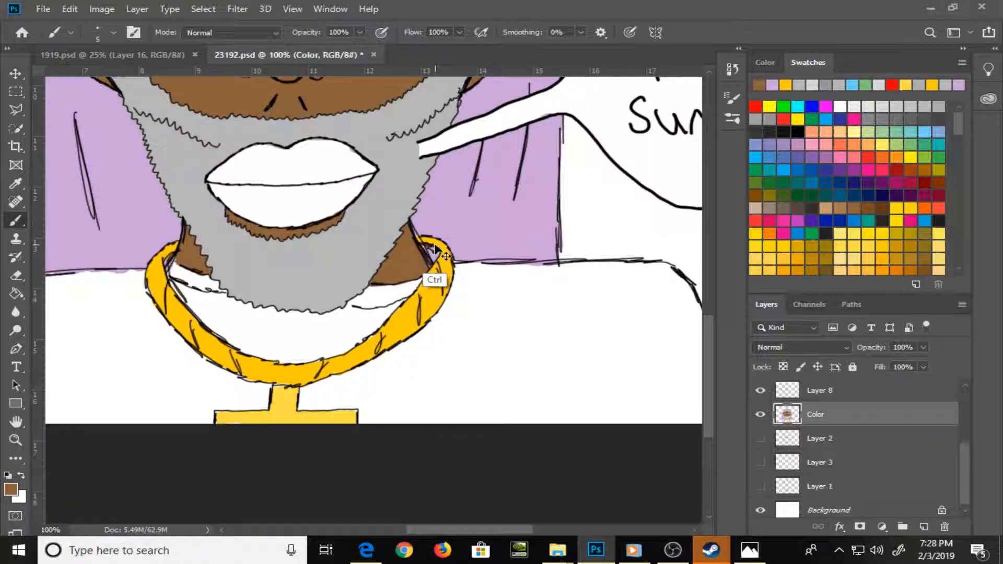
left_click(815, 134)
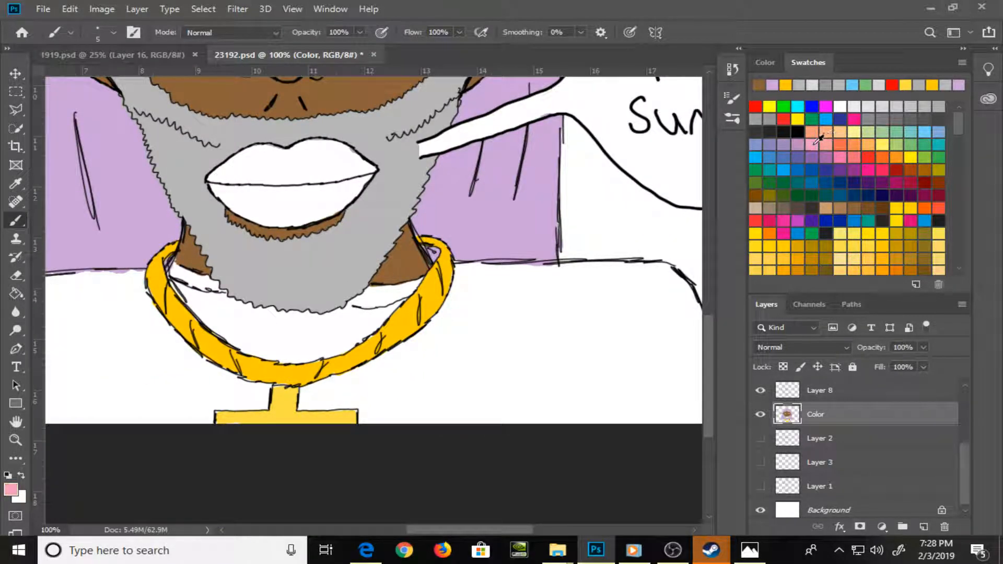
key("g")
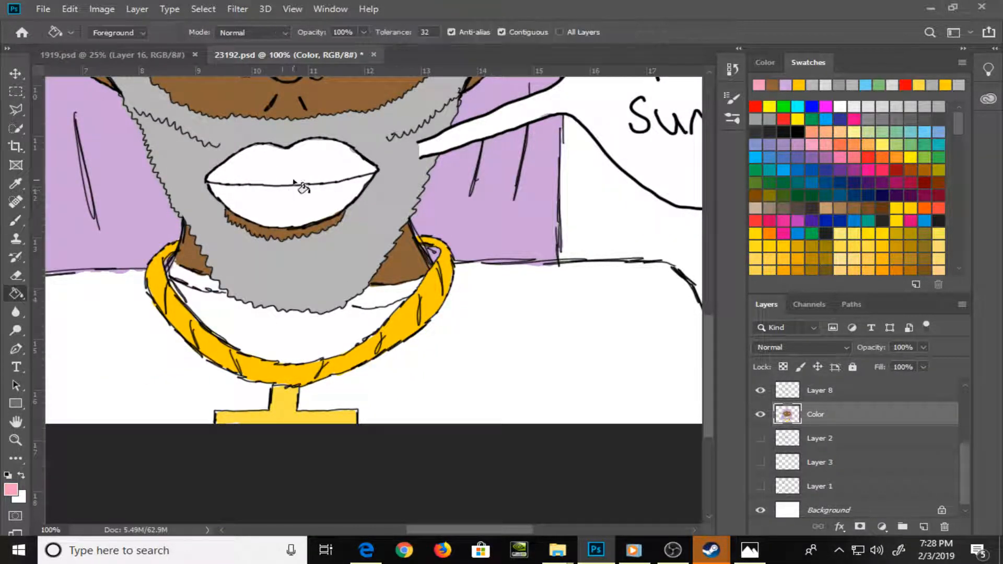
left_click(314, 180)
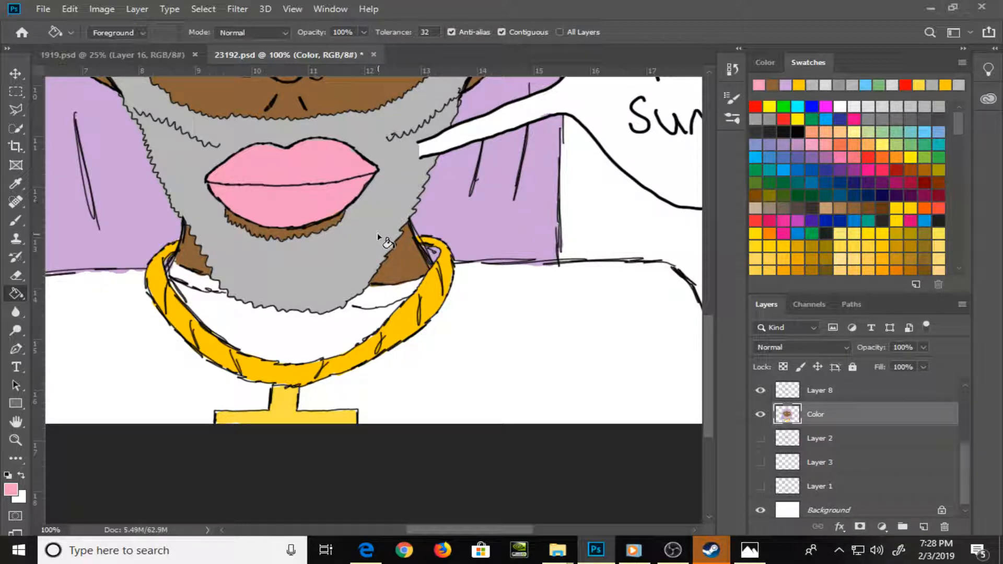
key("b")
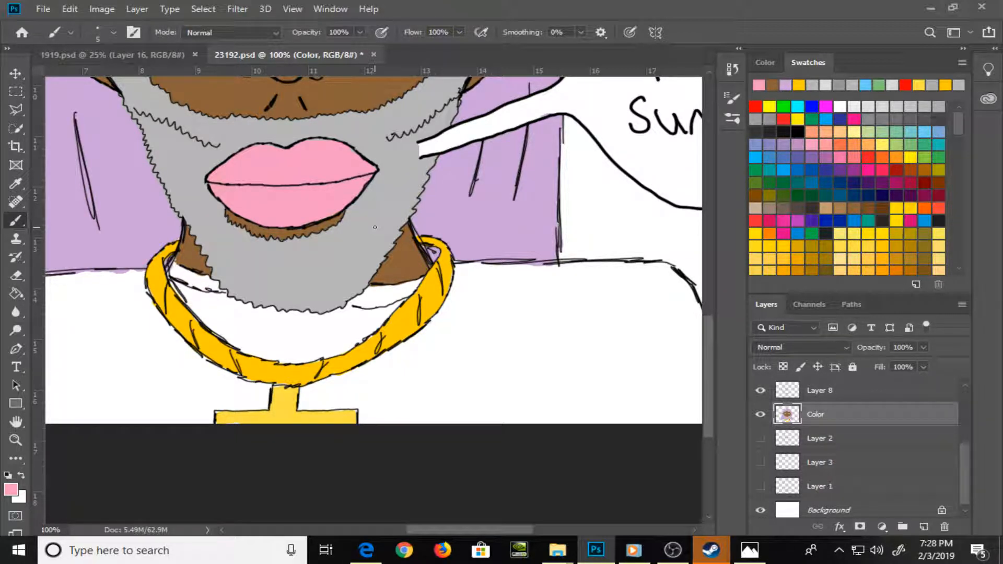
key("ctrl+s")
Paint a dark grey border inside the shirt's left sleeve and shoulder outline, using a size 15 brush
key("ctrl+minus")
key("ctrl+minus")
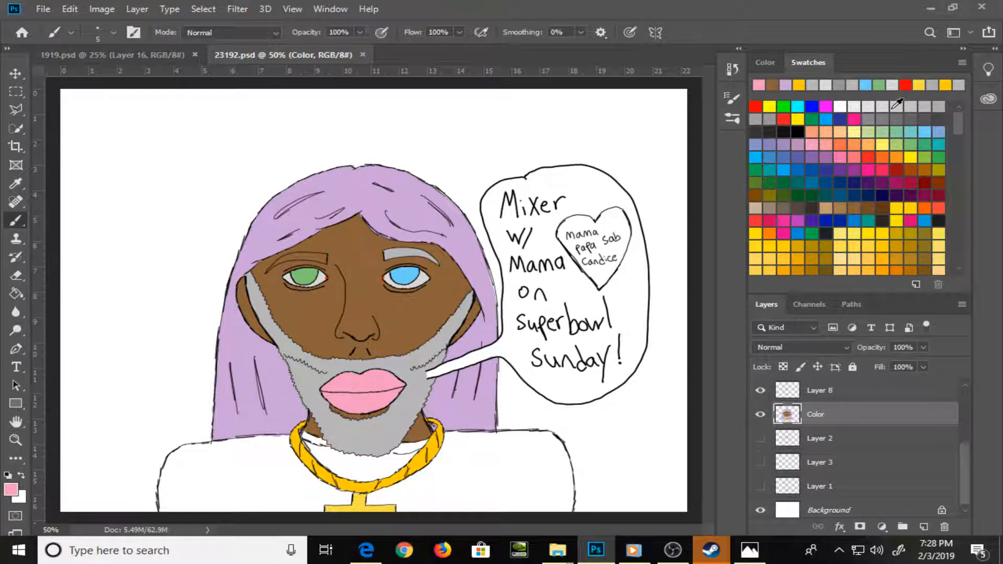
left_click(939, 119)
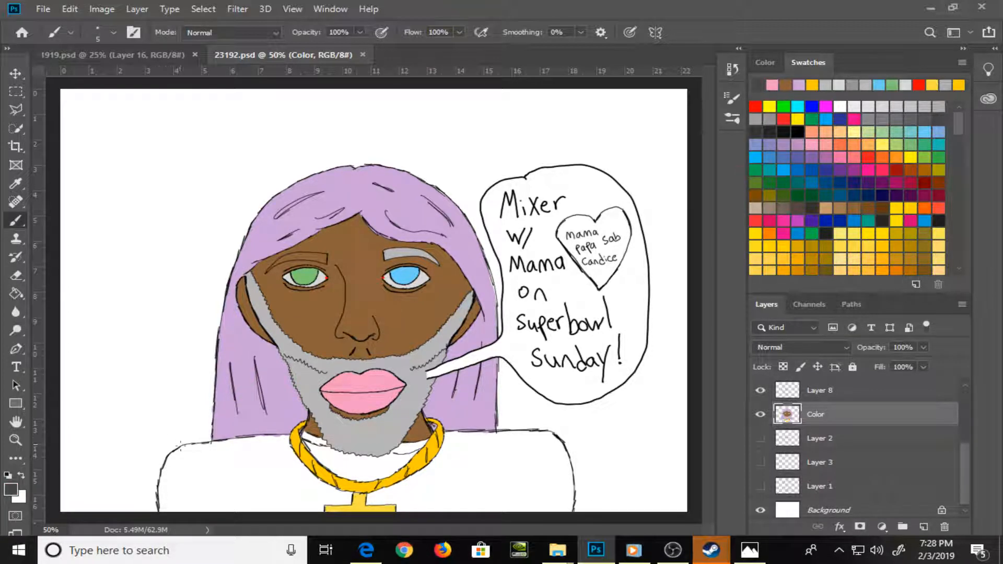
key("bracketright")
key("bracketright")
key("bracketright")
key("bracketright")
key("bracketright")
key("bracketright")
mouse_move(166, 511)
left_mouse_down()
mouse_move(160, 472)
mouse_move(204, 446)
mouse_move(180, 453)
mouse_move(289, 438)
mouse_move(279, 438)
left_mouse_up()
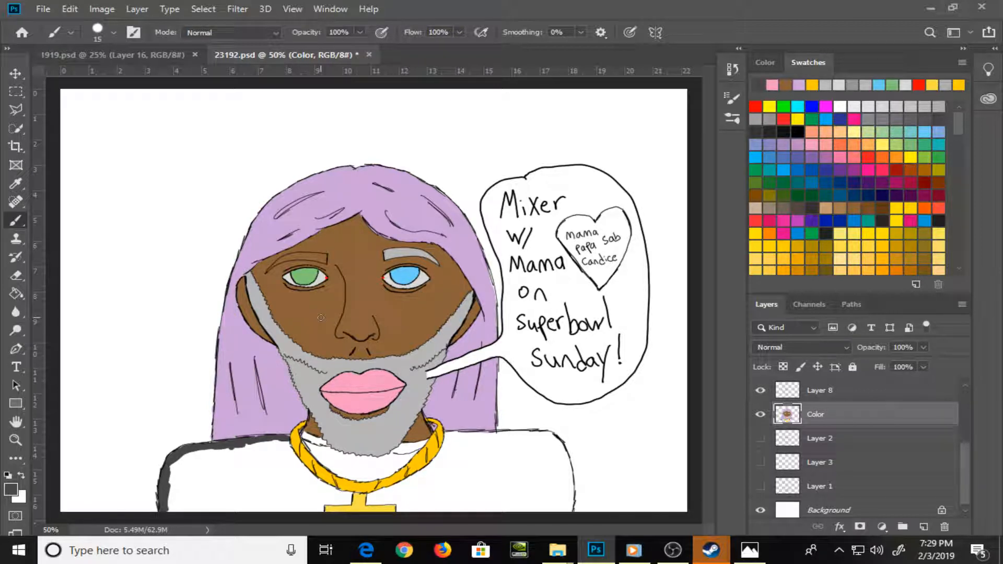
Paint dark grey on the shirt along the necklace's left outer edge down to the pendant, narrowing the brush to size 10
left_click_drag(285, 443, 321, 489)
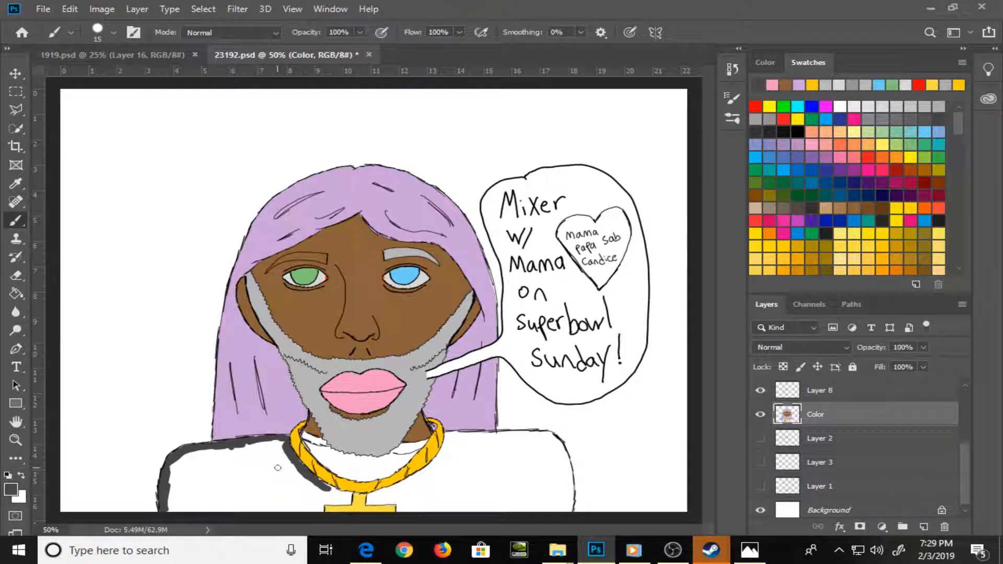
key("z")
left_click_drag(278, 469, 395, 351)
key("space")
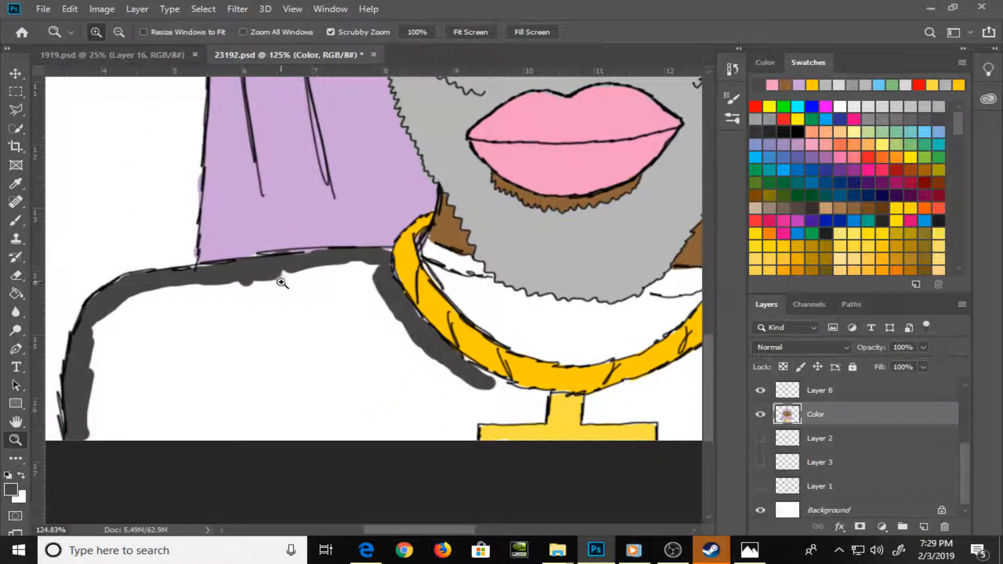
key("b")
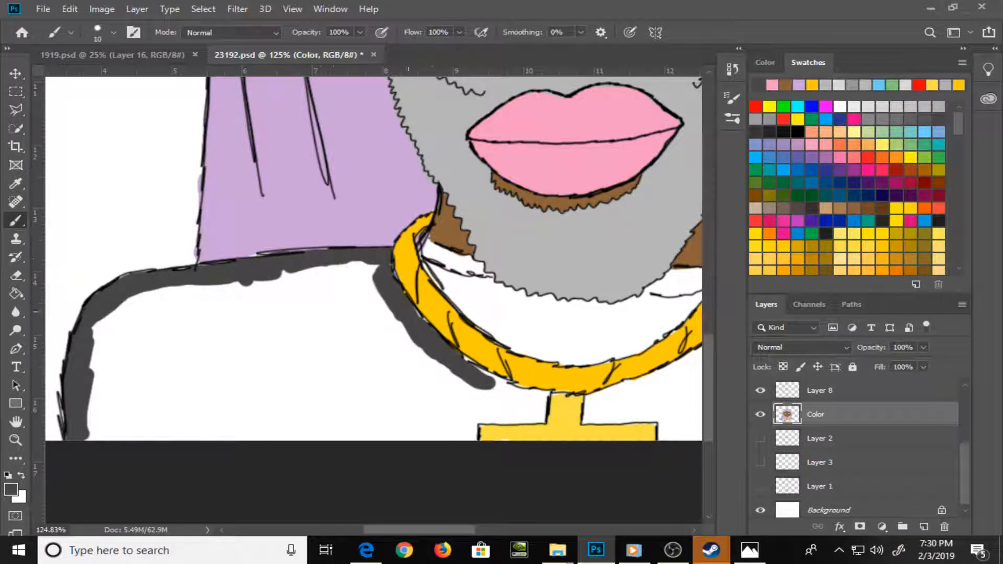
mouse_move(413, 313)
left_mouse_down()
mouse_move(461, 362)
mouse_move(540, 399)
left_mouse_up()
right_click(546, 398)
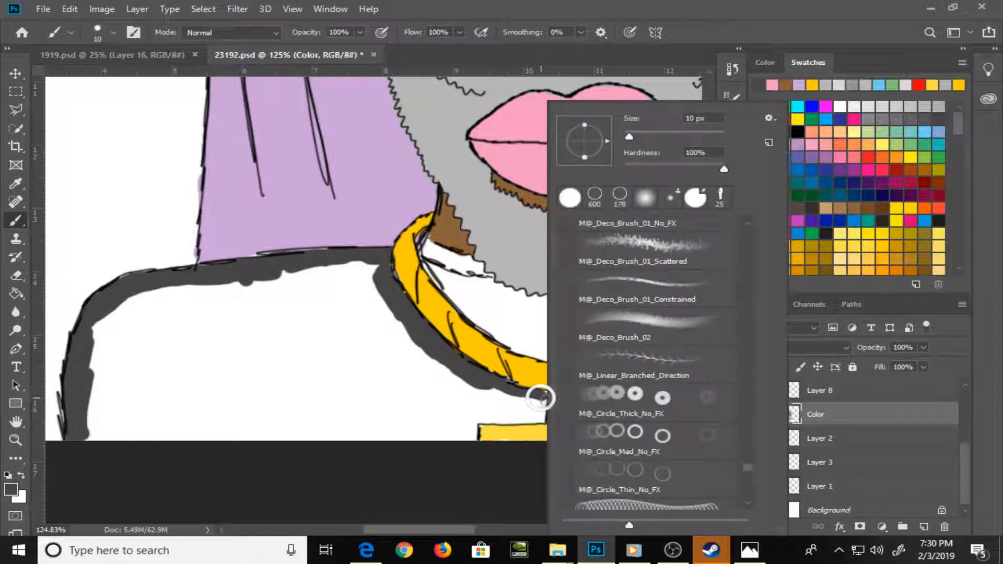
left_click(409, 402)
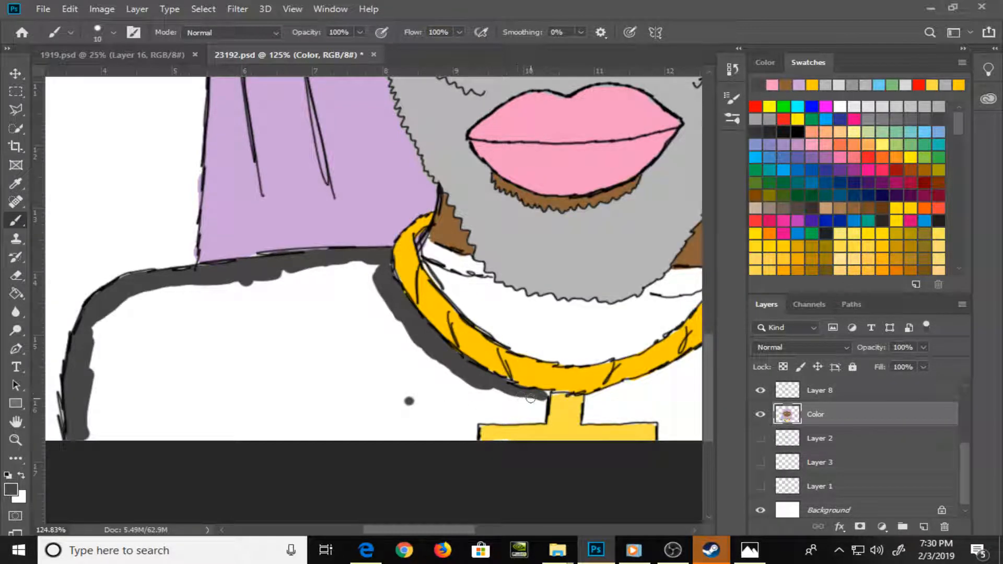
Continue the dark grey shirt border around the left arm of the cross pendant and along the canvas's lower edge
mouse_move(531, 398)
left_mouse_down()
mouse_move(548, 395)
mouse_move(538, 421)
mouse_move(472, 420)
left_mouse_up()
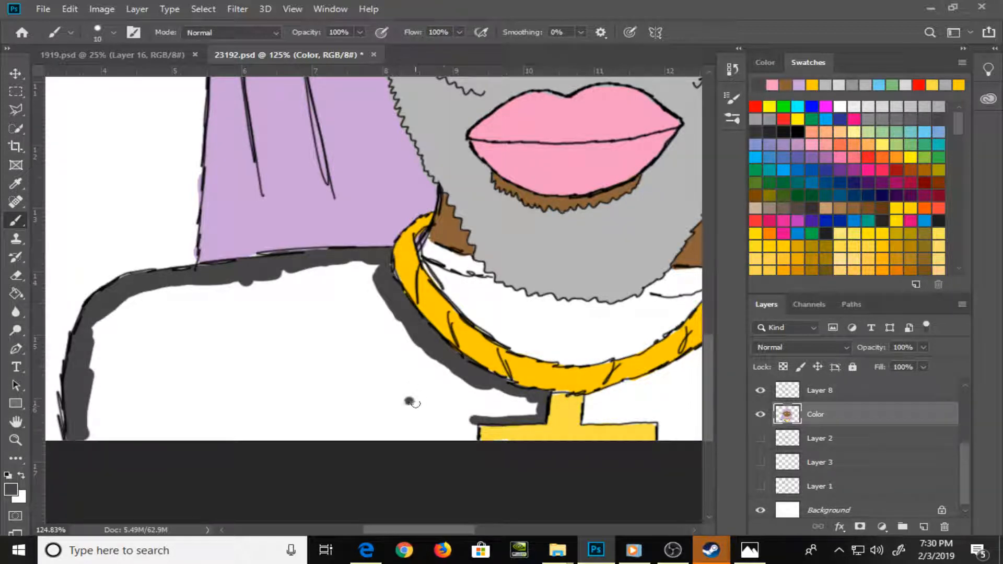
left_click_drag(458, 416, 469, 436)
left_click_drag(86, 435, 460, 434)
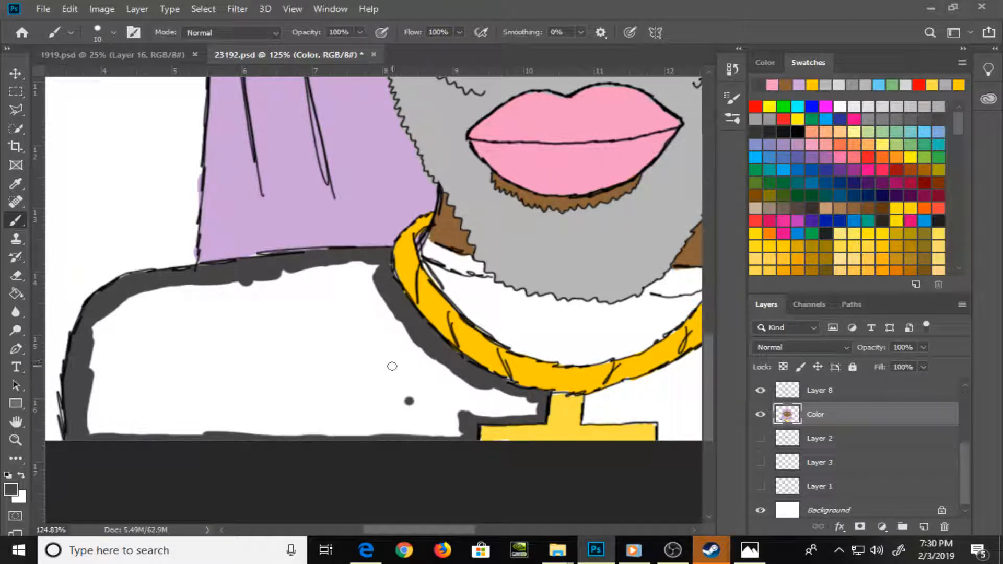
Fill the bordered left sleeve and shoulder area of the shirt with dark grey using the Paint Bucket
key("e")
key("shift+e")
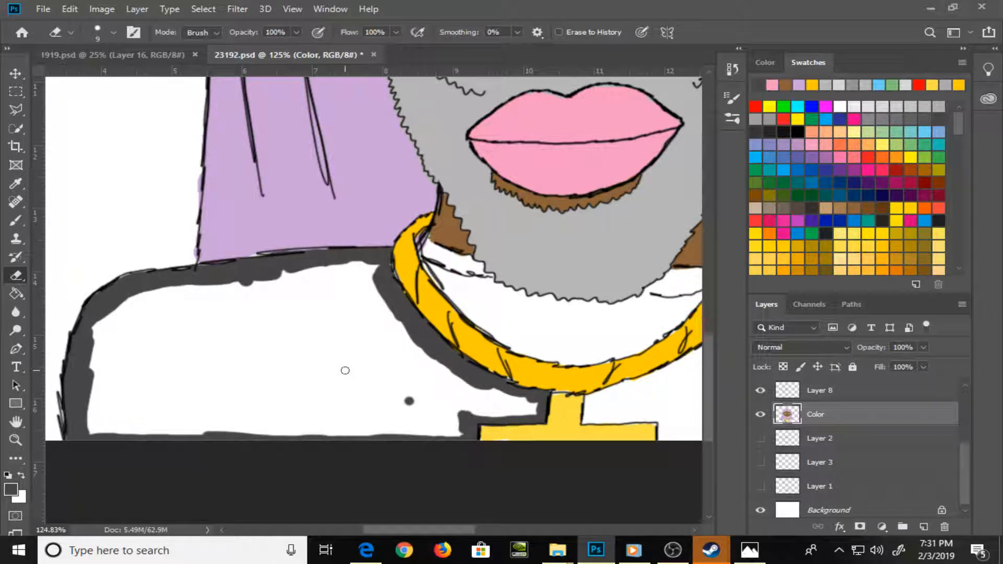
key("g")
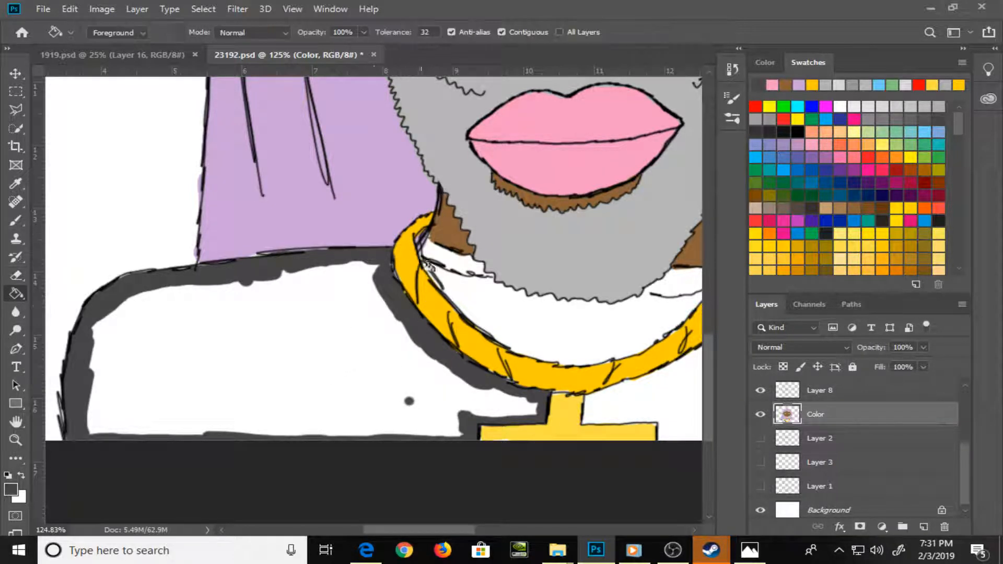
left_click(361, 335)
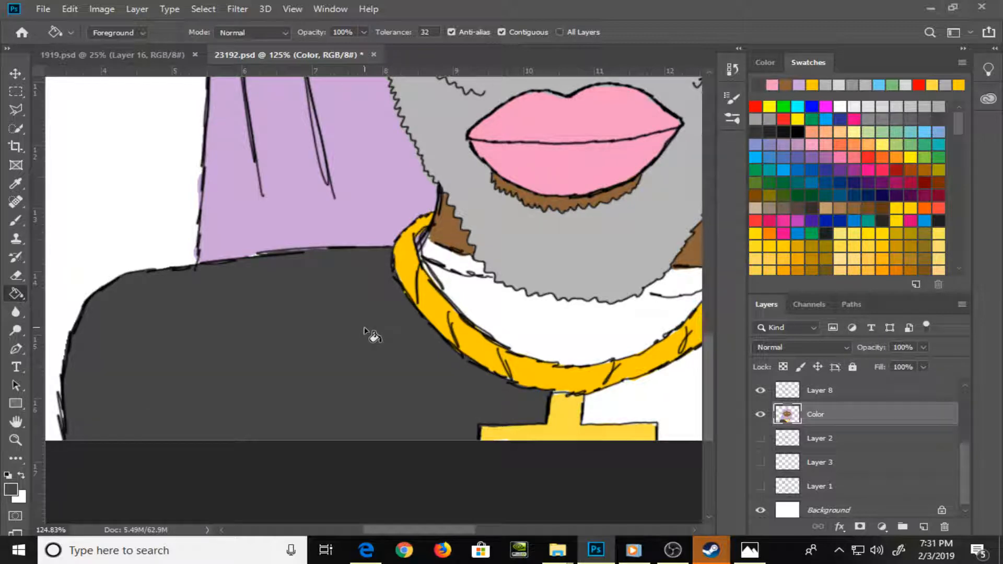
Paint a dark grey border around the shirt area between the beard, collar line and necklace's inner edge, narrowing the brush to size 9
key("b")
mouse_move(391, 377)
left_mouse_down()
mouse_move(322, 376)
mouse_move(227, 335)
left_mouse_up()
mouse_move(267, 266)
left_mouse_down()
mouse_move(245, 257)
mouse_move(311, 273)
mouse_move(315, 283)
mouse_move(271, 286)
mouse_move(338, 336)
mouse_move(316, 327)
mouse_move(388, 349)
left_mouse_up()
key("bracketleft")
mouse_move(315, 283)
left_mouse_down()
mouse_move(365, 298)
mouse_move(437, 300)
left_mouse_up()
key("bracketleft")
key("[")
key("]")
key("]")
mouse_move(387, 343)
left_mouse_down()
mouse_move(400, 355)
mouse_move(448, 346)
mouse_move(488, 320)
mouse_move(462, 342)
mouse_move(523, 285)
left_mouse_up()
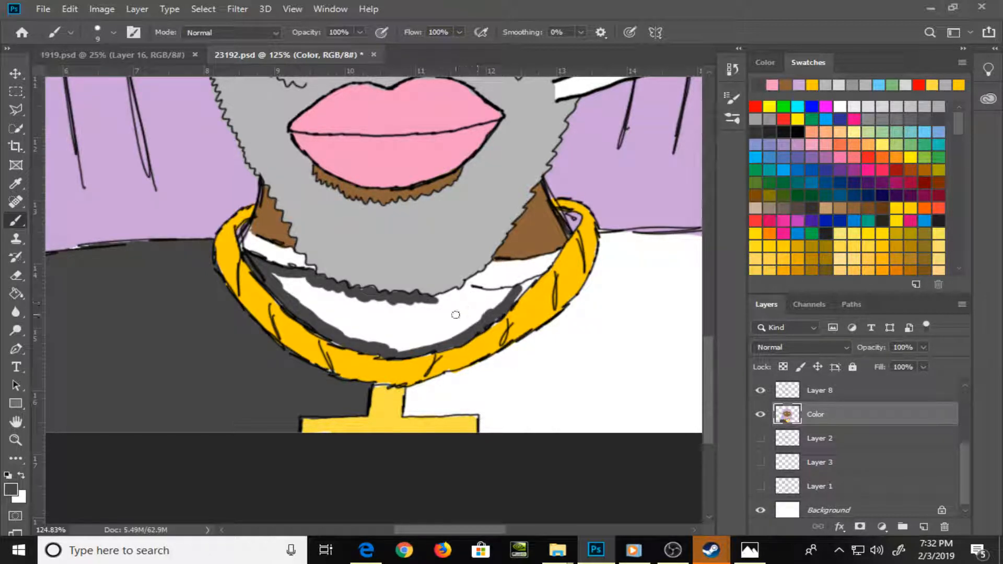
mouse_move(438, 302)
left_mouse_down()
mouse_move(440, 302)
mouse_move(529, 288)
left_mouse_up()
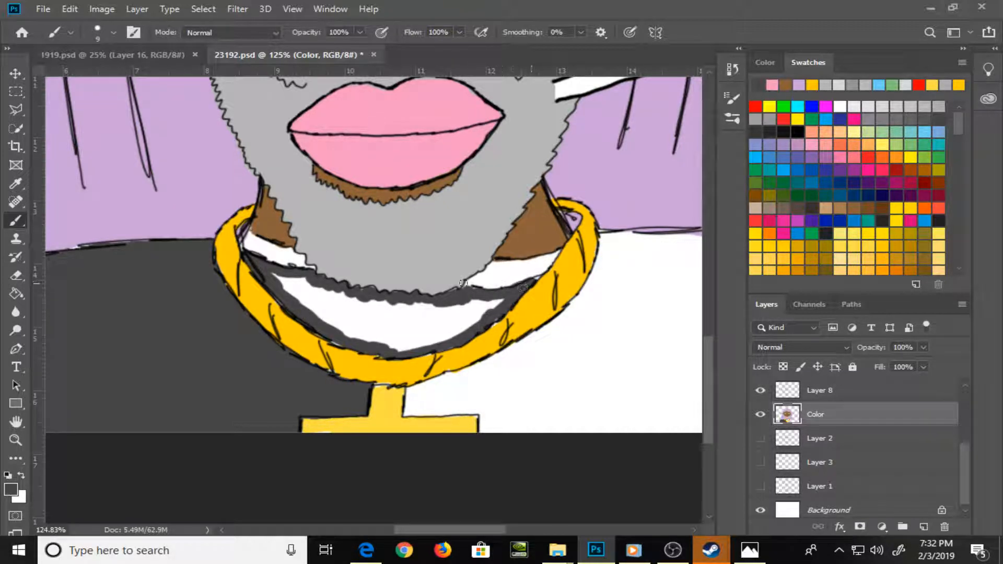
Fill the shirt area between the beard and the necklace with dark grey, including the leftover light edges, using the Paint Bucket
key("g")
left_click(398, 329)
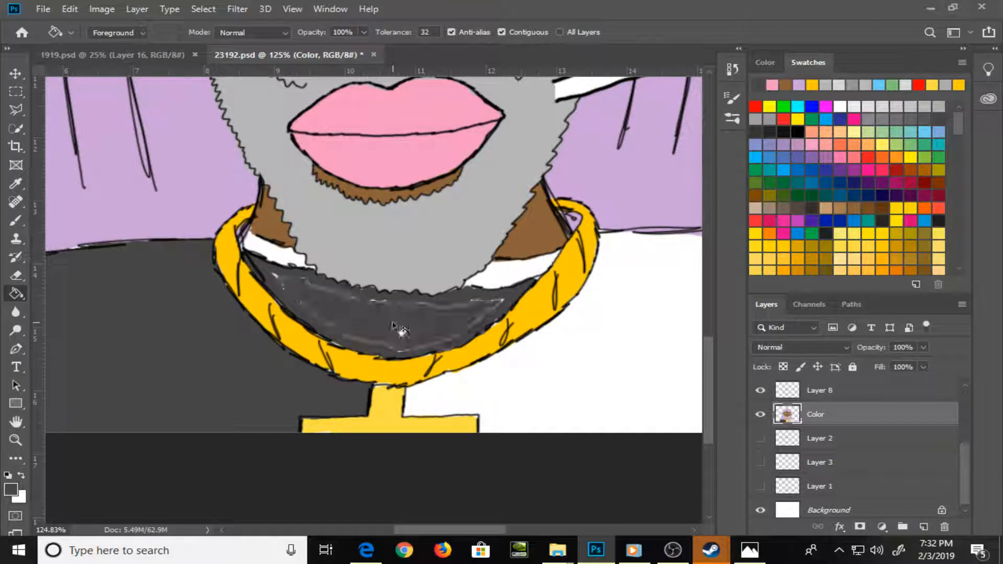
left_click(397, 324)
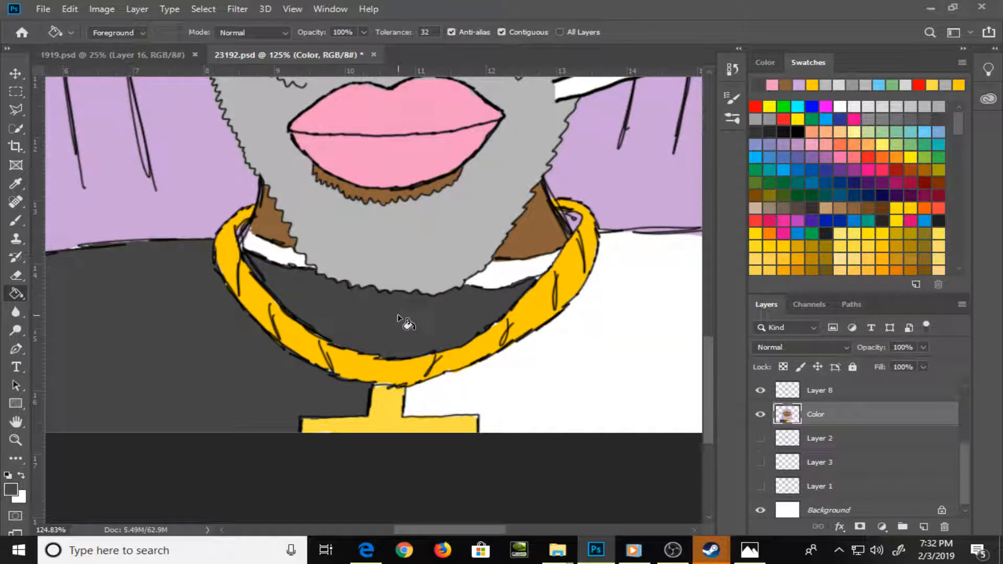
Resample the shirt's dark grey and, with a size 6 brush, border the cross pendant's right arm and the necklace's right outer edge
key("b")
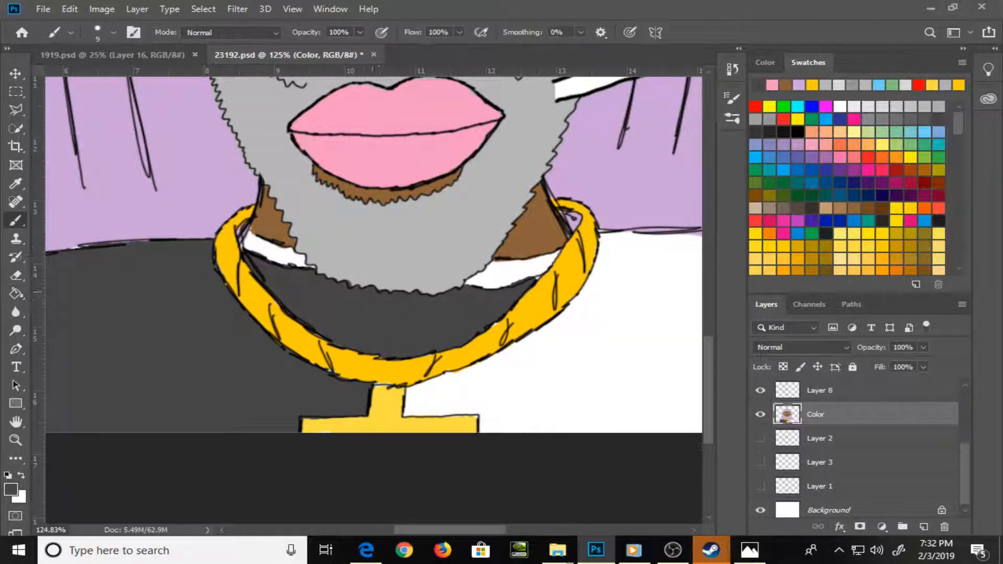
mouse_move(425, 332)
left_mouse_down()
mouse_move(320, 298)
mouse_move(291, 263)
left_mouse_up()
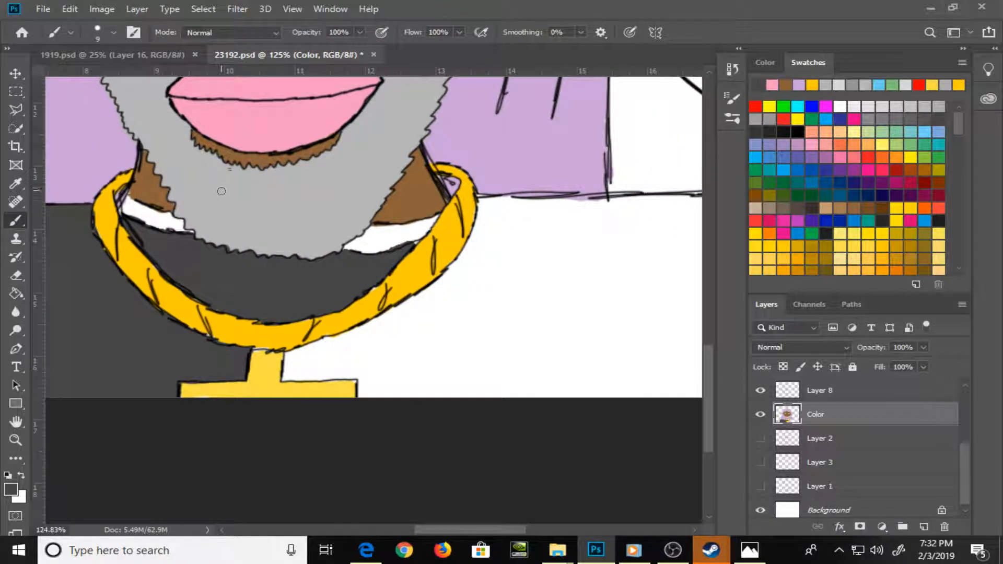
left_click(255, 236, "alt")
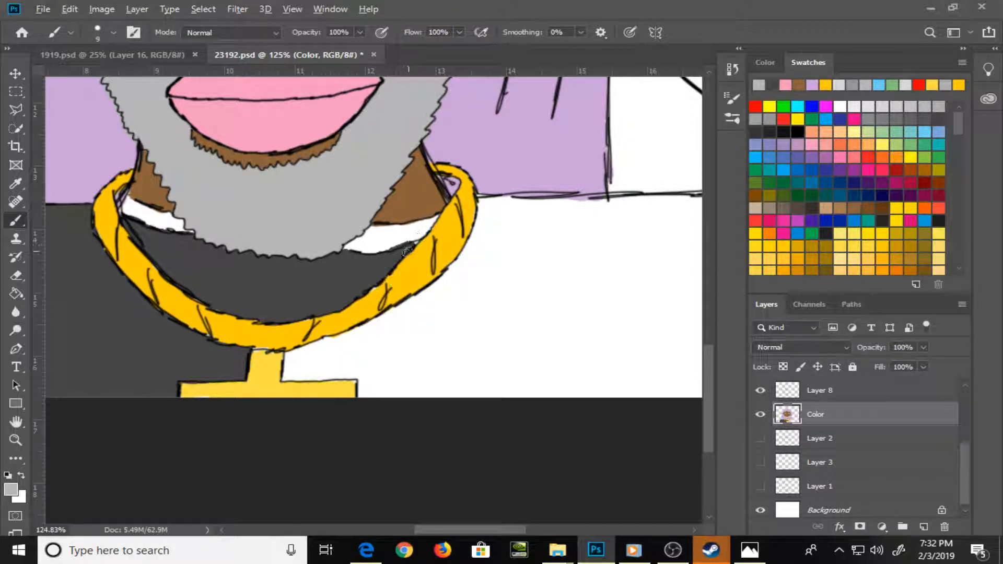
left_click(383, 267, "alt")
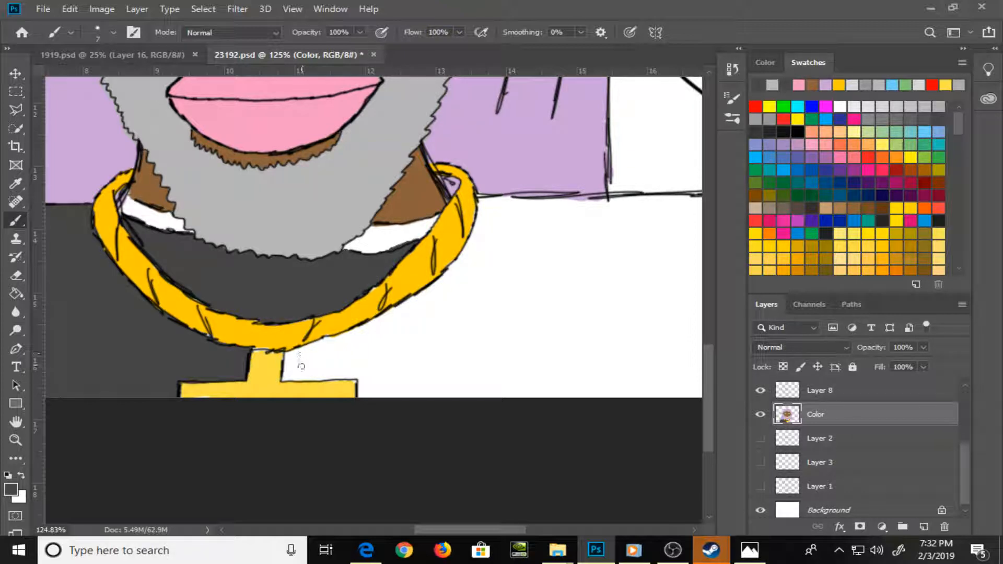
key("bracketleft")
mouse_move(286, 359)
left_mouse_down()
mouse_move(288, 374)
mouse_move(362, 378)
mouse_move(361, 399)
left_mouse_up()
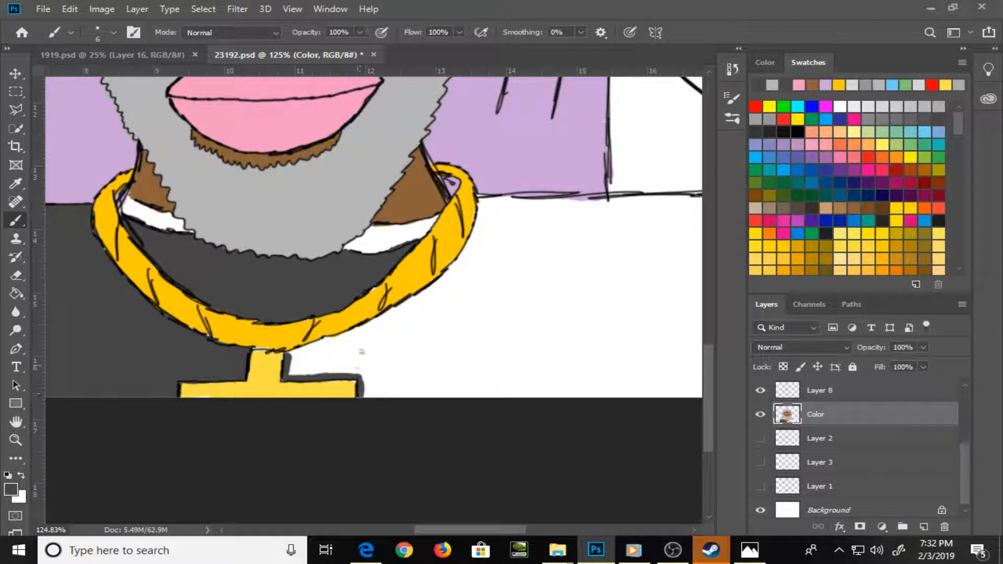
mouse_move(299, 354)
left_mouse_down()
mouse_move(291, 356)
mouse_move(354, 332)
mouse_move(328, 341)
mouse_move(455, 269)
mouse_move(473, 250)
mouse_move(484, 206)
left_mouse_up()
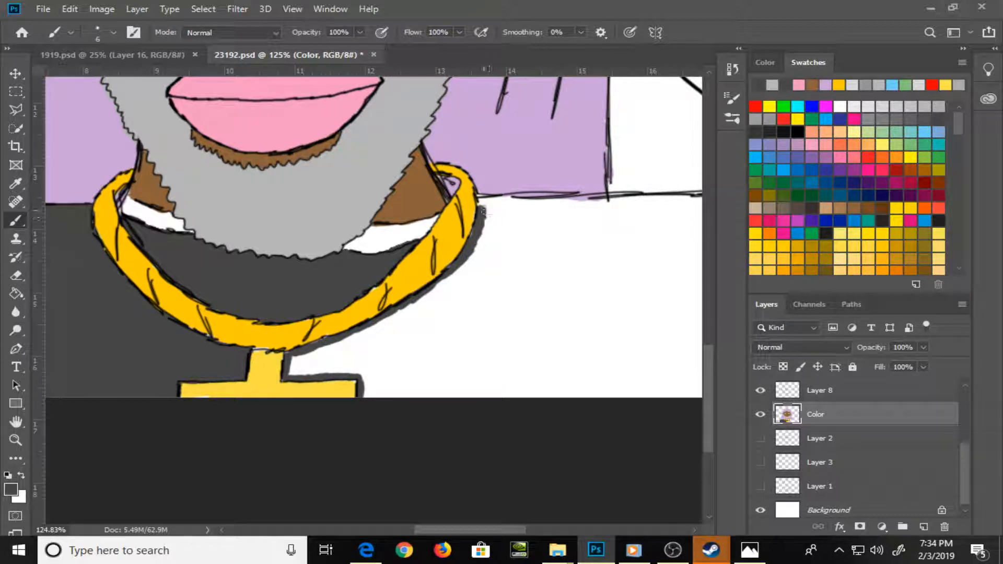
Outline the blank shoulder area of the shirt beside the gold chain in dark grey, using a size 9 brush along the canvas edge
mouse_move(484, 213)
left_mouse_down()
mouse_move(481, 203)
mouse_move(495, 200)
mouse_move(483, 199)
left_mouse_up()
left_click_drag(506, 249, 361, 258)
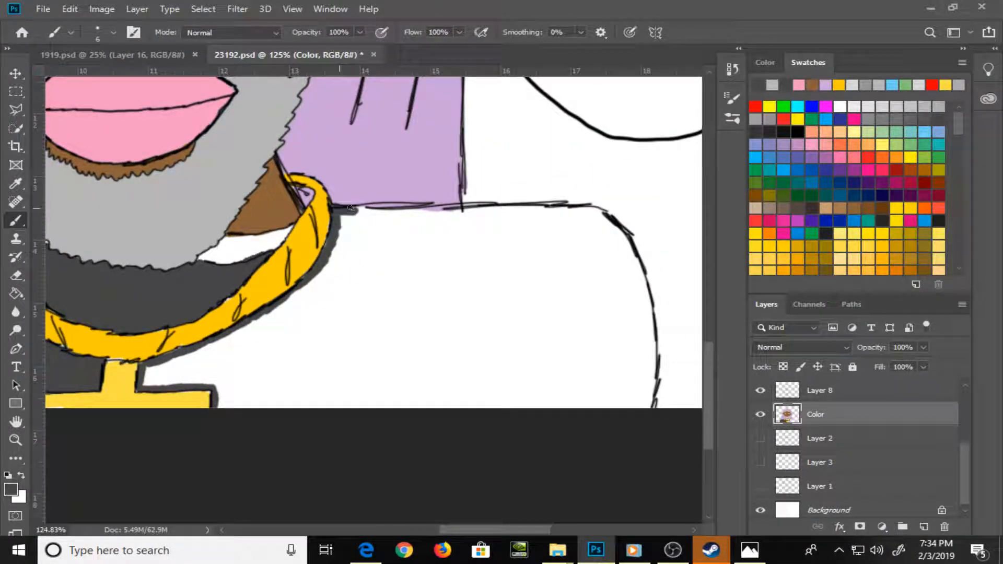
mouse_move(351, 208)
left_mouse_down()
mouse_move(602, 212)
mouse_move(632, 262)
mouse_move(639, 295)
mouse_move(632, 258)
mouse_move(639, 282)
mouse_move(640, 272)
mouse_move(652, 314)
left_mouse_up()
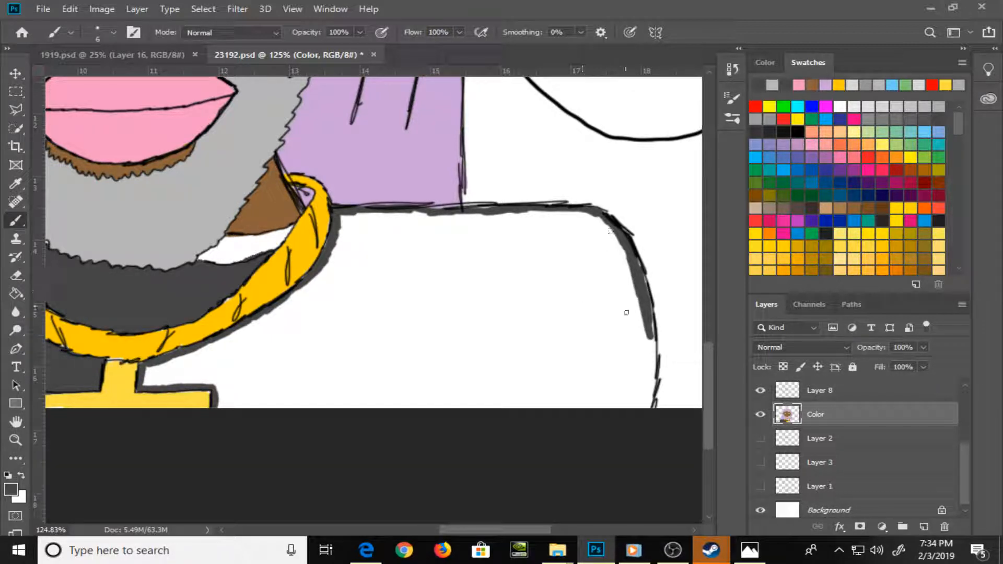
mouse_move(640, 261)
left_mouse_down()
mouse_move(648, 406)
mouse_move(648, 339)
mouse_move(644, 384)
mouse_move(639, 360)
mouse_move(641, 372)
left_mouse_up()
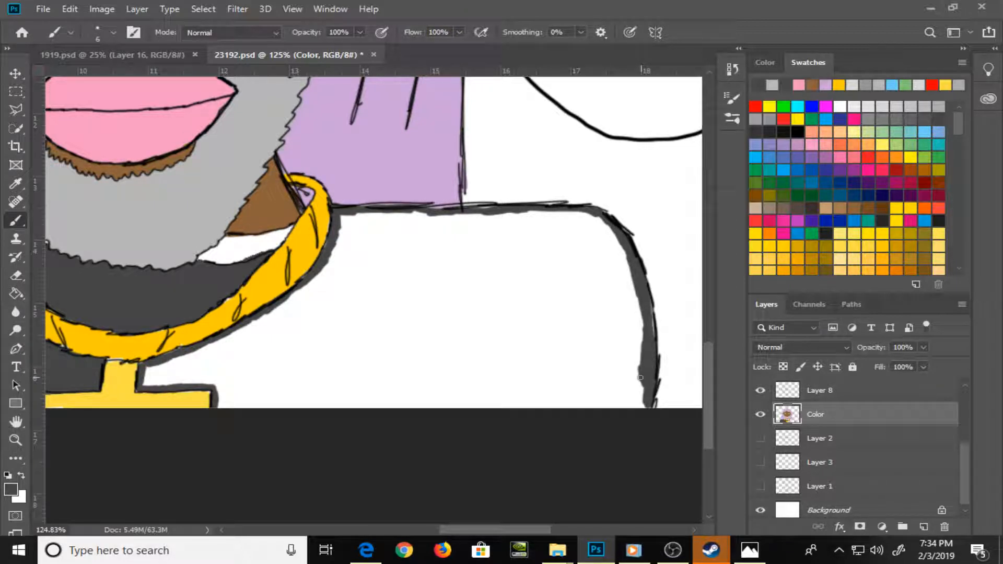
left_click_drag(641, 374, 647, 398)
key("bracketright")
key("bracketright")
key("bracketright")
left_click_drag(223, 407, 644, 400)
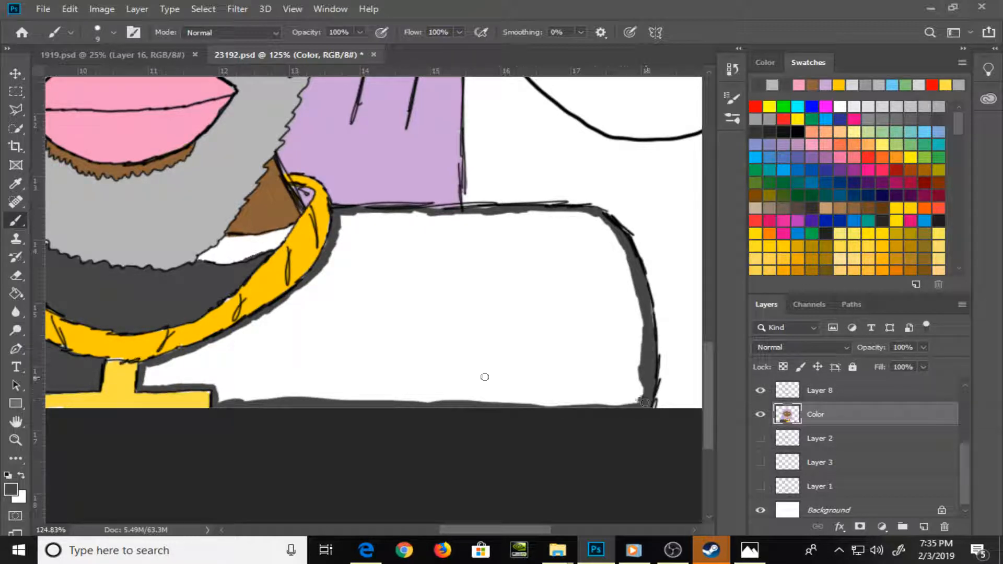
Fill the outlined shoulder area of the shirt with the same dark grey using the Paint Bucket
key("g")
left_click(477, 313)
left_click(476, 314)
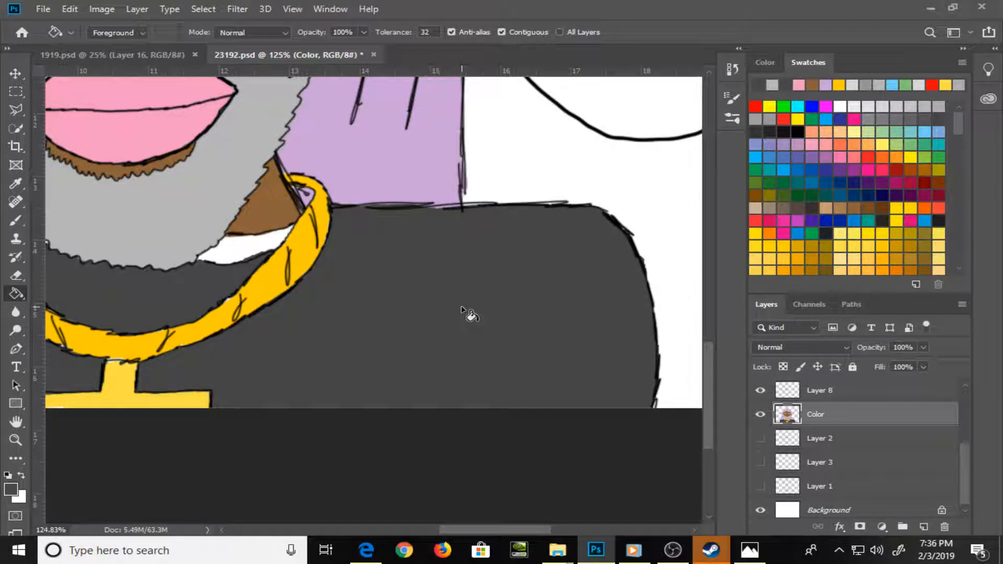
Paint the white collar strip on the left side of the neck in a medium grey, using a size 4 brush near its edges
scroll(465, 313, "down", 2)
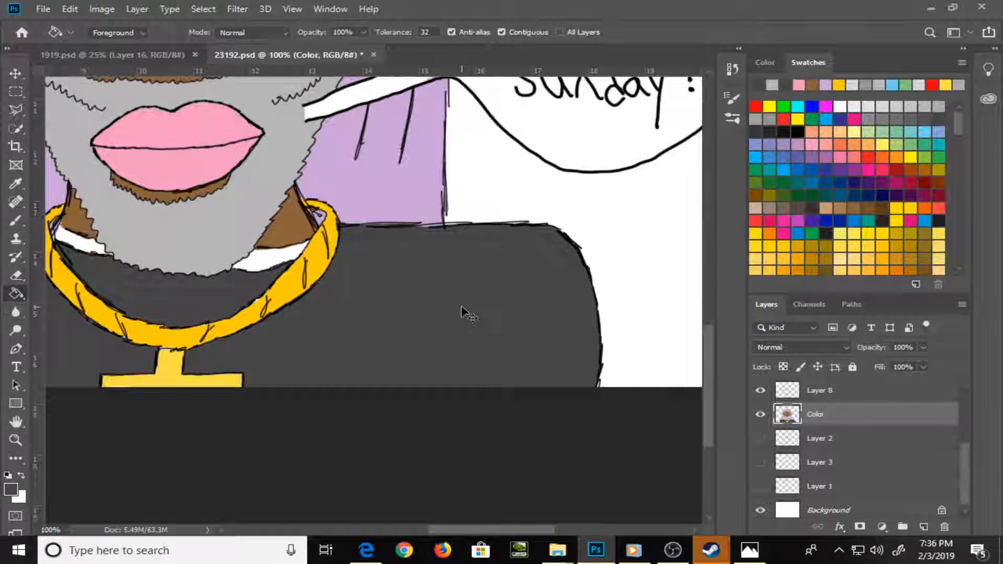
left_click_drag(227, 329, 345, 376)
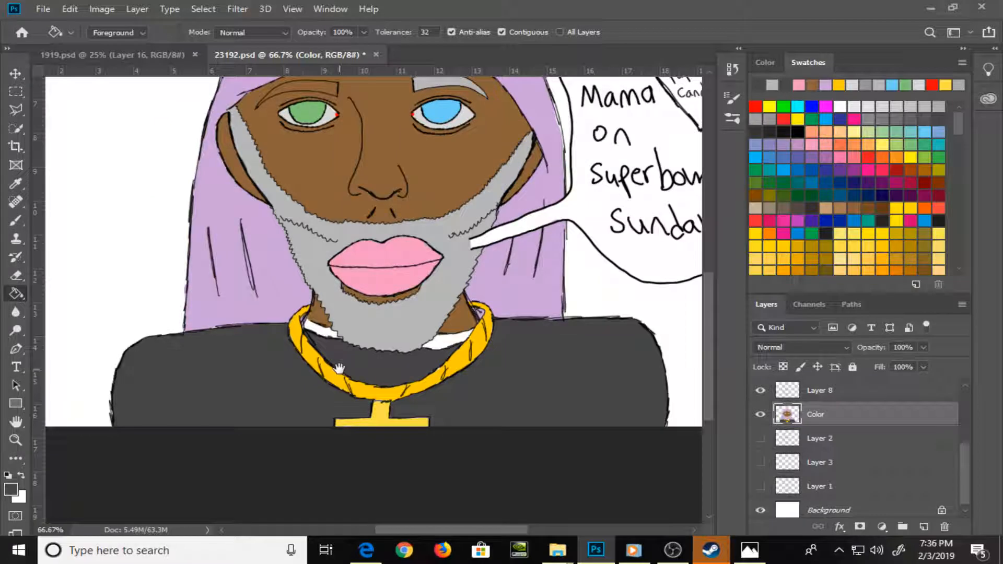
left_click(910, 108)
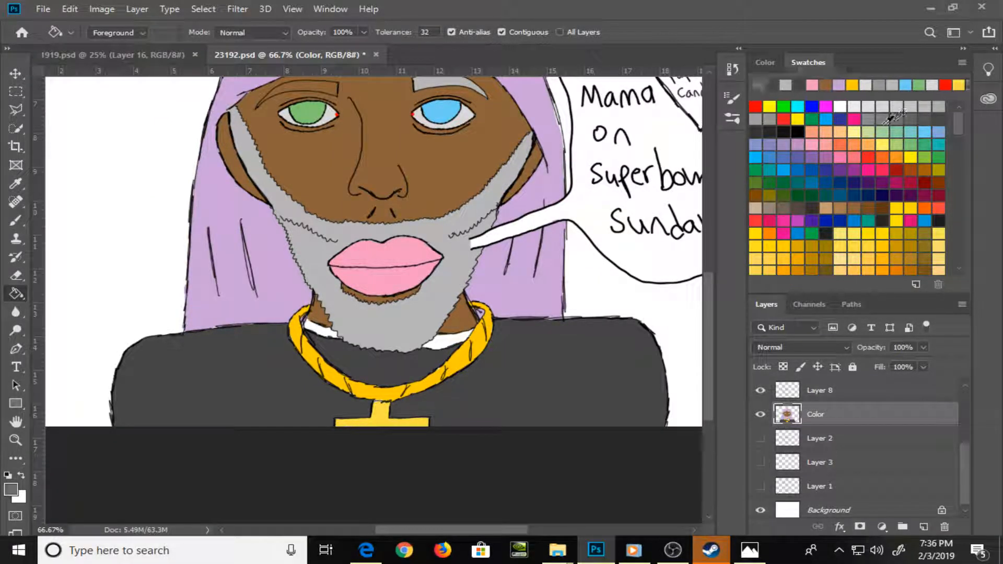
key("ctrl+plus")
key("ctrl+plus")
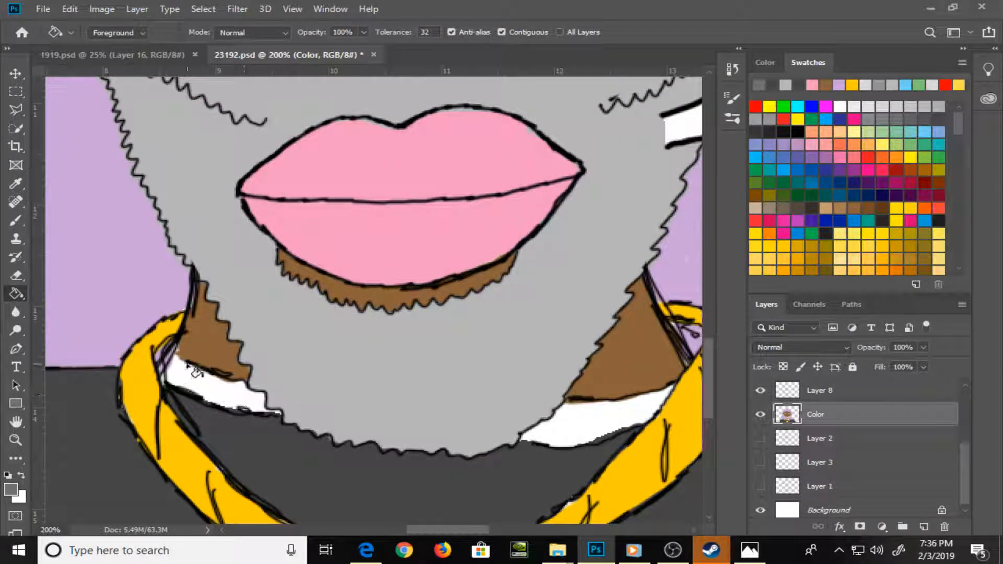
key("b")
mouse_move(204, 389)
left_mouse_down()
mouse_move(175, 370)
mouse_move(189, 366)
mouse_move(223, 390)
mouse_move(202, 392)
mouse_move(202, 368)
mouse_move(258, 395)
mouse_move(244, 403)
mouse_move(255, 409)
mouse_move(239, 406)
mouse_move(266, 402)
left_mouse_up()
key("bracketleft")
key("bracketleft")
left_click_drag(176, 357, 168, 366)
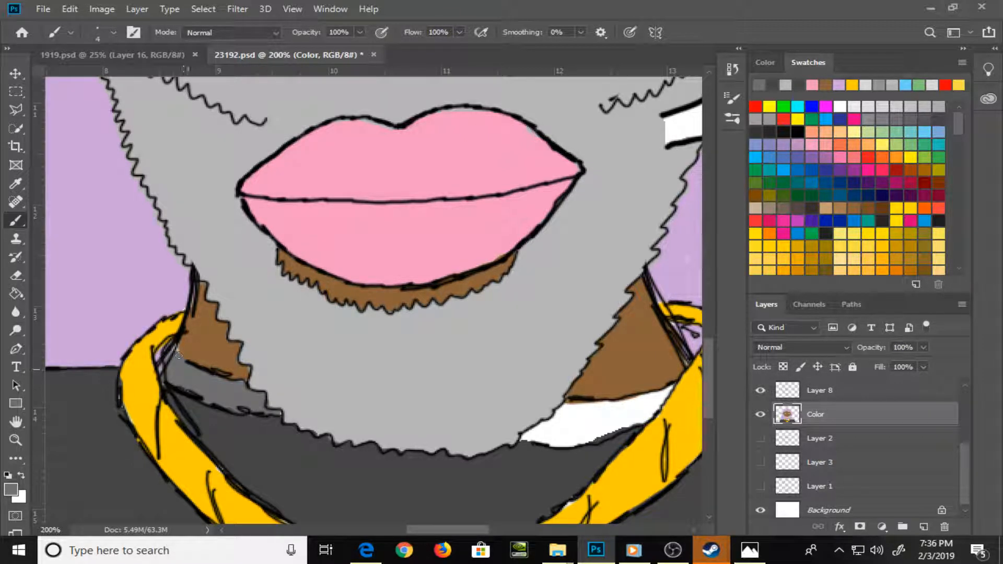
left_click(207, 350, "alt")
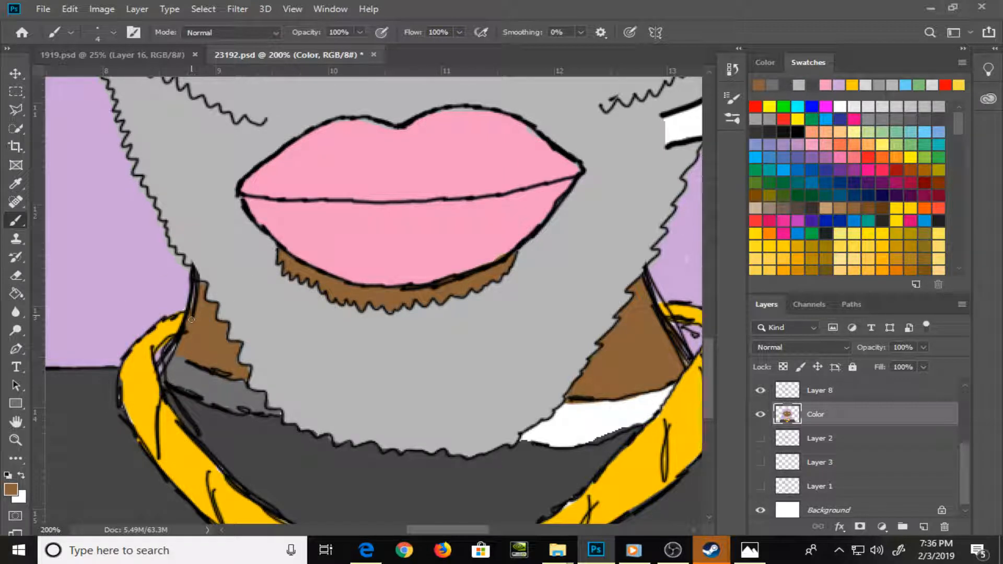
left_click(259, 408, "alt")
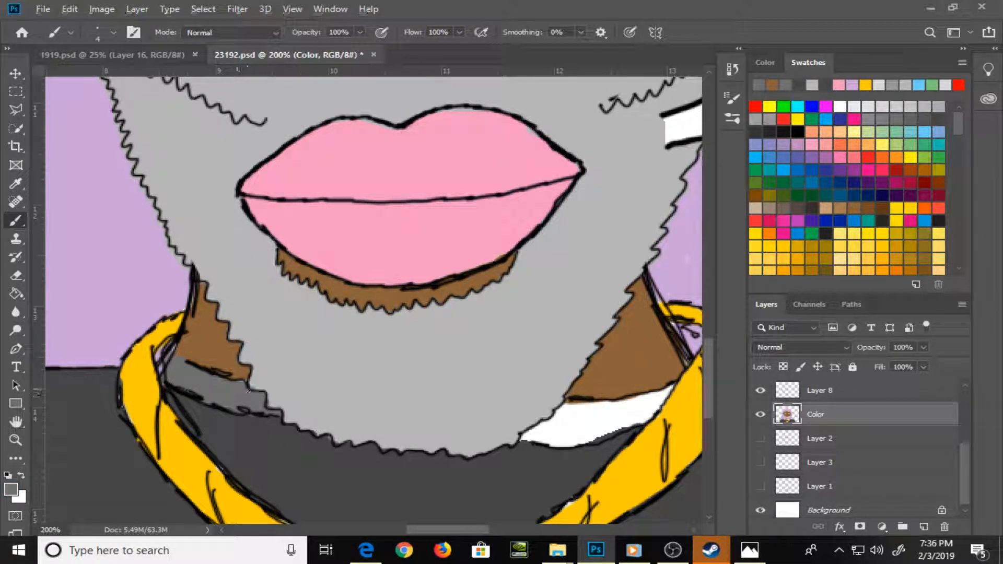
Fill the collar strip on the right side of the neck with the medium grey and brush over the gaps along its upper edge
left_click_drag(282, 441, 17, 367)
left_click_drag(438, 370, 437, 453)
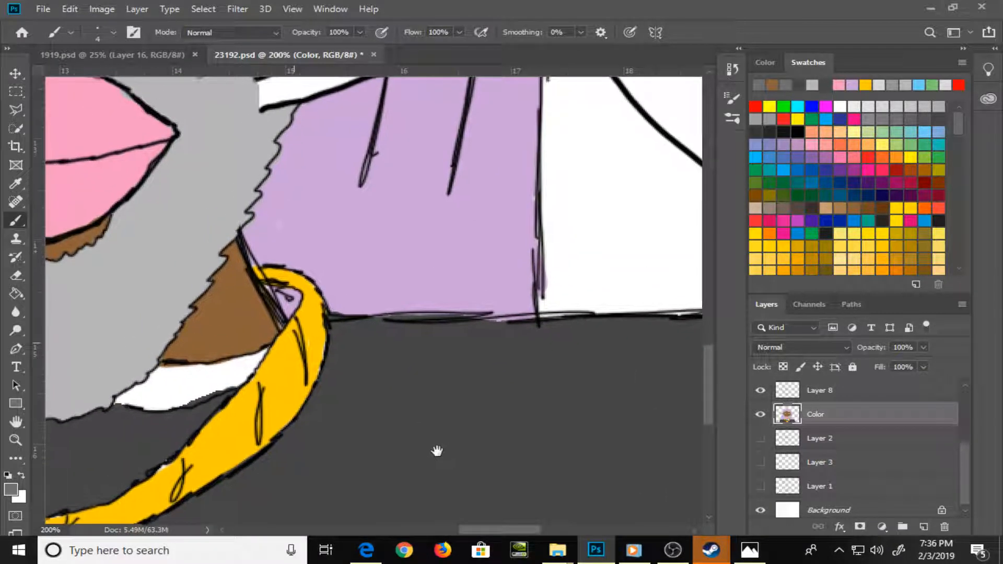
key("g")
left_click(196, 379)
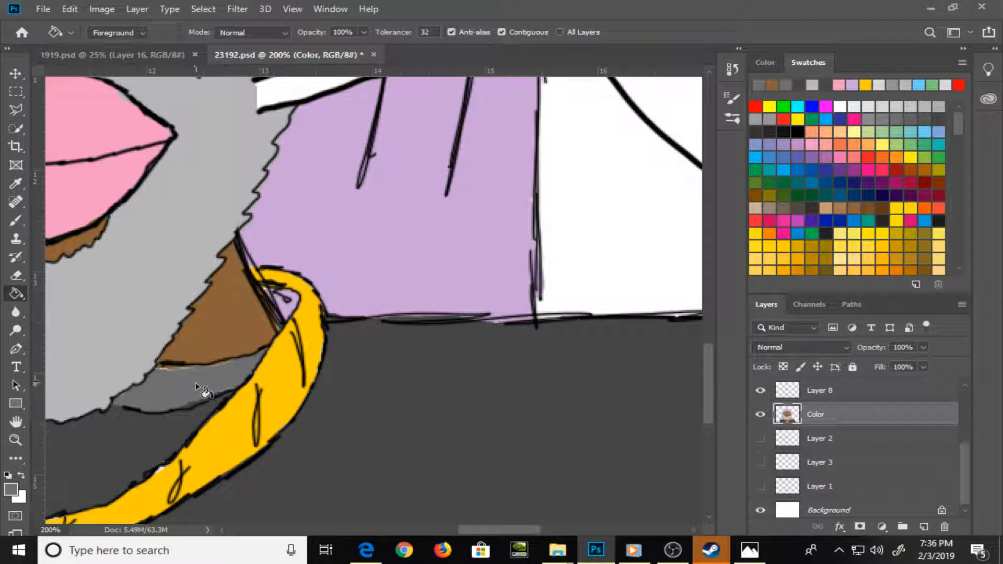
key("b")
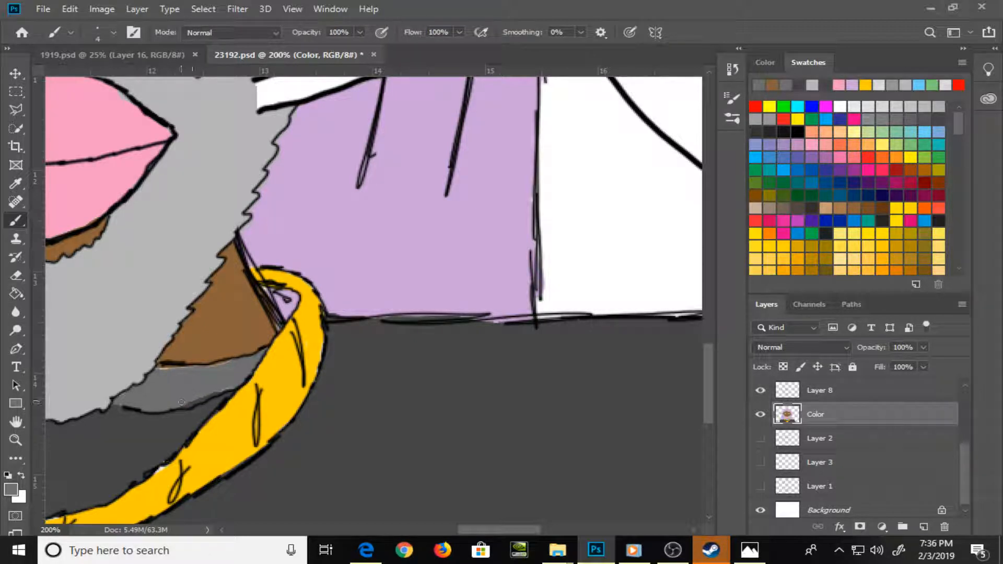
left_click_drag(161, 369, 225, 367)
Sample the chain's gold to touch up its inner edge, and save the drawing
left_click(223, 481, "alt")
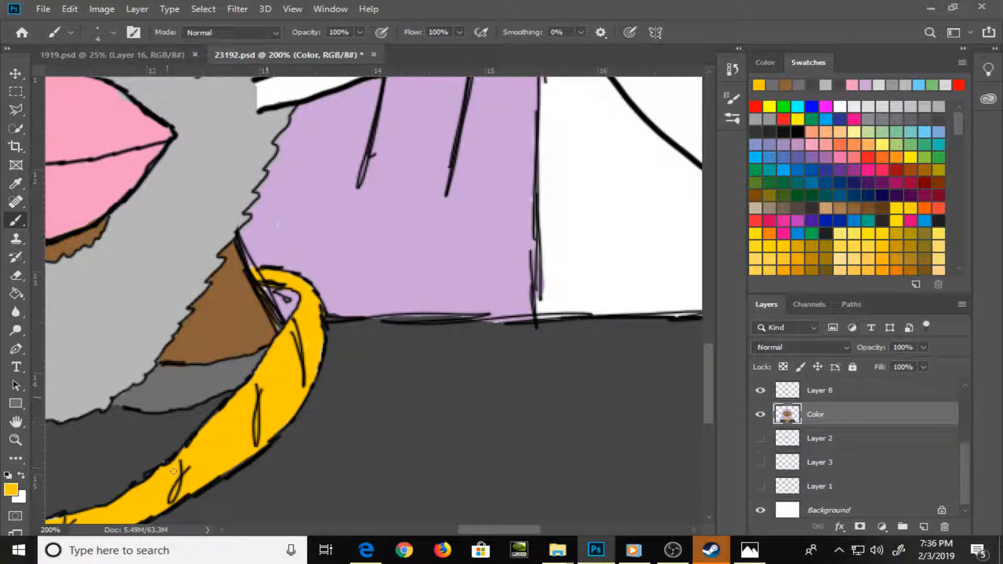
key("ctrl+0")
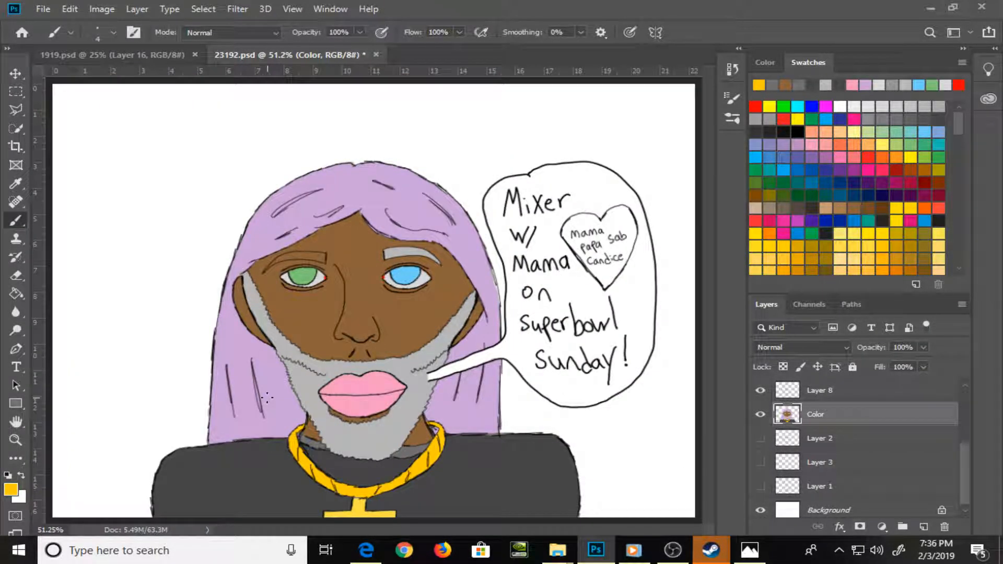
key("ctrl+s")
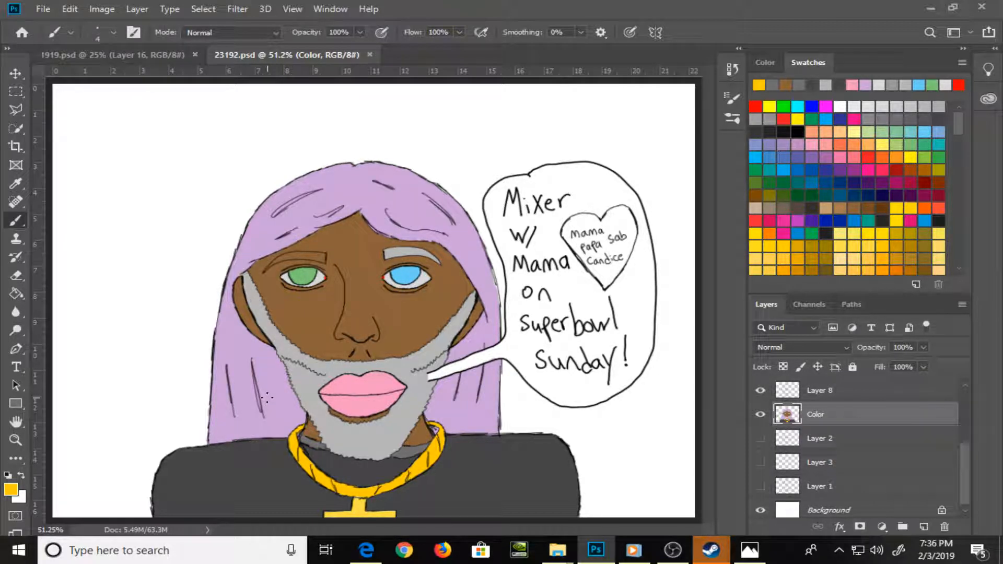
Set the foreground colour to white
left_click(843, 108)
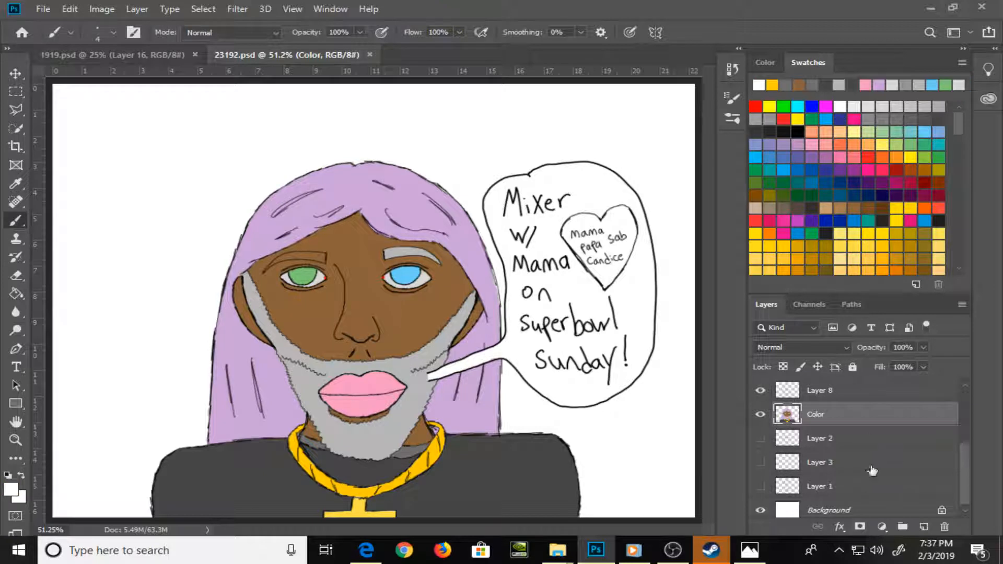
left_click(861, 510)
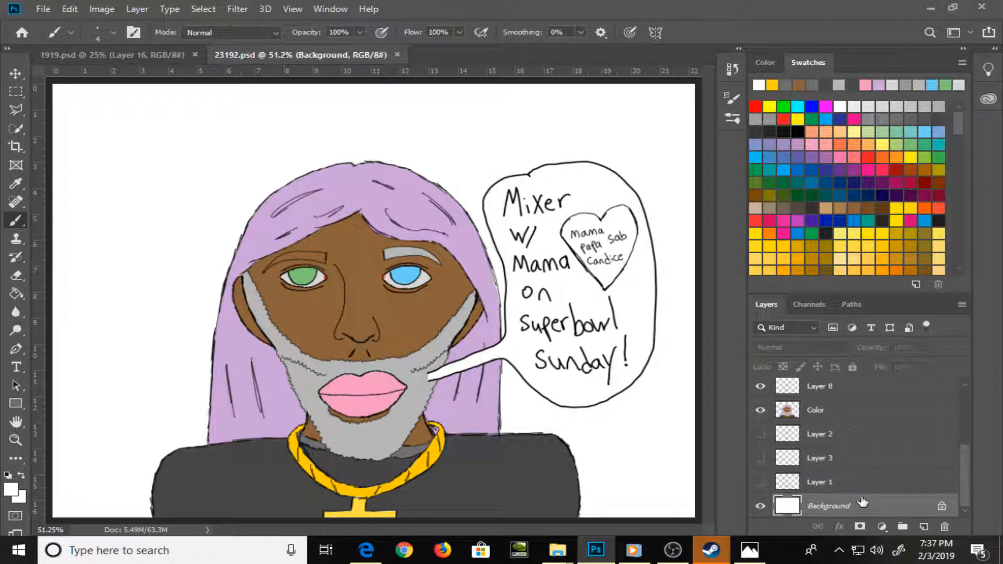
key("ctrl+BackSpace")
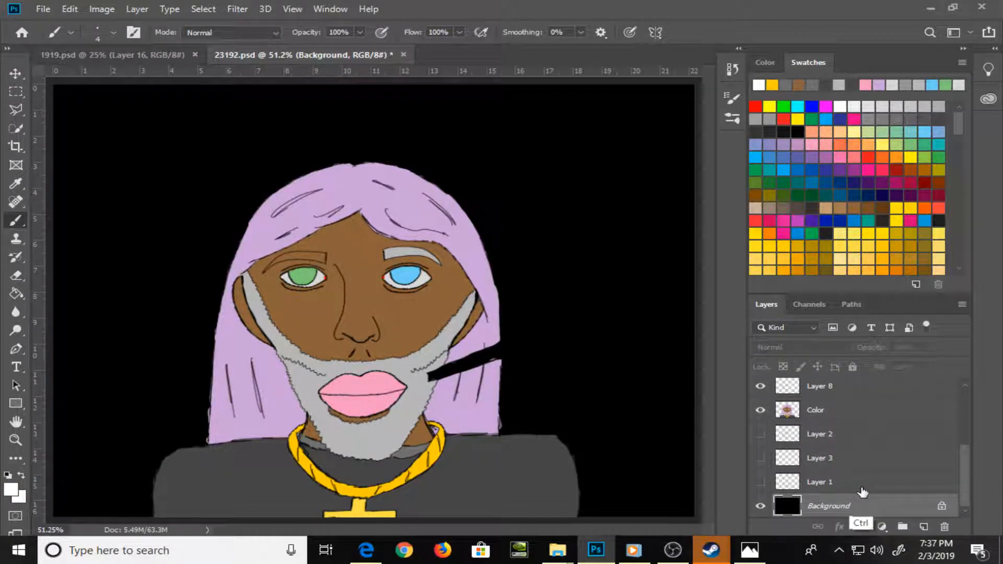
key("ctrl+z")
Hide the Background layer and paint the speech bubble's tail white on the Color layer with the brush enlarged to 20
left_click(761, 506)
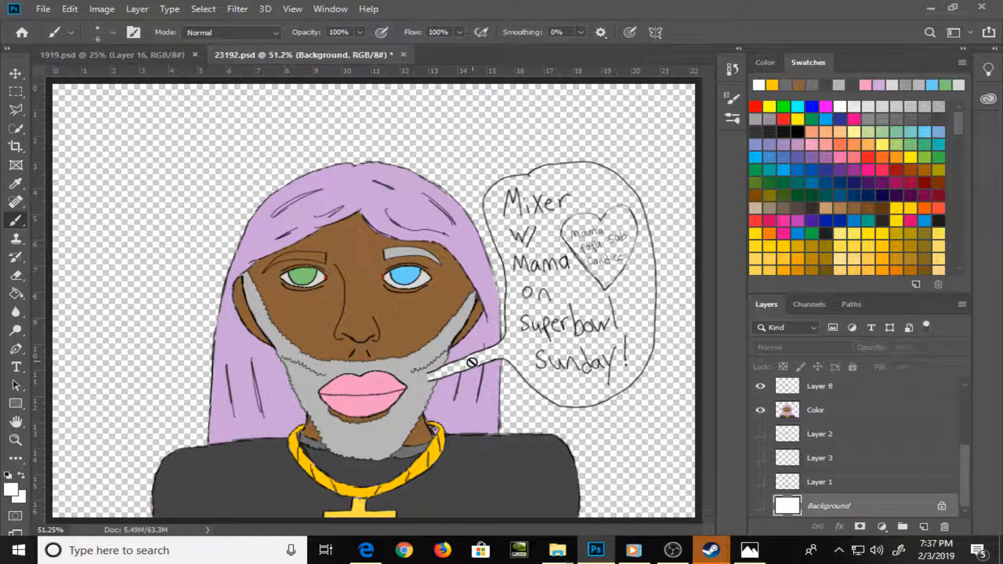
key("bracketright")
key("bracketright")
key("bracketright")
left_click(845, 407)
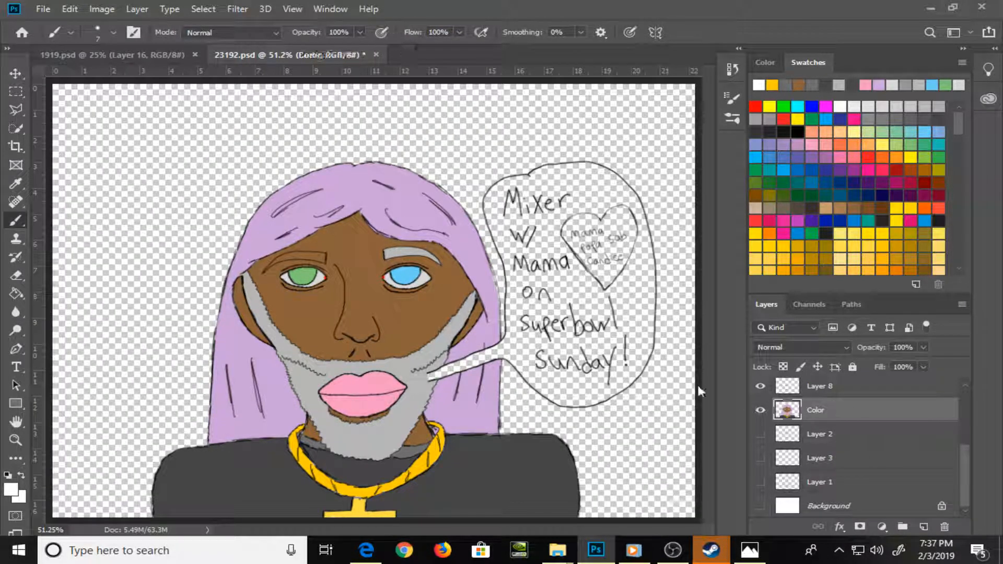
key("bracketright")
key("bracketright")
key("bracketright")
key("bracketright")
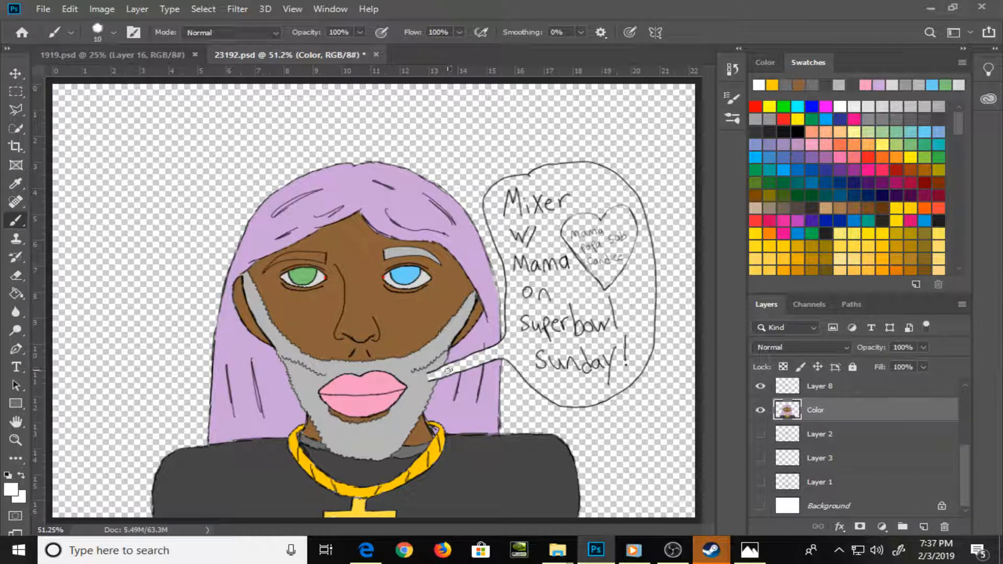
mouse_move(450, 370)
left_mouse_down()
mouse_move(517, 343)
mouse_move(492, 357)
mouse_move(515, 347)
left_mouse_up()
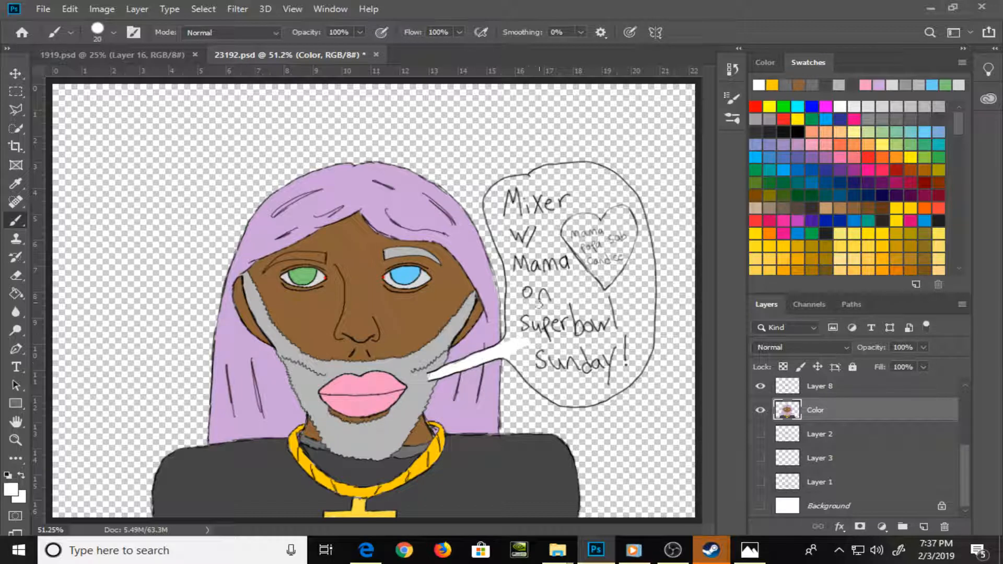
Paint a white border along the inside of the speech bubble's outline, all the way around
left_click_drag(517, 303, 516, 273)
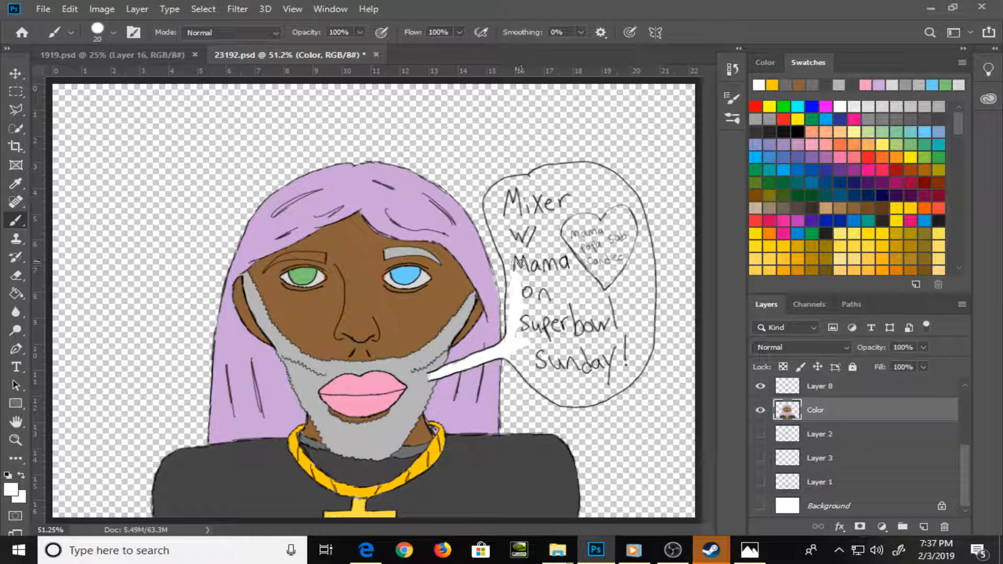
mouse_move(514, 282)
left_mouse_down()
mouse_move(514, 309)
mouse_move(514, 283)
left_mouse_up()
mouse_move(511, 267)
left_mouse_down()
mouse_move(501, 233)
mouse_move(496, 243)
mouse_move(493, 181)
left_mouse_up()
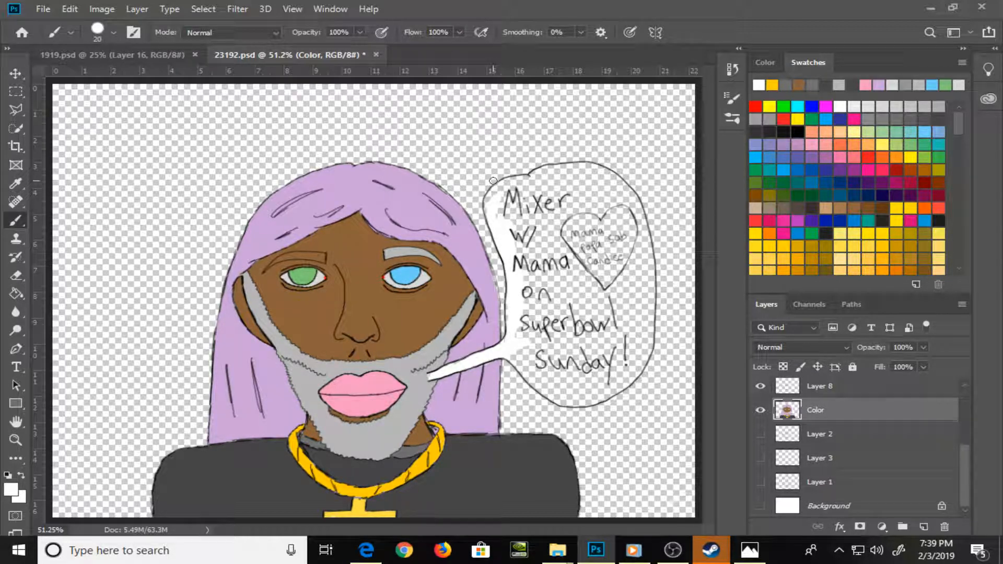
mouse_move(497, 214)
left_mouse_down()
mouse_move(494, 198)
mouse_move(572, 173)
mouse_move(557, 169)
mouse_move(590, 171)
mouse_move(624, 193)
mouse_move(640, 225)
left_mouse_up()
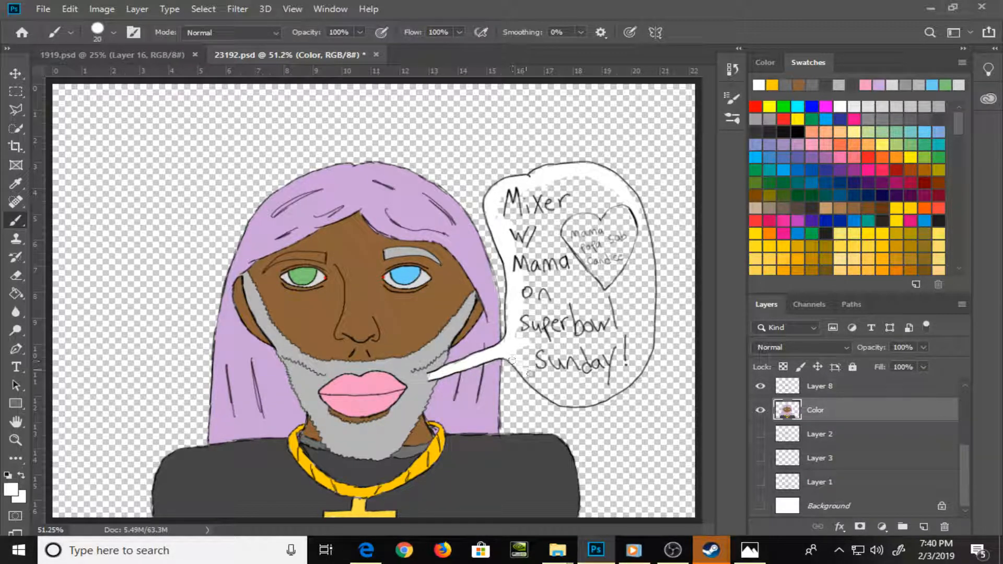
mouse_move(558, 396)
left_mouse_down()
mouse_move(626, 381)
mouse_move(635, 195)
mouse_move(641, 215)
mouse_move(630, 195)
mouse_move(649, 276)
mouse_move(630, 358)
left_mouse_up()
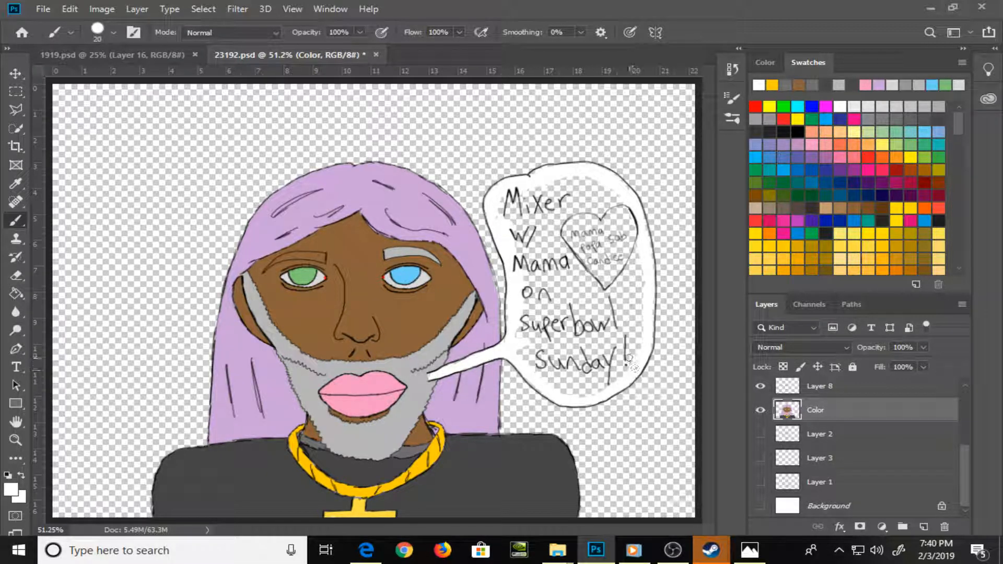
Fill the remaining transparent interior of the speech bubble with white using the Paint Bucket
key("g")
key("shift+g")
left_click(580, 305)
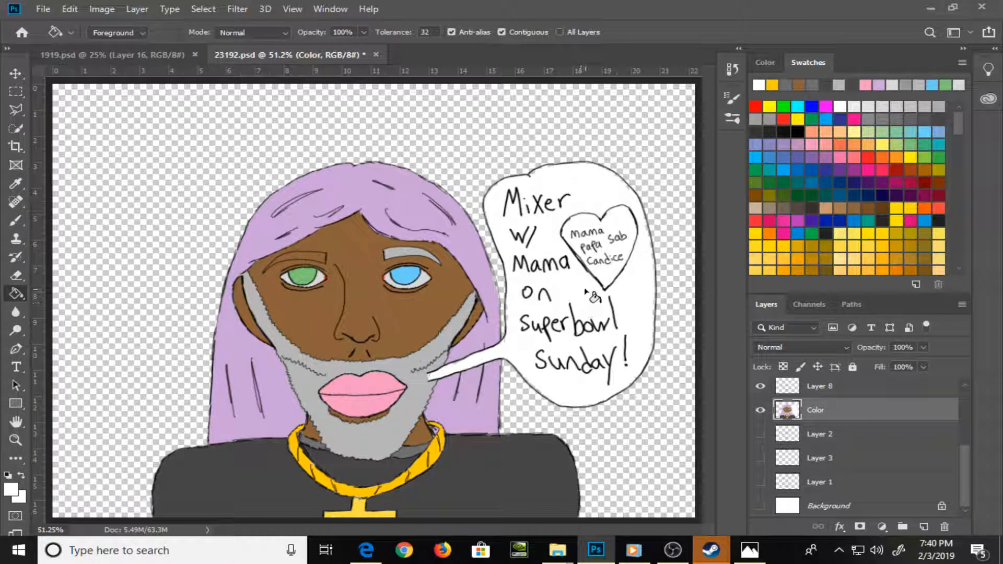
Paint the left half of the heart in the speech bubble red, up to its outline
key("b")
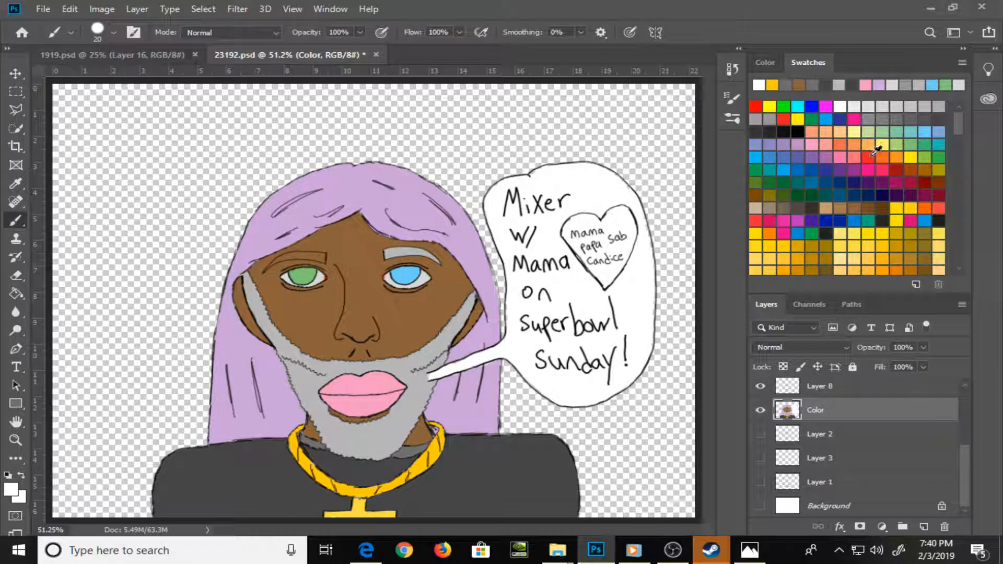
left_click(868, 151)
mouse_move(580, 228)
left_mouse_down()
mouse_move(586, 249)
mouse_move(569, 237)
mouse_move(595, 218)
mouse_move(572, 228)
mouse_move(599, 226)
mouse_move(575, 228)
mouse_move(587, 232)
mouse_move(585, 257)
mouse_move(596, 250)
mouse_move(585, 229)
mouse_move(623, 297)
left_mouse_up()
key("z")
key("b")
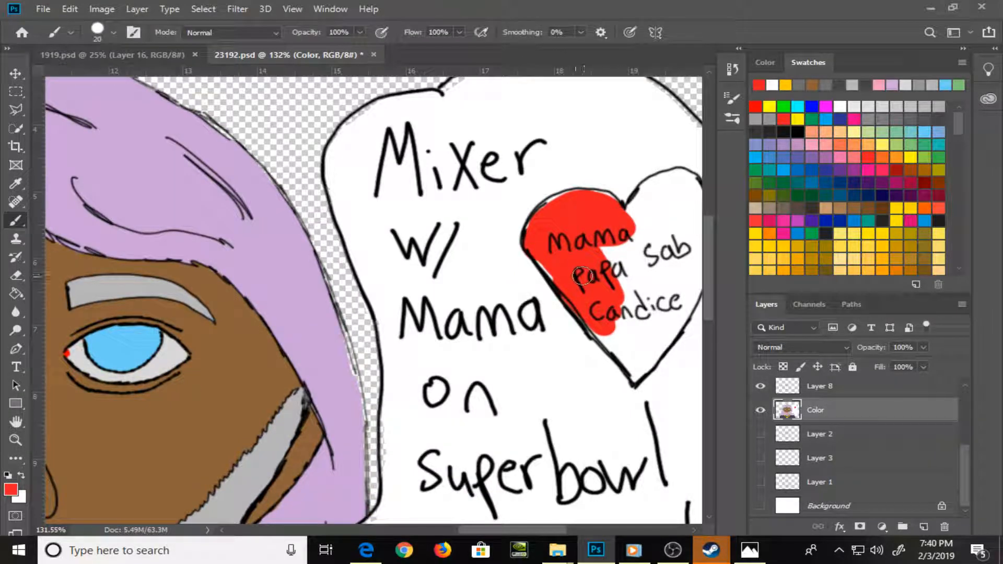
mouse_move(534, 217)
left_mouse_down()
mouse_move(572, 204)
mouse_move(626, 207)
mouse_move(598, 192)
mouse_move(605, 220)
left_mouse_up()
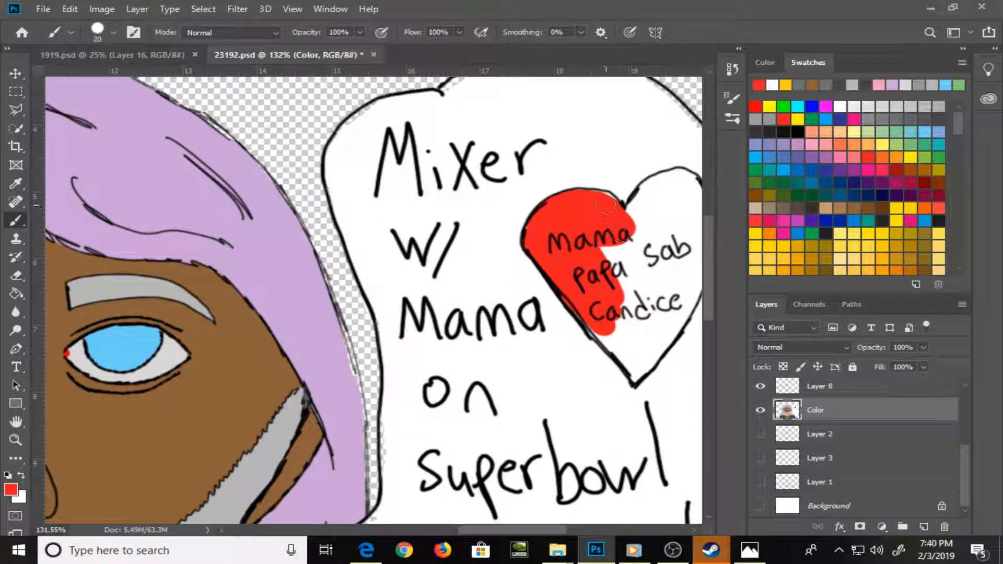
Paint the remaining right half of the heart red up to its outline, reducing the brush to 10 for the edges
left_click_drag(613, 277, 486, 253)
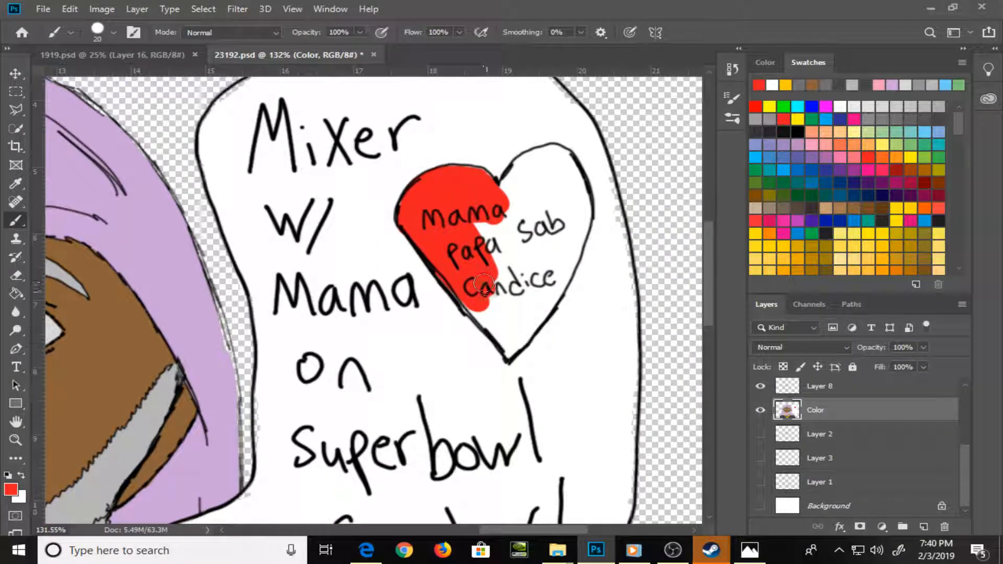
key("bracketleft")
mouse_move(485, 303)
left_mouse_down()
mouse_move(500, 345)
mouse_move(527, 332)
mouse_move(512, 353)
mouse_move(572, 267)
left_mouse_up()
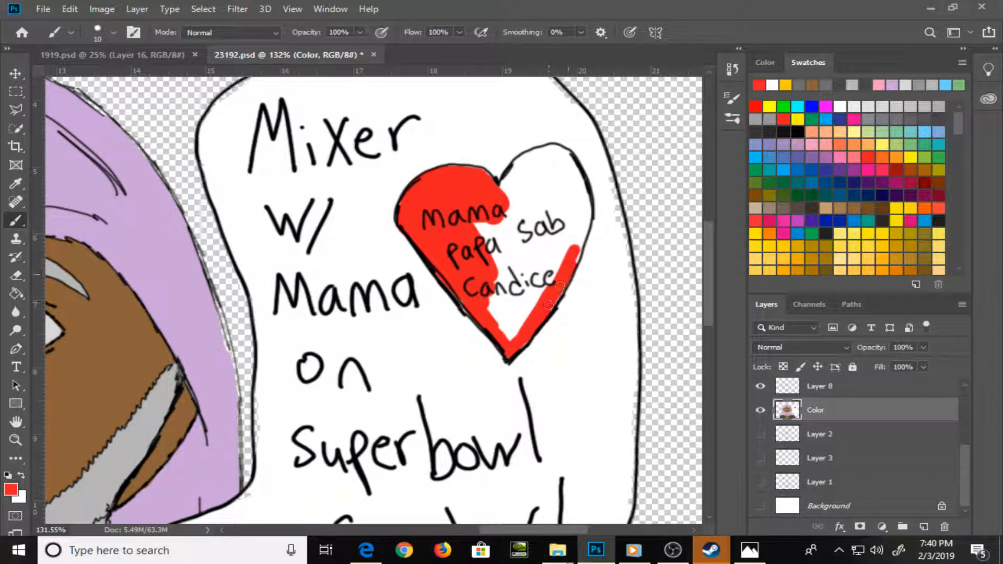
mouse_move(503, 192)
left_mouse_down()
mouse_move(563, 149)
mouse_move(584, 217)
mouse_move(573, 261)
mouse_move(554, 183)
mouse_move(567, 165)
mouse_move(555, 259)
mouse_move(547, 201)
mouse_move(533, 209)
mouse_move(522, 173)
mouse_move(549, 251)
mouse_move(531, 269)
mouse_move(522, 216)
mouse_move(502, 329)
mouse_move(514, 335)
mouse_move(538, 260)
mouse_move(544, 277)
mouse_move(541, 238)
mouse_move(500, 239)
left_mouse_up()
key("]")
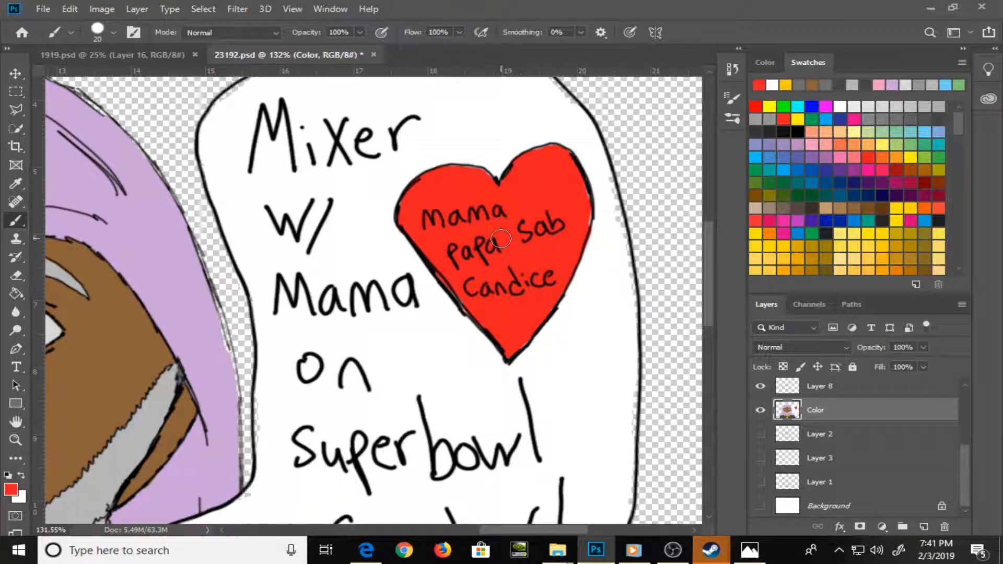
Touch up the white beside the heart and along the speech bubble's edge, and the lilac hair below the bubble's tail
left_click(609, 264, "alt")
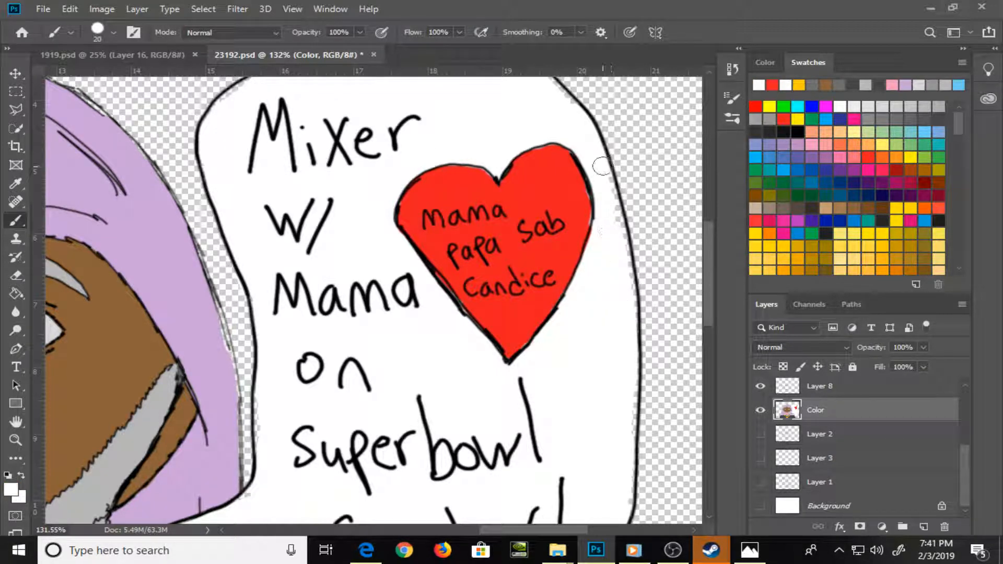
left_click_drag(612, 352, 601, 173)
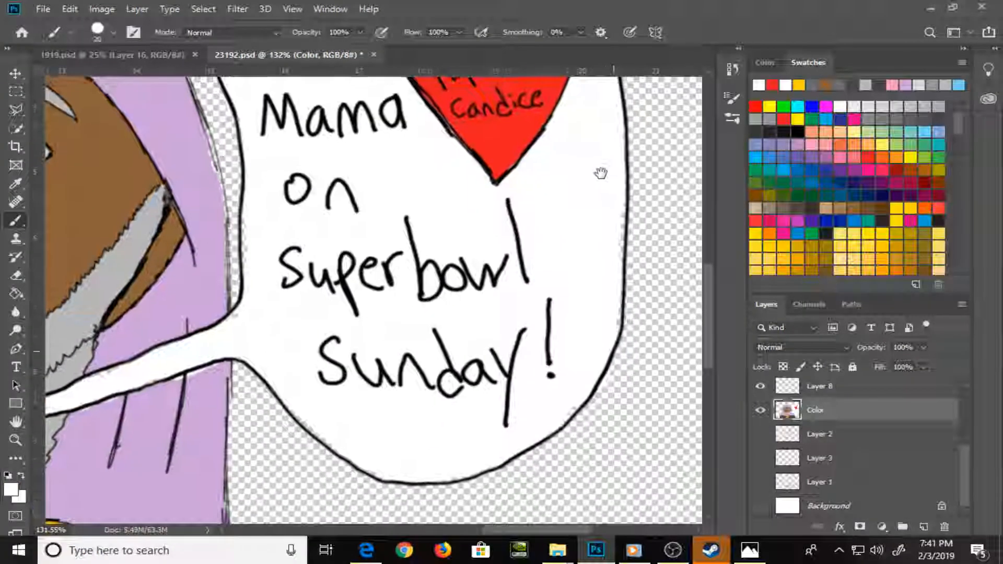
mouse_move(614, 219)
left_mouse_down()
mouse_move(610, 332)
mouse_move(598, 369)
mouse_move(551, 418)
mouse_move(462, 471)
mouse_move(414, 472)
mouse_move(336, 440)
mouse_move(301, 408)
left_mouse_up()
left_click(203, 442, "alt")
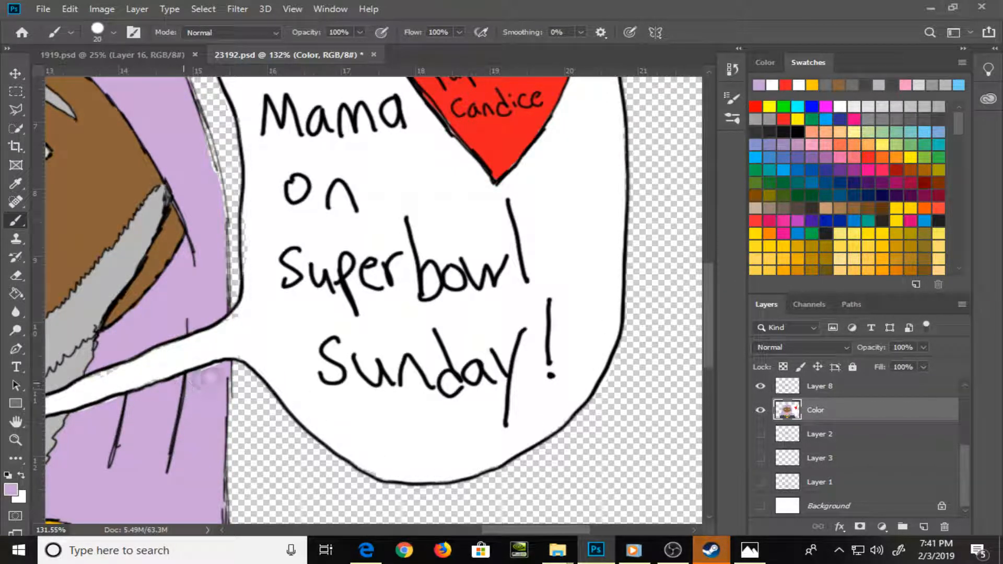
left_click_drag(175, 425, 385, 363)
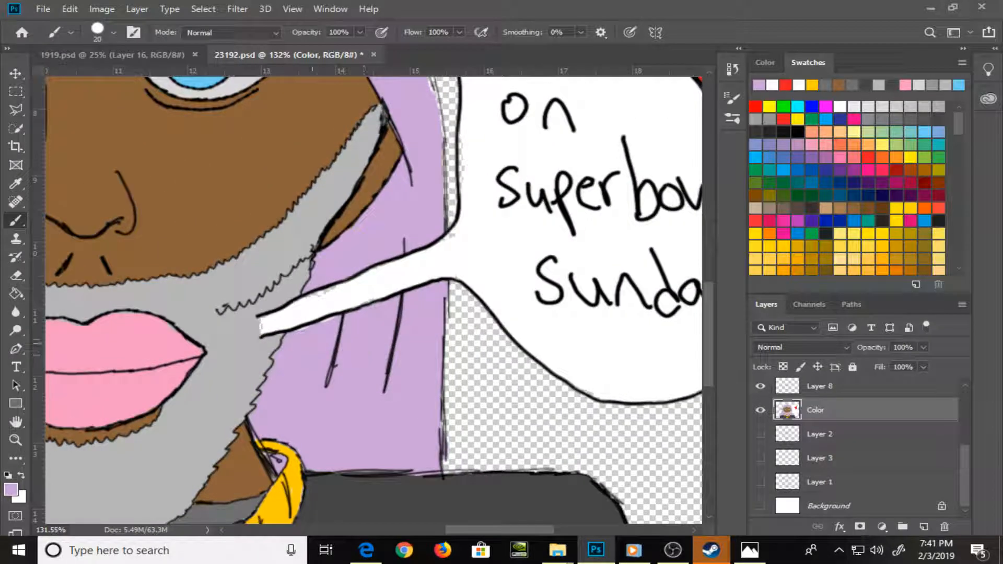
Paint the tip of the speech bubble's tail white and tidy the beard around it with the sampled grey at brush size 10
left_click(469, 287, "alt")
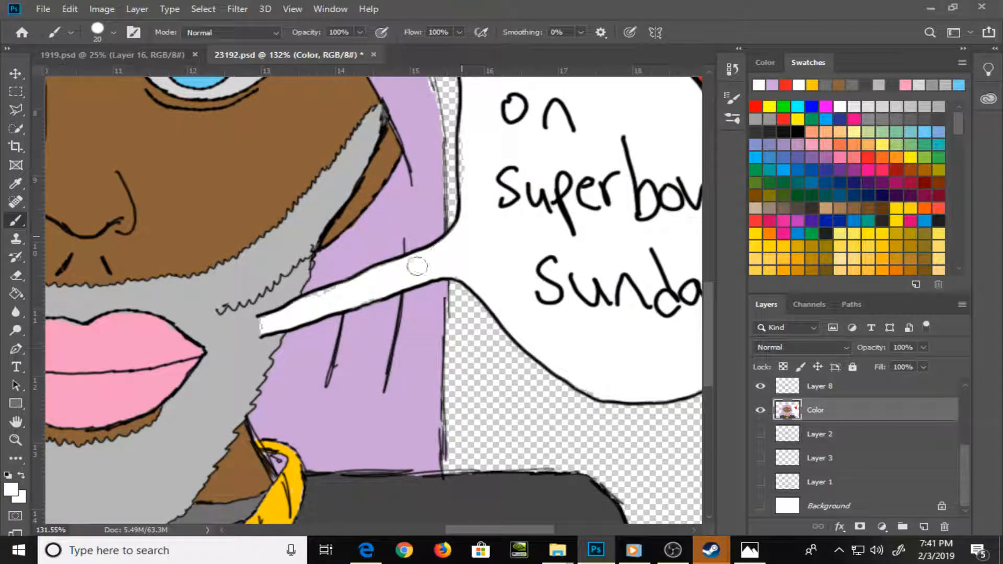
left_click_drag(317, 301, 264, 324)
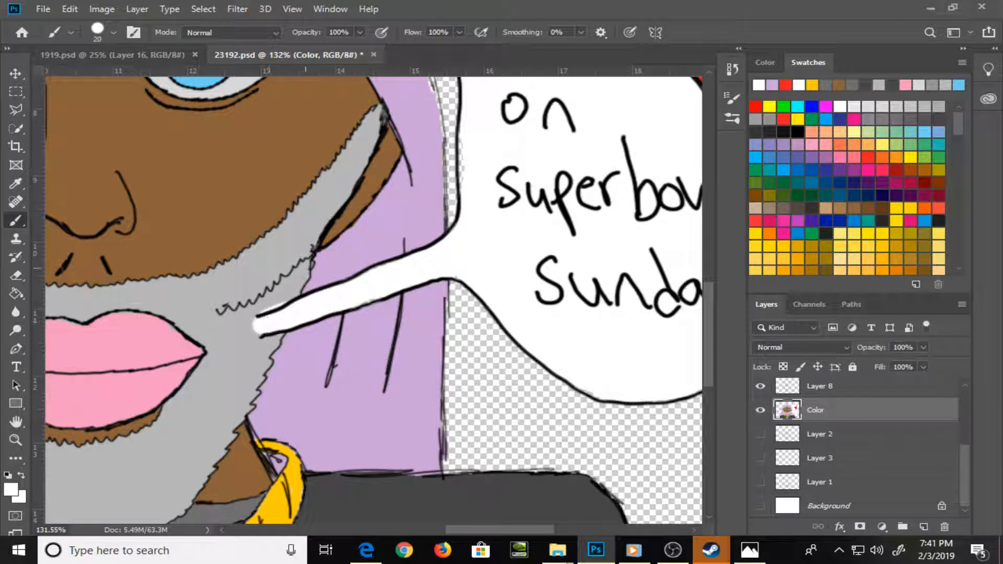
key("bracketleft")
left_click(292, 287, "alt")
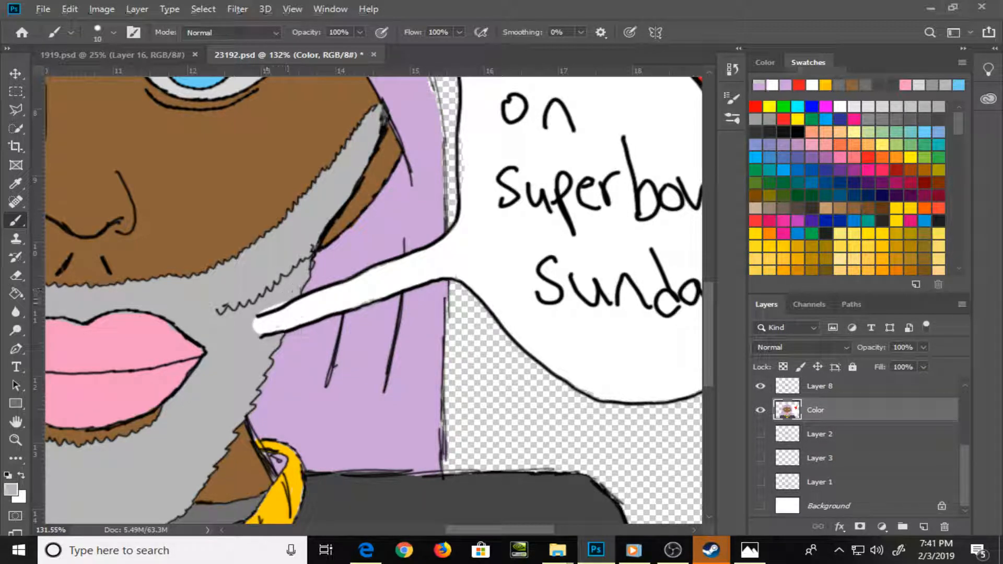
left_click_drag(267, 306, 284, 303)
Retouch the hair's edge beside the speech bubble in lilac and cover the stray lilac marks inside the bubble with white
mouse_move(527, 209)
left_mouse_down()
mouse_move(491, 253)
mouse_move(451, 366)
left_mouse_up()
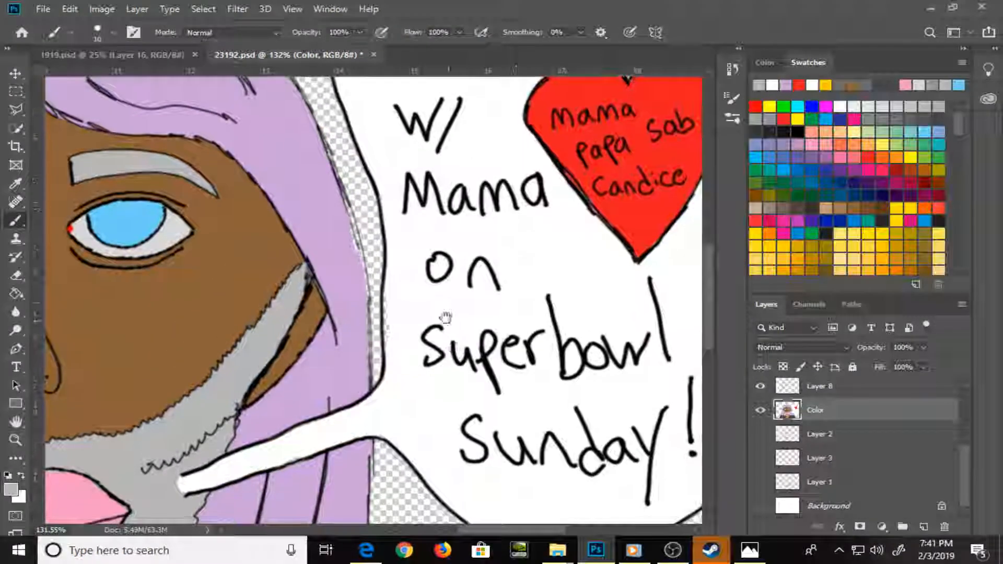
left_click(409, 315, "alt")
left_click(343, 284, "alt")
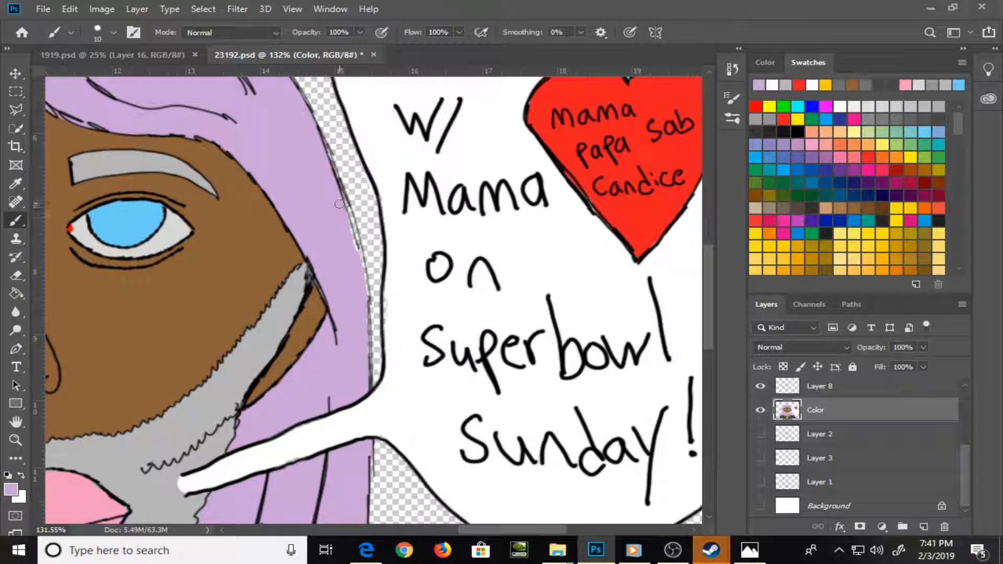
mouse_move(367, 293)
left_mouse_down()
mouse_move(360, 250)
mouse_move(393, 339)
mouse_move(389, 273)
left_mouse_up()
left_click(409, 317)
left_click(421, 306, "alt")
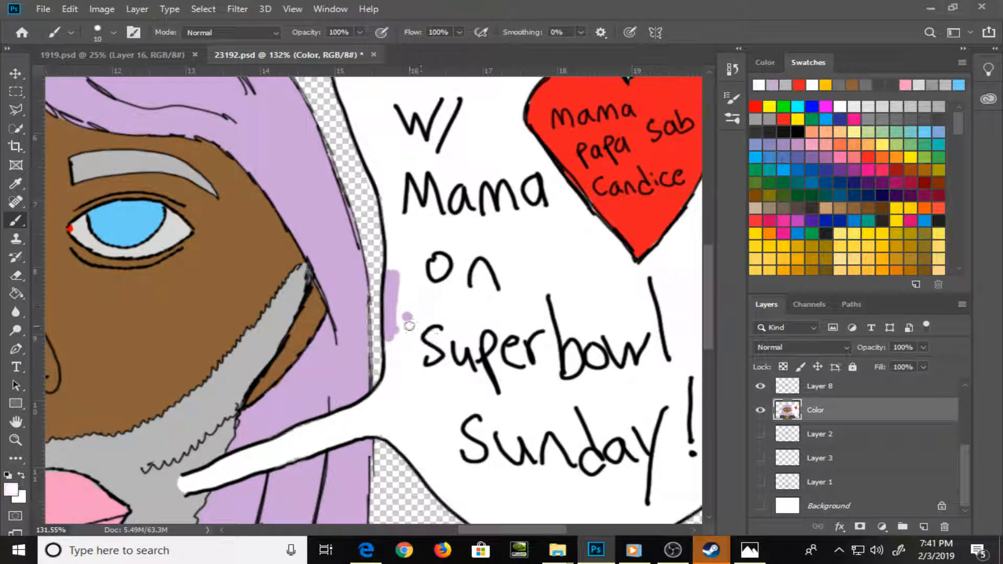
mouse_move(408, 321)
left_mouse_down()
mouse_move(393, 306)
mouse_move(396, 323)
left_mouse_up()
Touch up the white along the speech bubble's upper right edge and the lilac along the top of the hair
left_click_drag(492, 175, 444, 348)
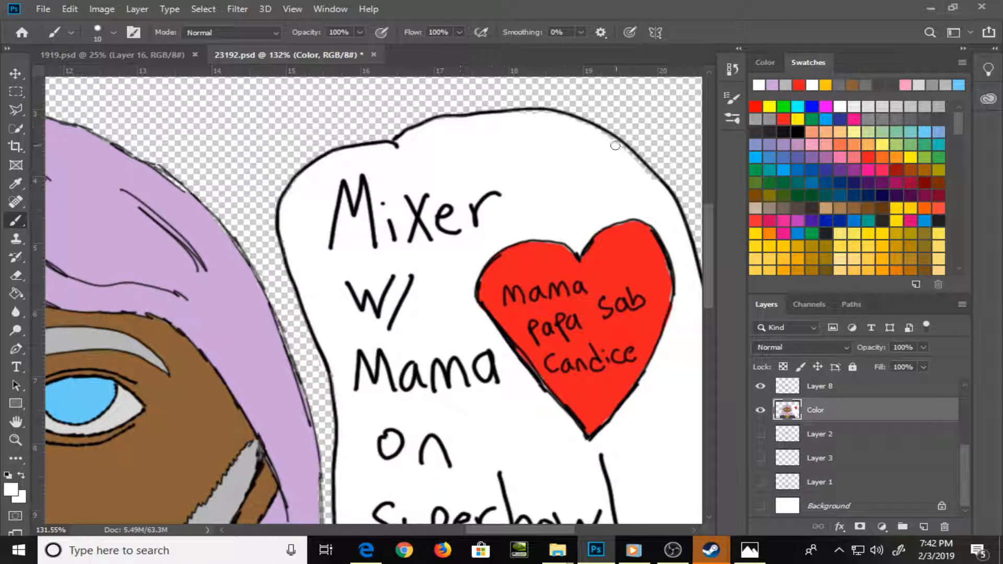
left_click_drag(621, 155, 650, 173)
left_click(179, 253, "alt")
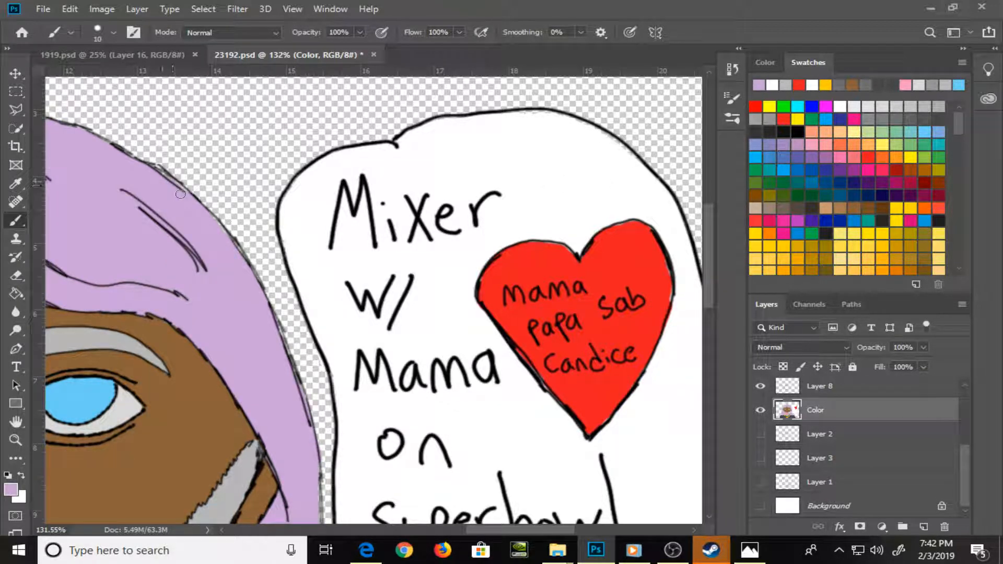
key("ctrl+0")
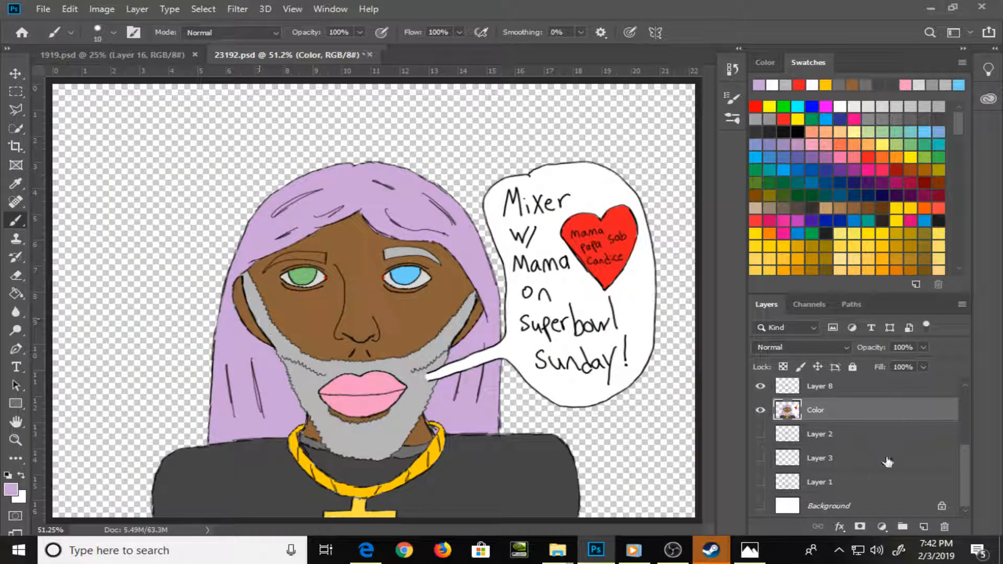
Add a new layer above the Color layer and name it LD
left_click(925, 528)
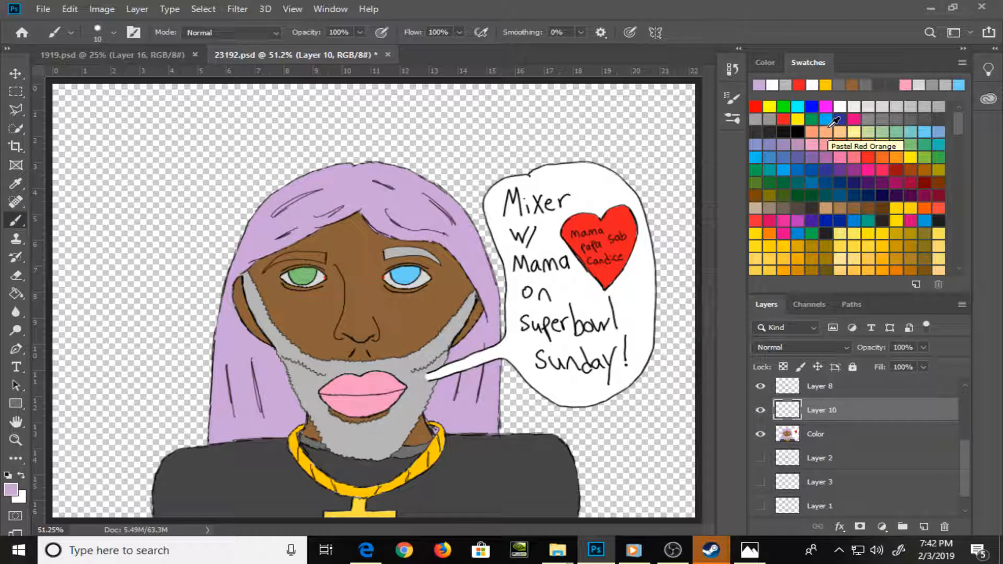
double_click(822, 410)
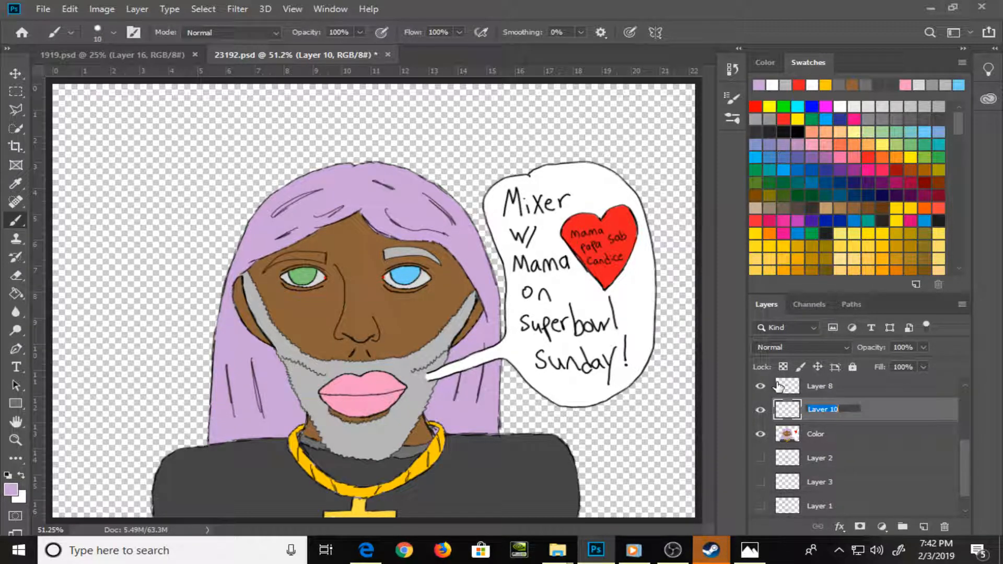
type("LD")
key("Return")
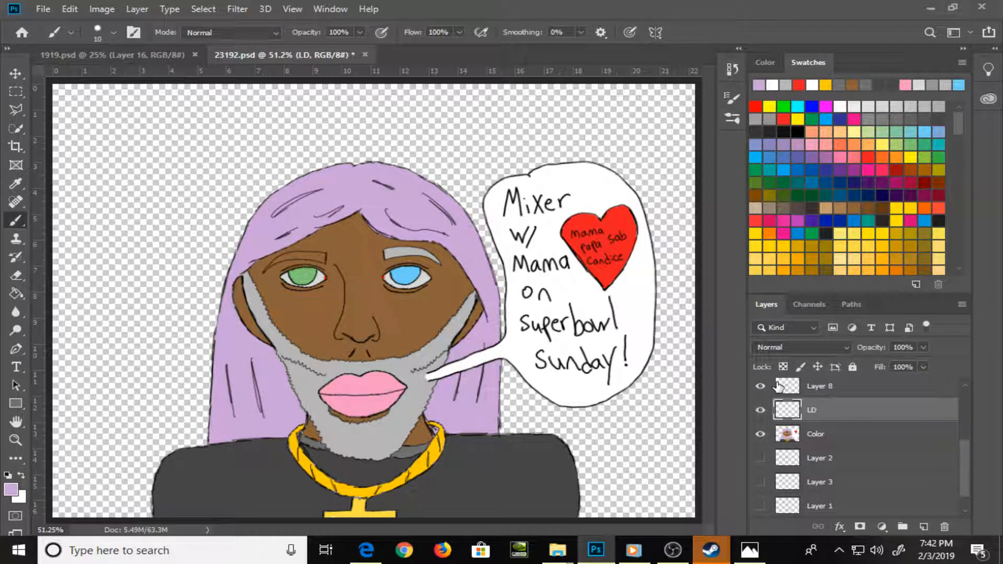
Paint a very pale lilac highlight along the outer edge of the hair on the green-eye side, down to the shoulder
key("z")
mouse_move(266, 222)
left_mouse_down()
mouse_move(309, 284)
mouse_move(328, 277)
left_mouse_up()
key("b")
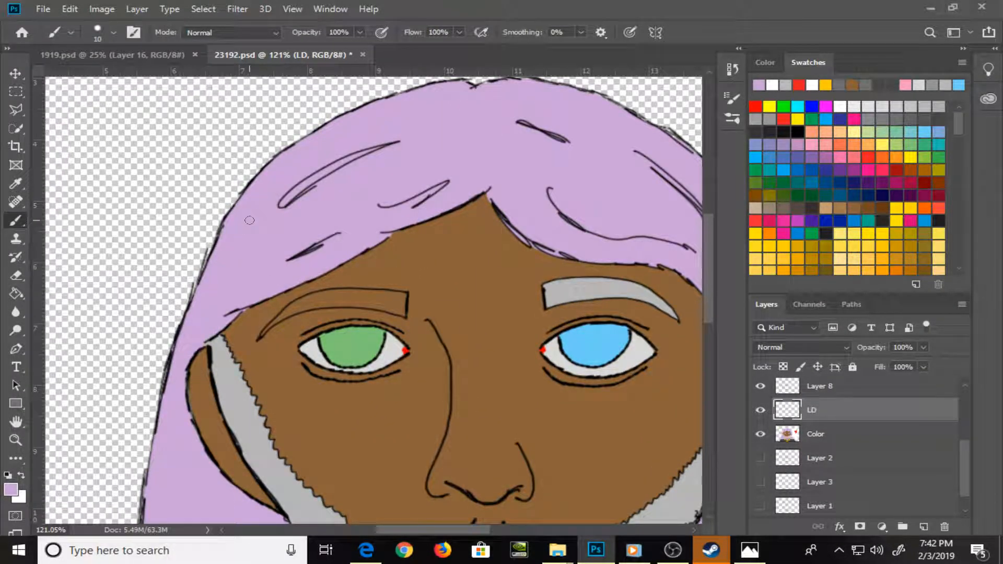
left_click(771, 62)
left_click(793, 85)
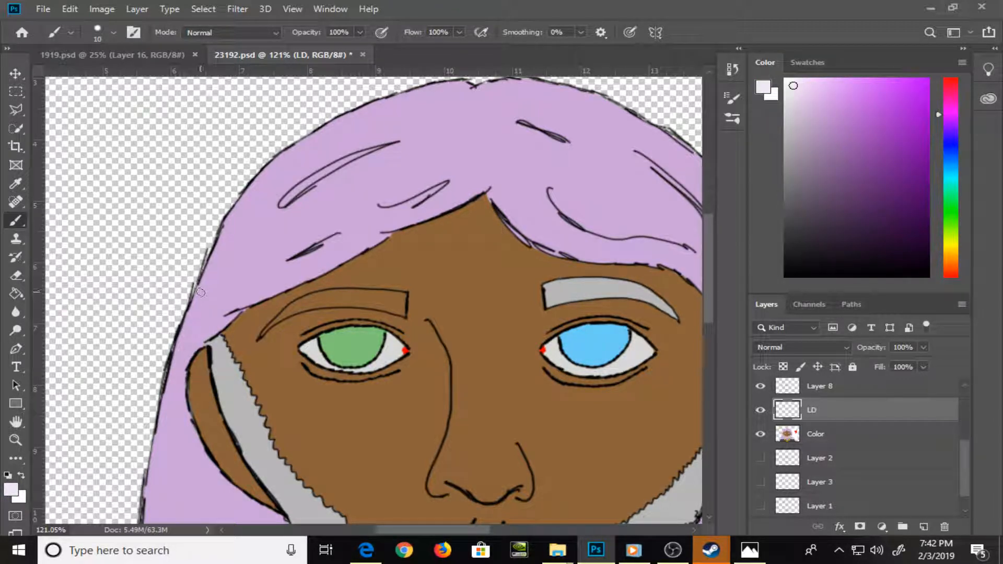
mouse_move(201, 293)
left_mouse_down()
mouse_move(246, 206)
mouse_move(302, 140)
mouse_move(395, 102)
left_mouse_up()
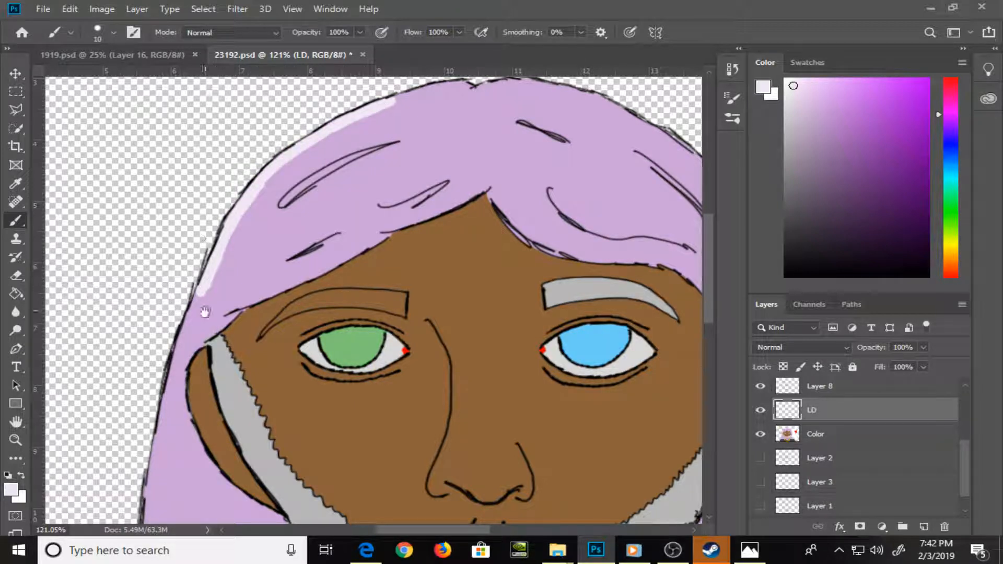
mouse_move(205, 312)
left_mouse_down()
mouse_move(300, 236)
mouse_move(282, 245)
mouse_move(261, 318)
mouse_move(280, 297)
mouse_move(295, 237)
mouse_move(278, 358)
mouse_move(327, 223)
mouse_move(308, 412)
left_mouse_up()
key("bracketleft")
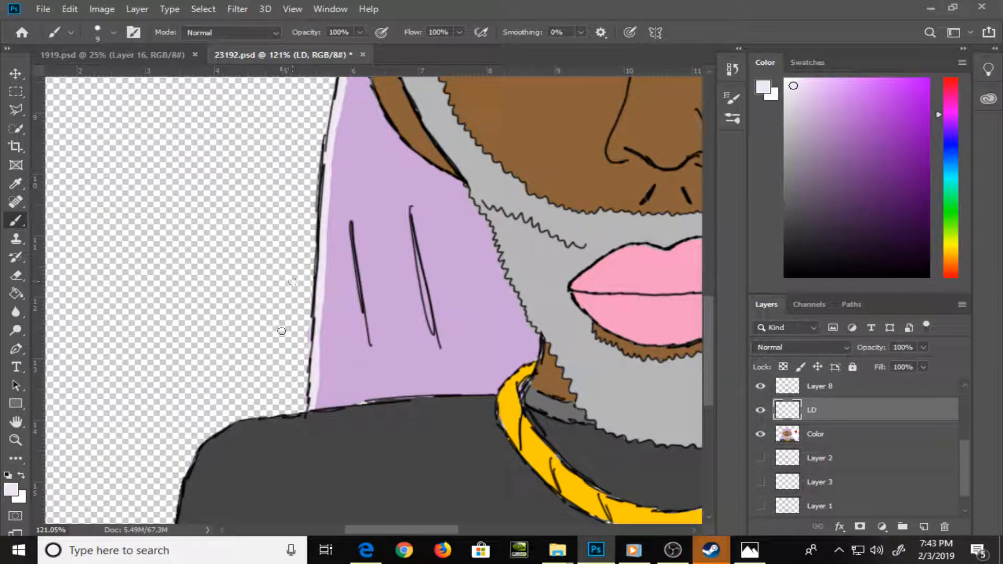
Paint a light grey highlight along the top of the shirt's shoulder, from the sleeve to the gold chain
left_click(256, 427, "alt")
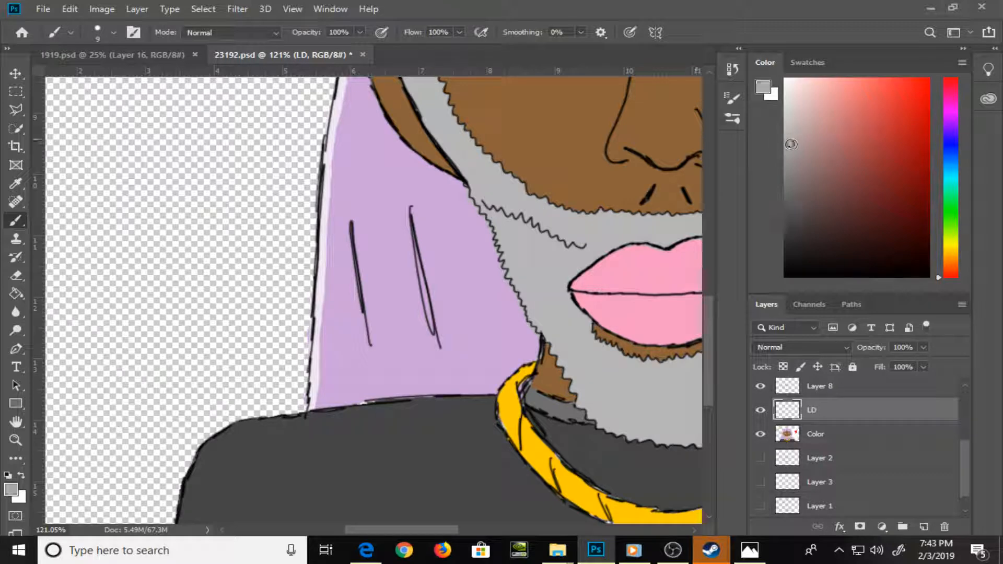
scroll(214, 462, "down", 3)
mouse_move(185, 484)
left_mouse_down()
mouse_move(182, 416)
mouse_move(217, 349)
mouse_move(211, 354)
mouse_move(258, 330)
mouse_move(489, 311)
left_mouse_up()
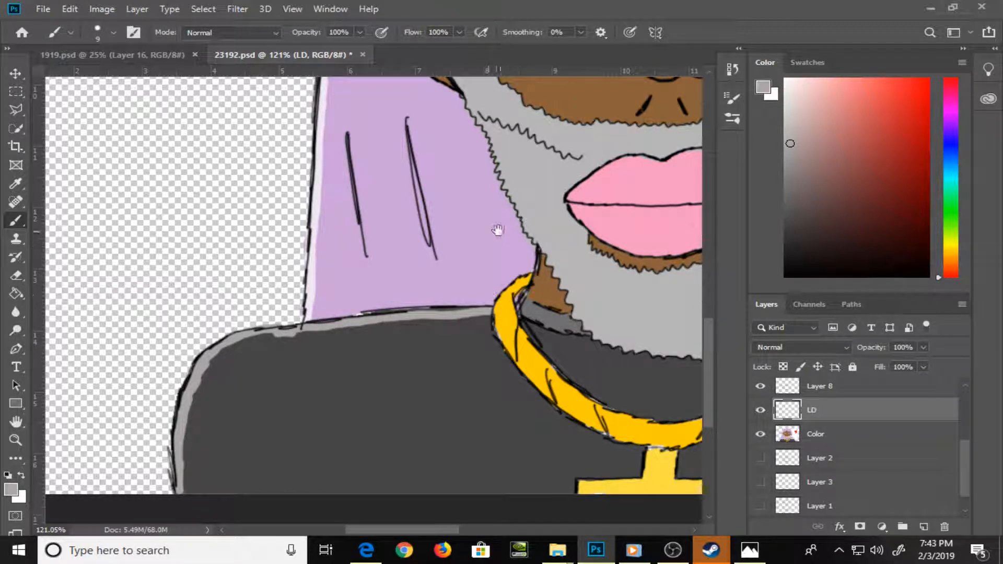
Fill the eyebrow above the green eye with the other eyebrow's grey on the Color layer, and clean its edges with skin brown
left_click_drag(497, 230, 336, 452)
left_click_drag(285, 250, 338, 343)
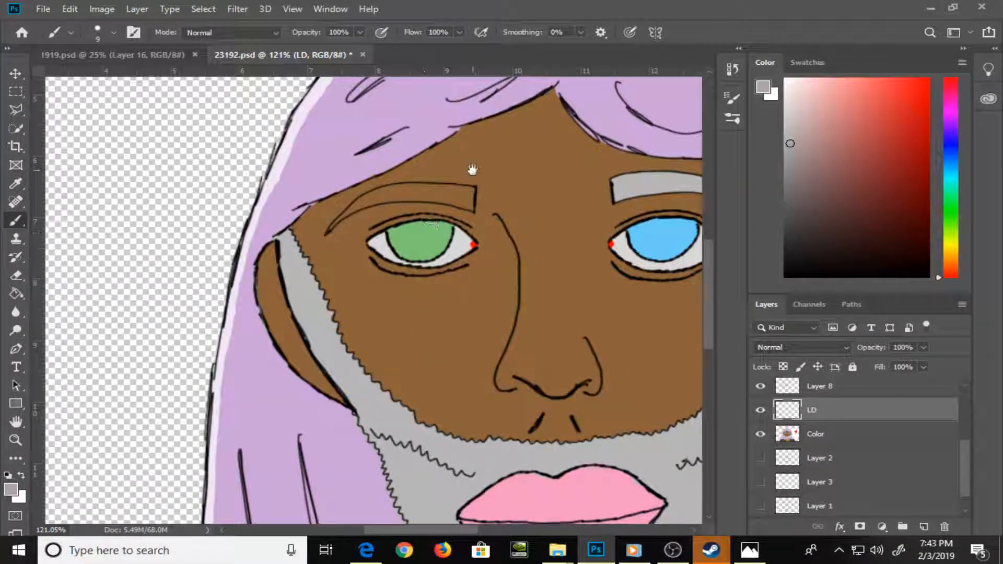
left_click_drag(525, 249, 397, 313)
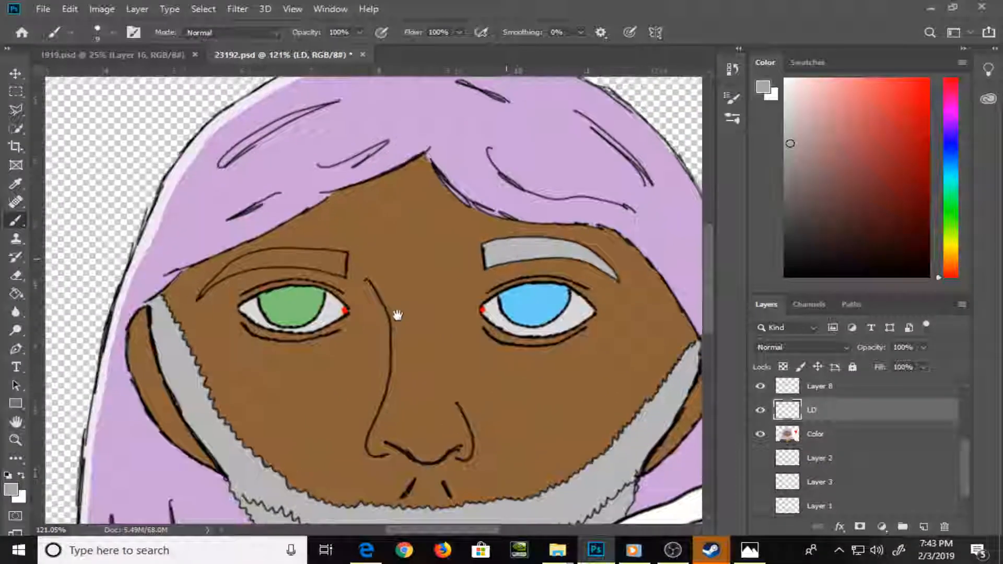
left_click(839, 433)
left_click(551, 241, "alt")
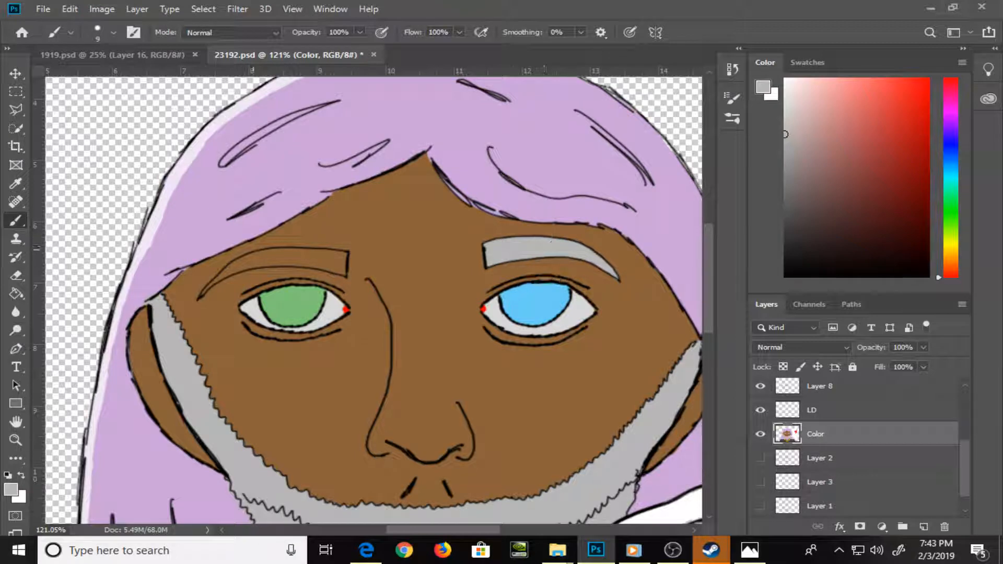
mouse_move(241, 258)
left_mouse_down()
mouse_move(229, 273)
mouse_move(265, 265)
left_mouse_up()
scroll(275, 265, "up", 5)
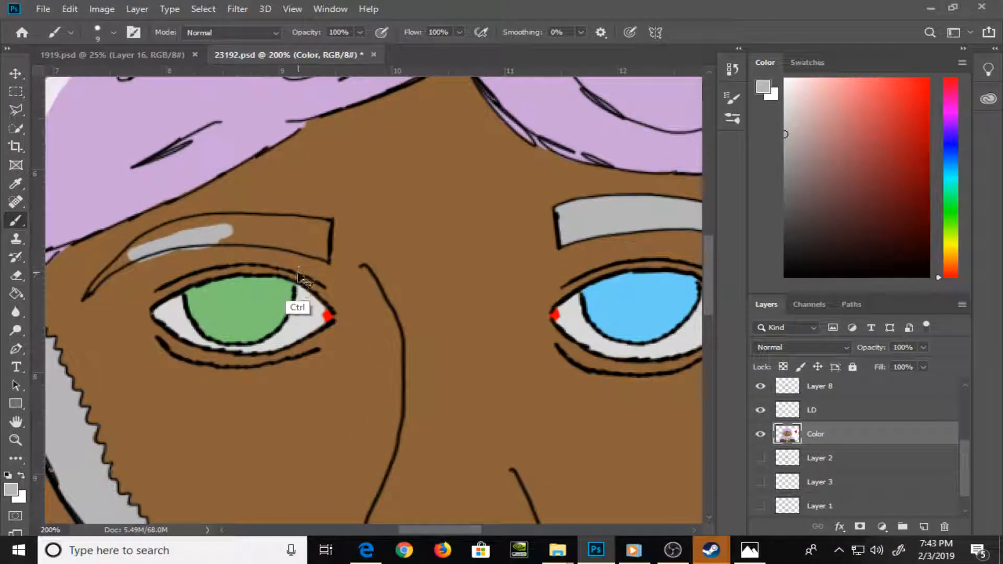
left_click_drag(501, 369, 493, 367)
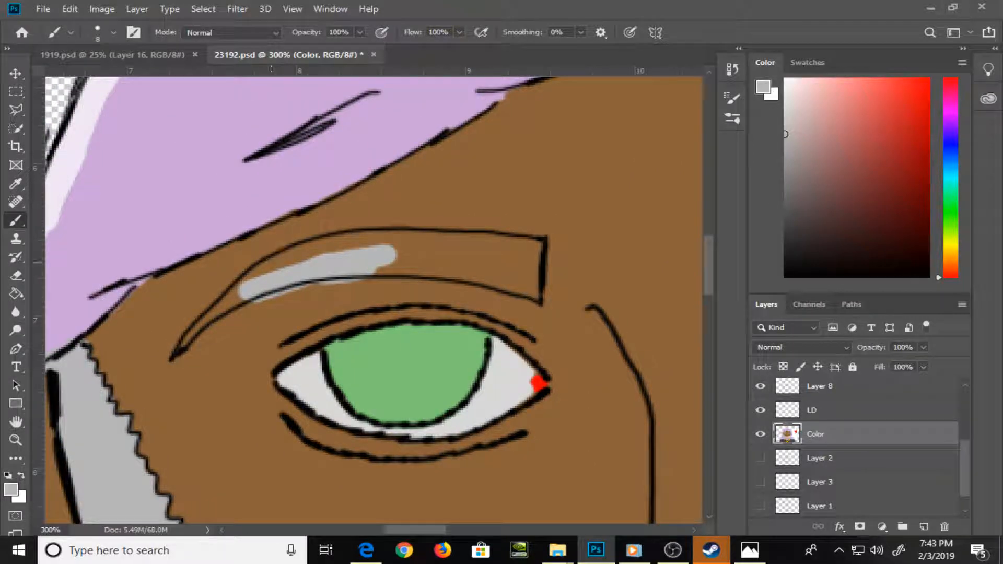
left_click_drag(244, 292, 179, 347)
mouse_move(241, 288)
left_mouse_down()
mouse_move(366, 243)
mouse_move(293, 253)
mouse_move(331, 243)
mouse_move(510, 245)
mouse_move(455, 252)
mouse_move(526, 240)
mouse_move(538, 250)
mouse_move(534, 290)
mouse_move(473, 272)
mouse_move(374, 269)
mouse_move(475, 264)
mouse_move(484, 250)
mouse_move(523, 262)
left_mouse_up()
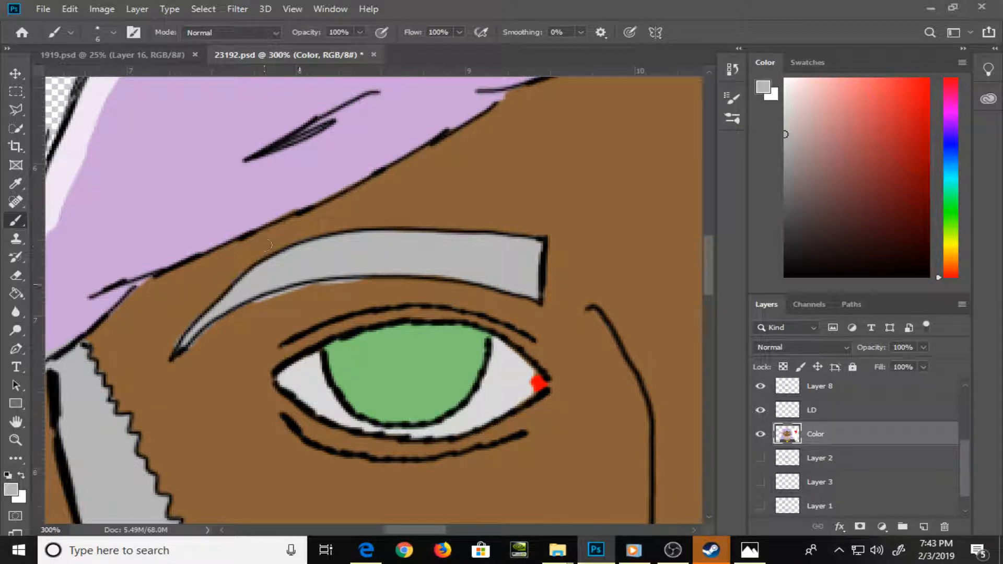
left_click(313, 311, "alt")
mouse_move(180, 355)
left_mouse_down()
mouse_move(295, 293)
mouse_move(367, 290)
left_mouse_up()
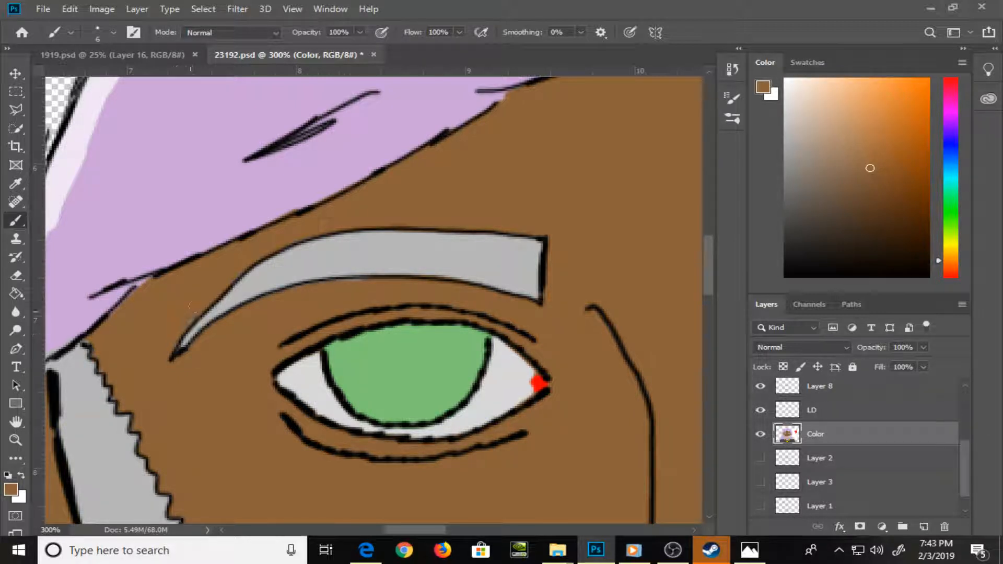
Paint a round black pupil in the centre of the green eye and another in the blue eye
left_click(233, 308, "alt")
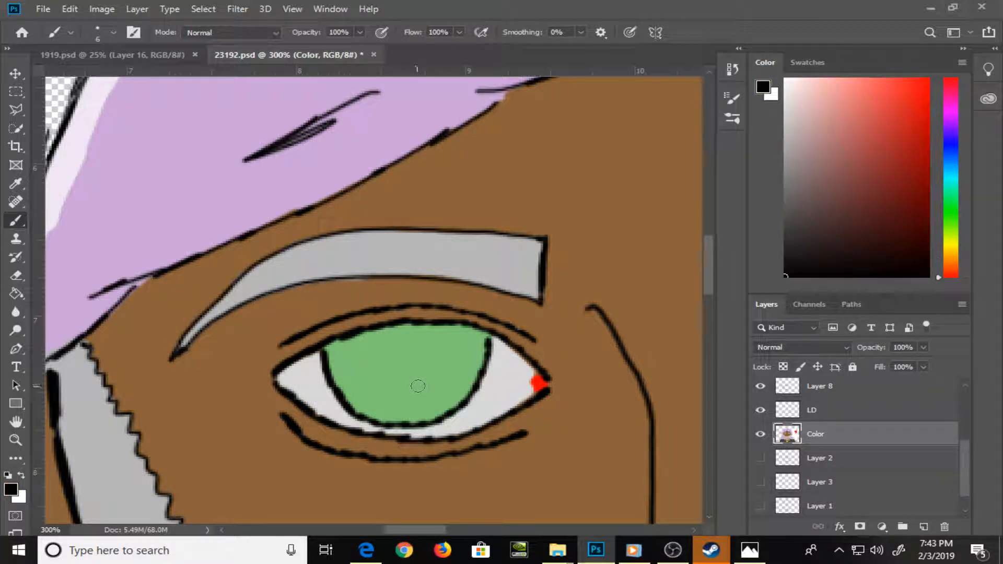
left_click_drag(419, 381, 425, 385)
left_click_drag(575, 407, 161, 314)
left_click_drag(552, 314, 446, 334)
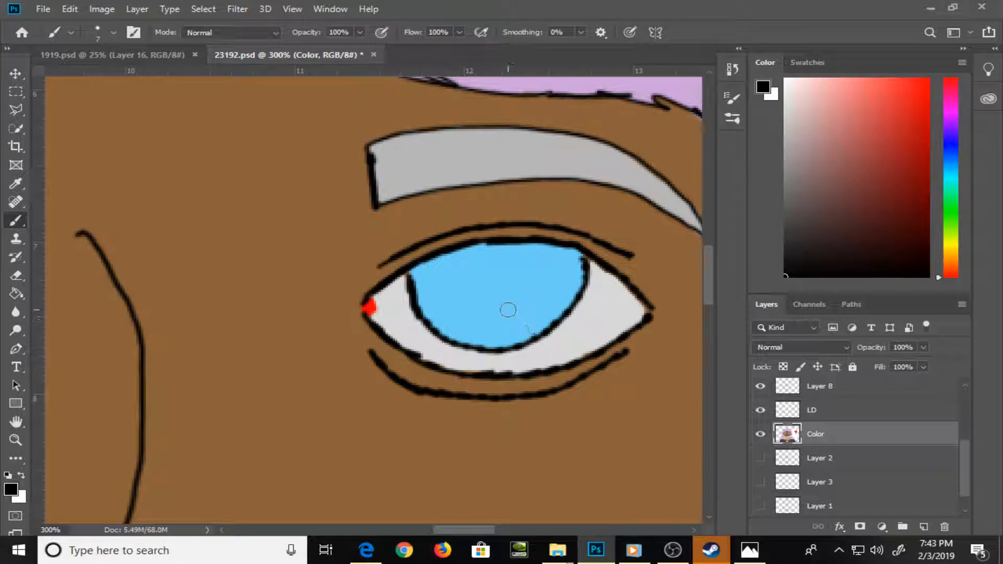
left_click_drag(509, 311, 518, 310)
left_click_drag(186, 338, 524, 361)
left_click_drag(189, 320, 539, 345)
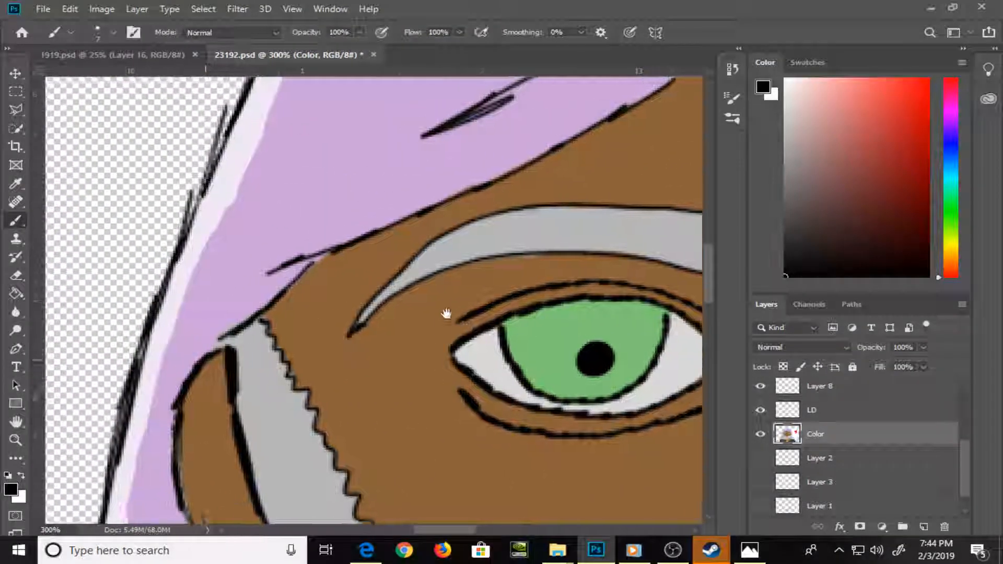
On the LD layer, paint a dark brown shadow inside the ear on the green-eye side, along the edge of the sideburn
mouse_move(461, 276)
left_mouse_down()
mouse_move(405, 310)
mouse_move(493, 297)
left_mouse_up()
key("bracketleft")
key("bracketleft")
left_click(452, 296, "alt")
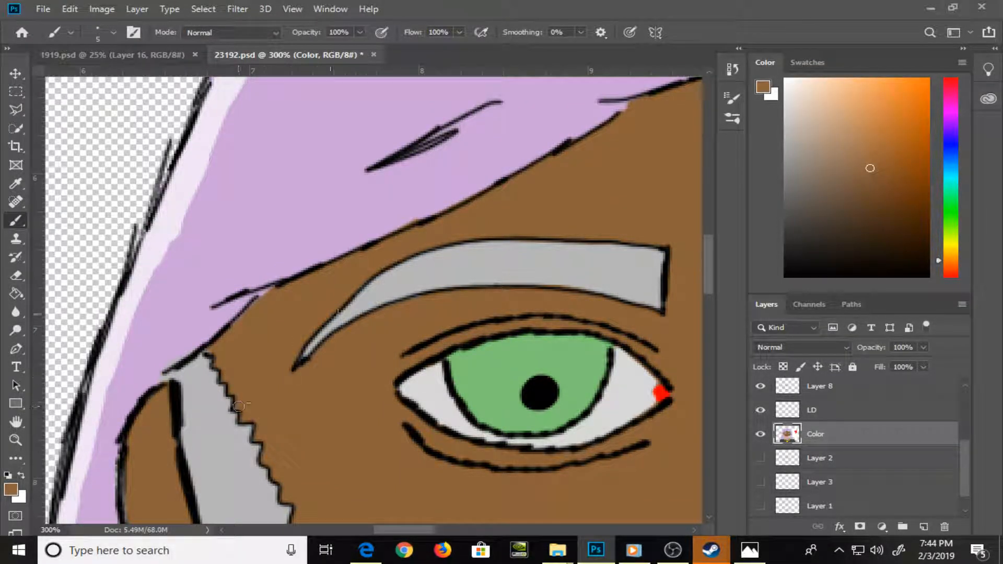
left_click(822, 411)
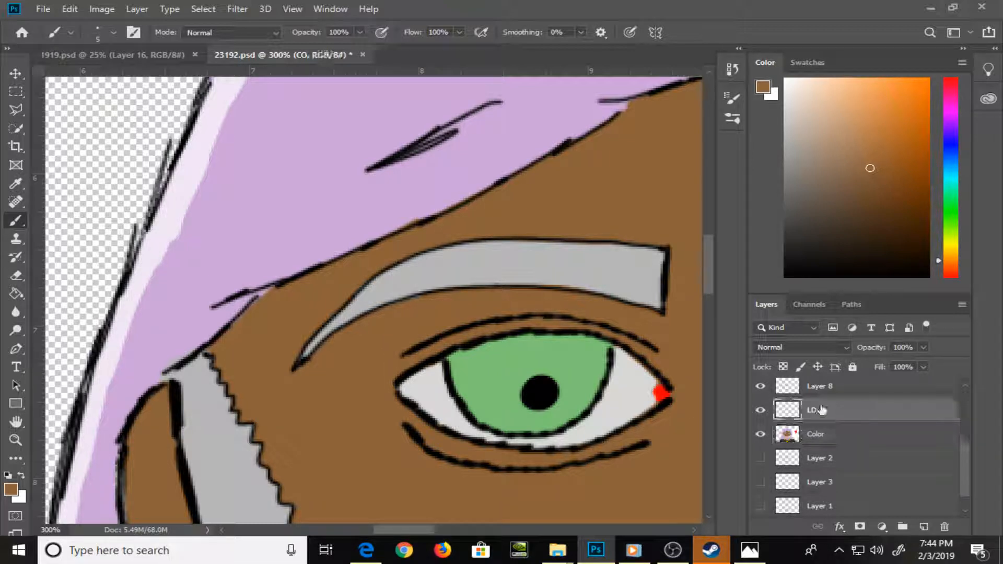
left_click_drag(336, 412, 365, 299)
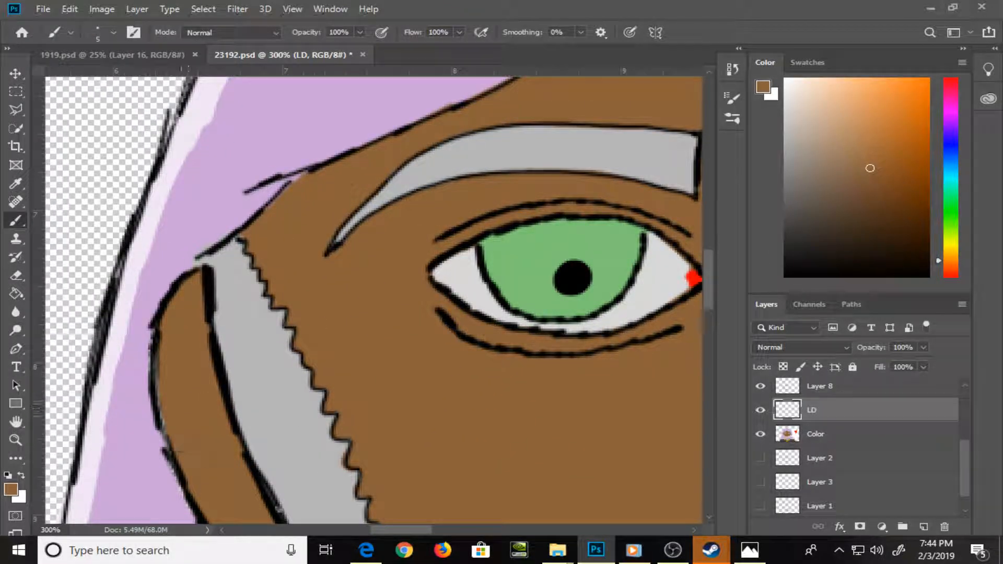
key("ctrl+minus")
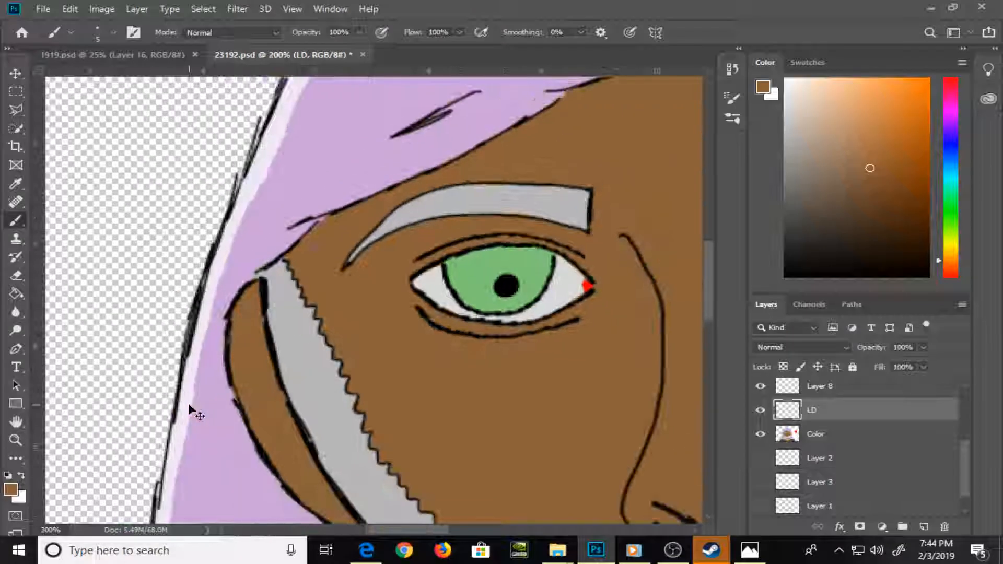
left_click_drag(385, 390, 367, 289)
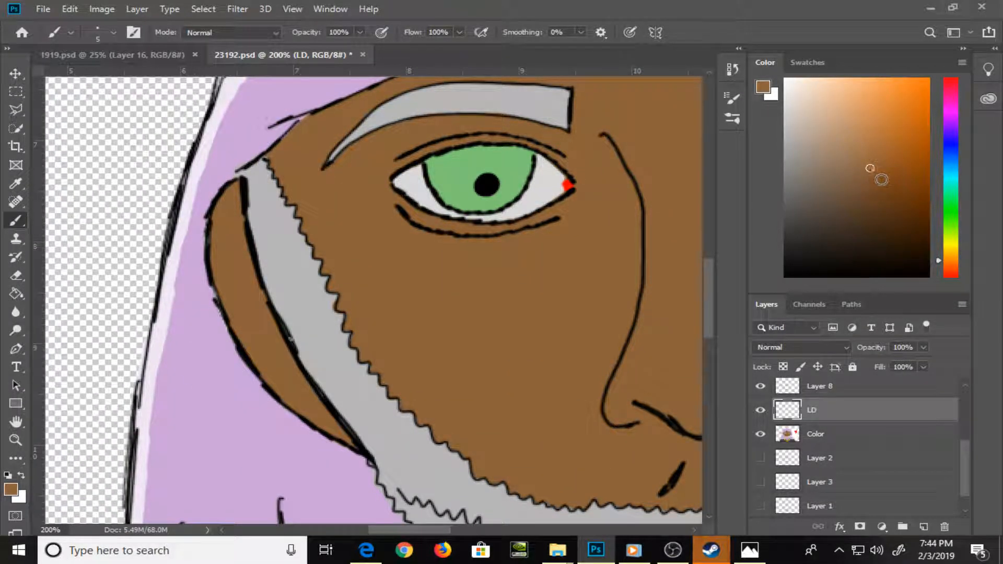
left_click(883, 208)
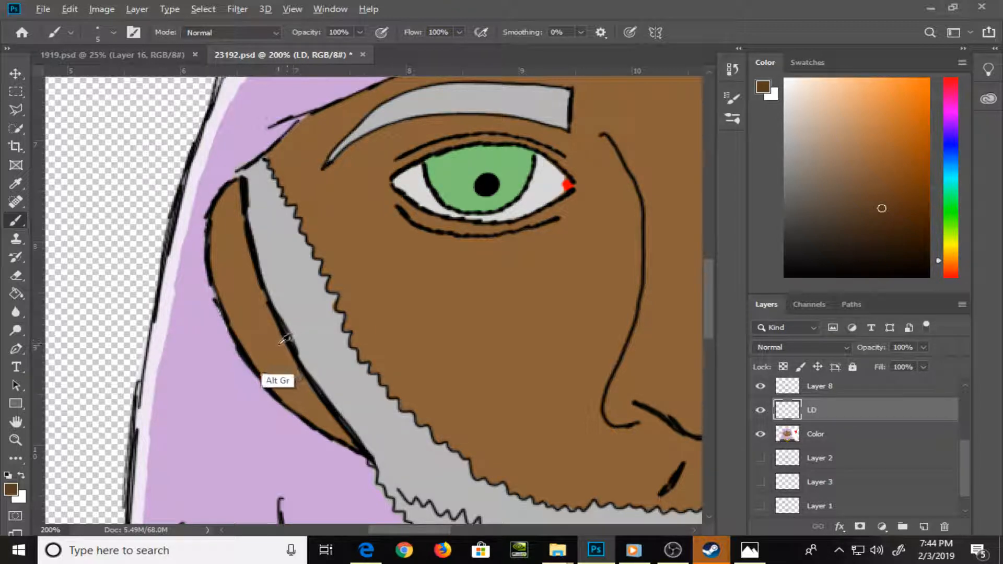
mouse_move(255, 279)
left_mouse_down()
mouse_move(302, 380)
mouse_move(262, 322)
mouse_move(315, 395)
left_mouse_up()
left_click_drag(296, 361, 321, 401)
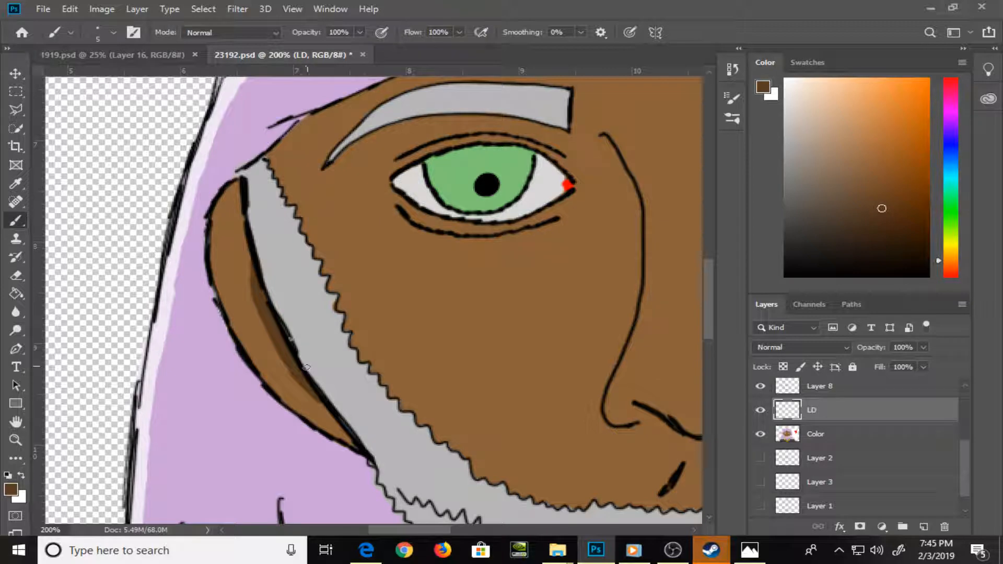
Paint a thin light grey highlight along the outer edge of the sideburn and beard on the green-eye side, down to the neck
mouse_move(396, 439)
left_mouse_down()
mouse_move(217, 314)
mouse_move(238, 394)
left_mouse_up()
left_click(222, 376, "alt")
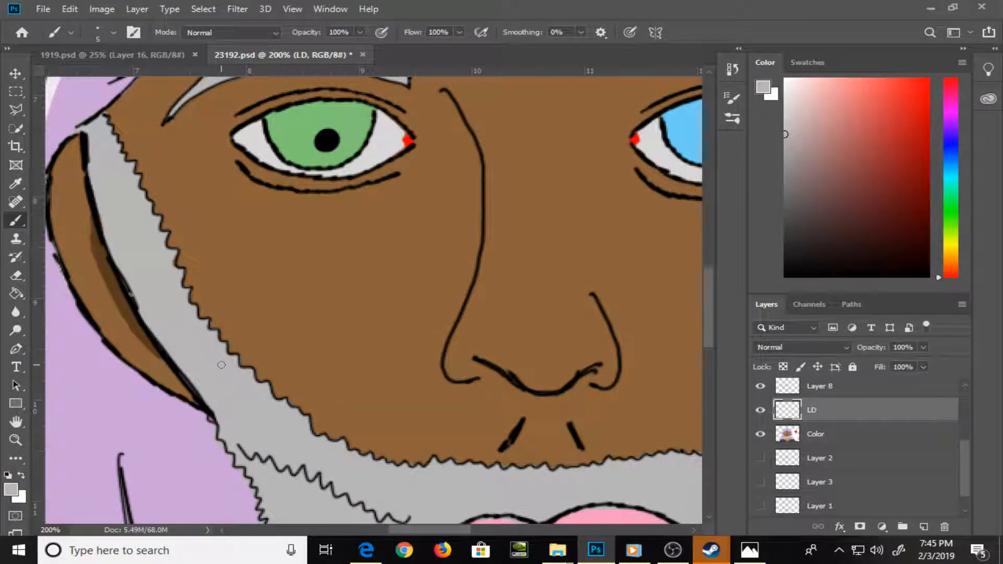
left_click(788, 111)
key("bracketleft")
mouse_move(90, 132)
left_mouse_down()
mouse_move(140, 303)
mouse_move(214, 413)
left_mouse_up()
scroll(222, 435, "down", 4)
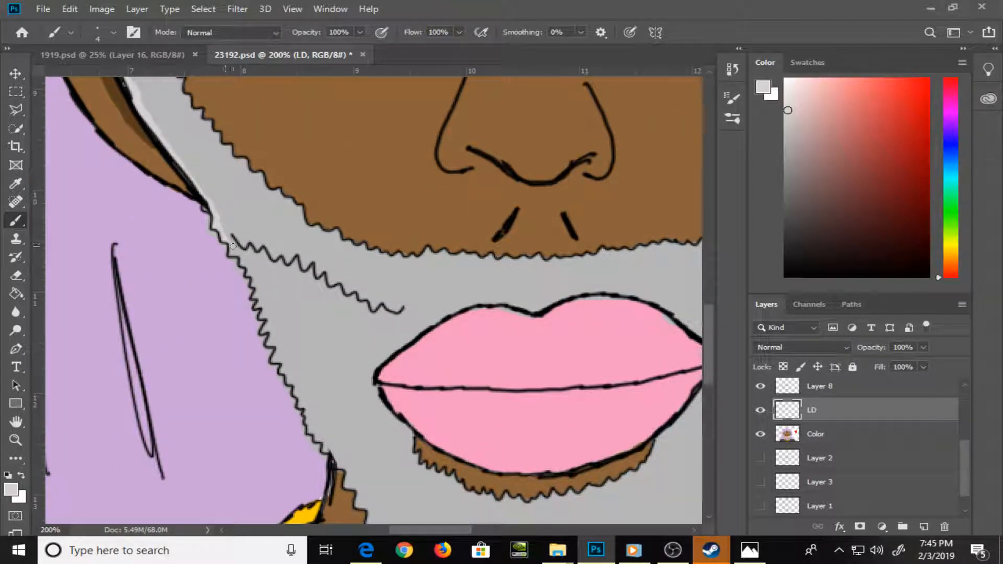
left_click_drag(240, 260, 321, 439)
Paint very pale lilac highlights along the two long strand lines in the lower hair beside the beard on the green-eye side
left_click_drag(239, 429, 423, 373)
left_click(316, 290, "alt")
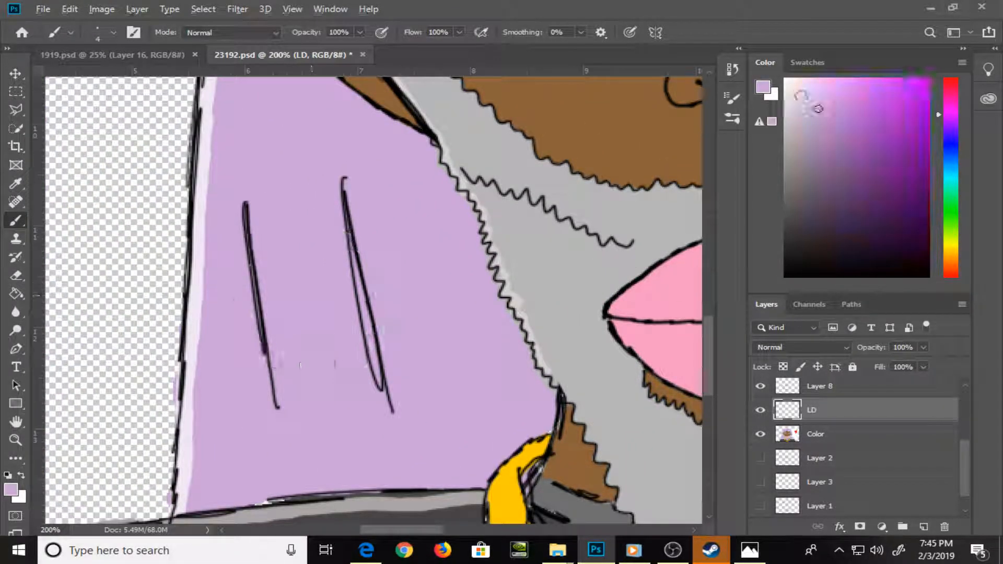
left_click(805, 93)
mouse_move(252, 213)
left_mouse_down()
mouse_move(285, 408)
mouse_move(276, 387)
left_mouse_up()
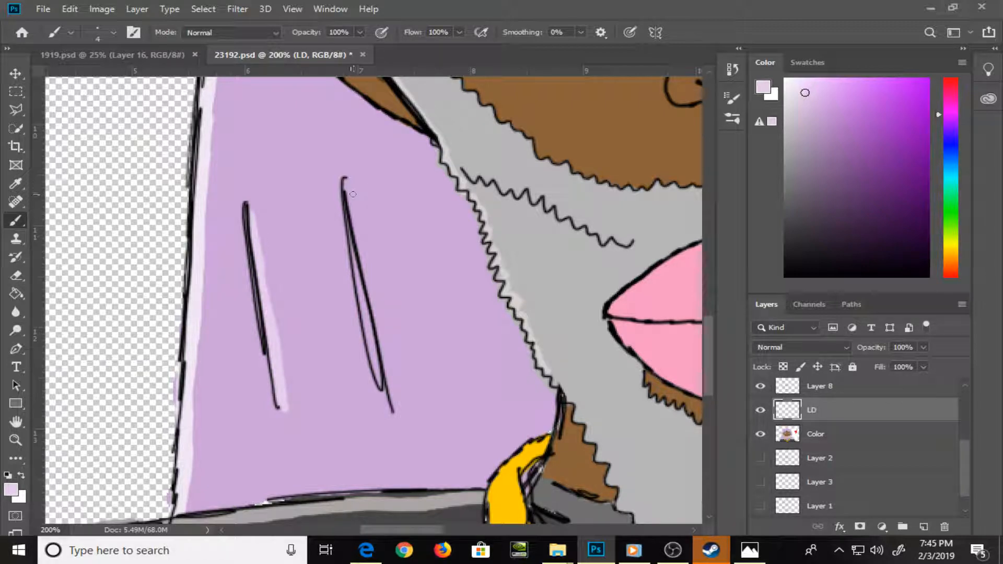
left_click_drag(353, 195, 393, 400)
left_click_drag(380, 256, 395, 413)
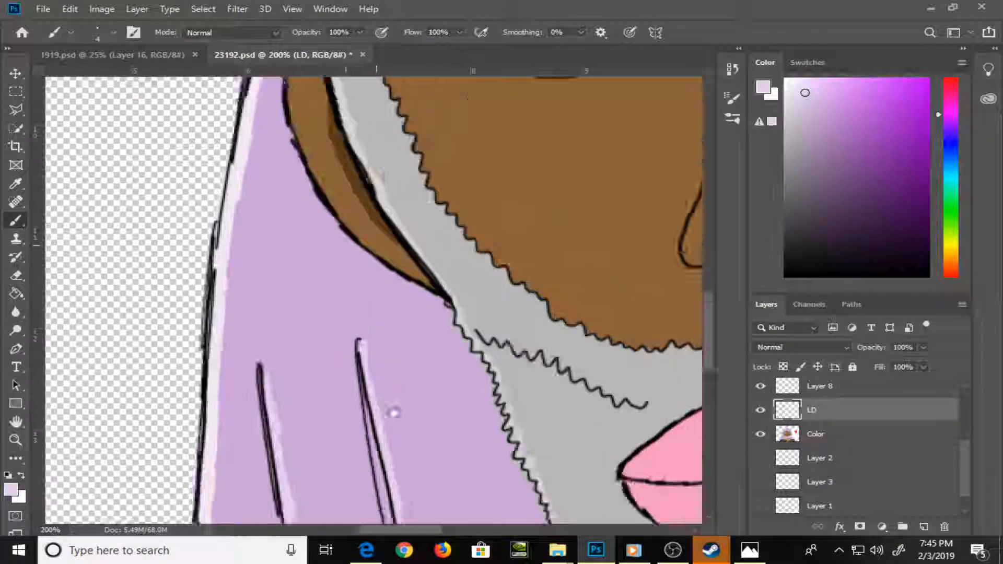
Paint the same pale lilac highlights on the three strand lines in the hair above the green eye
scroll(393, 412, "up", 10)
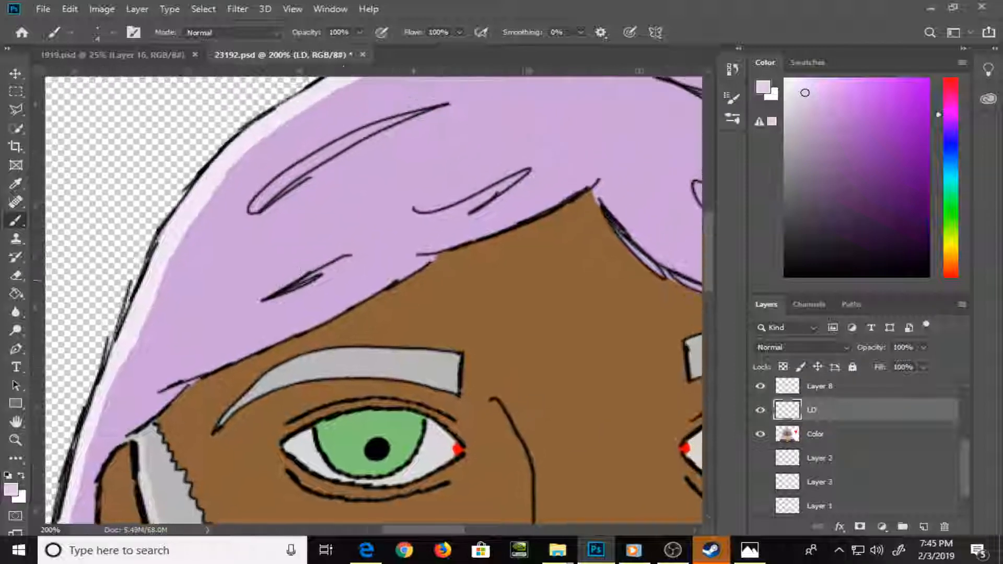
left_click_drag(301, 271, 270, 295)
mouse_move(327, 164)
left_mouse_down()
mouse_move(403, 118)
mouse_move(313, 159)
mouse_move(374, 114)
left_mouse_up()
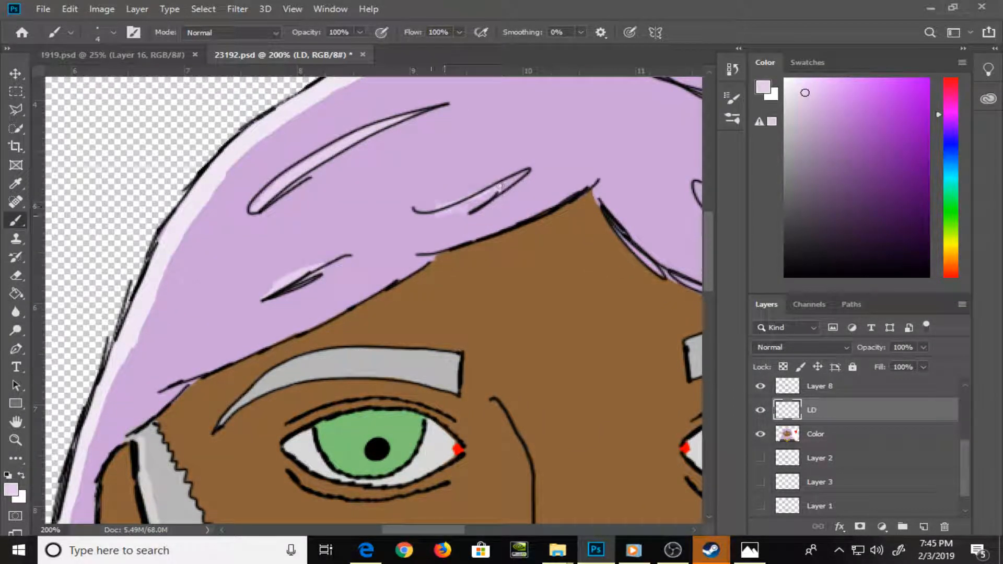
Paint a slightly darker brown shadow on the forehead under the hairline above the green eye, from the parting to the sideburn
left_click_drag(473, 313, 473, 210)
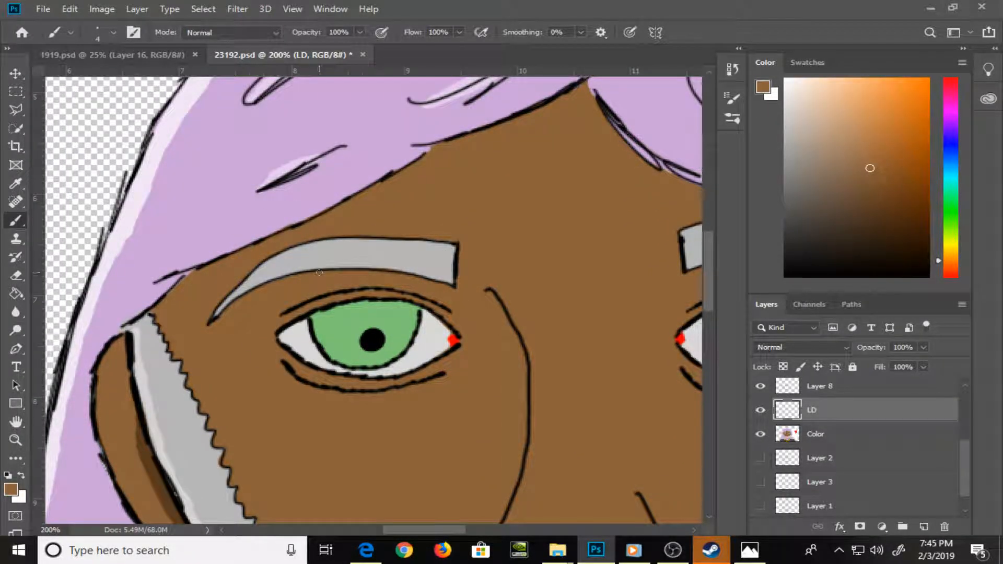
left_click(870, 180)
left_click_drag(467, 144, 588, 90)
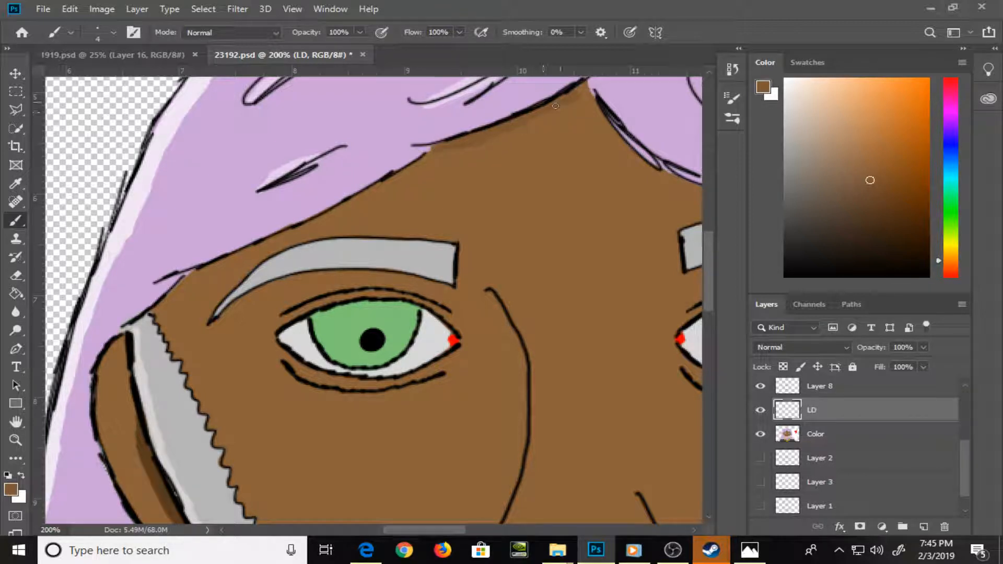
left_click_drag(432, 156, 157, 306)
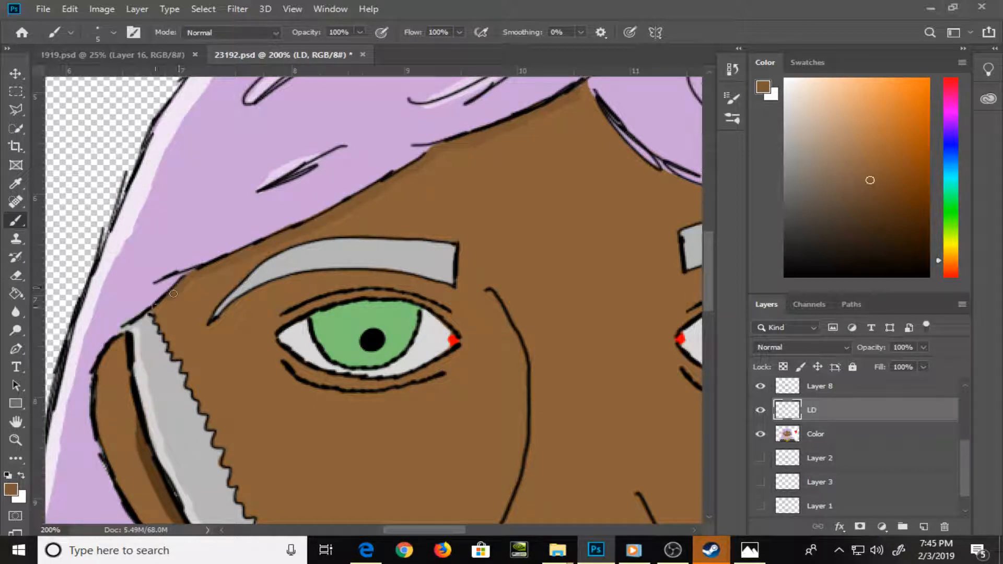
Continue the darker brown skin shadow under the hairline on the blue-eye side, from the parting down to the sideburn
key("space")
left_click_drag(559, 245, 257, 337)
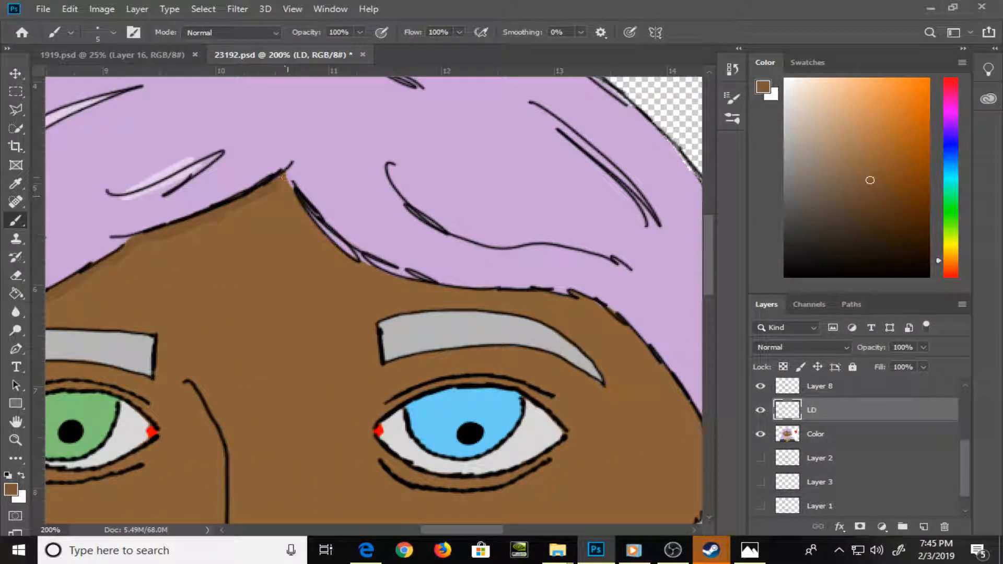
mouse_move(286, 177)
left_mouse_down()
mouse_move(310, 220)
mouse_move(346, 251)
mouse_move(316, 224)
left_mouse_up()
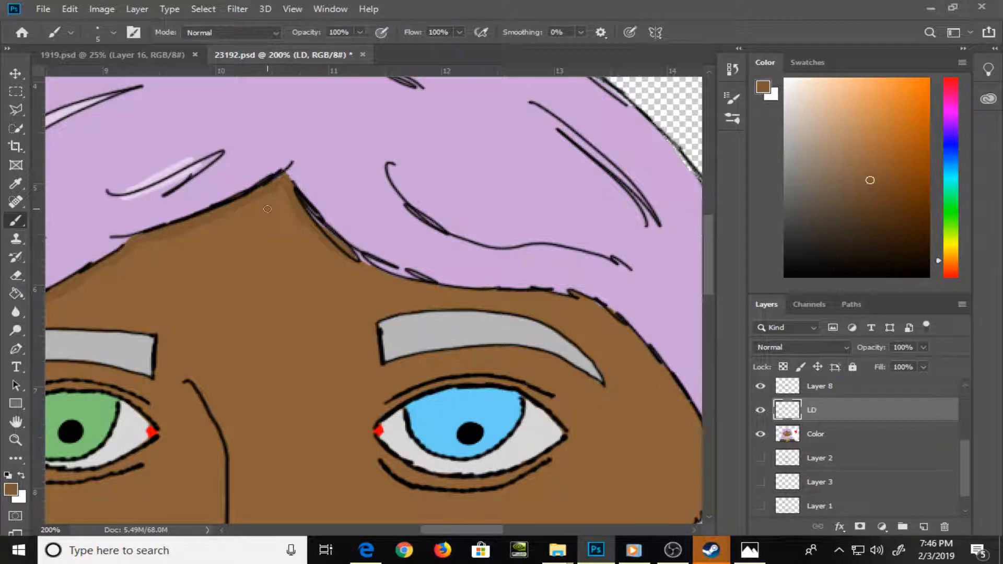
key("w")
key("r")
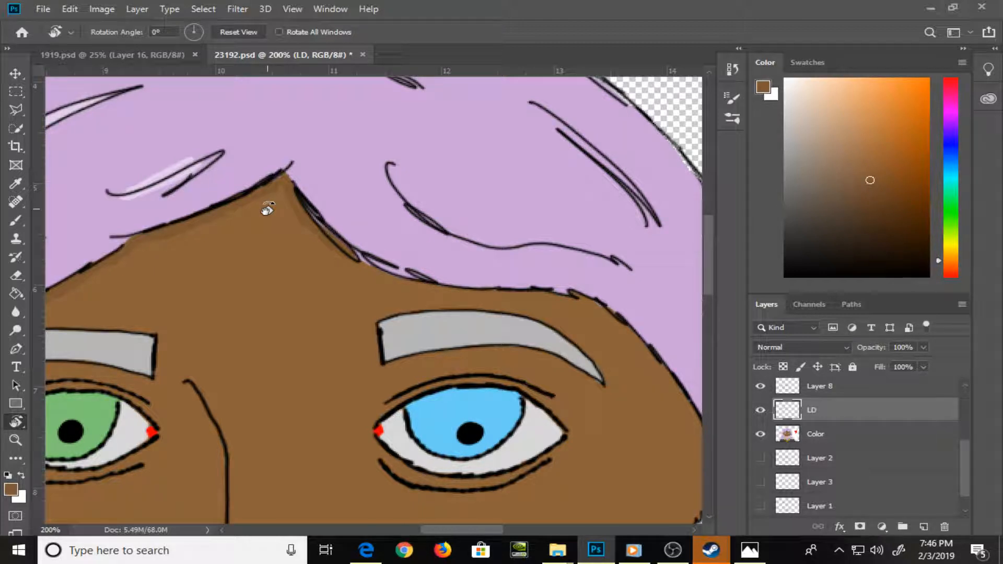
left_click_drag(437, 315, 188, 294)
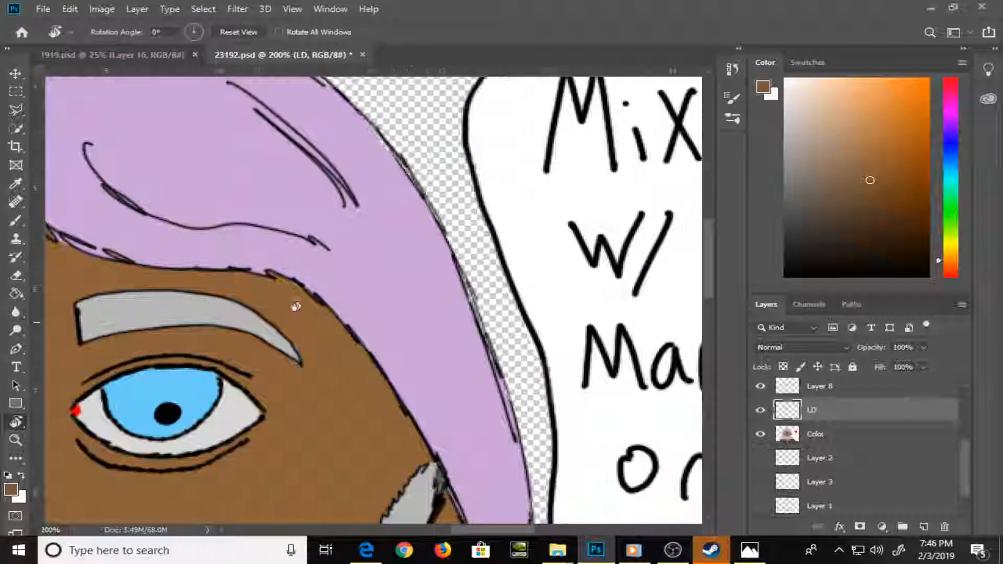
key("b")
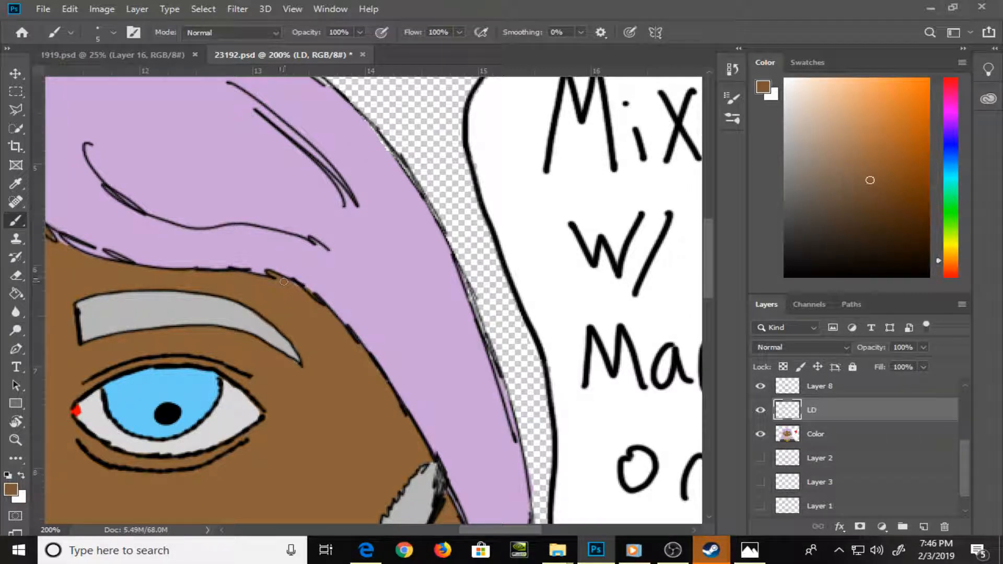
left_click_drag(284, 282, 381, 377)
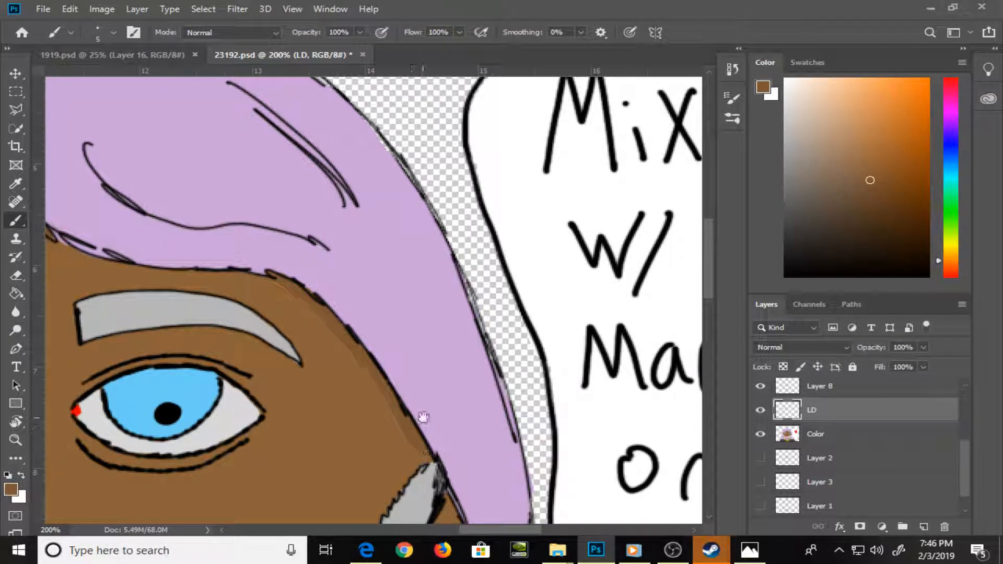
Shade the ear on the blue-eye side with a dark brown
left_click_drag(423, 417, 408, 196)
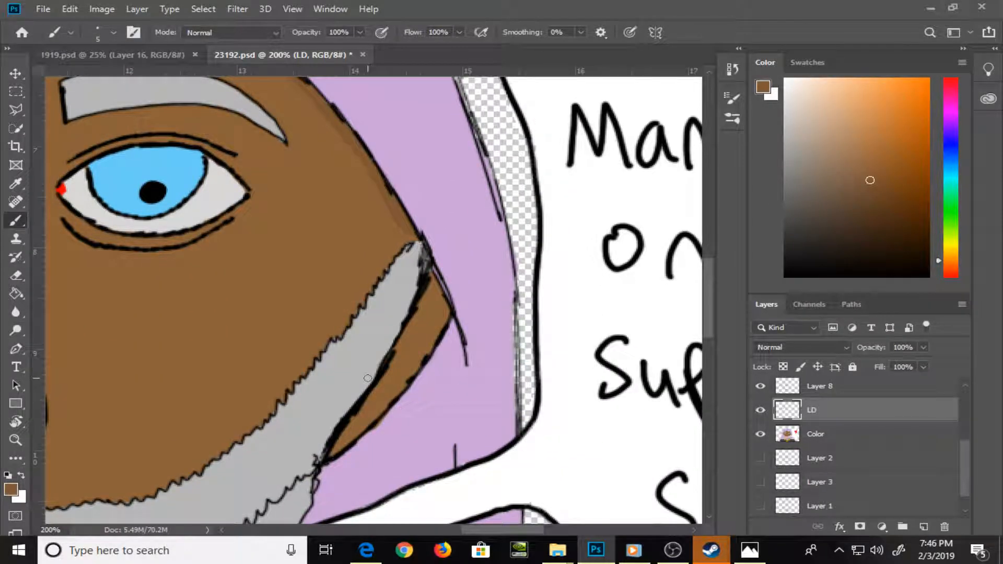
left_click(873, 211)
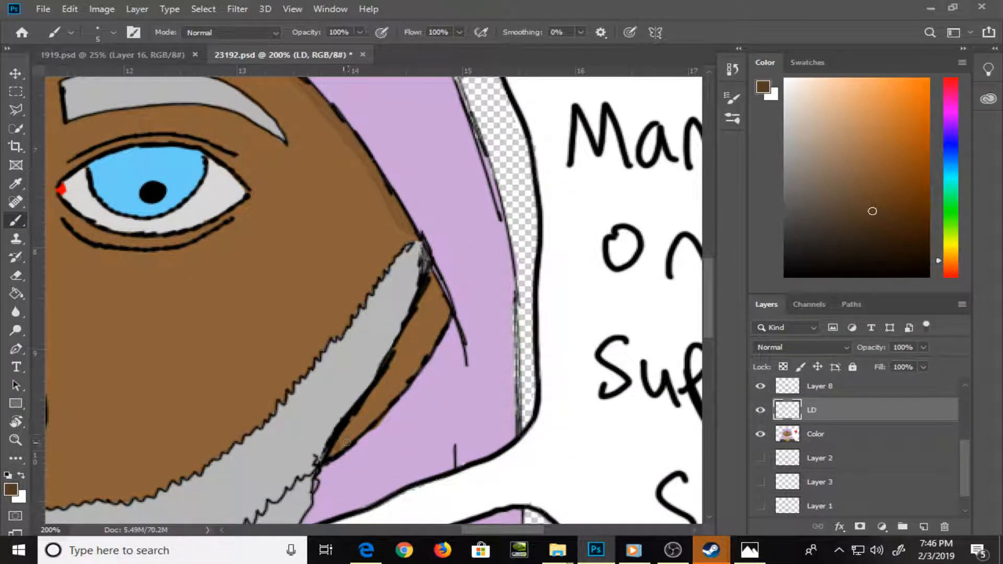
mouse_move(346, 443)
left_mouse_down()
mouse_move(392, 375)
mouse_move(418, 312)
mouse_move(396, 372)
mouse_move(412, 367)
mouse_move(441, 296)
left_mouse_up()
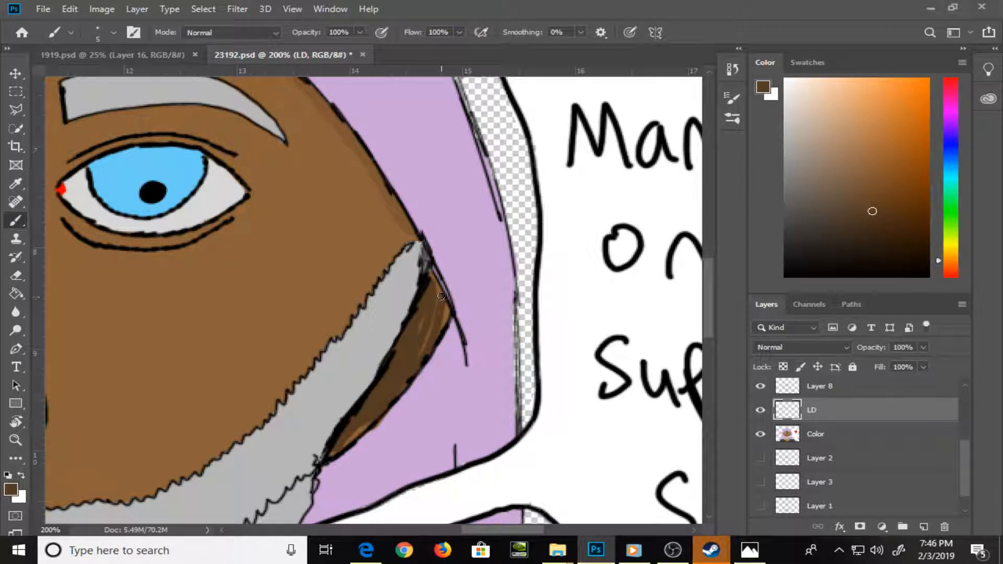
Darken the sampled hair lilac to a greyish purple, try a shadow stroke beneath the ear on the blue-eye side, and undo it
left_click(415, 426, "alt")
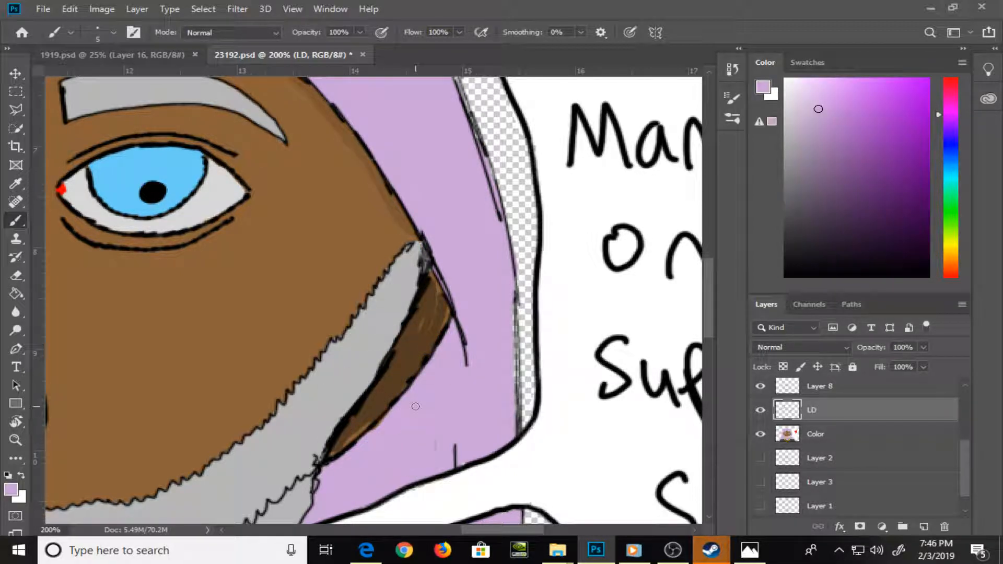
left_click_drag(819, 109, 819, 151)
left_click_drag(491, 358, 543, 206)
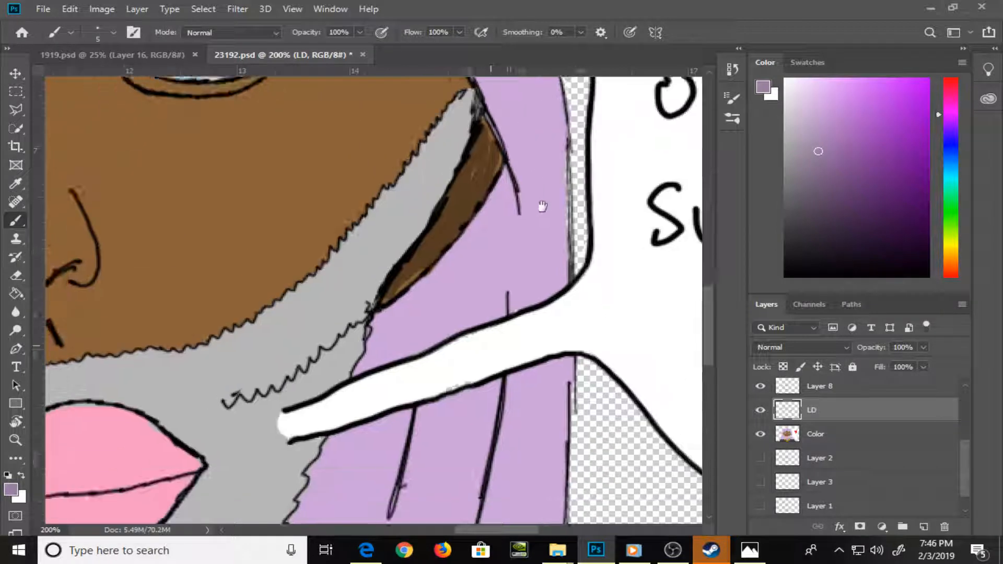
mouse_move(372, 312)
left_mouse_down()
mouse_move(426, 280)
mouse_move(489, 202)
left_mouse_up()
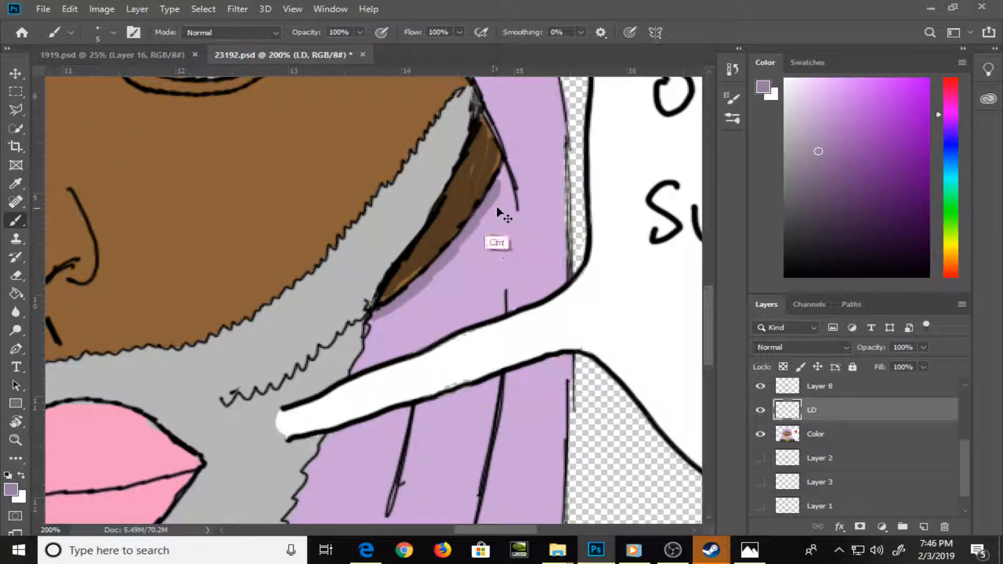
key("ctrl+z")
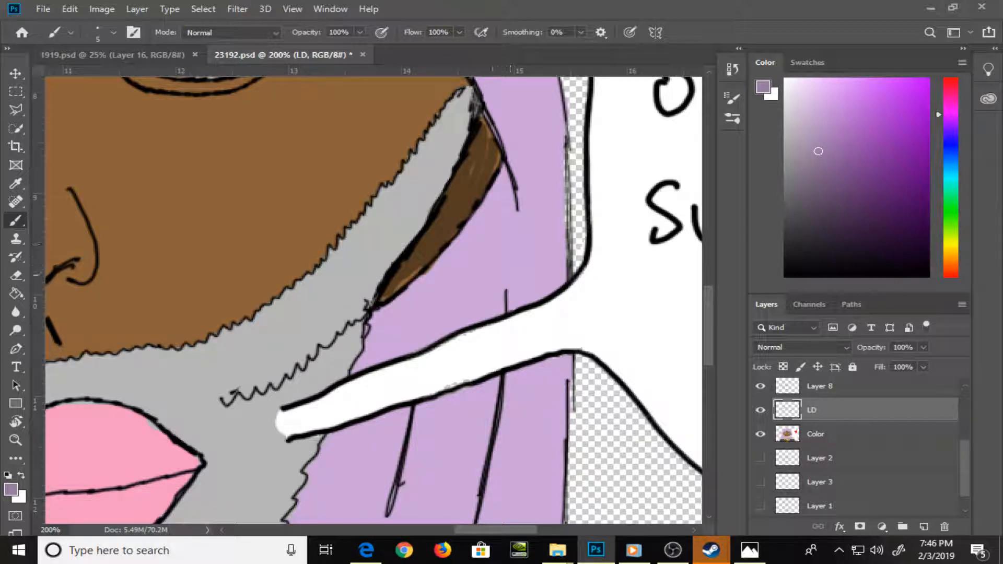
Paint greyish purple shadows along the three strand lines in the hair above the blue eye
left_click_drag(525, 145, 559, 340)
left_click_drag(482, 204, 579, 366)
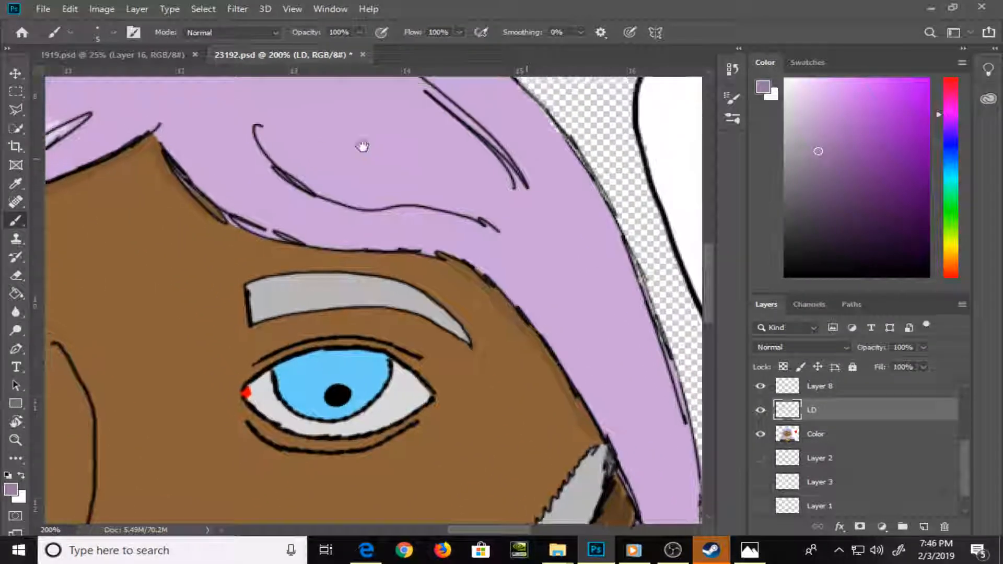
left_click_drag(364, 147, 374, 272)
mouse_move(271, 255)
left_mouse_down()
mouse_move(298, 289)
mouse_move(276, 271)
mouse_move(356, 327)
mouse_move(492, 343)
left_mouse_up()
mouse_move(415, 190)
left_mouse_down()
mouse_move(501, 246)
mouse_move(543, 301)
left_mouse_up()
mouse_move(232, 153)
left_mouse_down()
mouse_move(293, 173)
mouse_move(261, 149)
mouse_move(300, 173)
mouse_move(286, 167)
left_mouse_up()
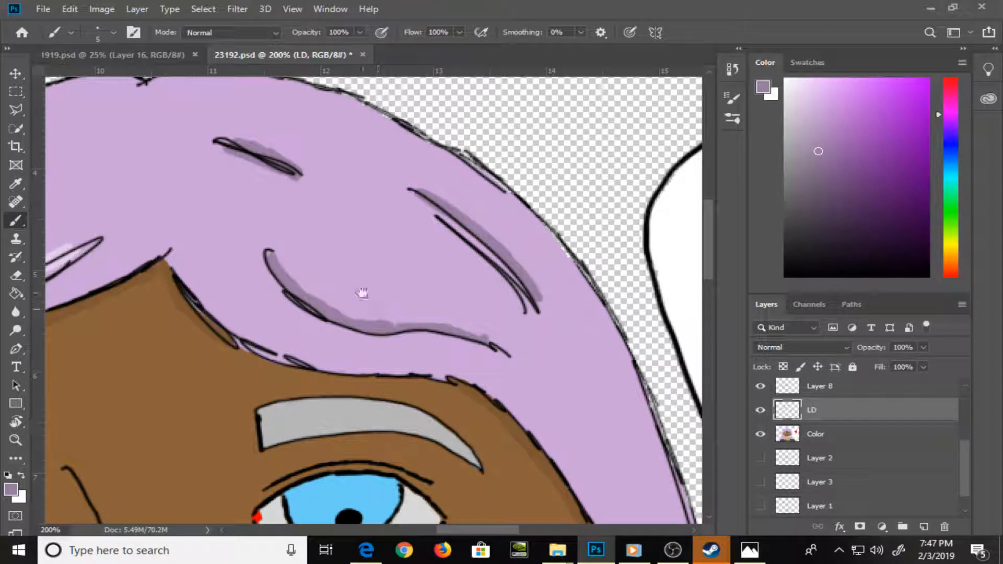
left_click_drag(474, 349, 366, 247)
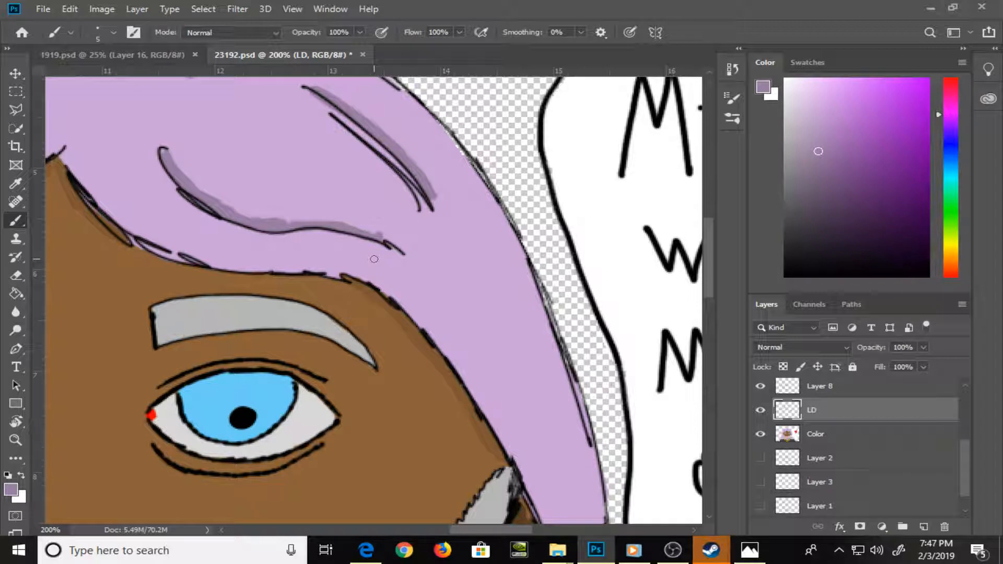
left_click_drag(504, 345, 520, 165)
key("ctrl+minus")
key("ctrl+minus")
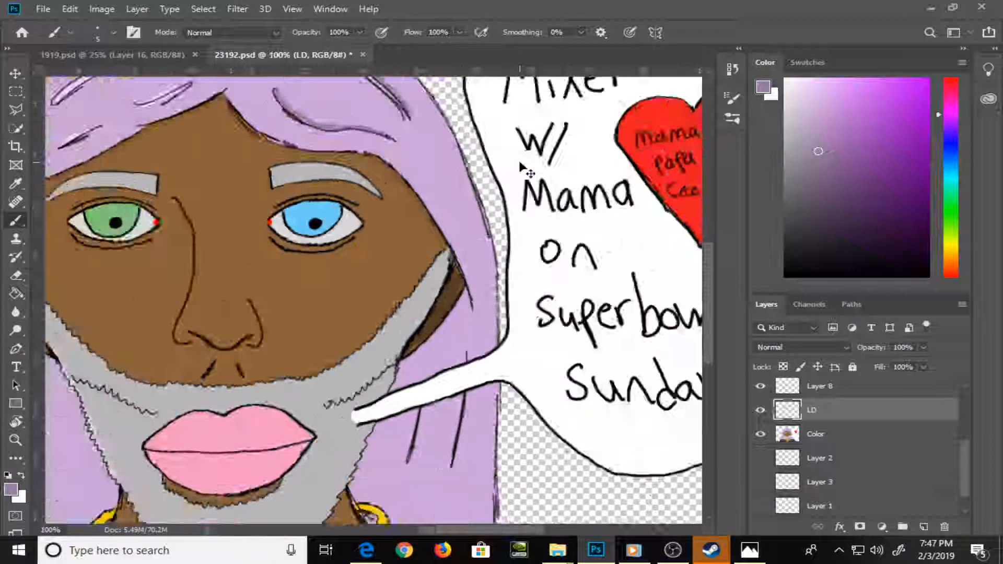
key("ctrl+plus")
Sample the skin brown, darken it, and shade the lower and upper lids between the crease lines and the green eye
key("ctrl+plus")
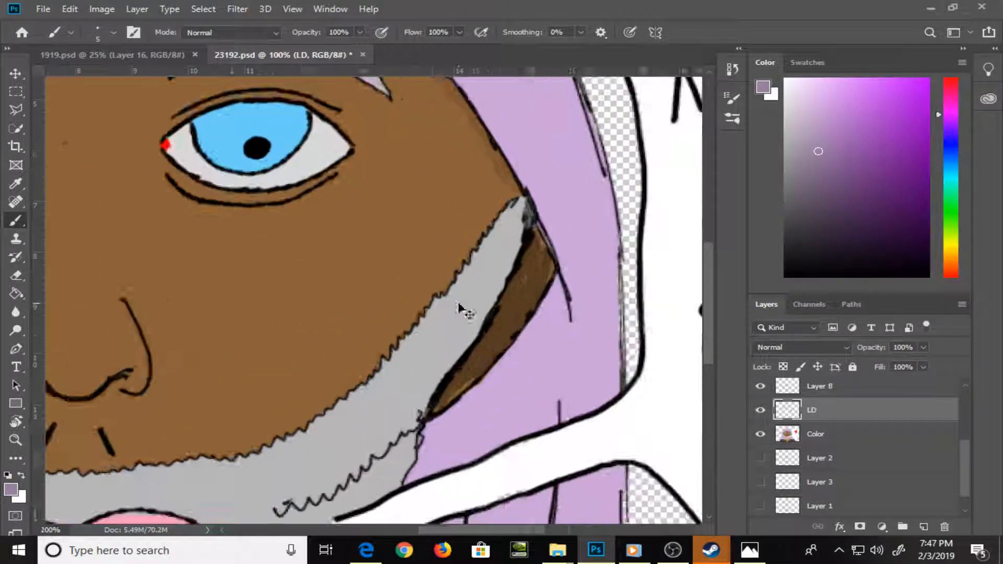
key("ctrl+minus")
key("ctrl+minus")
key("ctrl+plus")
left_click_drag(181, 310, 305, 324)
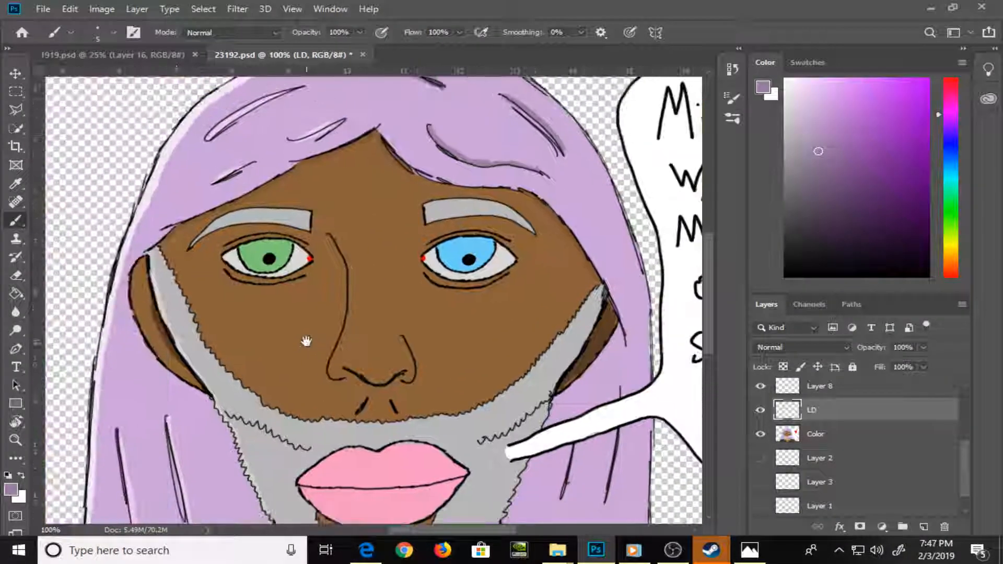
key("ctrl+plus")
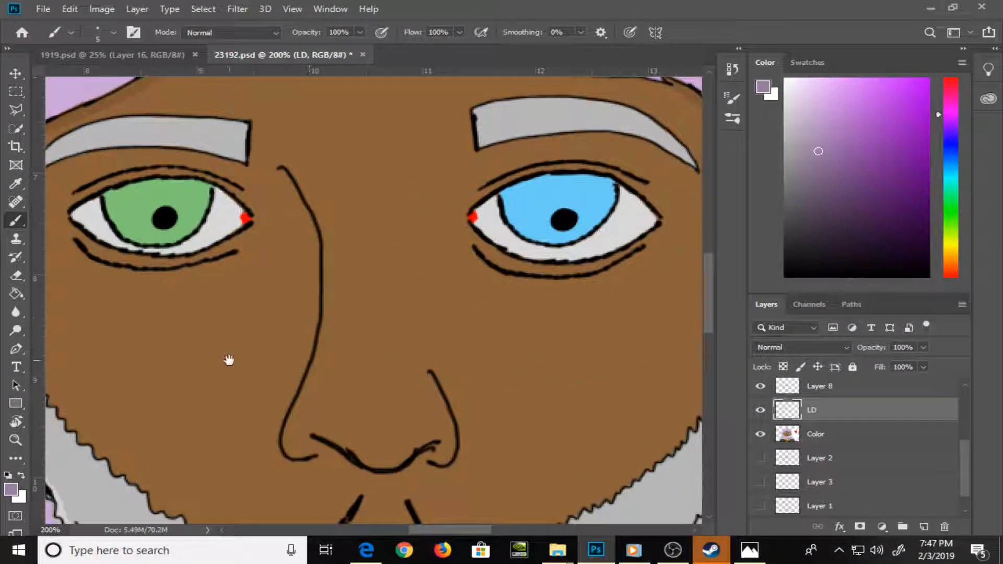
left_click_drag(226, 358, 441, 348)
left_click(415, 294, "alt")
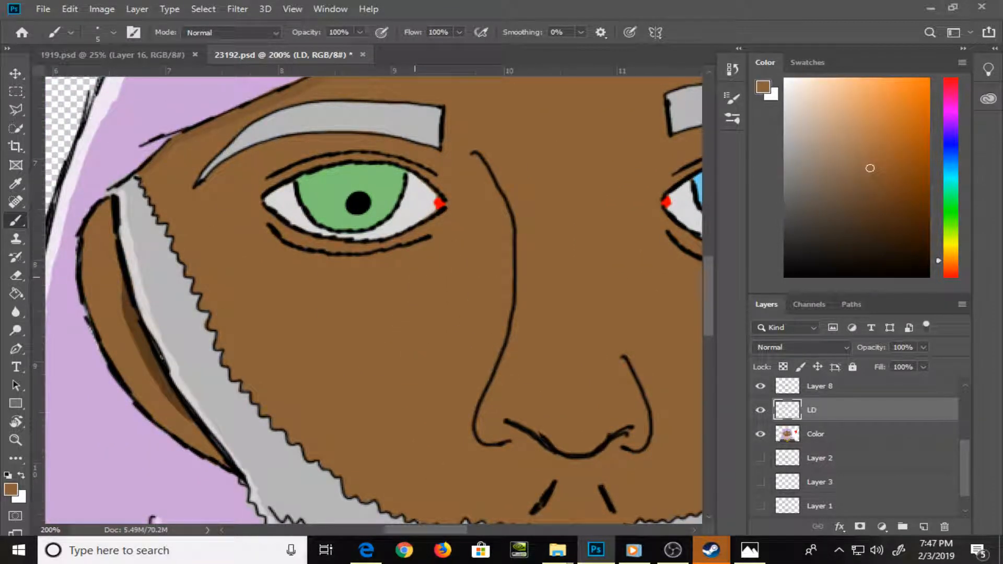
left_click_drag(870, 168, 875, 204)
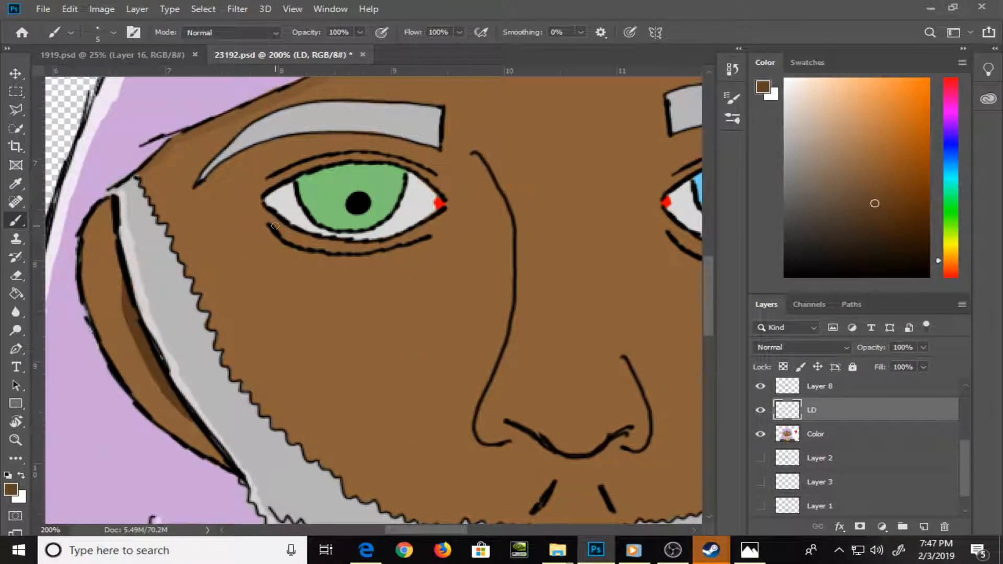
mouse_move(275, 226)
left_mouse_down()
mouse_move(345, 248)
mouse_move(396, 244)
mouse_move(443, 220)
left_mouse_up()
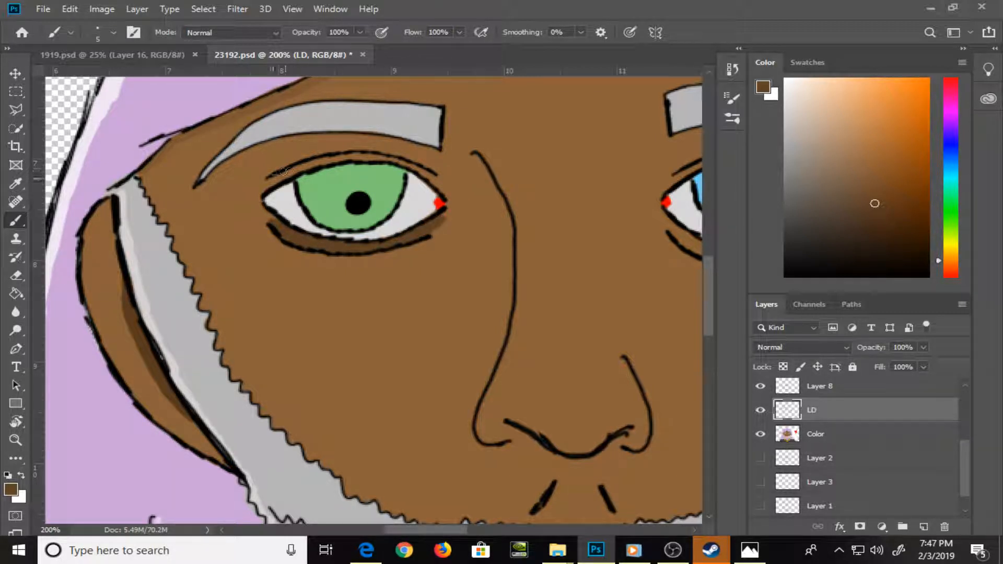
mouse_move(282, 171)
left_mouse_down()
mouse_move(379, 159)
mouse_move(421, 168)
mouse_move(440, 187)
left_mouse_up()
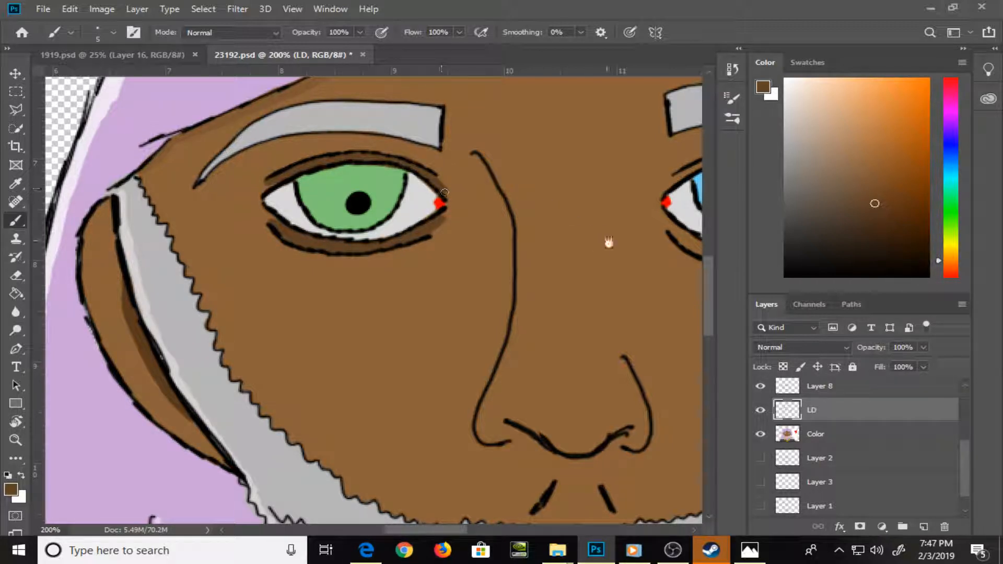
Shade the upper and lower lids of the blue eye with the same darker brown
left_click_drag(609, 242, 229, 367)
mouse_move(289, 307)
left_mouse_down()
mouse_move(343, 285)
mouse_move(332, 287)
left_mouse_up()
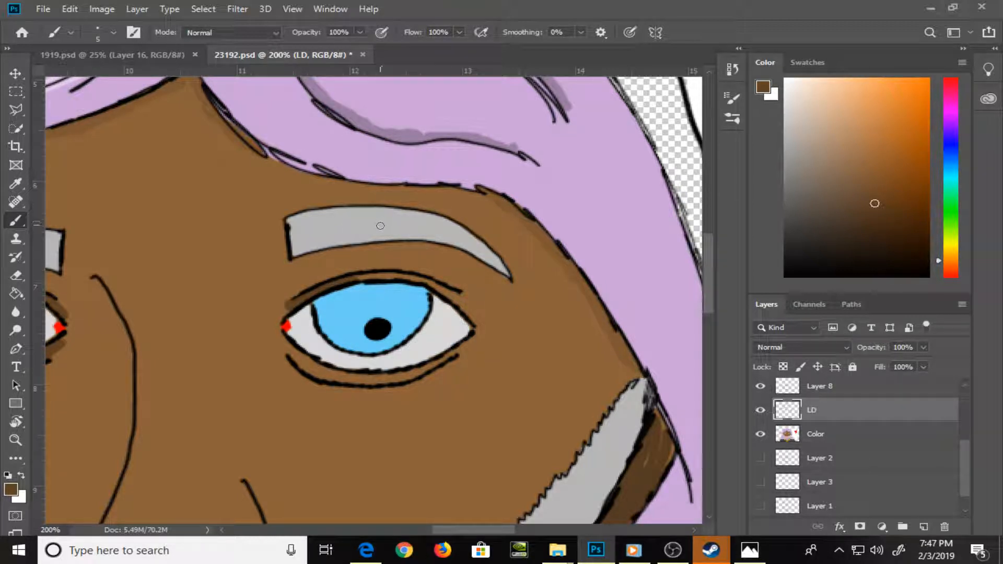
mouse_move(353, 274)
left_mouse_down()
mouse_move(373, 274)
mouse_move(419, 275)
mouse_move(462, 299)
left_mouse_up()
mouse_move(291, 357)
left_mouse_down()
mouse_move(357, 381)
mouse_move(409, 375)
mouse_move(457, 348)
left_mouse_up()
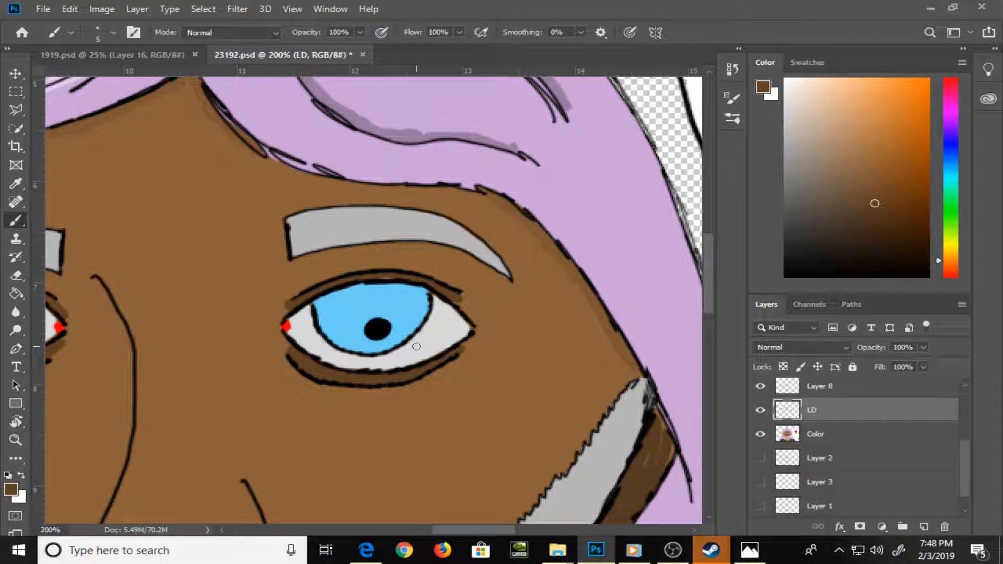
Lighten the sampled iris blue to a very pale blue and paint a round highlight in the blue iris
left_click(349, 310, "alt")
left_click(805, 90)
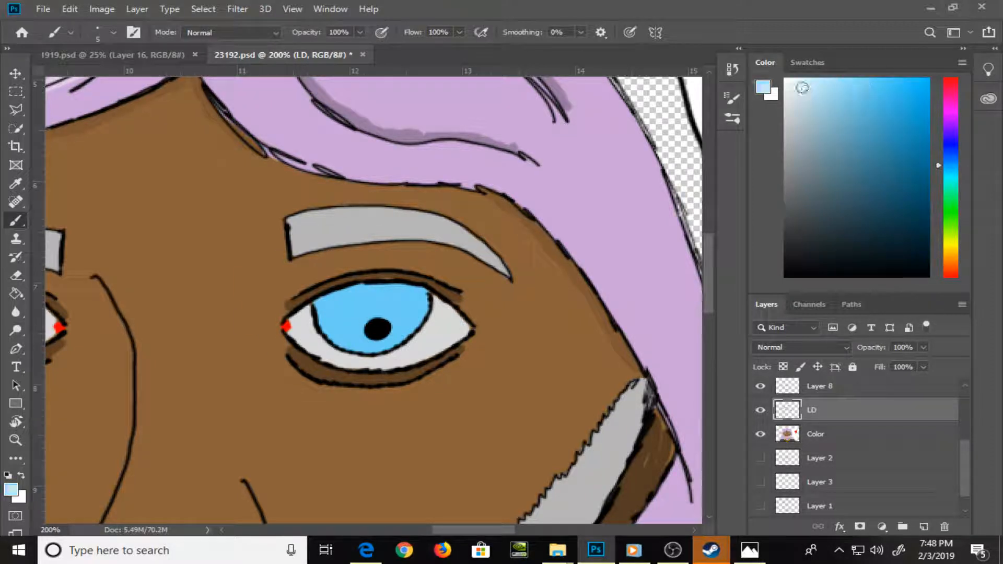
left_click_drag(331, 306, 334, 301)
key("space")
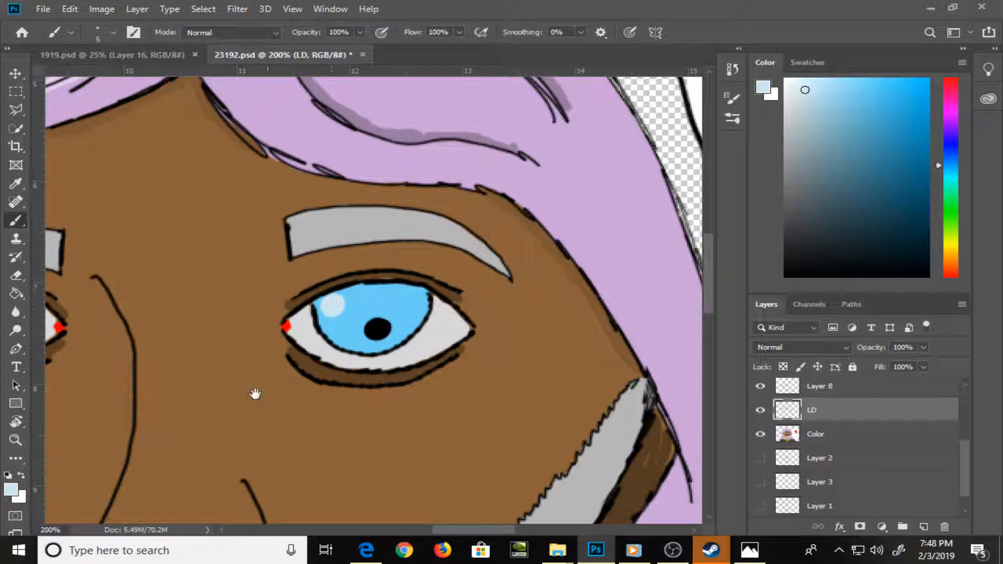
Paint a round pale green highlight in the green iris, then try a second dot beside the pupil and undo it
mouse_move(244, 407)
left_mouse_down()
mouse_move(556, 313)
mouse_move(583, 339)
left_mouse_up()
left_click(287, 276, "alt")
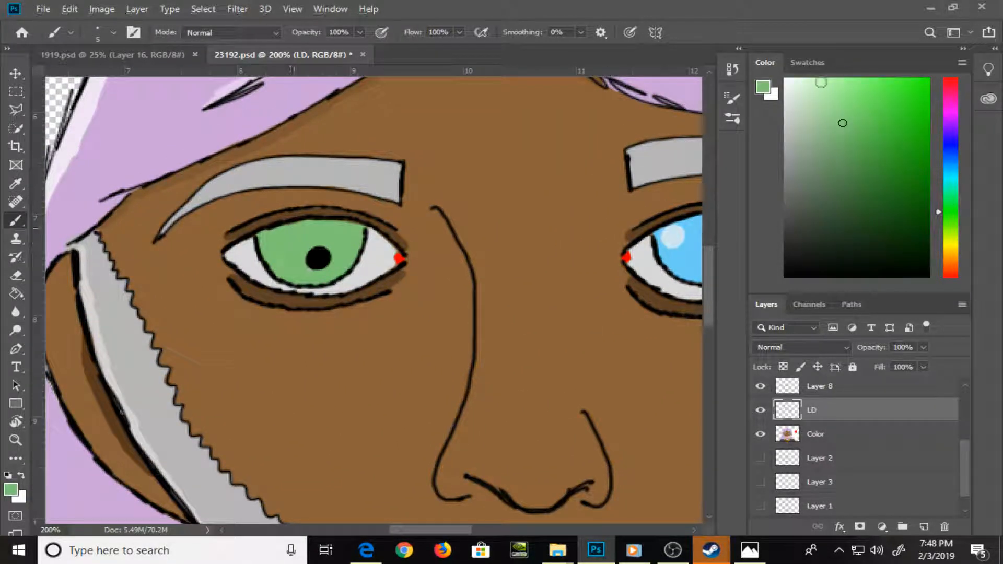
left_click(808, 93)
left_click_drag(271, 247, 277, 237)
key("ctrl+z")
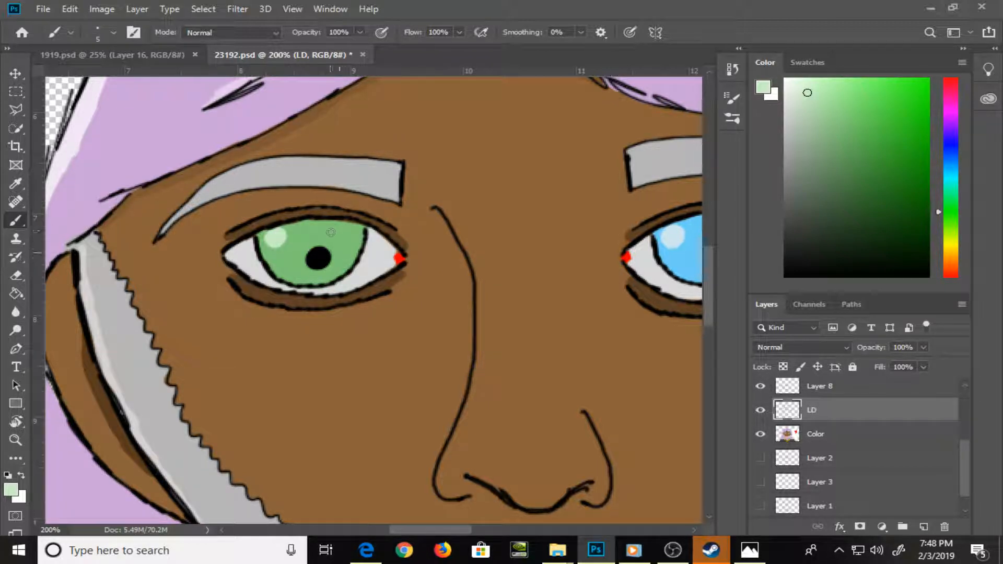
left_click(338, 248)
key("ctrl+z")
Paint a darker green shadow along the lower rim of the green iris
left_click(346, 241, "alt")
left_click(844, 173)
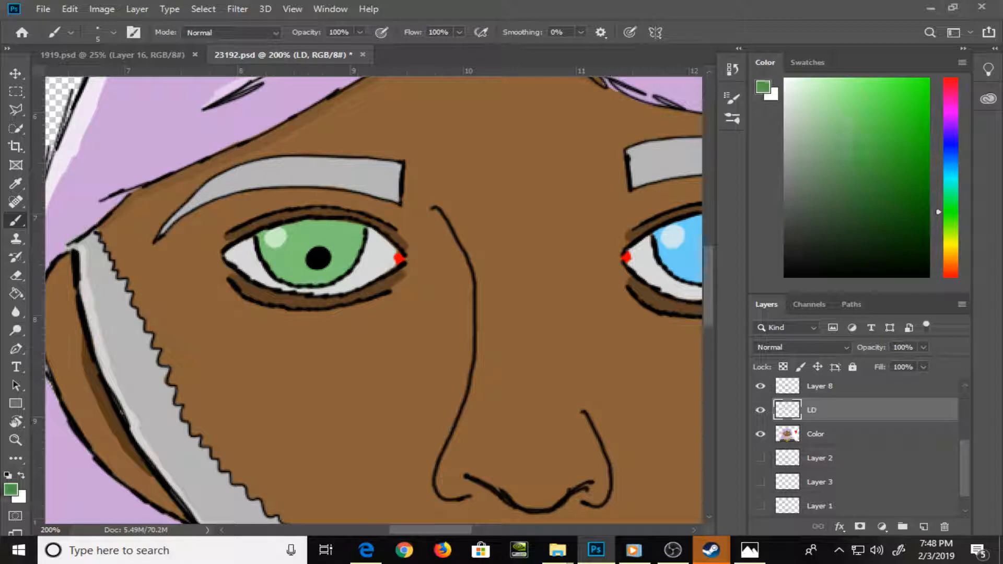
mouse_move(288, 277)
left_mouse_down()
mouse_move(323, 282)
mouse_move(282, 283)
mouse_move(342, 273)
mouse_move(358, 255)
left_mouse_up()
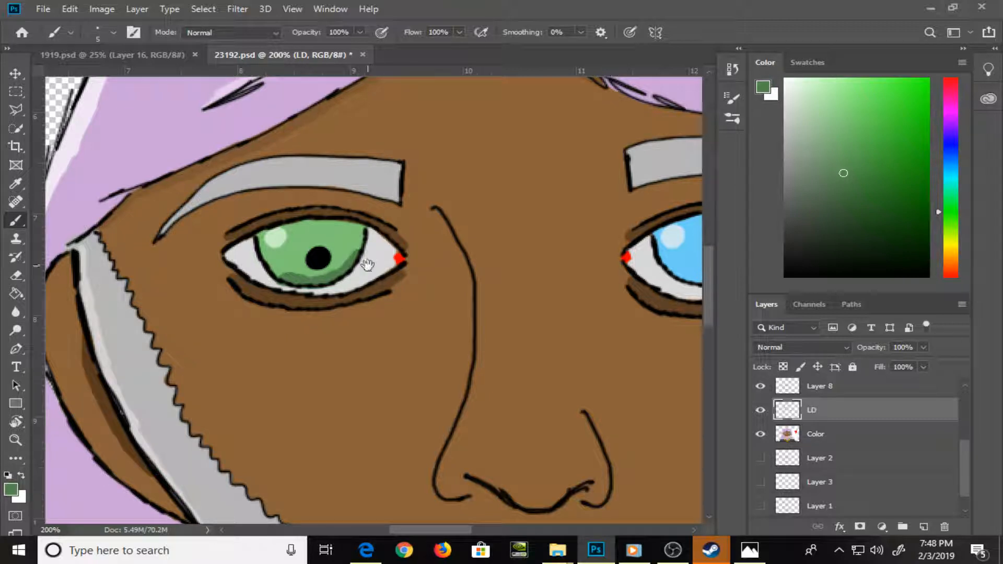
Darken the sampled eye white to a warm grey and shade the whites beneath the irises of both eyes
left_click(367, 267, "alt")
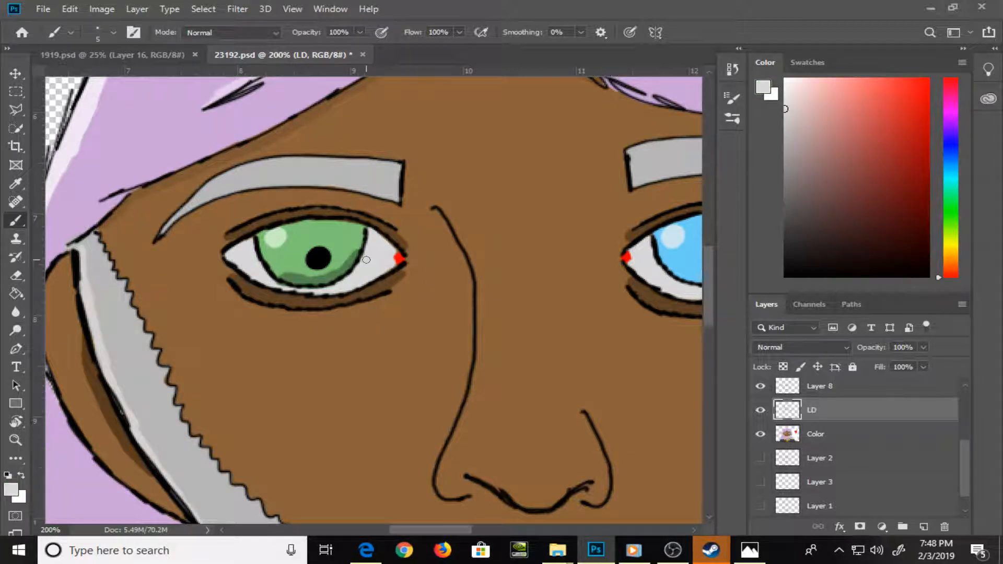
left_click_drag(785, 108, 793, 141)
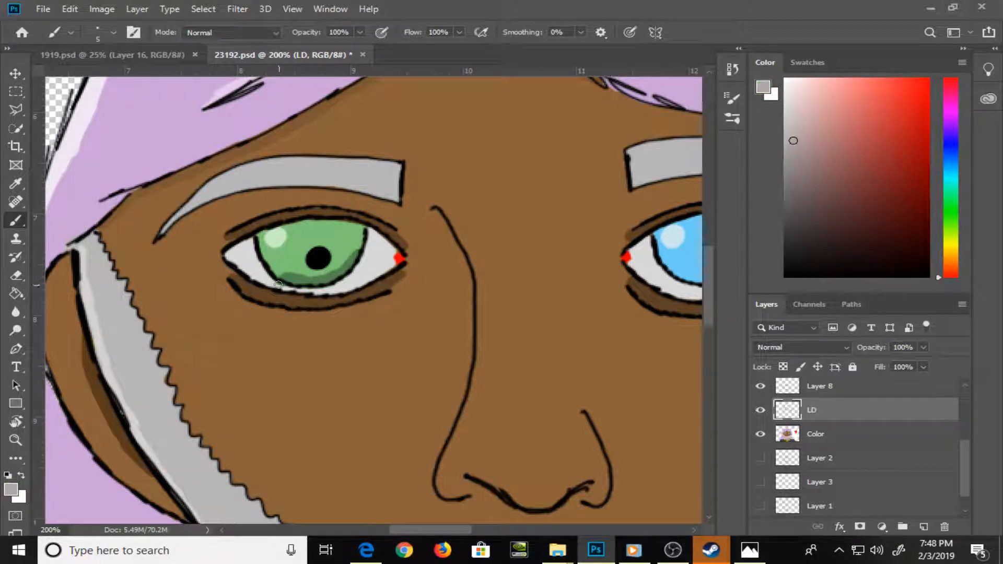
mouse_move(278, 286)
left_mouse_down()
mouse_move(332, 290)
mouse_move(361, 257)
left_mouse_up()
mouse_move(455, 310)
left_mouse_down()
mouse_move(321, 350)
mouse_move(219, 362)
left_mouse_up()
mouse_move(463, 312)
left_mouse_down()
mouse_move(177, 387)
mouse_move(192, 416)
mouse_move(235, 397)
mouse_move(237, 370)
left_mouse_up()
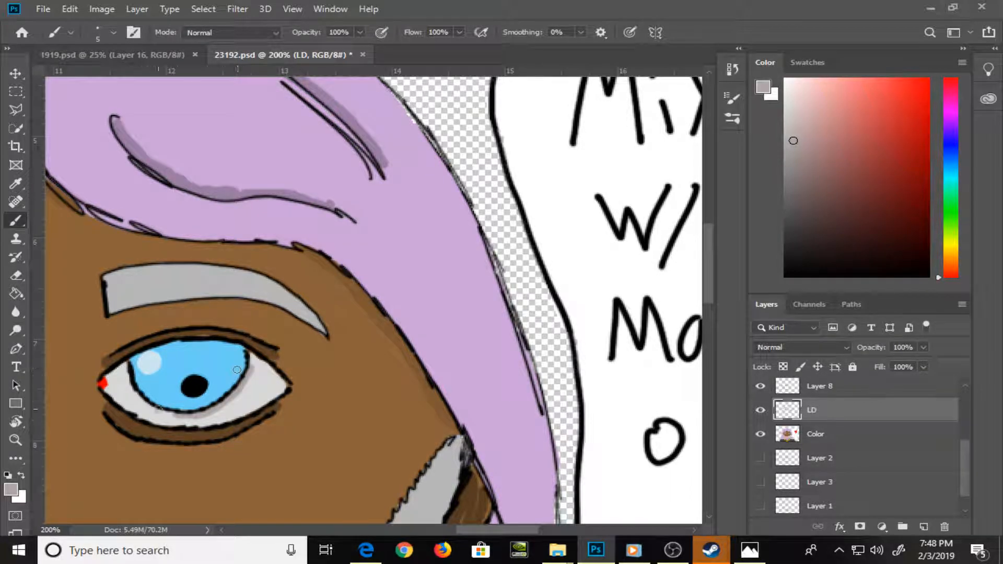
left_click_drag(175, 417, 165, 414)
Enlarge the brush to 6 px and paint a darker blue shadow along the lower rim of the blue iris
key("]")
key("]")
left_click(177, 391, "alt")
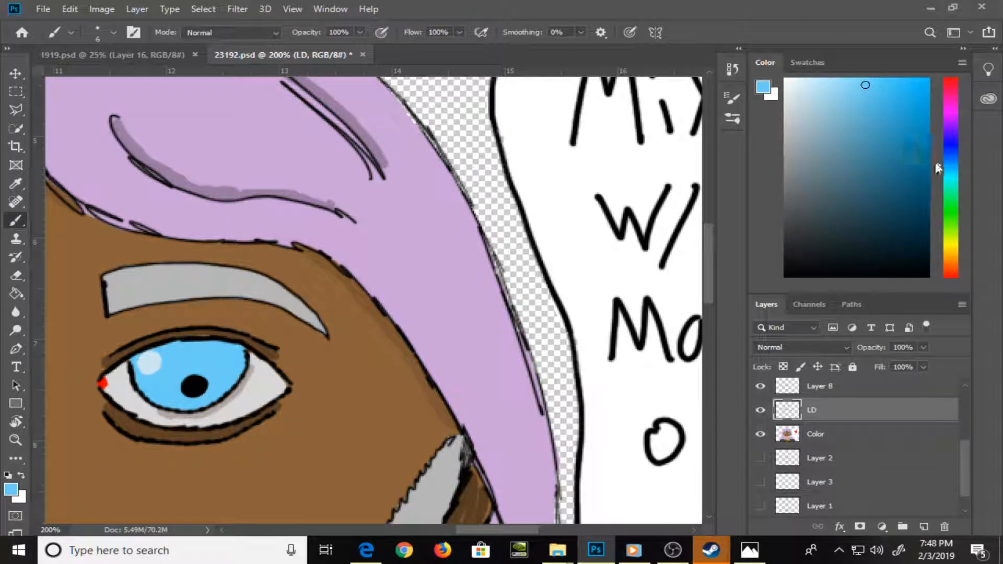
left_click_drag(866, 85, 868, 117)
mouse_move(168, 404)
left_mouse_down()
mouse_move(233, 386)
mouse_move(245, 359)
left_mouse_up()
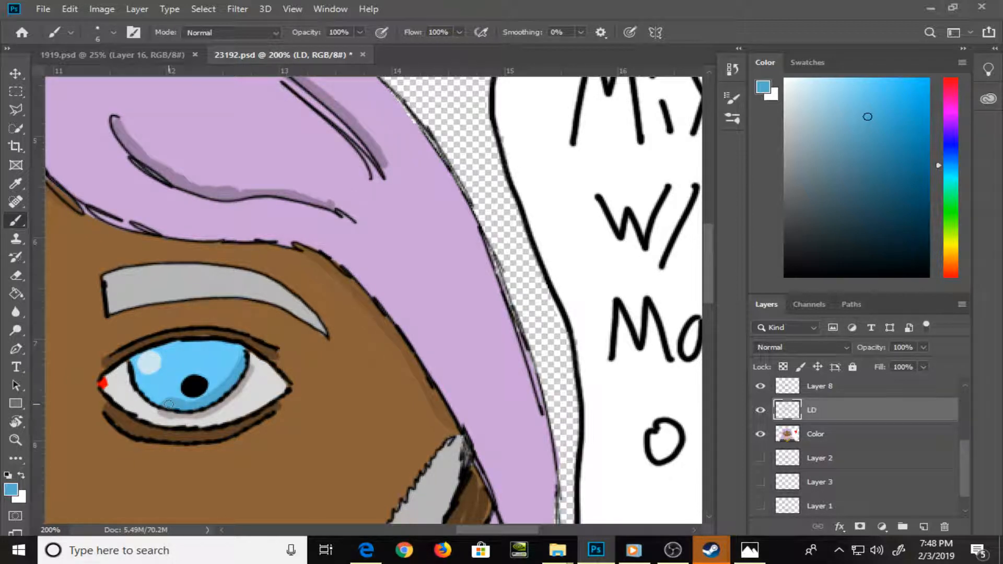
left_click_drag(168, 405, 154, 405)
Lighten the sampled skin brown to tan and paint a highlight along the outer side of the long nose line
key("ctrl+minus")
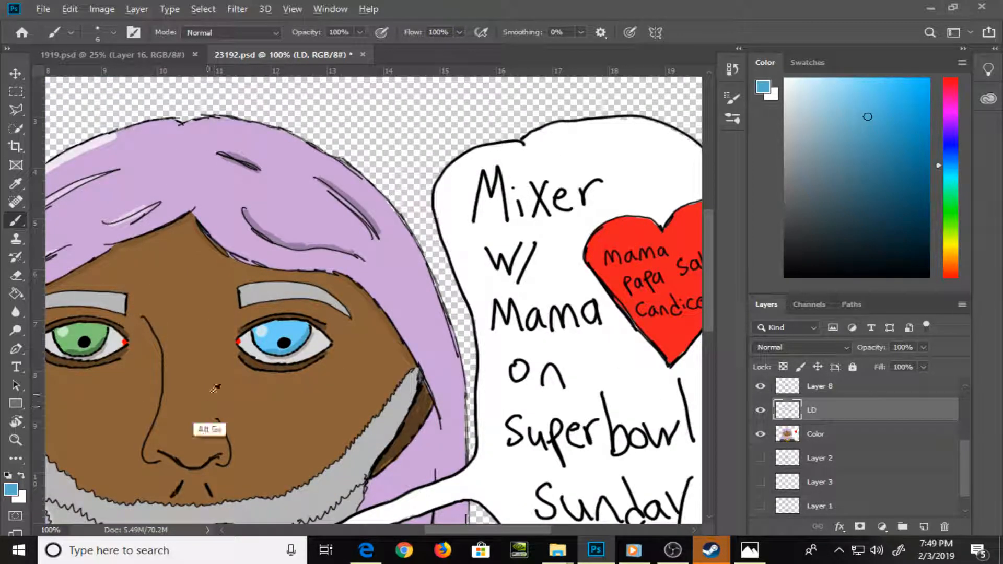
left_click(154, 416, "alt")
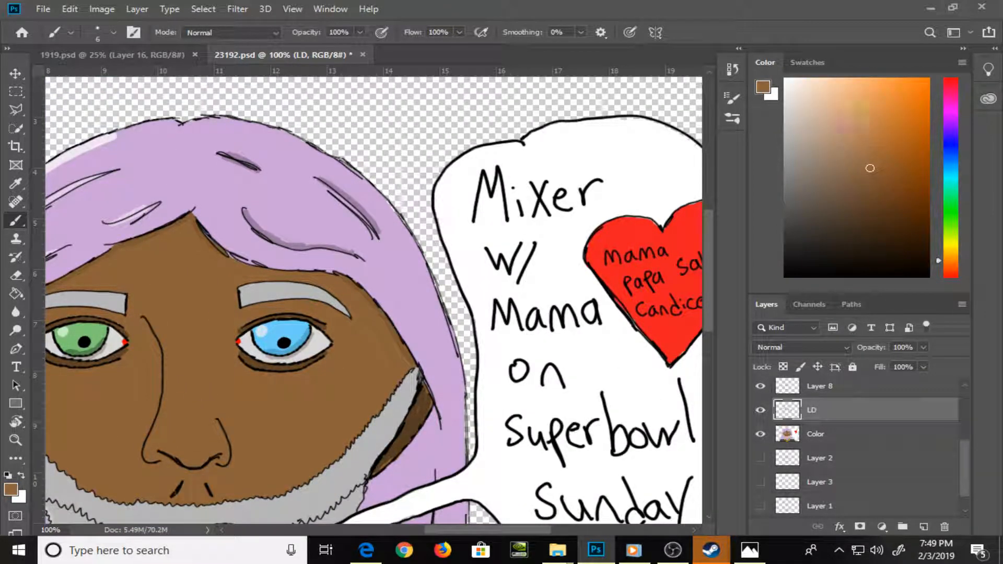
left_click(836, 130)
mouse_move(147, 328)
left_mouse_down()
mouse_move(161, 372)
mouse_move(159, 359)
mouse_move(145, 442)
left_mouse_up()
key("e")
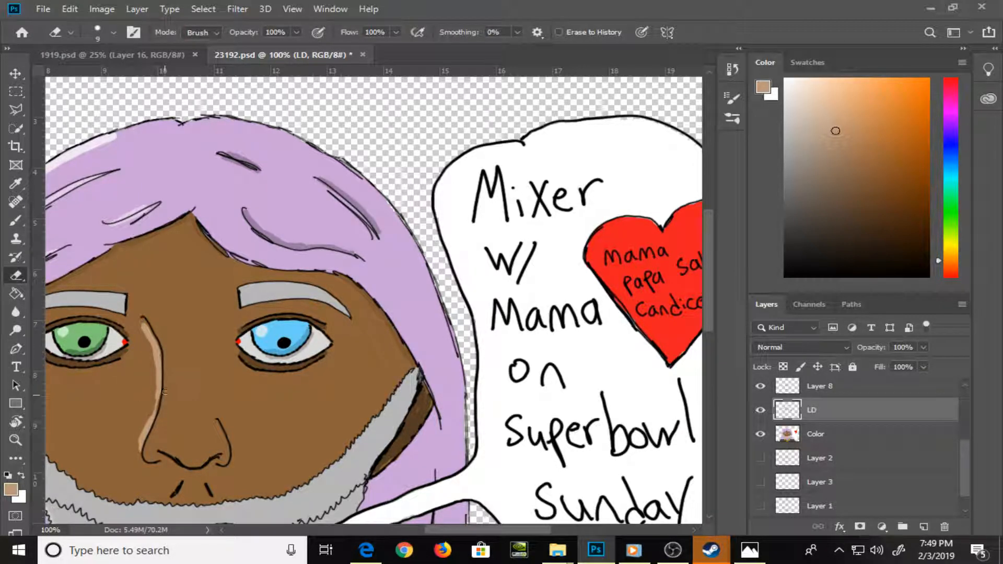
Shade the blue-eye side of the nose with a darker brown band, adding a deeper brown along its outer edge and nostril
key("b")
left_click(201, 410, "alt")
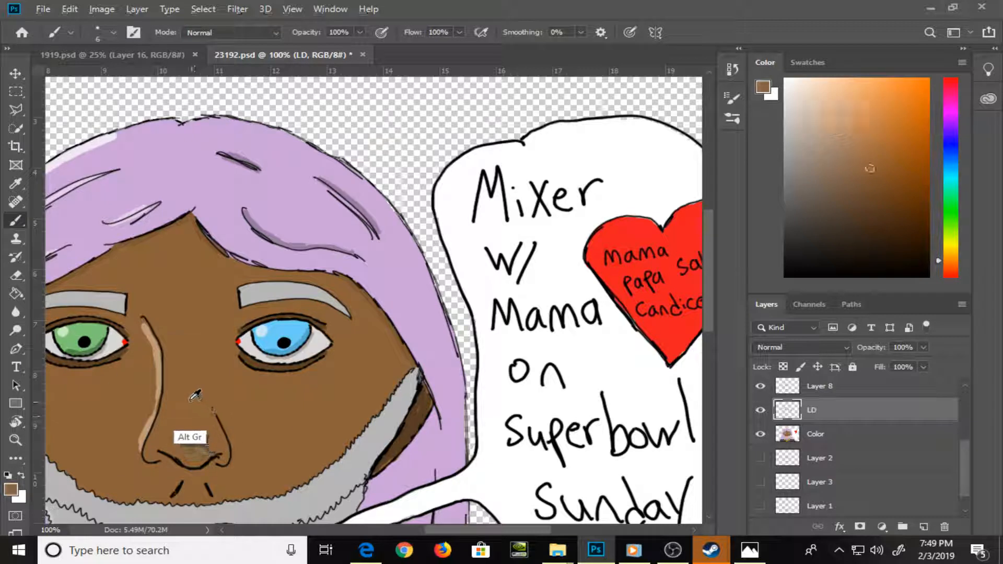
left_click(871, 188)
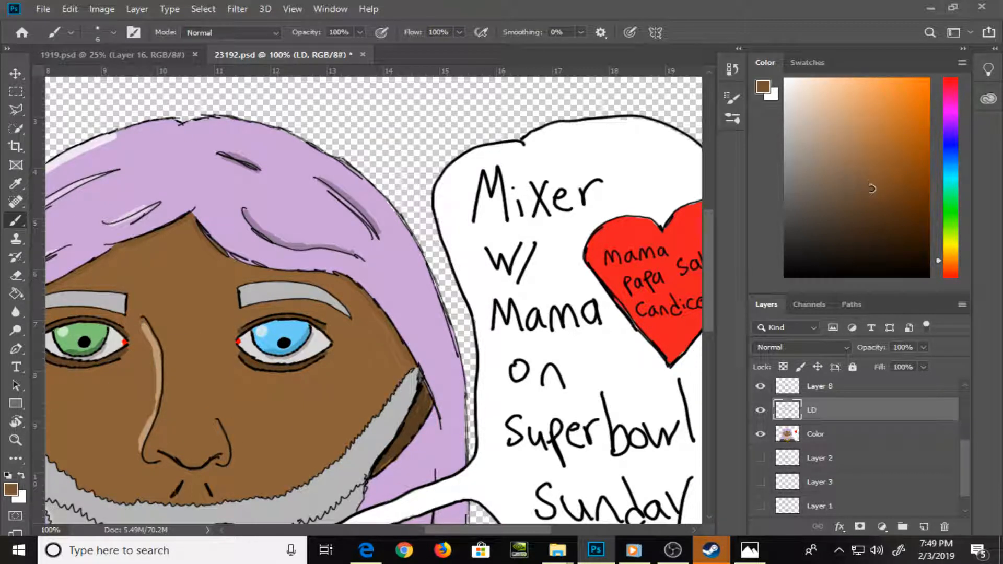
mouse_move(193, 466)
left_mouse_down()
mouse_move(193, 323)
mouse_move(197, 465)
mouse_move(207, 459)
mouse_move(208, 362)
left_mouse_up()
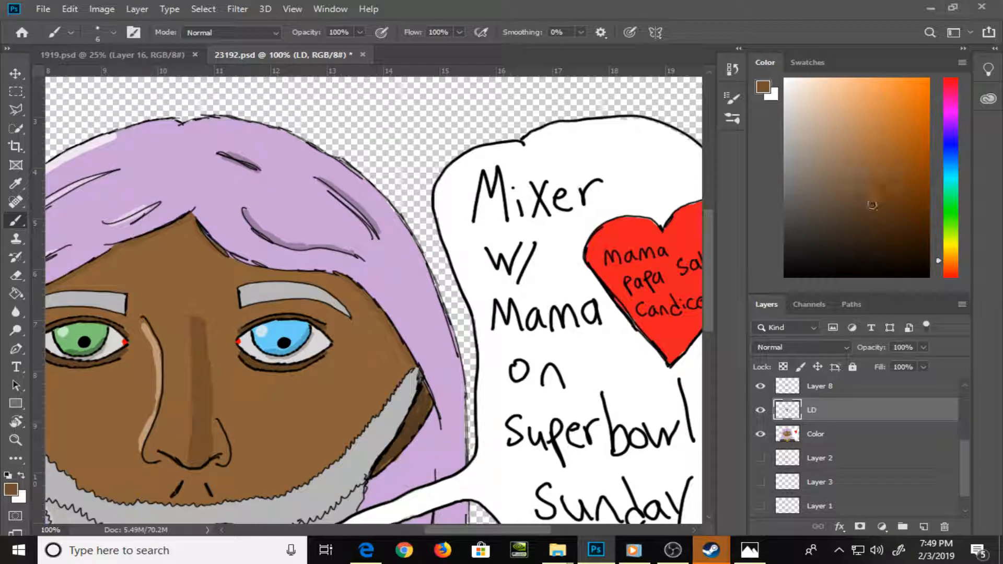
left_click_drag(870, 199, 871, 223)
mouse_move(208, 325)
left_mouse_down()
mouse_move(216, 452)
mouse_move(220, 432)
mouse_move(227, 462)
left_mouse_up()
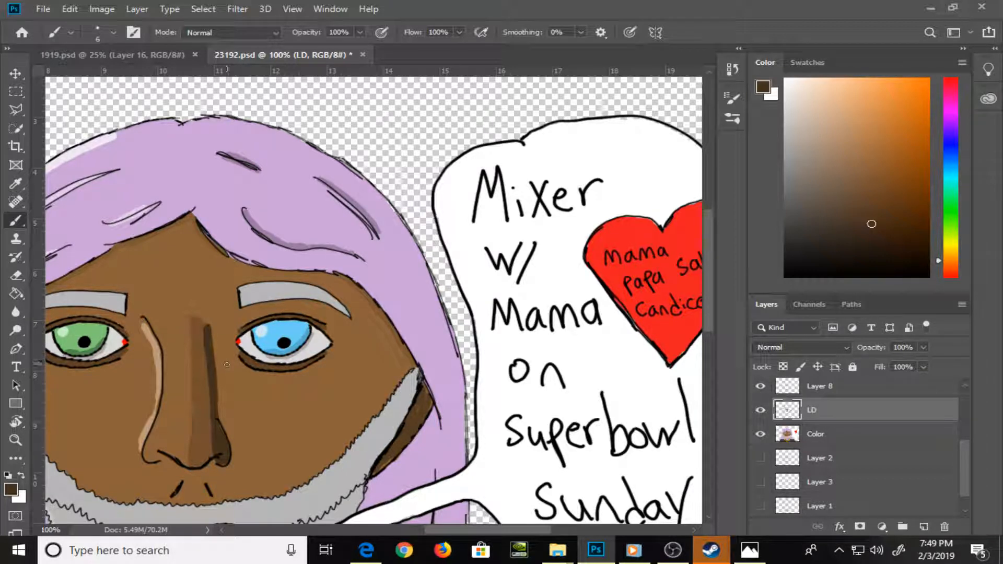
Paint light orange-brown highlights inside the long nose line and beside the philtrum, and shade the philtrum with the nose's deep brown
key("alt")
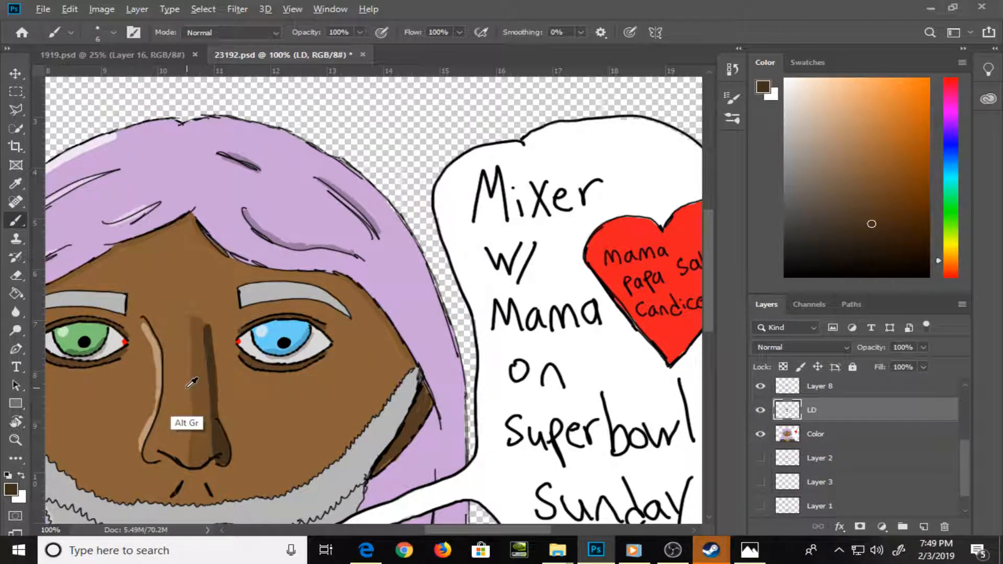
left_click(170, 374, "alt")
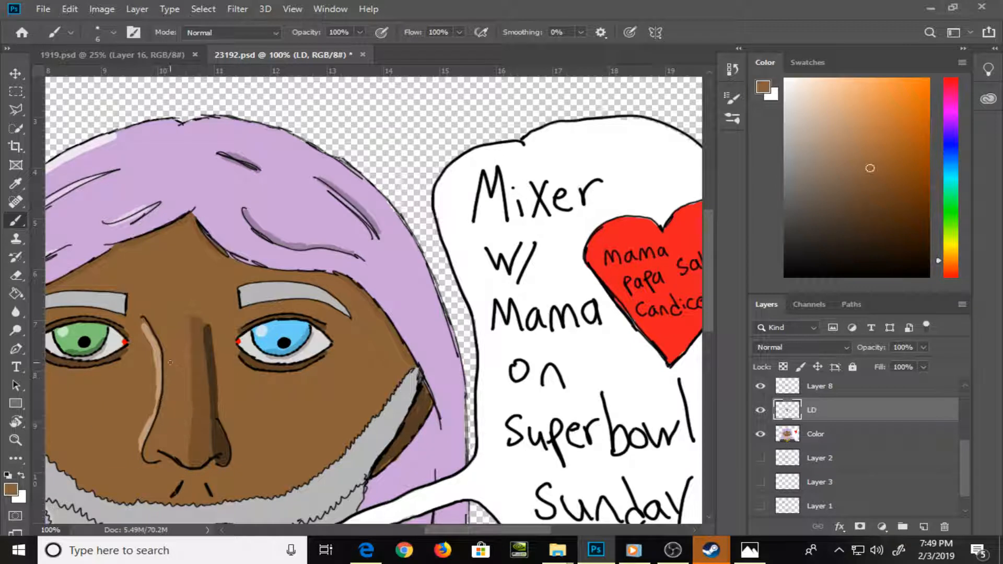
left_click_drag(869, 165, 866, 136)
mouse_move(151, 322)
left_mouse_down()
mouse_move(166, 398)
mouse_move(148, 458)
mouse_move(156, 425)
mouse_move(251, 378)
mouse_move(213, 358)
left_mouse_up()
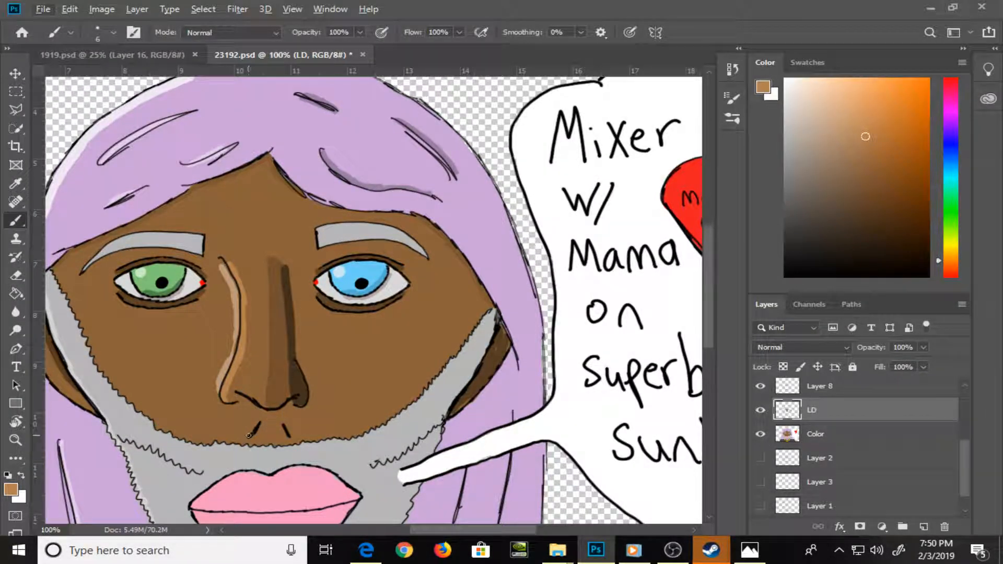
left_click_drag(245, 437, 277, 428)
left_click(297, 412, "alt")
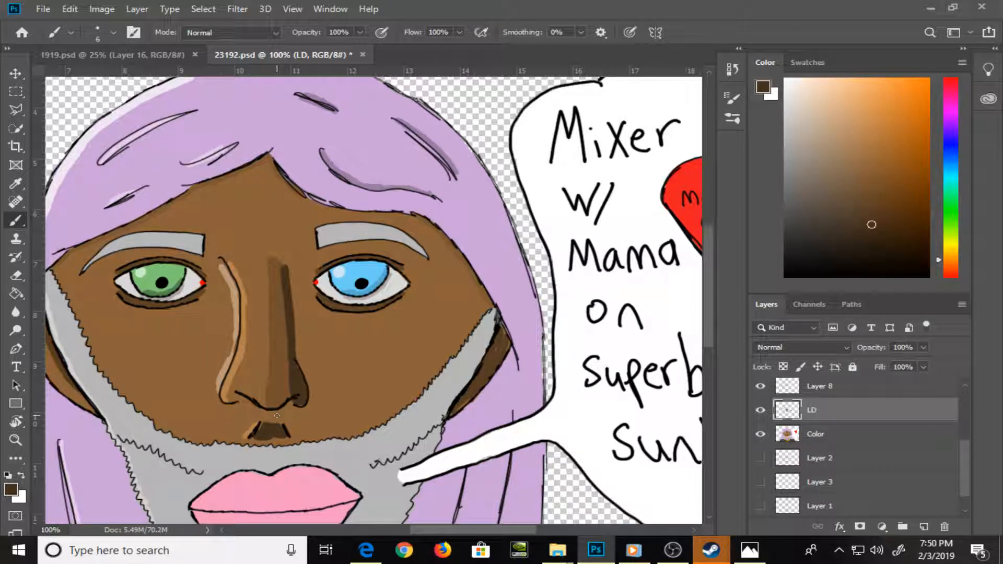
Darken the sampled skin brown, enlarge the brush to 20 px and paint a broad shadow down the outer blue-eye side of the face
key("alt")
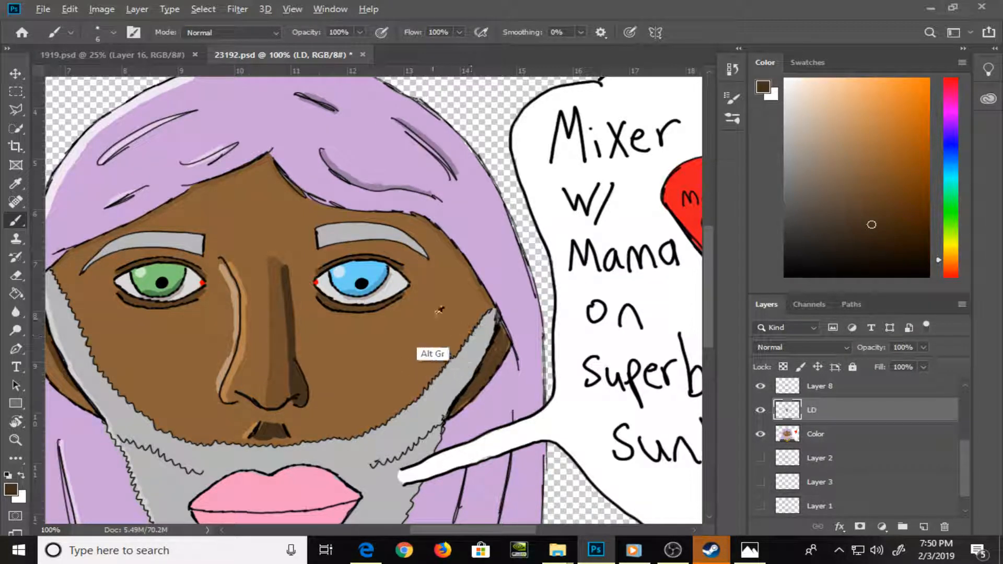
left_click(434, 293, "alt")
left_click_drag(875, 177, 871, 200)
key("]")
key("]")
key("]")
key("]")
key("]")
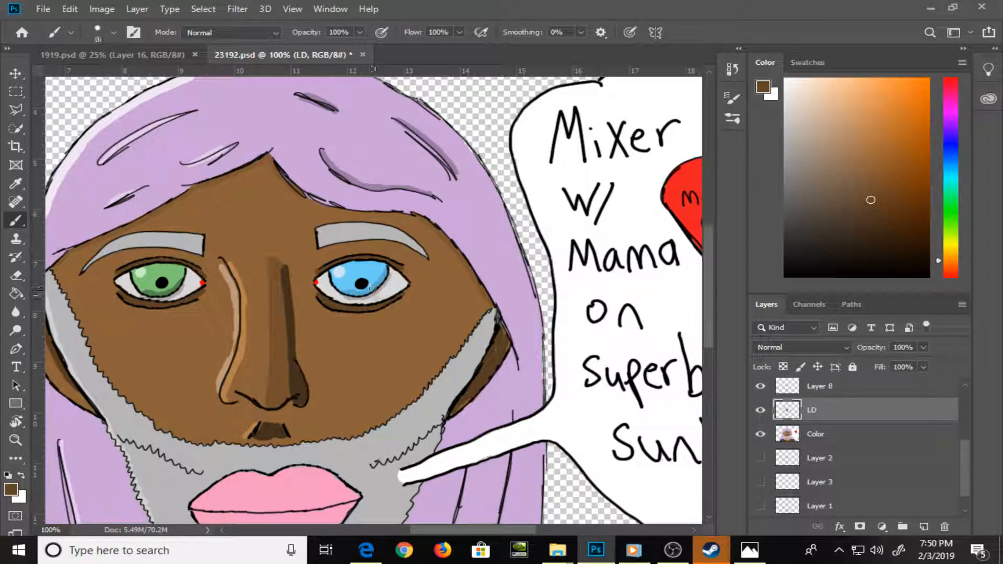
mouse_move(380, 324)
left_mouse_down()
mouse_move(421, 301)
mouse_move(384, 369)
mouse_move(384, 420)
mouse_move(461, 340)
mouse_move(484, 285)
mouse_move(408, 214)
mouse_move(441, 246)
mouse_move(394, 219)
mouse_move(415, 319)
mouse_move(421, 246)
mouse_move(445, 293)
mouse_move(434, 329)
mouse_move(408, 329)
mouse_move(388, 404)
mouse_move(468, 292)
mouse_move(465, 306)
left_mouse_up()
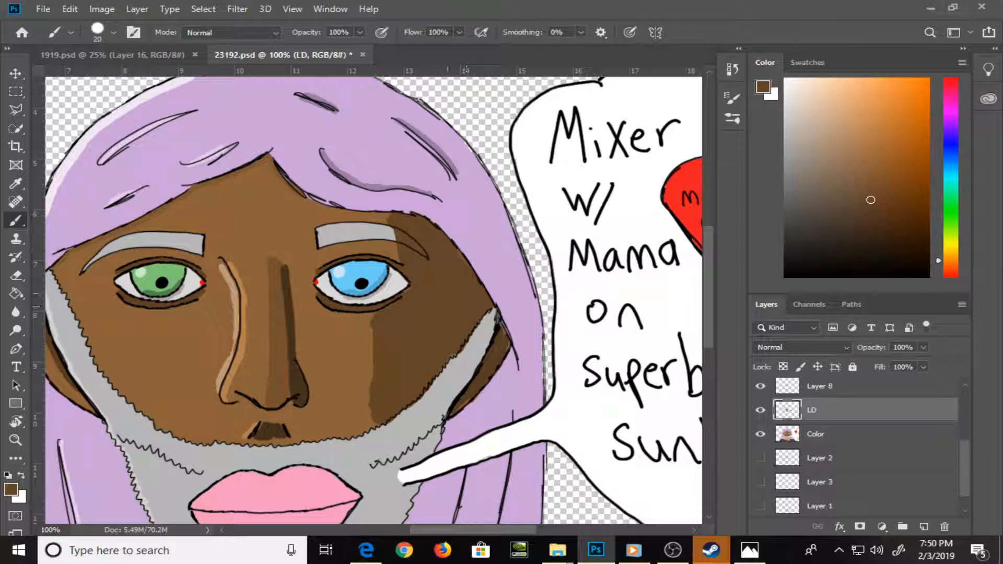
mouse_move(401, 260)
left_mouse_down()
mouse_move(384, 210)
mouse_move(396, 218)
left_mouse_up()
Reduce the brush to 10 px, even out the face shadow's inner edge and cover its spill onto the hair with hair purple
key("ctrl+plus")
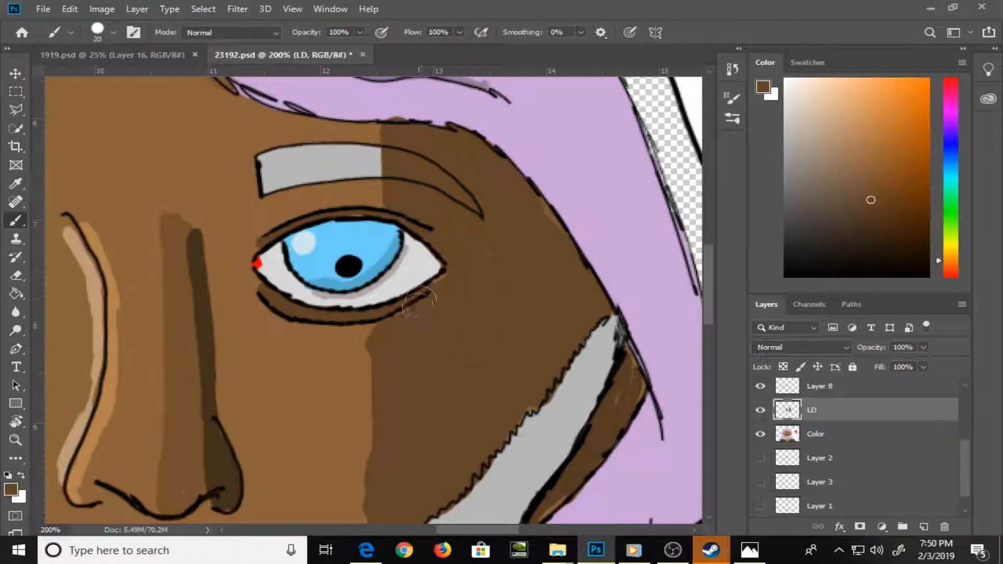
left_click_drag(394, 442, 381, 309)
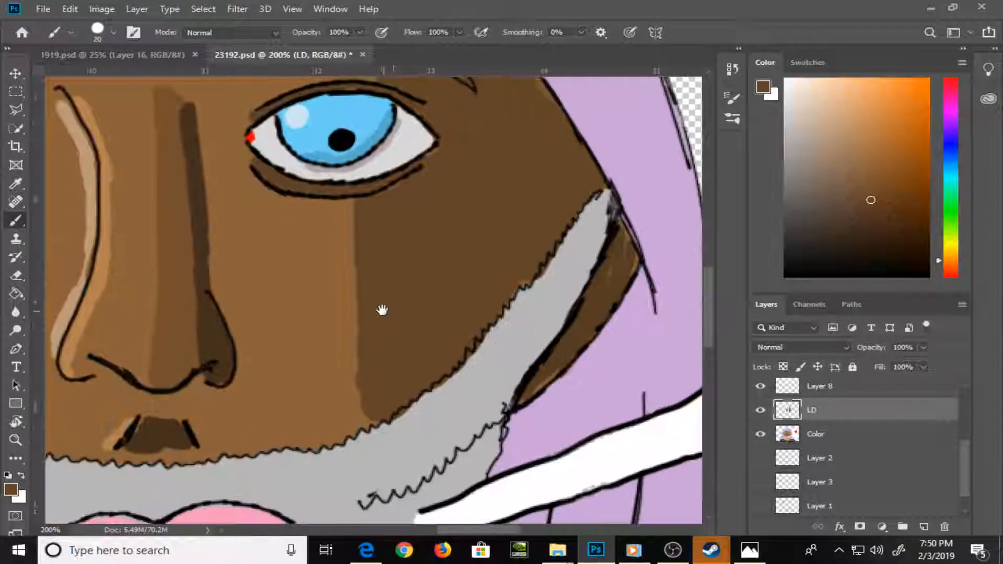
key("bracketleft")
key("bracketleft")
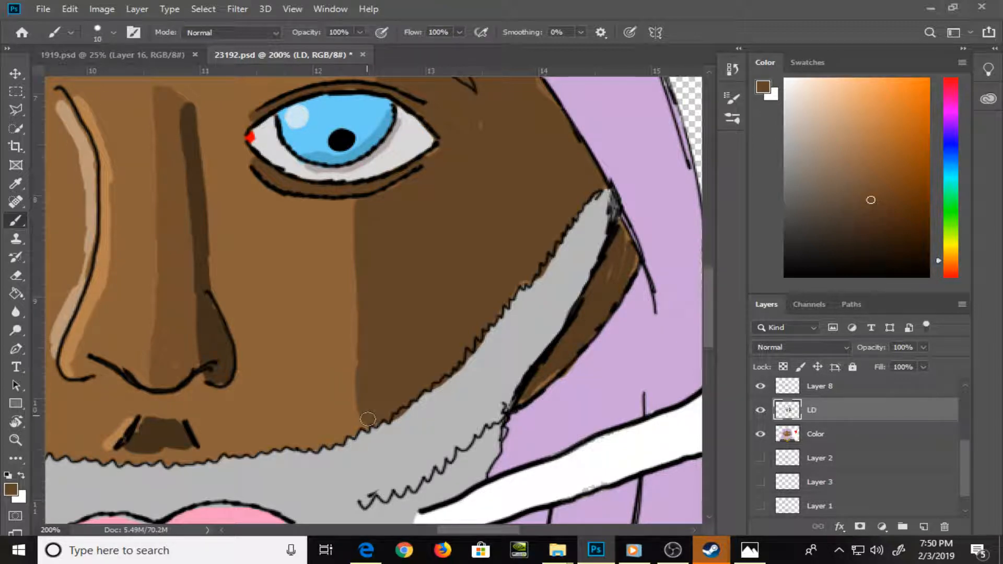
left_click_drag(421, 265, 347, 460)
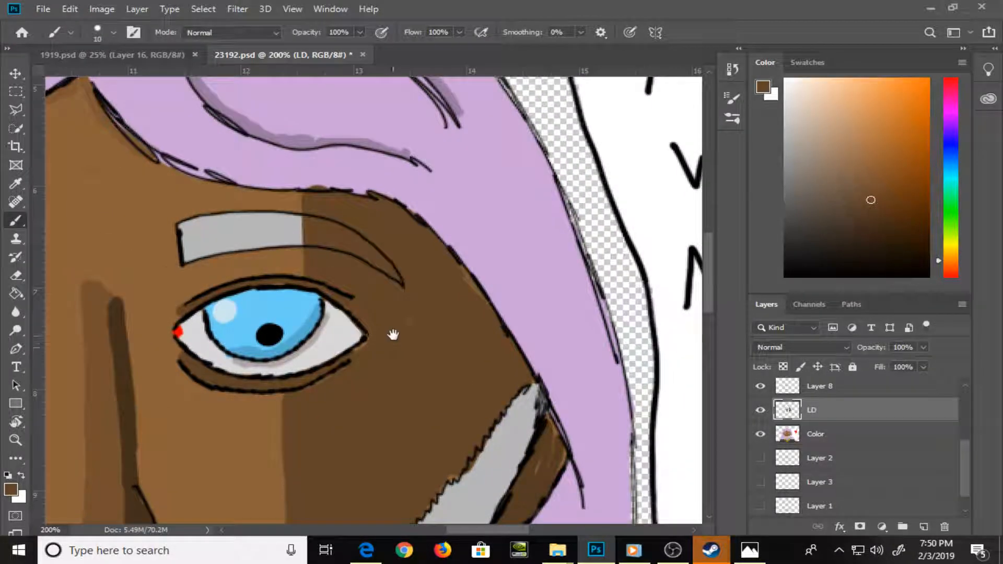
left_click_drag(393, 334, 383, 378)
left_click(342, 224, "alt")
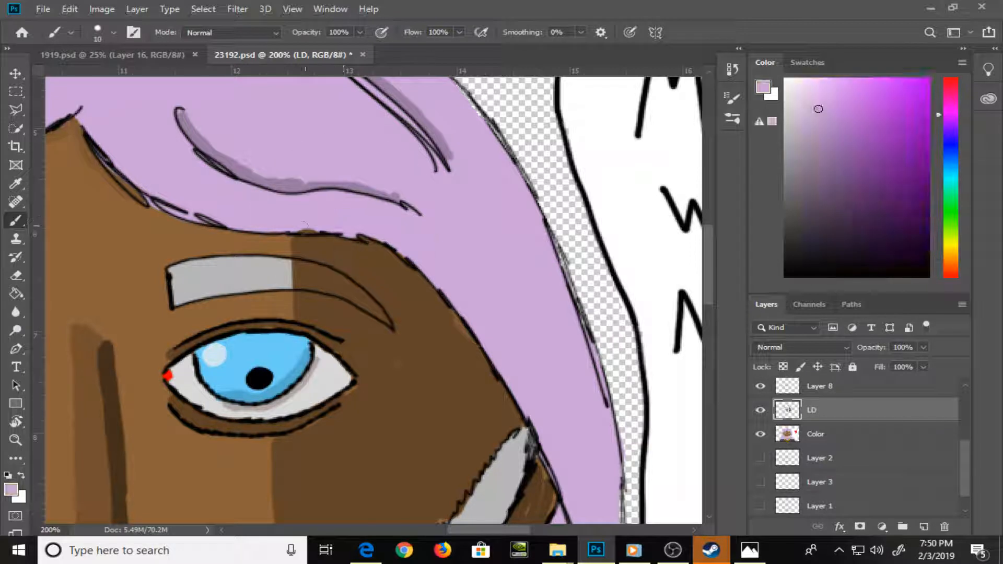
Repaint the outer half of the blue-eye eyebrow in darker grey with a 7 px brush, covering the spill near its tail with shadow brown
left_click(279, 266, "alt")
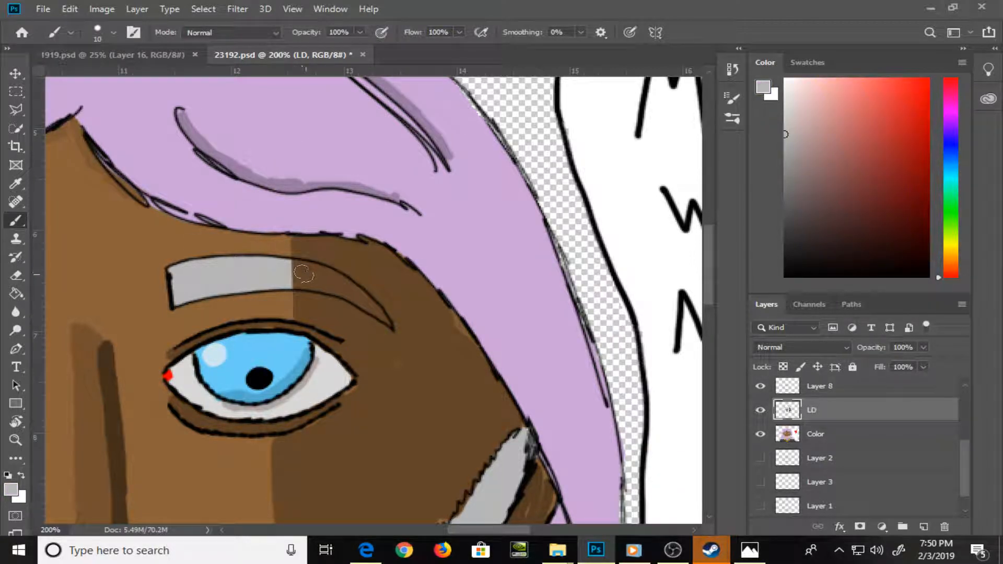
key("bracketleft")
key("bracketleft")
mouse_move(320, 281)
left_mouse_down()
mouse_move(293, 283)
mouse_move(311, 271)
mouse_move(306, 264)
mouse_move(324, 277)
mouse_move(323, 260)
mouse_move(328, 274)
mouse_move(299, 285)
mouse_move(324, 277)
left_mouse_up()
left_click(789, 163)
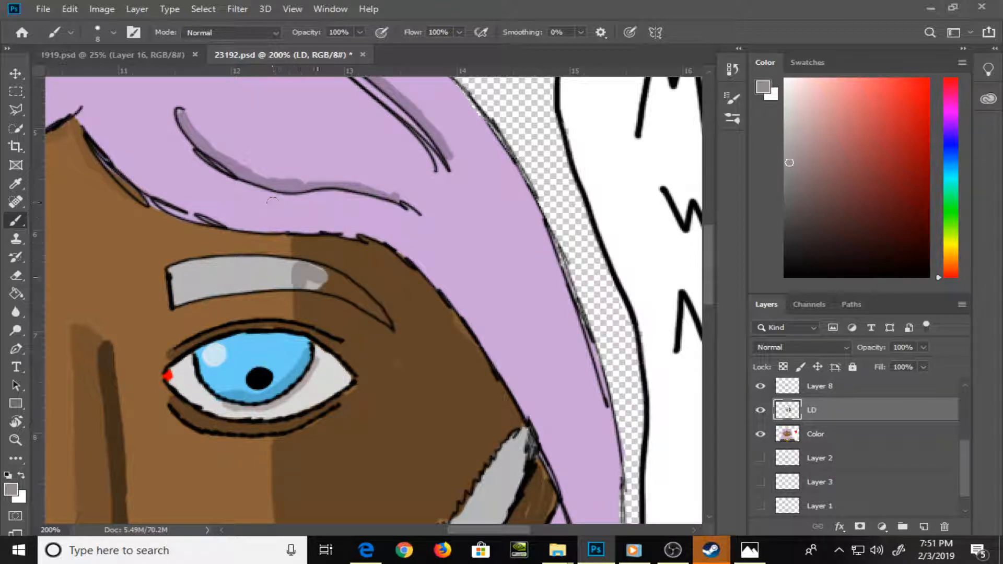
mouse_move(298, 267)
left_mouse_down()
mouse_move(322, 279)
mouse_move(314, 287)
mouse_move(343, 288)
mouse_move(339, 280)
left_mouse_up()
key("bracketleft")
mouse_move(323, 272)
left_mouse_down()
mouse_move(345, 282)
mouse_move(337, 291)
mouse_move(368, 303)
mouse_move(350, 288)
mouse_move(385, 320)
mouse_move(389, 313)
mouse_move(392, 337)
left_mouse_up()
left_click(396, 353)
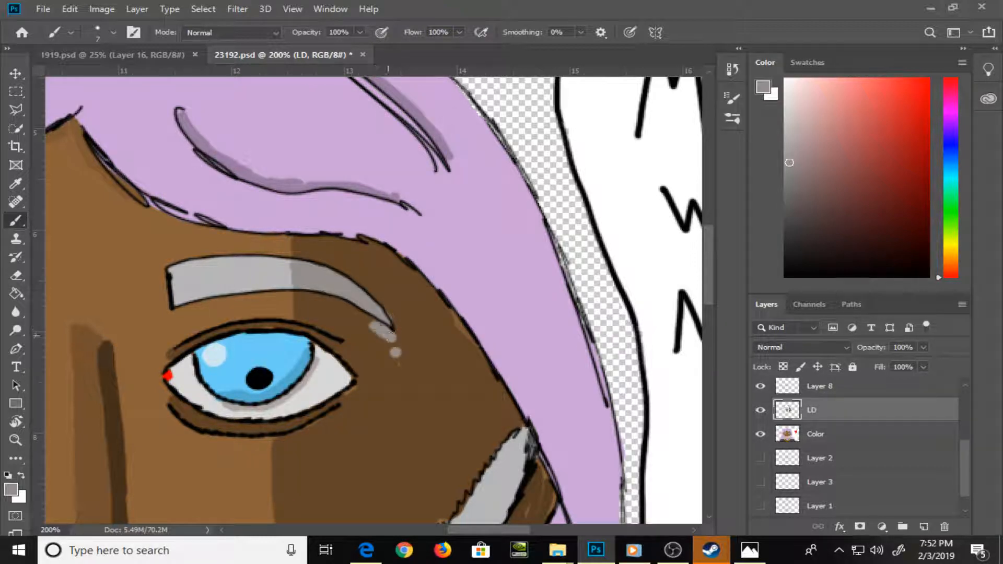
left_click(406, 305, "alt")
mouse_move(399, 340)
left_mouse_down()
mouse_move(414, 355)
mouse_move(377, 329)
mouse_move(404, 369)
left_mouse_up()
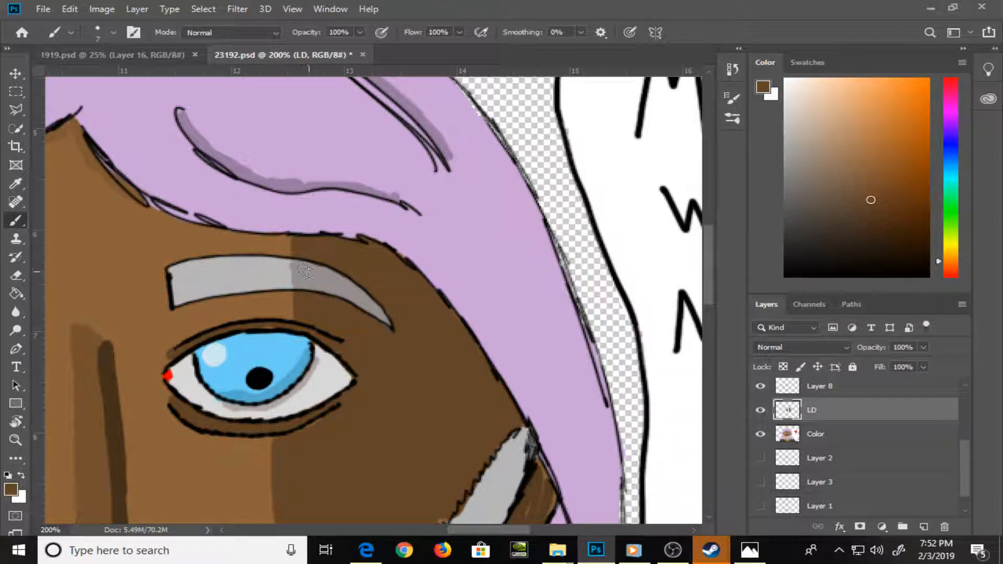
Shade the outer part of the blue eye's white with a slightly darker grey
left_click_drag(437, 369, 365, 228)
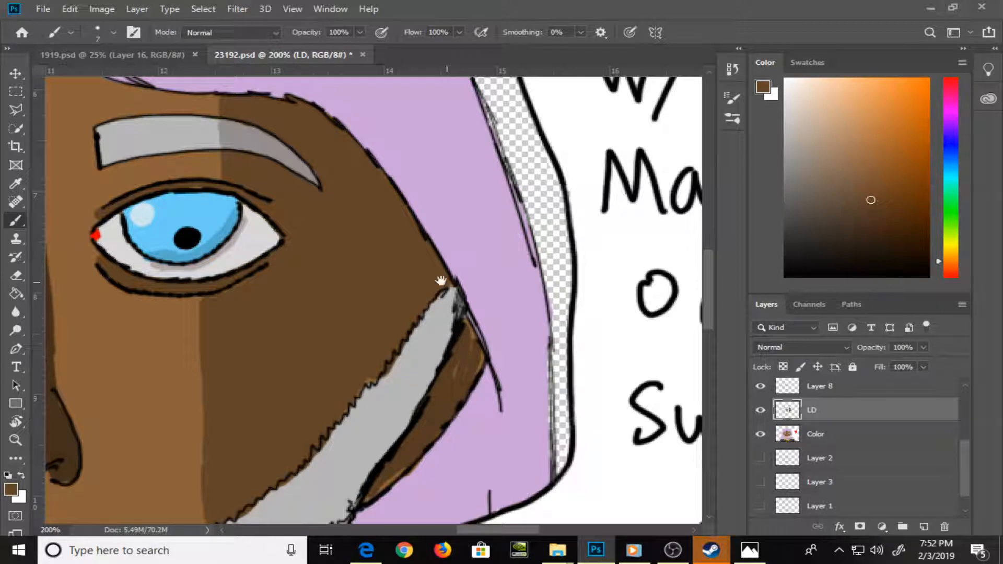
left_click_drag(441, 281, 429, 320)
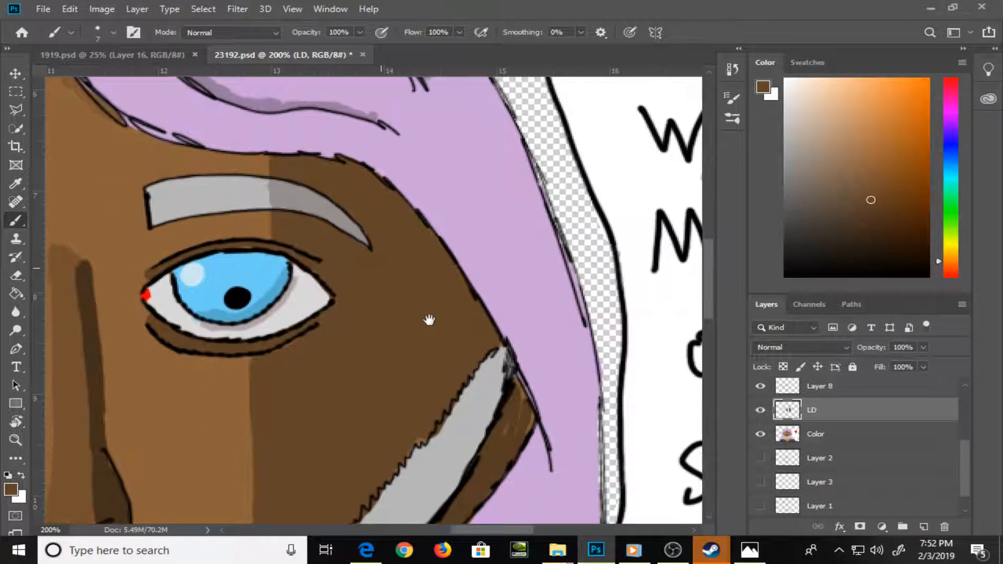
left_click(313, 293, "alt")
left_click(790, 113)
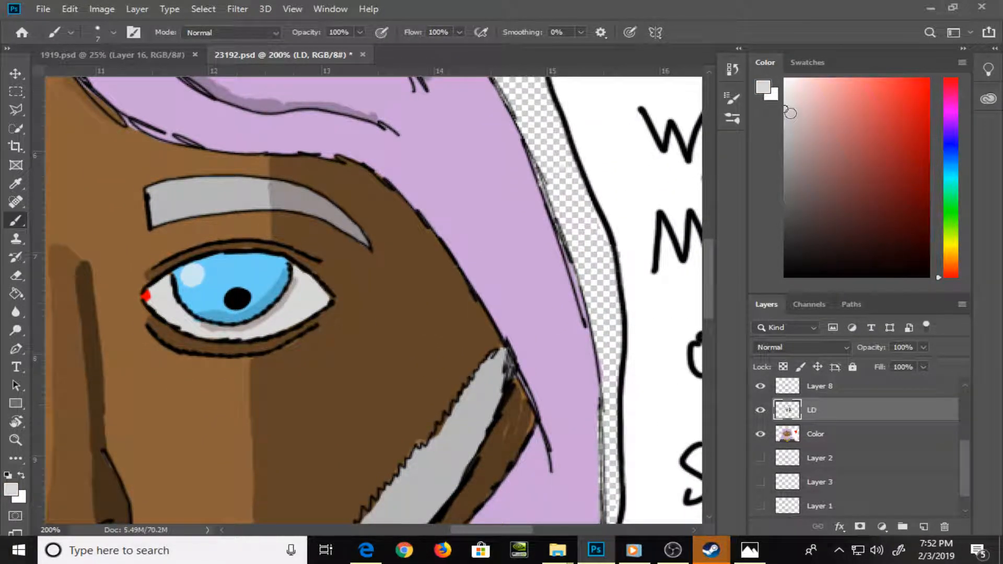
left_click(791, 122)
mouse_move(272, 328)
left_mouse_down()
mouse_move(267, 336)
mouse_move(301, 277)
mouse_move(292, 319)
left_mouse_up()
mouse_move(323, 299)
left_mouse_down()
mouse_move(296, 321)
mouse_move(316, 297)
mouse_move(313, 308)
left_mouse_up()
left_click(347, 333, "alt")
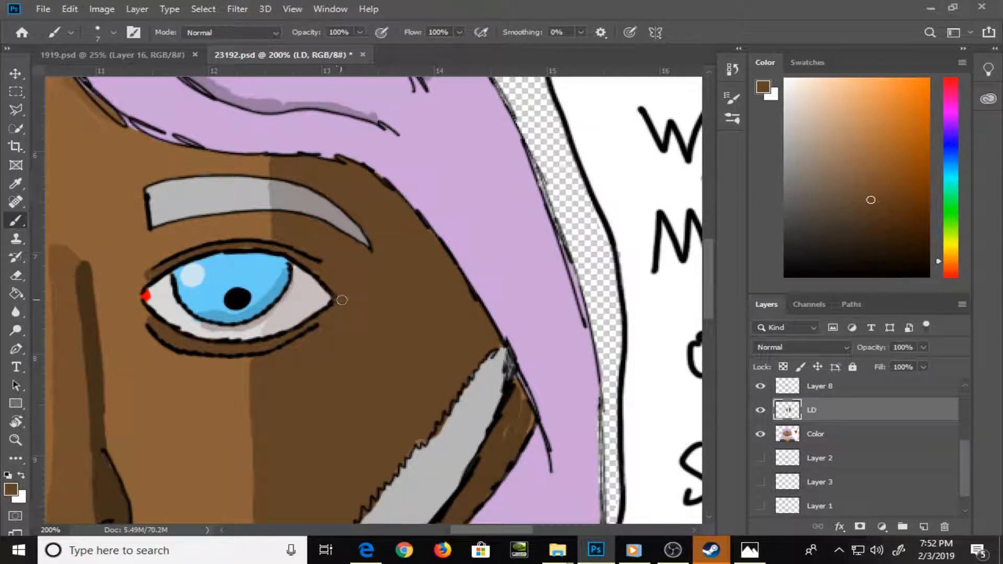
Paint a deeper brown shadow on the blue-eye temple, between the hairline and the top of the beard
left_click_drag(388, 377, 384, 180)
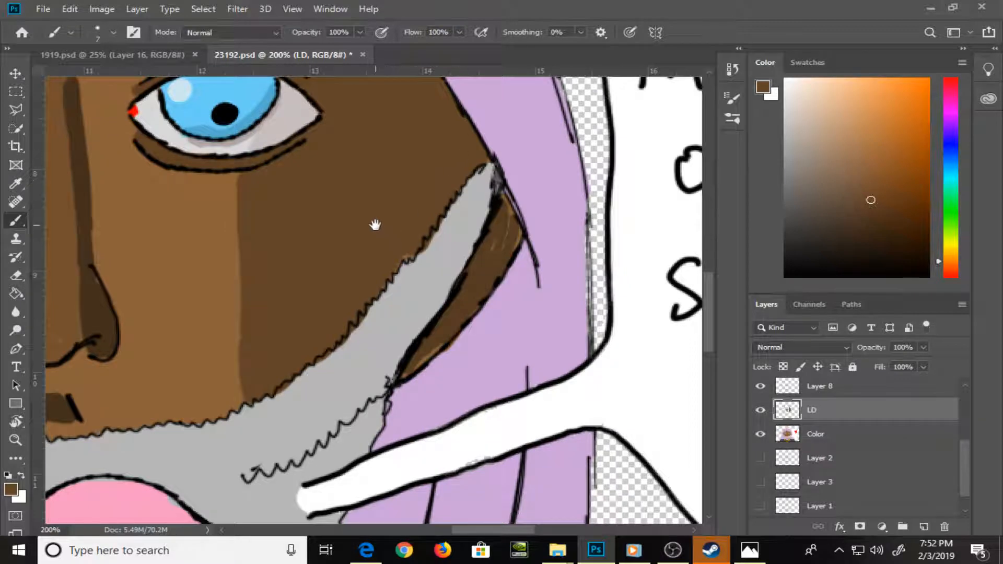
left_click_drag(404, 145, 416, 288)
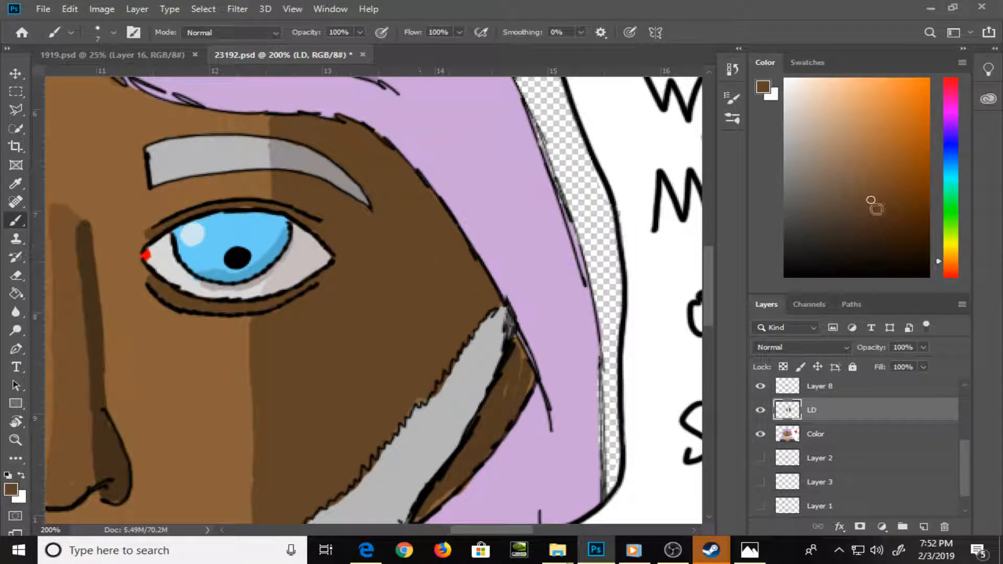
left_click(421, 245, "alt")
mouse_move(452, 238)
left_mouse_down()
mouse_move(453, 261)
mouse_move(453, 228)
mouse_move(453, 339)
mouse_move(452, 305)
mouse_move(470, 318)
mouse_move(467, 331)
mouse_move(466, 261)
mouse_move(474, 293)
mouse_move(486, 286)
mouse_move(476, 308)
mouse_move(490, 298)
mouse_move(453, 354)
mouse_move(470, 286)
mouse_move(457, 333)
left_mouse_up()
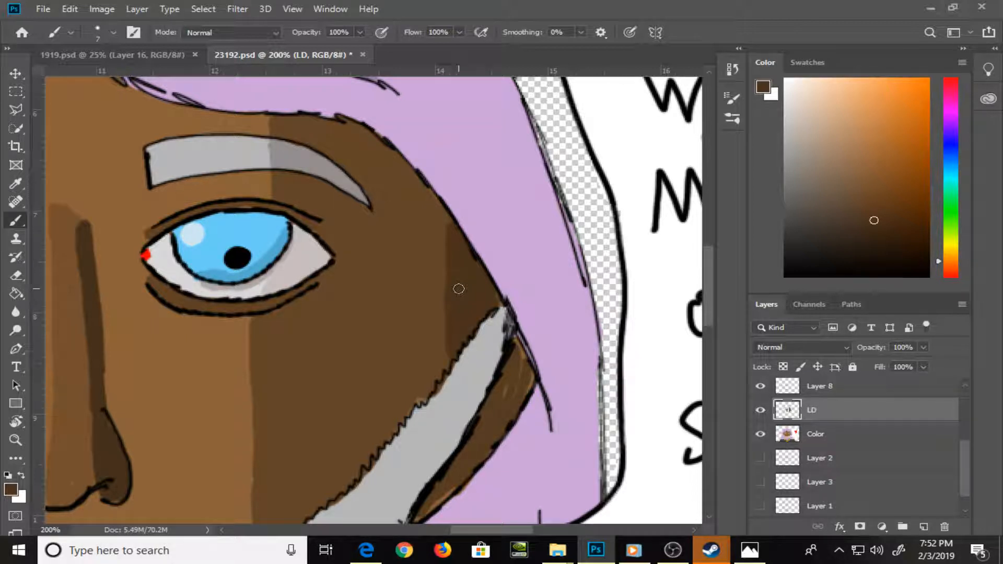
left_click_drag(415, 332, 376, 291)
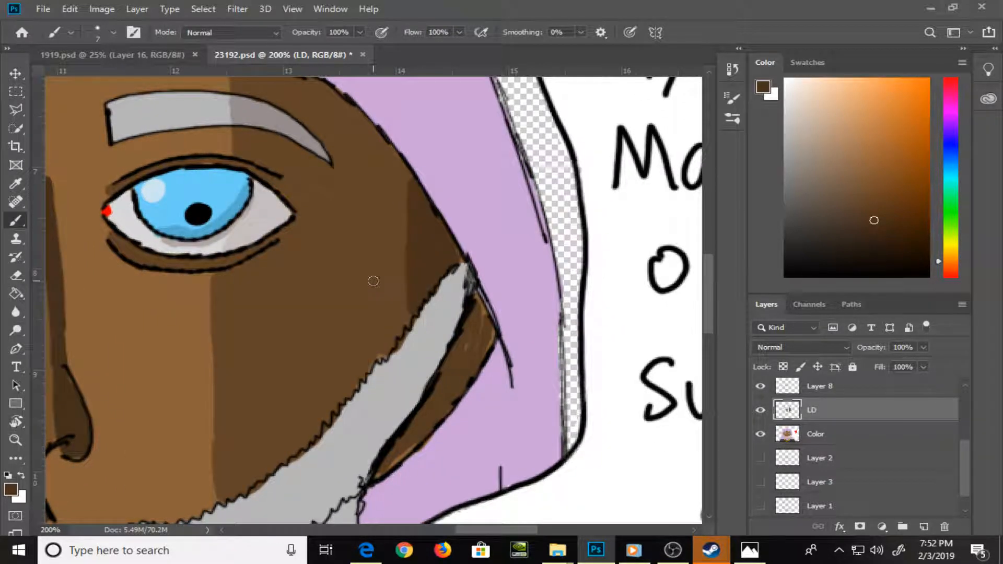
Touch up the edges of the cheek shadow, beard and ear on the blue-eye side with their sampled browns and grey
left_click(357, 324, "alt")
left_click_drag(376, 358, 362, 362)
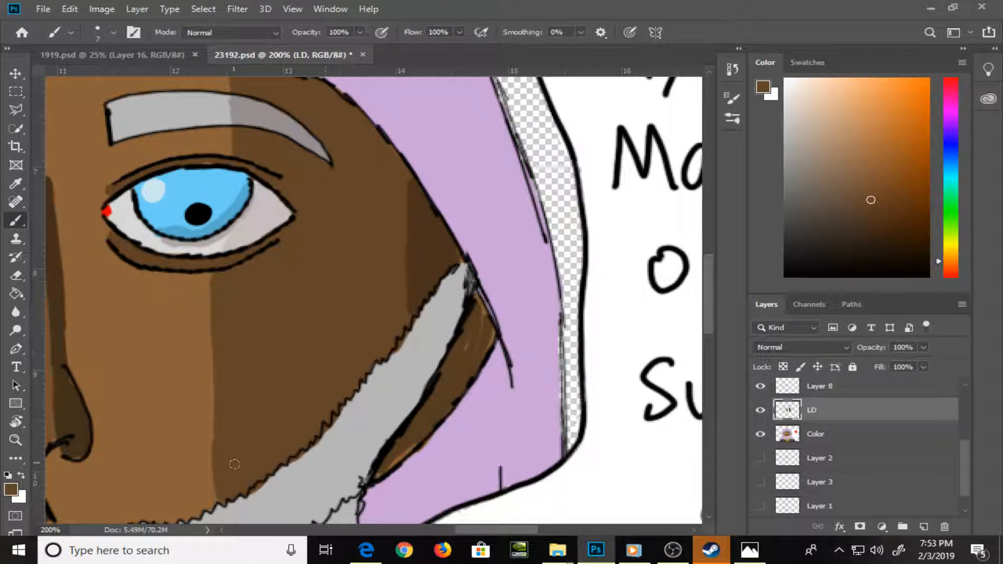
left_click_drag(269, 448, 268, 347)
left_click(282, 396, "alt")
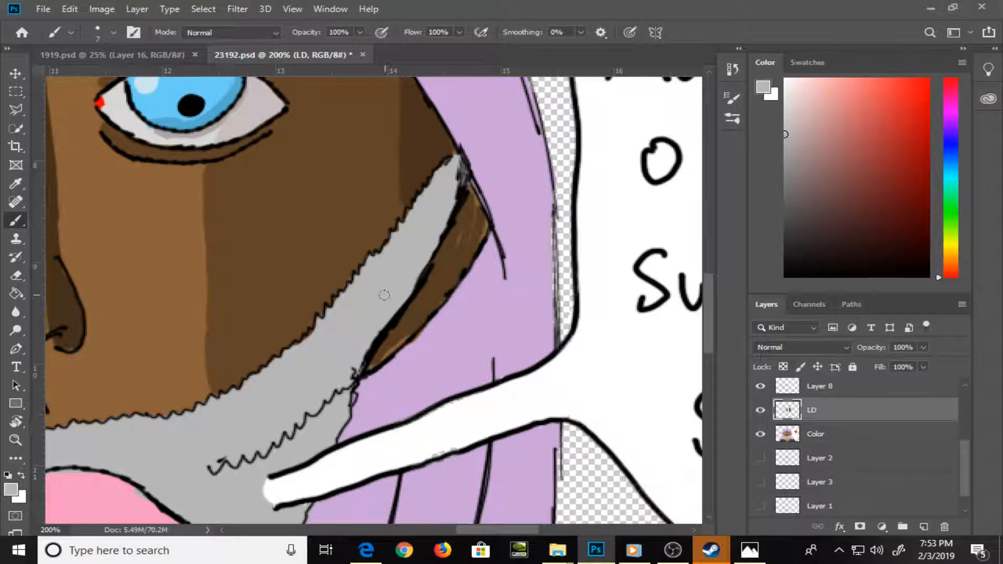
left_click_drag(473, 256, 376, 384)
left_click(372, 395, "alt")
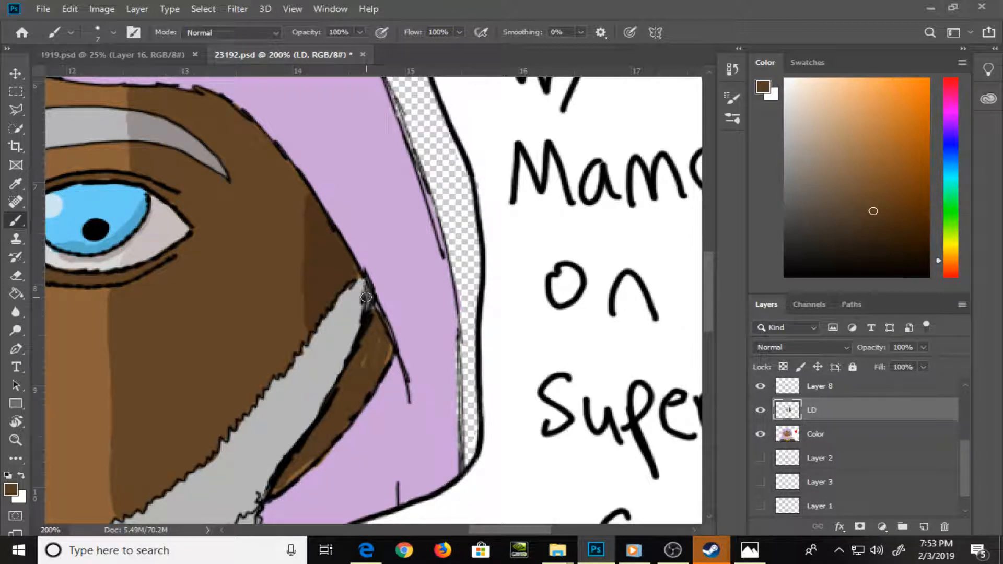
Darken the sampled hair purple and paint shadows along a lower strand line and down the hair beside the blue-eye temple
left_click(431, 296, "alt")
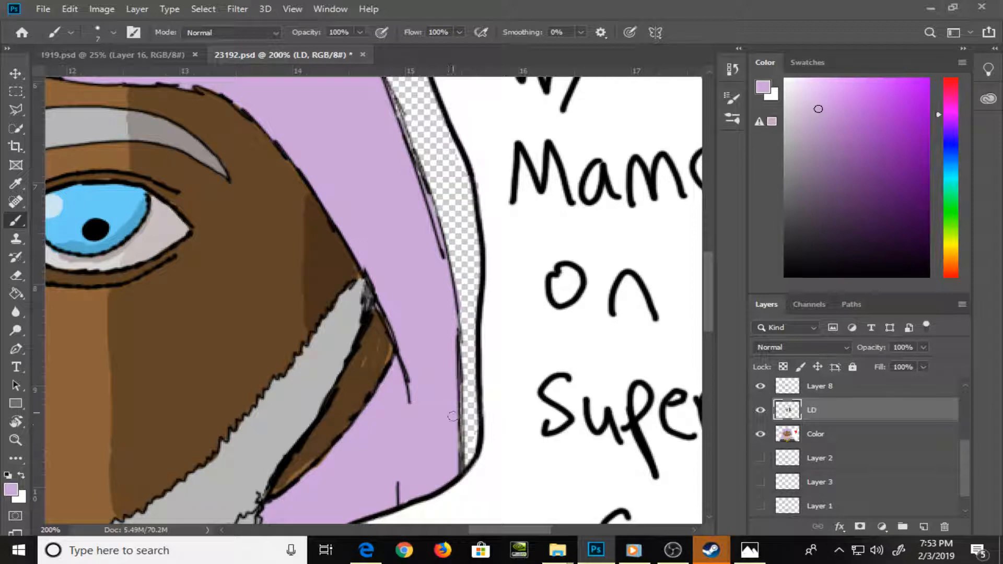
mouse_move(439, 374)
left_mouse_down()
mouse_move(460, 254)
mouse_move(495, 370)
left_mouse_up()
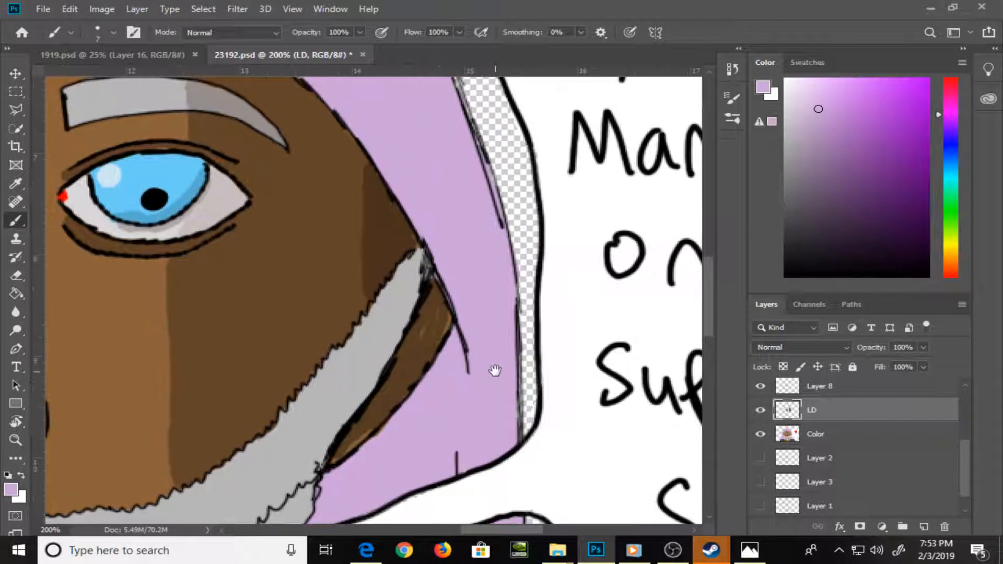
key("ctrl+minus")
key("ctrl+minus")
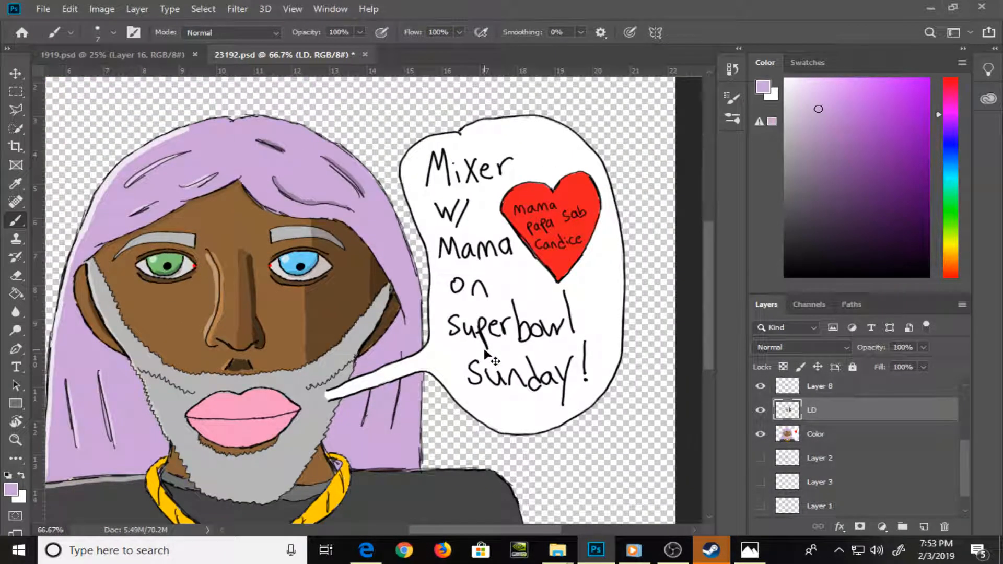
key("ctrl+plus")
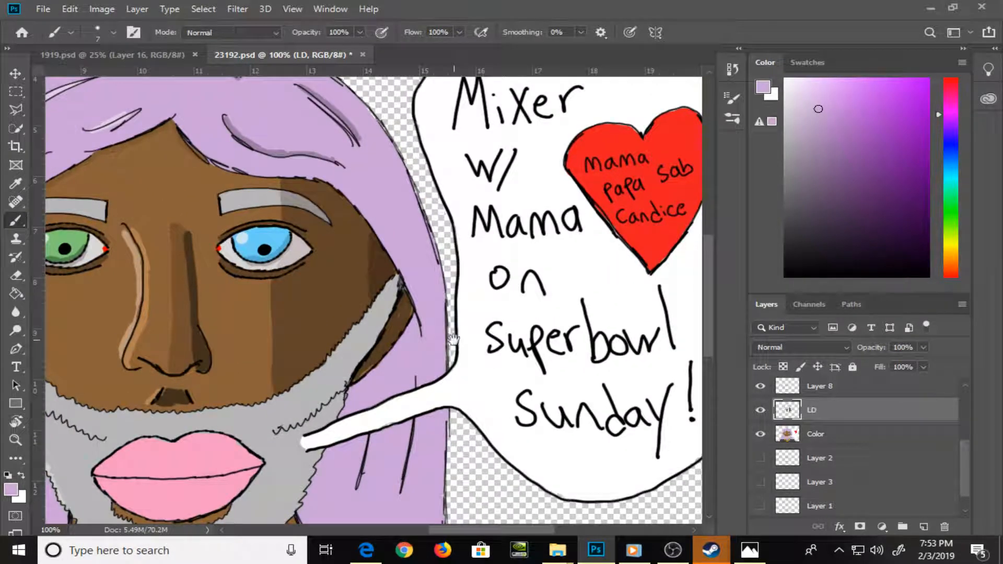
left_click_drag(453, 340, 460, 287)
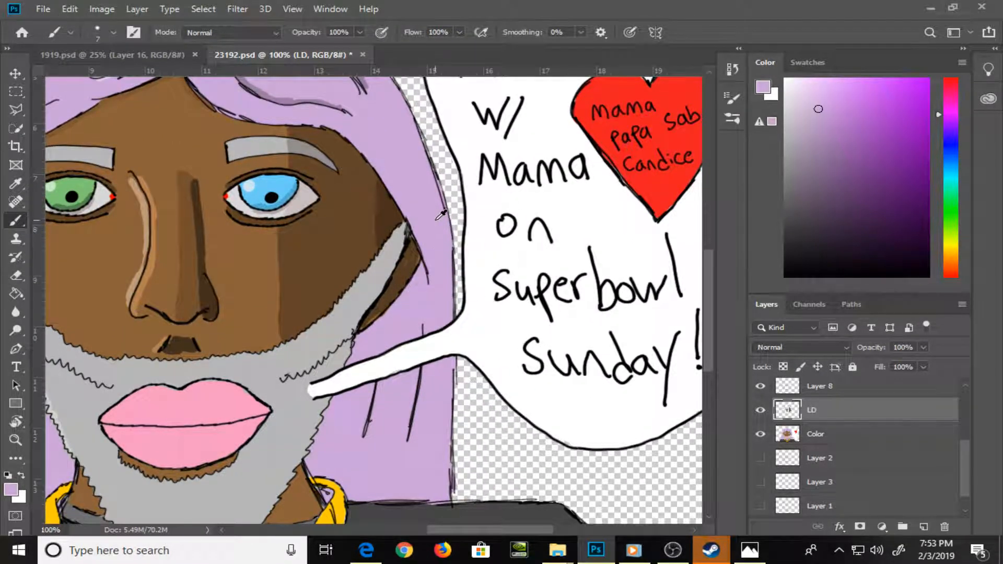
left_click(819, 141)
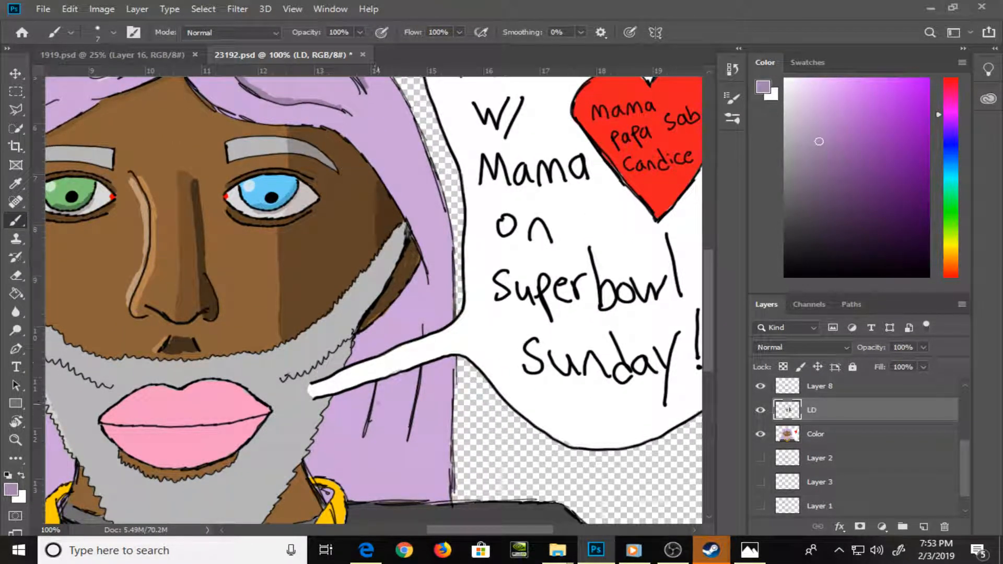
mouse_move(373, 418)
left_mouse_down()
mouse_move(381, 389)
mouse_move(371, 422)
left_mouse_up()
mouse_move(360, 154)
left_mouse_down()
mouse_move(380, 159)
mouse_move(416, 201)
mouse_move(442, 272)
mouse_move(445, 230)
mouse_move(449, 305)
left_mouse_up()
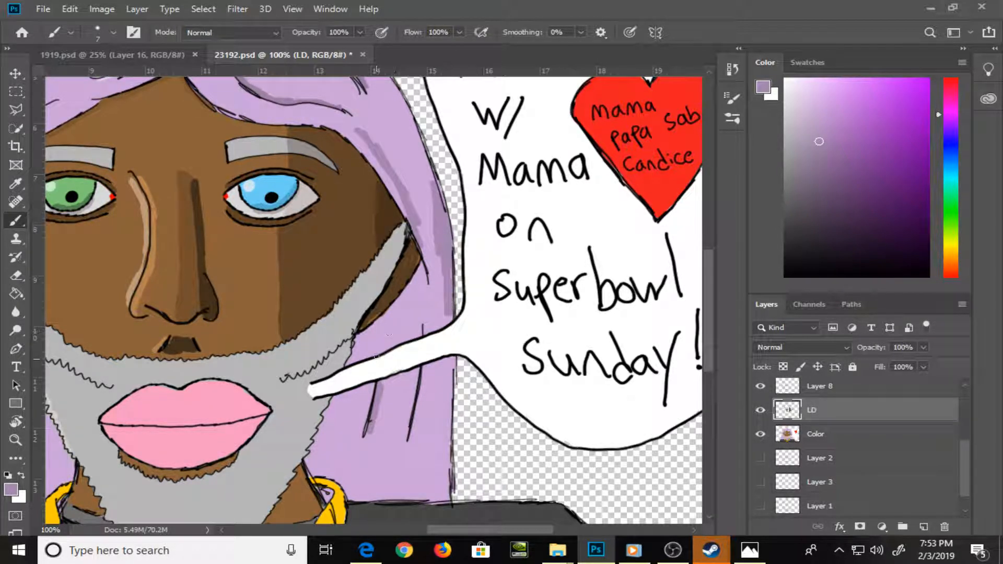
Add darker purple shadows to the lower hair beside the beard, along the strand lines and down the outer edge below the speech bubble's tail
left_click_drag(359, 345, 352, 360)
left_click_drag(340, 401, 326, 438)
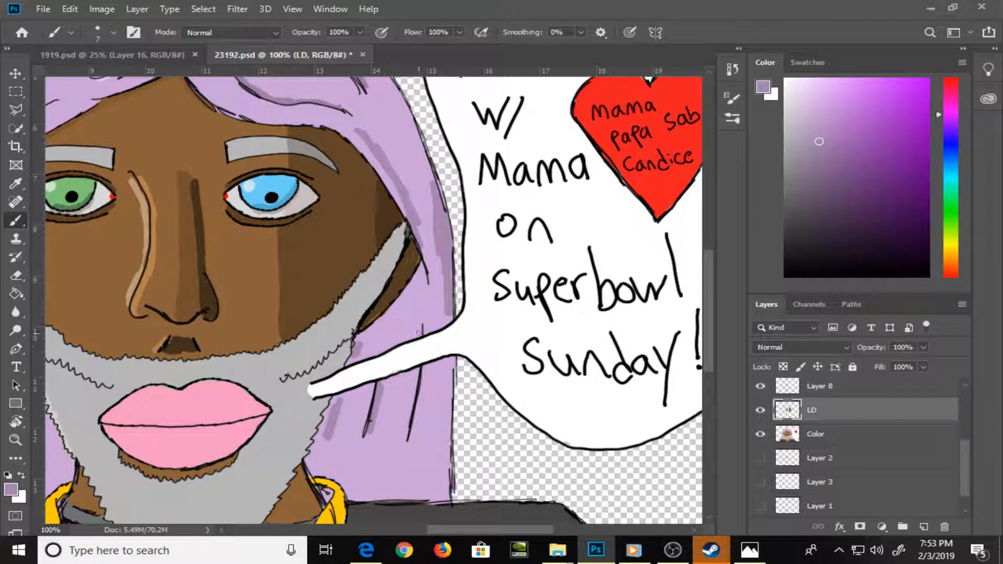
left_click_drag(424, 364, 413, 428)
mouse_move(440, 388)
left_mouse_down()
mouse_move(453, 478)
mouse_move(444, 487)
mouse_move(449, 380)
left_mouse_up()
left_click_drag(450, 489, 500, 316)
Darken the sampled beard grey and shade the beard's outer edge near the ear and its zigzag crease on the blue-eye side
left_click_drag(430, 324, 485, 393)
left_click(470, 343, "alt")
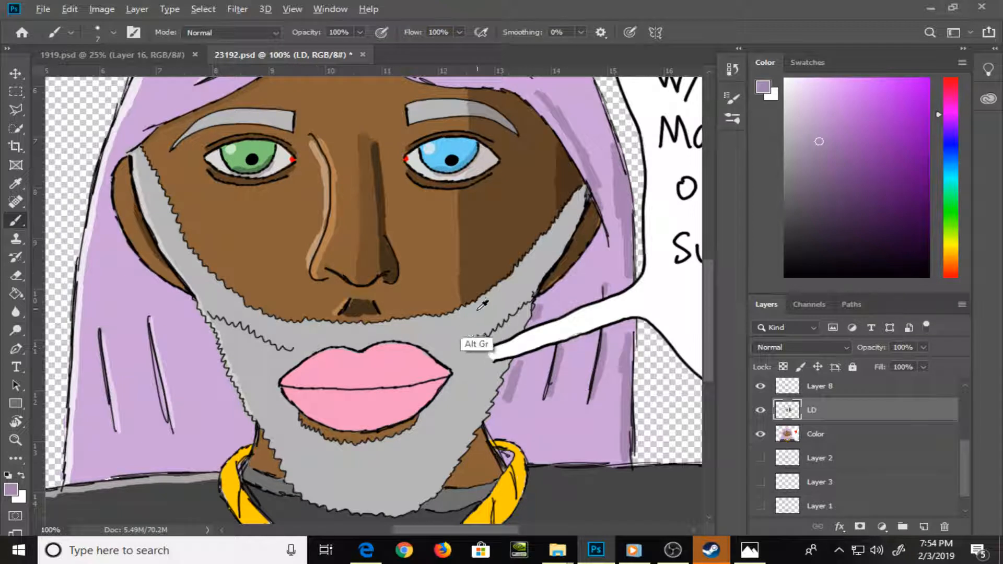
left_click_drag(786, 140, 788, 163)
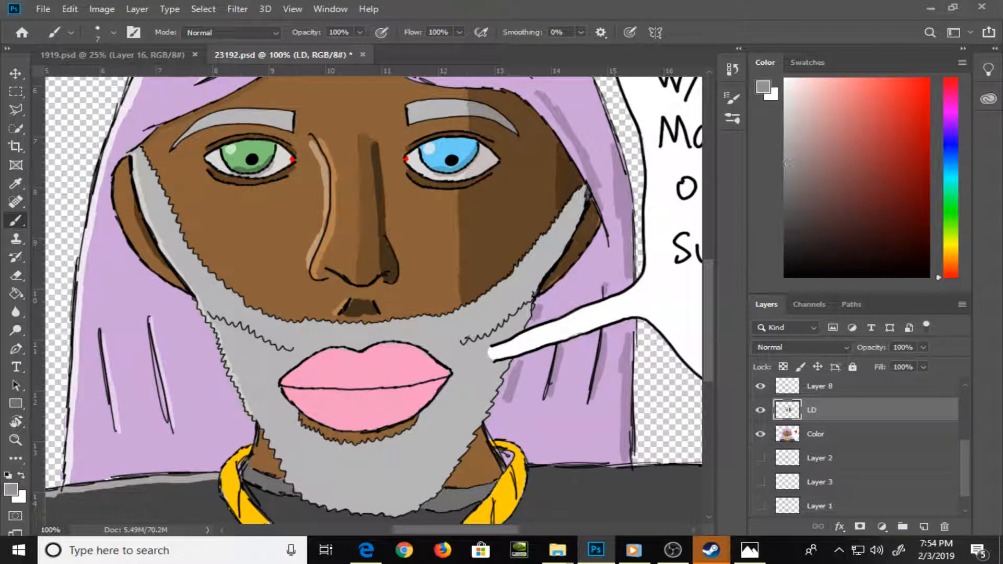
left_click_drag(506, 317, 582, 207)
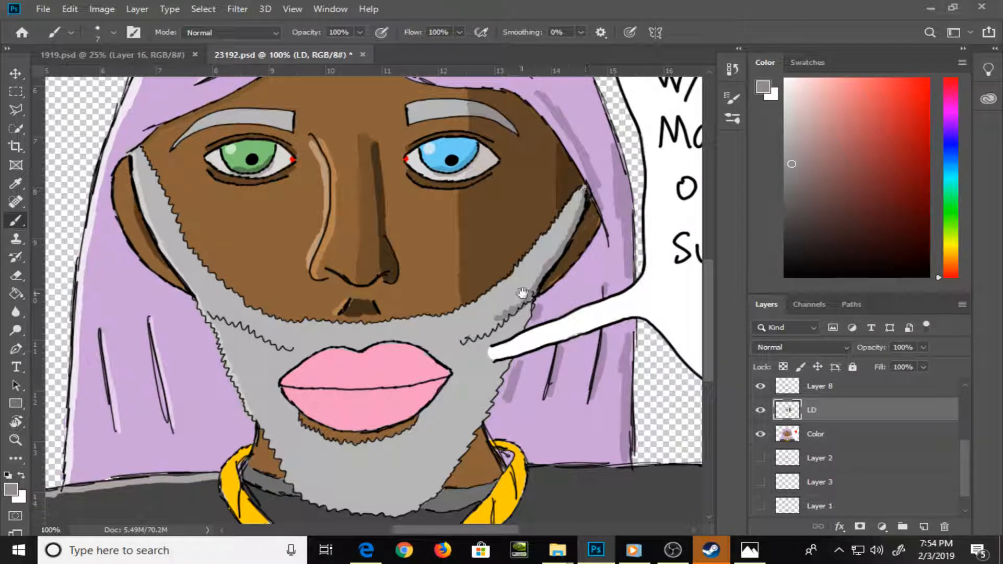
mouse_move(522, 293)
left_mouse_down()
mouse_move(528, 265)
mouse_move(502, 297)
mouse_move(470, 313)
left_mouse_up()
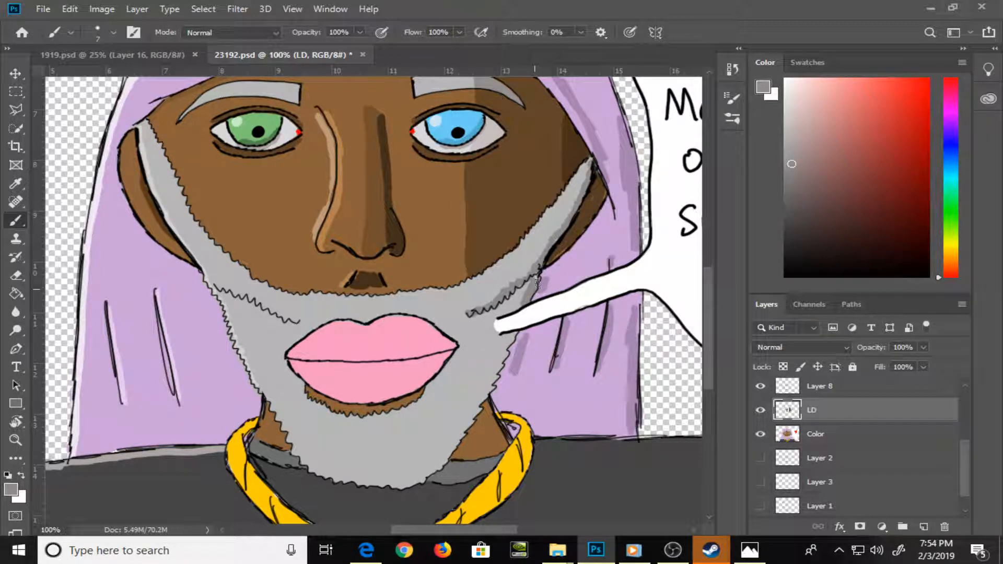
Shade the beard's lower edge beside the chin in grey and paint a darkened skin-brown shadow on the neck on the blue-eye side
left_click_drag(524, 319, 519, 278)
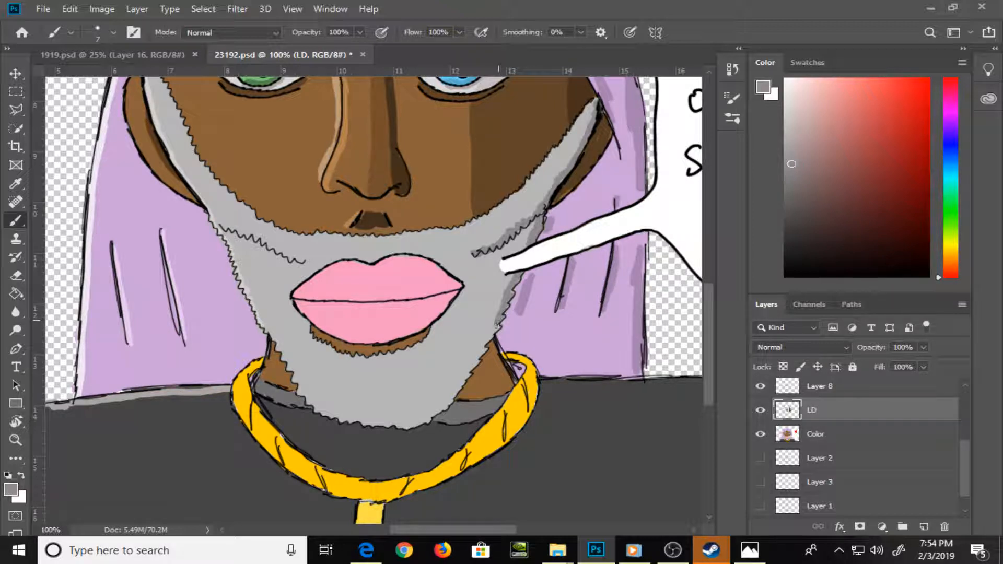
mouse_move(480, 352)
left_mouse_down()
mouse_move(447, 407)
mouse_move(426, 419)
left_mouse_up()
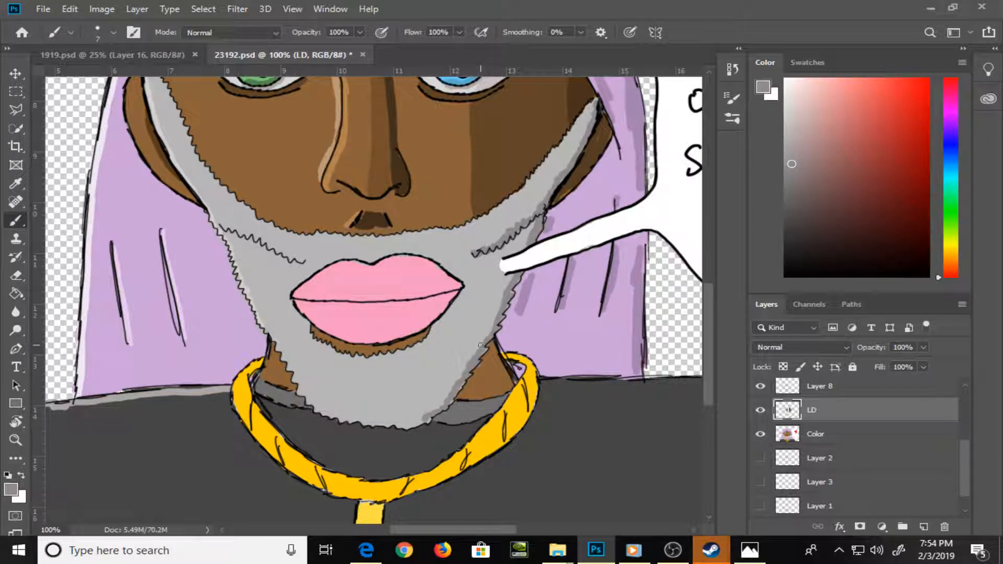
left_click(493, 365, "alt")
left_click_drag(872, 175, 878, 199)
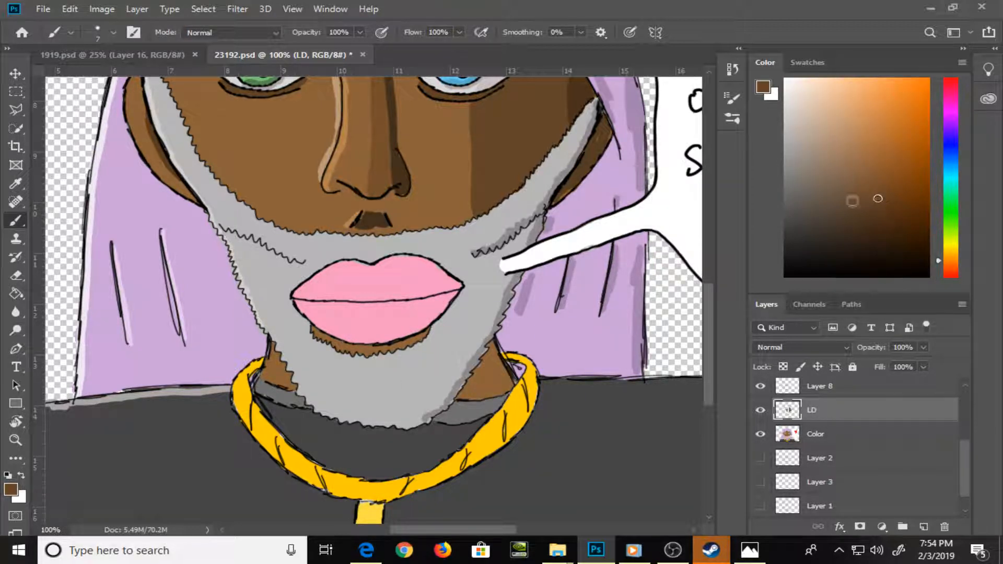
mouse_move(469, 391)
left_mouse_down()
mouse_move(493, 345)
mouse_move(506, 381)
mouse_move(465, 398)
mouse_move(501, 372)
mouse_move(480, 397)
mouse_move(503, 392)
left_mouse_up()
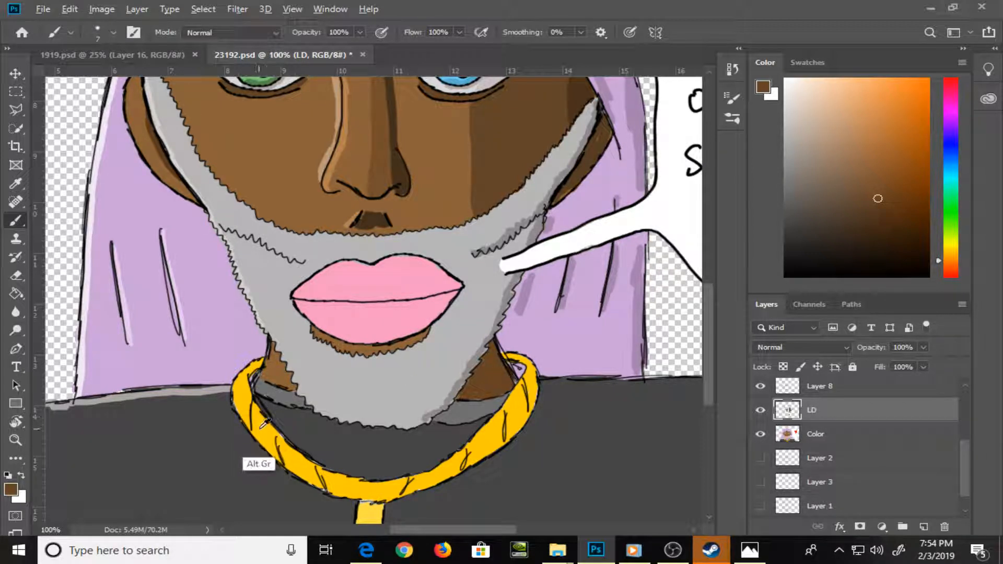
Paint a pale cream highlight on the outer edge of the gold chain on the green-eye side and clean its edge with sampled colours
left_click(256, 463, "alt")
left_click(820, 108)
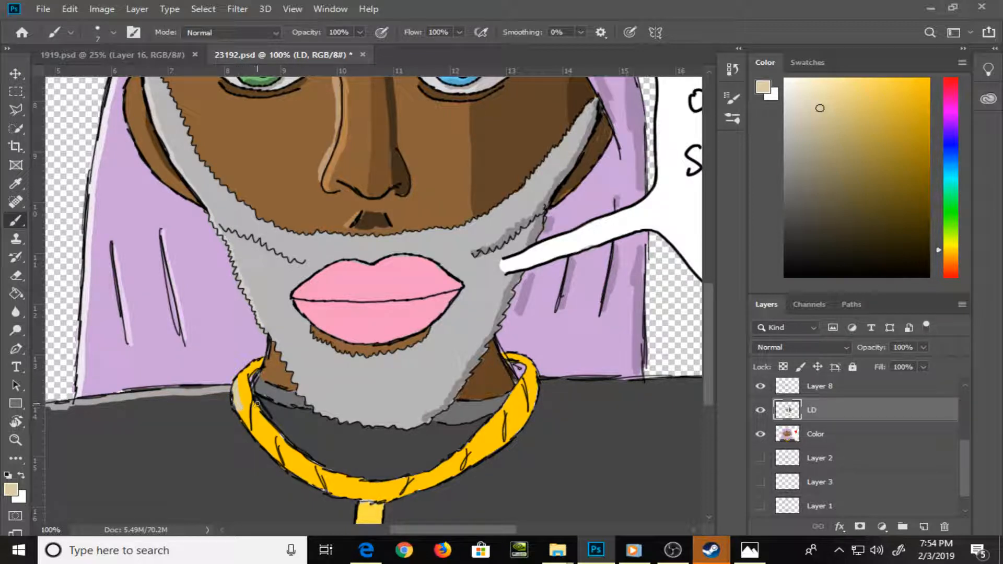
key("ctrl+z")
left_click(793, 97)
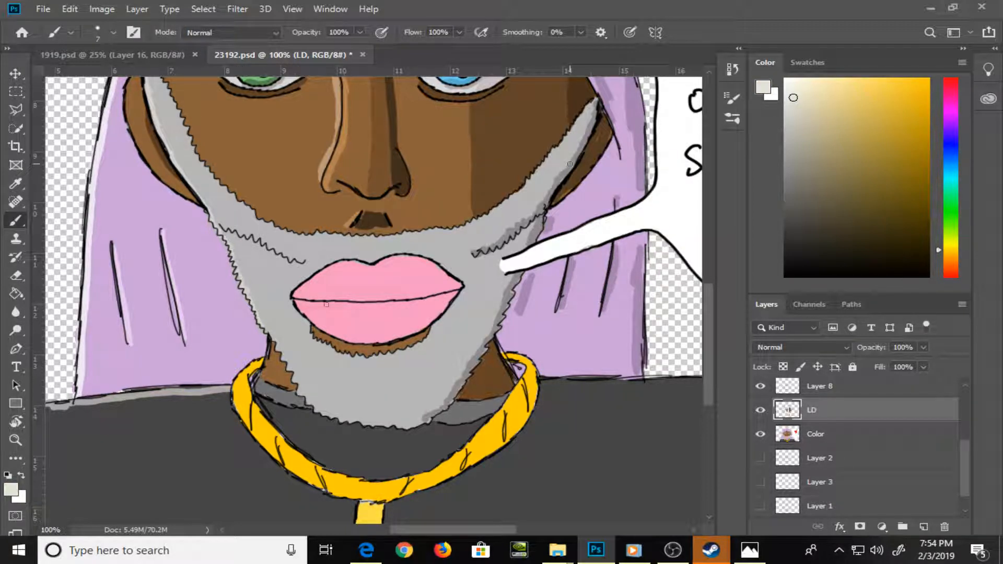
mouse_move(234, 388)
left_mouse_down()
mouse_move(244, 421)
mouse_move(263, 445)
mouse_move(267, 435)
left_mouse_up()
left_click(249, 446, "alt")
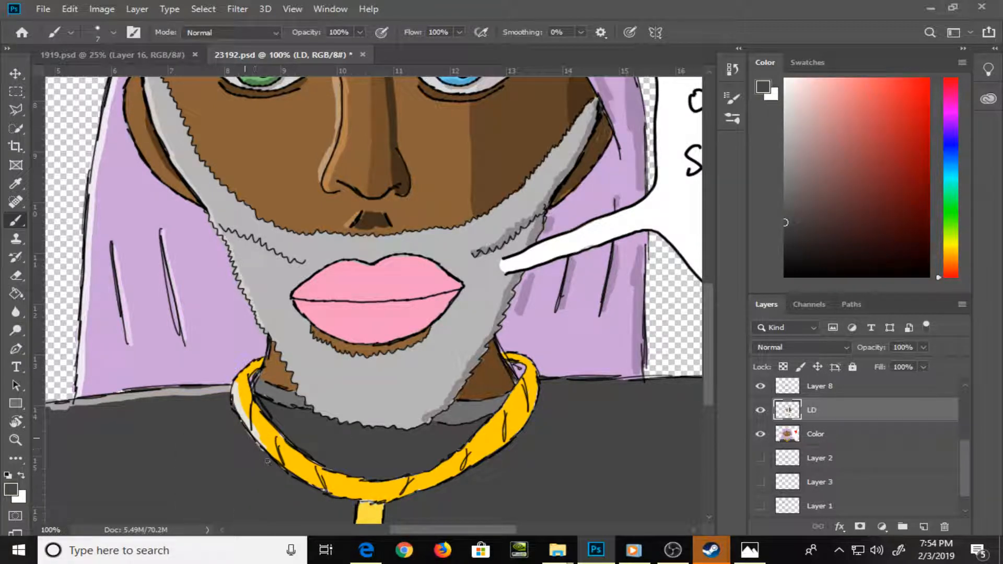
left_click(258, 418, "alt")
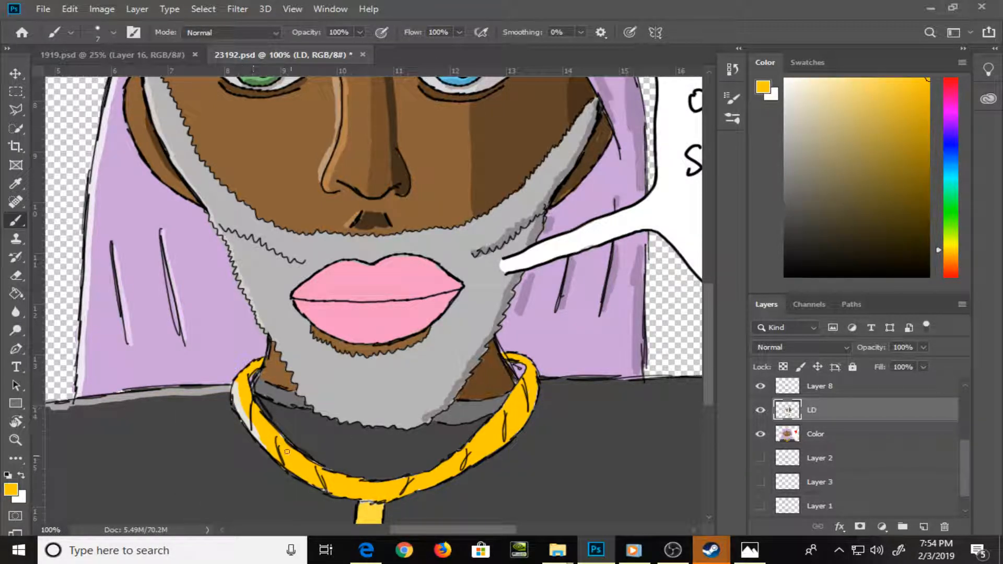
Darken the sampled shirt grey and paint a shadow along the chain's outer edge and beside the cross pendant on the blue-eye side
left_click_drag(337, 486, 192, 381)
left_click_drag(506, 248, 406, 309)
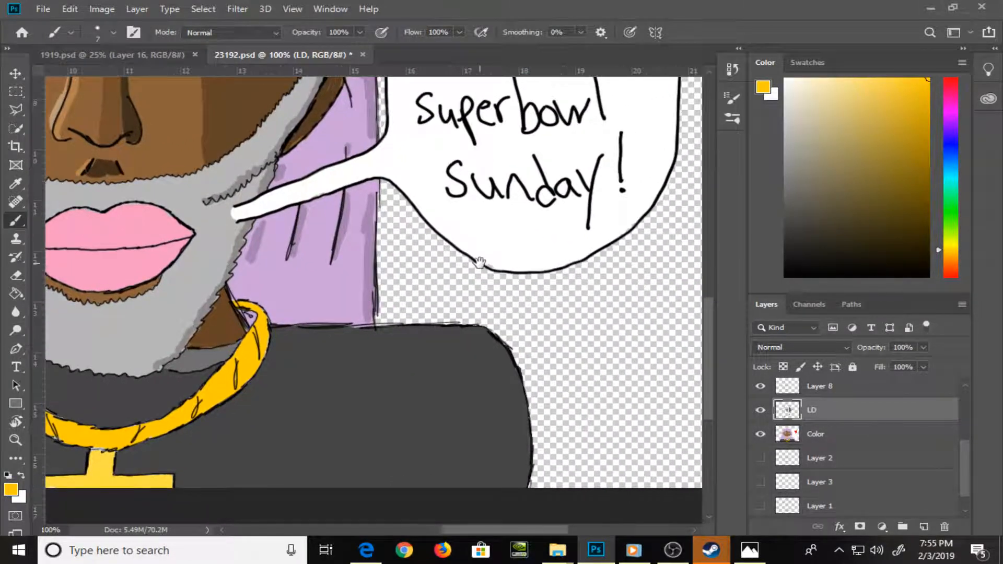
left_click(337, 369, "alt")
left_click(794, 241)
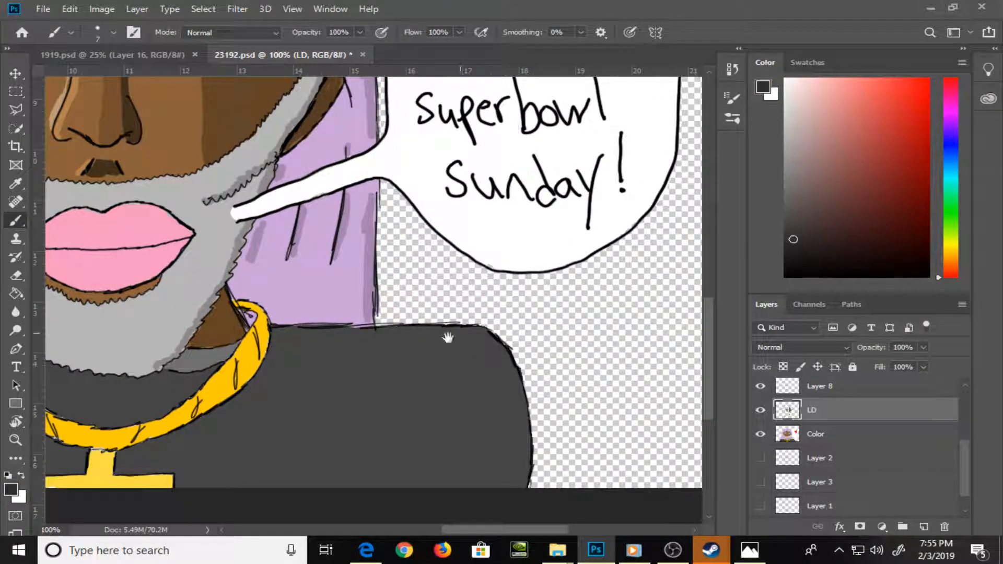
left_click_drag(340, 391, 439, 356)
mouse_move(220, 420)
left_mouse_down()
mouse_move(339, 364)
mouse_move(309, 388)
mouse_move(370, 334)
mouse_move(350, 351)
mouse_move(376, 300)
left_mouse_up()
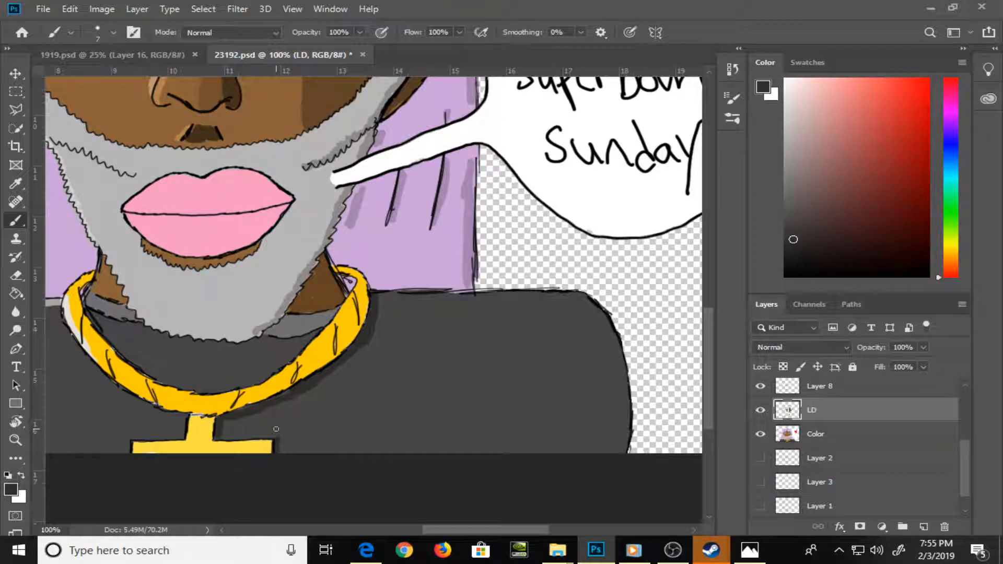
Paint a dark grey band along the top of the shoulder and down the sleeve edge below the speech bubble with a 15-pixel brush
left_click(792, 222)
key("bracketright")
key("bracketright")
key("bracketright")
key("bracketright")
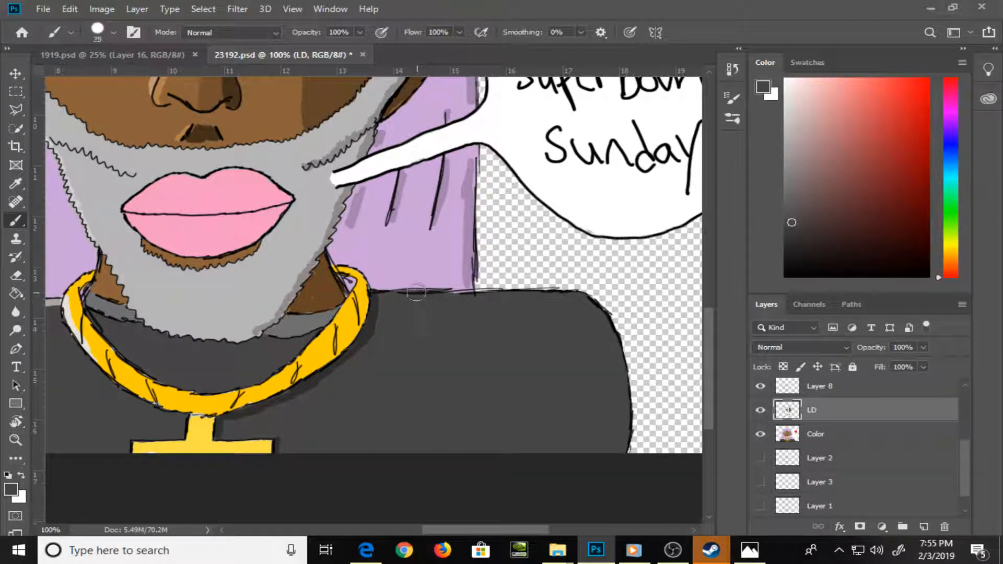
key("bracketleft")
key("bracketleft")
key("bracketleft")
left_click(791, 235)
mouse_move(395, 301)
left_mouse_down()
mouse_move(430, 305)
mouse_move(410, 305)
left_mouse_up()
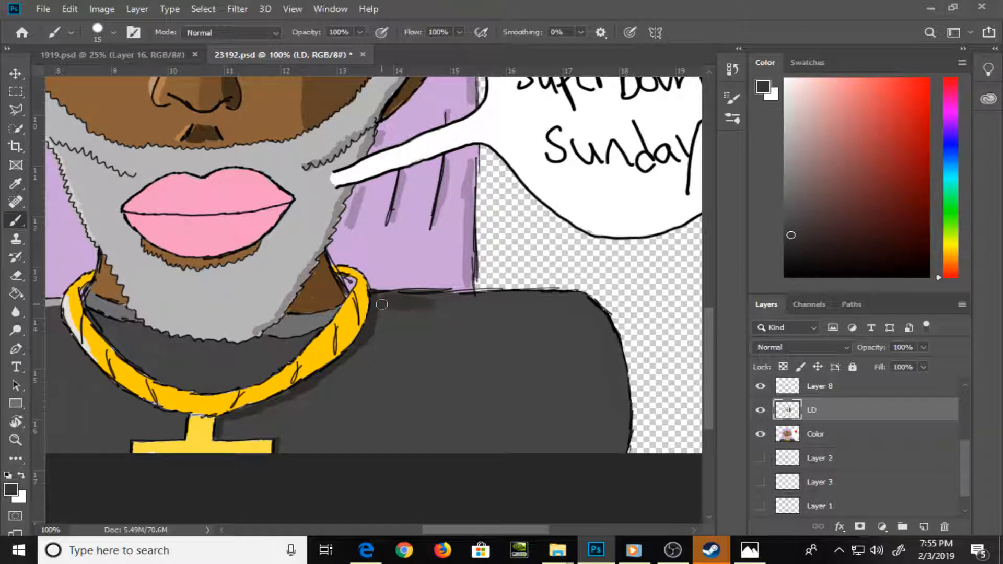
mouse_move(381, 303)
left_mouse_down()
mouse_move(587, 306)
mouse_move(616, 351)
mouse_move(622, 409)
mouse_move(622, 365)
mouse_move(623, 435)
left_mouse_up()
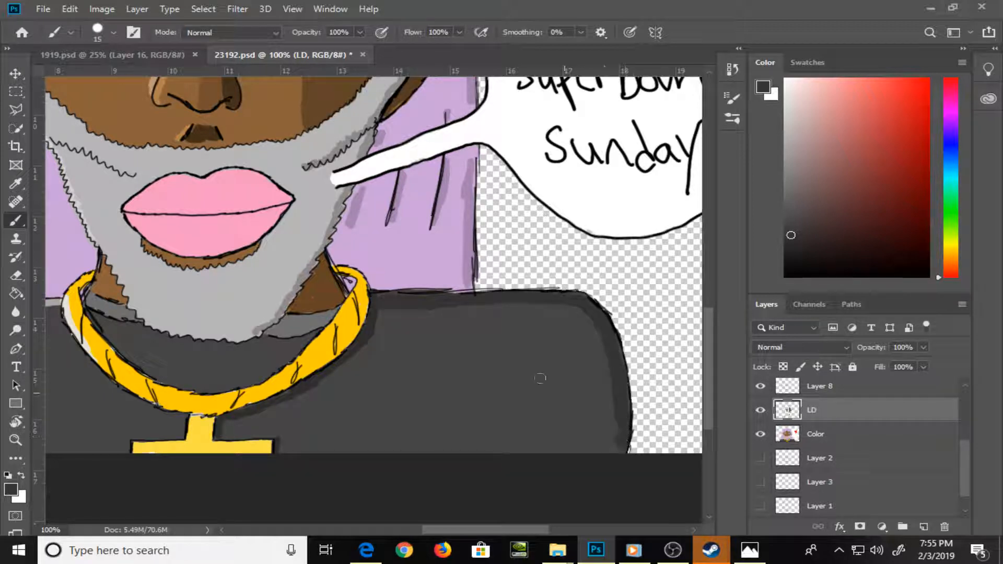
Close the dark grey outline along the chain and the canvas's lower edge, and fill the enclosed shirt area with the same grey
mouse_move(381, 315)
left_mouse_down()
mouse_move(377, 339)
mouse_move(373, 325)
left_mouse_up()
mouse_move(349, 360)
left_mouse_down()
mouse_move(300, 396)
mouse_move(230, 418)
mouse_move(223, 434)
mouse_move(269, 433)
mouse_move(309, 453)
mouse_move(422, 458)
mouse_move(598, 441)
left_mouse_up()
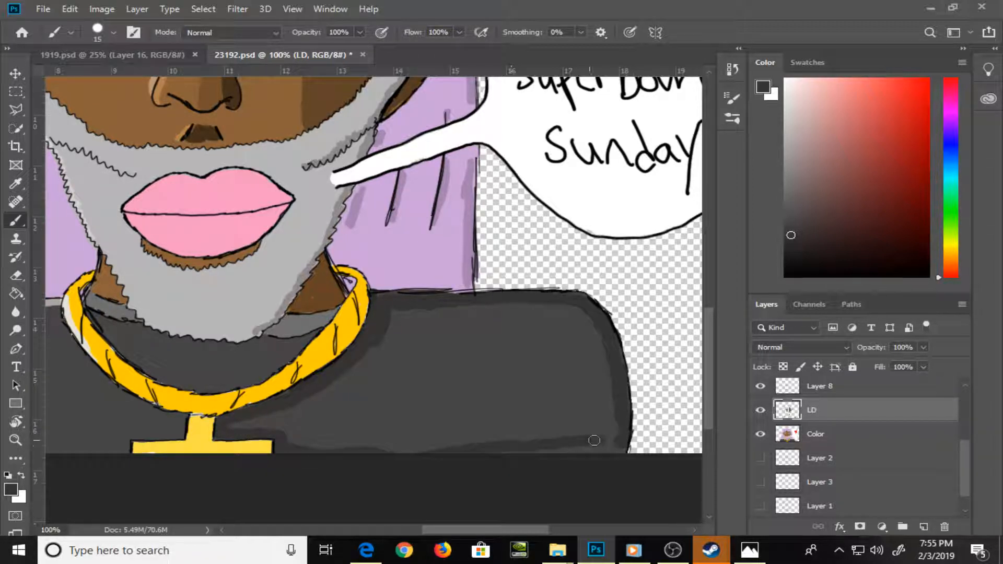
left_click_drag(426, 454, 609, 451)
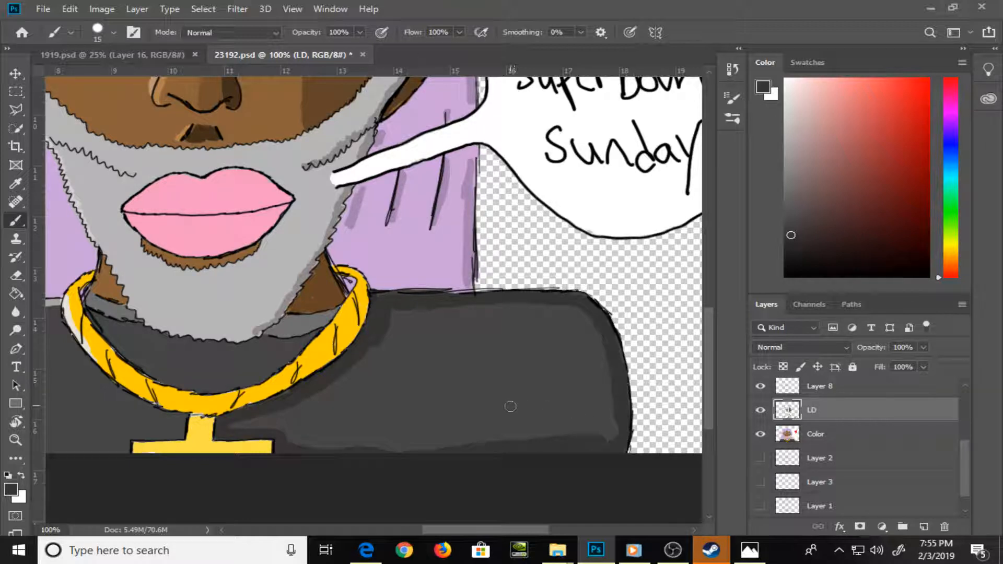
key("g")
left_click(531, 402)
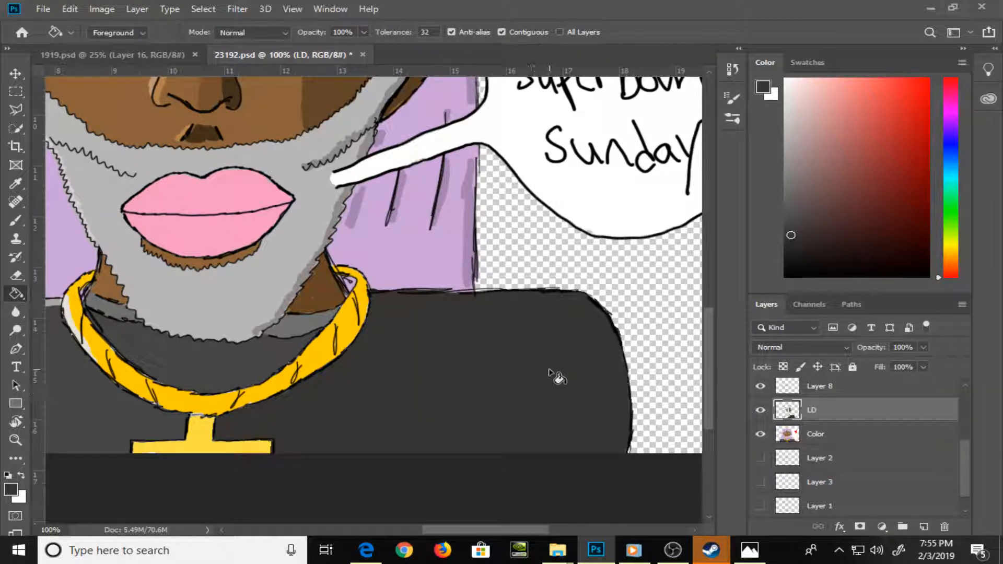
Paint a near-black shadow on the shirt along the chain and cross pendant with a 9-pixel brush
left_click(793, 271)
key("b")
key("bracketleft")
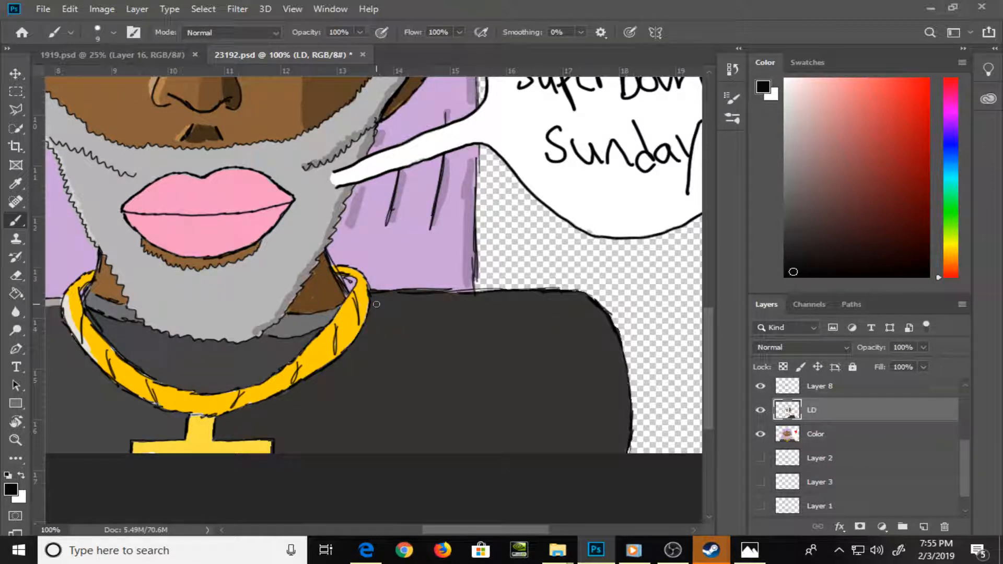
left_click_drag(376, 304, 351, 350)
mouse_move(222, 416)
left_mouse_down()
mouse_move(307, 383)
mouse_move(360, 338)
mouse_move(215, 437)
left_mouse_up()
left_click_drag(275, 452, 275, 455)
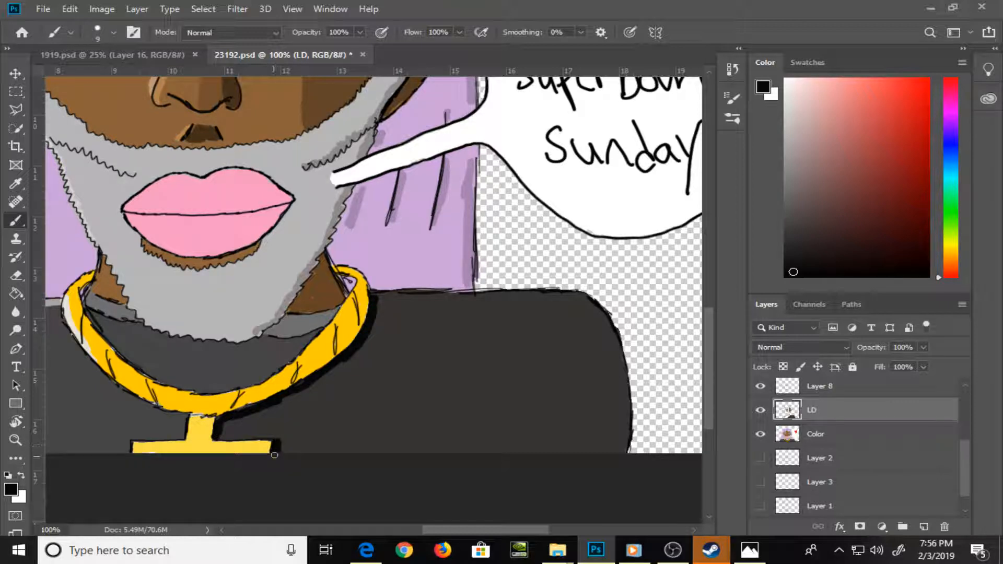
key("ctrl+0")
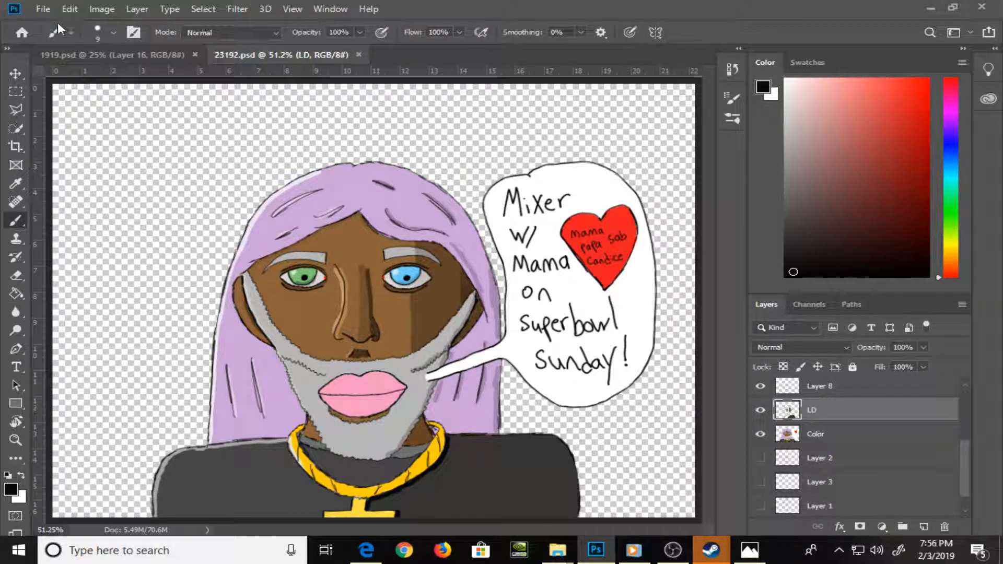
left_click(48, 9)
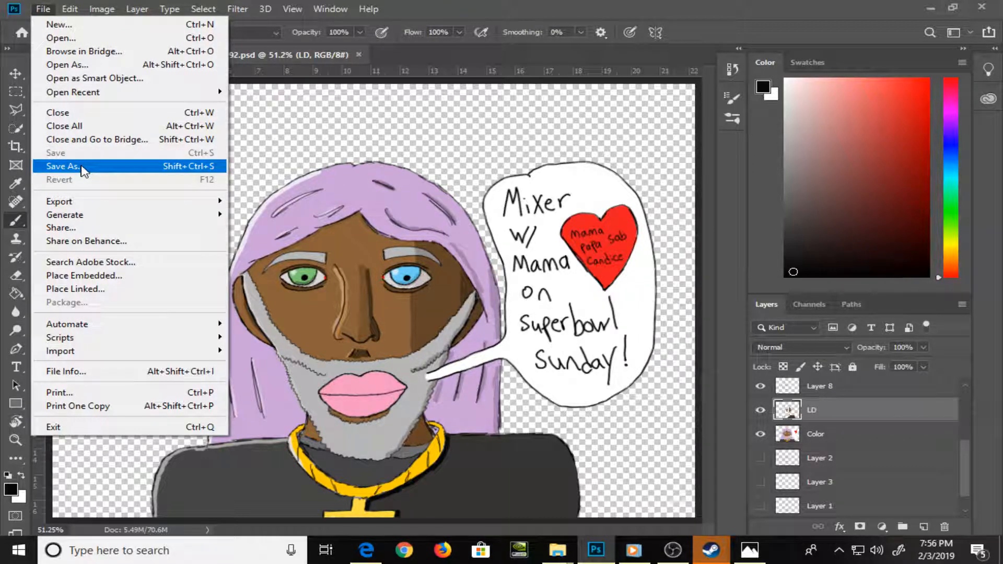
left_click(496, 7)
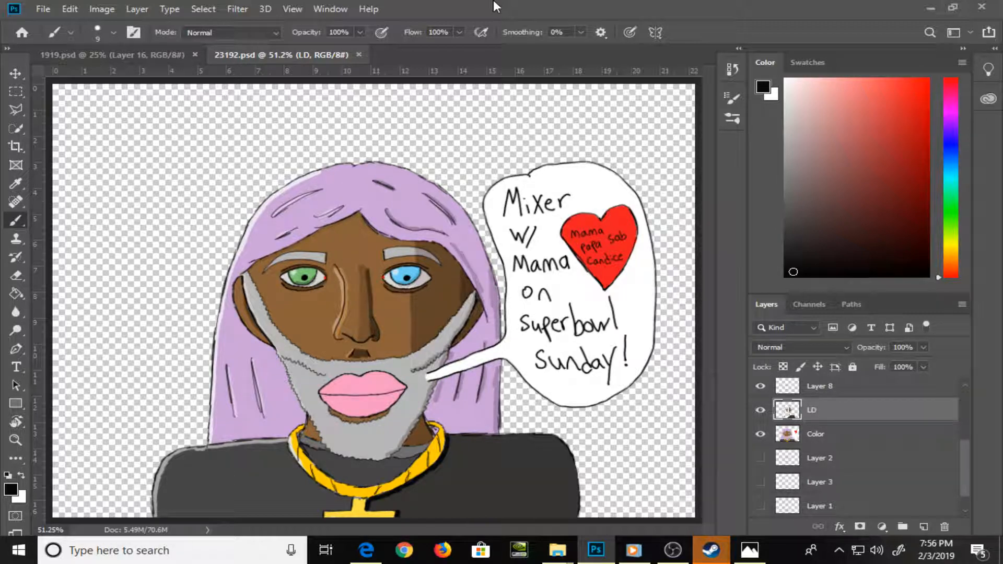
Lighten the sampled lip pink and paint a highlight along the upper lip's outer edge on the green-eye side with a 7-pixel brush
key("z")
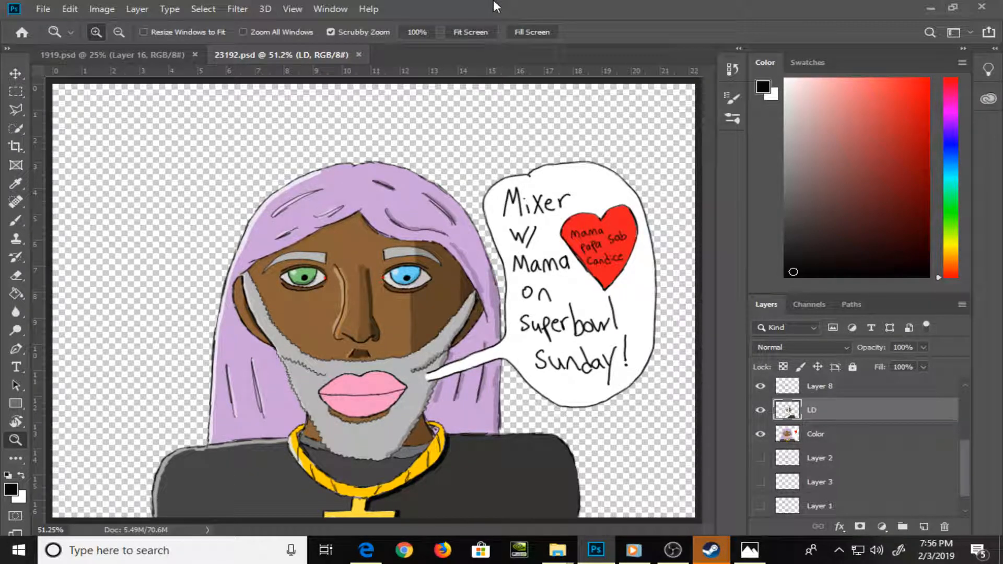
mouse_move(334, 381)
left_mouse_down()
mouse_move(394, 464)
mouse_move(411, 467)
mouse_move(339, 368)
left_mouse_up()
key("space")
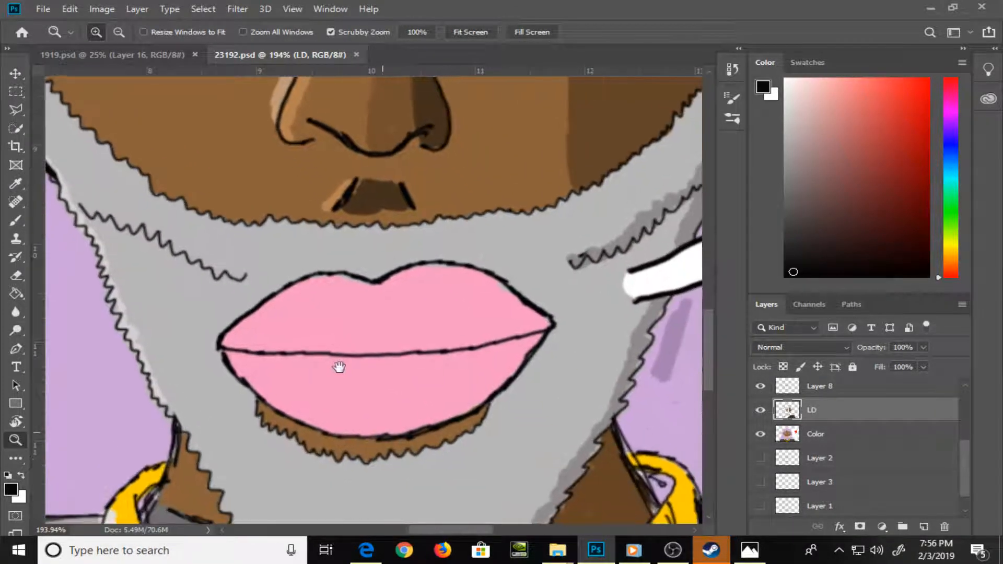
key("b")
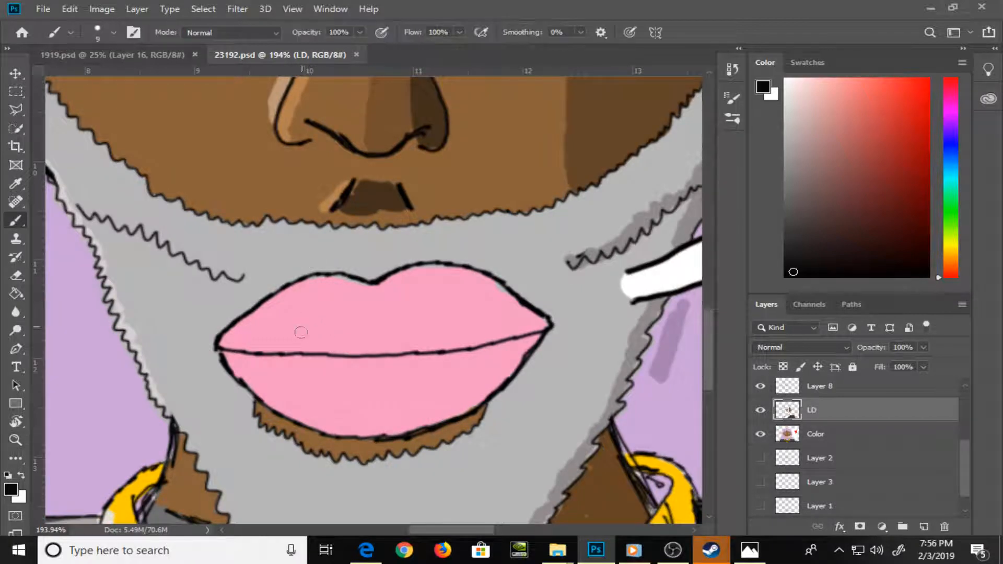
left_click(271, 318, "alt")
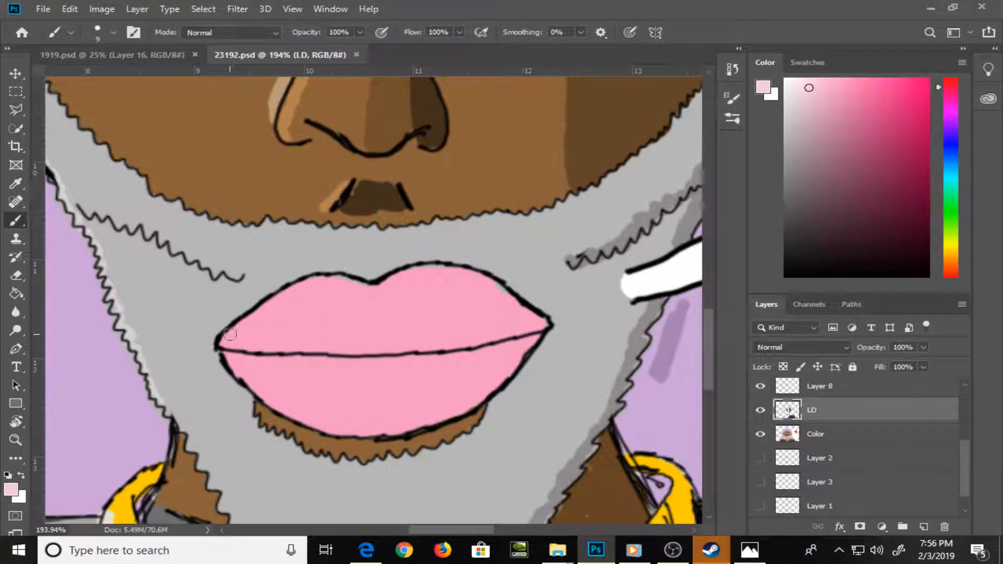
key("bracketleft")
key("bracketleft")
left_click_drag(223, 342, 313, 279)
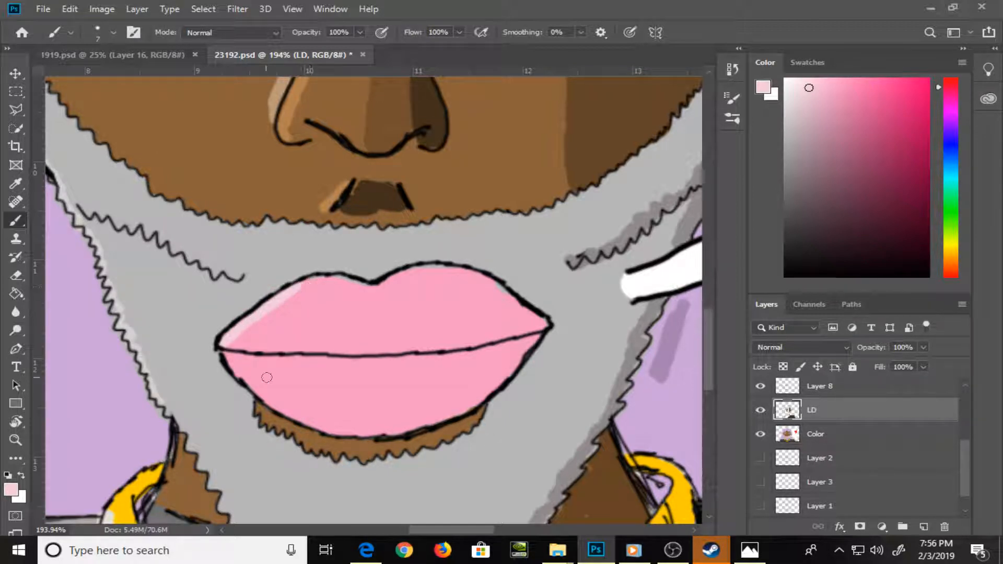
Darken the sampled lip pink and paint a shadow across the lower lip just beneath the mouth line, undoing the stray stroke
key("alt")
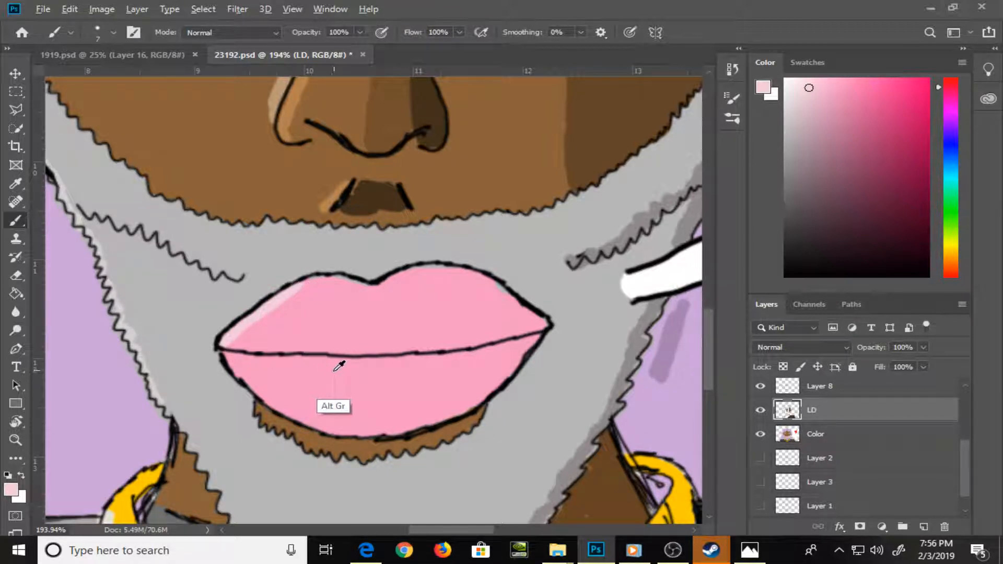
left_click(334, 371, "alt")
left_click_drag(842, 110, 844, 133)
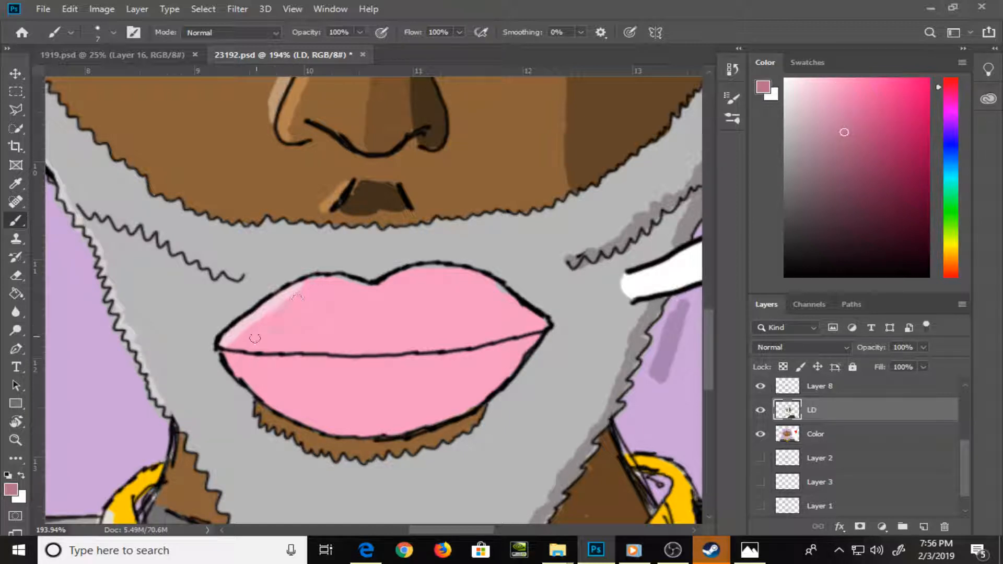
mouse_move(233, 349)
left_mouse_down()
mouse_move(222, 354)
mouse_move(335, 364)
mouse_move(306, 369)
mouse_move(457, 358)
mouse_move(442, 358)
mouse_move(539, 338)
left_mouse_up()
key("ctrl")
key("ctrl+z")
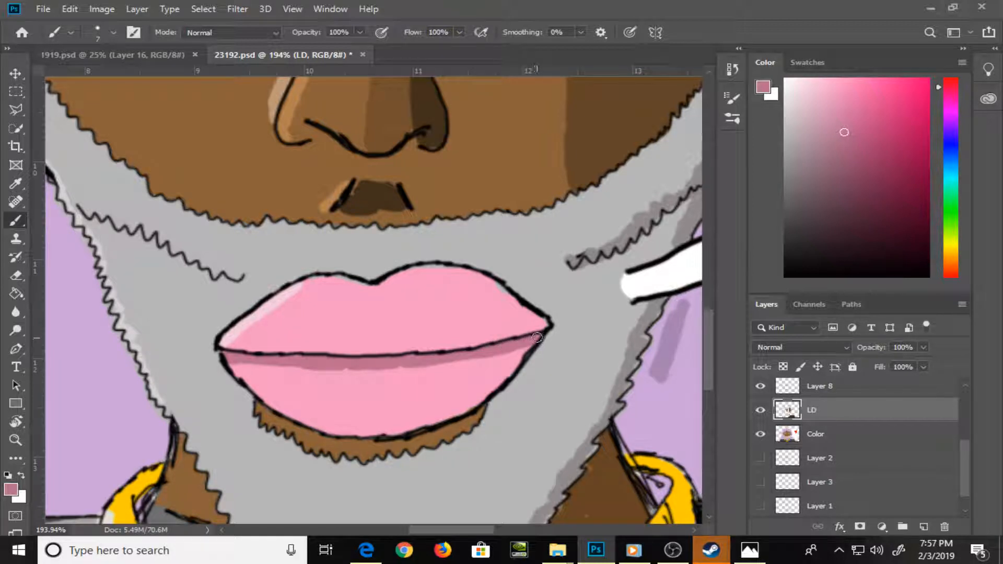
Darken the sampled skin brown and begin shading the edge of the skin patch under the lower lip
left_click(339, 441, "alt")
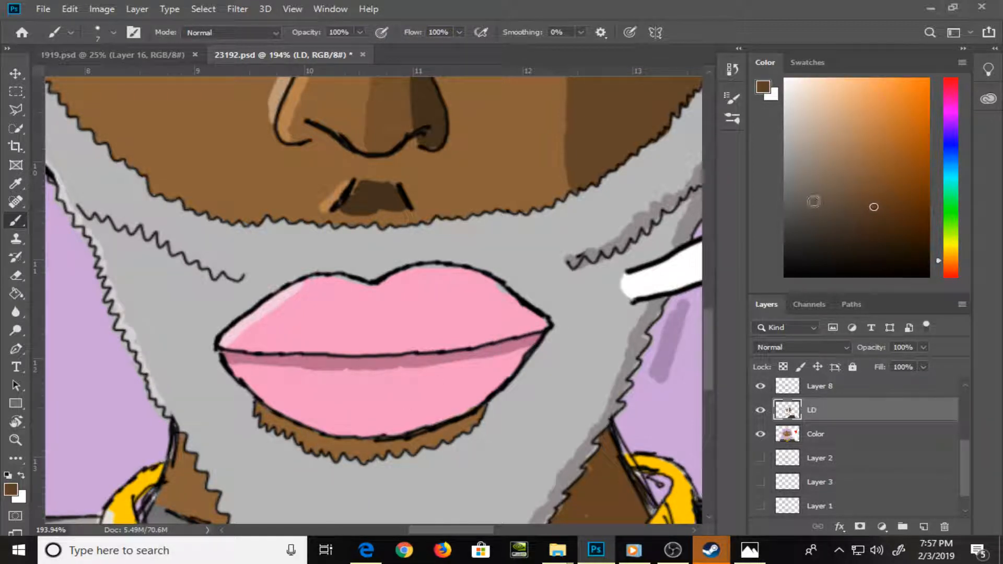
mouse_move(259, 408)
left_mouse_down()
mouse_move(302, 434)
mouse_move(267, 415)
mouse_move(267, 424)
mouse_move(310, 438)
mouse_move(308, 446)
mouse_move(338, 440)
left_mouse_up()
key("g")
left_click(353, 449)
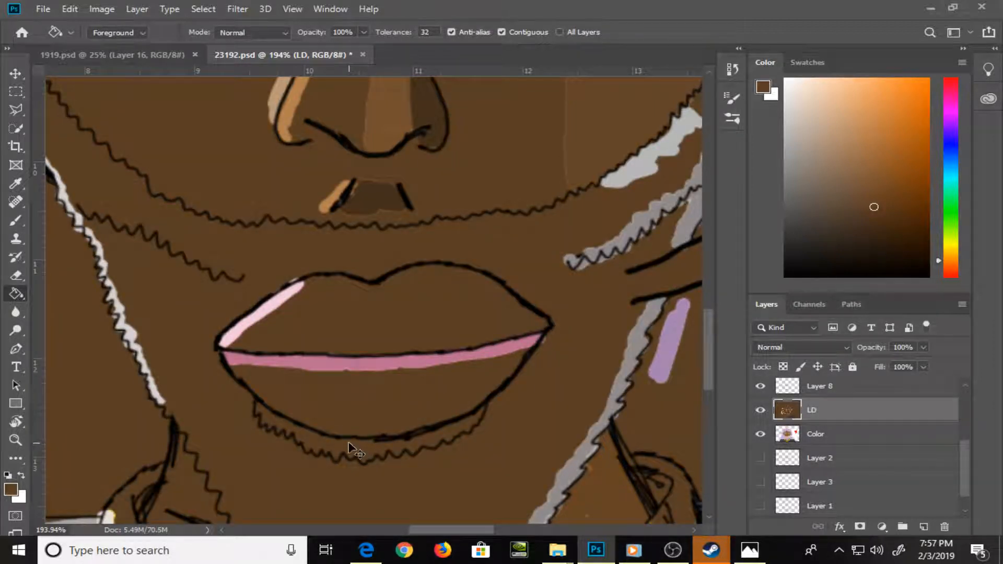
key("ctrl+z")
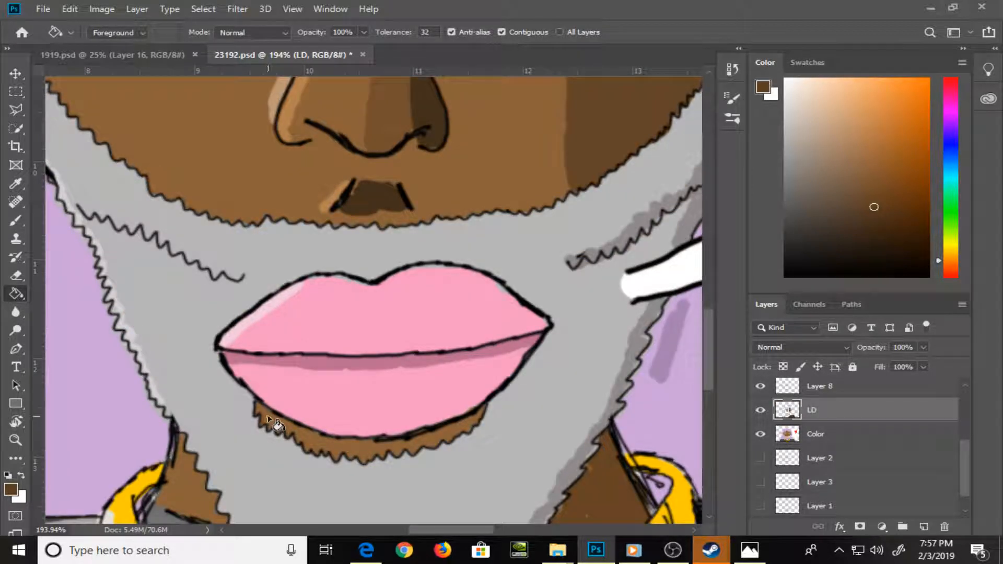
Shade the whole skin patch under the lower lip dark brown with a 5-pixel brush and sample the beard grey for its edge
key("b")
key("bracketleft")
key("bracketleft")
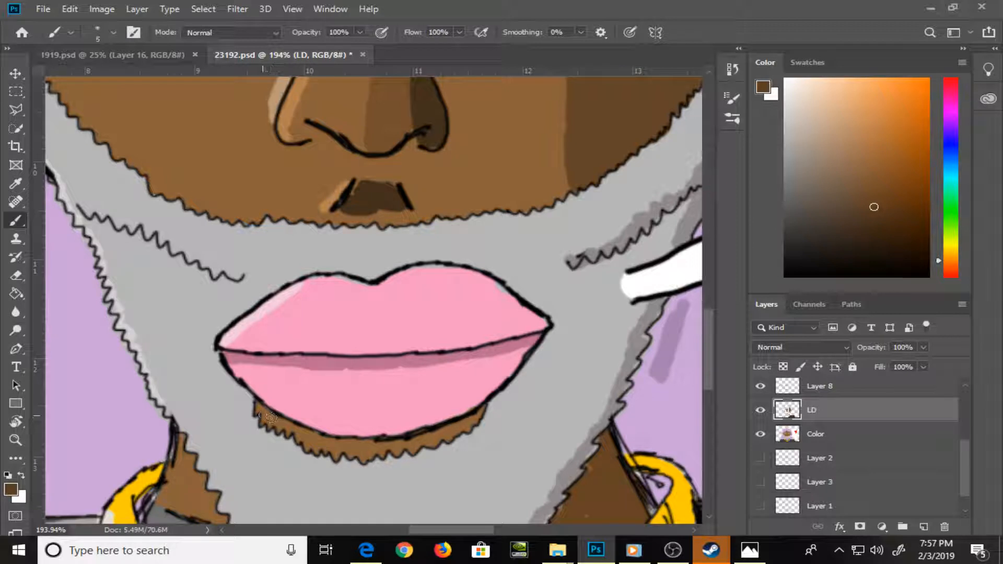
left_click_drag(264, 418, 290, 425)
mouse_move(311, 446)
left_mouse_down()
mouse_move(400, 452)
mouse_move(391, 442)
mouse_move(435, 443)
mouse_move(485, 407)
mouse_move(435, 435)
left_mouse_up()
left_click(359, 488, "alt")
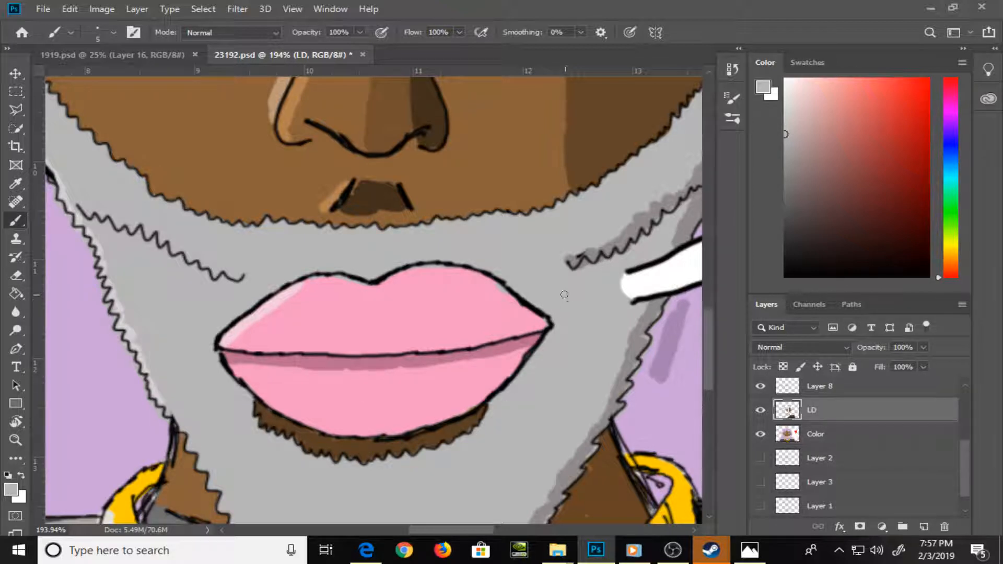
Darken the sampled beard grey and paint a shadow beneath the zigzag beard crease on the green-eye side with a 5-pixel brush
left_click(497, 297, "alt")
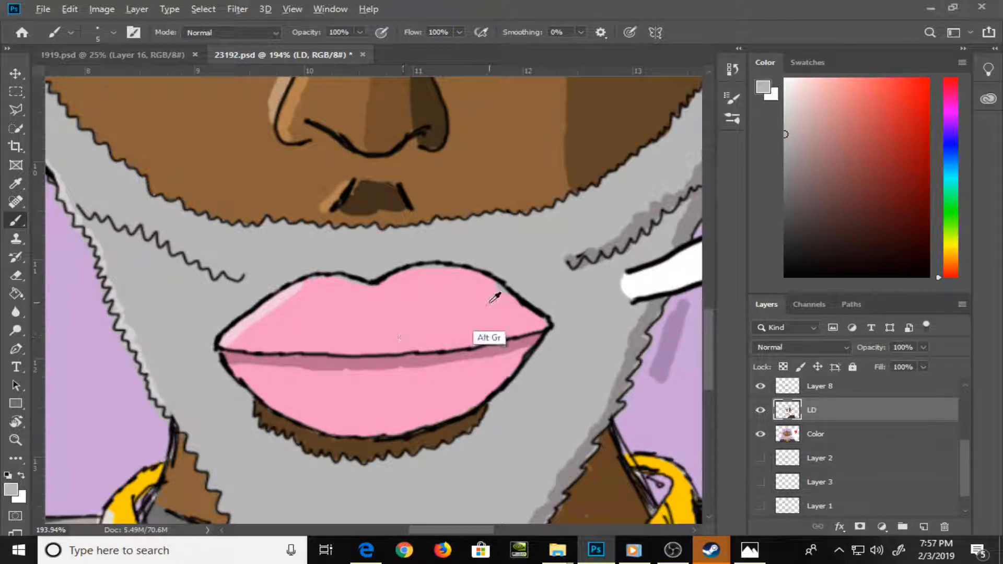
mouse_move(421, 272)
left_mouse_down()
mouse_move(462, 271)
mouse_move(501, 295)
left_mouse_up()
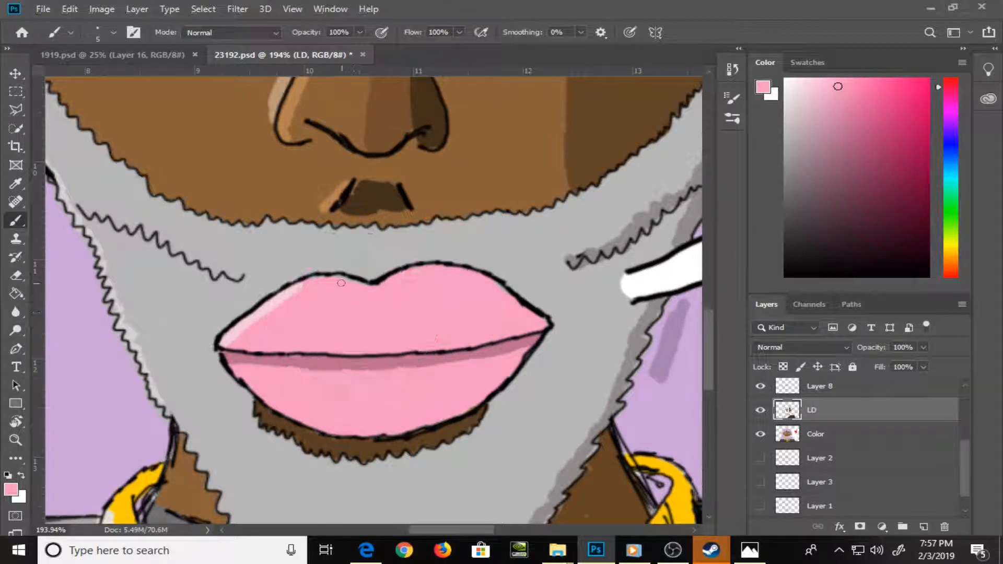
left_click_drag(303, 385, 400, 475)
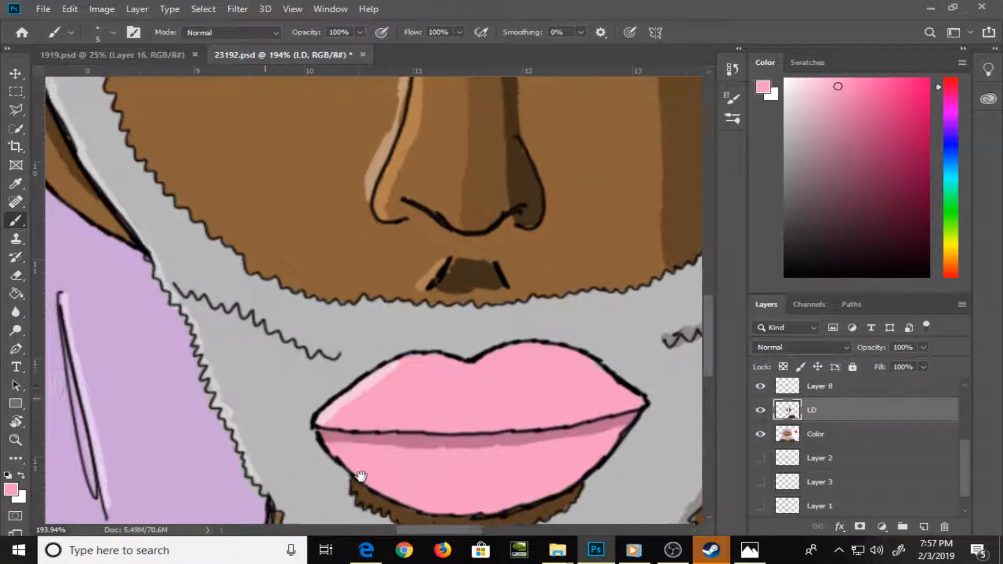
left_click(299, 351, "alt")
left_click_drag(786, 135, 789, 168)
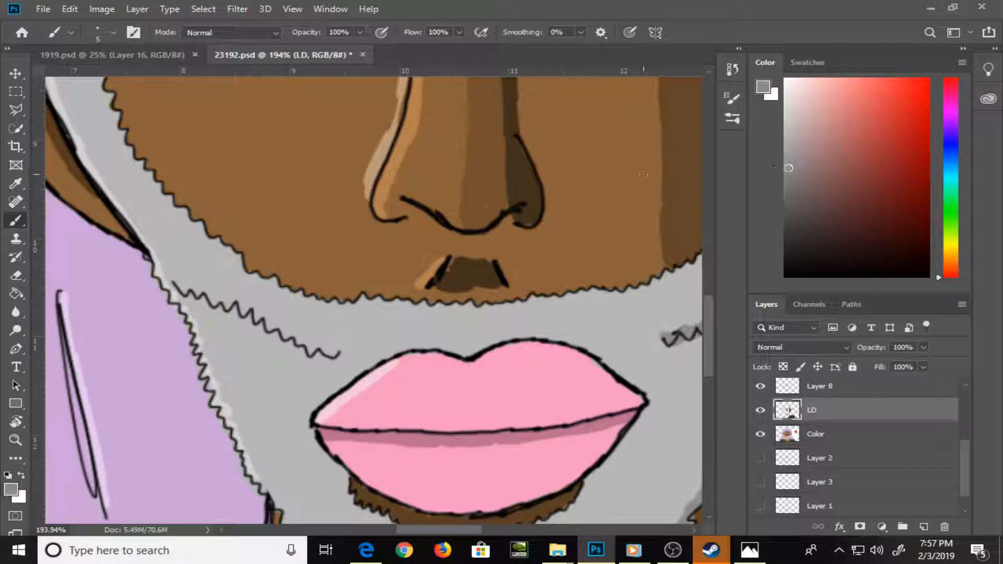
mouse_move(188, 296)
left_mouse_down()
mouse_move(229, 320)
mouse_move(238, 313)
mouse_move(245, 326)
mouse_move(247, 317)
mouse_move(272, 345)
mouse_move(309, 360)
left_mouse_up()
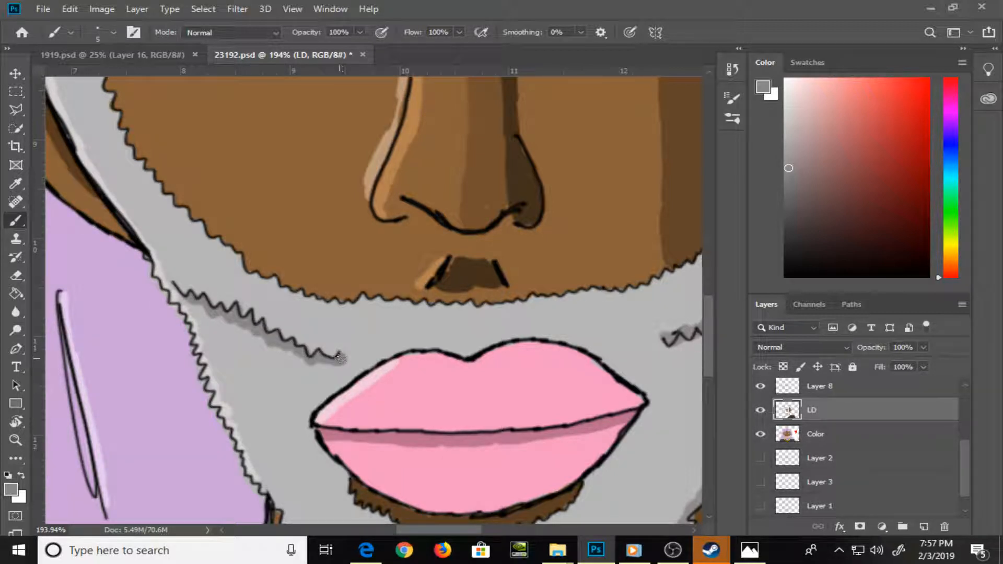
Choose a darker grey and shade beneath the zigzag beard crease on the blue-eye side, next to the speech bubble's tail
left_click_drag(601, 346, 279, 327)
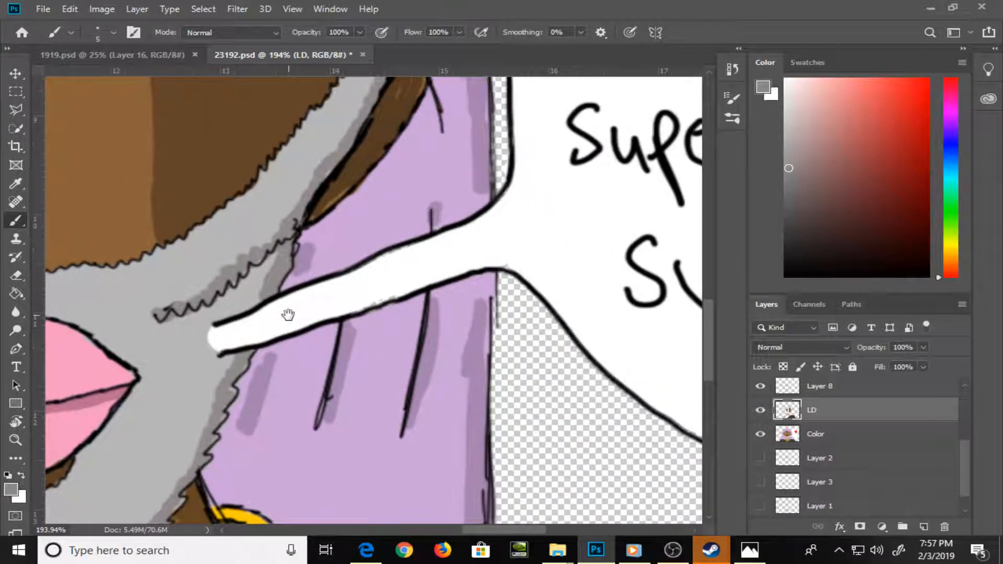
left_click_drag(352, 278, 438, 345)
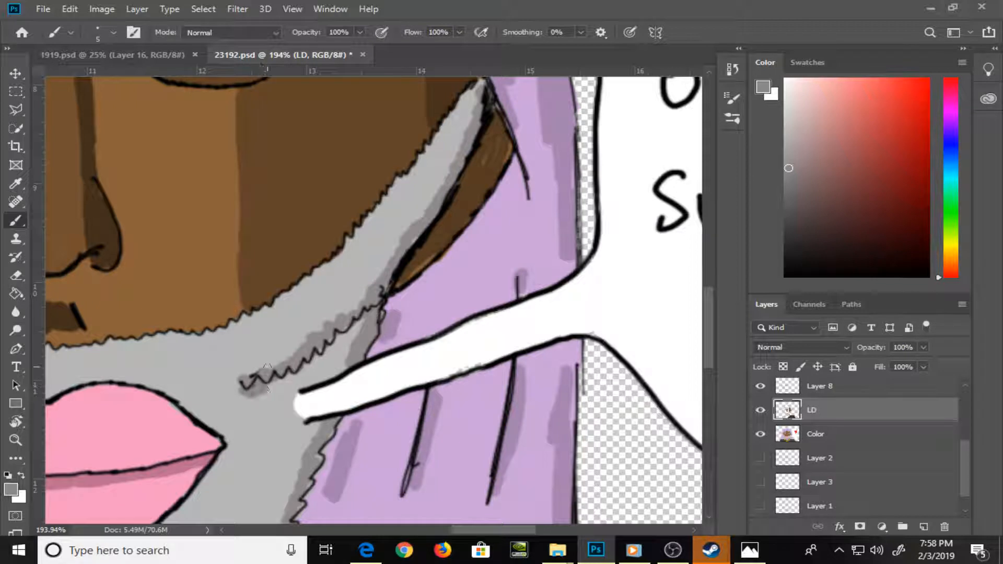
left_click(788, 183)
mouse_move(239, 394)
left_mouse_down()
mouse_move(330, 360)
mouse_move(333, 345)
mouse_move(380, 308)
left_mouse_up()
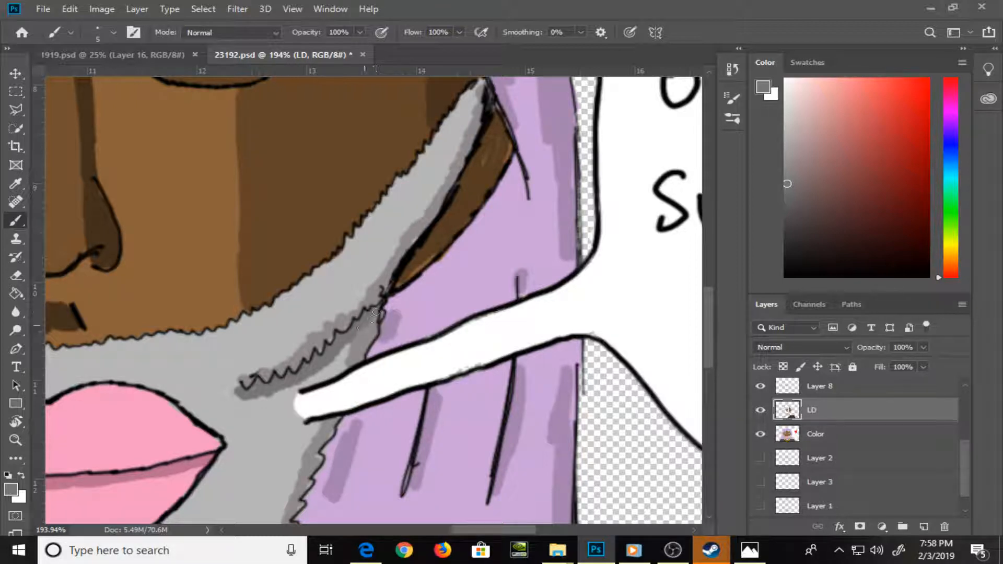
Darken the sampled lip pink and shade the corner of both lips on the blue-eye side
left_click_drag(191, 448, 460, 336)
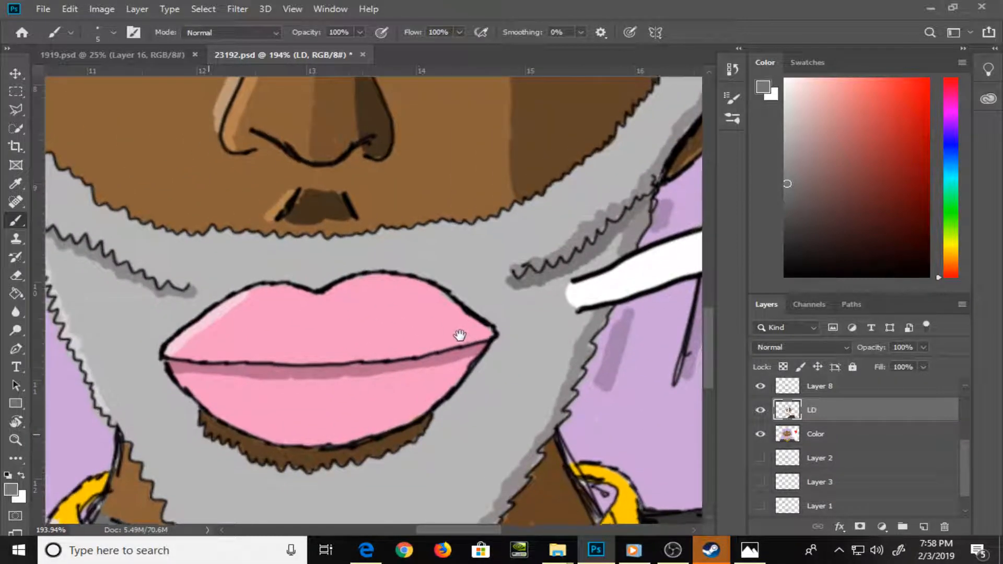
left_click(430, 322, "alt")
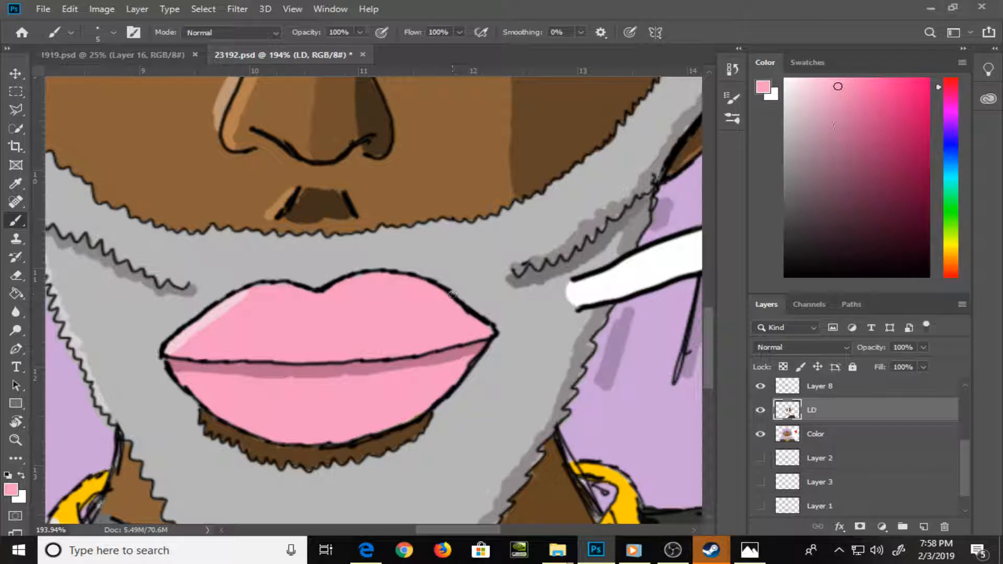
left_click_drag(836, 101, 837, 118)
mouse_move(459, 312)
left_mouse_down()
mouse_move(484, 331)
mouse_move(468, 337)
left_mouse_up()
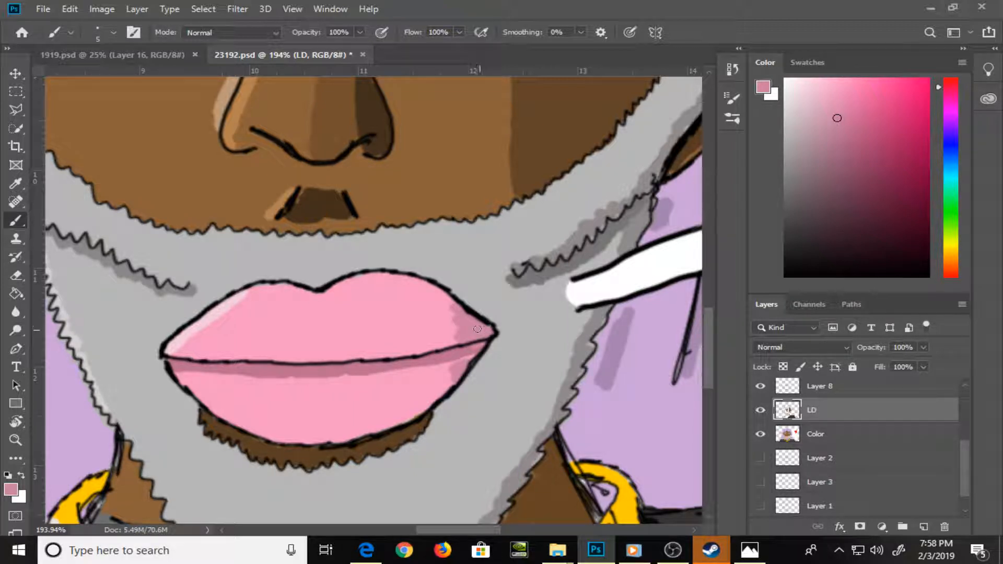
Darken the sampled skin brown to near black and fill in both nostrils under the nose
mouse_move(426, 250)
left_mouse_down()
mouse_move(448, 309)
mouse_move(457, 385)
mouse_move(429, 378)
left_mouse_up()
left_click(316, 347, "alt")
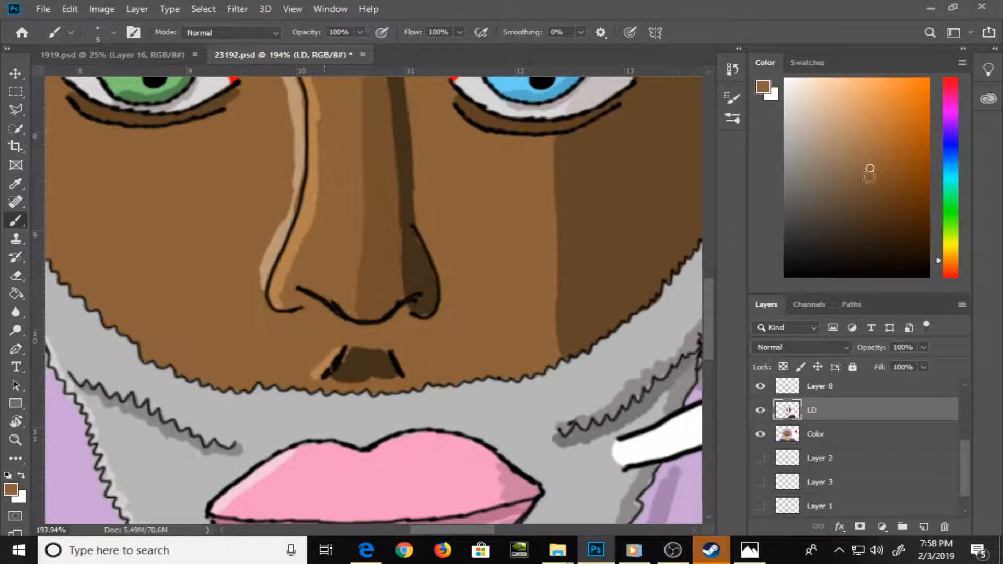
left_click_drag(870, 169, 864, 233)
left_click_drag(305, 312, 332, 305)
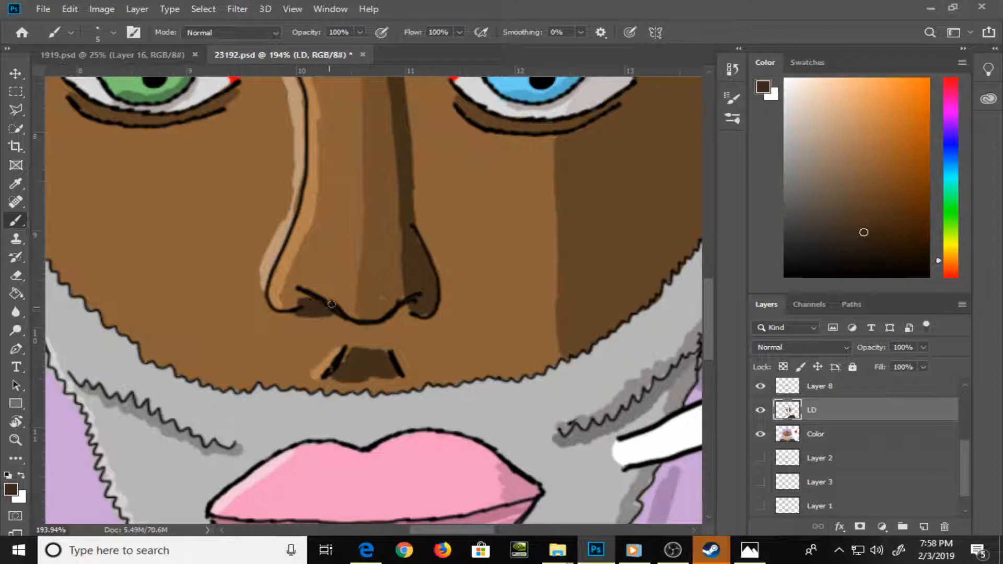
left_click_drag(396, 314, 404, 308)
left_click_drag(310, 309, 304, 299)
Review the whole portrait and the speech bubble at a reduced zoom, ending with the full canvas in view
key("ctrl+minus")
key("ctrl+minus")
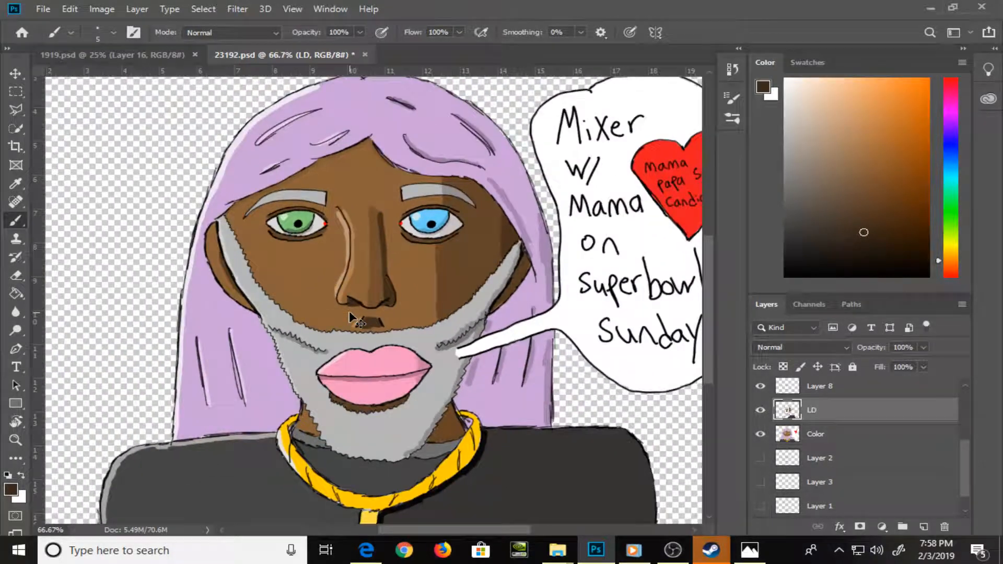
key("ctrl+plus")
key("ctrl+plus")
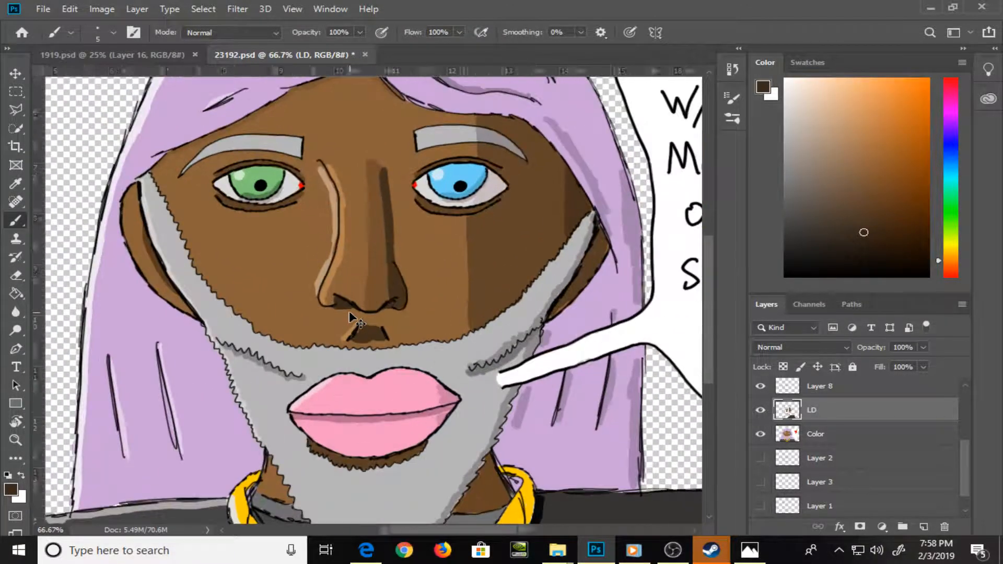
key("ctrl+minus")
key("ctrl+minus")
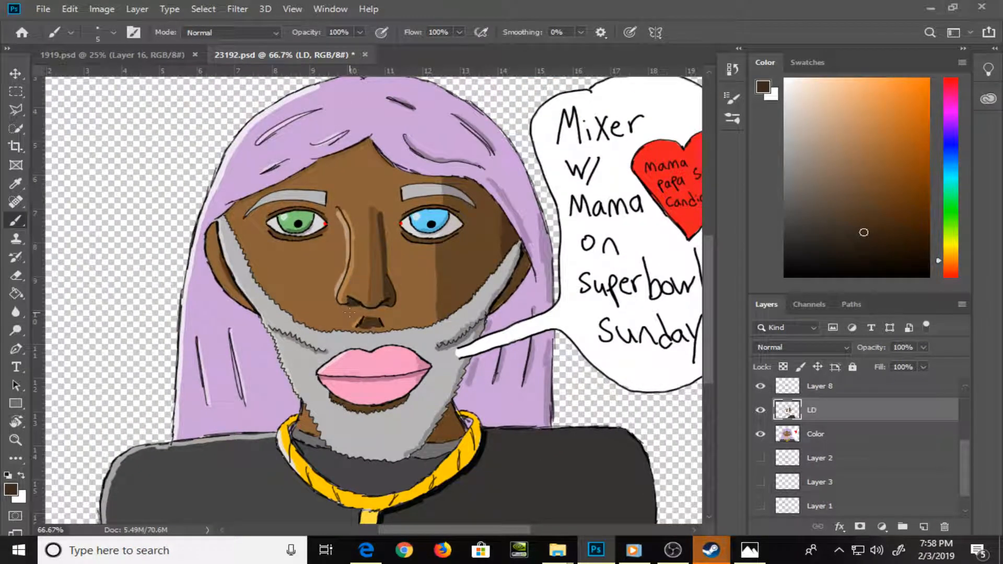
left_click_drag(653, 240, 369, 278)
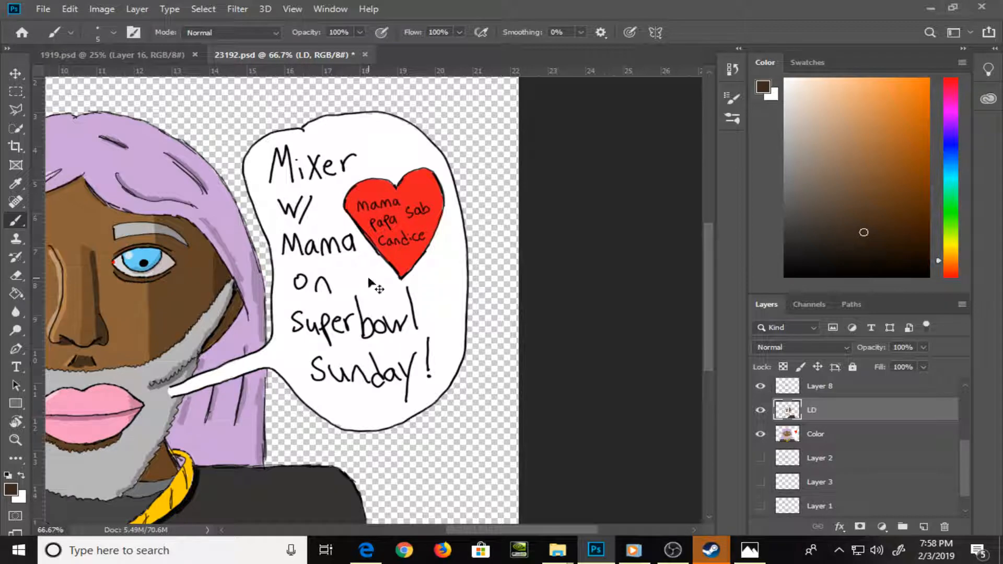
key("ctrl+0")
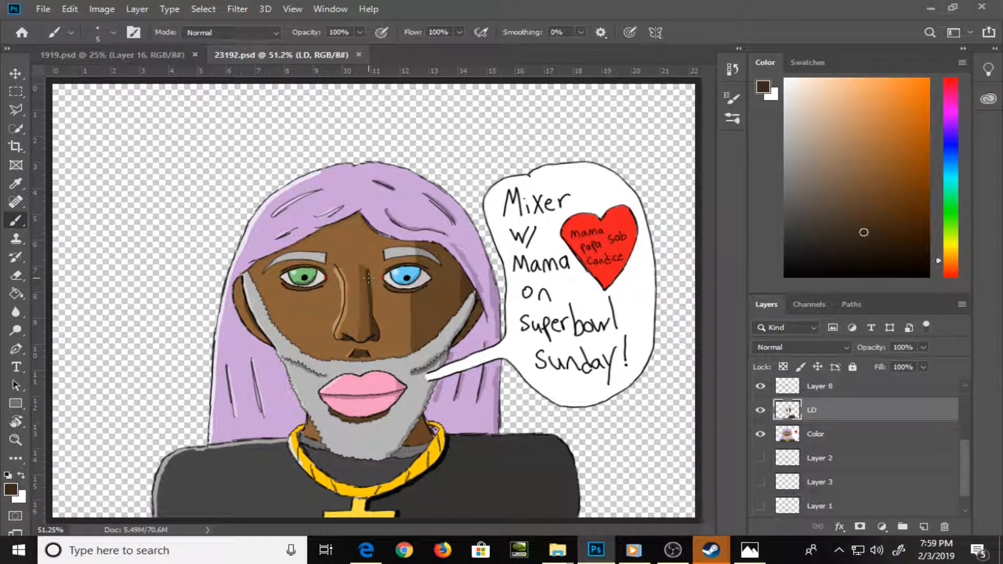
Start saving the drawing under a new name and choose the Art Pieces folder inside PSD Drawings as the destination
left_click(42, 9)
left_click(115, 166)
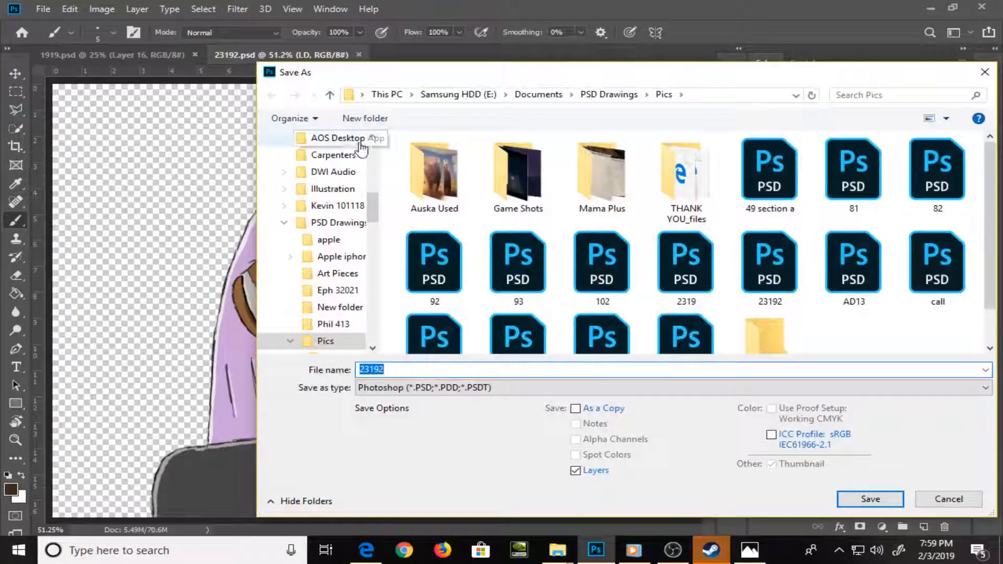
left_click(595, 97)
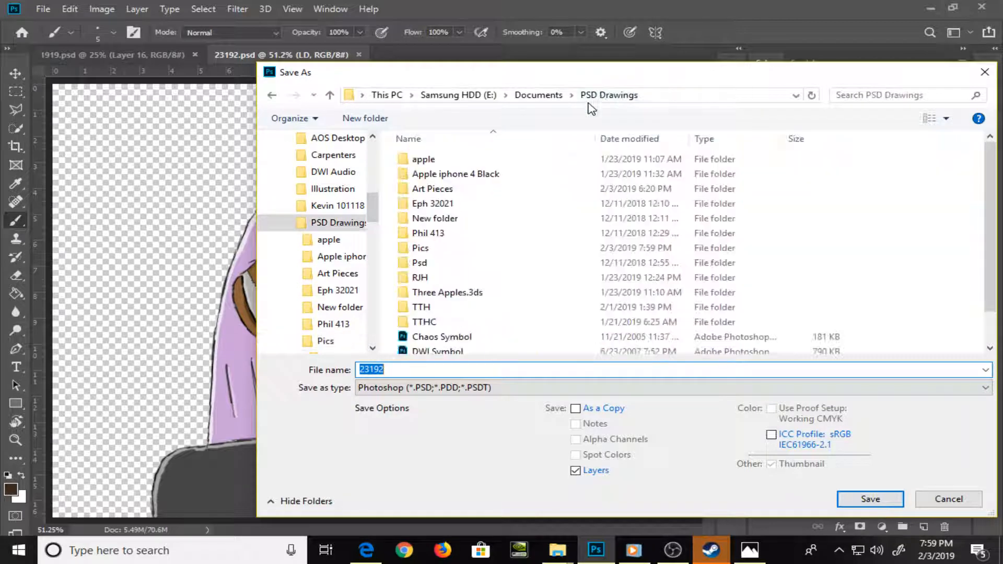
double_click(488, 190)
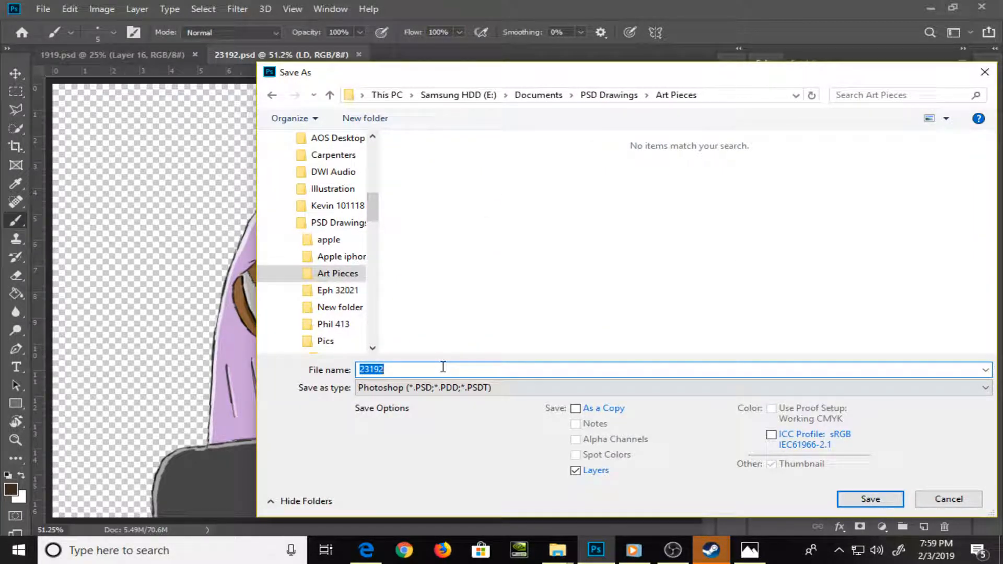
Name the copy Blest and save it in PNG format with the default PNG options
type("Blest")
key("Tab")
key("j")
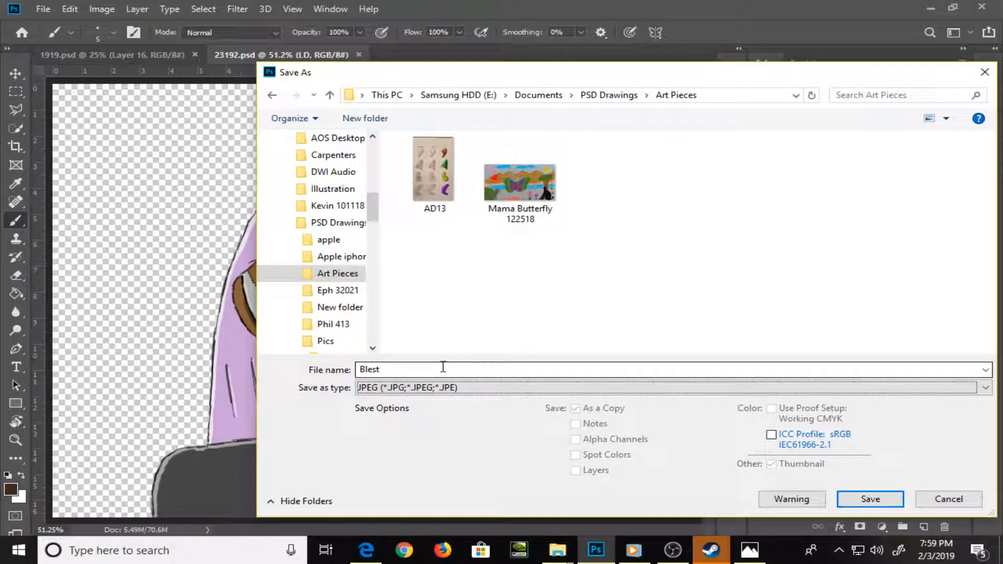
key("p")
key("p")
key("p")
key("p")
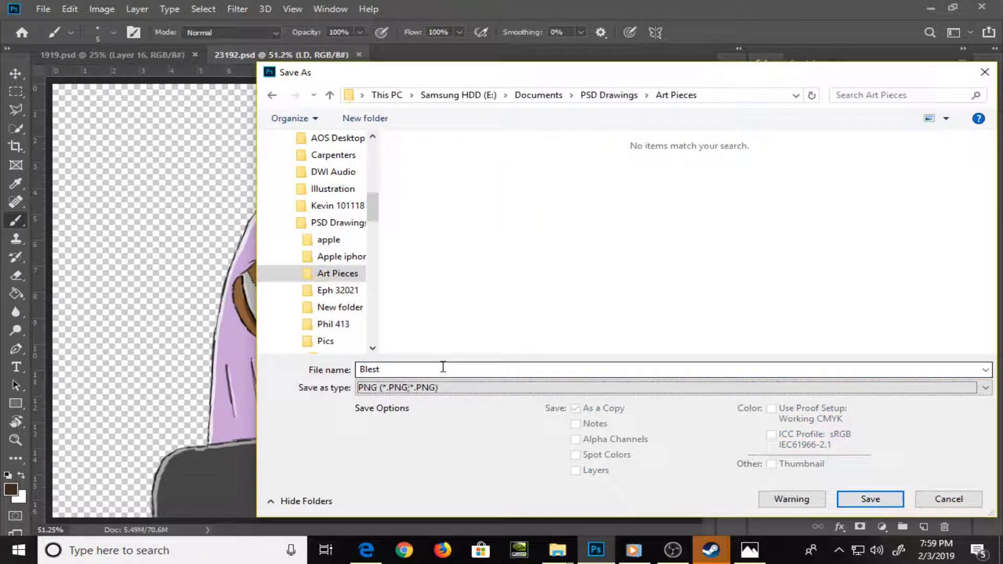
key("Return")
key("Return")
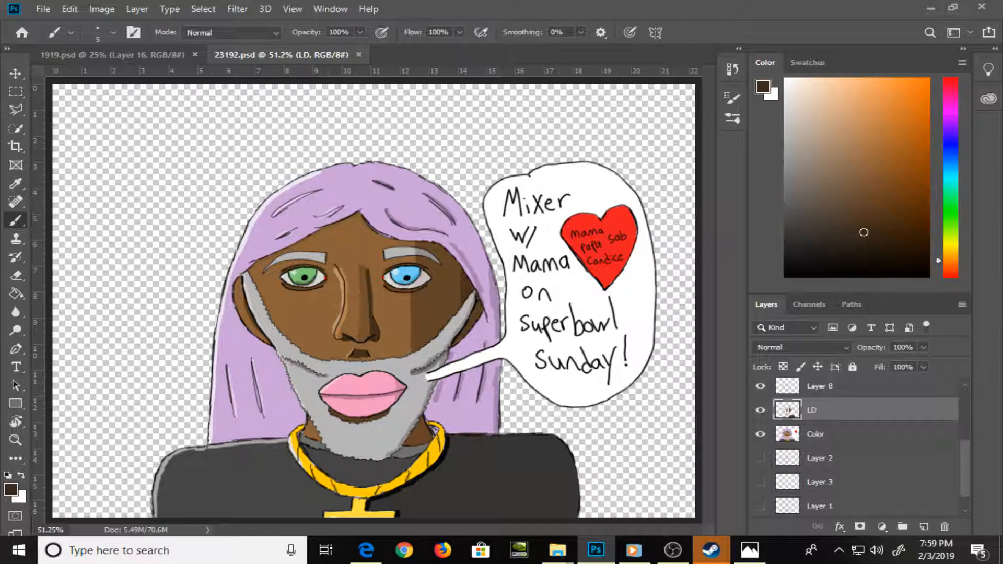
Switch to the Pics folder in File Explorer and open the sketchbook photo 20190103_073954 in Photoshop as a new document
mouse_move(575, 562)
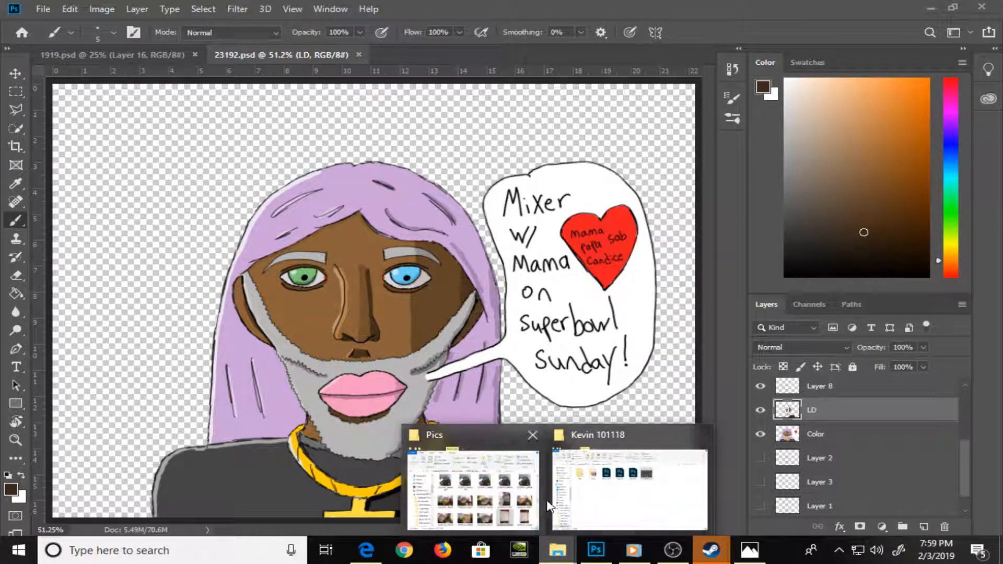
left_click(515, 493)
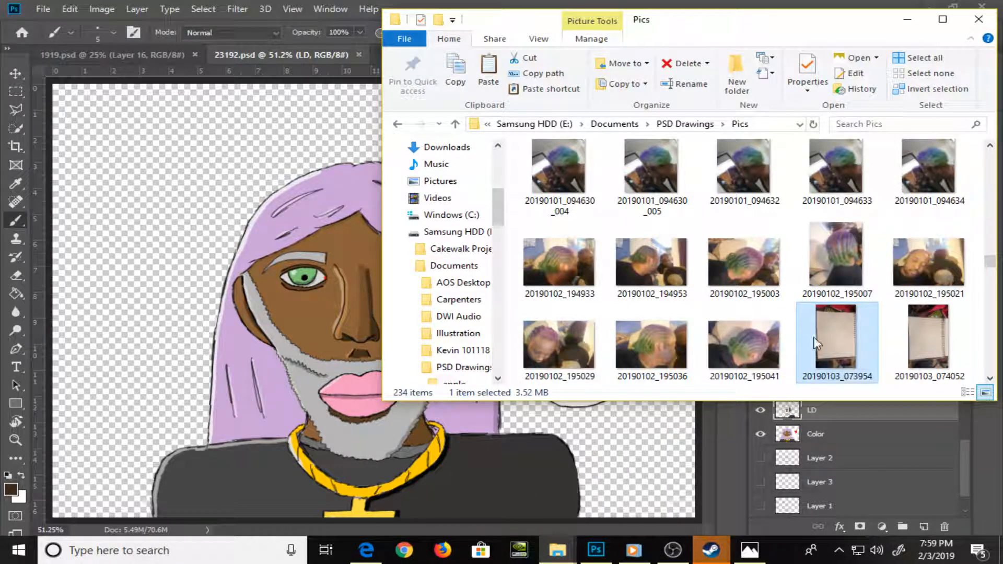
left_click_drag(839, 340, 661, 209)
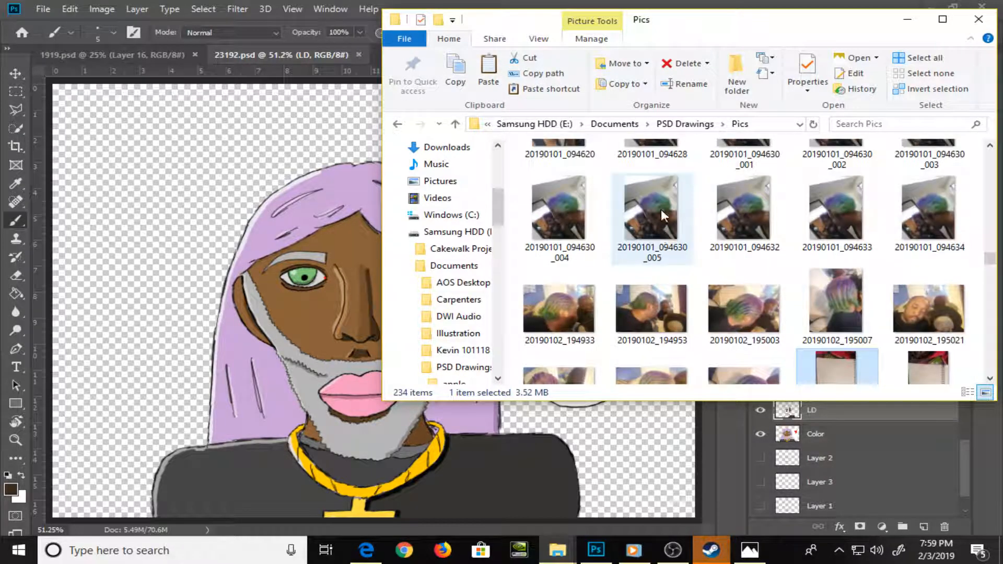
left_click_drag(662, 16, 435, 65)
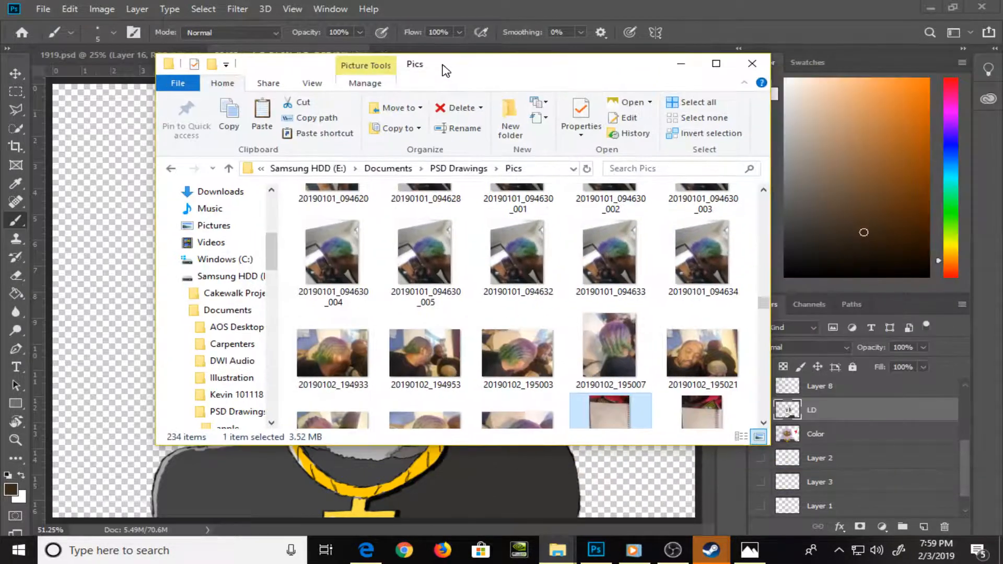
left_click_drag(626, 420, 701, 5)
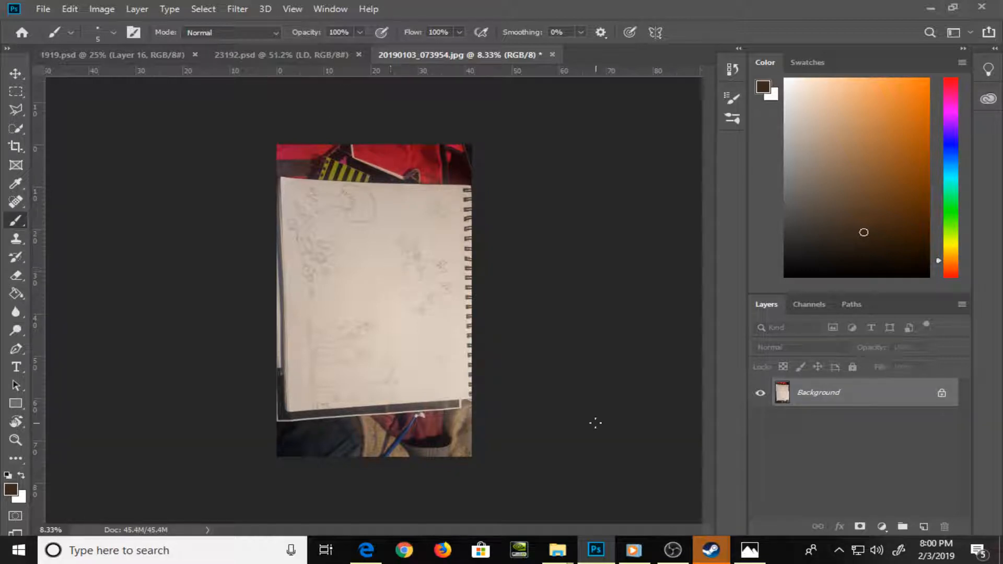
Switch to the second File Explorer window and open the Manly P Hall folder inside Audio on the H: drive
left_click(634, 550)
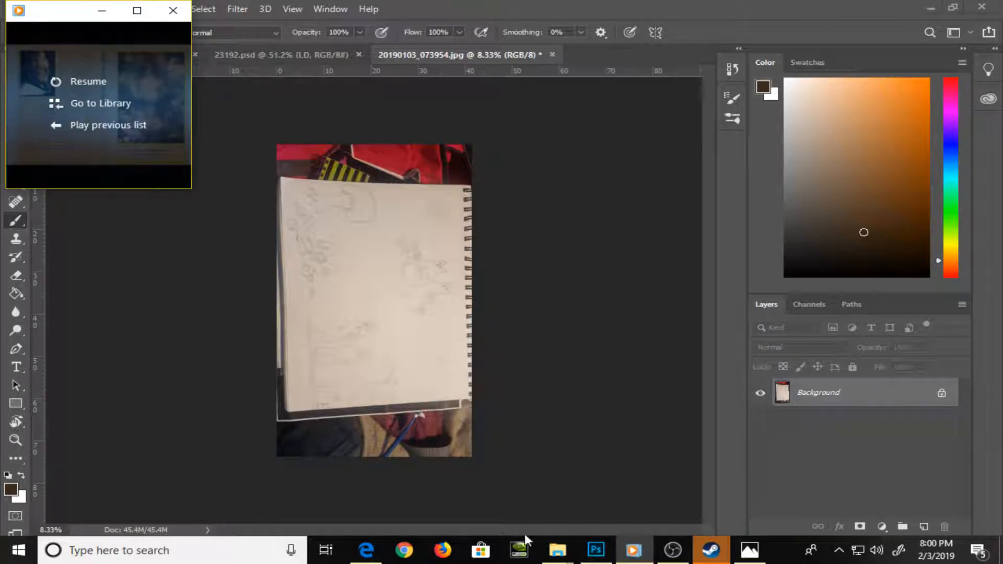
mouse_move(557, 549)
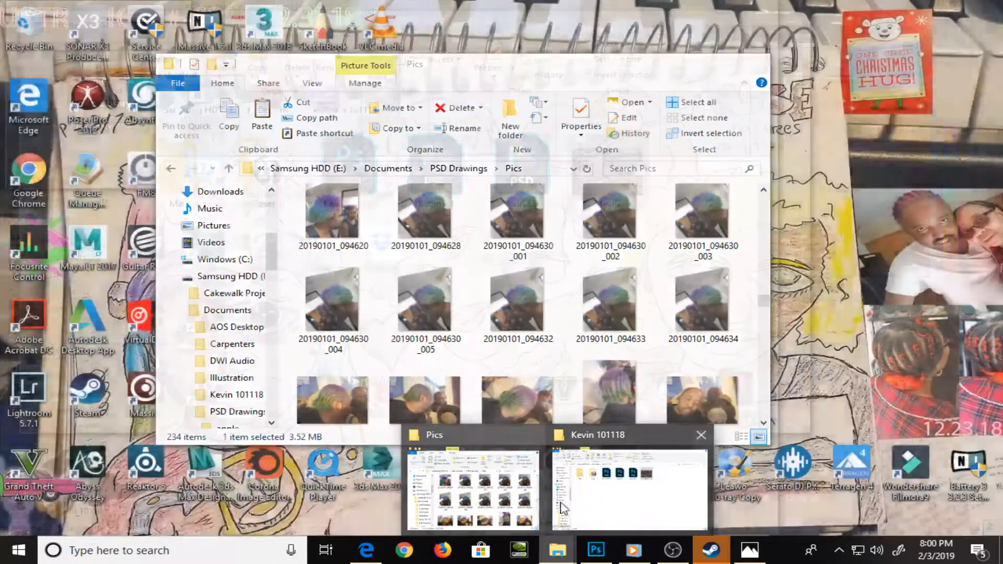
left_click(578, 511)
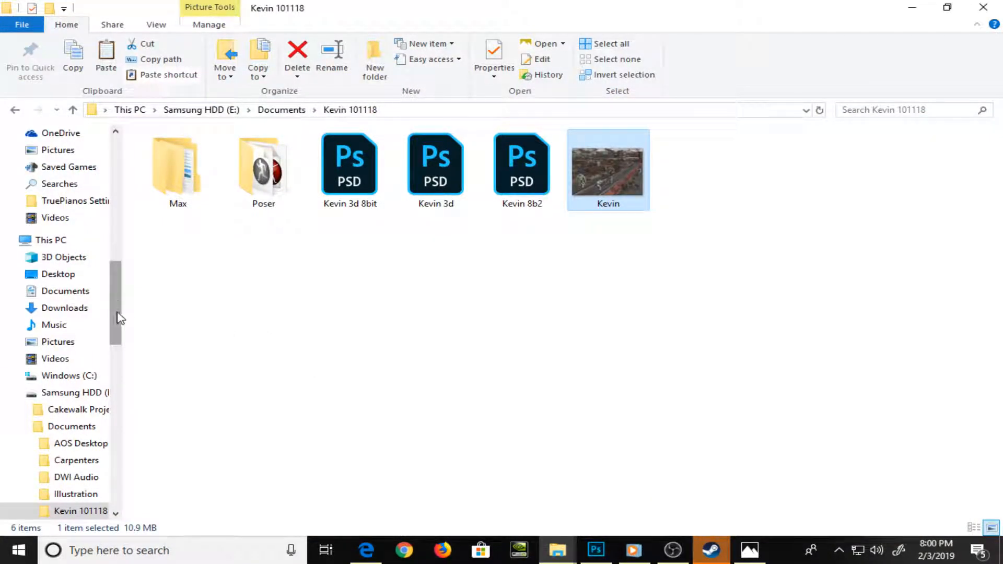
left_click_drag(119, 318, 132, 448)
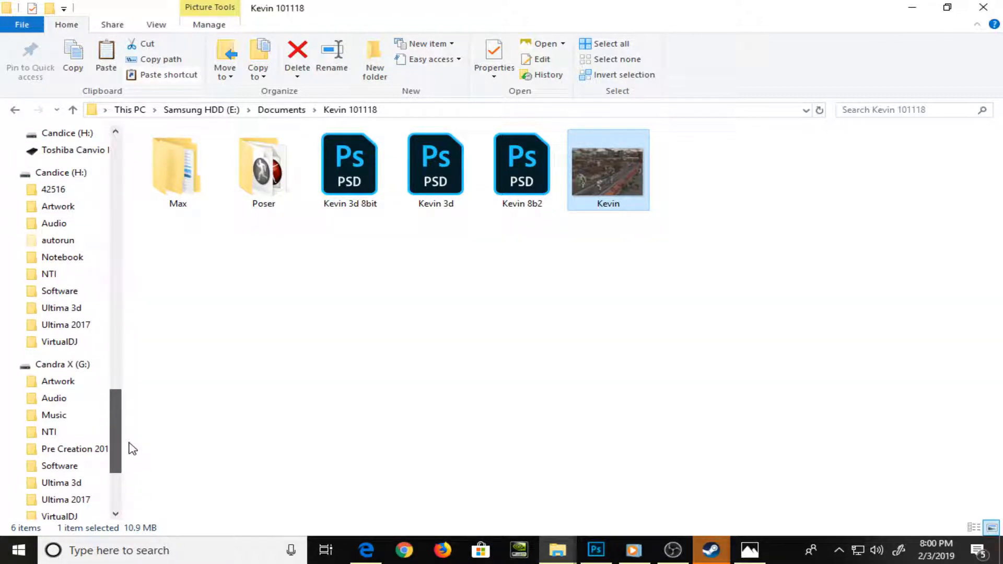
left_click(53, 224)
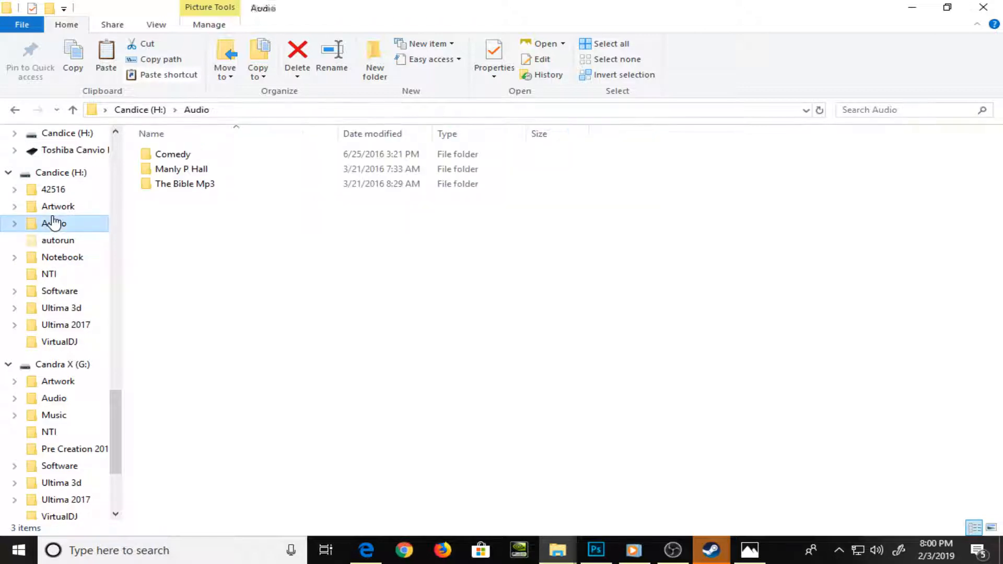
double_click(240, 169)
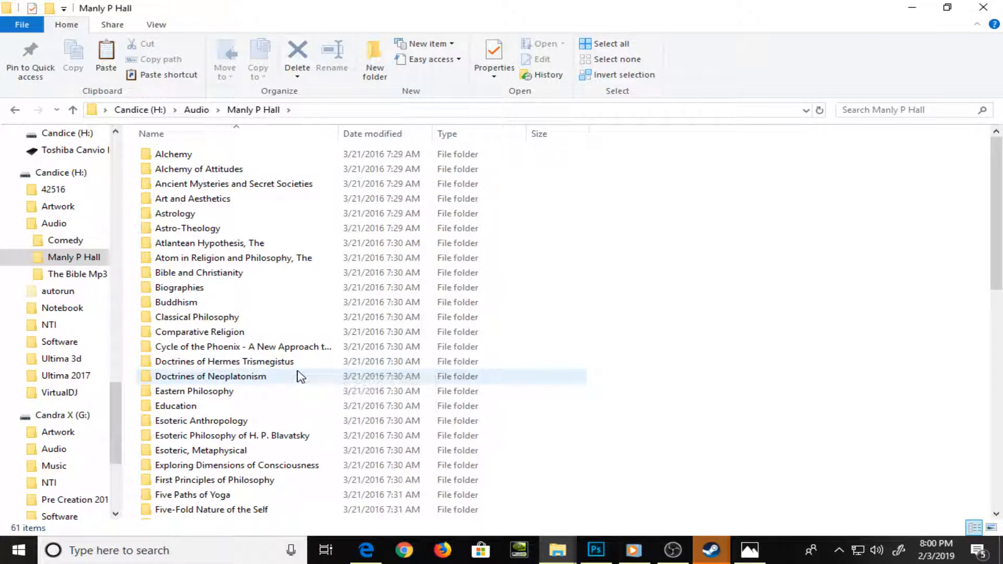
Find the Studies in Self-Unfoldment folder among the Manly P Hall folders and open it
mouse_move(301, 377)
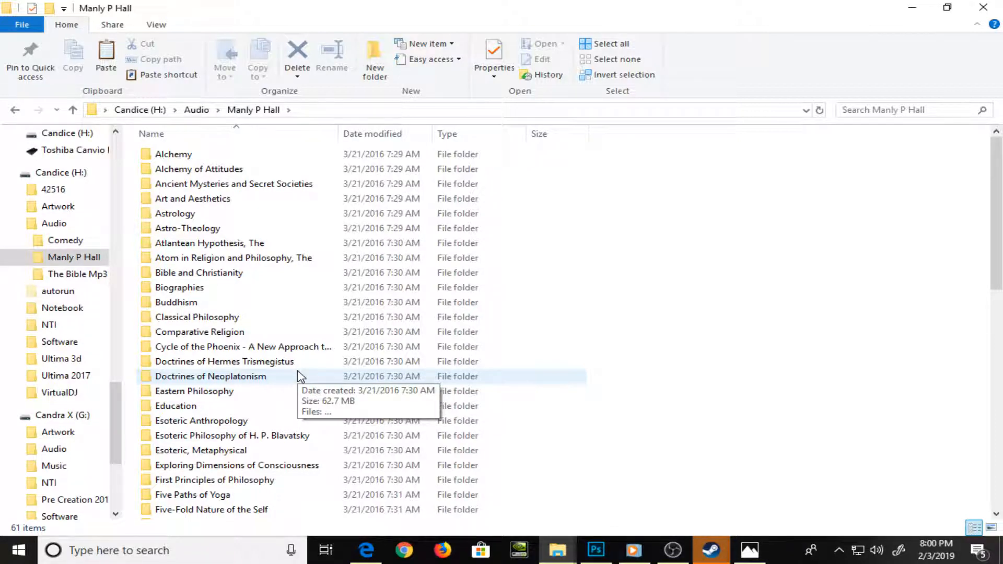
scroll(300, 376, "down", 1)
scroll(299, 376, "down", 4)
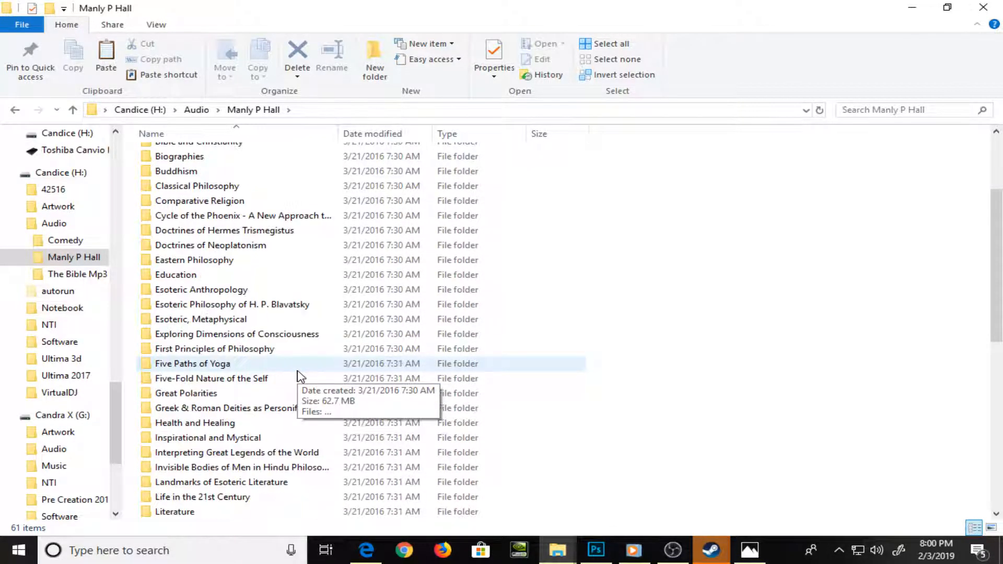
scroll(299, 375, "down", 6)
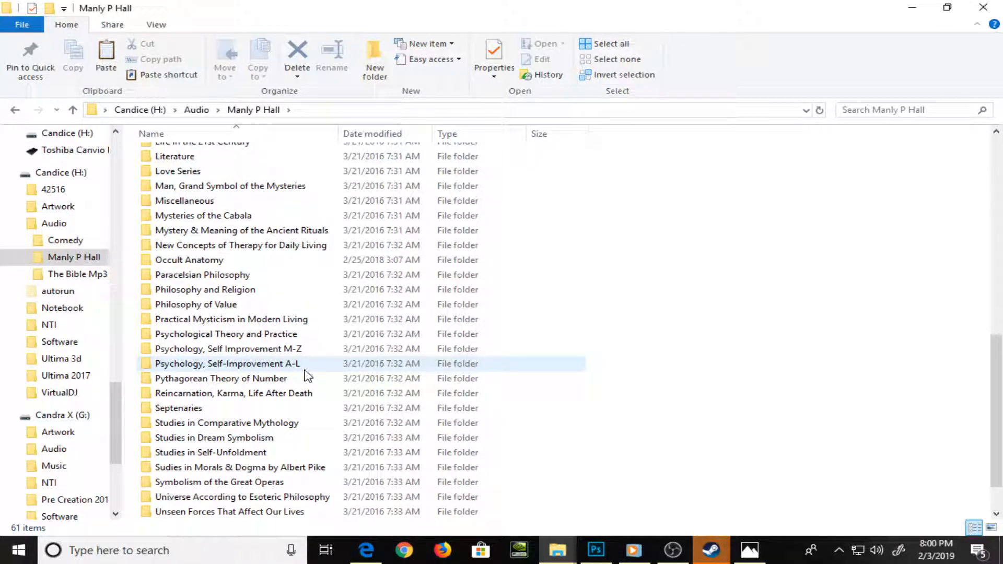
double_click(274, 453)
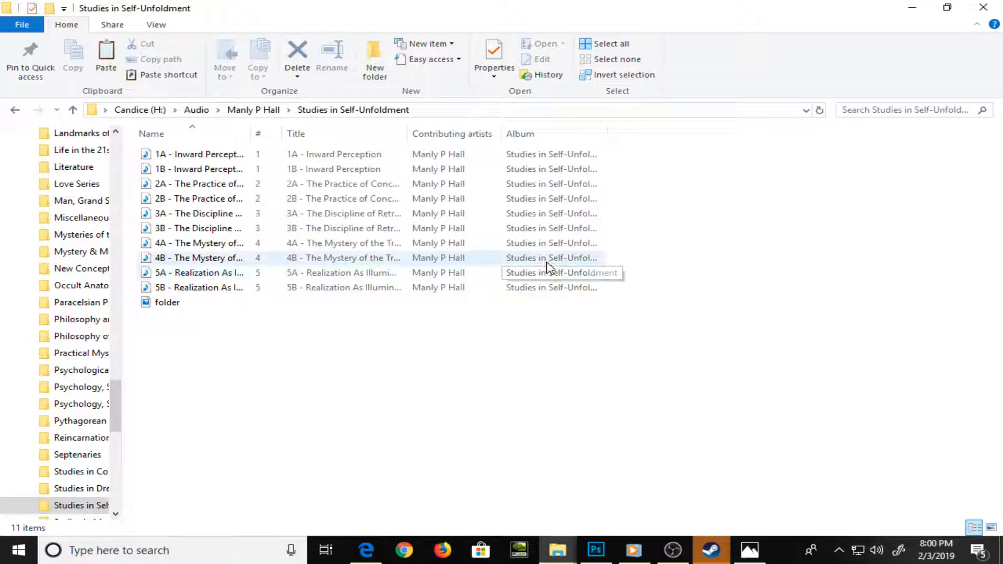
Bring up Windows Media Player, switch it to the library view and close it
left_click(652, 558)
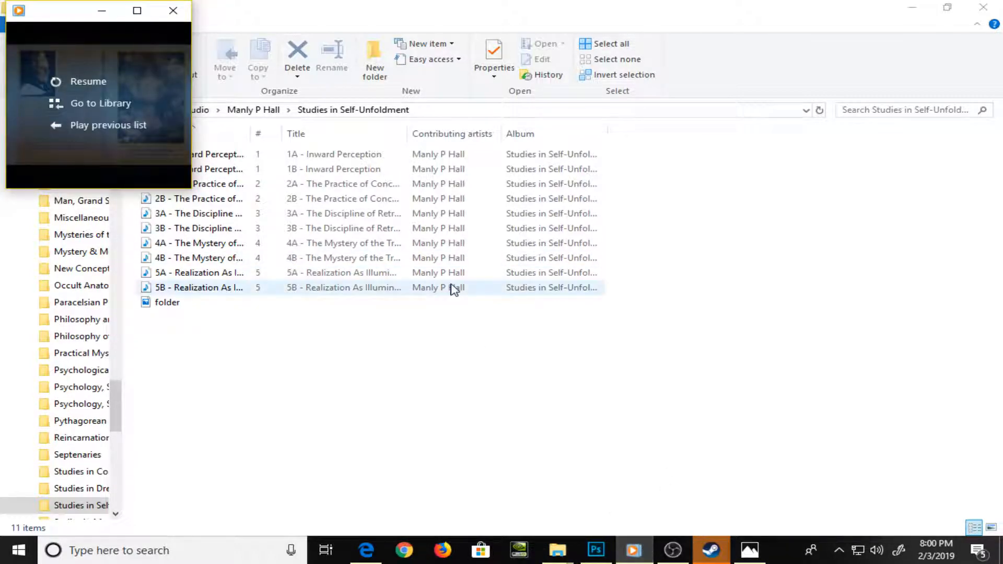
mouse_move(99, 54)
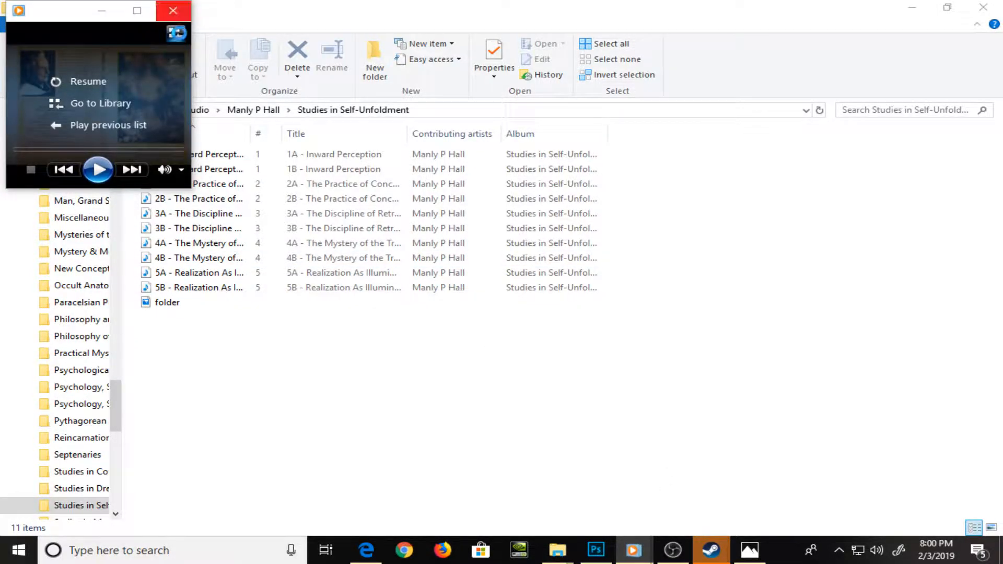
left_click(175, 33)
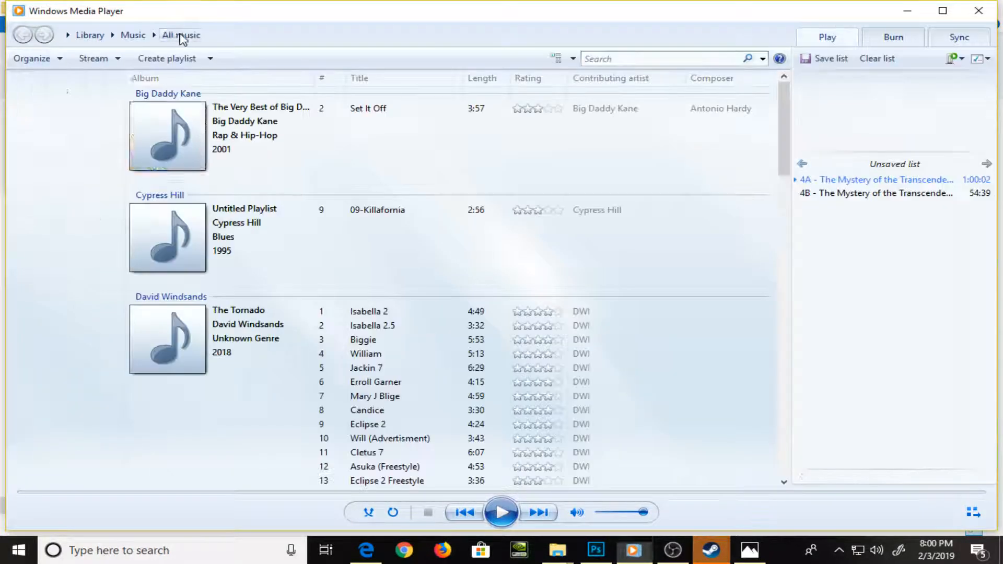
left_click(979, 10)
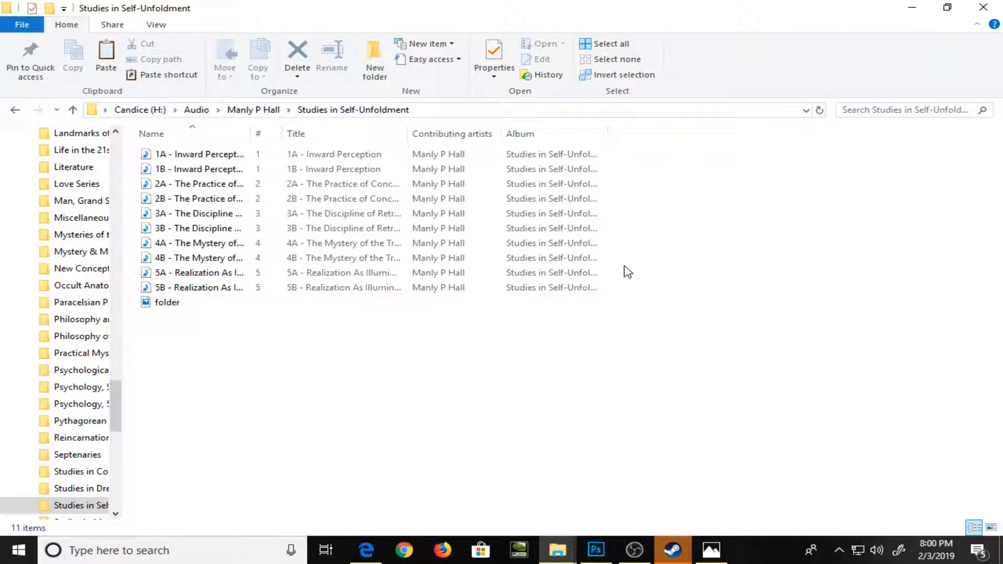
Play the 5A and 5B Realization As Illumination tracks together in Windows Media Player and return to Photoshop
left_click_drag(625, 272, 582, 287)
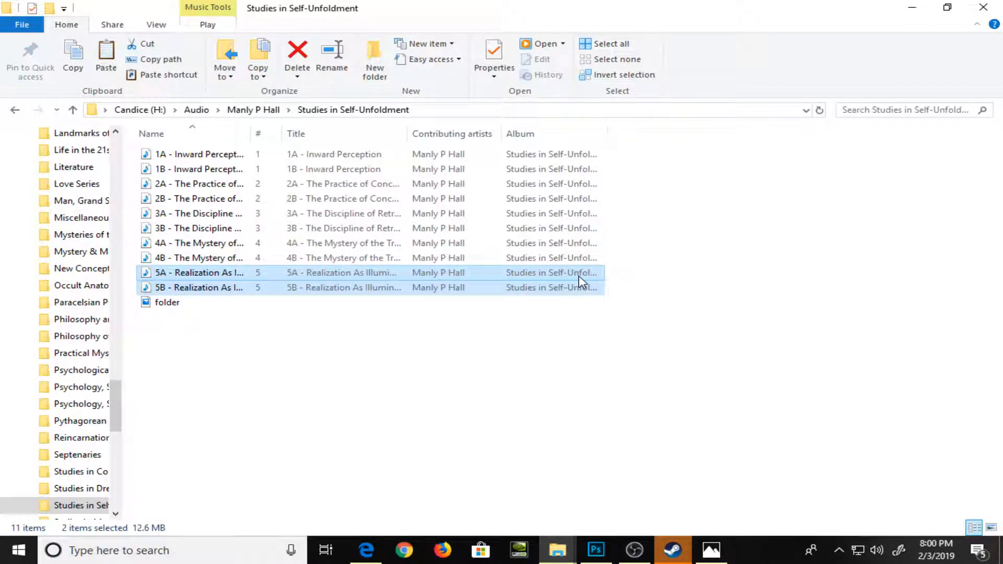
right_click(579, 277)
left_click(641, 14)
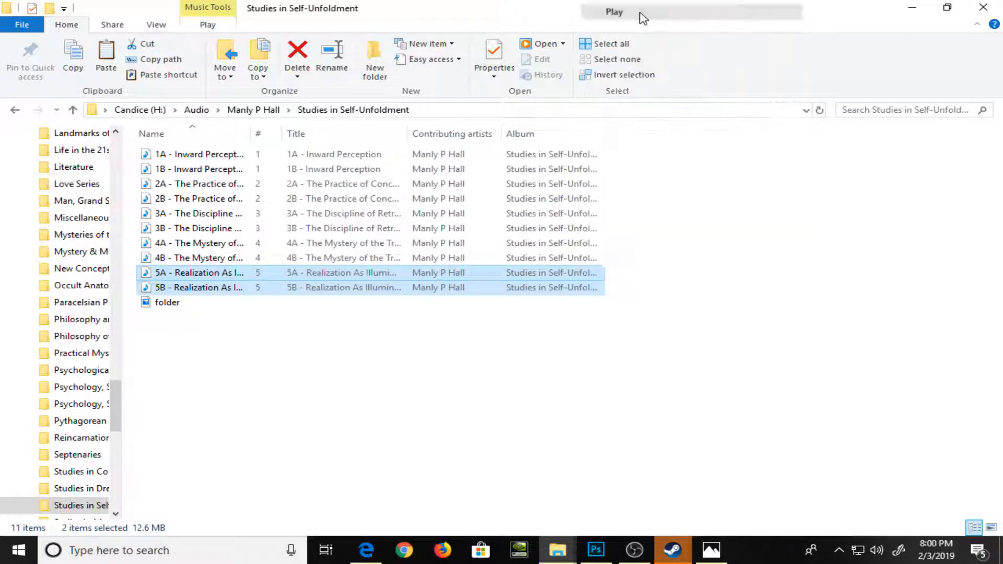
left_click(596, 550)
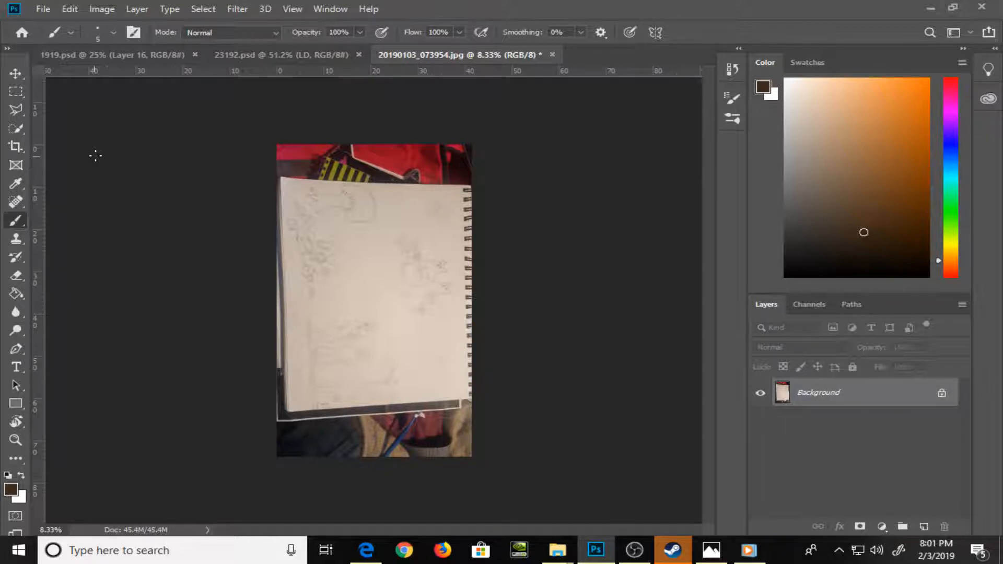
Rotate the sketchbook photo 90° clockwise and a further 180° to turn the pencil drawings upright
left_click(15, 110)
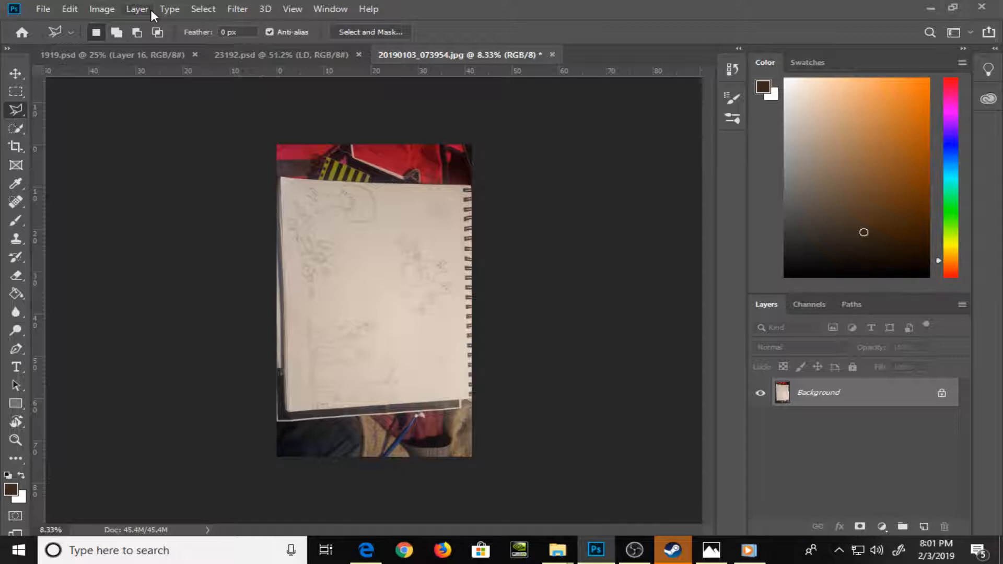
left_click(102, 9)
mouse_move(164, 149)
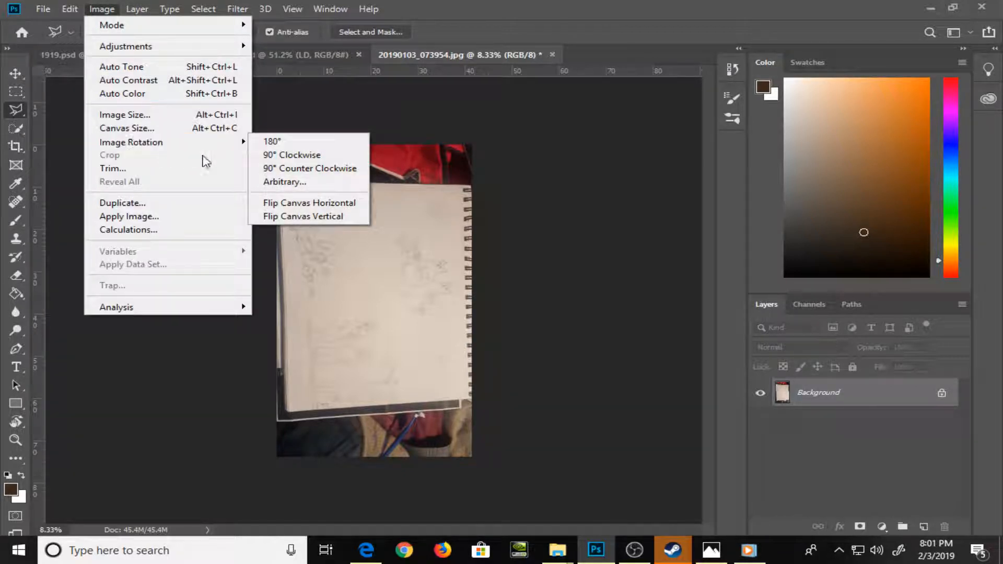
left_click(293, 156)
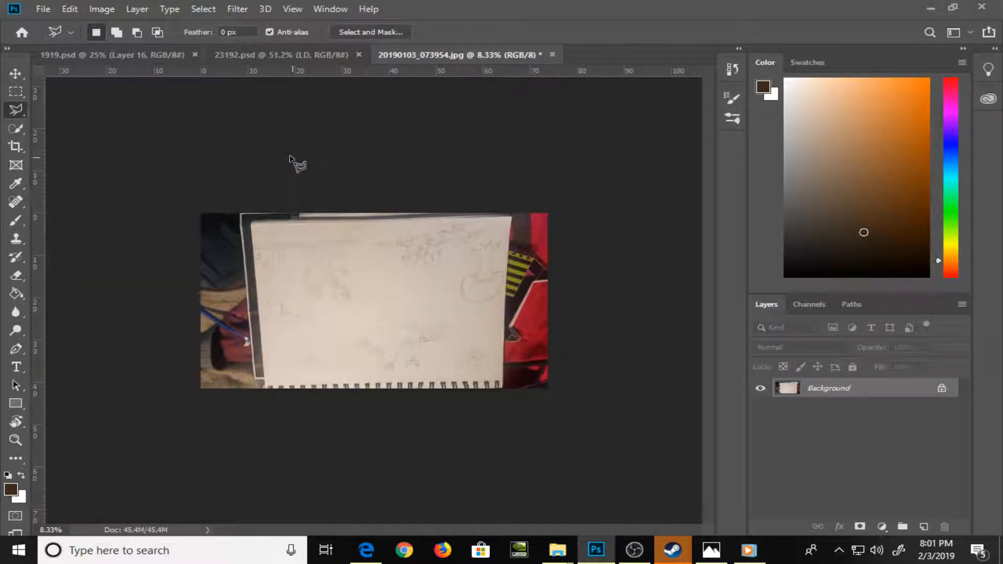
left_click(100, 9)
mouse_move(161, 148)
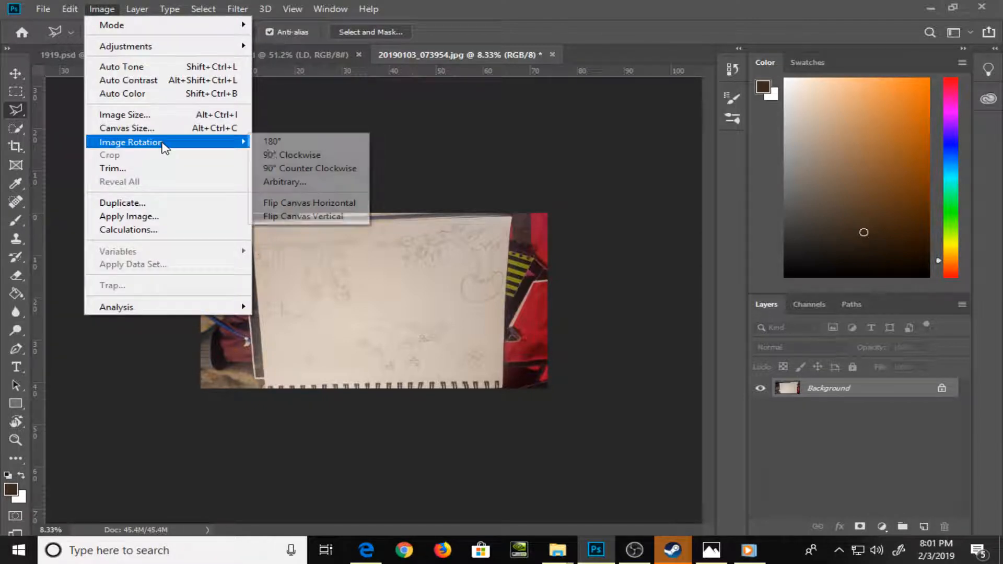
left_click(283, 147)
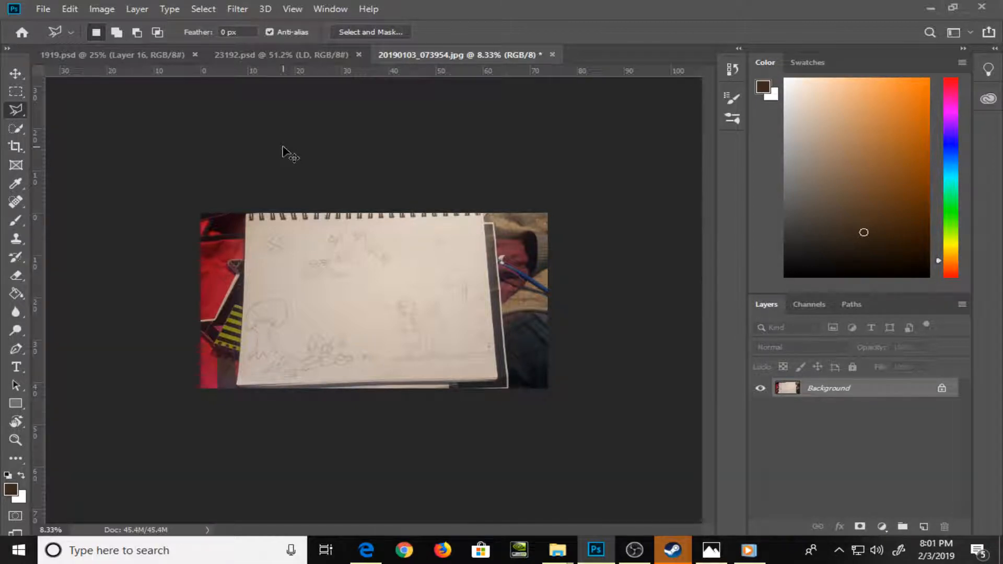
Select the sketchbook page with the Polygonal Lasso, tracing its four edges and leaving out the surrounding background
key("ctrl+0")
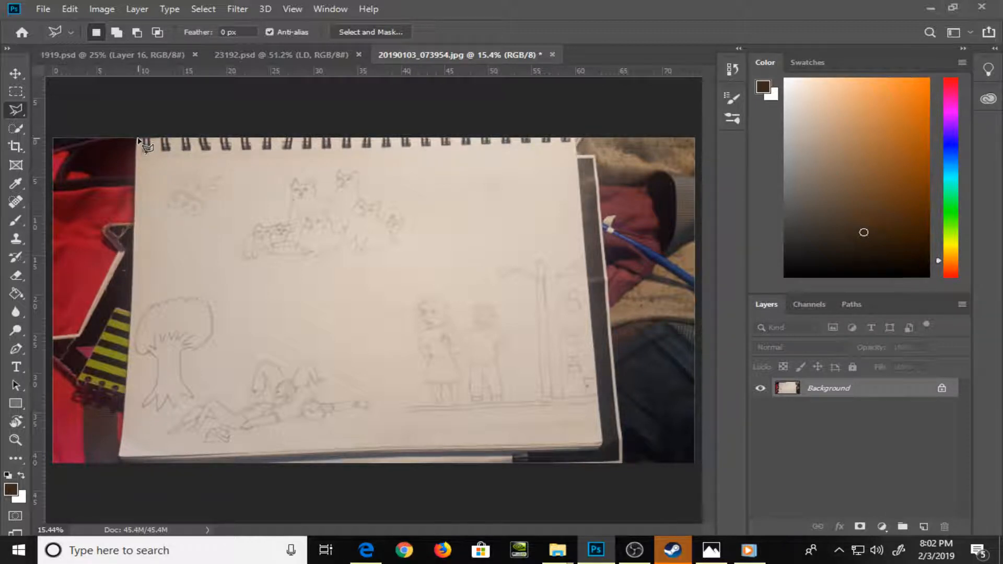
left_click(577, 139)
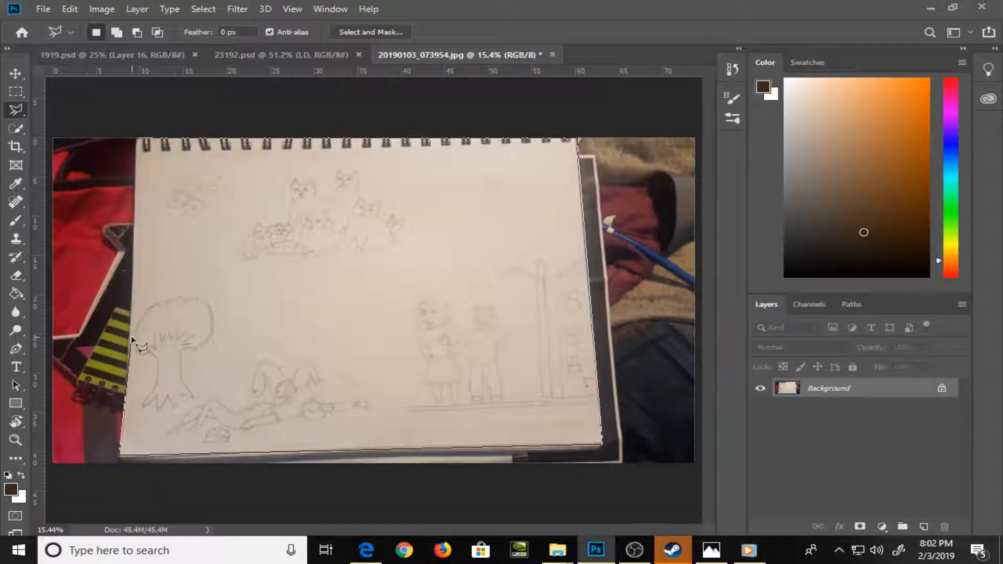
left_click(139, 140)
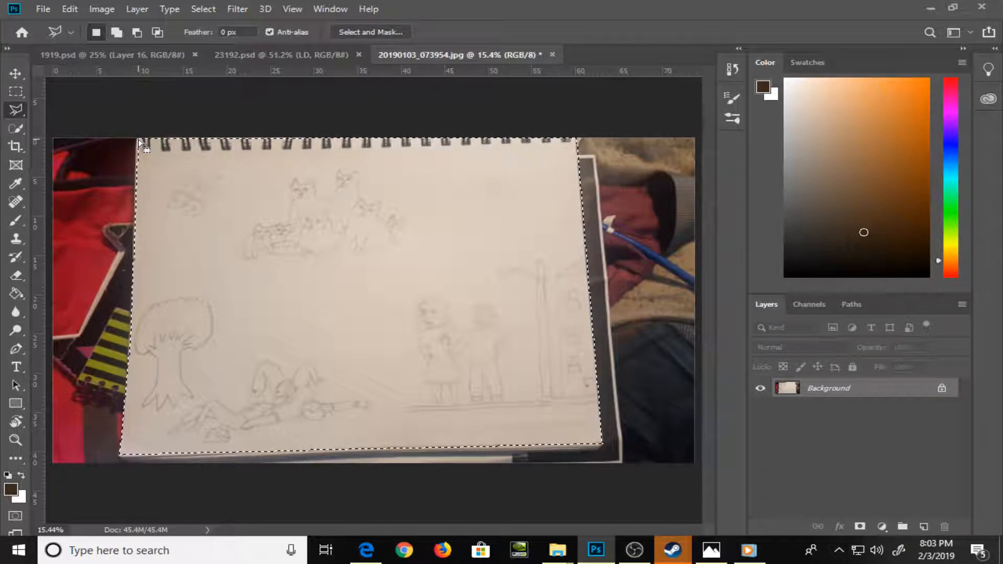
Copy the selected sketchbook page to a new layer and stretch it with Free Transform to about 131% width and 102% height
right_click(243, 248)
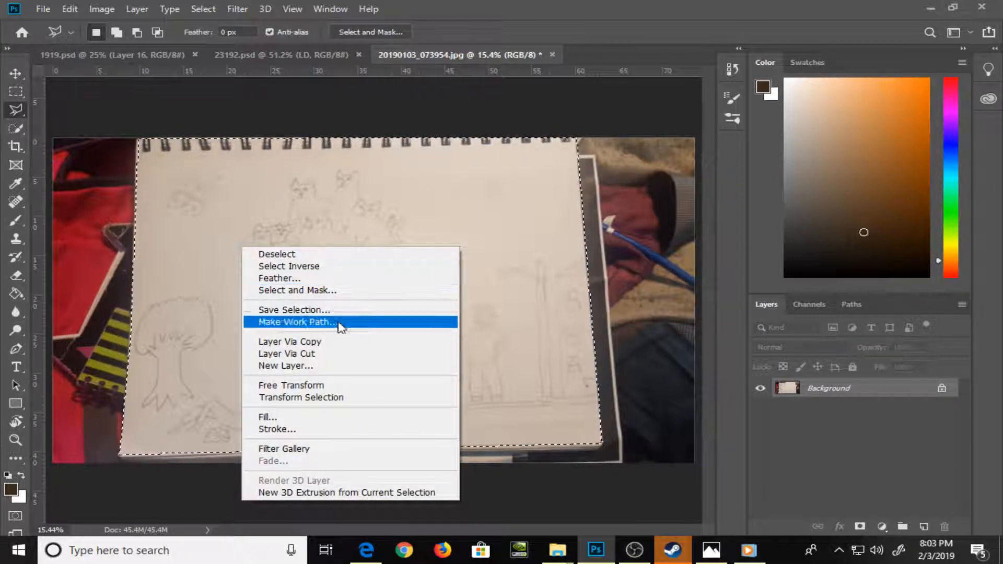
left_click(347, 343)
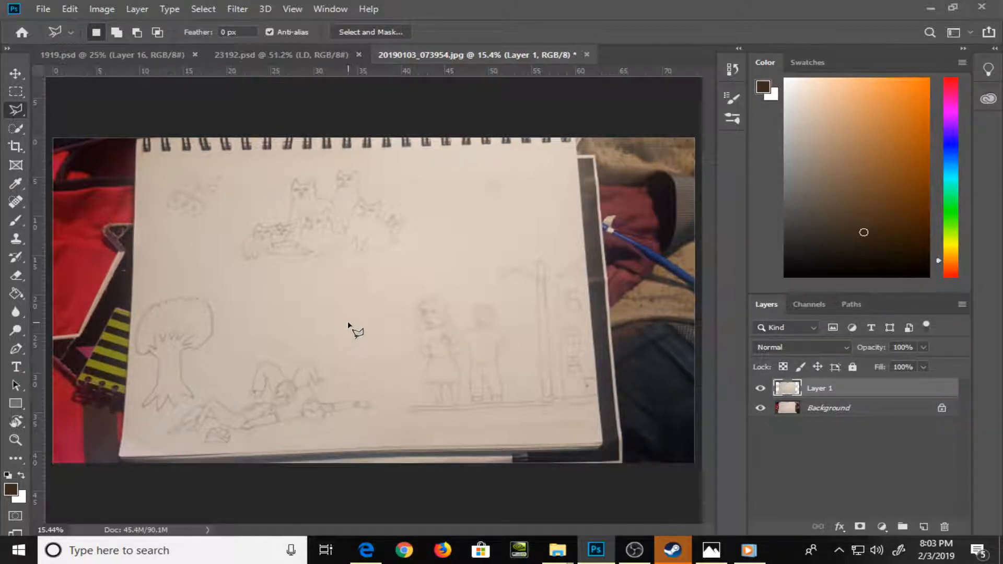
key("ctrl+minus")
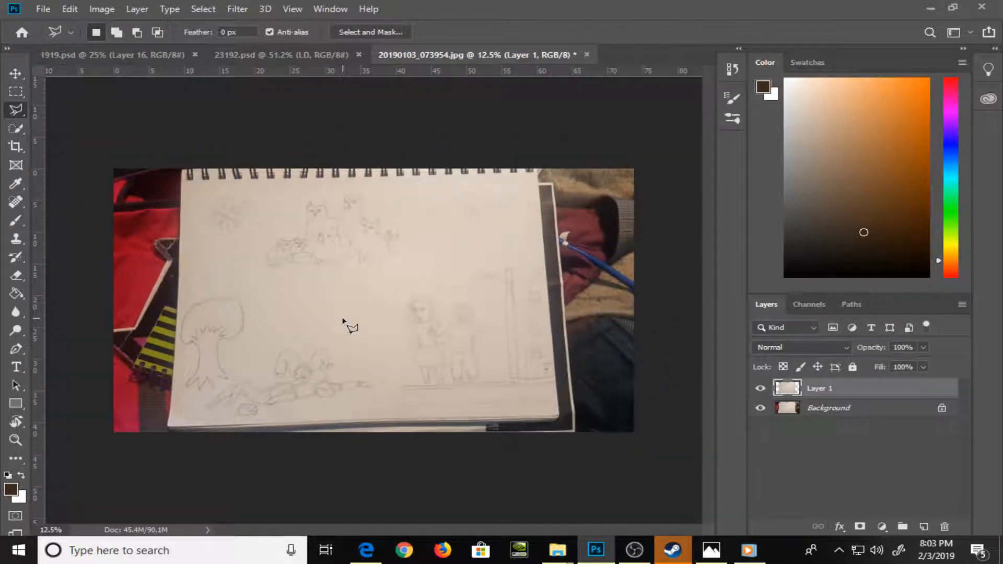
key("ctrl+t")
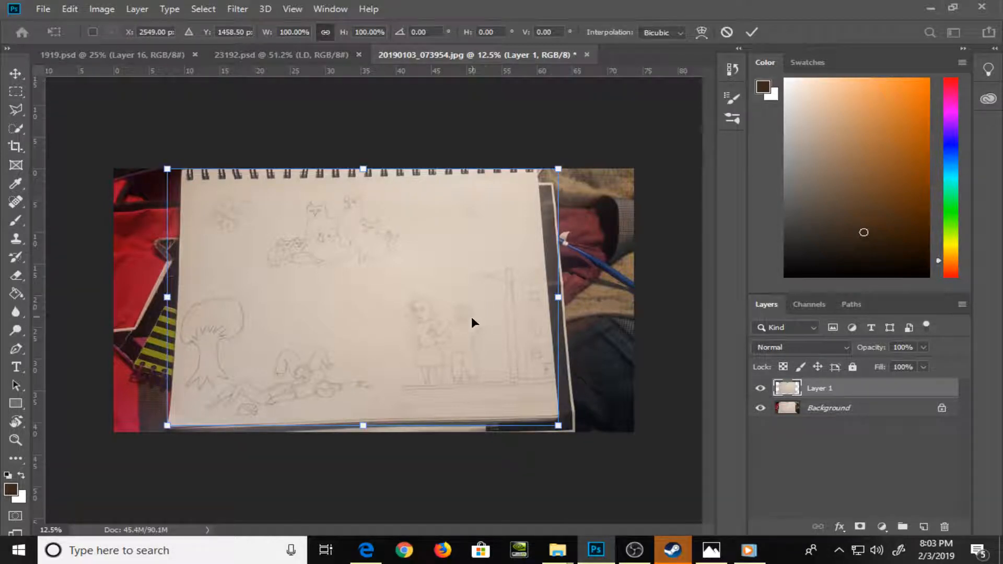
left_click_drag(558, 299, 626, 296)
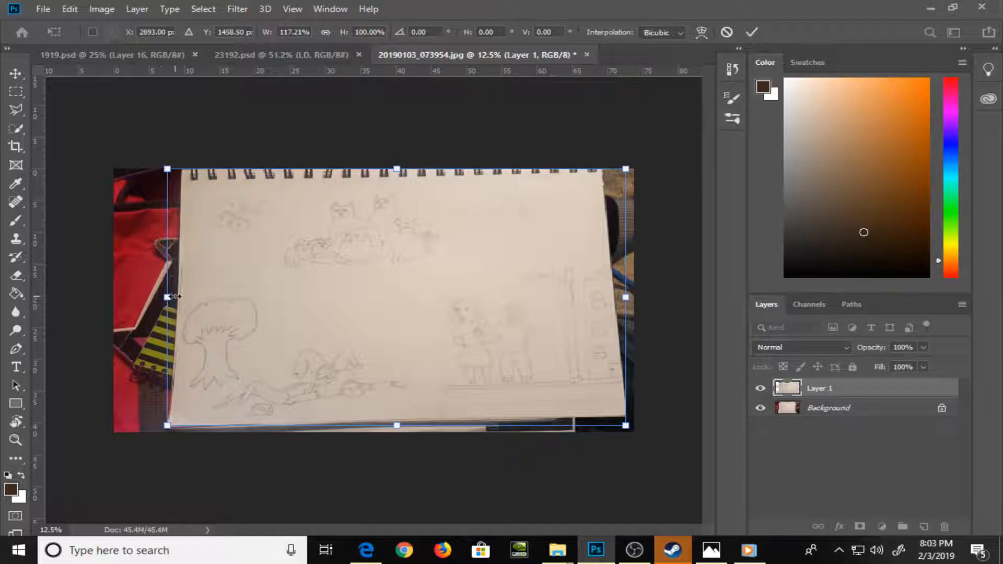
left_click_drag(167, 297, 114, 297)
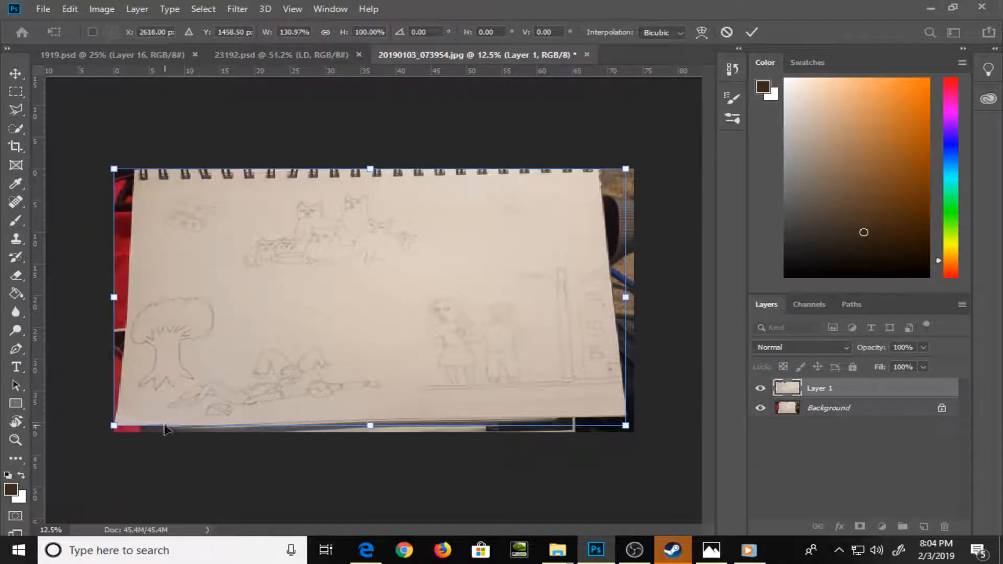
left_click_drag(164, 429, 163, 433)
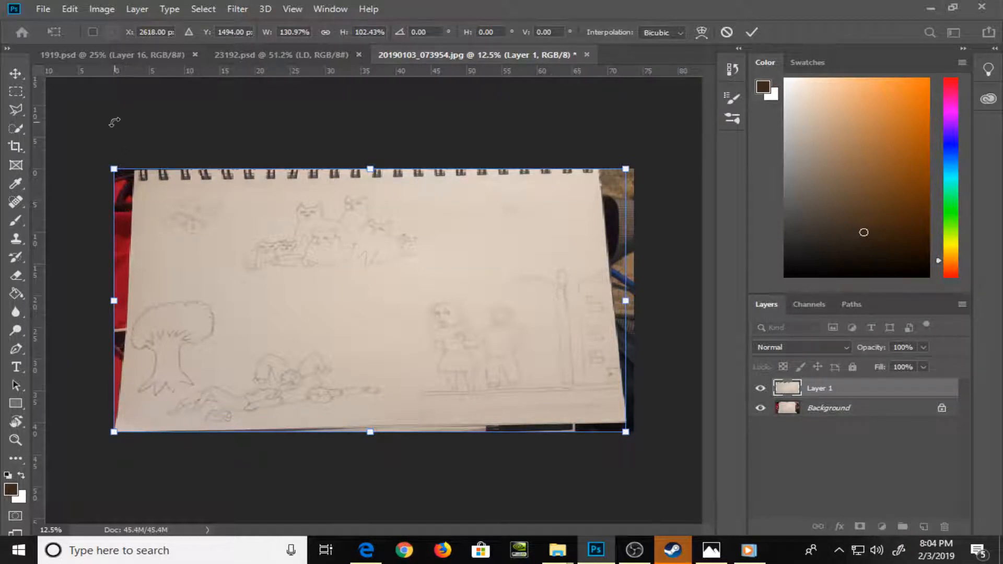
Pull the page's two upper corners and lower-right corner outwards so it covers more of the canvas, and apply the transform
left_click_drag(114, 169, 94, 171)
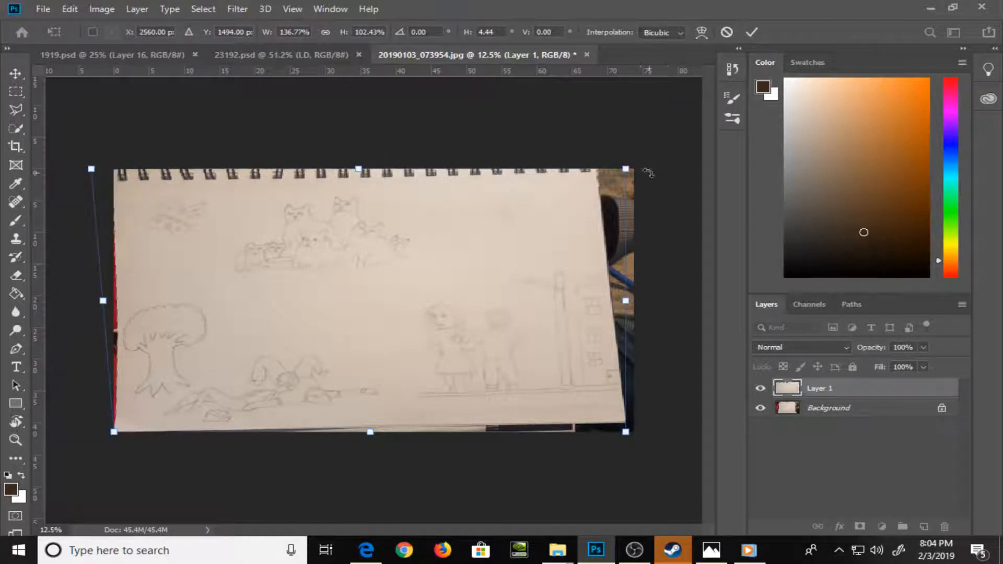
left_click_drag(626, 172, 663, 170)
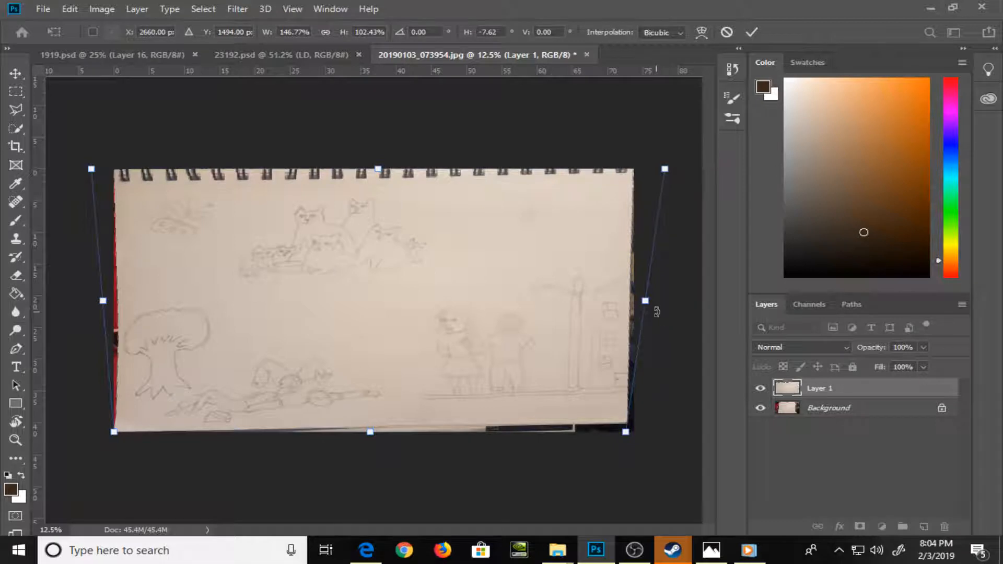
mouse_move(630, 435)
left_mouse_down()
mouse_move(642, 455)
mouse_move(638, 444)
left_mouse_up()
key("Return")
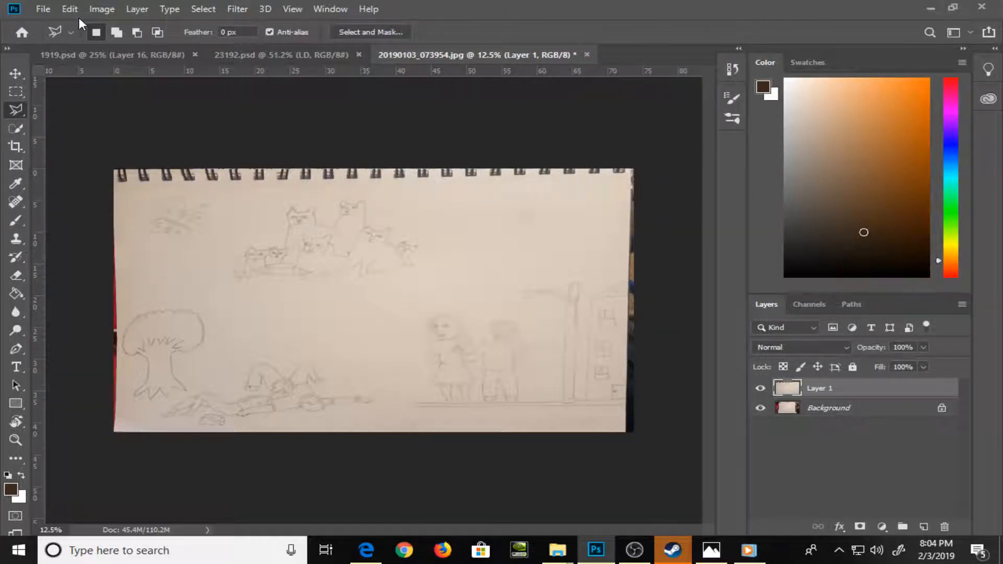
Warp the page layer, pulling the side points of its left and right edges outwards over the exposed background
key("ctrl+0")
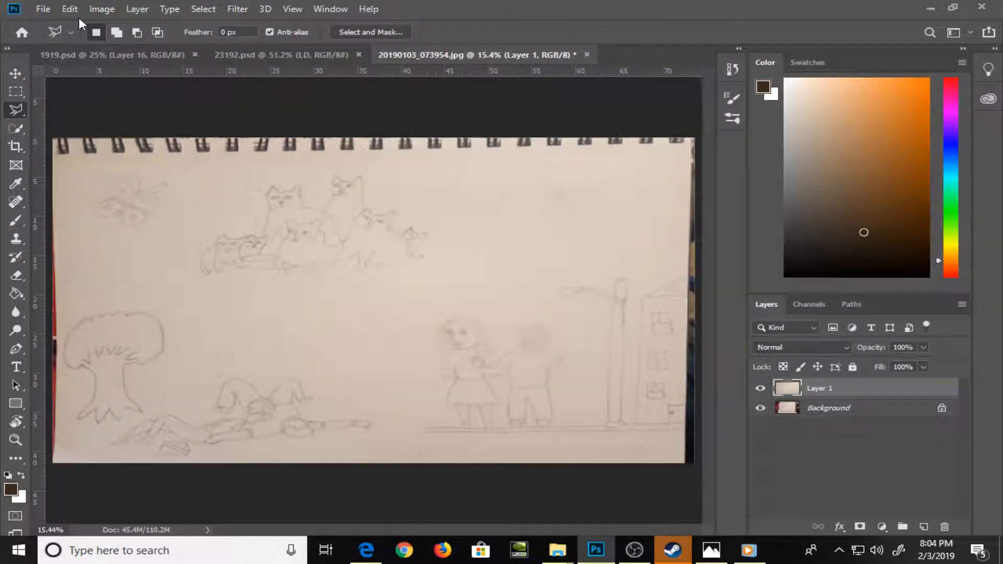
key("ctrl+minus")
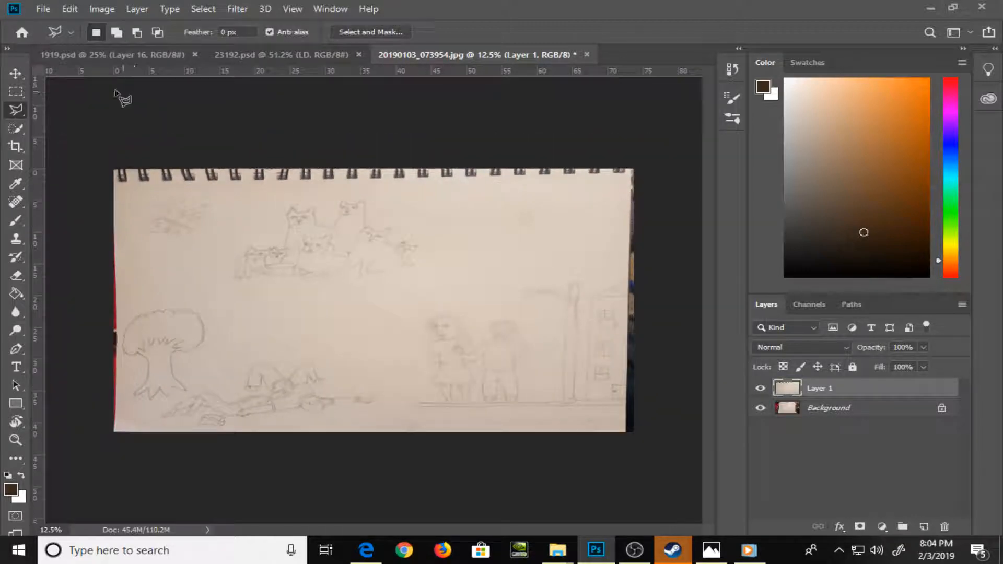
left_click(69, 9)
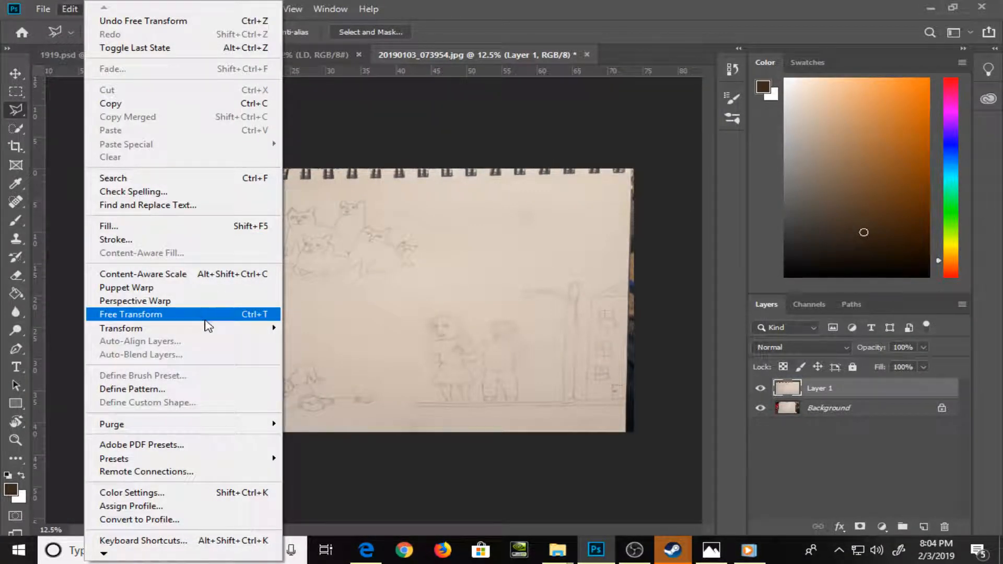
mouse_move(209, 328)
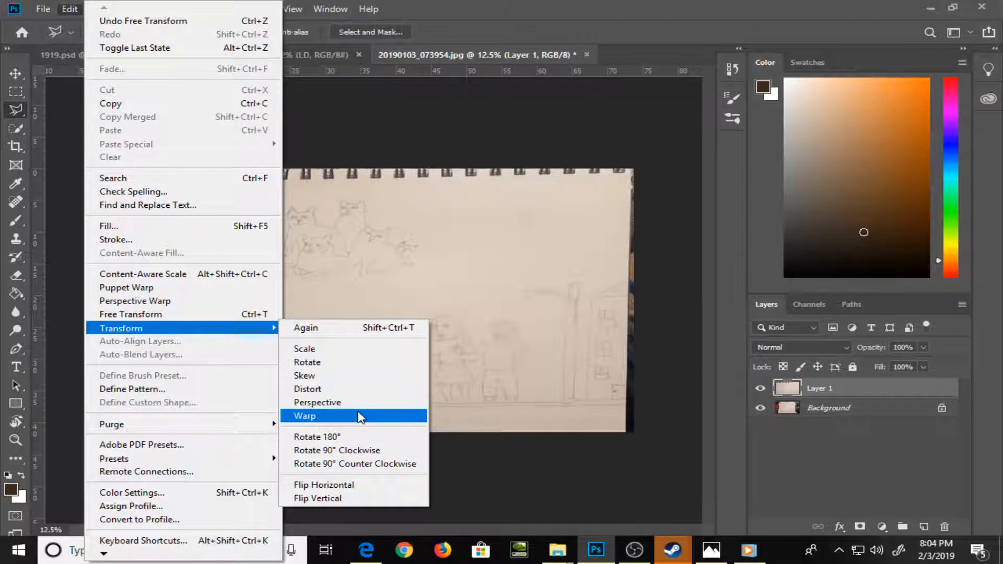
left_click(361, 416)
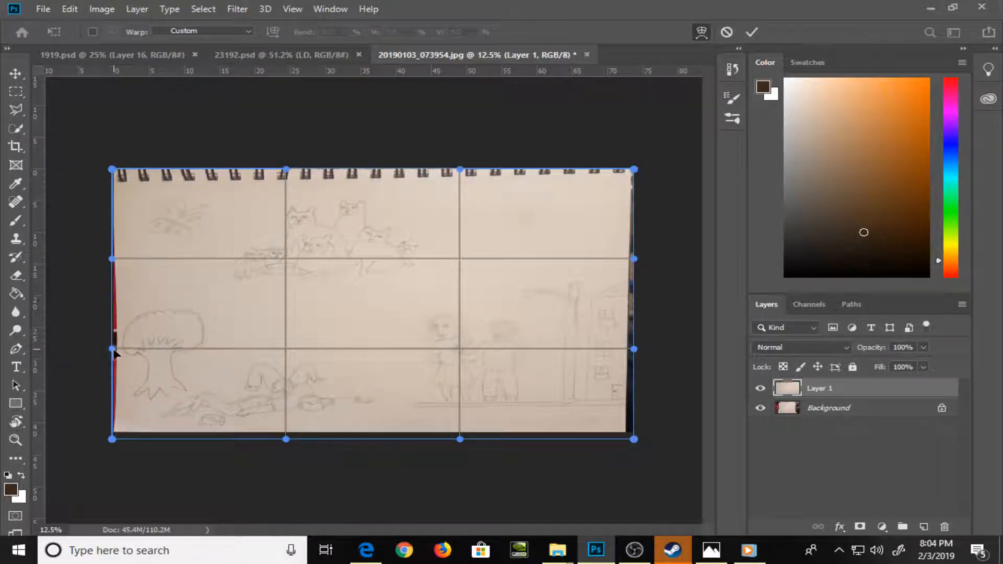
left_click_drag(112, 350, 99, 356)
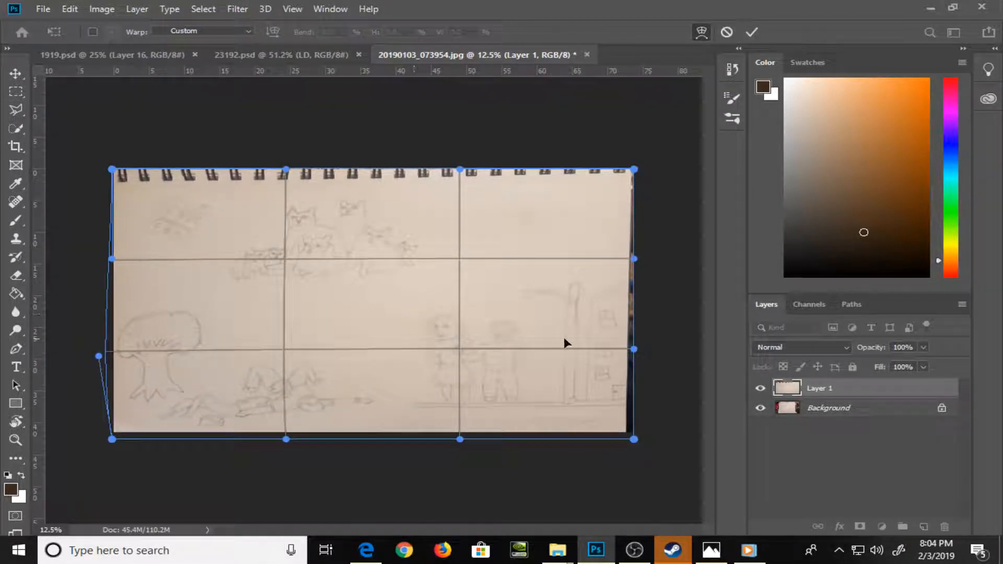
left_click_drag(633, 355, 642, 355)
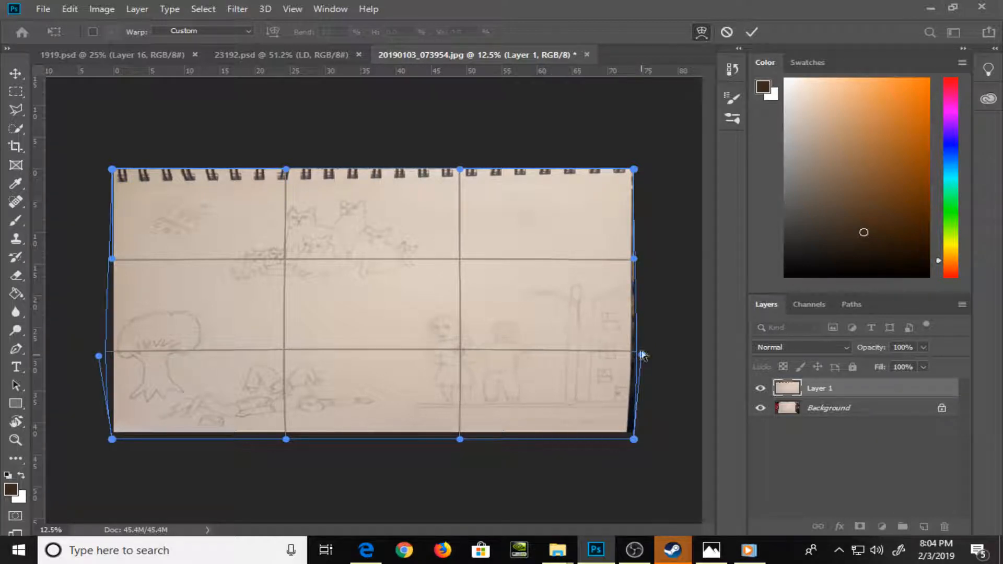
left_click_drag(634, 259, 645, 259)
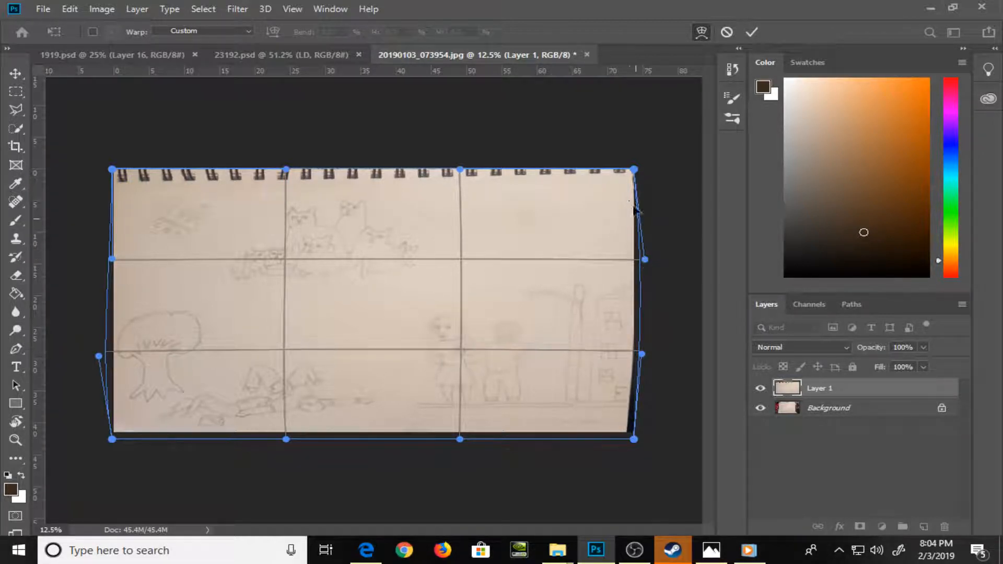
Straighten the warp's right edge by moving both right corners outwards and easing its middle points inwards, and apply the warp
left_click_drag(634, 440, 640, 439)
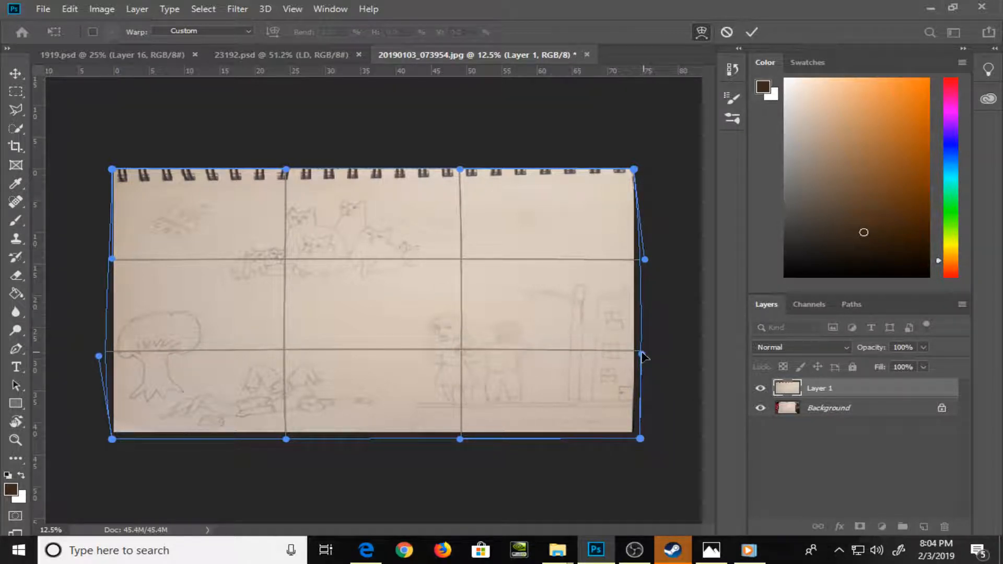
left_click_drag(642, 353, 640, 353)
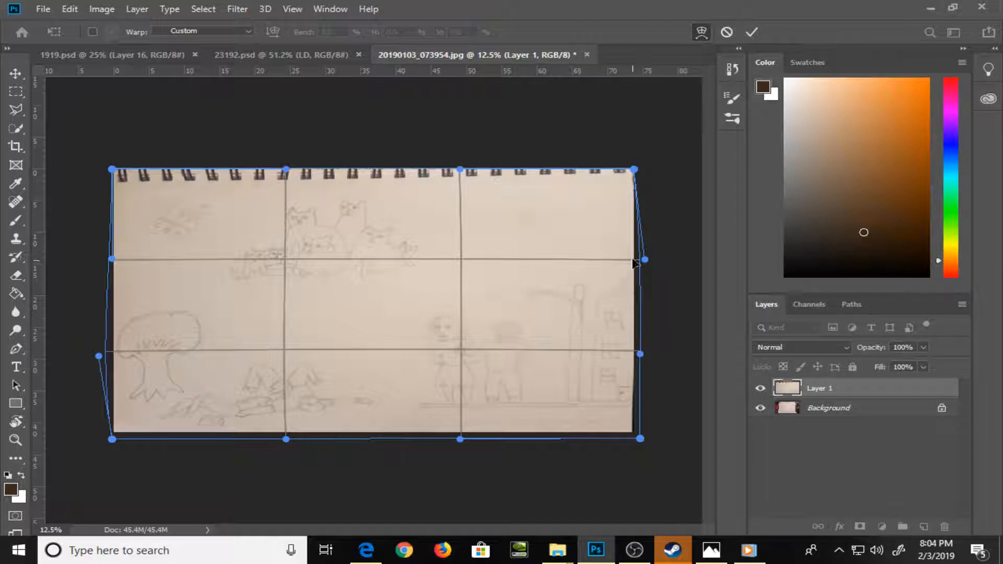
left_click_drag(645, 259, 640, 259)
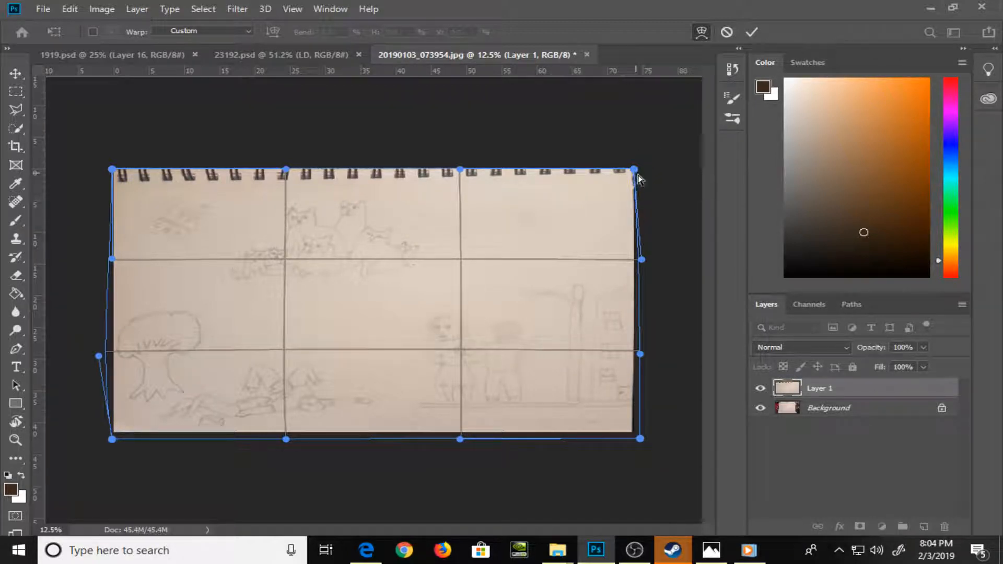
left_click_drag(637, 172, 642, 175)
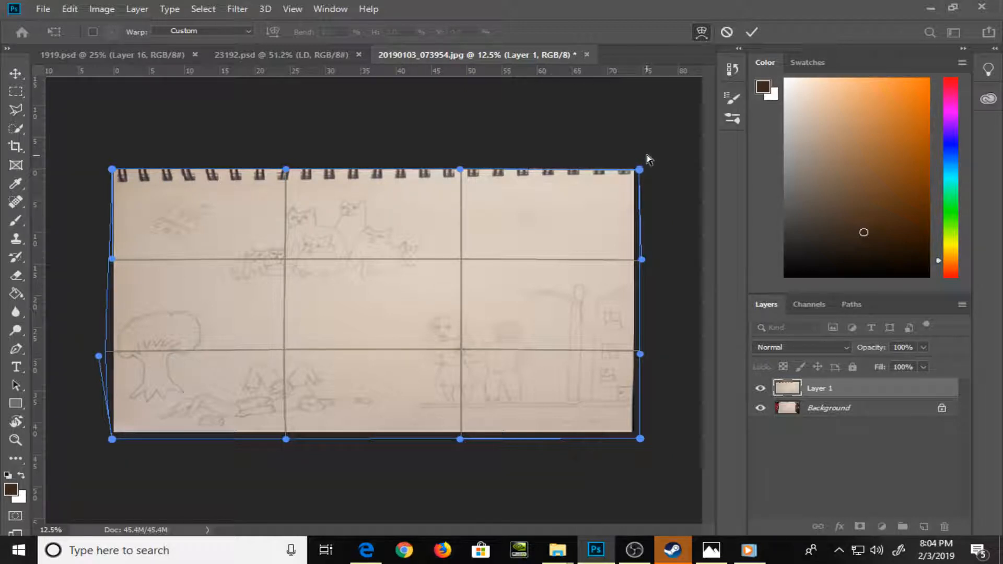
left_click(752, 31)
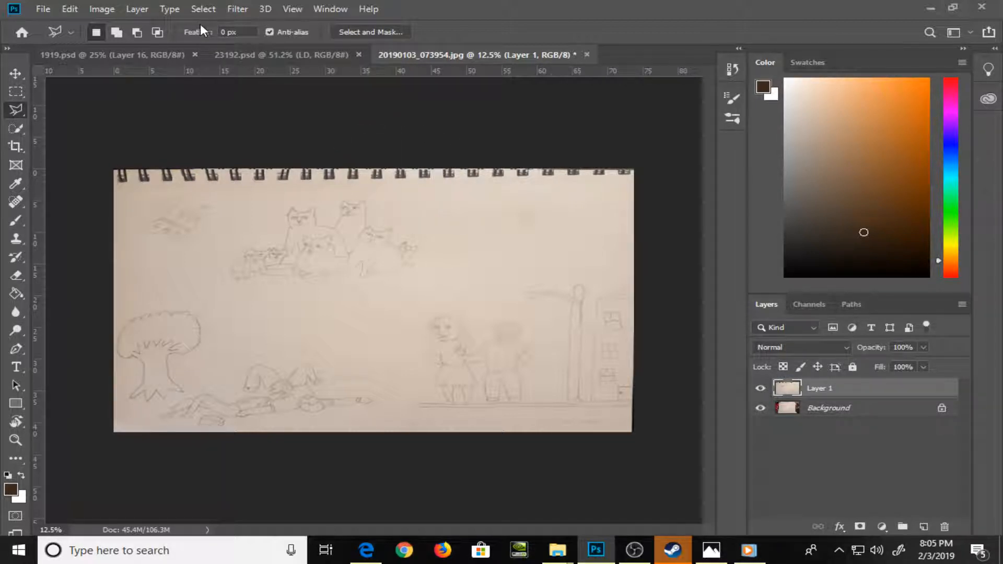
Try the Filter Gallery's Poster Edges effect on the page layer, previewing the whole page, and undo the filter
left_click(248, 7)
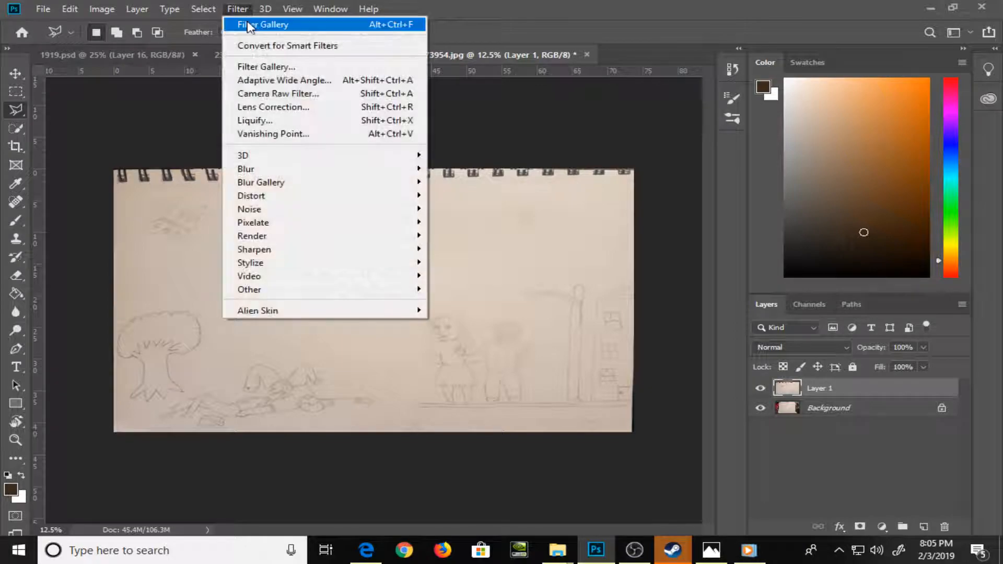
left_click(269, 66)
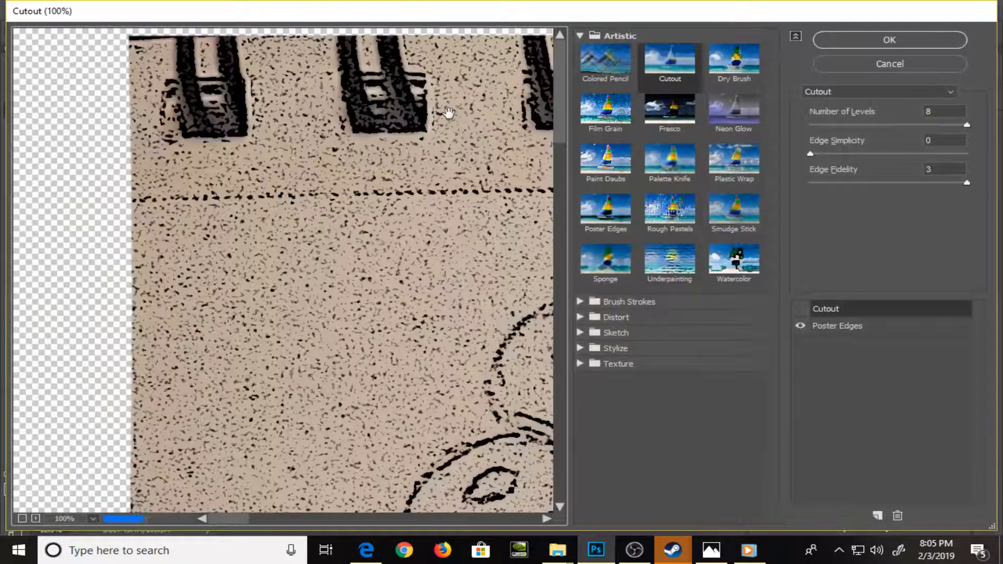
key("ctrl+minus")
key("ctrl+minus")
key("ctrl+minus")
key("ctrl+minus")
key("ctrl+minus")
key("ctrl+minus")
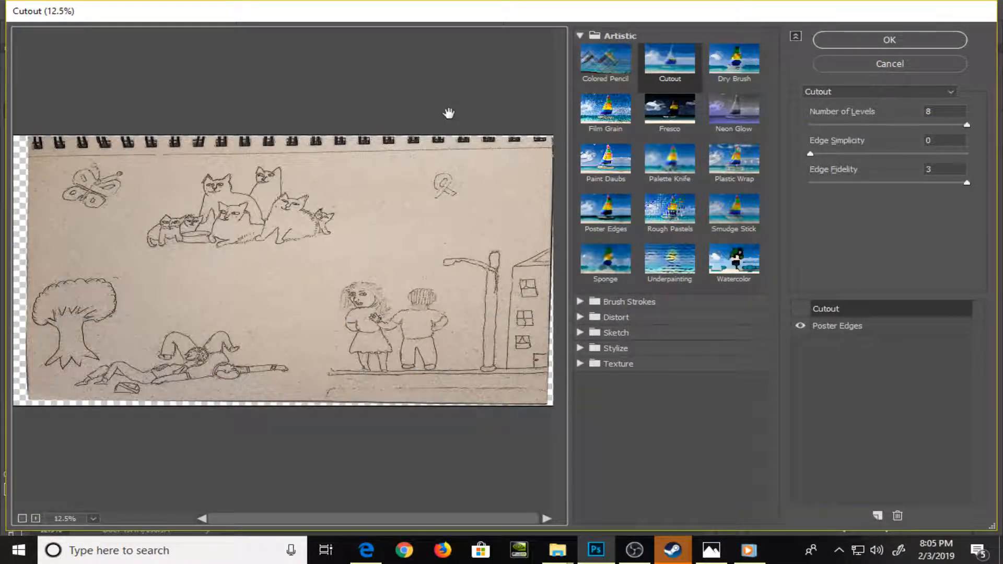
left_click(839, 38)
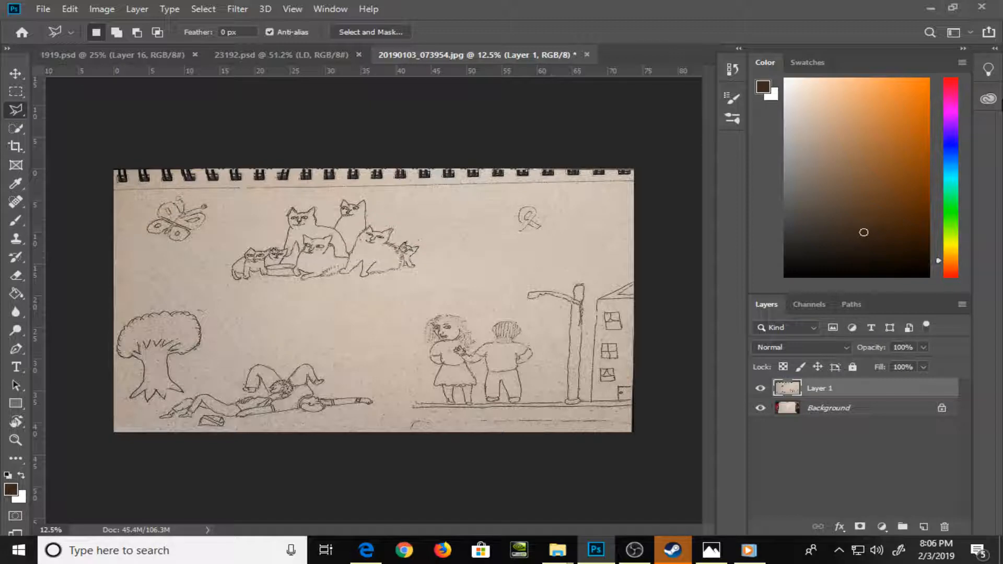
left_click(70, 8)
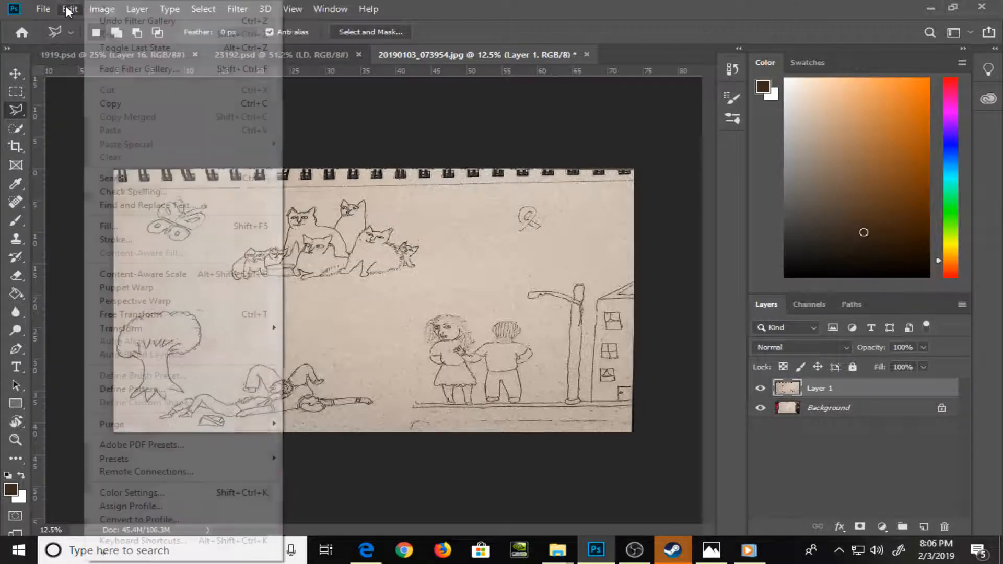
left_click(112, 21)
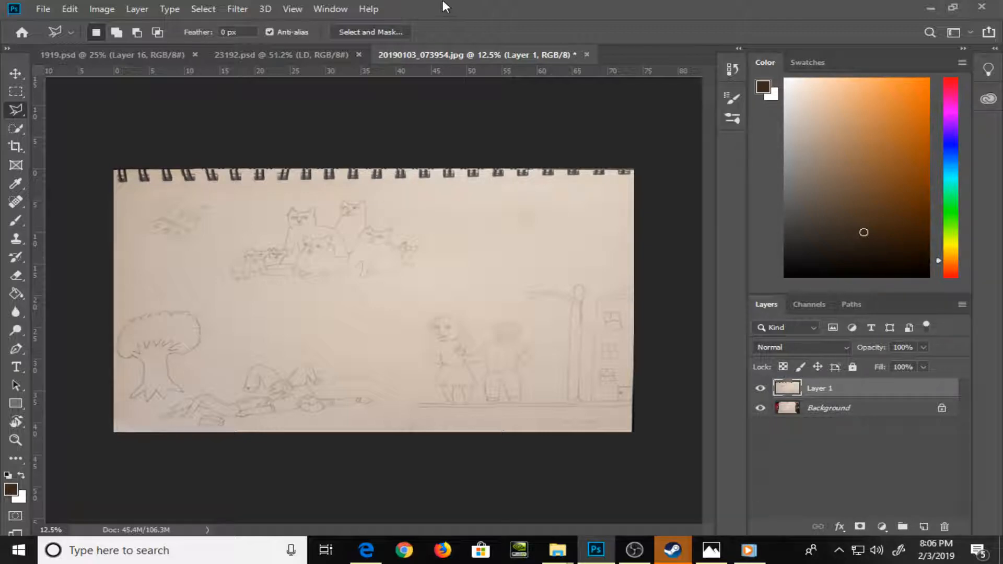
Apply the Filter Gallery's Poster Edges effect, with Cutout hidden, to the page layer to strengthen the pencil lines
left_click(237, 9)
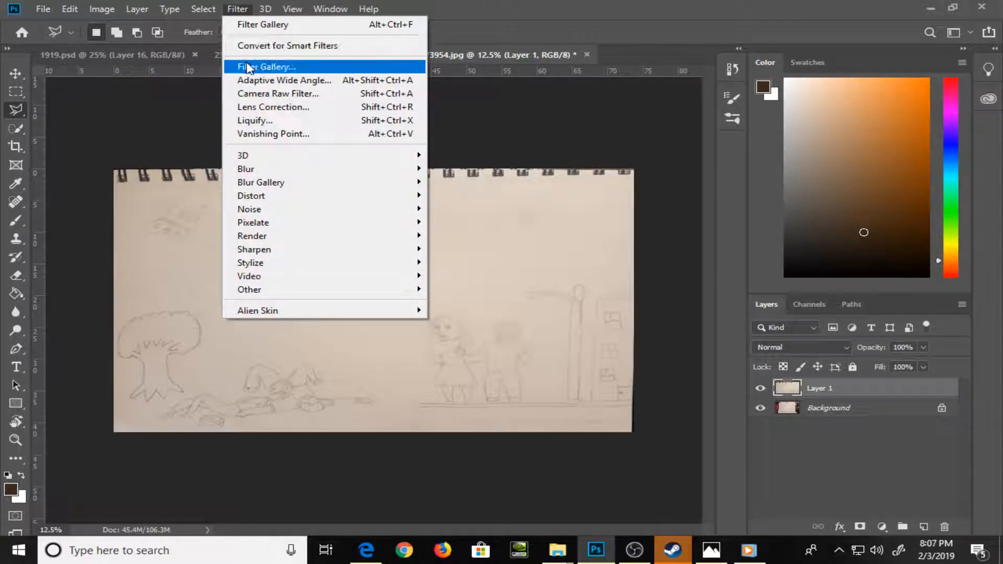
left_click(246, 63)
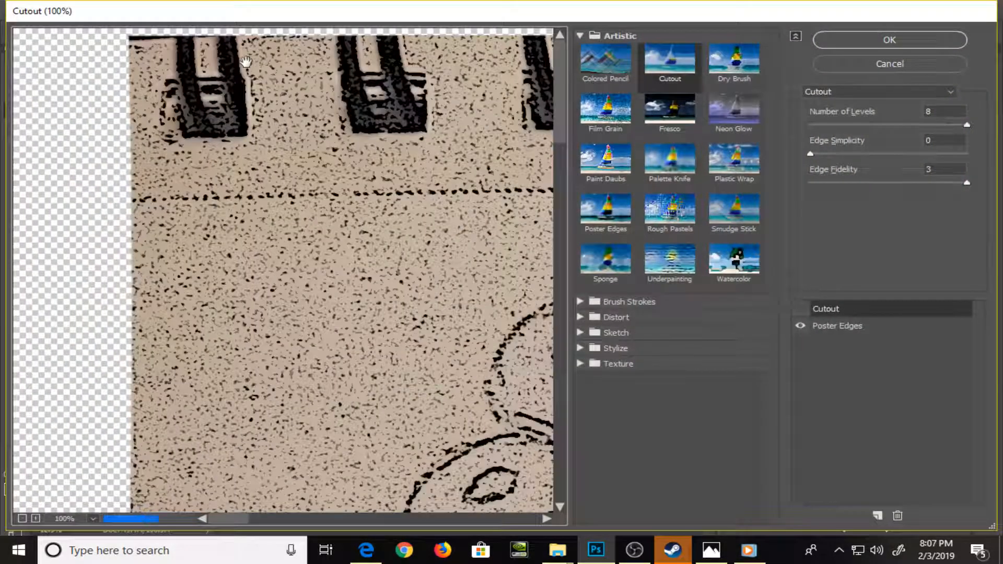
left_click(829, 39)
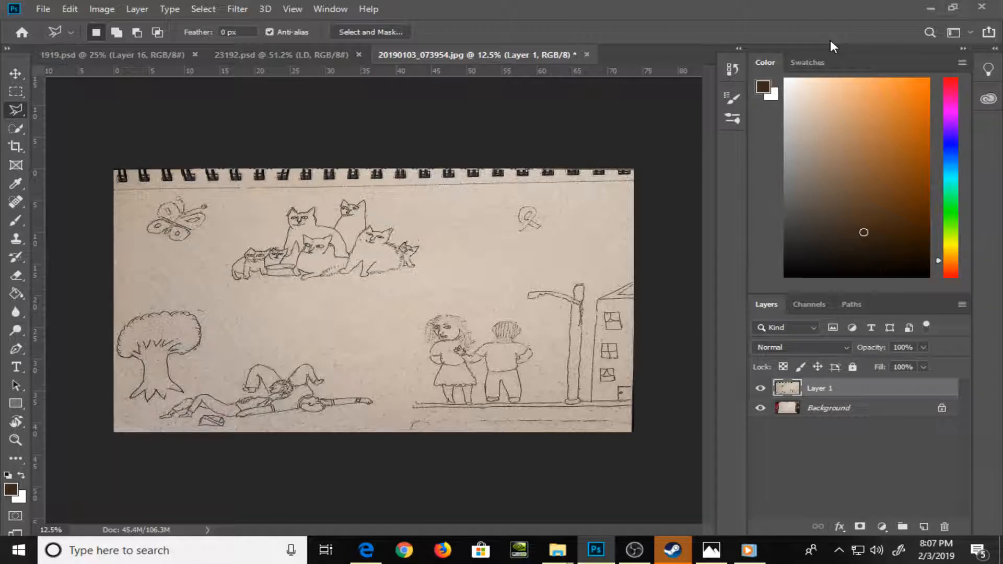
Add a new layer above the filtered page and set its blend mode to Multiply
left_click(924, 526)
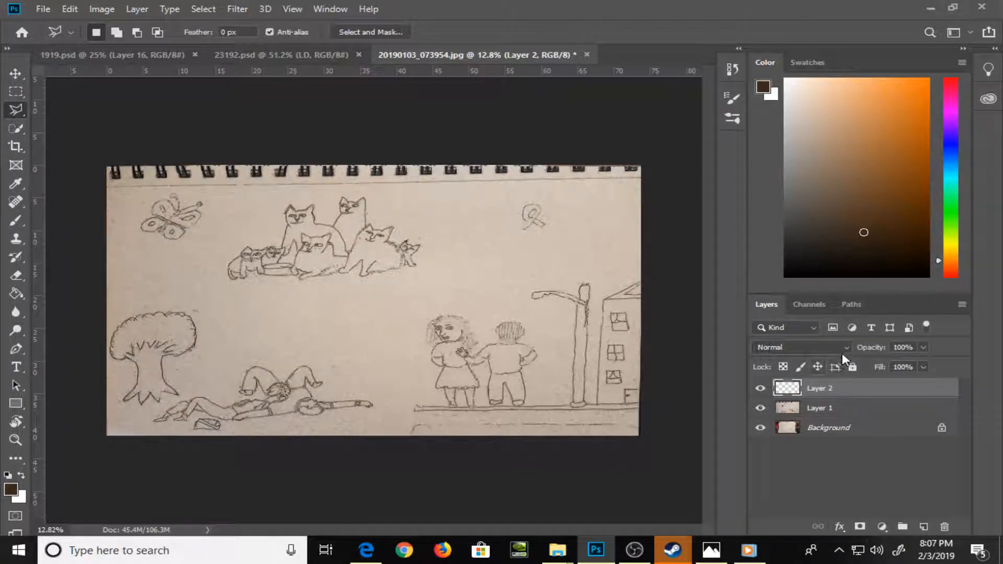
left_click(799, 347)
left_click(794, 238)
Choose the Brush tool, get a close view of the tree and reclining figures, and set a light orange foreground color
left_click(16, 220)
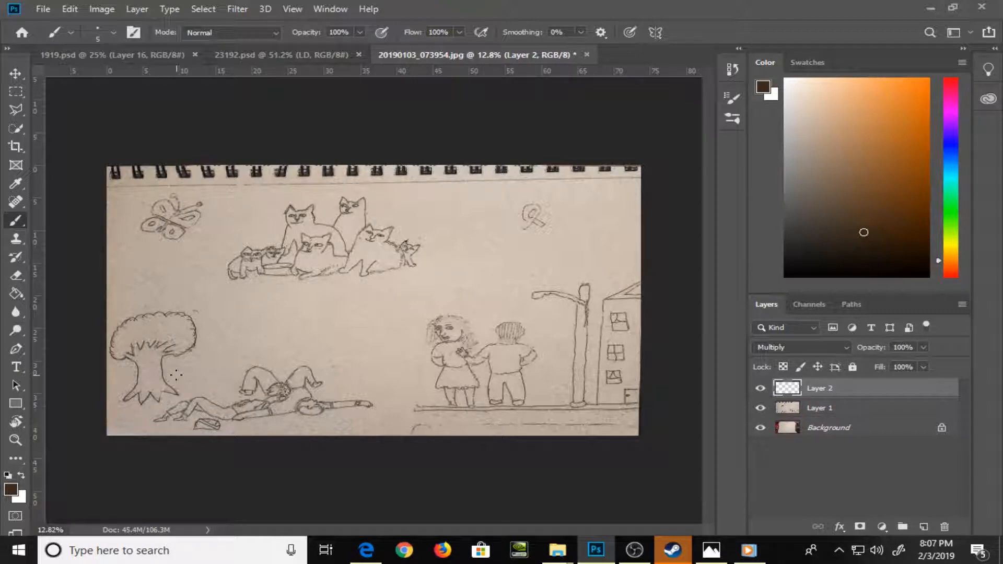
key("z")
left_click_drag(177, 380, 232, 393)
left_click_drag(865, 119, 845, 97)
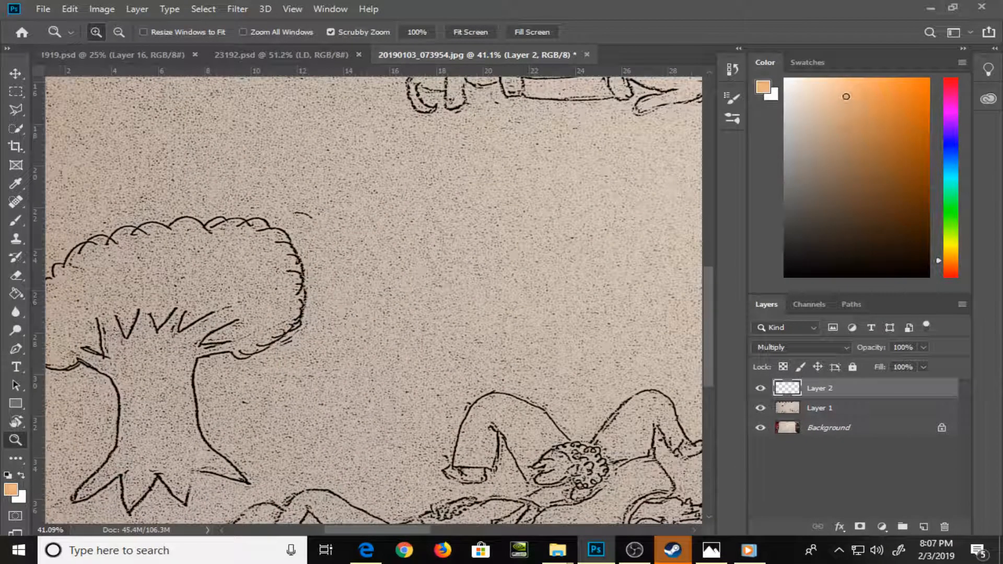
Paint the tree's trunk, branches and roots completely with the light orange brush at size 25
key("b")
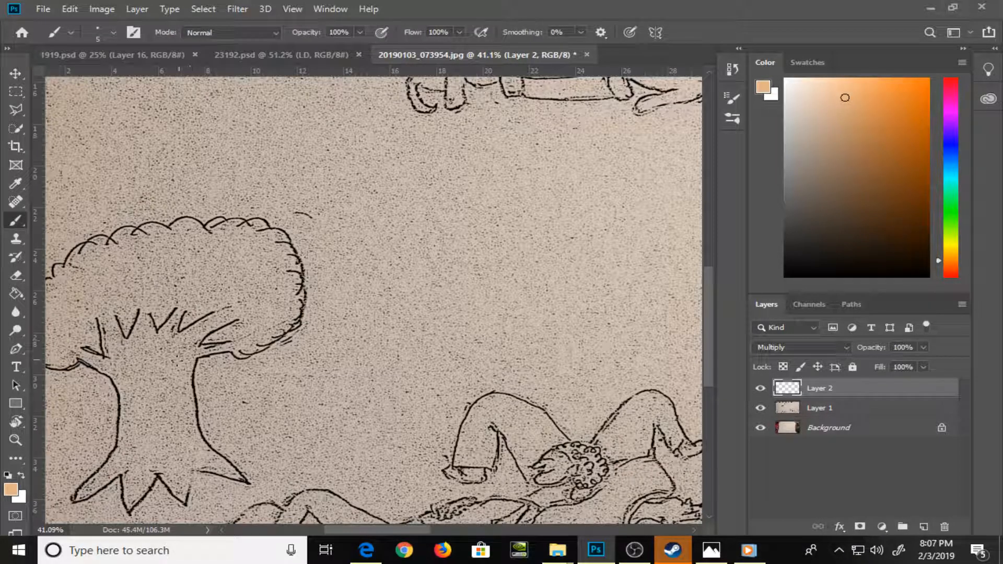
key("bracketright")
key("bracketright")
key("bracketright")
key("bracketright")
key("bracketright")
key("bracketright")
key("bracketright")
mouse_move(84, 356)
left_mouse_down()
mouse_move(116, 375)
mouse_move(104, 320)
mouse_move(112, 316)
mouse_move(135, 392)
mouse_move(128, 431)
mouse_move(126, 418)
mouse_move(116, 465)
mouse_move(81, 495)
mouse_move(129, 457)
mouse_move(130, 506)
mouse_move(154, 473)
mouse_move(141, 449)
mouse_move(149, 477)
mouse_move(127, 351)
mouse_move(144, 310)
mouse_move(154, 349)
mouse_move(147, 334)
mouse_move(158, 343)
mouse_move(179, 312)
mouse_move(185, 337)
mouse_move(218, 314)
mouse_move(189, 351)
mouse_move(222, 349)
mouse_move(230, 313)
mouse_move(181, 352)
left_mouse_up()
key("bracketleft")
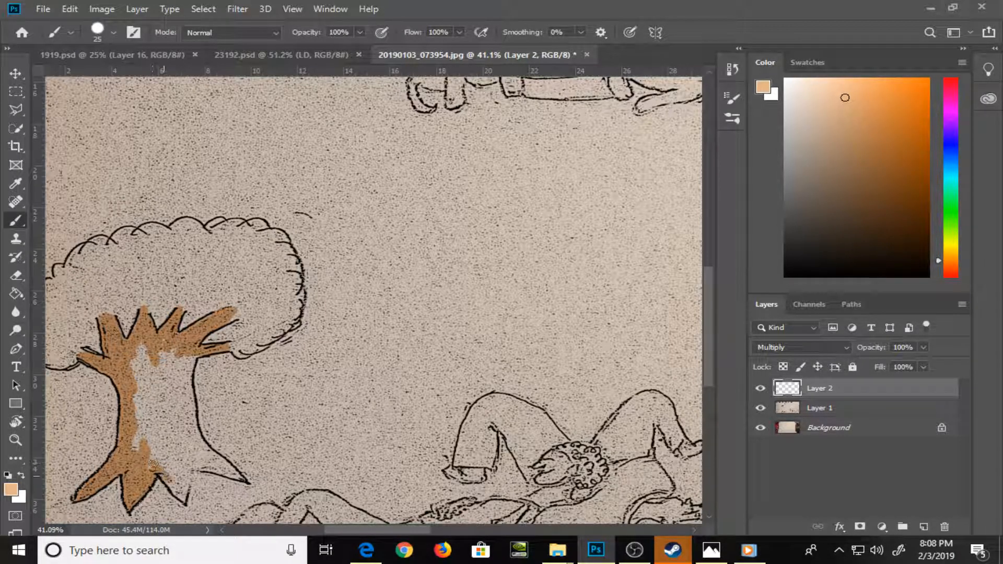
mouse_move(155, 465)
left_mouse_down()
mouse_move(176, 488)
mouse_move(189, 485)
mouse_move(183, 466)
left_mouse_up()
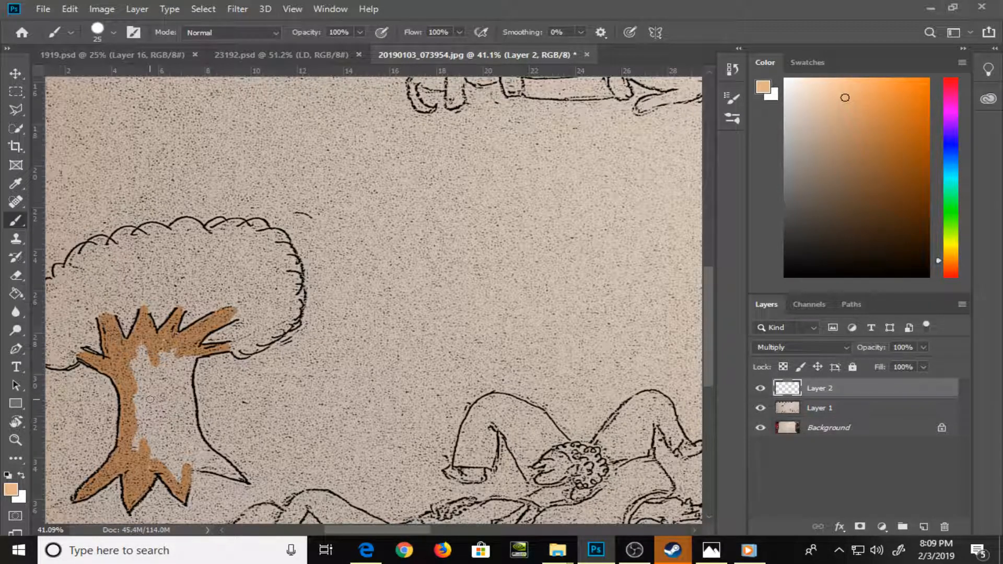
mouse_move(179, 391)
left_mouse_down()
mouse_move(193, 357)
mouse_move(181, 388)
mouse_move(188, 429)
mouse_move(192, 413)
mouse_move(198, 450)
mouse_move(218, 463)
left_mouse_up()
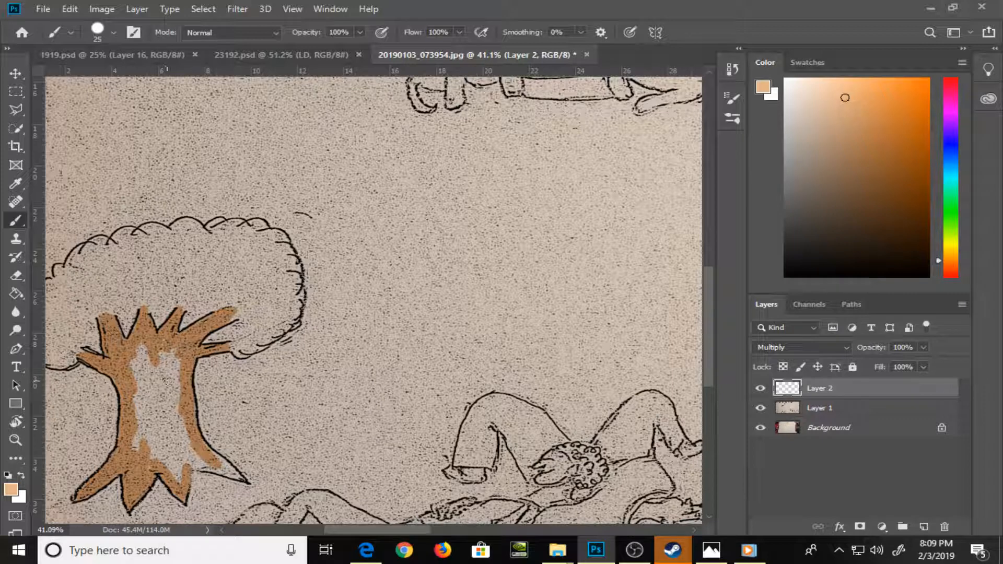
mouse_move(203, 462)
left_mouse_down()
mouse_move(195, 458)
mouse_move(204, 467)
left_mouse_up()
mouse_move(201, 471)
left_mouse_down()
mouse_move(224, 470)
mouse_move(222, 459)
mouse_move(230, 470)
left_mouse_up()
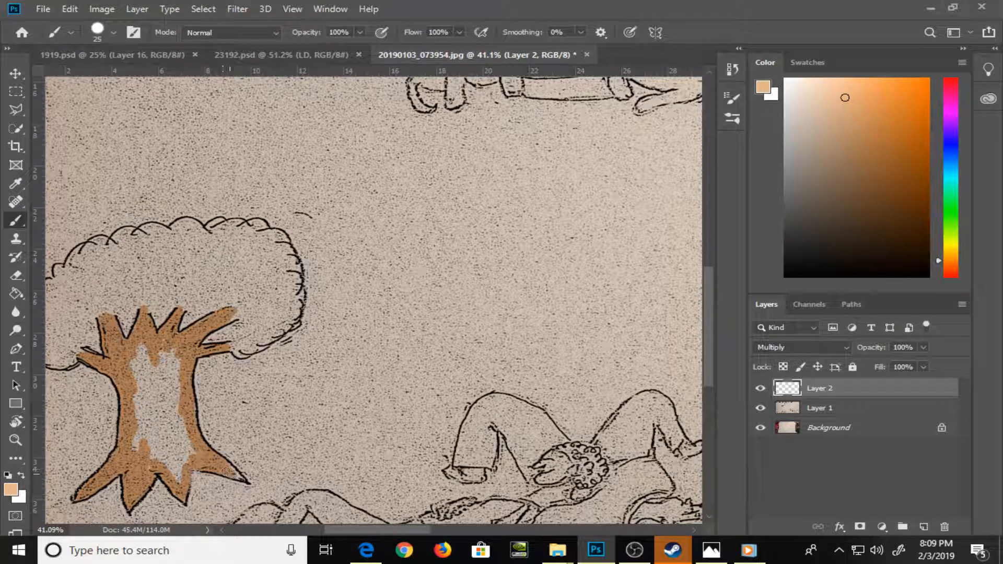
mouse_move(138, 367)
left_mouse_down()
mouse_move(140, 402)
mouse_move(157, 350)
mouse_move(174, 406)
mouse_move(179, 384)
mouse_move(172, 449)
mouse_move(184, 473)
mouse_move(141, 412)
mouse_move(157, 452)
mouse_move(136, 445)
mouse_move(154, 410)
mouse_move(144, 427)
left_mouse_up()
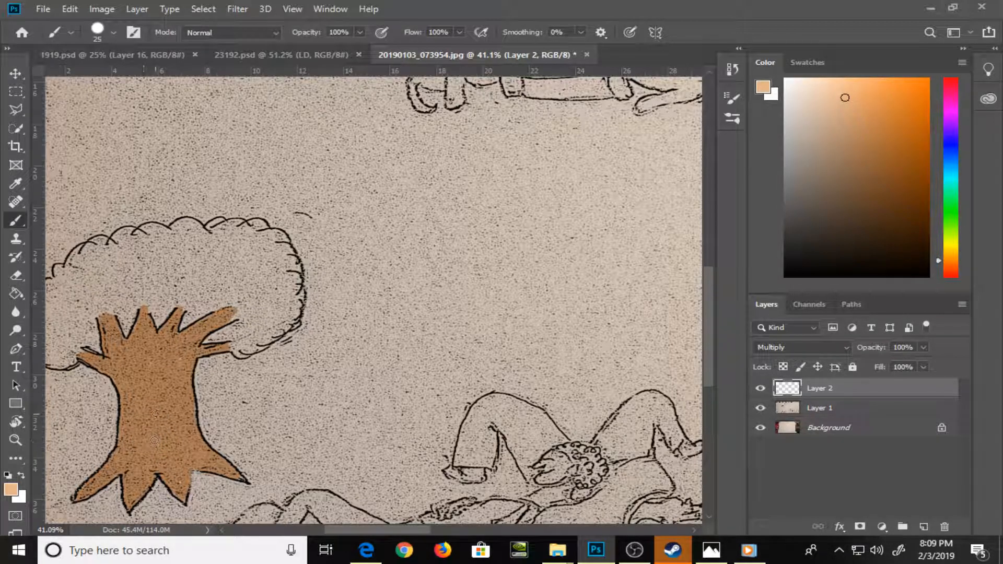
Set a light green foreground color and paint the foliage's left edge, upper-left outline and the gaps between the left branches
left_click(951, 205)
left_click(841, 97)
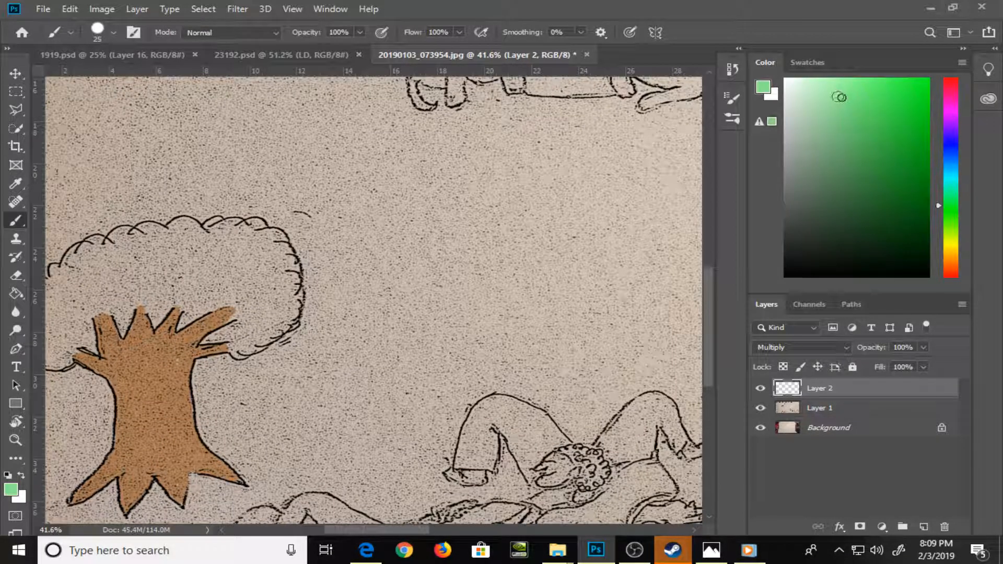
left_click_drag(235, 314, 381, 339)
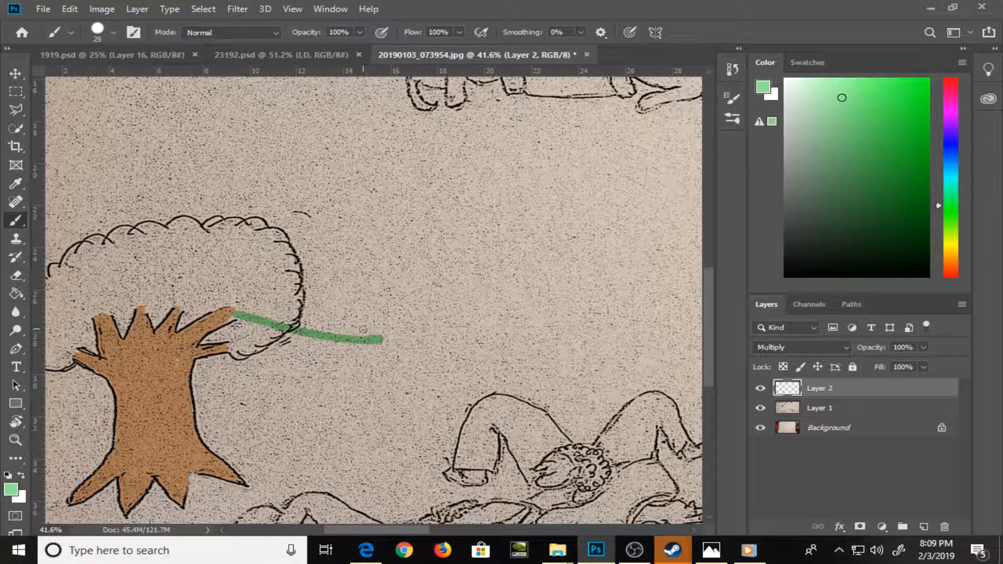
key("ctrl+z")
left_click_drag(294, 365, 408, 367)
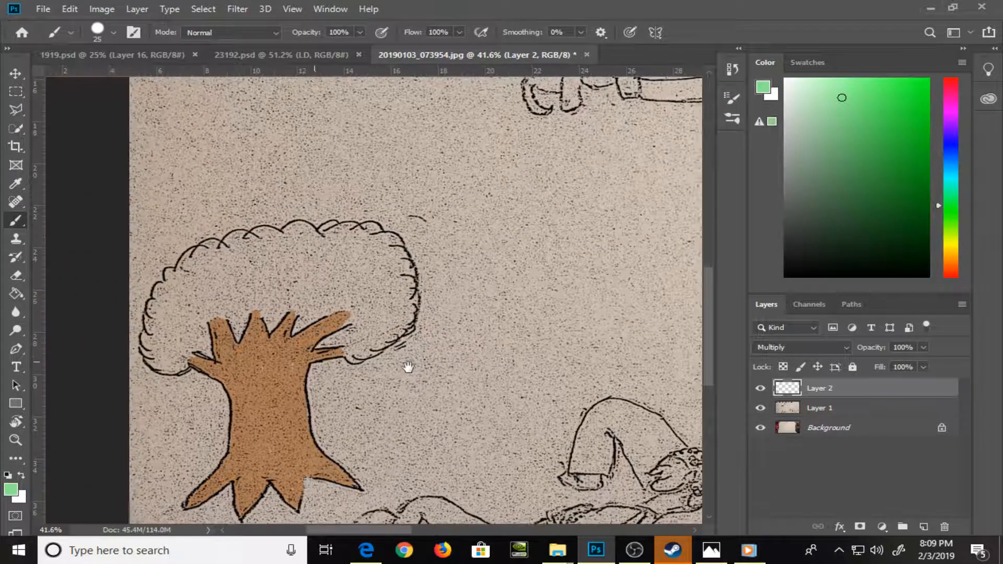
mouse_move(177, 347)
left_mouse_down()
mouse_move(140, 350)
mouse_move(165, 368)
mouse_move(142, 339)
mouse_move(169, 273)
mouse_move(171, 357)
mouse_move(162, 345)
mouse_move(184, 348)
mouse_move(180, 358)
mouse_move(204, 347)
mouse_move(199, 317)
mouse_move(227, 315)
mouse_move(236, 332)
mouse_move(249, 305)
left_mouse_up()
mouse_move(185, 274)
left_mouse_down()
mouse_move(214, 245)
mouse_move(282, 239)
left_mouse_up()
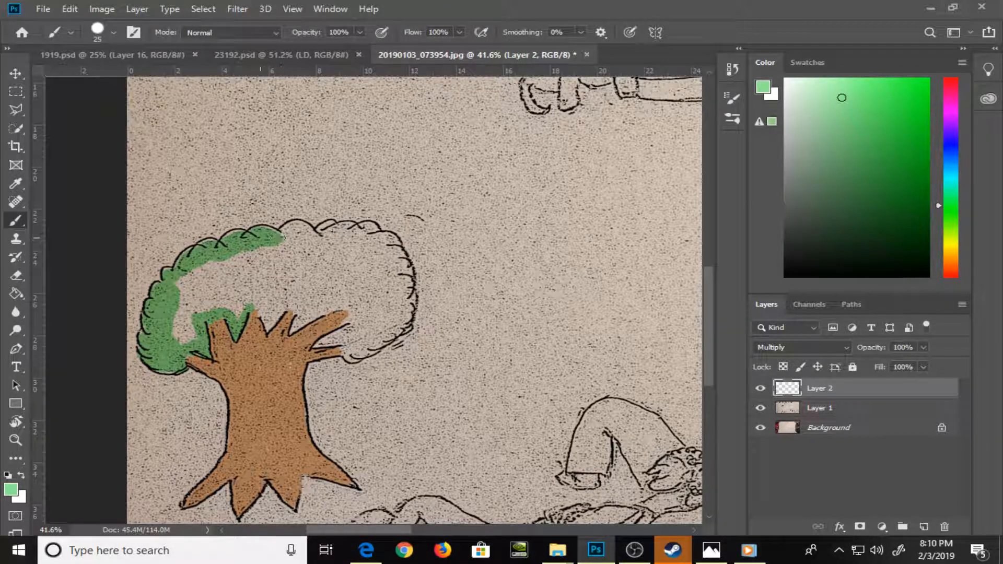
mouse_move(280, 239)
left_mouse_down()
mouse_move(228, 234)
mouse_move(220, 247)
left_mouse_up()
Complete the green border around the rest of the foliage and fill its interior with the Paint Bucket
key("e")
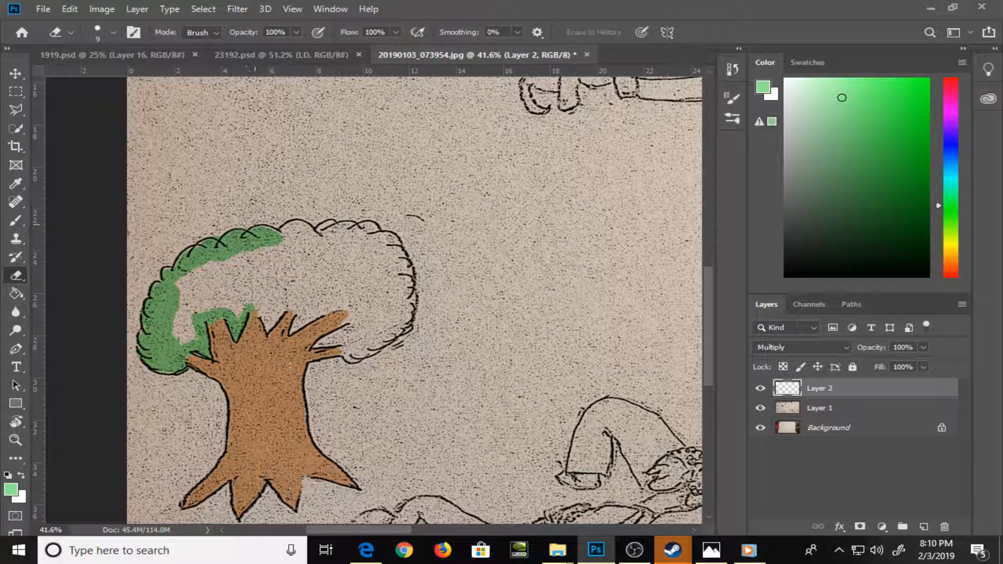
key("b")
left_click_drag(268, 238, 370, 228)
mouse_move(328, 345)
left_mouse_down()
mouse_move(335, 334)
mouse_move(319, 346)
mouse_move(351, 330)
mouse_move(346, 356)
mouse_move(358, 361)
mouse_move(406, 326)
mouse_move(410, 295)
mouse_move(386, 240)
left_mouse_up()
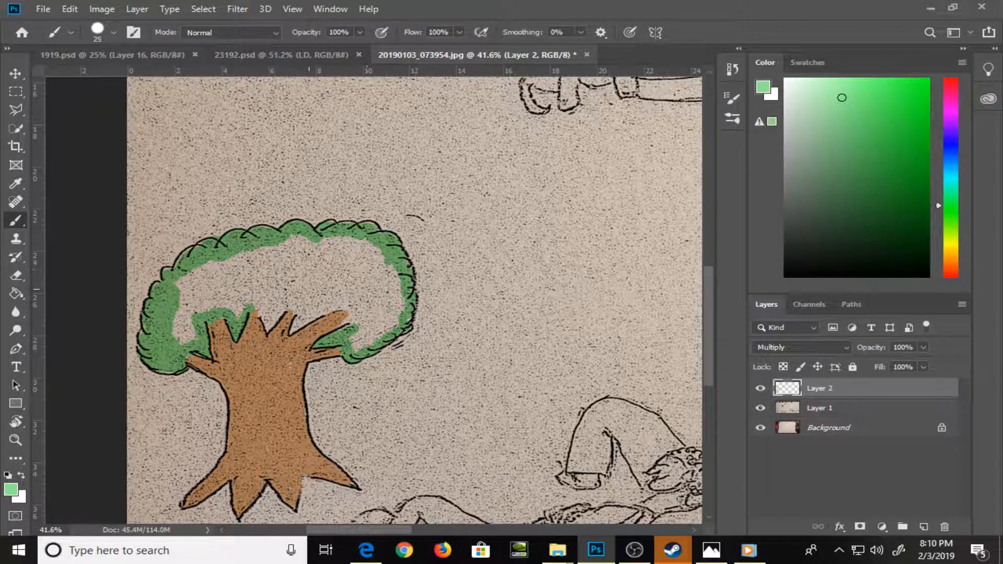
left_click_drag(264, 322, 265, 321)
key("g")
left_click(321, 292)
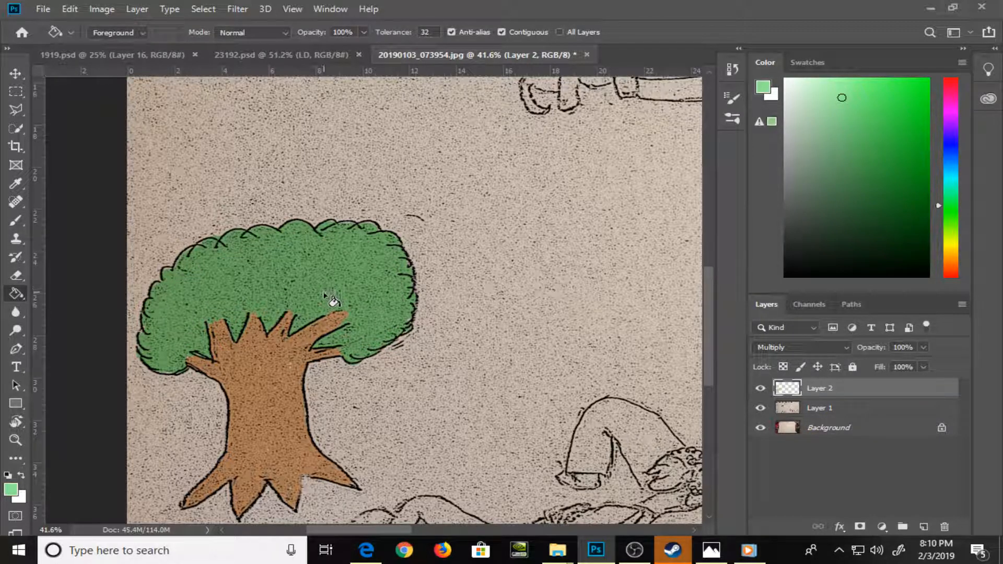
Save the document as a Photoshop file named "mama 2319" in the Pics folder
left_click_drag(557, 306, 379, 172)
key("ctrl+shift+s")
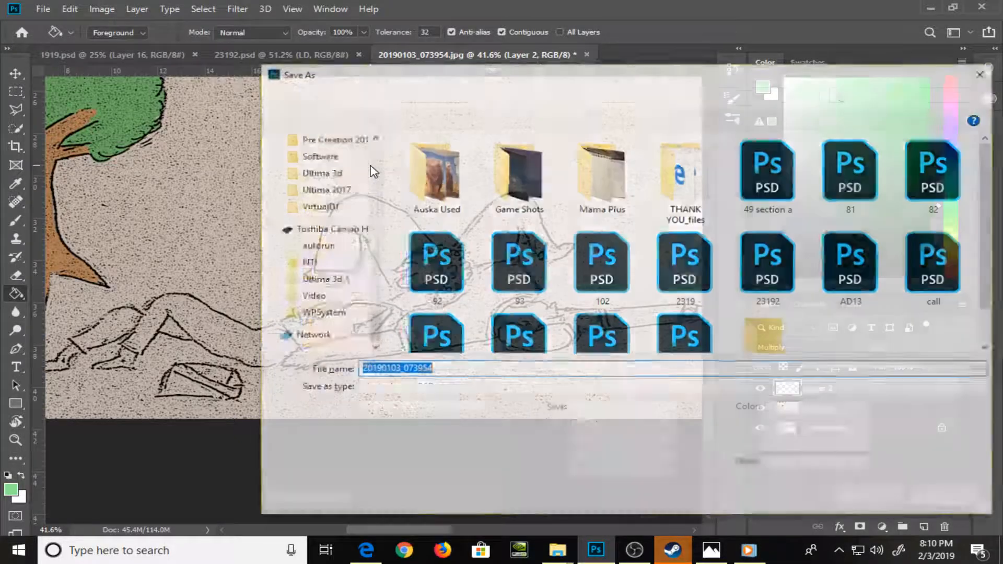
type("mama ")
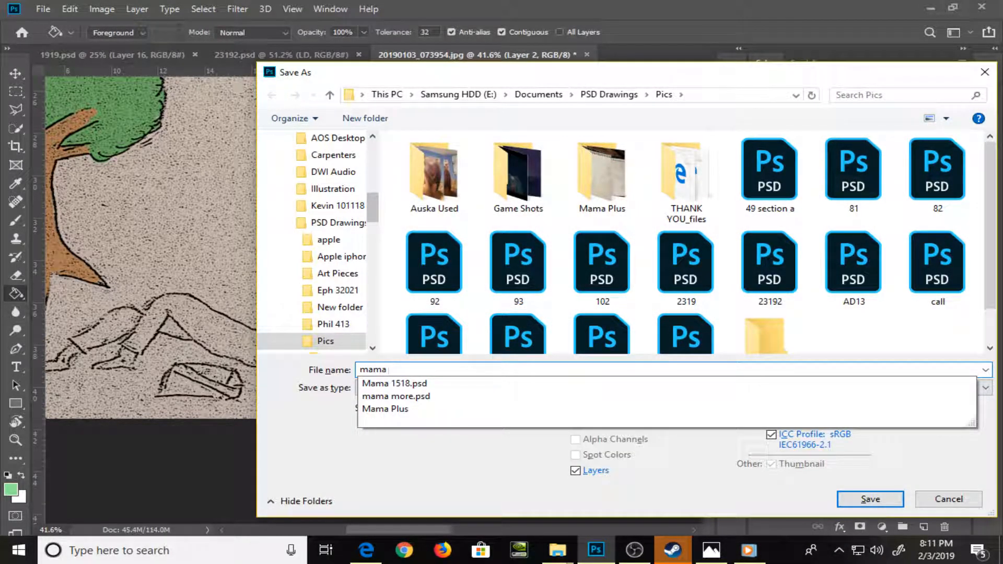
type("2319")
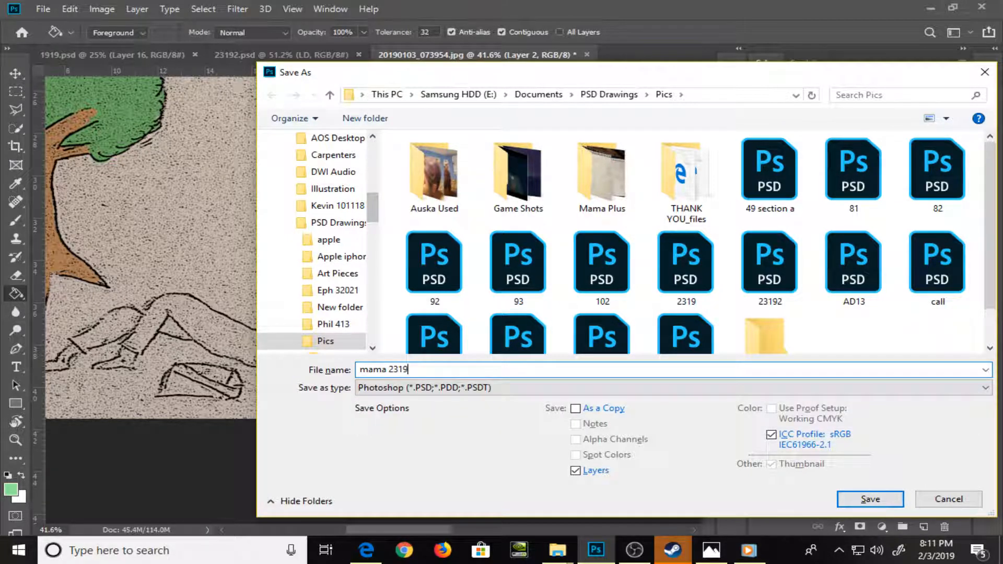
key("Return")
key("Return")
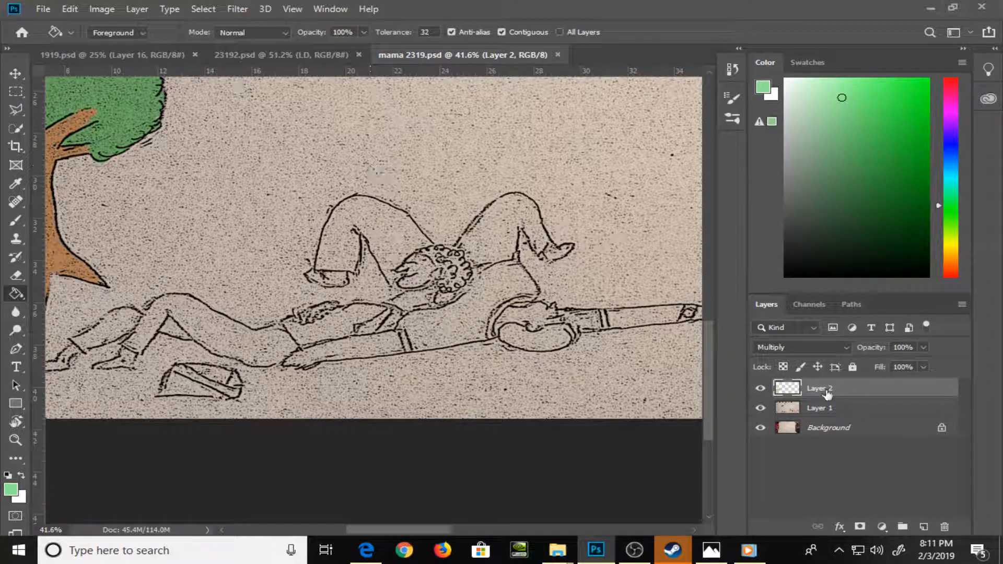
Rename the coloring layer as "multiply"
double_click(823, 388)
type("m")
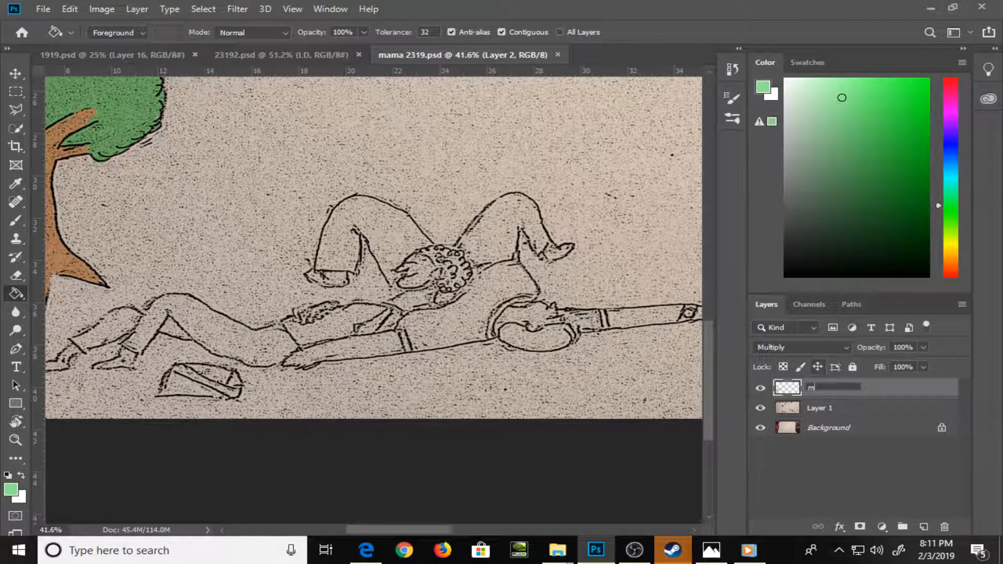
type("ultiply")
key("Return")
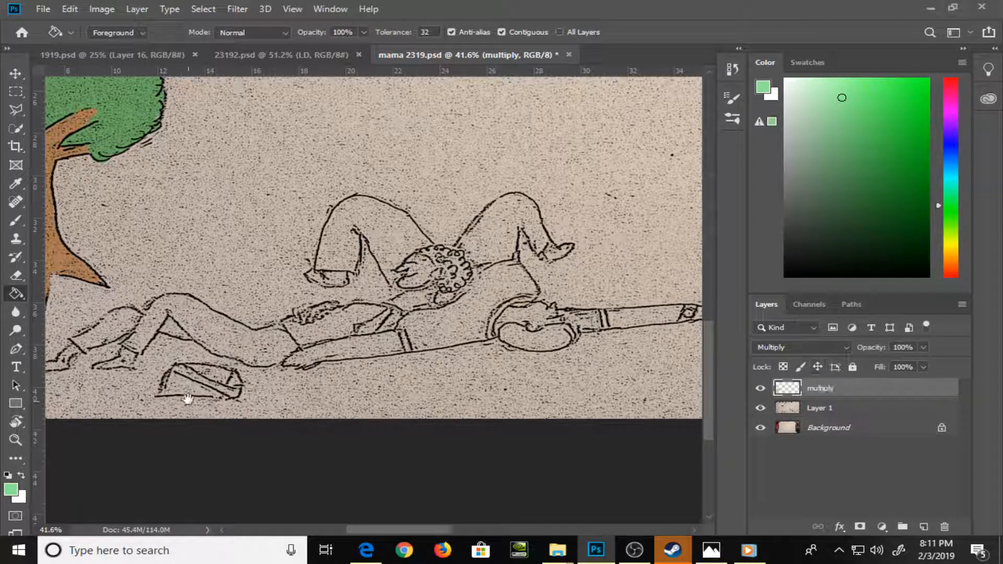
Try a tan swatch color with the brush on the reclining figure's leftmost foot
left_click_drag(187, 376, 240, 382)
left_click(823, 63)
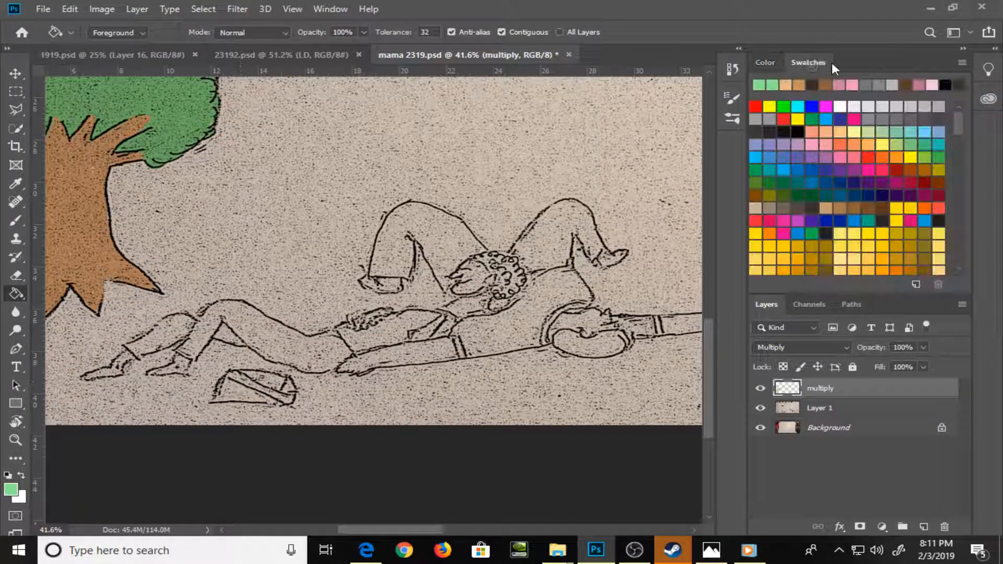
left_click(827, 206)
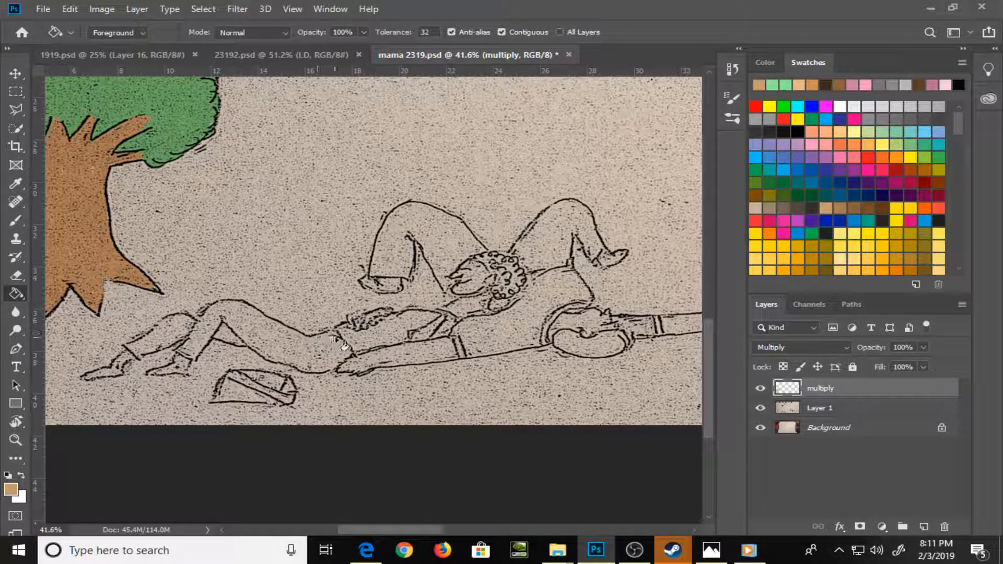
key("b")
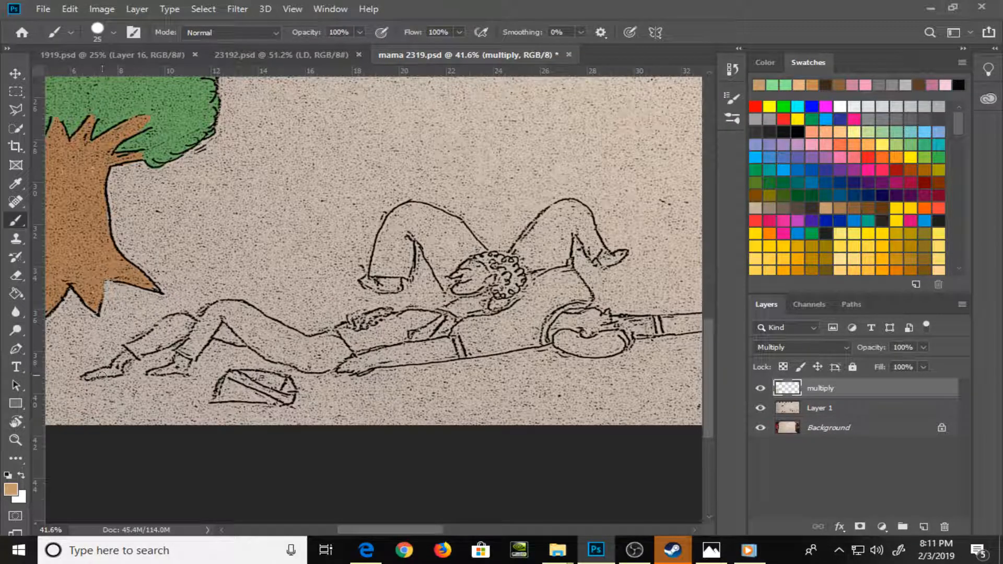
left_click_drag(92, 376, 106, 373)
Set a pale peach foreground color and paint both feet of the reclining figure at brush size 15
left_click(766, 62)
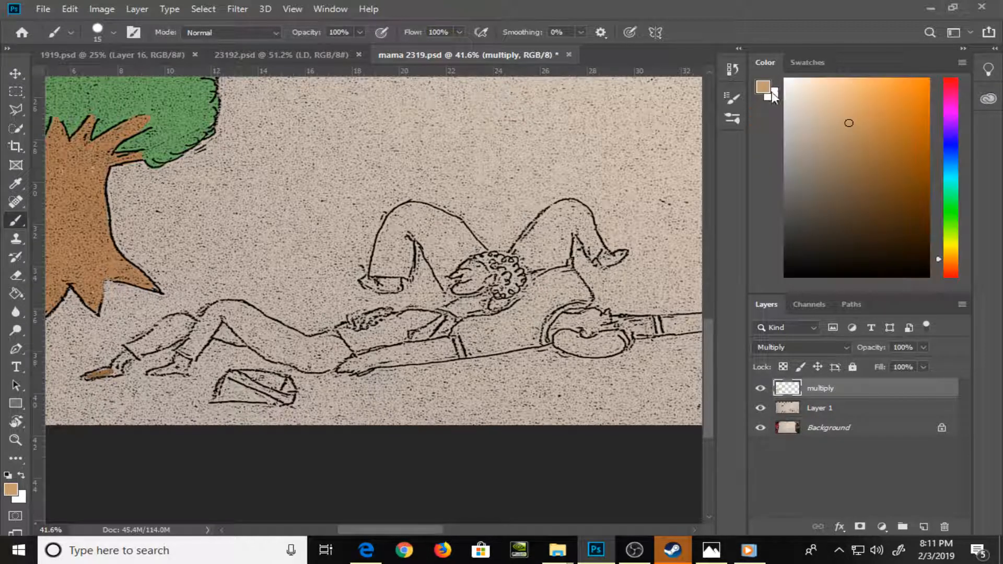
left_click_drag(801, 88, 813, 88)
mouse_move(90, 377)
left_mouse_down()
mouse_move(128, 360)
mouse_move(120, 369)
mouse_move(166, 371)
mouse_move(152, 374)
left_mouse_up()
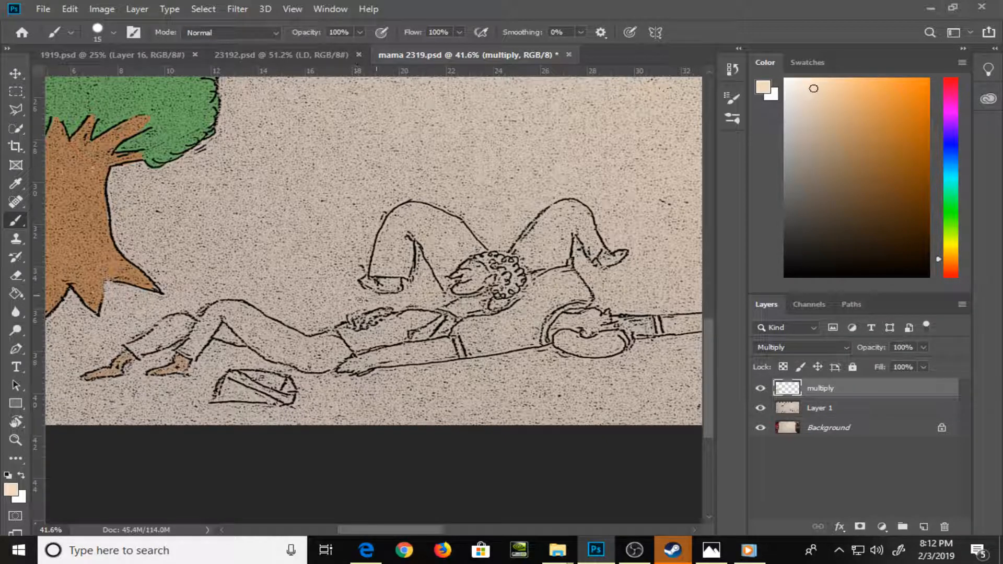
Paint the curly-haired figure's face and neck and the hand resting on the waist in pale peach
scroll(383, 316, "up", 2)
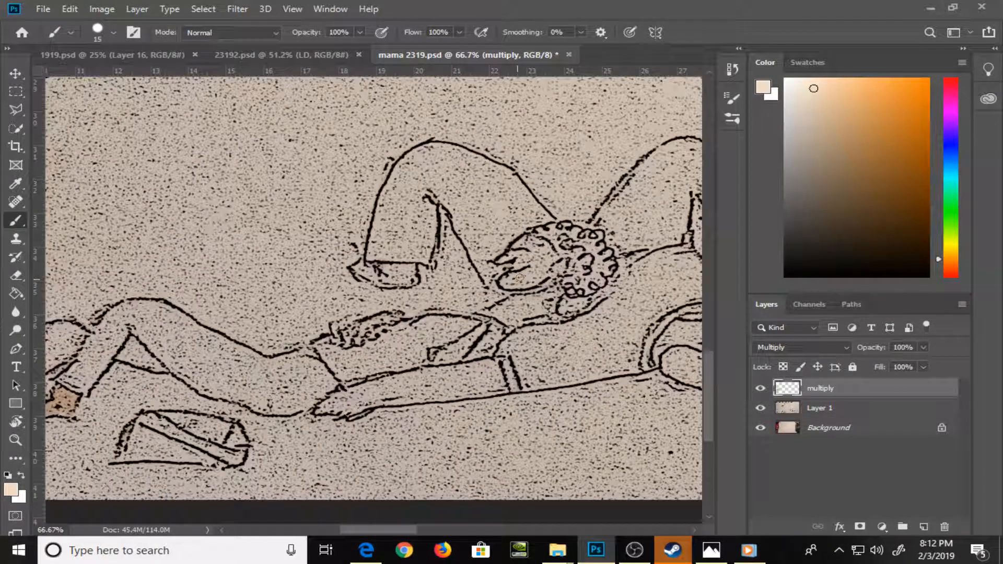
mouse_move(520, 278)
left_mouse_down()
mouse_move(508, 259)
mouse_move(510, 250)
mouse_move(535, 249)
mouse_move(524, 277)
mouse_move(537, 279)
mouse_move(545, 252)
left_mouse_up()
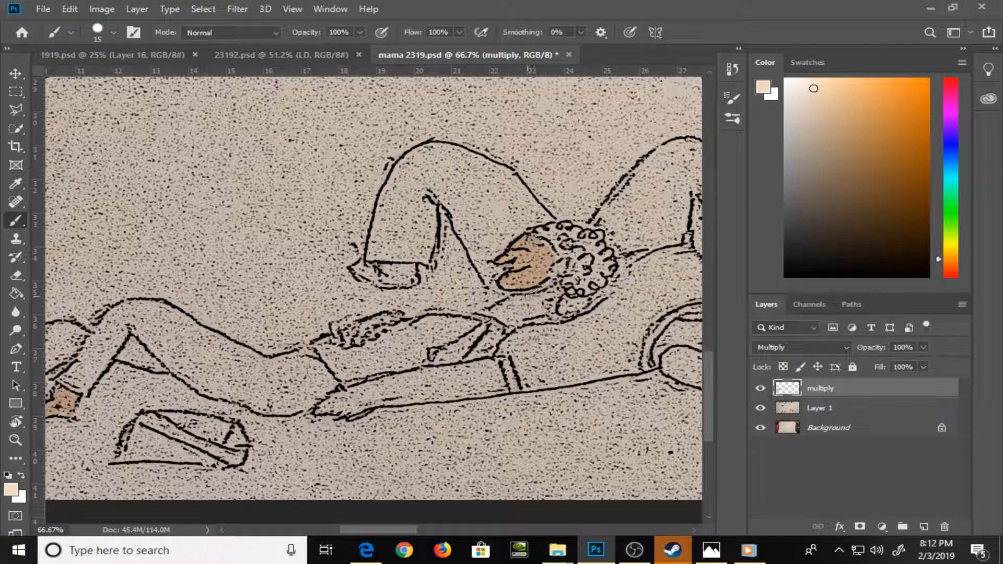
left_click_drag(530, 295, 494, 310)
mouse_move(511, 314)
left_mouse_down()
mouse_move(538, 301)
mouse_move(541, 285)
mouse_move(538, 310)
left_mouse_up()
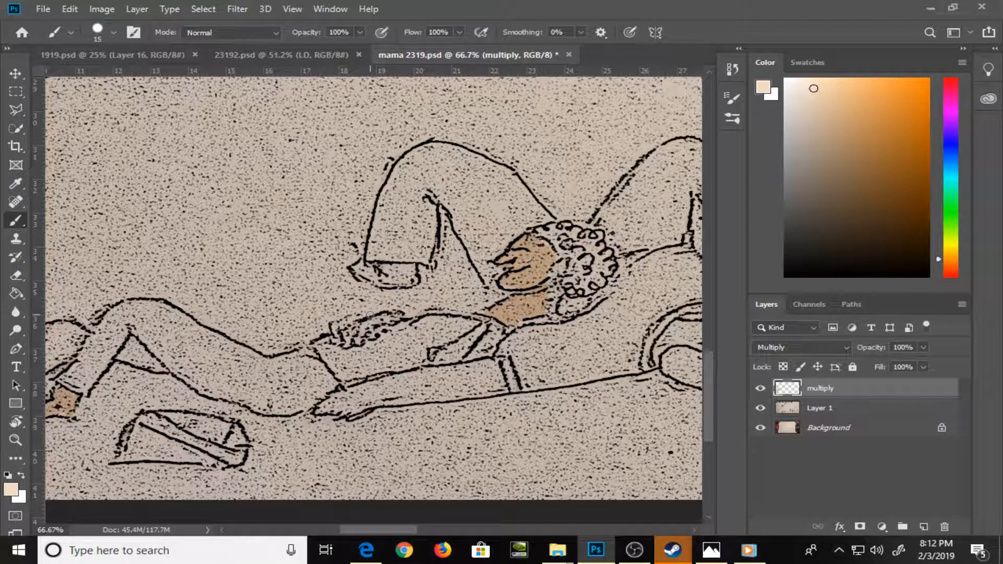
mouse_move(352, 343)
left_mouse_down()
mouse_move(347, 328)
mouse_move(379, 337)
mouse_move(395, 317)
left_mouse_up()
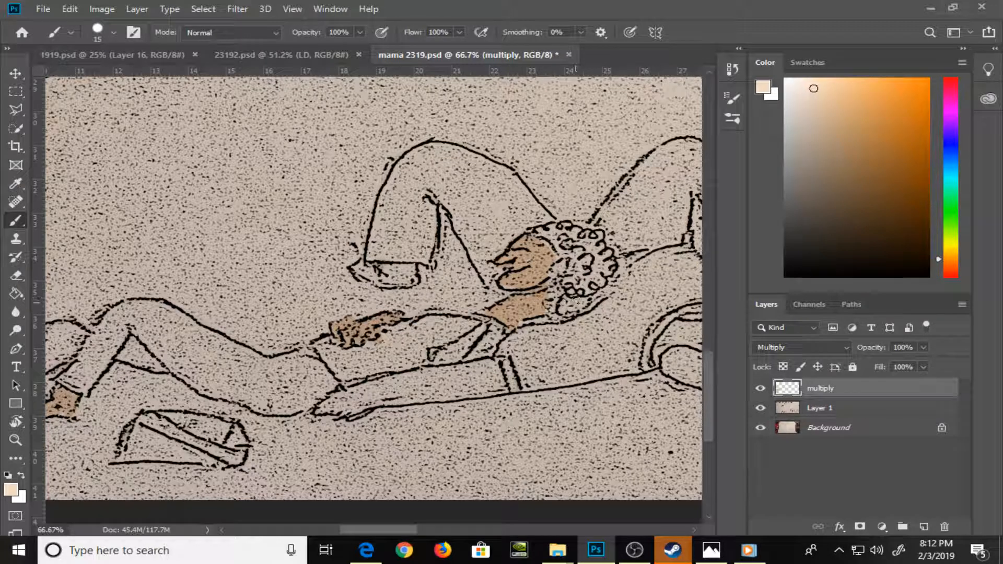
Set a pale mint green foreground color and paint the body of the reclining figure's shirt, using brush size 20
left_click_drag(262, 391, 364, 357)
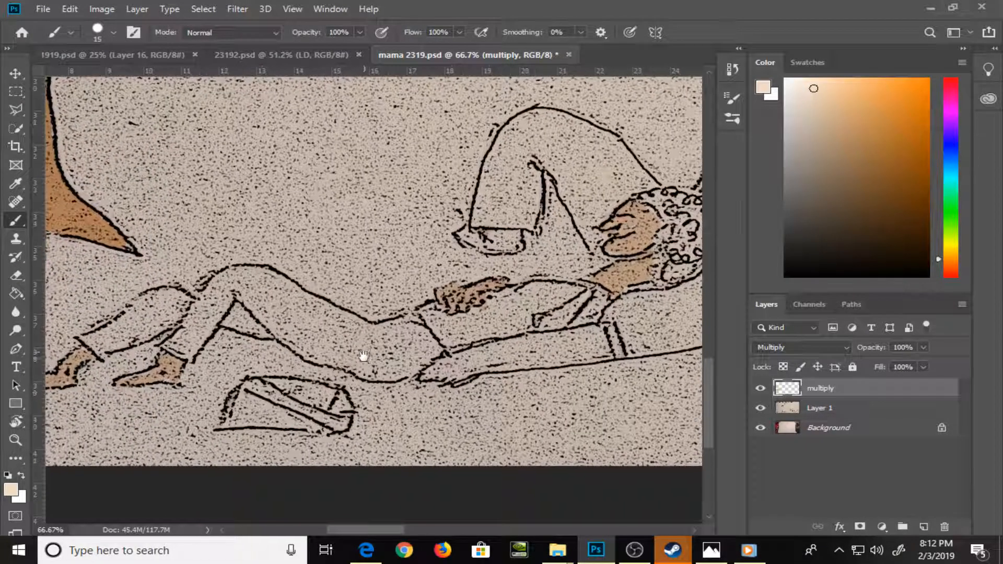
left_click(950, 193)
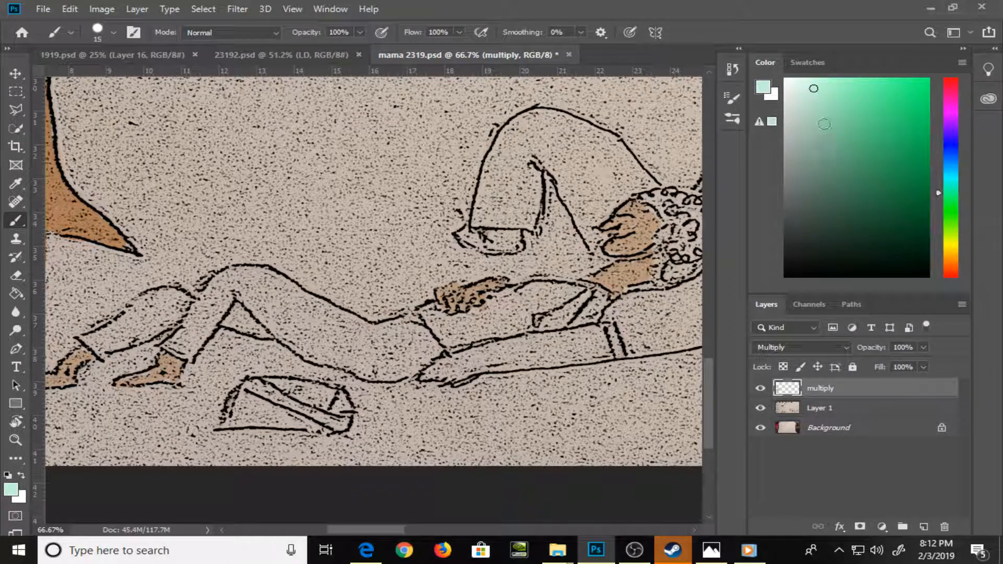
mouse_move(432, 319)
left_mouse_down()
mouse_move(448, 341)
mouse_move(462, 323)
mouse_move(437, 313)
mouse_move(471, 325)
mouse_move(484, 317)
mouse_move(486, 332)
mouse_move(462, 345)
mouse_move(496, 334)
mouse_move(505, 298)
mouse_move(573, 293)
mouse_move(502, 314)
mouse_move(528, 327)
mouse_move(522, 318)
left_mouse_up()
key("bracketright")
key("bracketright")
key("bracketleft")
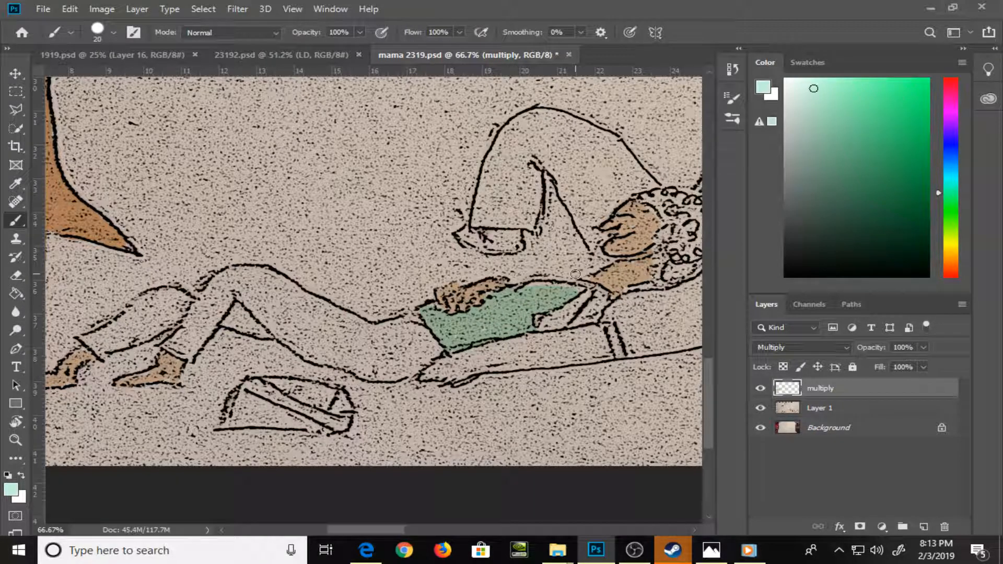
Change the foreground color to pale cyan and paint the shirt's sleeve area below the neck at brush size 15
left_click_drag(950, 193, 950, 177)
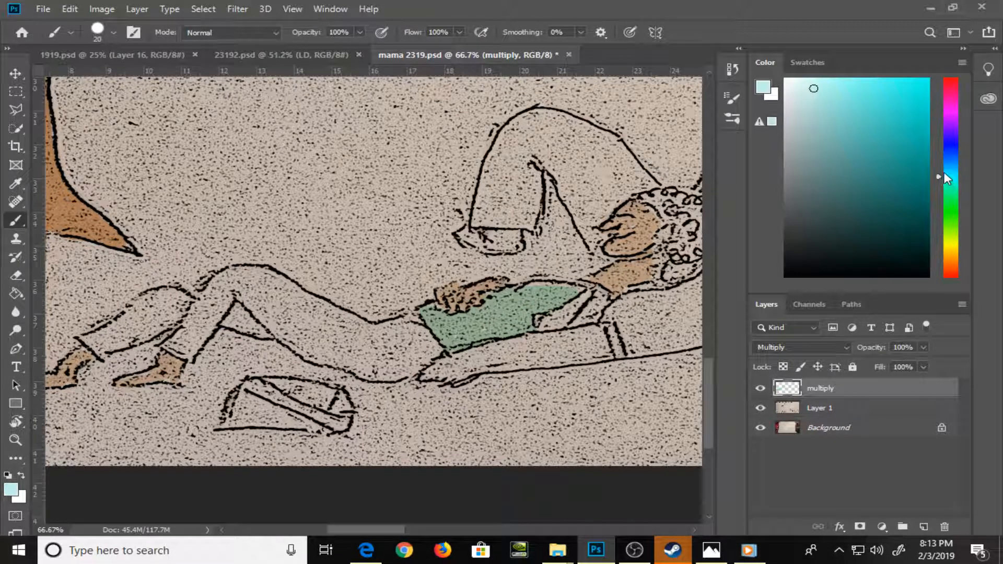
key("bracketleft")
key("bracketleft")
key("bracketright")
mouse_move(575, 307)
left_mouse_down()
mouse_move(599, 296)
mouse_move(591, 296)
mouse_move(578, 302)
mouse_move(598, 303)
mouse_move(597, 293)
mouse_move(464, 298)
mouse_move(574, 300)
mouse_move(578, 278)
left_mouse_up()
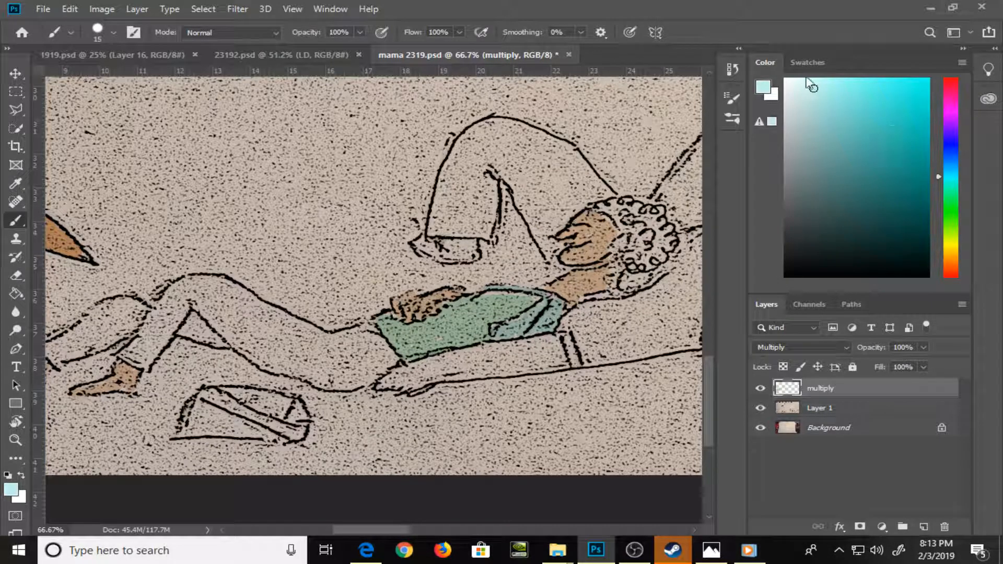
Set a light pink foreground color and paint the reclining figure's lower trouser legs and the edges of the thigh
left_click(819, 62)
left_click(841, 156)
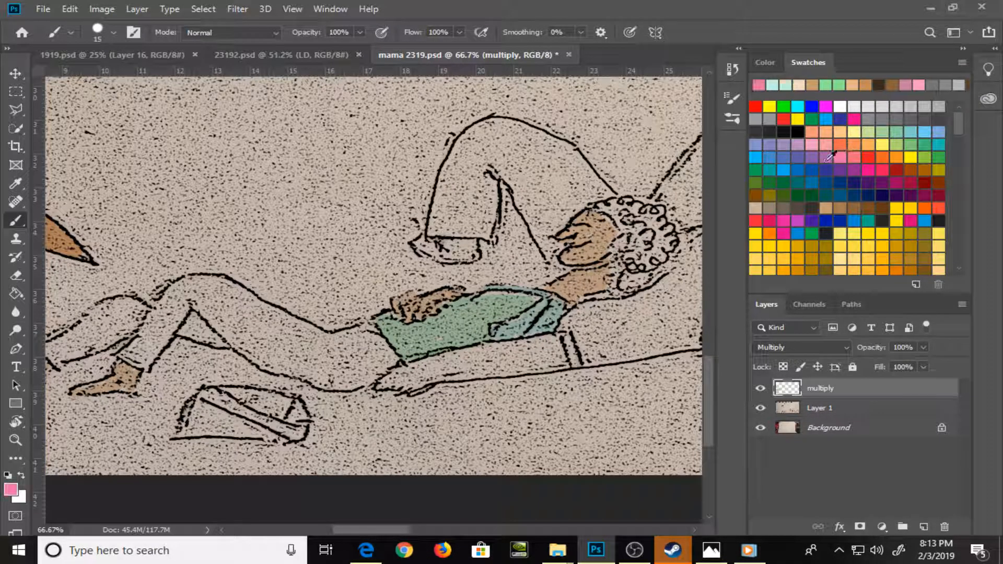
left_click_drag(277, 371, 371, 335)
left_click_drag(159, 319, 155, 315)
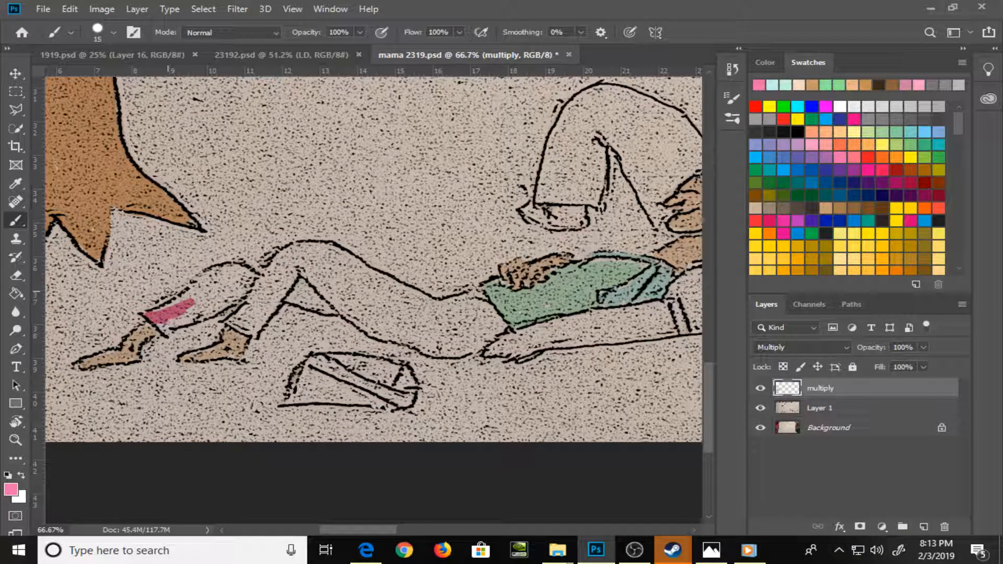
left_click(766, 62)
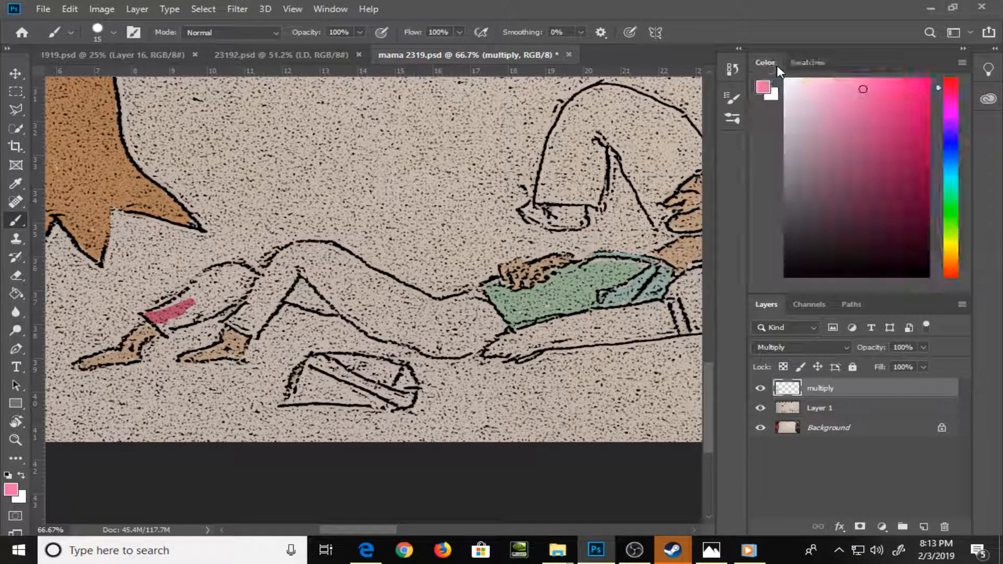
mouse_move(166, 318)
left_mouse_down()
mouse_move(155, 316)
mouse_move(179, 310)
mouse_move(167, 332)
mouse_move(224, 302)
mouse_move(238, 293)
mouse_move(190, 296)
mouse_move(250, 270)
mouse_move(241, 282)
mouse_move(251, 288)
mouse_move(239, 274)
mouse_move(264, 288)
mouse_move(233, 321)
mouse_move(261, 335)
mouse_move(273, 306)
mouse_move(257, 316)
mouse_move(285, 273)
mouse_move(300, 252)
mouse_move(318, 250)
mouse_move(415, 295)
left_mouse_up()
mouse_move(297, 295)
left_mouse_down()
mouse_move(329, 311)
mouse_move(304, 275)
mouse_move(373, 330)
mouse_move(411, 337)
left_mouse_up()
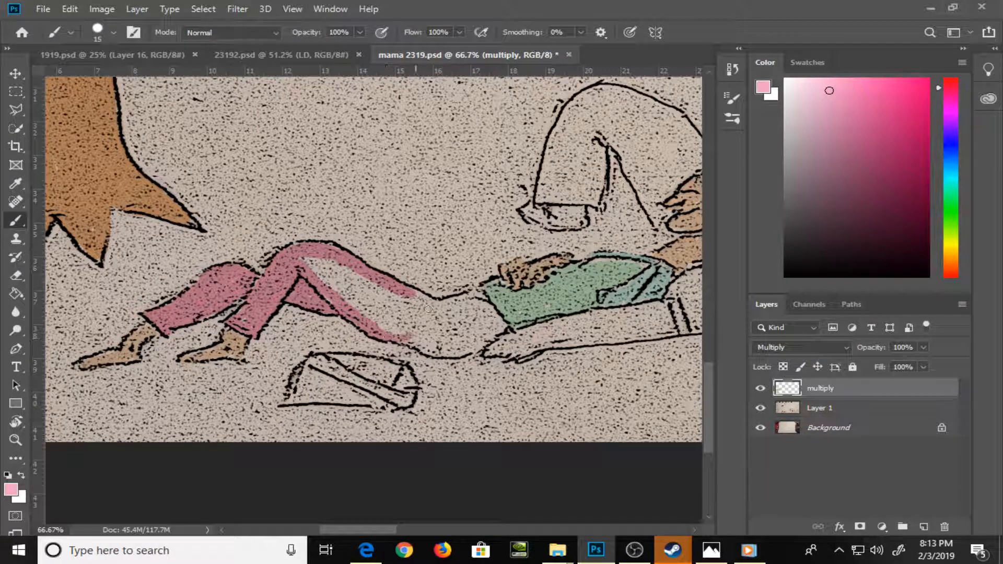
Outline the trousers' hip area in light pink and fill the unpainted interior with the Paint Bucket
mouse_move(412, 295)
left_mouse_down()
mouse_move(450, 307)
mouse_move(484, 297)
mouse_move(498, 324)
mouse_move(470, 346)
mouse_move(439, 349)
mouse_move(406, 333)
mouse_move(437, 353)
mouse_move(472, 350)
left_mouse_up()
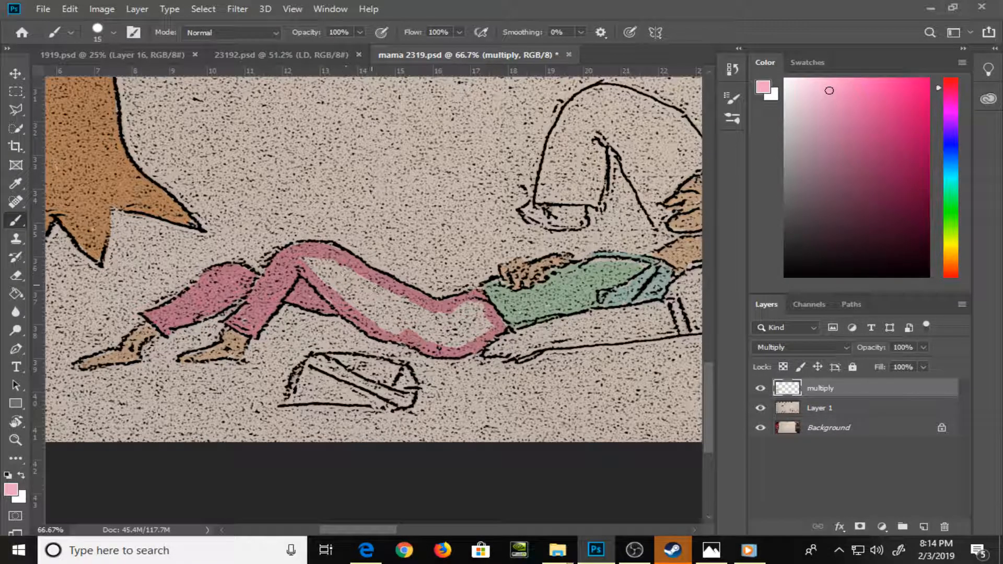
key("g")
left_click(400, 316)
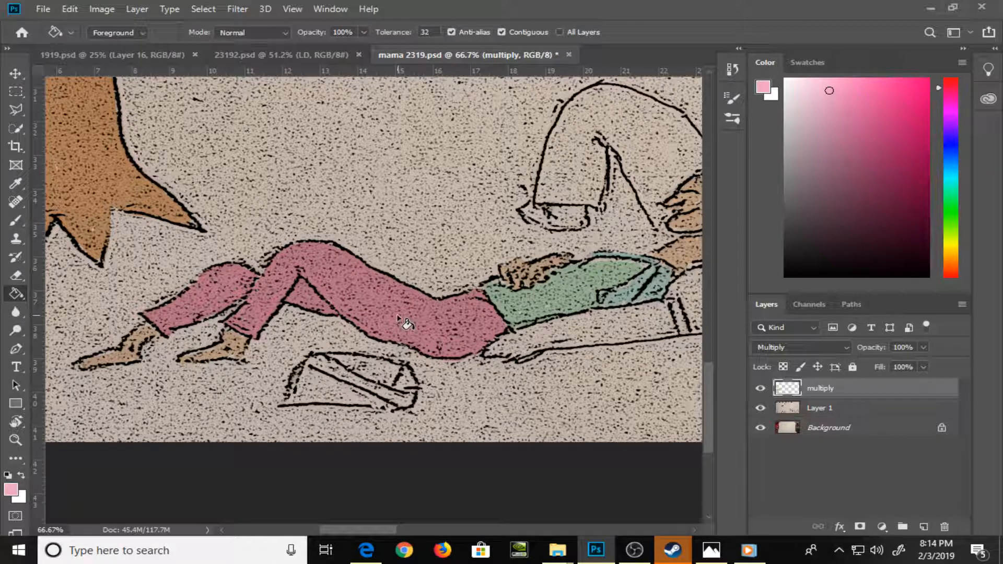
key("b")
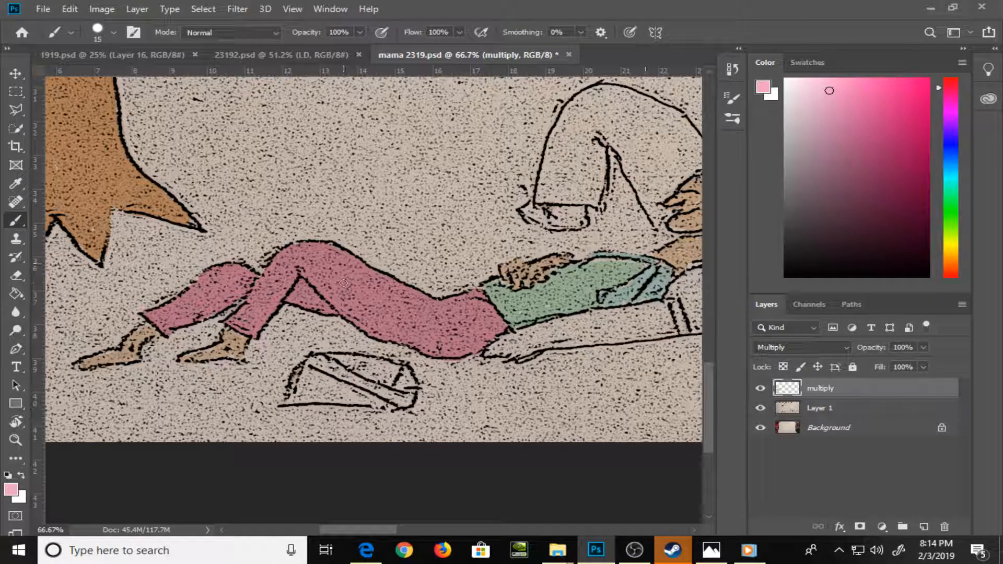
Set a light purple foreground color and paint around the inside edge of the second figure's shirt
mouse_move(604, 295)
left_mouse_down()
mouse_move(468, 318)
mouse_move(328, 310)
left_mouse_up()
left_click_drag(532, 245, 485, 259)
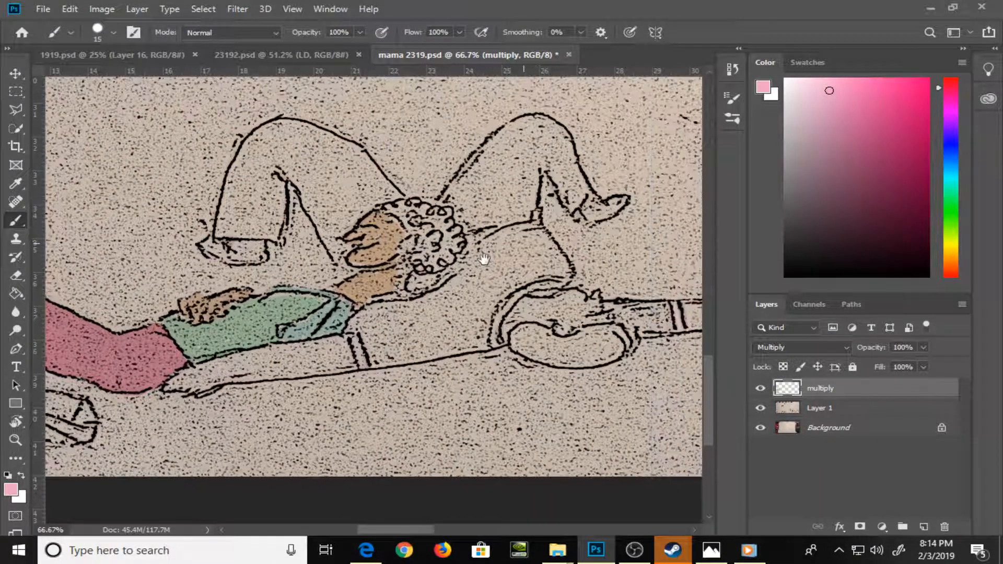
left_click(936, 118)
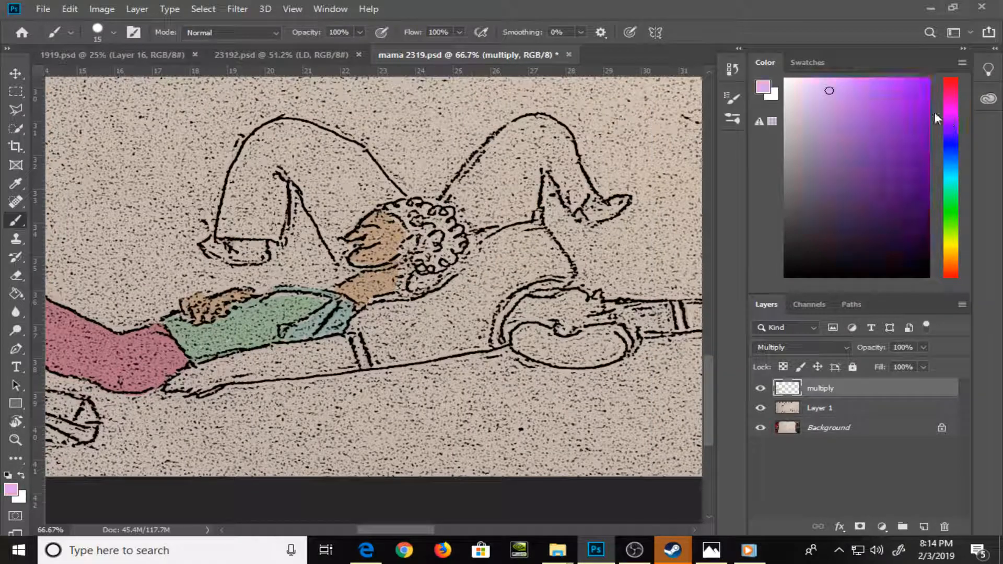
left_click(874, 96)
mouse_move(372, 337)
left_mouse_down()
mouse_move(366, 315)
mouse_move(369, 364)
mouse_move(387, 313)
mouse_move(442, 304)
mouse_move(463, 282)
mouse_move(445, 278)
mouse_move(480, 239)
mouse_move(473, 251)
mouse_move(533, 225)
mouse_move(541, 238)
mouse_move(537, 218)
mouse_move(568, 269)
mouse_move(550, 243)
mouse_move(555, 277)
mouse_move(504, 296)
mouse_move(477, 353)
mouse_move(372, 366)
mouse_move(437, 359)
left_mouse_up()
left_click(826, 93)
Fill the shirt's interior with light purple using the Paint Bucket and brush in the sleeve edge around the face
key("g")
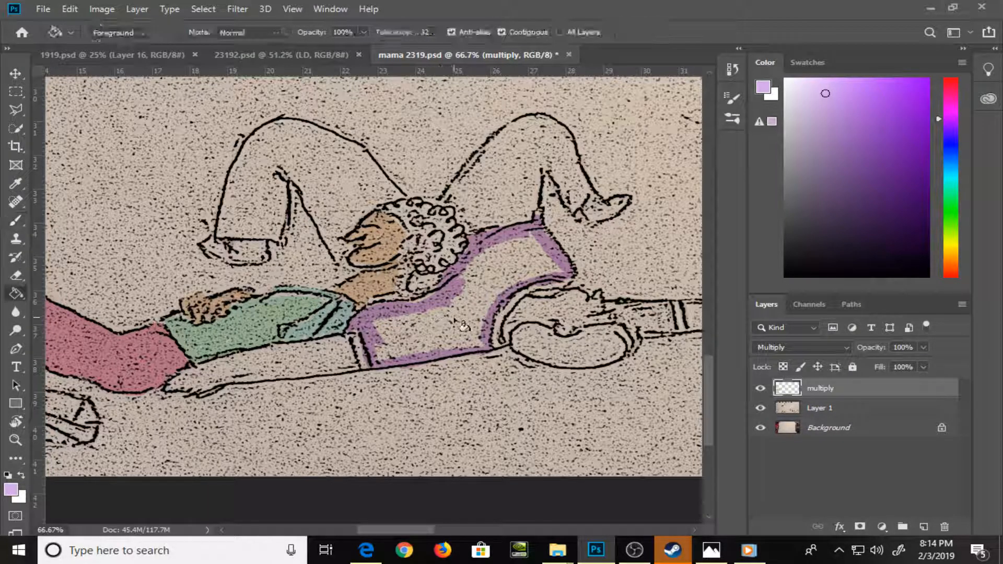
left_click(458, 323)
key("b")
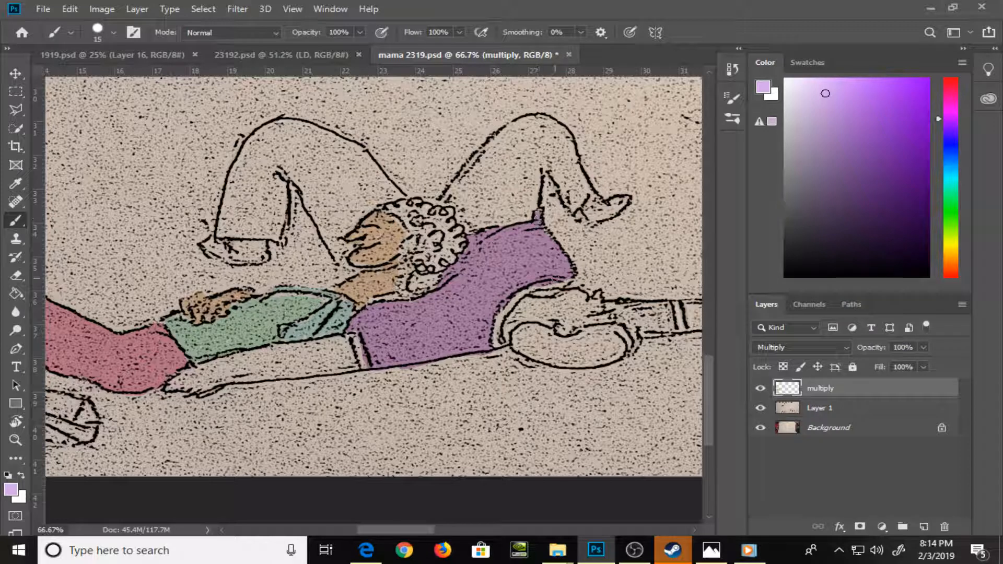
mouse_move(557, 277)
left_mouse_down()
mouse_move(511, 304)
mouse_move(497, 343)
left_mouse_up()
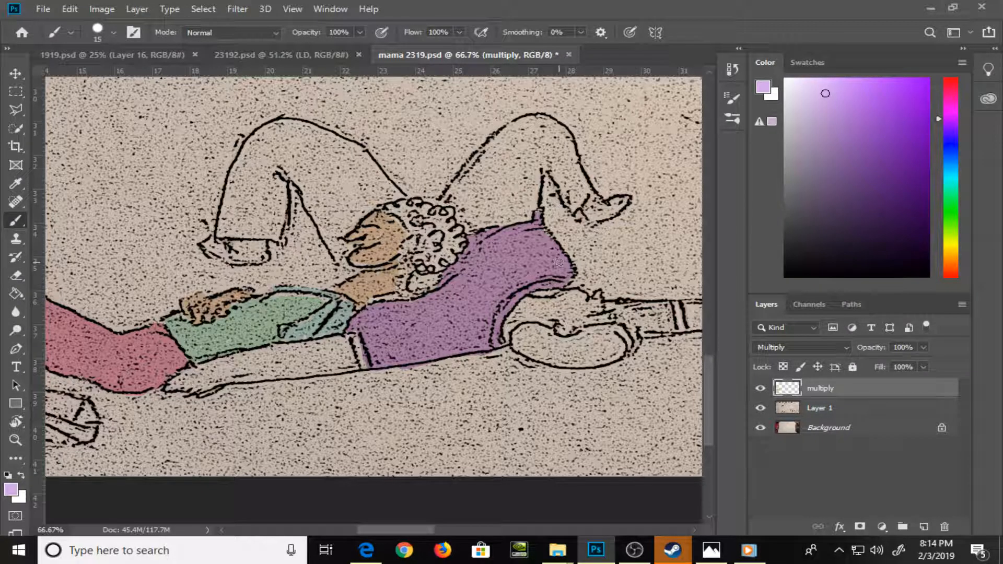
Set a light cyan foreground color and paint the second figure's bent trouser leg beside the curly-haired figure's face
left_click(949, 175)
mouse_move(251, 207)
left_mouse_down()
mouse_move(252, 184)
mouse_move(253, 209)
mouse_move(268, 176)
mouse_move(278, 189)
mouse_move(276, 241)
mouse_move(222, 232)
mouse_move(233, 187)
mouse_move(226, 209)
mouse_move(259, 195)
mouse_move(243, 188)
mouse_move(239, 208)
mouse_move(249, 175)
mouse_move(293, 157)
mouse_move(243, 164)
mouse_move(252, 153)
mouse_move(235, 181)
mouse_move(282, 127)
mouse_move(342, 146)
left_mouse_up()
mouse_move(342, 145)
left_mouse_down()
mouse_move(293, 124)
mouse_move(359, 151)
mouse_move(398, 197)
mouse_move(373, 208)
left_mouse_up()
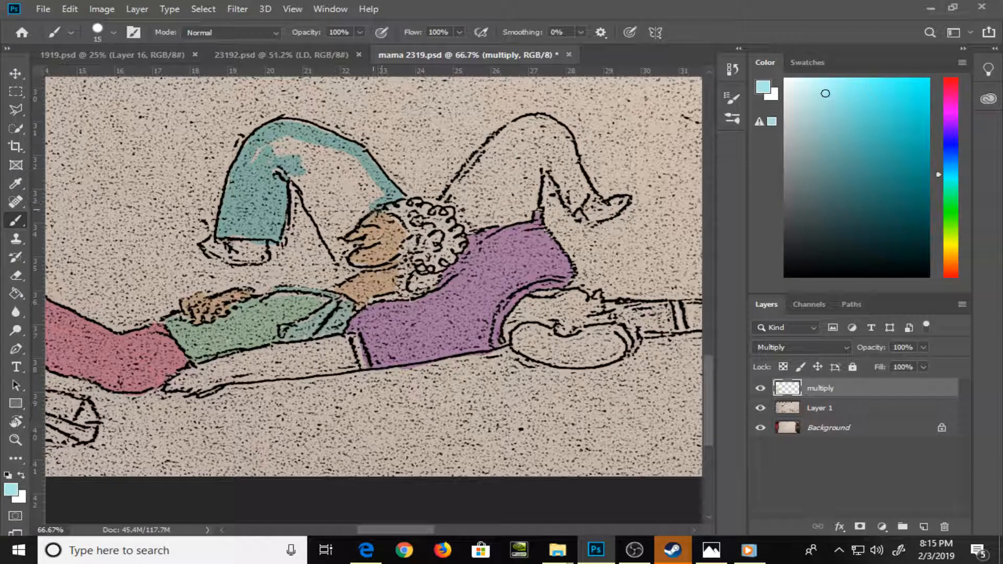
mouse_move(340, 259)
left_mouse_down()
mouse_move(327, 235)
mouse_move(336, 245)
mouse_move(335, 231)
mouse_move(342, 225)
mouse_move(345, 236)
mouse_move(367, 208)
left_mouse_up()
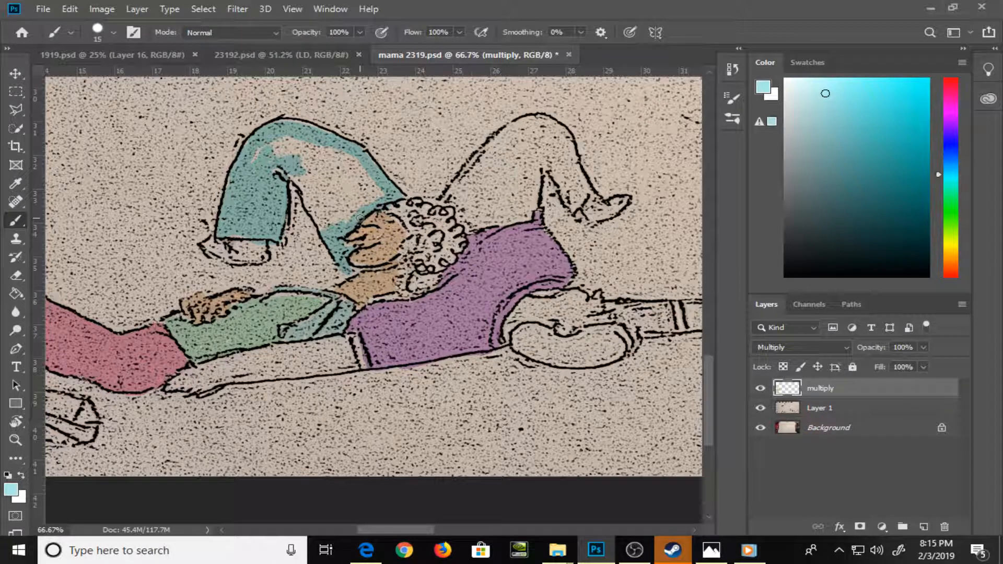
mouse_move(302, 189)
left_mouse_down()
mouse_move(321, 226)
mouse_move(325, 215)
left_mouse_up()
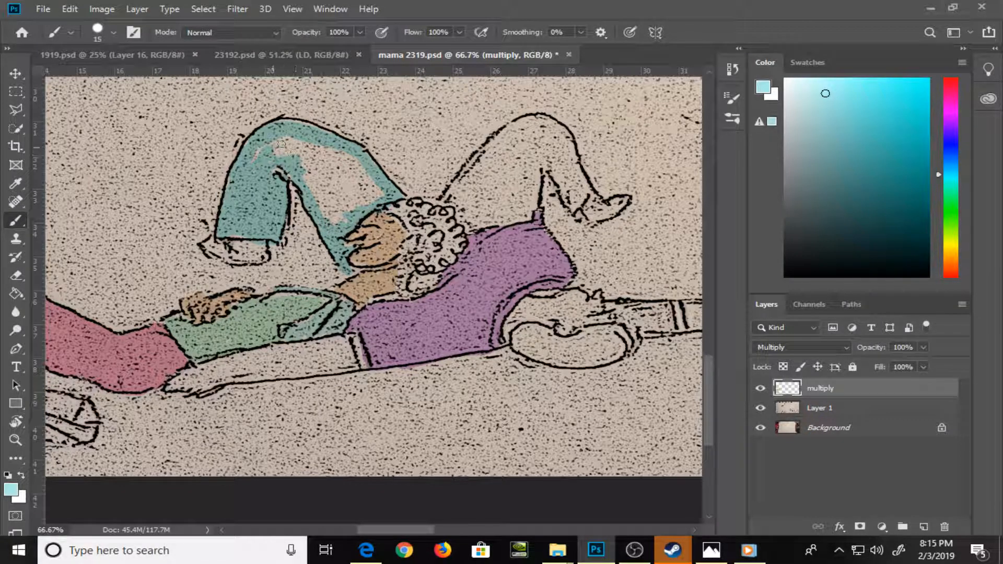
mouse_move(282, 144)
left_mouse_down()
mouse_move(303, 166)
mouse_move(293, 147)
left_mouse_up()
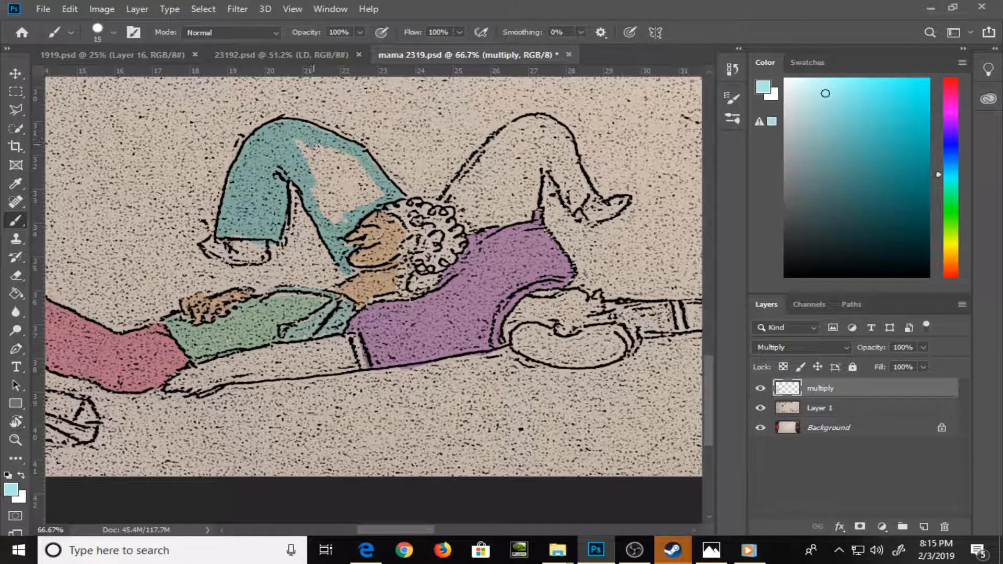
mouse_move(324, 156)
left_mouse_down()
mouse_move(296, 140)
mouse_move(335, 181)
mouse_move(327, 151)
mouse_move(313, 191)
mouse_move(334, 215)
mouse_move(344, 217)
mouse_move(324, 172)
mouse_move(340, 180)
mouse_move(339, 154)
mouse_move(324, 139)
mouse_move(353, 175)
mouse_move(350, 203)
mouse_move(368, 193)
mouse_move(353, 164)
mouse_move(367, 182)
left_mouse_up()
key("bracketright")
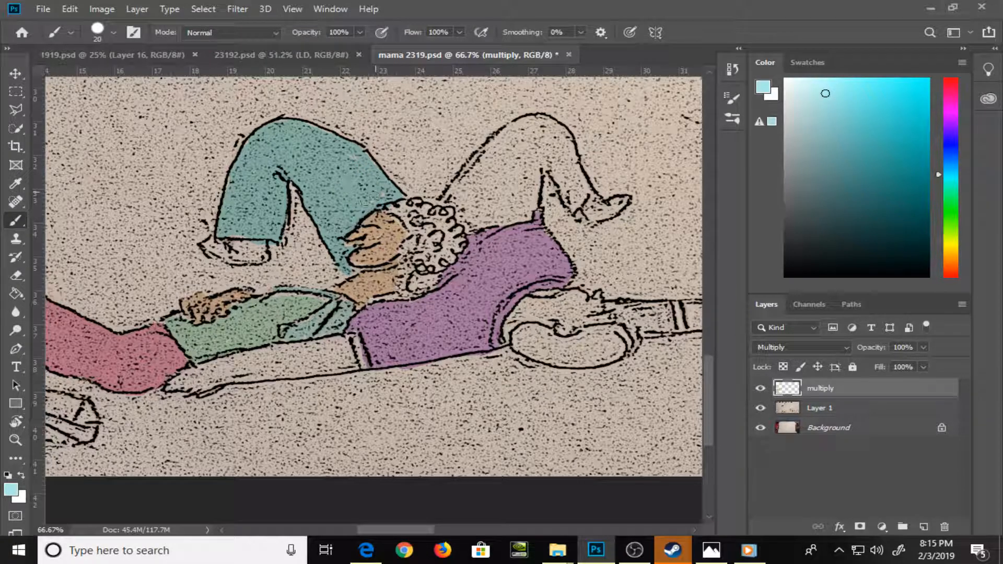
Paint the second figure's other trouser leg, behind the curly hair, in light cyan at brush size 20
key("bracketleft")
key("bracketleft")
key("bracketright")
key("bracketright")
mouse_move(452, 195)
left_mouse_down()
mouse_move(469, 174)
mouse_move(447, 200)
mouse_move(471, 228)
mouse_move(523, 218)
mouse_move(534, 153)
mouse_move(526, 197)
mouse_move(511, 211)
mouse_move(511, 182)
mouse_move(500, 201)
mouse_move(512, 165)
mouse_move(479, 205)
mouse_move(466, 198)
mouse_move(483, 164)
mouse_move(484, 181)
mouse_move(515, 144)
mouse_move(514, 154)
mouse_move(537, 145)
mouse_move(547, 165)
mouse_move(508, 138)
mouse_move(476, 160)
mouse_move(535, 133)
mouse_move(557, 139)
mouse_move(525, 128)
mouse_move(553, 133)
mouse_move(534, 123)
mouse_move(568, 147)
mouse_move(578, 180)
mouse_move(566, 139)
mouse_move(579, 179)
mouse_move(567, 175)
mouse_move(583, 192)
left_mouse_up()
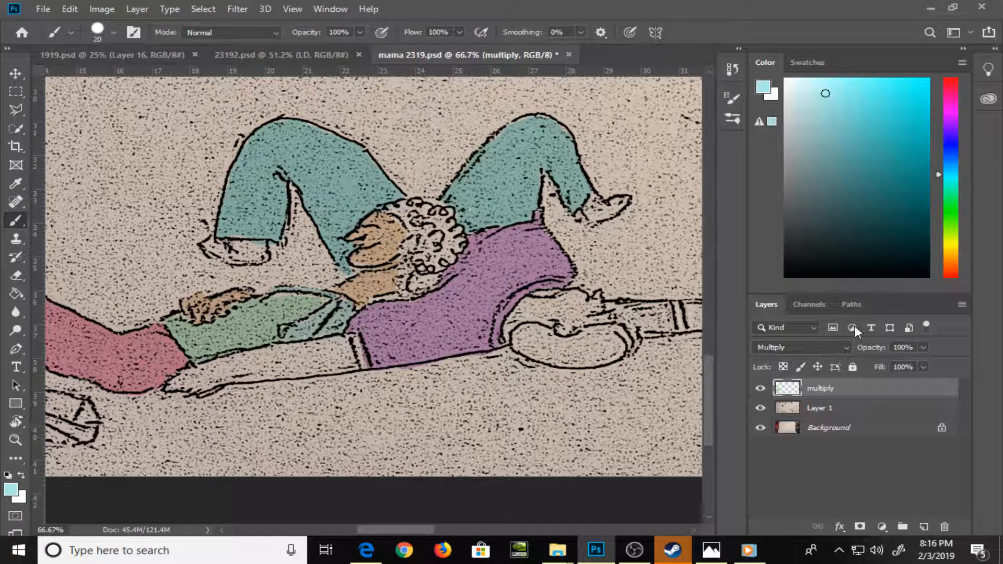
Set a light orange foreground color and paint the curly hair, including the lock beside the neck, at brush size 20
left_click(950, 88)
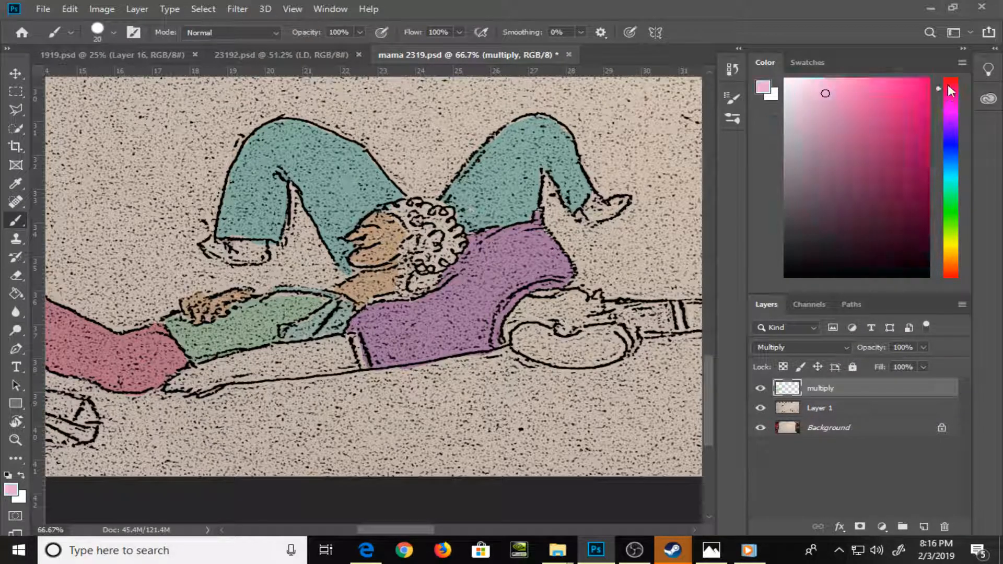
left_click(952, 268)
left_click(847, 92)
left_click(859, 88)
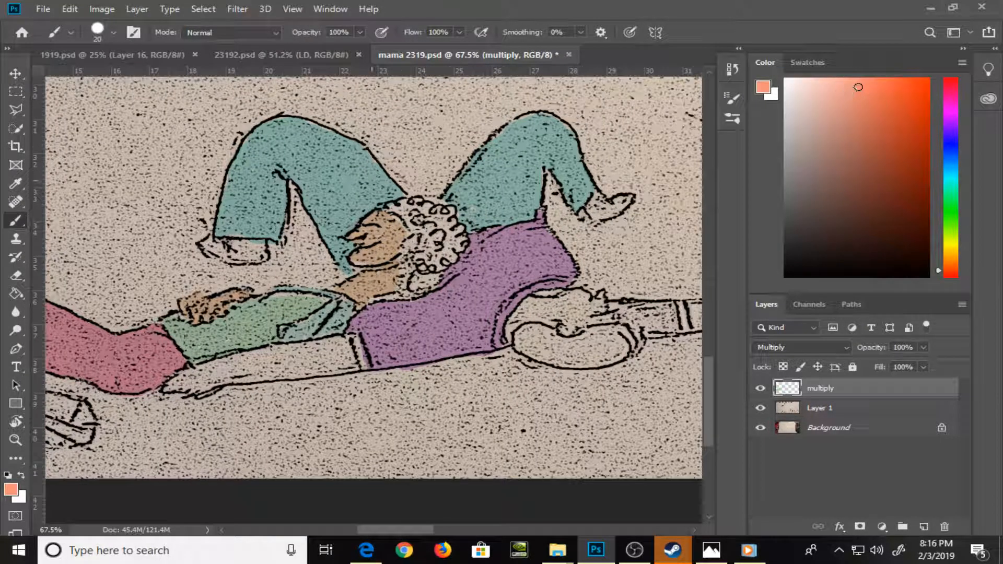
mouse_move(421, 217)
left_mouse_down()
mouse_move(394, 207)
mouse_move(448, 215)
mouse_move(439, 223)
mouse_move(461, 249)
mouse_move(437, 265)
mouse_move(424, 261)
left_mouse_up()
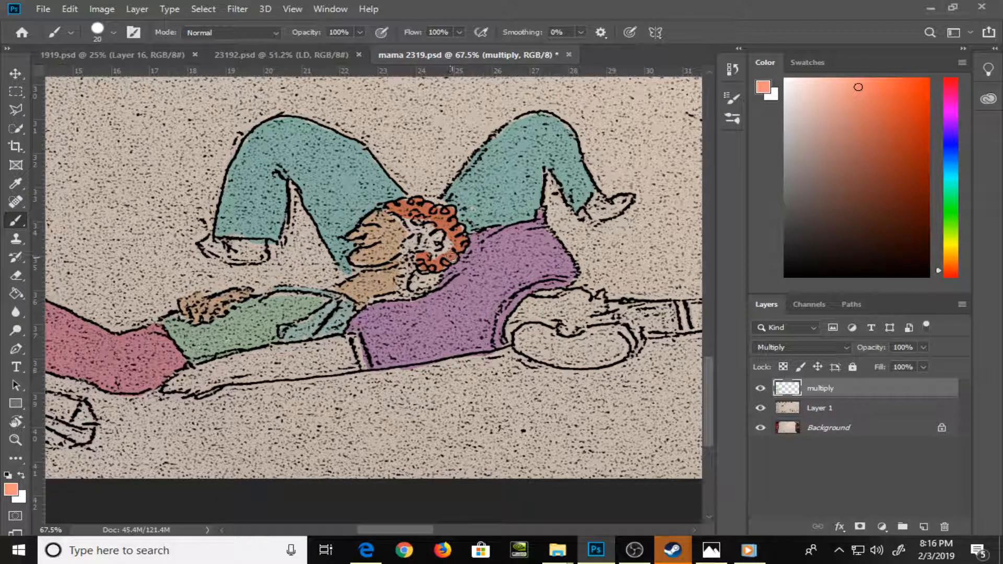
key("ctrl+z")
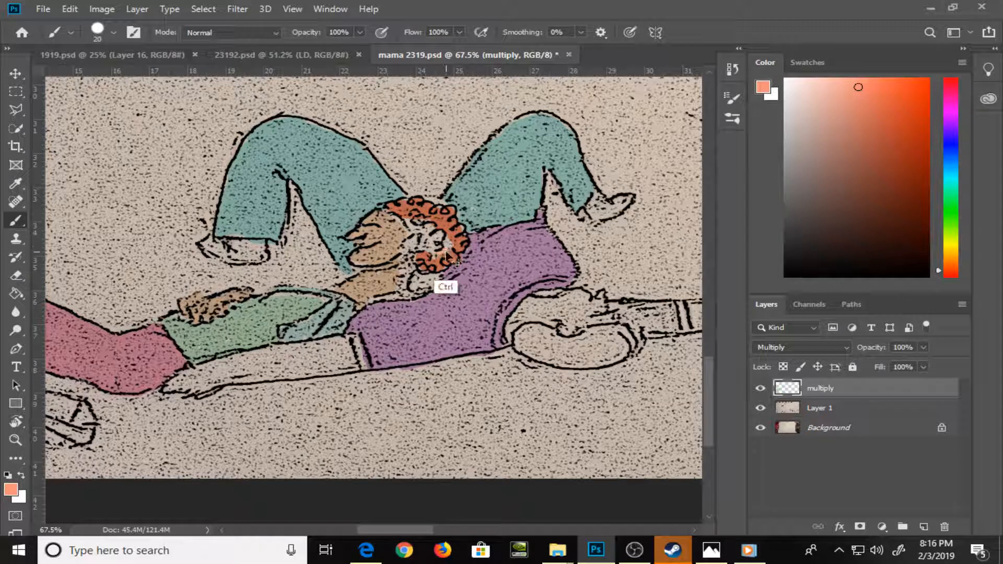
mouse_move(458, 250)
left_mouse_down()
mouse_move(416, 255)
mouse_move(414, 223)
mouse_move(444, 239)
left_mouse_up()
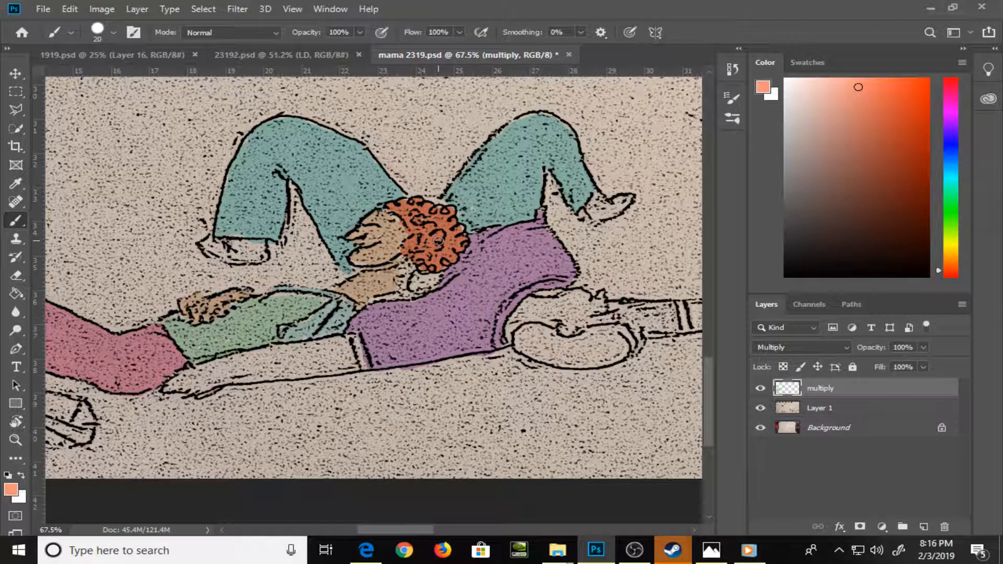
left_click_drag(438, 262, 417, 286)
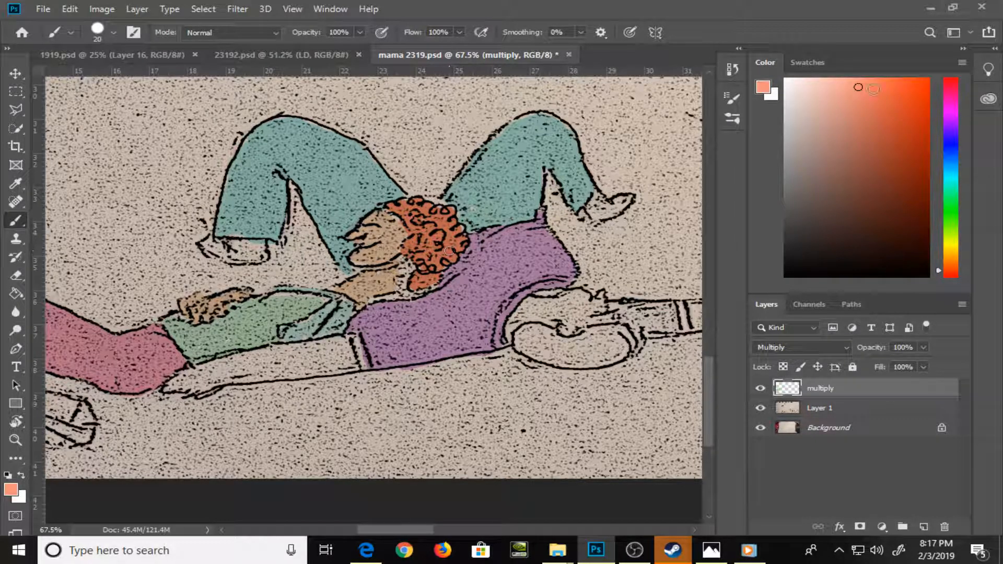
Choose a brown swatch and paint the second figure's face and the arm extending below the green shirt
left_click(807, 63)
left_click(837, 208)
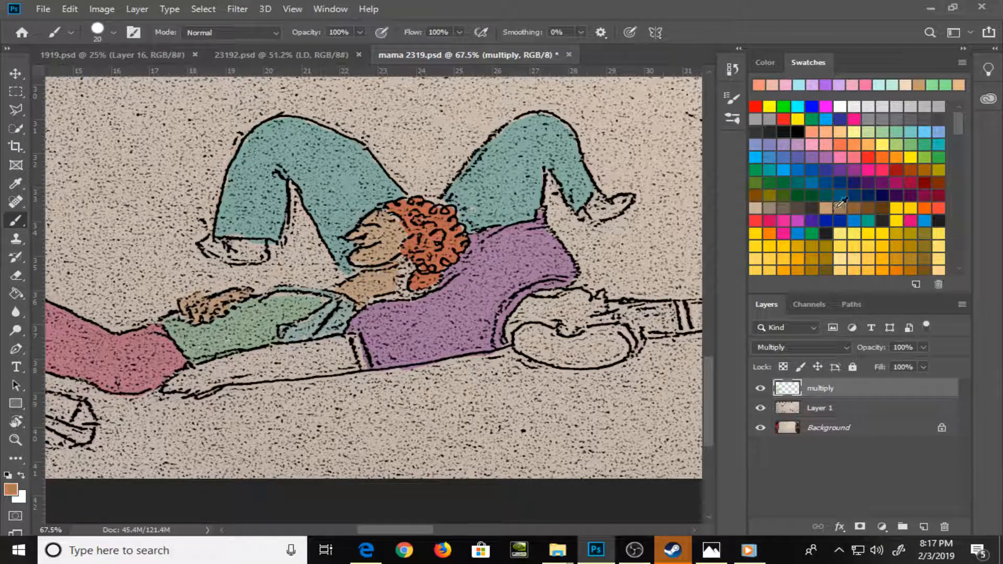
mouse_move(519, 324)
left_mouse_down()
mouse_move(513, 332)
mouse_move(538, 303)
mouse_move(544, 320)
mouse_move(571, 329)
mouse_move(547, 304)
mouse_move(575, 298)
mouse_move(587, 315)
mouse_move(601, 301)
mouse_move(585, 329)
mouse_move(570, 314)
mouse_move(615, 318)
mouse_move(610, 305)
left_mouse_up()
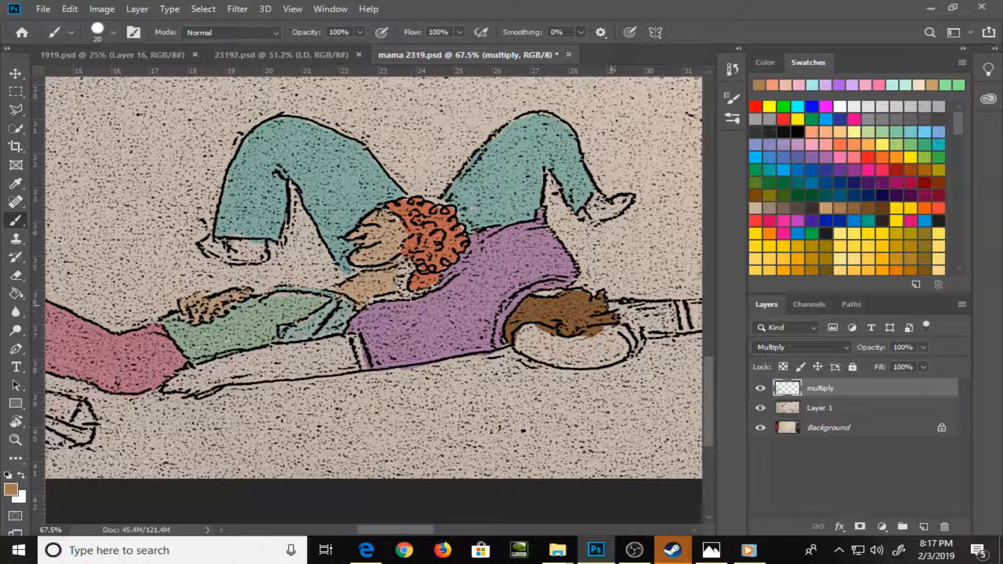
key("bracketleft")
mouse_move(196, 381)
left_mouse_down()
mouse_move(167, 386)
mouse_move(180, 379)
mouse_move(168, 388)
mouse_move(207, 391)
mouse_move(235, 379)
mouse_move(200, 380)
mouse_move(221, 374)
mouse_move(205, 368)
mouse_move(346, 339)
mouse_move(354, 369)
mouse_move(259, 378)
mouse_move(235, 377)
mouse_move(261, 366)
mouse_move(231, 367)
mouse_move(279, 370)
mouse_move(300, 363)
mouse_move(278, 361)
mouse_move(345, 355)
left_mouse_up()
Paint the second figure's two feet and the outstretched forearm and hand in brown at brush size 20
key("bracketright")
left_click_drag(569, 275, 464, 312)
mouse_move(104, 278)
left_mouse_down()
mouse_move(140, 280)
mouse_move(156, 287)
mouse_move(120, 290)
mouse_move(157, 294)
left_mouse_up()
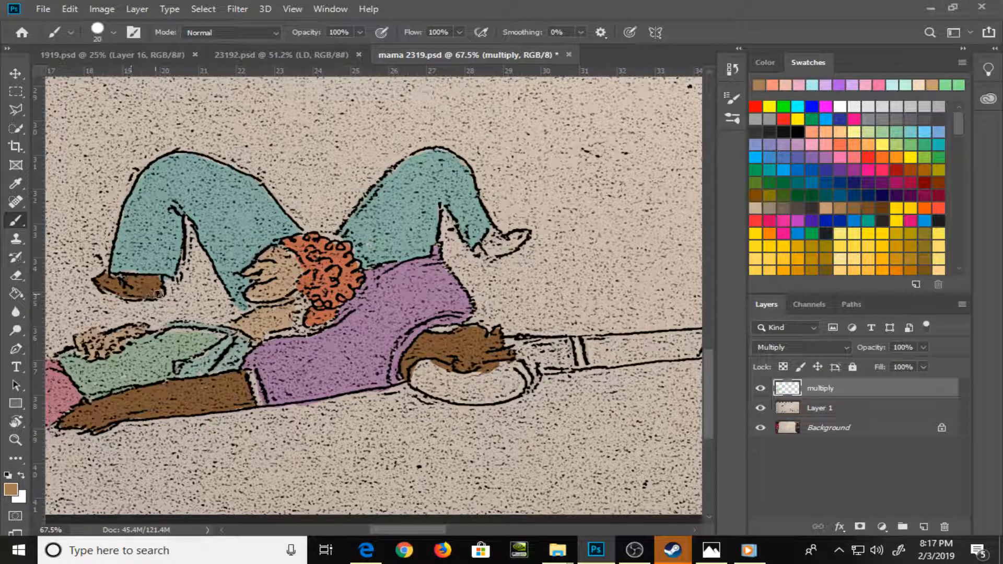
mouse_move(489, 236)
left_mouse_down()
mouse_move(497, 249)
mouse_move(523, 236)
mouse_move(509, 250)
mouse_move(261, 230)
left_mouse_up()
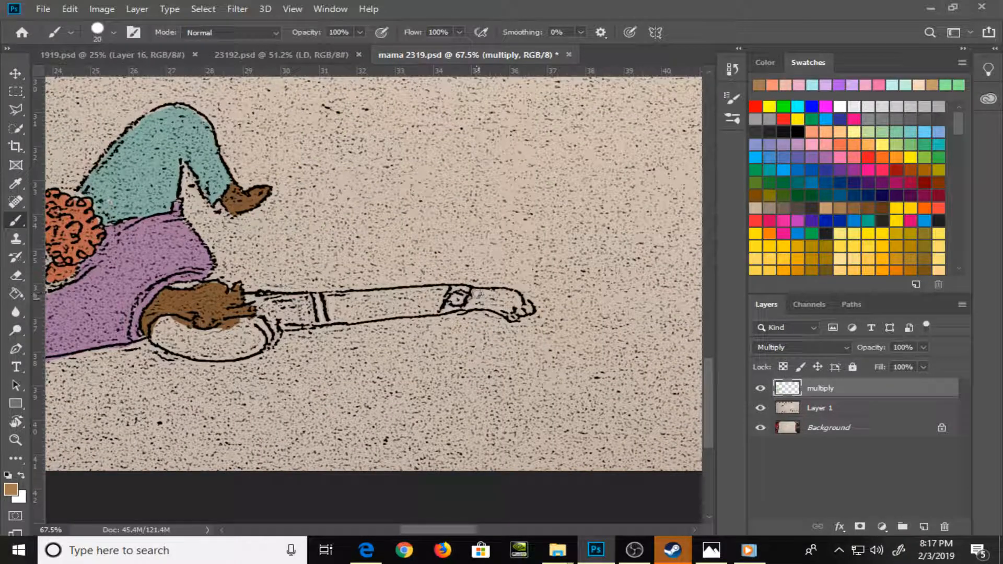
mouse_move(477, 288)
left_mouse_down()
mouse_move(473, 299)
mouse_move(499, 295)
mouse_move(484, 306)
mouse_move(503, 308)
mouse_move(501, 293)
mouse_move(522, 309)
left_mouse_up()
mouse_move(328, 301)
left_mouse_down()
mouse_move(356, 316)
mouse_move(417, 312)
mouse_move(439, 310)
mouse_move(447, 292)
mouse_move(345, 296)
mouse_move(401, 294)
mouse_move(349, 308)
mouse_move(430, 301)
left_mouse_up()
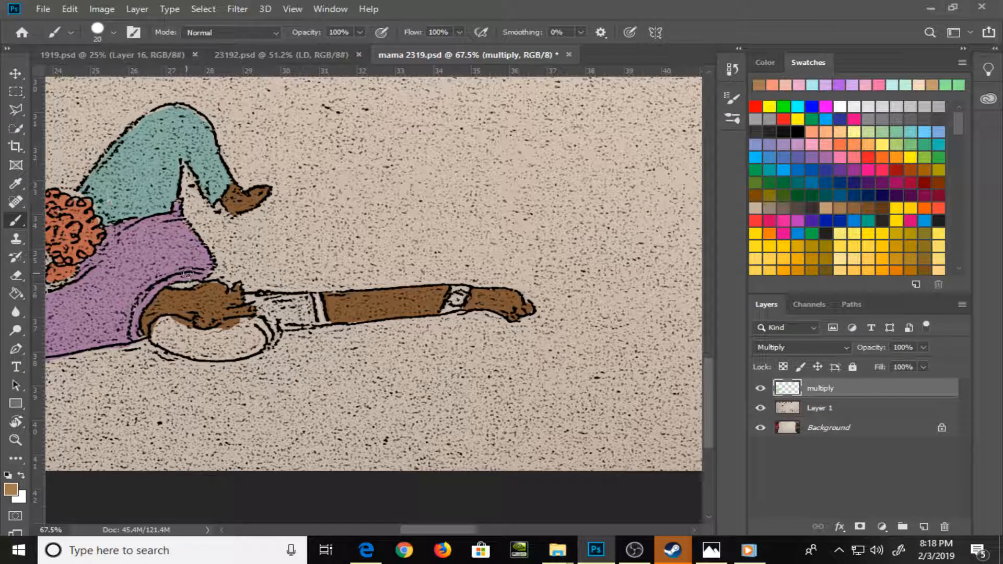
Choose a dark purple swatch and paint the rounded shape under the second figure's face
mouse_move(177, 291)
left_mouse_down()
mouse_move(215, 293)
mouse_move(199, 295)
mouse_move(205, 279)
mouse_move(240, 286)
mouse_move(212, 327)
mouse_move(486, 257)
mouse_move(465, 328)
left_mouse_up()
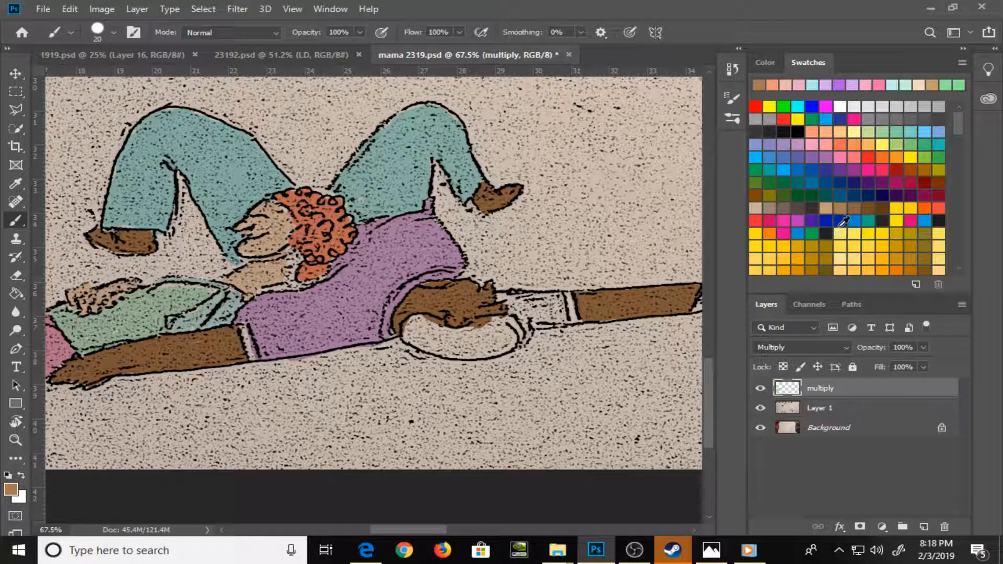
left_click(825, 156)
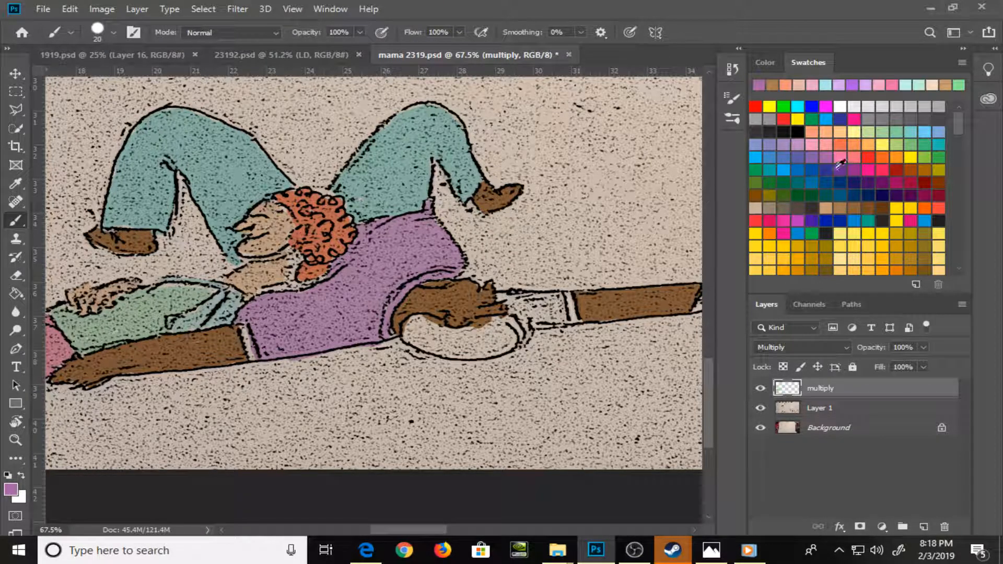
left_click(826, 170)
mouse_move(437, 340)
left_mouse_down()
mouse_move(415, 324)
mouse_move(433, 324)
mouse_move(419, 337)
mouse_move(410, 328)
mouse_move(423, 343)
mouse_move(461, 349)
mouse_move(448, 329)
mouse_move(478, 335)
mouse_move(513, 321)
mouse_move(494, 353)
mouse_move(450, 353)
mouse_move(496, 344)
mouse_move(507, 328)
mouse_move(495, 348)
left_mouse_up()
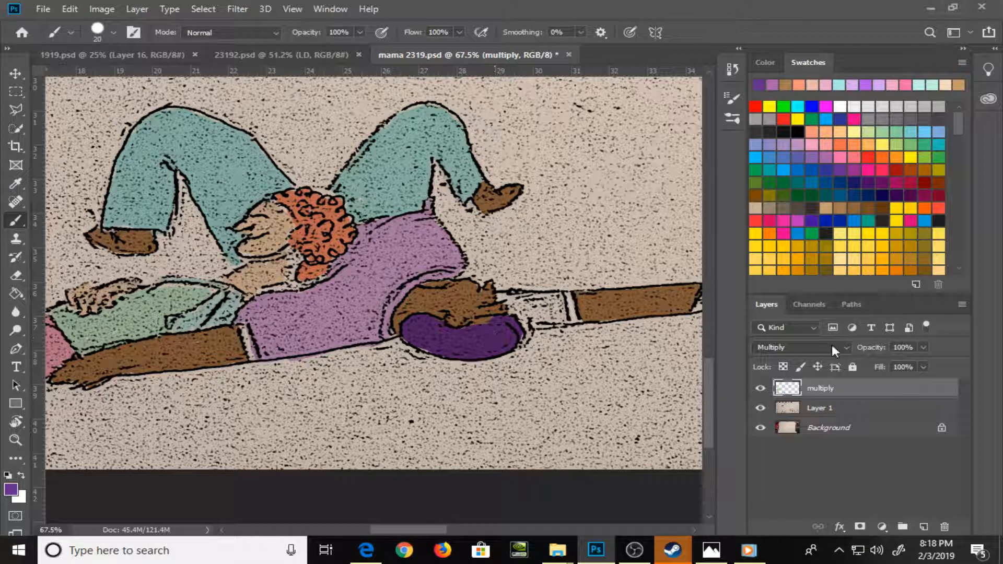
Change the multiply layer's blend mode to Normal and cover the shirt's gaps near the sleeve with its sampled light purple
left_click(832, 344)
left_click(783, 195)
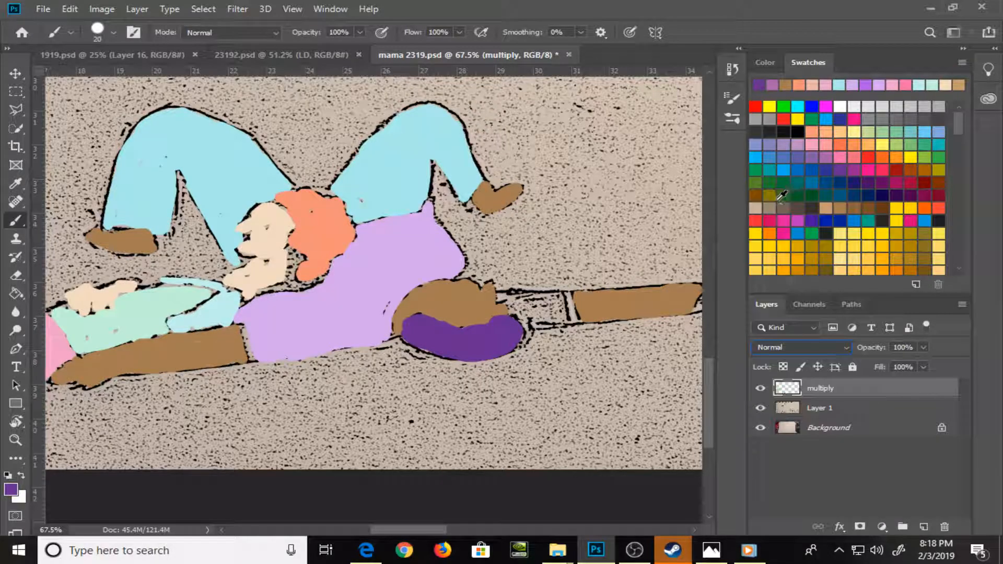
left_click(410, 268, "alt")
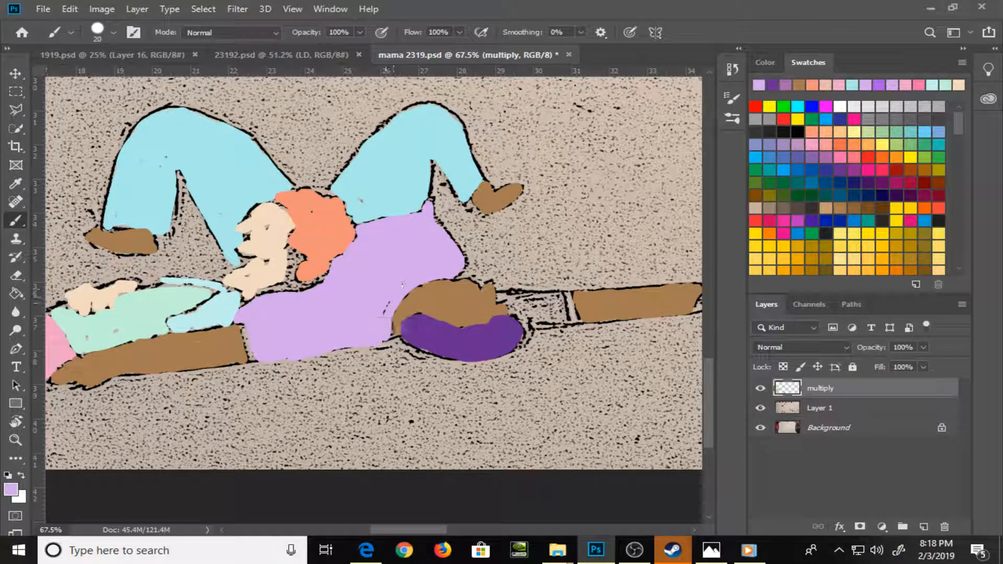
left_click_drag(383, 311, 388, 305)
key("x")
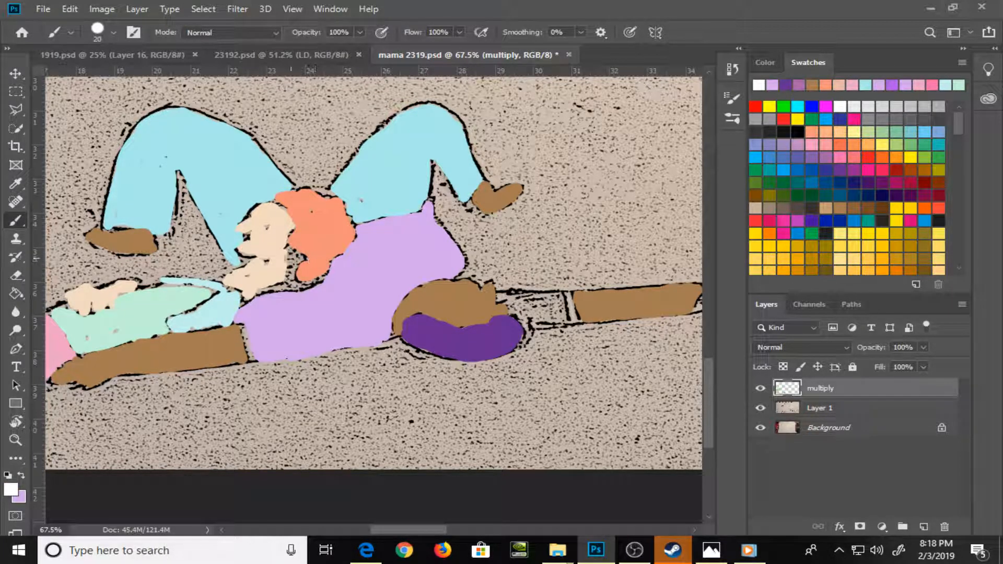
Sample the curly-haired figure's peach skin tone and return the multiply layer's blend mode to Multiply
left_click(280, 264, "alt")
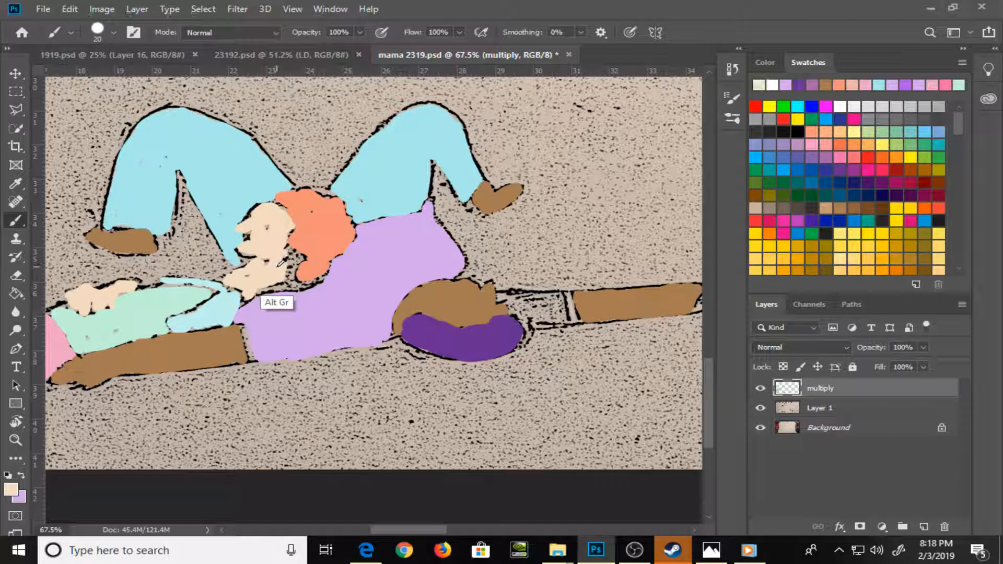
left_click(827, 352)
left_click(794, 240)
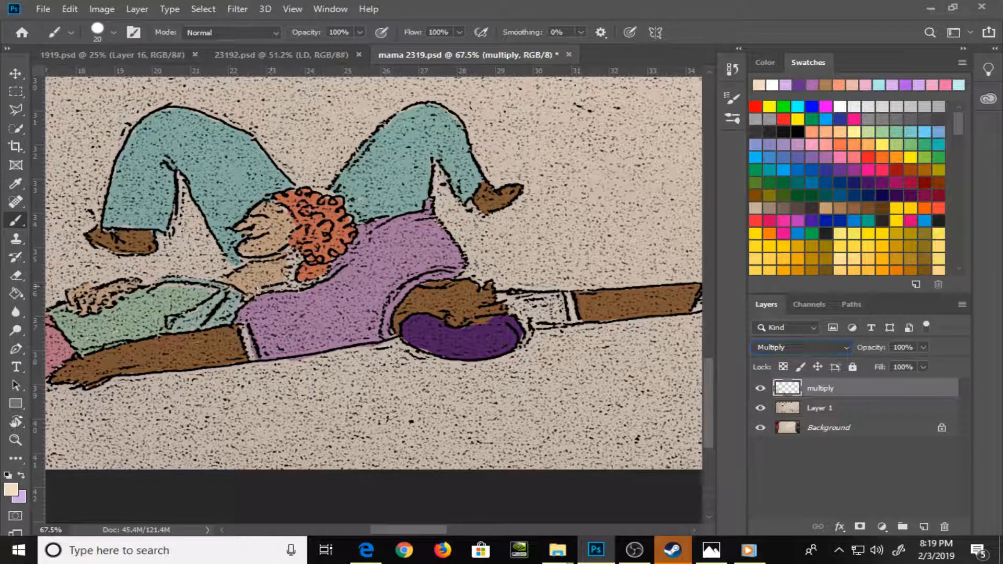
Paint the purple shirt's cuff and its far sleeve light purple at brush sizes 15 and 10, and save the file
key("bracketleft")
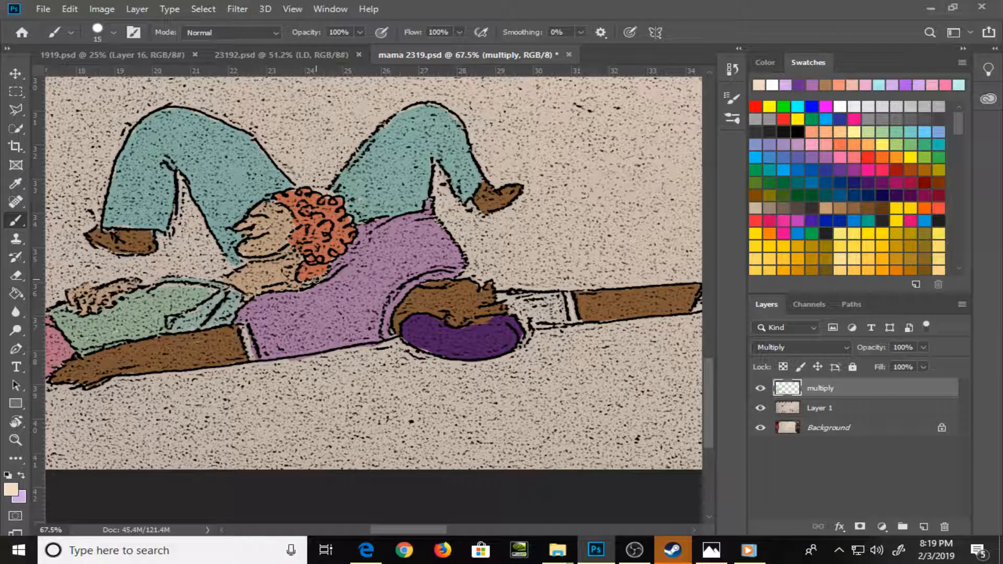
key("x")
left_click_drag(248, 328, 250, 352)
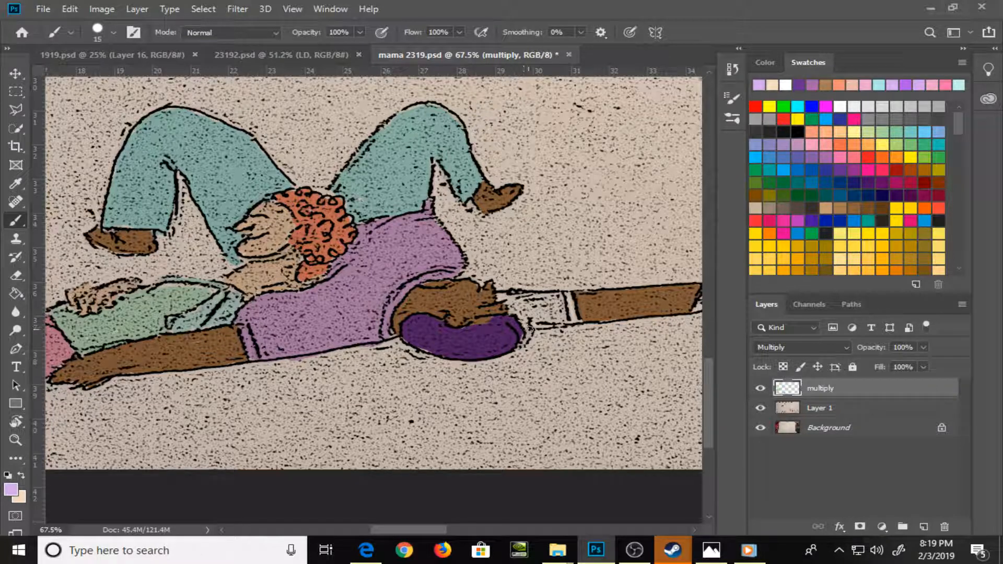
key("[")
mouse_move(527, 344)
left_mouse_down()
mouse_move(524, 312)
mouse_move(503, 296)
mouse_move(550, 321)
mouse_move(554, 302)
mouse_move(559, 313)
mouse_move(572, 310)
mouse_move(563, 298)
mouse_move(567, 318)
mouse_move(573, 307)
left_mouse_up()
key("ctrl+0")
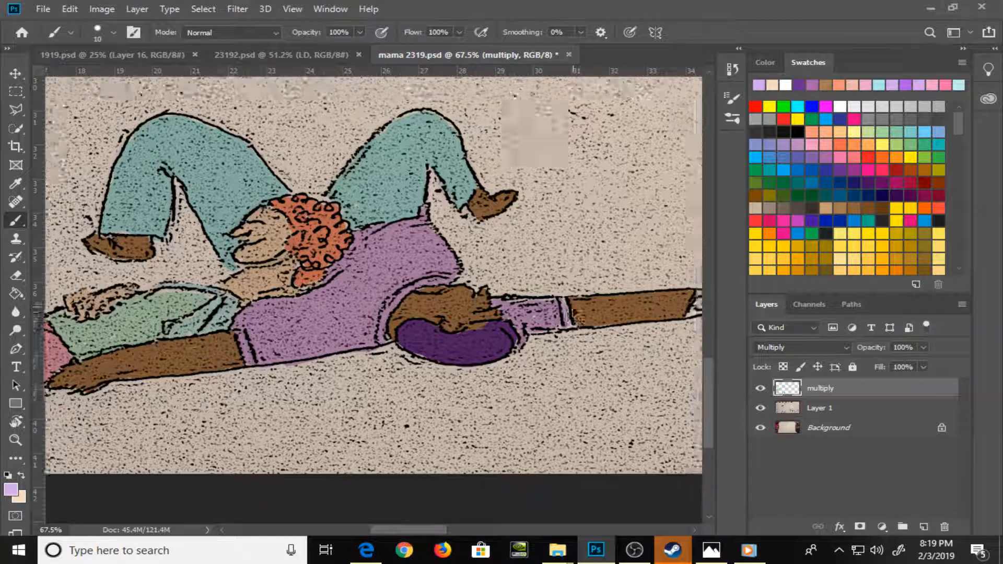
key("ctrl+s")
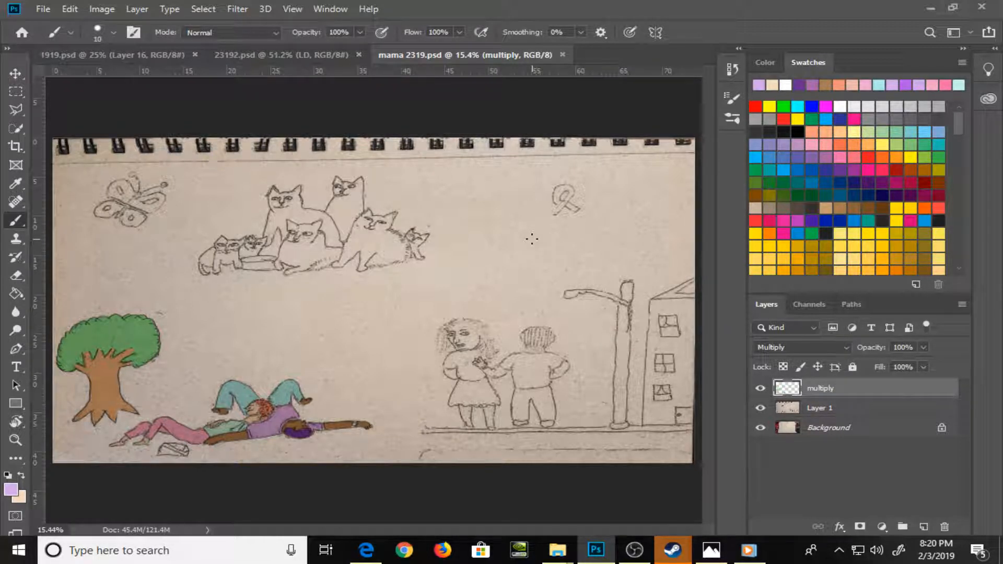
Add a new layer above the multiply layer and prepare a black brush at size 60
left_click(924, 527)
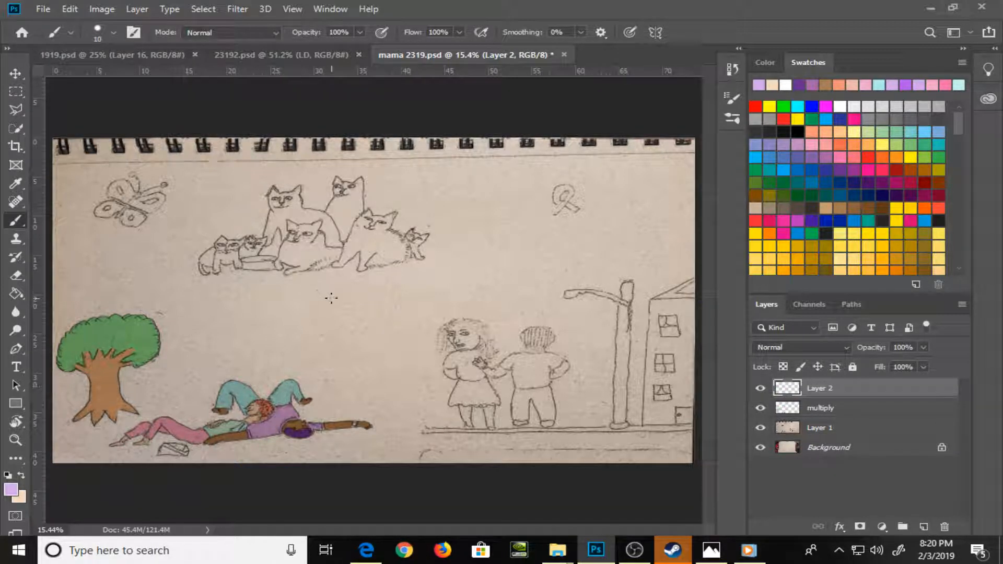
key("bracketright")
key("bracketright")
key("bracketright")
key("bracketright")
key("bracketright")
mouse_move(180, 312)
left_mouse_down()
mouse_move(152, 277)
mouse_move(177, 241)
left_mouse_up()
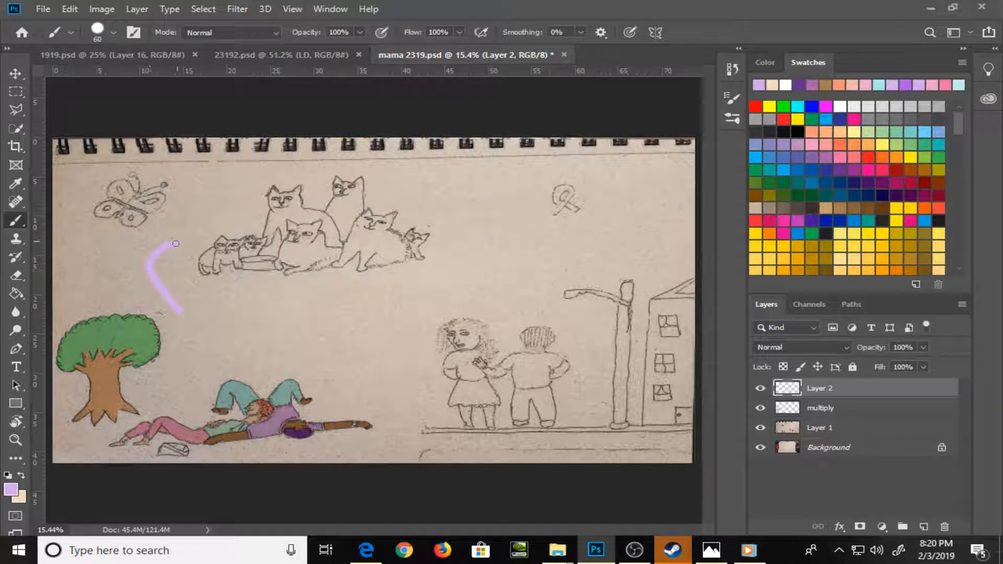
key("ctrl+z")
key("d")
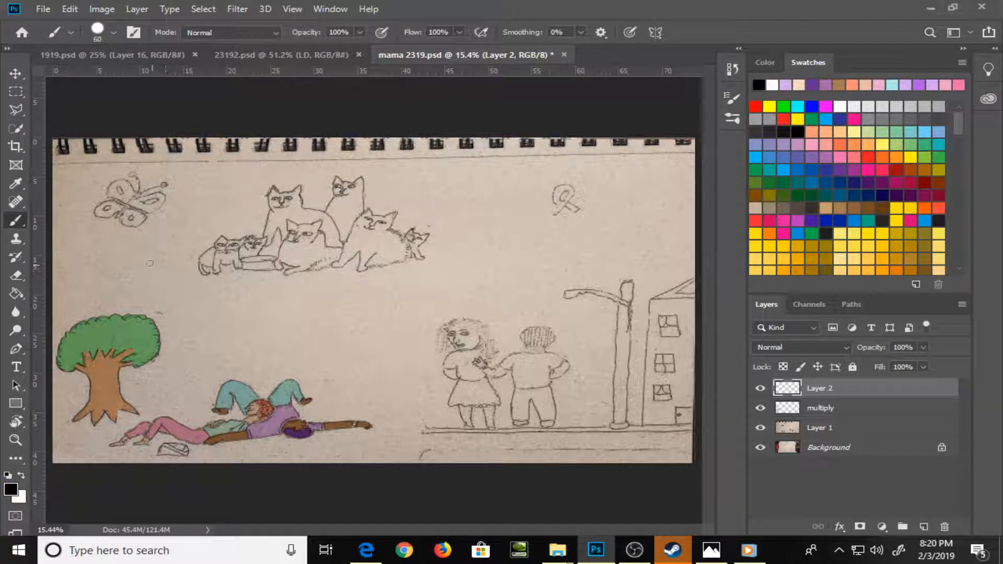
Handwrite the note "BRB AFK water" in large black letters across the page on the new layer
mouse_move(176, 309)
left_mouse_down()
mouse_move(148, 244)
mouse_move(184, 314)
mouse_move(170, 327)
left_mouse_up()
left_click_drag(225, 250, 256, 298)
mouse_move(224, 251)
left_mouse_down()
mouse_move(253, 296)
mouse_move(264, 230)
mouse_move(305, 290)
left_mouse_up()
left_click_drag(320, 231, 366, 293)
mouse_move(320, 230)
left_mouse_down()
mouse_move(360, 238)
mouse_move(366, 295)
left_mouse_up()
mouse_move(348, 382)
left_mouse_down()
mouse_move(389, 369)
mouse_move(389, 329)
left_mouse_up()
left_click_drag(431, 287, 450, 366)
left_click_drag(464, 312, 410, 357)
left_click_drag(478, 256, 501, 340)
mouse_move(541, 242)
left_mouse_down()
mouse_move(484, 286)
mouse_move(590, 316)
left_mouse_up()
mouse_move(431, 407)
left_mouse_down()
mouse_move(491, 392)
mouse_move(532, 441)
left_mouse_up()
left_click_drag(510, 365, 544, 424)
mouse_move(502, 391)
left_mouse_down()
mouse_move(538, 364)
mouse_move(596, 400)
left_mouse_up()
left_click_drag(606, 358, 651, 330)
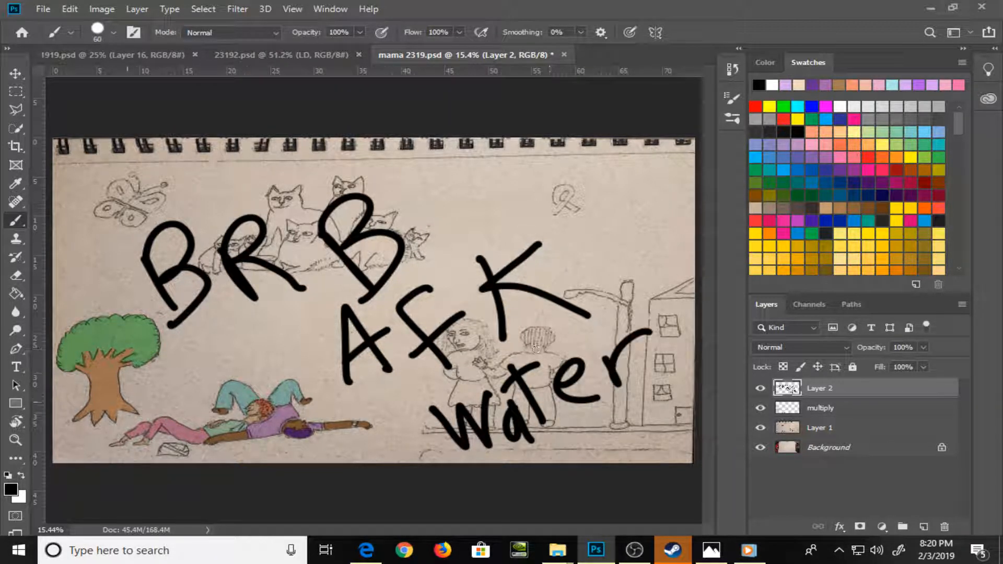
Handwrite "wc &" in front of "water" and delete the note layer
left_click_drag(179, 356, 201, 360)
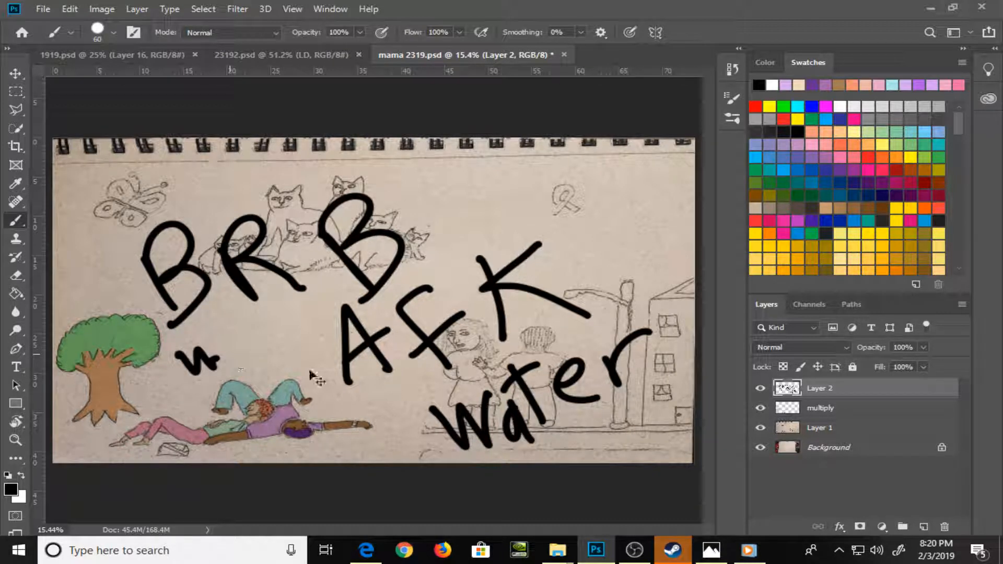
key("ctrl+z")
mouse_move(329, 452)
left_mouse_down()
mouse_move(354, 460)
mouse_move(359, 452)
left_mouse_up()
mouse_move(385, 445)
left_mouse_down()
mouse_move(389, 462)
mouse_move(401, 460)
left_mouse_up()
mouse_move(402, 422)
left_mouse_down()
mouse_move(403, 441)
mouse_move(419, 417)
left_mouse_up()
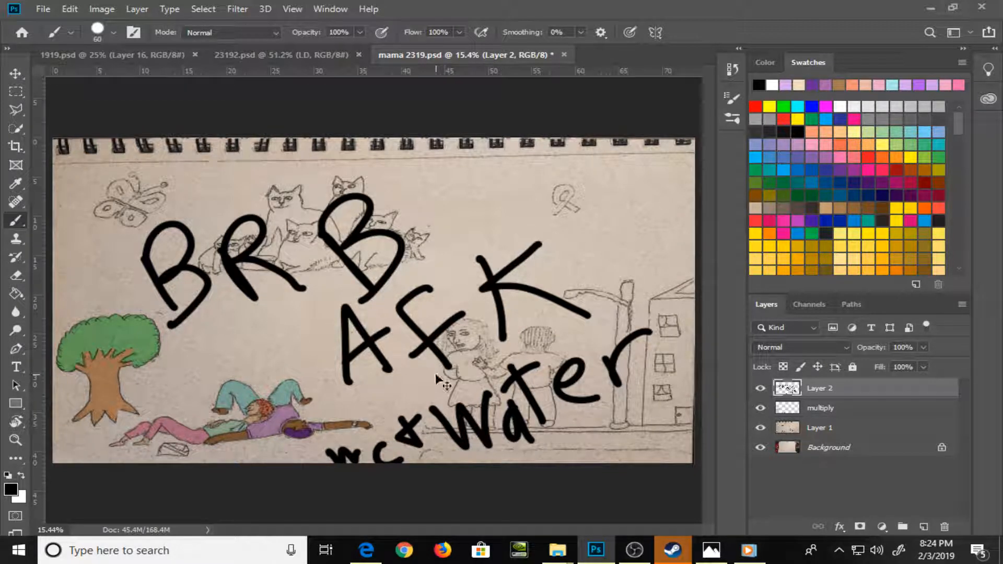
key("Delete")
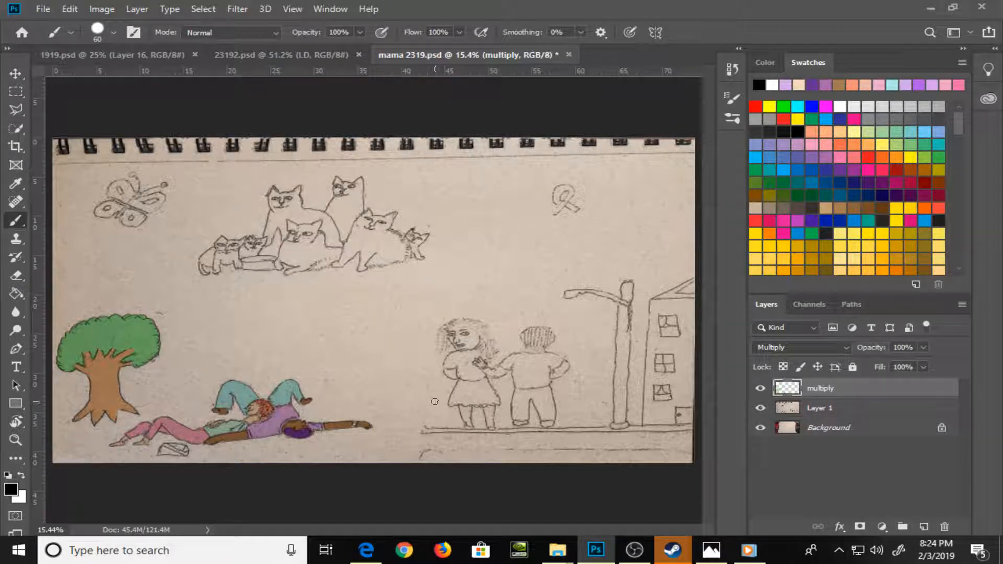
Choose a muted grey-blue foreground color for the small object beneath the pink trousers, starting from a blue swatch
key("z")
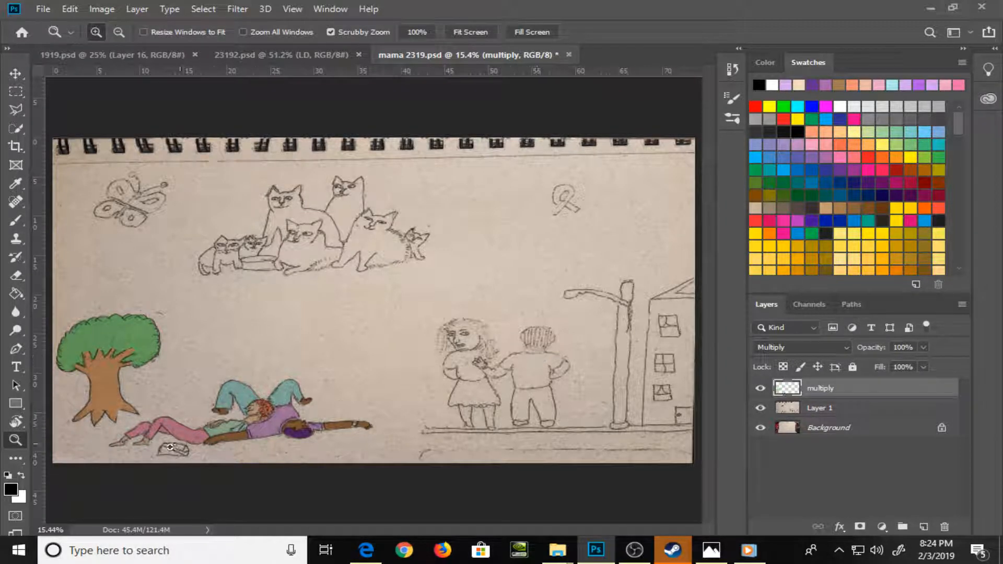
left_click_drag(170, 448, 466, 360)
left_click_drag(364, 375, 420, 383)
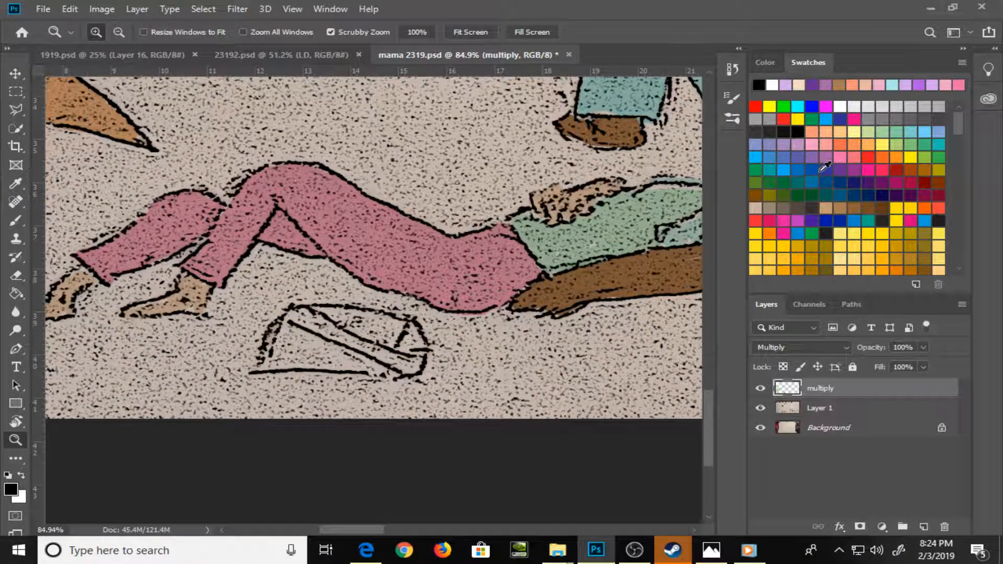
left_click(797, 159)
left_click(766, 63)
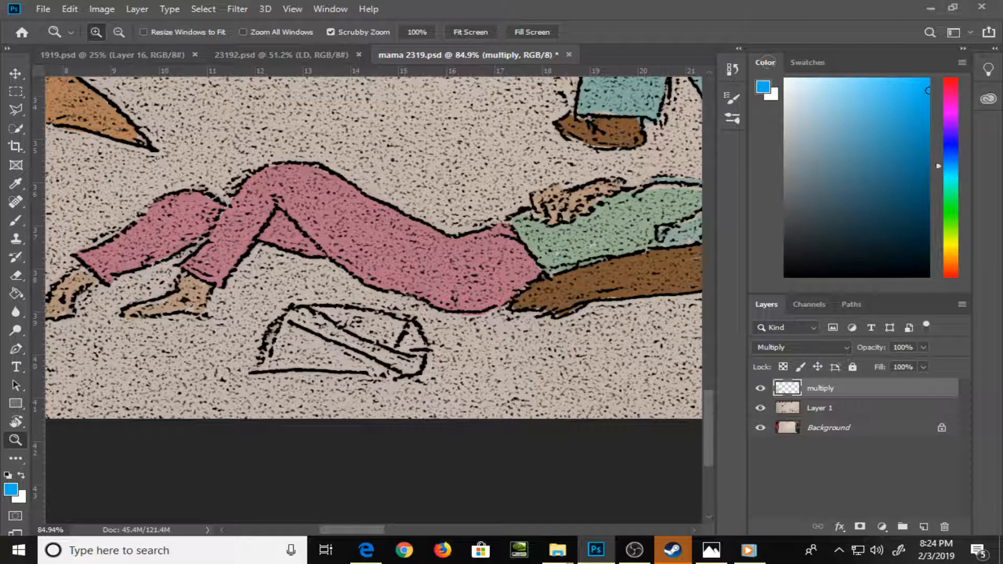
left_click(851, 112)
left_click(834, 152)
Paint the small object beneath the pink trousers grey-blue at brush size 15
key("b")
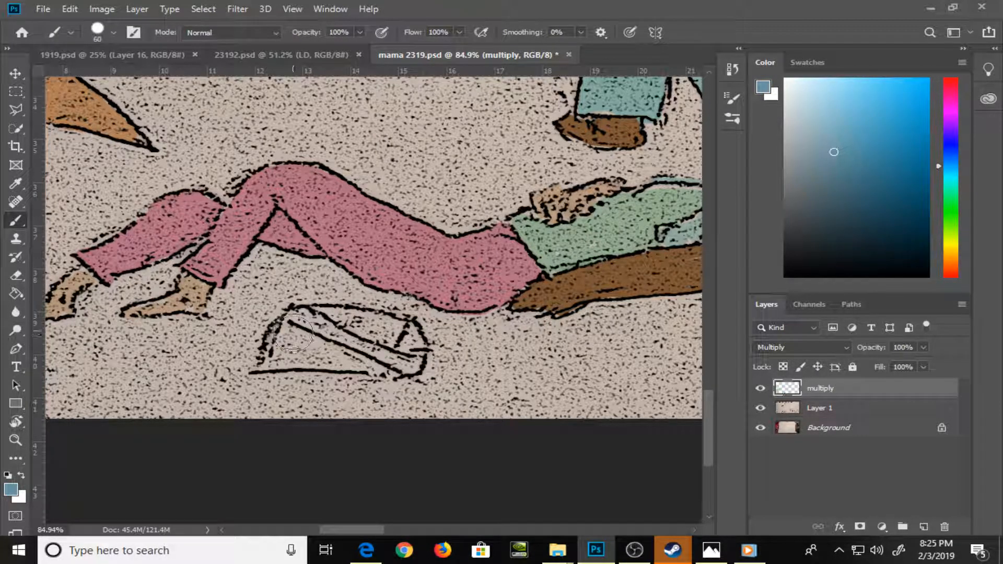
key("bracketleft")
key("bracketleft")
key("bracketleft")
key("bracketleft")
key("bracketleft")
key("bracketleft")
key("bracketleft")
key("bracketleft")
mouse_move(285, 323)
left_mouse_down()
mouse_move(269, 360)
mouse_move(348, 360)
mouse_move(312, 359)
mouse_move(284, 335)
mouse_move(277, 345)
mouse_move(298, 327)
left_mouse_up()
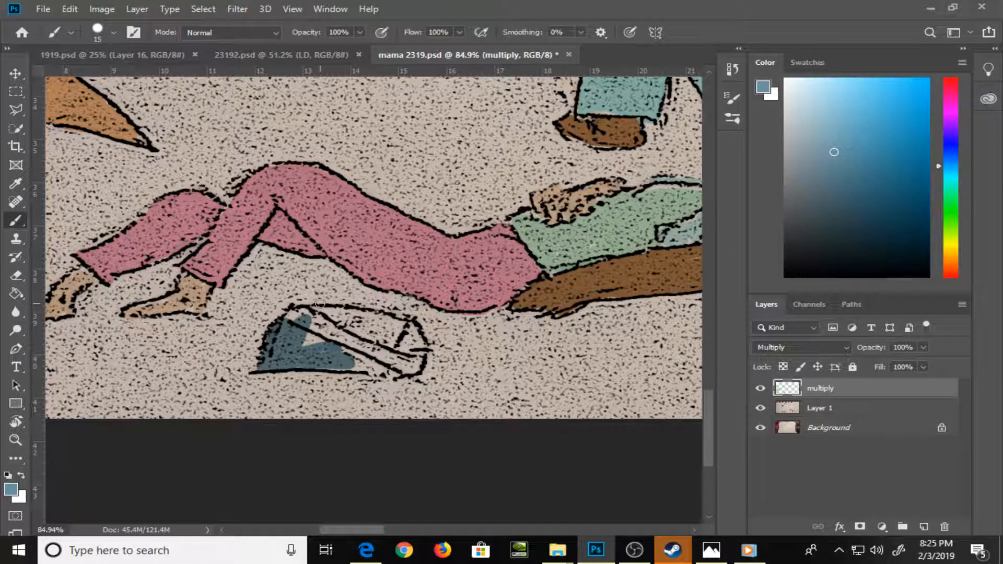
mouse_move(298, 322)
left_mouse_down()
mouse_move(293, 314)
mouse_move(319, 316)
mouse_move(356, 339)
mouse_move(316, 327)
mouse_move(366, 356)
mouse_move(321, 349)
mouse_move(384, 366)
mouse_move(350, 320)
mouse_move(316, 316)
mouse_move(369, 316)
mouse_move(384, 321)
mouse_move(356, 331)
mouse_move(385, 345)
left_mouse_up()
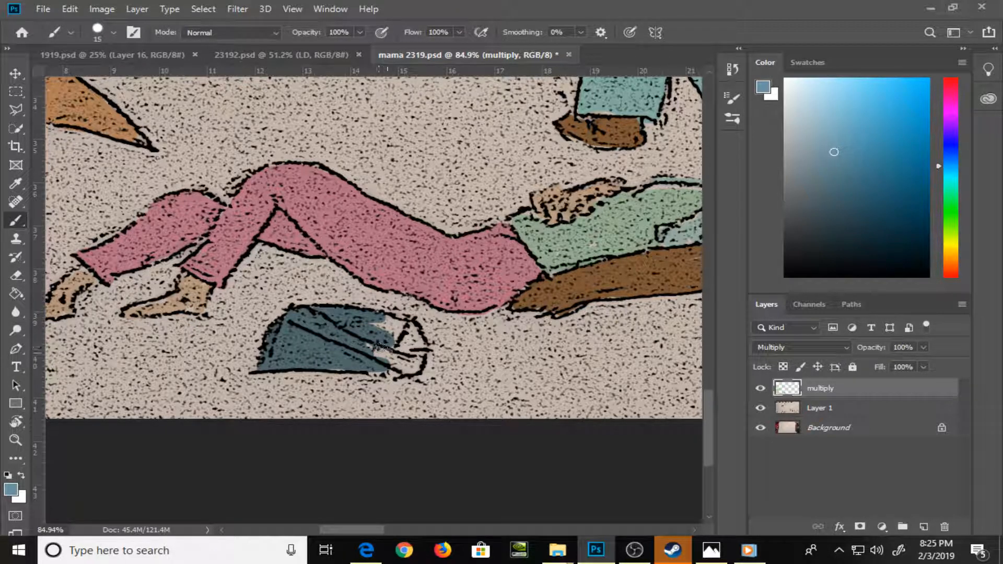
left_click_drag(377, 353, 358, 362)
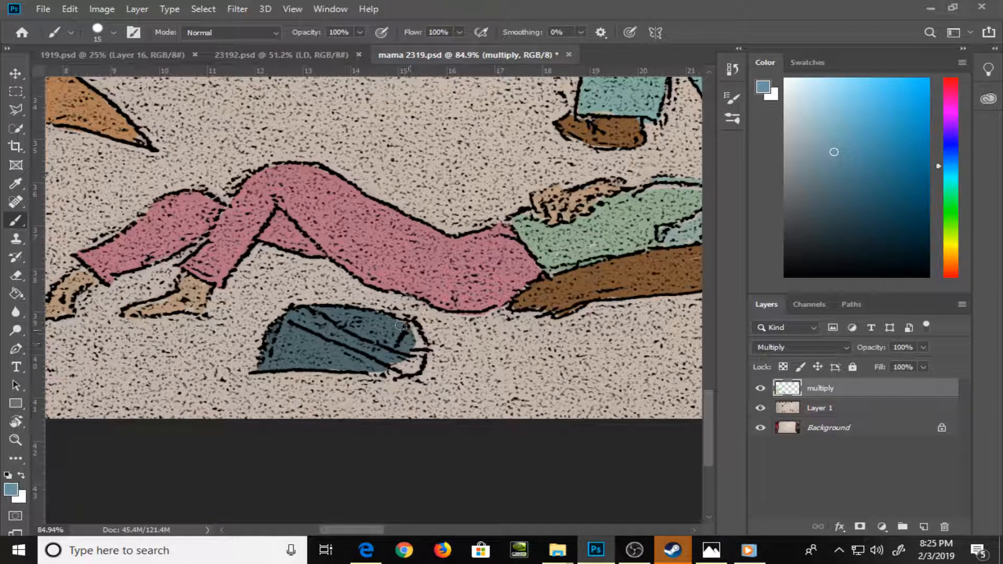
mouse_move(400, 326)
left_mouse_down()
mouse_move(420, 349)
mouse_move(411, 365)
mouse_move(417, 334)
left_mouse_up()
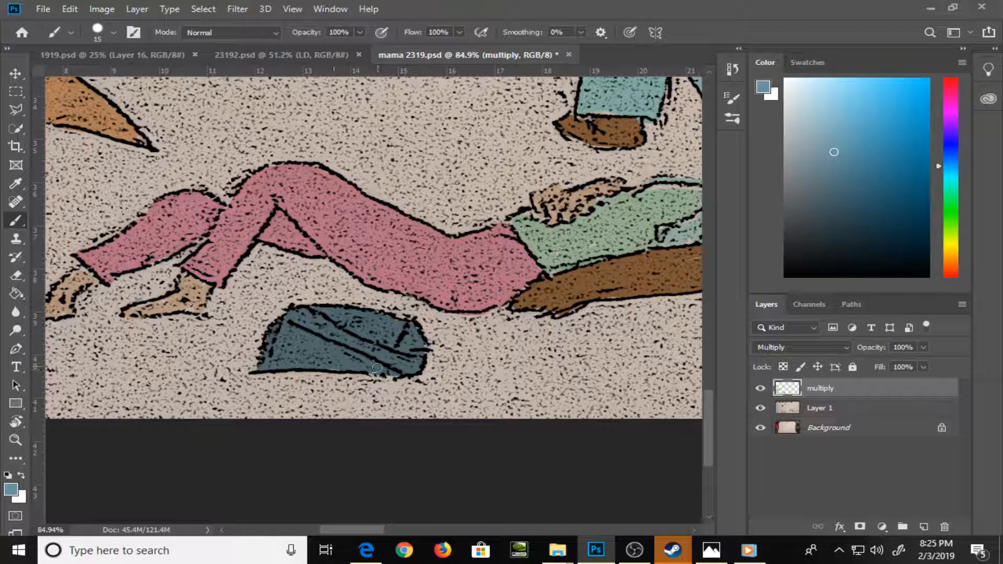
Choose a light orange and paint along the building's side and upper edges and around its top window at brush size 30
key("ctrl+minus")
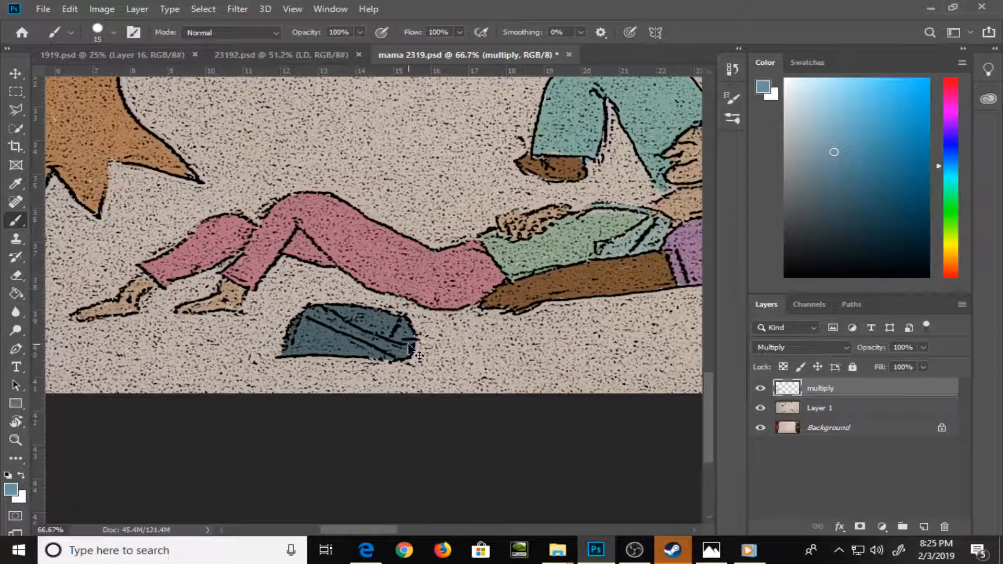
key("ctrl+minus")
key("ctrl+minus")
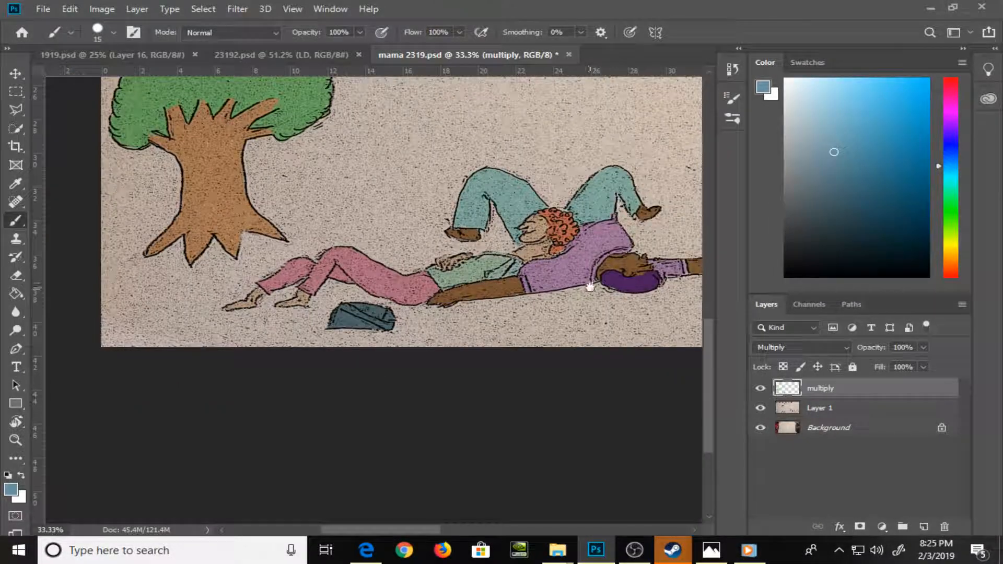
left_click_drag(590, 287, 327, 366)
left_click_drag(586, 311, 395, 244)
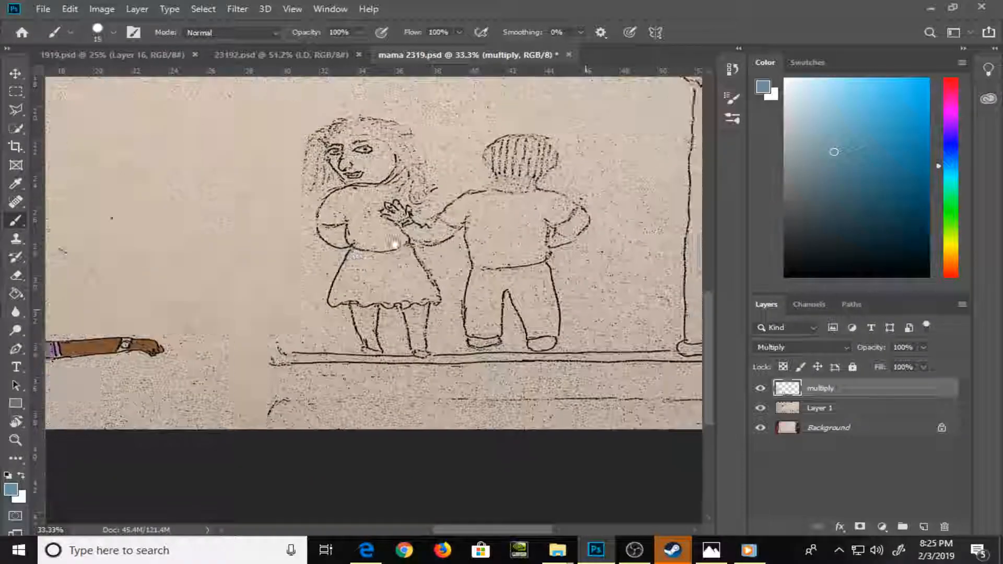
left_click_drag(585, 286, 504, 322)
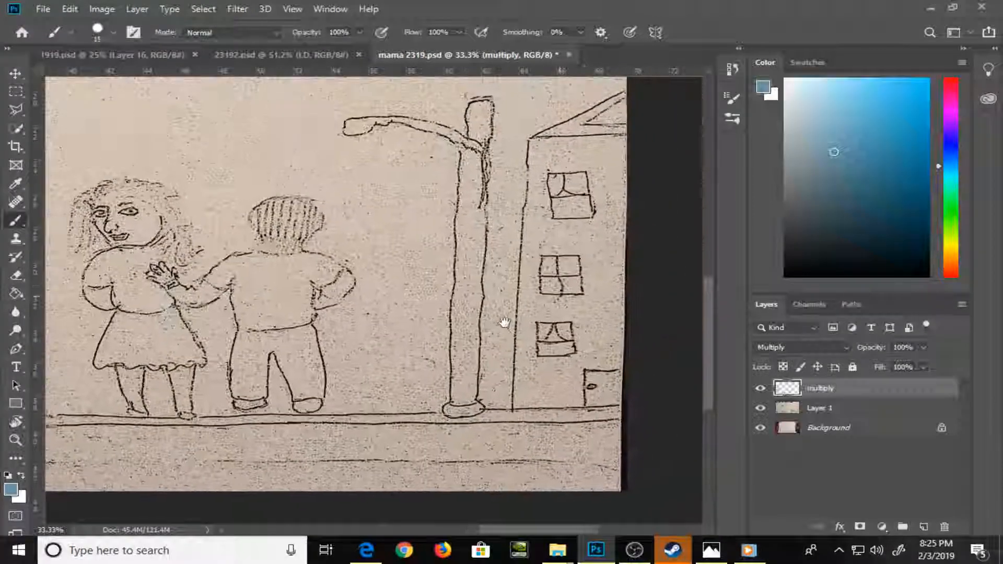
left_click(947, 268)
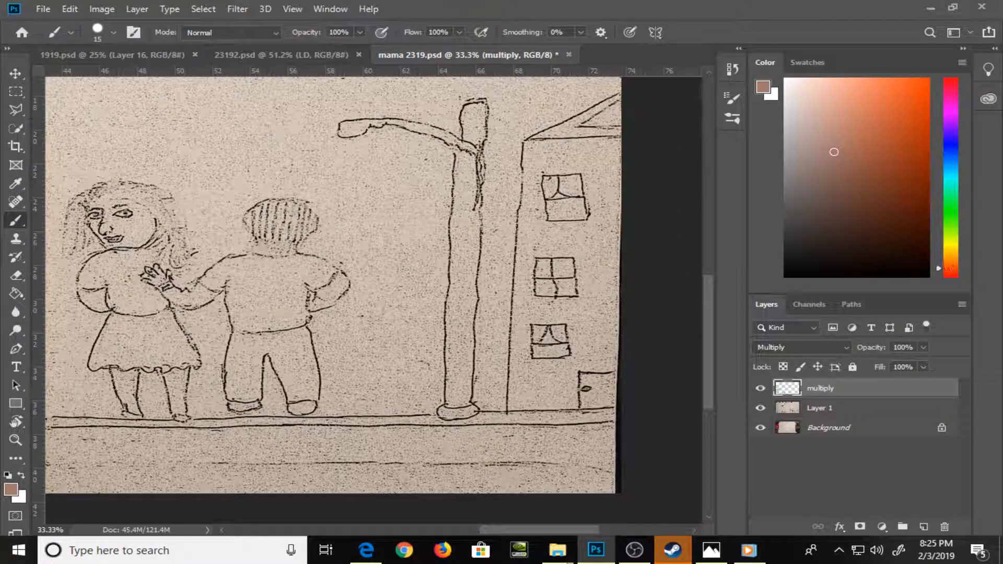
left_click_drag(866, 94, 856, 100)
mouse_move(528, 145)
left_mouse_down()
mouse_move(511, 395)
mouse_move(512, 381)
left_mouse_up()
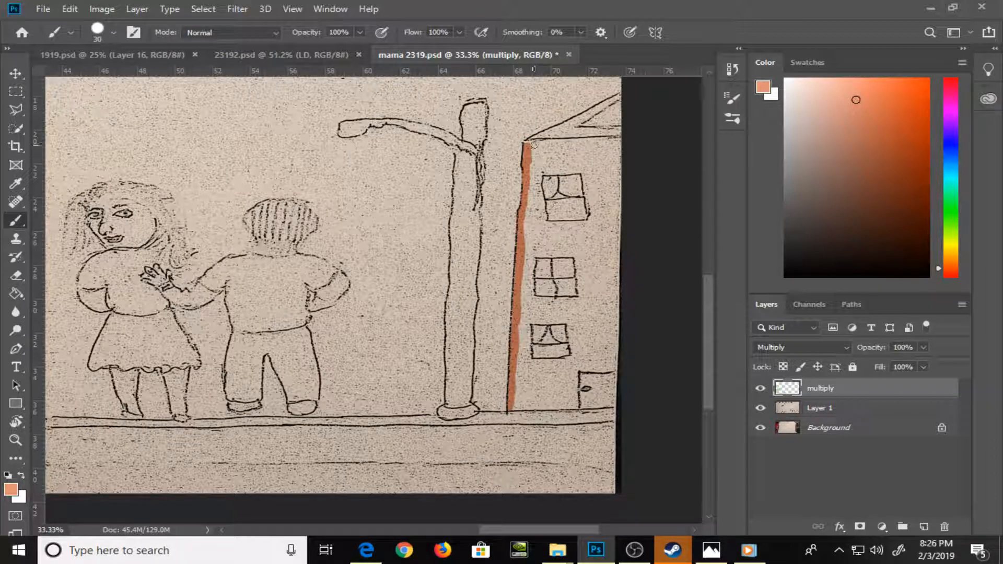
mouse_move(534, 145)
left_mouse_down()
mouse_move(575, 145)
mouse_move(539, 143)
mouse_move(617, 143)
left_mouse_up()
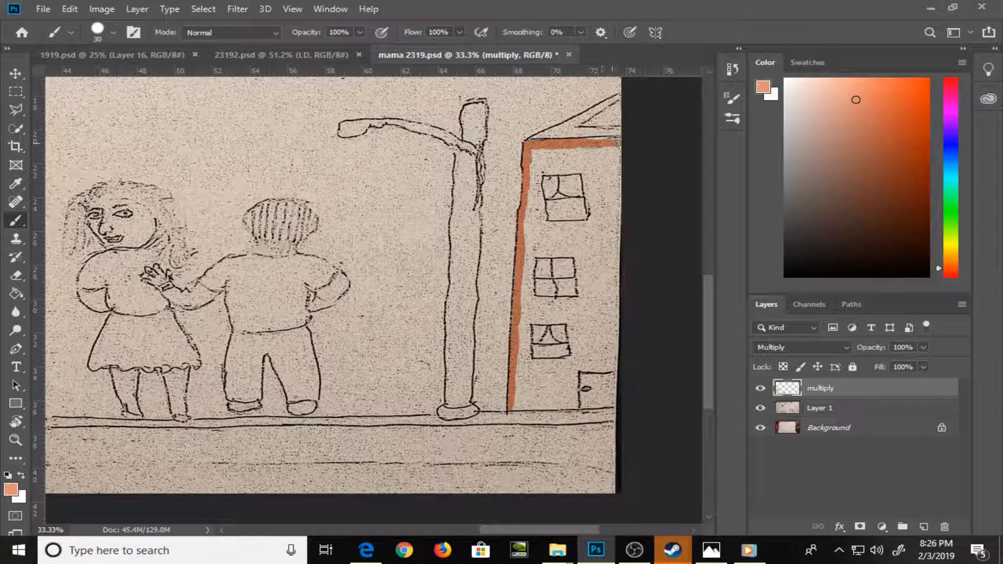
mouse_move(545, 171)
left_mouse_down()
mouse_move(590, 180)
mouse_move(595, 220)
mouse_move(594, 228)
mouse_move(547, 226)
left_mouse_up()
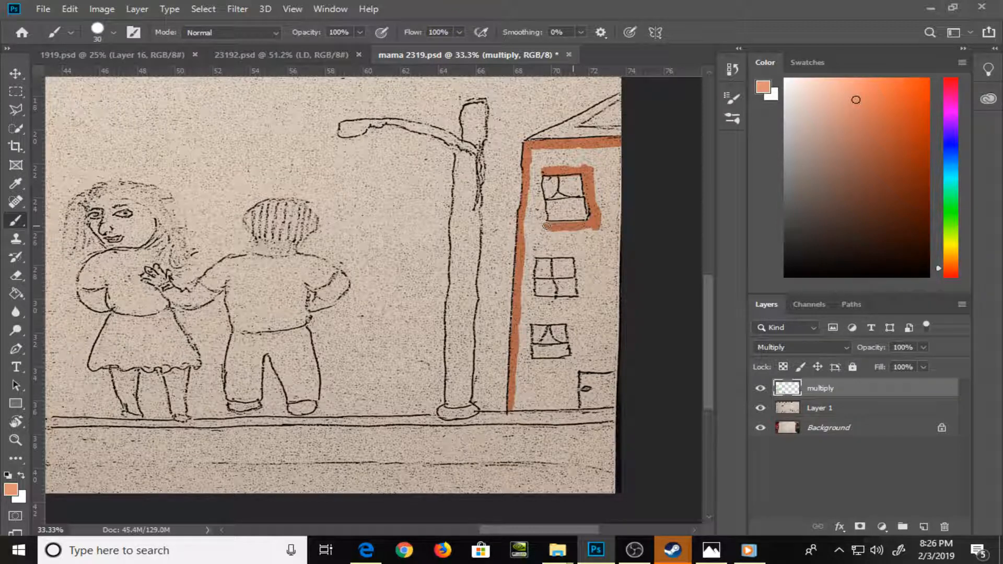
Paint the wall around the building's lower windows and door orange, and fill the remaining gap with the Paint Bucket
mouse_move(534, 181)
left_mouse_down()
mouse_move(536, 244)
mouse_move(556, 254)
mouse_move(528, 262)
mouse_move(543, 303)
mouse_move(533, 301)
mouse_move(577, 303)
mouse_move(560, 303)
mouse_move(582, 259)
mouse_move(575, 311)
mouse_move(539, 321)
mouse_move(579, 343)
mouse_move(570, 323)
mouse_move(568, 363)
mouse_move(523, 358)
mouse_move(526, 341)
mouse_move(541, 366)
mouse_move(607, 370)
left_mouse_up()
mouse_move(617, 145)
left_mouse_down()
mouse_move(616, 368)
mouse_move(577, 389)
mouse_move(575, 407)
mouse_move(511, 409)
mouse_move(521, 365)
mouse_move(538, 400)
mouse_move(554, 369)
mouse_move(559, 403)
mouse_move(545, 401)
mouse_move(562, 379)
mouse_move(569, 400)
left_mouse_up()
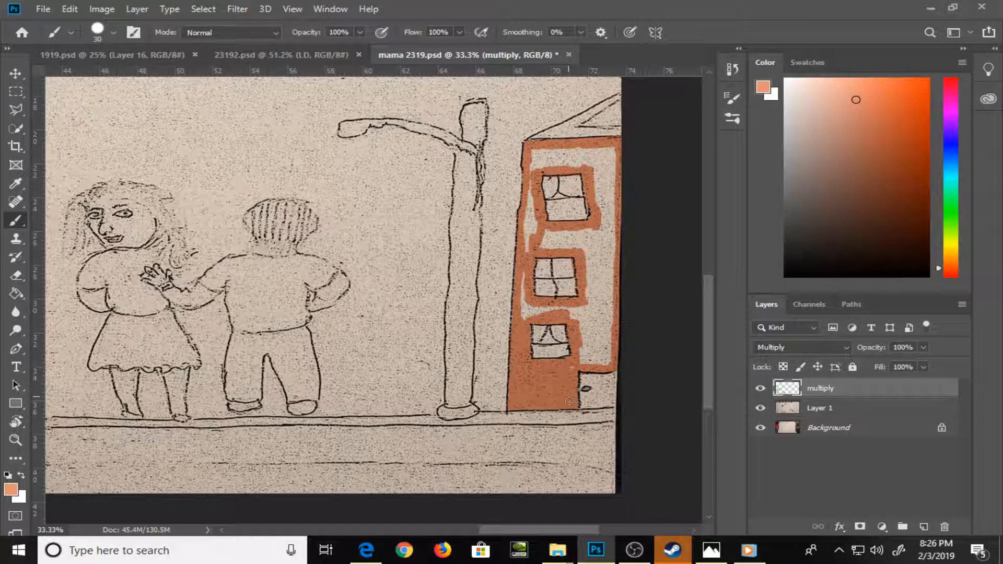
left_click_drag(574, 364, 609, 362)
mouse_move(524, 308)
left_mouse_down()
mouse_move(525, 281)
mouse_move(527, 312)
mouse_move(601, 313)
mouse_move(596, 345)
mouse_move(585, 351)
mouse_move(612, 340)
left_mouse_up()
mouse_move(532, 181)
left_mouse_down()
mouse_move(527, 245)
mouse_move(533, 229)
mouse_move(585, 229)
left_mouse_up()
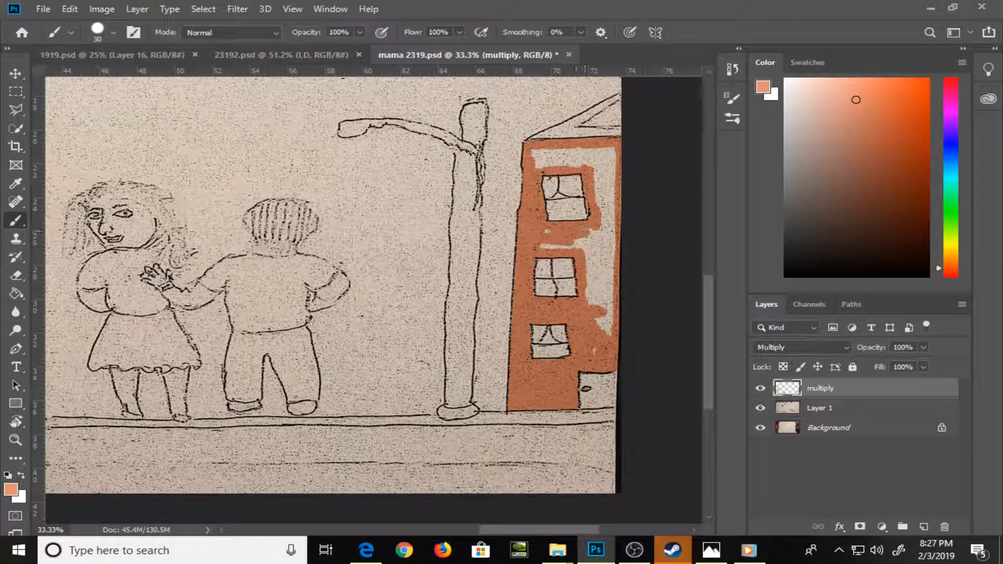
key("g")
left_click(601, 178)
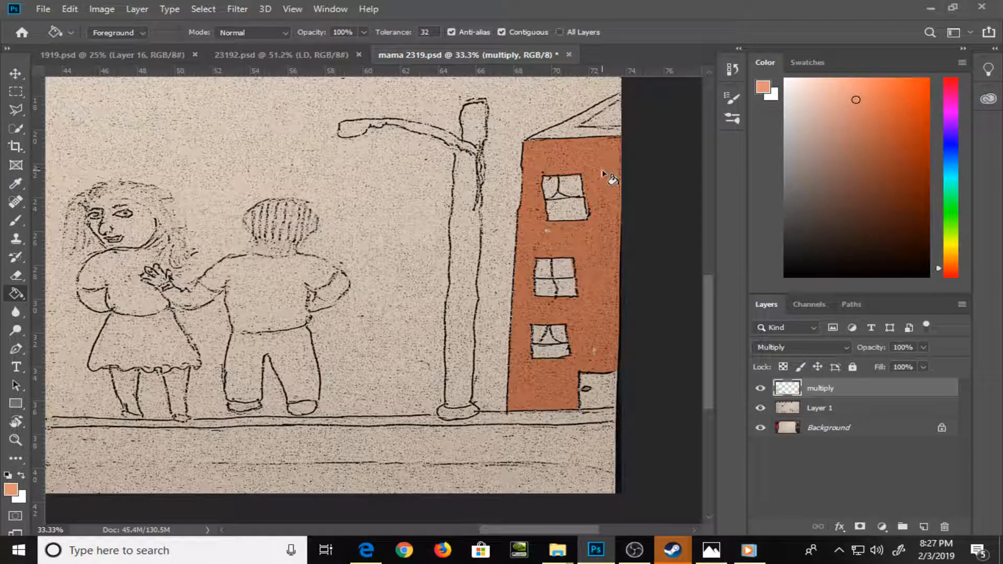
key("b")
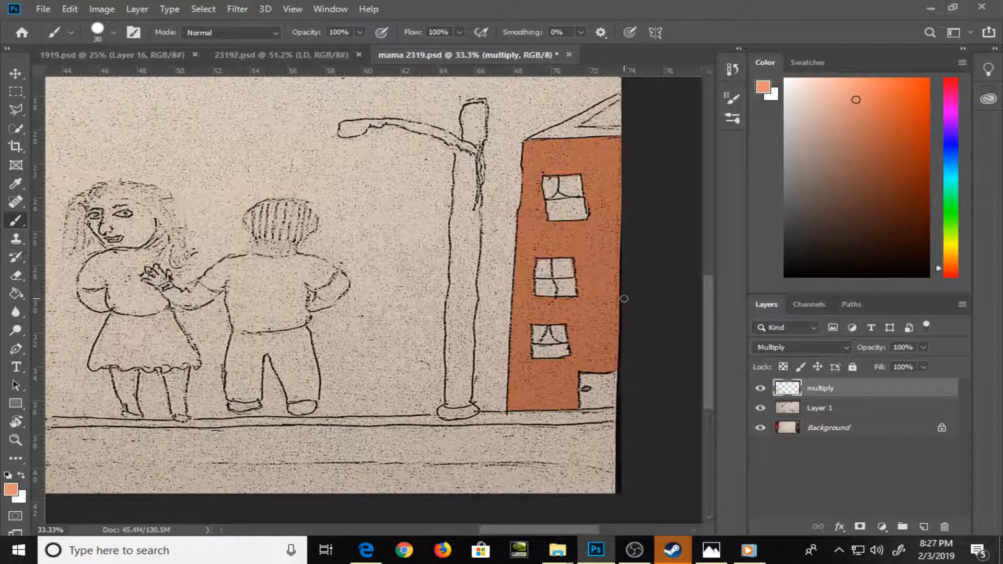
Choose a light grey swatch as the foreground color
left_click(809, 63)
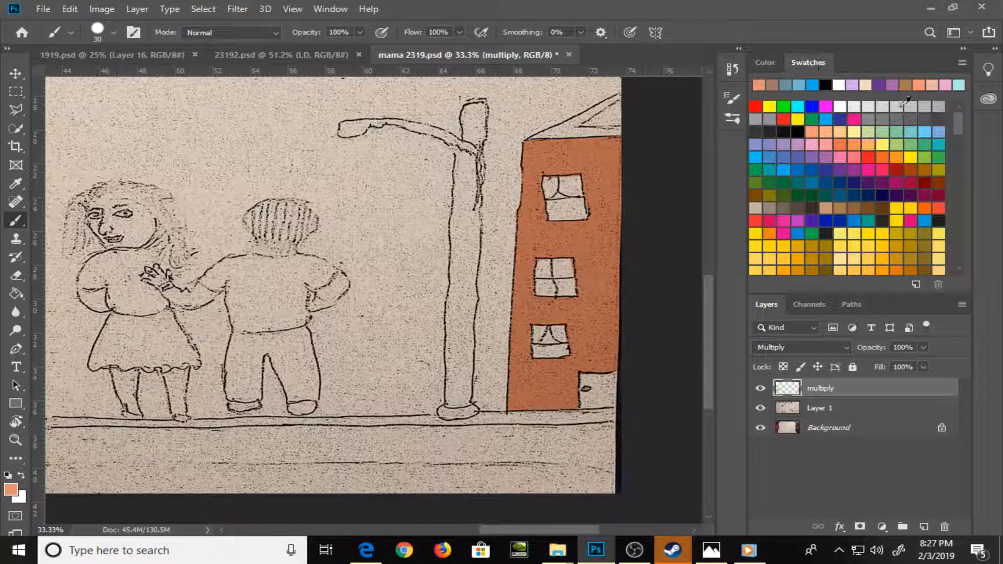
left_click(921, 107)
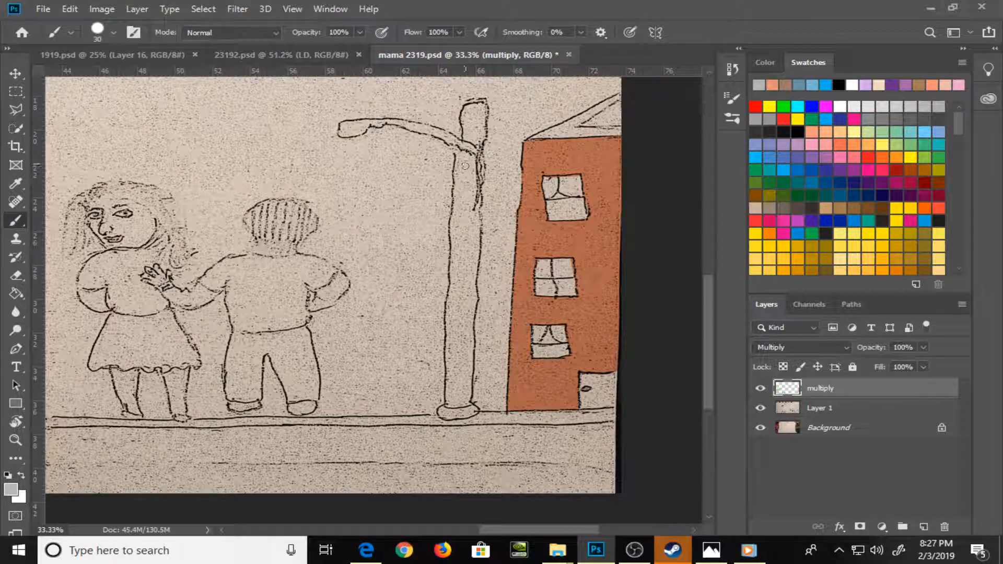
mouse_move(464, 160)
left_mouse_down()
mouse_move(460, 204)
mouse_move(474, 172)
mouse_move(476, 238)
mouse_move(453, 275)
mouse_move(468, 280)
mouse_move(473, 241)
mouse_move(465, 322)
mouse_move(453, 269)
mouse_move(469, 307)
mouse_move(477, 236)
left_mouse_up()
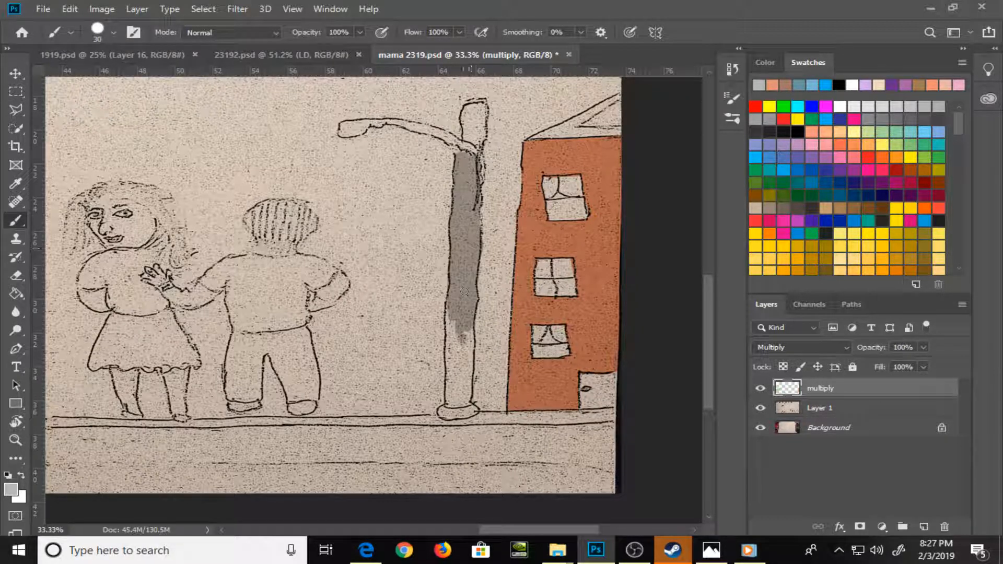
mouse_move(465, 291)
left_mouse_down()
mouse_move(459, 337)
mouse_move(452, 314)
mouse_move(457, 388)
mouse_move(455, 364)
left_mouse_up()
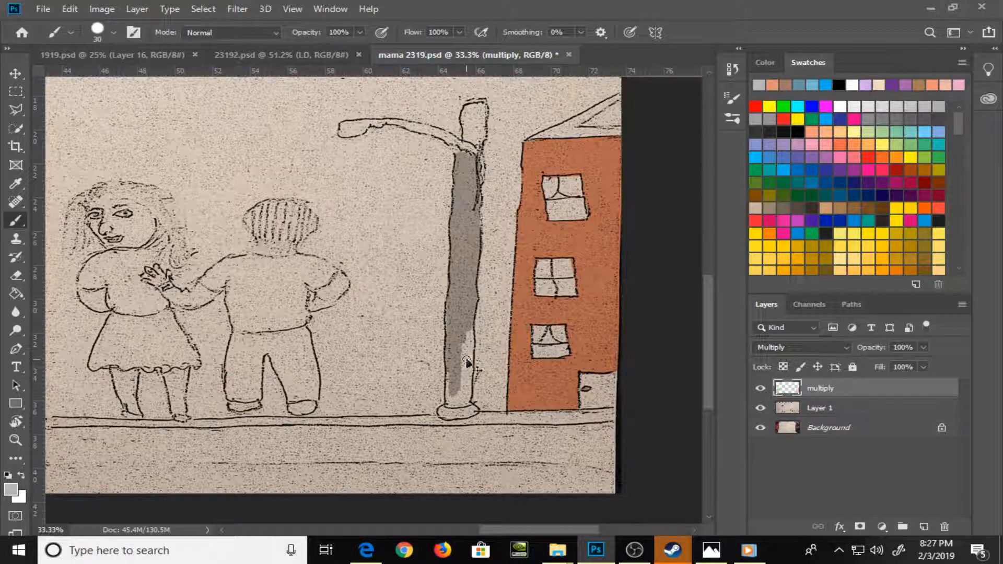
key("ctrl+z")
key("ctrl+z")
Outline the road beneath the curb in light grey at brush size 35, and fill its interior with the Paint Bucket
key("ctrl+minus")
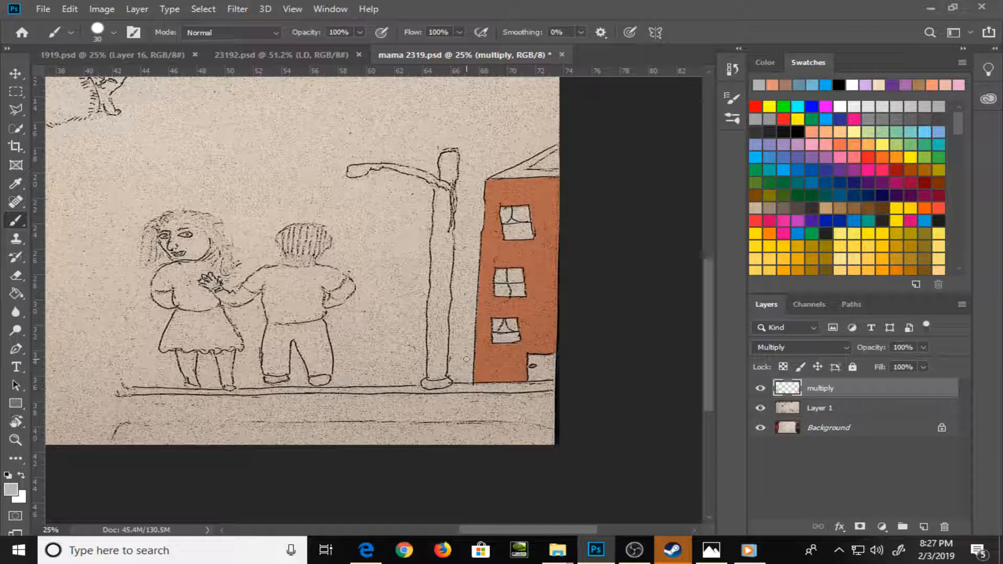
left_click_drag(129, 403, 561, 395)
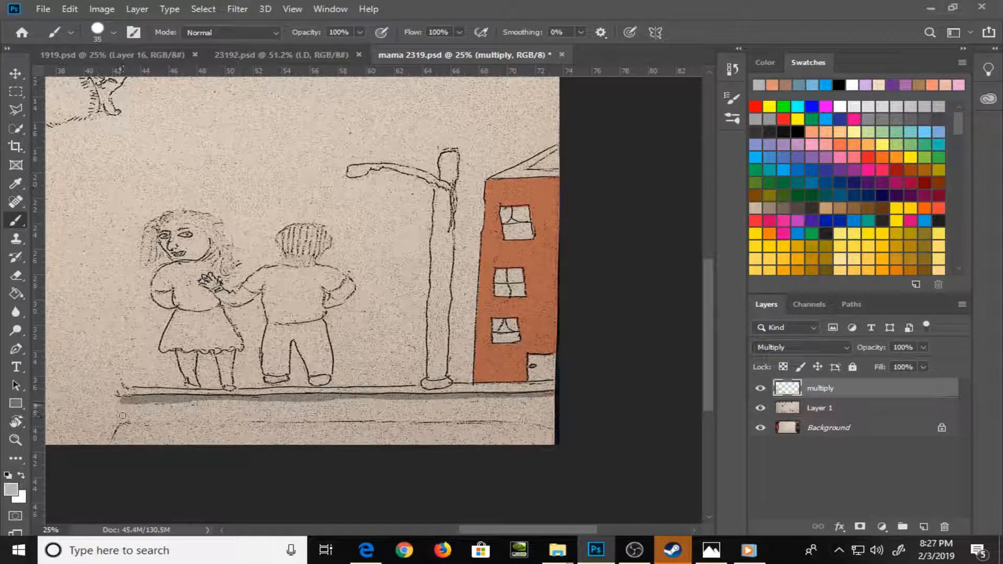
mouse_move(121, 425)
left_mouse_down()
mouse_move(120, 404)
mouse_move(113, 446)
left_mouse_up()
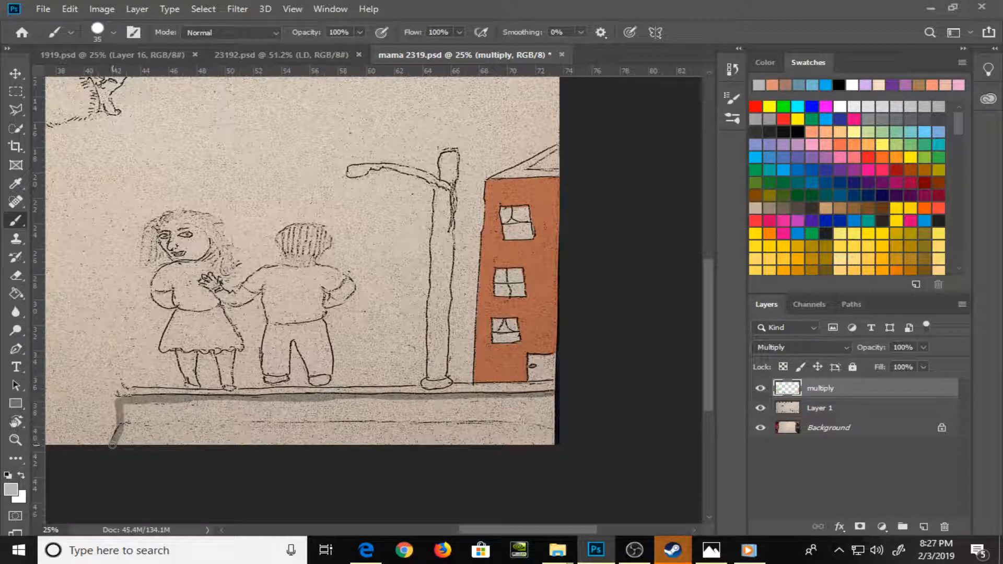
left_click_drag(552, 399, 552, 447)
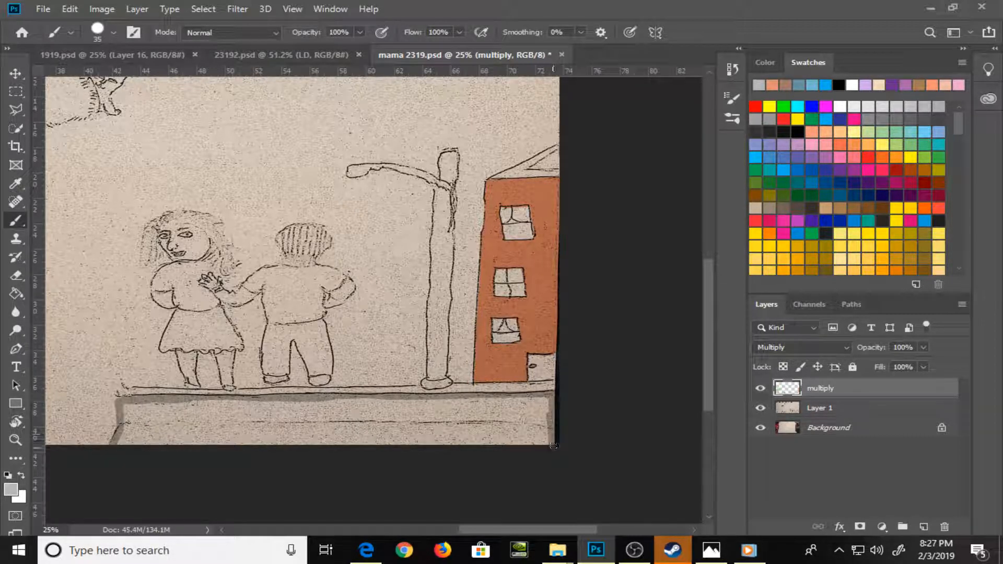
mouse_move(167, 438)
left_mouse_down()
mouse_move(111, 443)
mouse_move(559, 447)
left_mouse_up()
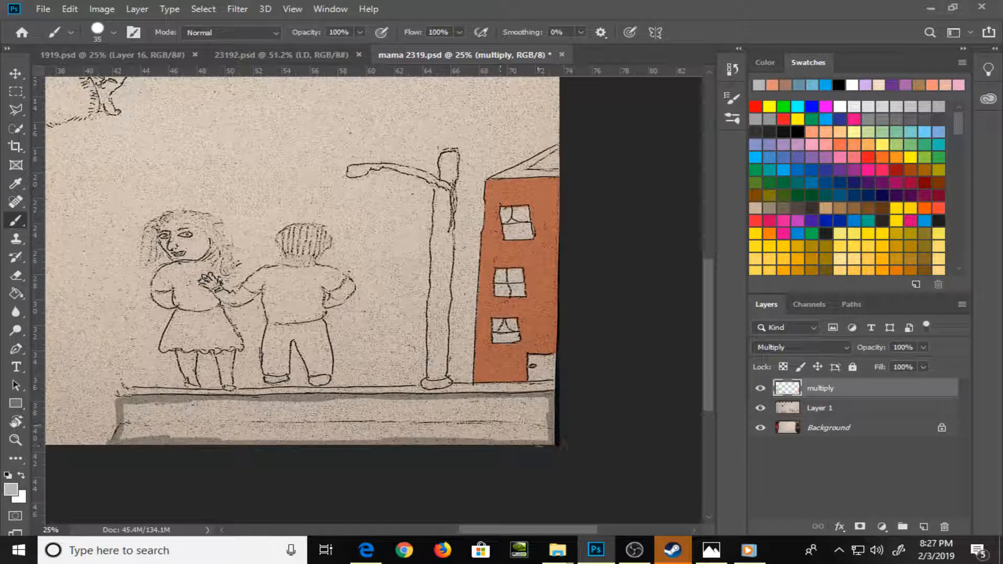
key("g")
left_click(483, 418)
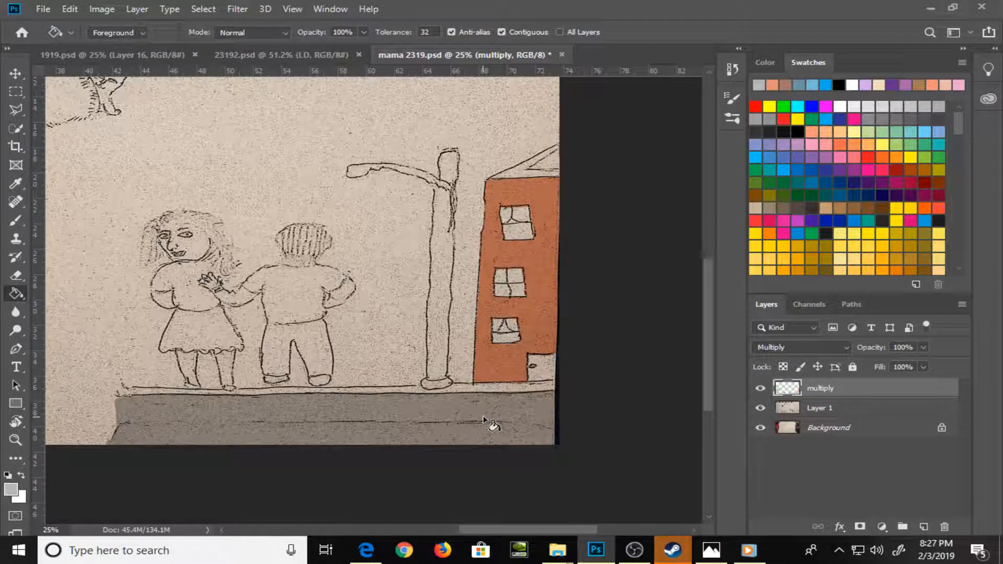
Choose a darker grey swatch and paint the narrow curb strip along the road's upper edge at brush size 35
key("b")
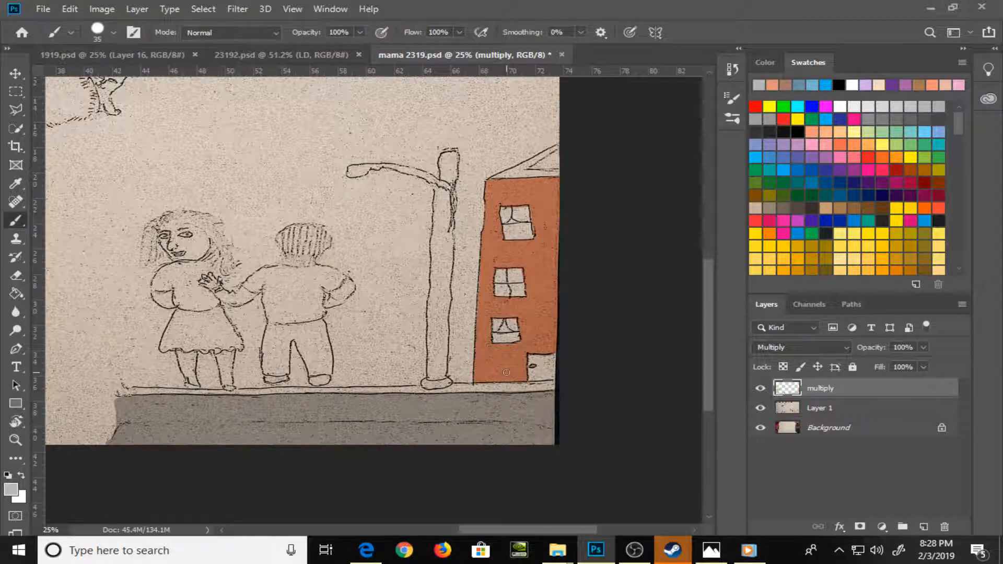
left_click(888, 116)
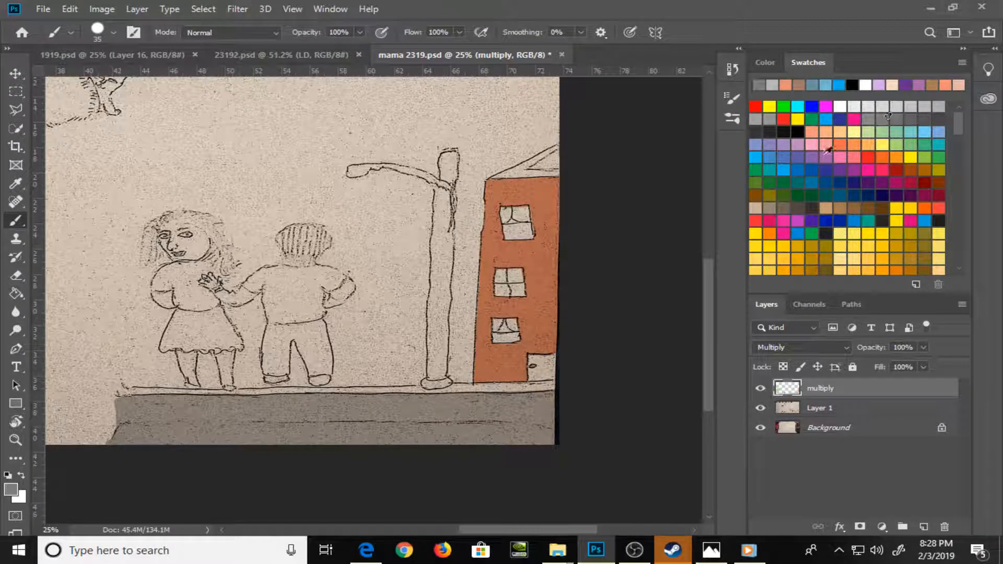
mouse_move(133, 395)
left_mouse_down()
mouse_move(116, 393)
mouse_move(572, 380)
left_mouse_up()
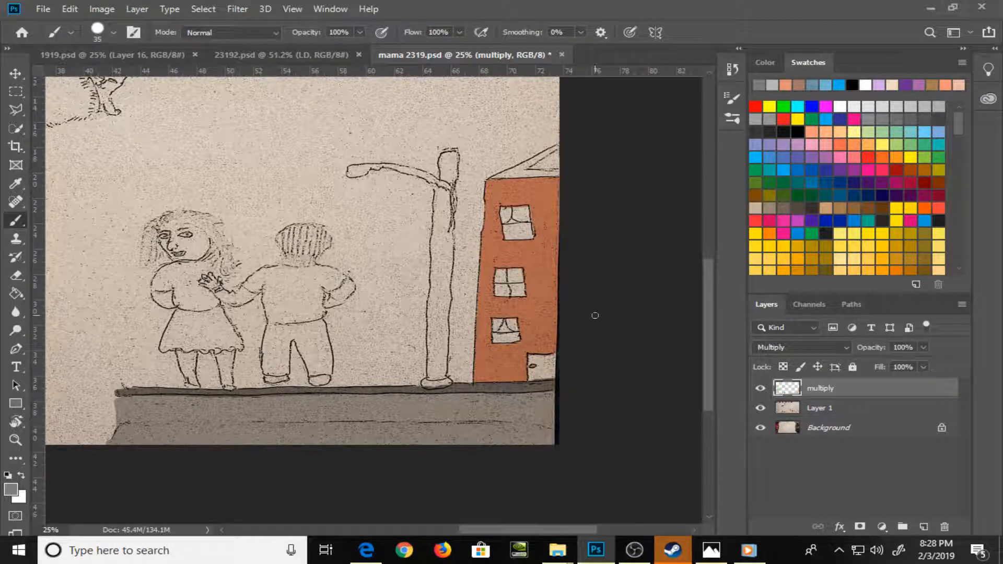
Choose a light grey swatch for the building's details
key("ctrl+plus")
left_click_drag(605, 416, 432, 396)
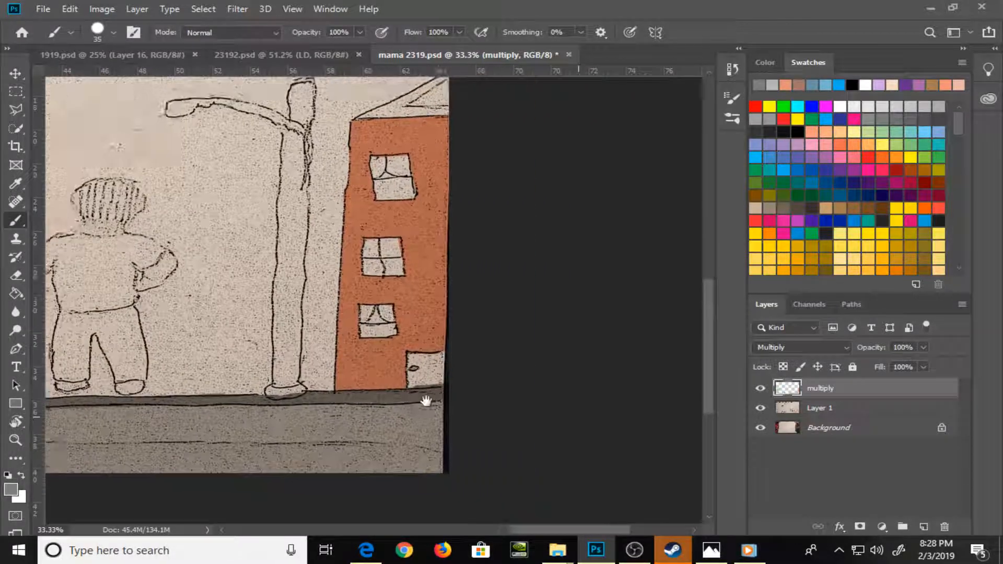
left_click(925, 106)
mouse_move(407, 377)
left_mouse_down()
mouse_move(413, 366)
mouse_move(410, 384)
mouse_move(427, 385)
mouse_move(426, 355)
mouse_move(440, 385)
left_mouse_up()
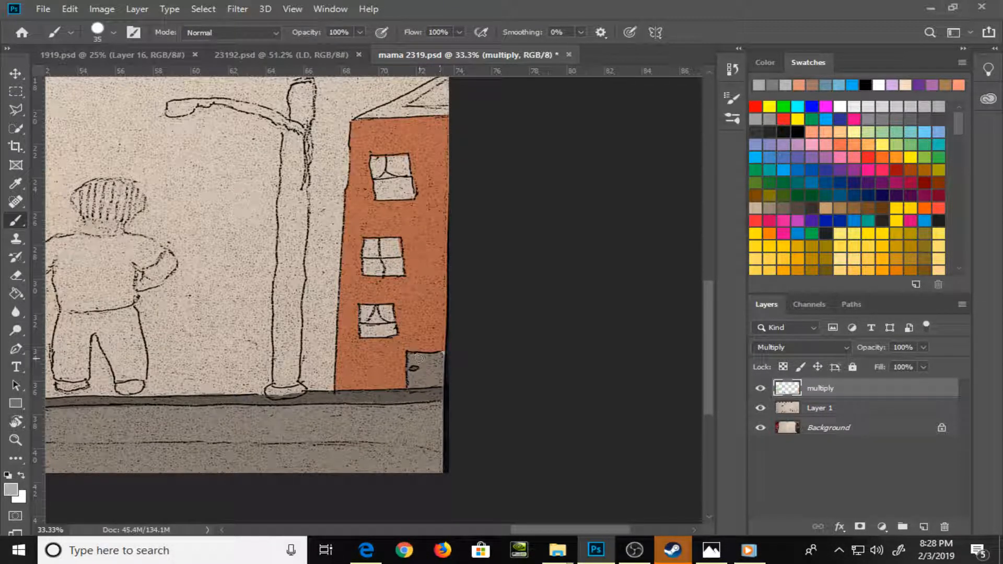
key("ctrl+z")
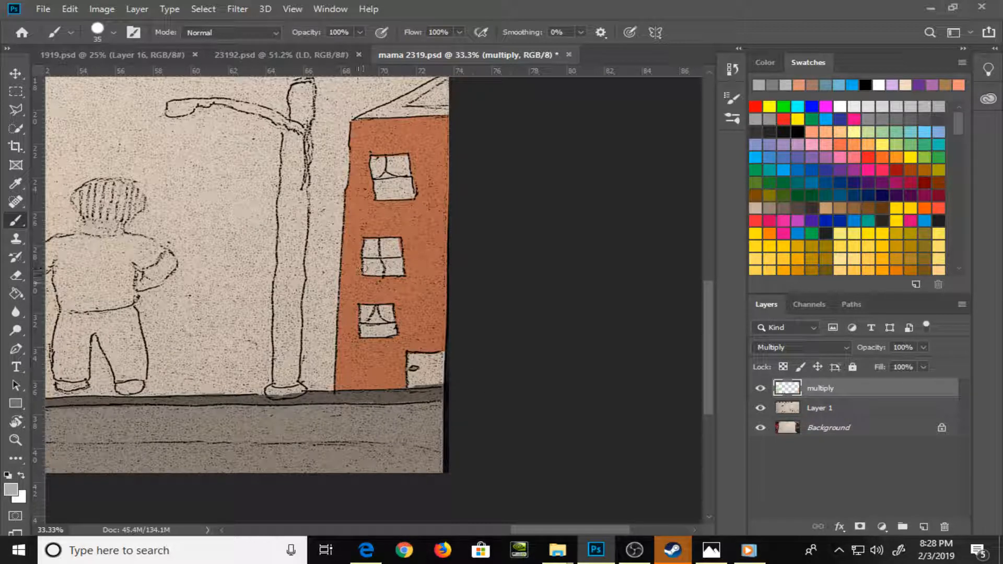
mouse_move(380, 170)
left_mouse_down()
mouse_move(377, 159)
mouse_move(380, 196)
left_mouse_up()
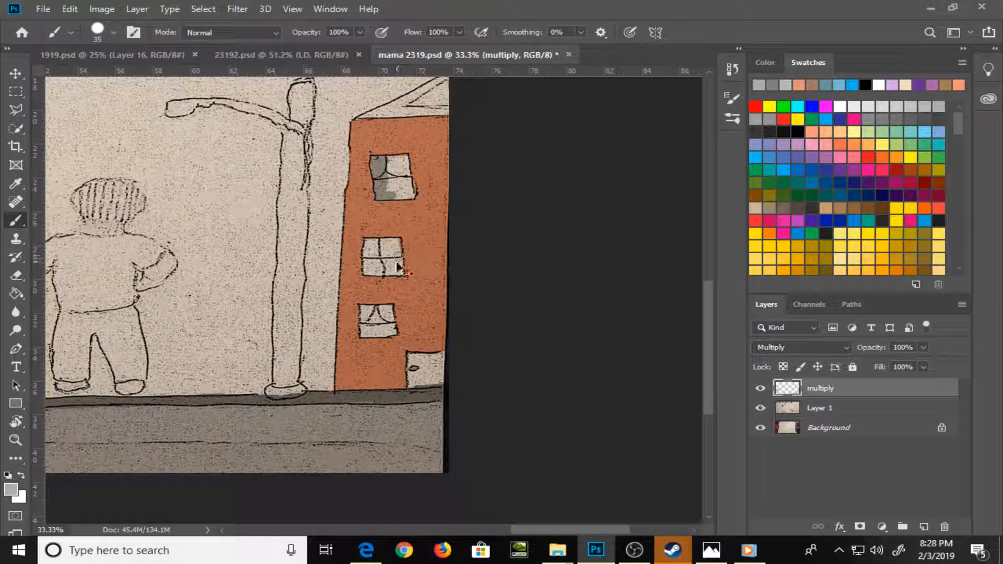
key("ctrl+z")
Paint the building's middle window light grey, and fill the small triangle in the roof gable at brush size 20
left_click(373, 249)
mouse_move(373, 249)
left_mouse_down()
mouse_move(368, 269)
mouse_move(392, 242)
mouse_move(399, 273)
mouse_move(373, 270)
left_mouse_up()
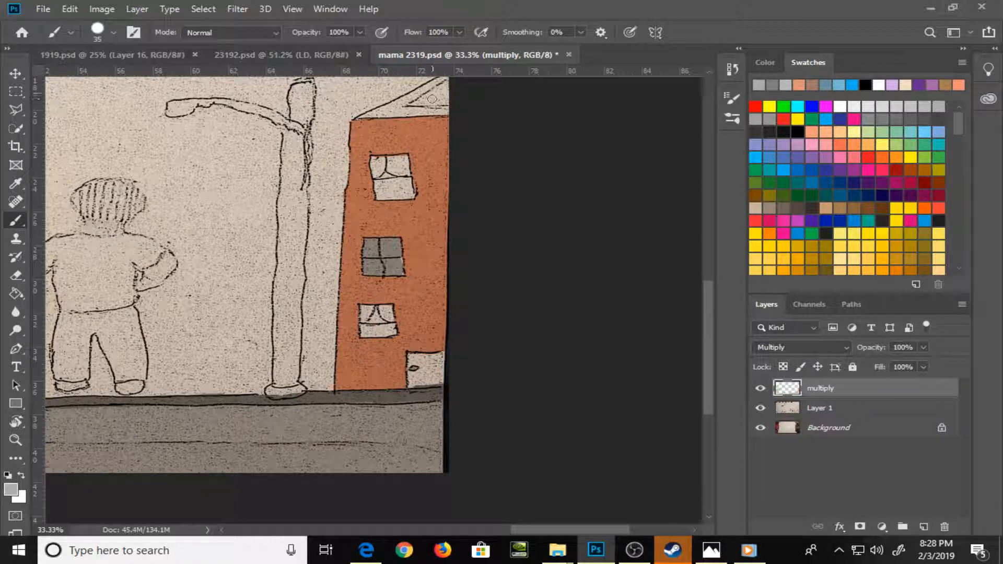
key("bracketleft")
key("bracketleft")
mouse_move(425, 99)
left_mouse_down()
mouse_move(445, 86)
mouse_move(411, 105)
mouse_move(429, 95)
left_mouse_up()
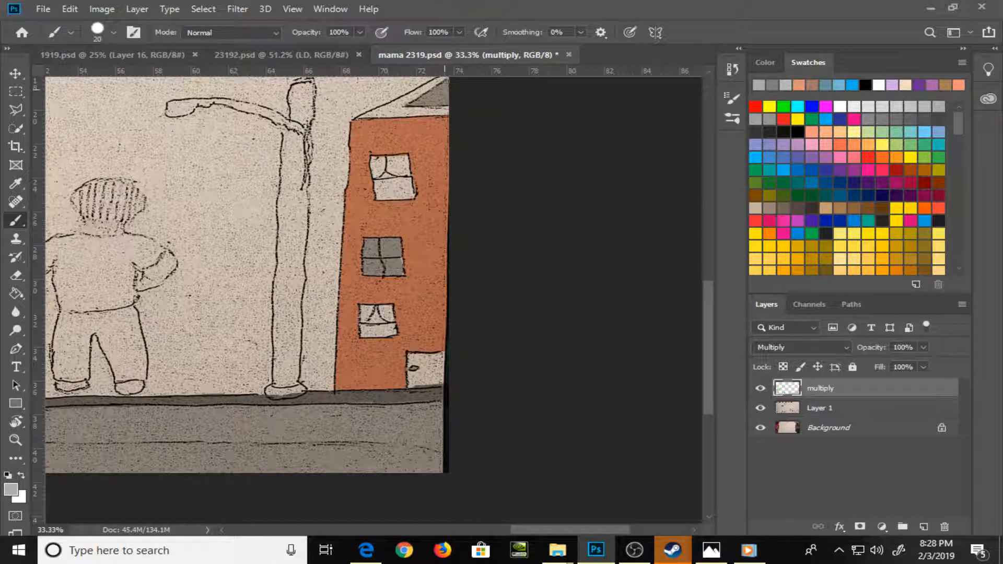
Choose a light green and paint the street lamp's base and pole at brush size 30
left_click_drag(210, 453, 421, 438)
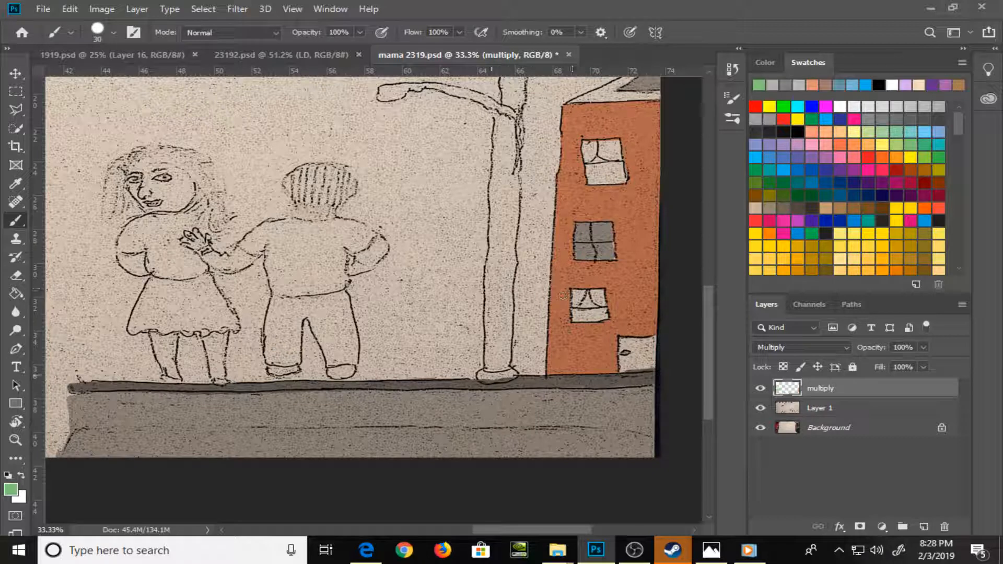
left_click_drag(490, 372, 502, 375)
mouse_move(499, 116)
left_mouse_down()
mouse_move(510, 220)
mouse_move(518, 156)
mouse_move(508, 275)
mouse_move(515, 227)
mouse_move(502, 158)
mouse_move(494, 199)
mouse_move(505, 169)
left_mouse_up()
mouse_move(513, 228)
left_mouse_down()
mouse_move(509, 208)
mouse_move(495, 240)
mouse_move(511, 191)
mouse_move(511, 273)
mouse_move(494, 257)
mouse_move(492, 281)
mouse_move(490, 267)
mouse_move(489, 368)
mouse_move(504, 347)
mouse_move(497, 313)
mouse_move(507, 288)
mouse_move(506, 315)
left_mouse_up()
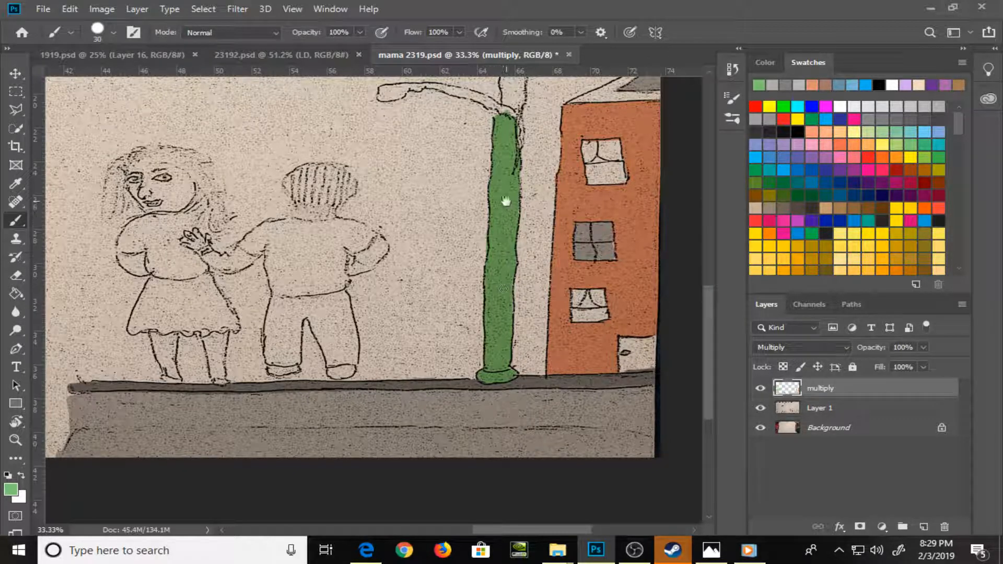
Paint the upper end of the lamp post green, and cover its jagged edge below the arm at brush size 25
left_click_drag(506, 201, 464, 378)
mouse_move(472, 287)
left_mouse_down()
mouse_move(467, 264)
mouse_move(476, 256)
mouse_move(479, 277)
mouse_move(480, 262)
left_mouse_up()
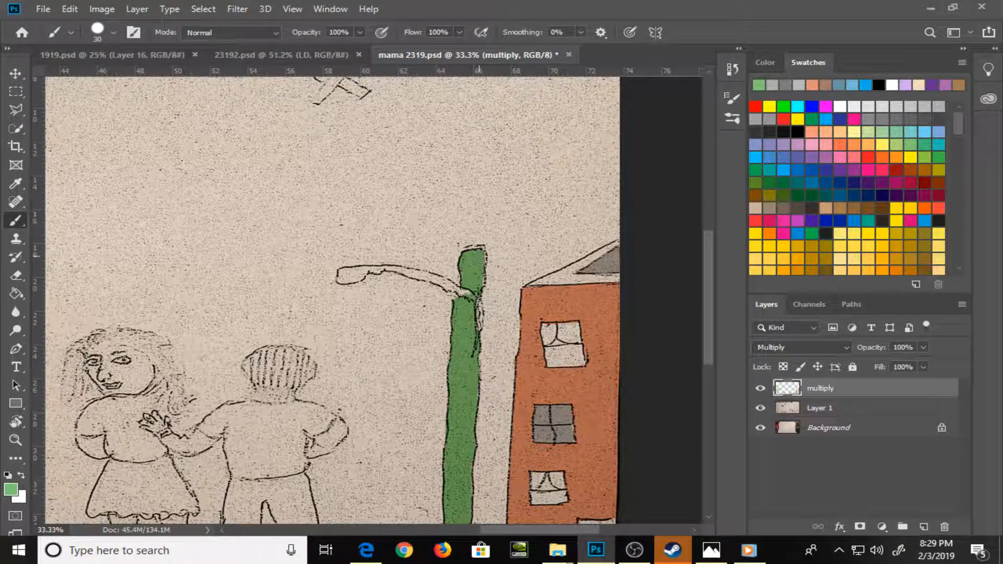
left_click_drag(478, 299, 479, 330)
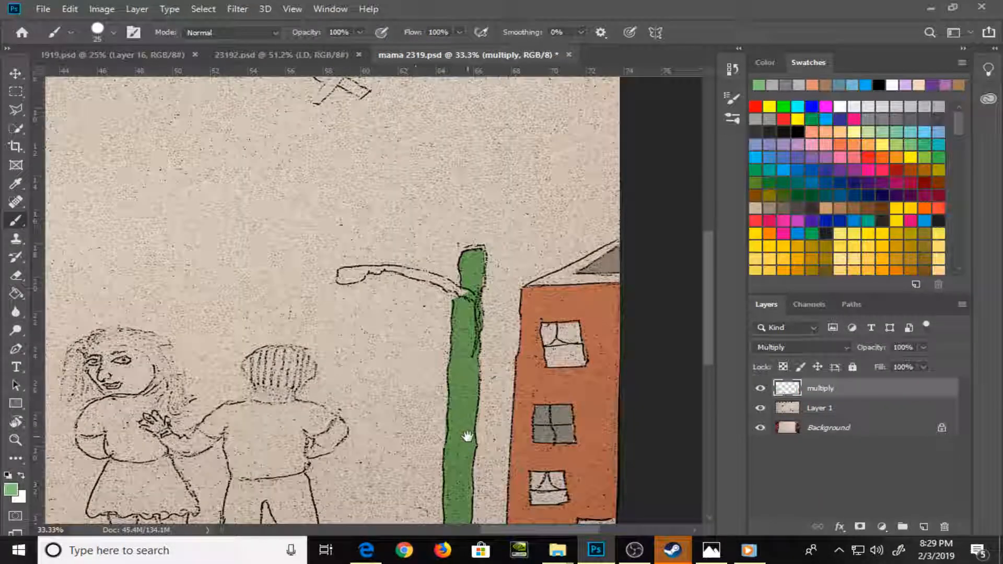
Paint the street lamp's curved arm and lamp head green at brush size 20, and save the document
mouse_move(469, 436)
left_mouse_down()
mouse_move(563, 245)
mouse_move(392, 351)
left_mouse_up()
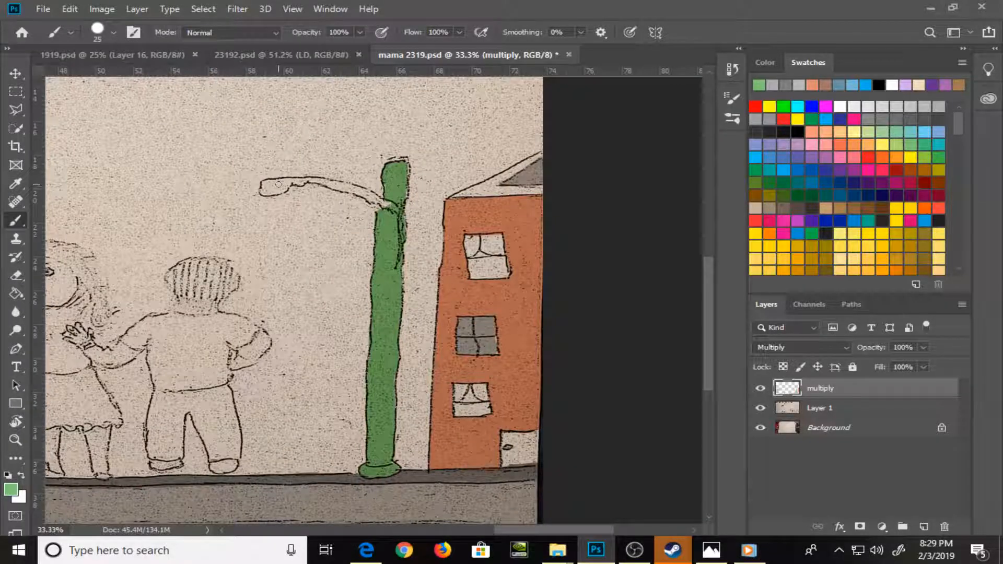
key("bracketleft")
left_click_drag(271, 188, 278, 192)
left_click_drag(281, 183, 333, 183)
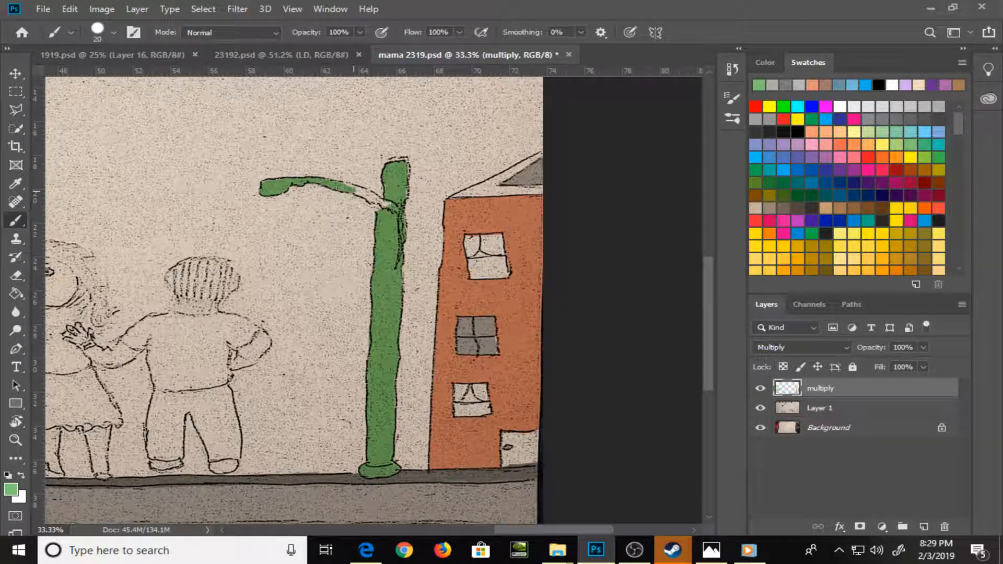
left_click_drag(372, 197, 369, 198)
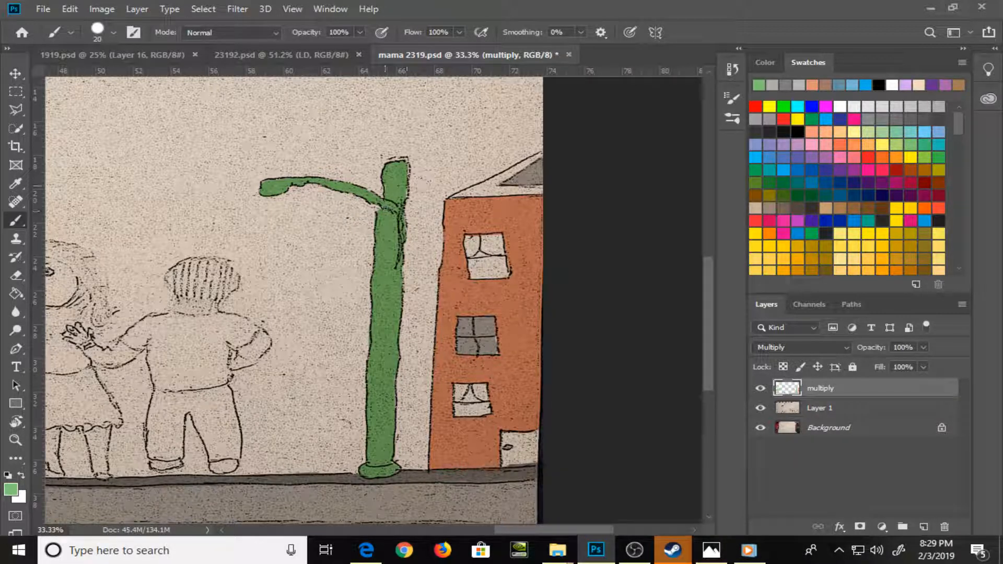
scroll(401, 188, "down", 5)
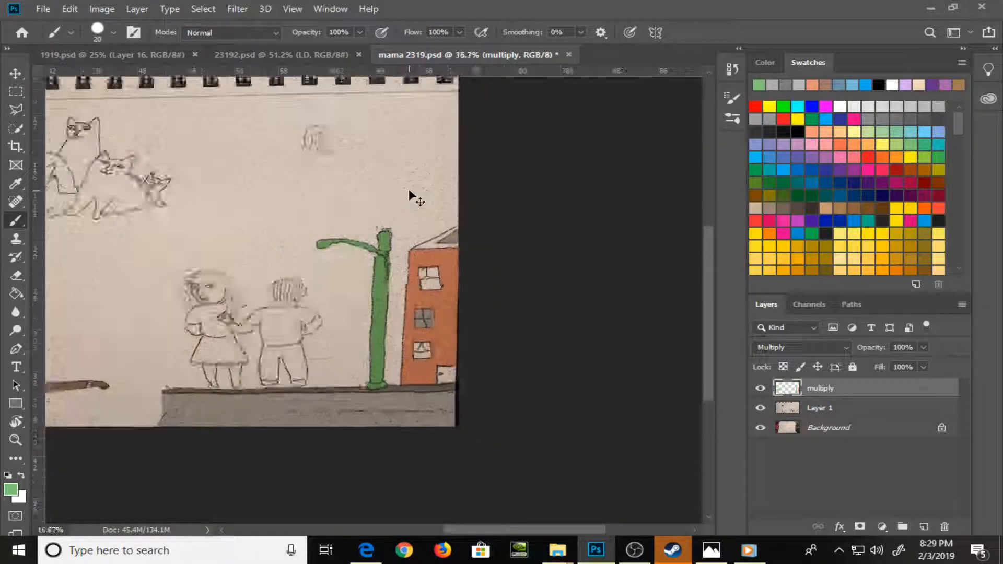
key("ctrl+s")
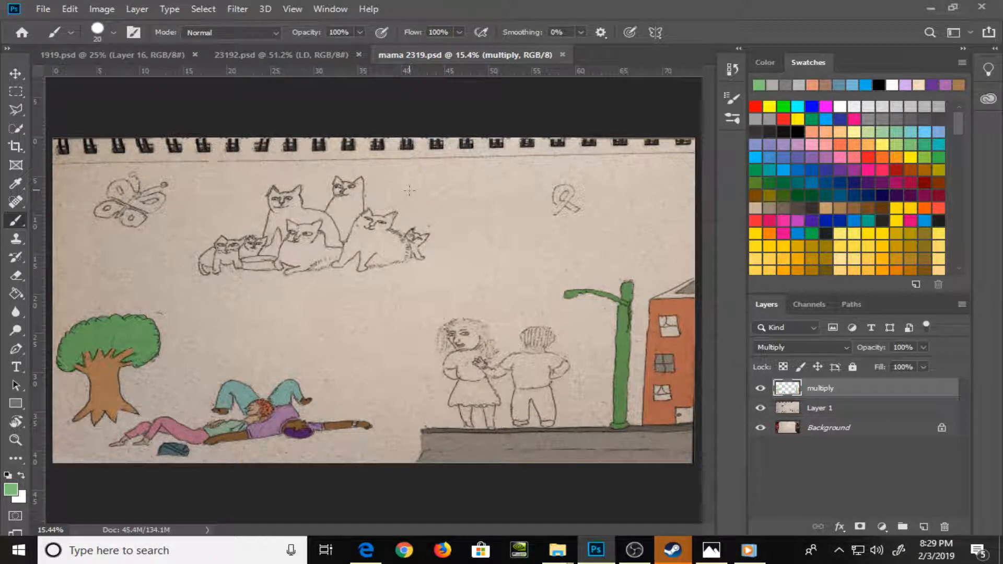
Choose a pink swatch and paint the loop and first tail of the ribbon below the spiral binding at brush size 20
left_click(848, 151)
key("z")
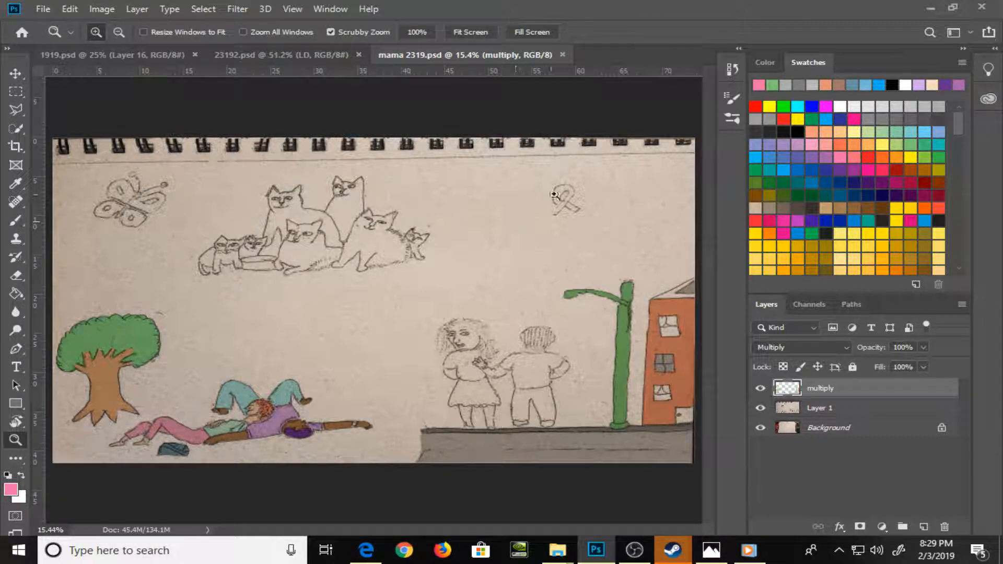
mouse_move(555, 195)
left_mouse_down()
mouse_move(585, 265)
mouse_move(589, 224)
mouse_move(603, 275)
mouse_move(311, 359)
left_mouse_up()
key("b")
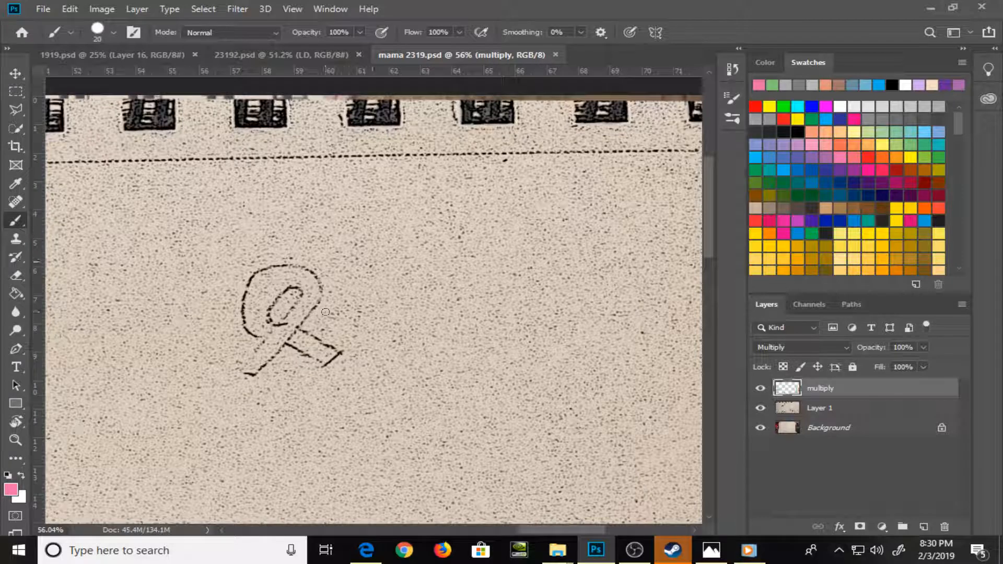
mouse_move(293, 317)
left_mouse_down()
mouse_move(250, 372)
mouse_move(307, 295)
mouse_move(286, 281)
mouse_move(316, 303)
mouse_move(316, 288)
mouse_move(267, 269)
mouse_move(245, 297)
mouse_move(250, 329)
mouse_move(259, 288)
mouse_move(264, 328)
mouse_move(282, 287)
mouse_move(259, 288)
mouse_move(308, 283)
left_mouse_up()
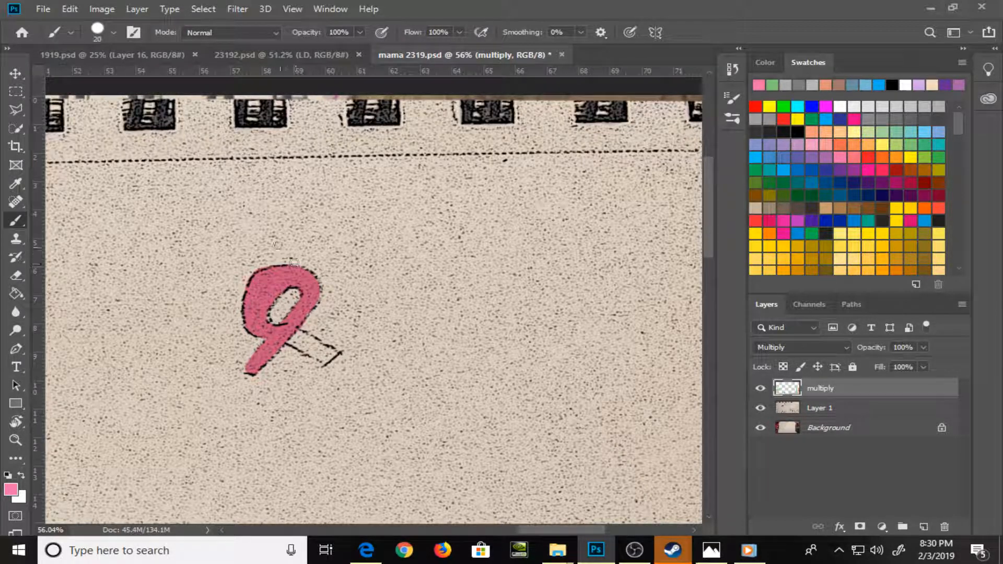
Paint the ribbon's remaining tail pink, and switch to the Eraser
key("e")
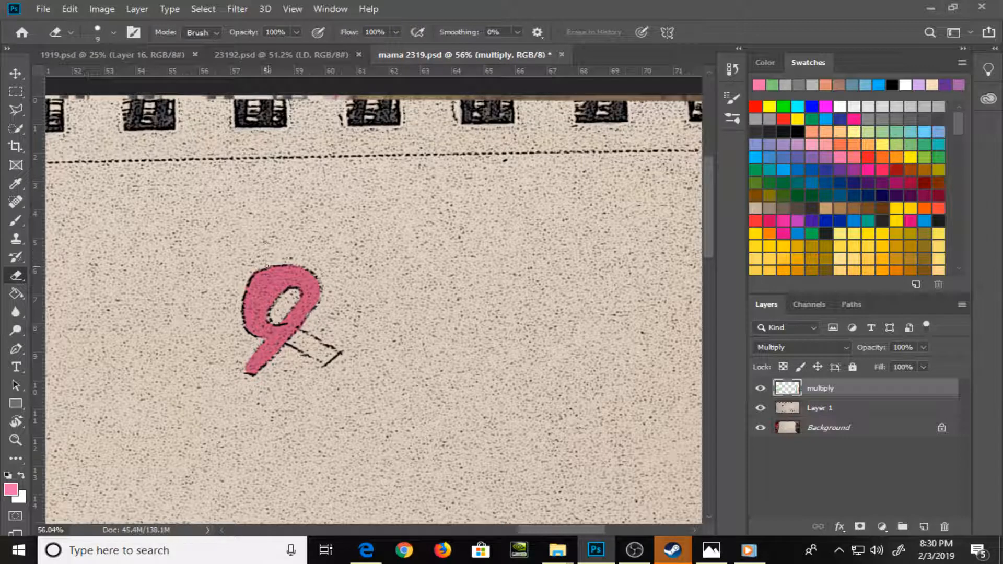
key("b")
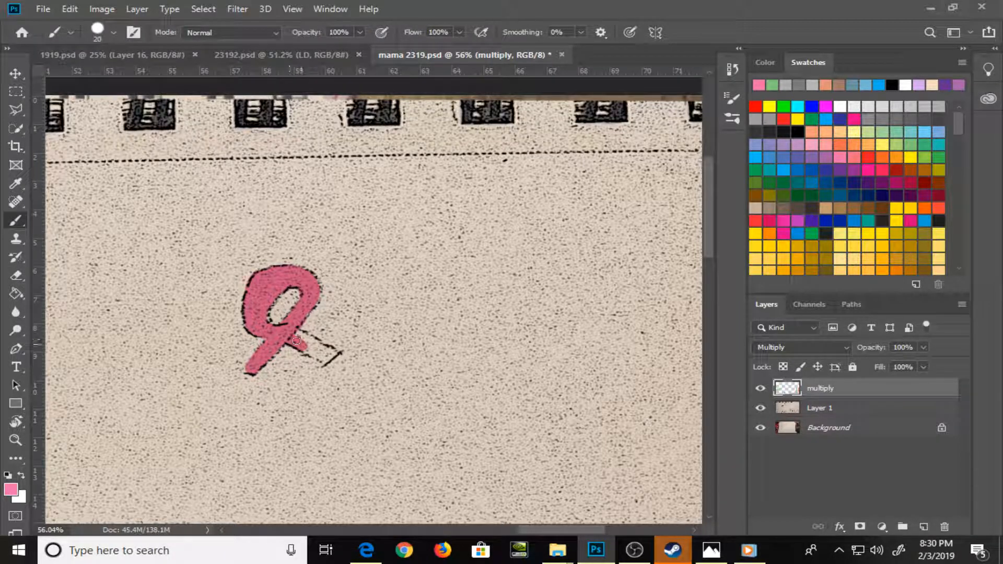
left_click_drag(296, 340, 332, 356)
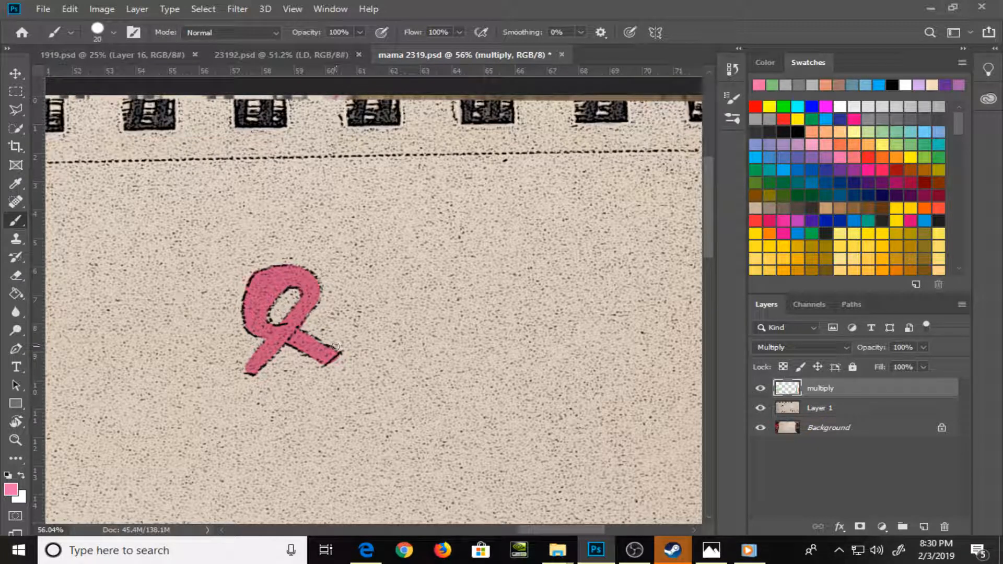
key("e")
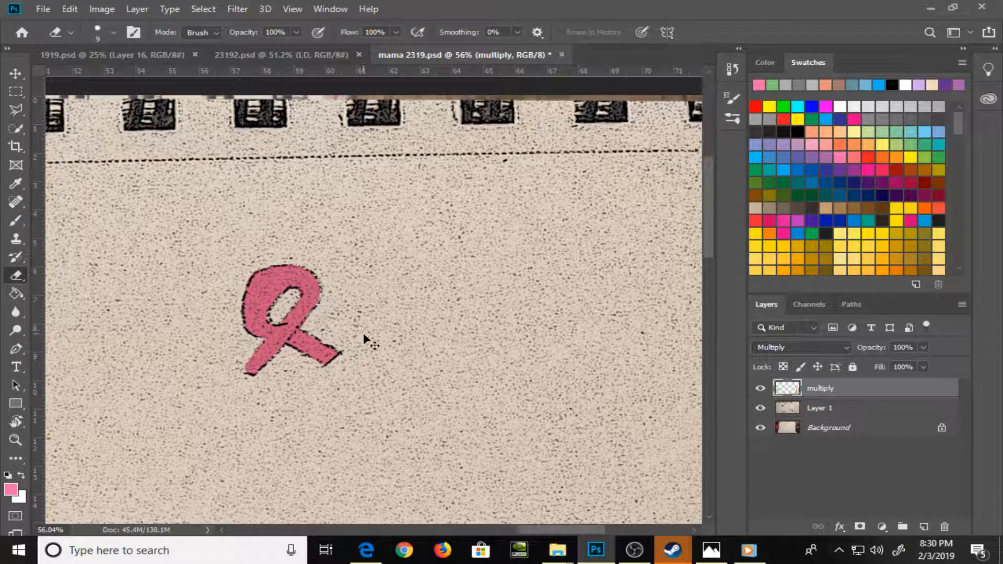
Choose a pale yellow swatch and paint the panes of the orange building's upper curtained window with the Brush at size 20
key("ctrl+0")
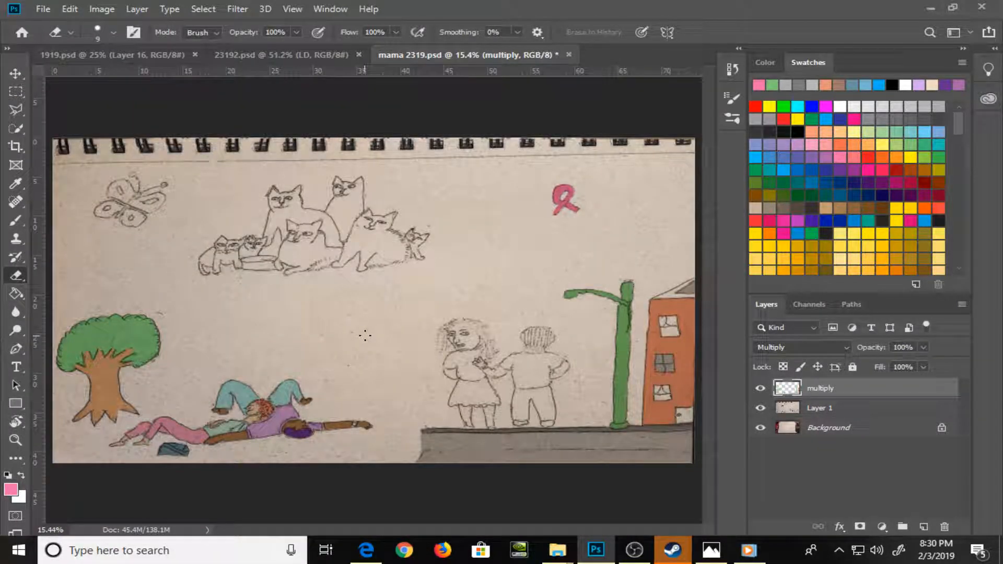
key("z")
left_click_drag(656, 309, 727, 427)
key("space")
left_click_drag(636, 413, 292, 279)
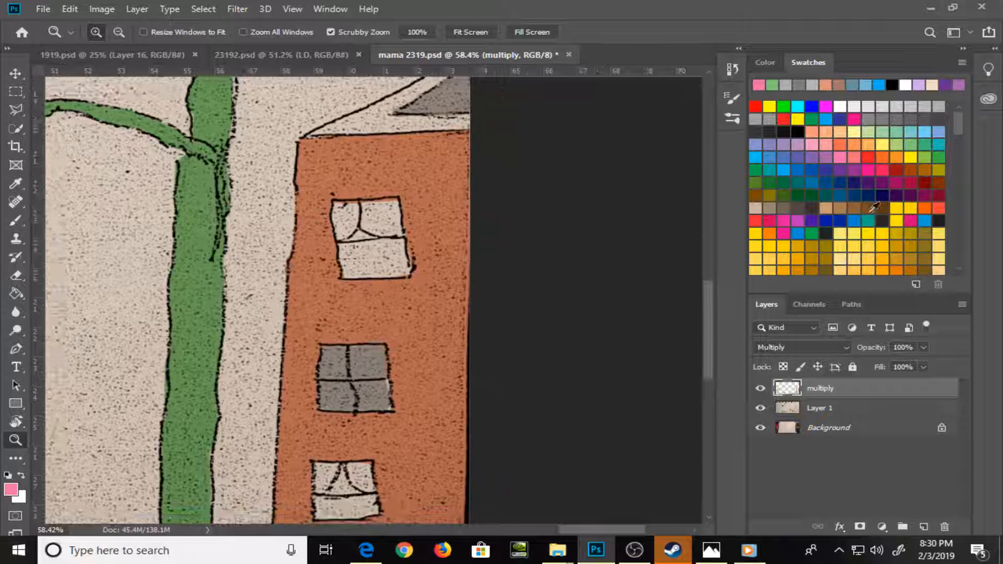
left_click(839, 233)
key("b")
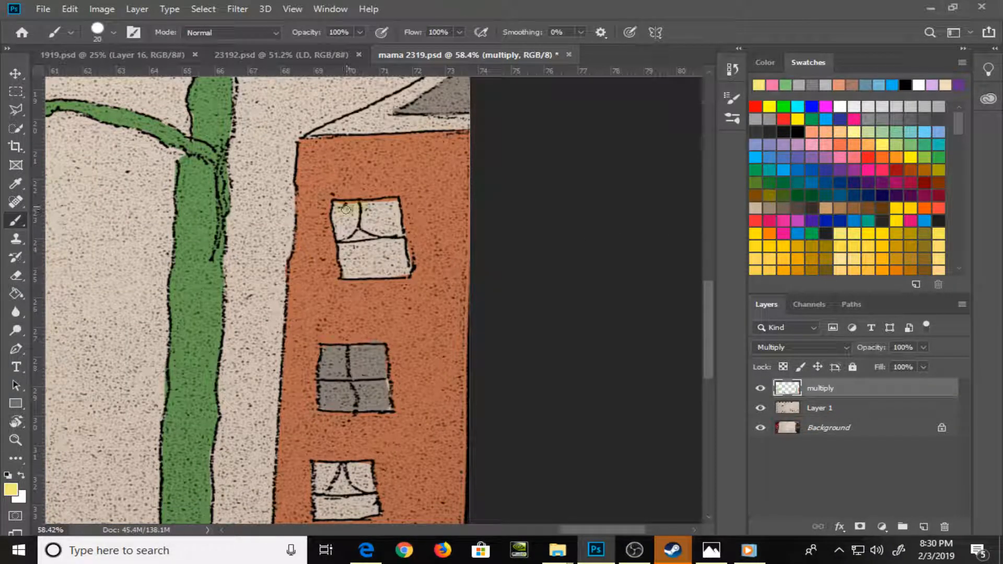
left_click_drag(346, 210, 349, 238)
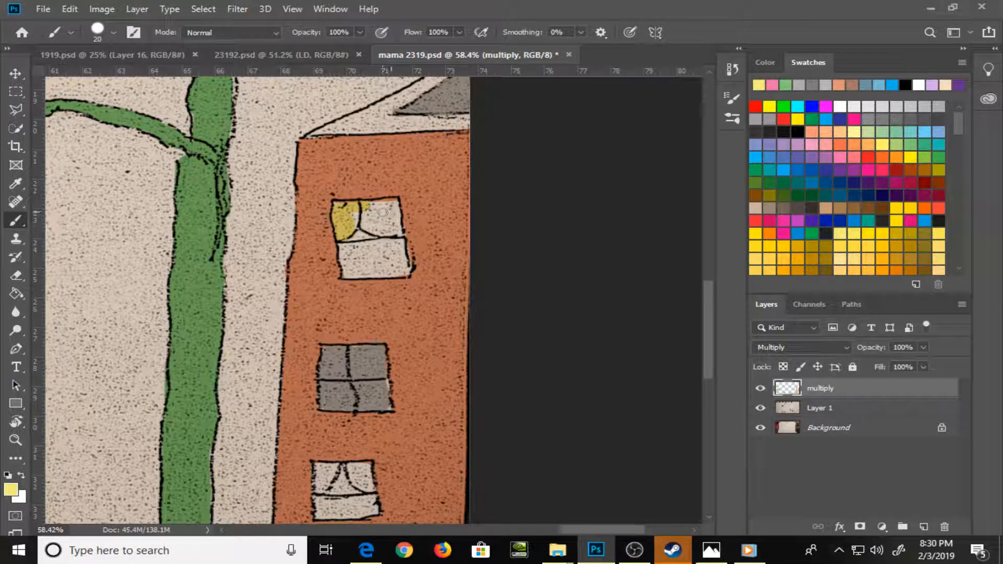
key("ctrl+z")
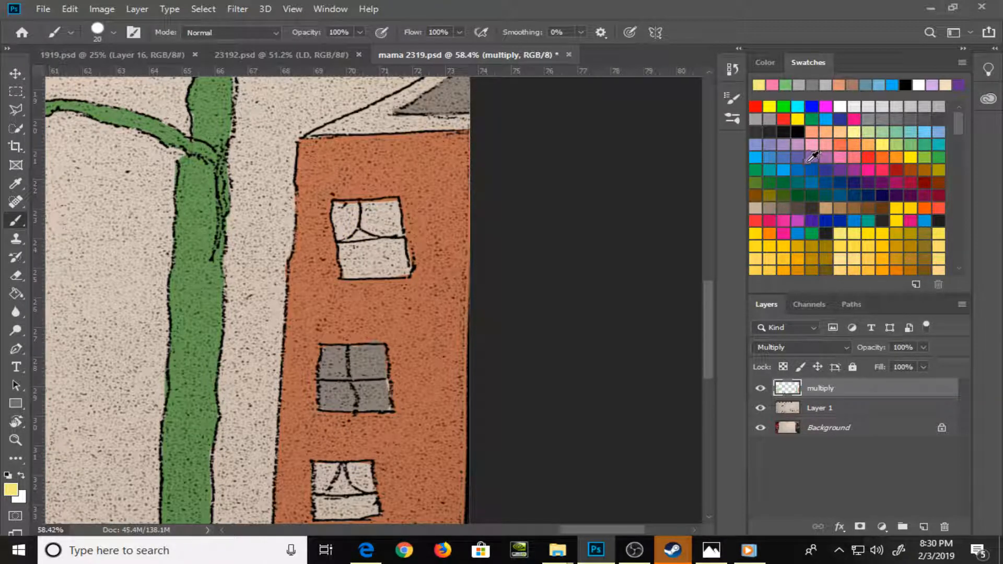
mouse_move(349, 218)
left_mouse_down()
mouse_move(341, 220)
mouse_move(370, 209)
mouse_move(392, 225)
mouse_move(387, 246)
mouse_move(397, 253)
mouse_move(347, 237)
mouse_move(342, 254)
mouse_move(400, 251)
mouse_move(387, 270)
left_mouse_up()
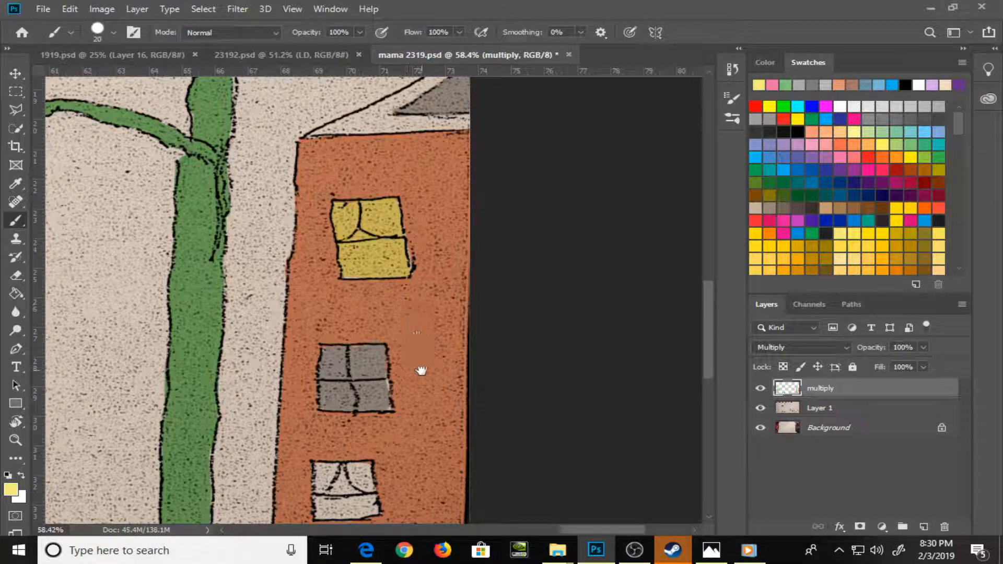
Fill the orange building's lower curtained window with the same pale yellow using the Paint Bucket
left_click_drag(421, 369, 421, 195)
mouse_move(329, 311)
left_mouse_down()
mouse_move(332, 289)
mouse_move(321, 322)
left_mouse_up()
key("ctrl+z")
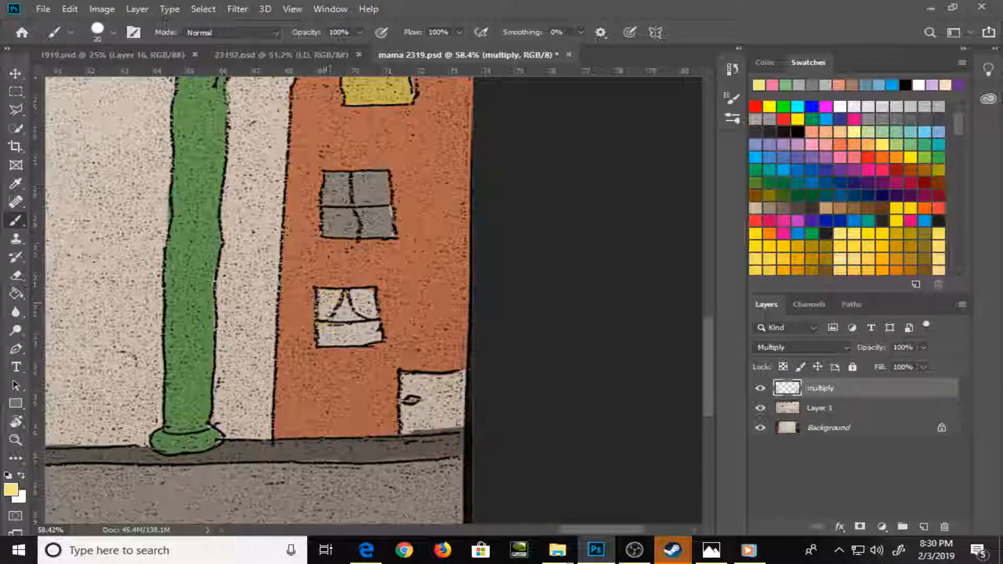
key("g")
left_click(355, 325)
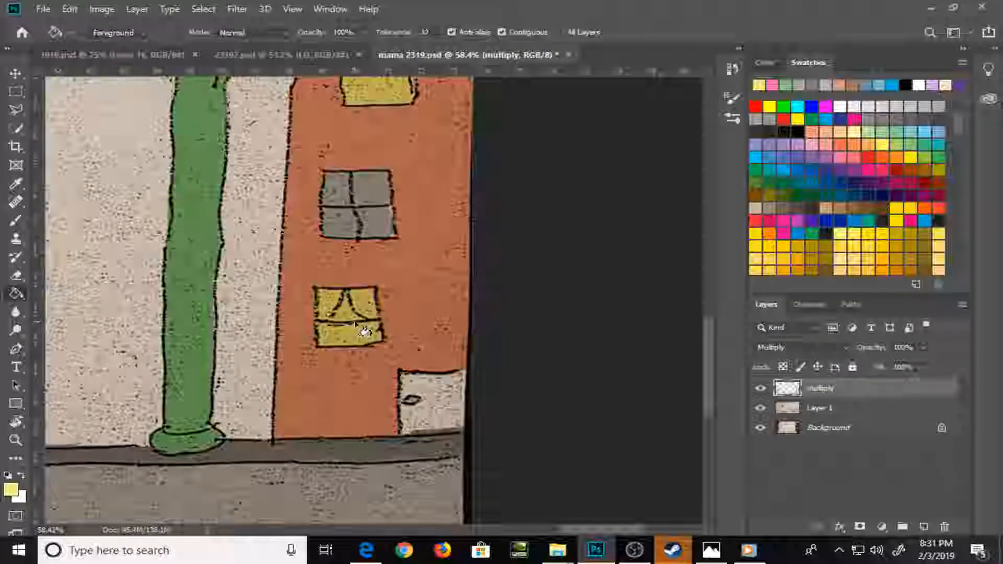
Choose a dark gray swatch and paint the whole door at the base of the orange building with the Brush
key("b")
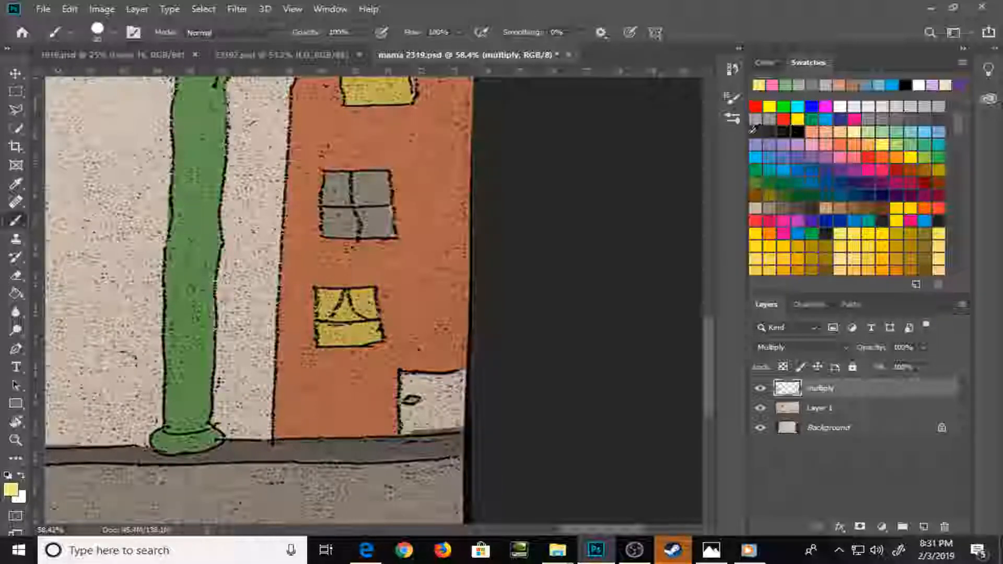
left_click(938, 115)
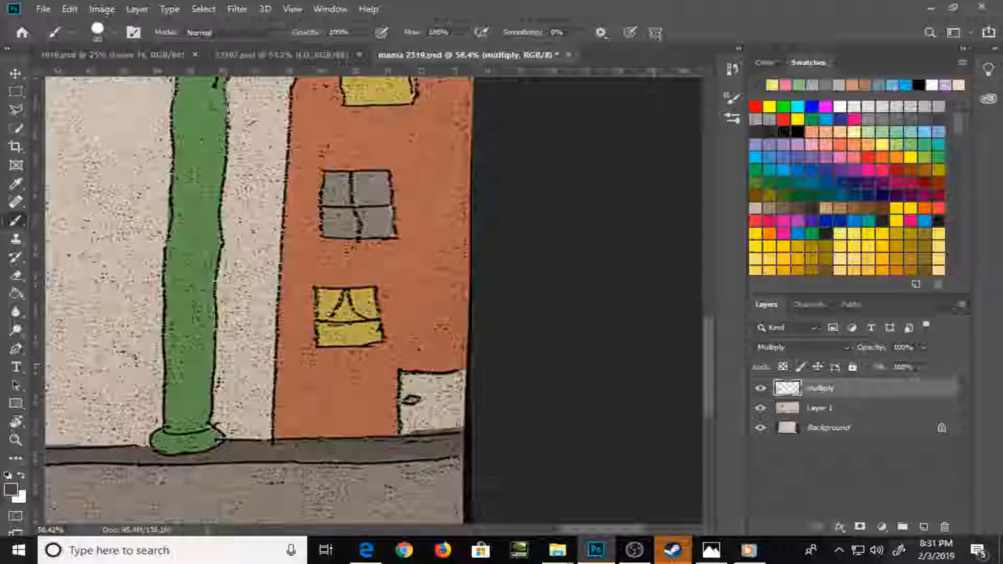
mouse_move(405, 377)
left_mouse_down()
mouse_move(406, 430)
mouse_move(457, 428)
mouse_move(442, 430)
left_mouse_up()
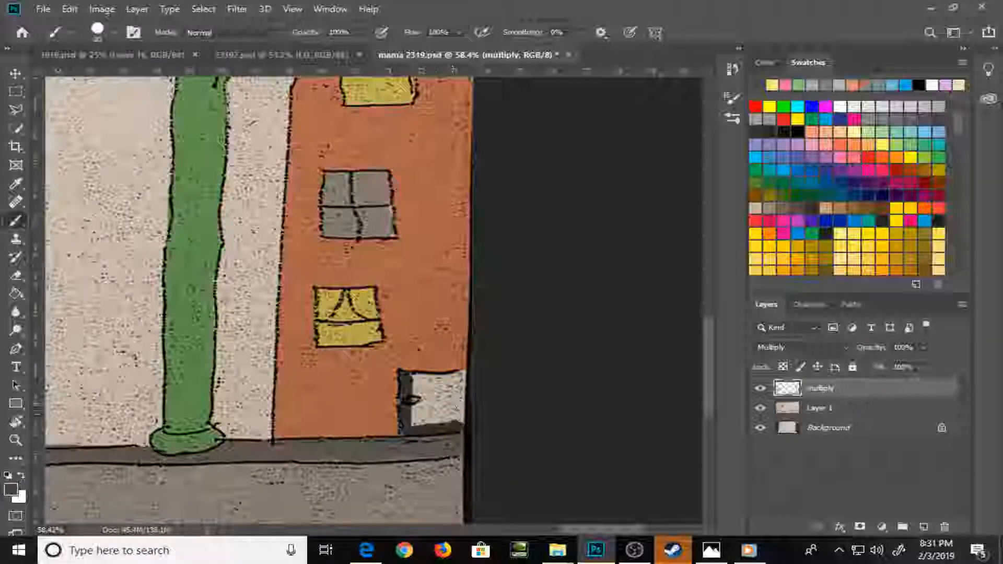
mouse_move(460, 376)
left_mouse_down()
mouse_move(413, 379)
mouse_move(460, 412)
mouse_move(456, 425)
mouse_move(411, 389)
mouse_move(439, 405)
mouse_move(455, 384)
mouse_move(453, 399)
left_mouse_up()
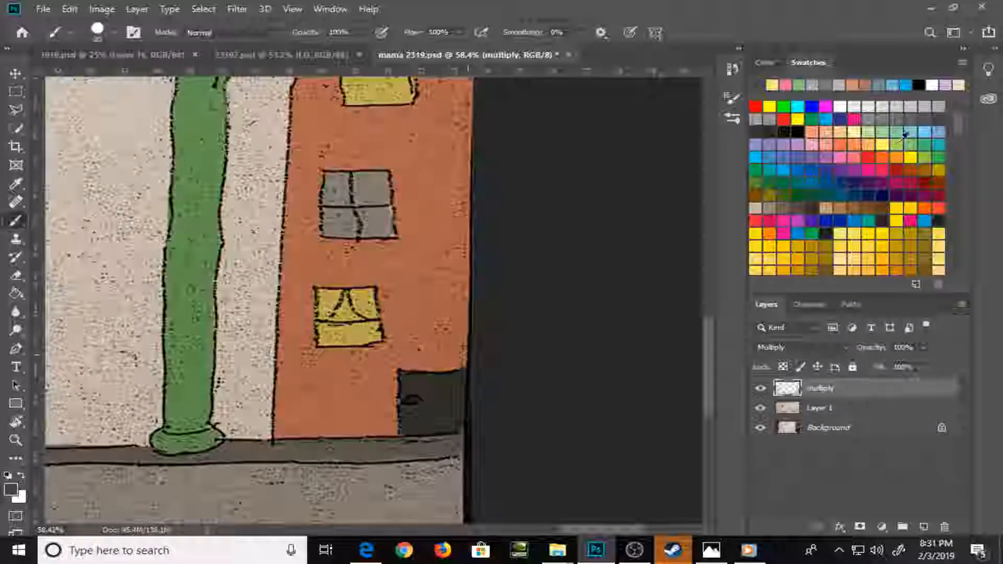
Paint the knob of the dark gray door light gray, and cover it with golden yellow
left_click(897, 106)
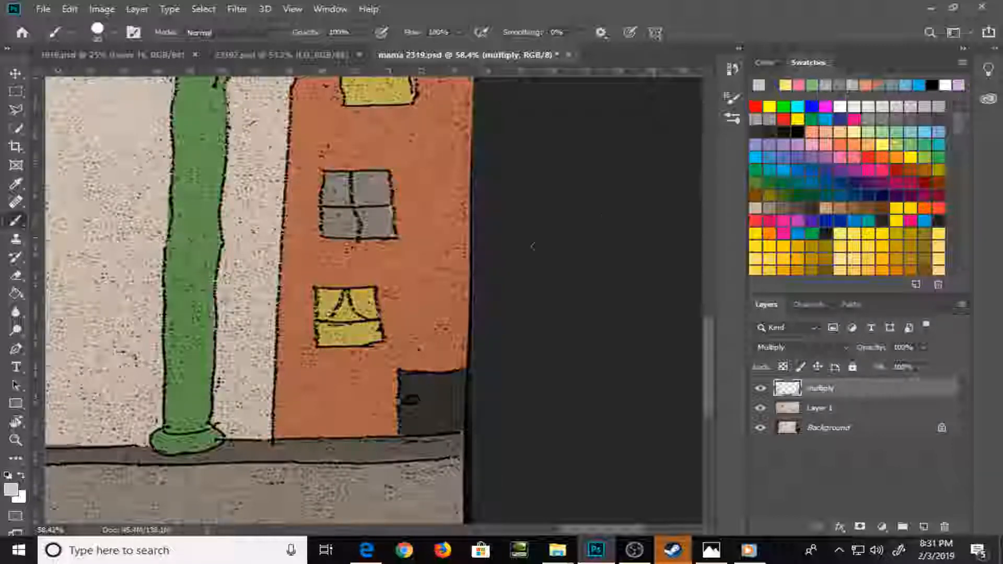
left_click(413, 399)
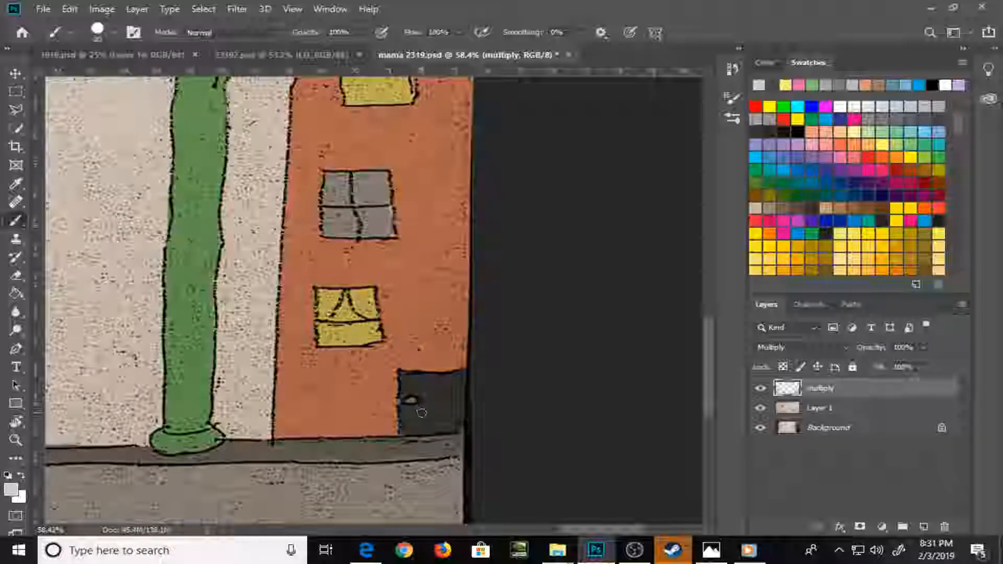
left_click(867, 233)
left_click(412, 401)
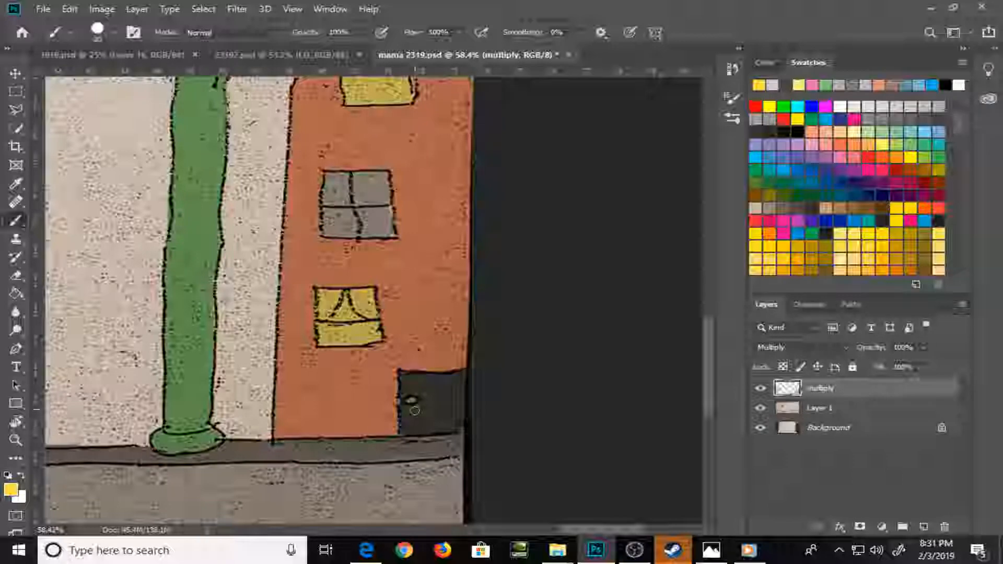
mouse_move(208, 355)
left_mouse_down()
mouse_move(380, 376)
mouse_move(492, 402)
left_mouse_up()
left_click_drag(323, 320, 524, 319)
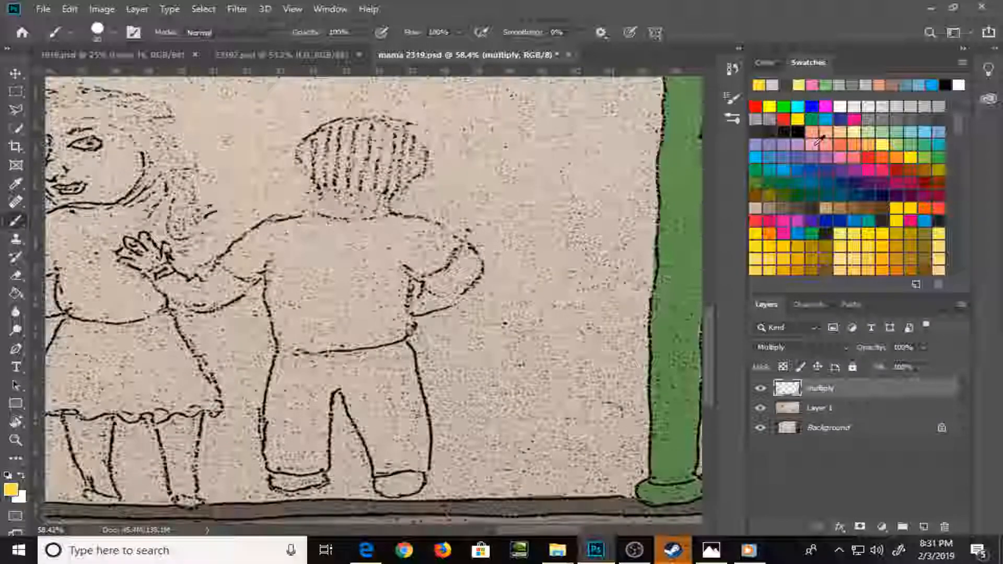
left_click(796, 145)
mouse_move(320, 162)
left_mouse_down()
mouse_move(317, 145)
mouse_move(308, 148)
mouse_move(316, 168)
mouse_move(317, 133)
mouse_move(327, 141)
mouse_move(320, 176)
left_mouse_up()
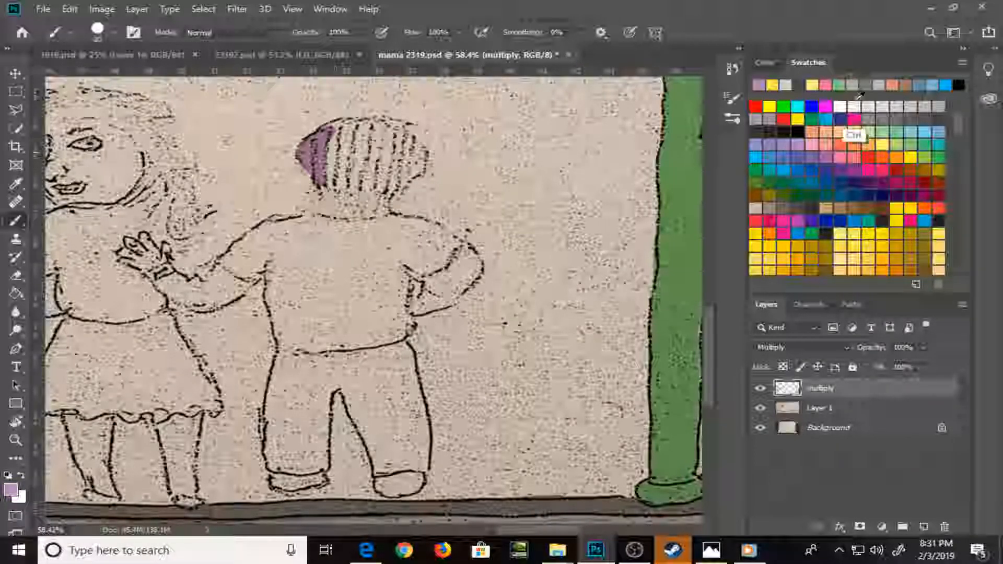
key("ctrl+z")
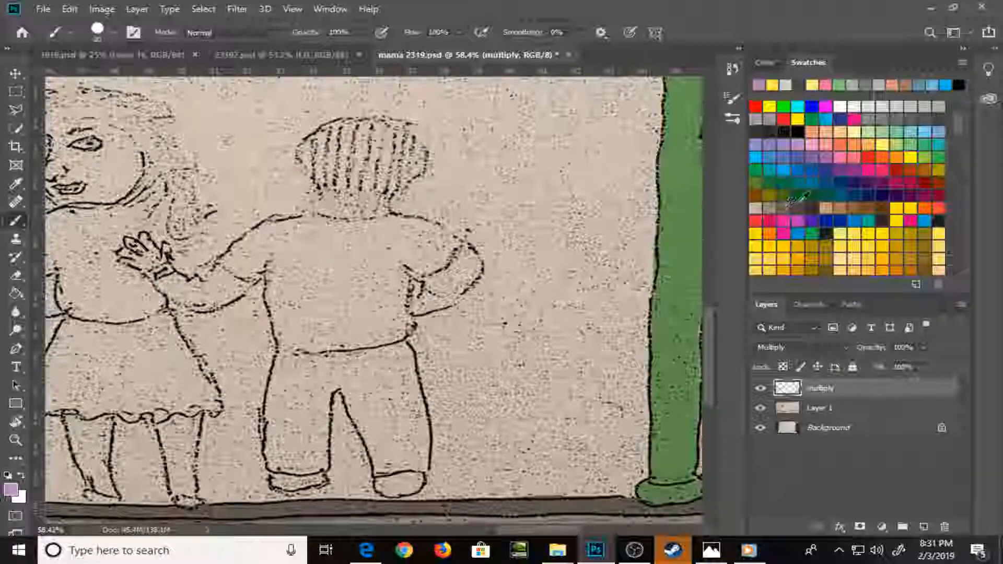
Choose a tan swatch and paint the hand and both forearms of the standing figure seen from behind
left_click(836, 205)
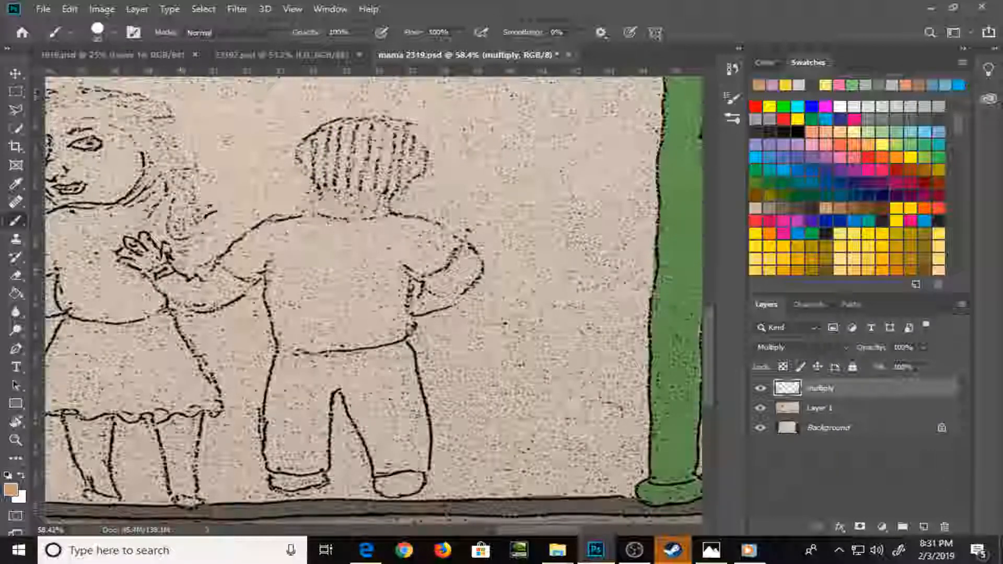
mouse_move(137, 264)
left_mouse_down()
mouse_move(122, 254)
mouse_move(128, 244)
mouse_move(137, 252)
mouse_move(137, 239)
mouse_move(163, 250)
mouse_move(145, 268)
mouse_move(155, 265)
left_mouse_up()
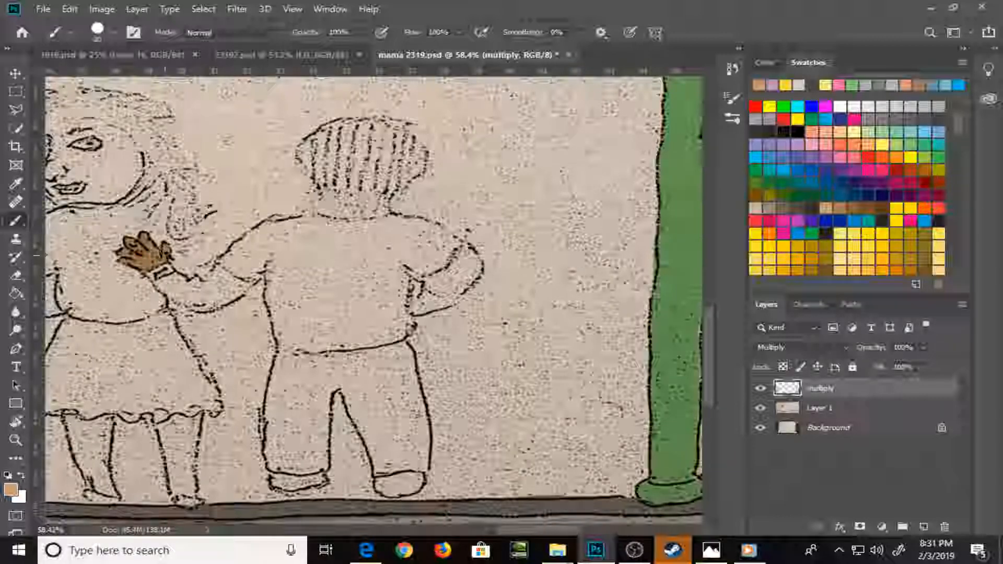
mouse_move(166, 282)
left_mouse_down()
mouse_move(182, 284)
mouse_move(161, 282)
mouse_move(170, 291)
mouse_move(233, 273)
mouse_move(253, 282)
mouse_move(238, 306)
mouse_move(178, 308)
mouse_move(230, 301)
mouse_move(230, 276)
mouse_move(248, 283)
left_mouse_up()
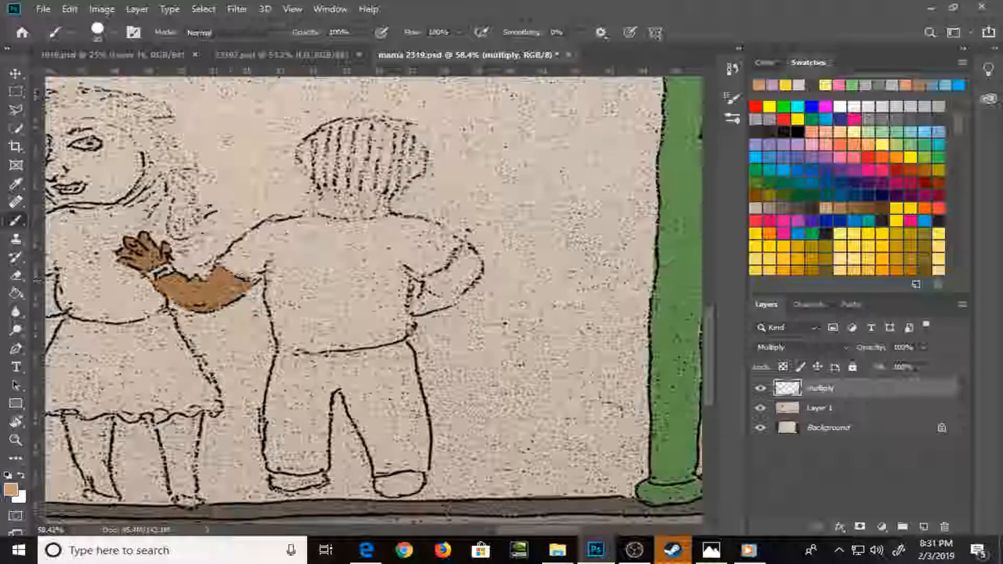
mouse_move(430, 278)
left_mouse_down()
mouse_move(422, 311)
mouse_move(413, 298)
mouse_move(454, 282)
mouse_move(455, 261)
mouse_move(471, 256)
mouse_move(473, 273)
mouse_move(477, 264)
left_mouse_up()
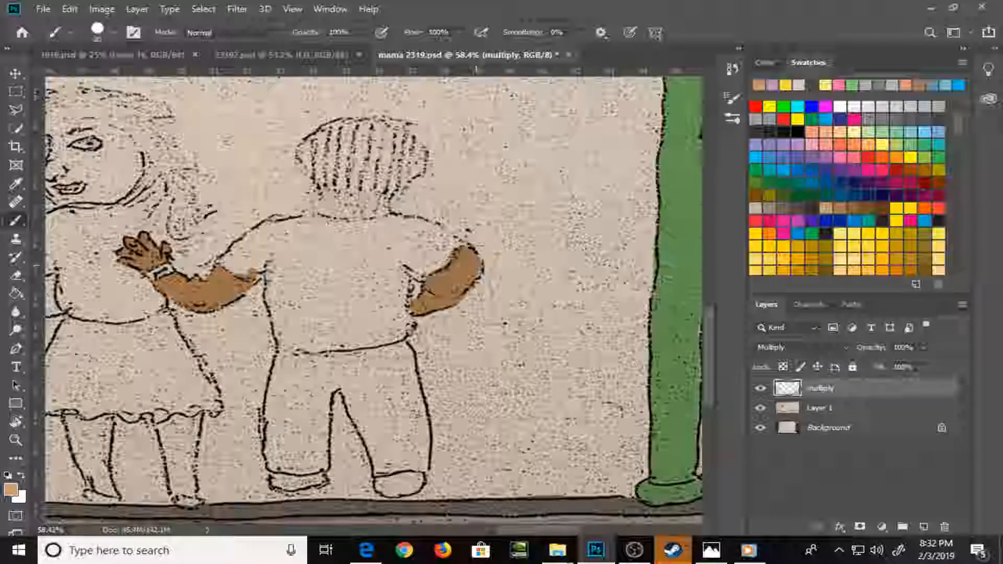
Paint both ears, the sides of the head and the neck of the figure seen from behind tan
left_click(304, 152)
mouse_move(311, 140)
left_mouse_down()
mouse_move(299, 158)
mouse_move(316, 166)
mouse_move(306, 182)
mouse_move(308, 156)
mouse_move(323, 208)
mouse_move(353, 220)
mouse_move(332, 221)
mouse_move(388, 220)
left_mouse_up()
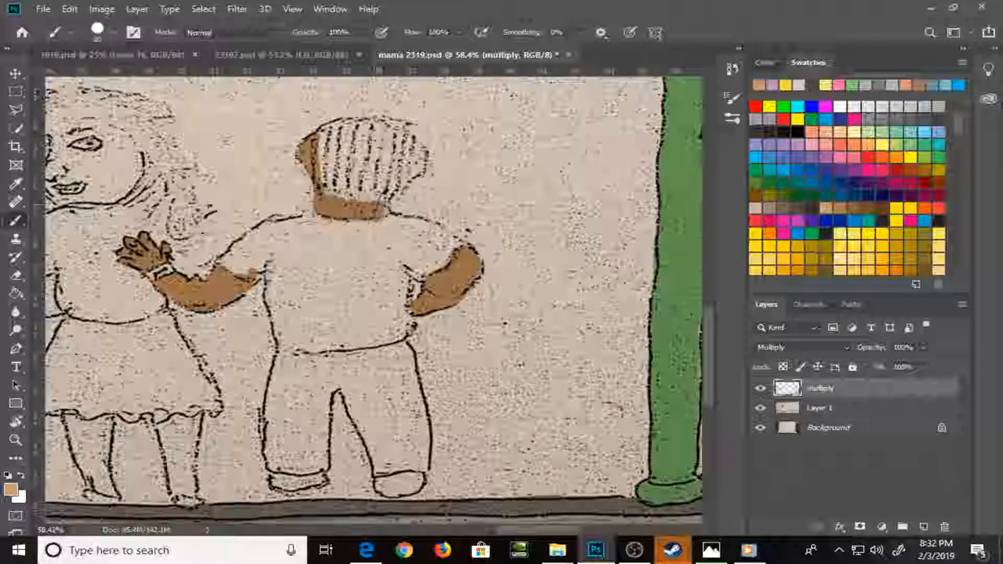
mouse_move(418, 149)
left_mouse_down()
mouse_move(416, 179)
mouse_move(389, 213)
left_mouse_up()
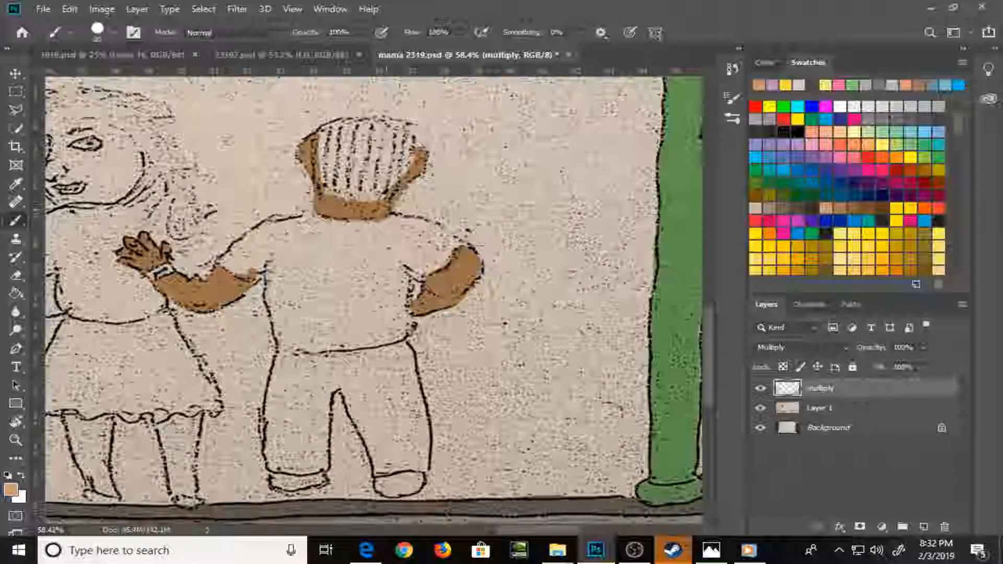
left_click_drag(411, 165, 413, 148)
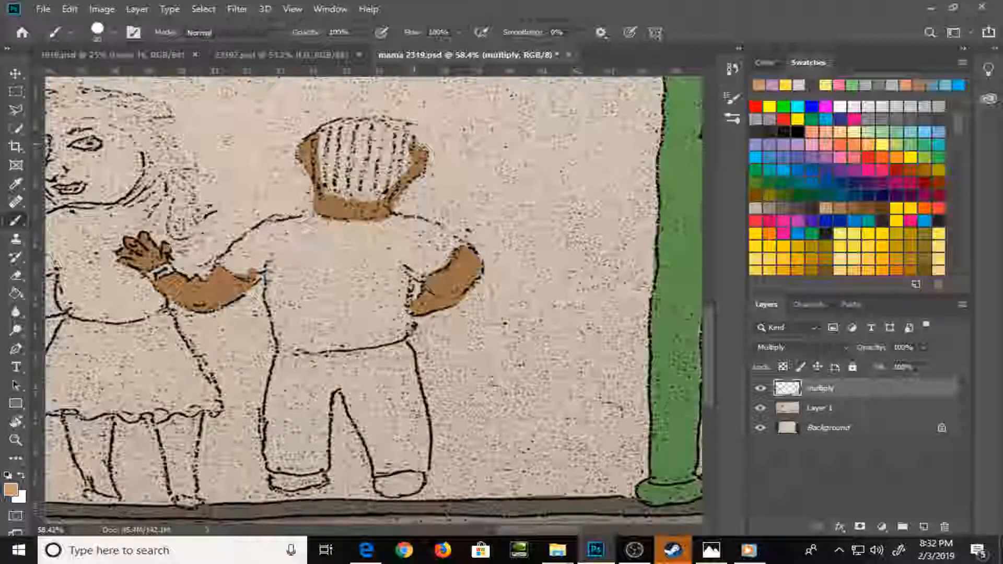
Choose a light yellow-green swatch and paint the striped hair of the figure seen from behind
left_click(897, 144)
mouse_move(315, 135)
left_mouse_down()
mouse_move(327, 190)
mouse_move(363, 204)
mouse_move(395, 178)
mouse_move(410, 139)
mouse_move(371, 121)
mouse_move(329, 126)
mouse_move(326, 180)
mouse_move(345, 131)
mouse_move(361, 193)
mouse_move(387, 139)
mouse_move(373, 188)
mouse_move(384, 129)
mouse_move(395, 188)
mouse_move(400, 136)
left_mouse_up()
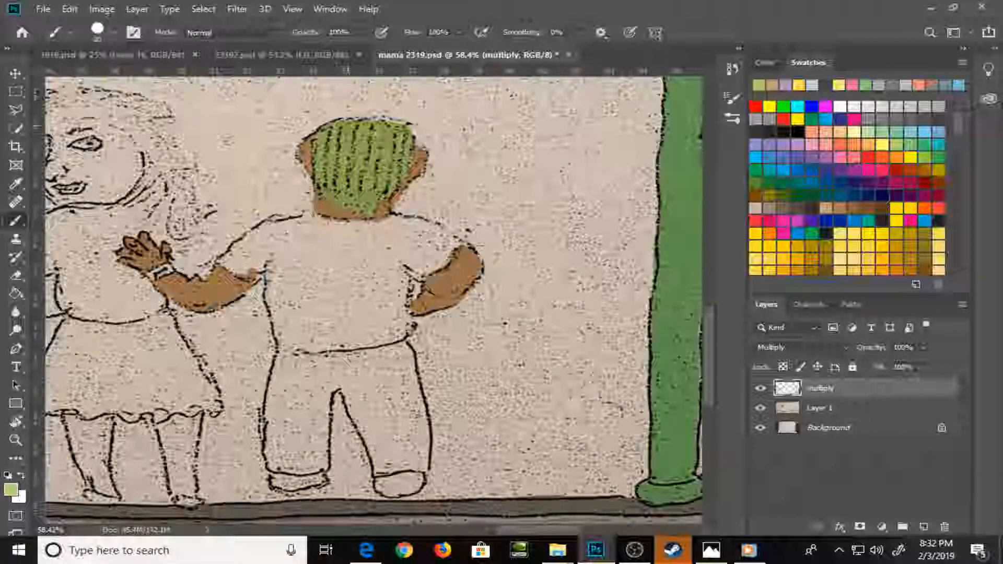
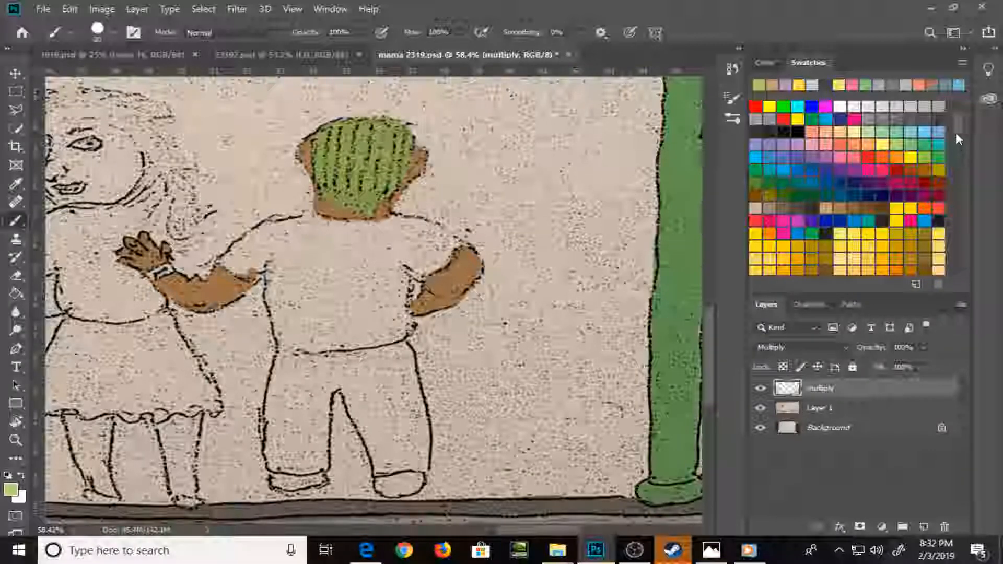
Choose a bright yellow swatch, reduce the brush size, and paint the bracelet on the wrist of the figure seen from behind
left_click_drag(955, 131, 961, 197)
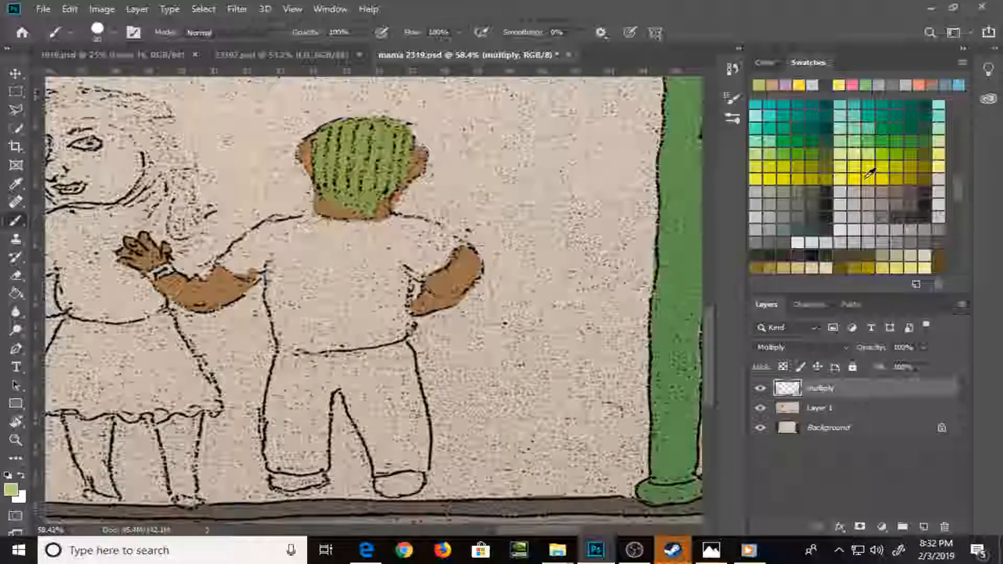
left_click(882, 166)
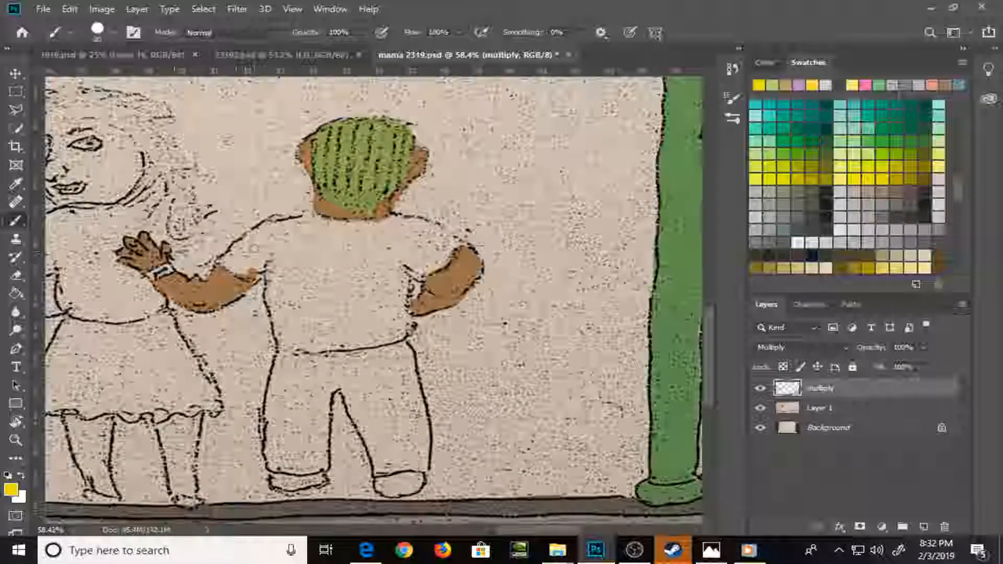
key("bracketleft")
key("bracketleft")
mouse_move(160, 272)
left_mouse_down()
mouse_move(152, 278)
mouse_move(170, 269)
left_mouse_up()
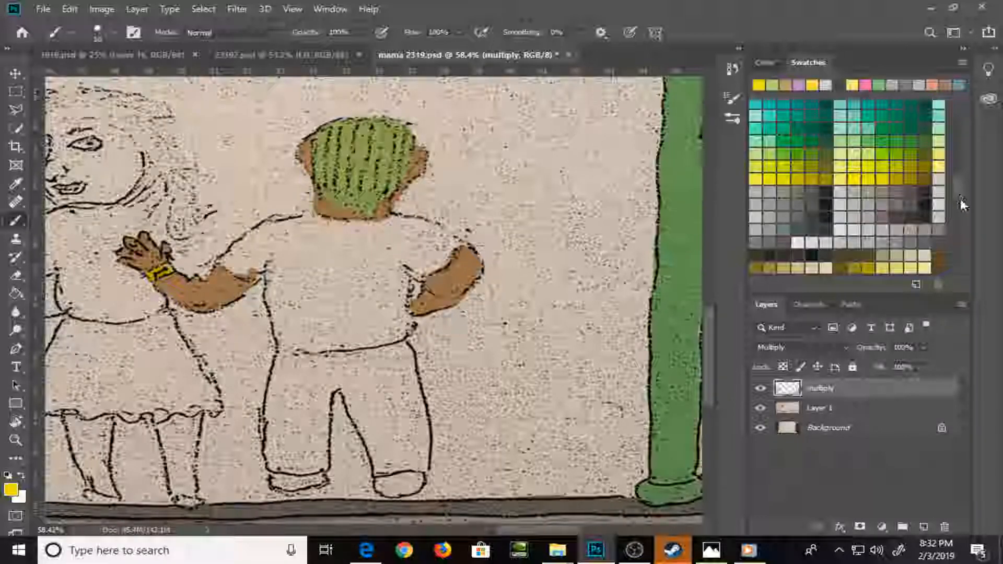
Choose a muted mauve swatch, outline the shirt of the figure seen from behind with a larger brush, and fill it with the Paint Bucket
left_click_drag(960, 198, 958, 208)
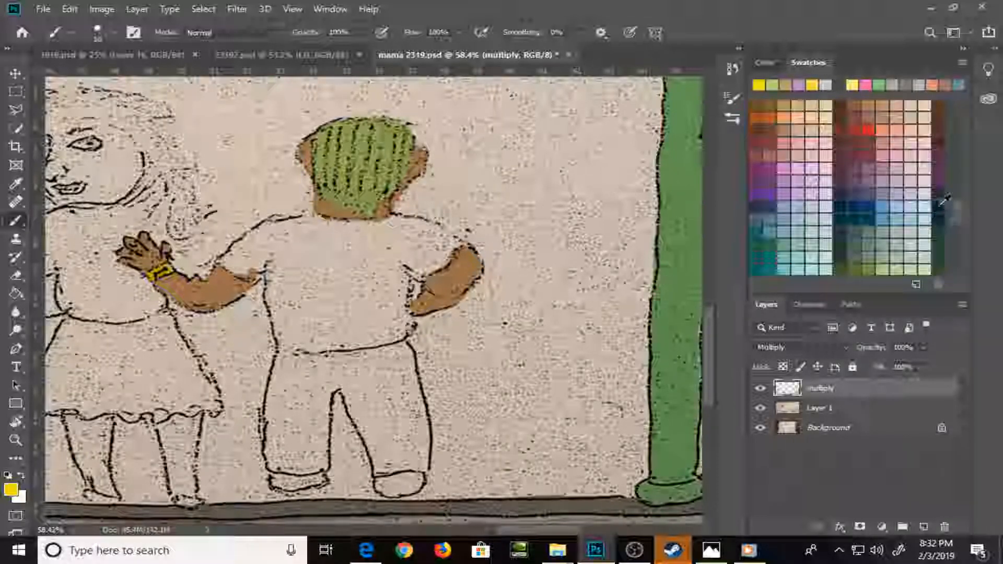
left_click(872, 170)
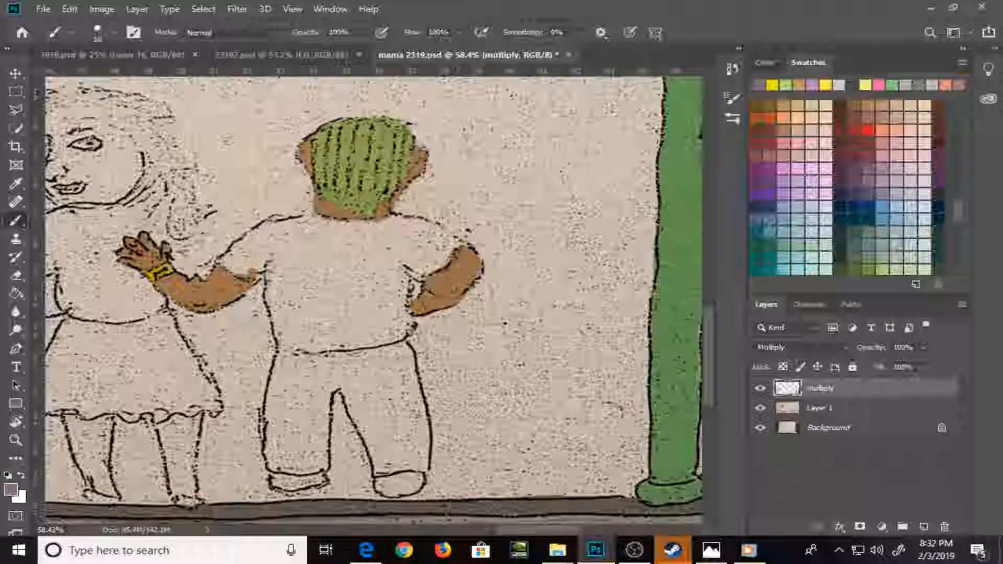
key("]")
mouse_move(221, 259)
left_mouse_down()
mouse_move(238, 272)
mouse_move(264, 265)
mouse_move(241, 242)
mouse_move(313, 217)
mouse_move(418, 223)
mouse_move(465, 246)
mouse_move(448, 266)
mouse_move(407, 269)
left_mouse_up()
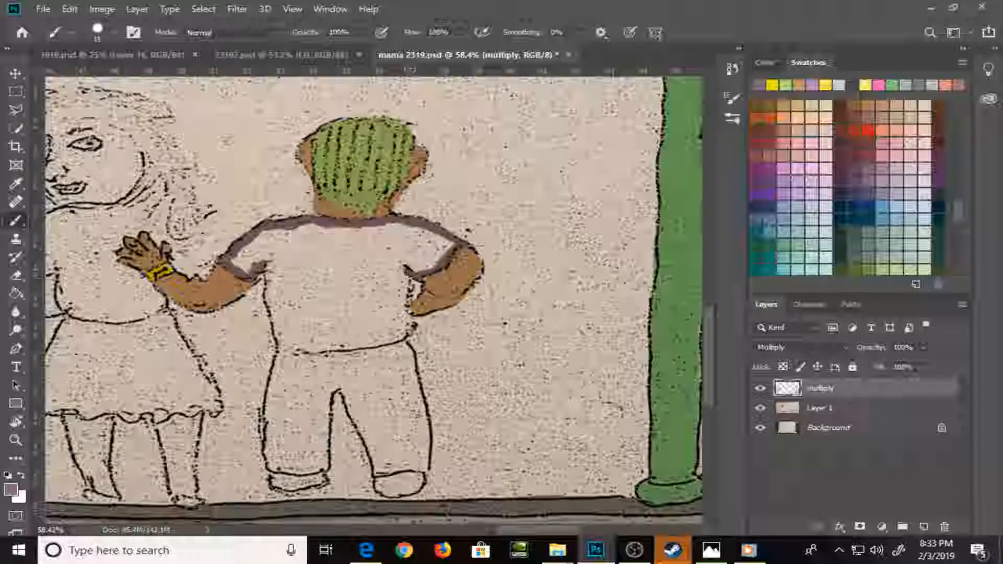
mouse_move(267, 269)
left_mouse_down()
mouse_move(281, 350)
mouse_move(386, 339)
left_mouse_up()
mouse_move(404, 302)
left_mouse_down()
mouse_move(407, 334)
mouse_move(387, 340)
left_mouse_up()
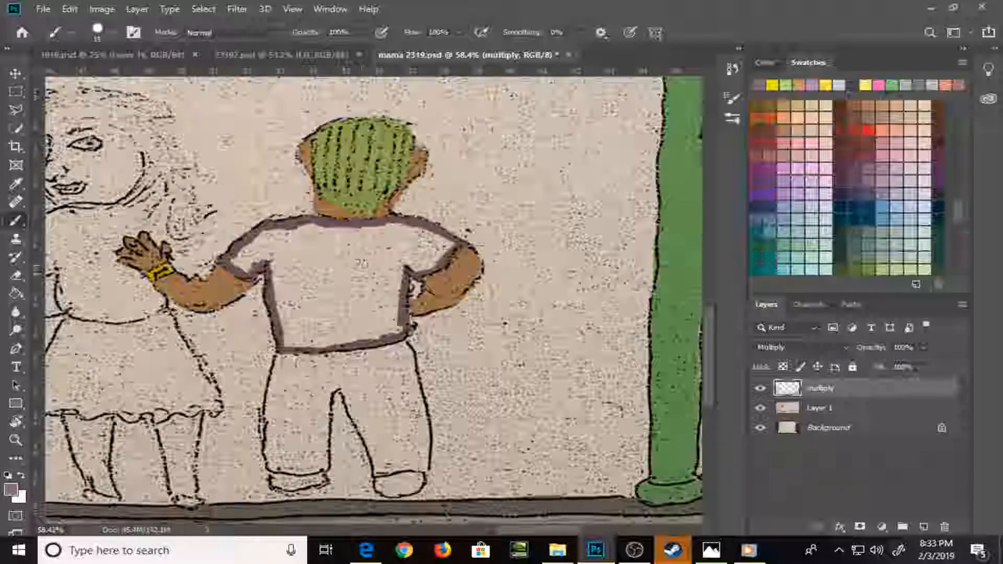
key("g")
left_click(353, 290)
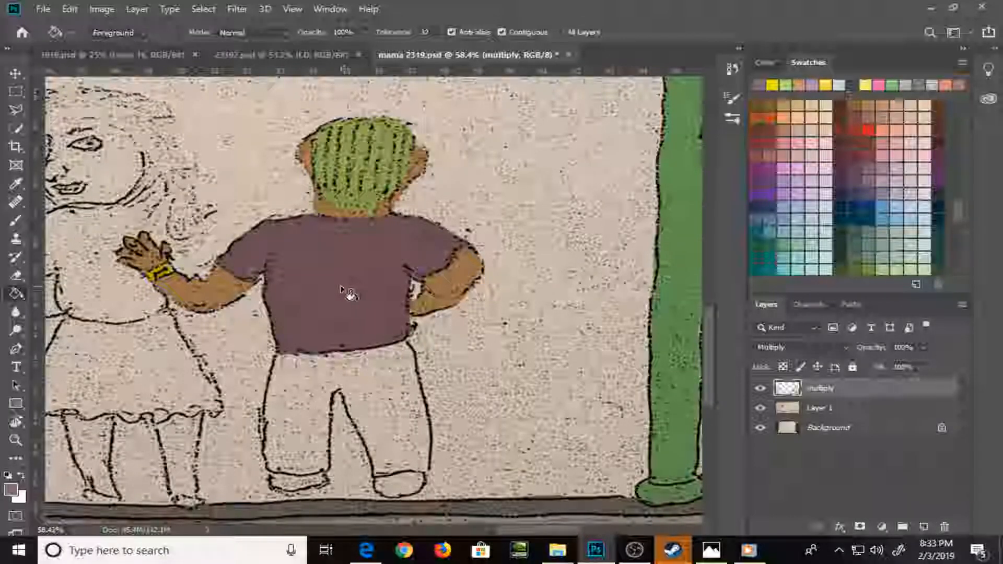
Choose a grayish teal swatch, brush around the inside edges of the same figure's trousers, and fill them with the Paint Bucket
key("b")
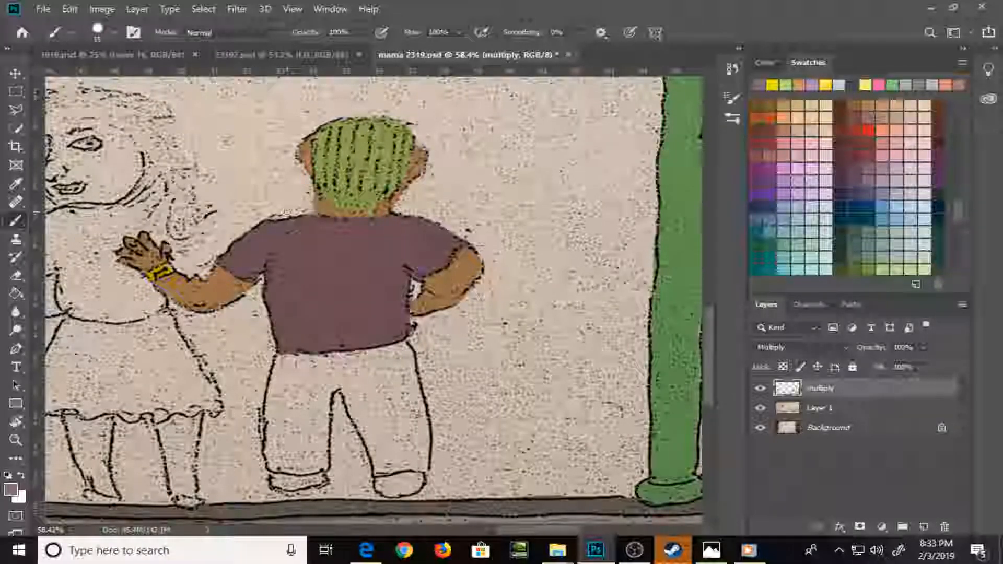
left_click(787, 236)
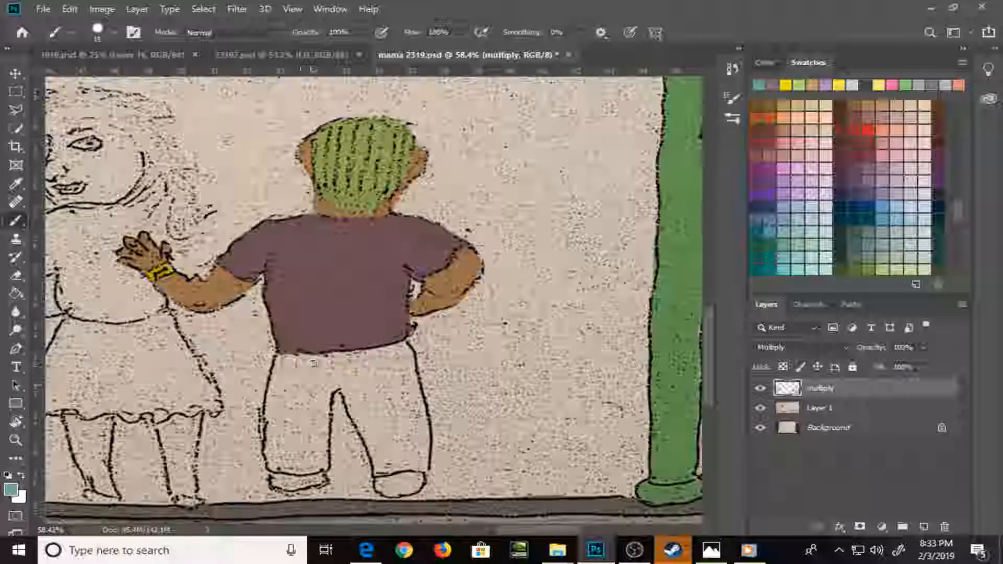
mouse_move(285, 381)
left_mouse_down()
mouse_move(276, 361)
mouse_move(384, 357)
mouse_move(401, 346)
mouse_move(408, 372)
mouse_move(414, 346)
mouse_move(425, 448)
left_mouse_up()
mouse_move(424, 405)
left_mouse_down()
mouse_move(424, 465)
mouse_move(379, 473)
mouse_move(421, 469)
mouse_move(375, 465)
mouse_move(346, 401)
mouse_move(320, 402)
mouse_move(326, 468)
mouse_move(277, 471)
mouse_move(267, 464)
mouse_move(267, 384)
mouse_move(272, 467)
left_mouse_up()
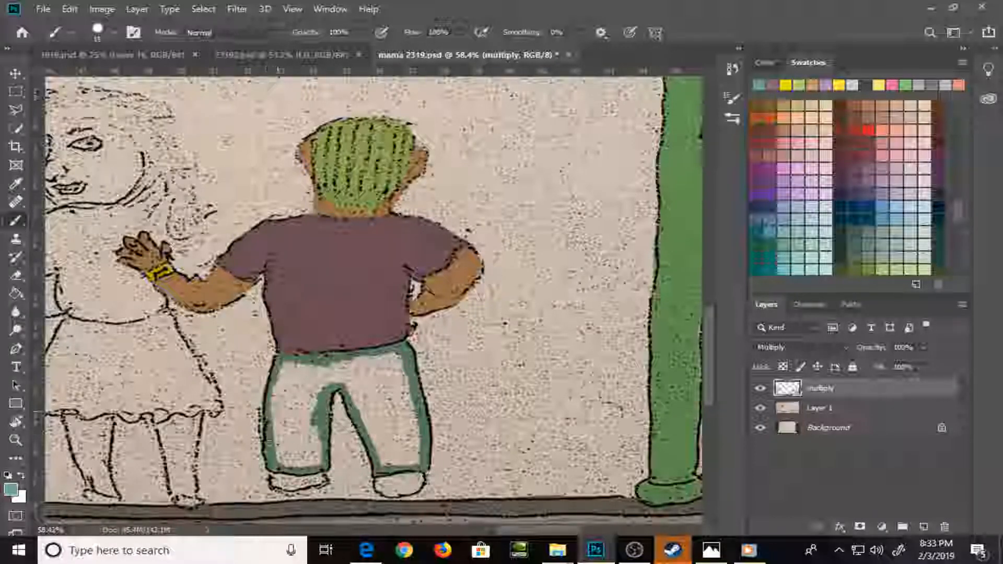
key("e")
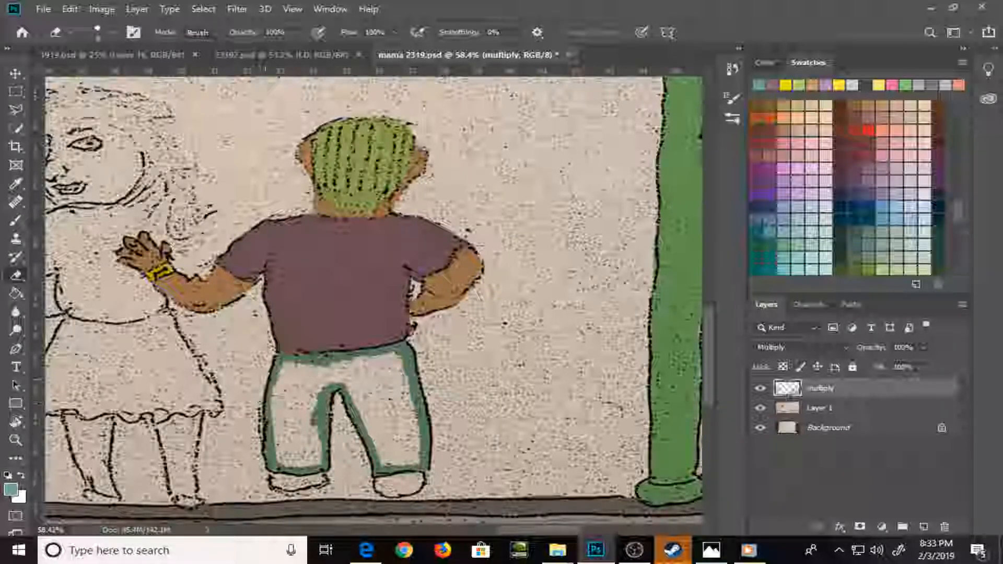
key("g")
left_click(315, 396)
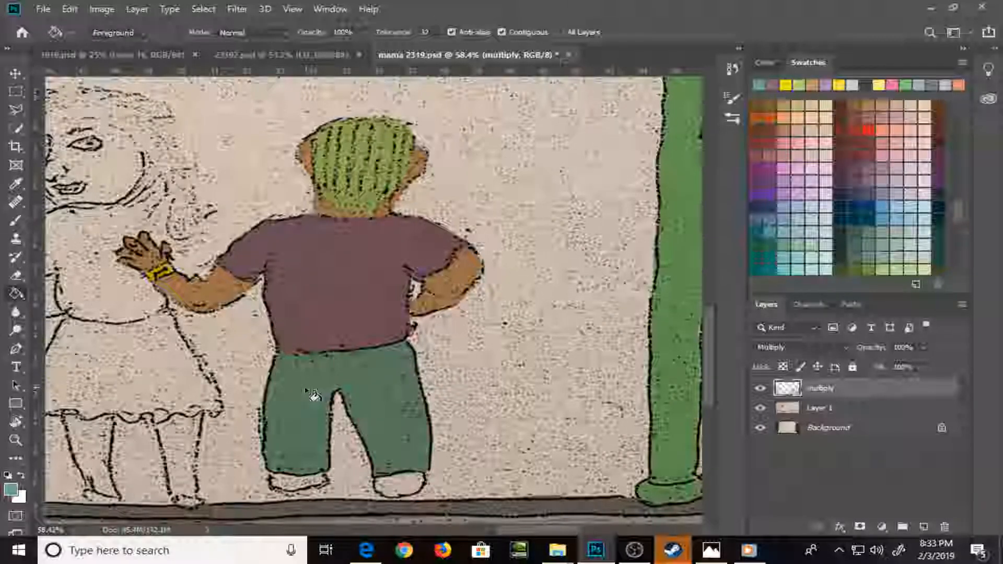
Paint the figure's right shoe pale blue and the left shoe salmon orange
key("b")
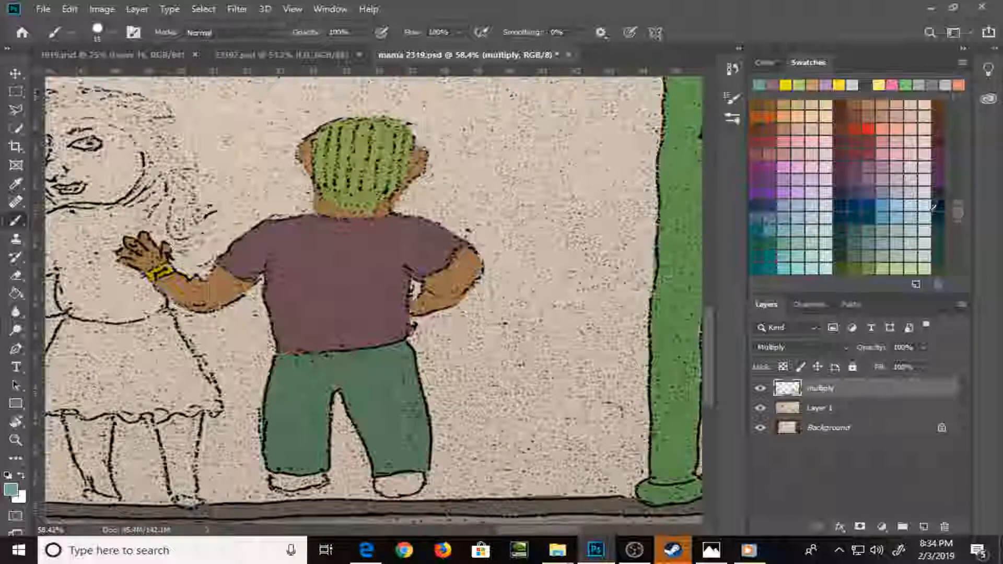
left_click(907, 207)
mouse_move(388, 481)
left_mouse_down()
mouse_move(403, 489)
mouse_move(397, 482)
mouse_move(415, 479)
left_mouse_up()
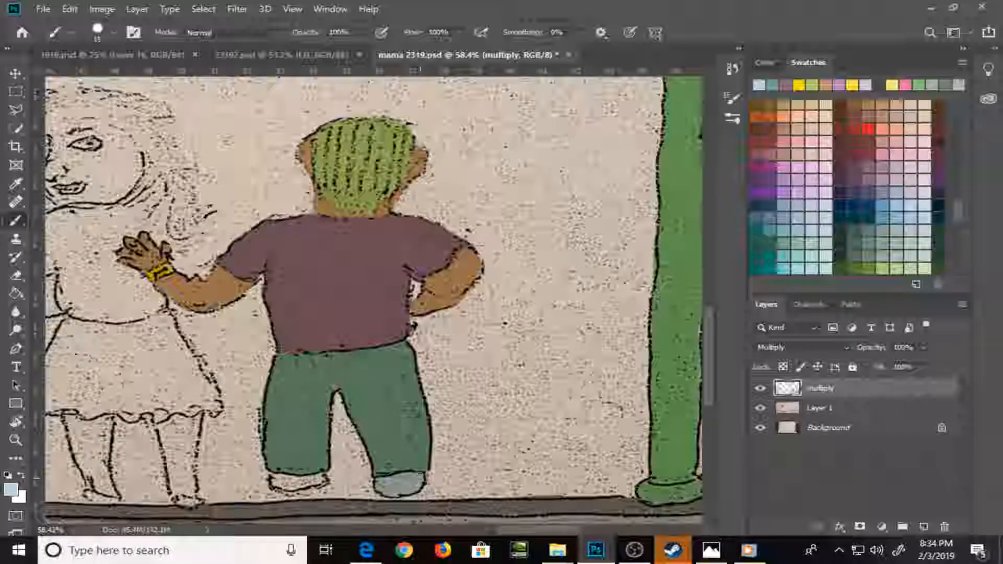
left_click(895, 121)
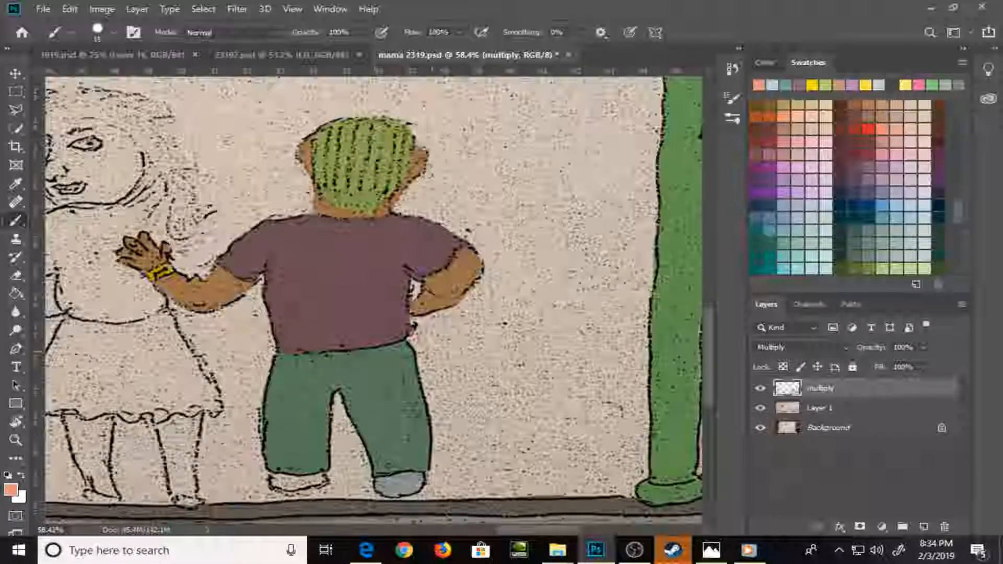
mouse_move(288, 484)
left_mouse_down()
mouse_move(277, 478)
mouse_move(325, 479)
mouse_move(314, 476)
left_mouse_up()
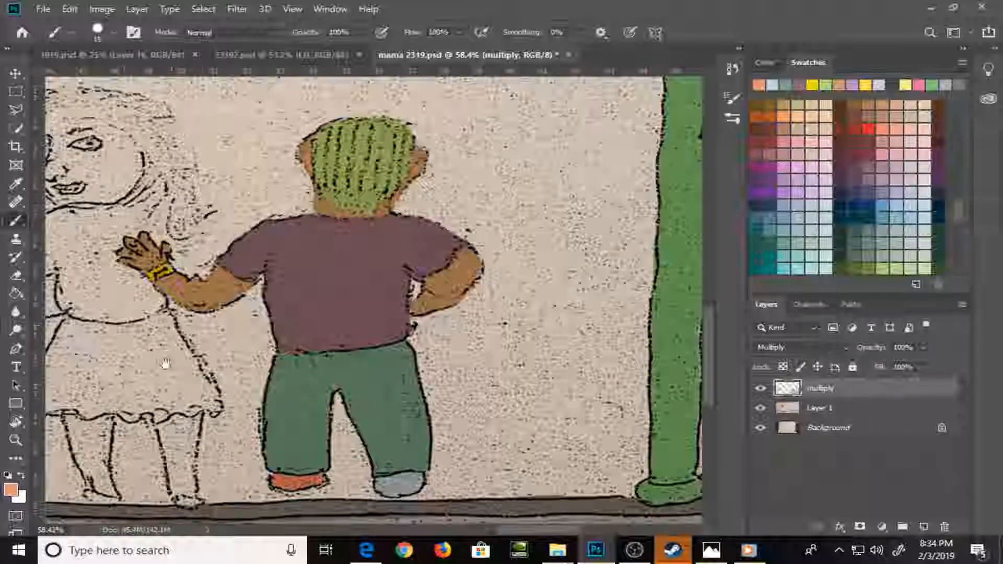
Choose an orange swatch, outline the long-haired woman's skirt with the brush, and fill it with the Paint Bucket
left_click_drag(122, 320, 353, 343)
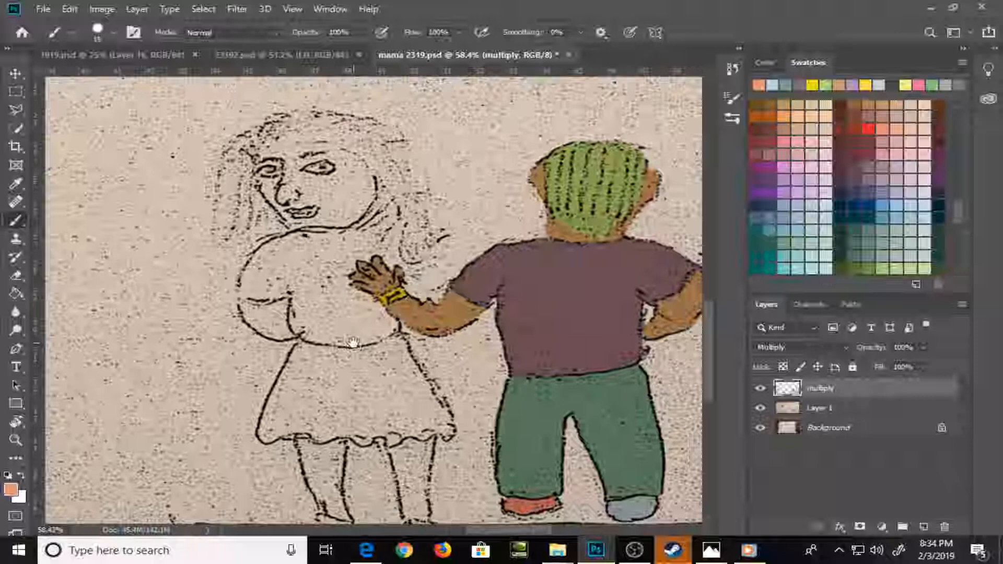
scroll(955, 205, "up", 5)
left_click_drag(956, 199, 945, 139)
left_click(887, 167)
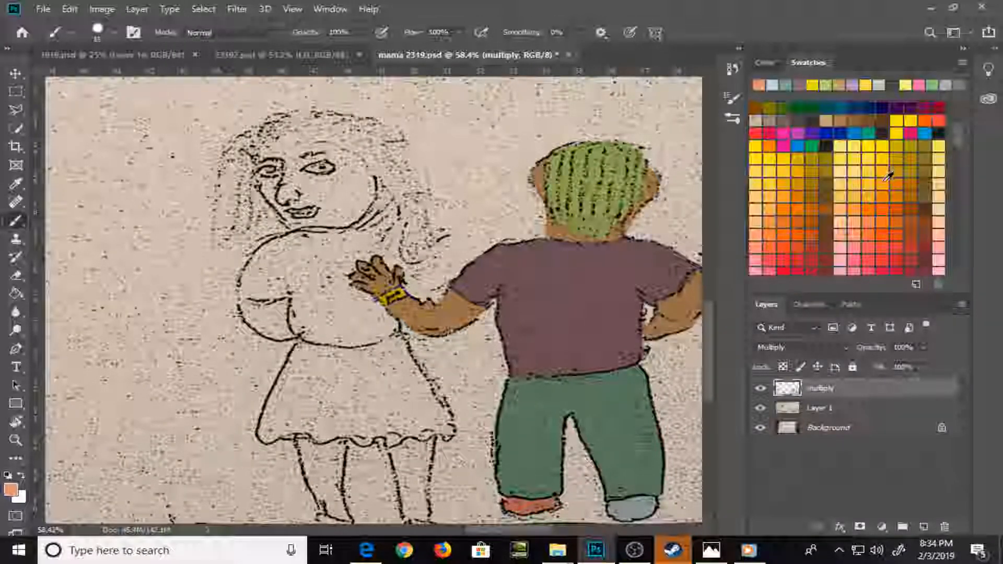
mouse_move(301, 345)
left_mouse_down()
mouse_move(264, 425)
mouse_move(340, 439)
left_mouse_up()
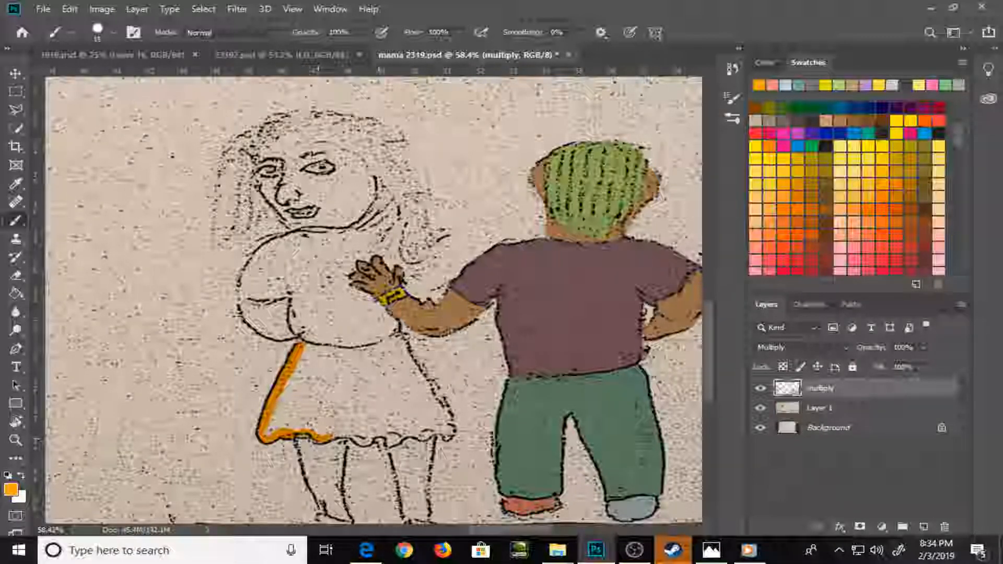
mouse_move(399, 341)
left_mouse_down()
mouse_move(411, 378)
mouse_move(450, 433)
left_mouse_up()
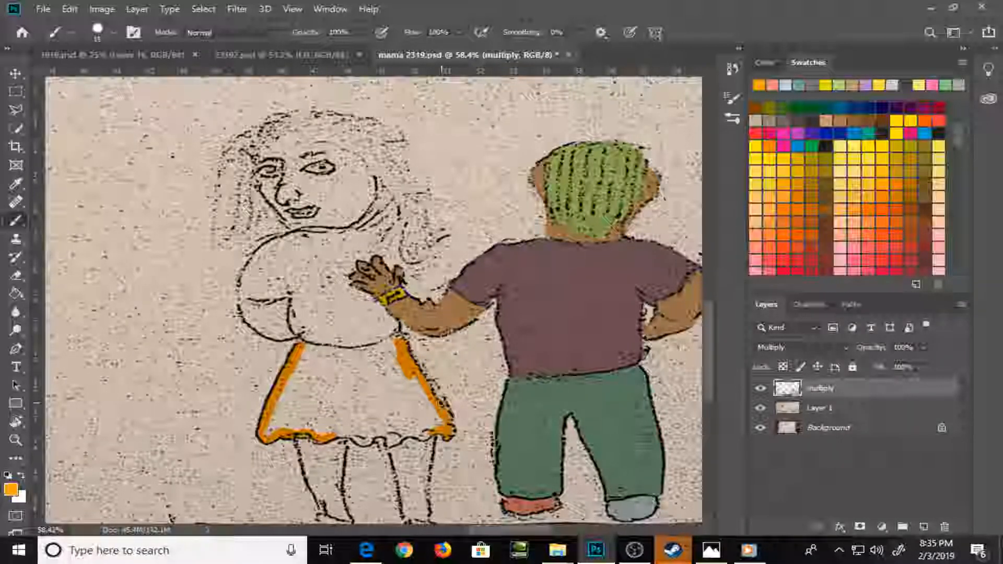
mouse_move(349, 431)
left_mouse_down()
mouse_move(371, 440)
mouse_move(433, 432)
left_mouse_up()
left_click_drag(303, 347, 392, 344)
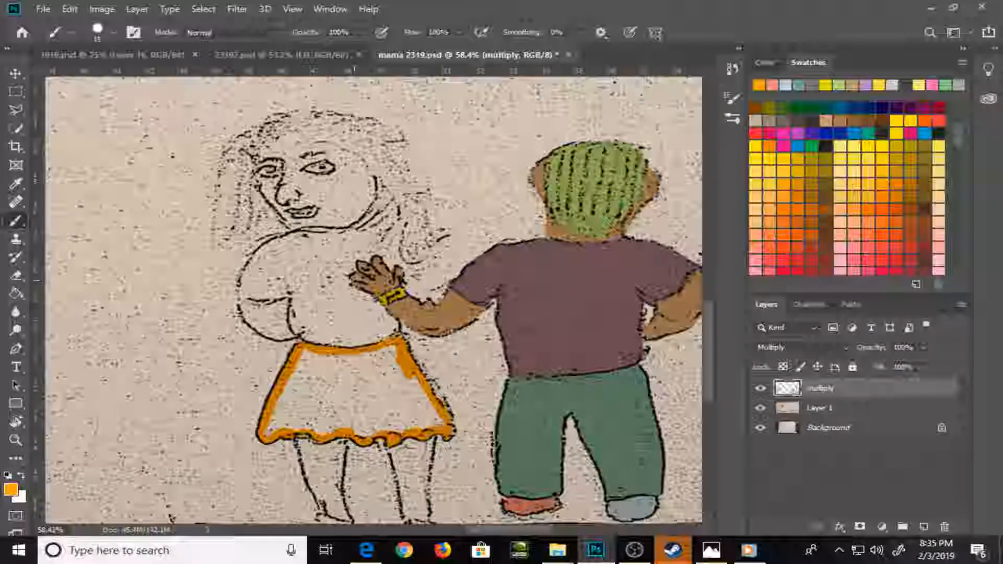
left_click(357, 390)
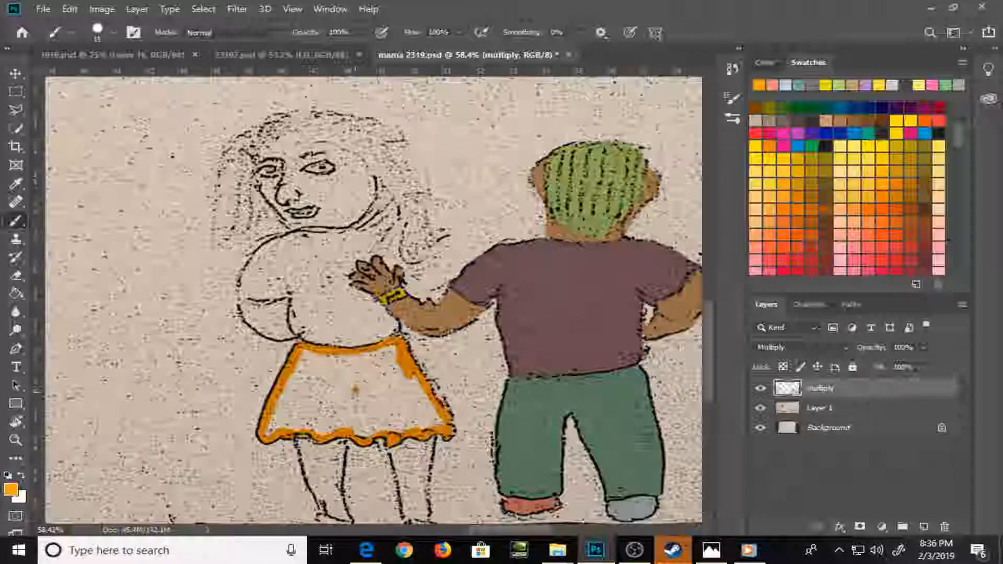
key("g")
left_click(372, 397)
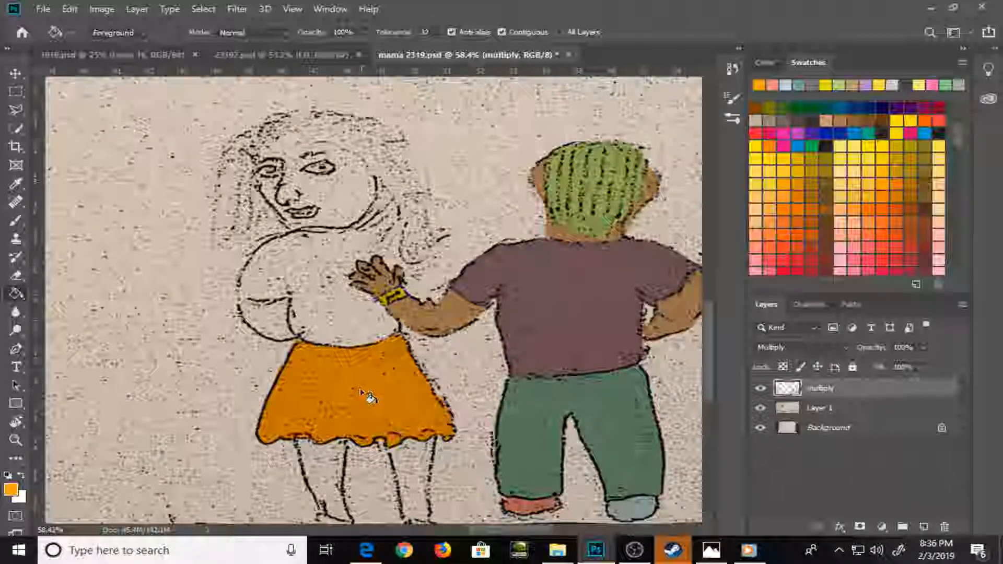
Choose a golden yellow swatch and brush over all of the woman's long hair around her face
key("b")
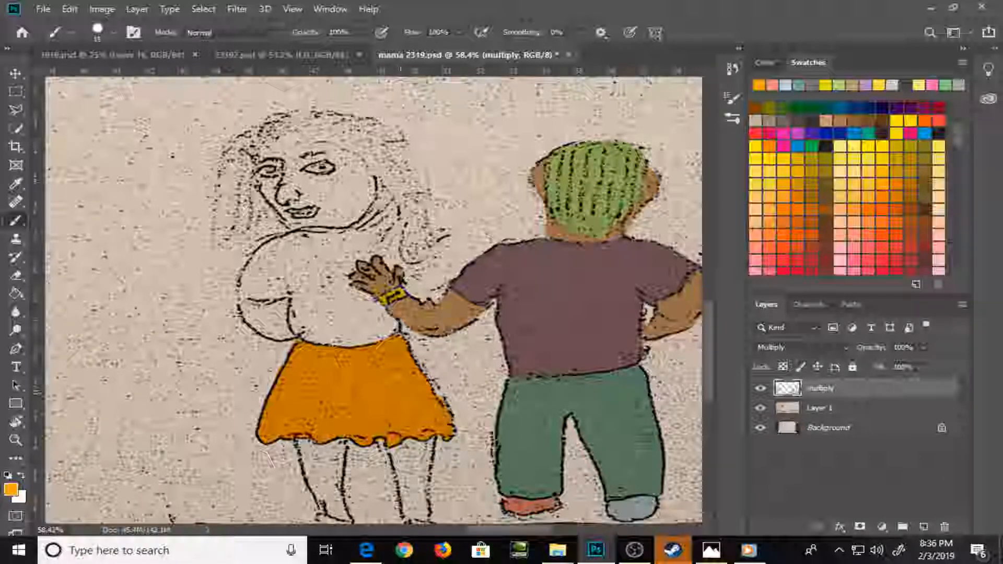
left_click_drag(394, 398, 374, 324)
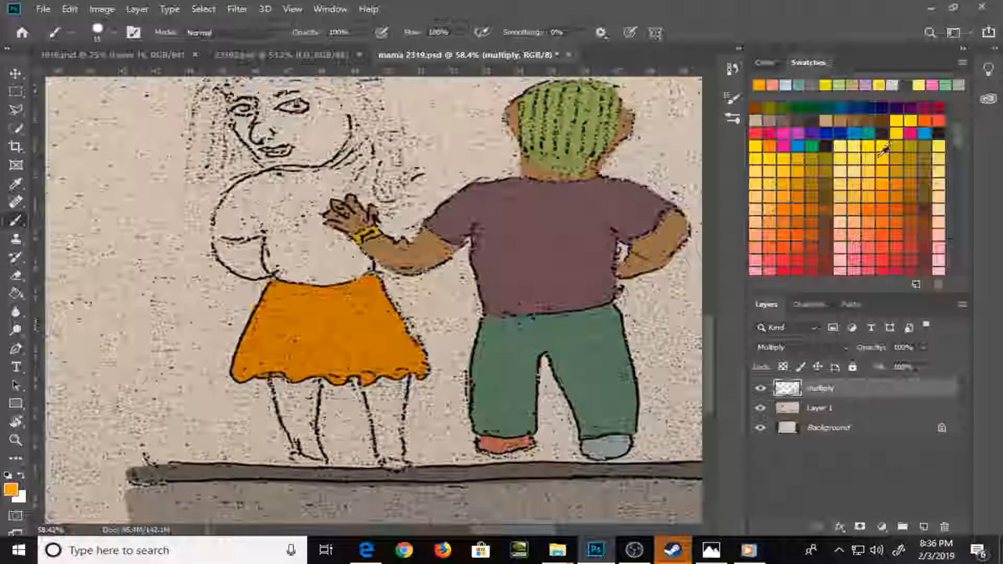
left_click(769, 200)
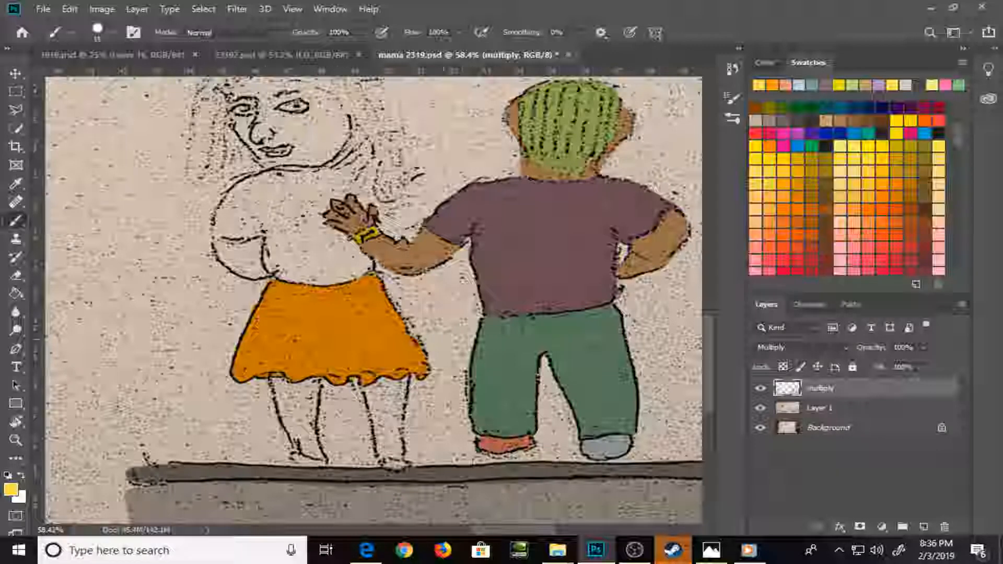
left_click_drag(386, 172, 389, 271)
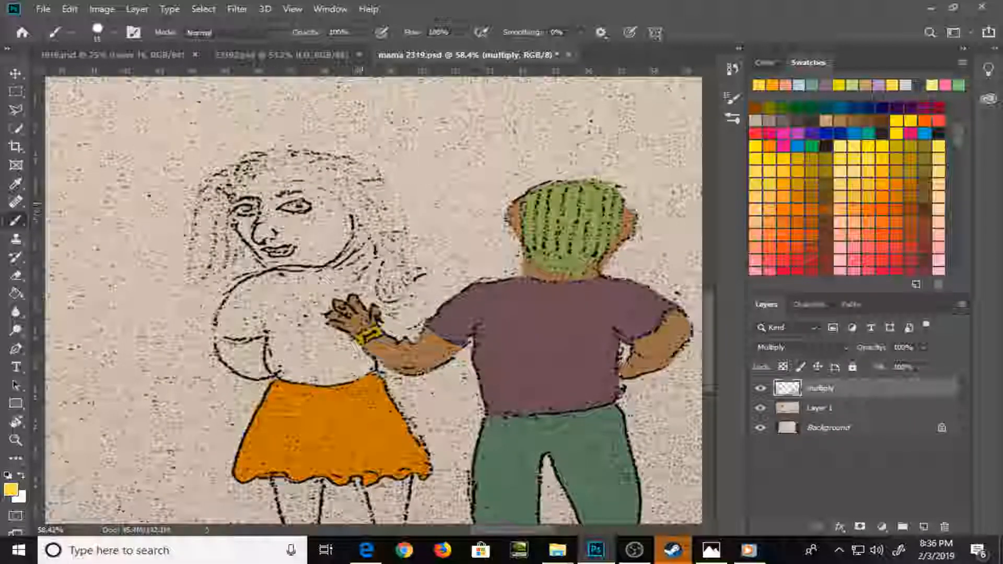
mouse_move(361, 202)
left_mouse_down()
mouse_move(357, 233)
mouse_move(395, 299)
mouse_move(423, 272)
left_mouse_up()
left_click_drag(372, 170, 409, 271)
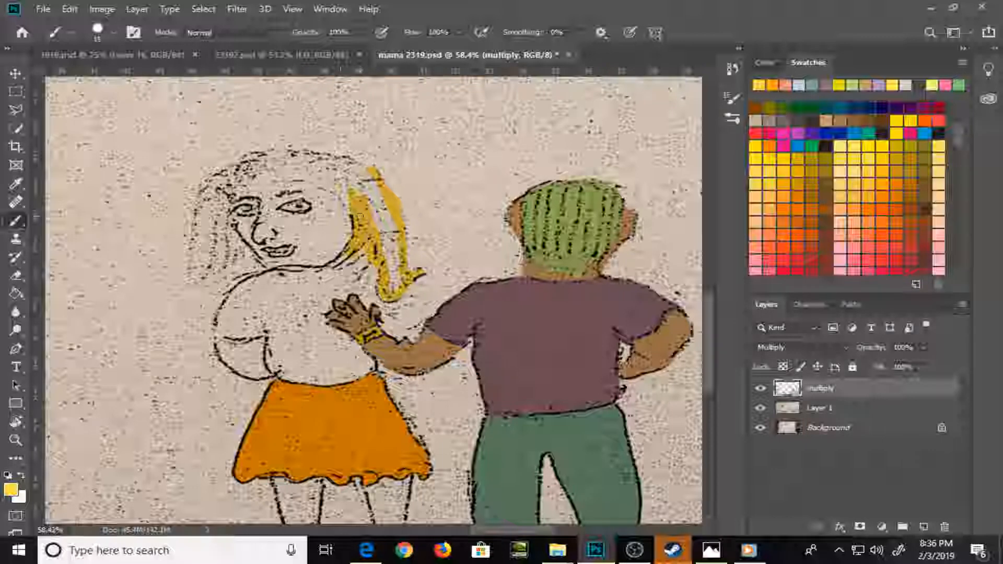
mouse_move(377, 172)
left_mouse_down()
mouse_move(319, 156)
mouse_move(242, 155)
mouse_move(203, 187)
mouse_move(190, 281)
mouse_move(246, 261)
mouse_move(226, 233)
mouse_move(246, 255)
mouse_move(229, 230)
mouse_move(236, 198)
mouse_move(293, 185)
mouse_move(346, 198)
left_mouse_up()
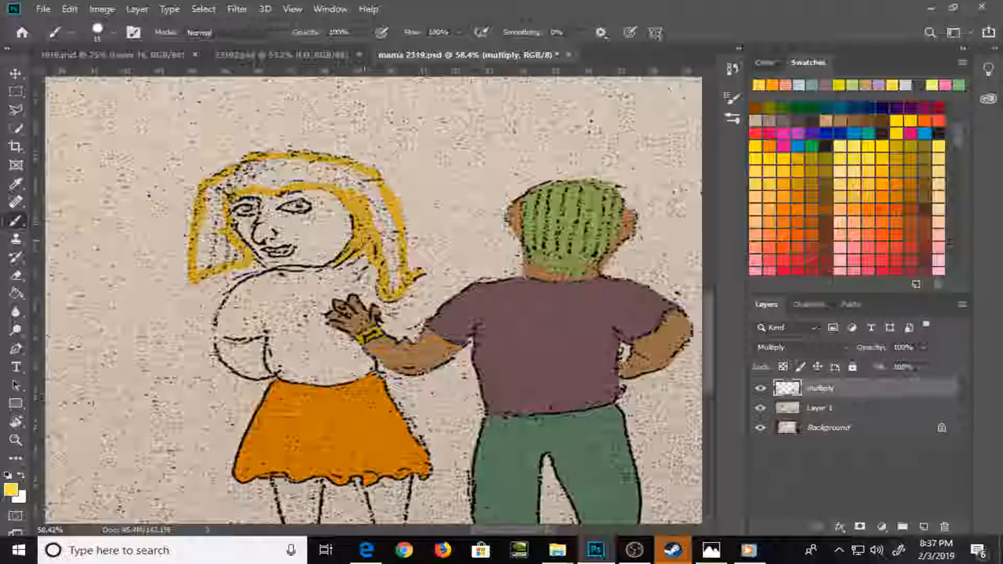
mouse_move(358, 250)
left_mouse_down()
mouse_move(380, 243)
mouse_move(394, 279)
mouse_move(402, 277)
left_mouse_up()
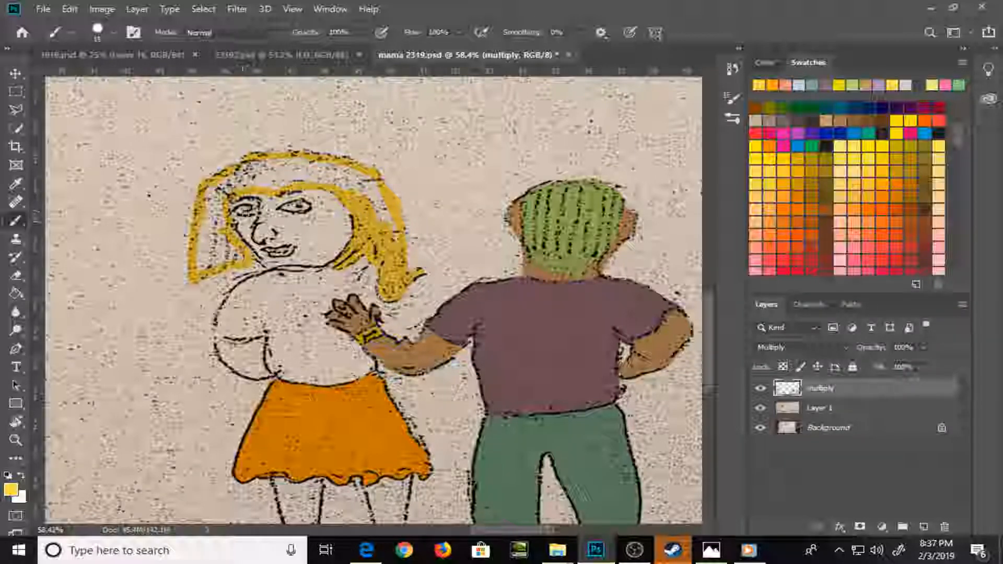
mouse_move(227, 237)
left_mouse_down()
mouse_move(241, 258)
mouse_move(205, 241)
mouse_move(209, 209)
mouse_move(234, 177)
mouse_move(282, 166)
mouse_move(355, 178)
mouse_move(395, 227)
mouse_move(380, 198)
left_mouse_up()
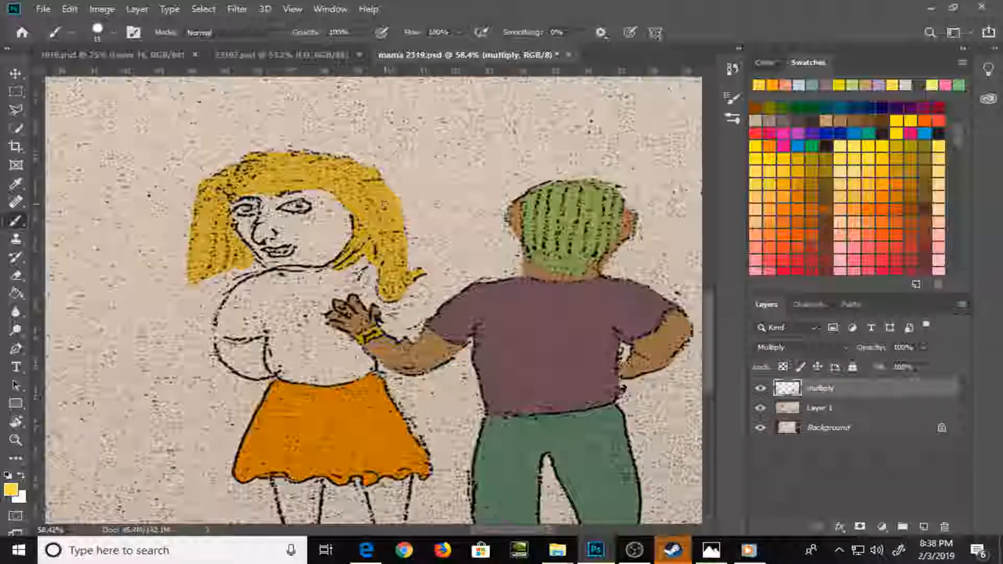
Choose a light brown swatch, brush around the inside edges of the long-haired woman's face, and fill it with the Paint Bucket
scroll(957, 137, "down", 5)
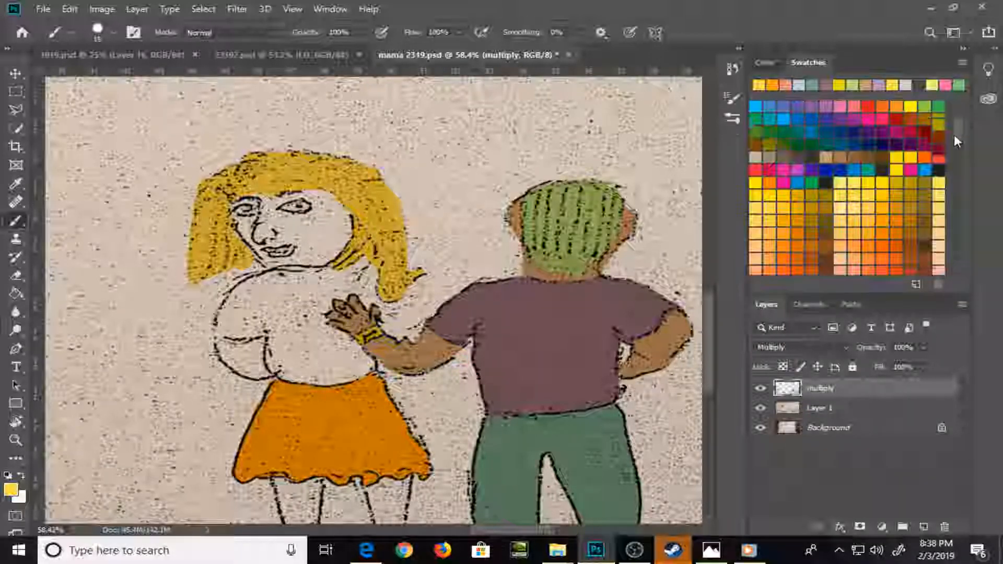
scroll(948, 157, "up", 5)
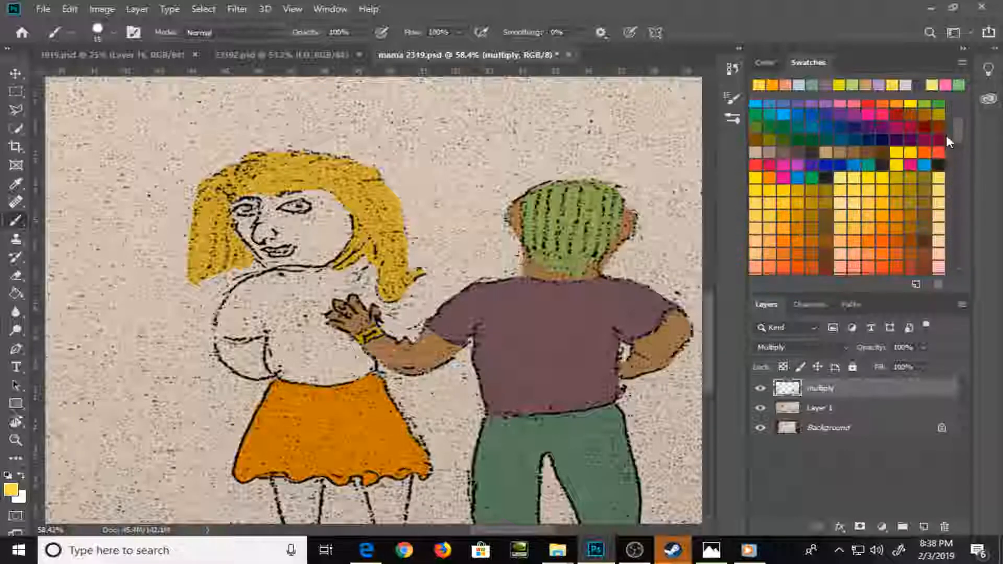
left_click_drag(953, 152, 958, 205)
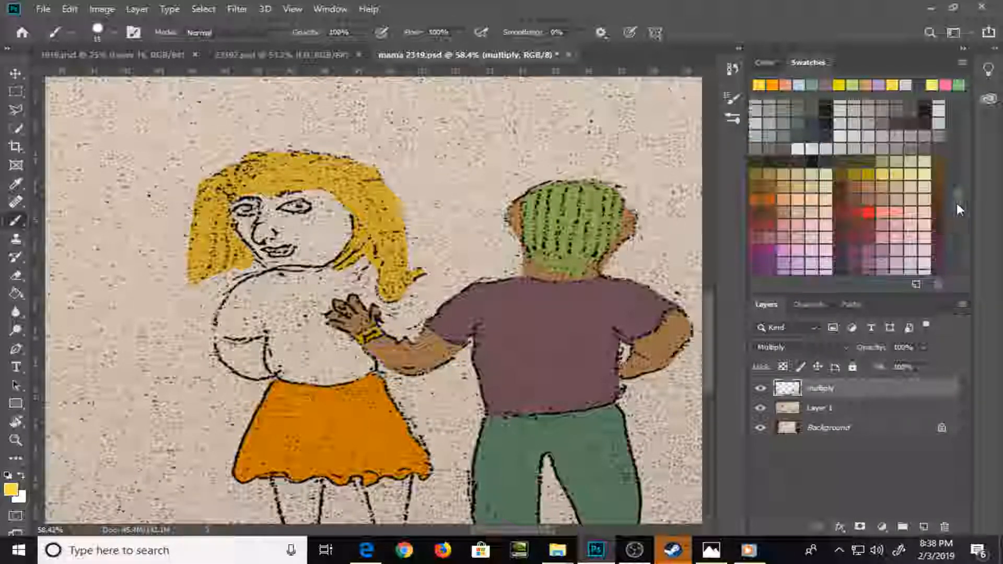
left_click(882, 186)
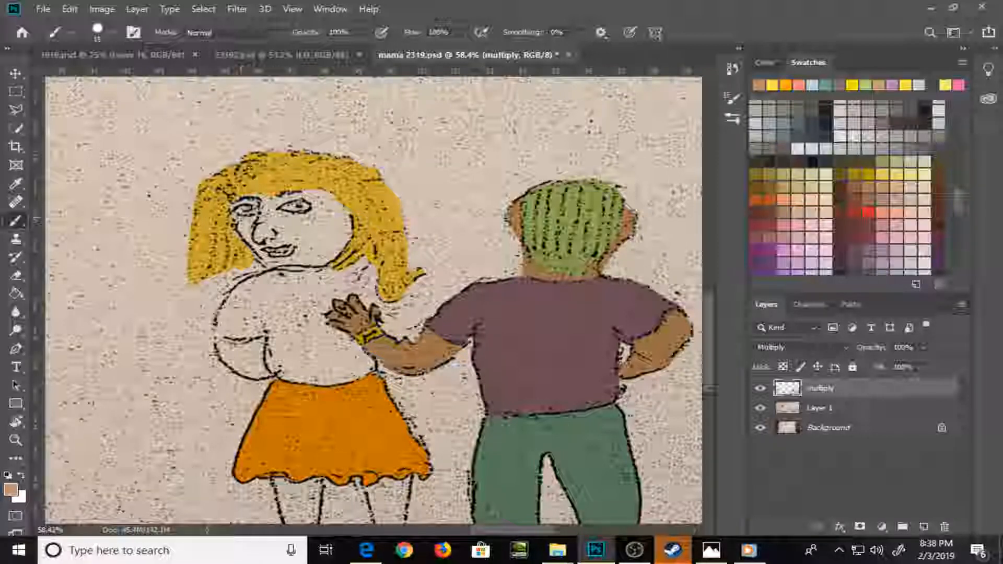
mouse_move(235, 206)
left_mouse_down()
mouse_move(242, 221)
mouse_move(235, 209)
left_mouse_up()
mouse_move(242, 207)
left_mouse_down()
mouse_move(253, 242)
mouse_move(259, 206)
mouse_move(302, 198)
mouse_move(345, 214)
mouse_move(332, 261)
mouse_move(258, 256)
mouse_move(279, 264)
mouse_move(257, 230)
mouse_move(262, 217)
mouse_move(265, 250)
mouse_move(267, 225)
mouse_move(281, 257)
mouse_move(296, 230)
left_mouse_up()
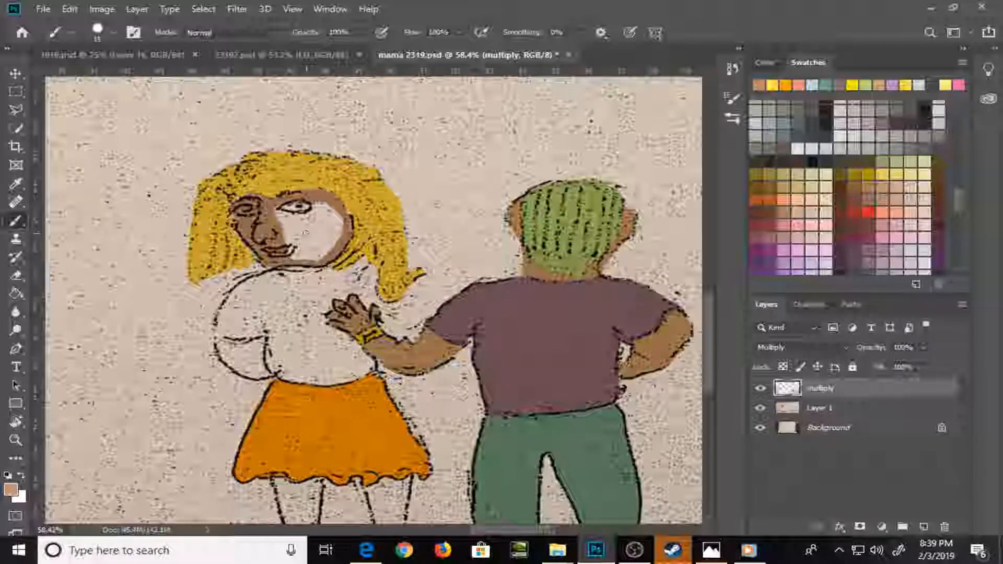
key("g")
left_click(319, 241)
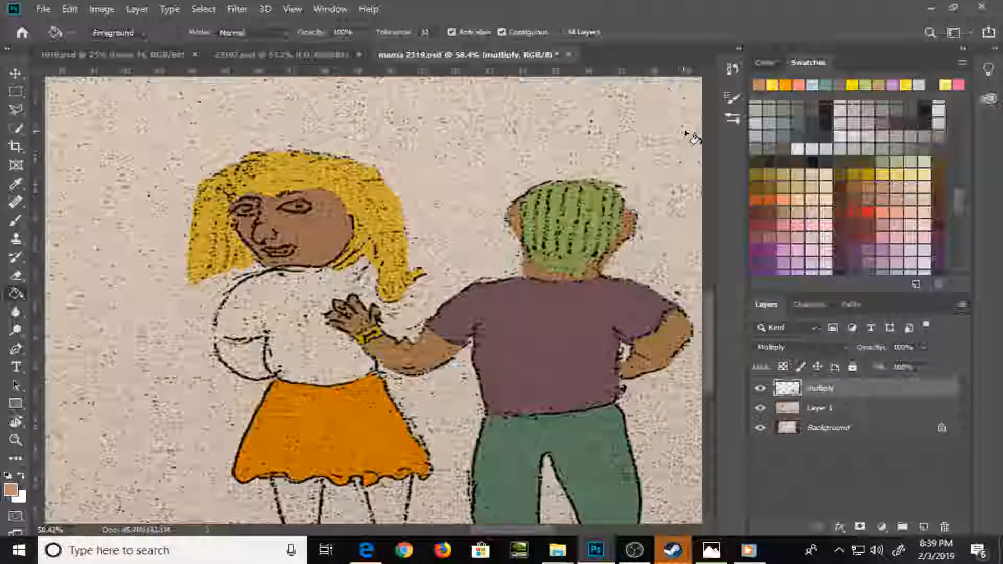
Pick a pale peach color, refill the woman's face with the Paint Bucket, and brush the same color over her bent arm below the sleeve
left_click(765, 63)
left_click(821, 94)
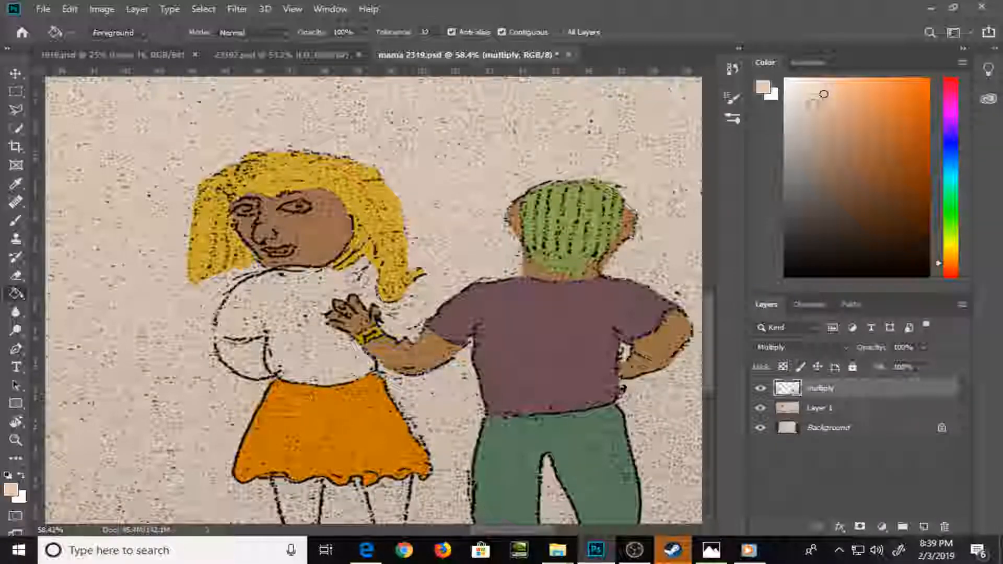
key("b")
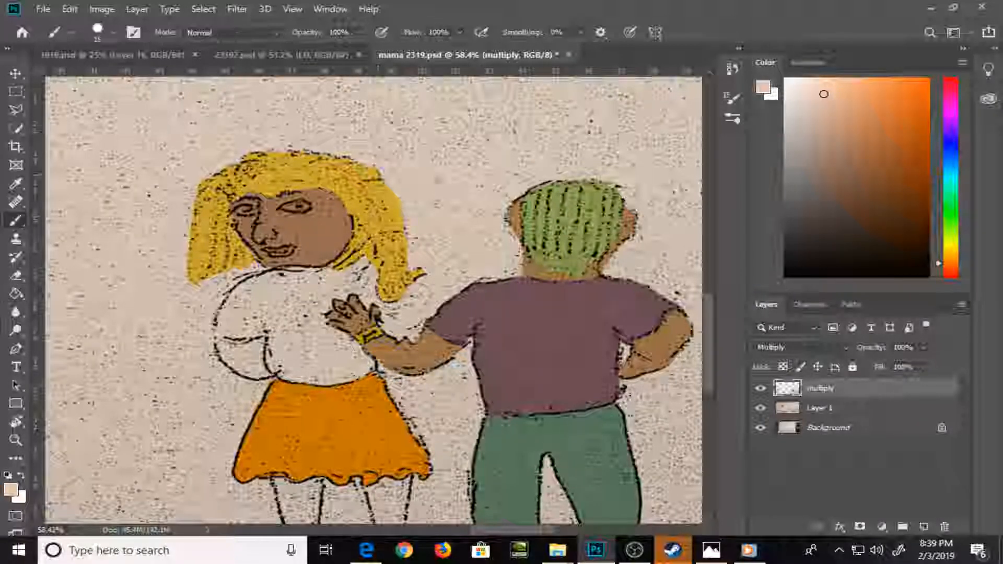
key("g")
left_click(330, 235)
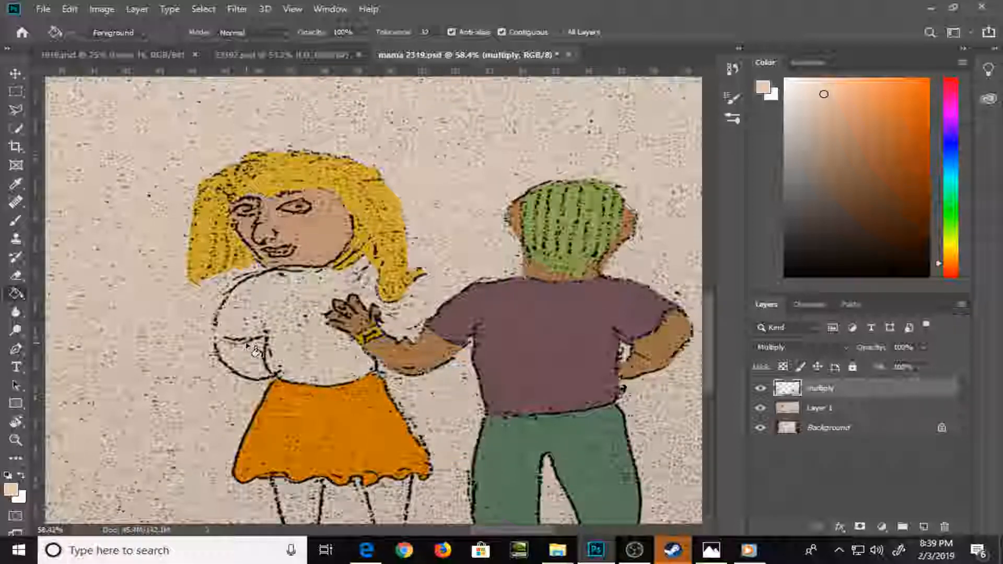
key("b")
mouse_move(220, 348)
left_mouse_down()
mouse_move(261, 338)
mouse_move(261, 373)
mouse_move(228, 358)
mouse_move(256, 358)
mouse_move(258, 377)
left_mouse_up()
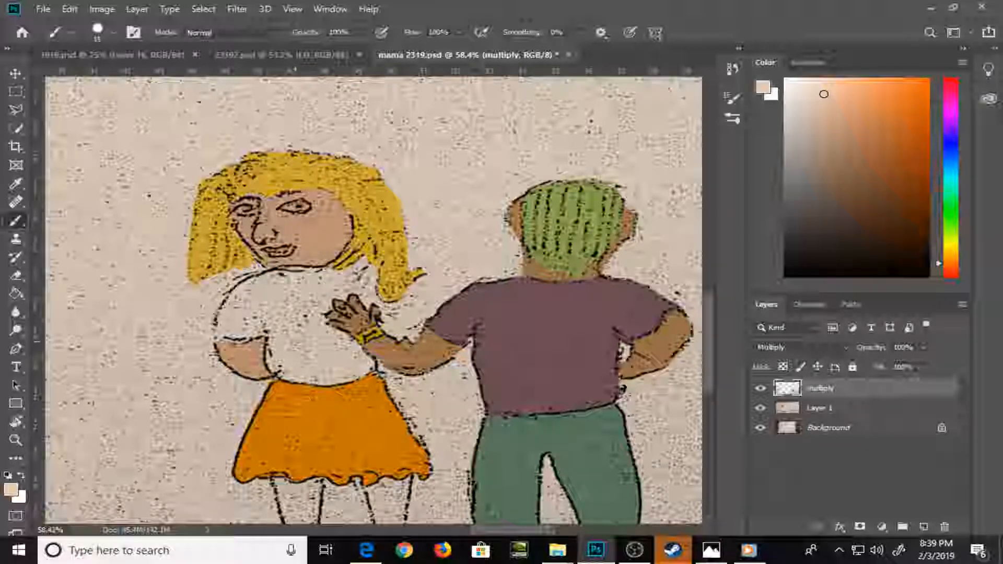
Pick a light pinkish violet color and brush over both of the woman's legs below the orange skirt
left_click_drag(320, 355, 308, 215)
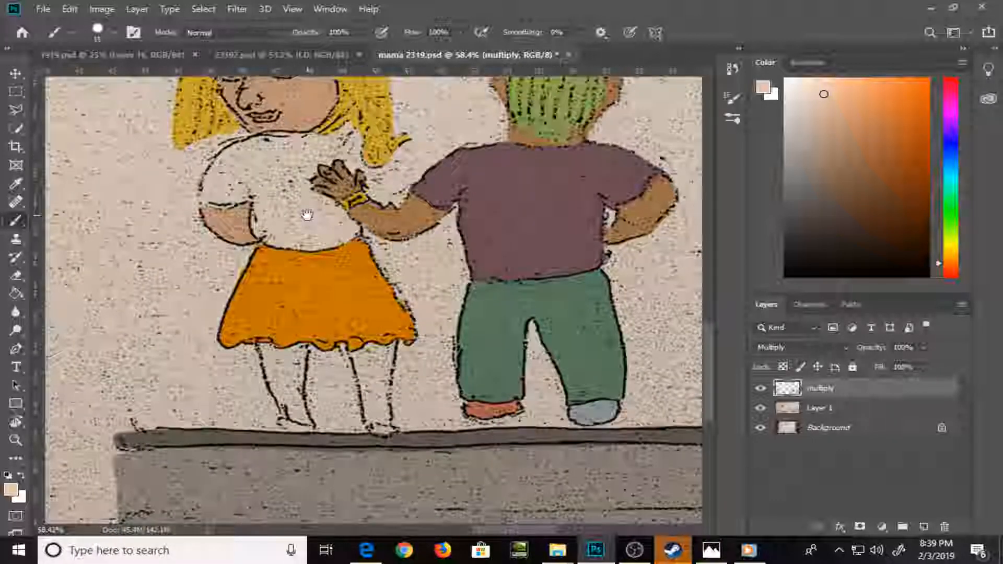
left_click_drag(336, 273, 319, 327)
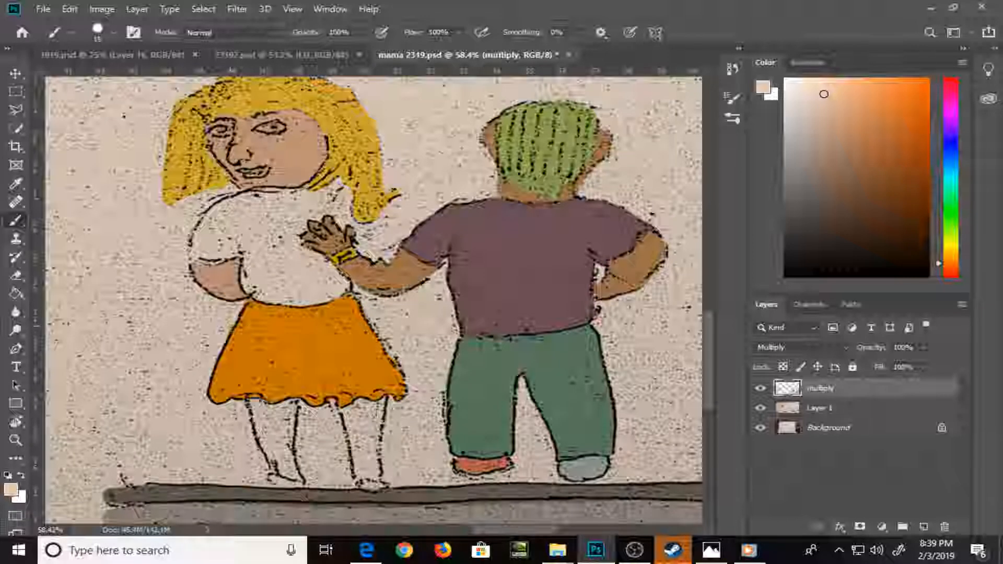
key("e")
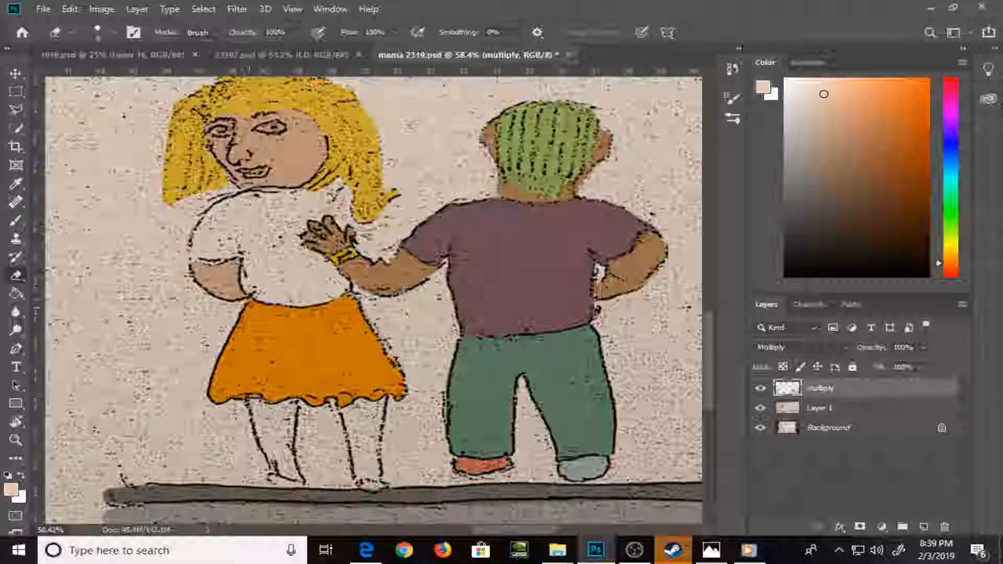
key("b")
left_click(949, 111)
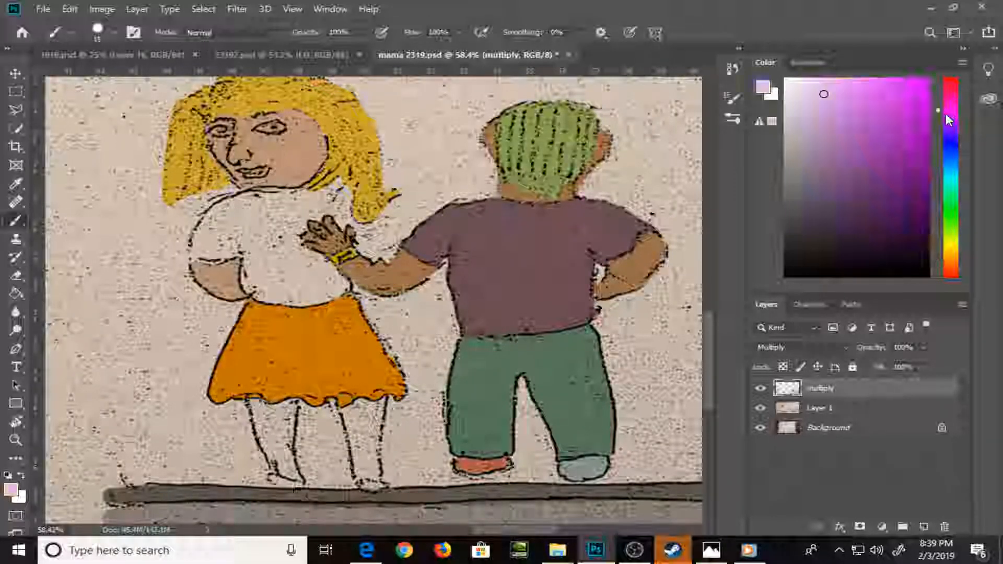
left_click(835, 82)
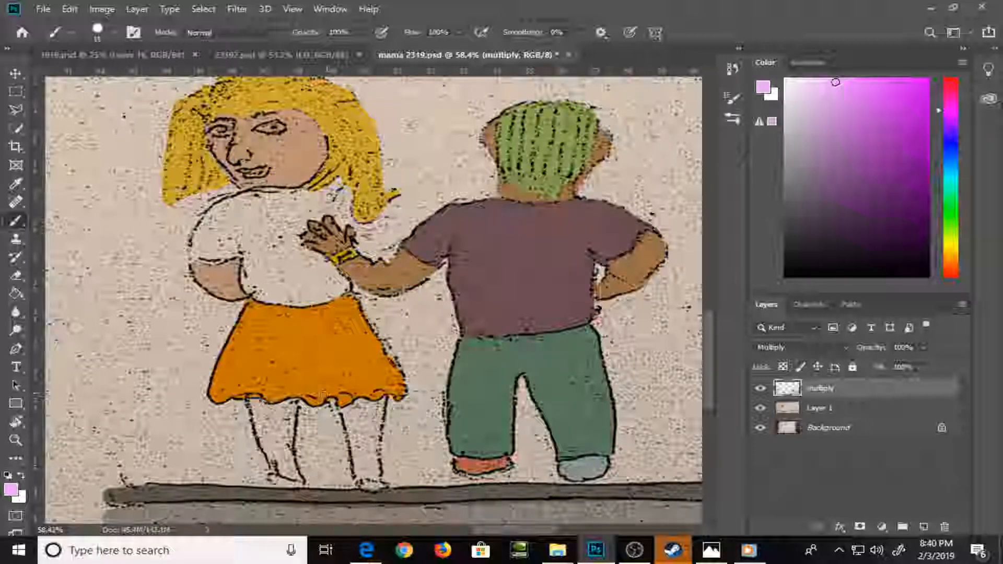
mouse_move(253, 401)
left_mouse_down()
mouse_move(274, 473)
mouse_move(294, 477)
mouse_move(274, 410)
mouse_move(280, 426)
mouse_move(291, 410)
mouse_move(288, 448)
left_mouse_up()
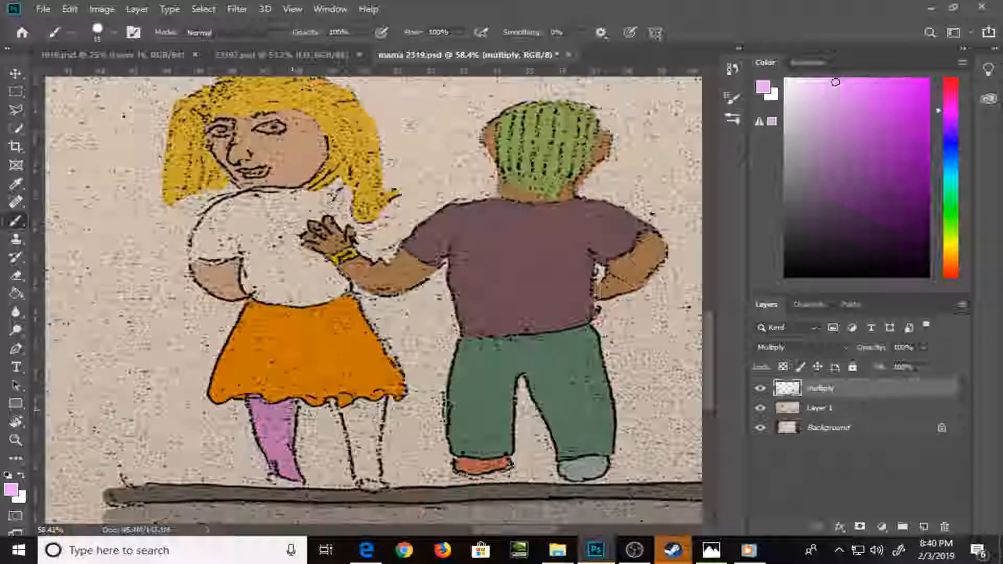
mouse_move(348, 413)
left_mouse_down()
mouse_move(372, 406)
mouse_move(377, 476)
mouse_move(359, 472)
mouse_move(347, 426)
mouse_move(365, 467)
left_mouse_up()
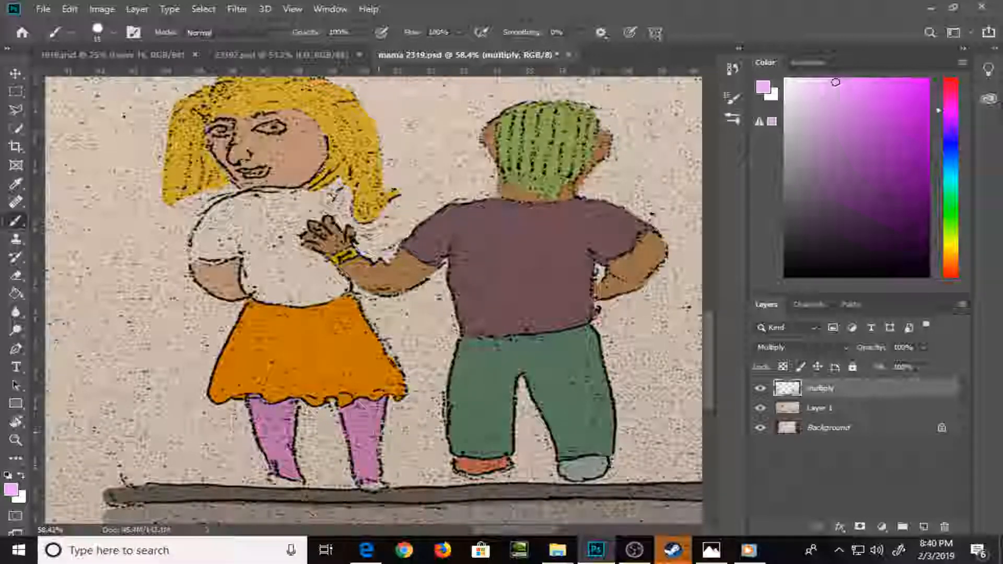
Pick a light teal color, brush around the inside edges of the woman's top and the hand on it, and fill it with the Paint Bucket
key("x")
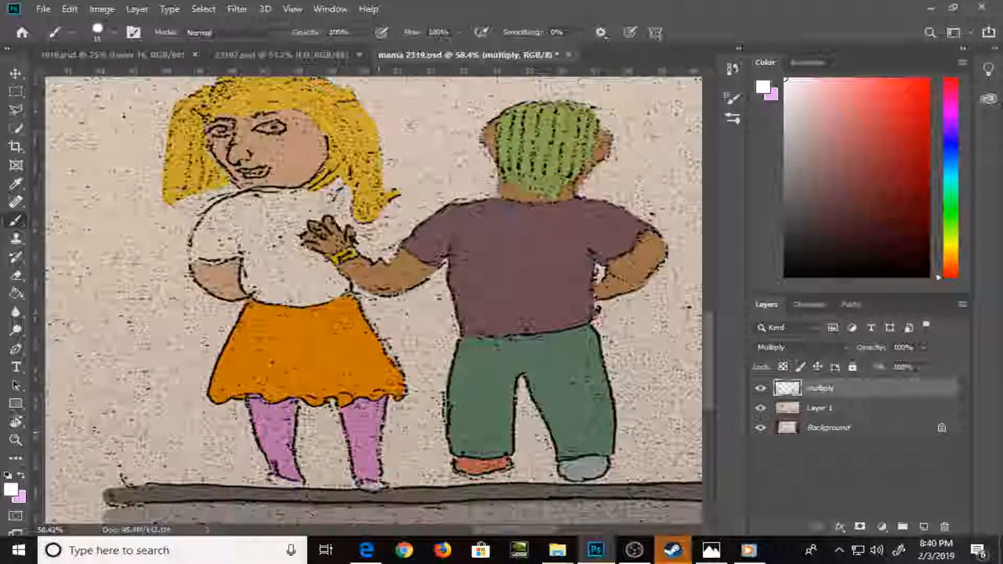
left_click(950, 179)
left_click(841, 109)
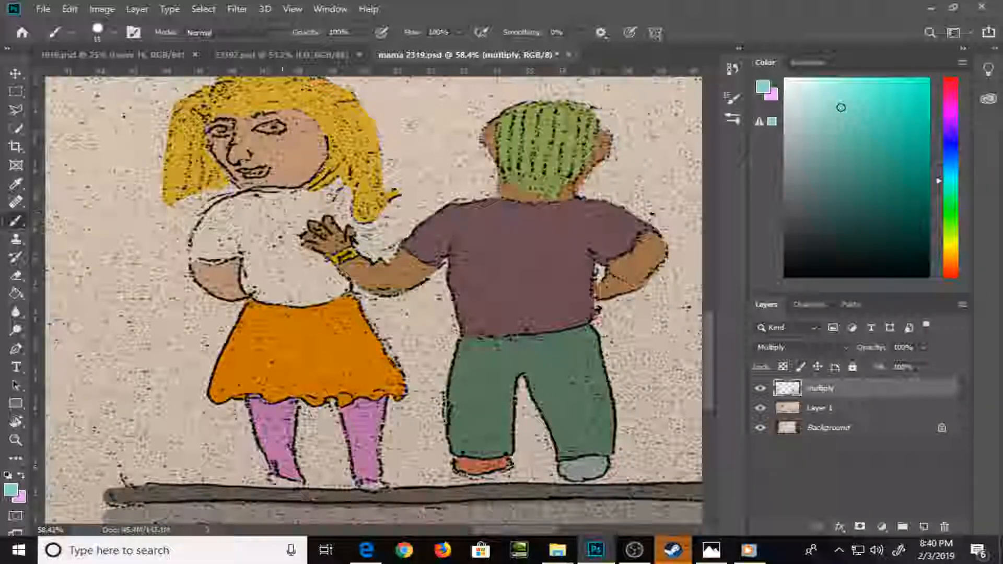
mouse_move(192, 256)
left_mouse_down()
mouse_move(249, 247)
mouse_move(247, 280)
mouse_move(265, 300)
mouse_move(335, 298)
left_mouse_up()
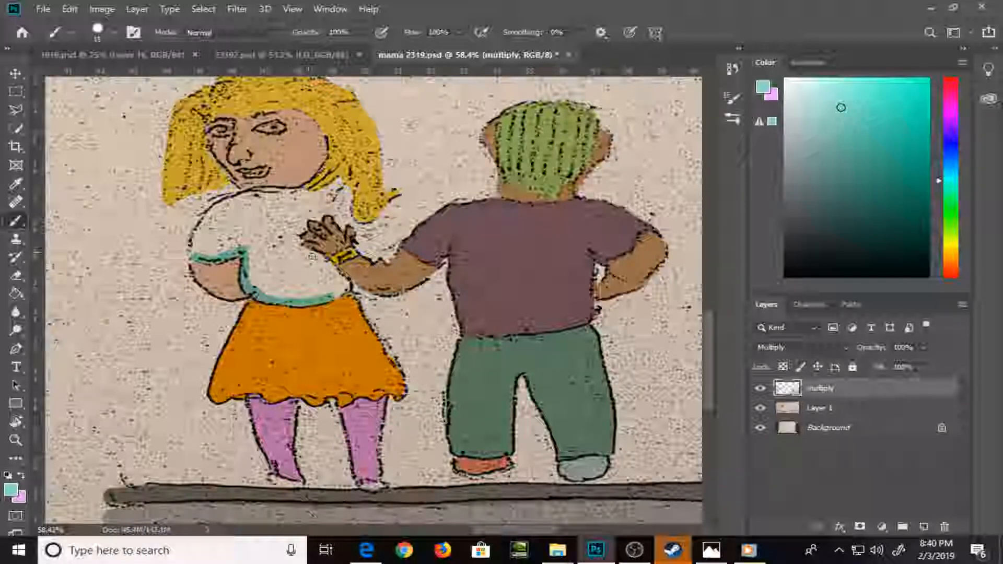
mouse_move(304, 251)
left_mouse_down()
mouse_move(346, 286)
mouse_move(335, 297)
left_mouse_up()
mouse_move(299, 257)
left_mouse_down()
mouse_move(295, 236)
mouse_move(313, 216)
mouse_move(355, 222)
mouse_move(338, 183)
mouse_move(268, 189)
mouse_move(192, 251)
mouse_move(216, 226)
mouse_move(218, 209)
mouse_move(240, 198)
mouse_move(324, 195)
left_mouse_up()
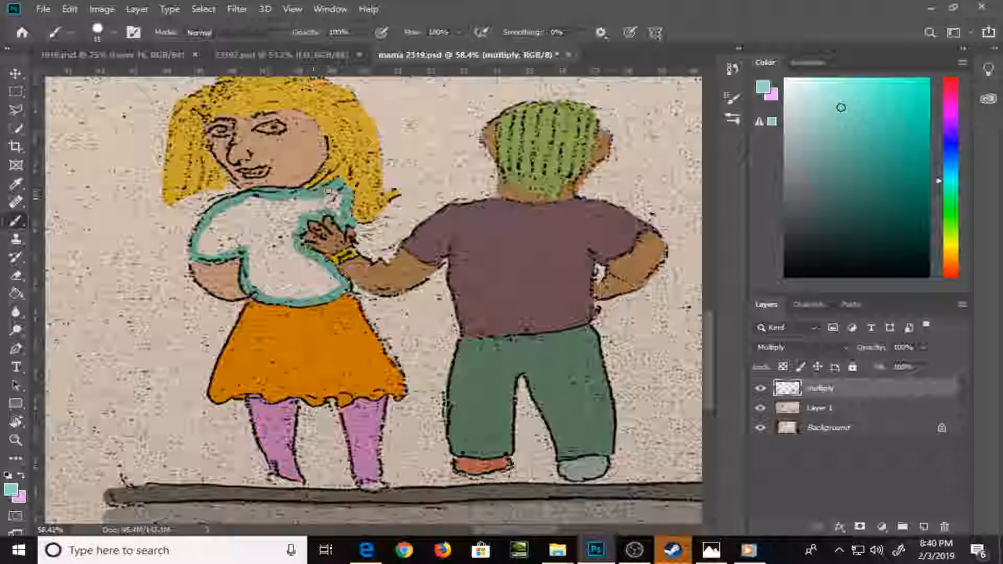
key("g")
left_click(287, 230)
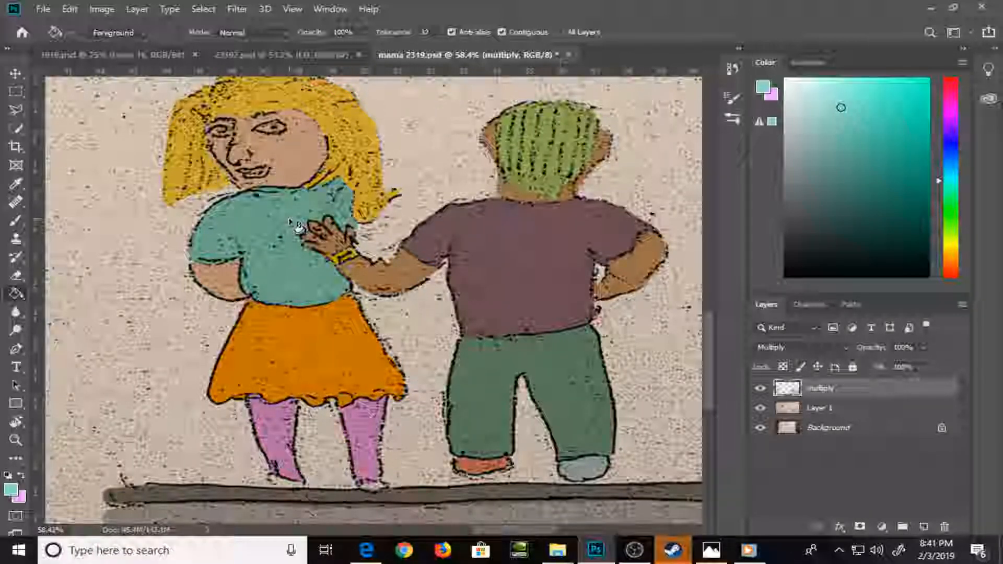
Pick a soft pink color and paint both of the woman's shoes with the brush
left_click(945, 90)
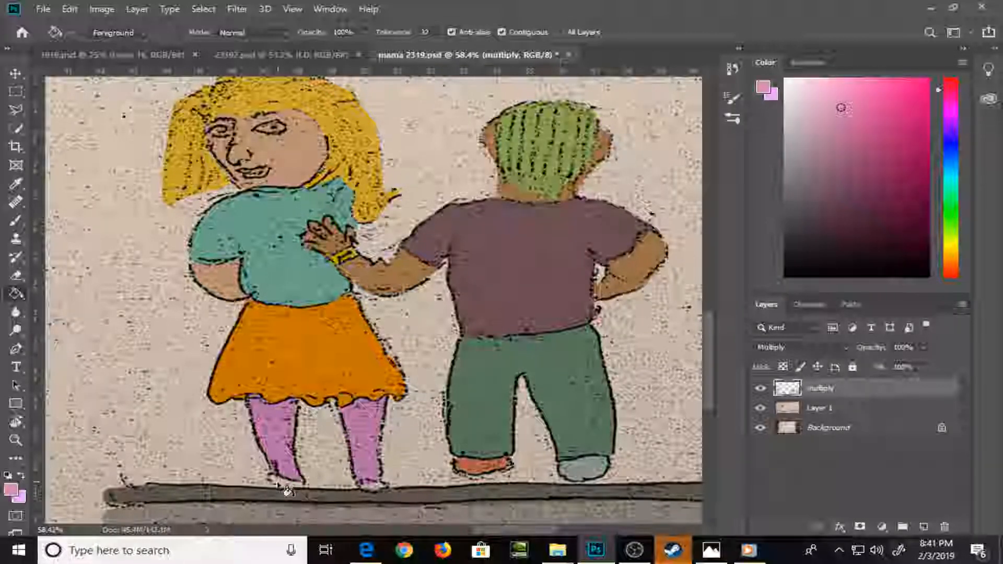
key("b")
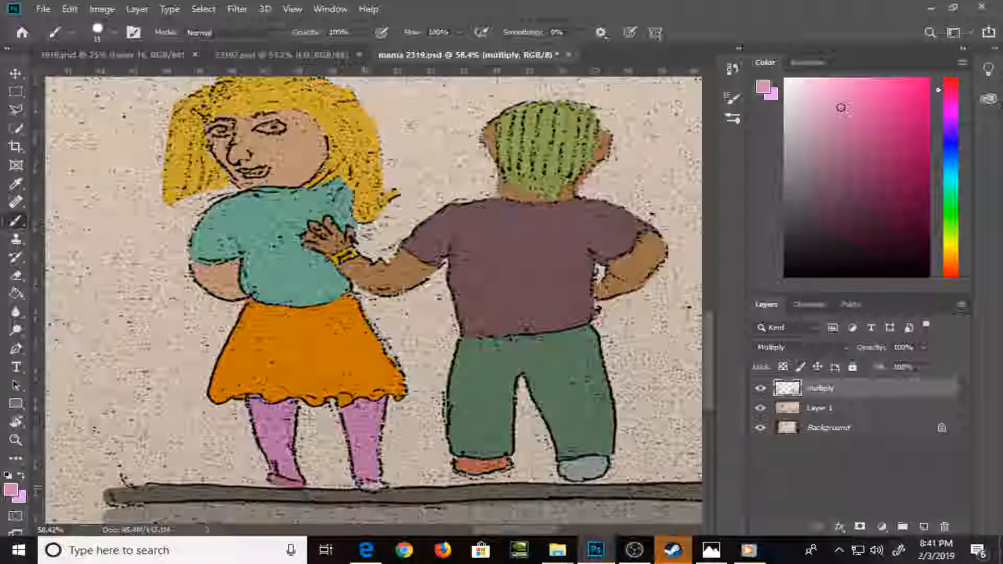
key("e")
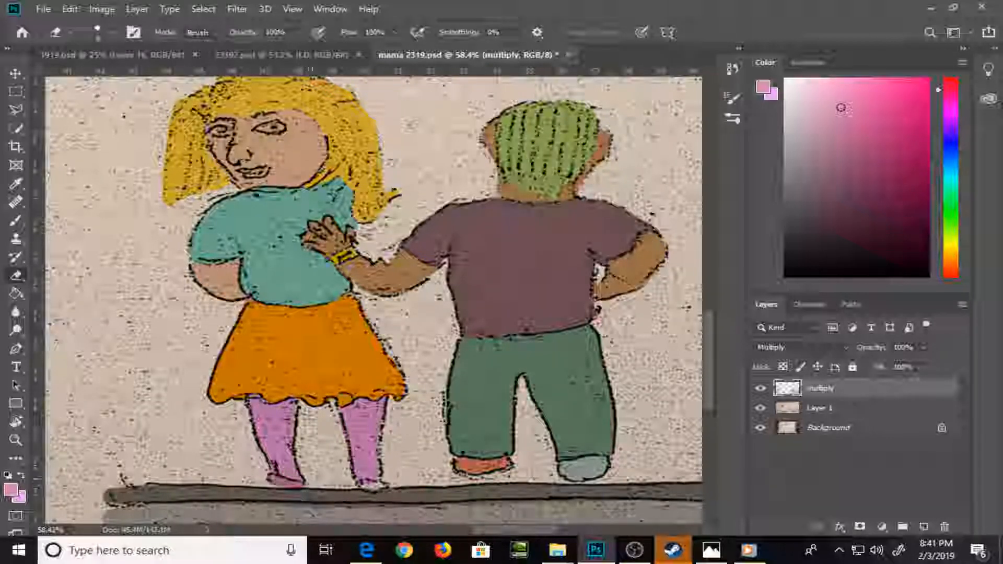
key("b")
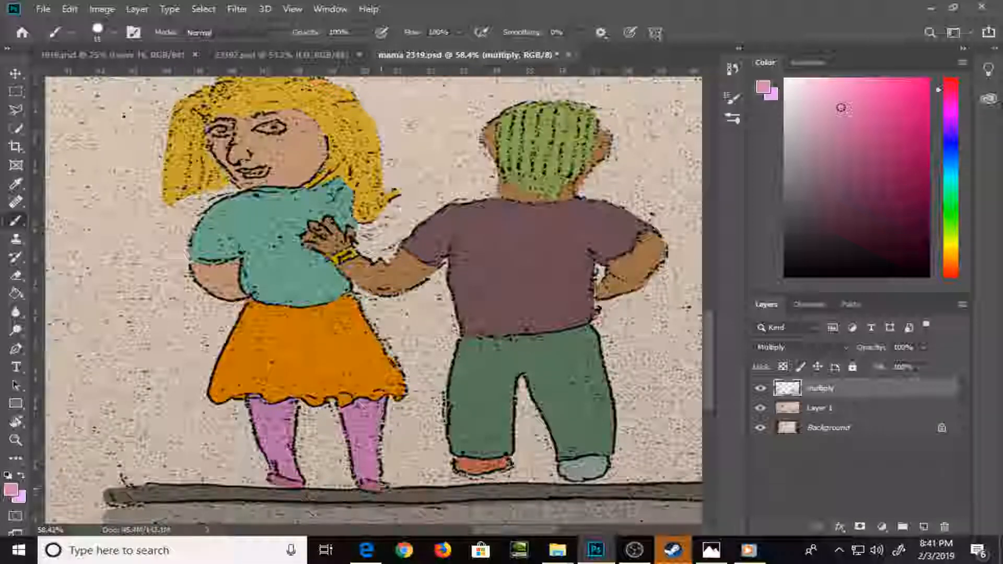
Paint the bracelet on the lying figure's outstretched arm yellow and its center stone turquoise
key("ctrl+0")
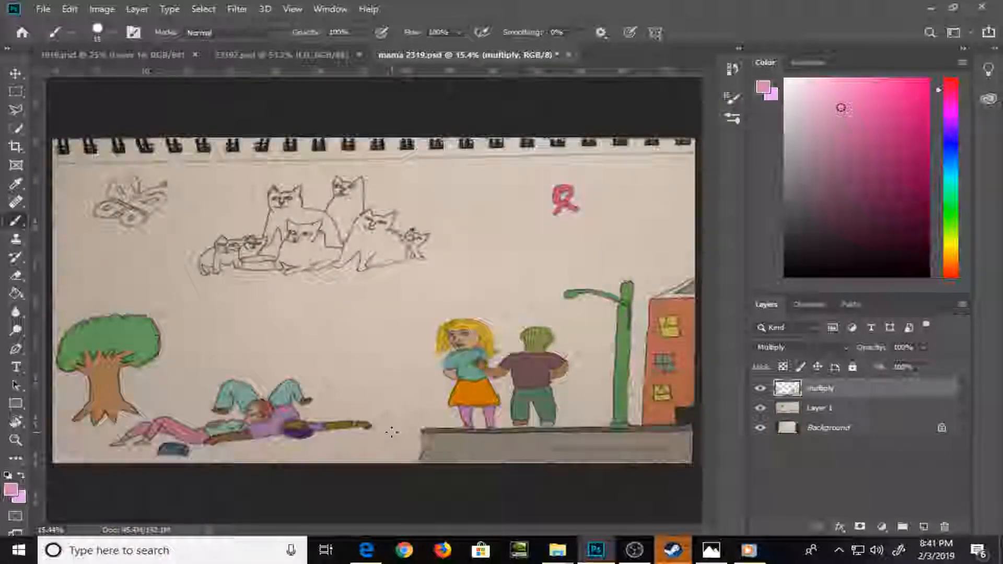
key("z")
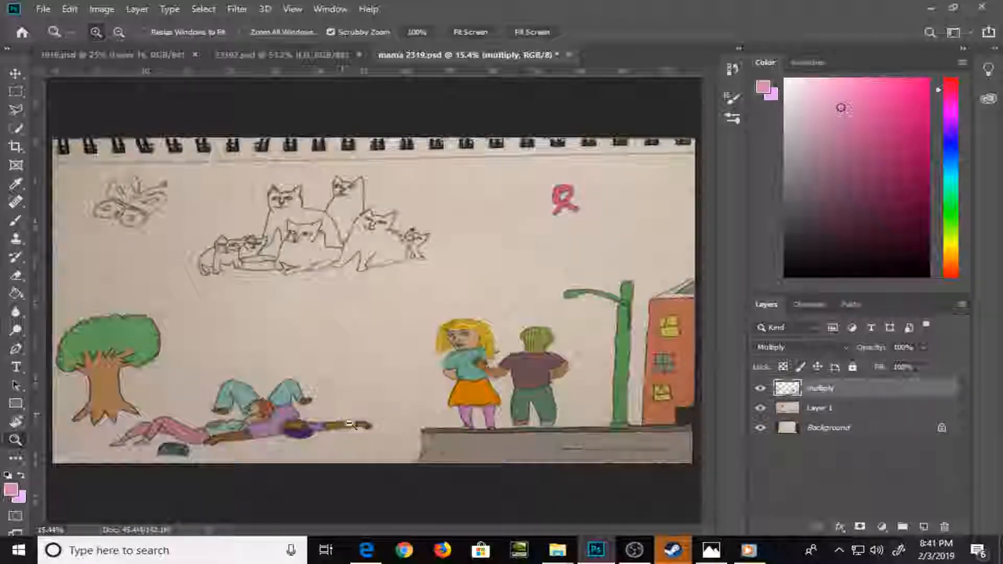
left_click_drag(341, 413, 426, 502)
key("space")
left_click_drag(424, 463, 389, 341)
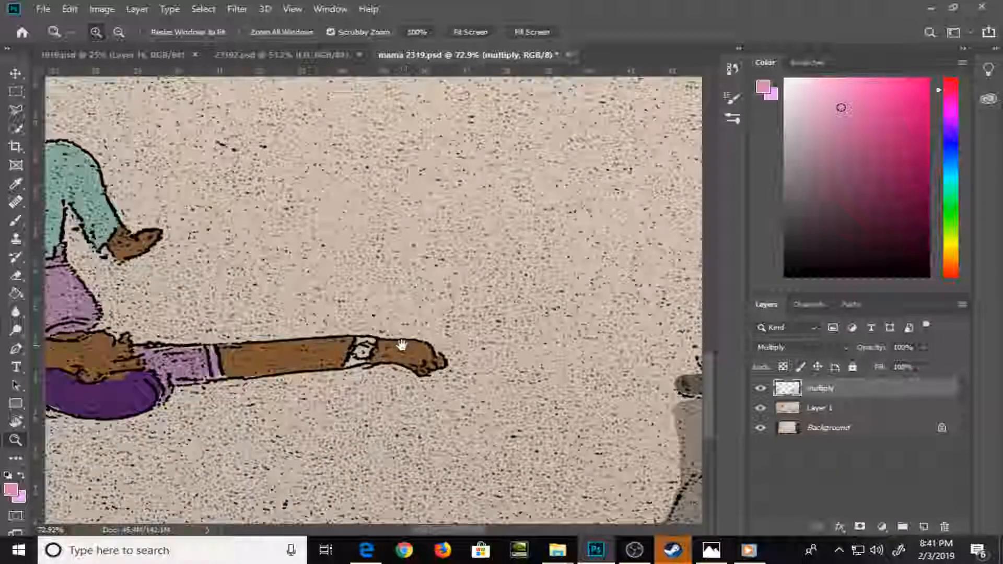
key("b")
left_click(951, 244)
left_click(890, 90)
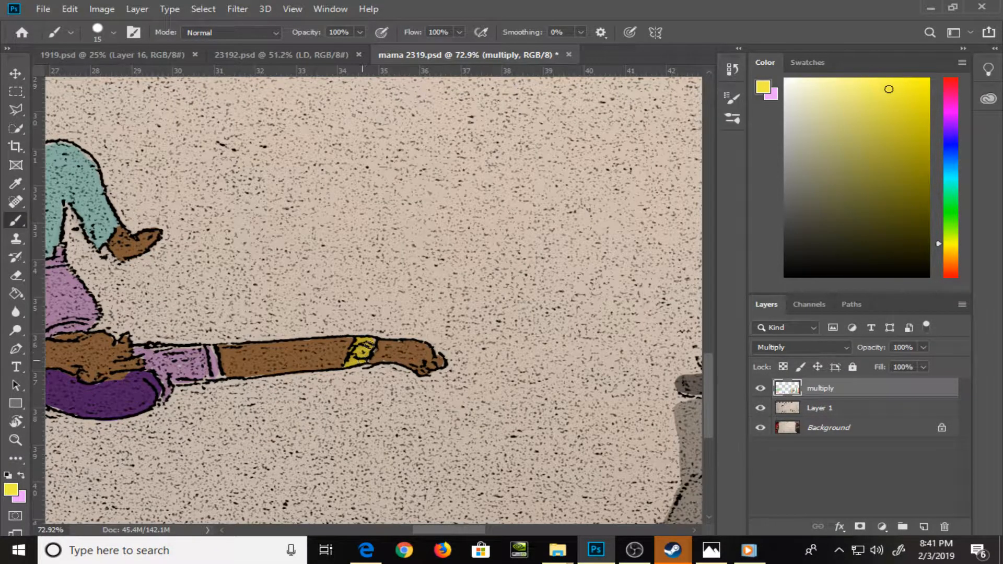
left_click(951, 182)
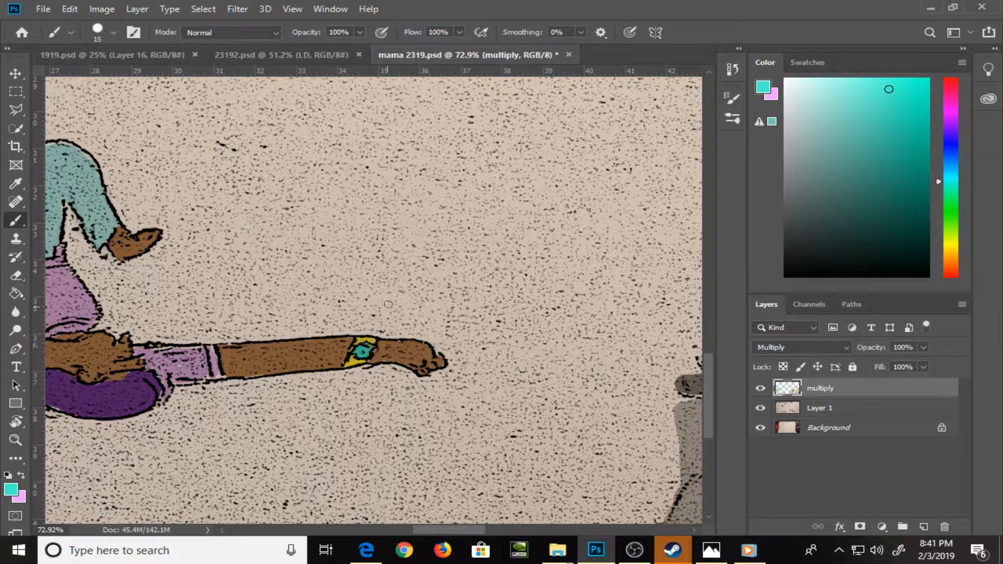
Check the whole page and save the layered document
left_click_drag(197, 168, 510, 470)
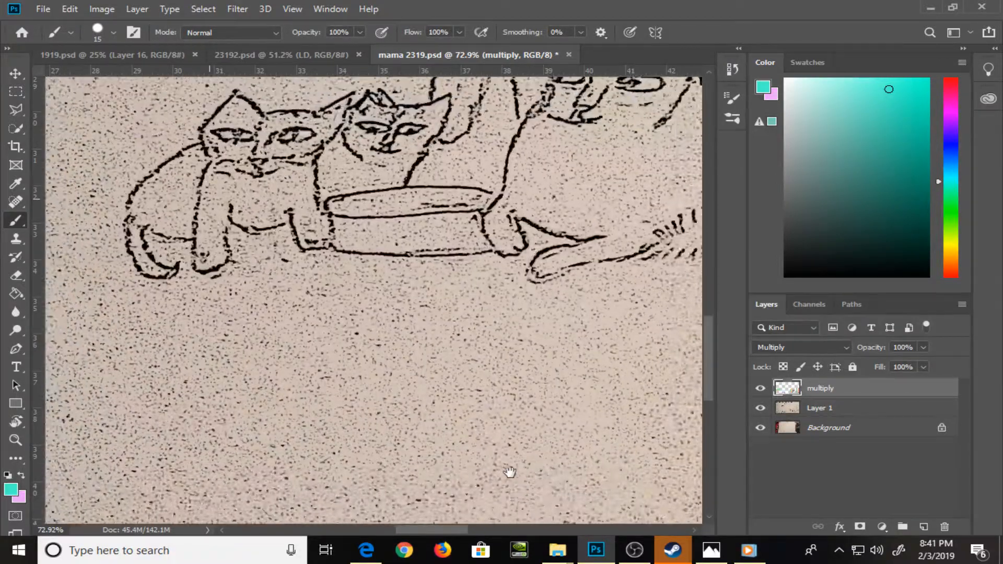
key("ctrl+0")
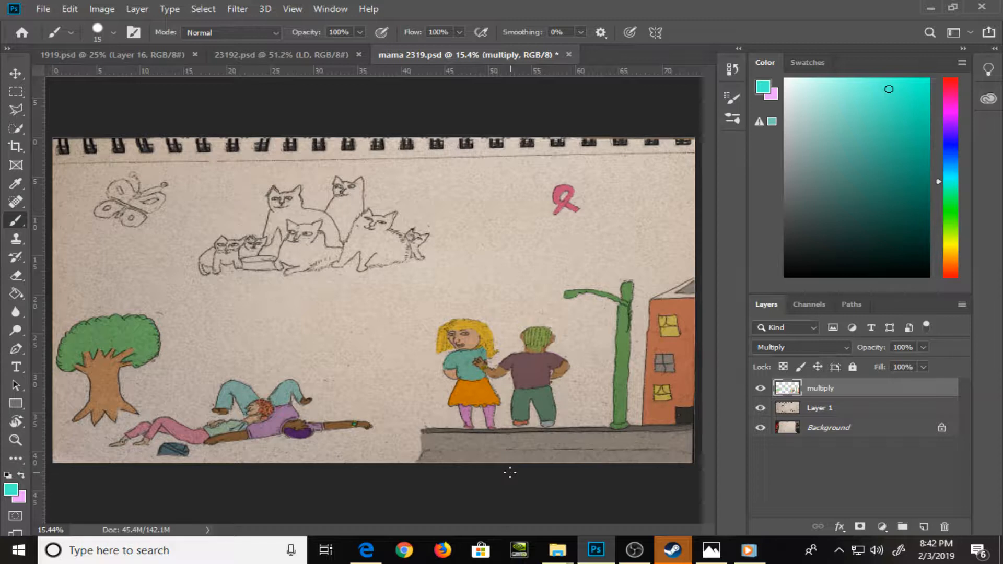
key("ctrl+s")
Pick a gray swatch and brush over the large back-left cat's face and the edges of its chest and front leg
key("z")
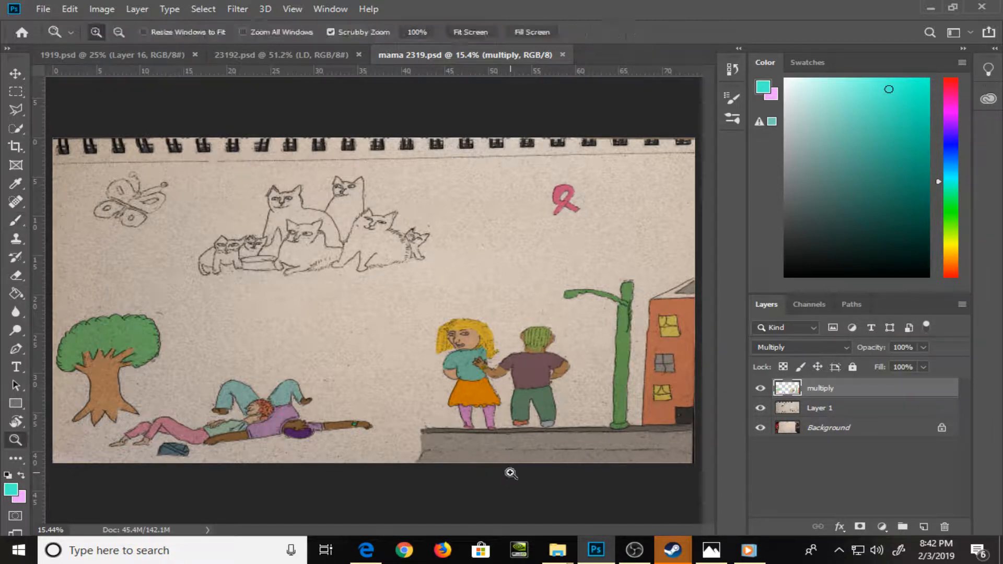
left_click_drag(367, 210, 435, 360)
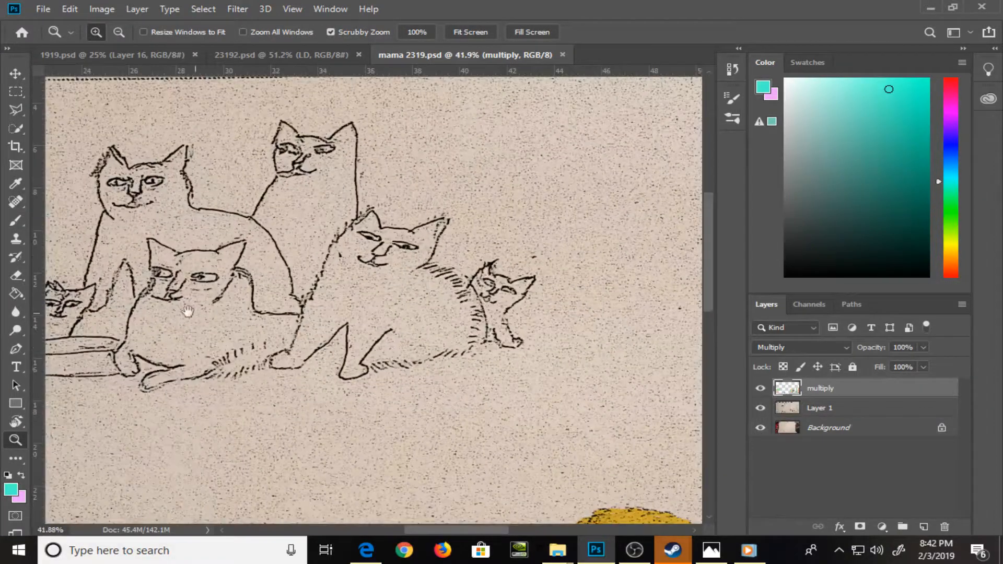
left_click_drag(188, 311, 412, 312)
left_click_drag(256, 305, 272, 297)
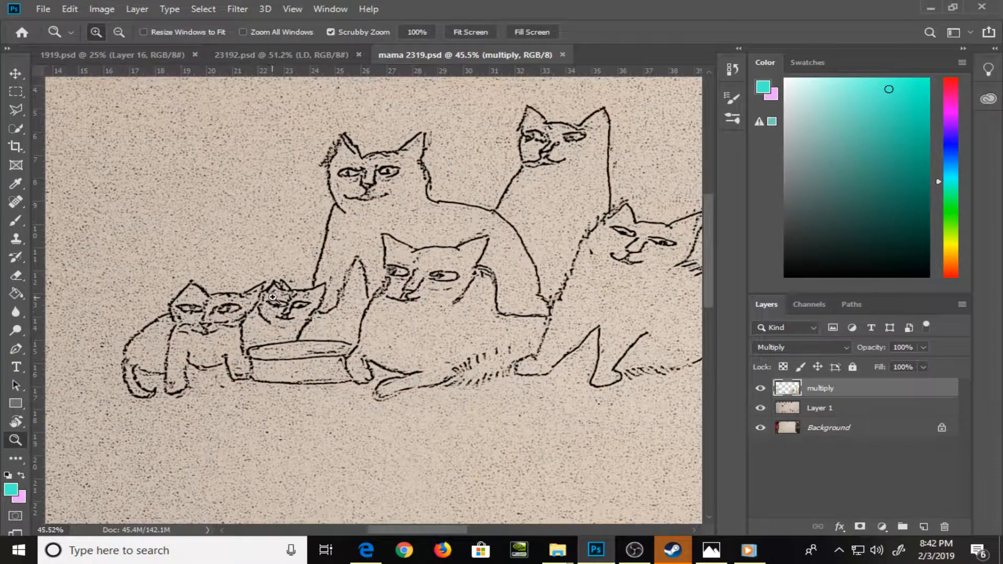
key("b")
left_click(809, 63)
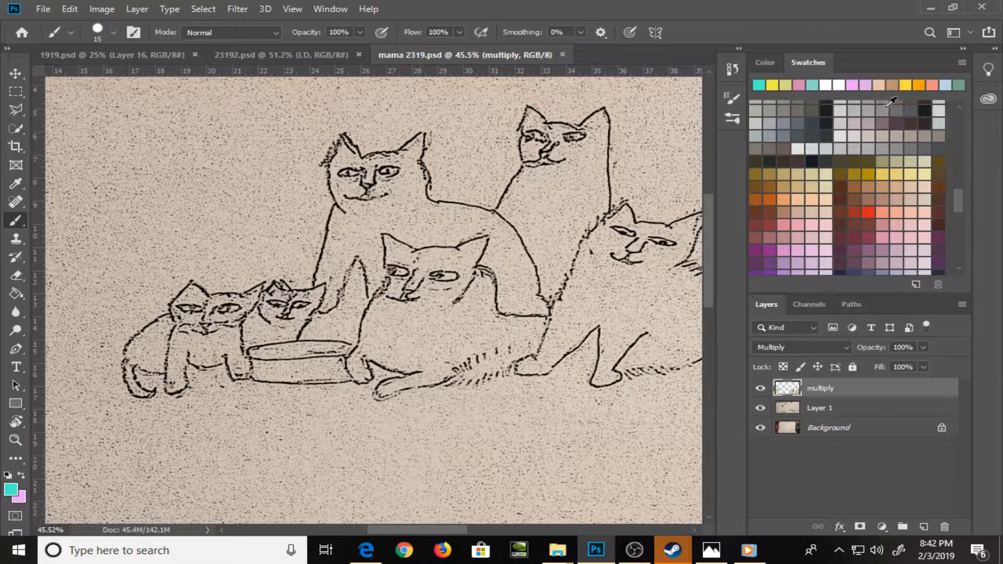
left_click_drag(964, 200, 958, 120)
left_click(930, 110)
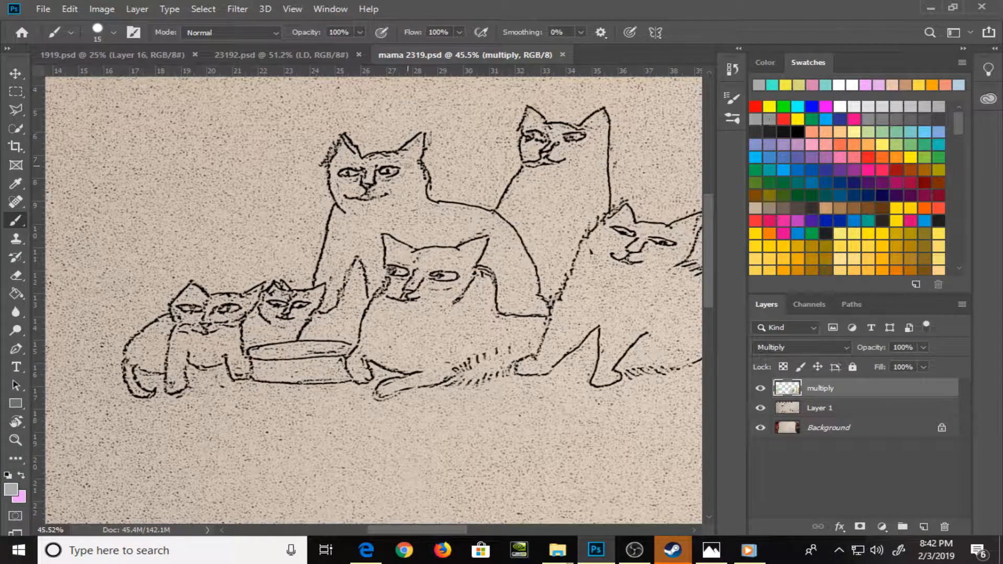
key("bracketright")
key("bracketleft")
mouse_move(341, 148)
left_mouse_down()
mouse_move(333, 167)
mouse_move(335, 150)
mouse_move(352, 153)
mouse_move(334, 180)
mouse_move(355, 164)
mouse_move(344, 152)
mouse_move(371, 160)
mouse_move(364, 184)
mouse_move(340, 180)
mouse_move(364, 176)
mouse_move(347, 198)
mouse_move(352, 187)
mouse_move(389, 186)
mouse_move(375, 166)
mouse_move(393, 164)
mouse_move(375, 166)
mouse_move(379, 182)
mouse_move(404, 164)
mouse_move(370, 157)
mouse_move(399, 164)
mouse_move(418, 138)
mouse_move(408, 189)
left_mouse_up()
mouse_move(343, 206)
left_mouse_down()
mouse_move(318, 278)
mouse_move(332, 275)
mouse_move(324, 309)
mouse_move(354, 249)
mouse_move(369, 293)
mouse_move(380, 279)
mouse_move(378, 246)
left_mouse_up()
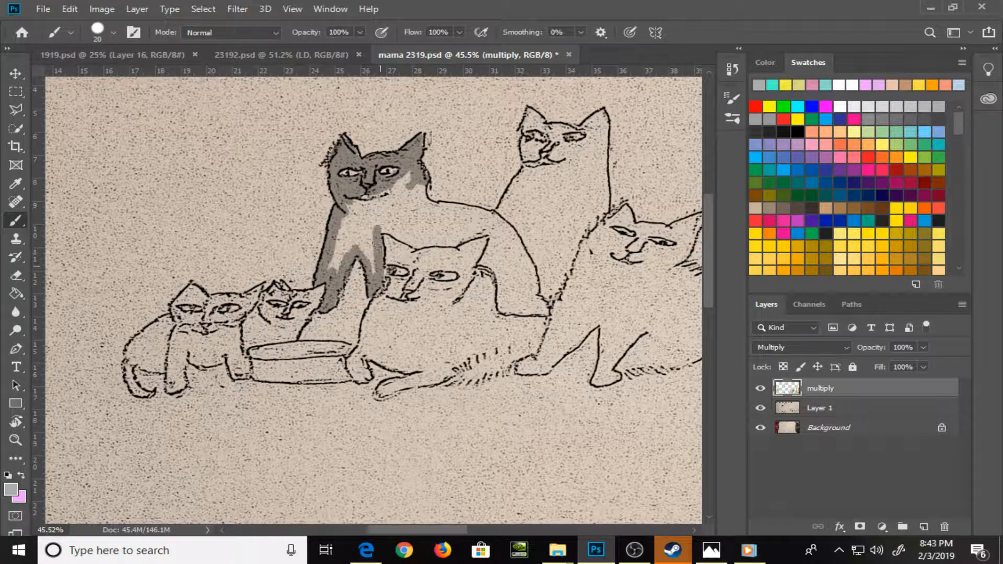
Brush gray around the inside edges of the same cat's back and haunch, and fill its body with the Paint Bucket
mouse_move(431, 186)
left_mouse_down()
mouse_move(480, 215)
mouse_move(493, 205)
mouse_move(489, 217)
mouse_move(529, 271)
mouse_move(516, 235)
mouse_move(545, 313)
mouse_move(540, 300)
mouse_move(535, 312)
mouse_move(510, 312)
mouse_move(503, 286)
mouse_move(501, 304)
mouse_move(485, 256)
mouse_move(490, 220)
left_mouse_up()
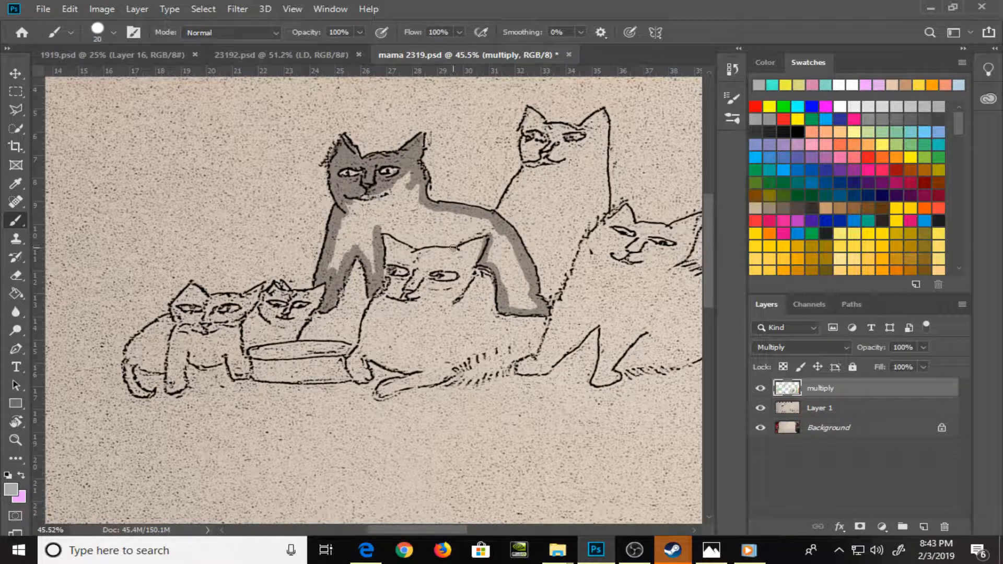
mouse_move(453, 247)
left_mouse_down()
mouse_move(484, 237)
mouse_move(419, 246)
mouse_move(385, 233)
mouse_move(412, 244)
left_mouse_up()
key("g")
left_click(421, 219)
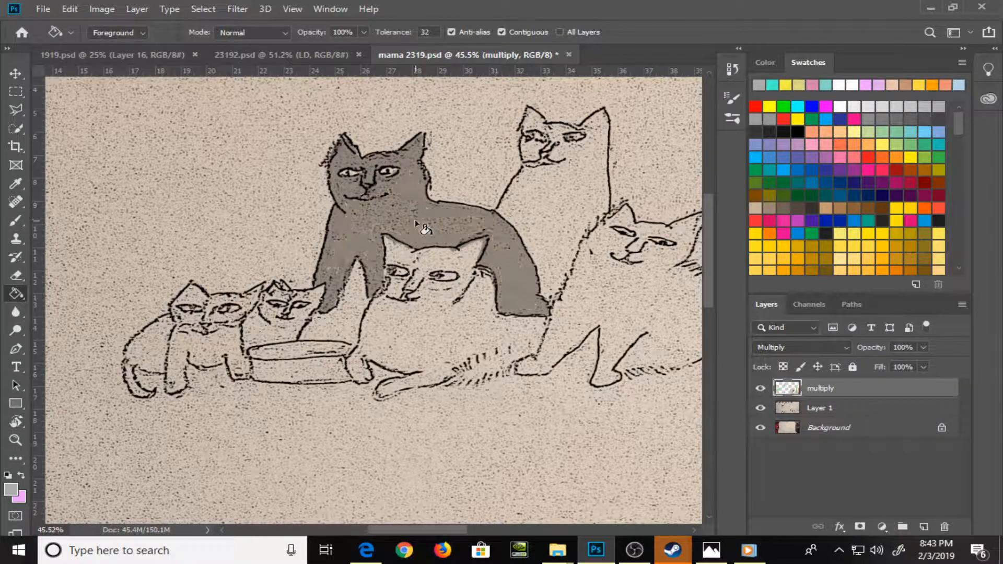
Pick an orange swatch and paint the front center cat's head, front paw, tail and the edge of its chest
key("b")
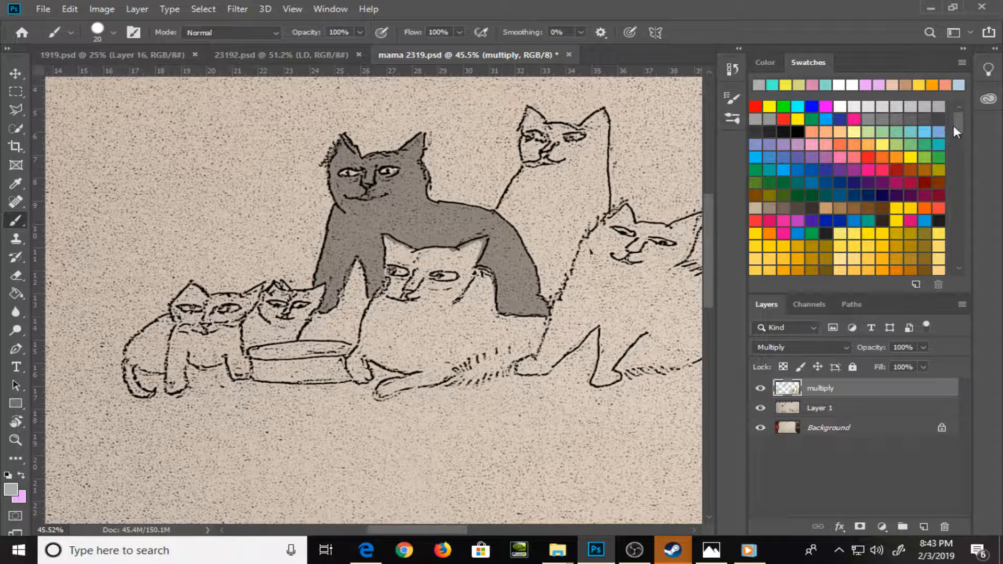
left_click_drag(955, 126, 958, 142)
left_click(865, 163)
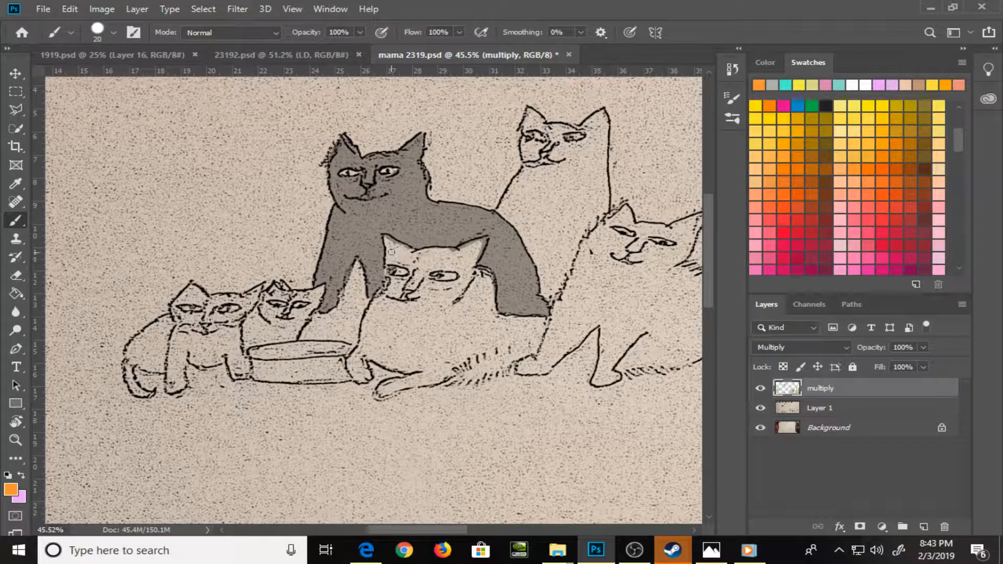
mouse_move(391, 252)
left_mouse_down()
mouse_move(385, 240)
mouse_move(389, 262)
mouse_move(419, 285)
mouse_move(388, 277)
left_mouse_up()
key("bracketleft")
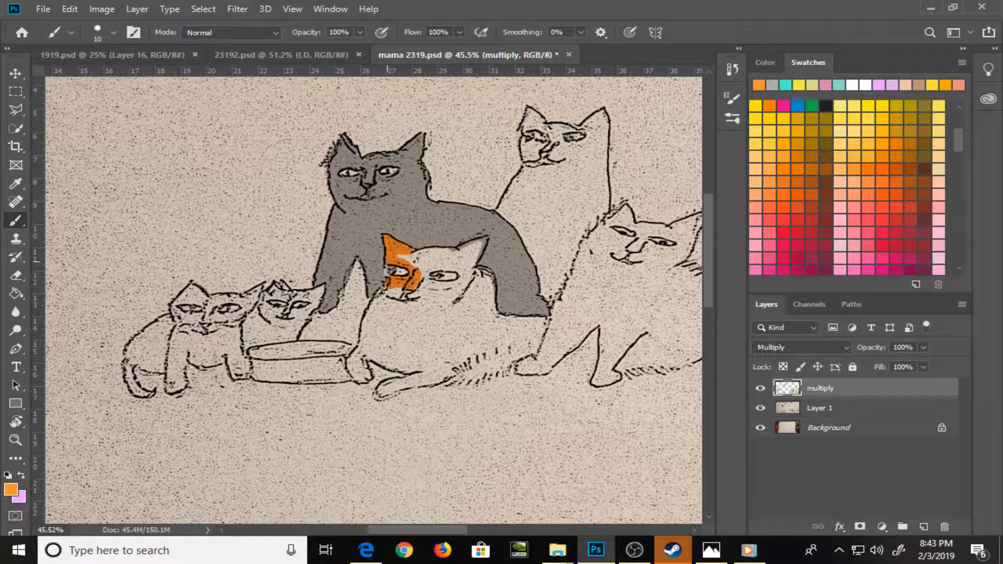
key("bracketright")
key("bracketright")
key("bracketright")
mouse_move(394, 293)
left_mouse_down()
mouse_move(430, 263)
mouse_move(403, 259)
mouse_move(460, 258)
mouse_move(432, 253)
mouse_move(466, 256)
mouse_move(470, 249)
mouse_move(458, 254)
mouse_move(479, 245)
mouse_move(450, 252)
mouse_move(479, 245)
mouse_move(473, 260)
mouse_move(484, 241)
mouse_move(461, 270)
mouse_move(452, 253)
mouse_move(460, 262)
mouse_move(439, 270)
mouse_move(460, 266)
mouse_move(428, 270)
mouse_move(435, 290)
mouse_move(429, 284)
mouse_move(450, 286)
mouse_move(426, 280)
mouse_move(454, 288)
mouse_move(476, 257)
mouse_move(492, 312)
mouse_move(489, 278)
mouse_move(362, 338)
mouse_move(349, 366)
mouse_move(360, 381)
mouse_move(364, 356)
mouse_move(418, 365)
mouse_move(385, 390)
mouse_move(454, 373)
left_mouse_up()
key("bracketright")
key("bracketright")
key("bracketleft")
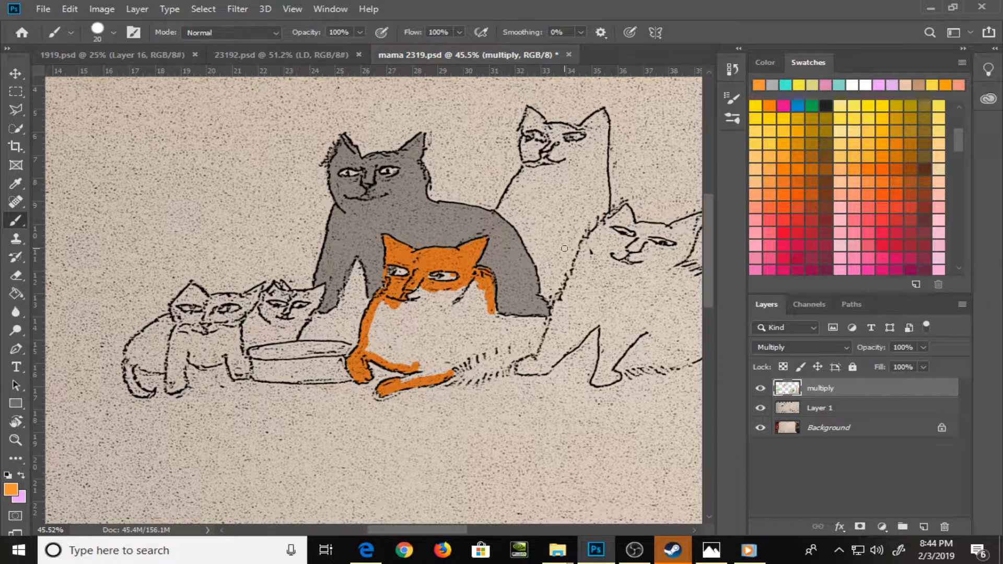
Outline the rest of the front center cat's body in orange, redoing the rump stroke, and fill it with the Paint Bucket
mouse_move(461, 368)
left_mouse_down()
mouse_move(480, 374)
mouse_move(520, 360)
mouse_move(538, 340)
mouse_move(543, 321)
mouse_move(502, 317)
left_mouse_up()
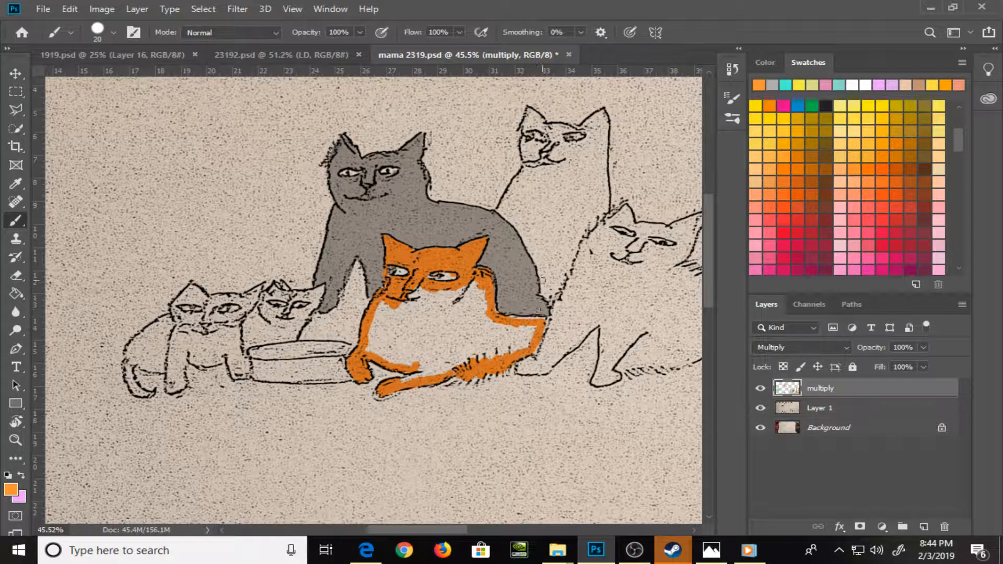
key("ctrl+z")
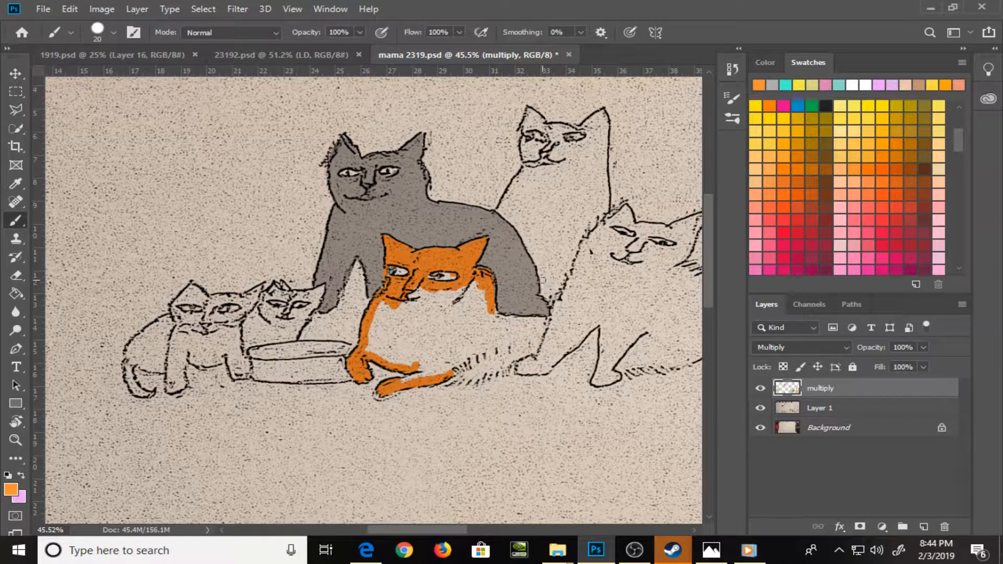
mouse_move(494, 317)
left_mouse_down()
mouse_move(544, 321)
mouse_move(530, 353)
mouse_move(447, 384)
left_mouse_up()
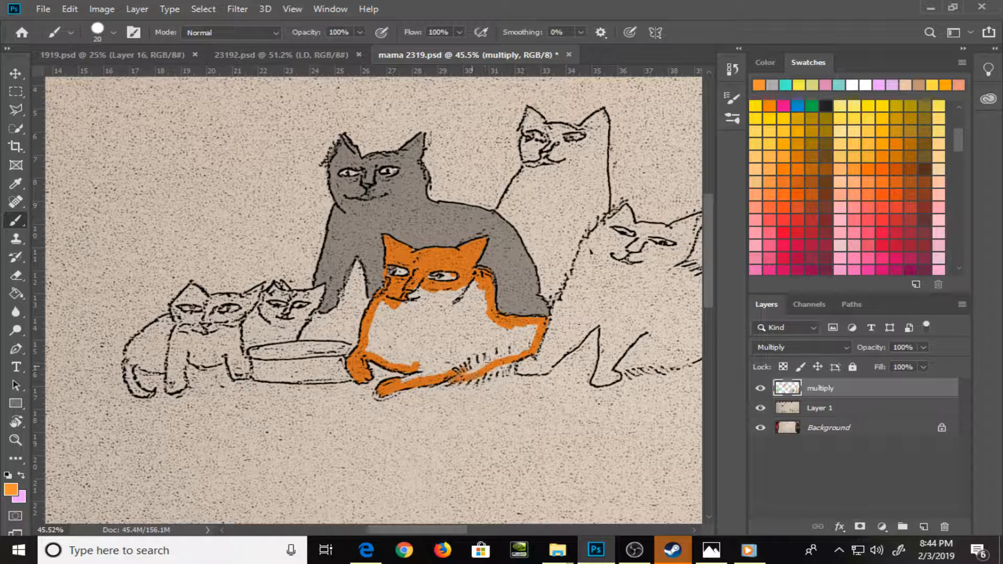
left_click_drag(525, 343, 467, 367)
left_click_drag(408, 383, 436, 356)
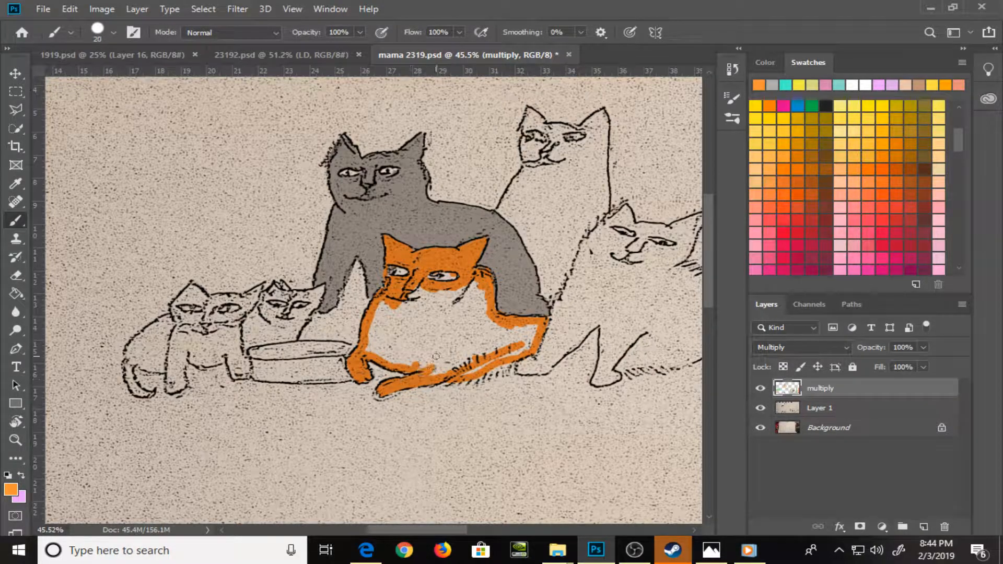
key("g")
left_click(444, 347)
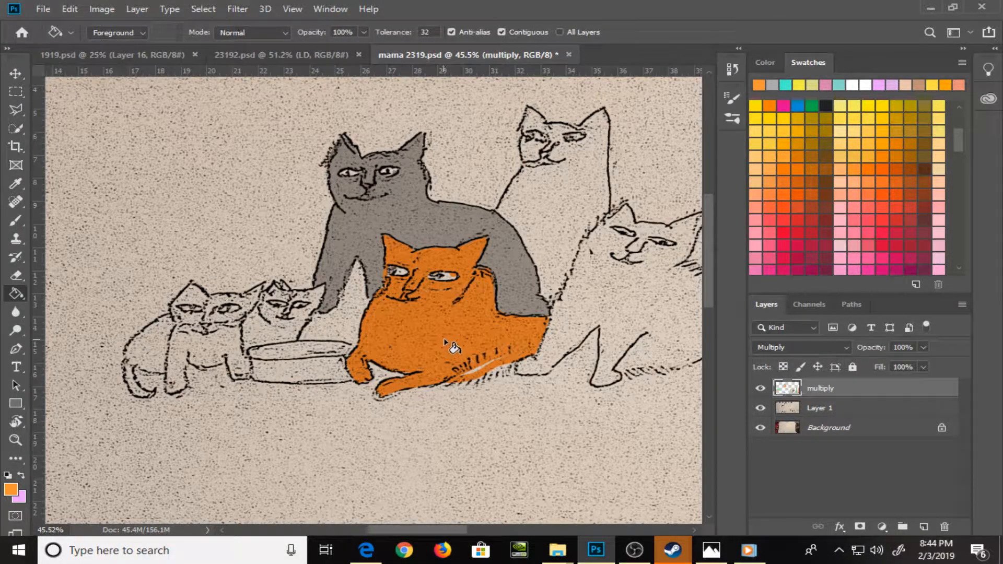
Brush orange over the unfilled gap in the cat's belly fur and touch up the area around its eye
key("b")
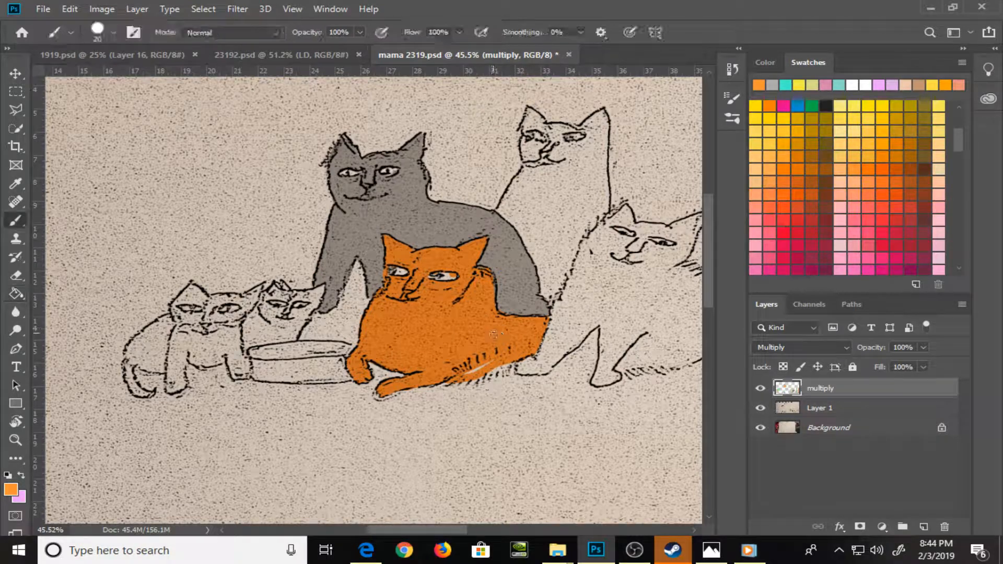
left_click_drag(464, 372, 516, 360)
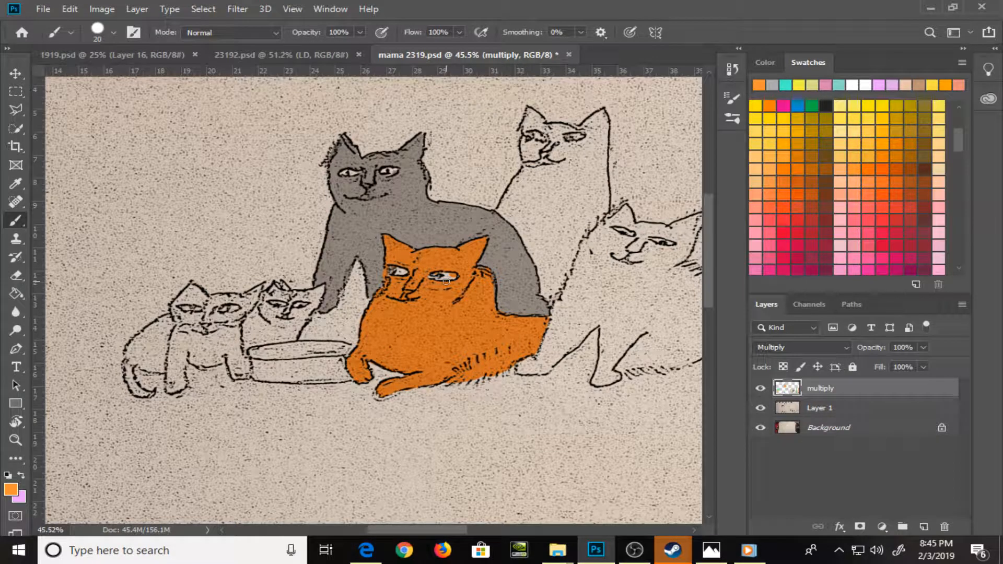
left_click_drag(446, 281, 463, 277)
key("x")
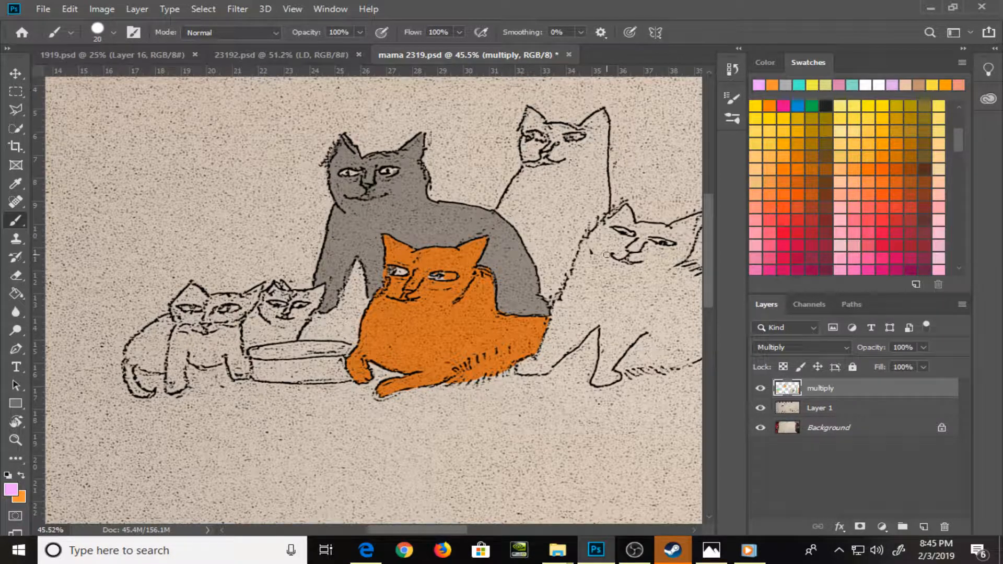
key("x")
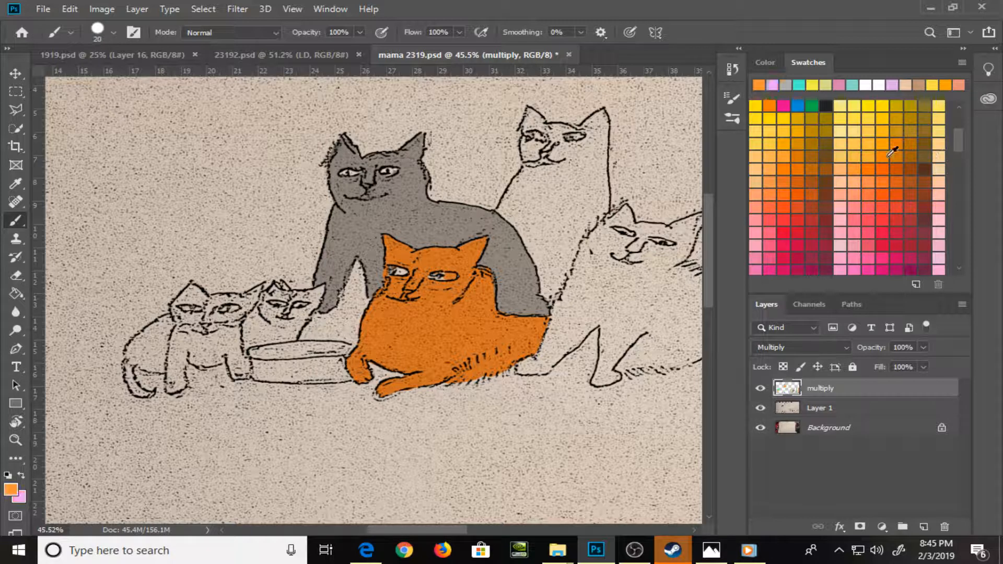
Pick a lighter orange swatch and dab highlight patches on the orange cat's chest, shoulder, haunch, ear and tail
left_click(851, 165)
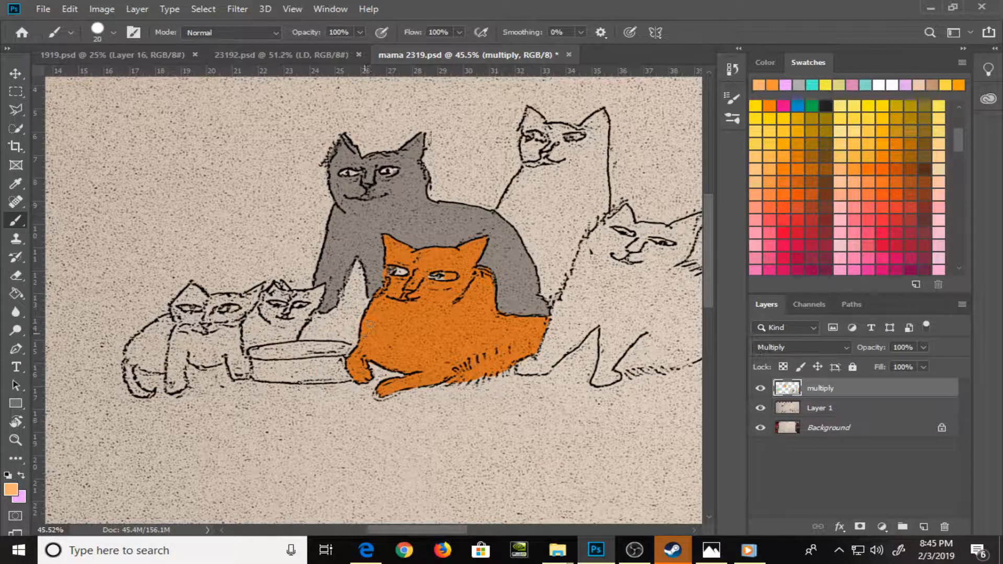
left_click_drag(367, 332, 379, 322)
mouse_move(481, 298)
left_mouse_down()
mouse_move(489, 291)
mouse_move(483, 302)
left_mouse_up()
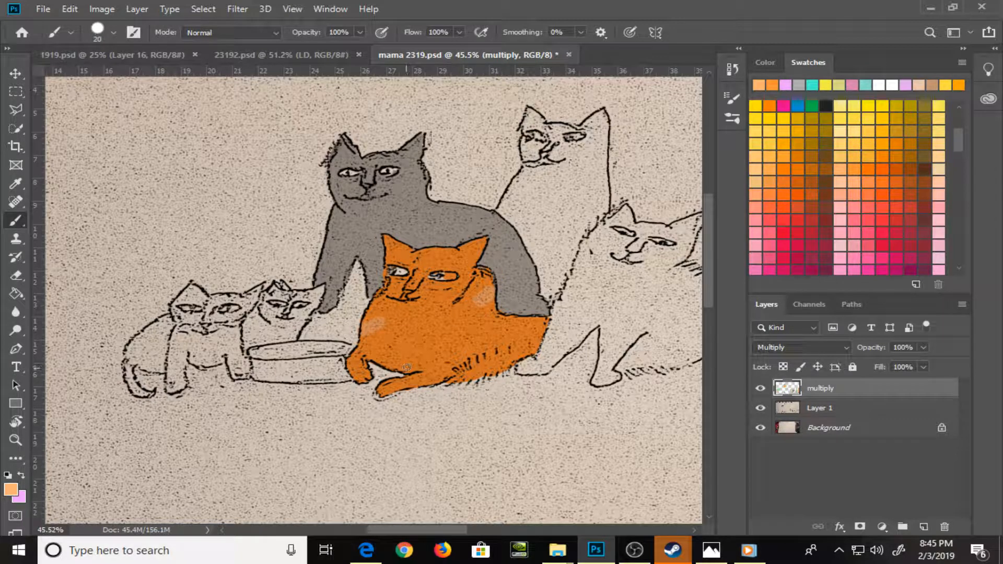
left_click_drag(407, 368, 406, 363)
left_click_drag(503, 325, 526, 341)
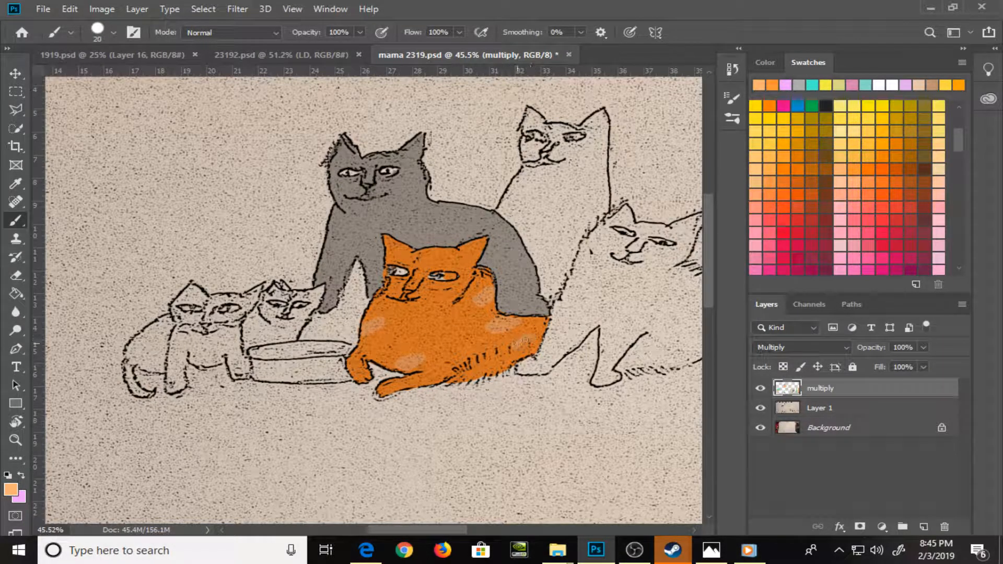
left_click_drag(465, 251, 461, 251)
left_click_drag(442, 314, 422, 327)
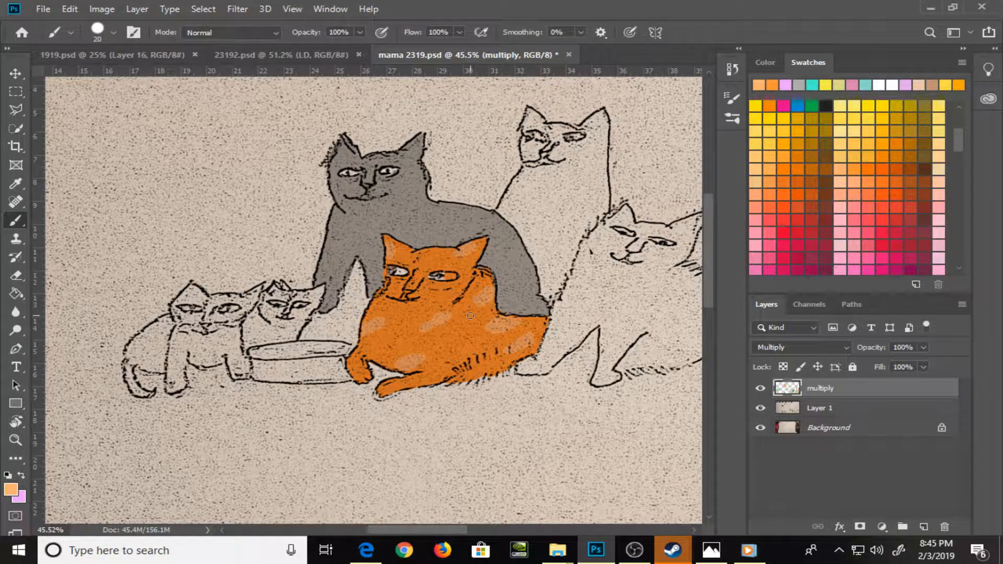
left_click_drag(422, 379, 437, 379)
Pick a very dark brown swatch and paint the leftmost kitten's head, legs, body and tail with the brush
left_click_drag(959, 140, 957, 196)
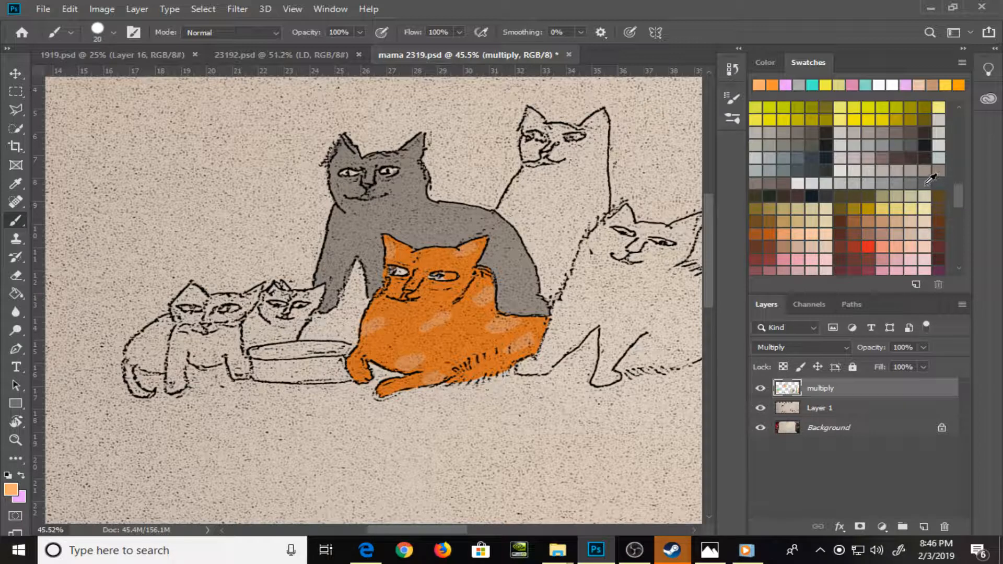
left_click(766, 201)
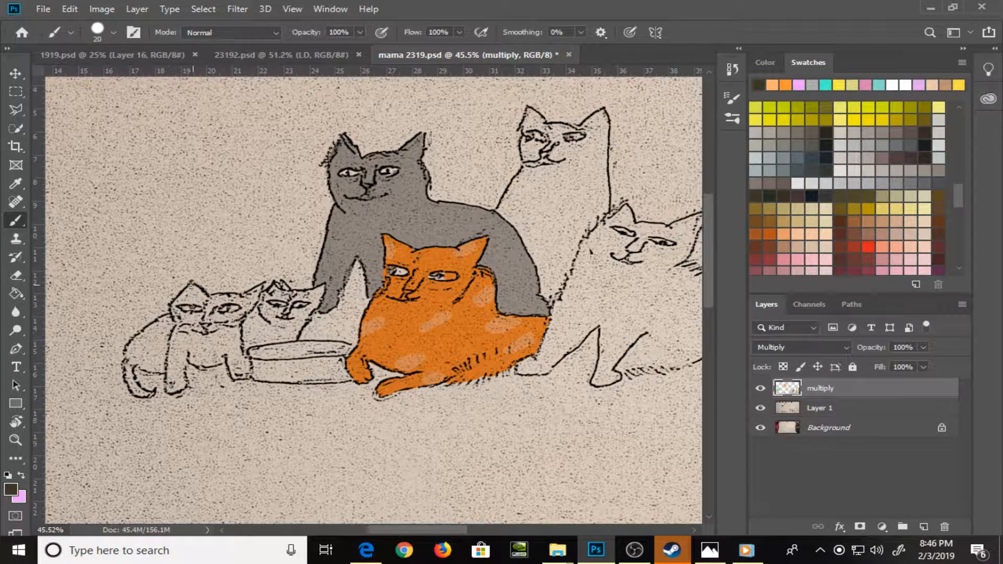
mouse_move(184, 308)
left_mouse_down()
mouse_move(175, 319)
mouse_move(177, 304)
mouse_move(177, 315)
mouse_move(203, 309)
mouse_move(186, 296)
mouse_move(194, 288)
mouse_move(207, 319)
mouse_move(176, 329)
left_mouse_up()
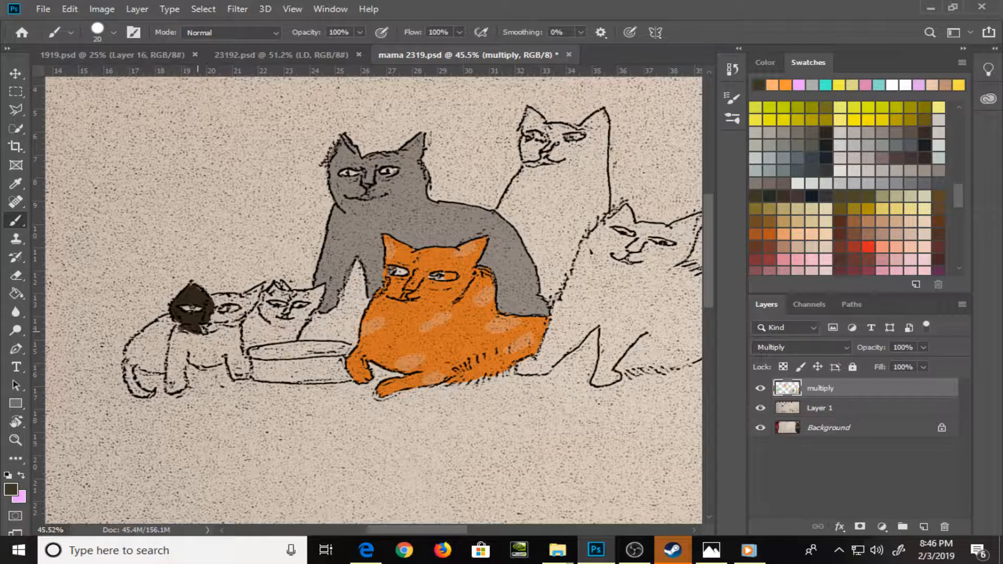
key("bracketleft")
mouse_move(217, 301)
left_mouse_down()
mouse_move(257, 291)
mouse_move(253, 301)
mouse_move(260, 288)
mouse_move(233, 319)
mouse_move(245, 304)
mouse_move(230, 318)
mouse_move(217, 316)
mouse_move(217, 305)
mouse_move(232, 316)
mouse_move(206, 329)
mouse_move(233, 327)
mouse_move(239, 377)
mouse_move(233, 355)
mouse_move(207, 366)
left_mouse_up()
key("bracketleft")
key("bracketright")
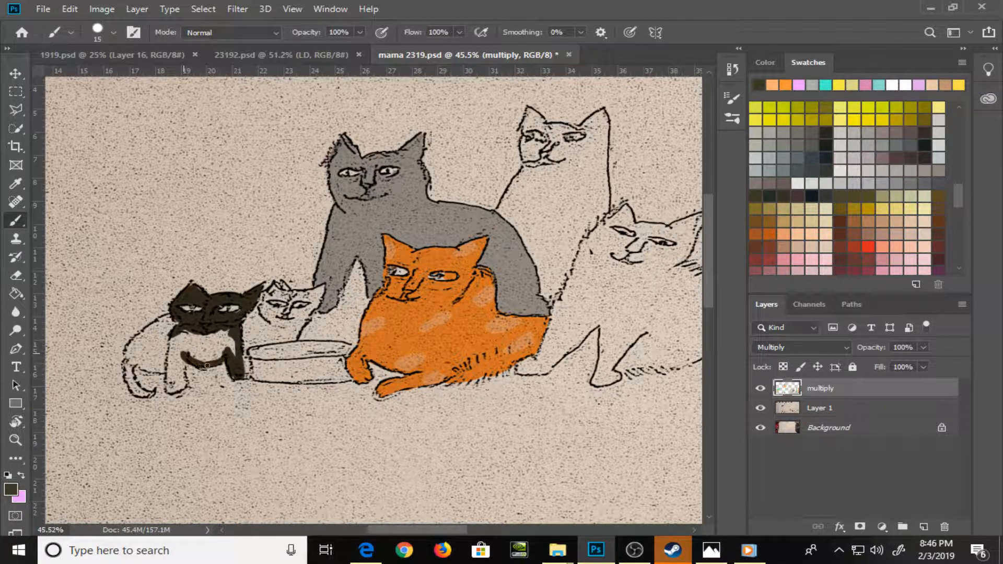
mouse_move(129, 371)
left_mouse_down()
mouse_move(130, 380)
mouse_move(127, 359)
mouse_move(129, 384)
mouse_move(150, 394)
mouse_move(138, 364)
mouse_move(168, 367)
mouse_move(129, 346)
mouse_move(168, 318)
mouse_move(140, 355)
mouse_move(145, 364)
mouse_move(150, 345)
mouse_move(156, 358)
mouse_move(166, 334)
mouse_move(168, 389)
mouse_move(181, 382)
mouse_move(178, 333)
mouse_move(187, 334)
mouse_move(175, 357)
mouse_move(215, 338)
mouse_move(199, 355)
mouse_move(219, 341)
mouse_move(216, 351)
mouse_move(220, 334)
mouse_move(231, 345)
mouse_move(219, 357)
mouse_move(231, 348)
left_mouse_up()
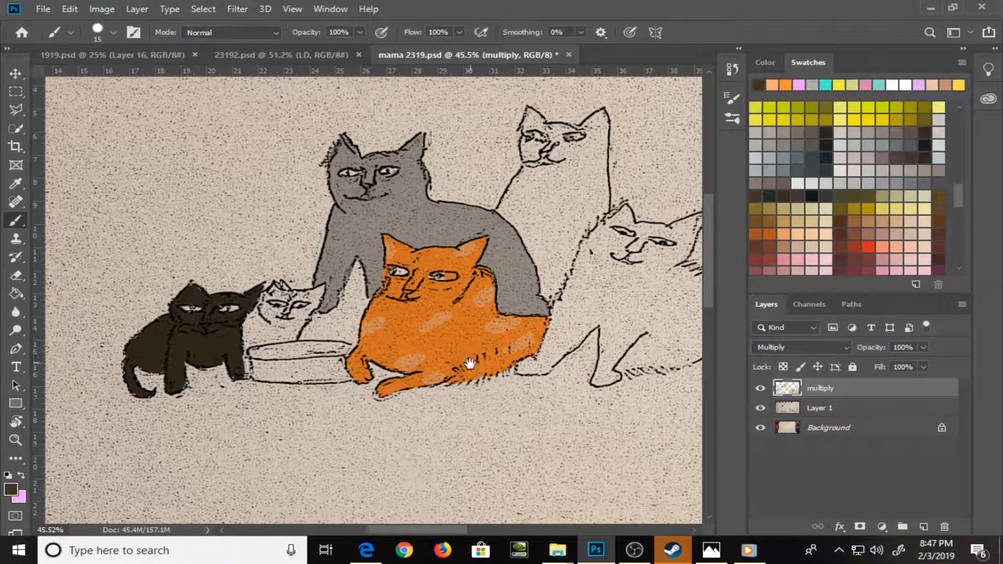
Pick a medium brown swatch and brush the left ear and eye area of the upright cat at the back
left_click_drag(478, 374, 394, 366)
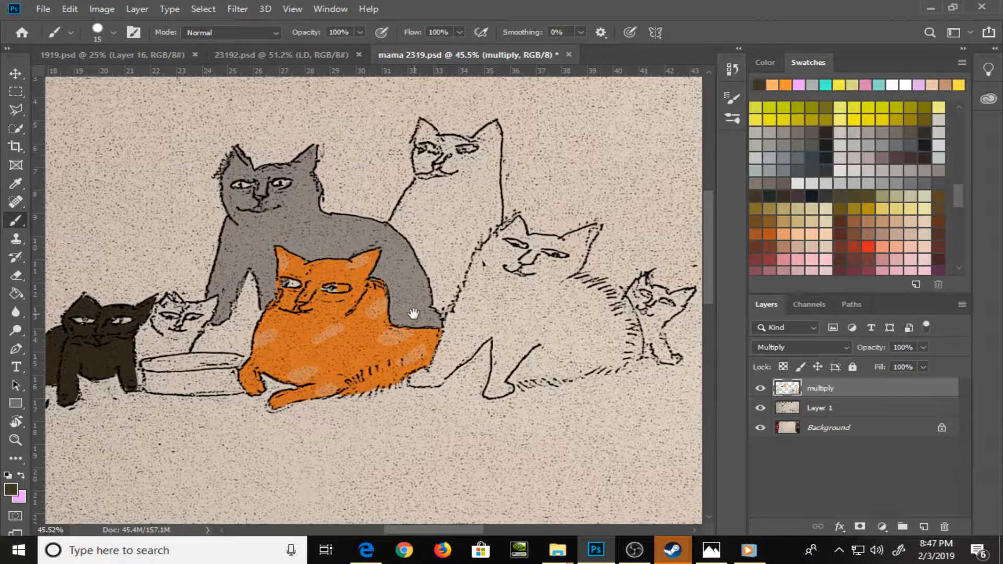
left_click_drag(955, 197, 957, 134)
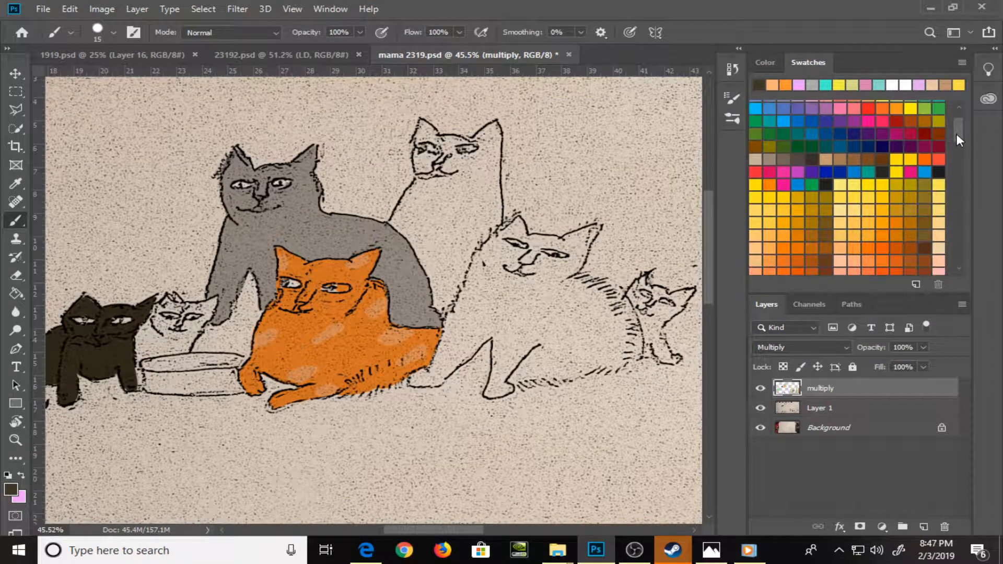
left_click(854, 159)
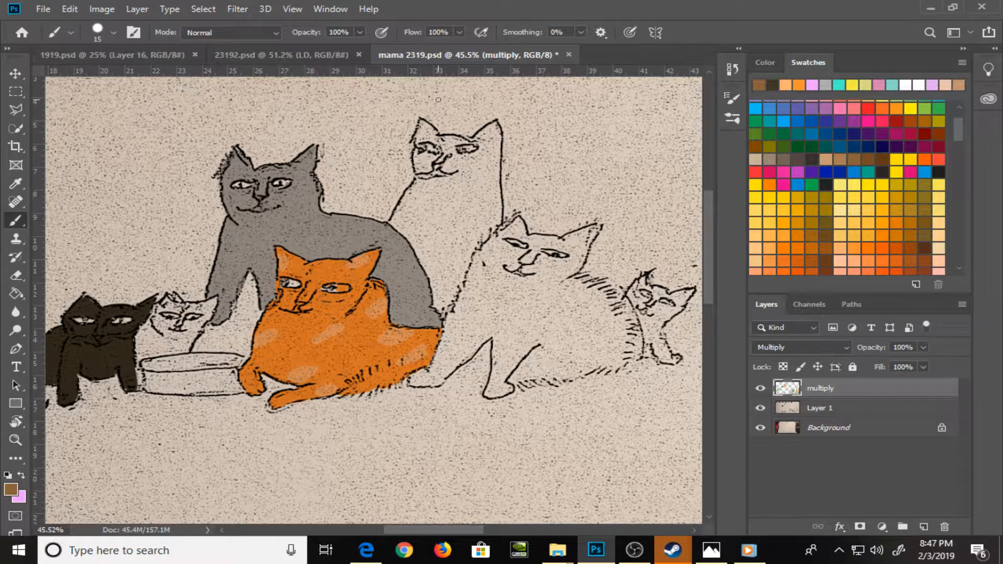
mouse_move(418, 159)
left_mouse_down()
mouse_move(421, 125)
mouse_move(434, 141)
left_mouse_up()
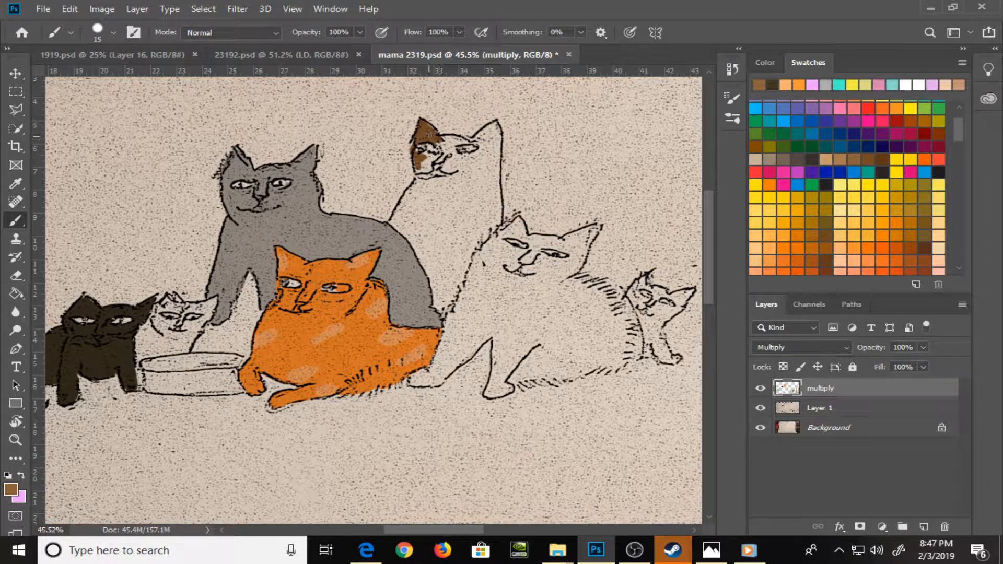
key("e")
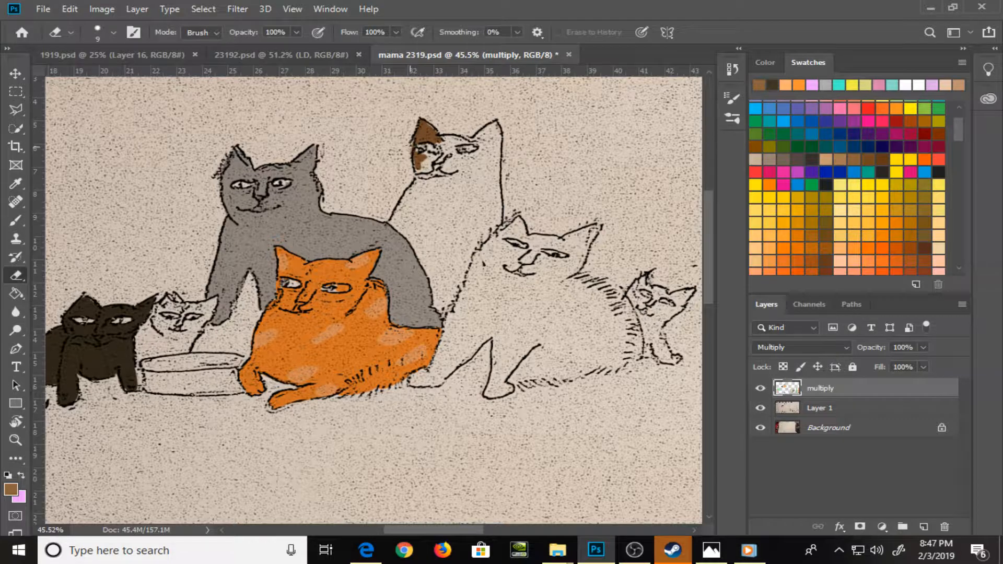
key("b")
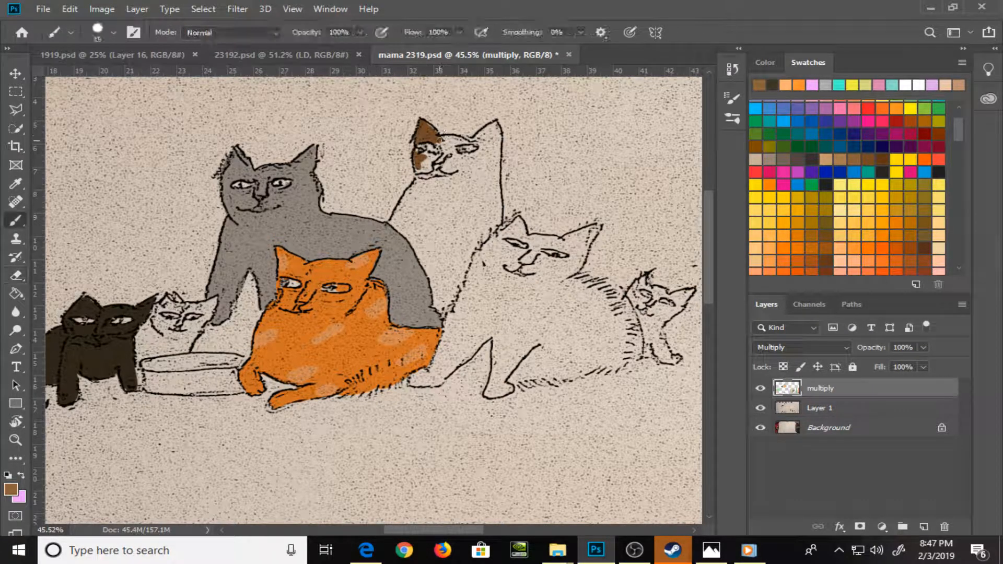
Paint the rest of the upright back cat's face, outline its body in brown, fill it with the Paint Bucket, and save the file
mouse_move(448, 145)
left_mouse_down()
mouse_move(420, 153)
mouse_move(438, 156)
mouse_move(440, 143)
mouse_move(445, 159)
mouse_move(441, 144)
mouse_move(430, 174)
mouse_move(416, 165)
mouse_move(426, 177)
mouse_move(470, 139)
mouse_move(442, 139)
mouse_move(470, 142)
mouse_move(453, 144)
mouse_move(467, 158)
mouse_move(484, 152)
mouse_move(473, 139)
mouse_move(481, 150)
mouse_move(492, 129)
mouse_move(479, 135)
mouse_move(495, 125)
mouse_move(498, 168)
mouse_move(498, 128)
mouse_move(481, 243)
left_mouse_up()
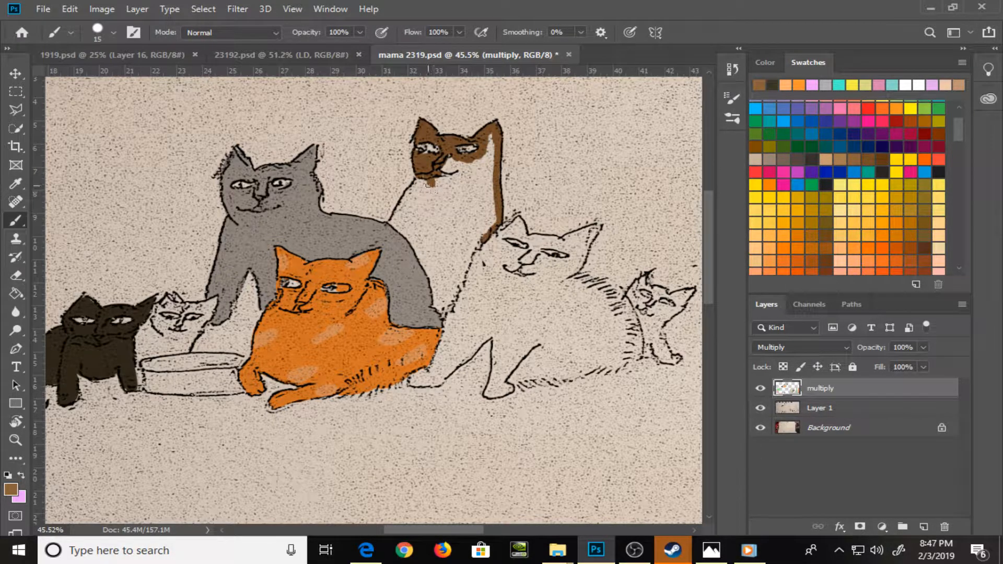
mouse_move(424, 186)
left_mouse_down()
mouse_move(391, 222)
mouse_move(419, 248)
mouse_move(443, 316)
mouse_move(480, 243)
left_mouse_up()
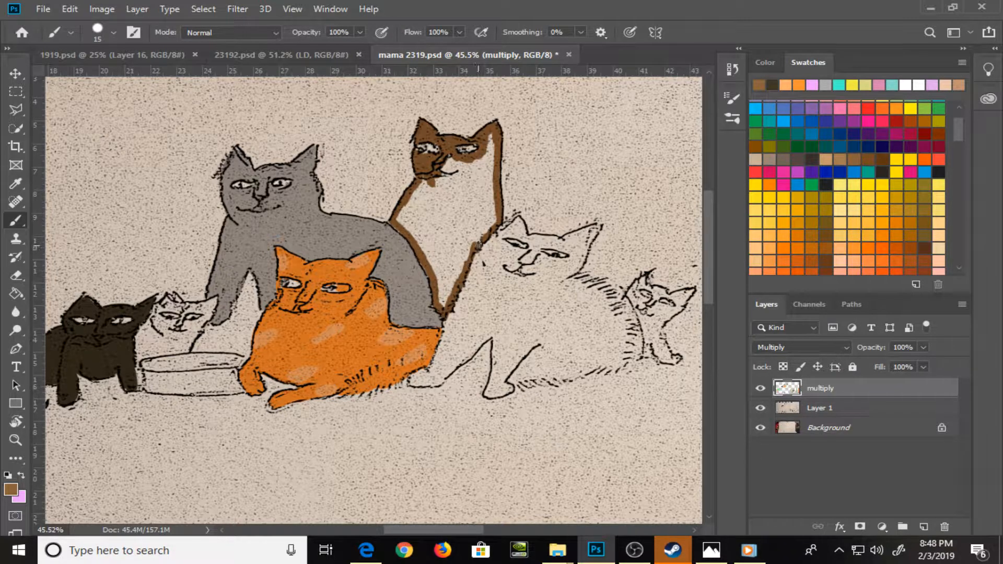
key("g")
left_click(463, 206)
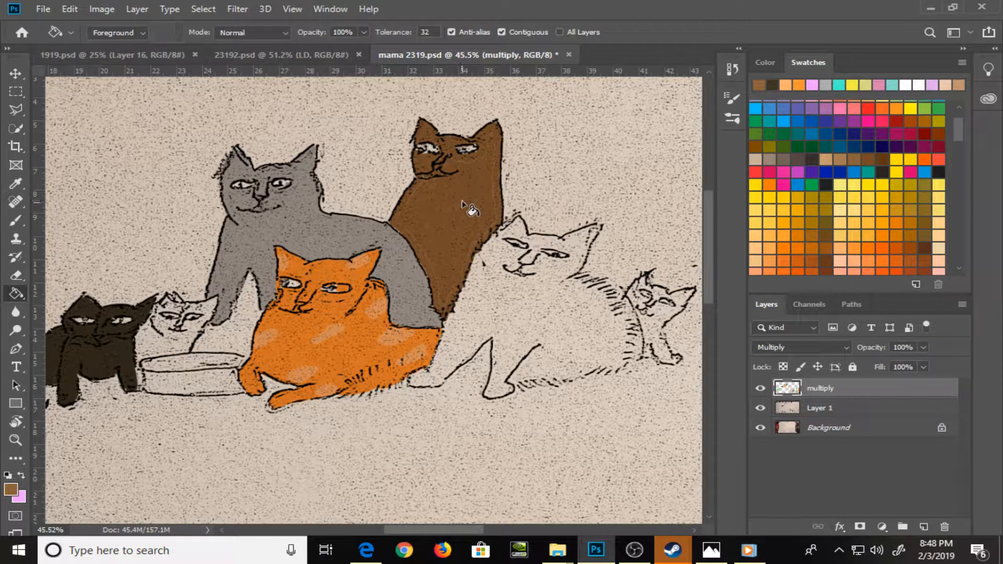
key("b")
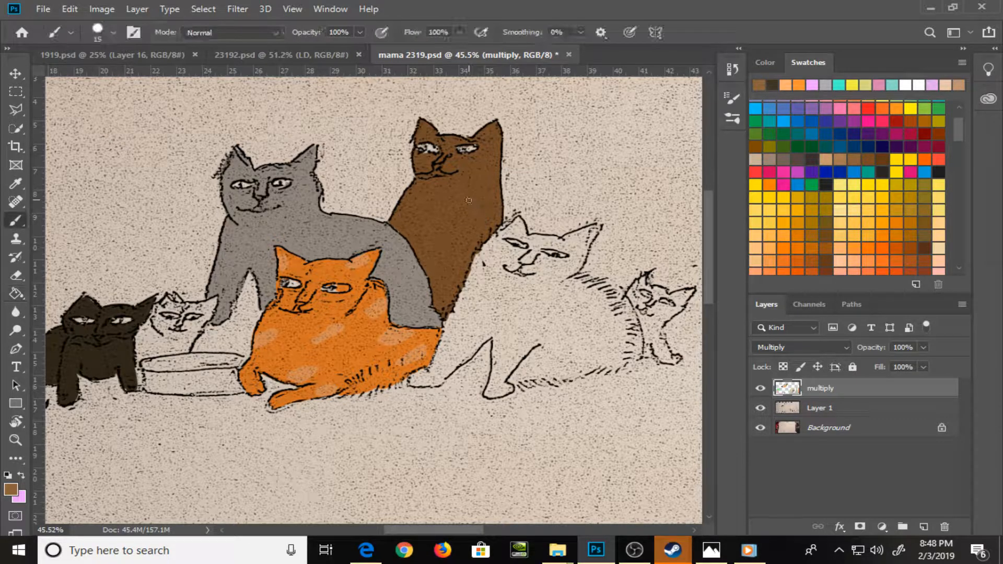
key("ctrl+s")
Mix a grayish brown and dab highlight patches on the brown cat's ear, shoulder, chest and lower body, and save the file
left_click(770, 61)
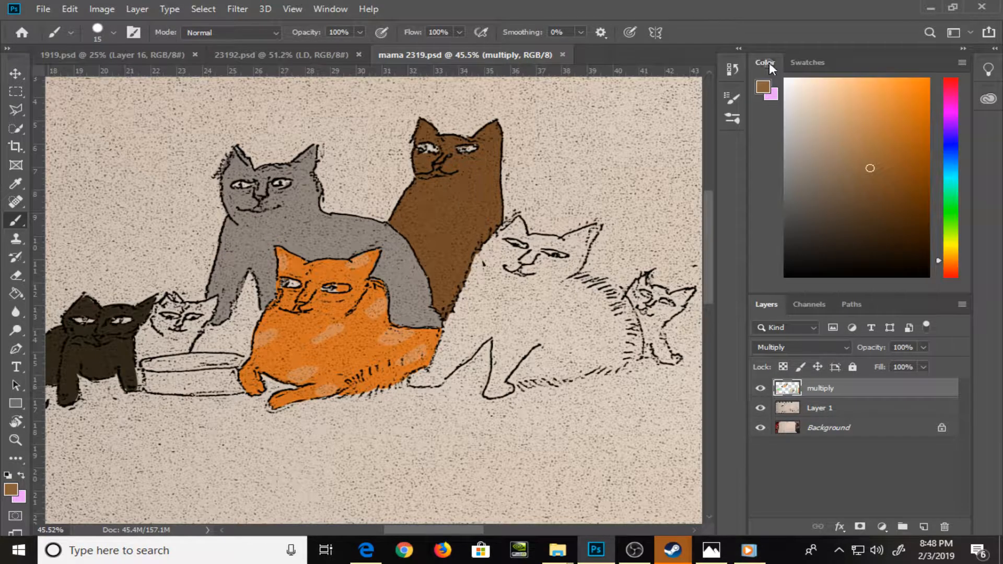
left_click(900, 139)
mouse_move(899, 139)
left_mouse_down()
mouse_move(909, 162)
mouse_move(833, 171)
left_mouse_up()
left_click_drag(396, 214, 418, 210)
left_click_drag(477, 182, 490, 186)
left_click_drag(452, 224, 462, 221)
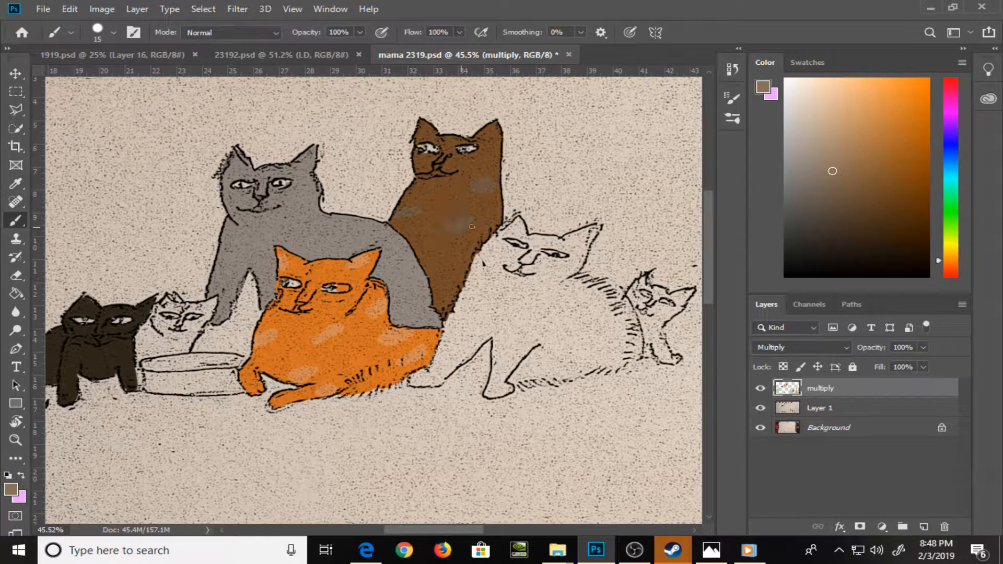
left_click_drag(489, 139, 492, 146)
left_click_drag(417, 264, 425, 263)
key("ctrl+s")
Choose a light cyan-blue color and paint the inside of the bowl with the brush
left_click(950, 173)
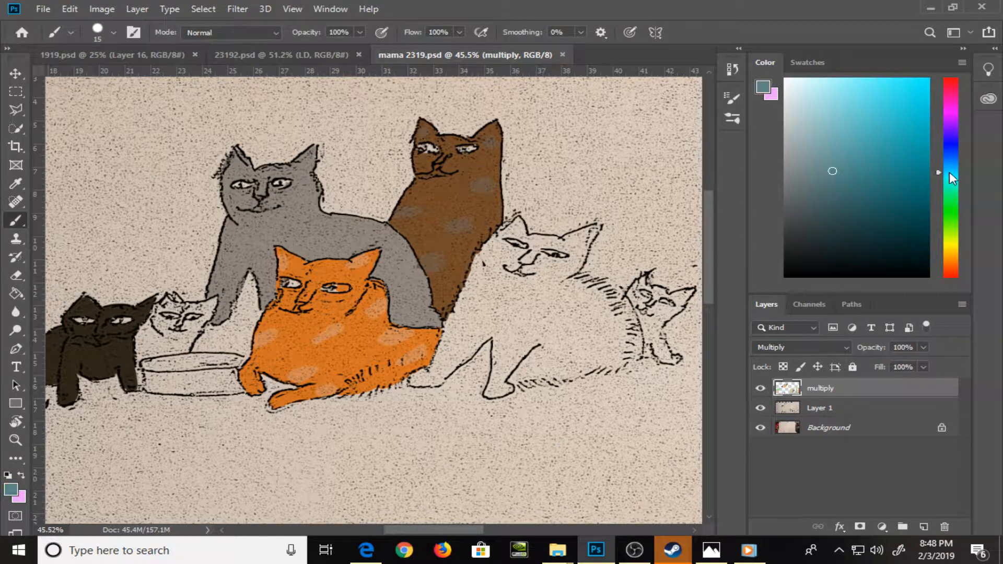
left_click(864, 111)
left_click(860, 102)
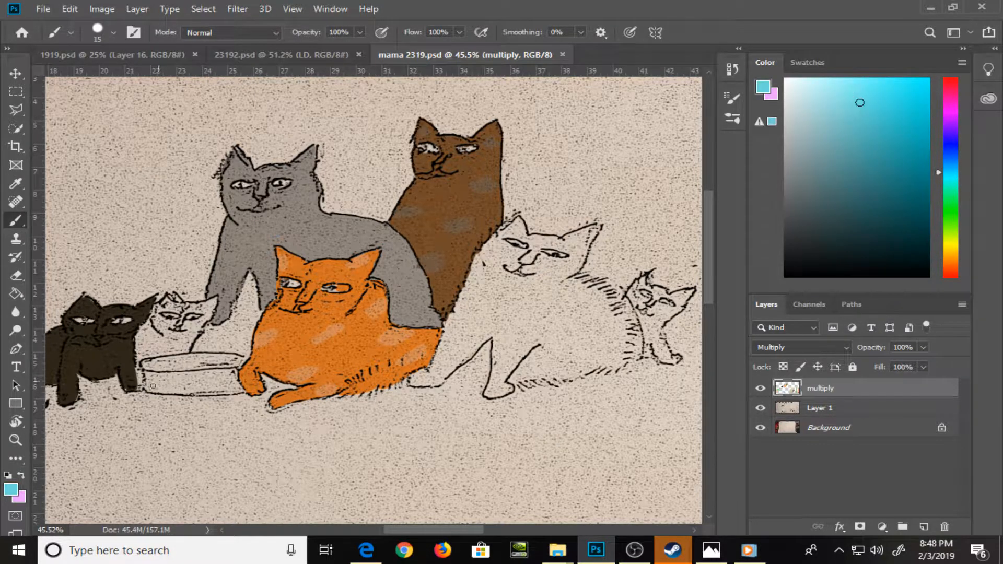
mouse_move(161, 369)
left_mouse_down()
mouse_move(173, 364)
mouse_move(147, 365)
mouse_move(234, 361)
left_mouse_up()
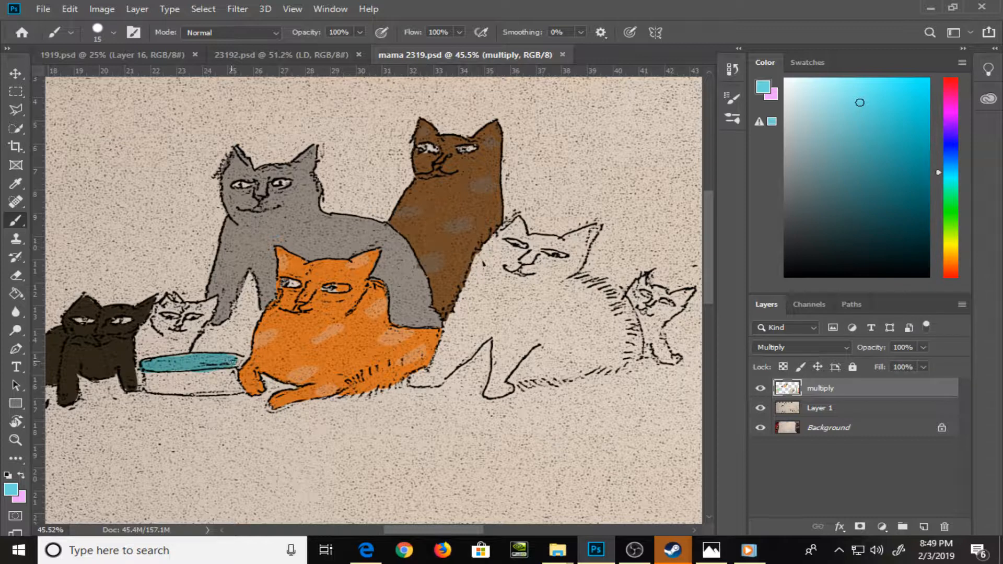
left_click_drag(230, 363, 238, 358)
Choose a muted olive yellow, paint the outer side of the bowl, and save the file
left_click(951, 246)
left_click(846, 151)
left_click(854, 150)
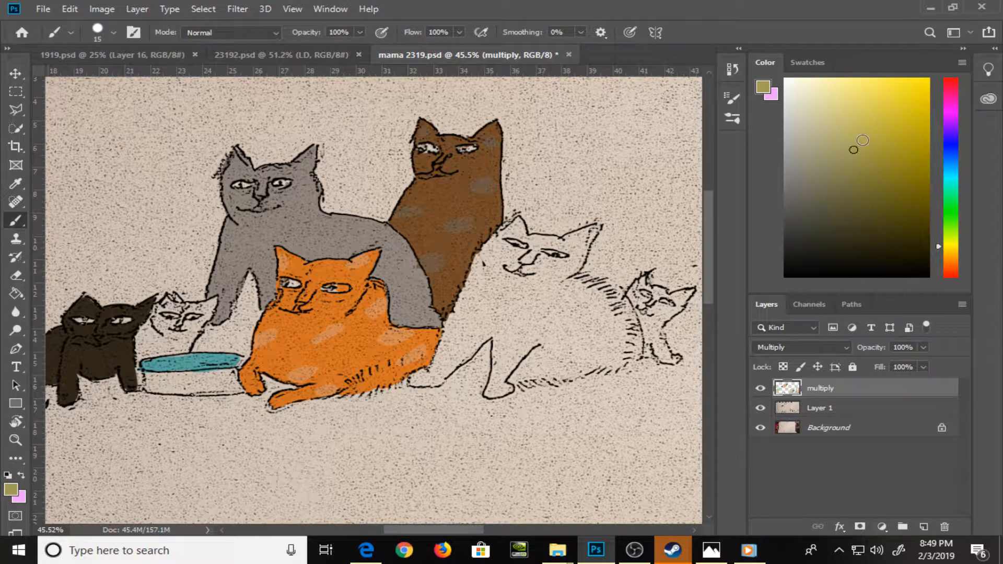
mouse_move(143, 377)
left_mouse_down()
mouse_move(185, 376)
mouse_move(145, 391)
mouse_move(232, 372)
mouse_move(238, 389)
mouse_move(181, 392)
mouse_move(219, 391)
mouse_move(223, 379)
mouse_move(226, 394)
mouse_move(225, 378)
mouse_move(234, 388)
left_mouse_up()
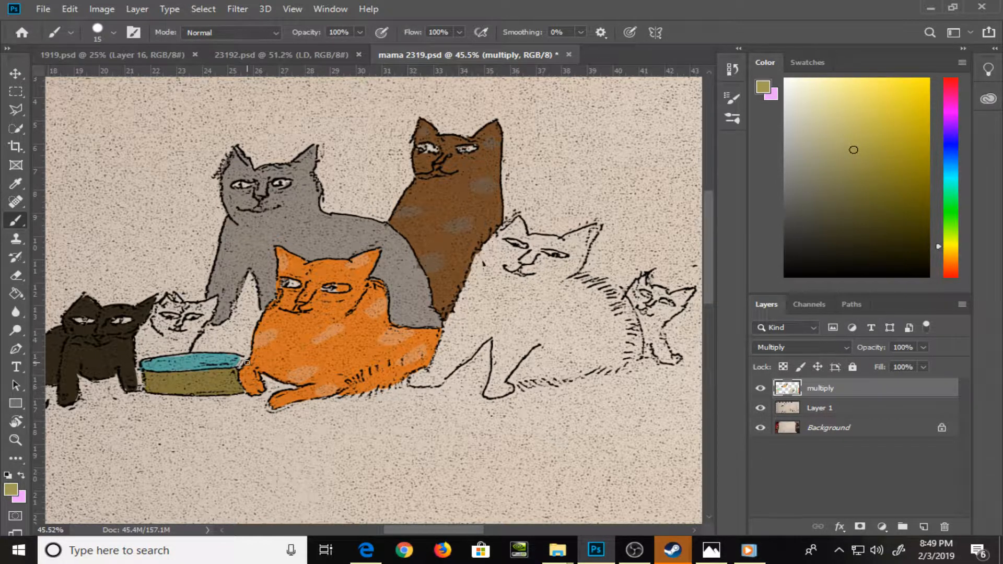
key("ctrl+s")
Pick a light orange swatch and paint the kitten behind the bowl, undoing the stray stroke below the cats
left_click(809, 63)
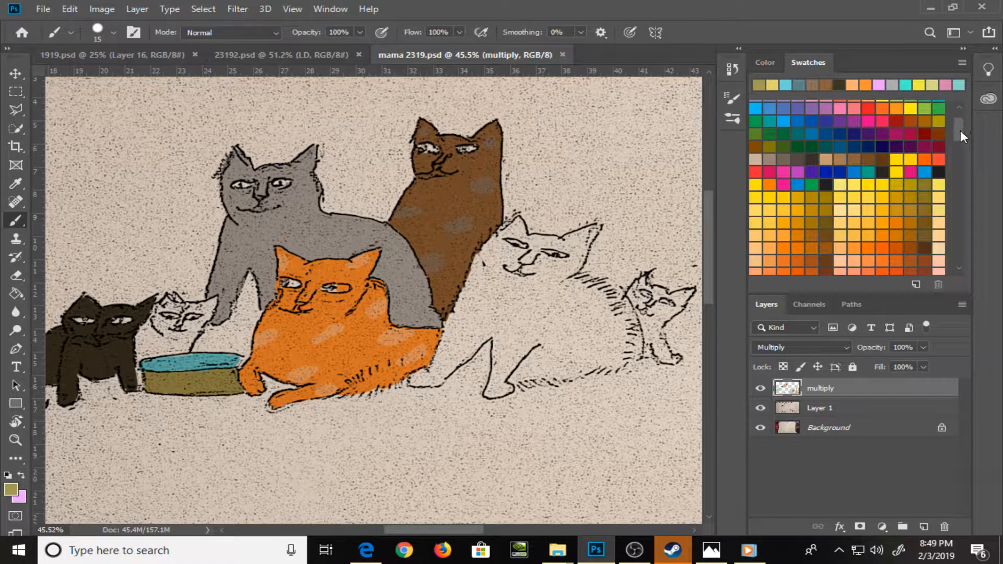
left_click_drag(961, 130, 962, 143)
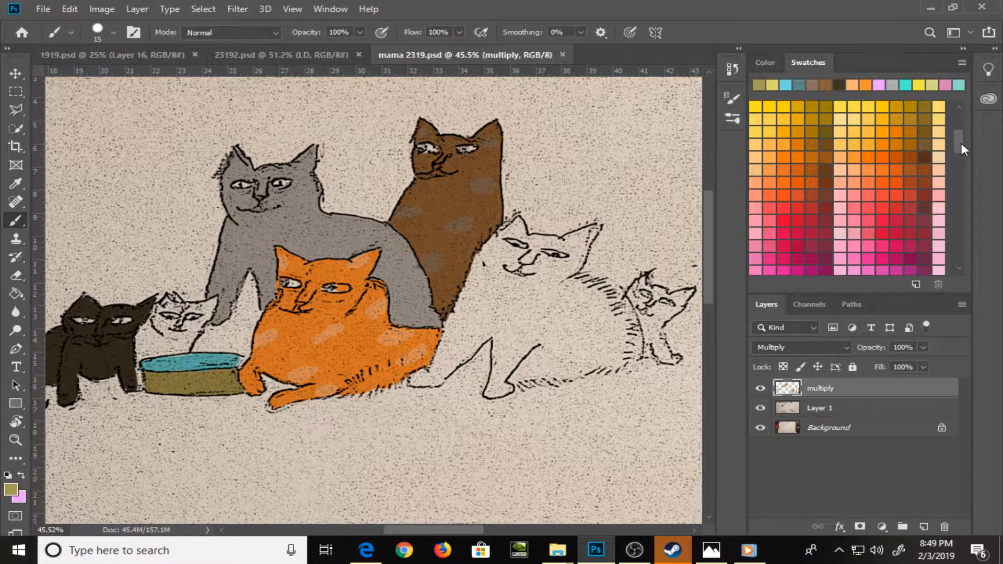
left_click(771, 156)
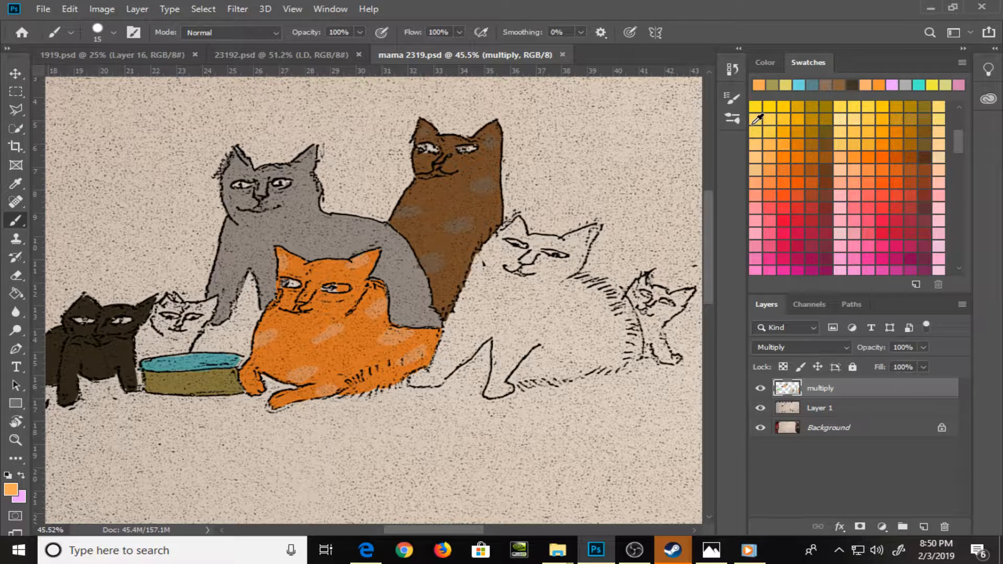
mouse_move(151, 340)
left_mouse_down()
mouse_move(164, 301)
mouse_move(192, 307)
mouse_move(177, 313)
mouse_move(179, 322)
mouse_move(186, 307)
mouse_move(196, 314)
mouse_move(215, 302)
mouse_move(200, 324)
mouse_move(182, 323)
mouse_move(206, 316)
mouse_move(188, 336)
mouse_move(159, 318)
mouse_move(159, 343)
mouse_move(207, 317)
mouse_move(180, 353)
mouse_move(137, 366)
mouse_move(139, 339)
mouse_move(193, 335)
left_mouse_up()
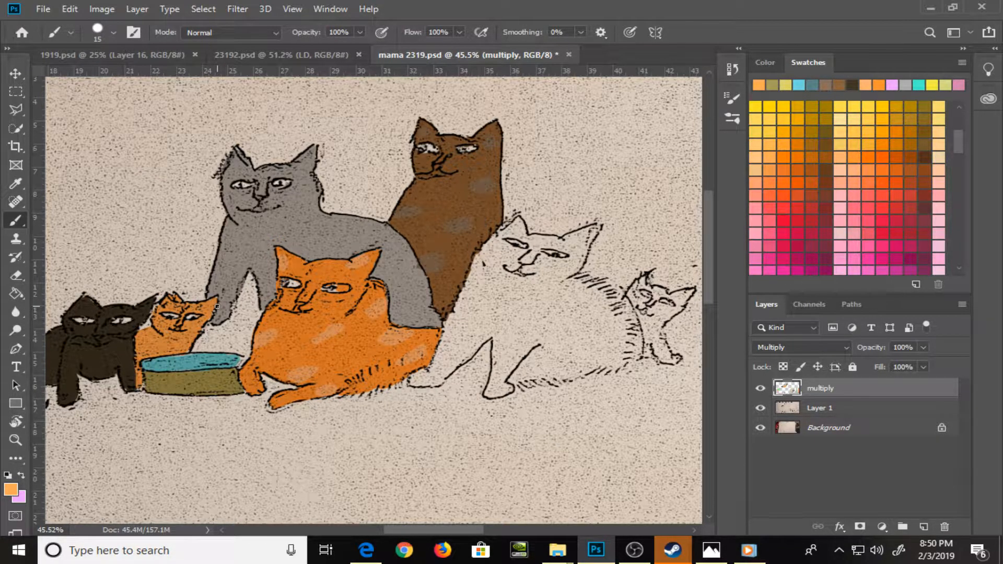
left_click_drag(495, 389, 358, 411)
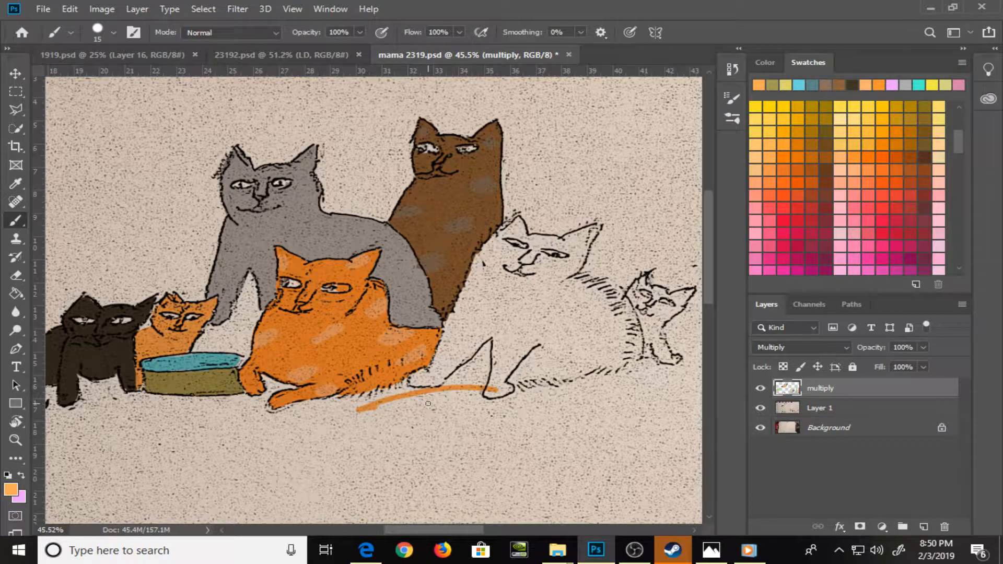
key("ctrl+z")
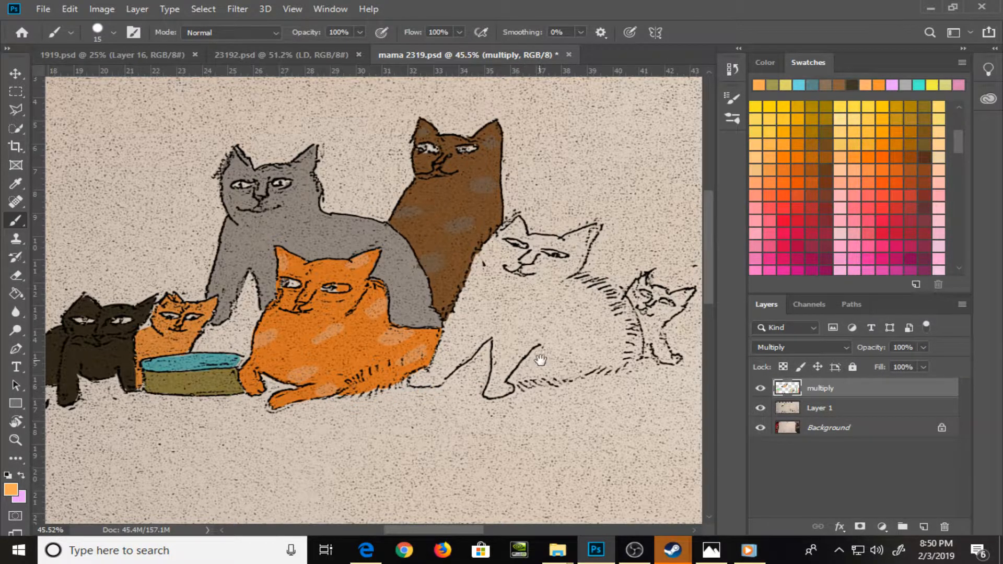
Pick a light tan swatch and brush along the chest, legs, furry back and belly edge of the large uncolored cat
left_click_drag(539, 358, 381, 377)
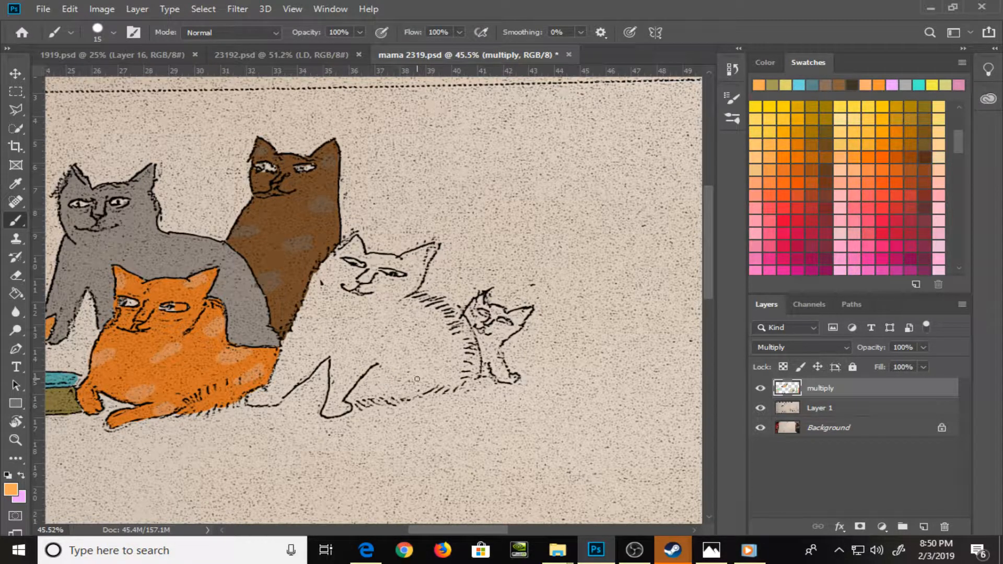
left_click(761, 62)
mouse_move(868, 101)
left_mouse_down()
mouse_move(867, 112)
mouse_move(889, 116)
left_mouse_up()
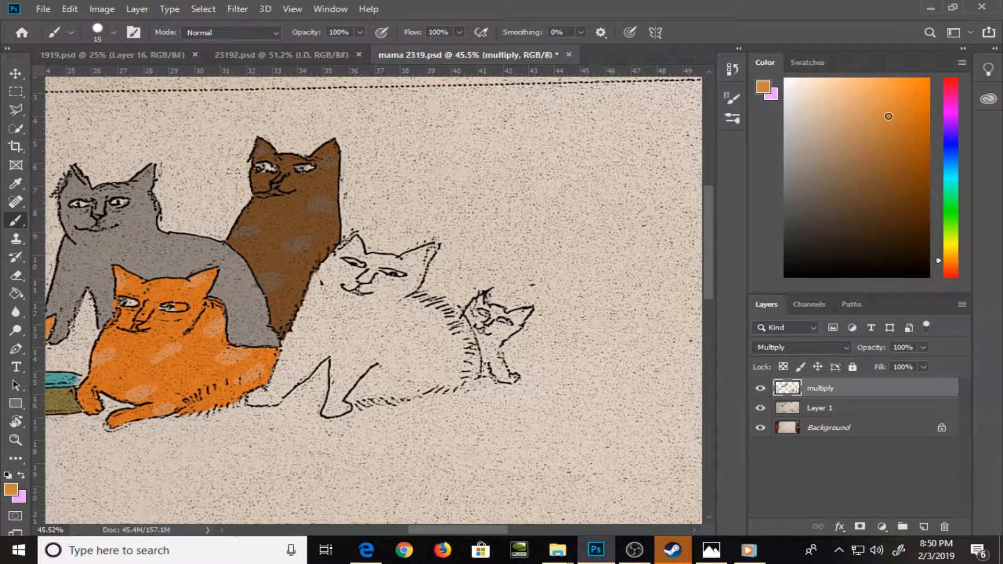
left_click(809, 63)
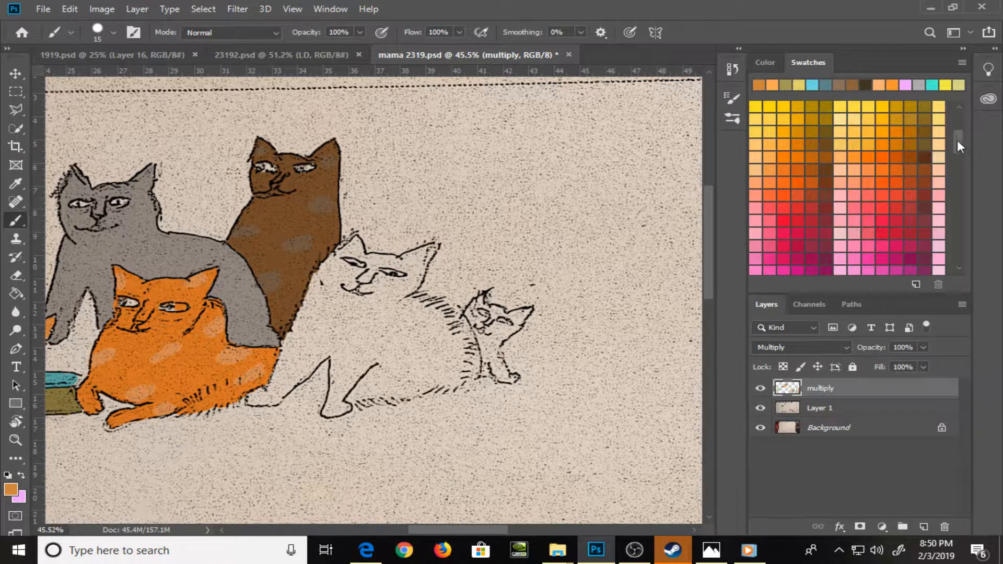
left_click_drag(957, 140, 955, 124)
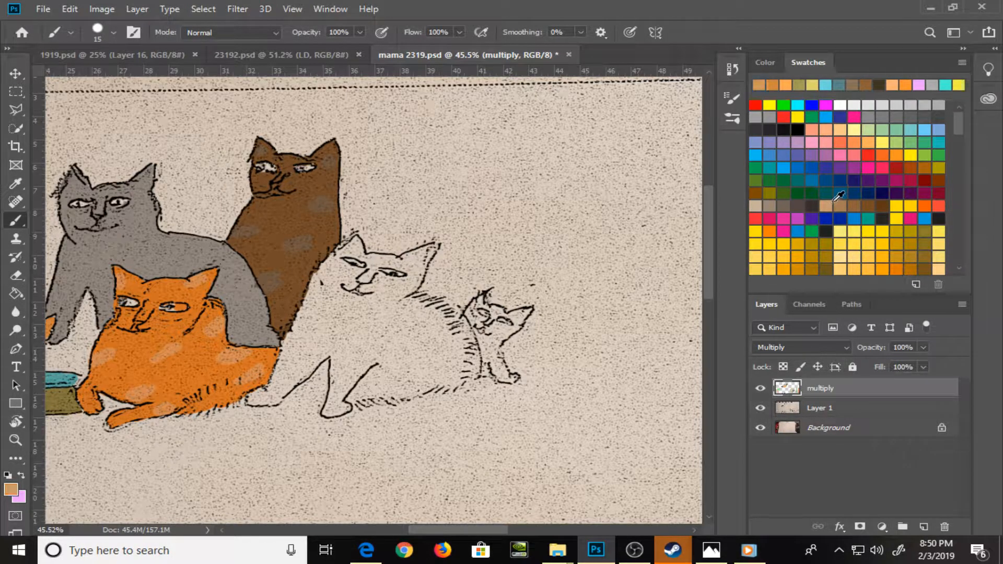
mouse_move(328, 285)
left_mouse_down()
mouse_move(325, 264)
mouse_move(268, 391)
mouse_move(252, 403)
mouse_move(278, 401)
mouse_move(307, 375)
mouse_move(335, 379)
mouse_move(325, 415)
mouse_move(339, 414)
mouse_move(377, 364)
mouse_move(369, 370)
left_mouse_up()
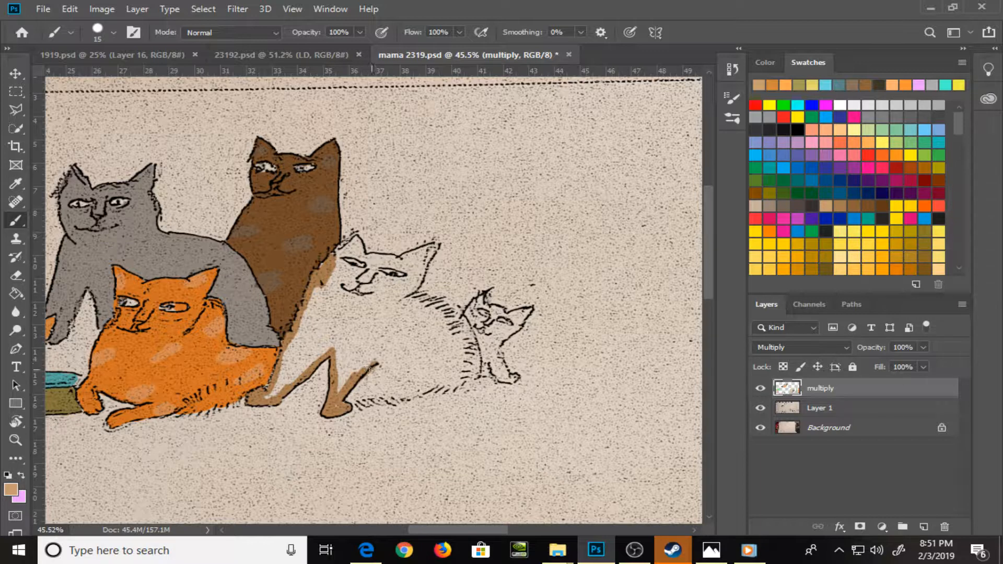
mouse_move(413, 296)
left_mouse_down()
mouse_move(461, 318)
mouse_move(476, 350)
mouse_move(471, 381)
mouse_move(338, 405)
mouse_move(378, 383)
left_mouse_up()
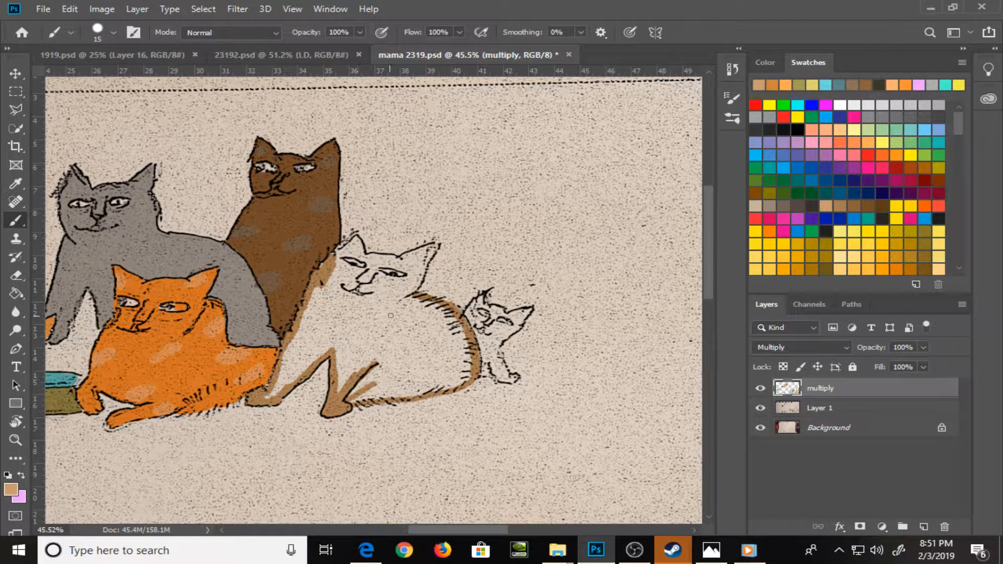
Paint the large cat's face and ears tan, close its outline, fill the body with the Paint Bucket, and save the file
mouse_move(321, 268)
left_mouse_down()
mouse_move(354, 240)
mouse_move(375, 260)
mouse_move(408, 268)
mouse_move(385, 258)
mouse_move(408, 265)
mouse_move(421, 251)
mouse_move(398, 257)
mouse_move(432, 248)
mouse_move(417, 282)
left_mouse_up()
mouse_move(348, 264)
left_mouse_down()
mouse_move(344, 256)
mouse_move(369, 273)
mouse_move(410, 276)
mouse_move(372, 280)
mouse_move(398, 282)
mouse_move(424, 255)
left_mouse_up()
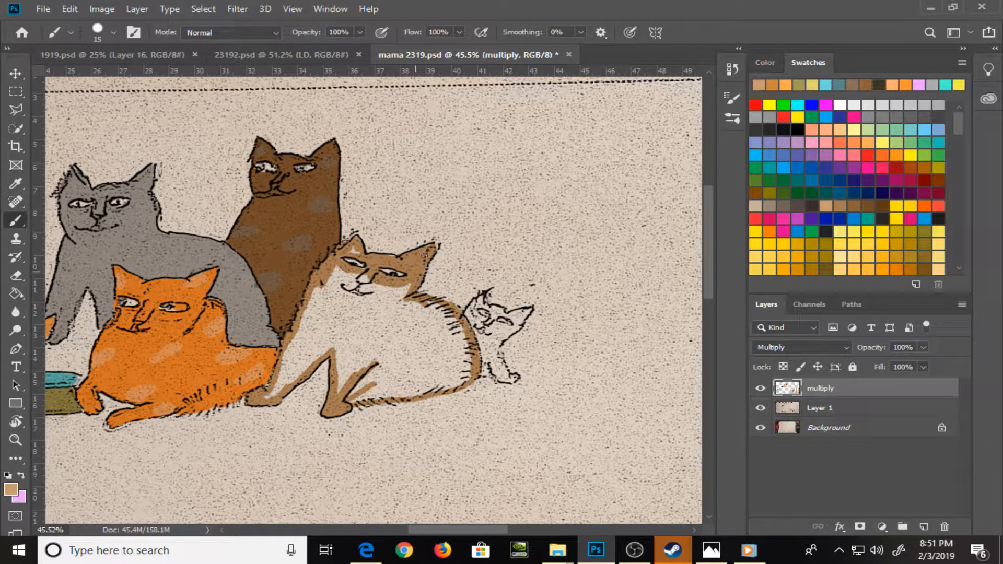
left_click_drag(360, 253, 355, 272)
left_click_drag(420, 304, 437, 307)
key("g")
left_click(417, 333)
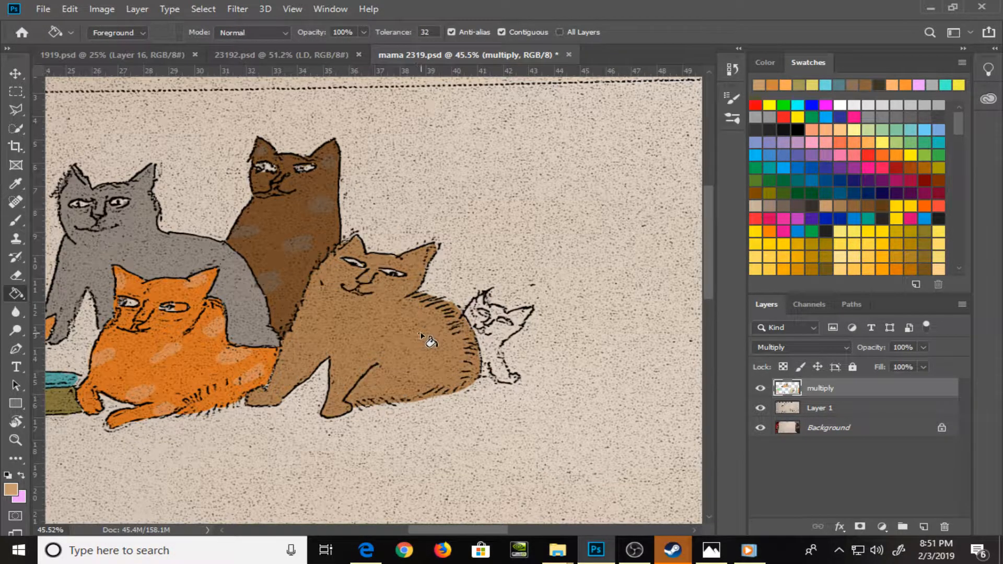
key("b")
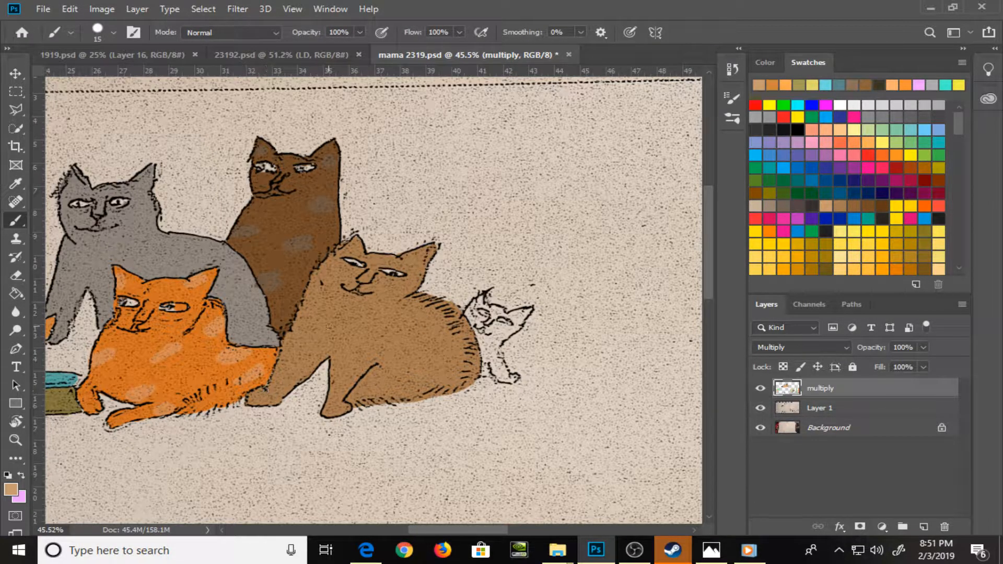
key("ctrl+s")
Pick a medium gray swatch and paint the rightmost kitten's head, body and legs with the brush
left_click_drag(958, 115, 961, 193)
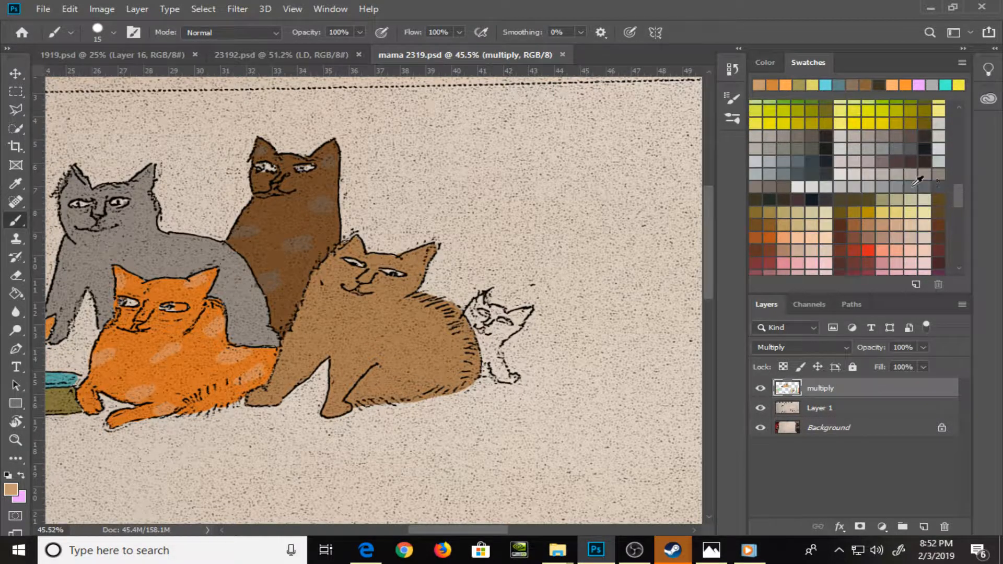
left_click(897, 176)
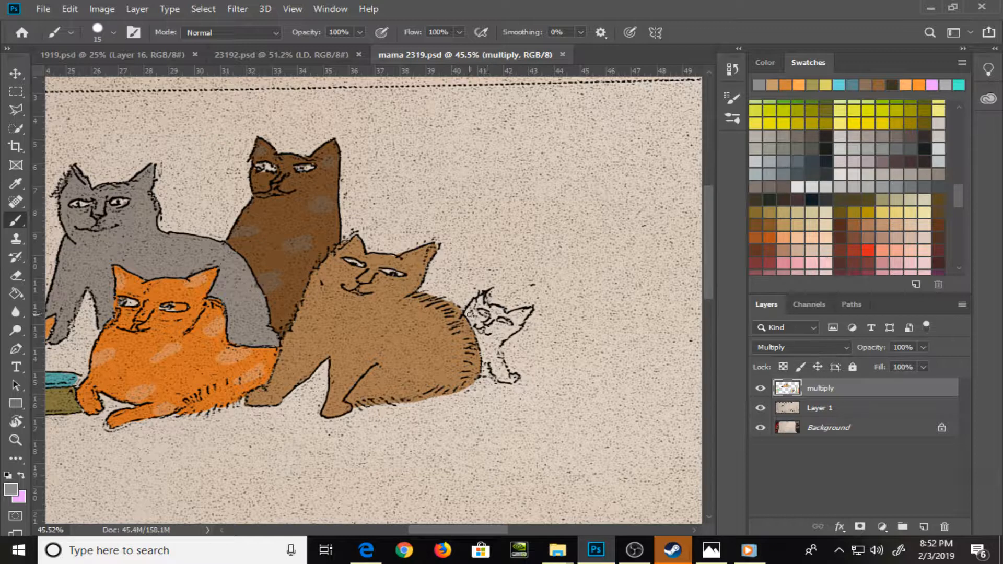
mouse_move(470, 315)
left_mouse_down()
mouse_move(478, 321)
mouse_move(481, 301)
mouse_move(477, 328)
mouse_move(496, 312)
left_mouse_up()
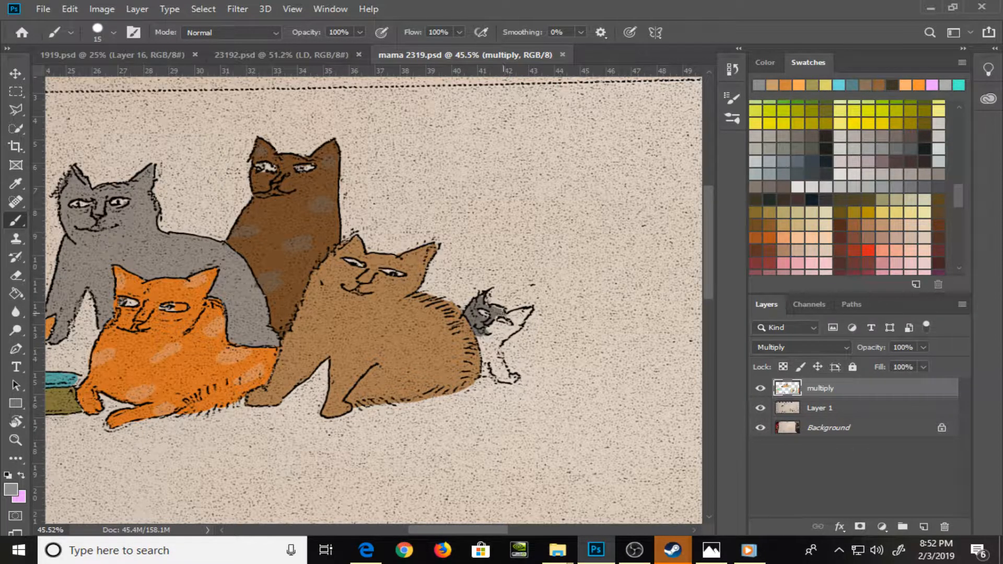
mouse_move(489, 316)
left_mouse_down()
mouse_move(527, 312)
mouse_move(484, 338)
mouse_move(516, 328)
mouse_move(530, 309)
mouse_move(488, 350)
mouse_move(479, 339)
mouse_move(487, 377)
mouse_move(490, 343)
mouse_move(489, 361)
mouse_move(519, 327)
mouse_move(493, 359)
mouse_move(509, 377)
left_mouse_up()
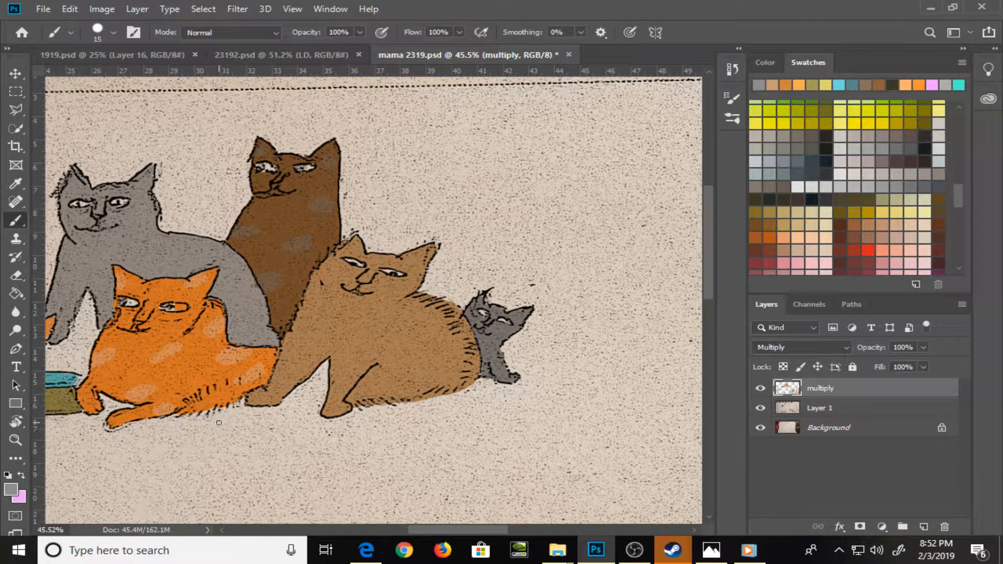
Pick a light yellow swatch and paint the eyes of all the cats with a 10 px brush, undoing the oversized first stroke
left_click(847, 116)
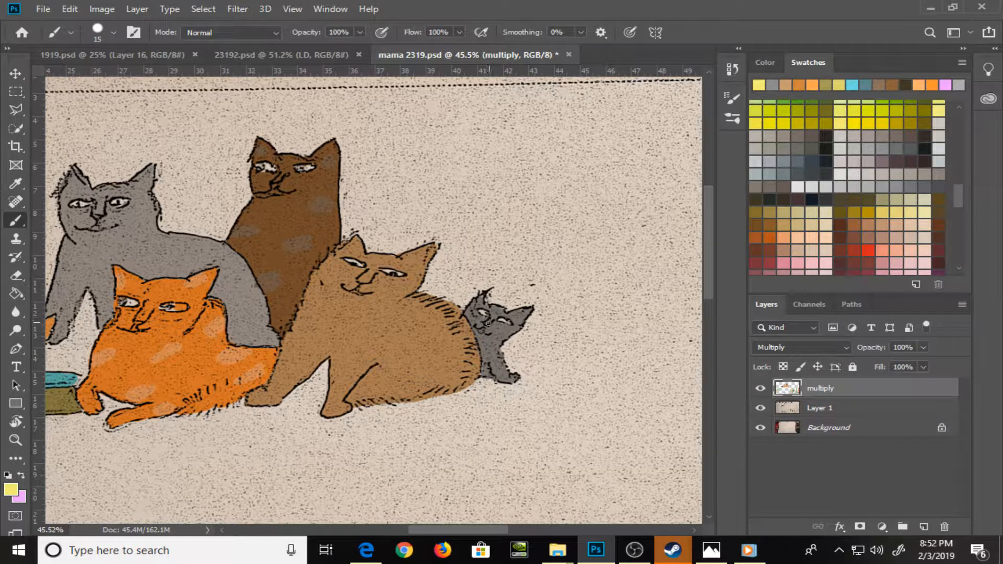
left_click_drag(482, 311, 487, 314)
left_click_drag(498, 319, 509, 323)
key("ctrl+z")
key("[")
left_click_drag(386, 272, 395, 273)
left_click_drag(266, 167, 269, 168)
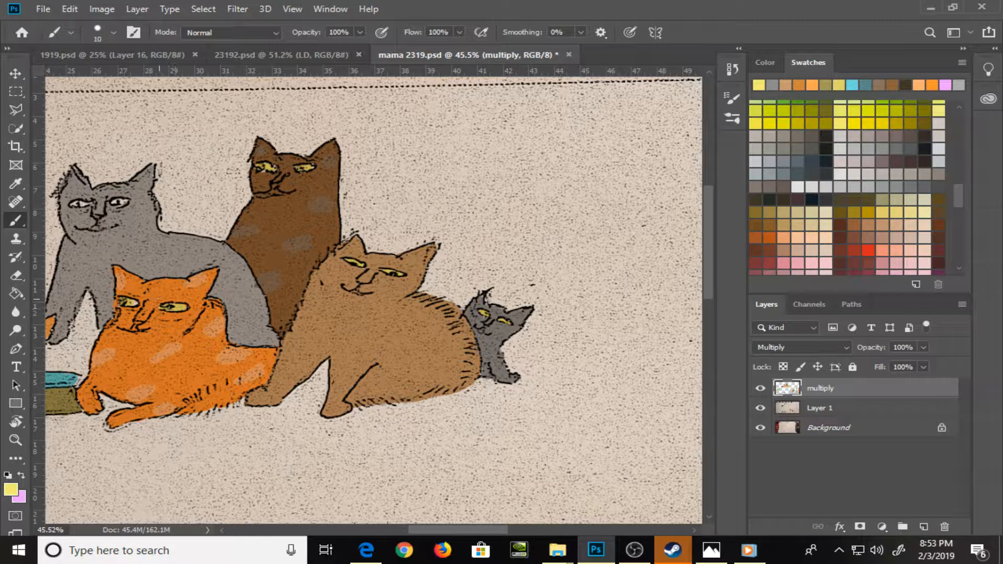
left_click_drag(80, 205, 120, 203)
left_click_drag(118, 321, 371, 339)
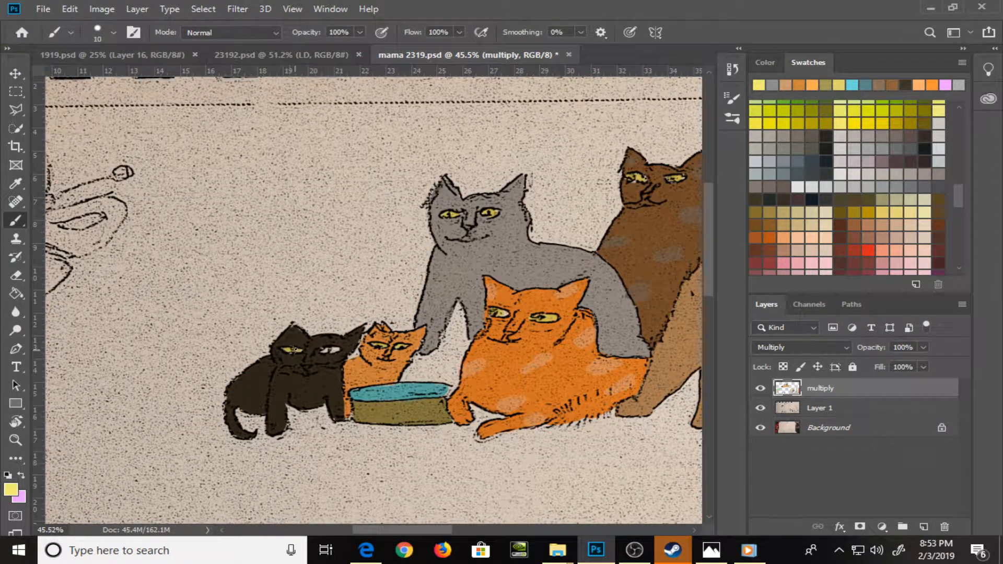
left_click_drag(327, 349, 328, 349)
Pick a bright orange swatch and paint the butterfly's two upper wings around their spots, plus the small spots in the lower wings
mouse_move(139, 347)
left_mouse_down()
mouse_move(359, 369)
mouse_move(368, 353)
left_mouse_up()
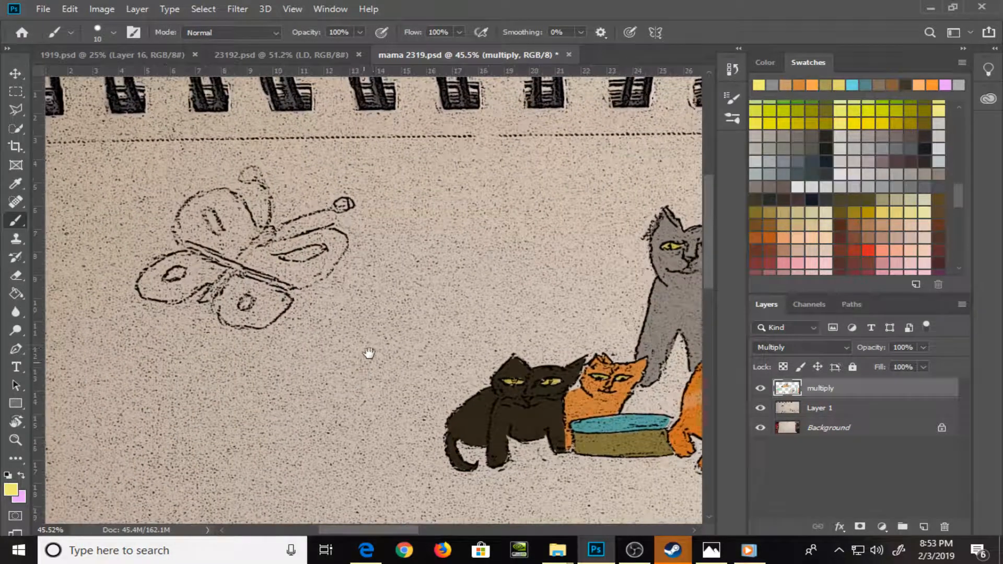
left_click(771, 61)
left_click(815, 61)
left_click_drag(961, 196, 955, 136)
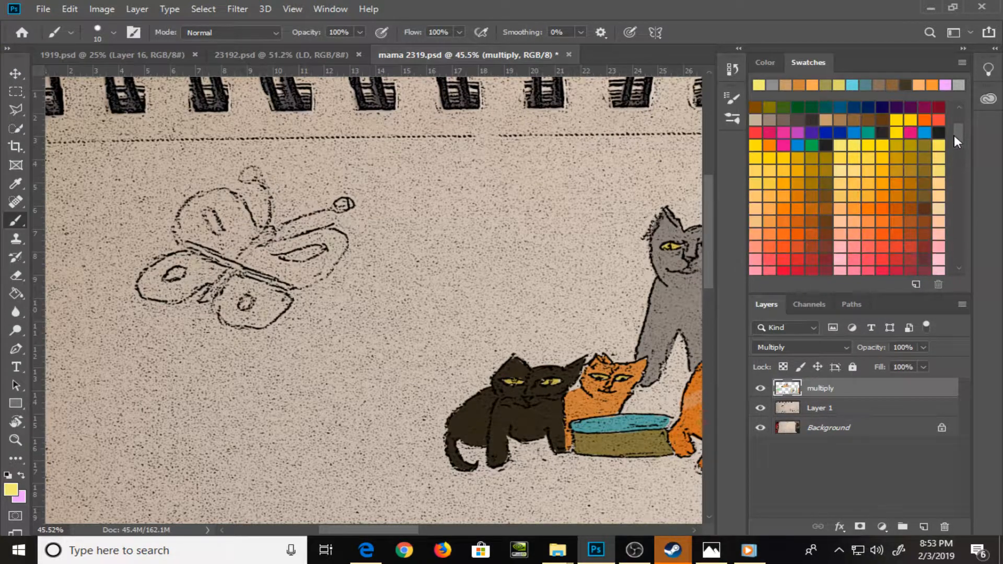
left_click(885, 190)
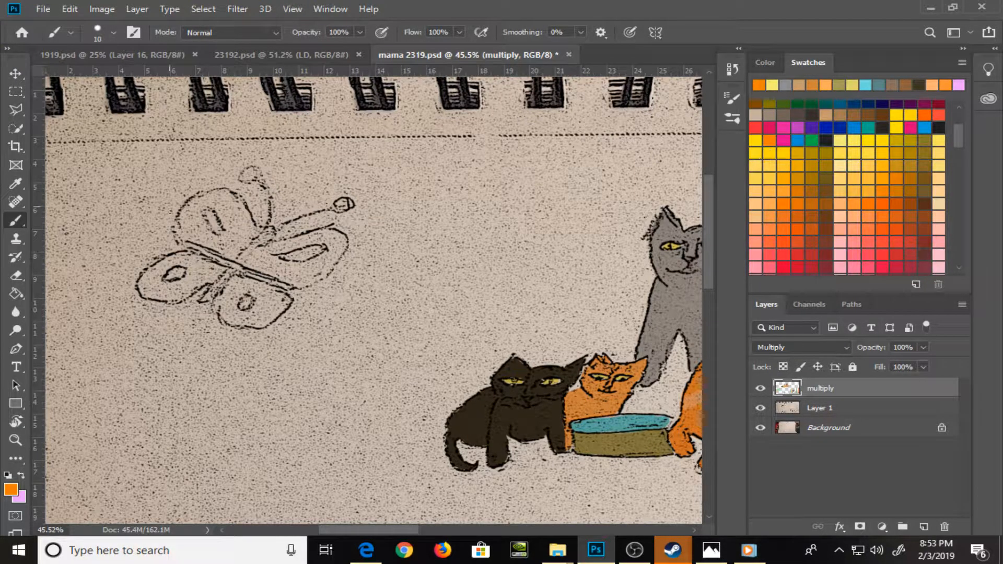
key("bracketright")
key("bracketright")
key("bracketright")
mouse_move(198, 236)
left_mouse_down()
mouse_move(188, 208)
mouse_move(186, 227)
mouse_move(201, 238)
mouse_move(196, 214)
mouse_move(206, 239)
mouse_move(199, 198)
mouse_move(231, 195)
mouse_move(222, 193)
mouse_move(251, 233)
mouse_move(233, 256)
mouse_move(200, 225)
mouse_move(202, 205)
mouse_move(226, 232)
mouse_move(210, 232)
mouse_move(235, 225)
left_mouse_up()
key("bracketleft")
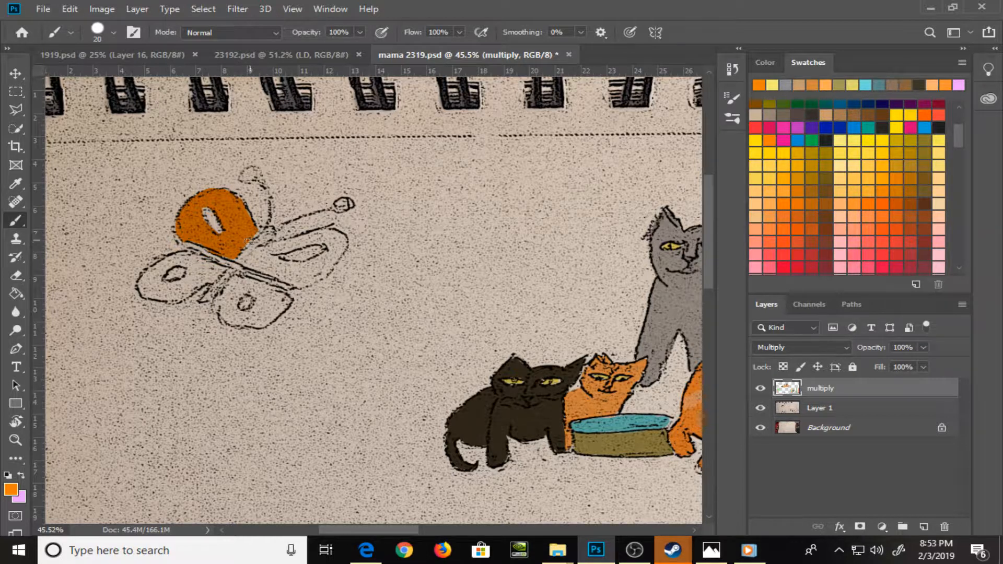
mouse_move(249, 242)
left_mouse_down()
mouse_move(250, 268)
mouse_move(305, 240)
mouse_move(272, 247)
mouse_move(334, 236)
mouse_move(315, 234)
mouse_move(342, 241)
mouse_move(333, 260)
mouse_move(342, 236)
mouse_move(324, 268)
mouse_move(313, 268)
mouse_move(331, 256)
mouse_move(258, 266)
mouse_move(276, 276)
mouse_move(312, 267)
mouse_move(288, 283)
mouse_move(321, 266)
mouse_move(298, 284)
mouse_move(331, 265)
left_mouse_up()
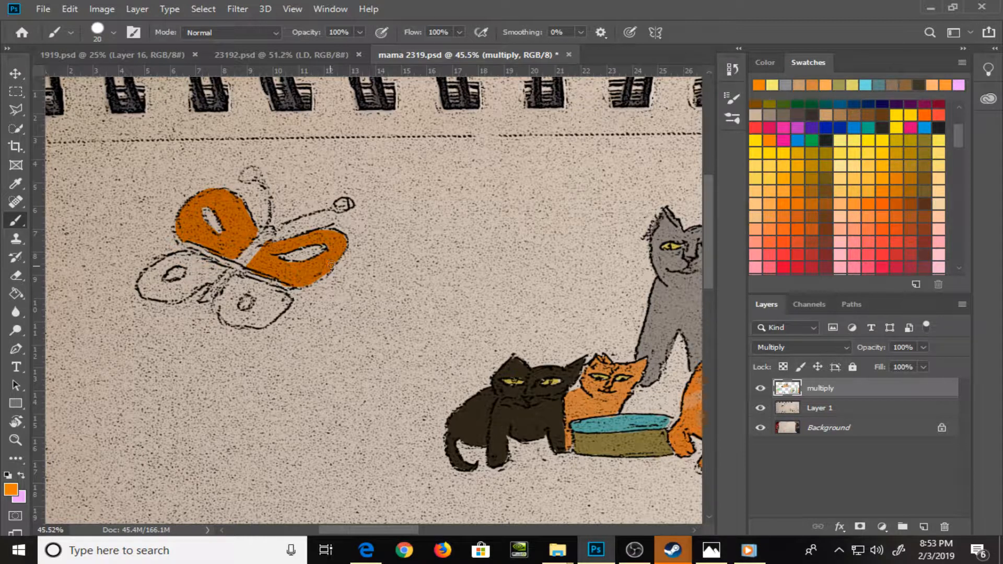
left_click_drag(247, 301, 246, 300)
left_click_drag(173, 275, 182, 273)
Pick a golden yellow swatch and paint the butterfly's upper wing spots and both lower wings around their orange centers
left_click(858, 152)
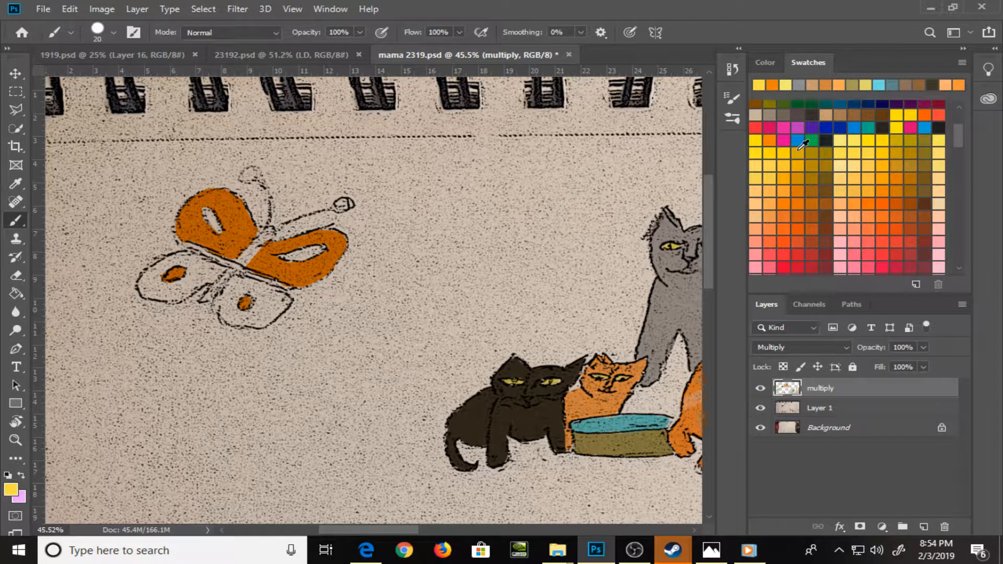
left_click_drag(204, 209, 217, 229)
left_click_drag(287, 257, 316, 251)
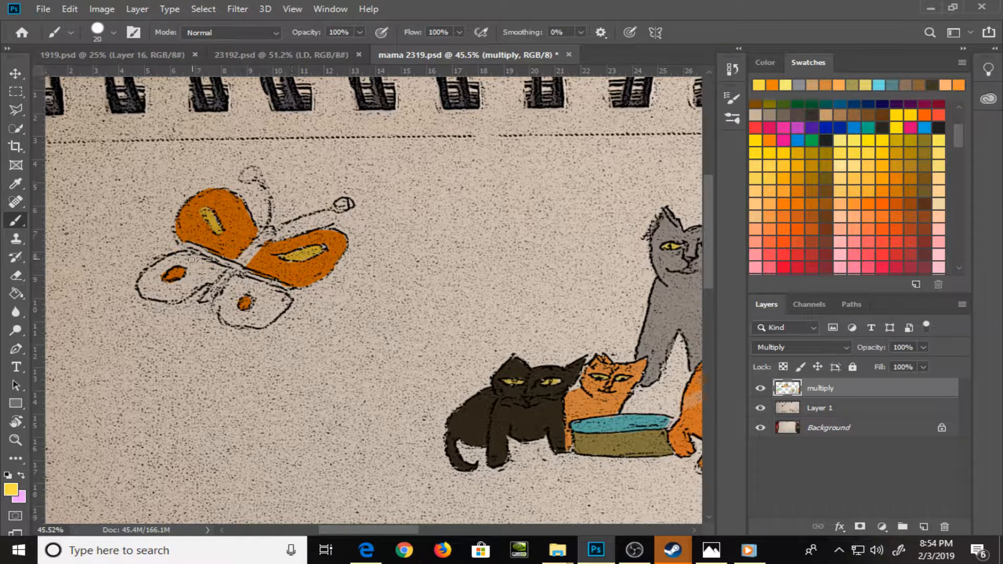
mouse_move(192, 260)
left_mouse_down()
mouse_move(141, 286)
mouse_move(168, 267)
mouse_move(163, 288)
mouse_move(179, 285)
mouse_move(153, 281)
mouse_move(149, 294)
mouse_move(190, 291)
mouse_move(183, 259)
mouse_move(202, 260)
mouse_move(237, 289)
mouse_move(238, 280)
mouse_move(217, 310)
mouse_move(233, 289)
mouse_move(235, 316)
mouse_move(248, 316)
mouse_move(232, 308)
mouse_move(261, 288)
mouse_move(239, 294)
mouse_move(251, 286)
mouse_move(243, 287)
mouse_move(283, 301)
mouse_move(272, 317)
mouse_move(265, 304)
mouse_move(283, 302)
left_mouse_up()
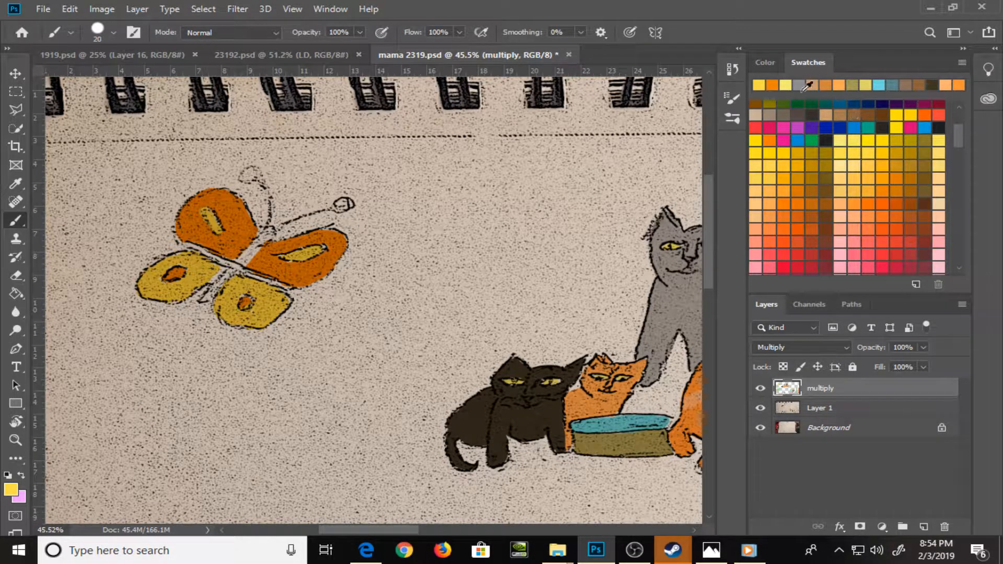
Paint the butterfly's body with a brown swatch, and the bands between the wings and the antenna tips with a salmon swatch
left_click(840, 115)
mouse_move(205, 299)
left_mouse_down()
mouse_move(269, 231)
mouse_move(218, 289)
left_mouse_up()
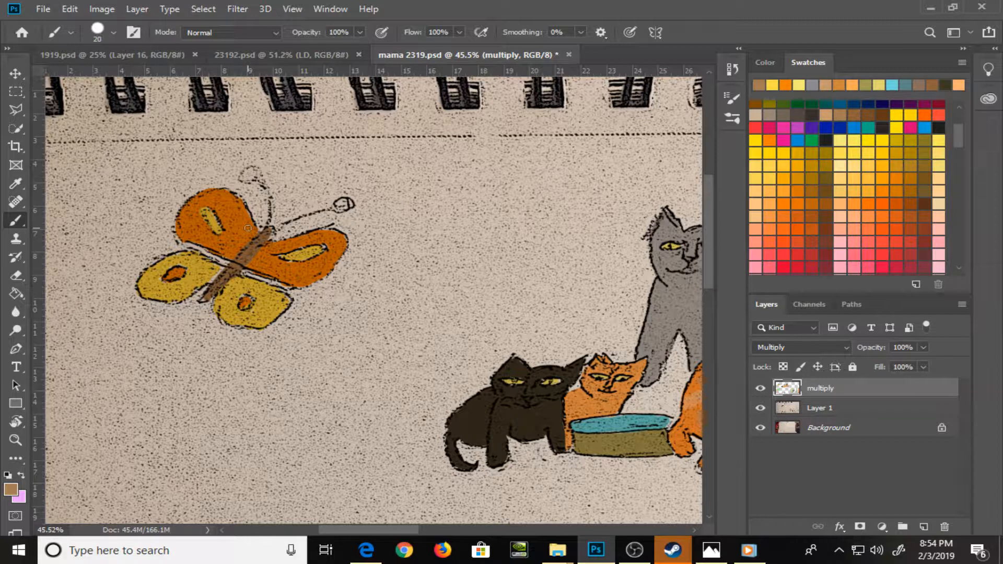
left_click(761, 239)
mouse_move(191, 245)
left_mouse_down()
mouse_move(245, 262)
mouse_move(252, 274)
mouse_move(244, 275)
mouse_move(286, 288)
left_mouse_up()
left_click_drag(253, 170, 249, 175)
left_click_drag(337, 207, 346, 204)
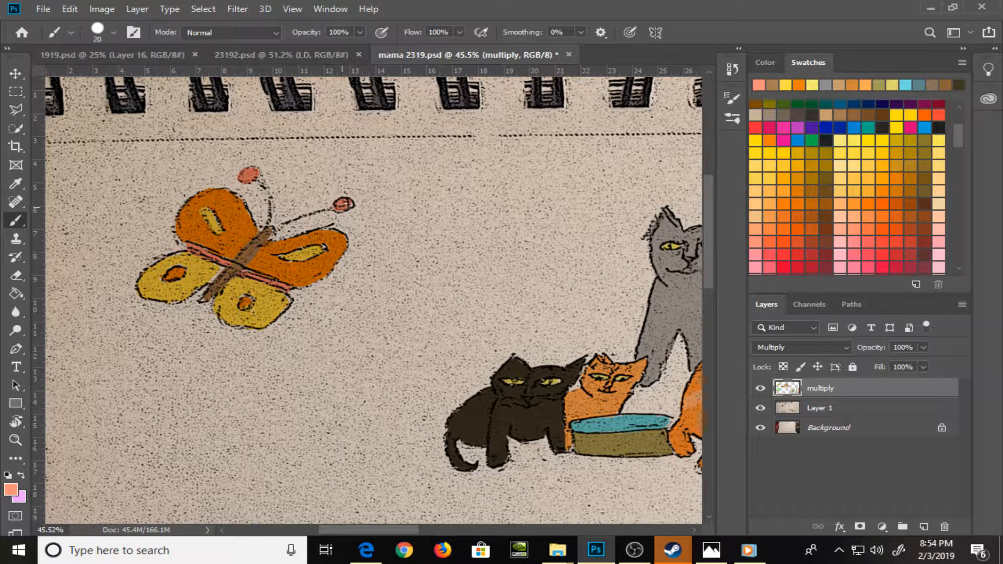
Paint the uncolored roof border of the building reddish brown around the gray triangle, and save the file
key("ctrl+0")
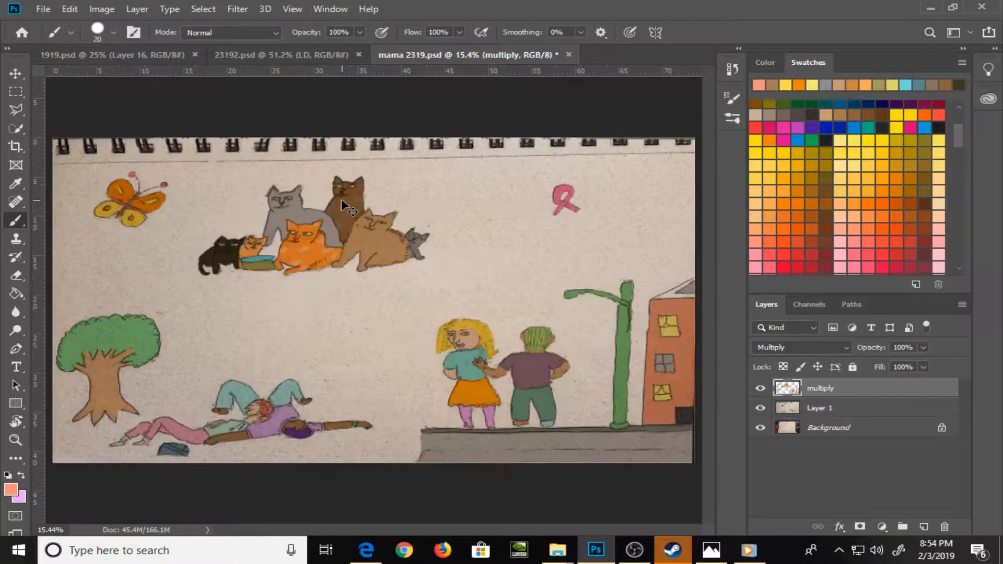
key("z")
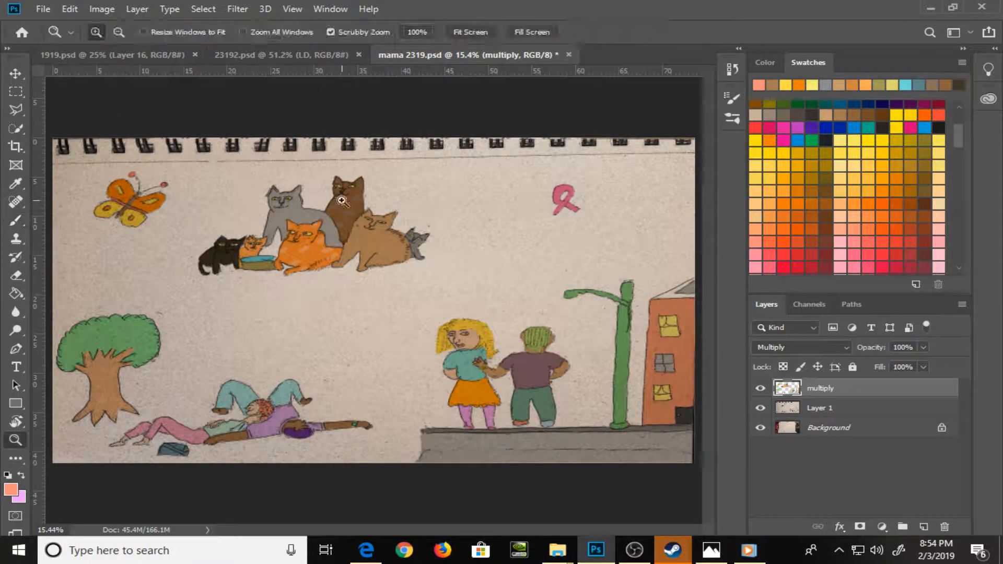
left_click_drag(656, 284, 713, 486)
left_click_drag(683, 406, 396, 336)
key("b")
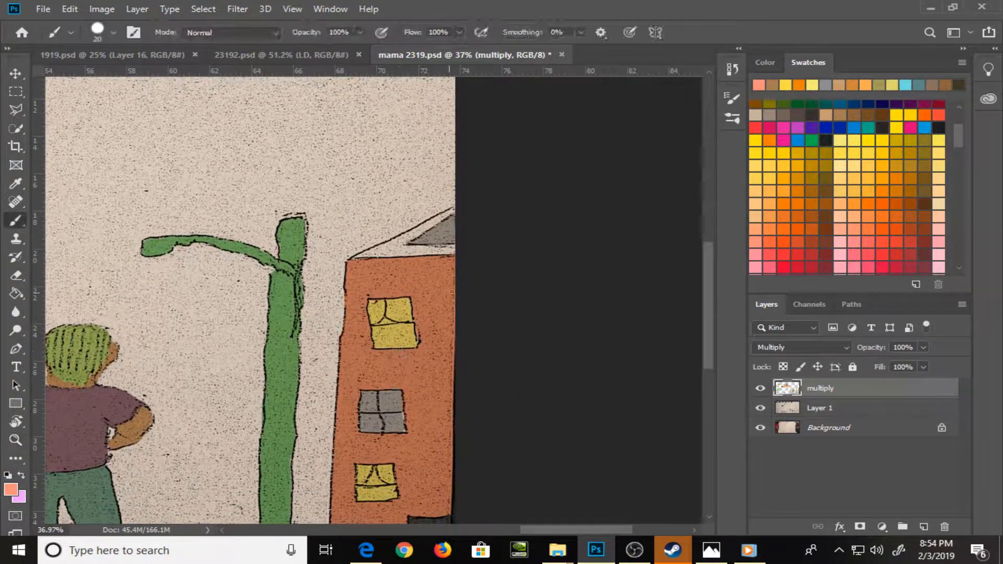
mouse_move(389, 245)
left_mouse_down()
mouse_move(457, 210)
mouse_move(391, 250)
mouse_move(436, 210)
mouse_move(354, 257)
mouse_move(455, 247)
left_mouse_up()
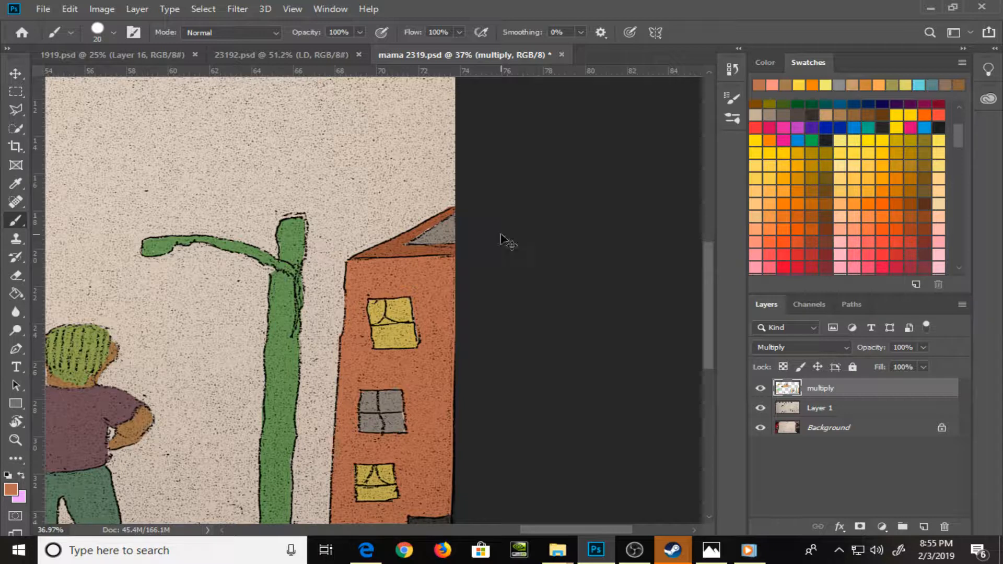
key("ctrl+0")
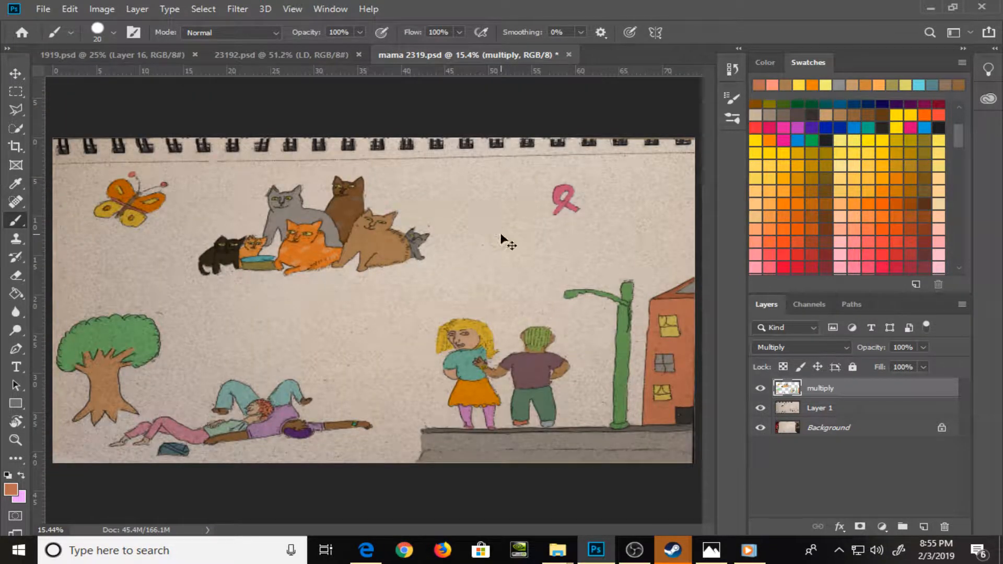
key("ctrl+s")
Add a new layer above the multiply layer, set its blend mode to Soft Light, and reset the colors to black and white
left_click(924, 528)
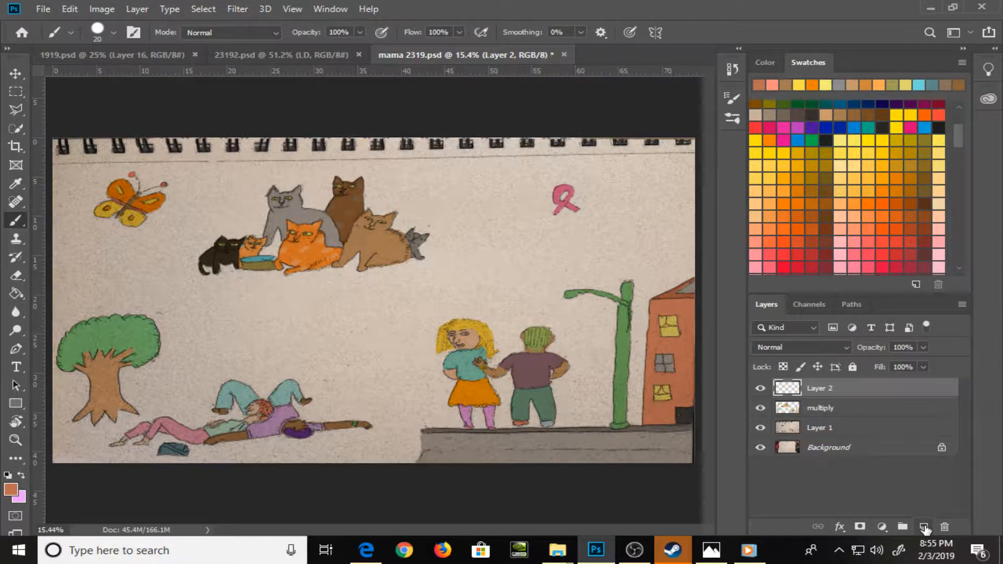
left_click(844, 348)
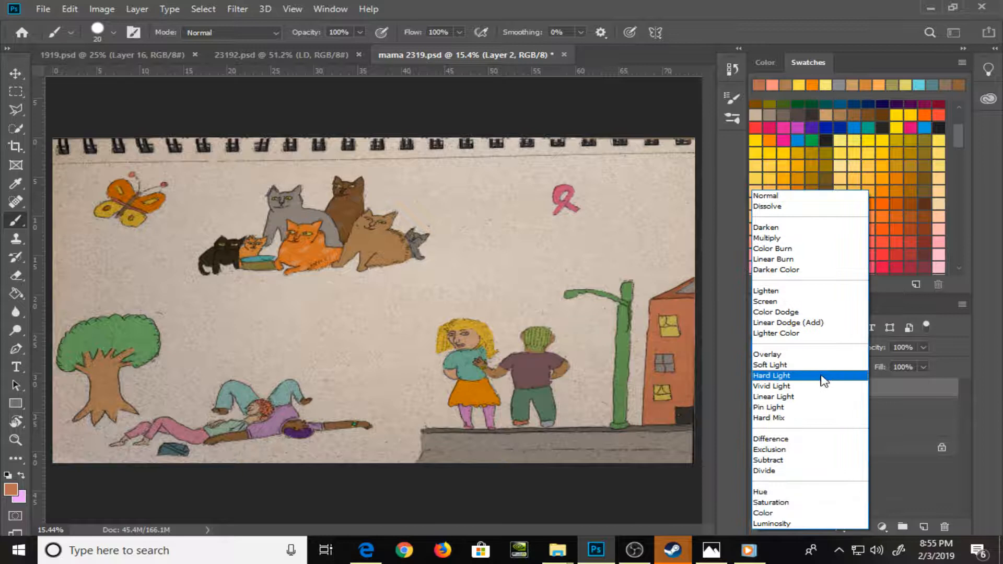
left_click(823, 365)
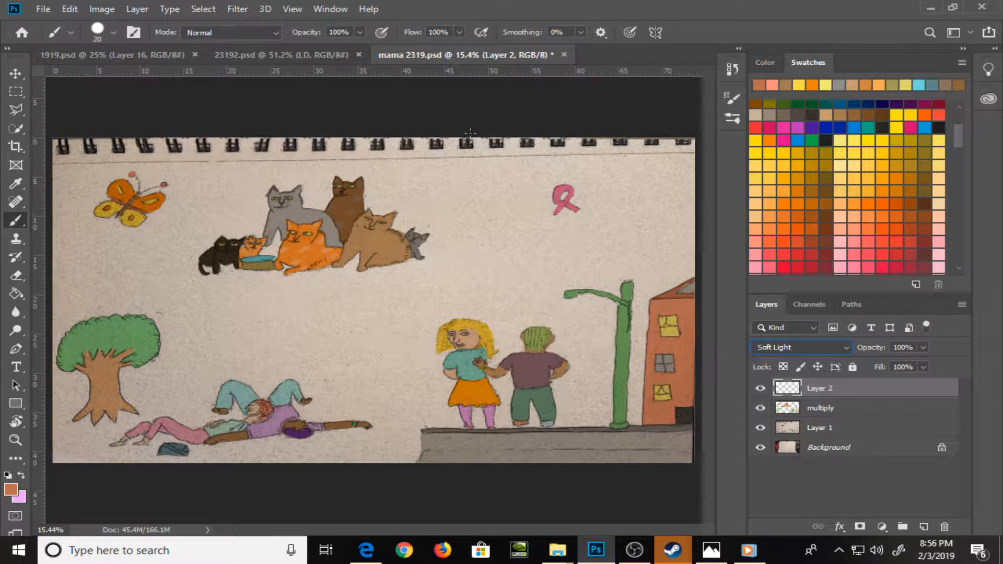
left_click_drag(459, 176, 472, 232)
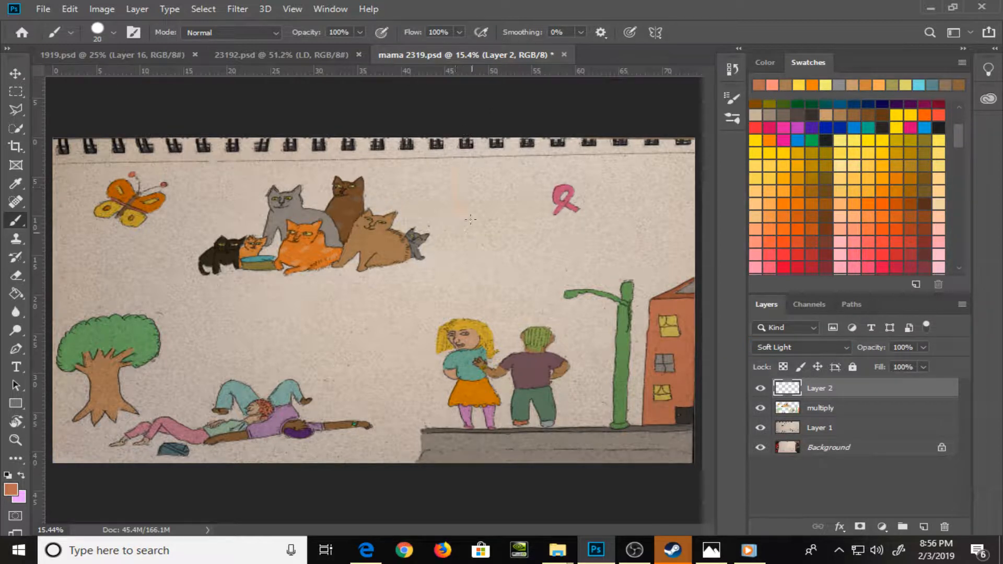
key("d")
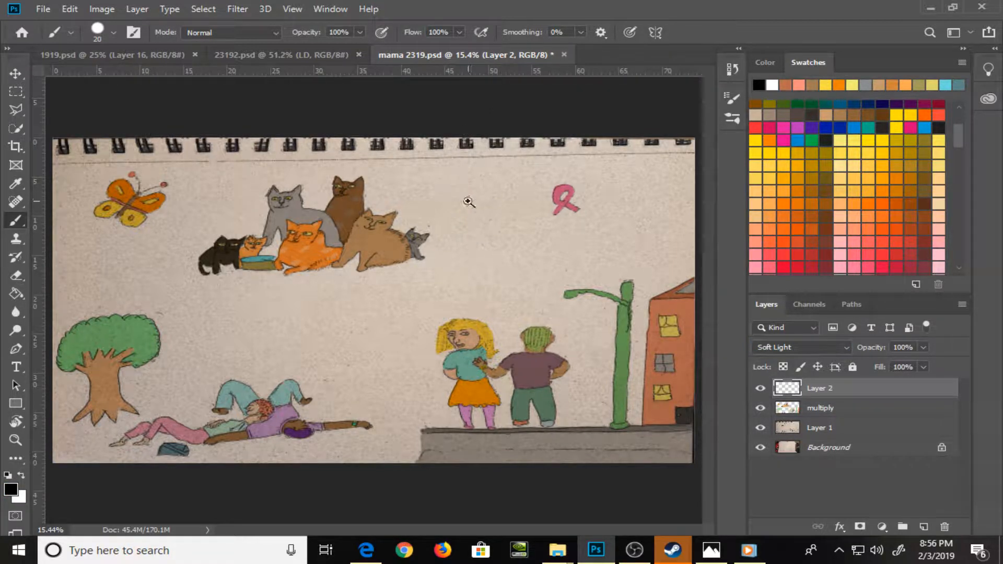
Brush white highlights along the left edges of the butterfly's wings and on its body on the Soft Light layer
key("z")
mouse_move(119, 190)
left_mouse_down()
mouse_move(177, 249)
mouse_move(292, 318)
left_mouse_up()
key("b")
key("bracketleft")
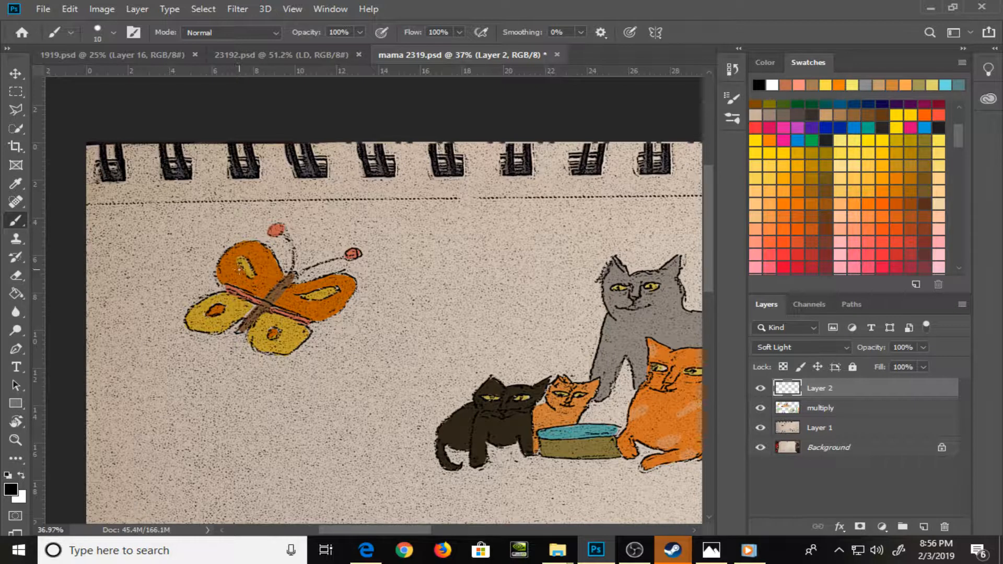
key("x")
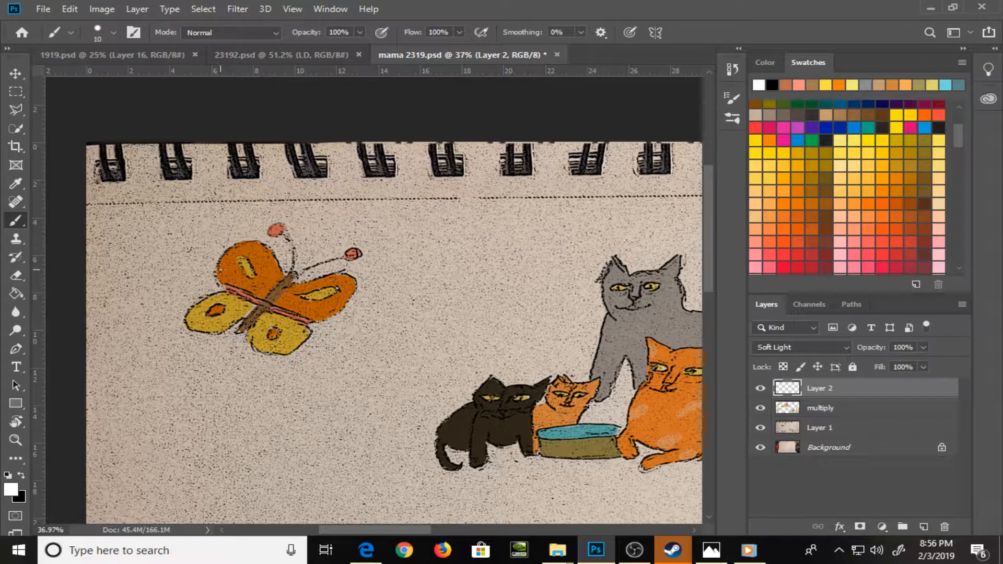
key("bracketright")
key("bracketleft")
key("bracketright")
mouse_move(189, 325)
left_mouse_down()
mouse_move(219, 293)
mouse_move(205, 304)
mouse_move(247, 320)
mouse_move(279, 285)
left_mouse_up()
key("bracketleft")
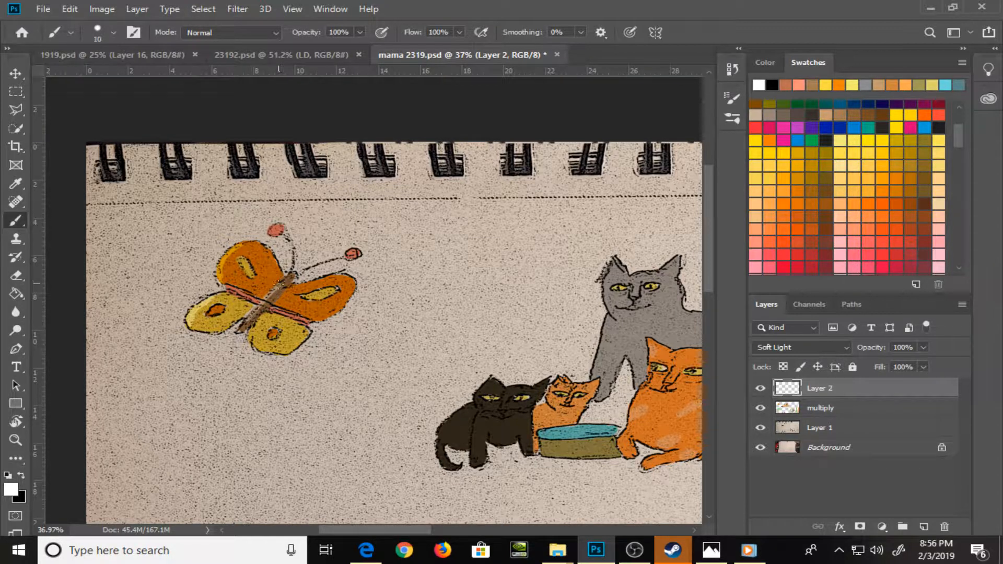
key("bracketleft")
Shade the lower right edges of the butterfly's right-hand wings in black with a 20 px brush
key("x")
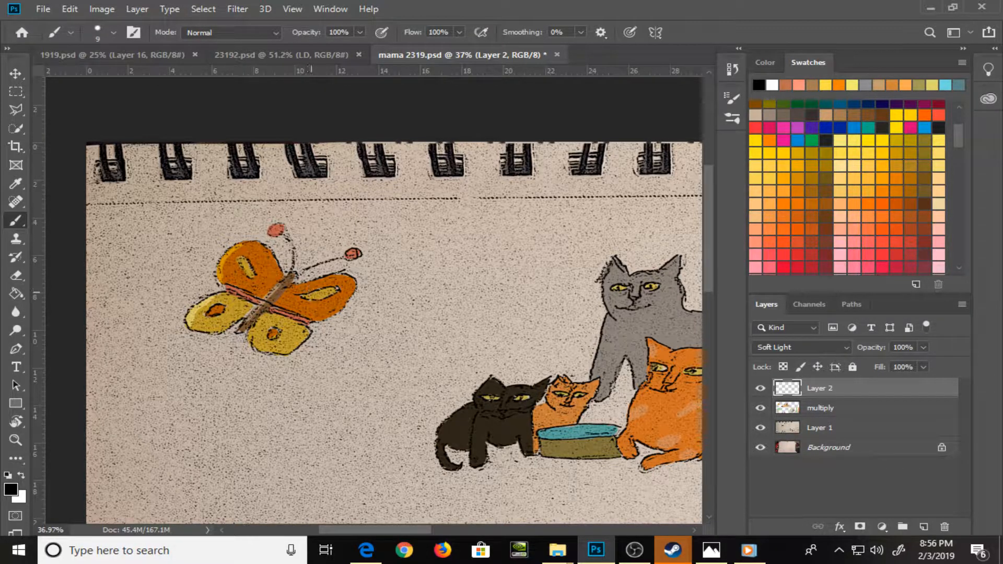
key("bracketright")
key("bracketright")
key("bracketright")
mouse_move(315, 317)
left_mouse_down()
mouse_move(336, 310)
mouse_move(350, 283)
mouse_move(352, 293)
left_mouse_up()
left_click_drag(283, 354, 306, 338)
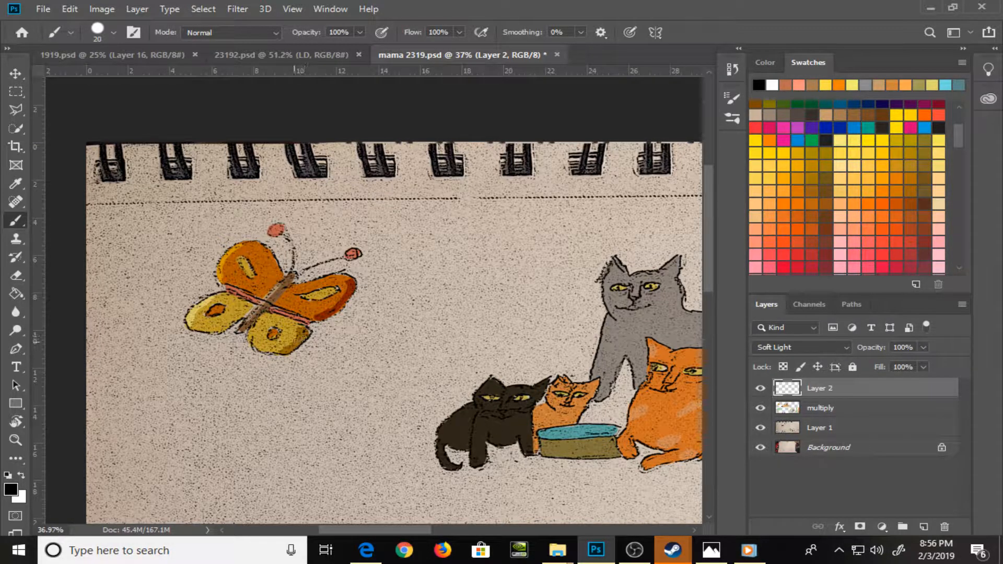
Shade the black kitten's chest and legs in black with a 25 px brush
key("bracketleft")
key("bracketleft")
key("bracketleft")
left_click_drag(530, 376, 256, 281)
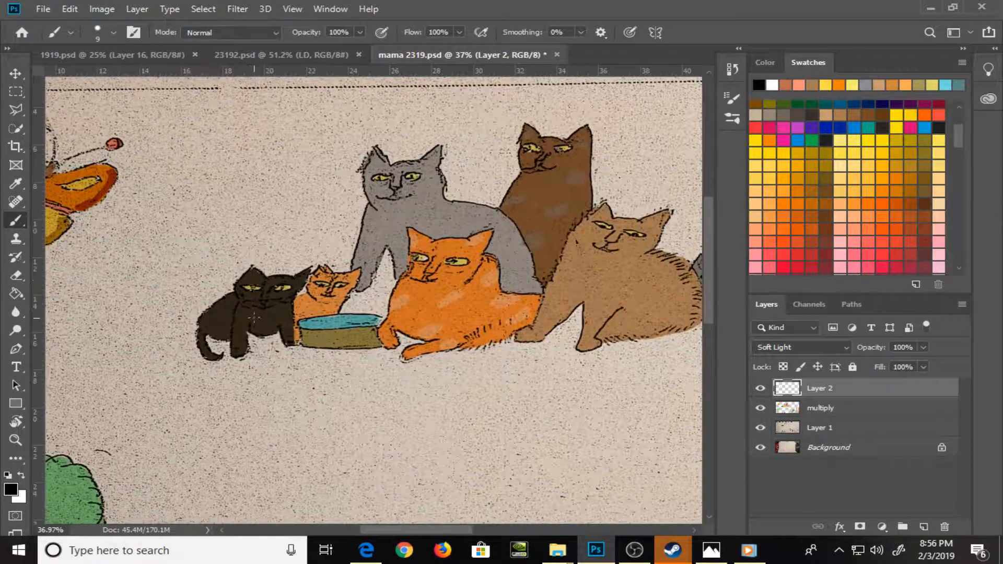
key("bracketright")
key("bracketright")
key("bracketright")
key("bracketright")
mouse_move(258, 325)
left_mouse_down()
mouse_move(291, 319)
mouse_move(284, 327)
left_mouse_up()
Switch to white and highlight the black kitten with a 15 px brush
key("x")
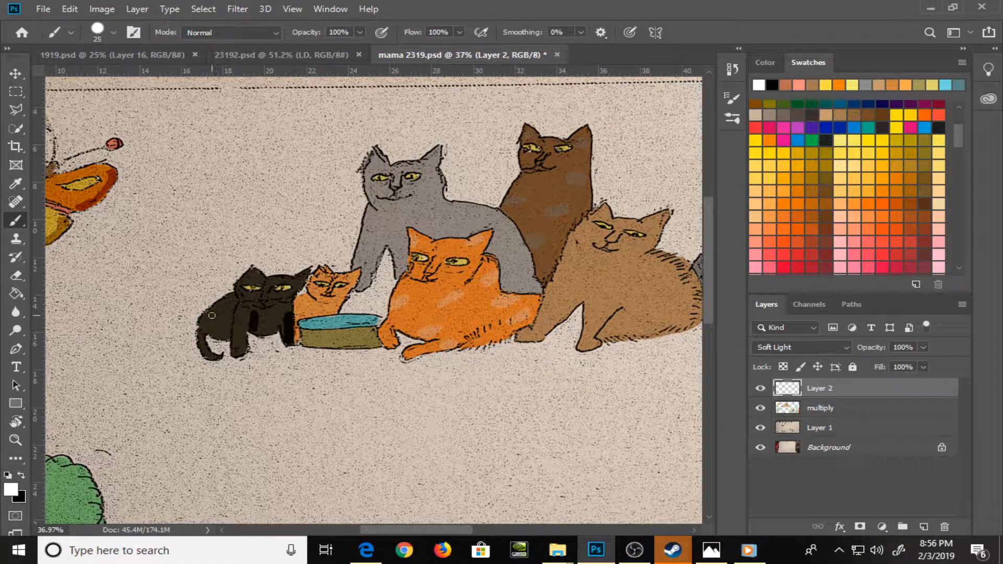
key("bracketleft")
key("bracketleft")
key("bracketleft")
key("bracketright")
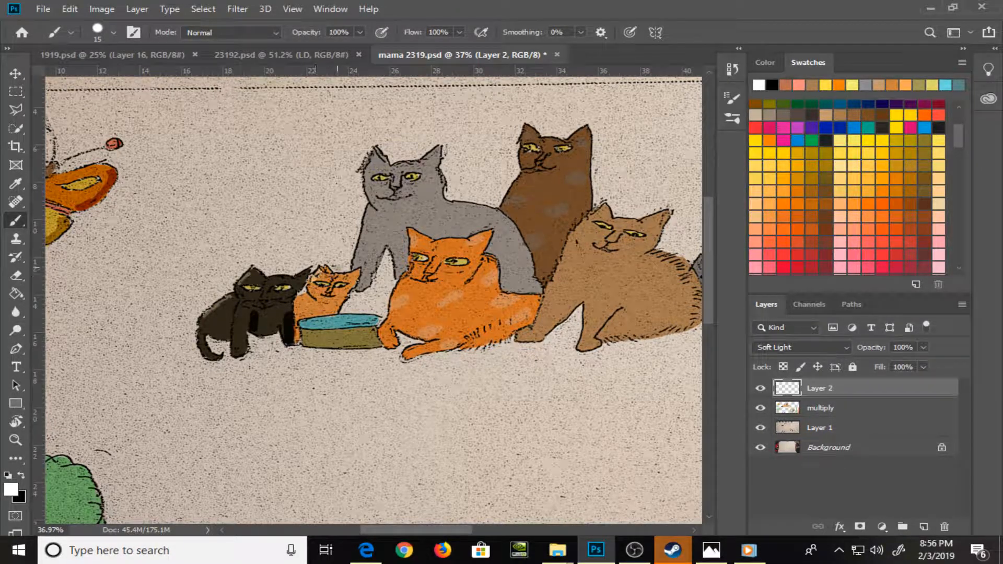
Shade under the orange kitten's chin and inside the gray cat's leg in black, and highlight the gray cat's face and chest edge in white
key("x")
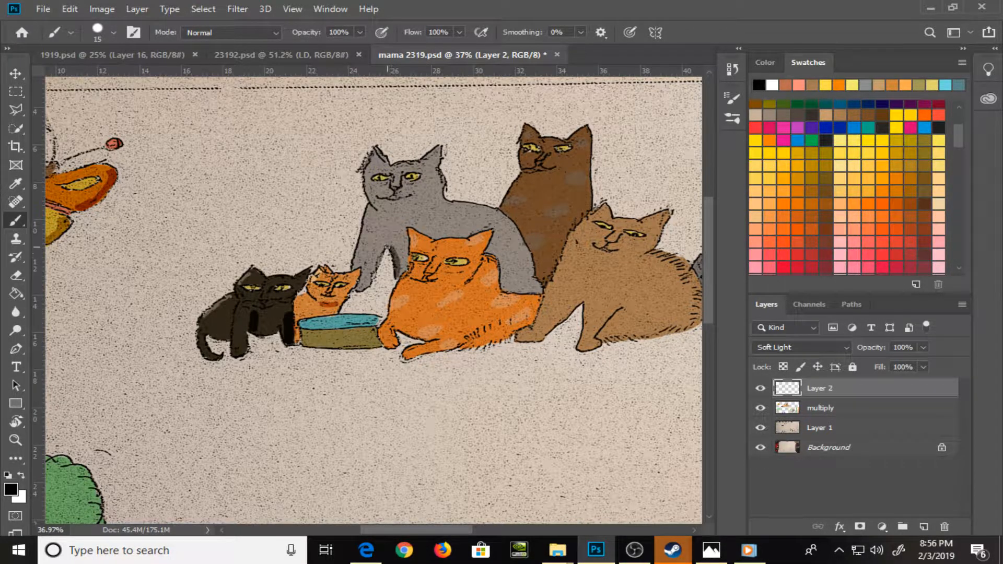
key("x")
left_click_drag(370, 207, 357, 255)
mouse_move(369, 161)
left_mouse_down()
mouse_move(373, 203)
mouse_move(393, 178)
mouse_move(413, 191)
left_mouse_up()
Replace black with a dark gray foreground color and shade the gray cat's back and front leg
key("x")
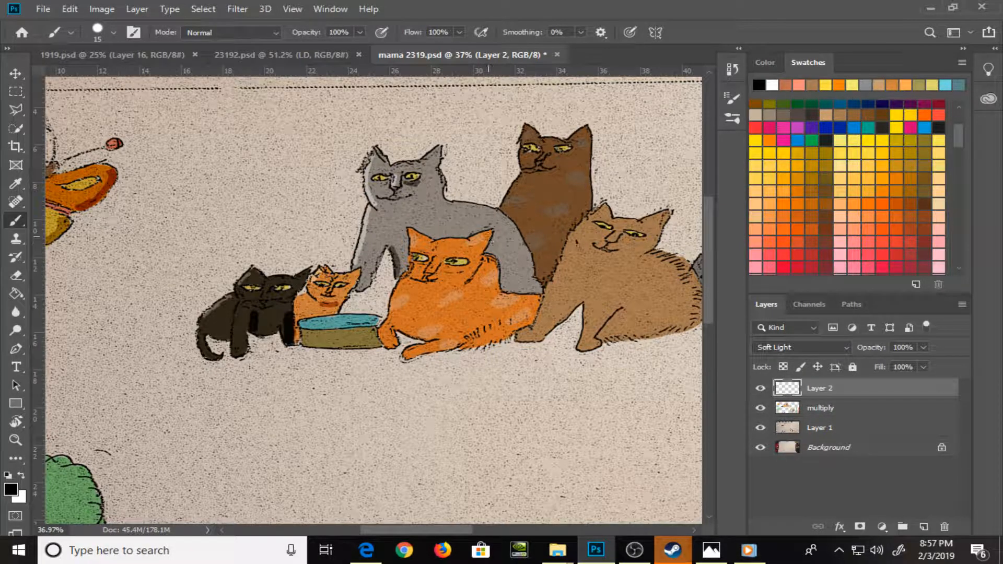
left_click_drag(476, 214, 498, 213)
left_click(773, 65)
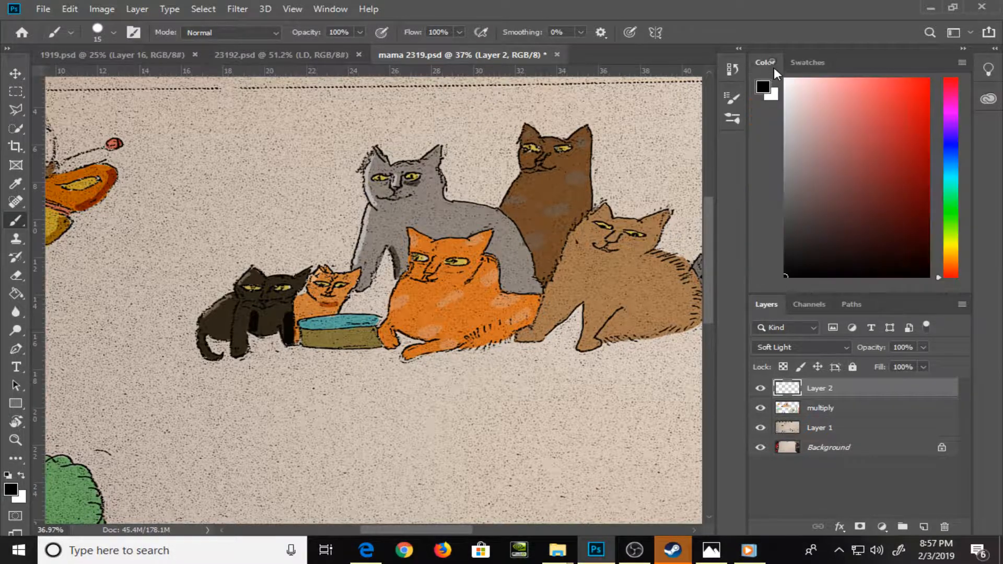
left_click(792, 231)
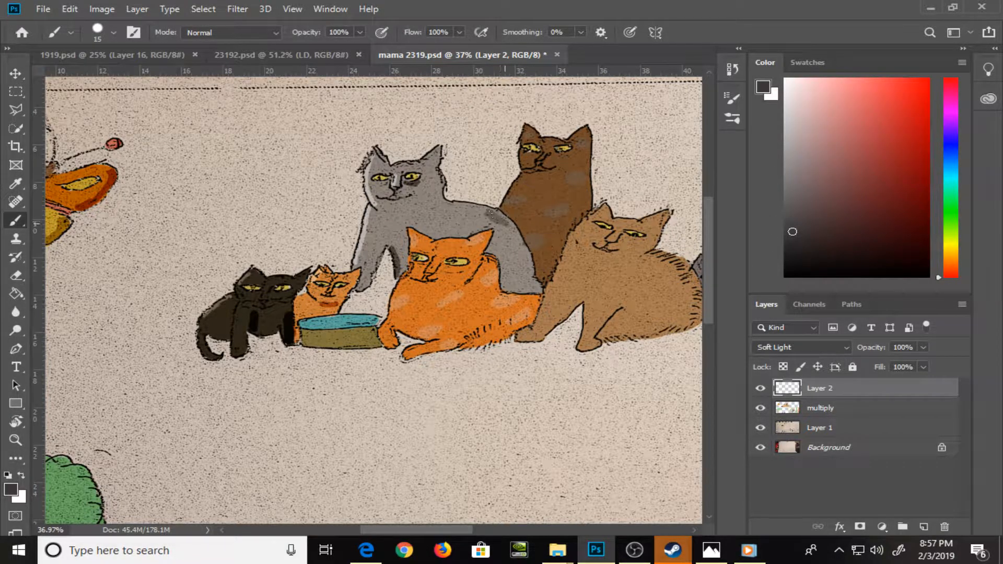
left_click_drag(492, 211, 519, 241)
left_click_drag(366, 270, 360, 281)
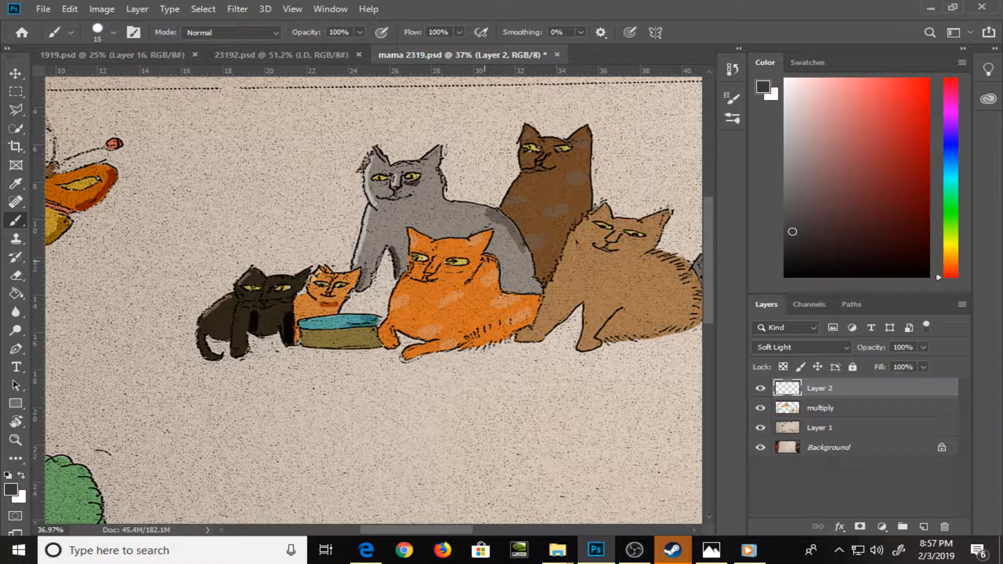
Shade the large orange cat's neck and furry belly in dark gray, and highlight its chest edge in white
mouse_move(484, 262)
left_mouse_down()
mouse_move(475, 277)
mouse_move(484, 264)
left_mouse_up()
left_click(790, 249)
left_click(788, 230)
left_click_drag(431, 340, 470, 329)
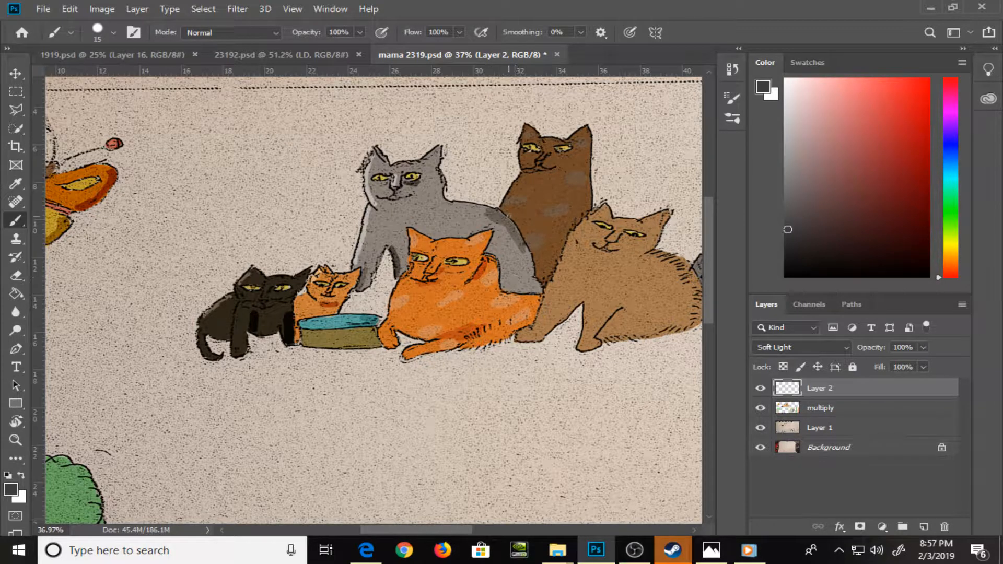
key("x")
left_click_drag(404, 276, 394, 297)
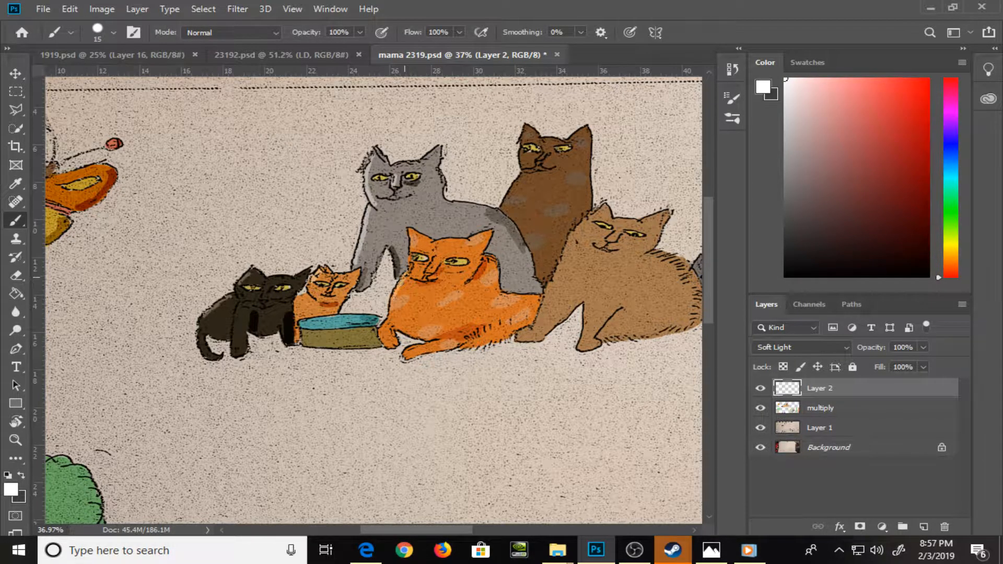
Highlight the edges of the large orange, brown and tan cats in white, including the tan cat's front legs
left_click_drag(412, 234, 418, 248)
mouse_move(527, 132)
left_mouse_down()
mouse_move(519, 184)
mouse_move(524, 174)
mouse_move(504, 207)
left_mouse_up()
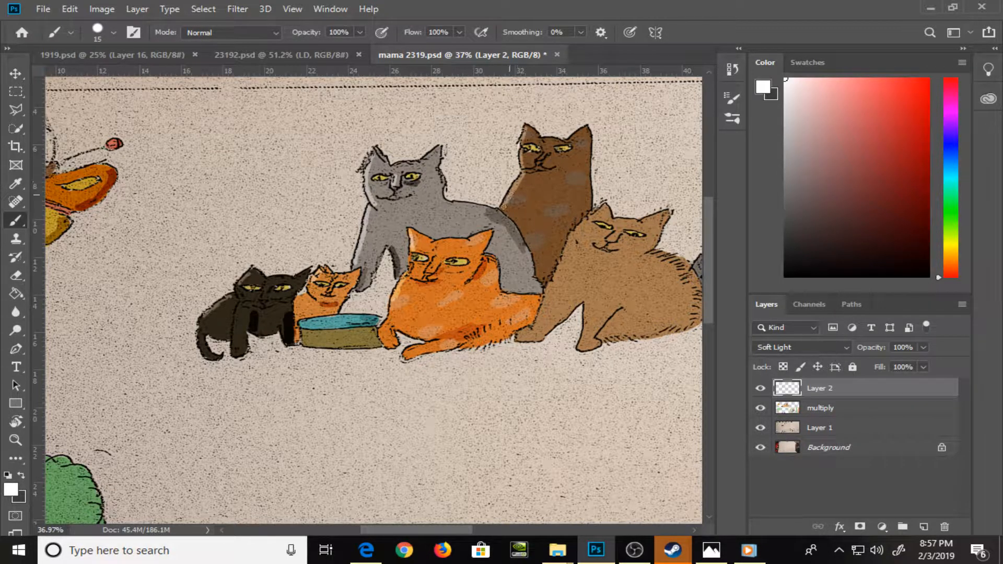
mouse_move(599, 209)
left_mouse_down()
mouse_move(569, 242)
mouse_move(538, 325)
mouse_move(519, 338)
left_mouse_up()
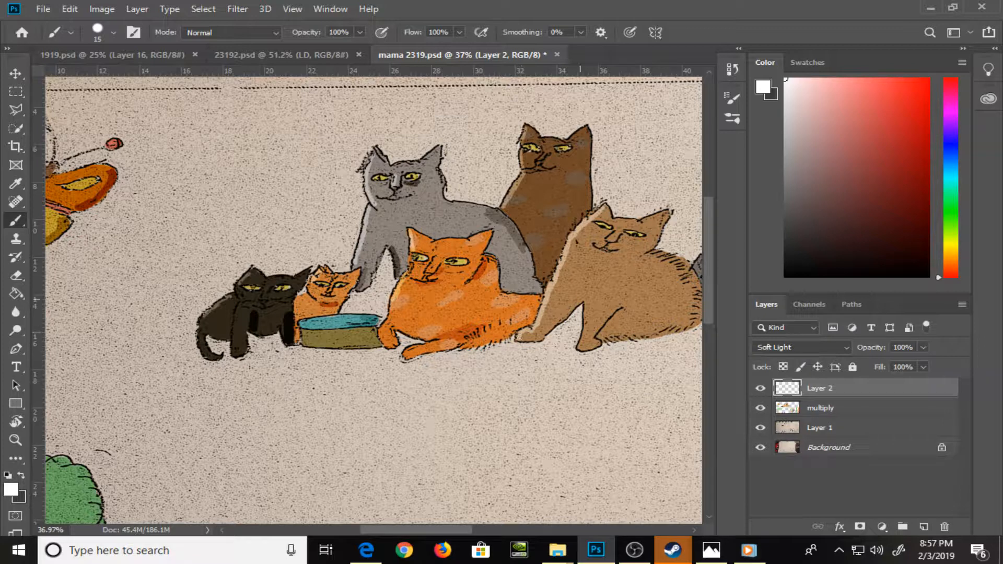
mouse_move(597, 290)
left_mouse_down()
mouse_move(502, 298)
mouse_move(486, 348)
left_mouse_up()
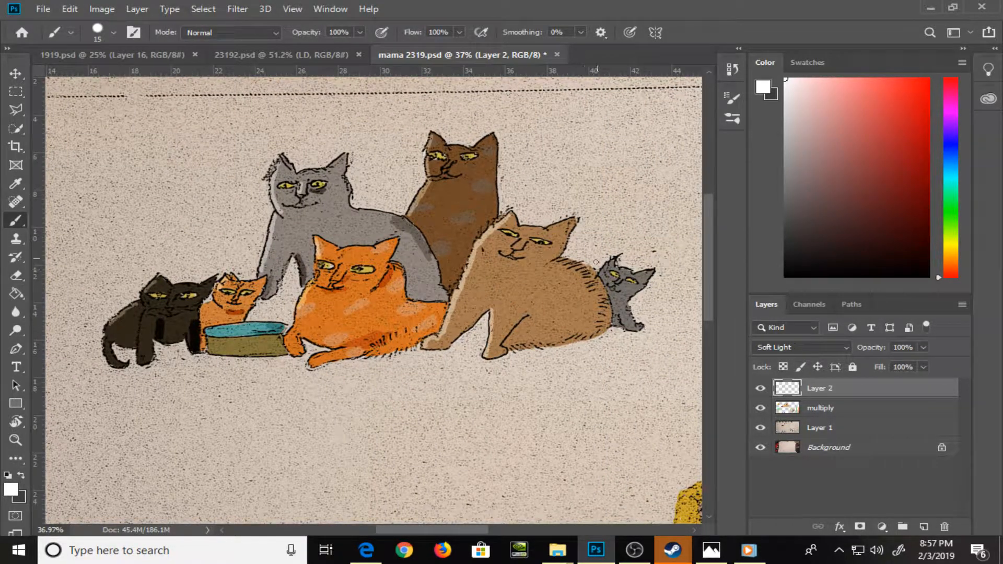
Switch to dark gray and shade the tan cat's furry back with a 25 px brush
key("x")
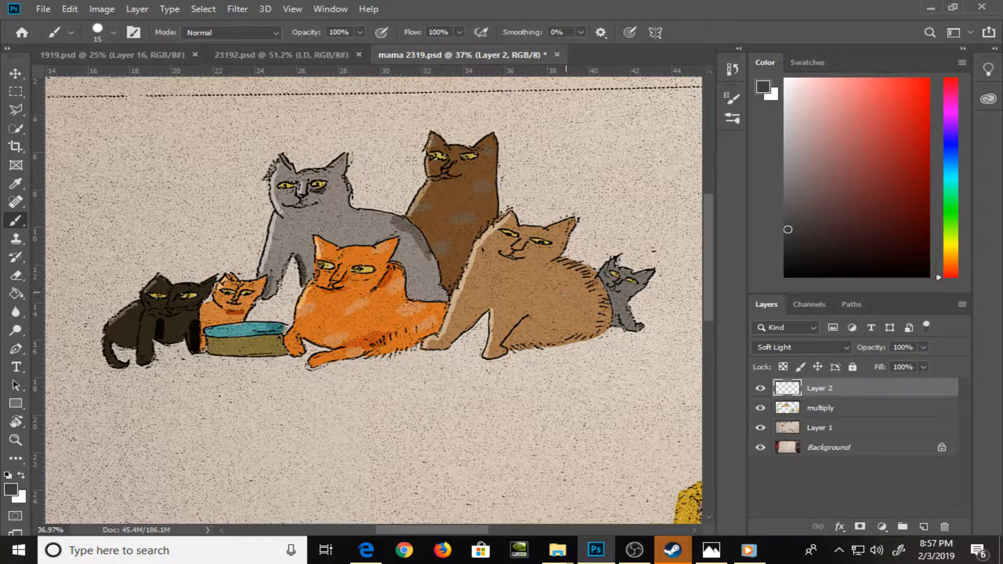
key("bracketright")
mouse_move(555, 263)
left_mouse_down()
mouse_move(596, 284)
mouse_move(608, 314)
left_mouse_up()
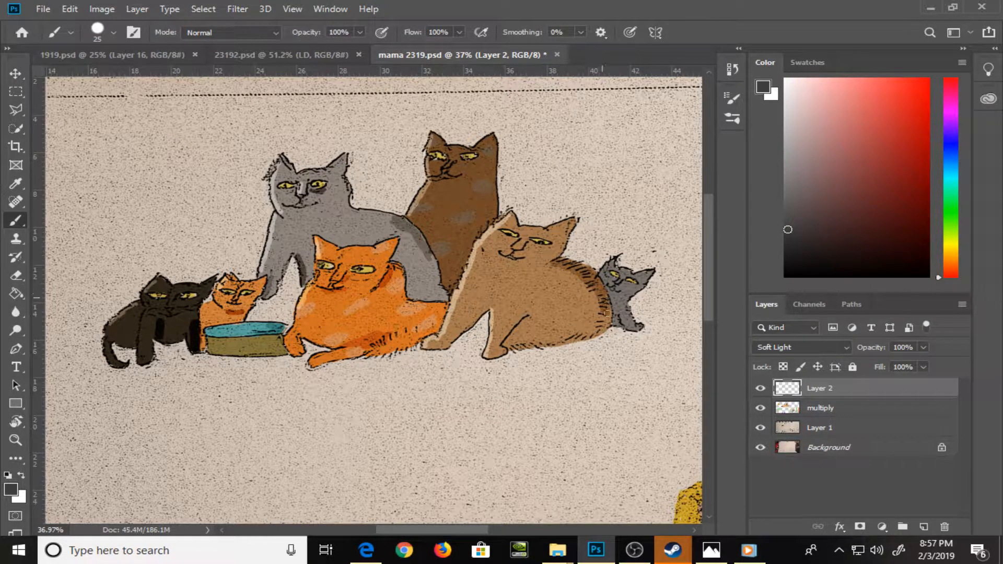
Shade the small gray kitten in a lighter gray and the brown cat's back edge in dark gray with a 25 px brush
key("bracketleft")
key("bracketleft")
left_click(790, 208)
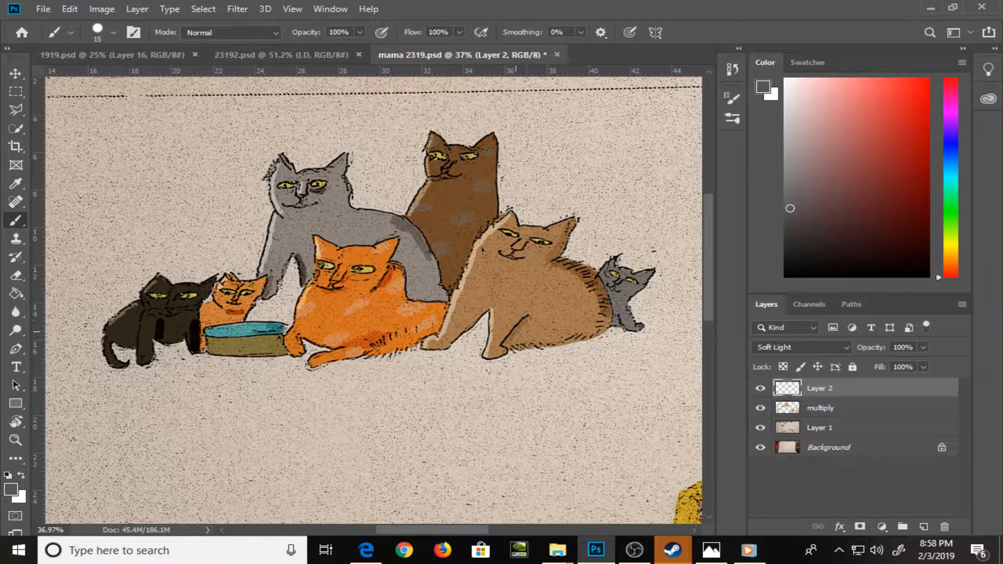
key("bracketright")
left_click_drag(545, 409, 351, 403)
left_click_drag(412, 277, 421, 320)
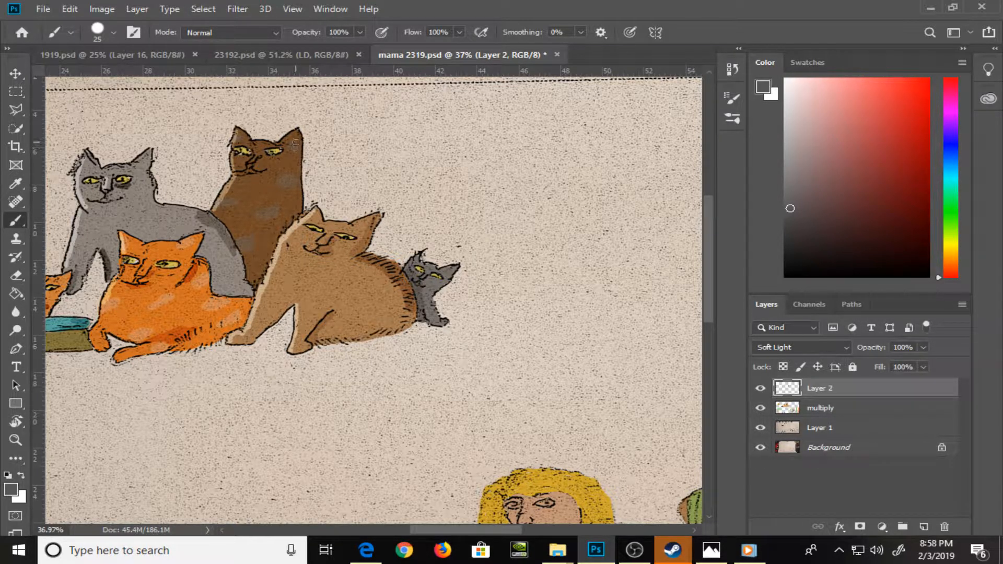
left_click(794, 229)
left_click_drag(294, 145, 298, 204)
Paint curved shadow strokes across the tree's green foliage in medium and dark gray with a 20 px brush
key("bracketleft")
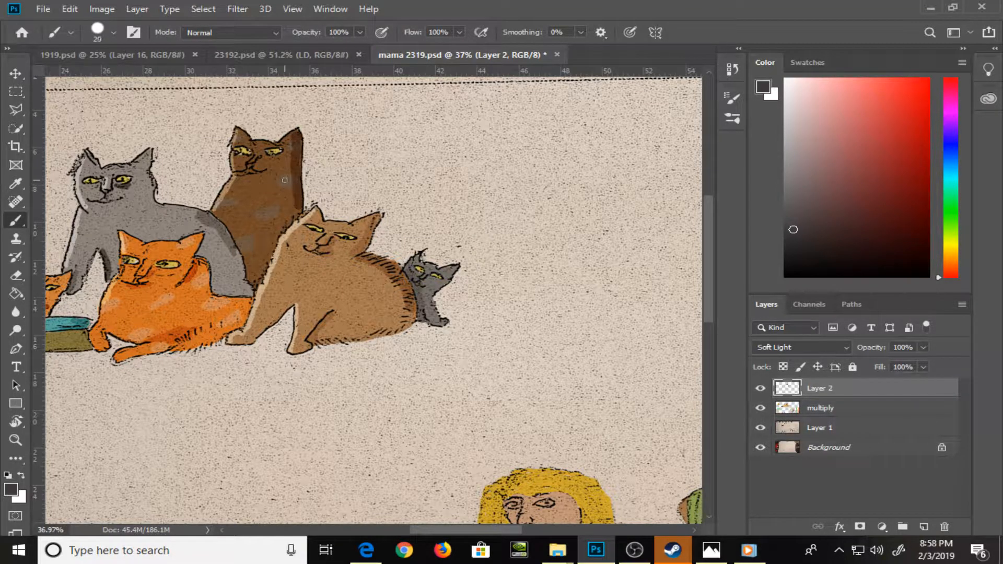
left_click(791, 198)
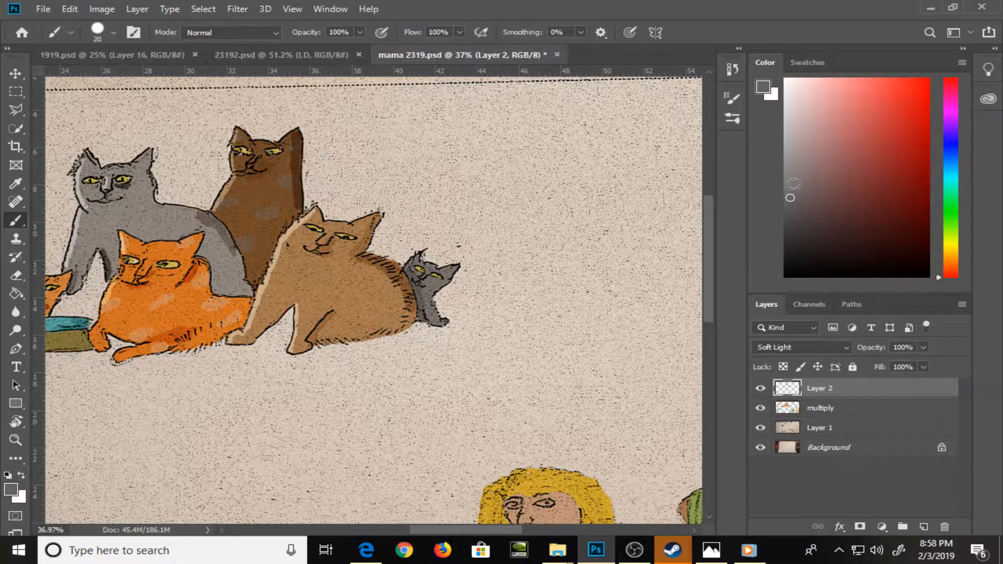
left_click_drag(283, 435, 612, 241)
left_click_drag(282, 312, 408, 264)
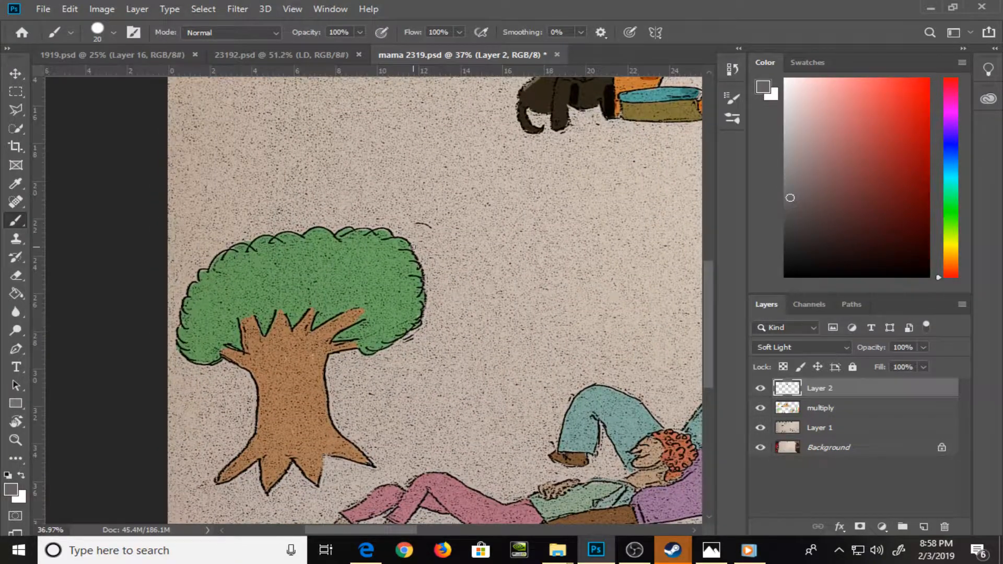
mouse_move(234, 298)
left_mouse_down()
mouse_move(229, 277)
mouse_move(267, 279)
left_mouse_up()
mouse_move(320, 257)
left_mouse_down()
mouse_move(371, 253)
mouse_move(344, 283)
mouse_move(385, 302)
left_mouse_up()
left_click(791, 231)
mouse_move(389, 262)
left_mouse_down()
mouse_move(404, 276)
mouse_move(404, 317)
left_mouse_up()
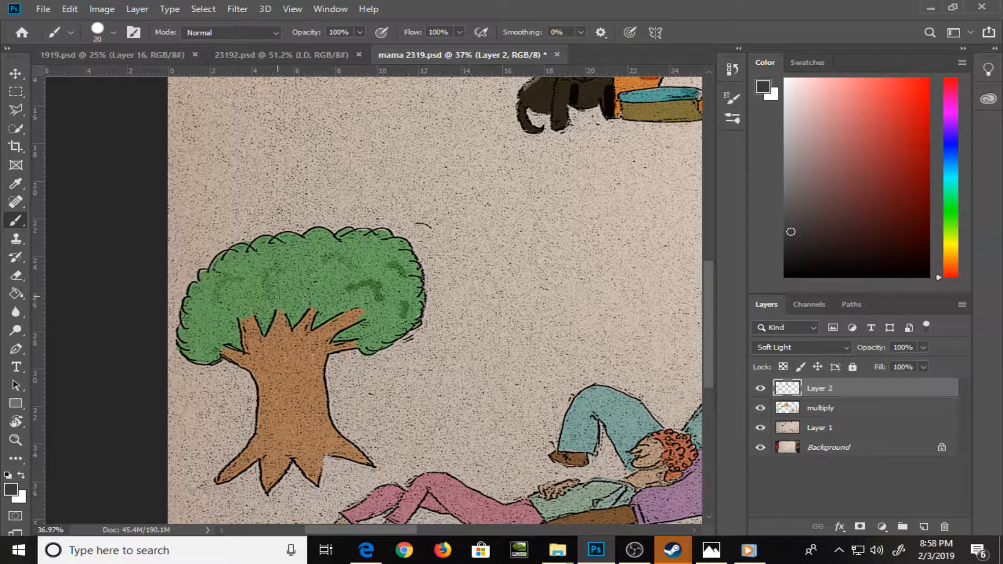
mouse_move(272, 296)
left_mouse_down()
mouse_move(300, 283)
mouse_move(321, 256)
left_mouse_up()
mouse_move(221, 312)
left_mouse_down()
mouse_move(216, 325)
mouse_move(196, 327)
left_mouse_up()
Switch to white and highlight the outer edge of the tree's foliage, trunk and root with a 15 px brush
left_click(792, 90)
key("ctrl+z")
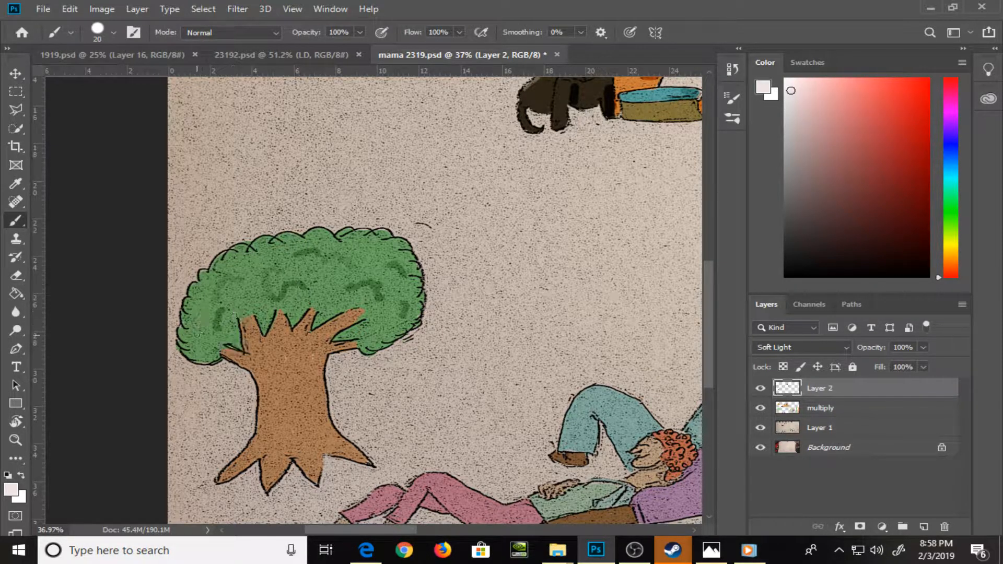
left_click(827, 209)
left_click(798, 234)
key("x")
key("bracketleft")
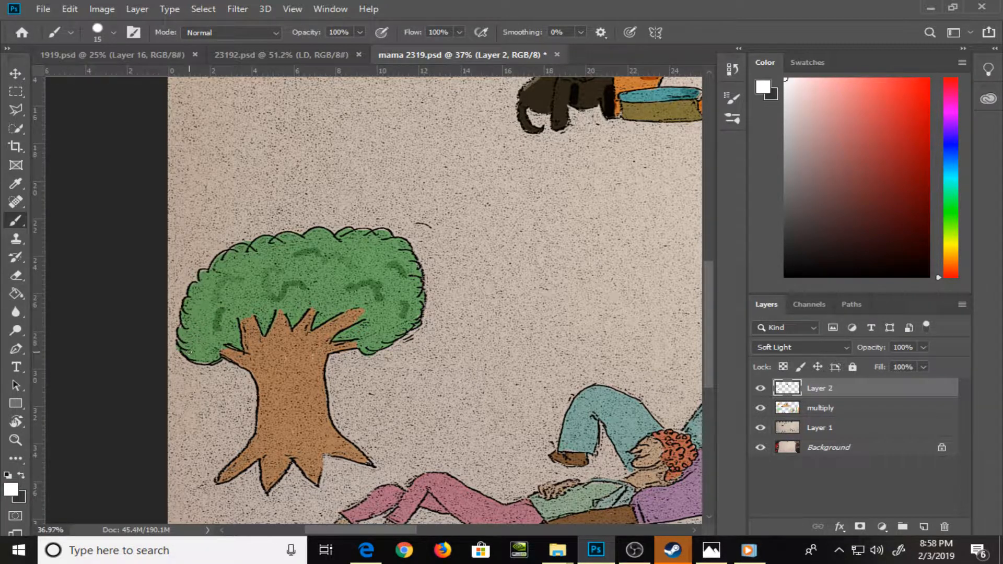
left_click_drag(184, 349, 184, 309)
mouse_move(224, 354)
left_mouse_down()
mouse_move(254, 370)
mouse_move(261, 432)
mouse_move(260, 423)
left_mouse_up()
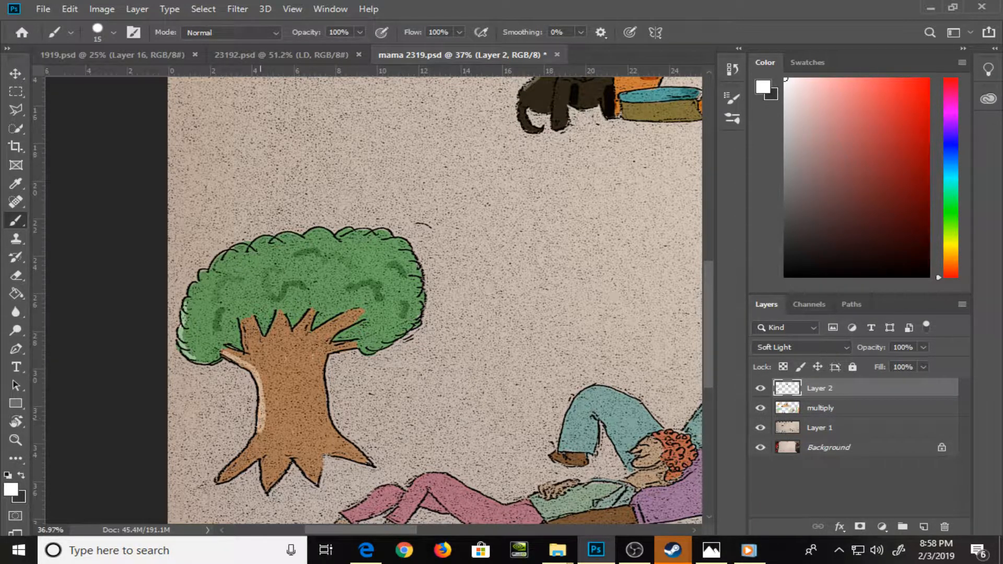
left_click_drag(220, 477, 256, 437)
Pick a light gray foreground color and add short wavy highlights across the tree's foliage
left_click(787, 110)
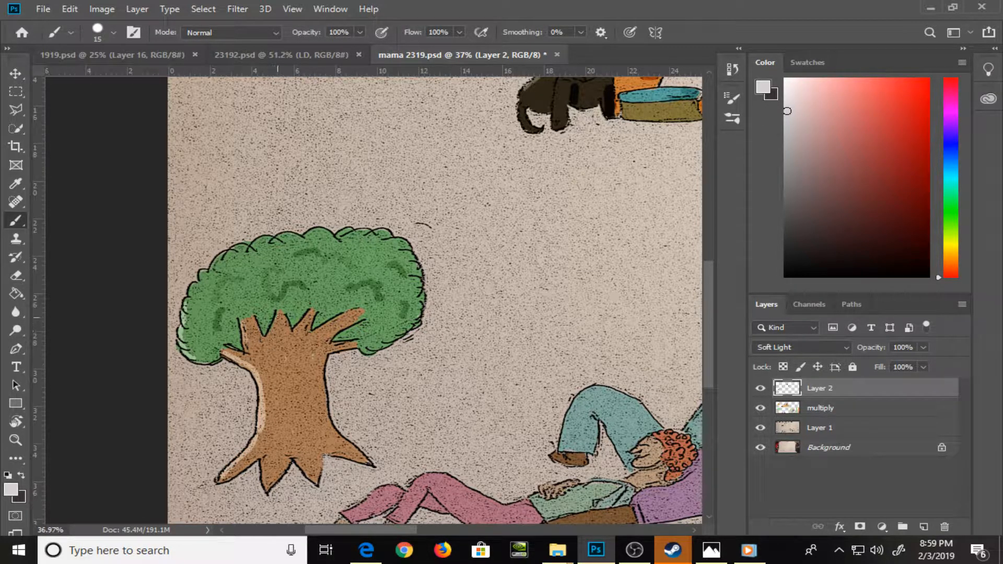
mouse_move(278, 317)
left_mouse_down()
mouse_move(270, 334)
mouse_move(301, 324)
left_mouse_up()
left_click_drag(248, 295, 272, 297)
mouse_move(307, 265)
left_mouse_down()
mouse_move(332, 267)
mouse_move(347, 295)
mouse_move(388, 317)
left_mouse_up()
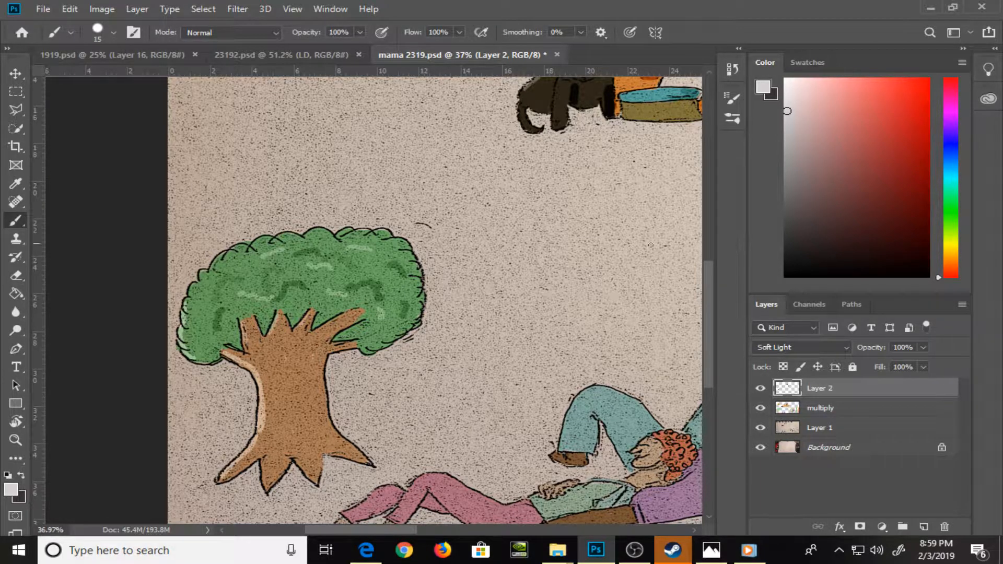
Shade the shadow side of the tree trunk, its root and branch in dark gray with a 20 px brush
key("x")
mouse_move(320, 347)
left_mouse_down()
mouse_move(318, 386)
mouse_move(318, 341)
left_mouse_up()
key("bracketright")
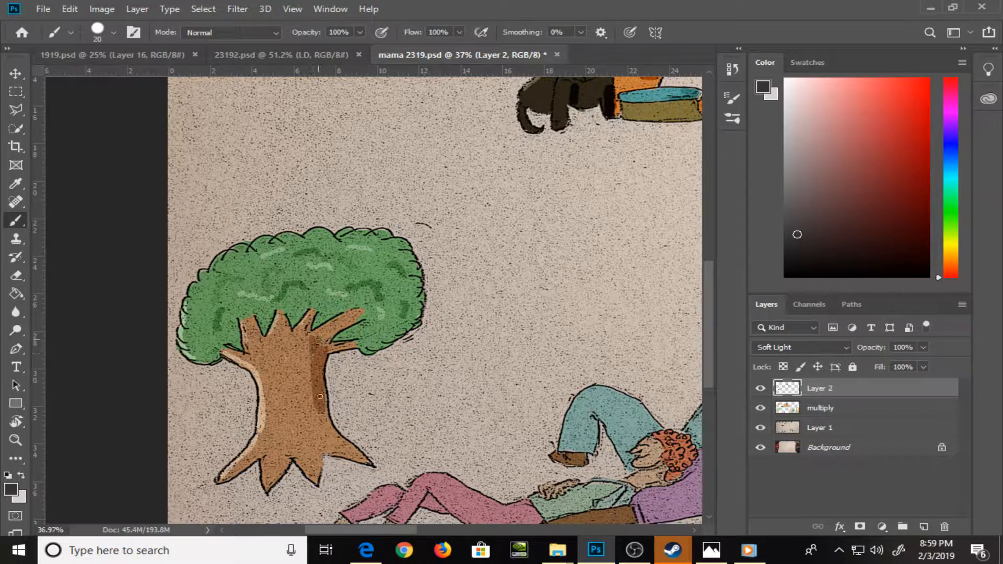
mouse_move(320, 397)
left_mouse_down()
mouse_move(334, 445)
mouse_move(330, 429)
mouse_move(367, 462)
left_mouse_up()
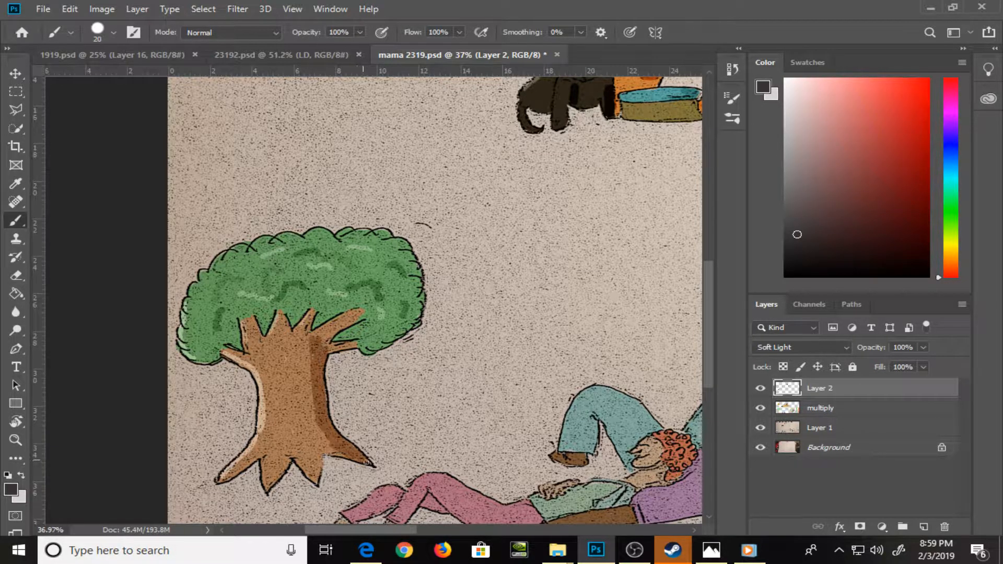
mouse_move(321, 347)
left_mouse_down()
mouse_move(346, 346)
mouse_move(322, 346)
mouse_move(323, 334)
mouse_move(349, 320)
mouse_move(302, 345)
mouse_move(306, 326)
mouse_move(324, 438)
left_mouse_up()
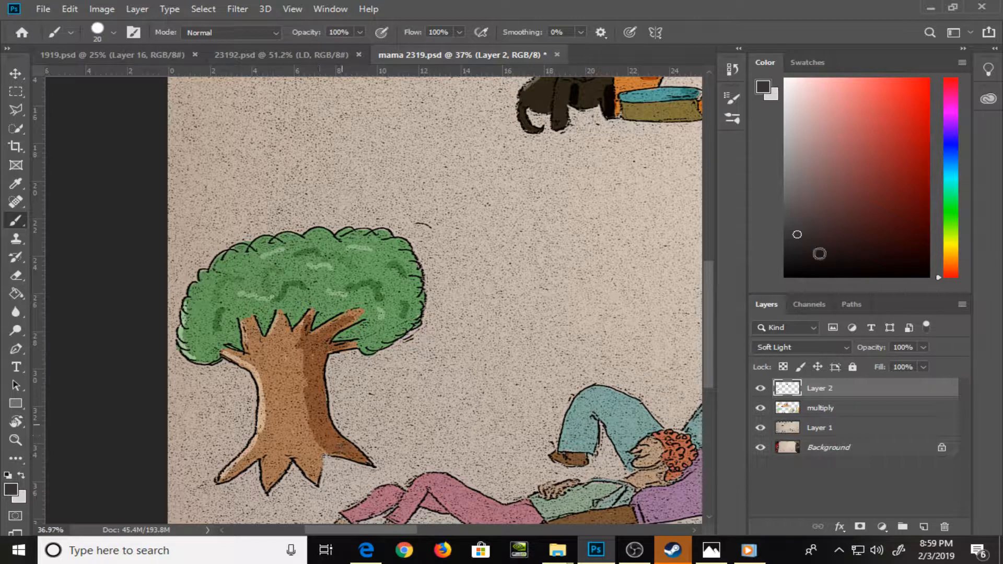
Change the foreground to black and deepen the shadow along the trunk's edge and lower branch
left_click_drag(796, 261, 788, 287)
mouse_move(317, 358)
left_mouse_down()
mouse_move(322, 418)
mouse_move(347, 443)
left_mouse_up()
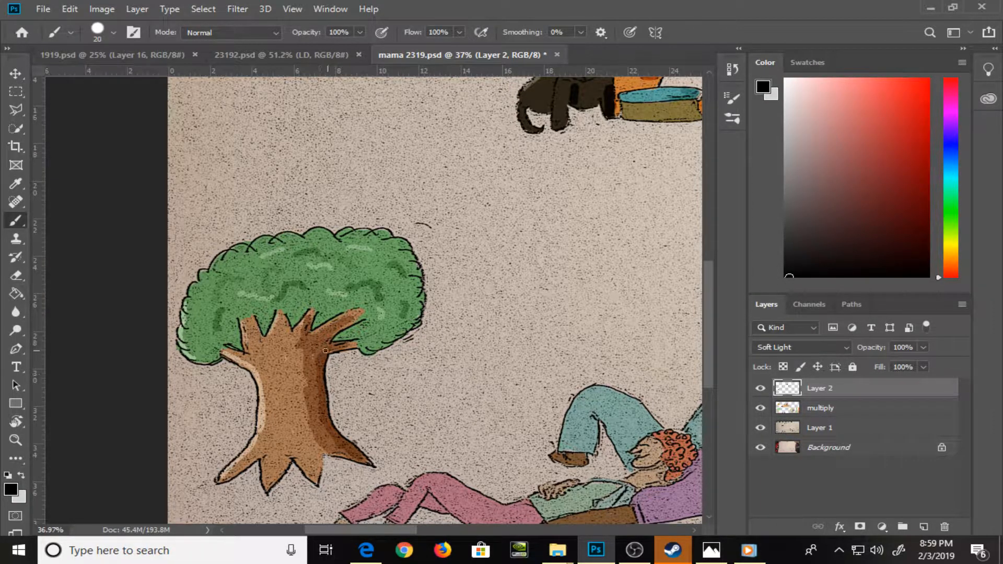
left_click_drag(325, 351, 360, 340)
Shade the gap under the pink-trousered knee, the area behind the red hair and the purple sleeve in black
mouse_move(448, 408)
left_mouse_down()
mouse_move(402, 375)
mouse_move(313, 235)
left_mouse_up()
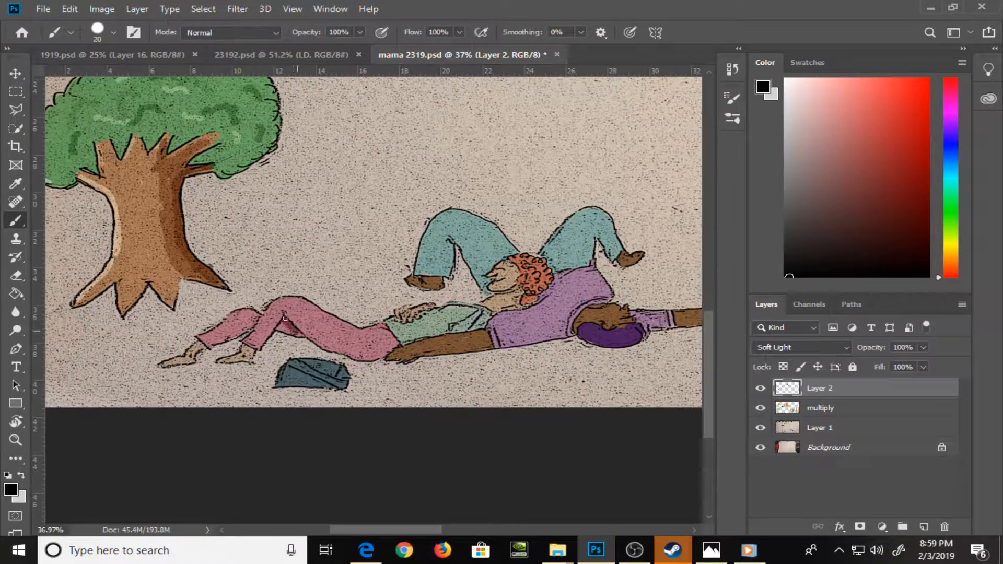
left_click_drag(285, 319, 291, 331)
key("bracketleft")
left_click_drag(555, 278, 533, 304)
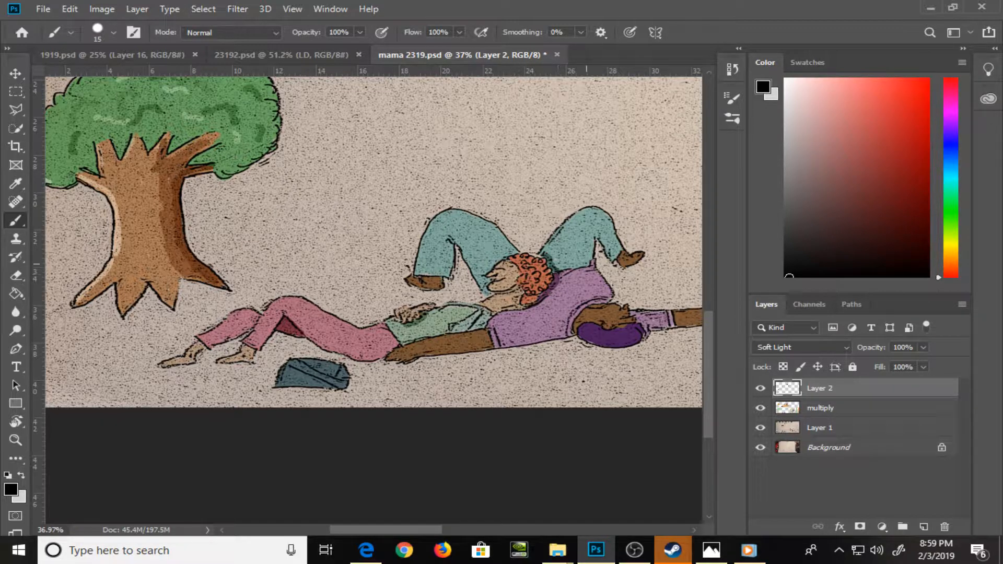
left_click_drag(542, 396, 396, 390)
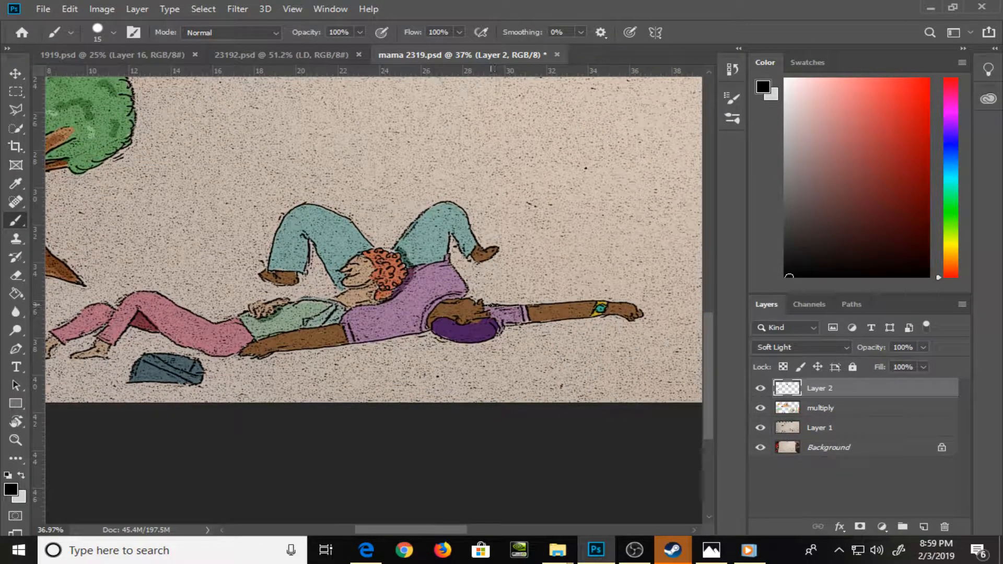
left_click_drag(487, 305, 501, 323)
Paint black ground shadows beneath the reclining figures, their arms and feet, and the blue bag with a 20 px brush
key("bracketright")
left_click_drag(236, 358, 425, 337)
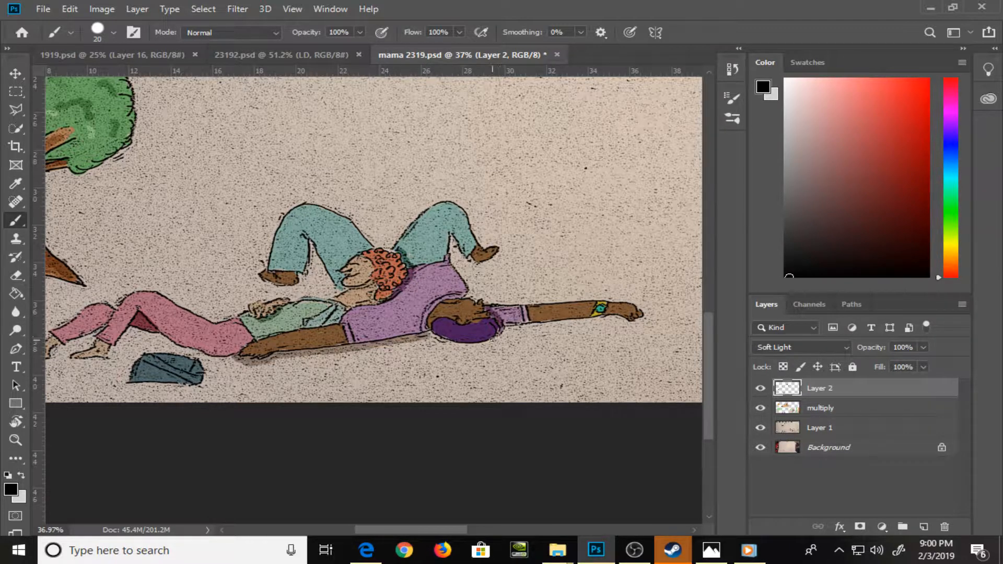
left_click_drag(492, 341, 644, 315)
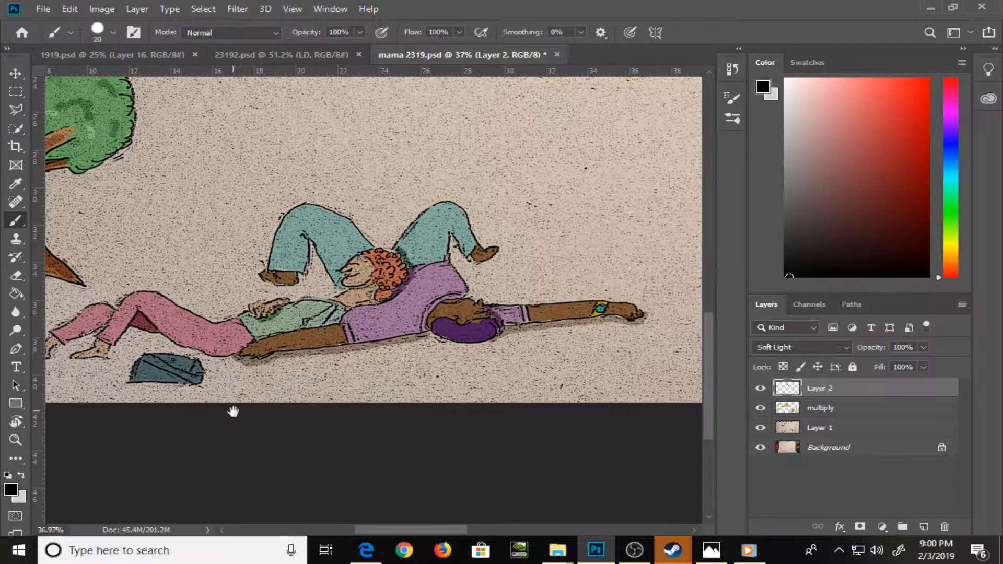
left_click_drag(233, 410, 471, 419)
left_click_drag(373, 387, 429, 390)
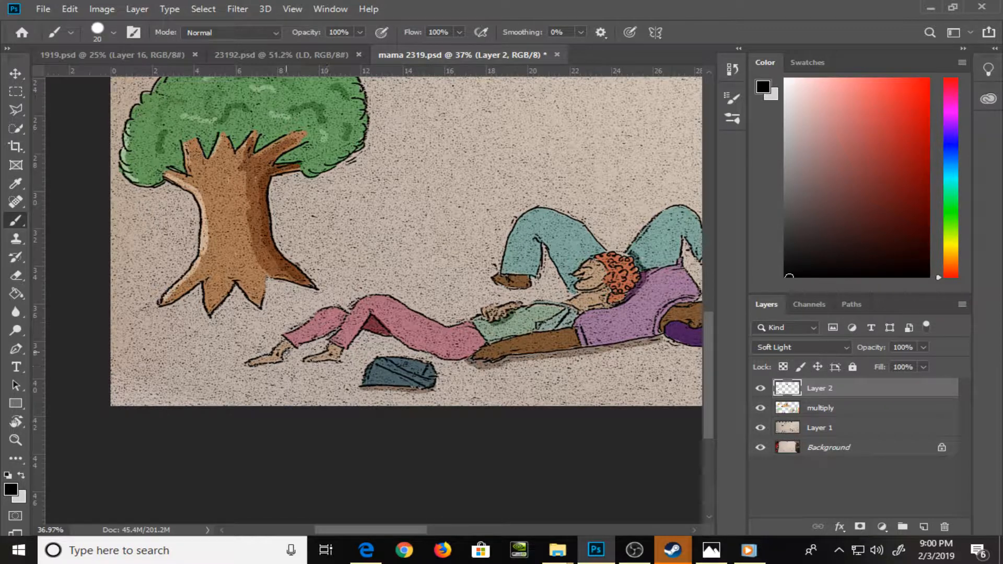
mouse_move(257, 368)
left_mouse_down()
mouse_move(331, 338)
mouse_move(312, 367)
mouse_move(368, 334)
mouse_move(392, 341)
left_mouse_up()
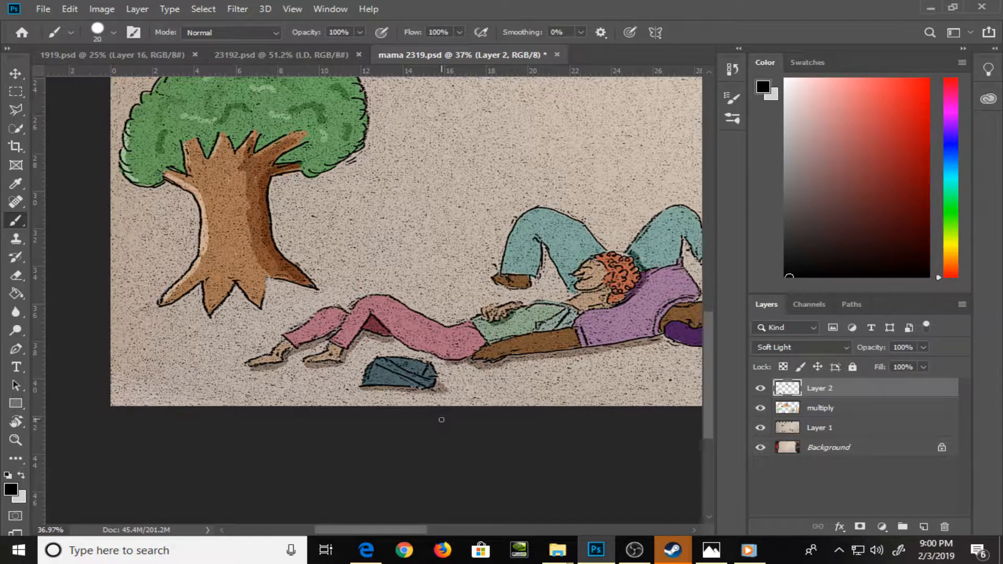
Switch to light gray and highlight the raised pink trouser leg and the nearest teal trouser leg with a 15 px brush
key("x")
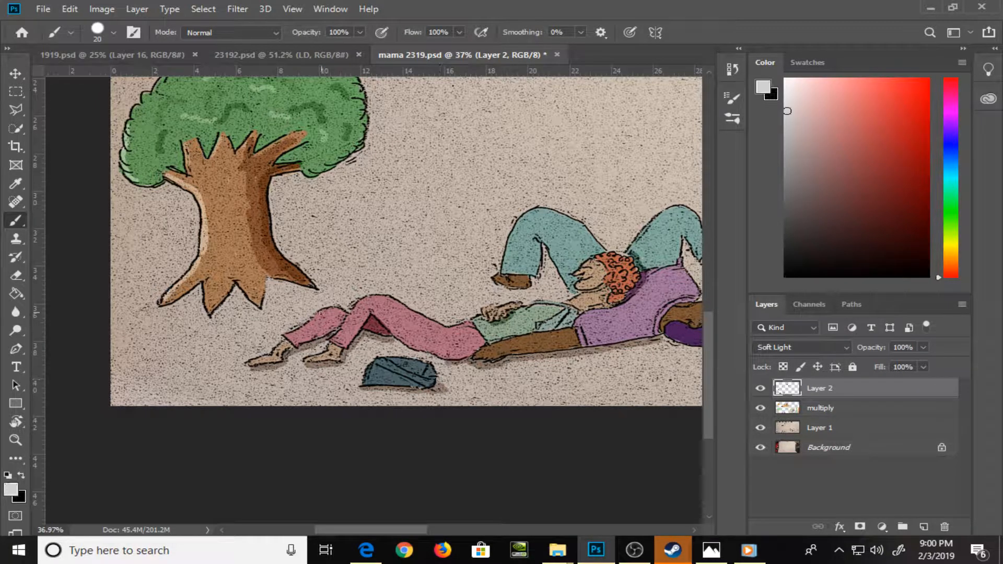
key("bracketright")
left_click_drag(339, 336, 377, 296)
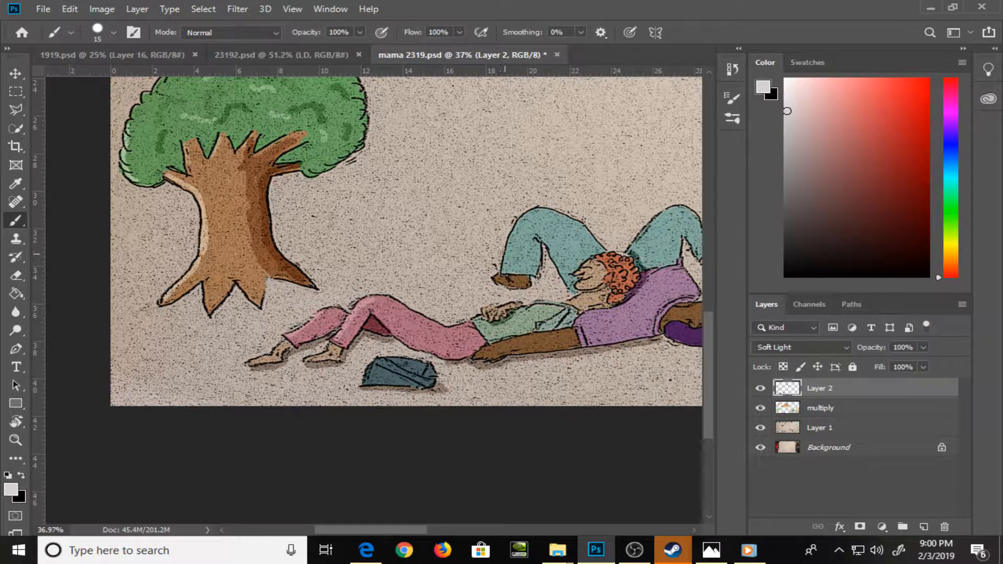
left_click_drag(523, 221, 507, 265)
left_click_drag(517, 230, 528, 217)
Highlight the other teal trouser leg and the purple shirt in light gray, and shade the blue bag in black
left_click_drag(525, 369, 317, 325)
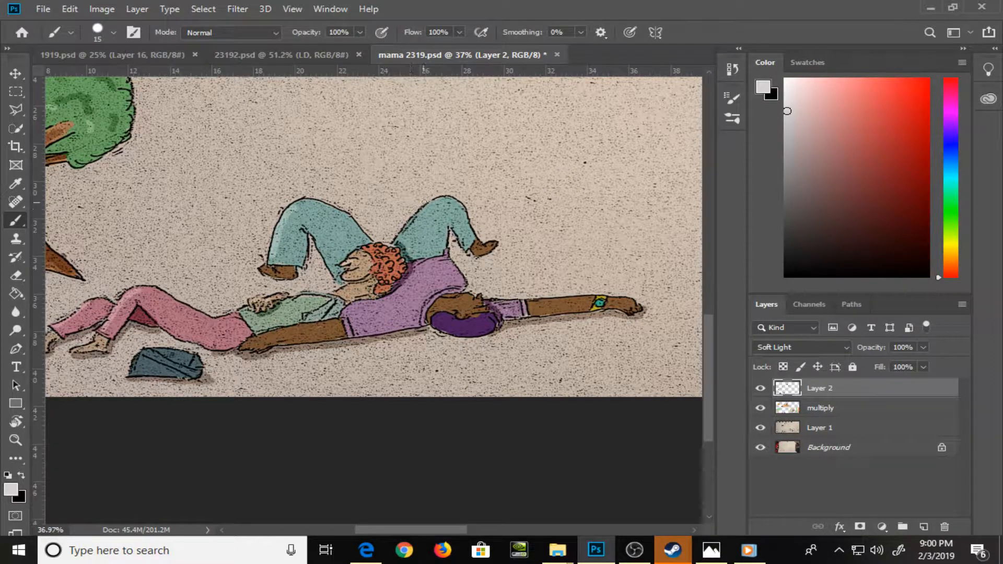
left_click_drag(398, 240, 402, 231)
left_click_drag(346, 315, 364, 302)
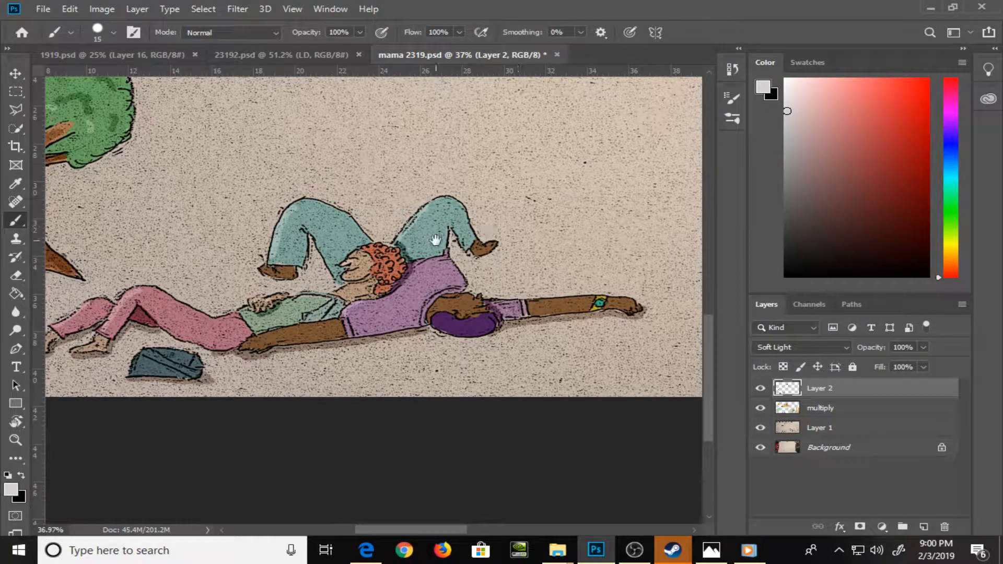
key("x")
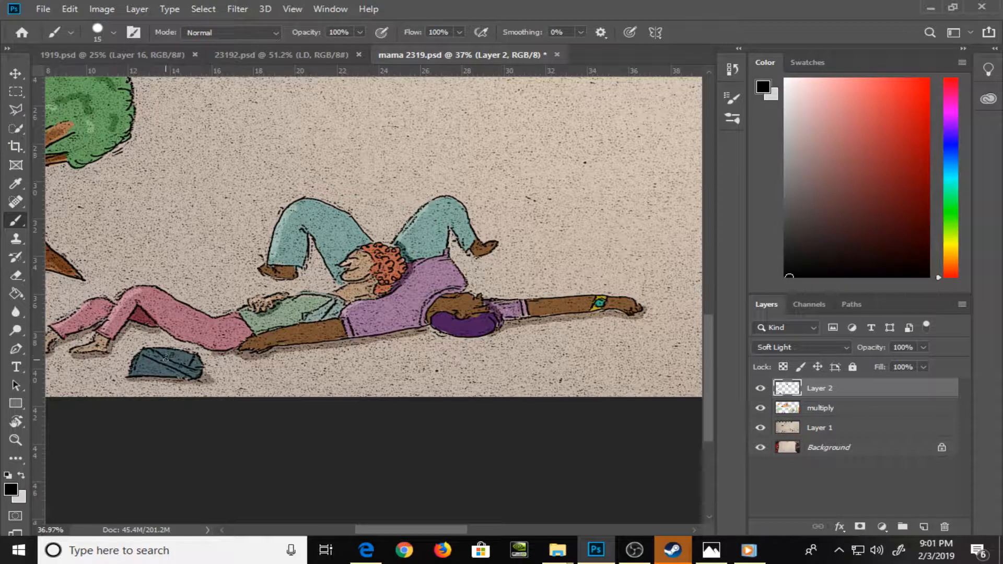
left_click_drag(150, 364, 162, 366)
Switch to light gray and highlight the blonde woman's hair and teal sleeve
left_click_drag(460, 387, 165, 455)
mouse_move(454, 384)
left_mouse_down()
mouse_move(347, 405)
mouse_move(437, 385)
left_mouse_up()
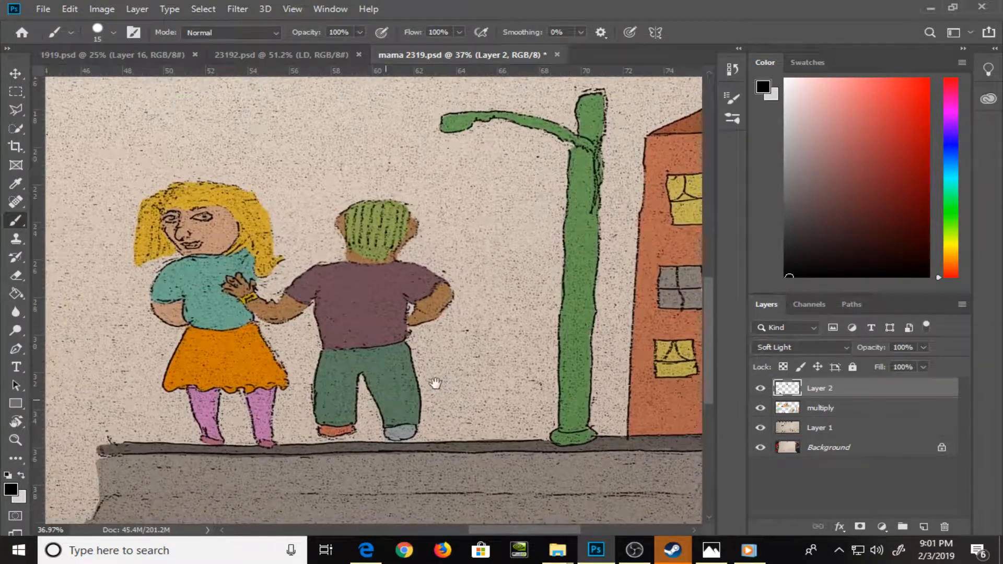
key("x")
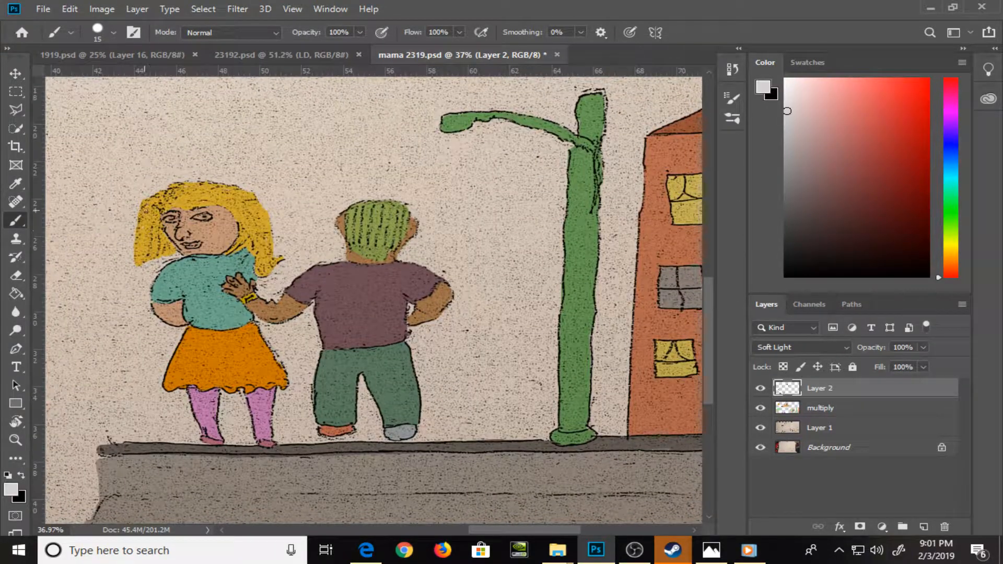
mouse_move(145, 210)
left_mouse_down()
mouse_move(139, 250)
mouse_move(165, 228)
left_mouse_up()
left_click_drag(164, 286, 152, 297)
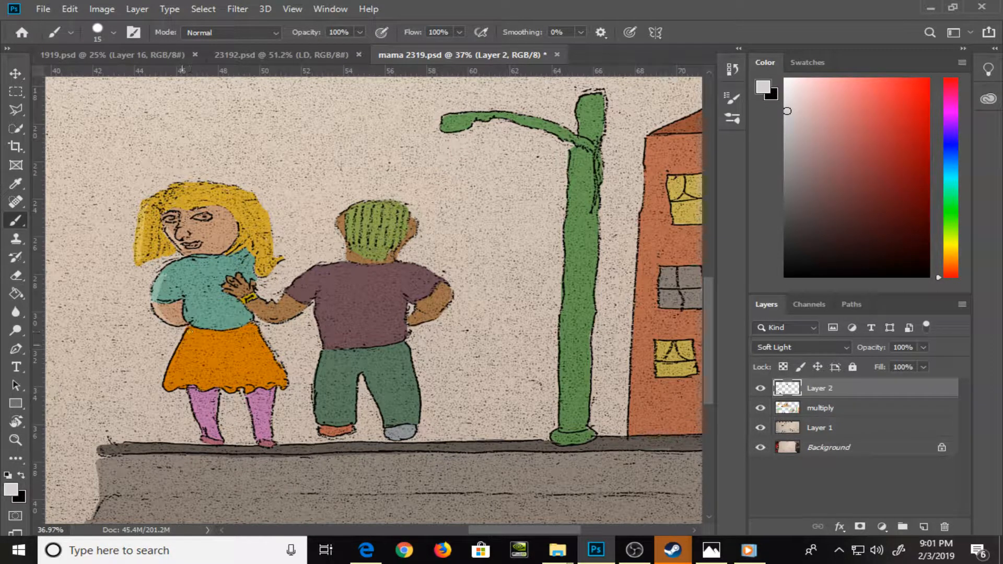
Highlight the blonde woman's orange skirt and hair in light gray, and shade her hair, teal shirt, skirt, legs and shoe in black
left_click_drag(190, 331, 168, 389)
left_click_drag(184, 189, 194, 191)
key("x")
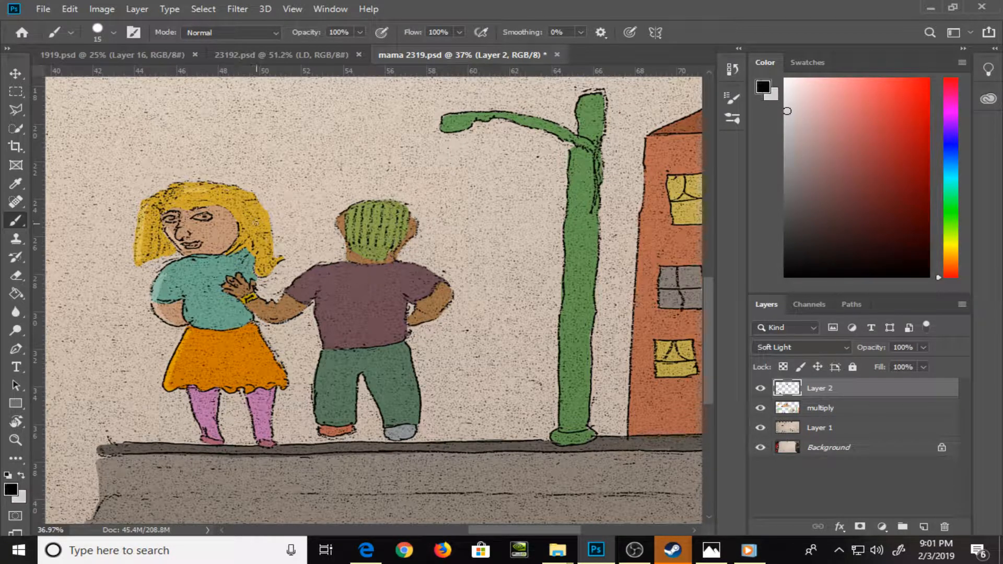
mouse_move(255, 211)
left_mouse_down()
mouse_move(265, 241)
mouse_move(244, 237)
left_mouse_up()
left_click_drag(227, 294, 286, 378)
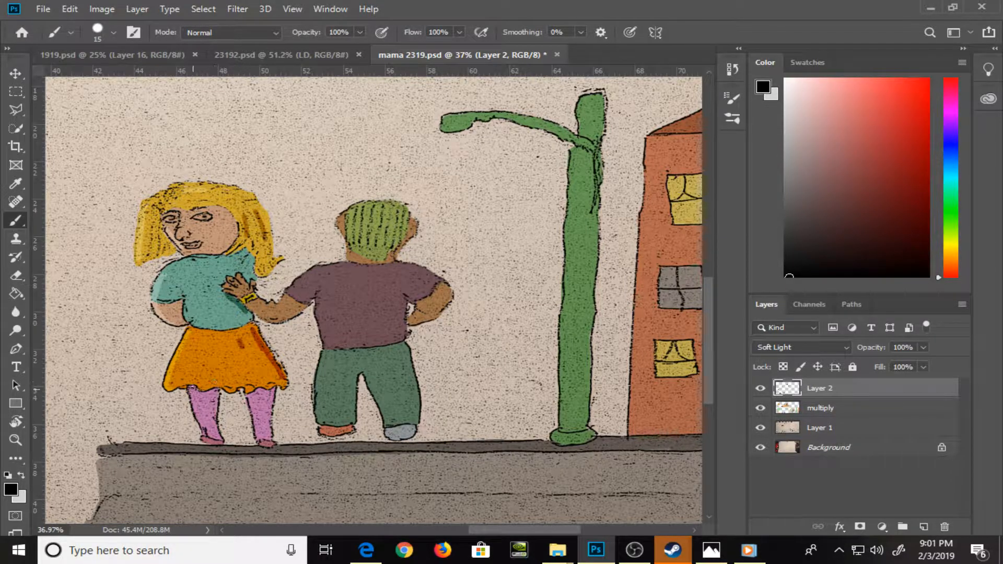
mouse_move(192, 390)
left_mouse_down()
mouse_move(223, 383)
mouse_move(262, 392)
left_mouse_up()
left_click_drag(264, 446, 274, 449)
Shade the man's neck, bent arm, shirt side and green trouser leg in black, and highlight his purple shirt in light gray
left_click_drag(357, 255, 380, 260)
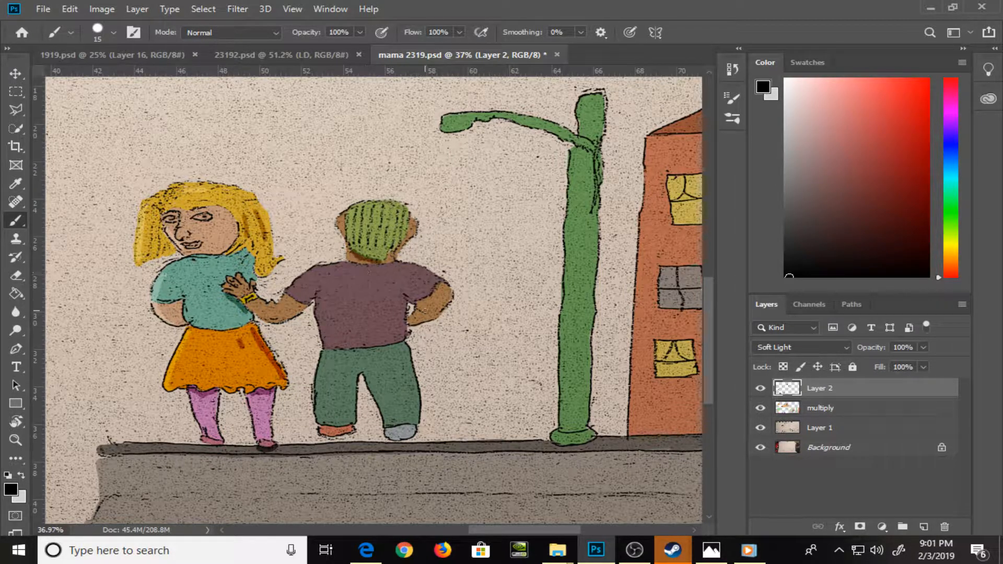
left_click_drag(421, 303, 439, 287)
key("x")
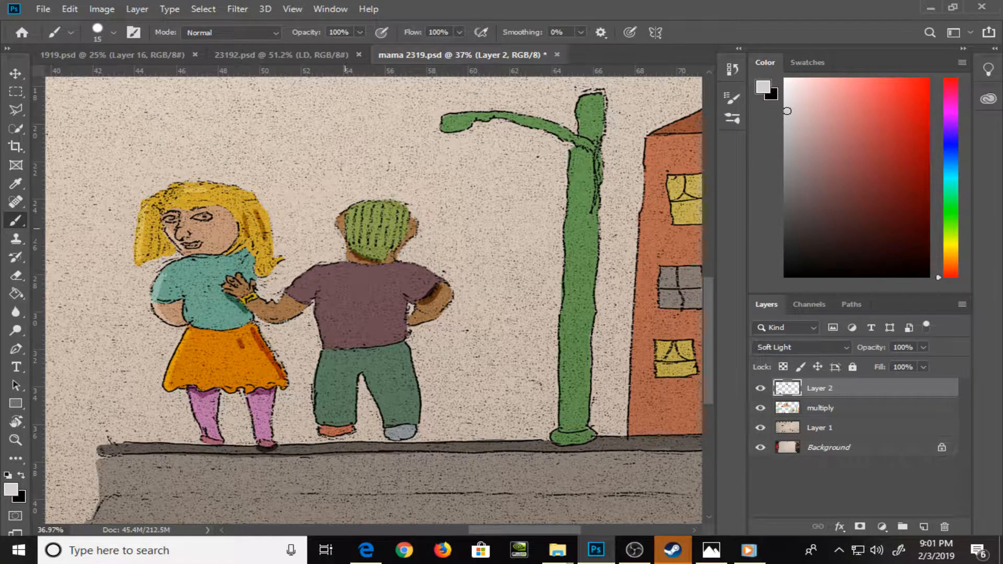
mouse_move(307, 274)
left_mouse_down()
mouse_move(293, 286)
mouse_move(321, 268)
mouse_move(320, 328)
left_mouse_up()
key("x")
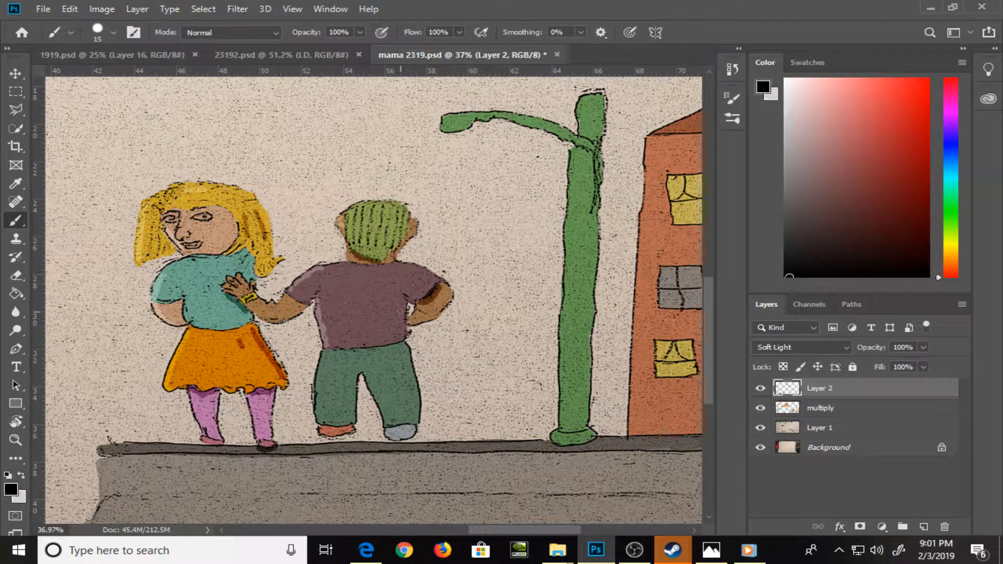
mouse_move(405, 298)
left_mouse_down()
mouse_move(399, 343)
mouse_move(417, 410)
mouse_move(413, 395)
left_mouse_up()
Shade one side of the green lamp post in dark gray and highlight its opposite side and lamp end in light gray
left_click(786, 246)
left_click_drag(482, 376, 334, 410)
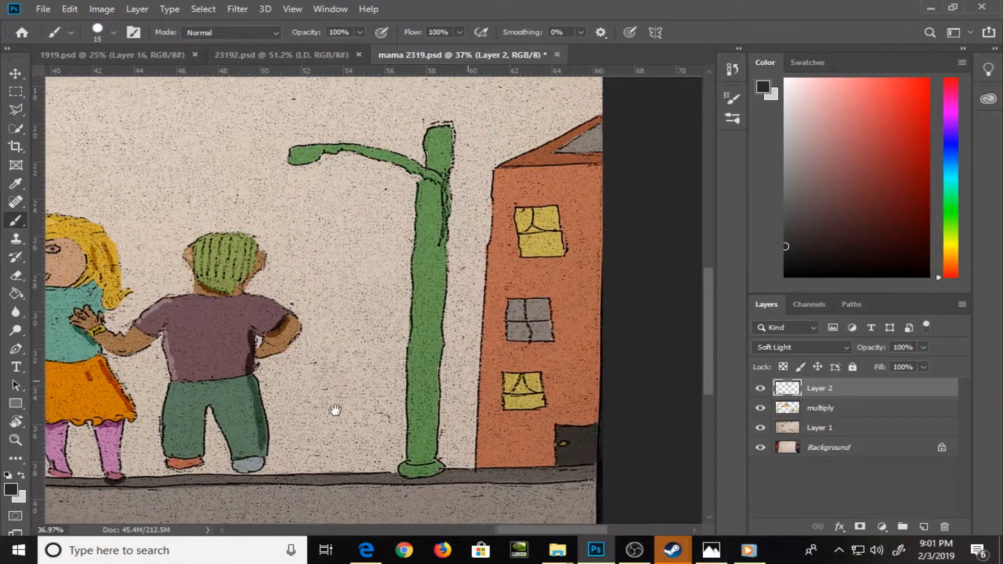
mouse_move(423, 182)
left_mouse_down()
mouse_move(443, 189)
mouse_move(435, 439)
mouse_move(436, 422)
left_mouse_up()
left_click(792, 218)
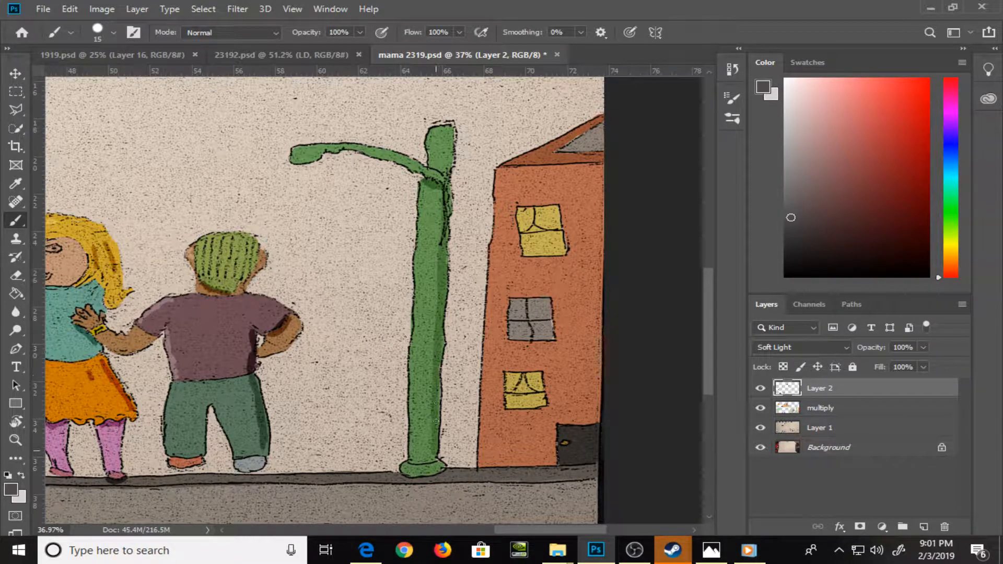
key("x")
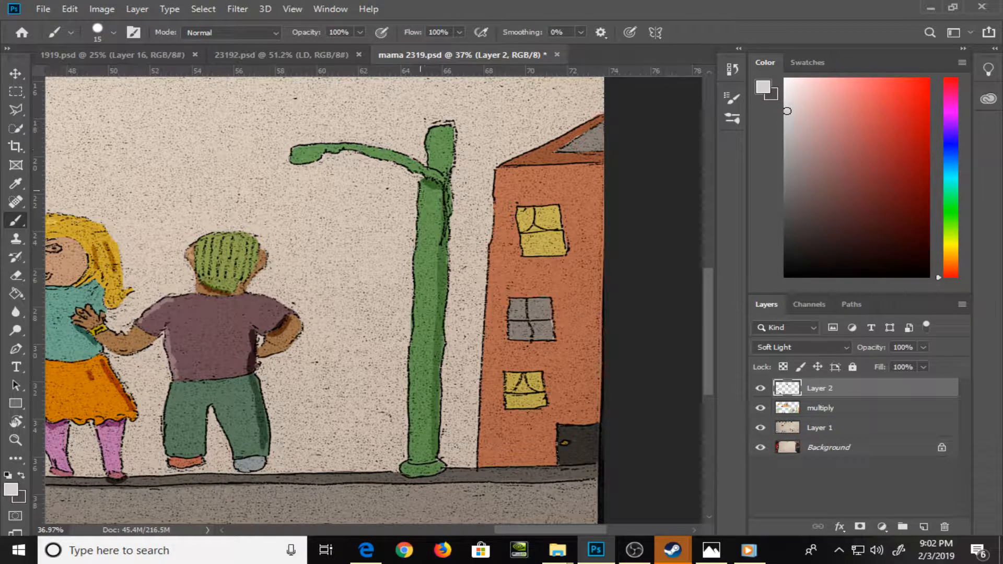
left_click_drag(421, 184, 418, 276)
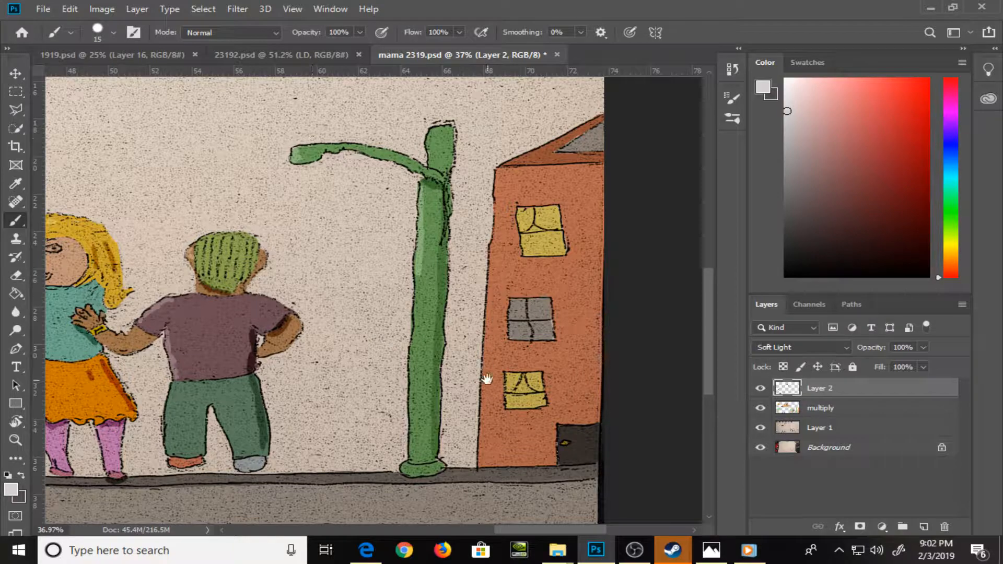
Highlight the pink ribbon's loop in light gray and shade its crossing strand in dark gray and near-black
mouse_move(487, 379)
left_mouse_down()
mouse_move(361, 382)
mouse_move(494, 234)
mouse_move(484, 338)
mouse_move(521, 271)
left_mouse_up()
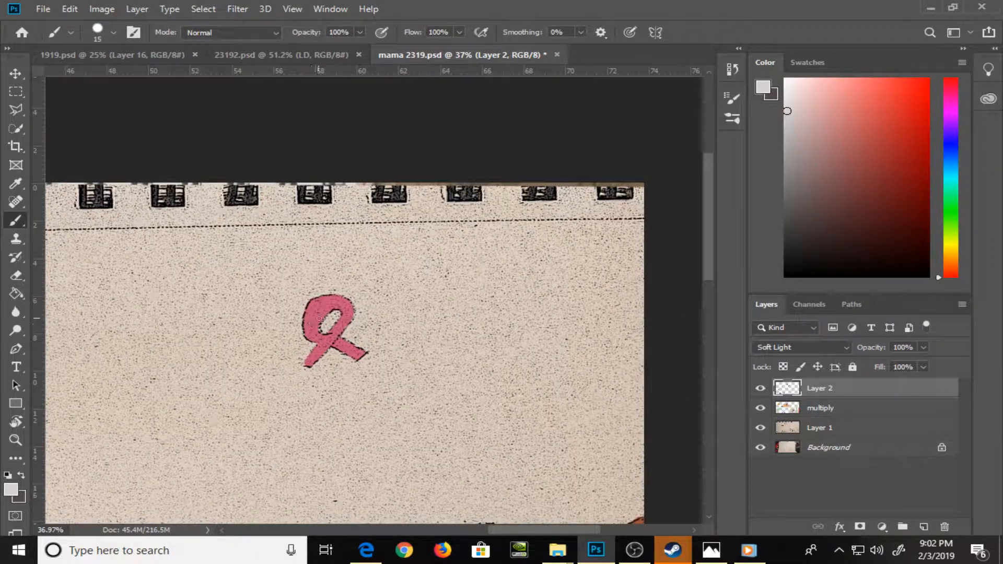
left_click_drag(312, 315, 309, 330)
left_click(791, 217)
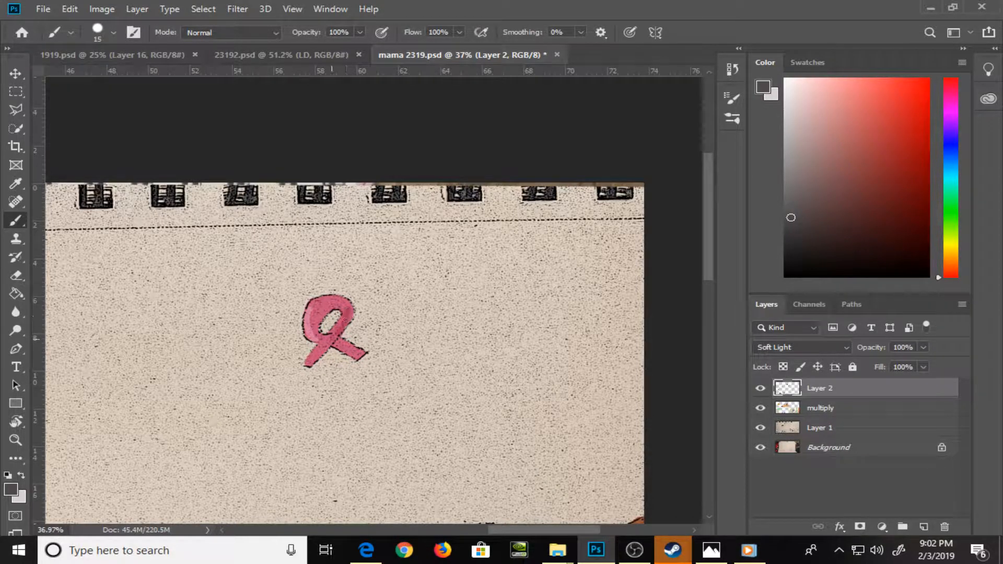
left_click(796, 260)
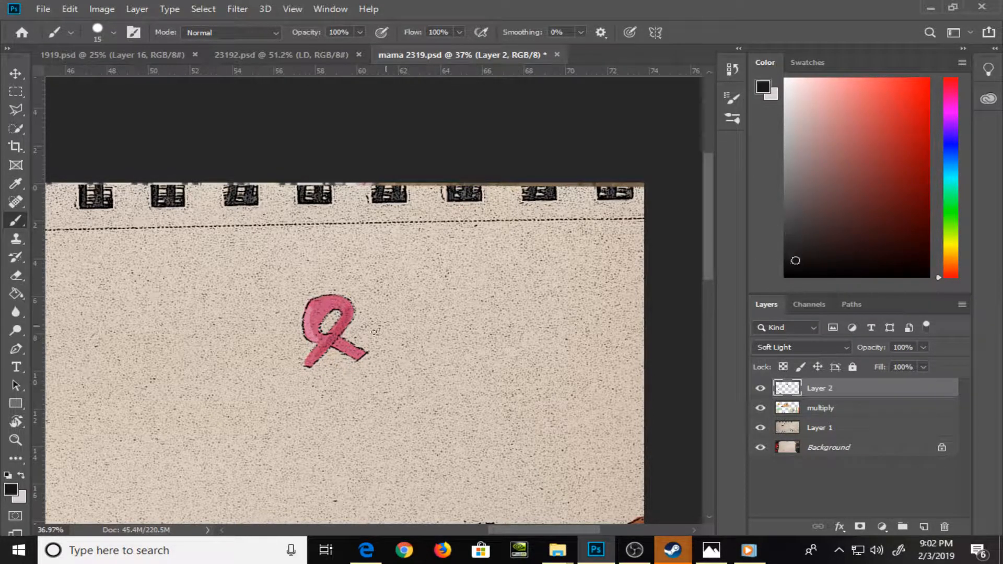
left_click_drag(313, 362, 349, 314)
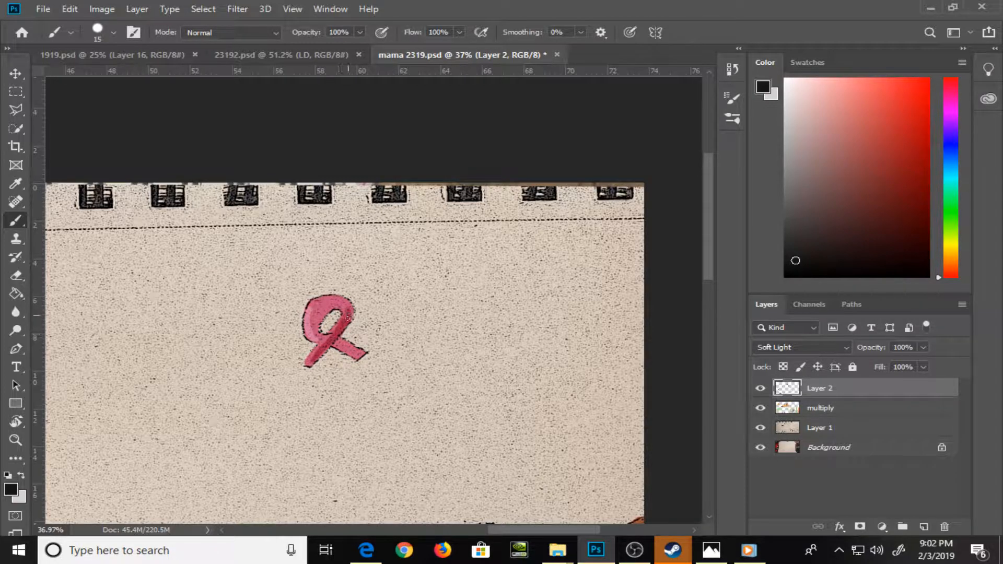
Fit the whole sketchbook page in view and save the layered file mama 2319.psd
key("ctrl+0")
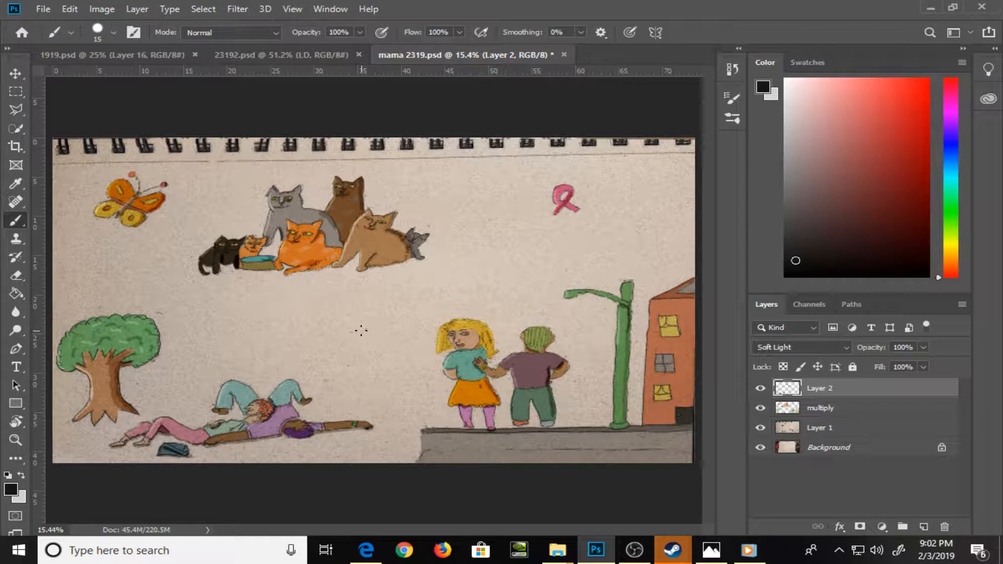
key("ctrl+s")
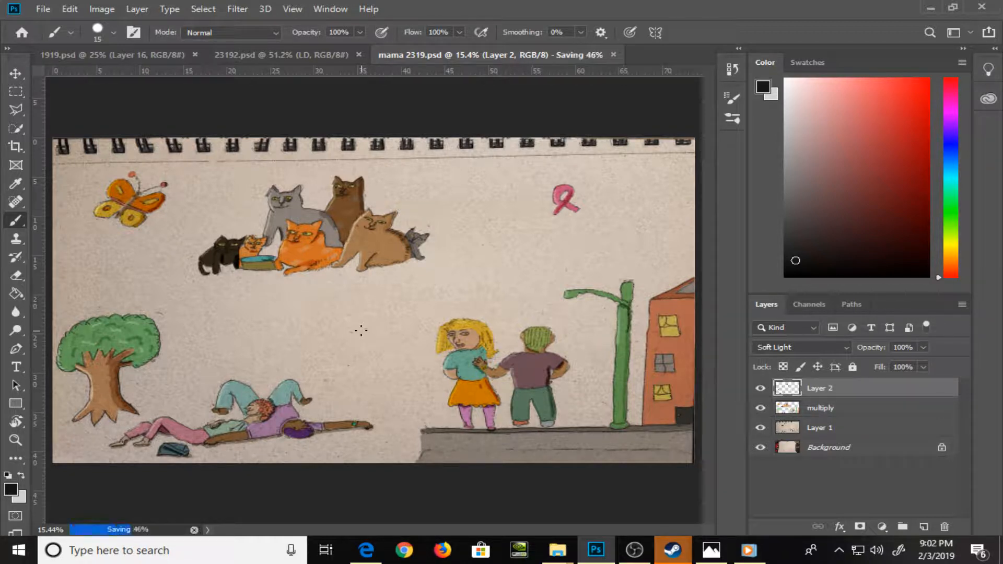
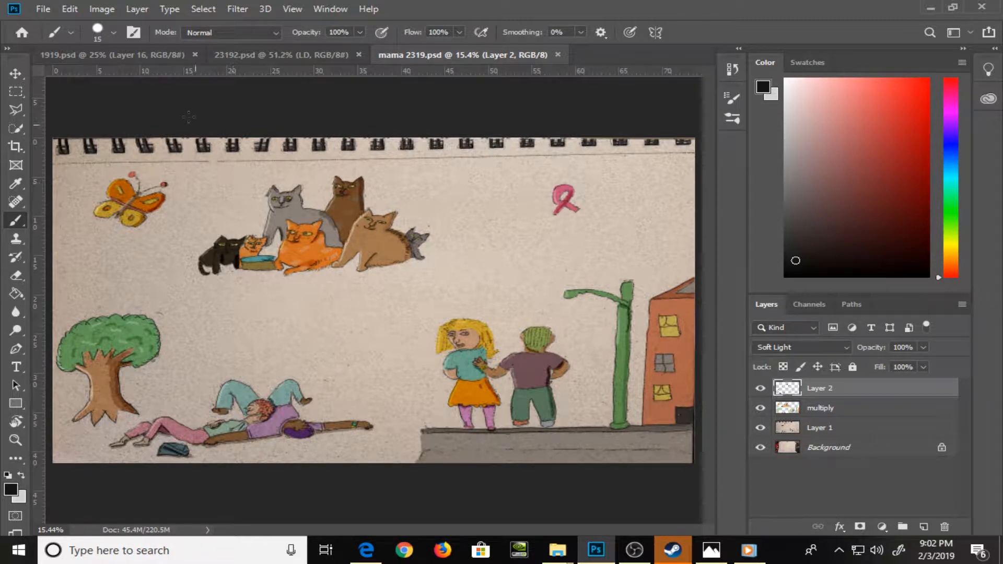
Save a PNG copy of mama 2319 to the Art Pieces folder in PSD Drawings, using the large file size option
left_click(38, 11)
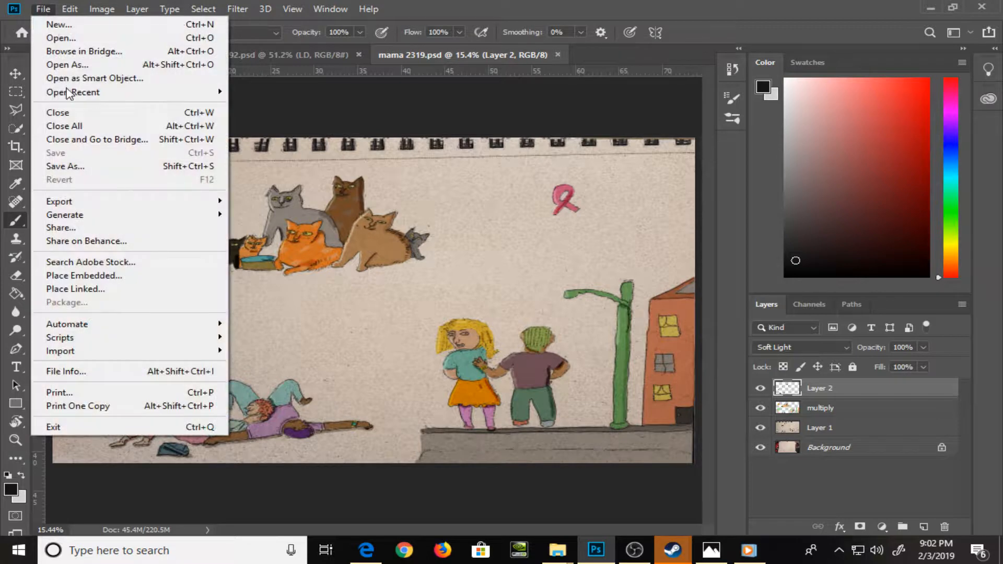
left_click(81, 167)
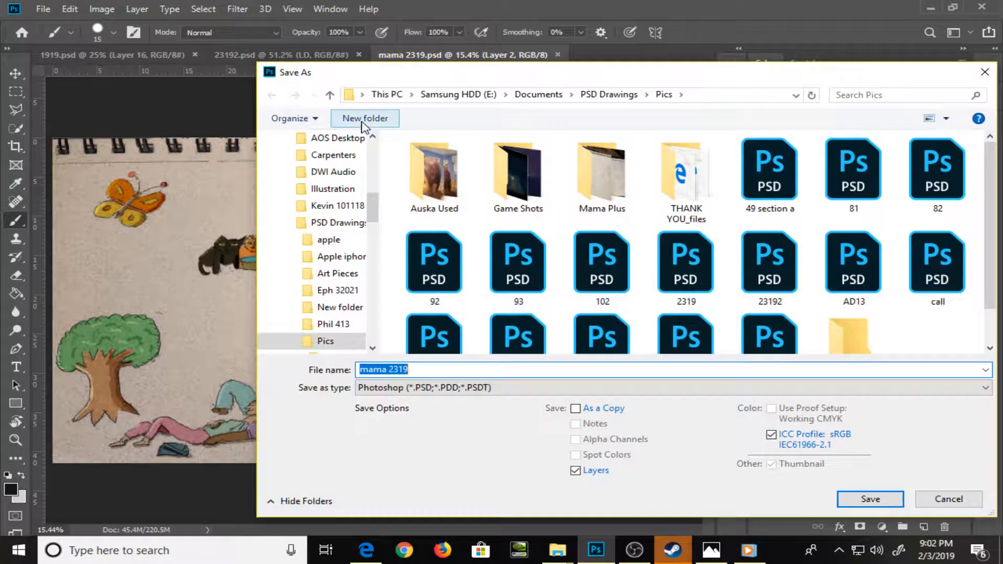
left_click(608, 95)
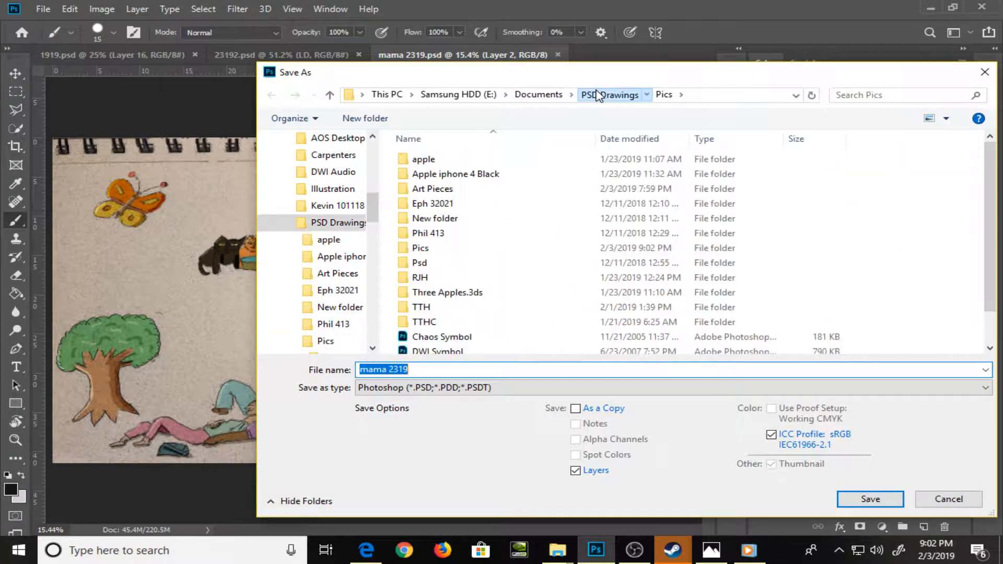
double_click(478, 191)
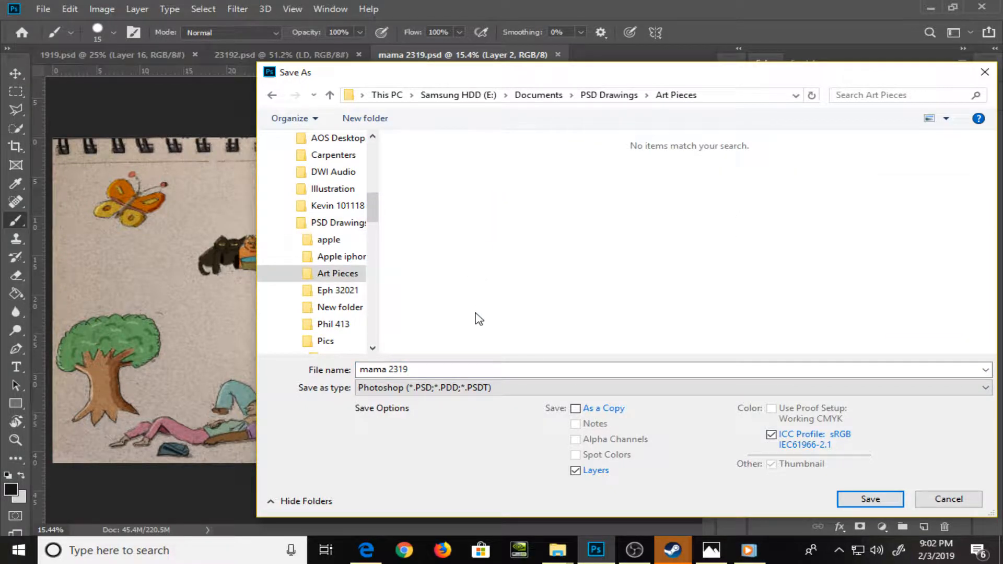
left_click(455, 388)
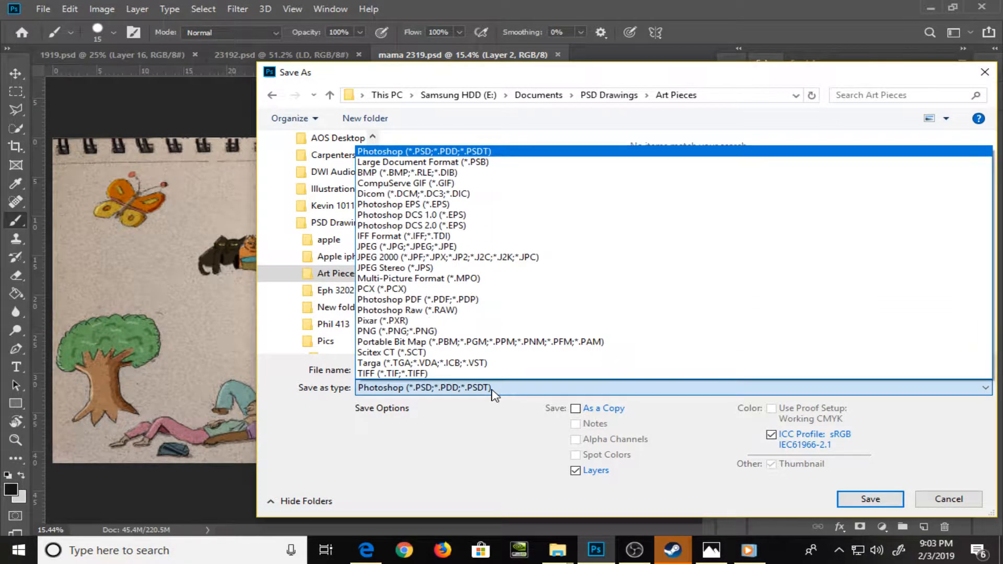
left_click(465, 332)
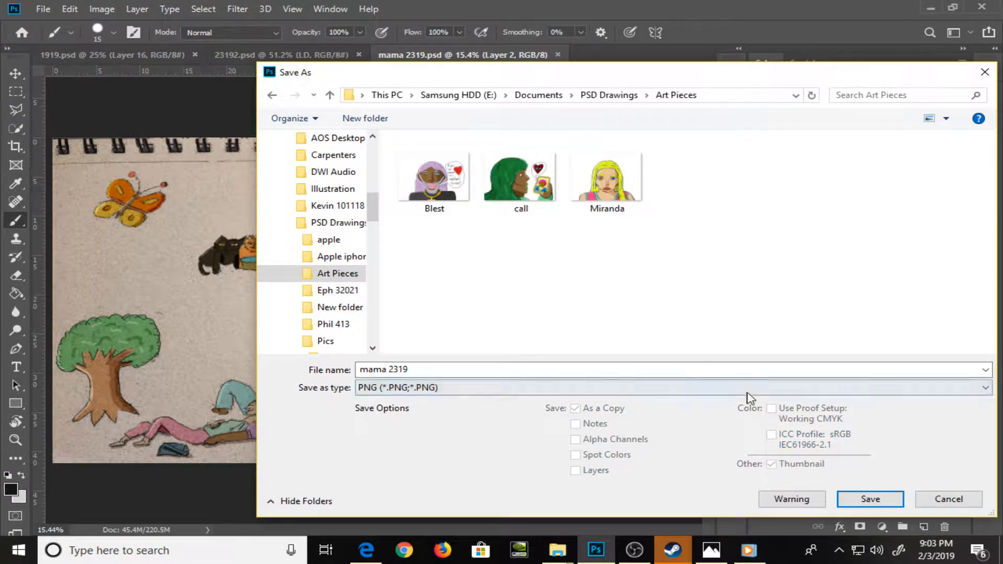
left_click(772, 436)
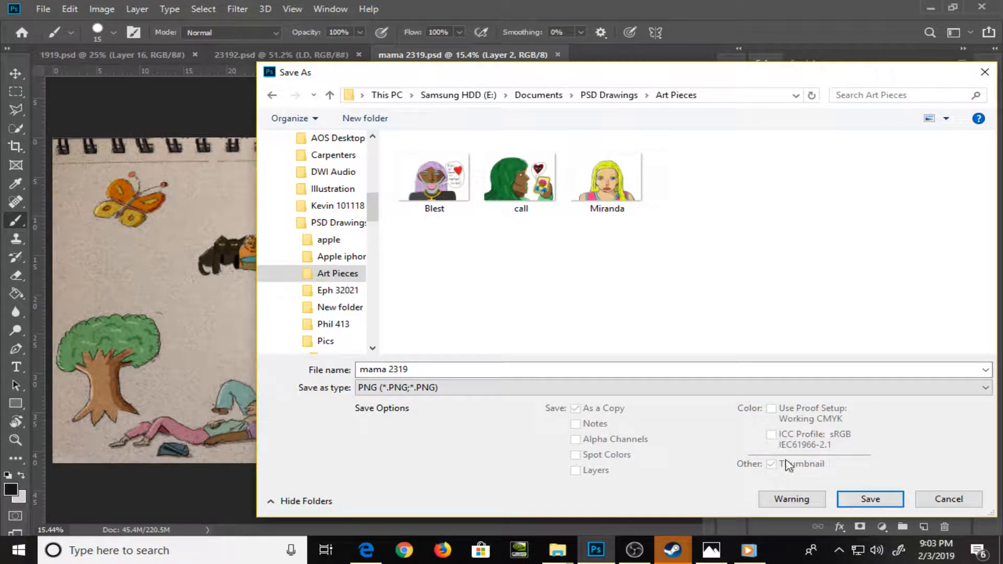
left_click(863, 498)
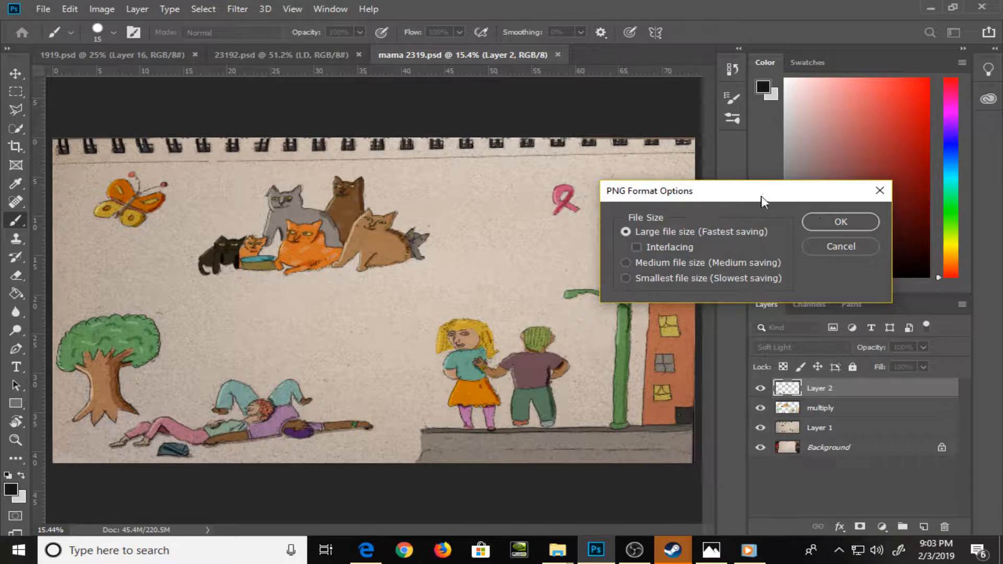
left_click(818, 219)
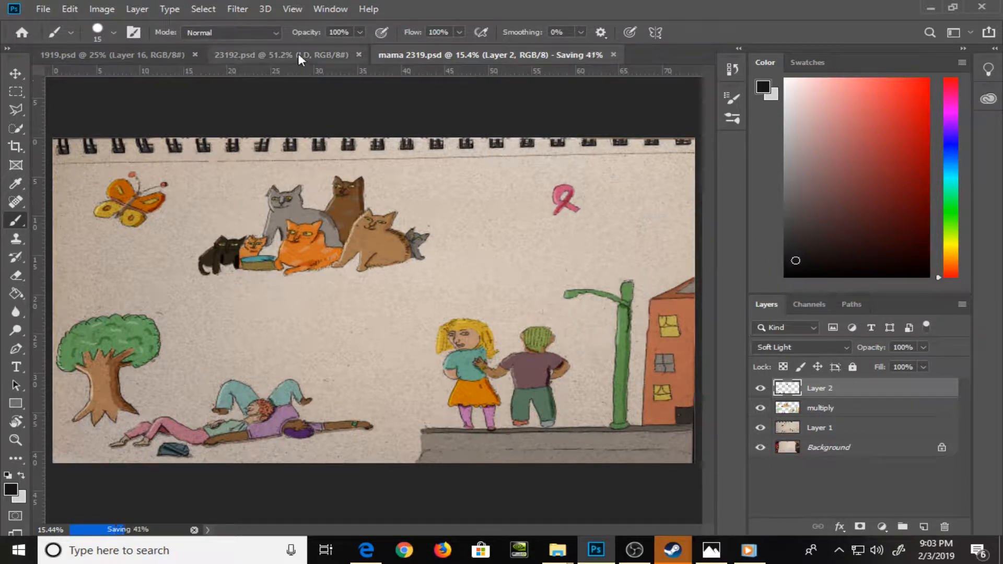
left_click(299, 54)
left_click(43, 9)
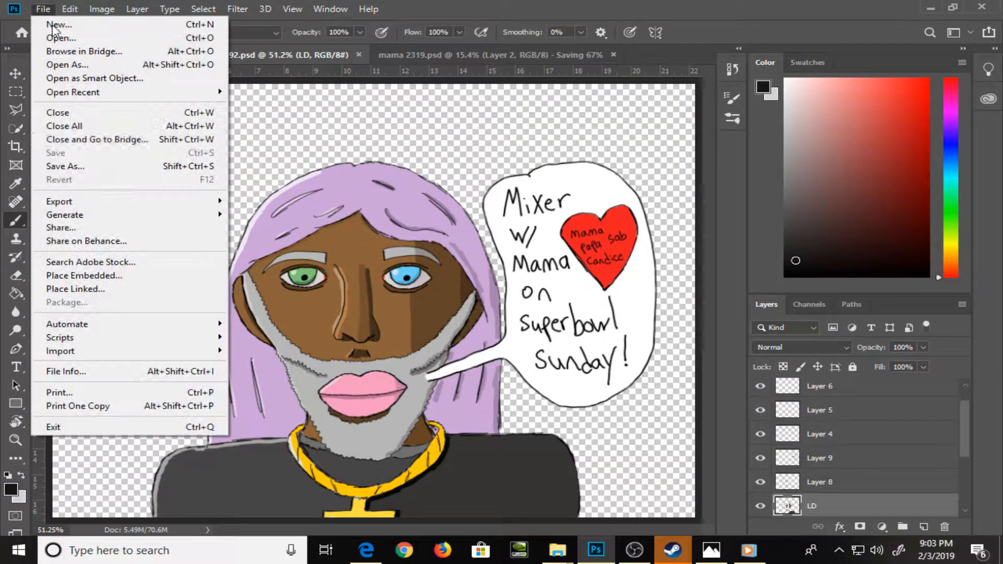
left_click(116, 166)
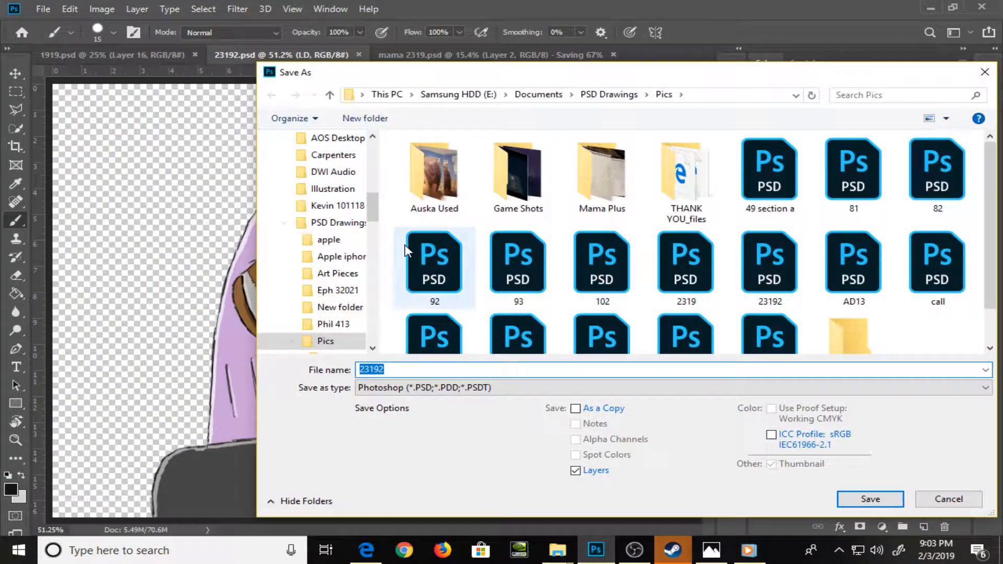
left_click(608, 94)
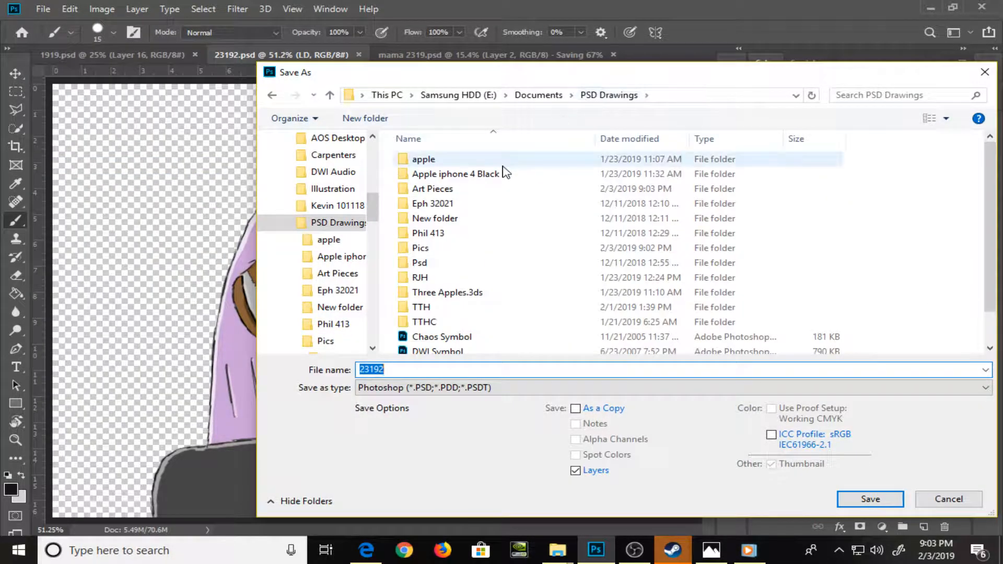
double_click(486, 190)
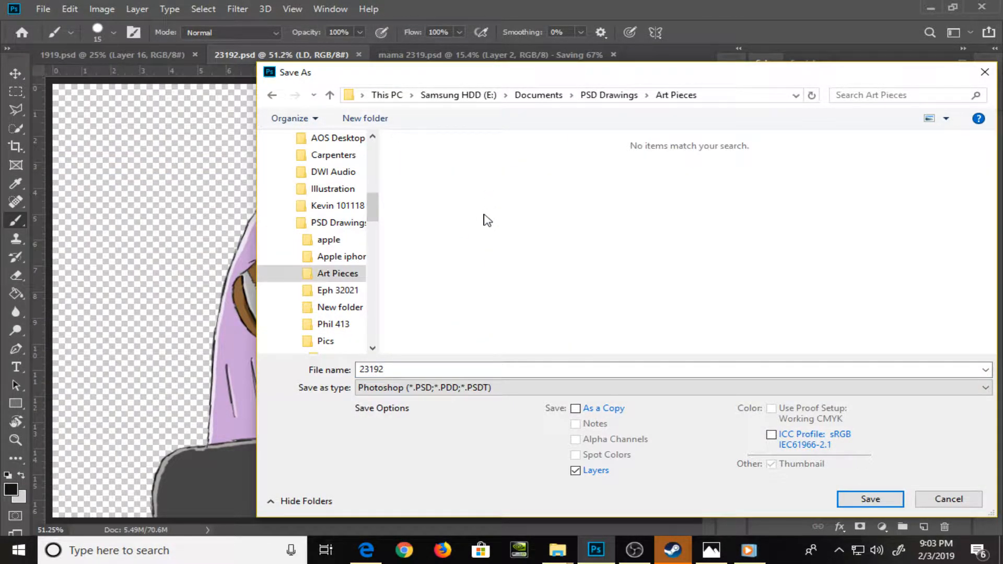
left_click(506, 390)
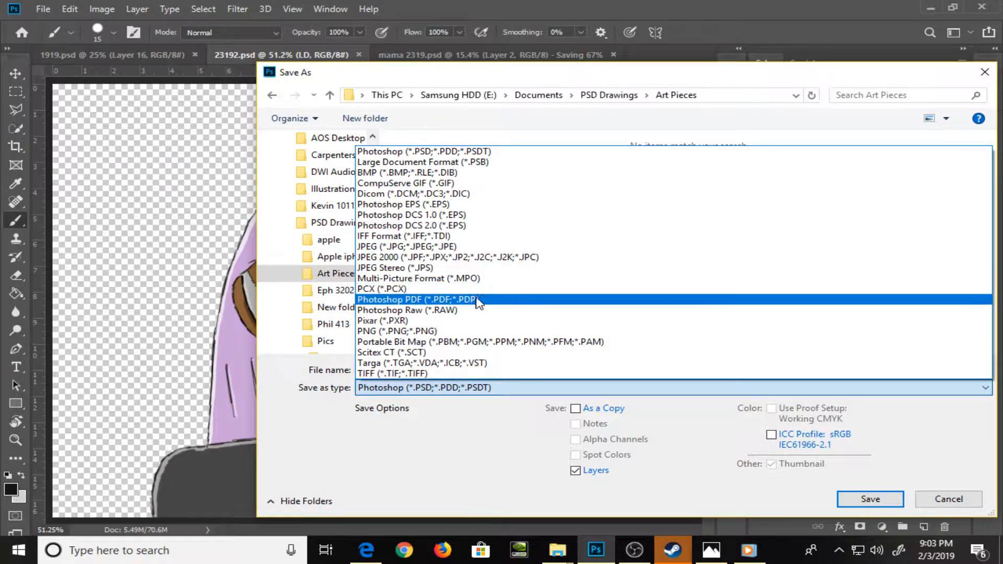
left_click(478, 332)
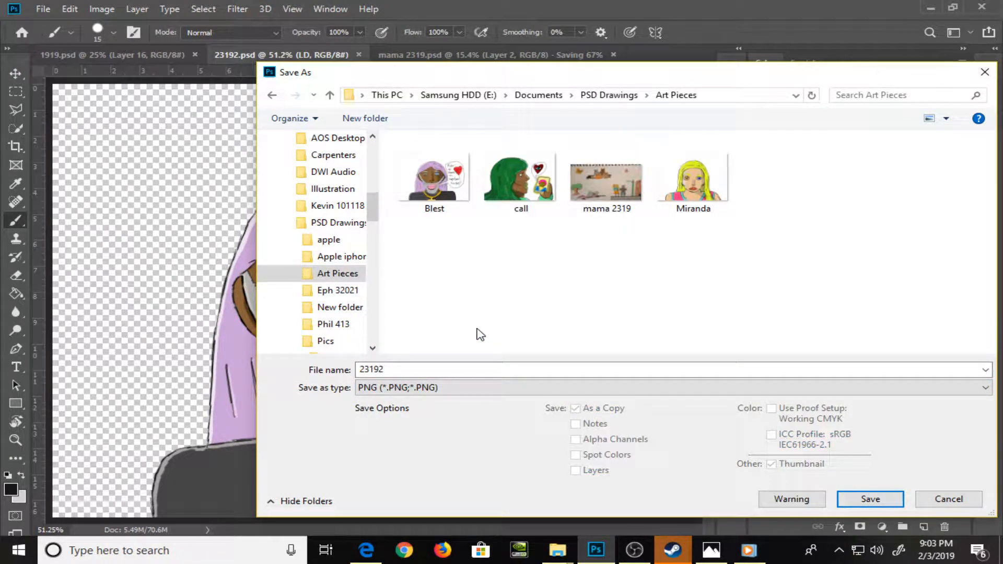
left_click(941, 500)
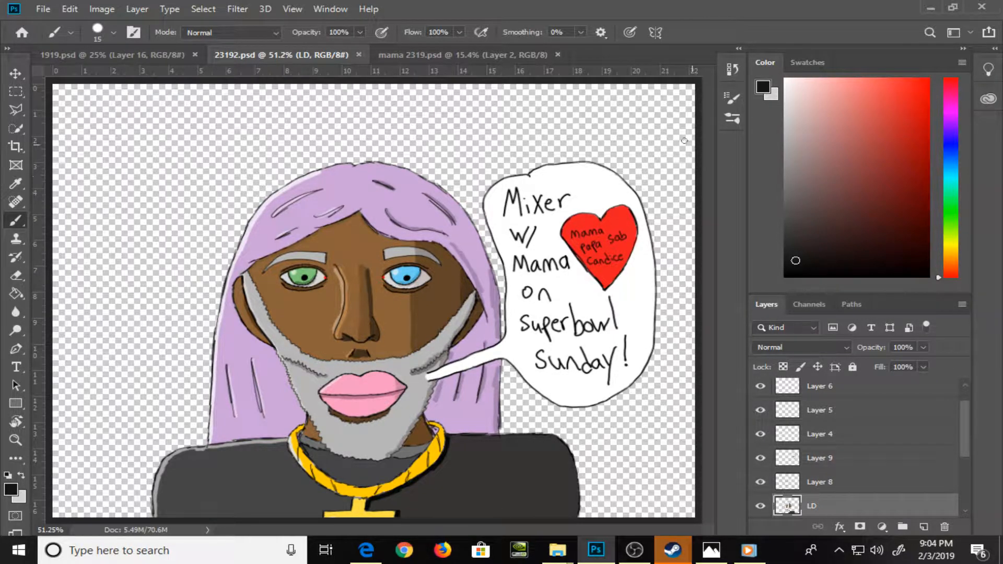
Look over the 1919.psd and mama 2319.psd drawings and close Photoshop with all its open documents
left_click(170, 54)
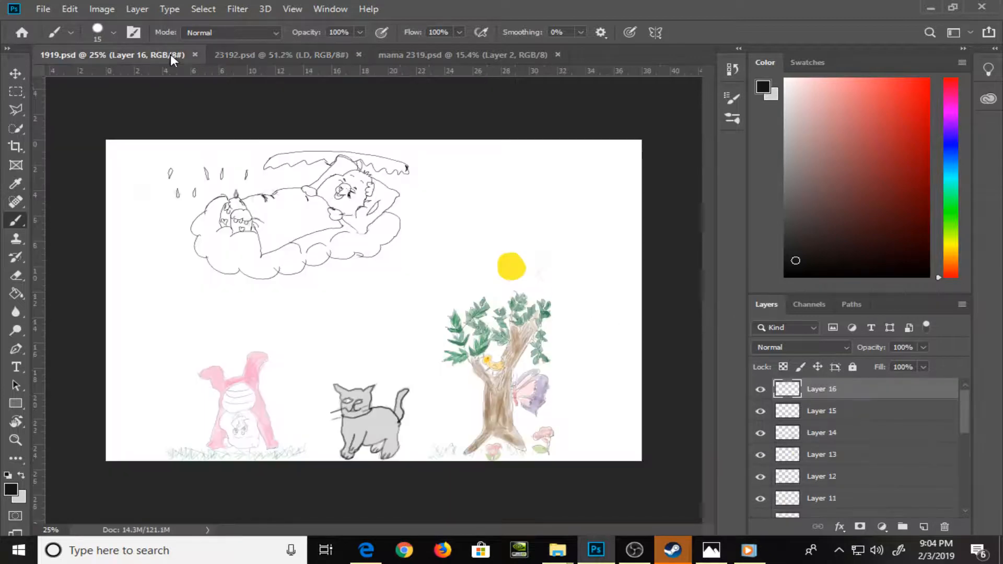
left_click(503, 50)
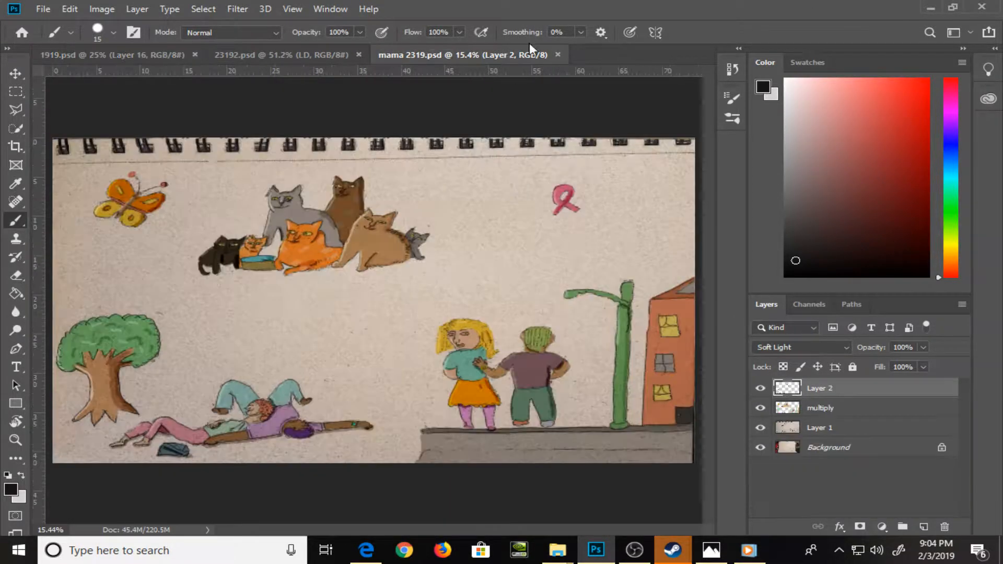
left_click(982, 7)
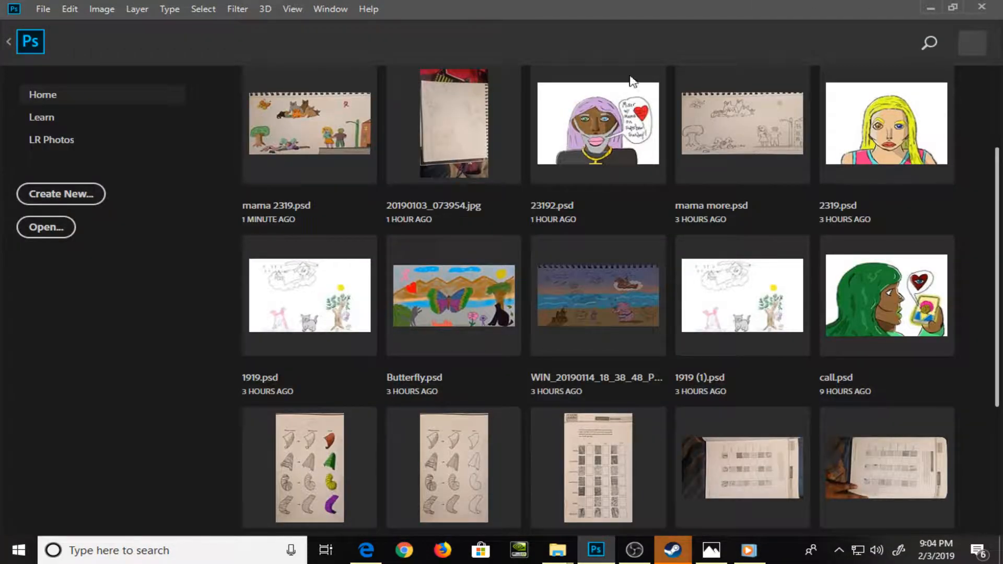
left_click(982, 6)
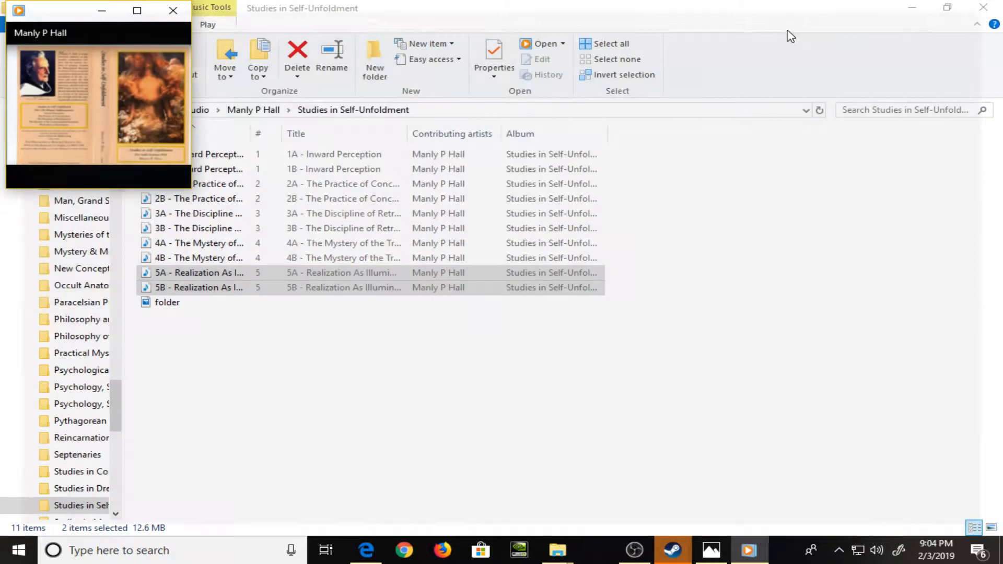
Switch to the File Explorer window showing Pics, maximize it, and open the Art Pieces folder inside PSD Drawings
left_click(297, 430)
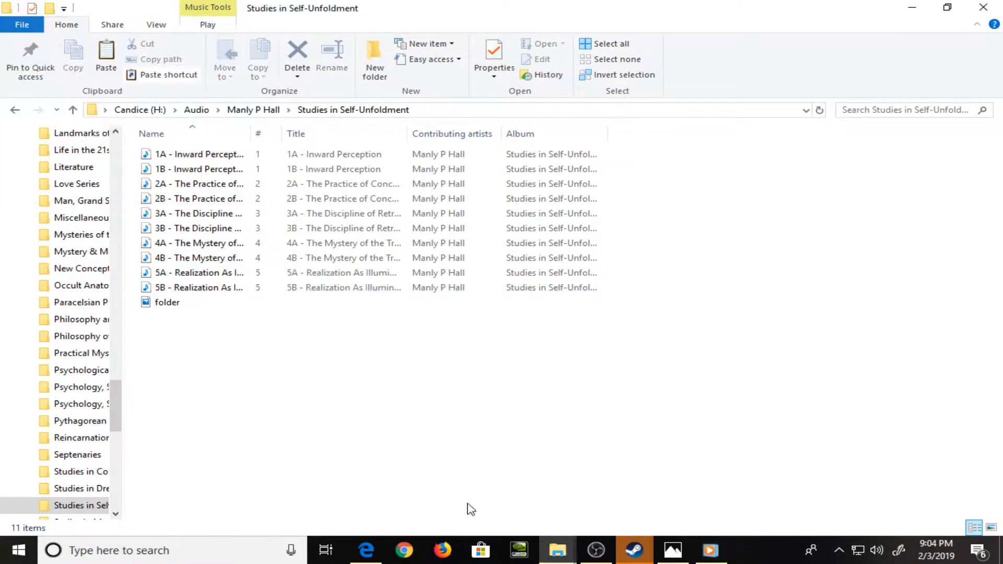
mouse_move(554, 556)
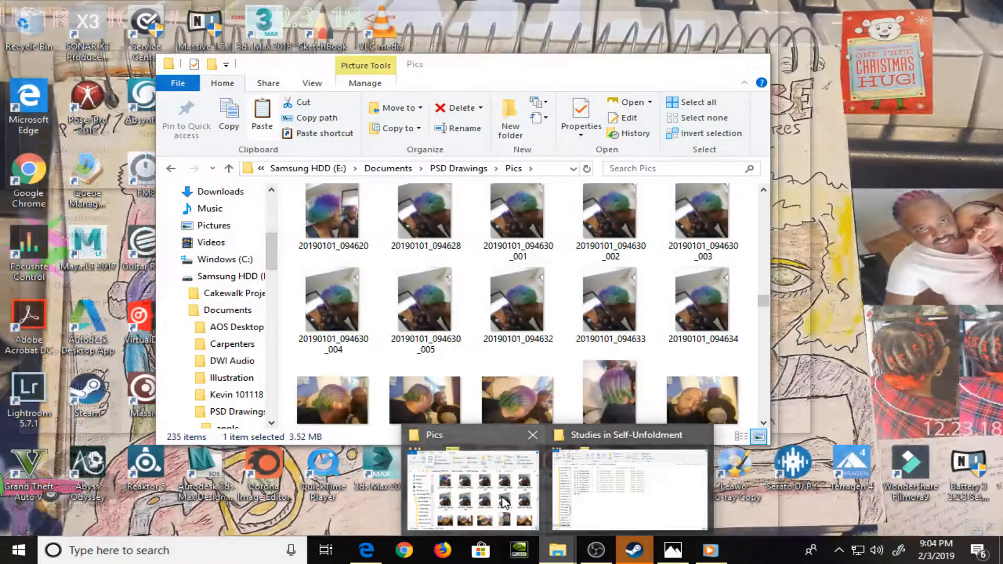
left_click(502, 491)
double_click(611, 66)
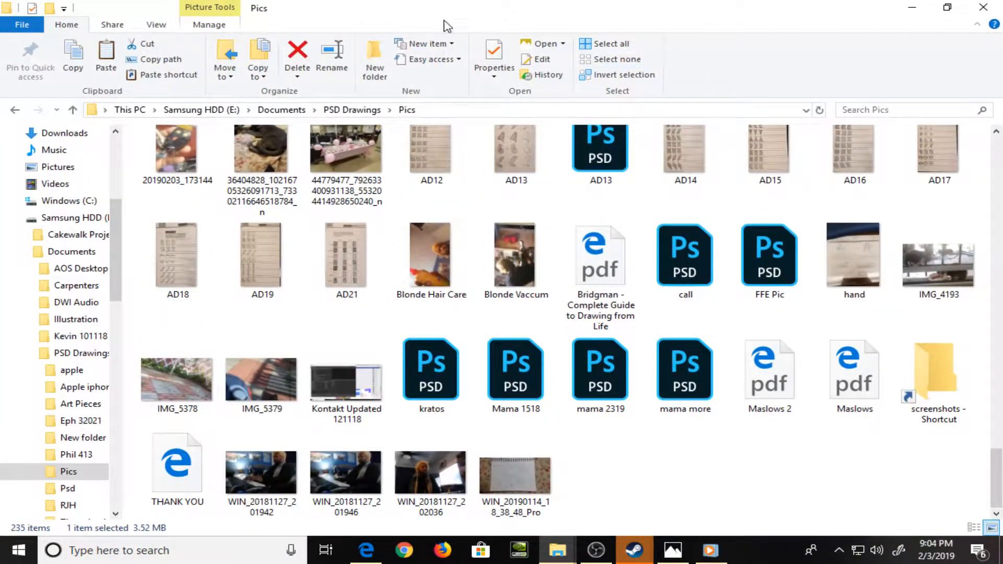
left_click(351, 110)
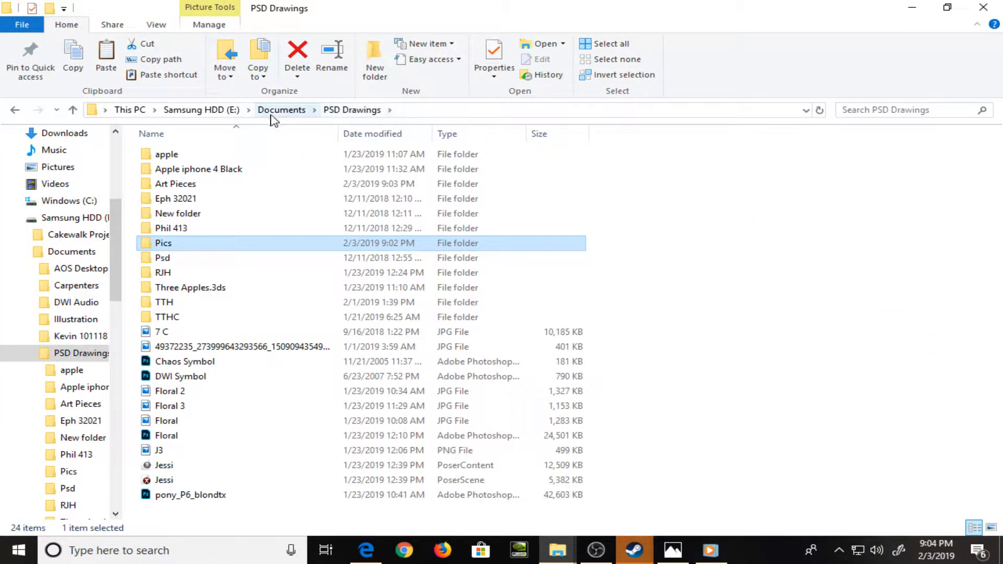
double_click(177, 184)
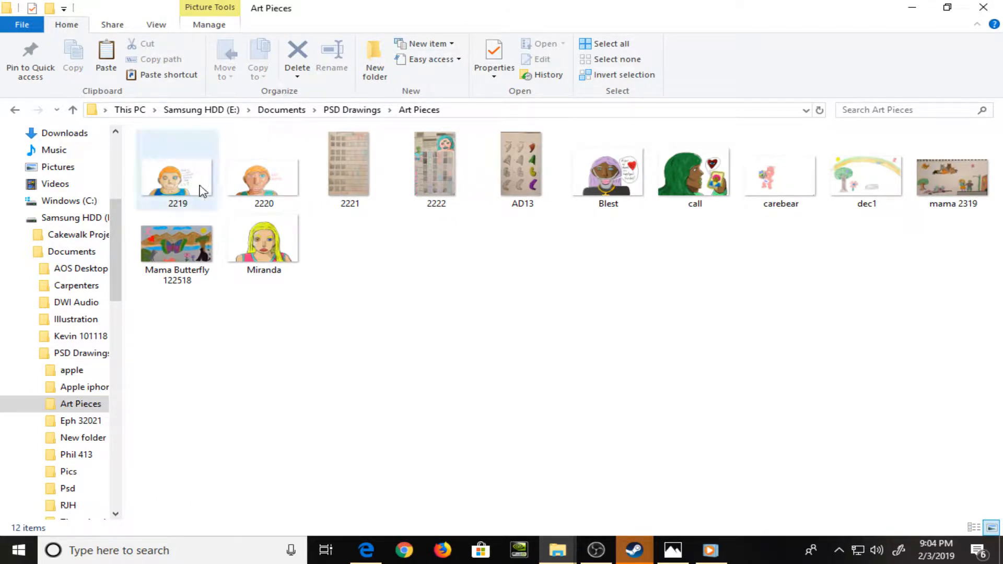
Open picture 2219 in Windows Photo Viewer and start a slide show of the folder's artwork
left_click(180, 175)
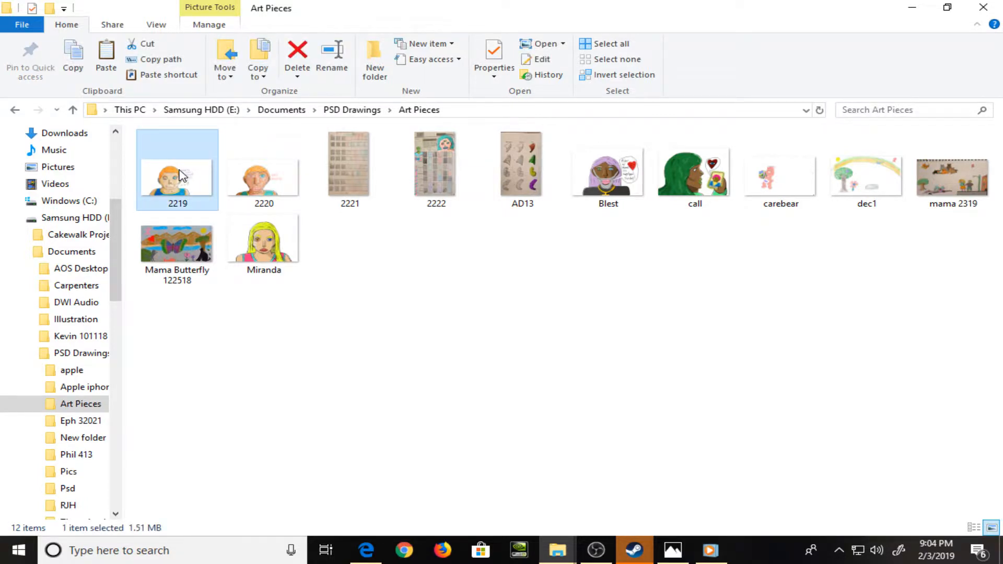
double_click(180, 175)
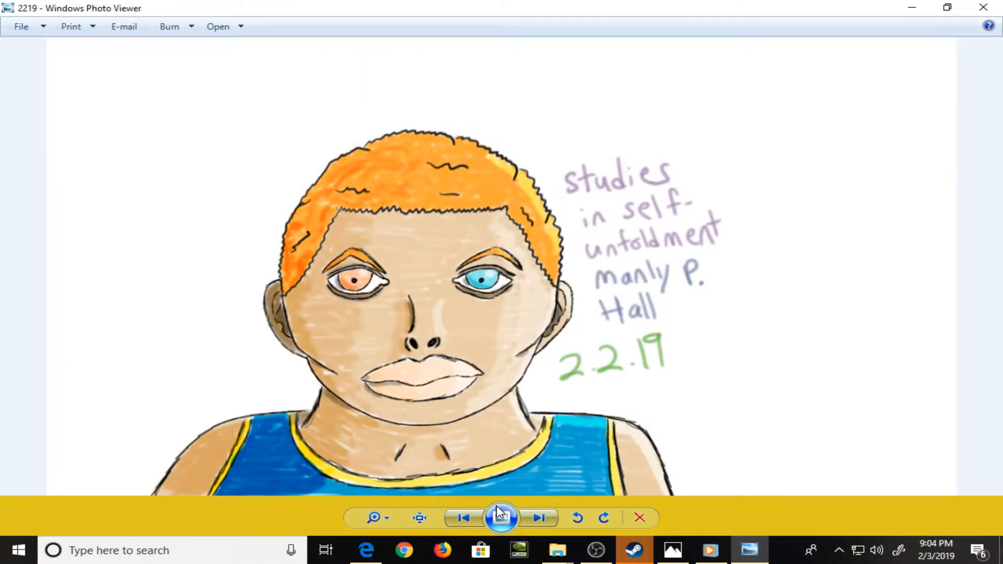
left_click(500, 510)
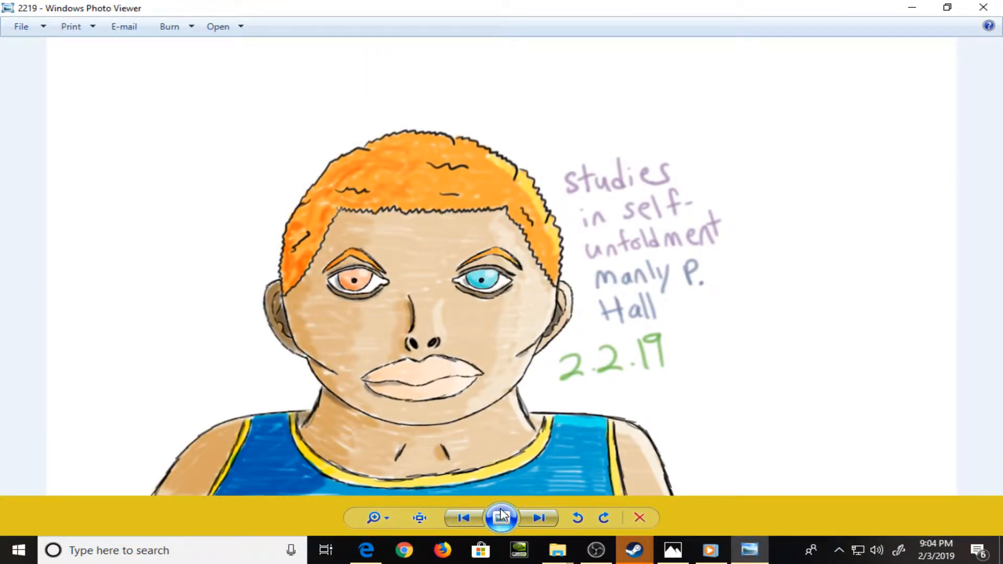